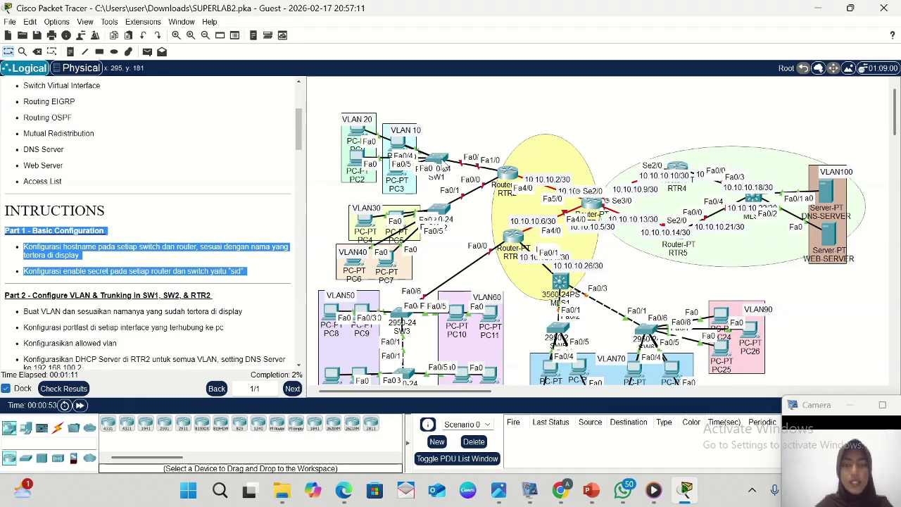
# - From SW1's CLI, enter enable and configuration mode and set the hostname SW1
pyautogui.click(441, 160)
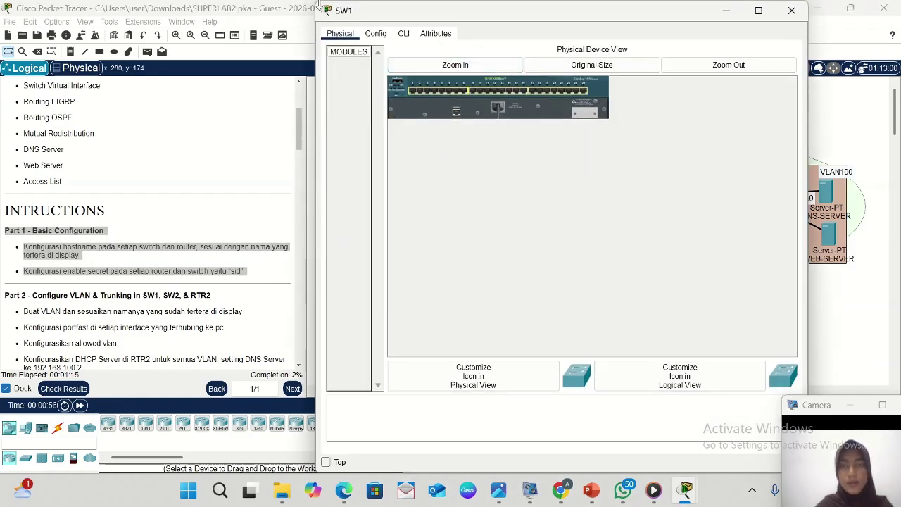
pyautogui.moveTo(319, 4); pyautogui.dragTo(397, 81)
pyautogui.click(482, 110)
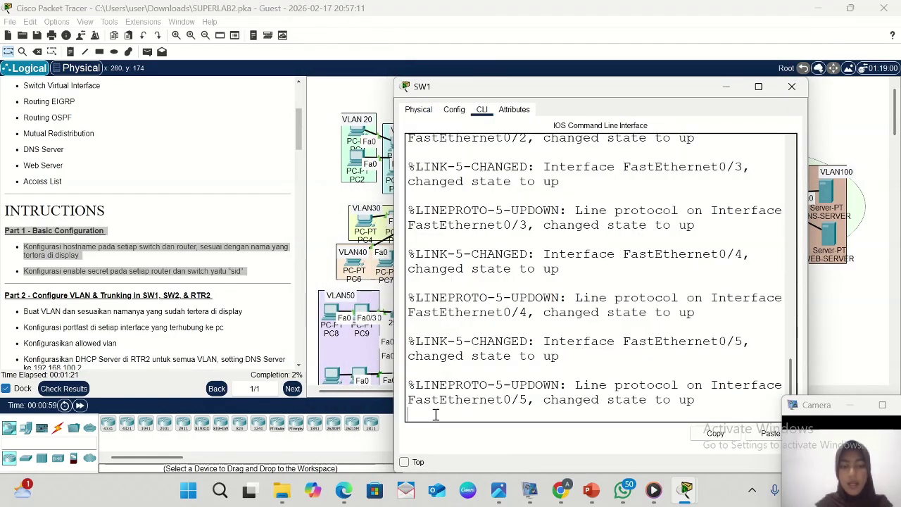
pyautogui.press('Return')
pyautogui.write('ENA')
pyautogui.press('Return')
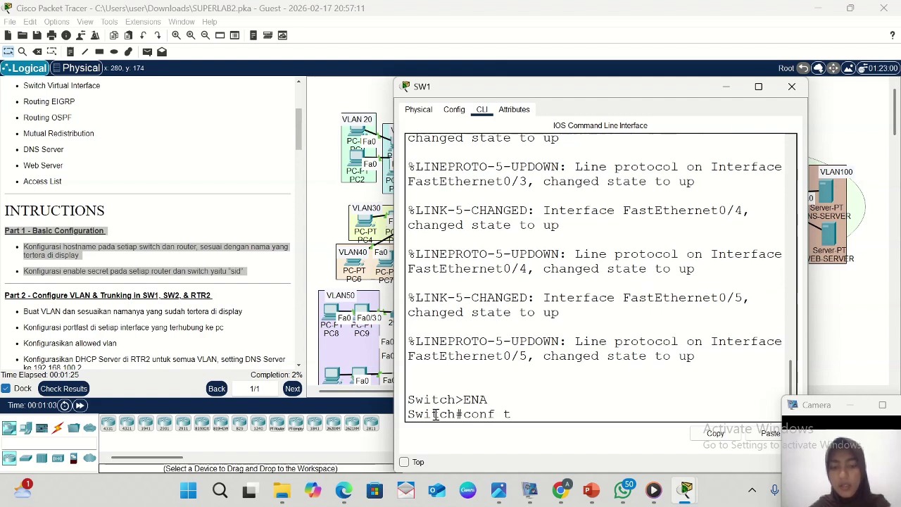
pyautogui.write('conf t')
pyautogui.press('Return')
pyautogui.write('h(config)#hos')
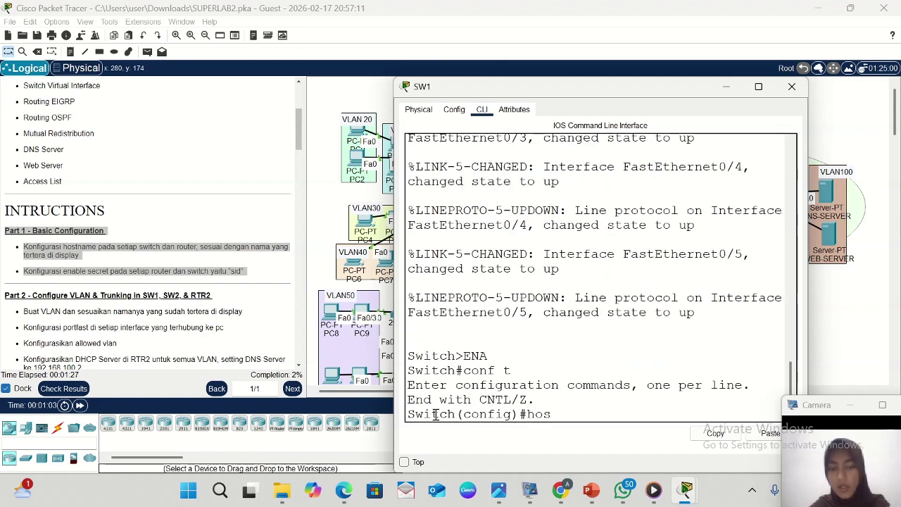
pyautogui.write('t ')
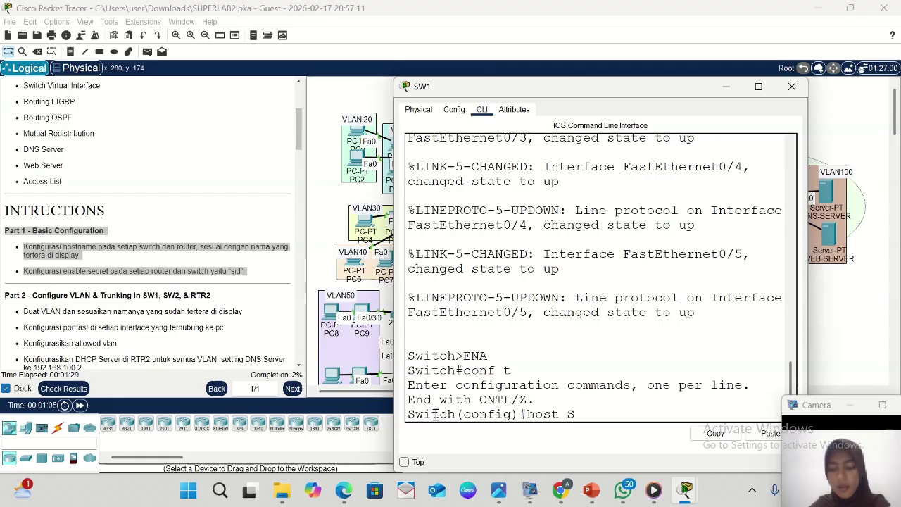
pyautogui.write('SW1')
pyautogui.press('Return')
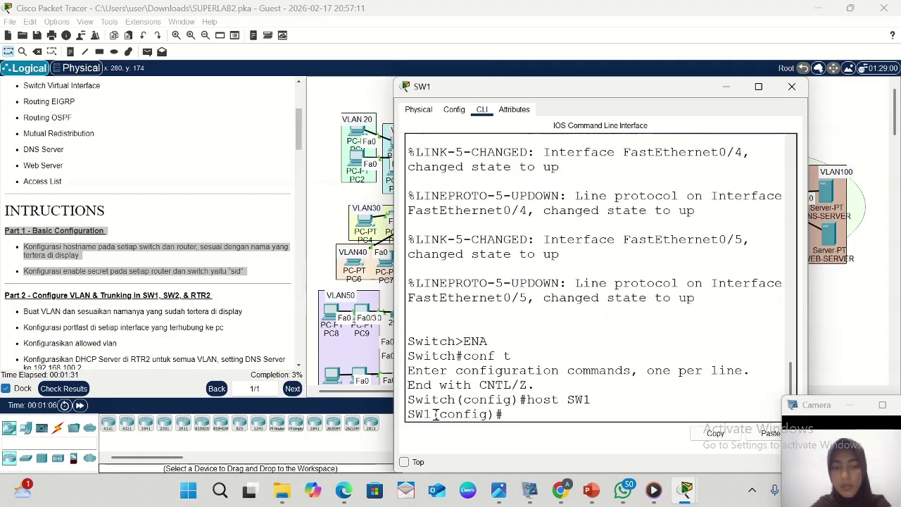
# - Set the enable secret on SW1 and close its window
pyautogui.write('EN')
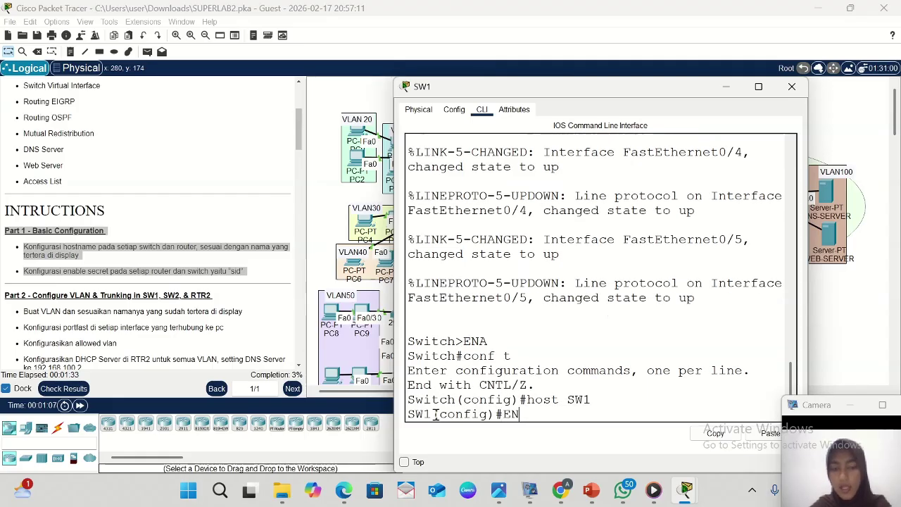
pyautogui.write('A')
pyautogui.press('BackSpace')
pyautogui.press('BackSpace')
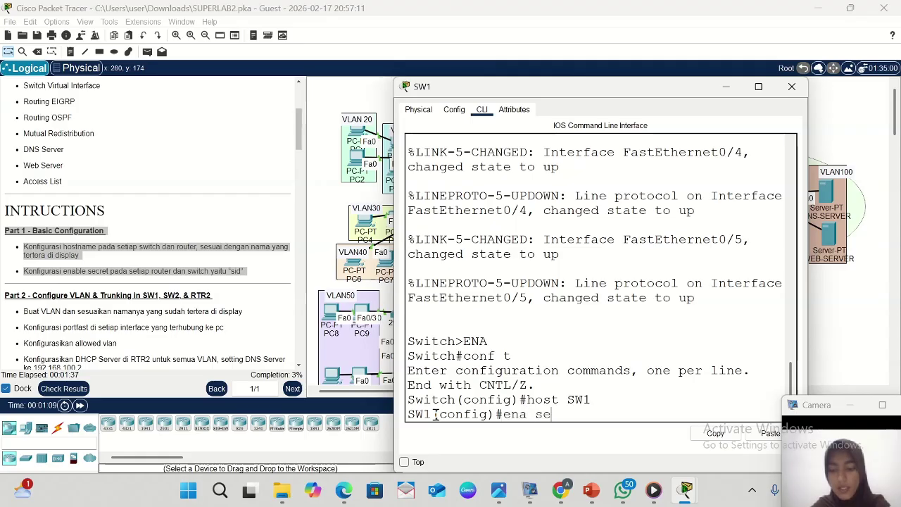
pyautogui.write('ena secret si')
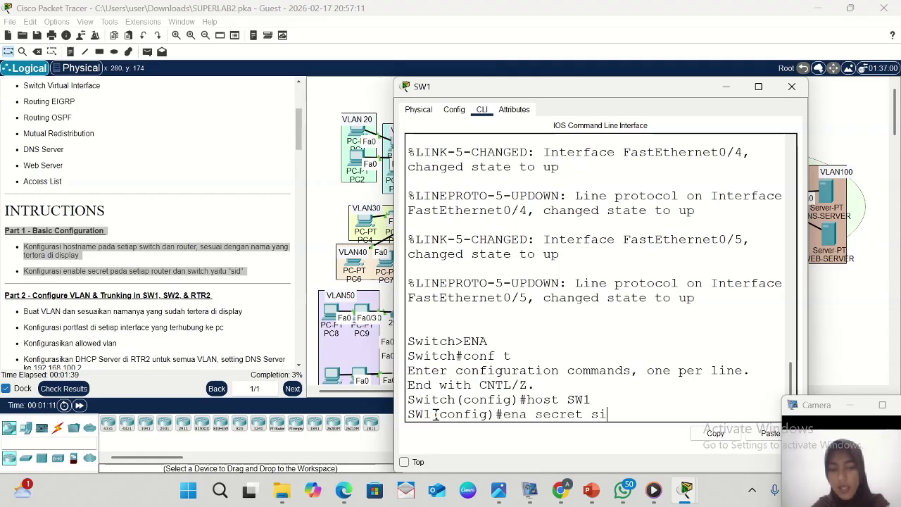
pyautogui.write('d')
pyautogui.press('Return')
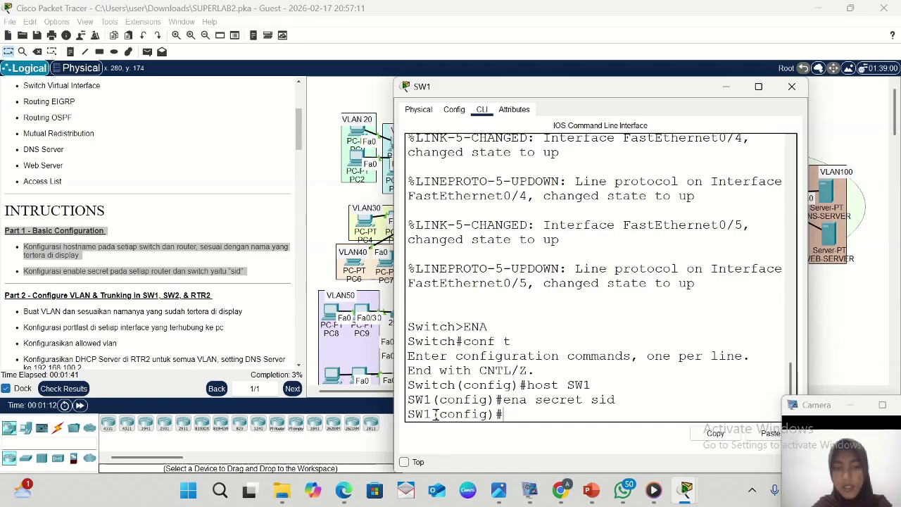
pyautogui.click(728, 89)
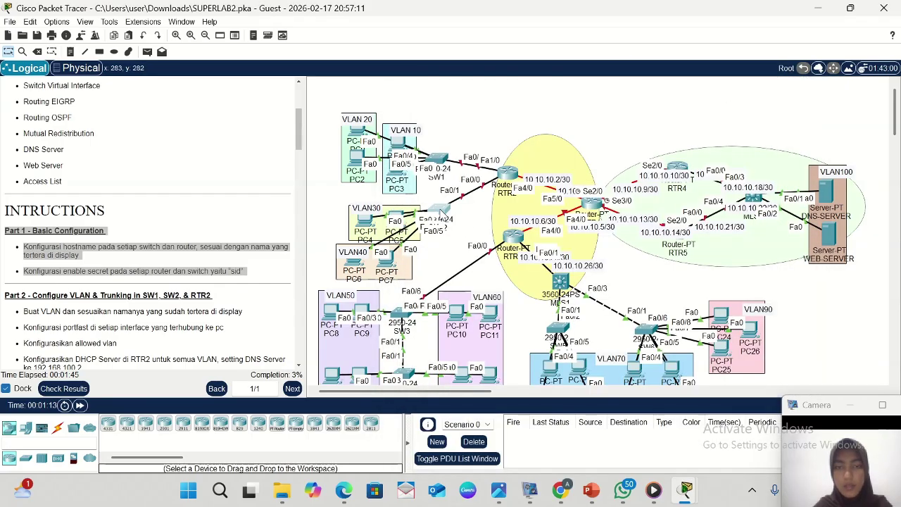
# - In SW2's CLI, run ena and conf t, apply hostname SW2 and the enable secret
pyautogui.click(439, 213)
pyautogui.click(403, 35)
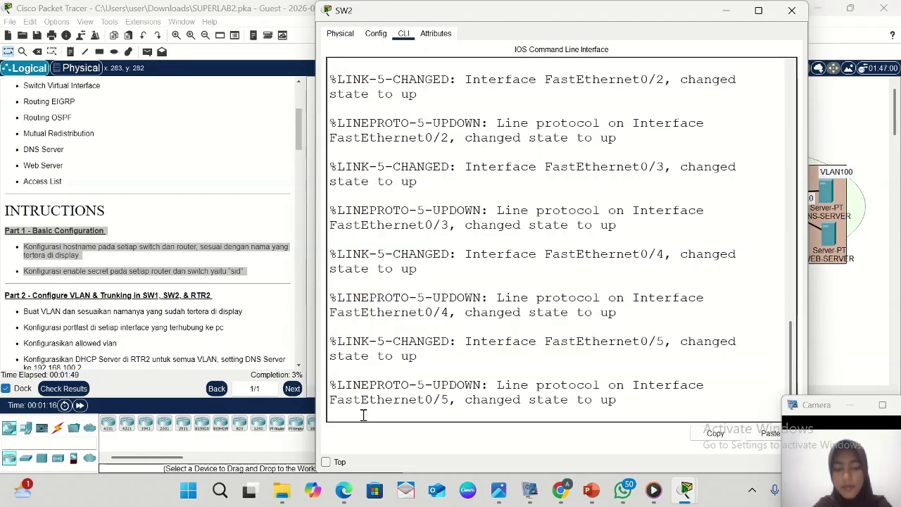
pyautogui.press('Return')
pyautogui.write('ena')
pyautogui.press('Return')
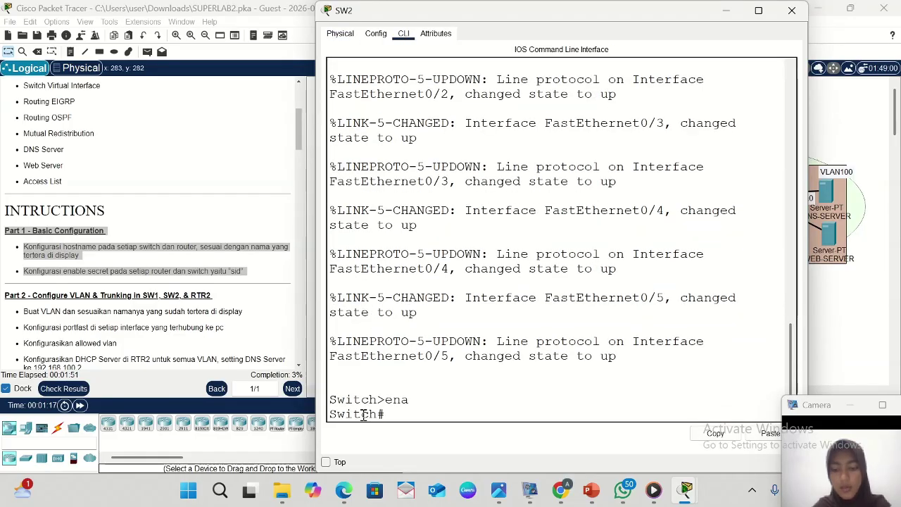
pyautogui.write('conf t')
pyautogui.press('Return')
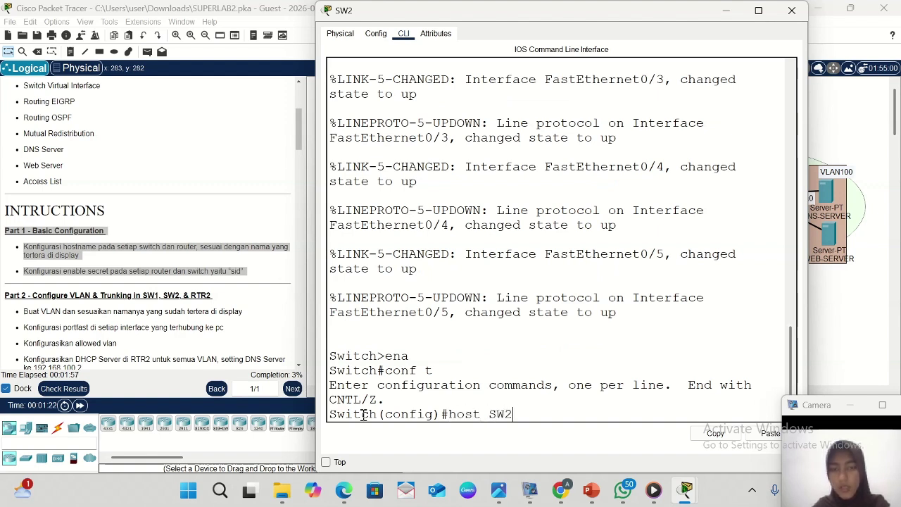
pyautogui.press('Return')
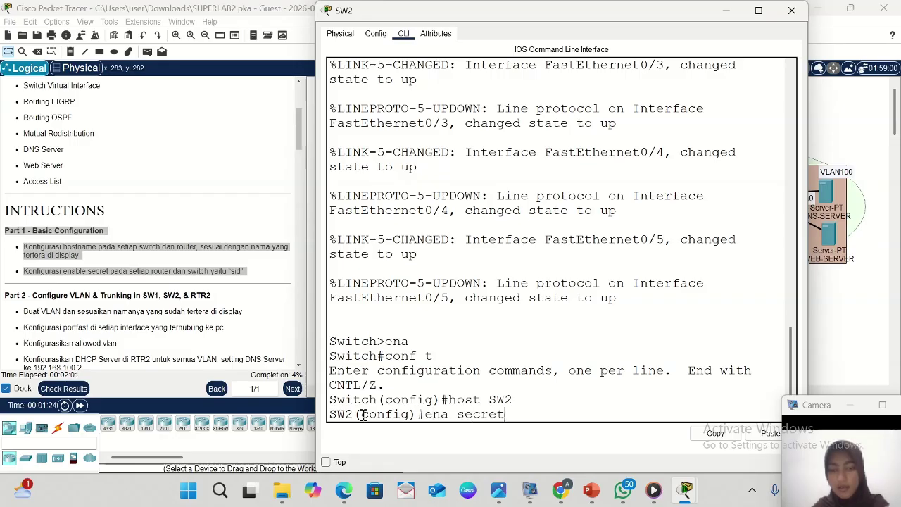
pyautogui.press('Return')
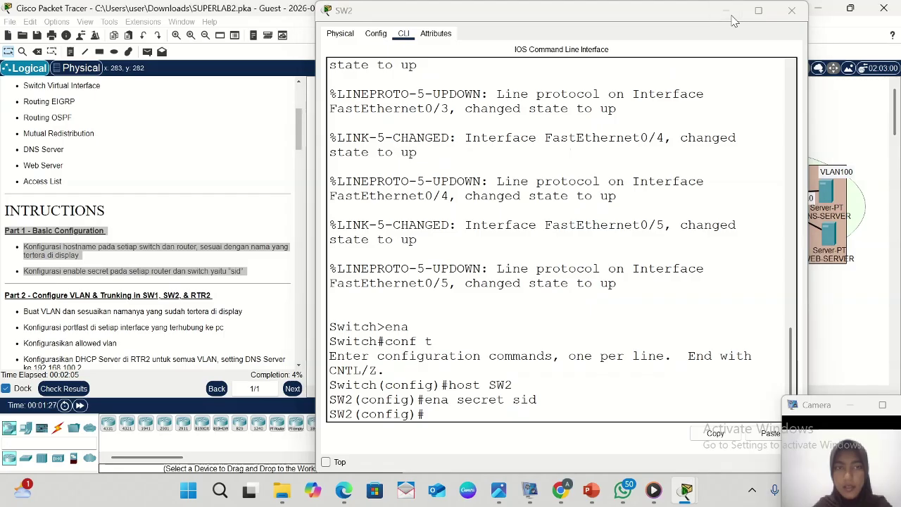
pyautogui.click(791, 10)
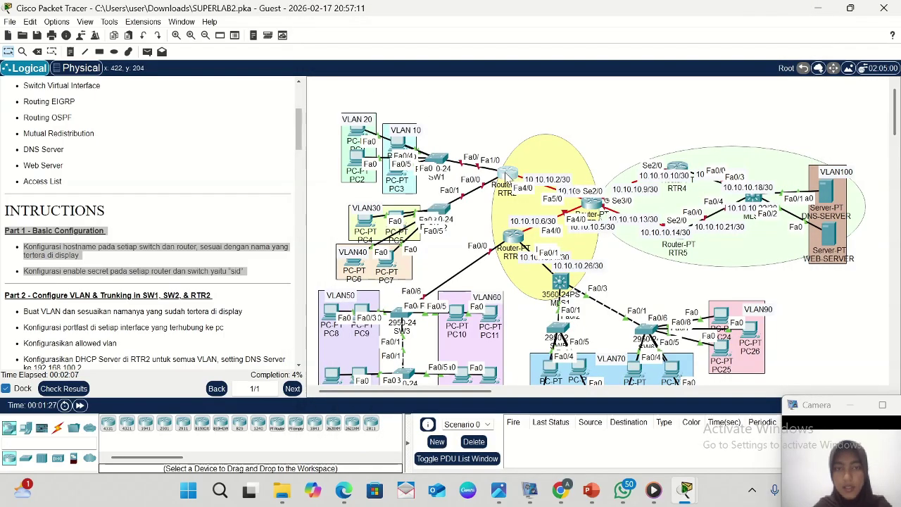
# - In RTR2's CLI, run ena and conf t, apply hostname RTR2 and the enable secret
pyautogui.click(507, 174)
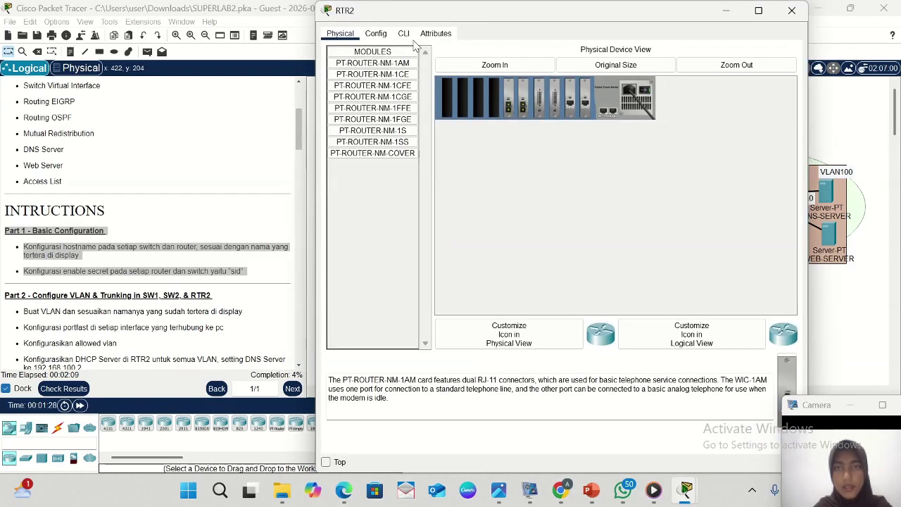
pyautogui.click(403, 34)
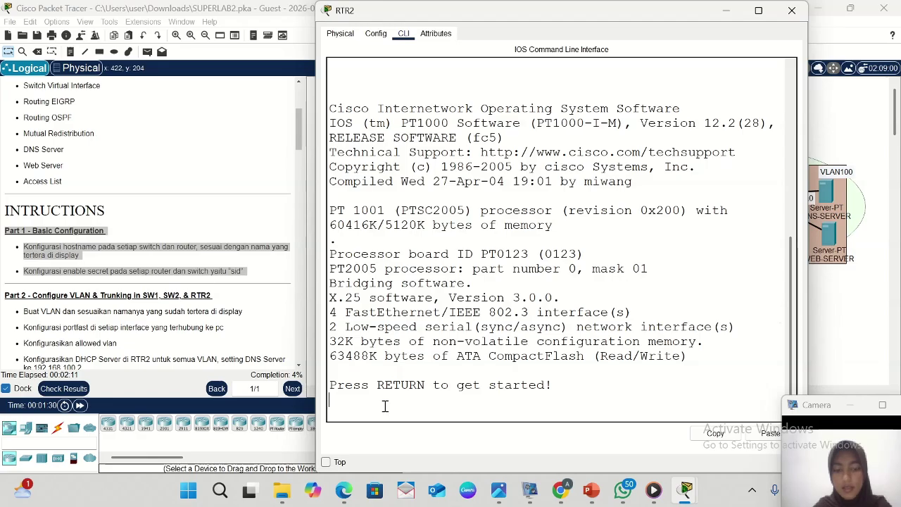
pyautogui.press('Return')
pyautogui.write('ena')
pyautogui.press('Return')
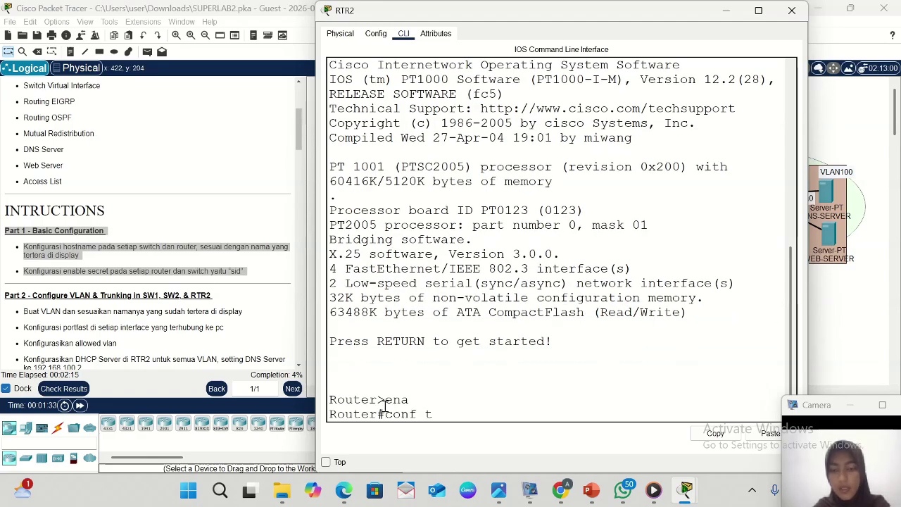
pyautogui.write('conf t')
pyautogui.press('Return')
pyautogui.write('host RTR2')
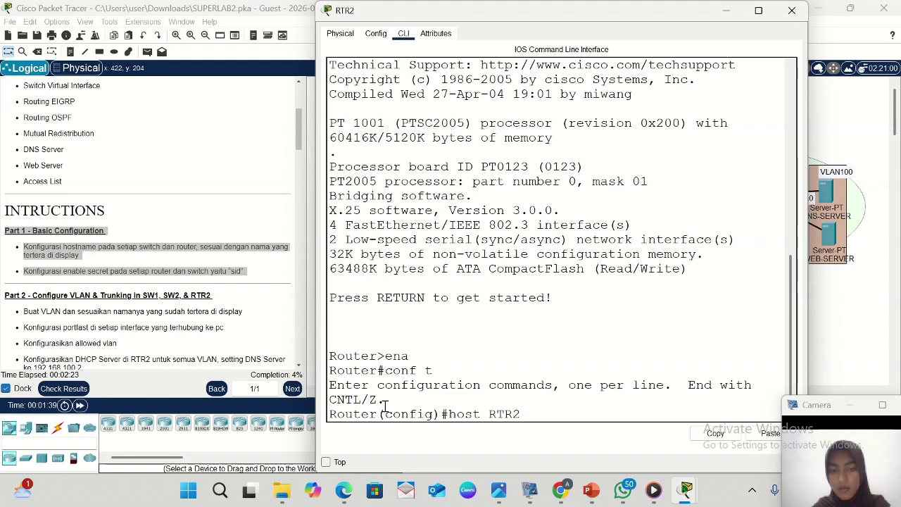
pyautogui.press('Return')
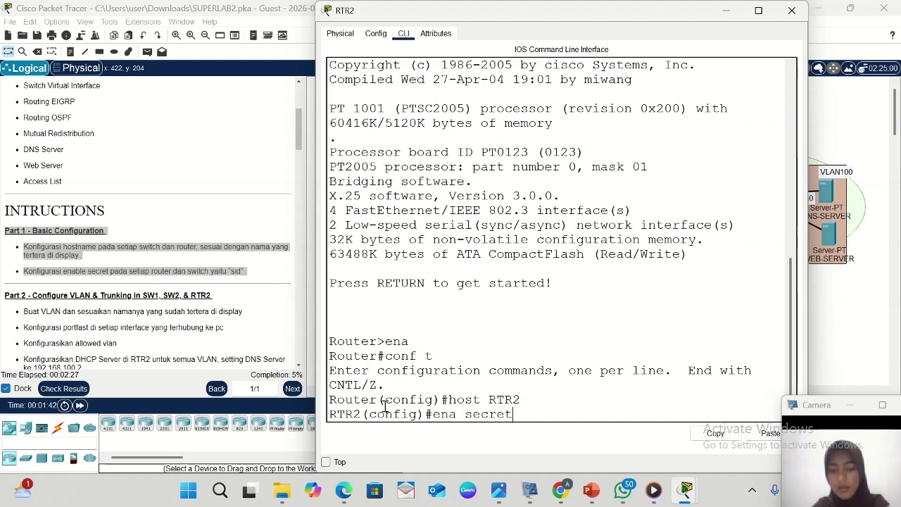
pyautogui.write('ena secret sid')
pyautogui.press('Return')
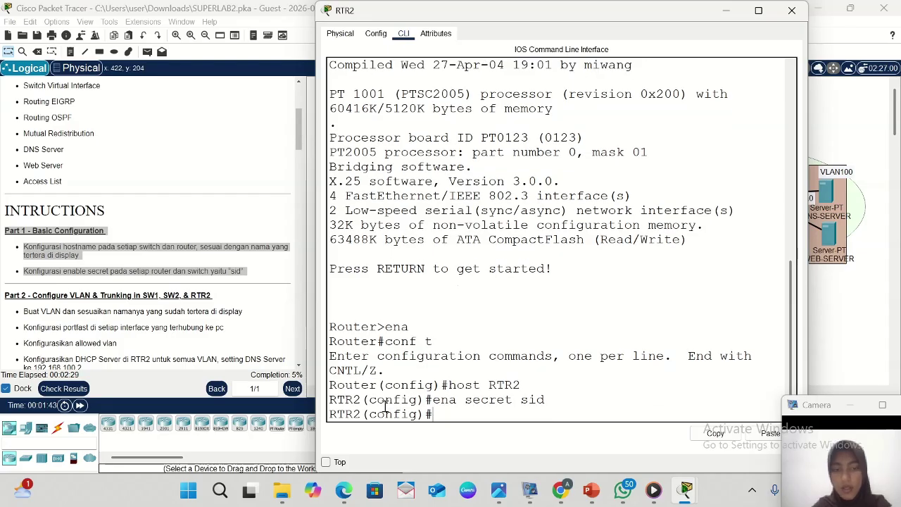
pyautogui.click(791, 10)
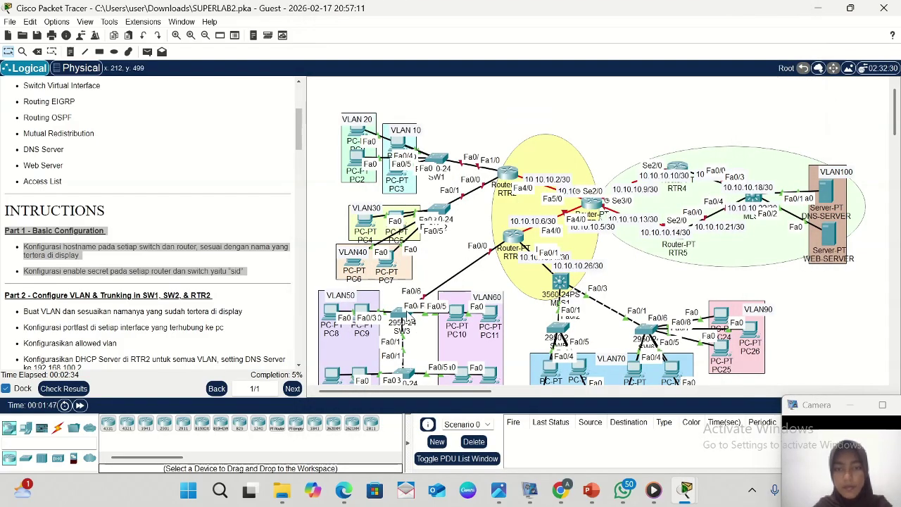
# - Give SW3 the hostname SW3 and an enable secret
pyautogui.click(402, 313)
pyautogui.press('Return')
pyautogui.write('ena')
pyautogui.press('Return')
pyautogui.write('conf t')
pyautogui.press('Return')
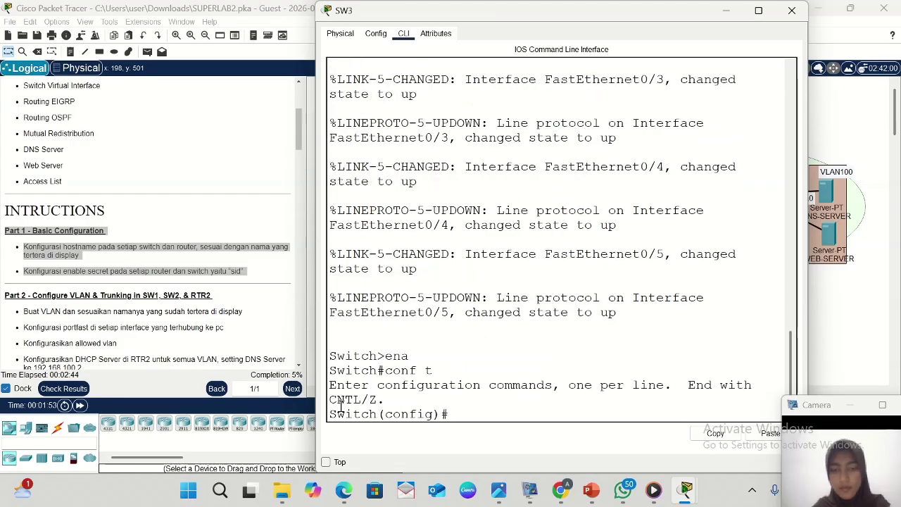
pyautogui.write('host SW3')
pyautogui.press('Return')
pyautogui.write('ena secret sid')
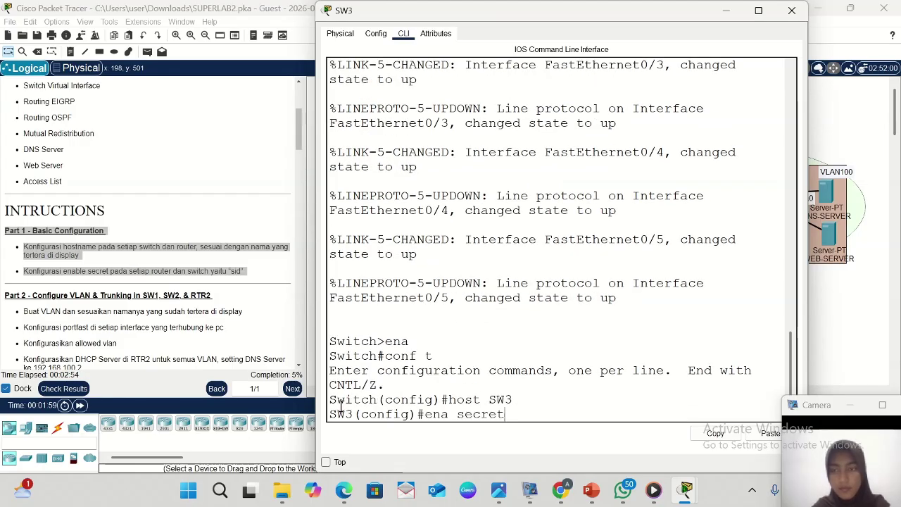
# - Give router RTR3 the hostname RTR3 and an enable secret
pyautogui.press('Return')
pyautogui.click(727, 11)
pyautogui.click(514, 240)
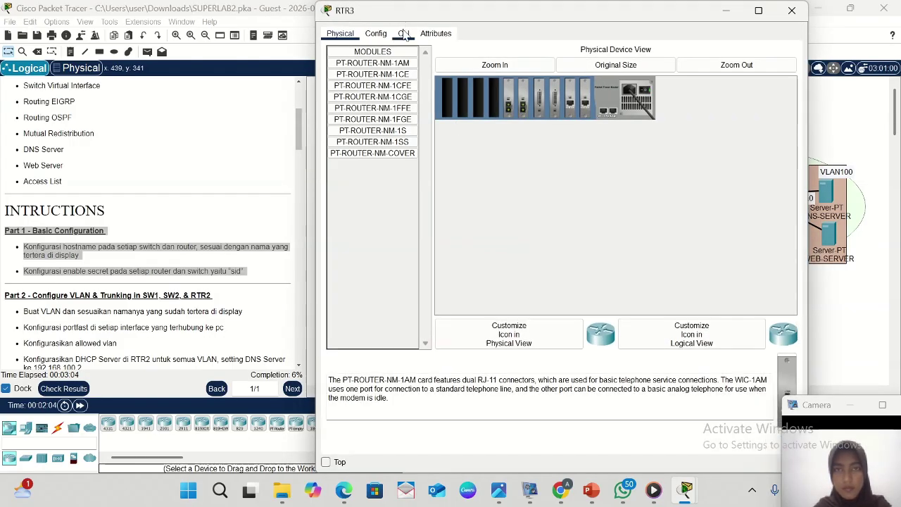
pyautogui.click(403, 33)
pyautogui.press('Return')
pyautogui.write('ena')
pyautogui.press('Return')
pyautogui.write('conf t')
pyautogui.press('Return')
pyautogui.write('host RTR3')
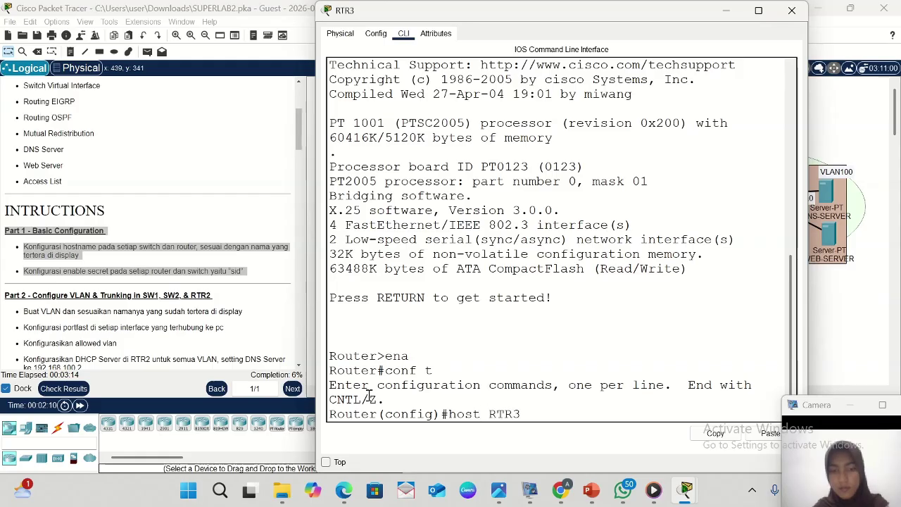
pyautogui.press('Return')
pyautogui.write('ena secret sid')
pyautogui.press('Return')
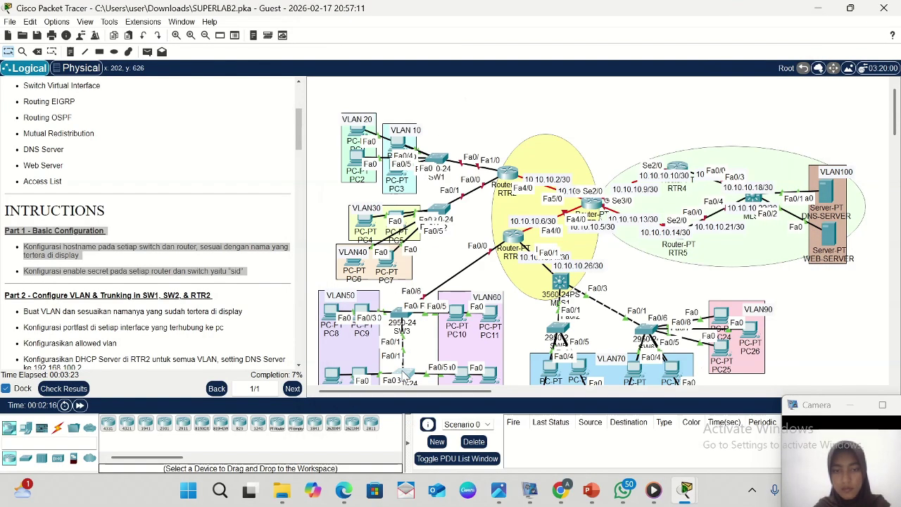
# - Configure SW4 with the hostname SW4 and an enable secret
pyautogui.press('Return')
pyautogui.write('ena')
pyautogui.press('Return')
pyautogui.write('conf t')
pyautogui.press('Return')
pyautogui.write('host SW4')
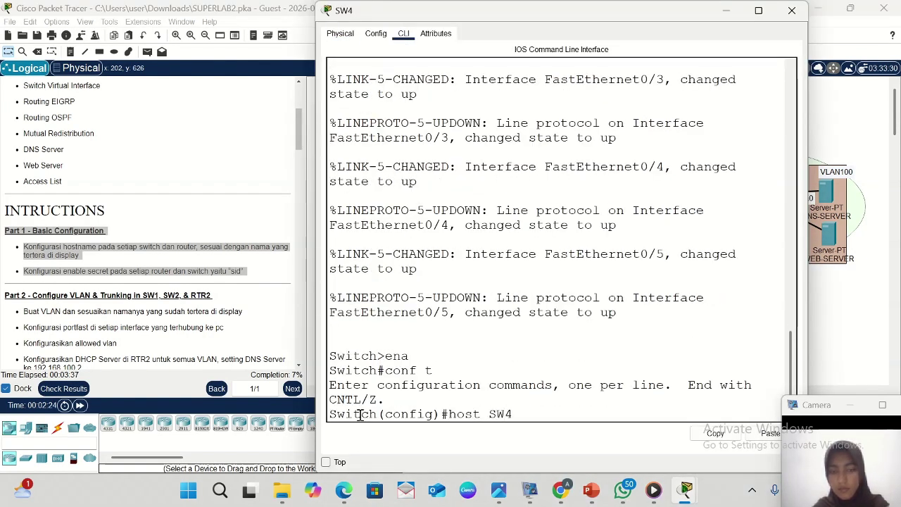
# - Give multilayer switch MLS1 the hostname MLS1 and an enable secret
pyautogui.press('Return')
pyautogui.write('ena secret sid')
pyautogui.press('Return')
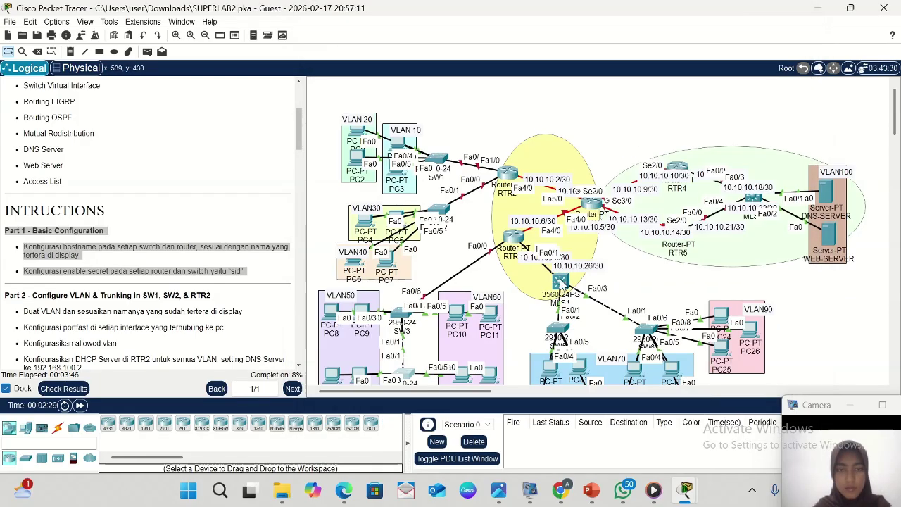
pyautogui.click(560, 281)
pyautogui.click(403, 33)
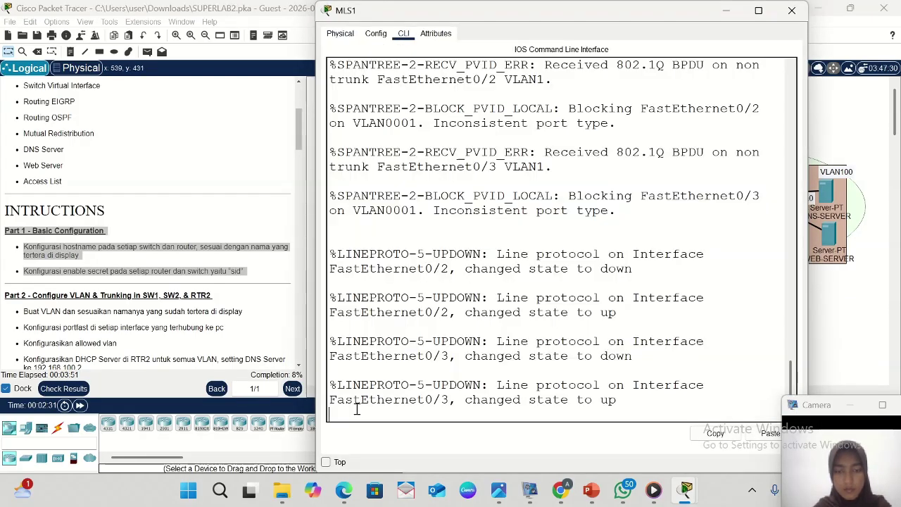
pyautogui.press('Return')
pyautogui.write('ena')
pyautogui.press('Return')
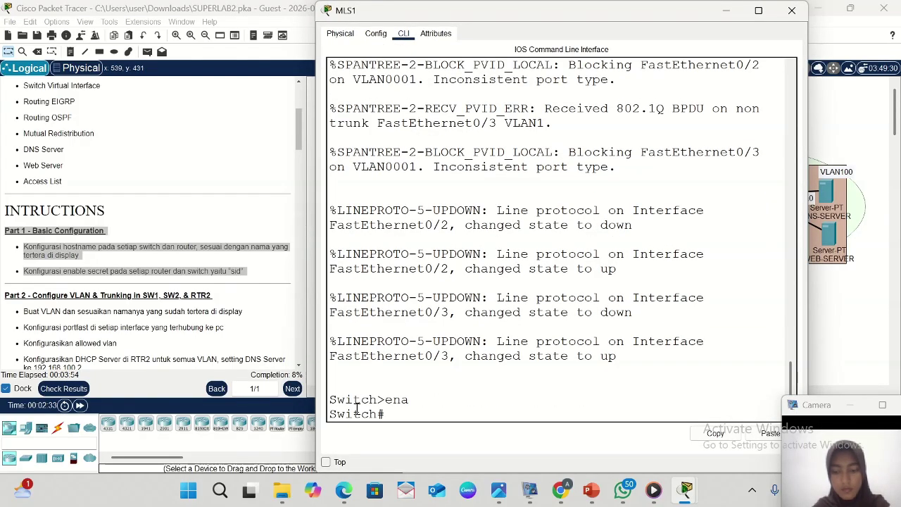
pyautogui.write('conf t')
pyautogui.press('Return')
pyautogui.write('host MLS1')
pyautogui.press('Return')
pyautogui.write('ena secret sid')
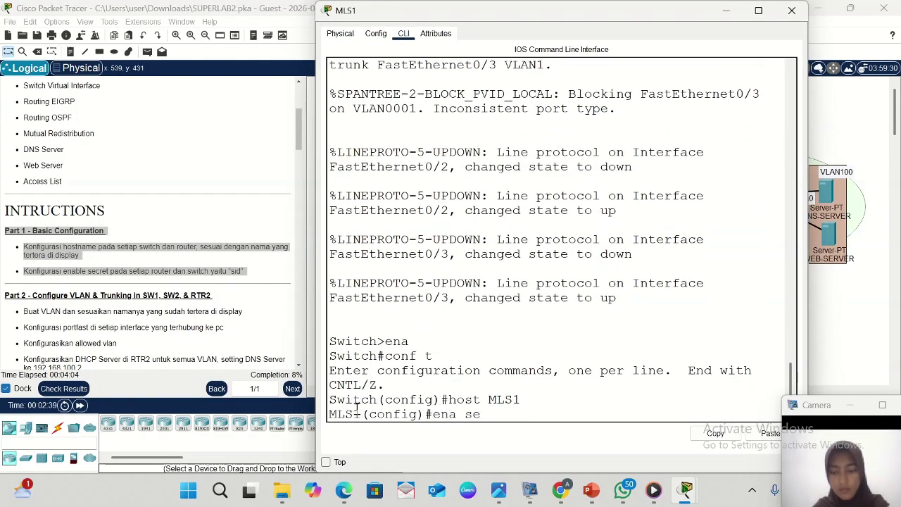
pyautogui.press('Return')
# - Set SW5's hostname to uppercase SW5 and give it an enable secret
pyautogui.click(557, 330)
pyautogui.click(403, 33)
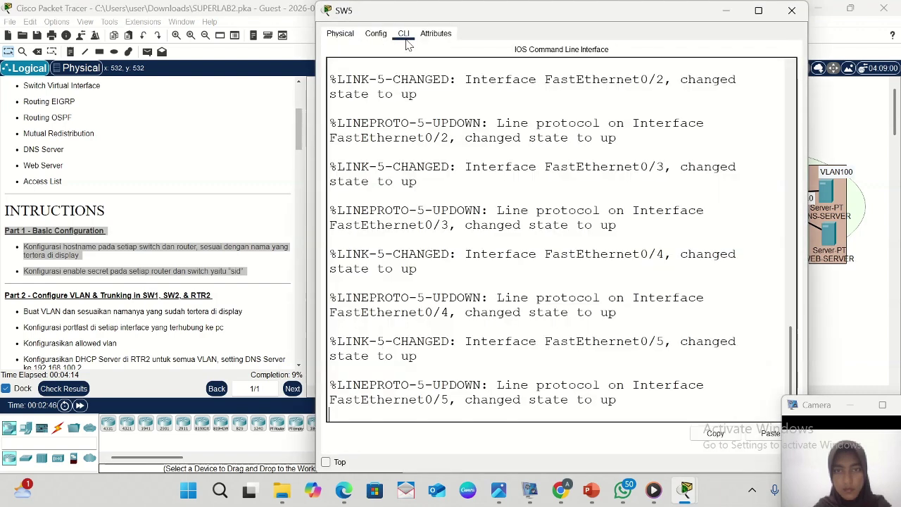
pyautogui.press('Return')
pyautogui.write('ena')
pyautogui.press('Return')
pyautogui.write('conf t')
pyautogui.press('Return')
pyautogui.write('host sw')
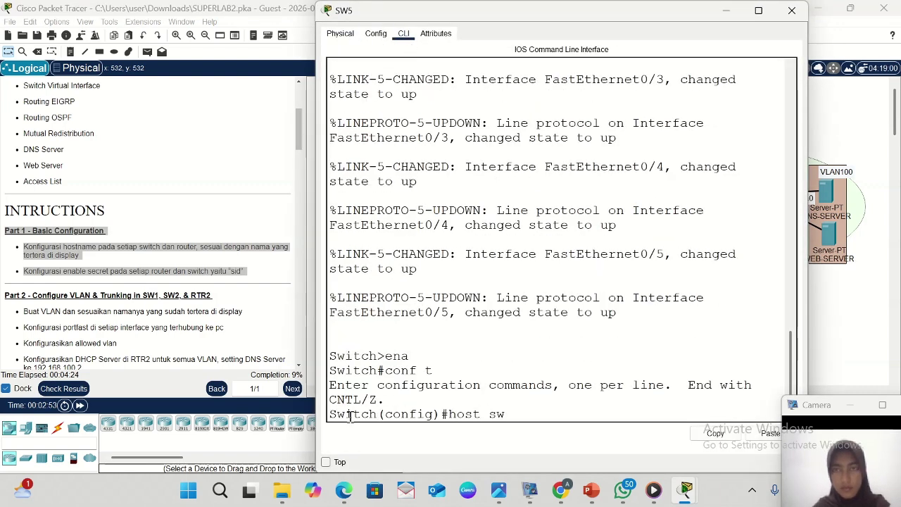
pyautogui.write('5')
pyautogui.press('Return')
pyautogui.write('host SW5')
pyautogui.press('Return')
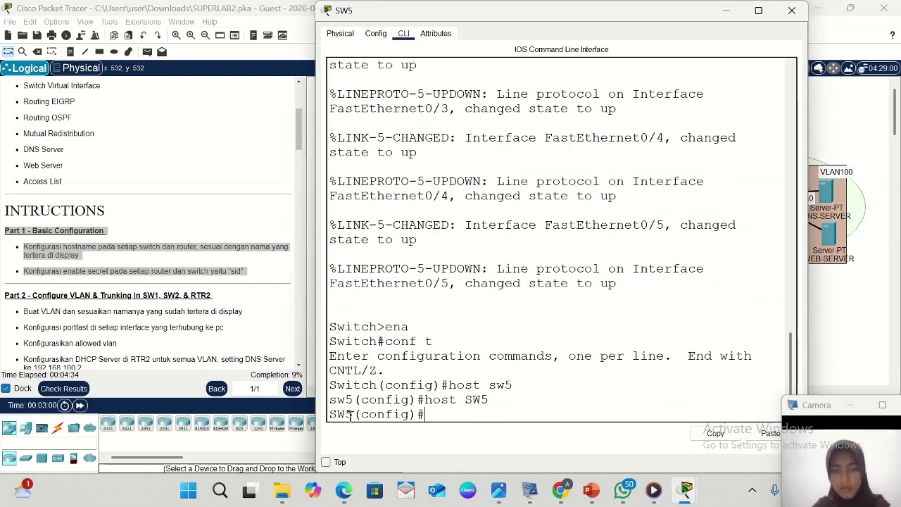
pyautogui.write('ena secret sid')
pyautogui.press('Return')
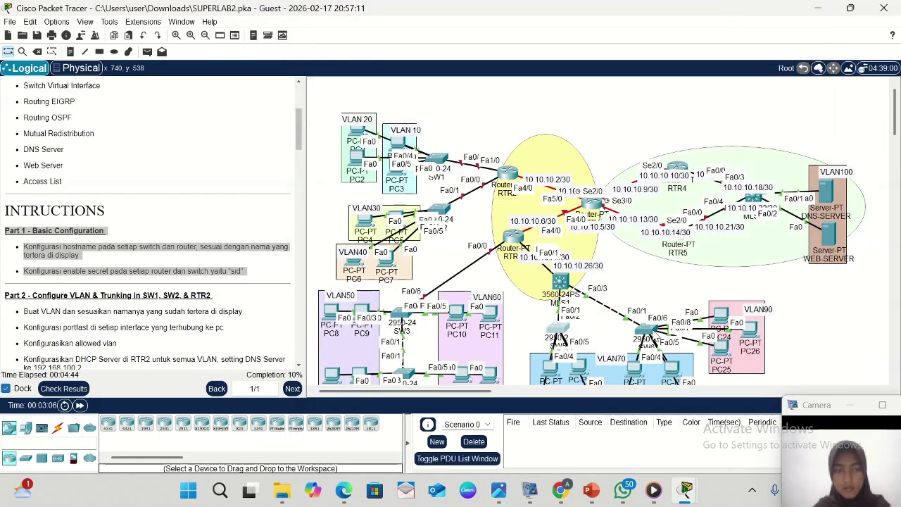
# - Give SW6 the hostname SW6 and an enable secret
pyautogui.click(653, 336)
pyautogui.click(403, 33)
pyautogui.write('ena')
pyautogui.press('Return')
pyautogui.write('conf t')
pyautogui.press('Return')
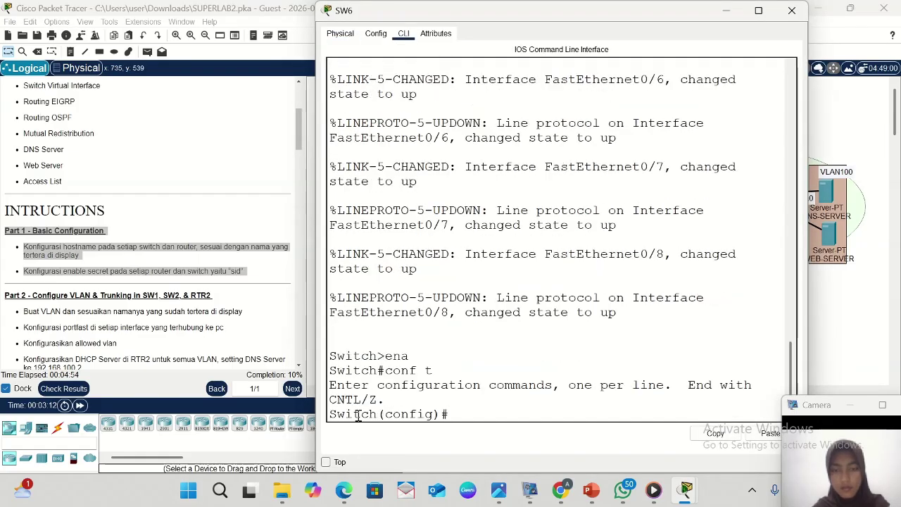
pyautogui.write('host SW6')
pyautogui.press('Return')
pyautogui.write('ena secret sid')
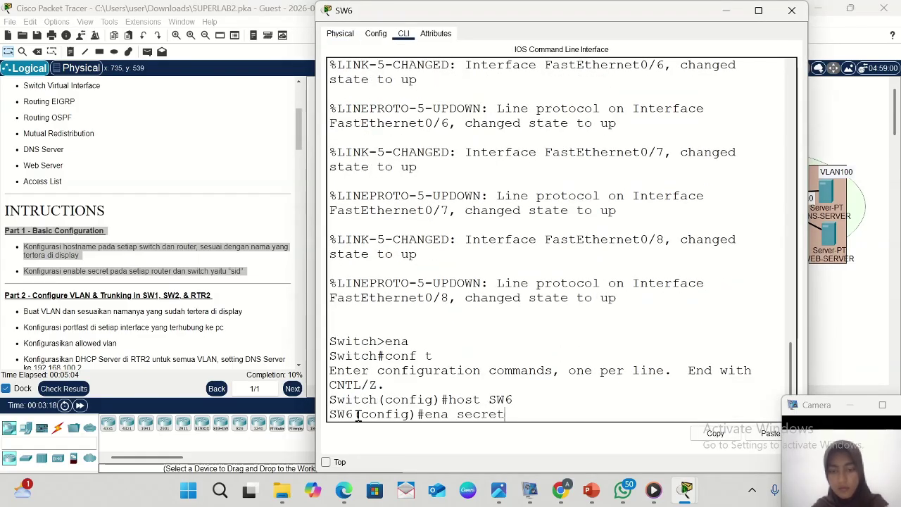
pyautogui.press('Return')
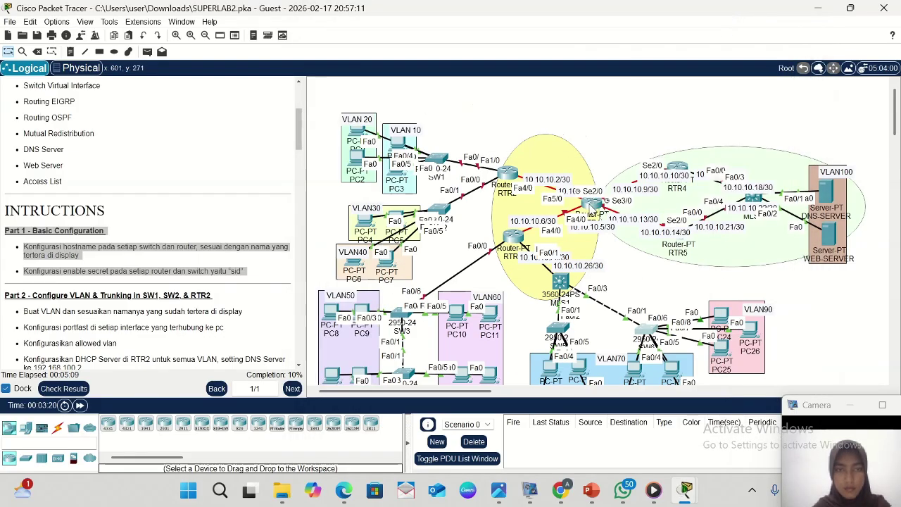
# - Give router RTR1 the hostname RTR1 and an enable secret
pyautogui.click(591, 203)
pyautogui.click(403, 33)
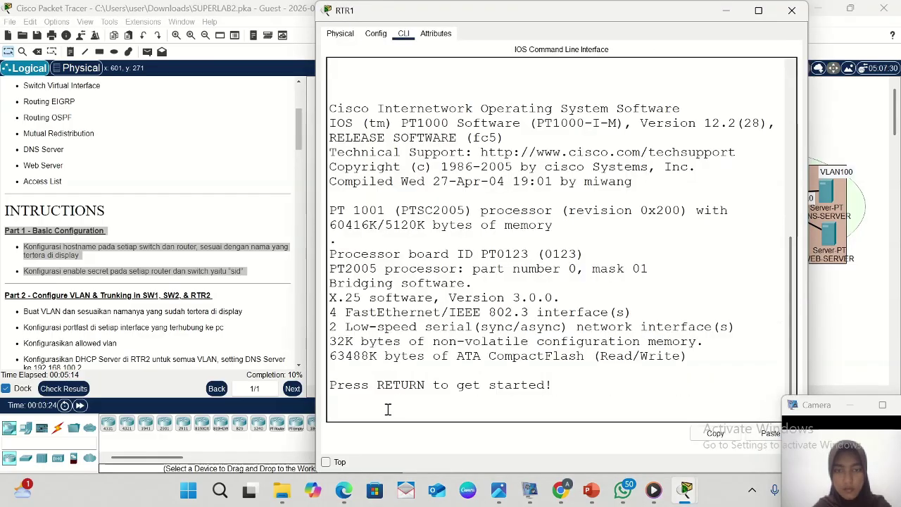
pyautogui.press('Return')
pyautogui.write('ena')
pyautogui.press('Return')
pyautogui.write('conf t')
pyautogui.press('Return')
pyautogui.write('host RTR1')
pyautogui.press('Return')
pyautogui.write('ena ')
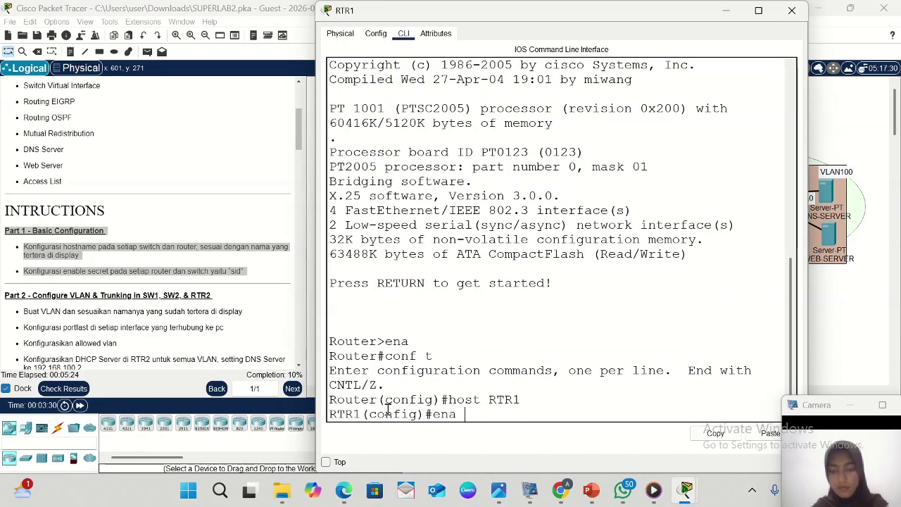
pyautogui.write('secret sid')
# - Give router RTR4 the hostname RTR4 and an enable secret
pyautogui.press('Return')
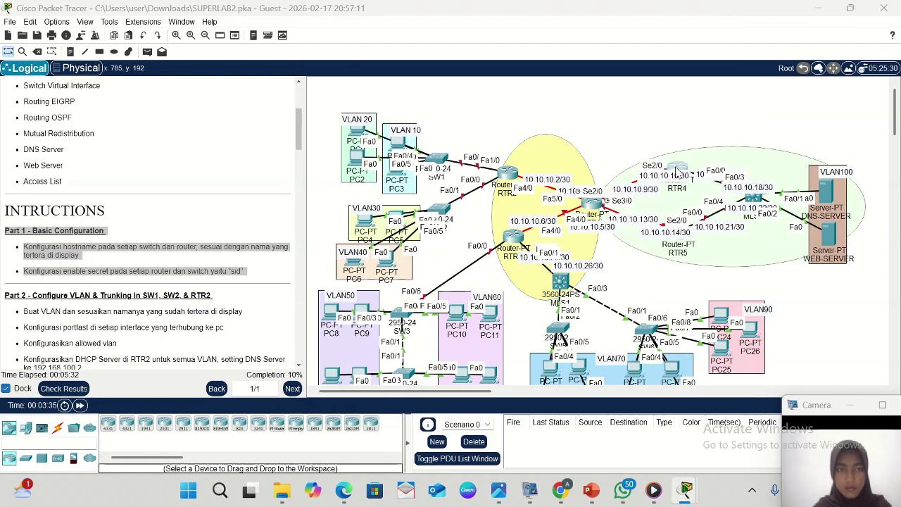
pyautogui.click(381, 333)
pyautogui.press('Return')
pyautogui.write('ena')
pyautogui.press('Return')
pyautogui.write('conf t')
pyautogui.press('Return')
pyautogui.write('host RTR4')
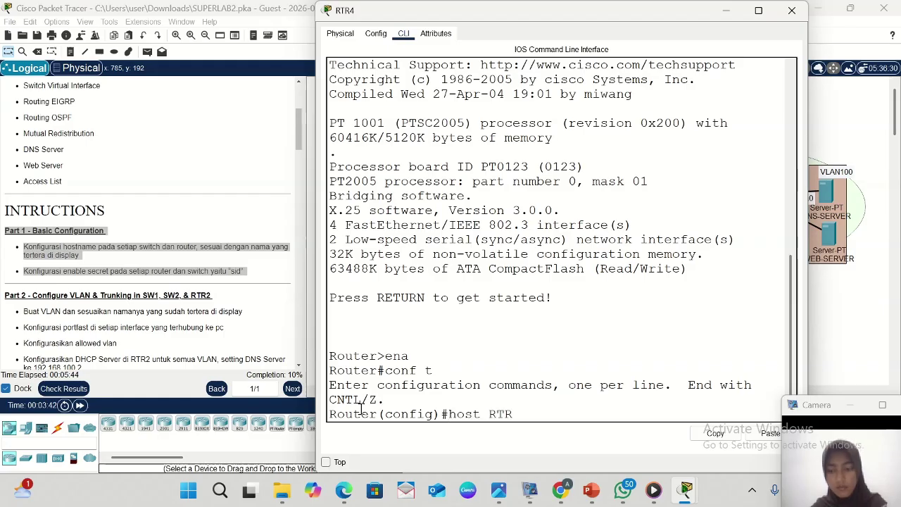
pyautogui.press('Return')
pyautogui.write('ena secret sid')
pyautogui.press('Return')
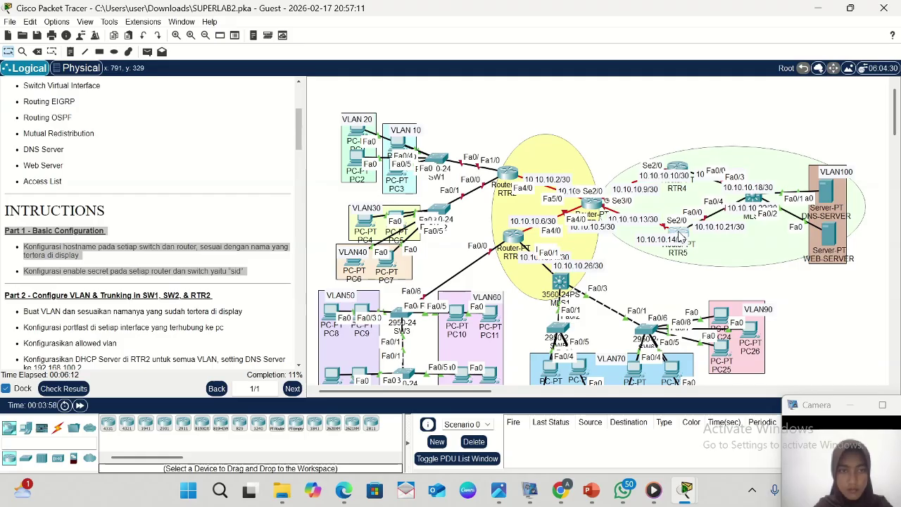
# - Give router RTR5 the hostname RTR5 and an enable secret, then close it
pyautogui.click(677, 234)
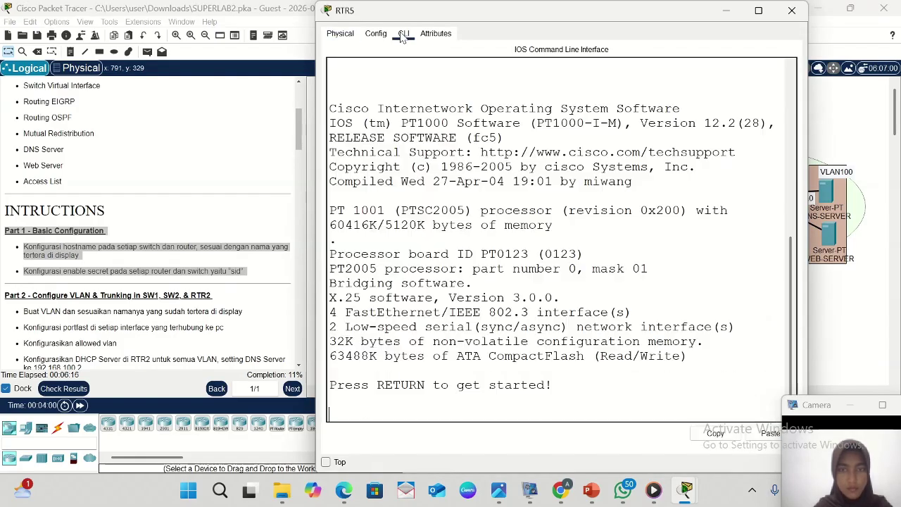
pyautogui.press('Return')
pyautogui.write('ena')
pyautogui.press('Return')
pyautogui.write('conf t')
pyautogui.press('Return')
pyautogui.write('host RTR5')
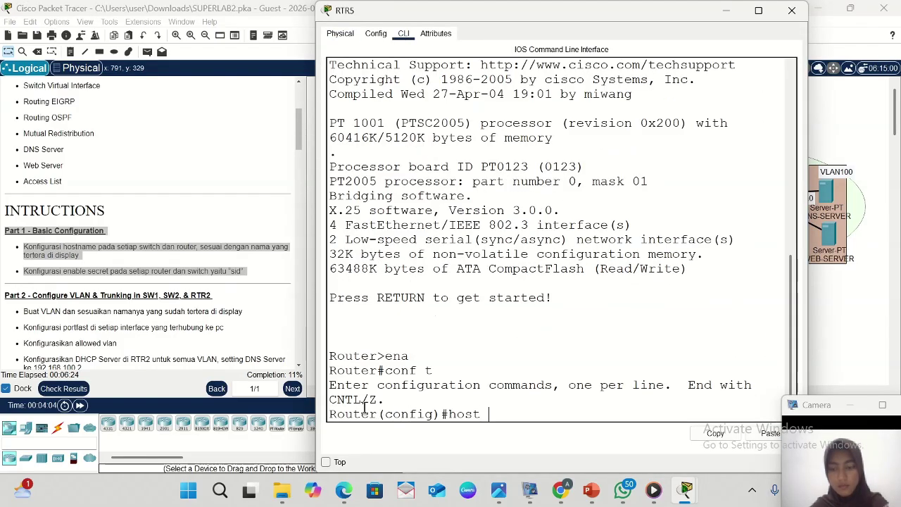
pyautogui.press('Return')
pyautogui.write('ena secret sid')
pyautogui.click(791, 10)
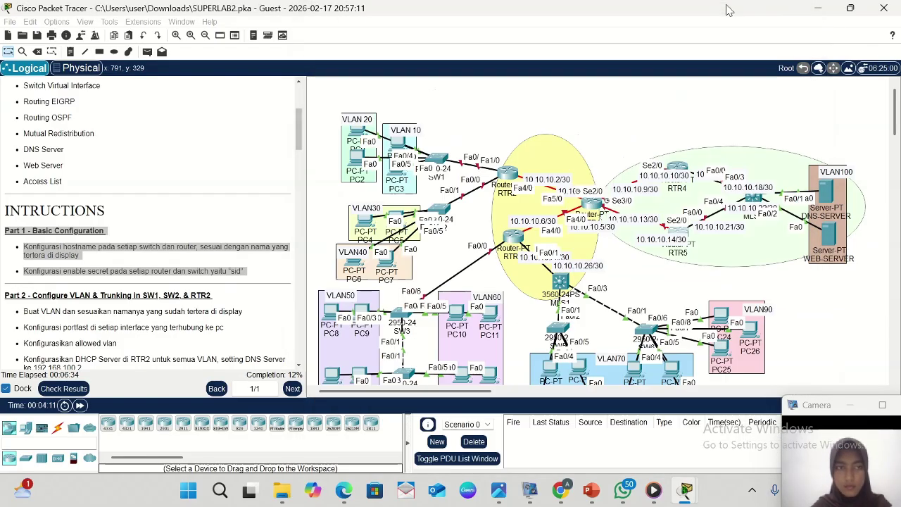
# - Give MLS2 the hostname MLS2 and an enable secret, then close its window
pyautogui.click(560, 281)
pyautogui.click(403, 33)
pyautogui.press('Return')
pyautogui.write('ena')
pyautogui.press('Return')
pyautogui.write('conf t')
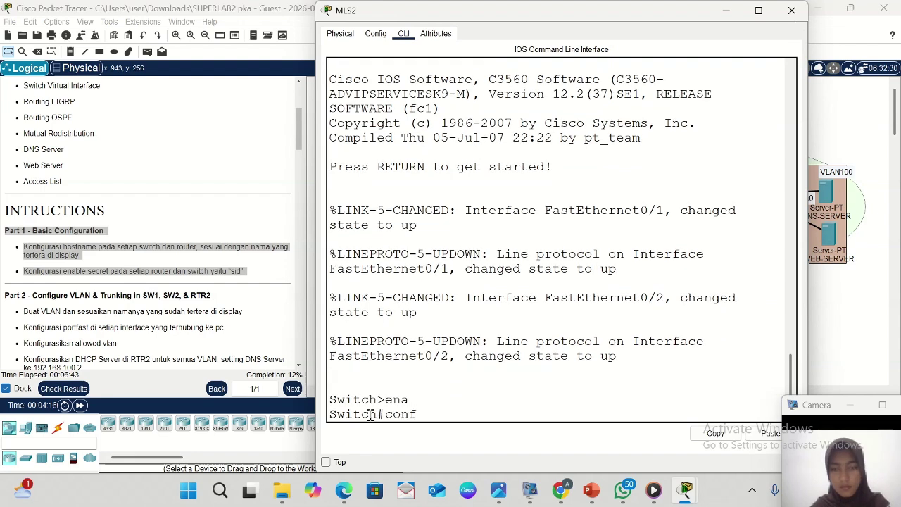
pyautogui.press('Return')
pyautogui.write('host MLS2')
pyautogui.press('Return')
pyautogui.write('ena secret sid')
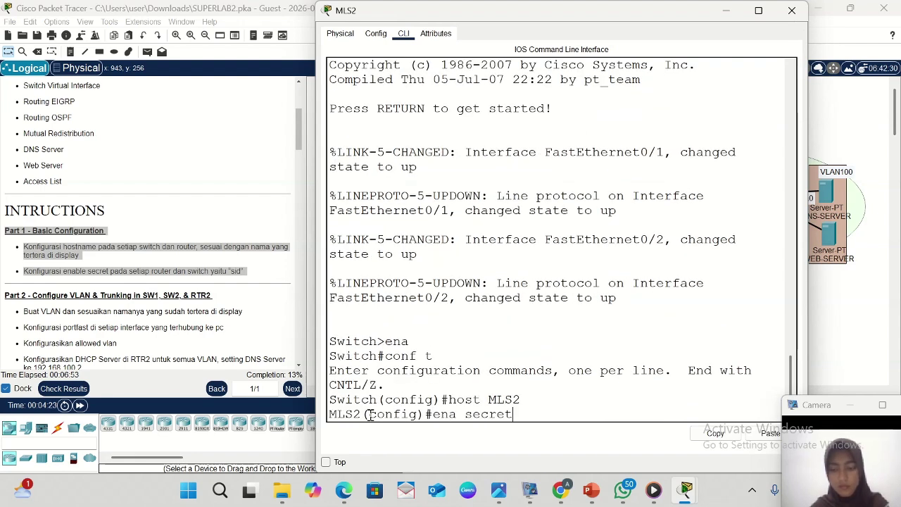
pyautogui.press('Return')
pyautogui.click(791, 10)
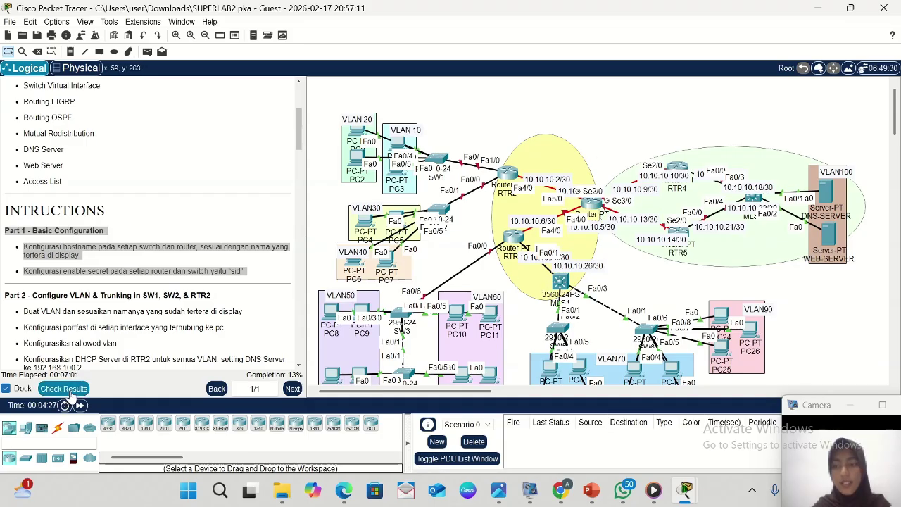
# - Check the activity's score of 30/219 and bring up the list of assessment items
pyautogui.click(70, 393)
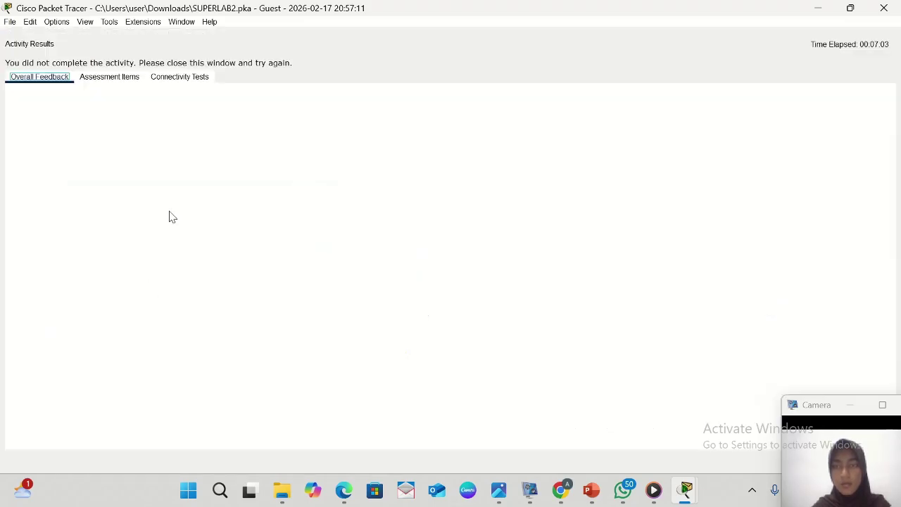
pyautogui.click(128, 79)
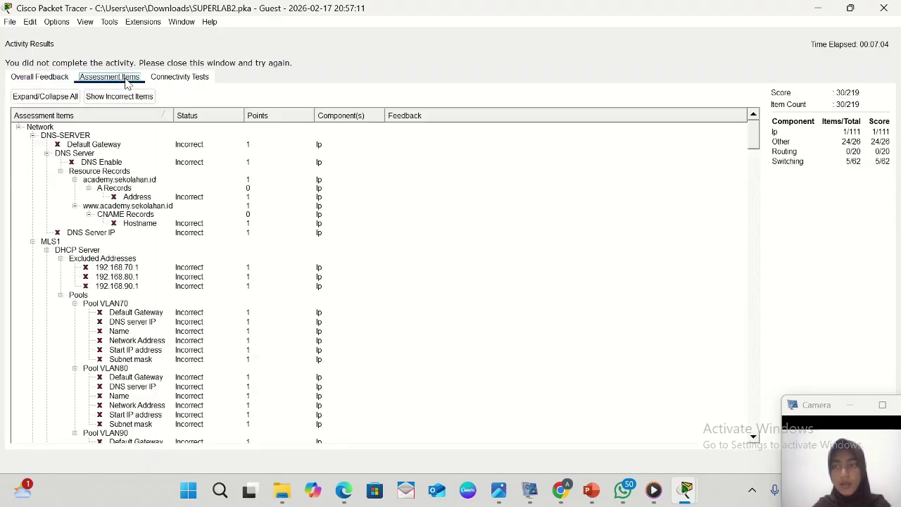
pyautogui.scroll(-2, 181, 280)
pyautogui.scroll(2, 181, 280)
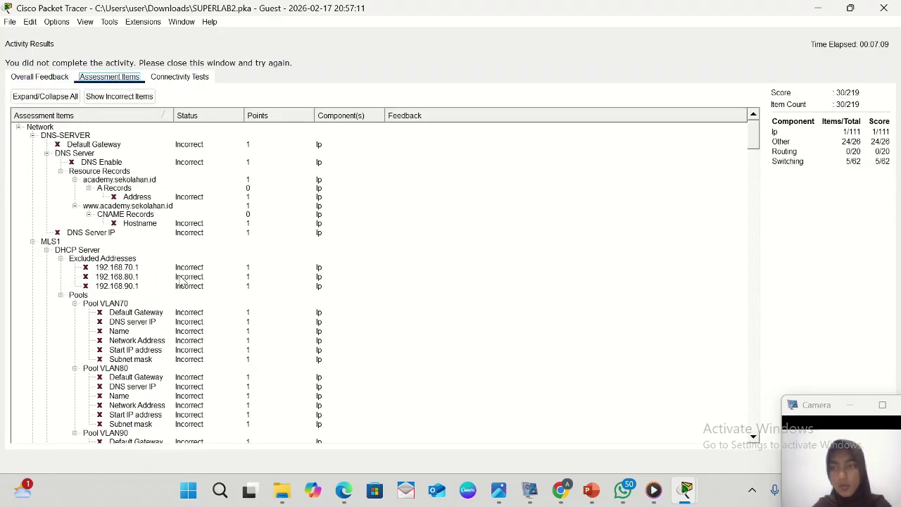
pyautogui.scroll(-3, 180, 280)
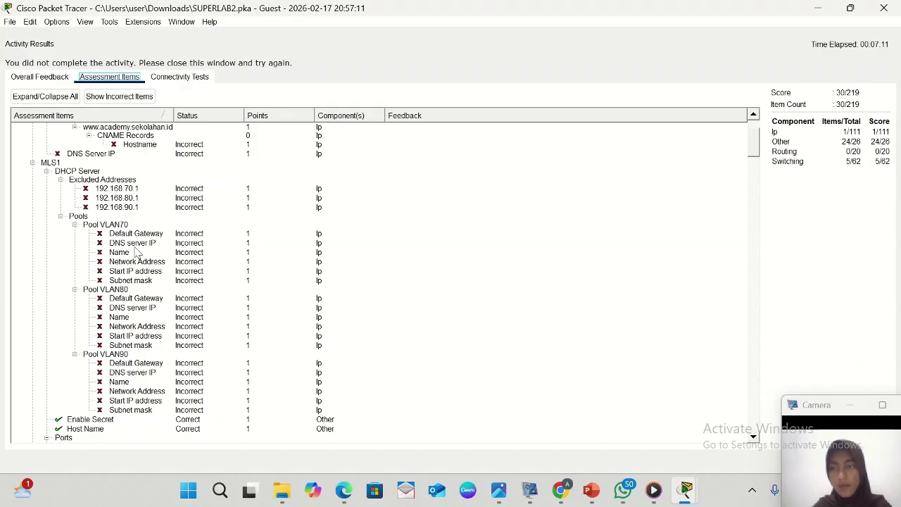
pyautogui.scroll(-3, 136, 252)
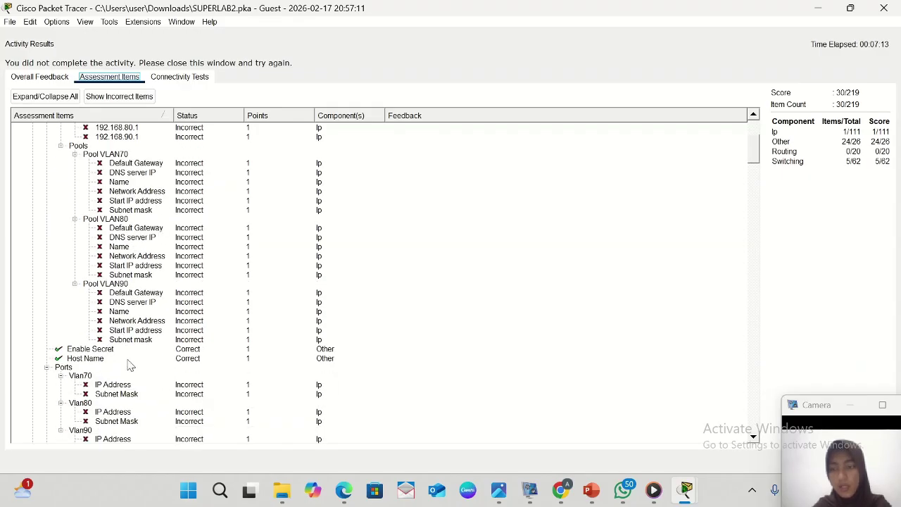
pyautogui.scroll(-8, 129, 364)
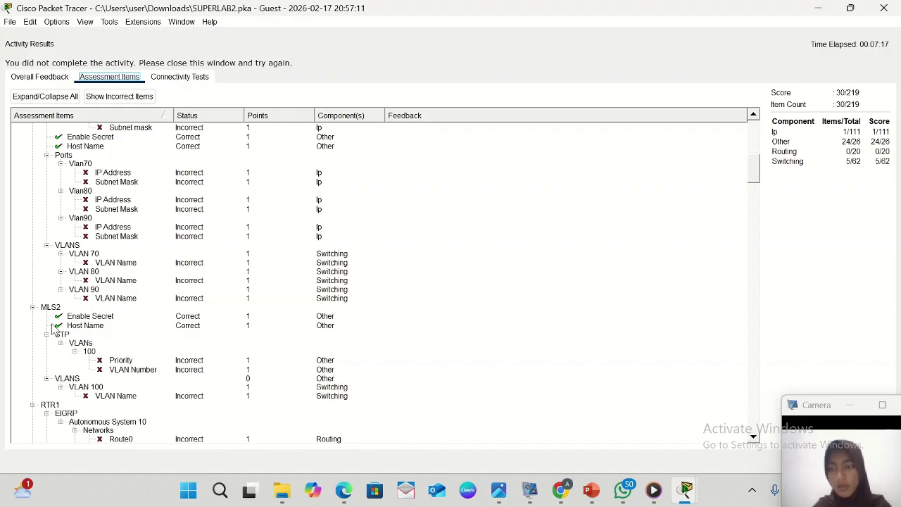
pyautogui.scroll(-6, 87, 327)
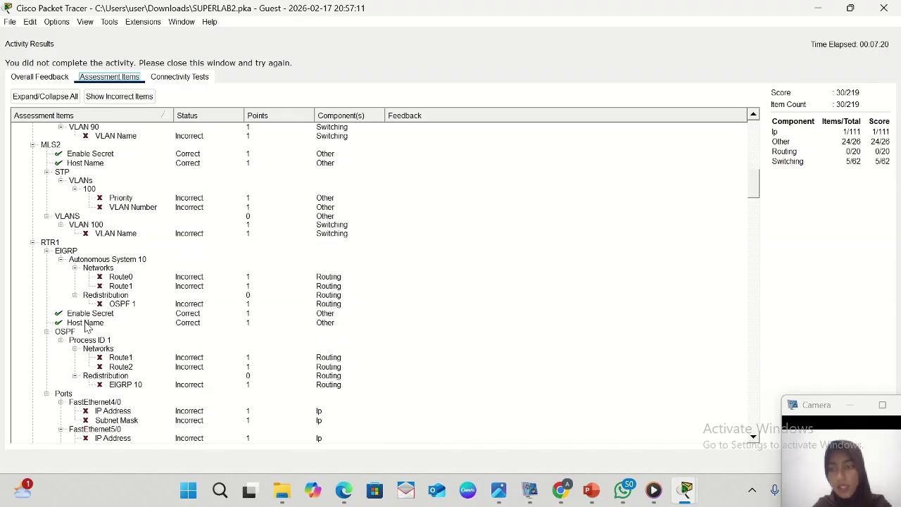
# - Scroll the assessment items down to the web server, then close the Activity Results window
pyautogui.scroll(-13, 86, 327)
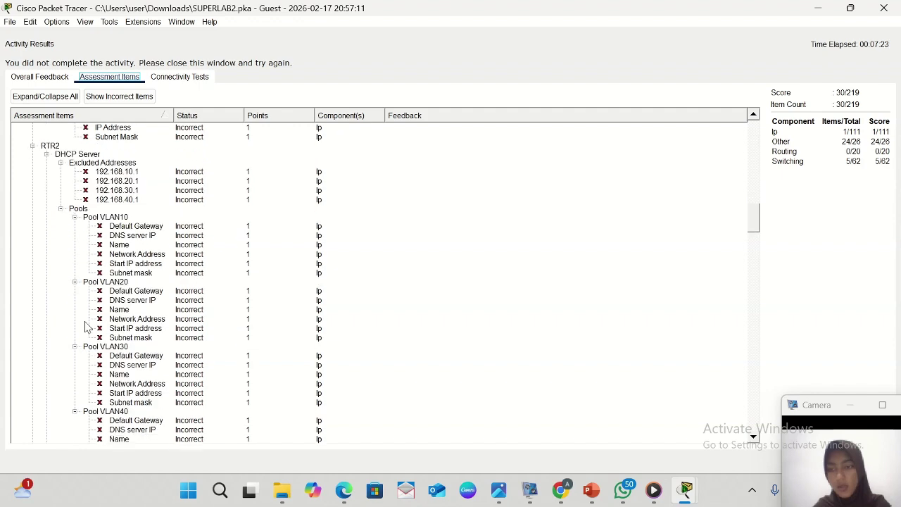
pyautogui.scroll(-7, 86, 328)
pyautogui.scroll(-11, 85, 327)
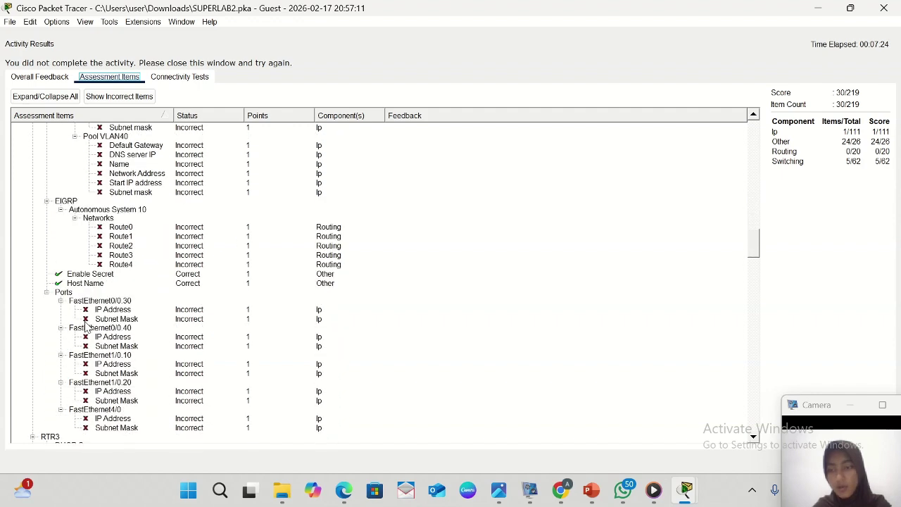
pyautogui.scroll(-13, 84, 327)
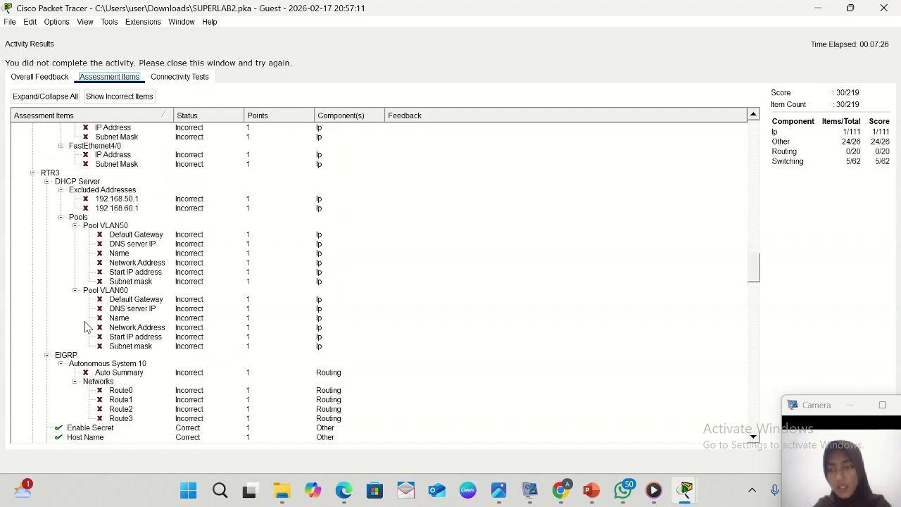
pyautogui.scroll(-7, 84, 327)
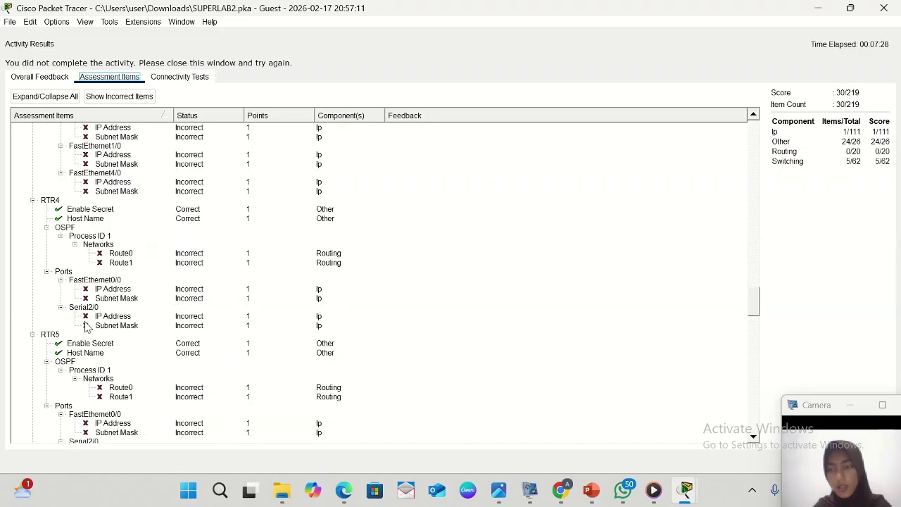
pyautogui.scroll(-9, 84, 327)
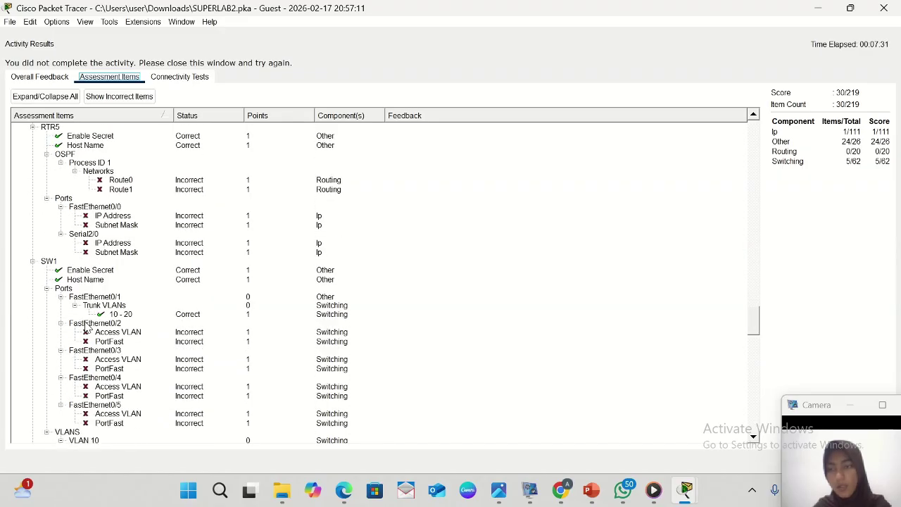
pyautogui.scroll(-10, 85, 328)
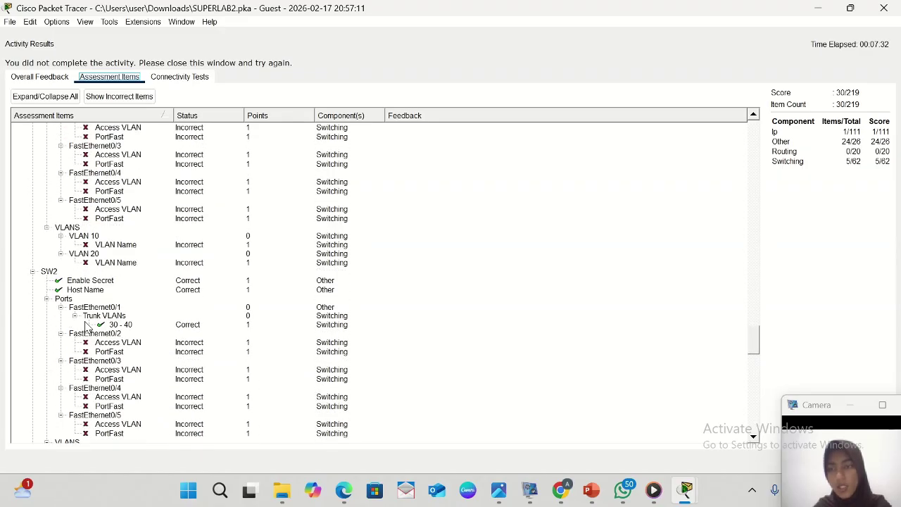
pyautogui.scroll(-6, 88, 327)
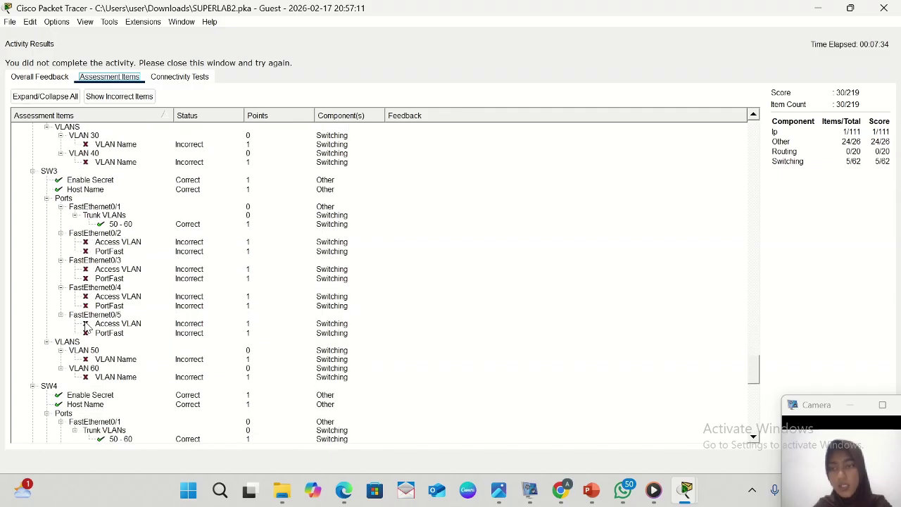
pyautogui.scroll(-16, 86, 328)
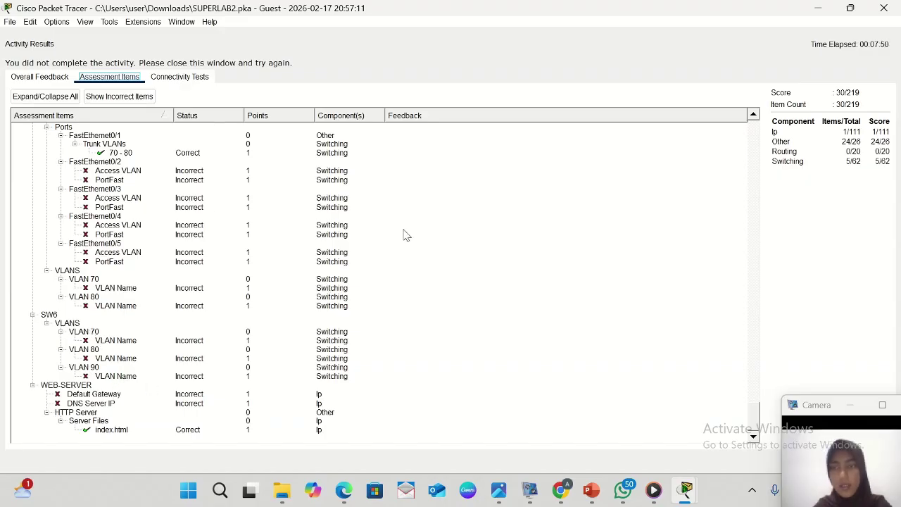
pyautogui.click(883, 7)
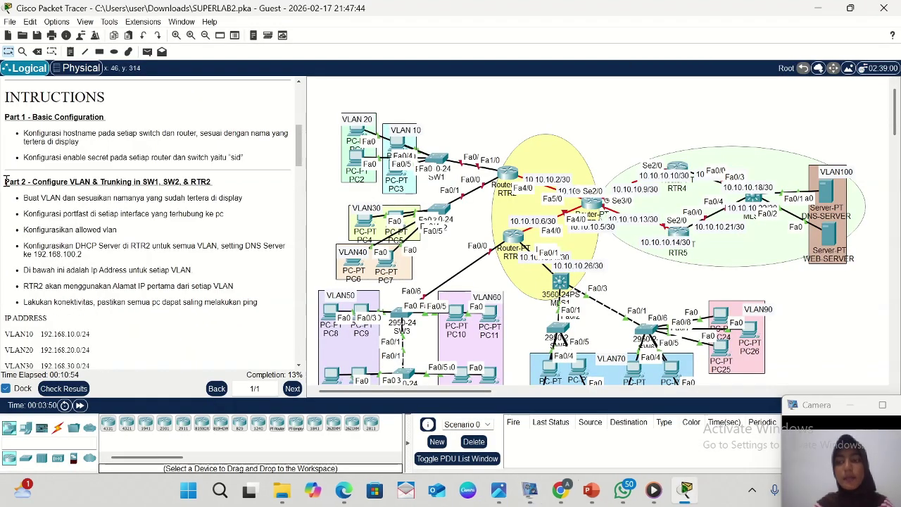
# - Highlight the Part 2 heading, the VLAN-naming task and the VLAN network address lines
pyautogui.moveTo(6, 181); pyautogui.dragTo(228, 189)
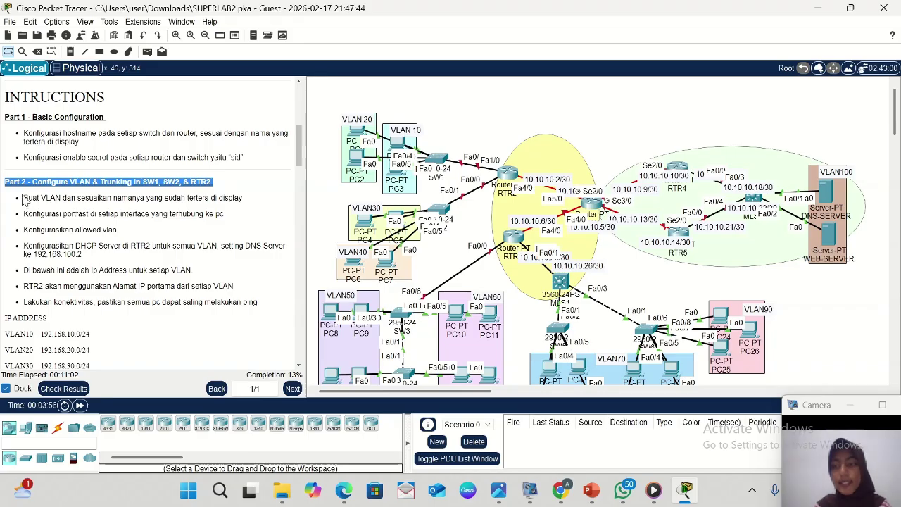
pyautogui.moveTo(25, 200); pyautogui.dragTo(255, 208)
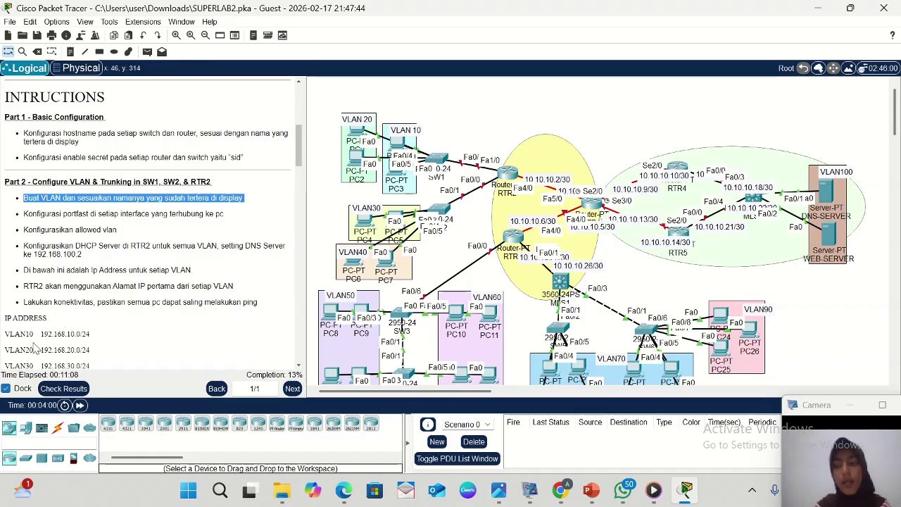
pyautogui.scroll(-1, 33, 346)
pyautogui.scroll(-2, 34, 346)
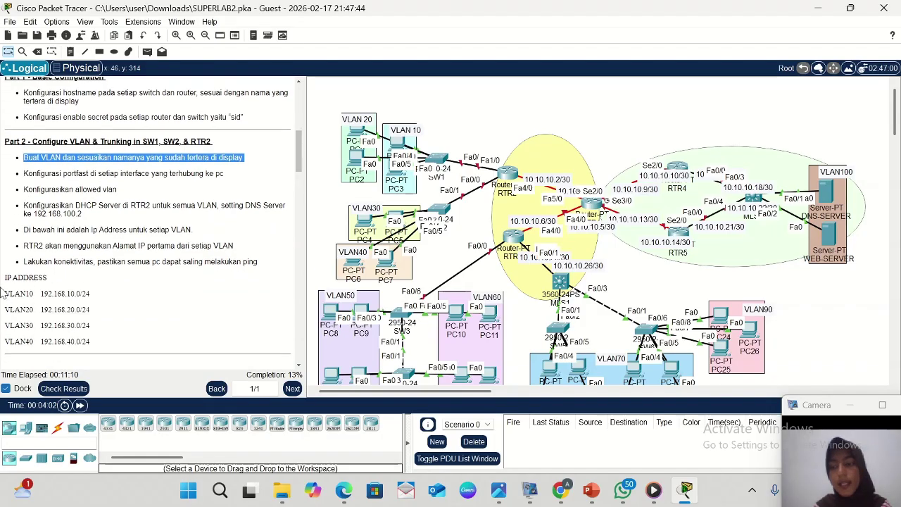
pyautogui.moveTo(7, 292); pyautogui.dragTo(86, 341)
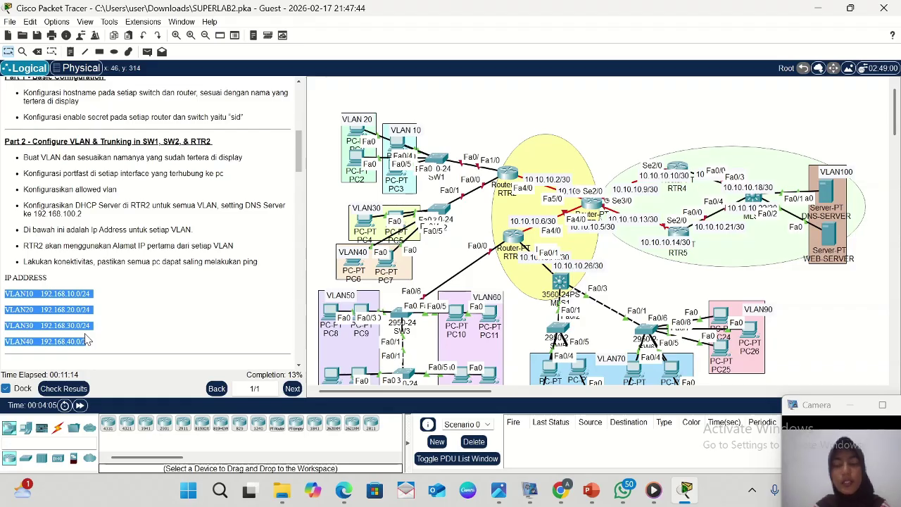
# - Highlight the portfast and allowed-VLAN tasks, ending with the first three Part 2 tasks selected
pyautogui.click(25, 174)
pyautogui.moveTo(25, 174); pyautogui.dragTo(232, 181)
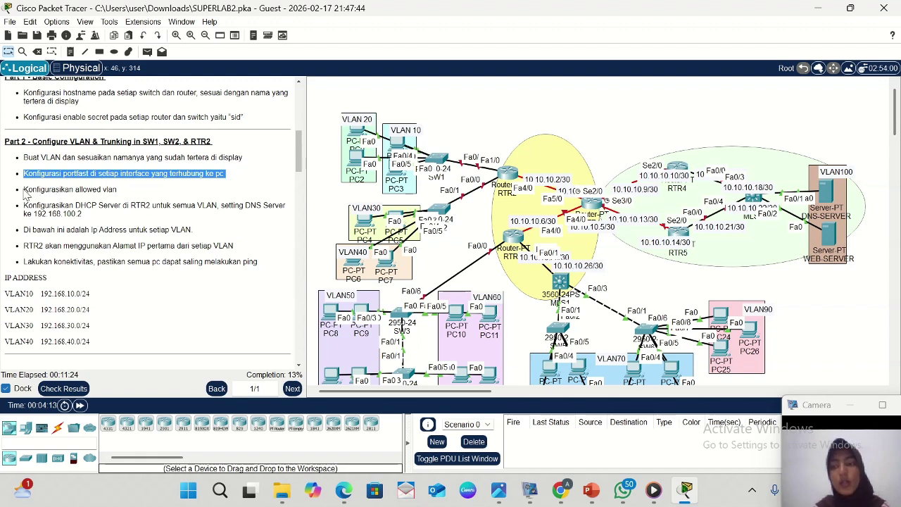
pyautogui.moveTo(24, 194); pyautogui.dragTo(132, 196)
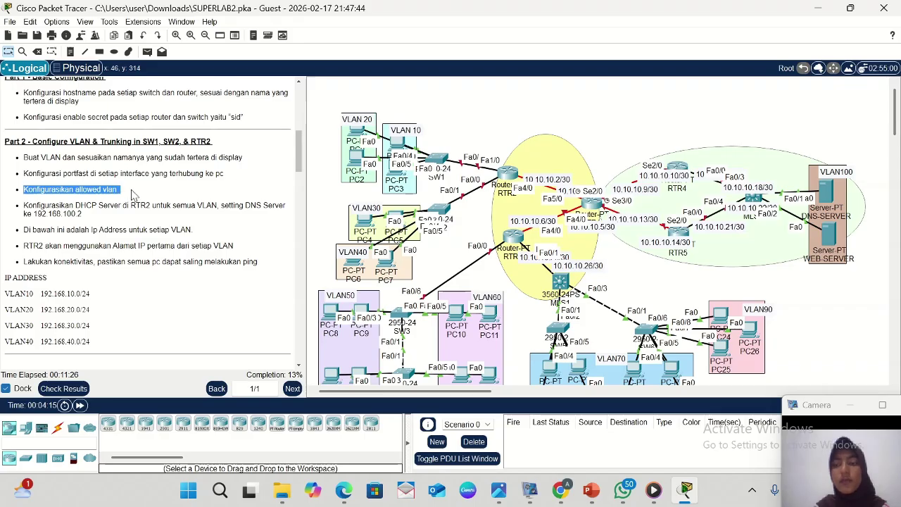
pyautogui.click(25, 157)
pyautogui.moveTo(25, 158); pyautogui.dragTo(126, 194)
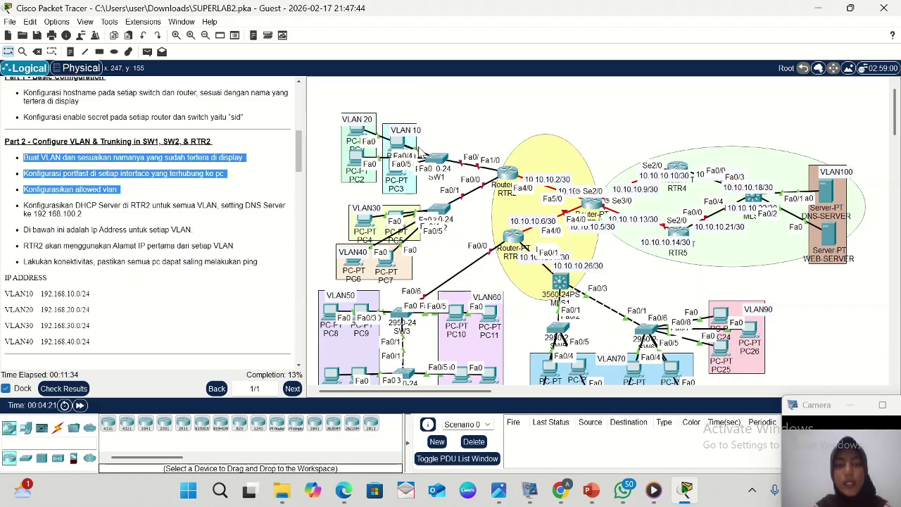
# - Open SW1's CLI, enter privileged mode with the enable secret, and reach global configuration
pyautogui.click(440, 162)
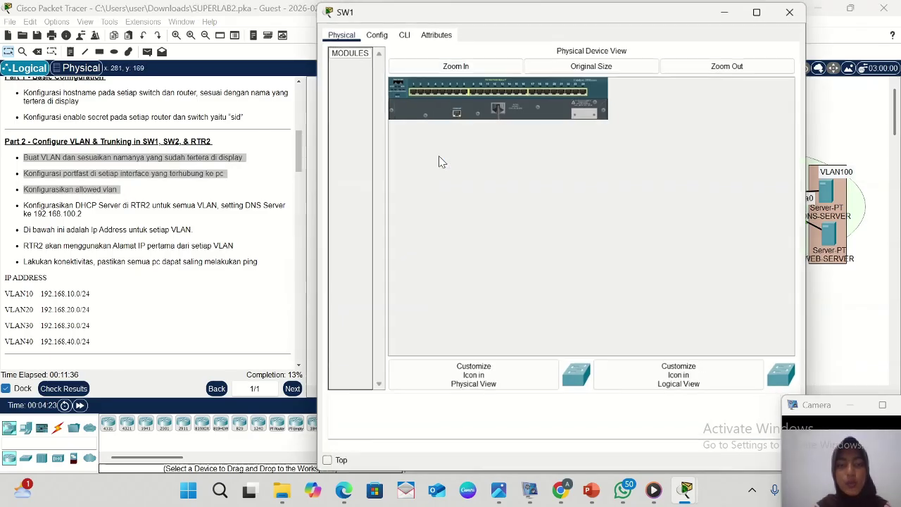
pyautogui.click(403, 34)
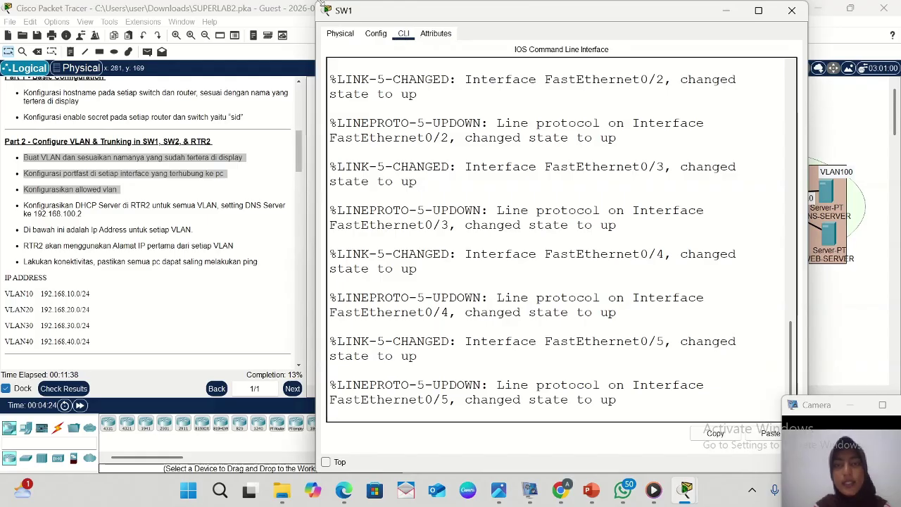
pyautogui.moveTo(321, 4); pyautogui.dragTo(395, 69)
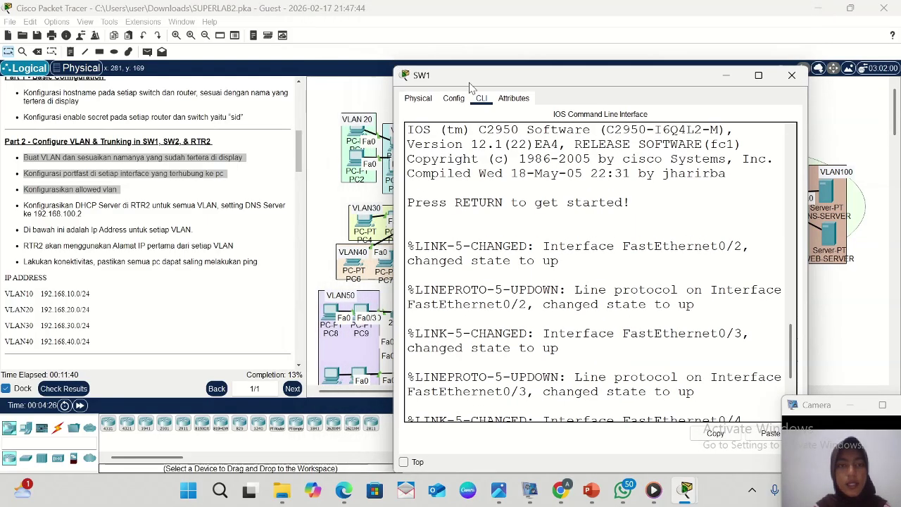
pyautogui.moveTo(542, 90); pyautogui.dragTo(638, 58)
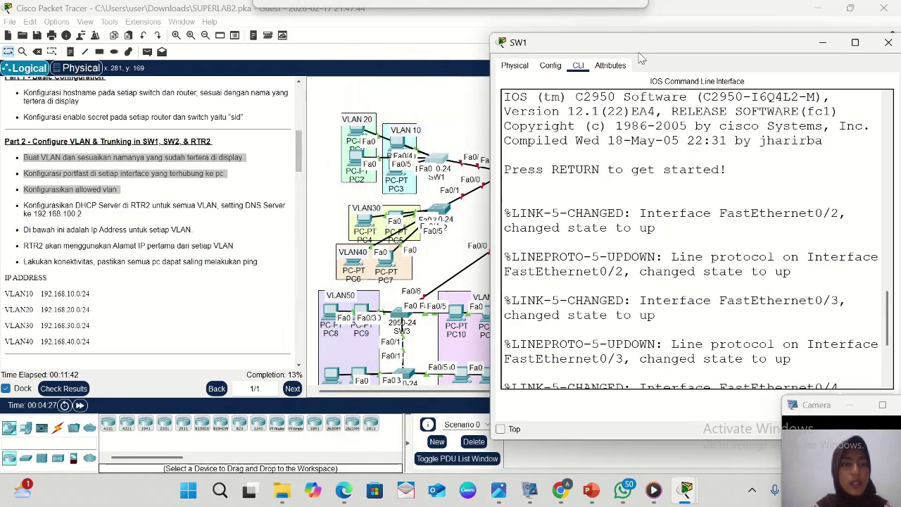
pyautogui.scroll(-4, 654, 227)
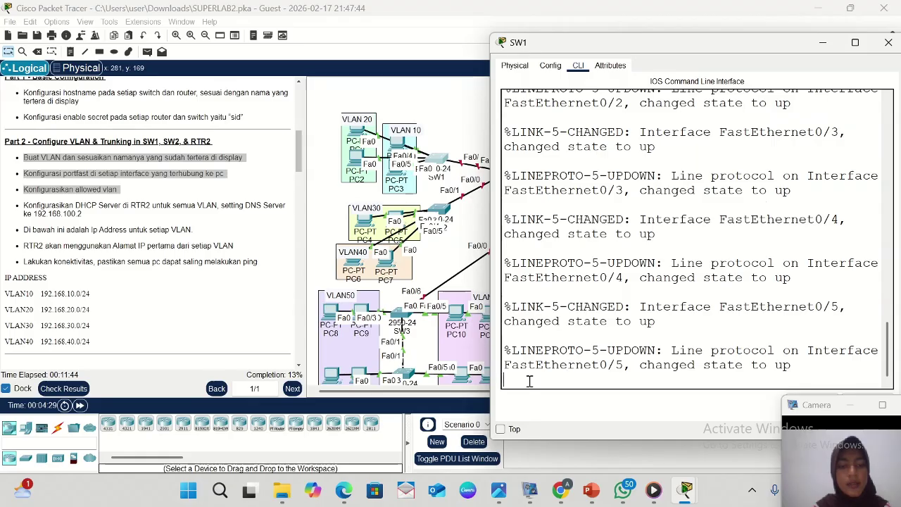
pyautogui.press('Return')
pyautogui.write('ena')
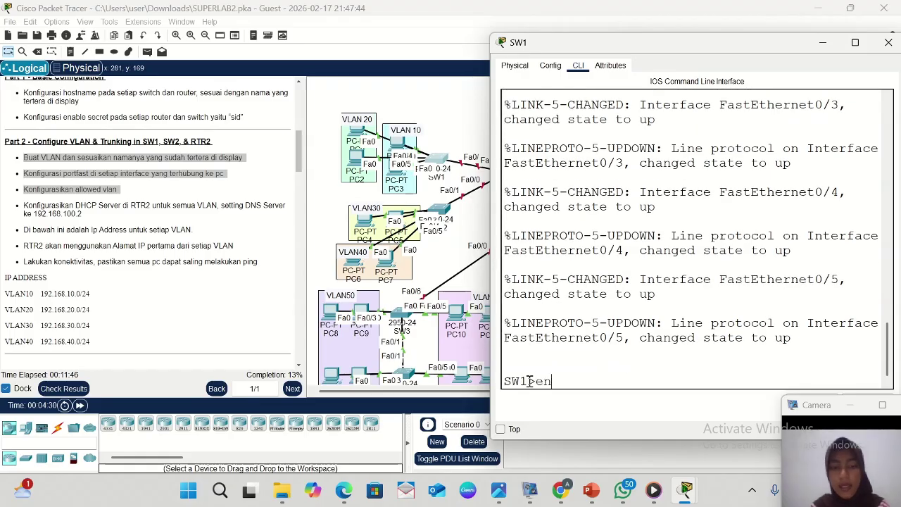
pyautogui.press('Return')
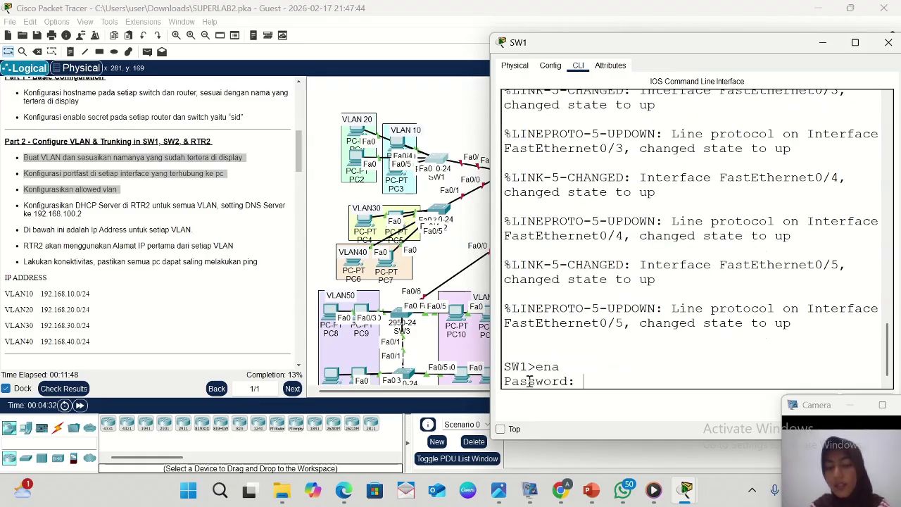
pyautogui.write('sid')
pyautogui.press('Return')
pyautogui.write('co')
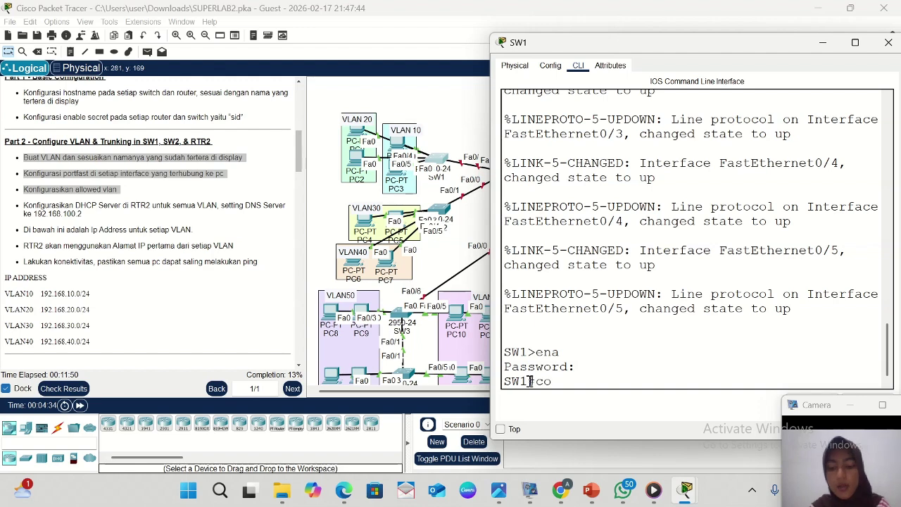
pyautogui.write('nf t')
pyautogui.press('Return')
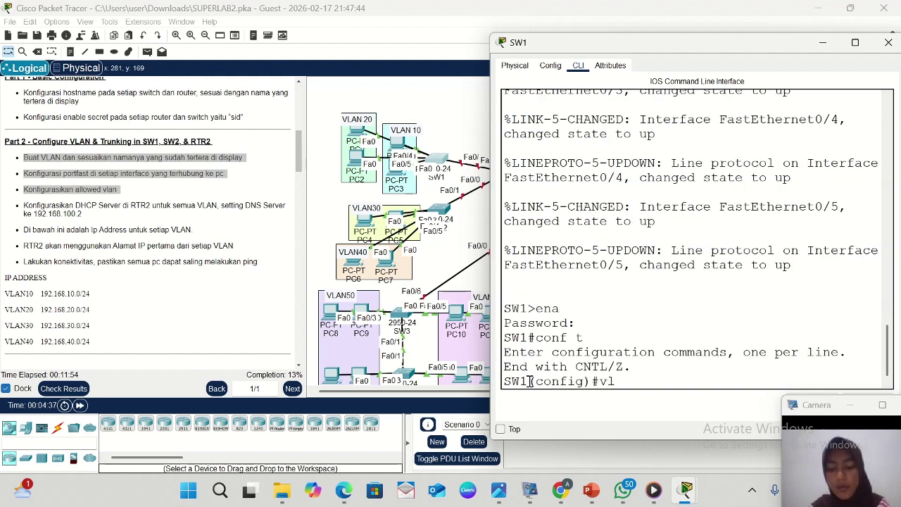
# - Create VLAN 10 named VLAN10 and VLAN 20 named VLAN20, then exit to global configuration
pyautogui.write('vlan 10')
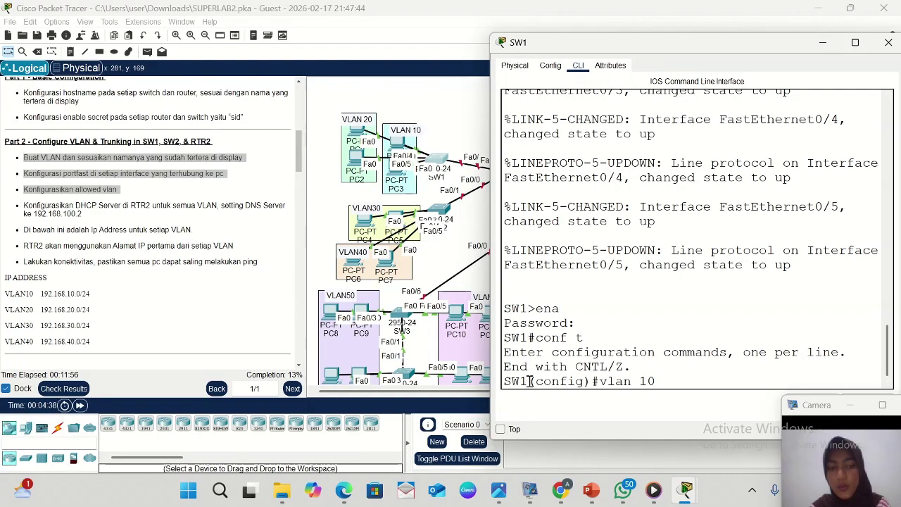
pyautogui.press('Return')
pyautogui.write('na')
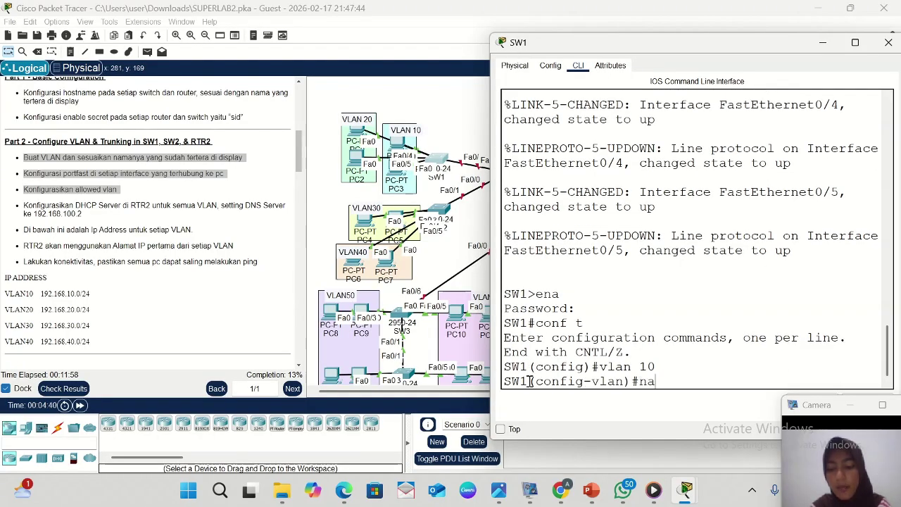
pyautogui.write('me VLAN')
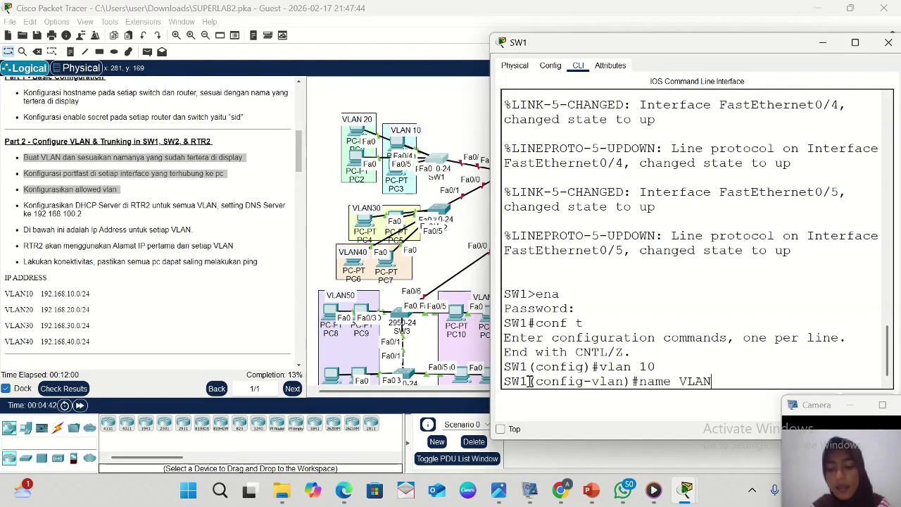
pyautogui.write('10')
pyautogui.press('Return')
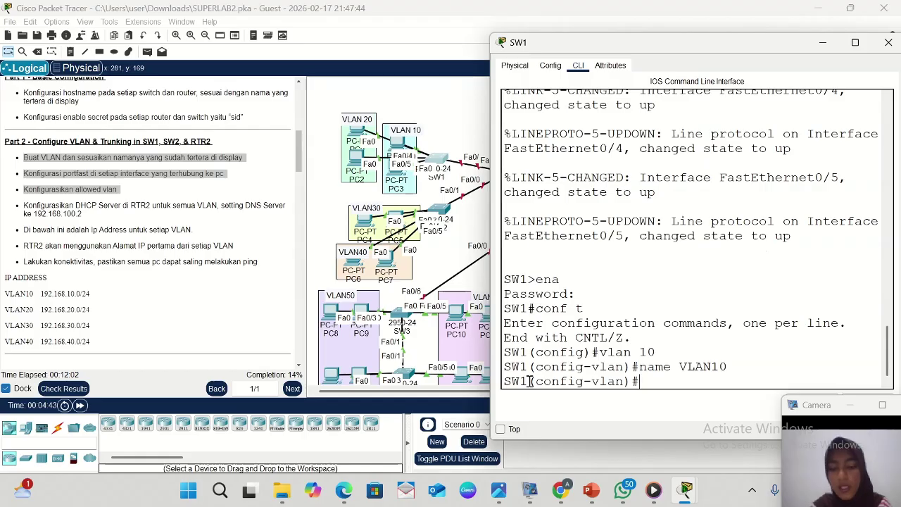
pyautogui.write('vlan')
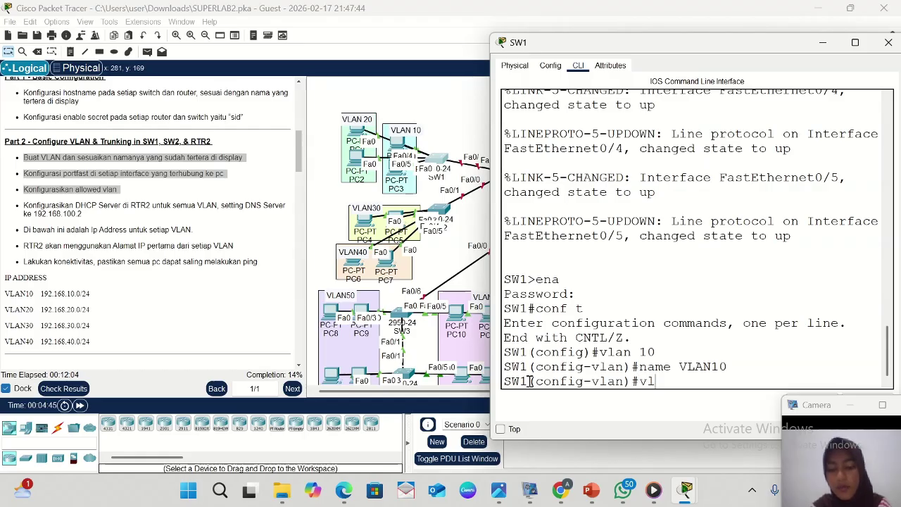
pyautogui.write(' 20')
pyautogui.press('Return')
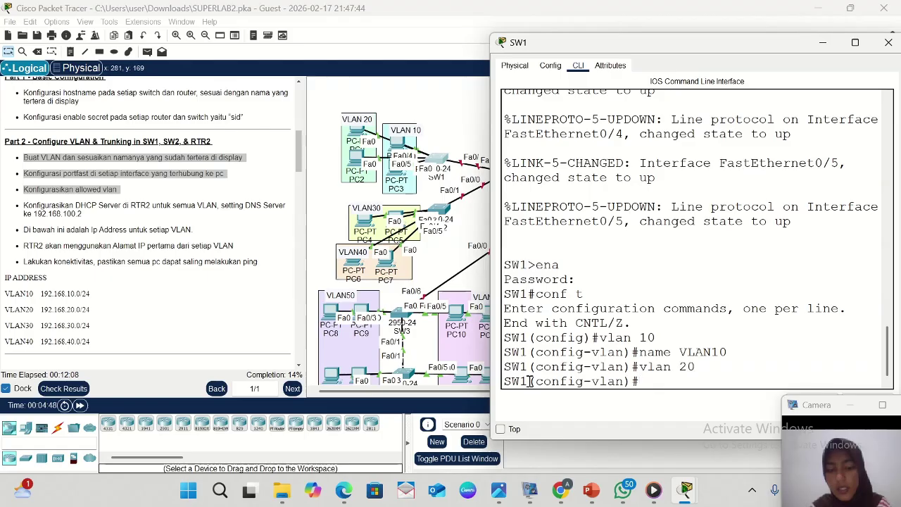
pyautogui.write('N')
pyautogui.press('BackSpace')
pyautogui.write('nam')
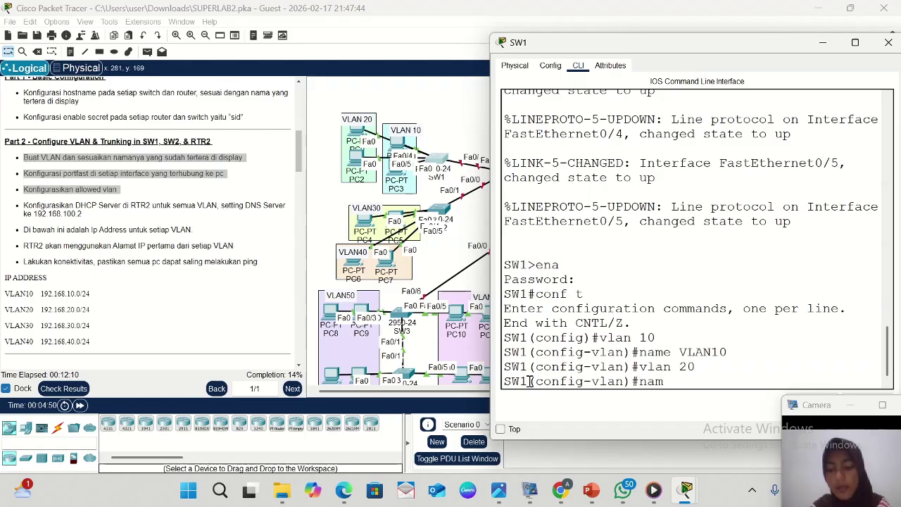
pyautogui.write('e')
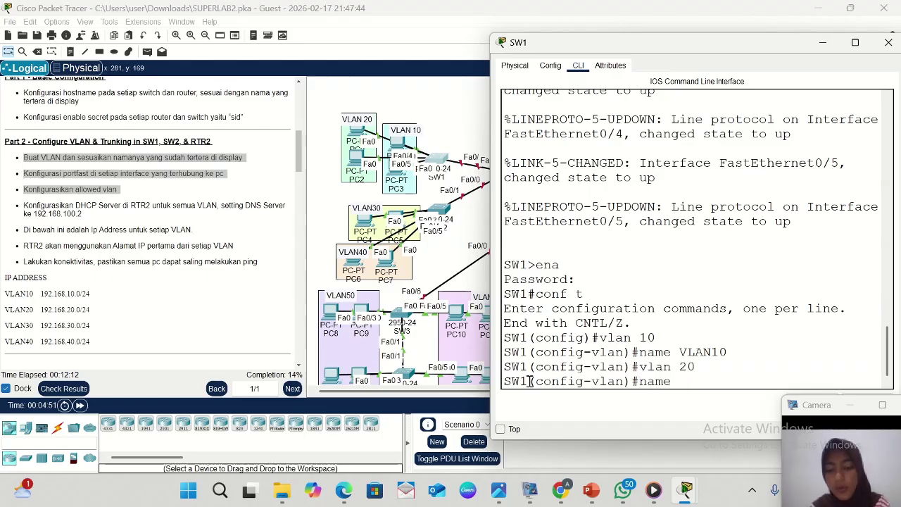
pyautogui.write(' VLAN20')
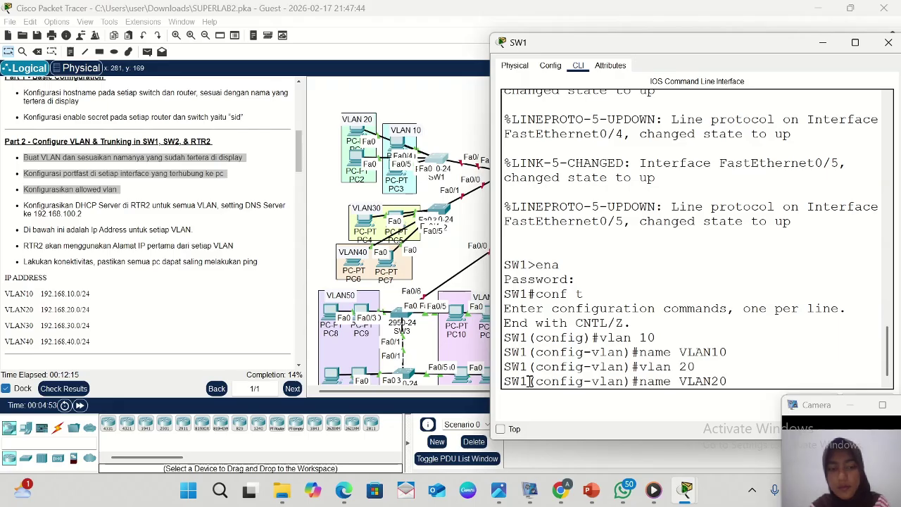
pyautogui.press('Return')
pyautogui.write('EX')
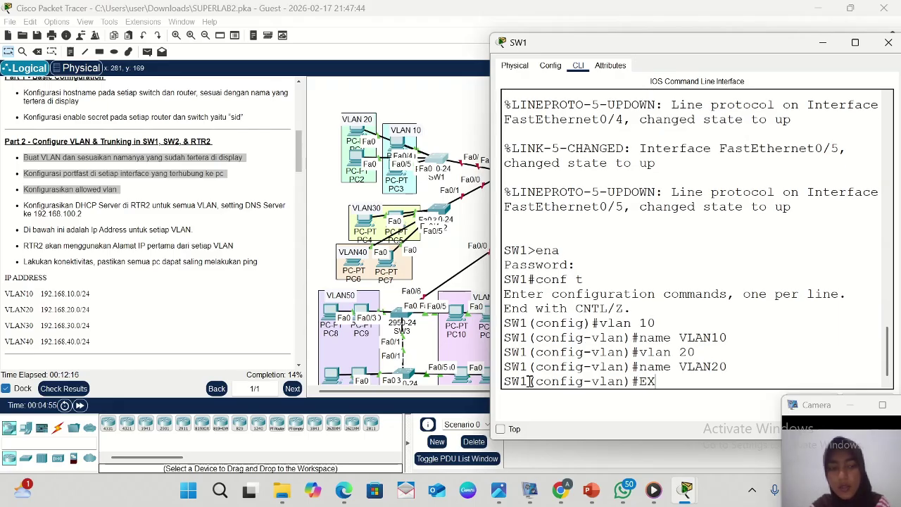
pyautogui.press('Return')
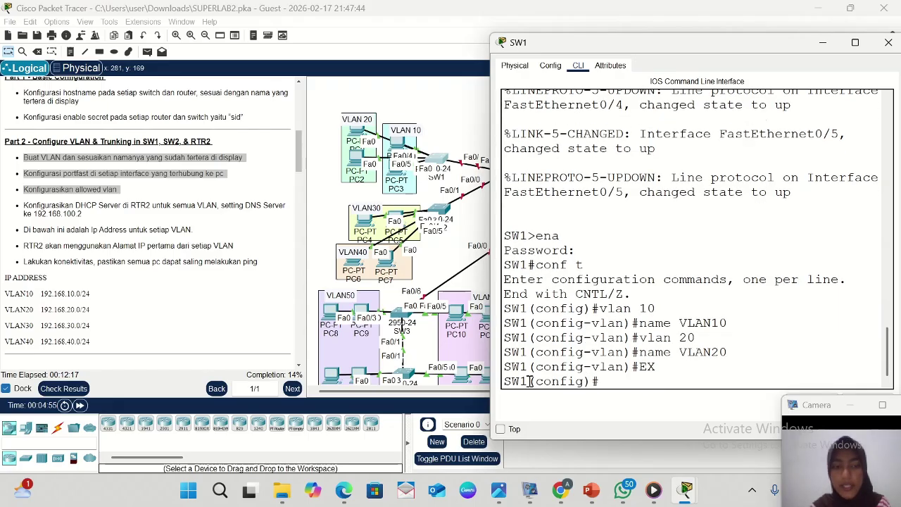
pyautogui.click(822, 44)
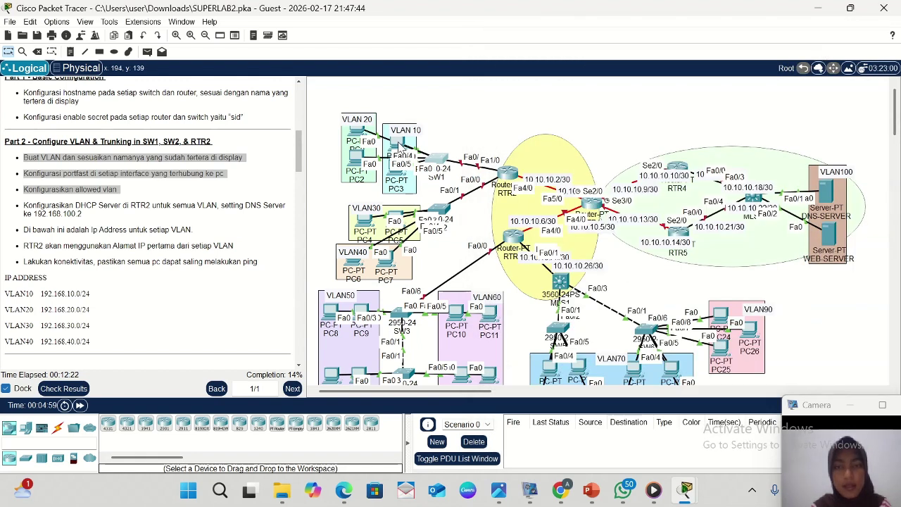
pyautogui.moveTo(398, 144)
pyautogui.mouseDown()
pyautogui.moveTo(433, 137)
pyautogui.moveTo(464, 102)
pyautogui.moveTo(406, 142)
pyautogui.mouseUp()
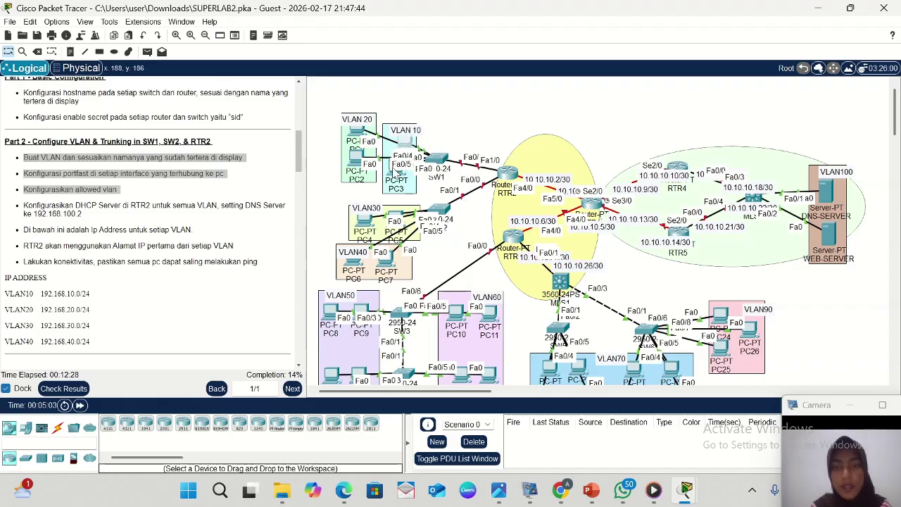
pyautogui.moveTo(398, 175)
pyautogui.mouseDown()
pyautogui.moveTo(394, 211)
pyautogui.moveTo(399, 183)
pyautogui.mouseUp()
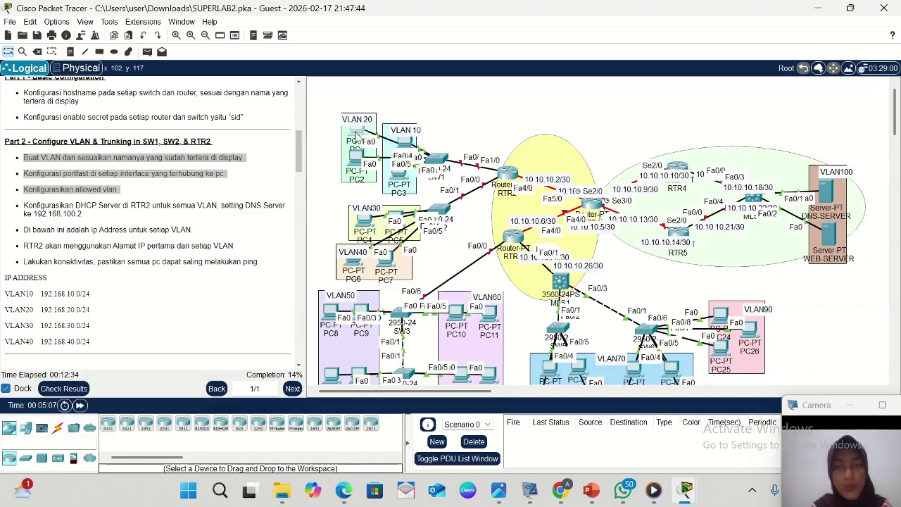
pyautogui.click(361, 132)
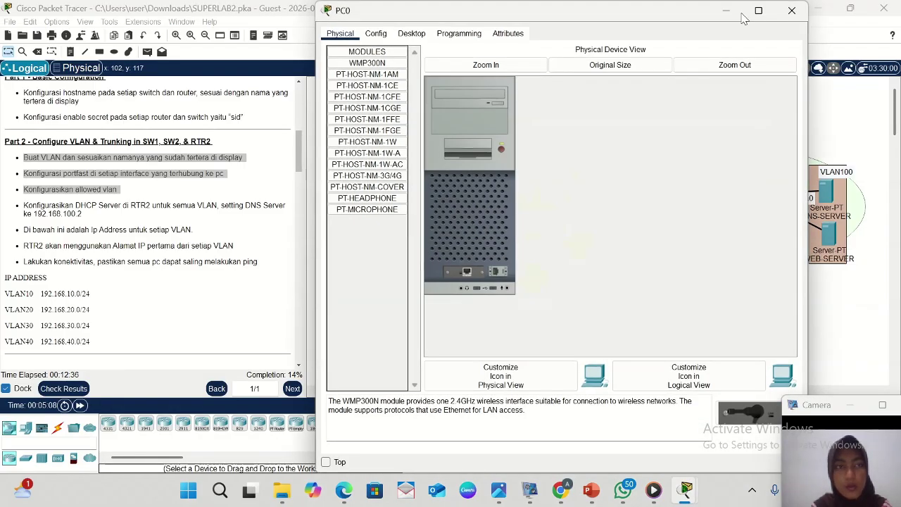
pyautogui.click(726, 12)
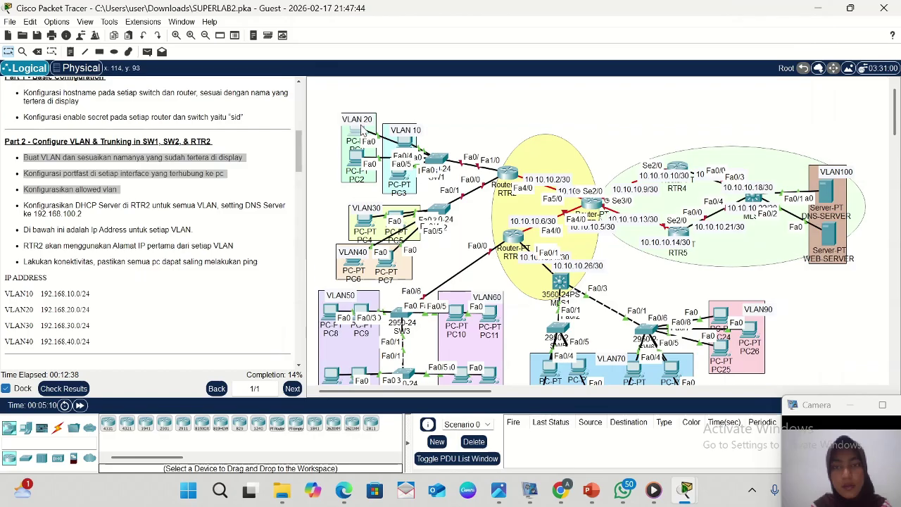
pyautogui.moveTo(360, 132)
pyautogui.mouseDown()
pyautogui.moveTo(438, 104)
pyautogui.moveTo(454, 112)
pyautogui.moveTo(383, 126)
pyautogui.moveTo(360, 150)
pyautogui.moveTo(357, 137)
pyautogui.mouseUp()
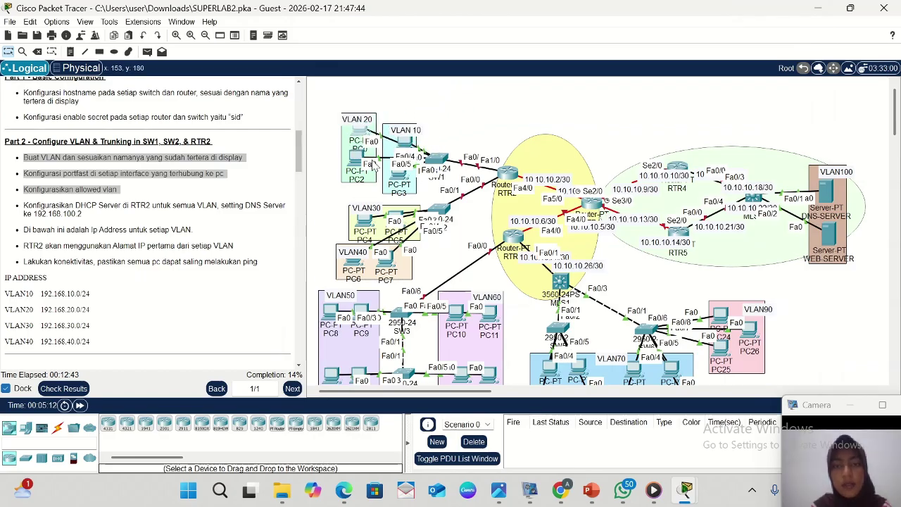
pyautogui.click(439, 161)
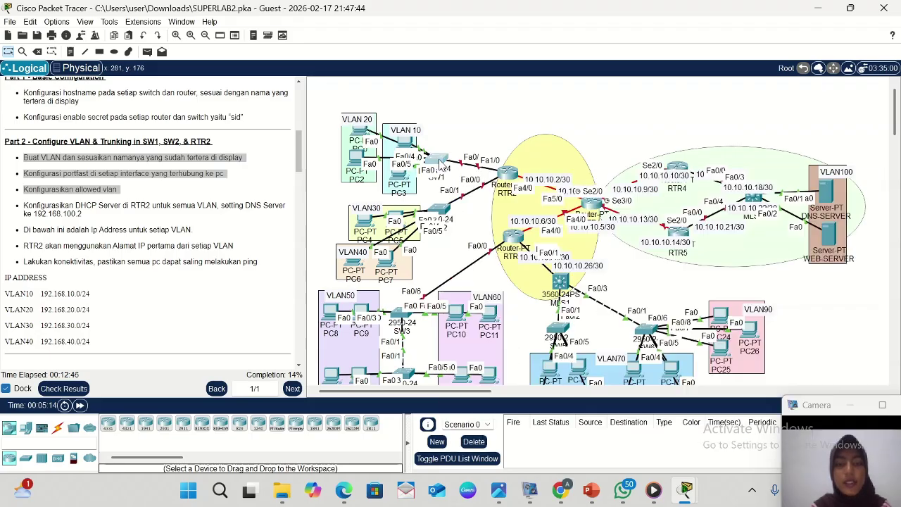
pyautogui.scroll(-1, 515, 399)
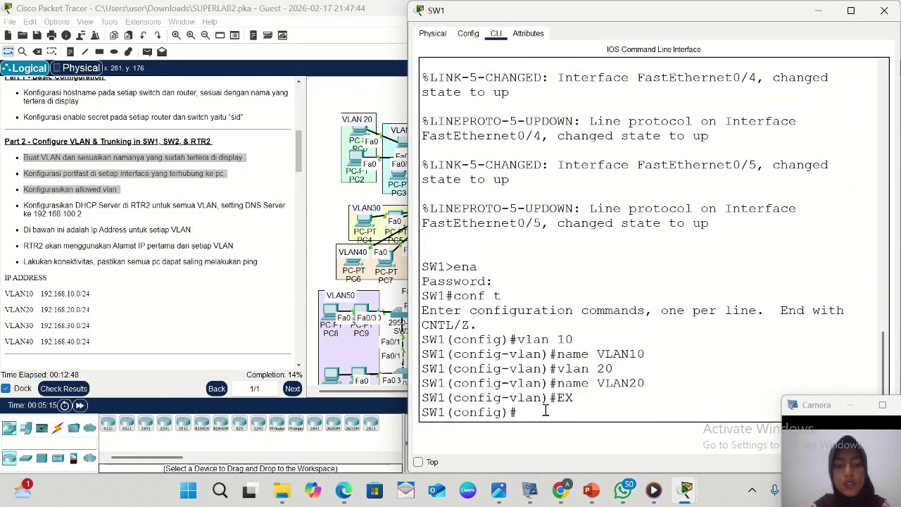
# - Select SW1 interface range Fa0/2–Fa0/3 for configuration
pyautogui.write('I')
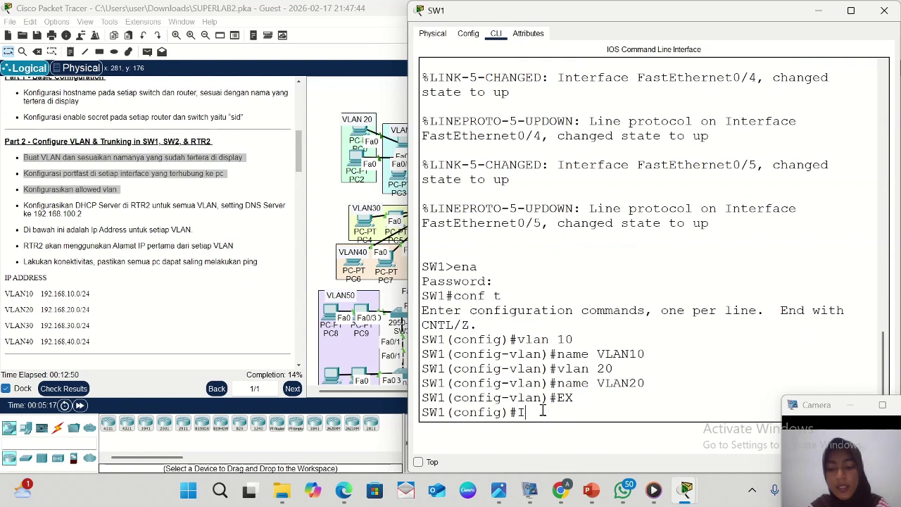
pyautogui.write('N')
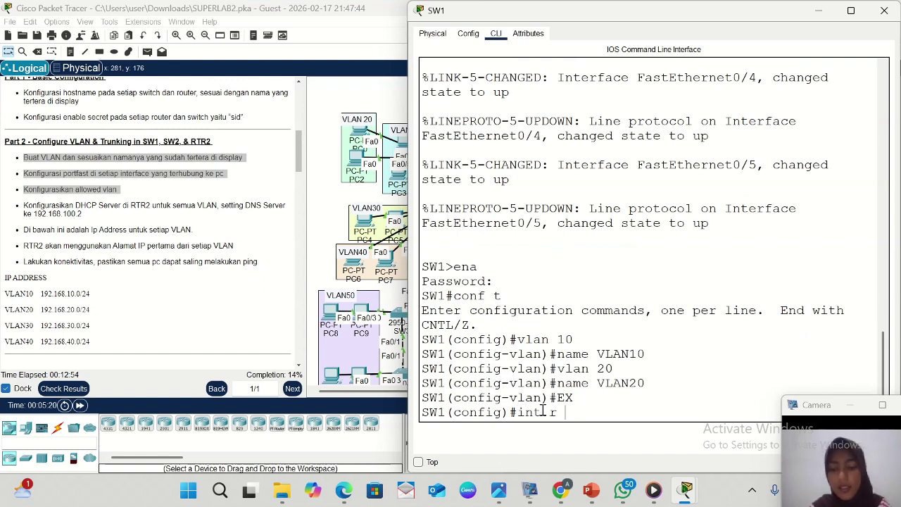
pyautogui.write('ter fa0/2-3')
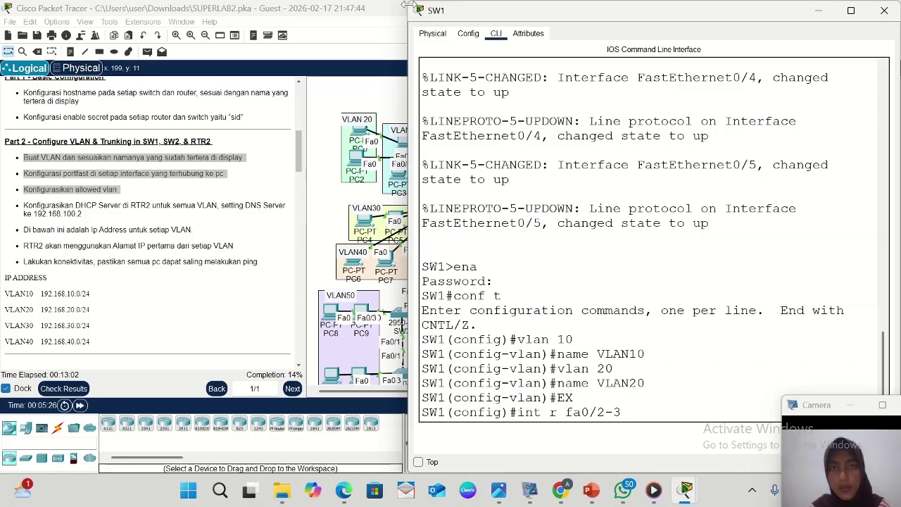
pyautogui.moveTo(408, 6); pyautogui.dragTo(462, 90)
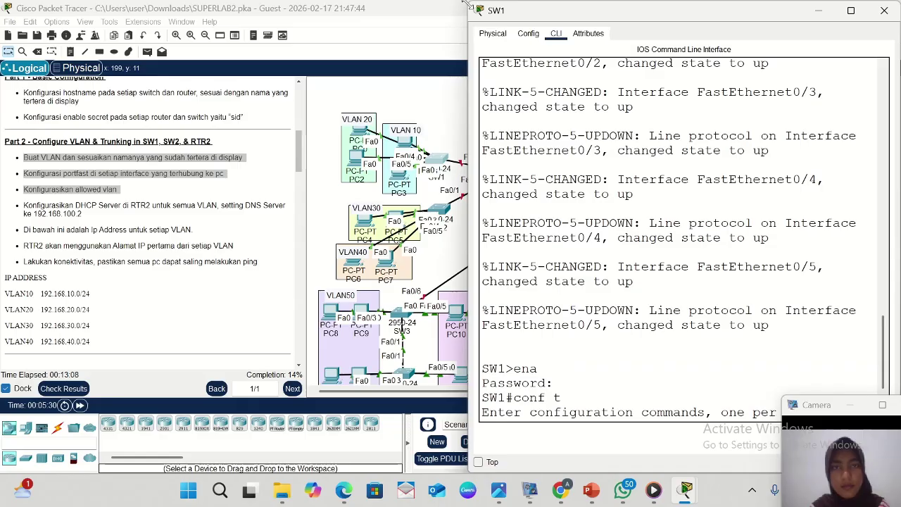
pyautogui.moveTo(465, 5); pyautogui.dragTo(479, 39)
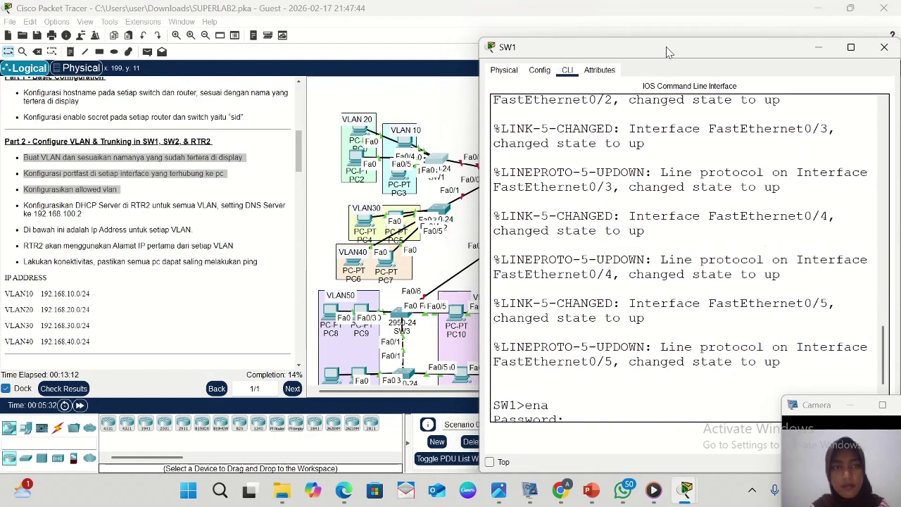
pyautogui.moveTo(666, 57); pyautogui.dragTo(671, 33)
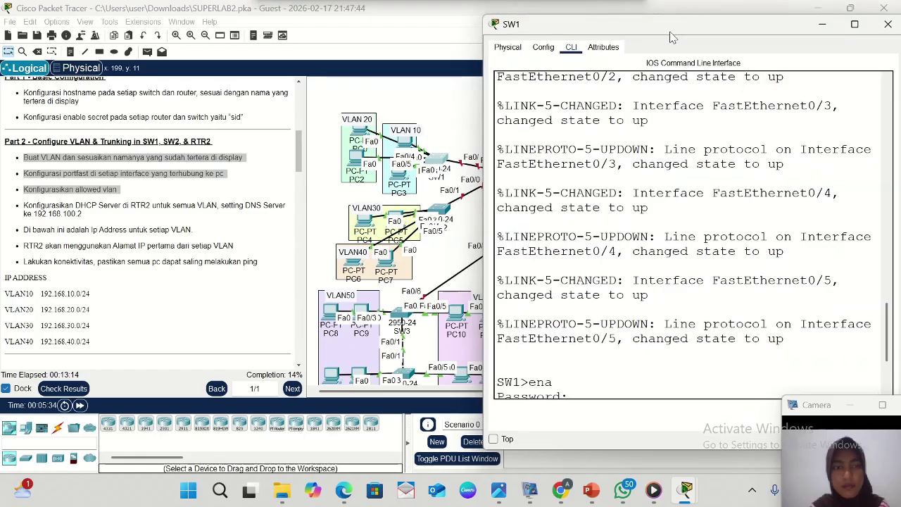
pyautogui.write('conf t vlan 10 name VLAN10 vlan 20 name VLAN20 EX int r fa0/2-3')
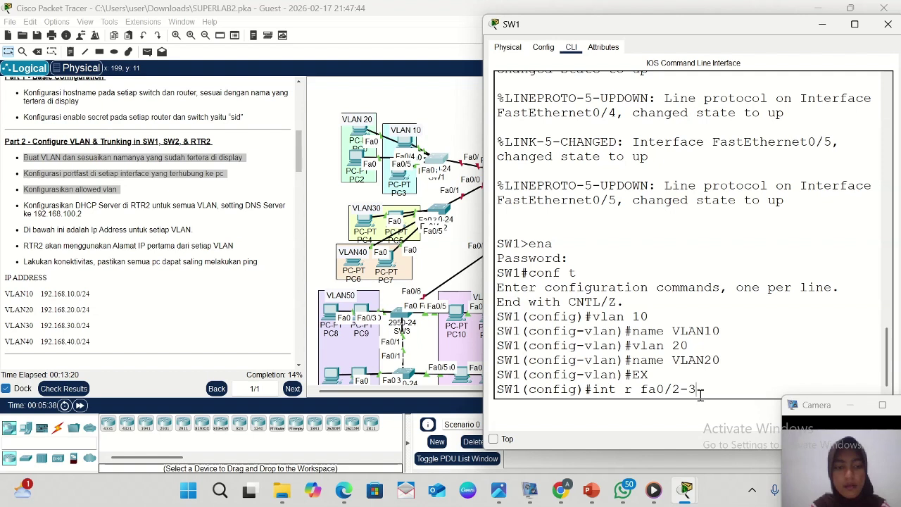
pyautogui.press('Return')
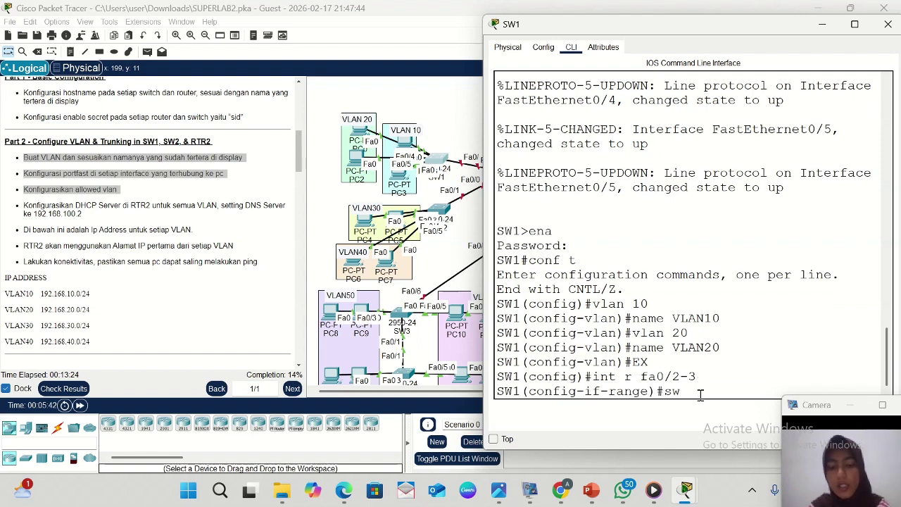
# - Make Fa0/2–Fa0/3 access ports in VLAN 10 with PortFast enabled, then exit
pyautogui.write('sw mo acc')
pyautogui.press('Return')
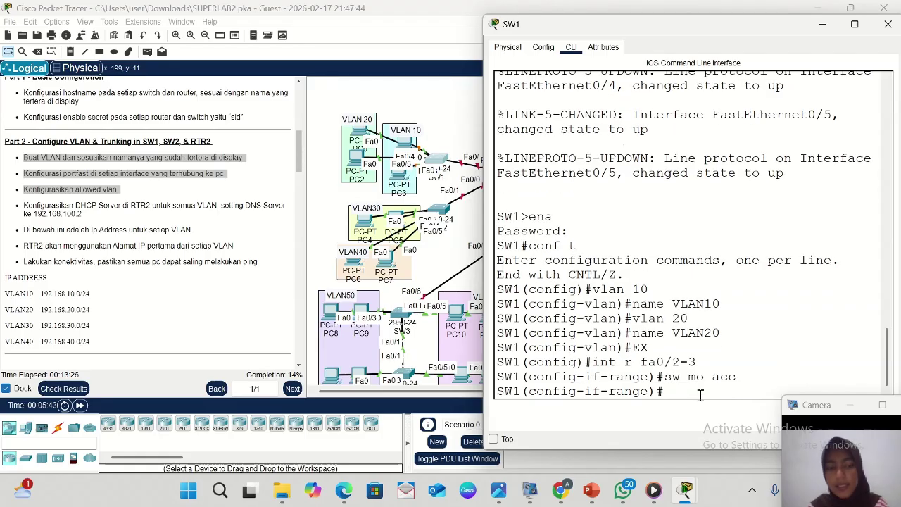
pyautogui.write('sw acc')
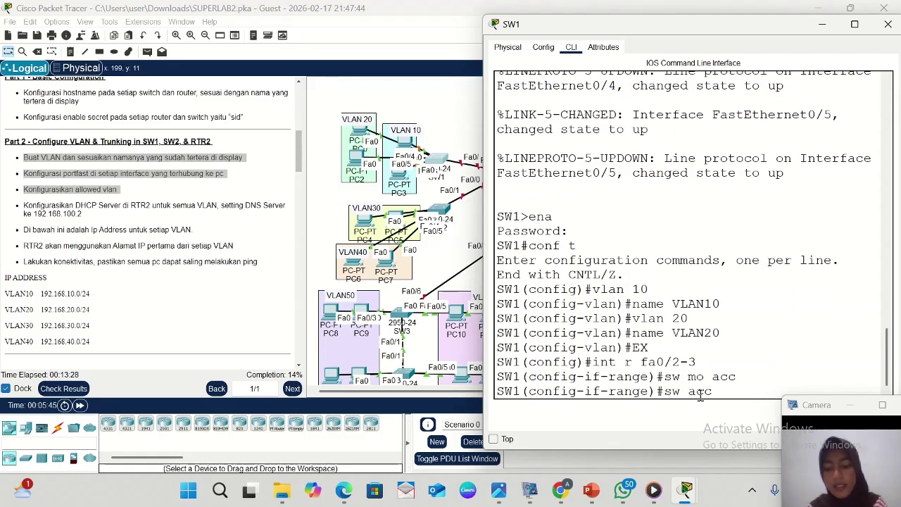
pyautogui.write(' vlan')
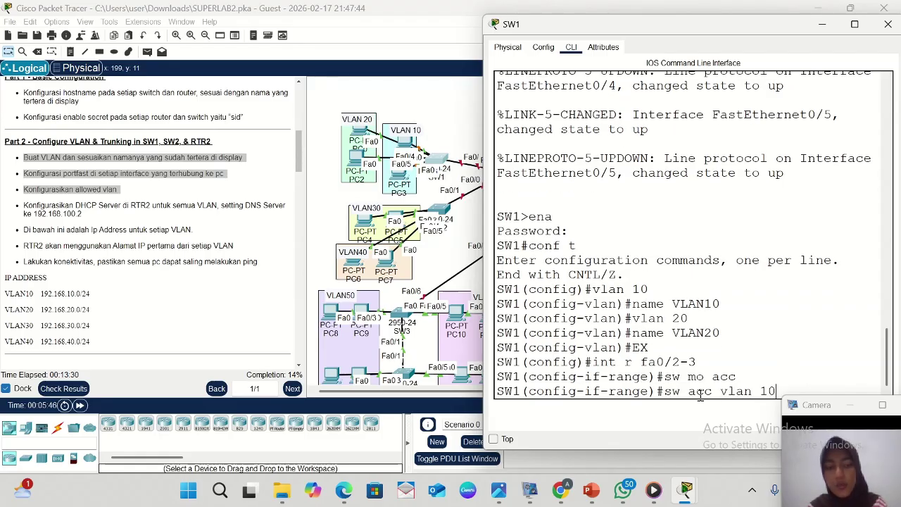
pyautogui.write(' 10')
pyautogui.press('Return')
pyautogui.write('spa')
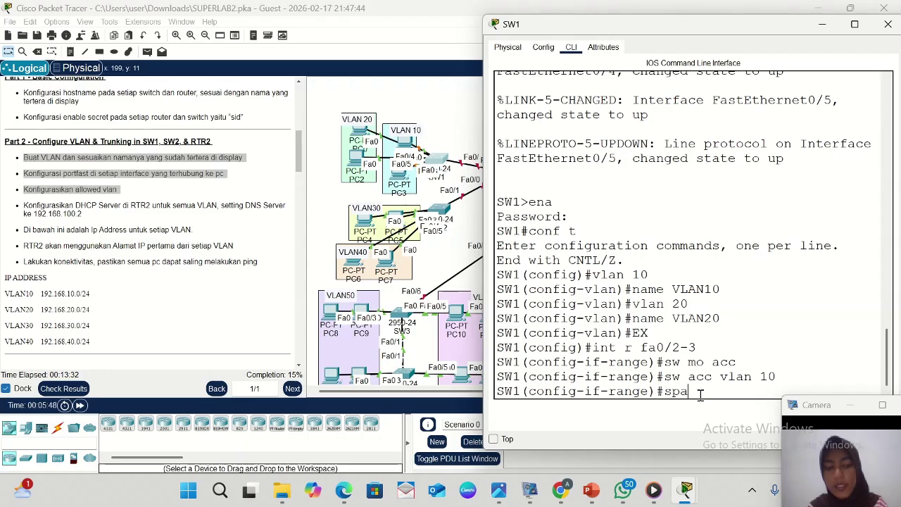
pyautogui.write(' po')
pyautogui.press('Return')
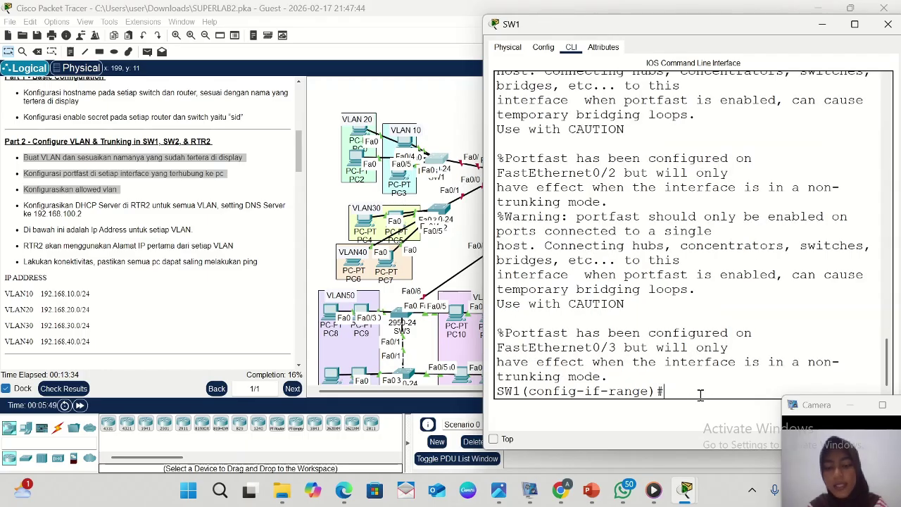
pyautogui.write('ex')
pyautogui.press('Return')
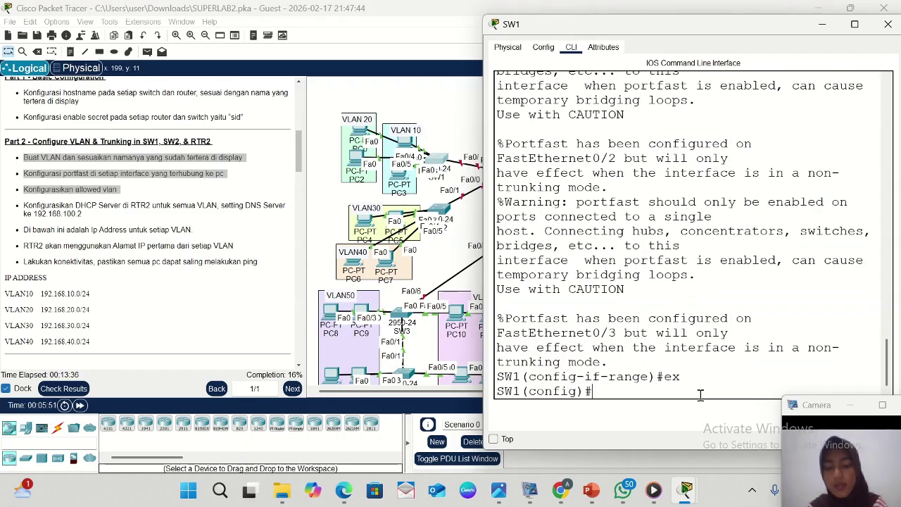
# - Configure SW1 ports Fa0/4–Fa0/5 as access ports in VLAN 20 with portfast, then exit
pyautogui.write('int r fa0')
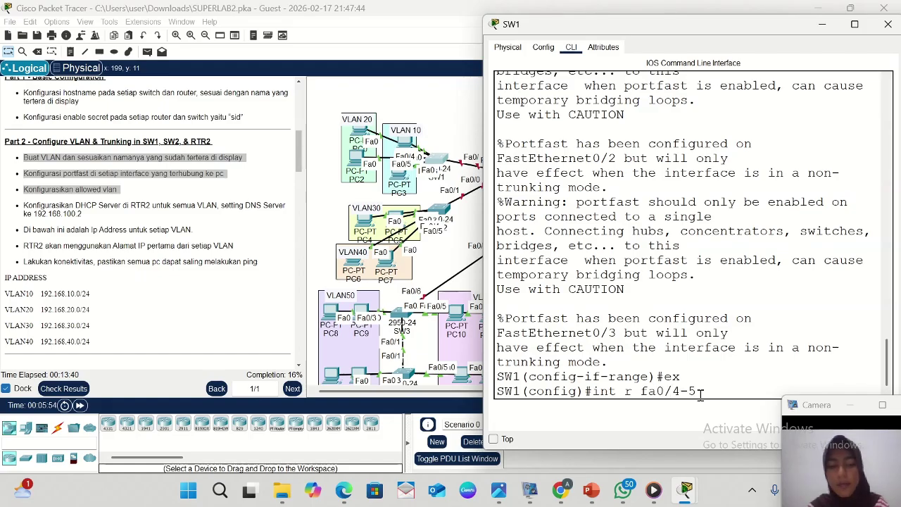
pyautogui.write('/4-5')
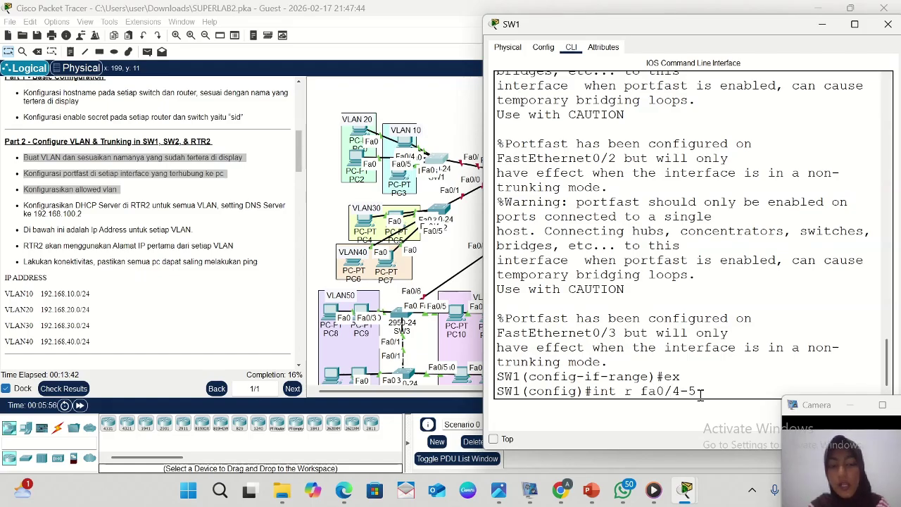
pyautogui.press('Return')
pyautogui.write('sw m')
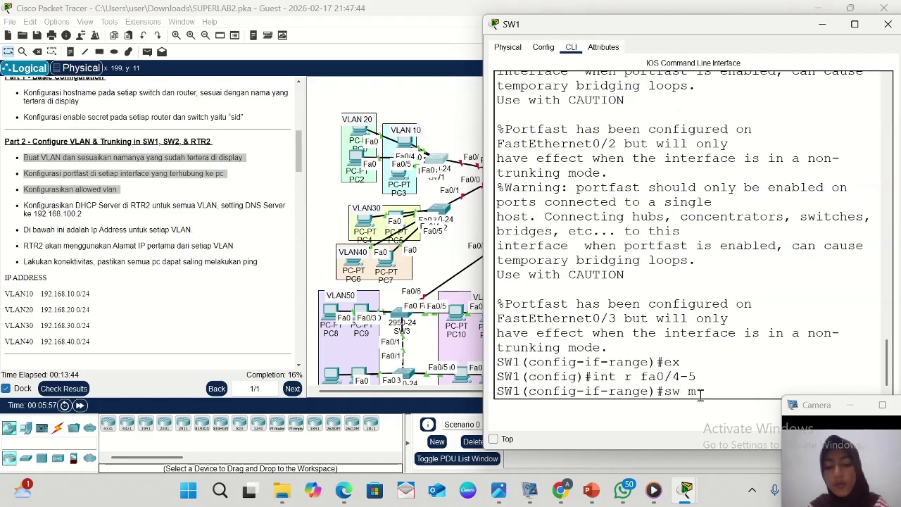
pyautogui.write('o acc')
pyautogui.press('Return')
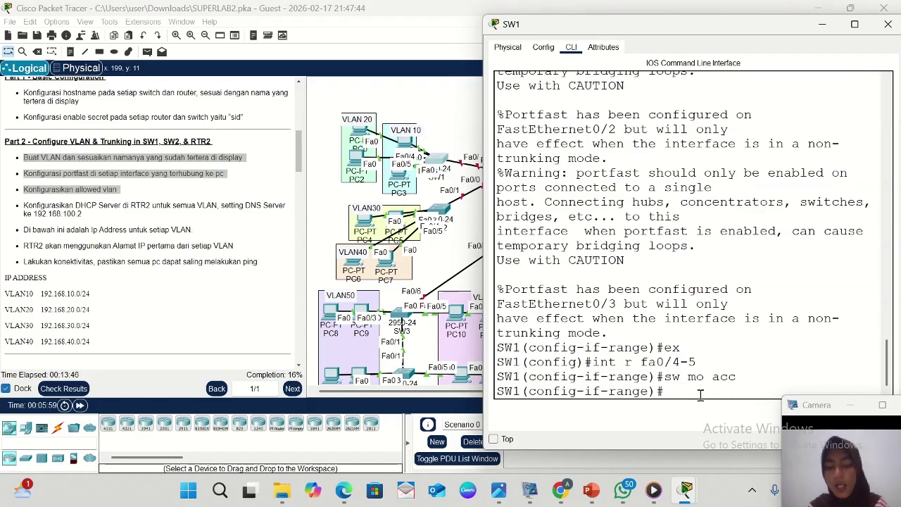
pyautogui.write('sw ac')
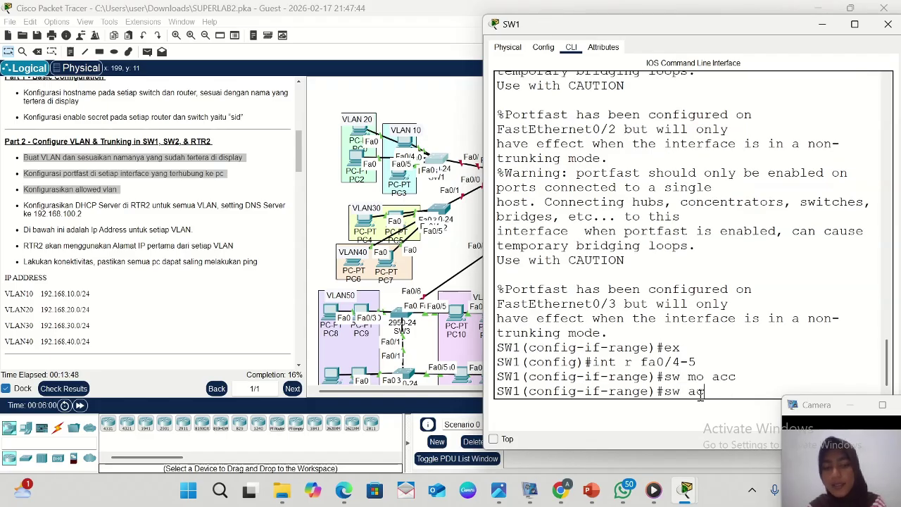
pyautogui.write('c vlan ')
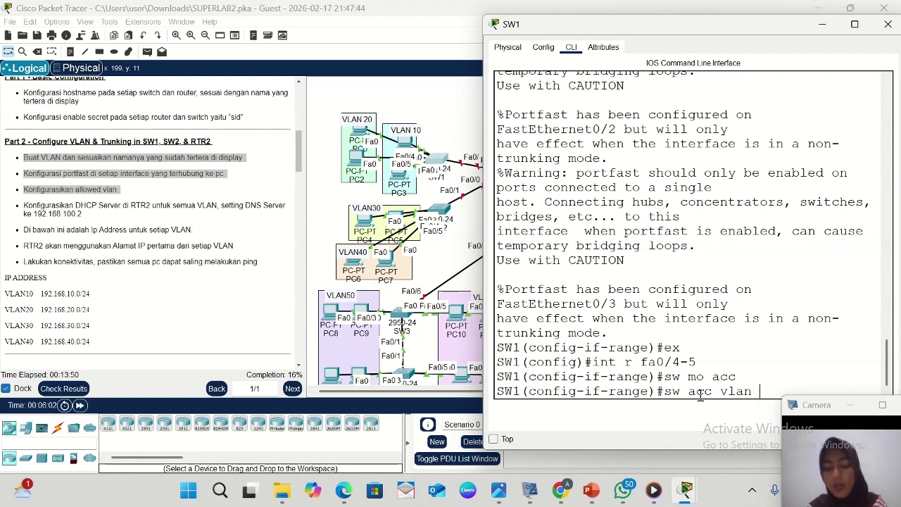
pyautogui.write('20')
pyautogui.press('Return')
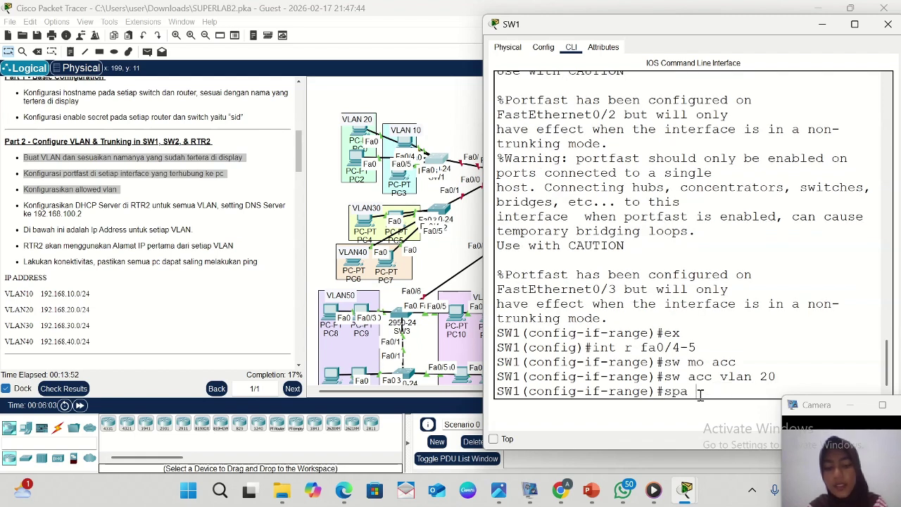
pyautogui.write('spa portfast')
pyautogui.press('Return')
pyautogui.write('e)#e')
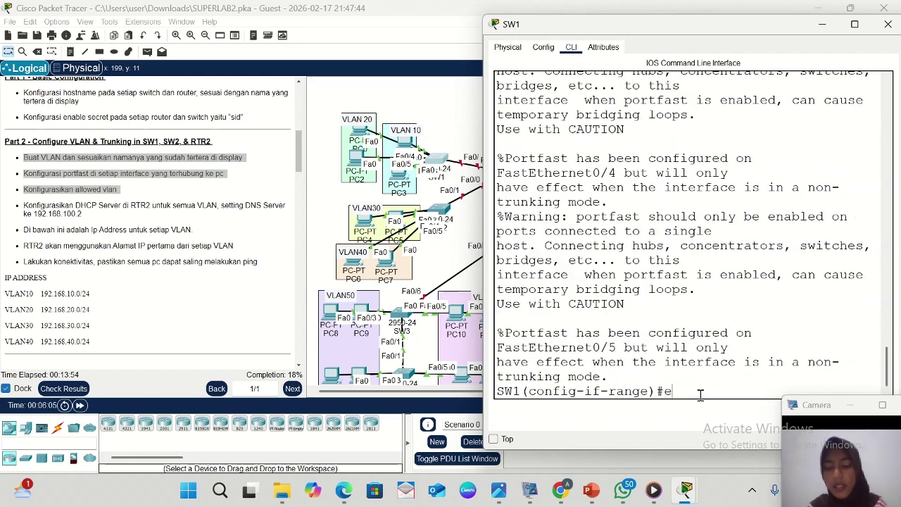
pyautogui.write('x')
pyautogui.press('Return')
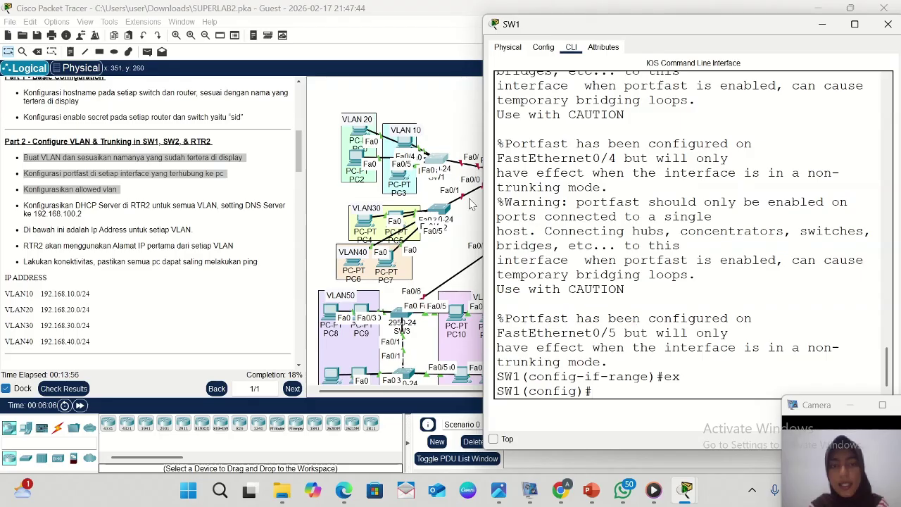
# - Hide the SW1 window to show the full topology, nudging the SW1 icon slightly
pyautogui.hscroll(2, 470, 226)
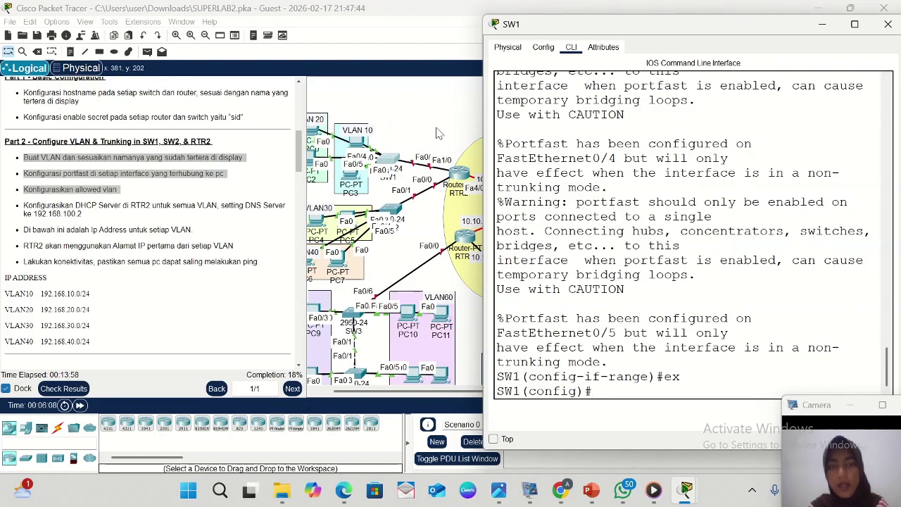
pyautogui.click(393, 159)
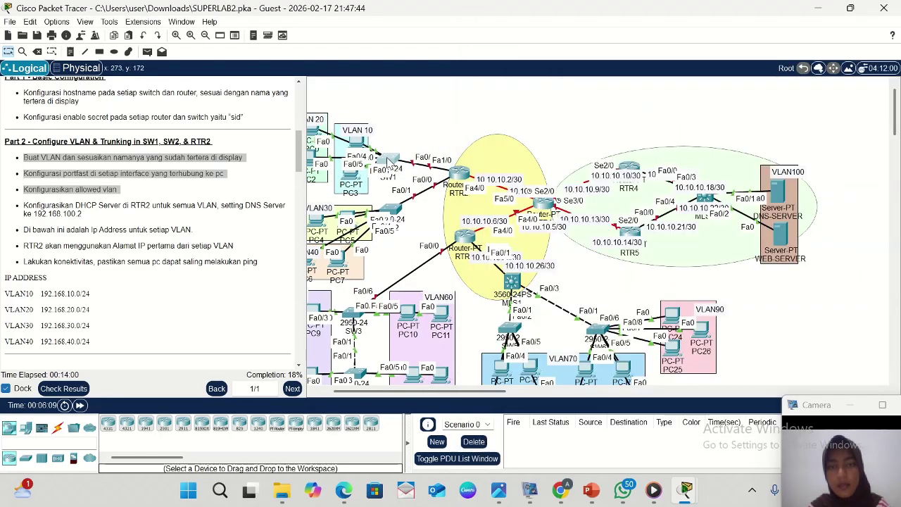
pyautogui.moveTo(395, 154)
pyautogui.mouseDown()
pyautogui.moveTo(405, 152)
pyautogui.moveTo(401, 159)
pyautogui.mouseUp()
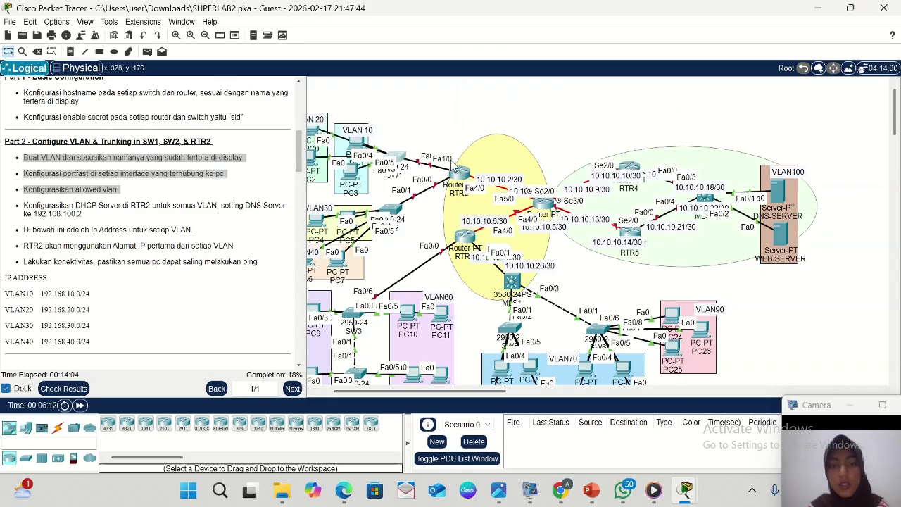
# - On SW1, set Fa0/1 to trunk mode allowing only VLANs 10-20
pyautogui.click(400, 162)
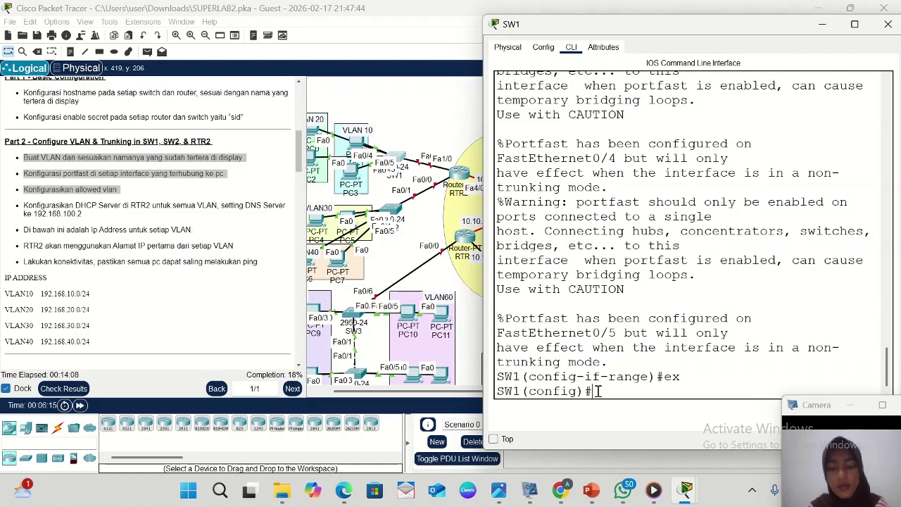
pyautogui.write('int')
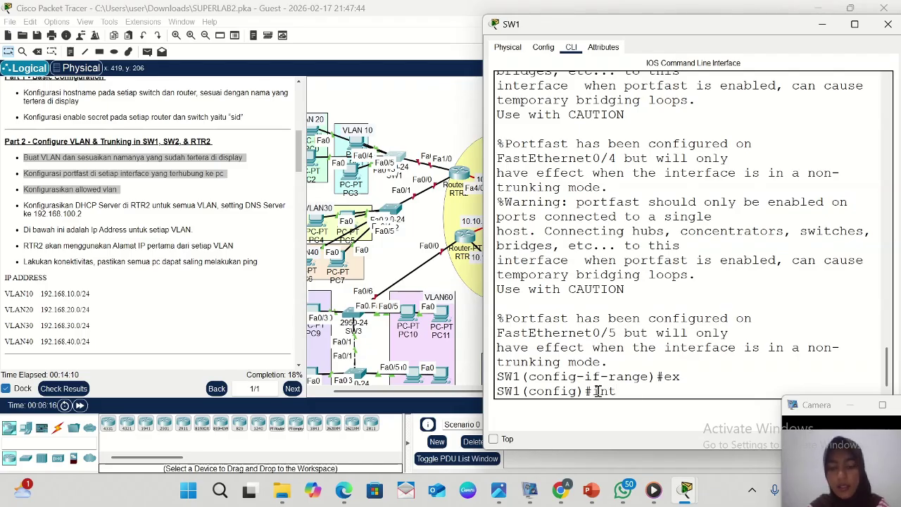
pyautogui.write(' fa0')
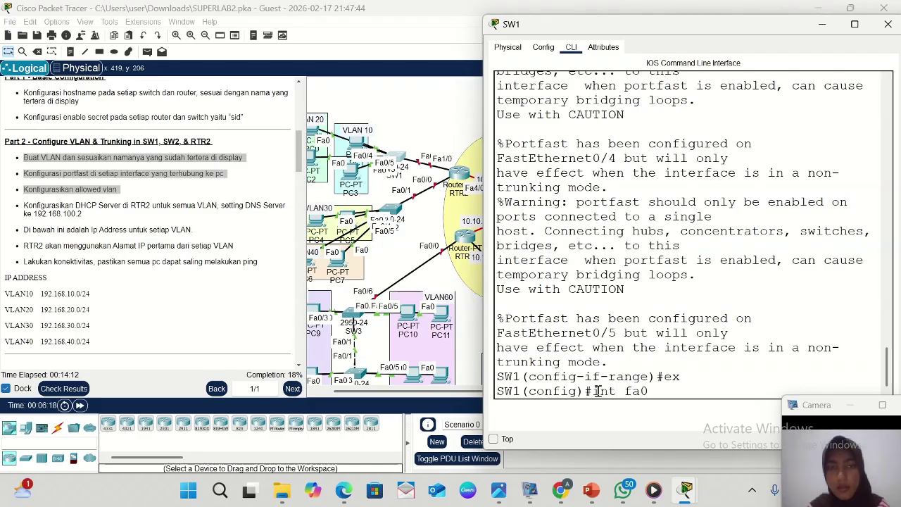
pyautogui.click(393, 157)
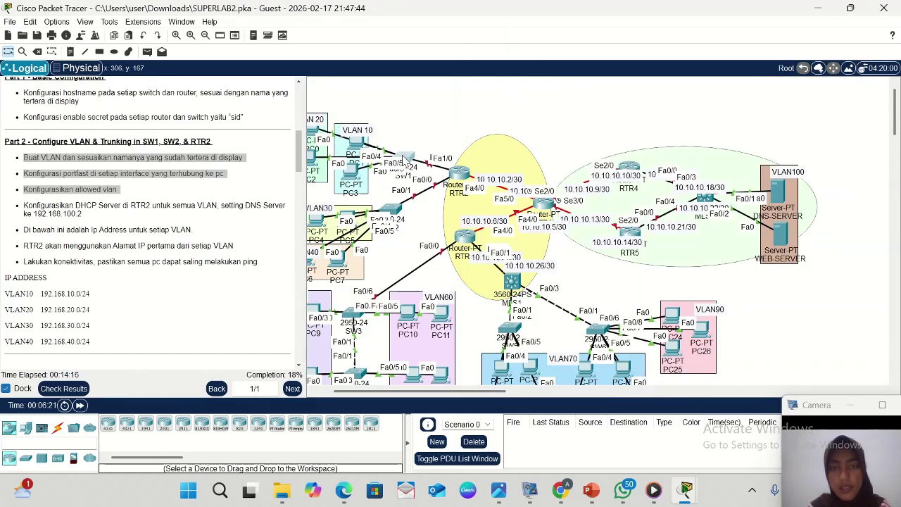
pyautogui.click(406, 161)
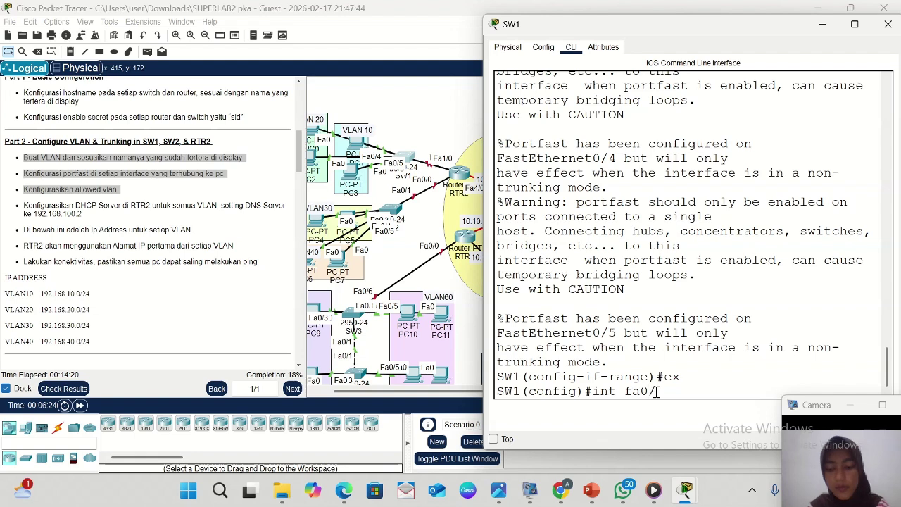
pyautogui.write('1')
pyautogui.press('Return')
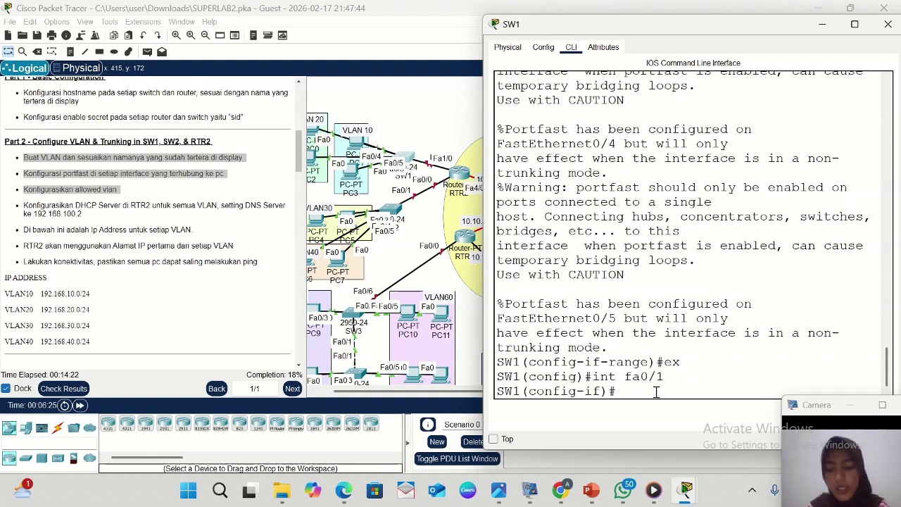
pyautogui.write('sw mo')
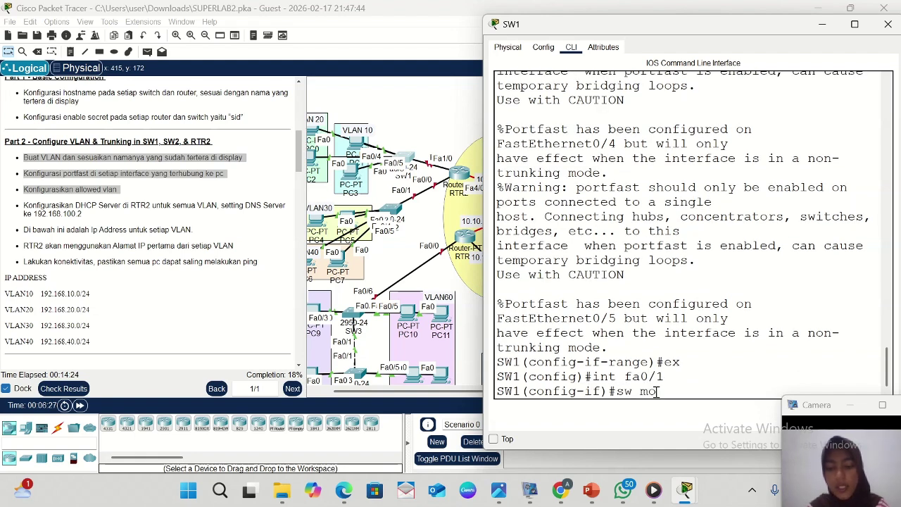
pyautogui.write(' tr')
pyautogui.press('Return')
pyautogui.write('sw ')
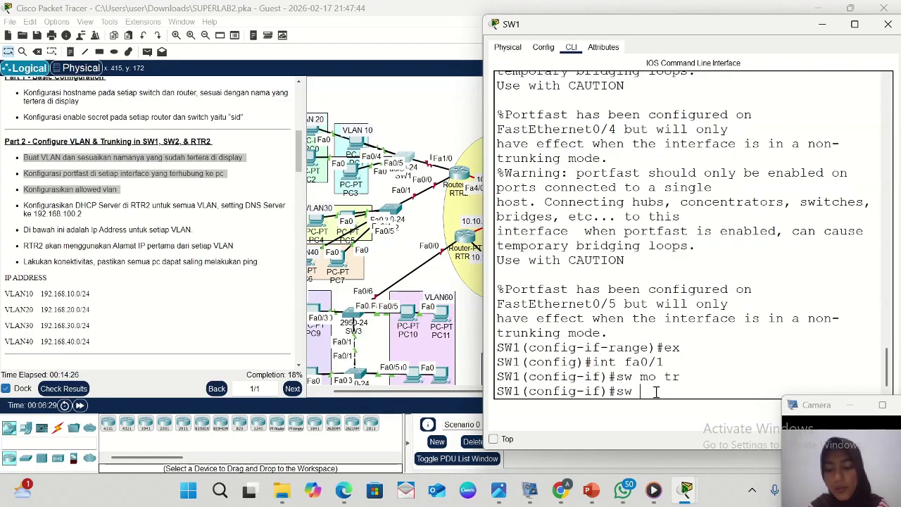
pyautogui.write('tr all')
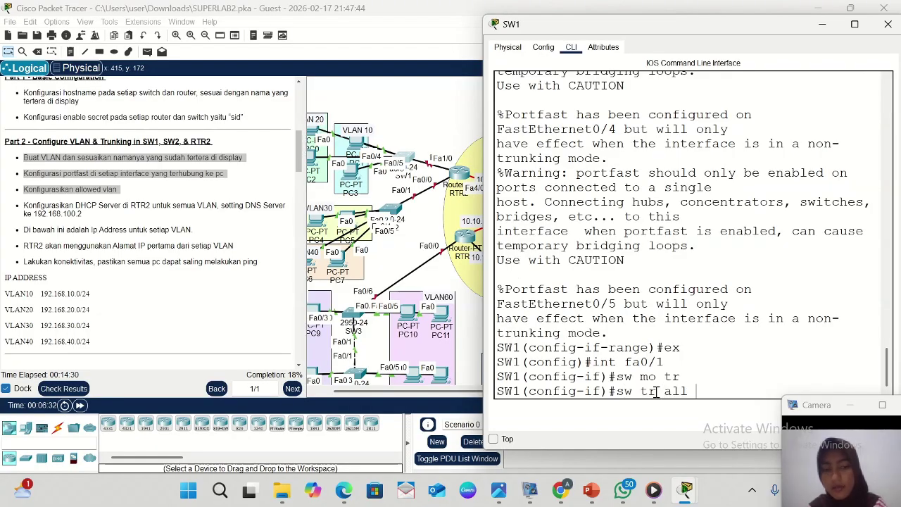
pyautogui.write('vvlan')
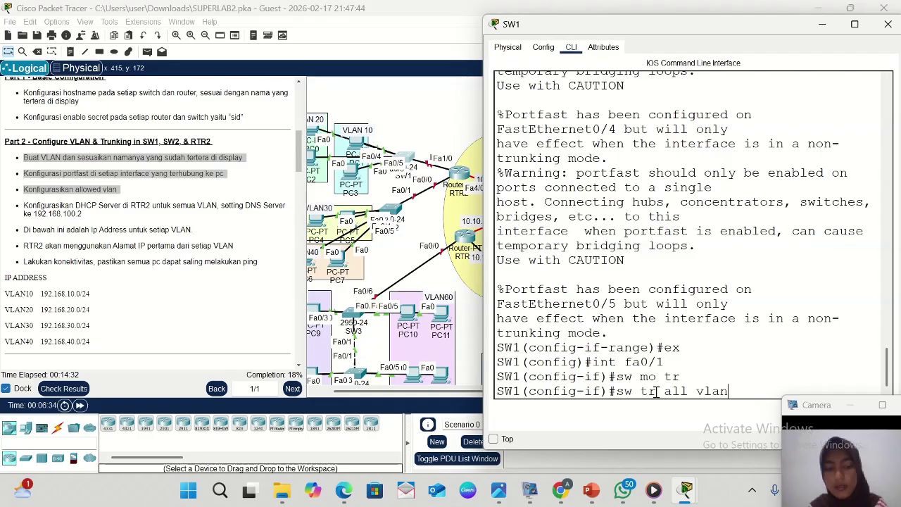
pyautogui.write(' 10-20')
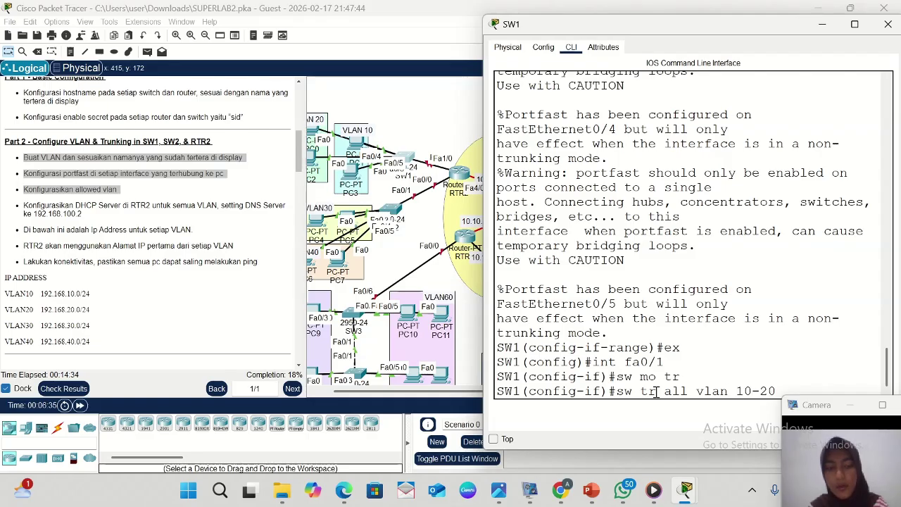
pyautogui.press('Return')
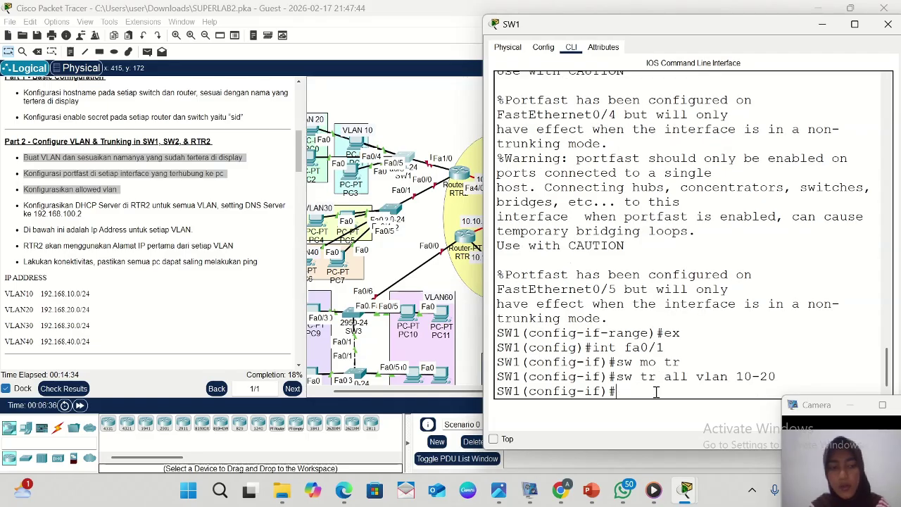
# - Hide SW1's window and open SW2's CLI, resized and moved up and right
pyautogui.click(822, 27)
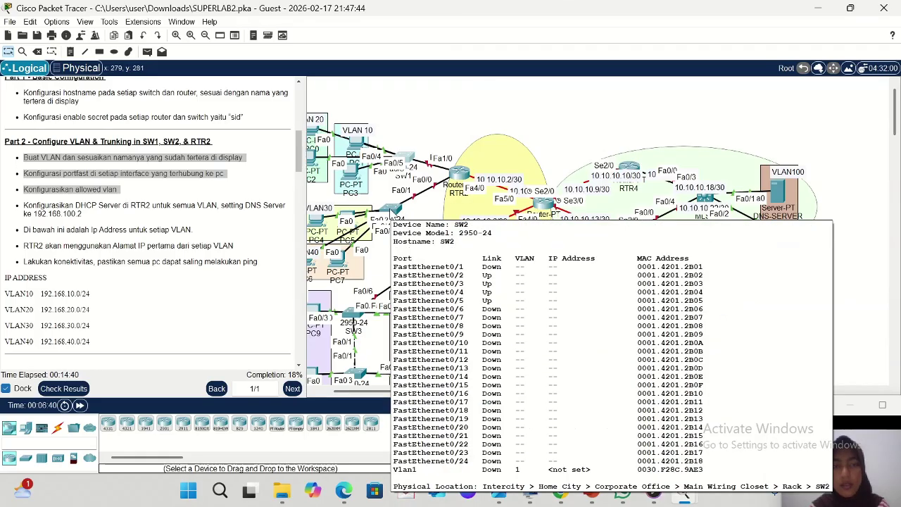
pyautogui.click(393, 209)
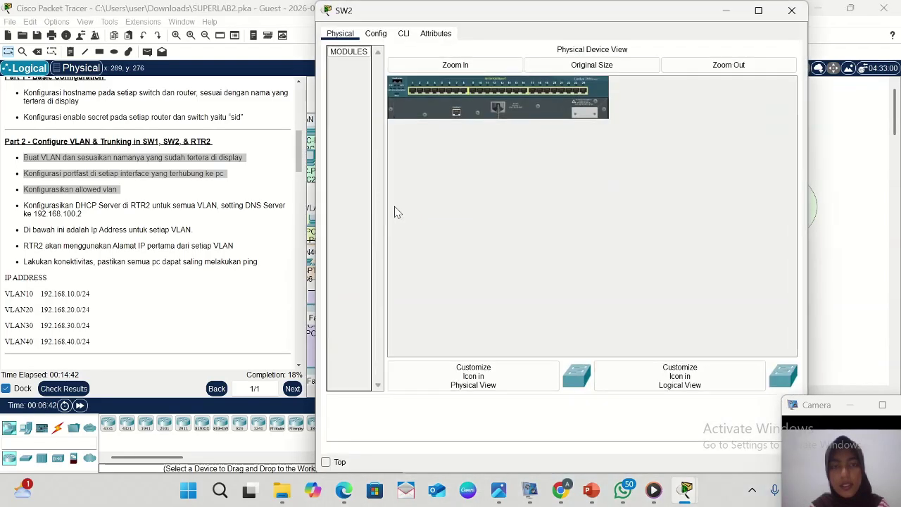
pyautogui.click(403, 35)
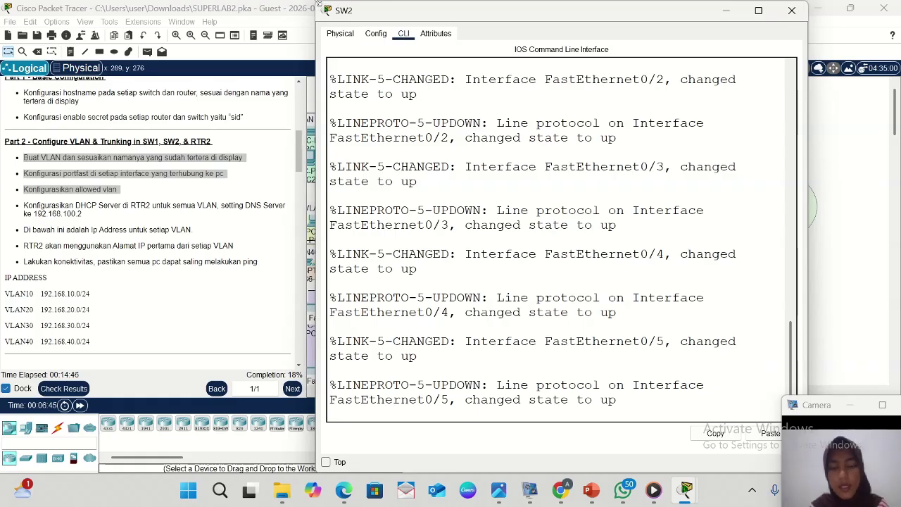
pyautogui.moveTo(318, 3); pyautogui.dragTo(373, 65)
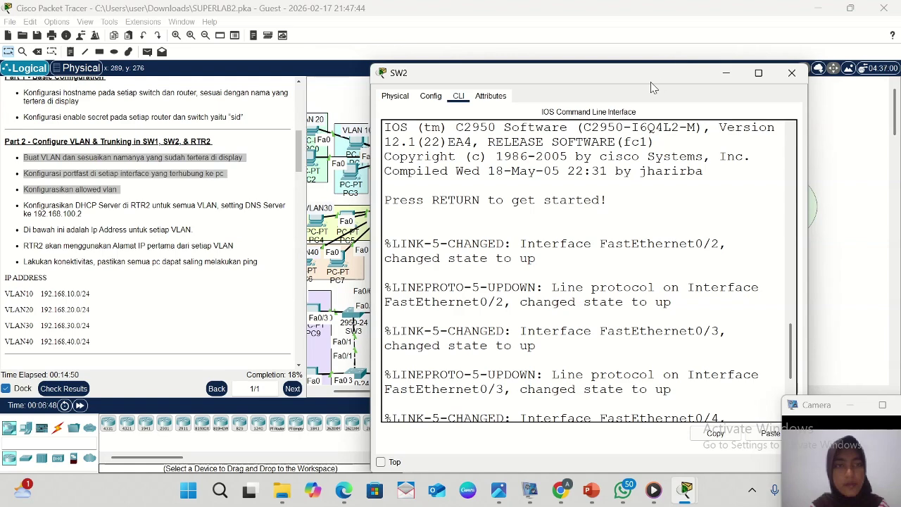
pyautogui.moveTo(651, 86); pyautogui.dragTo(740, 40)
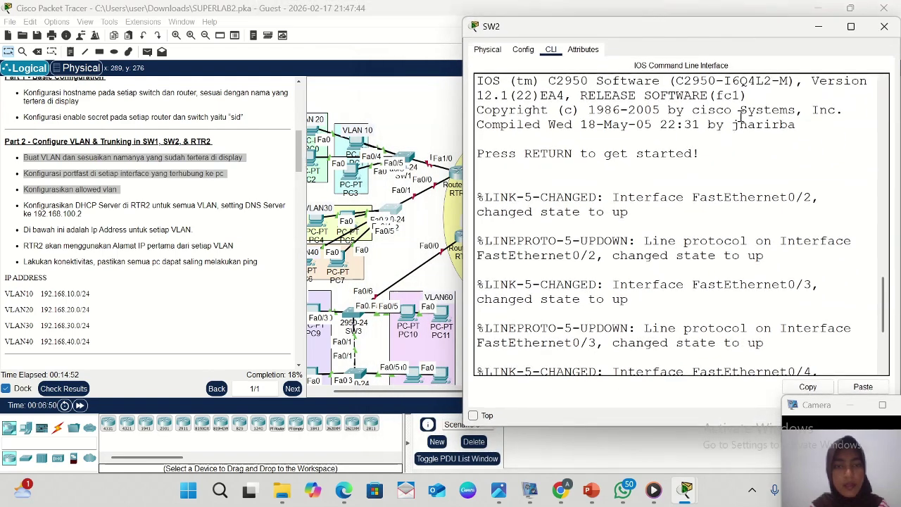
pyautogui.scroll(-4, 663, 325)
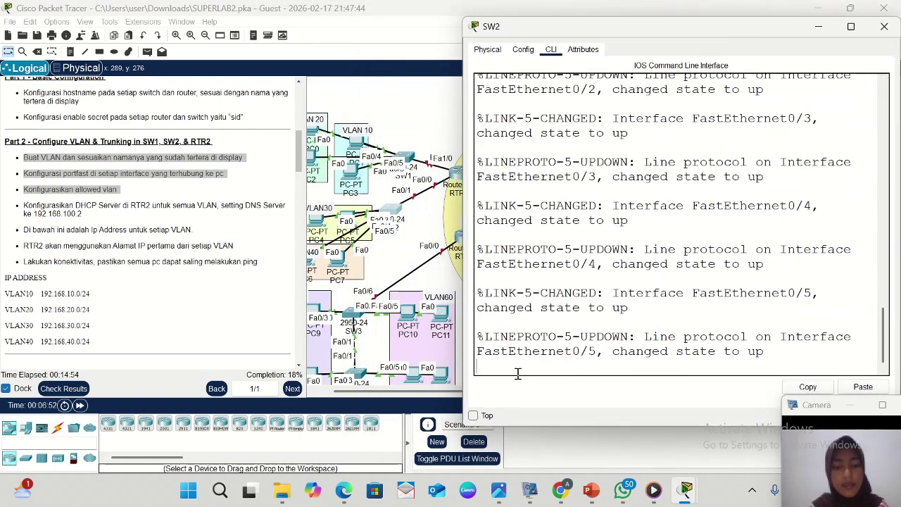
# - Enter privileged mode on SW2 with the enable secret and go into conf t
pyautogui.press('Return')
pyautogui.write('ena')
pyautogui.press('Return')
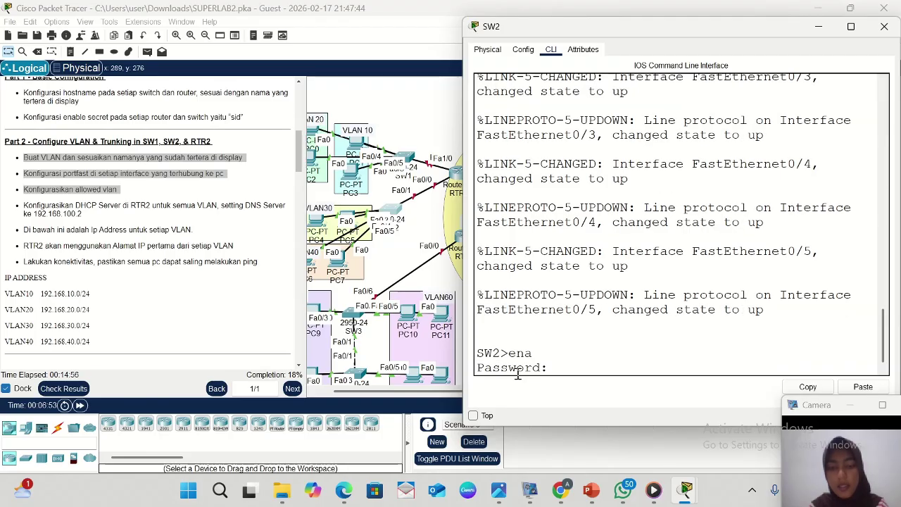
pyautogui.write('sid')
pyautogui.press('Return')
pyautogui.write('c')
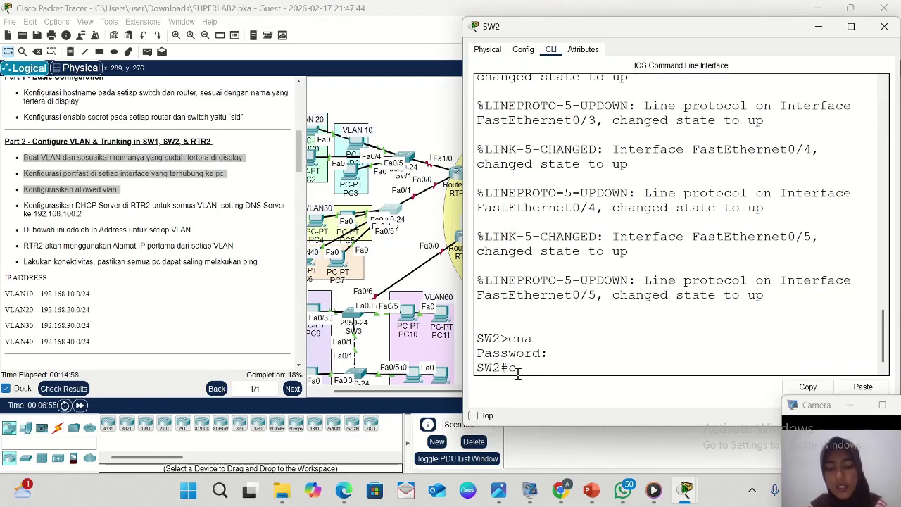
pyautogui.write('onf t')
pyautogui.press('Return')
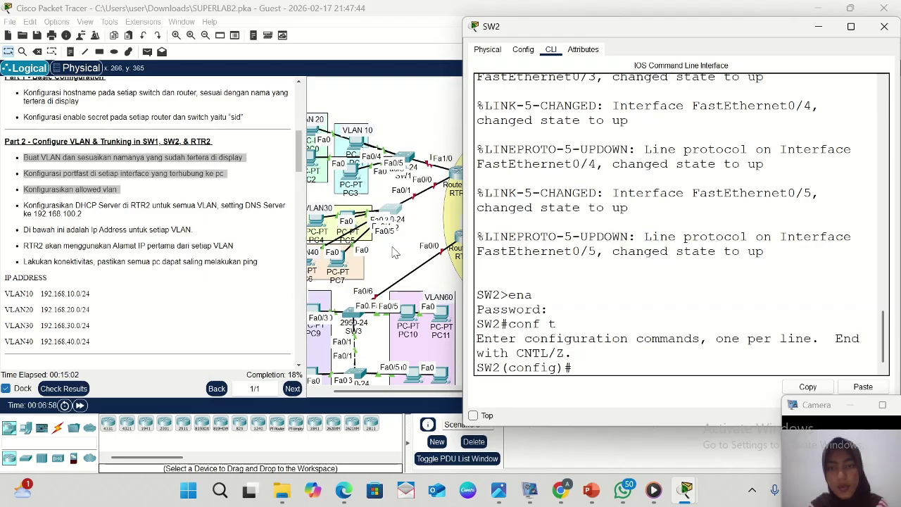
pyautogui.hscroll(-1, 376, 220)
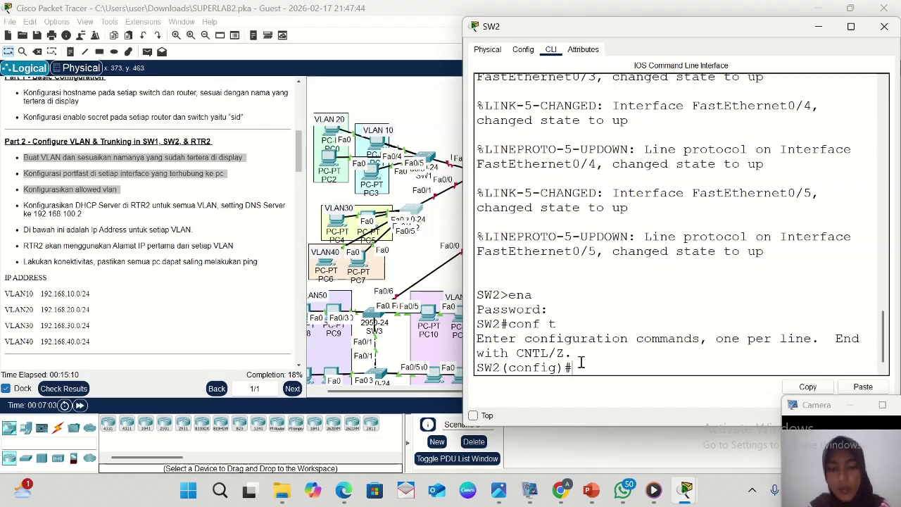
# - Create VLAN 30 on SW2 and name it VLAN30
pyautogui.write('vlan')
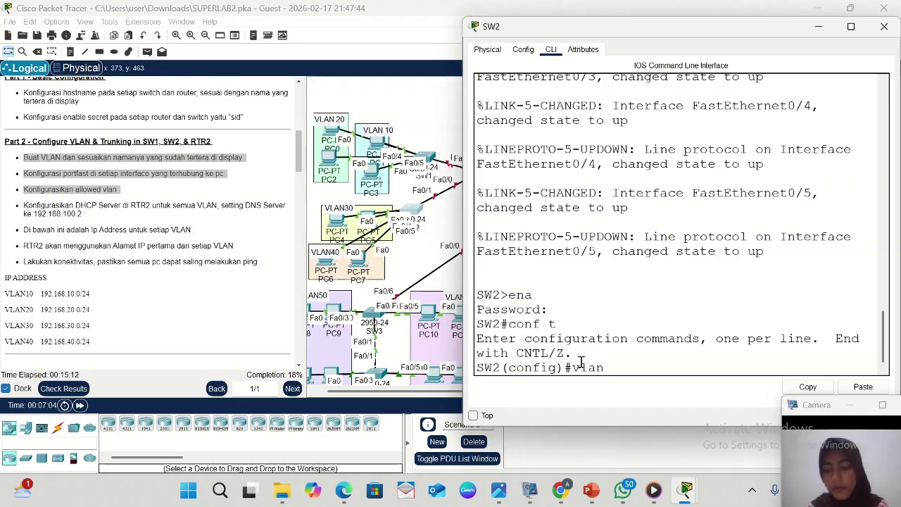
pyautogui.write(' 30')
pyautogui.press('Return')
pyautogui.write('N')
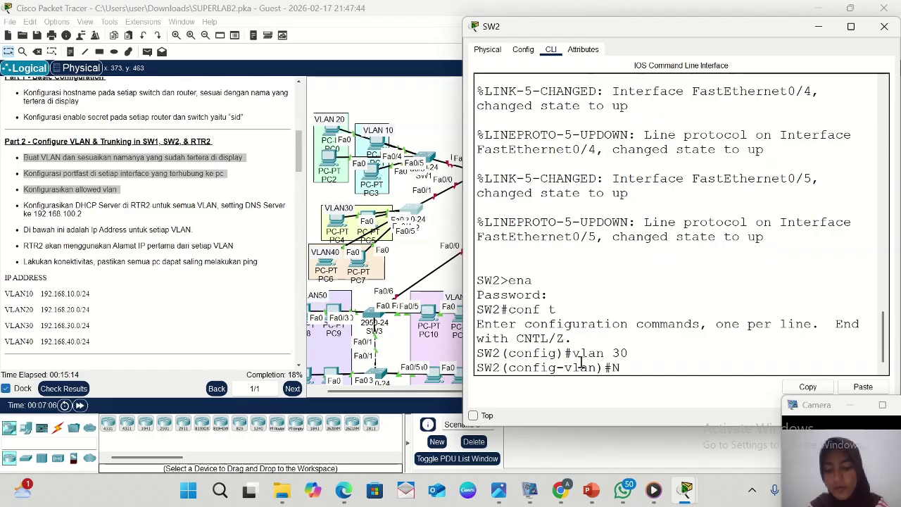
pyautogui.write('AME')
pyautogui.press('BackSpace')
pyautogui.press('BackSpace')
pyautogui.press('BackSpace')
pyautogui.press('BackSpace')
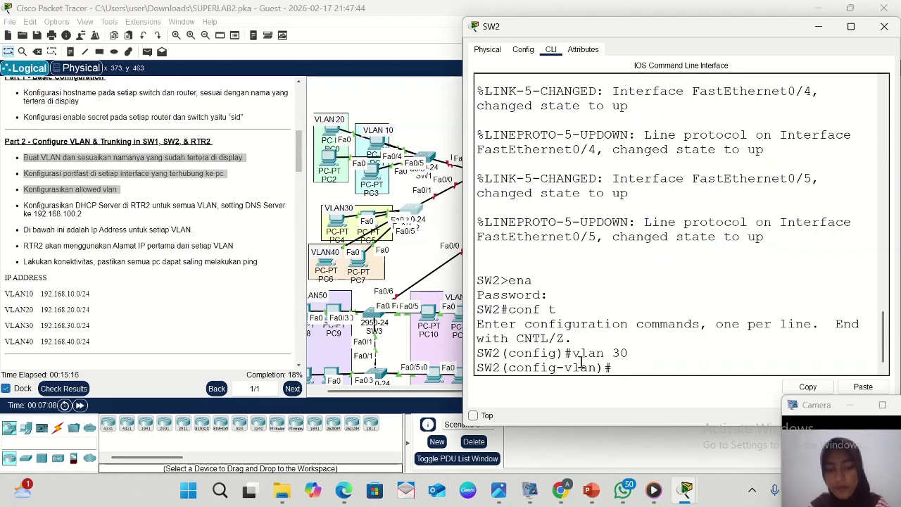
pyautogui.write('name V')
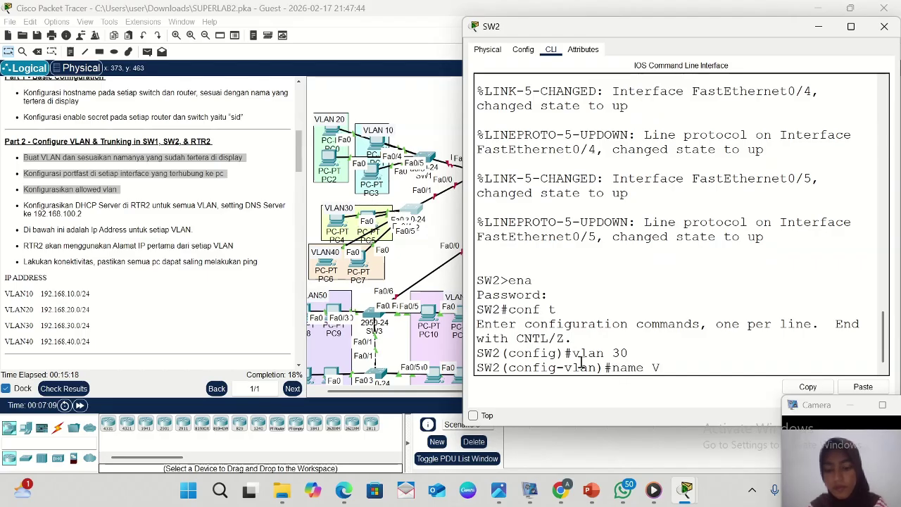
pyautogui.write('LAN 3')
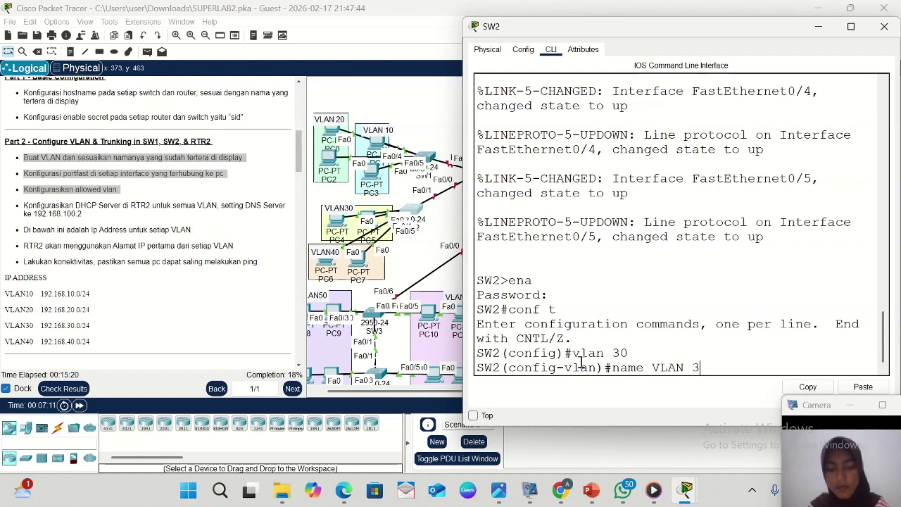
pyautogui.write('0')
pyautogui.press('Return')
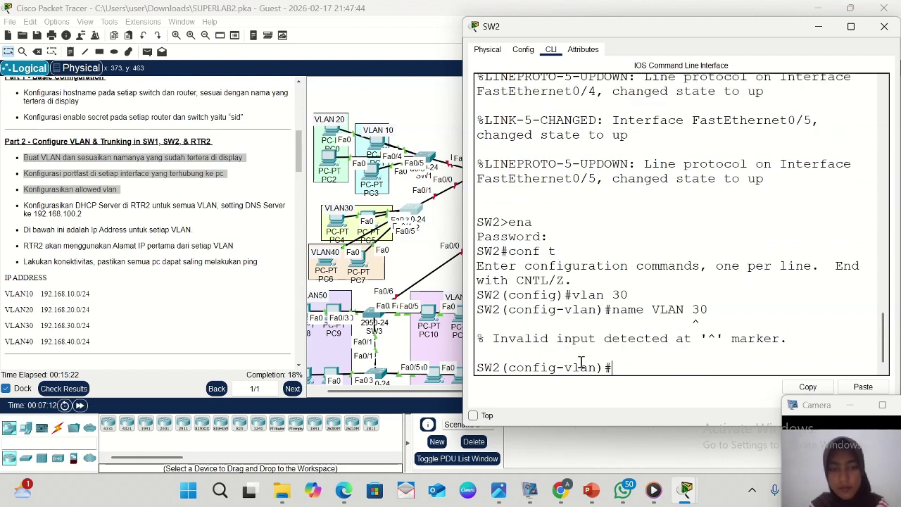
pyautogui.press('Up')
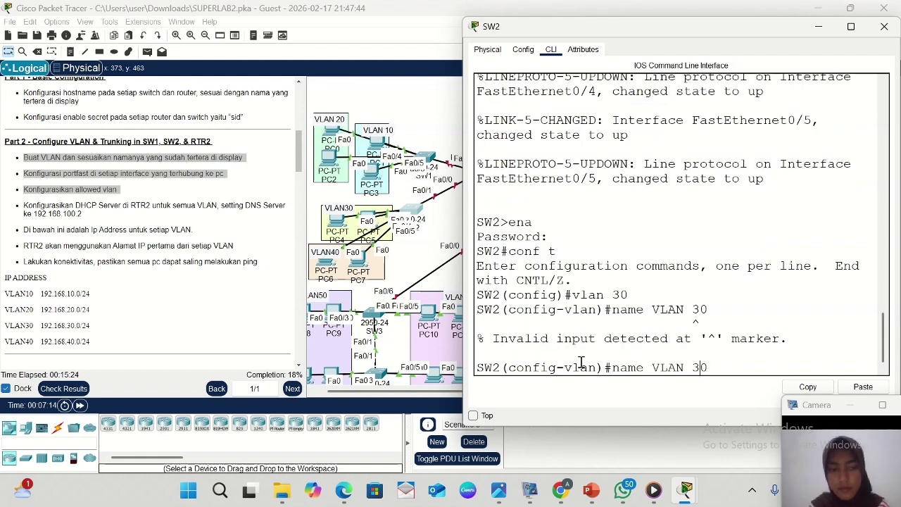
pyautogui.press('BackSpace')
pyautogui.press('Return')
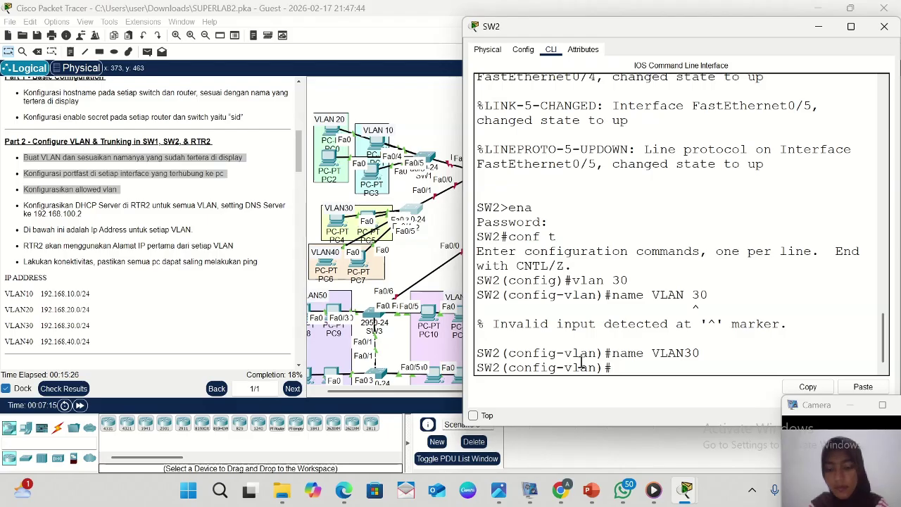
# - Create VLAN 40 named VLAN40, exit, and put away the SW2 console
pyautogui.write('VLKA')
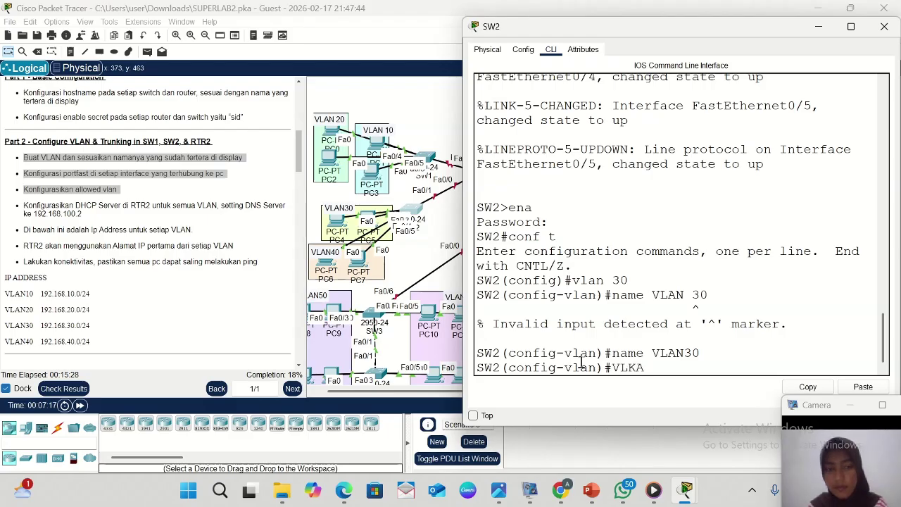
pyautogui.press('BackSpace')
pyautogui.press('BackSpace')
pyautogui.press('BackSpace')
pyautogui.press('BackSpace')
pyautogui.write('vlan')
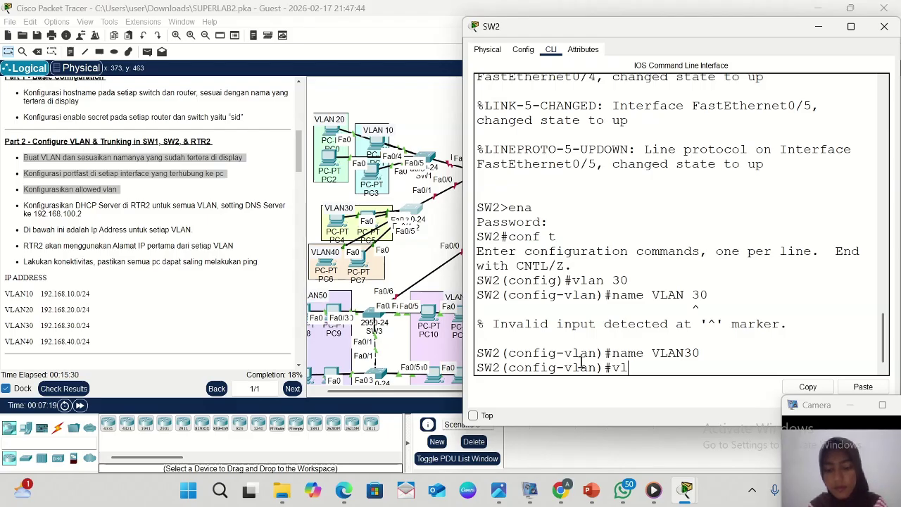
pyautogui.write(' 40')
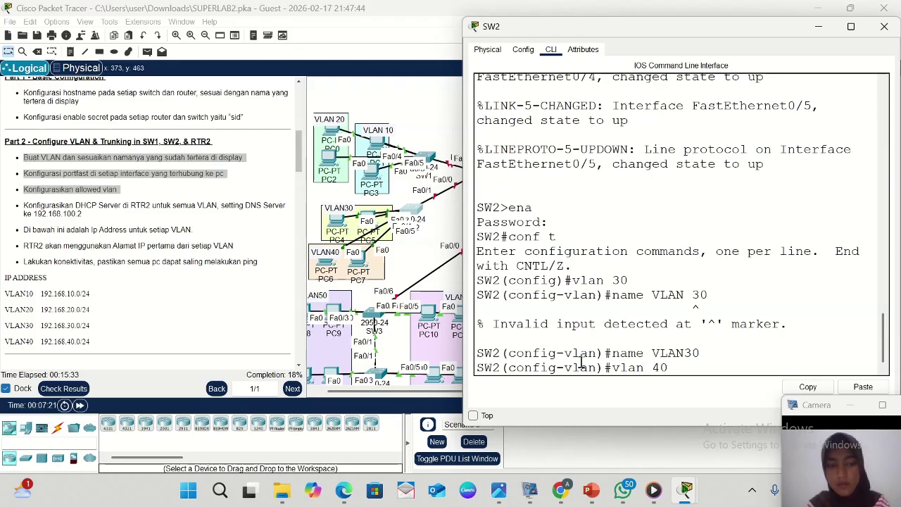
pyautogui.press('Return')
pyautogui.write('nam')
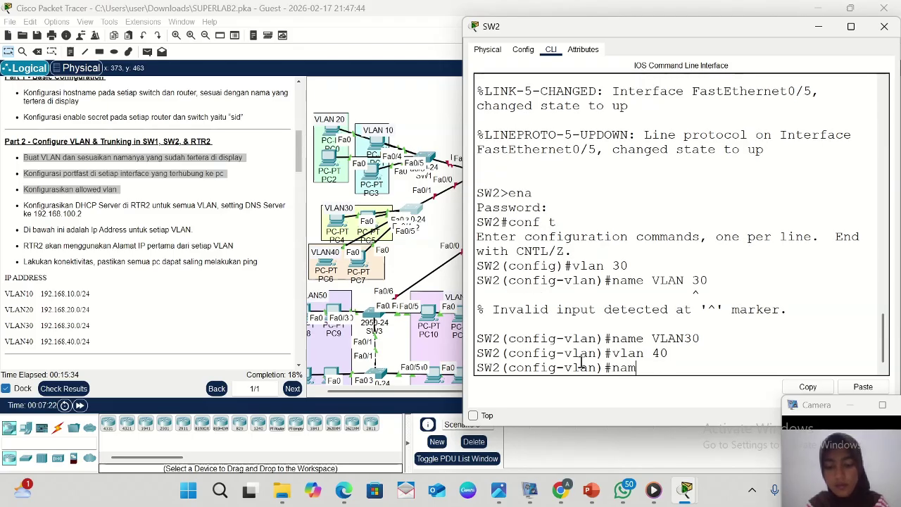
pyautogui.write('e VLA')
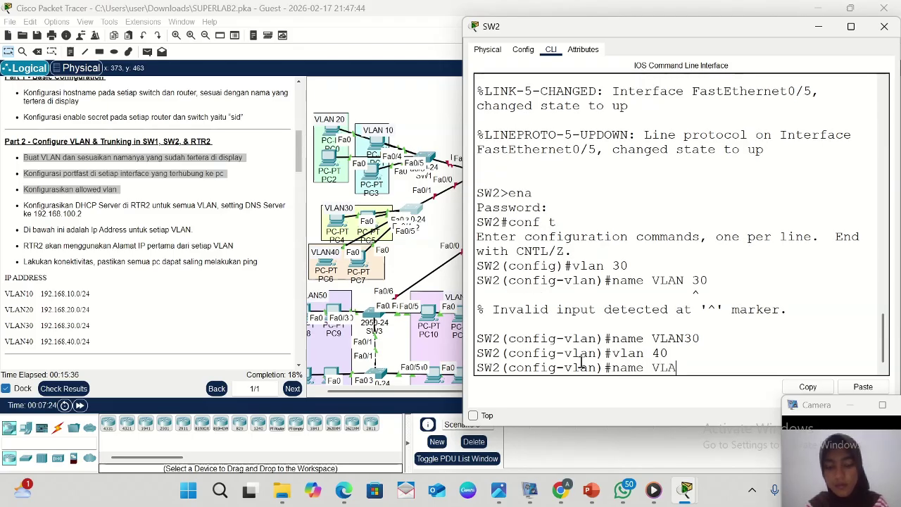
pyautogui.write('N40')
pyautogui.press('Return')
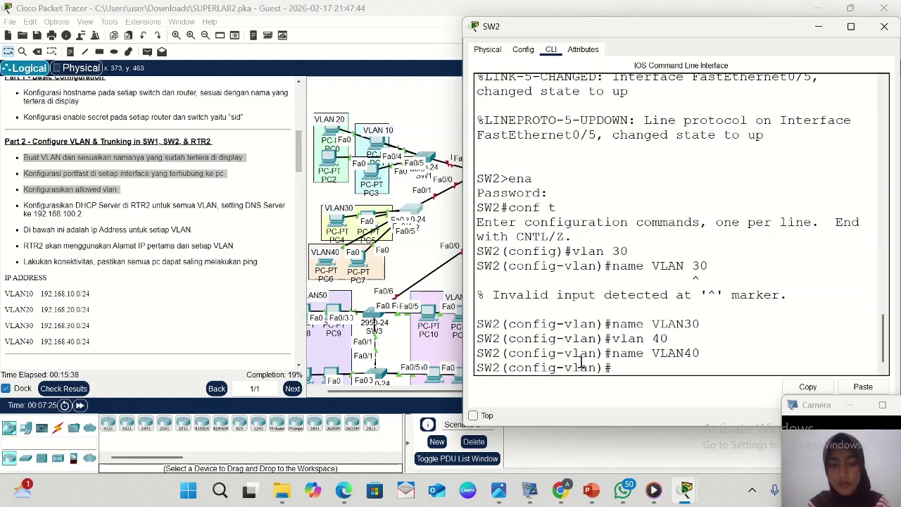
pyautogui.write('EX')
pyautogui.press('Return')
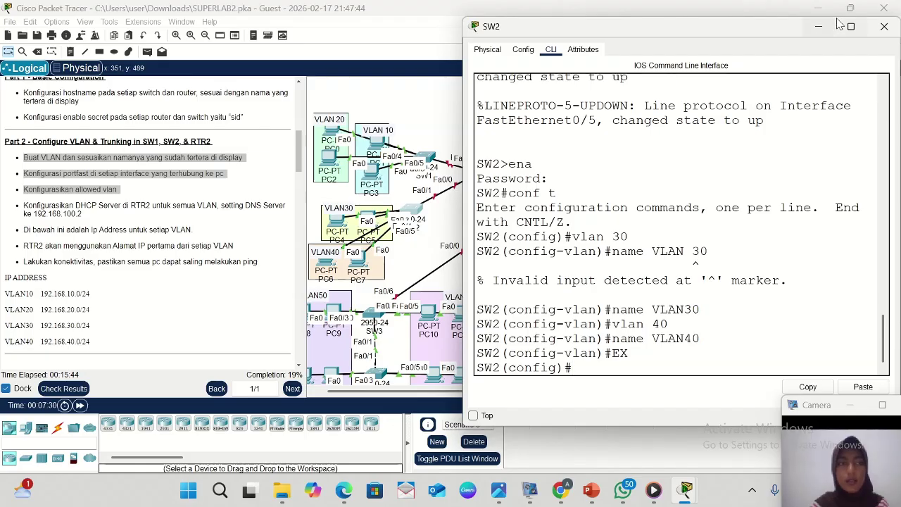
pyautogui.click(818, 29)
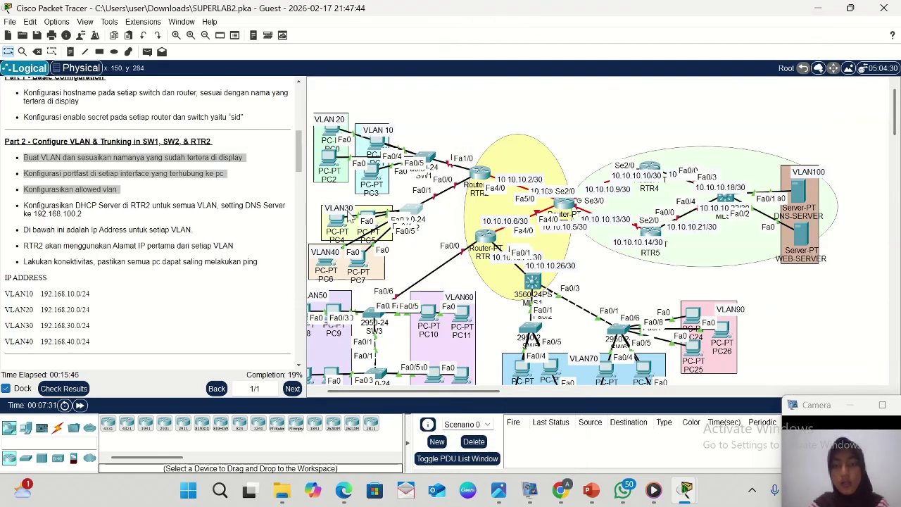
pyautogui.moveTo(337, 228); pyautogui.dragTo(360, 232)
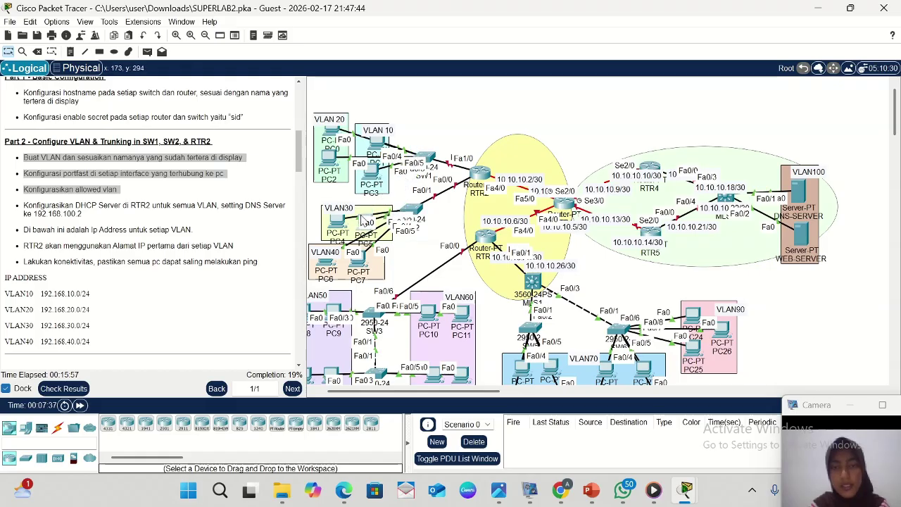
pyautogui.click(326, 269)
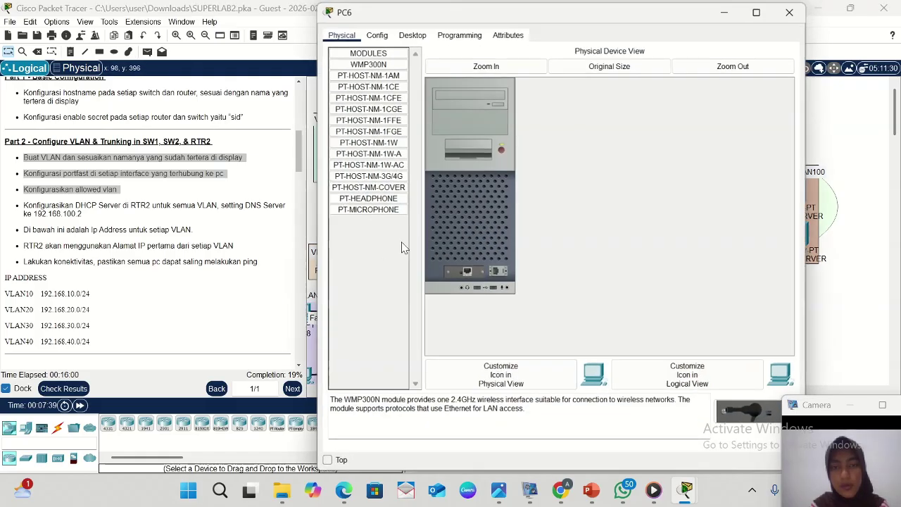
pyautogui.click(727, 11)
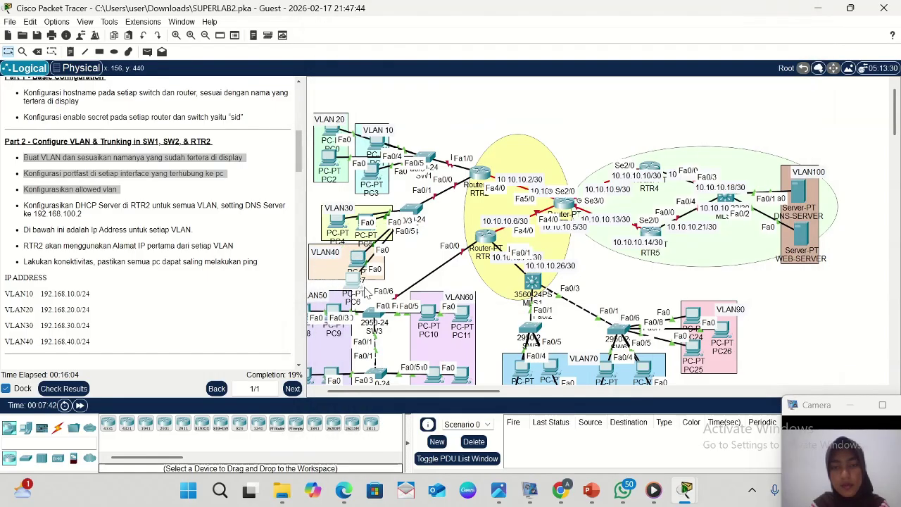
pyautogui.moveTo(329, 263); pyautogui.dragTo(358, 264)
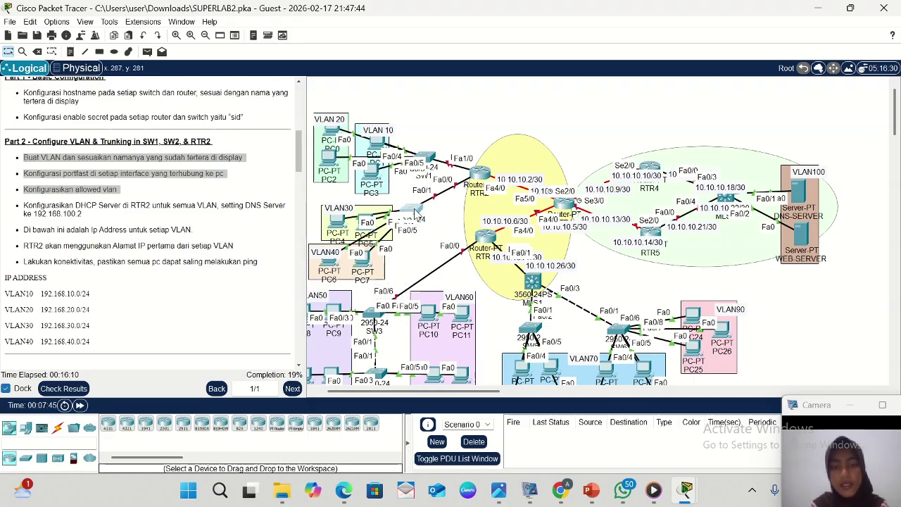
# - Make SW2 ports Fa0/2–3 access ports in VLAN 30 with portfast enabled
pyautogui.click(415, 211)
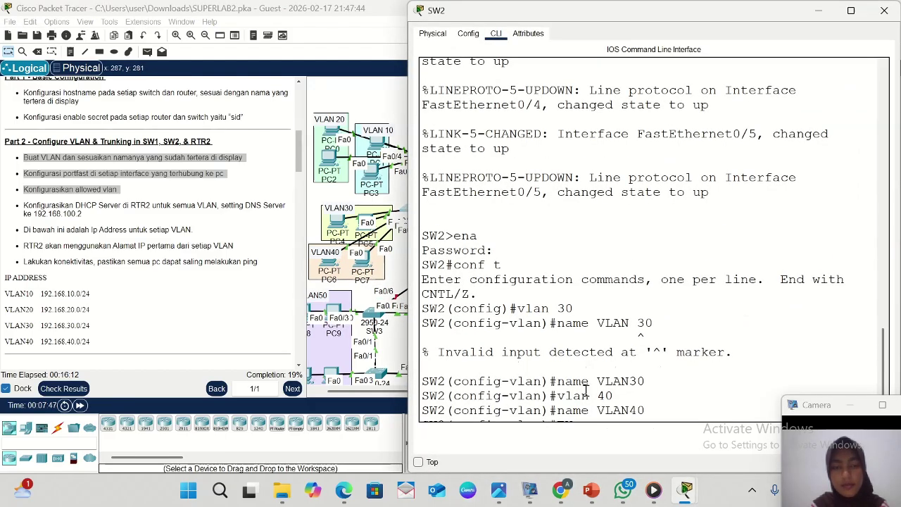
pyautogui.press('Return')
pyautogui.write('ig)#i')
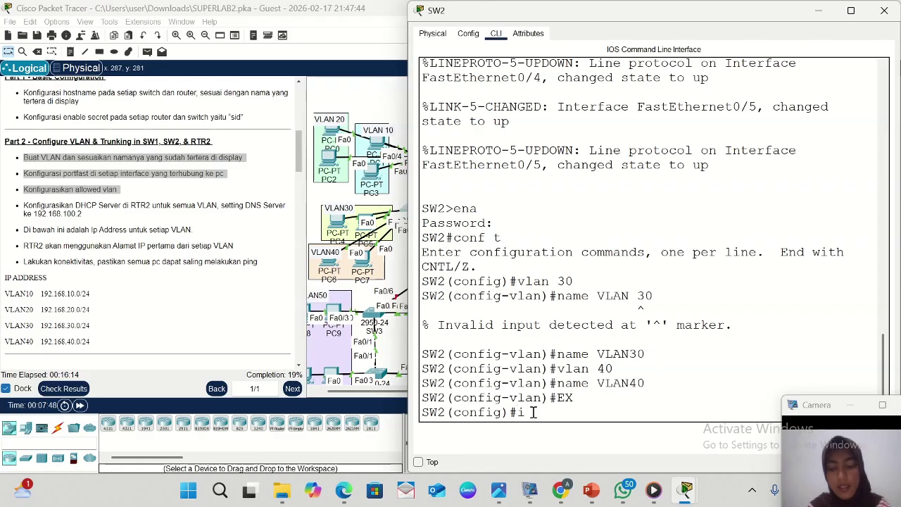
pyautogui.write('nt r fa0/')
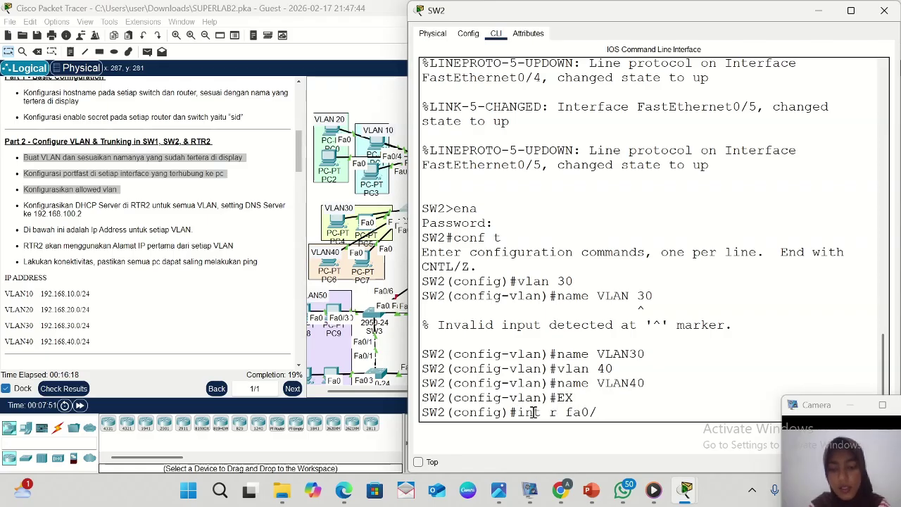
pyautogui.write('2-3')
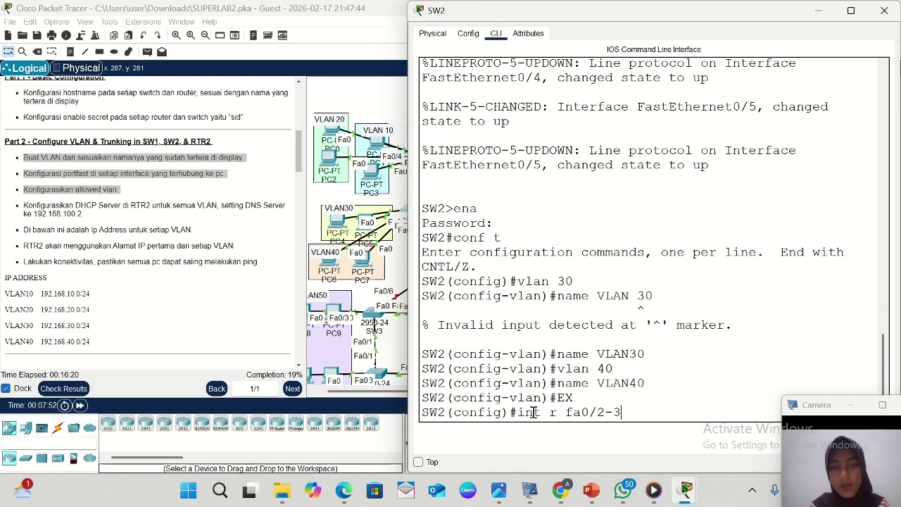
pyautogui.press('Return')
pyautogui.write('sw m')
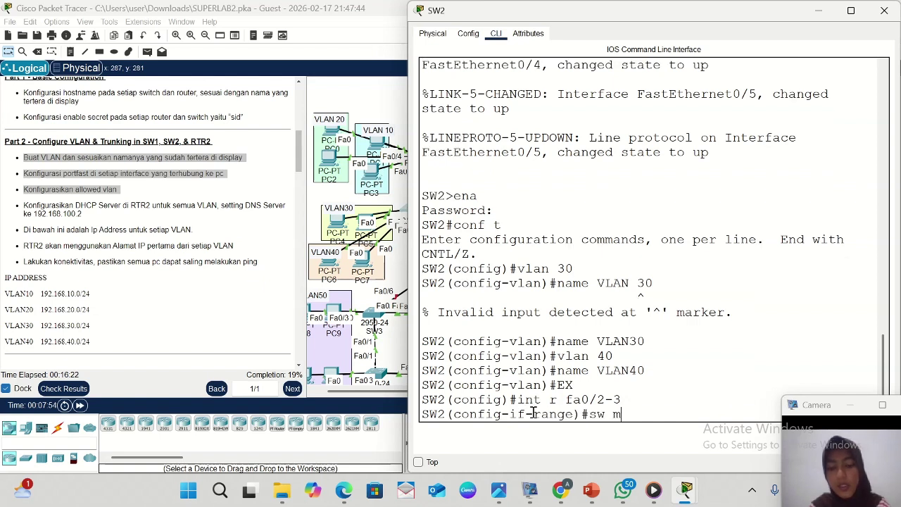
pyautogui.write('o acc')
pyautogui.press('Return')
pyautogui.write('s')
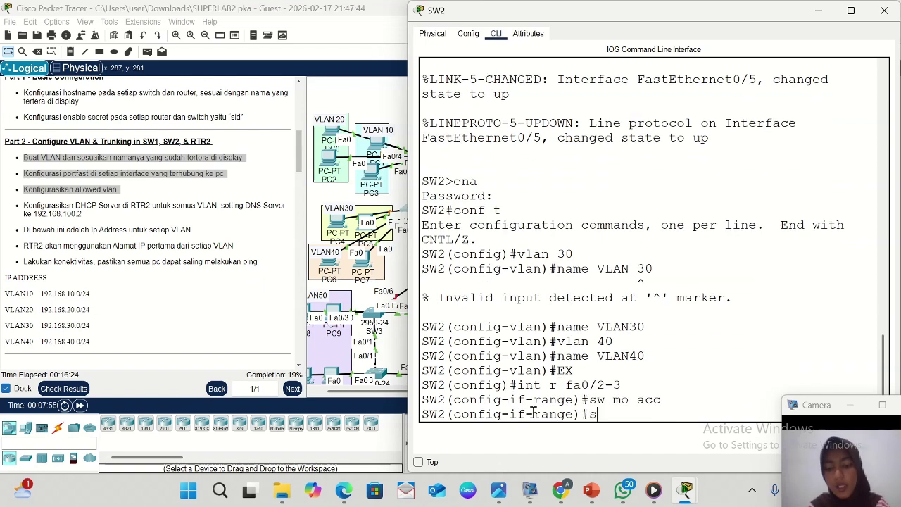
pyautogui.write('w acc v')
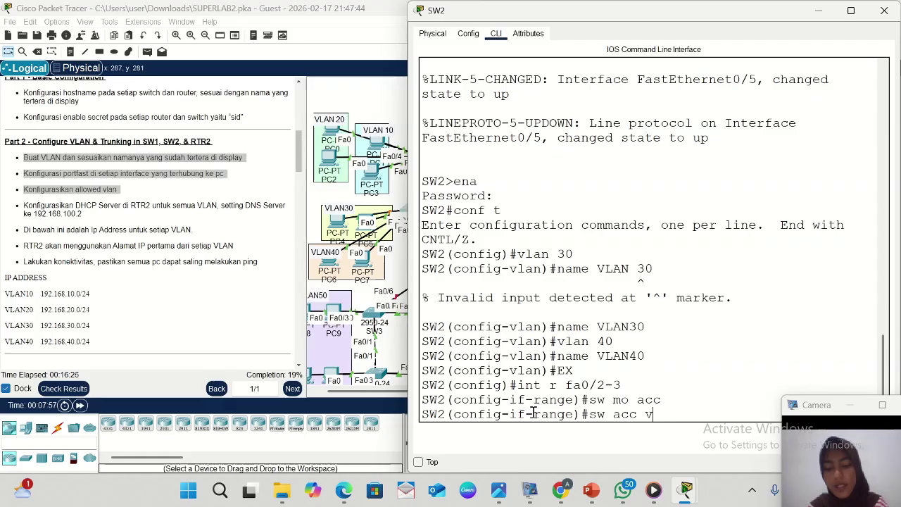
pyautogui.write('lan')
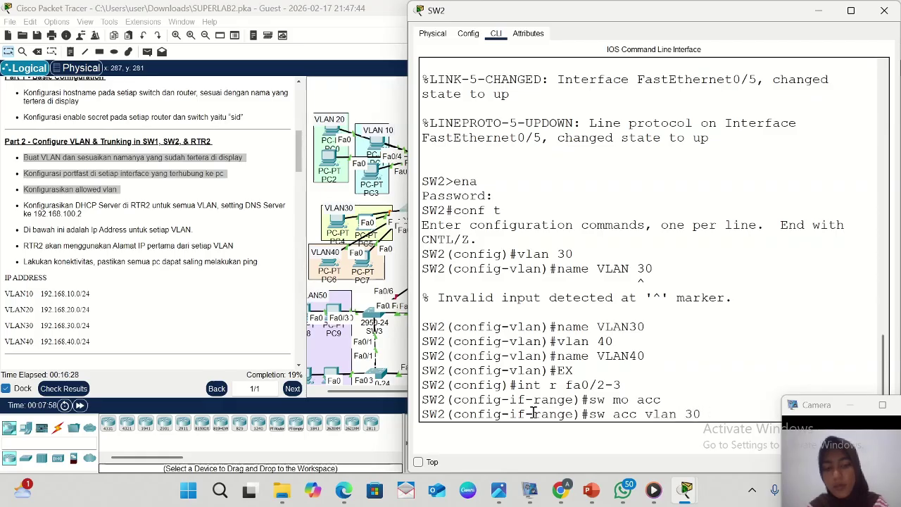
pyautogui.write(' 30')
pyautogui.press('Return')
pyautogui.write('spa po')
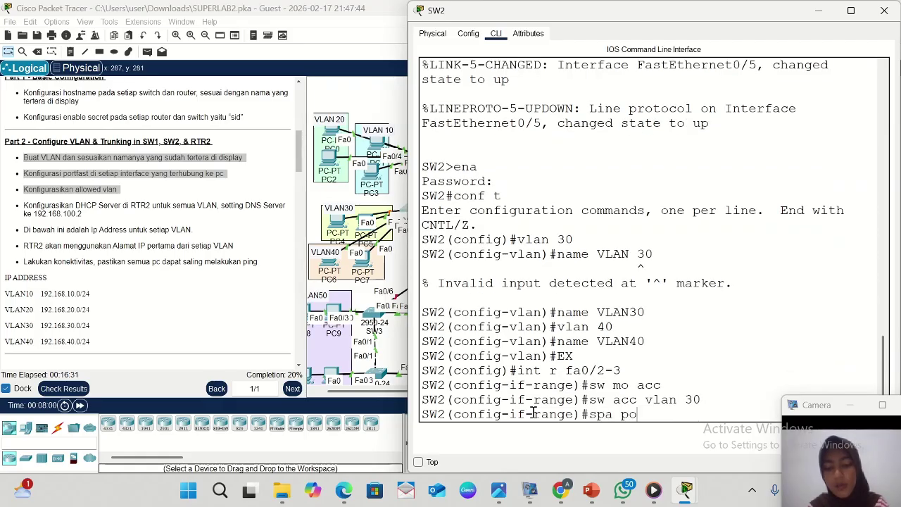
pyautogui.press('Return')
pyautogui.write('ex')
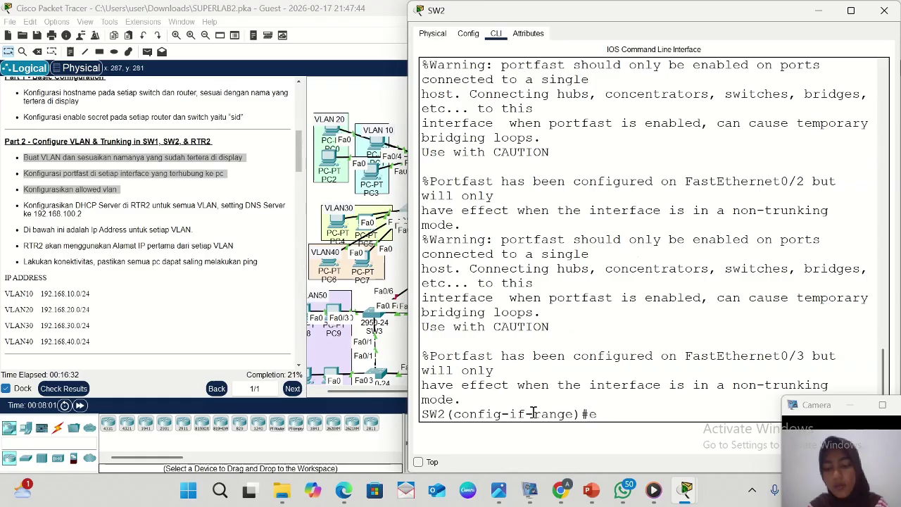
pyautogui.press('Return')
# - Make ports Fa0/4–5 access ports in VLAN 40 with portfast, fixing the mistyped range command
pyautogui.write('ig)#i')
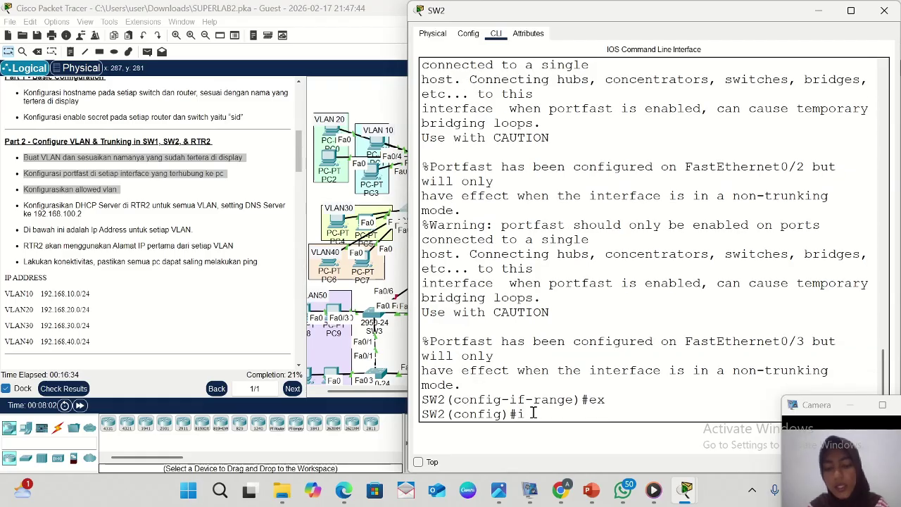
pyautogui.write('nt rfa0')
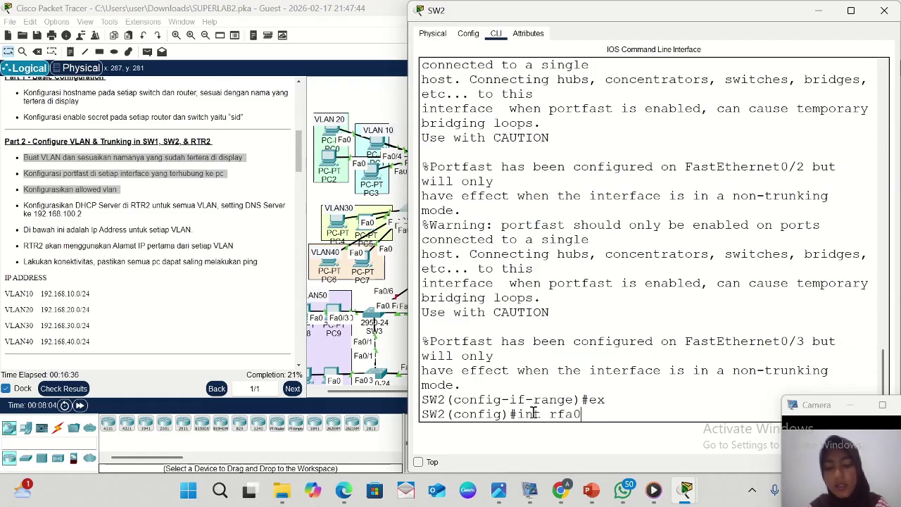
pyautogui.write('/4-5')
pyautogui.press('Return')
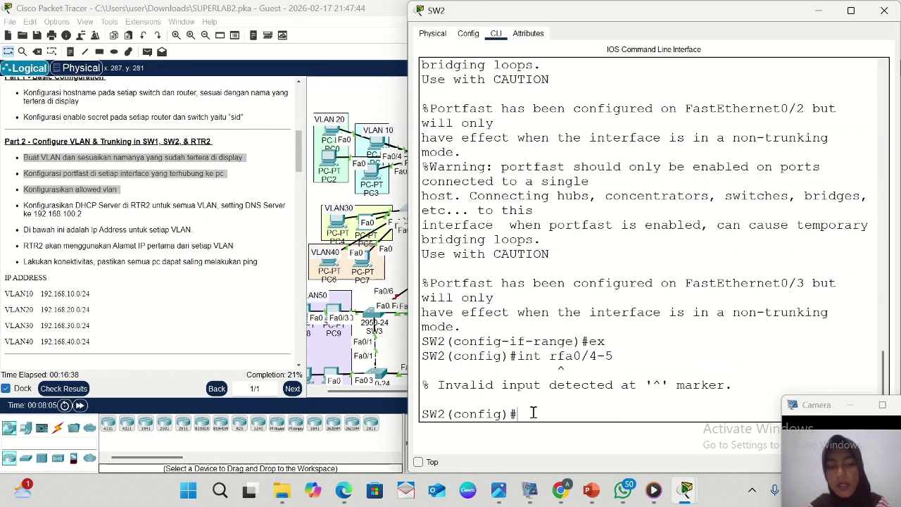
pyautogui.press('Up')
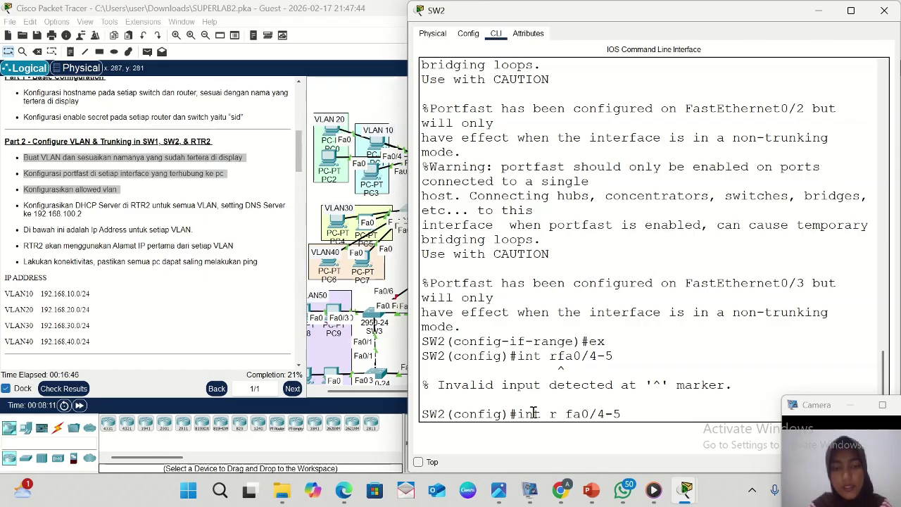
pyautogui.press('Return')
pyautogui.write('sw')
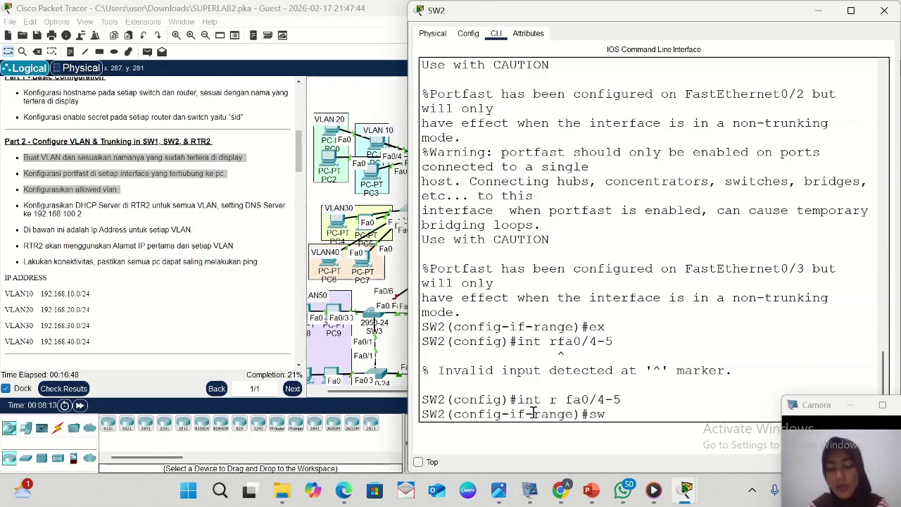
pyautogui.write(' mo acc')
pyautogui.press('Return')
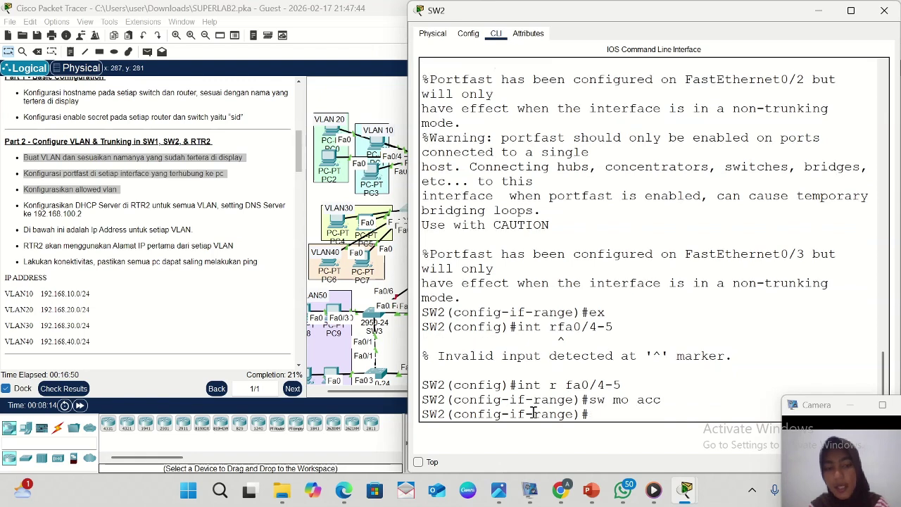
pyautogui.write('sw acc')
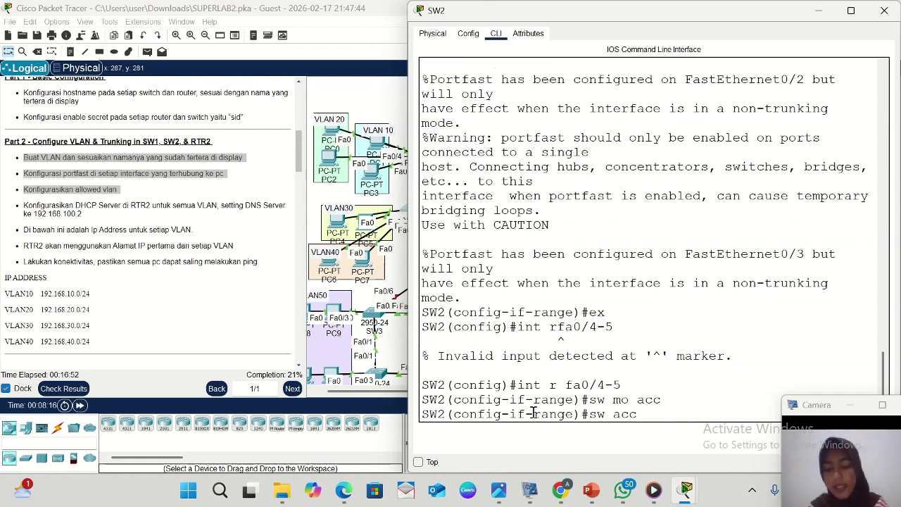
pyautogui.write(' vlan 4')
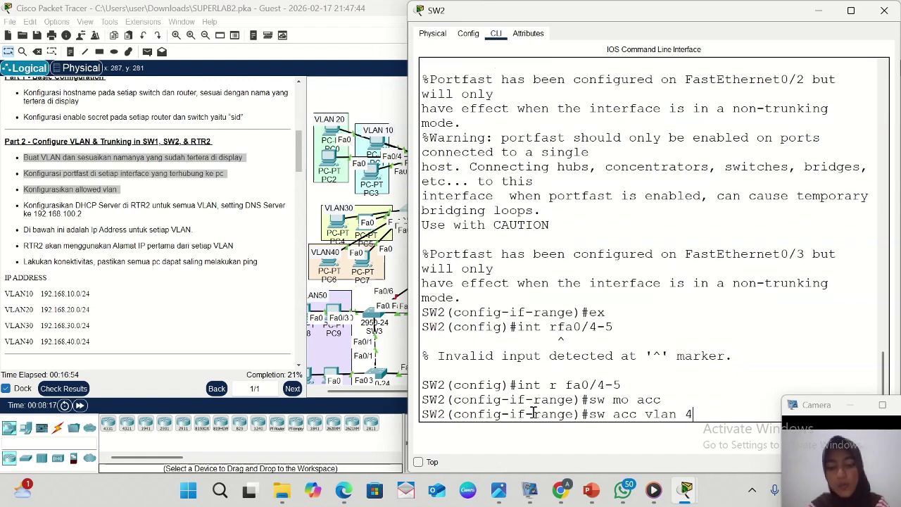
pyautogui.write('0')
pyautogui.press('Return')
pyautogui.write('spa')
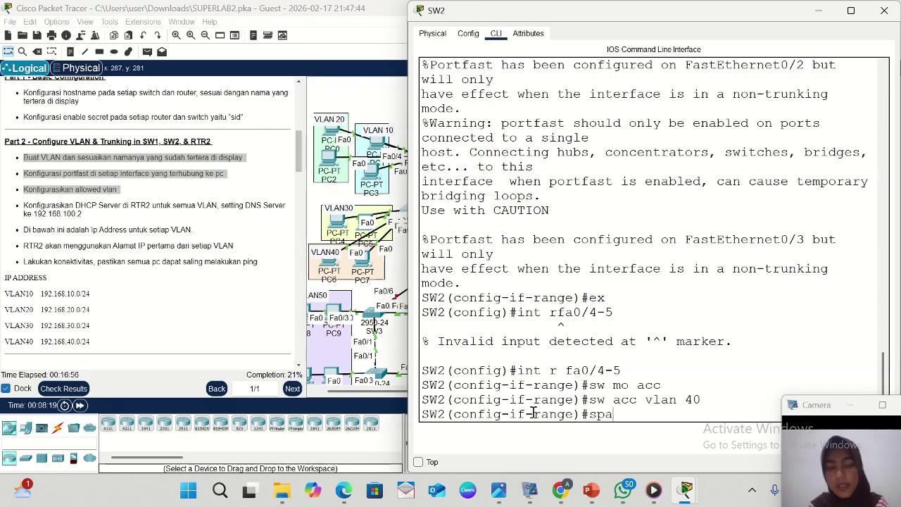
pyautogui.write(' po')
pyautogui.press('Return')
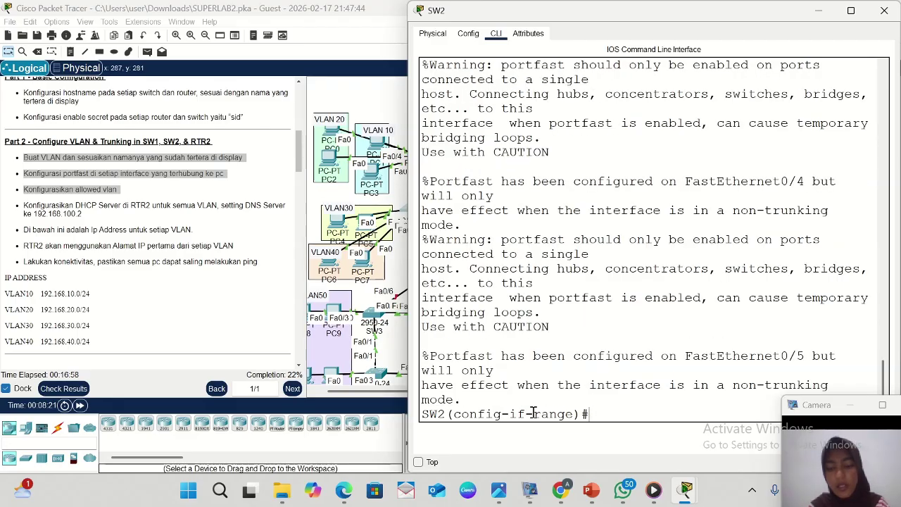
pyautogui.write('ex')
pyautogui.press('Return')
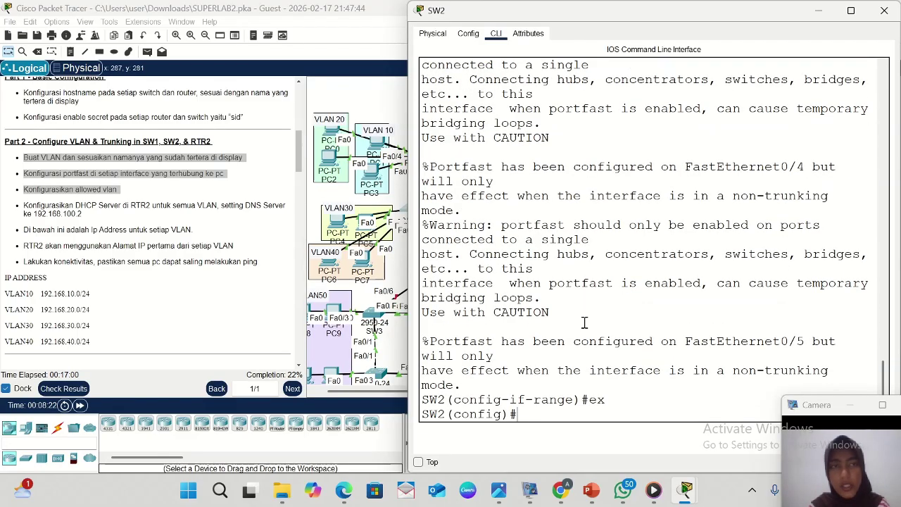
# - Set SW2's Fa0/1 to switchport mode trunk with allowed VLANs 30-40
pyautogui.click(819, 12)
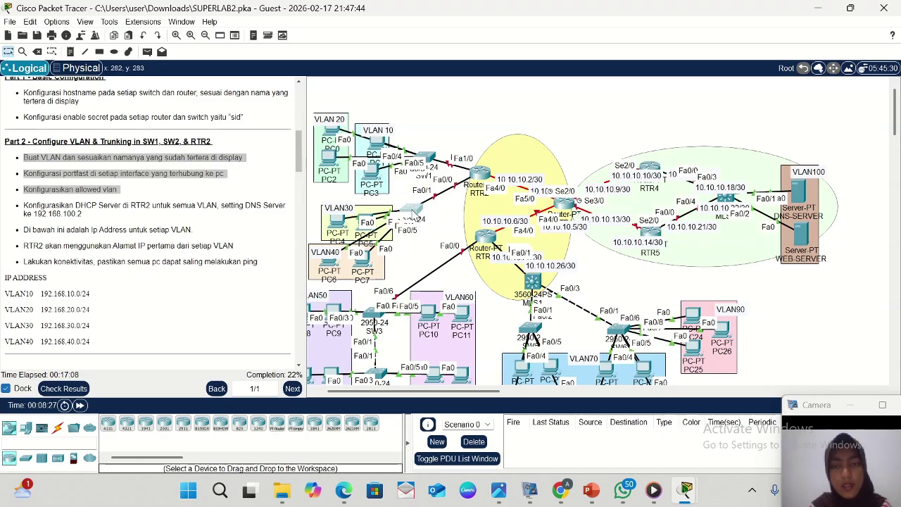
pyautogui.click(414, 211)
pyautogui.write('ex')
pyautogui.press('Return')
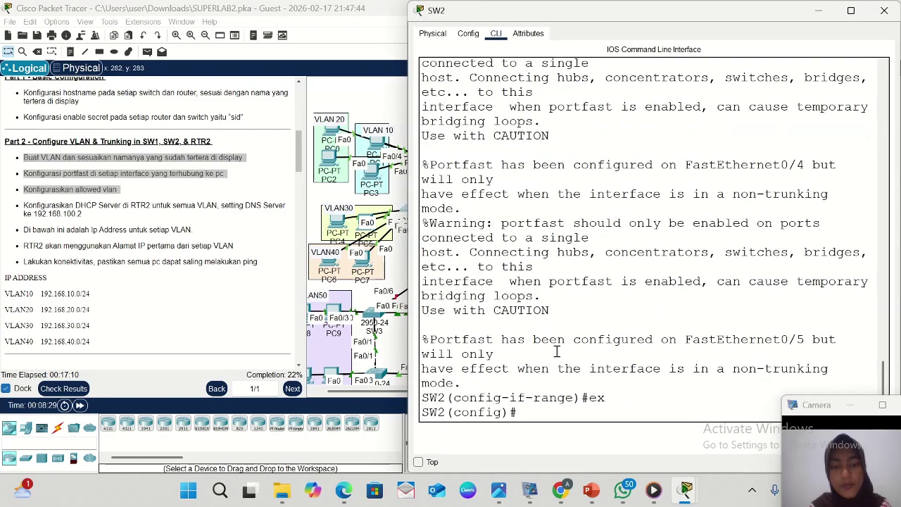
pyautogui.write('int')
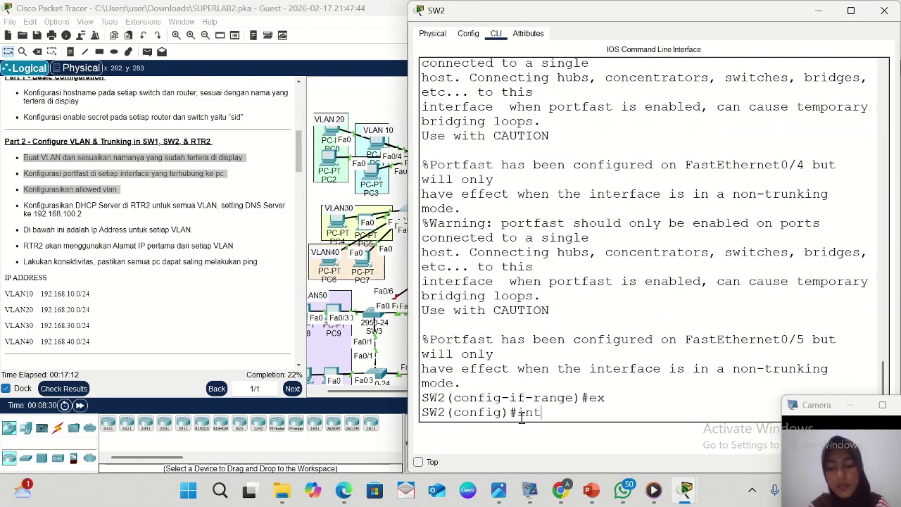
pyautogui.write(' fa')
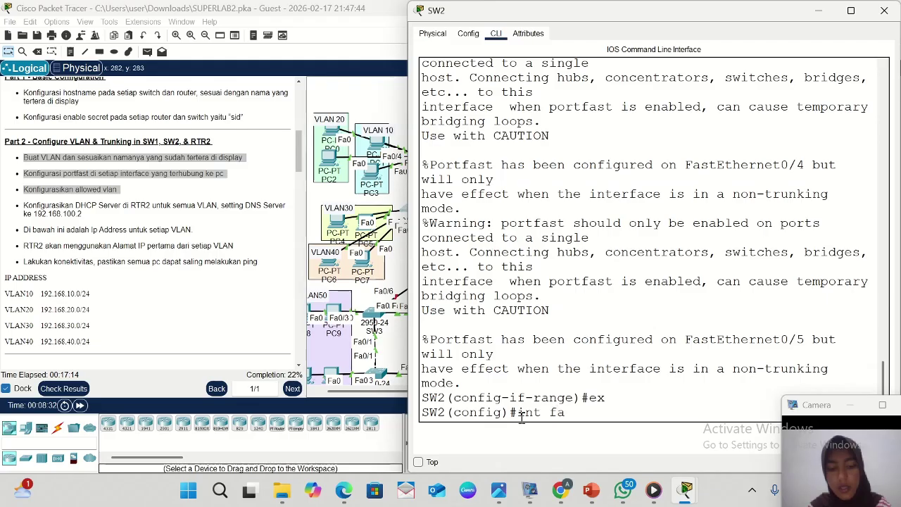
pyautogui.write('0/1')
pyautogui.press('Return')
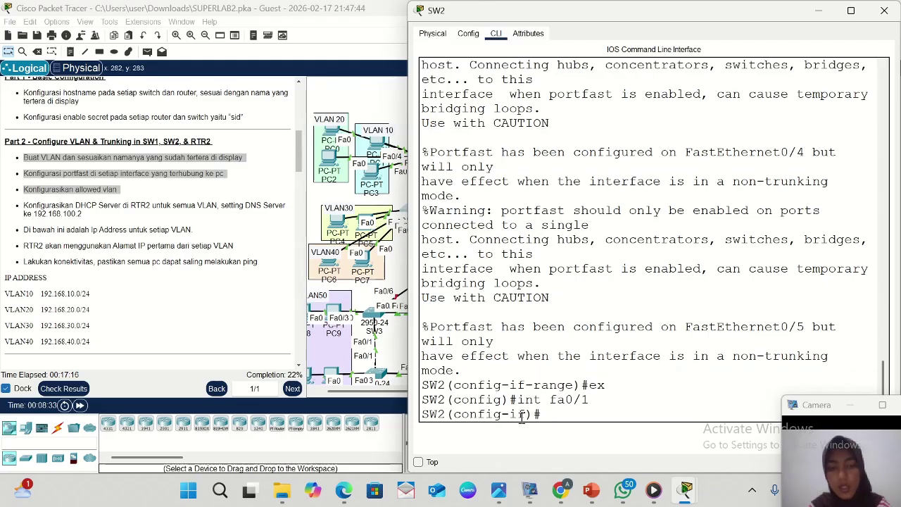
pyautogui.write('sw')
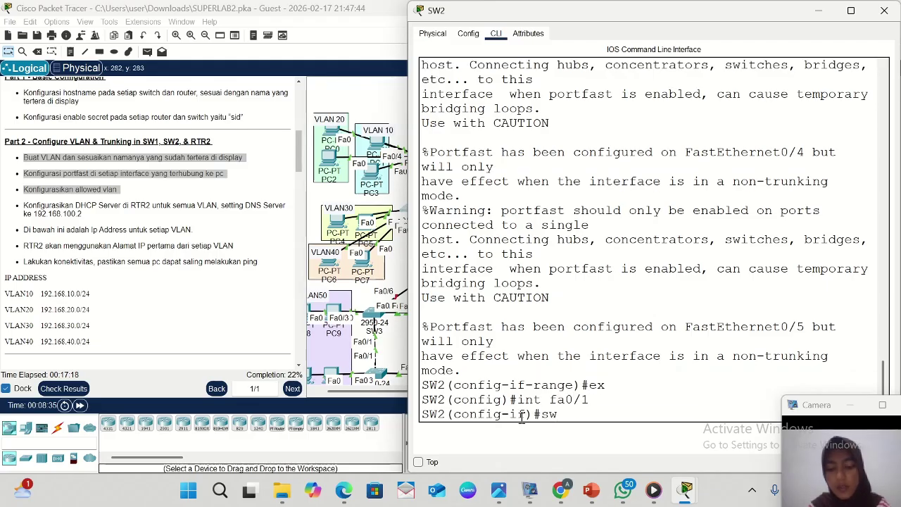
pyautogui.write(' mo tr')
pyautogui.press('Return')
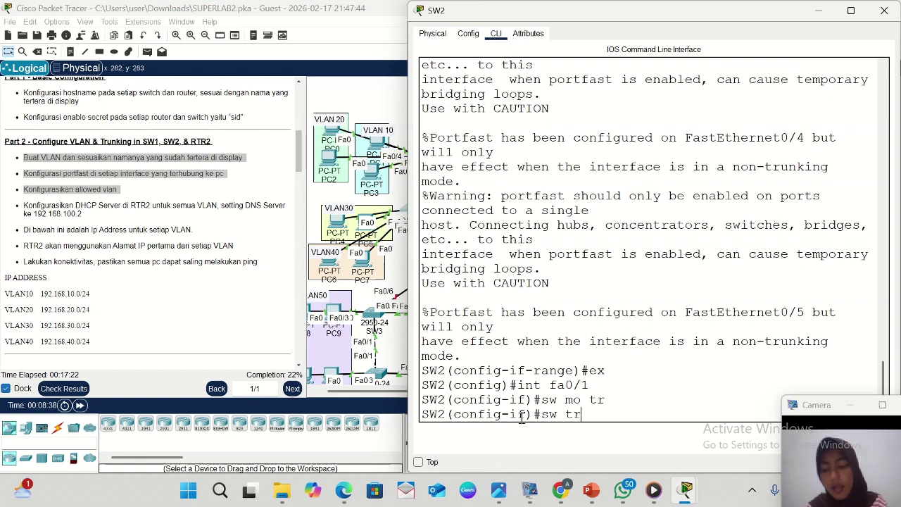
pyautogui.write('sw tr all vla')
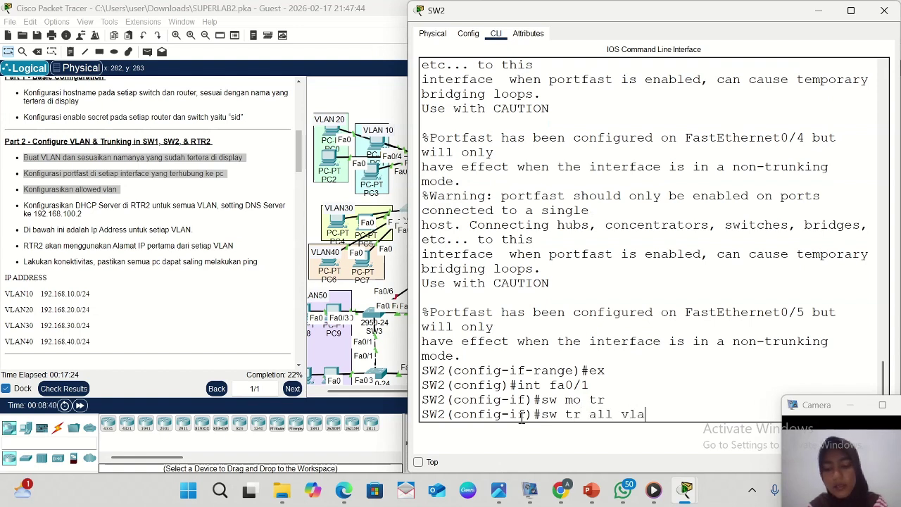
pyautogui.write('n 30-40')
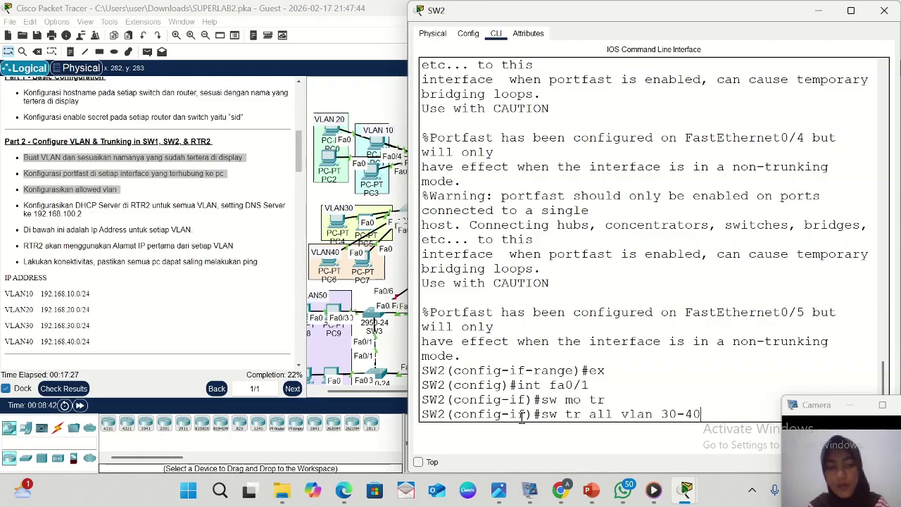
pyautogui.press('Return')
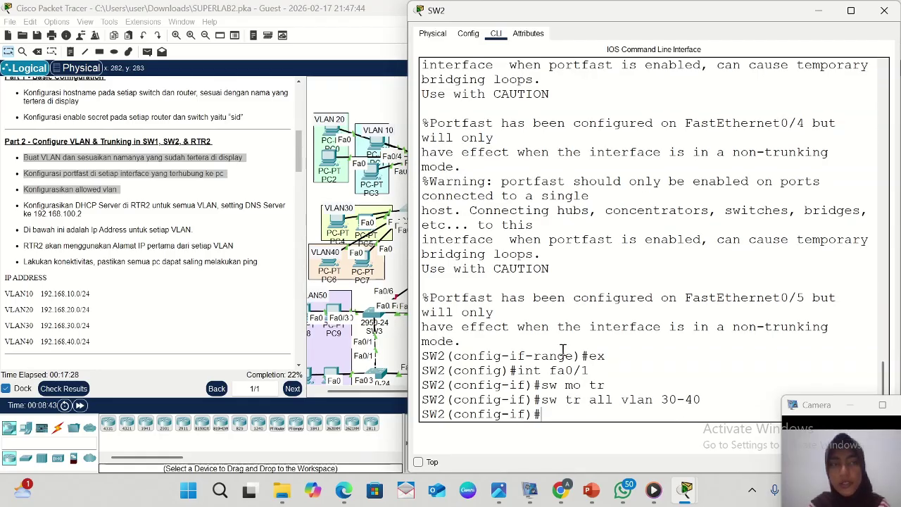
# - Highlight the DHCP, RTR2 gateway and VLAN10/VLAN20 range tasks, then select router RTR2
pyautogui.click(822, 12)
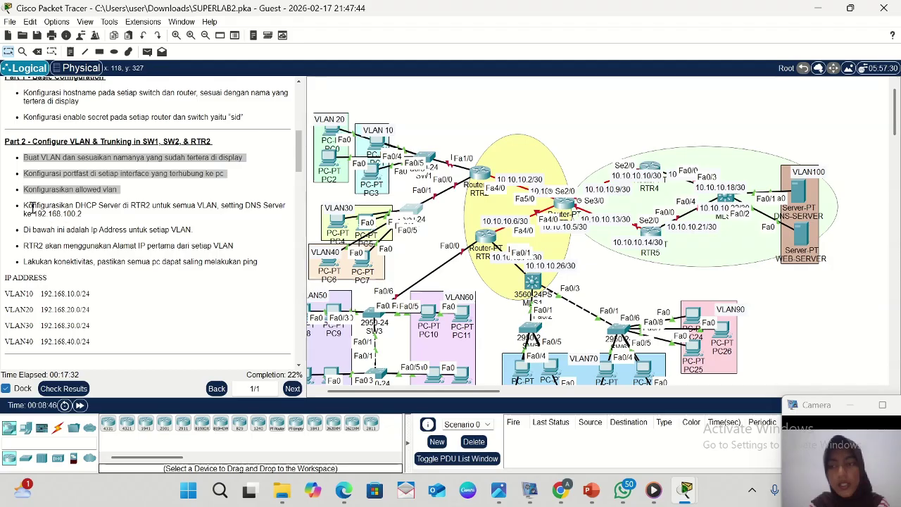
pyautogui.moveTo(26, 208); pyautogui.dragTo(99, 220)
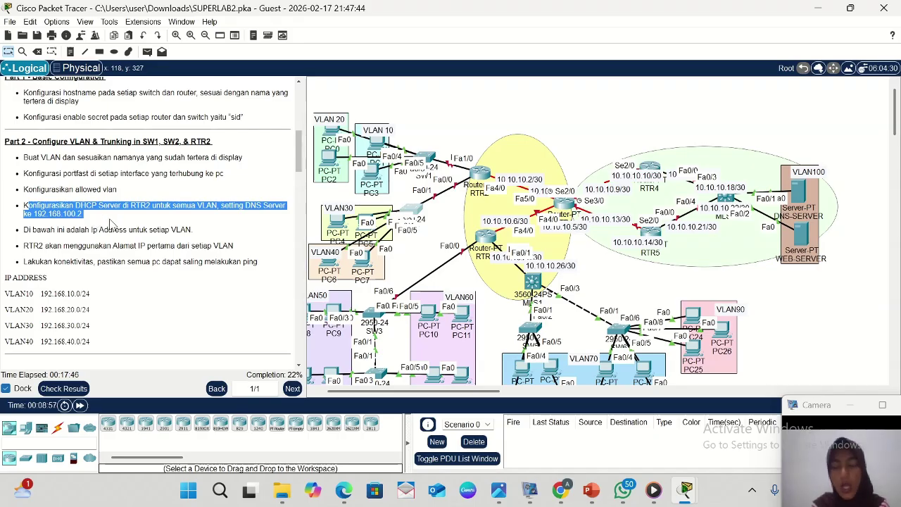
pyautogui.moveTo(25, 246); pyautogui.dragTo(254, 248)
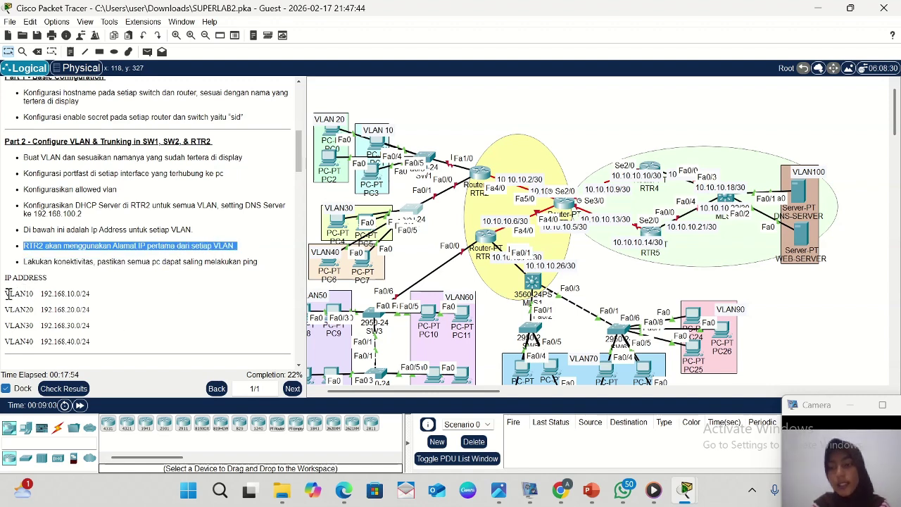
pyautogui.moveTo(8, 294); pyautogui.dragTo(100, 342)
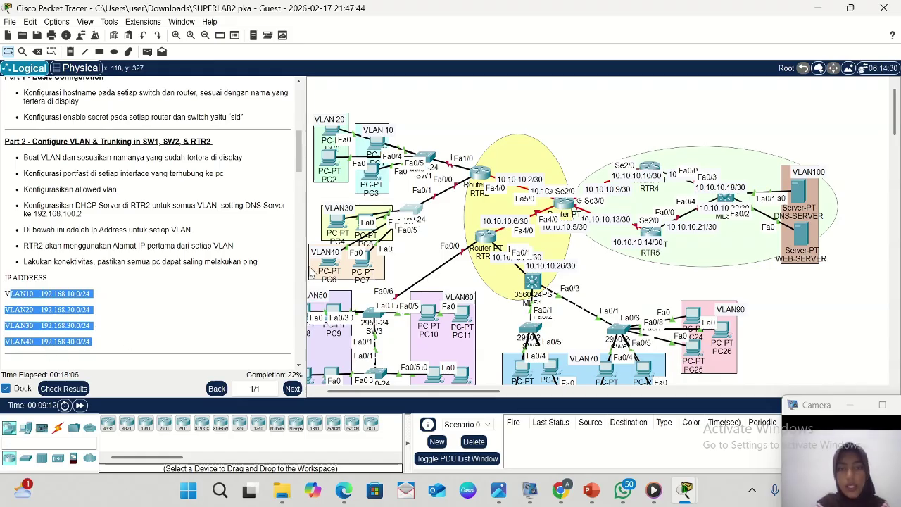
pyautogui.click(481, 175)
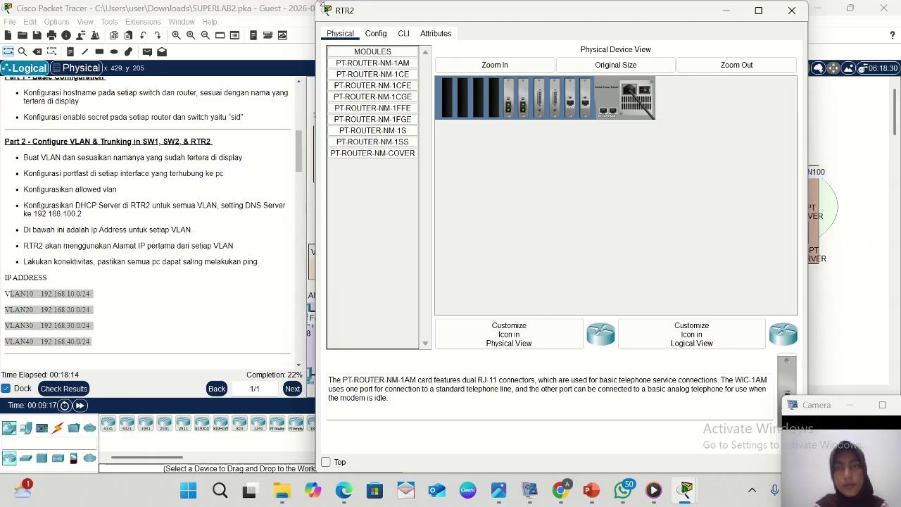
# - Reposition RTR2's window, enter privileged mode with the enable password, then conf t
pyautogui.moveTo(444, 3); pyautogui.dragTo(459, 48)
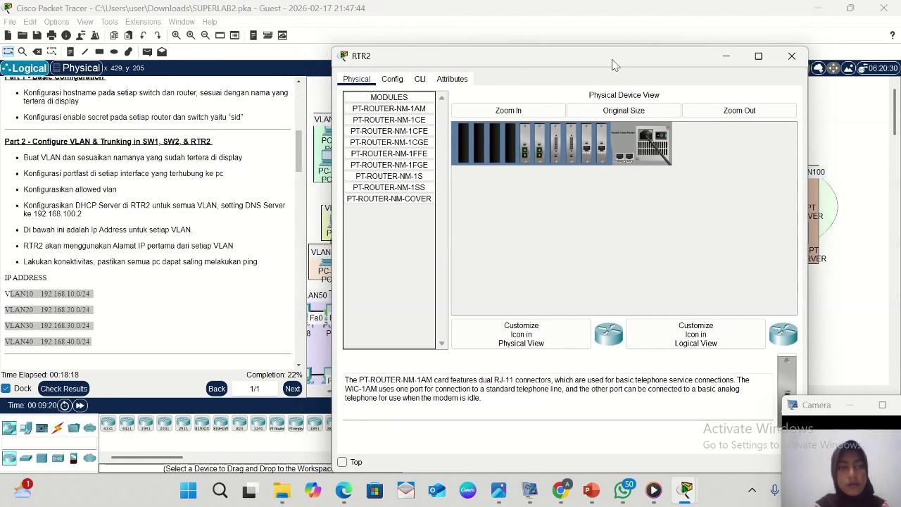
pyautogui.moveTo(614, 61); pyautogui.dragTo(721, 31)
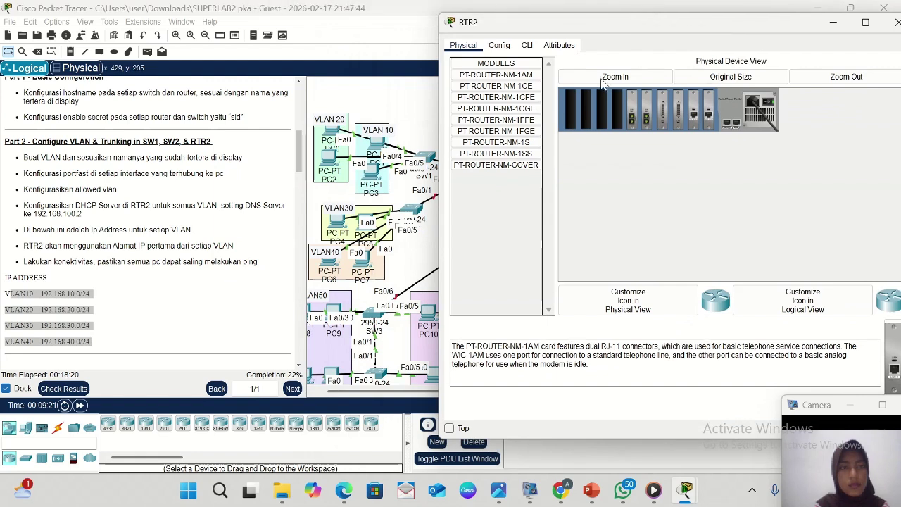
pyautogui.click(527, 47)
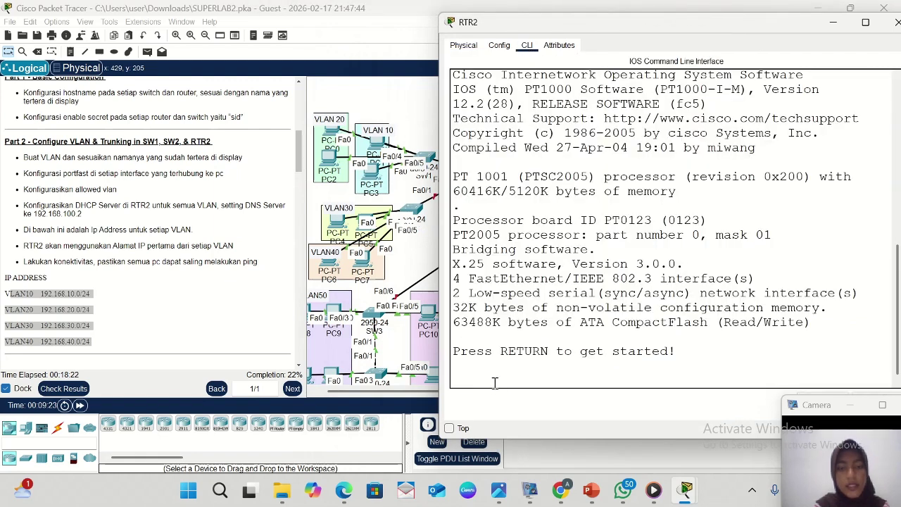
pyautogui.press('Return')
pyautogui.write('ena')
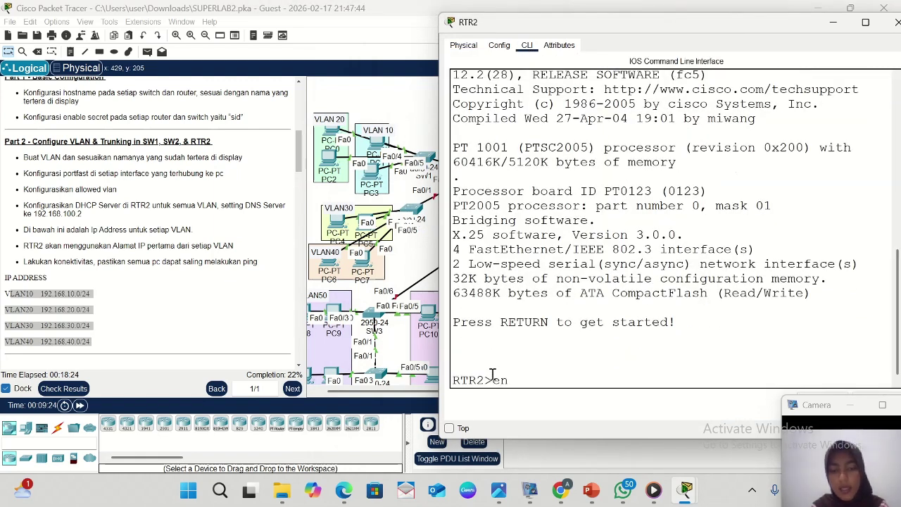
pyautogui.press('Return')
pyautogui.write('sid')
pyautogui.press('Return')
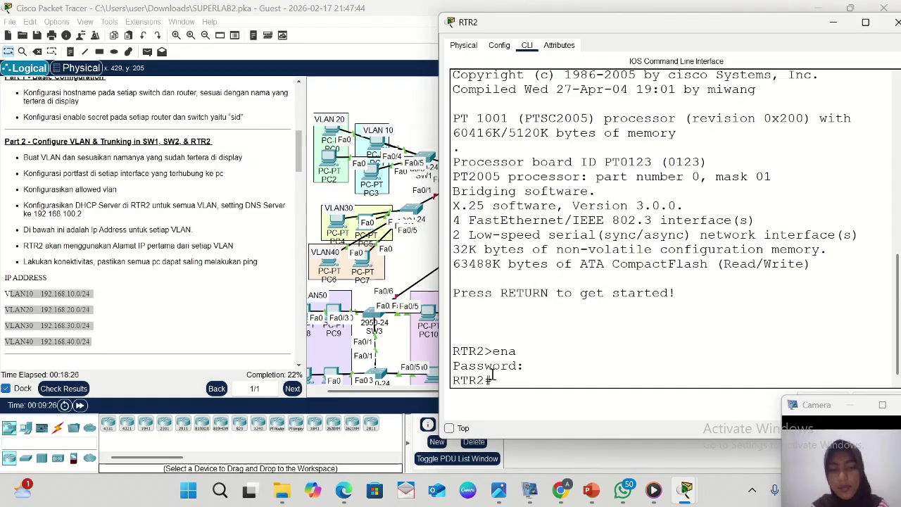
pyautogui.write('conf t')
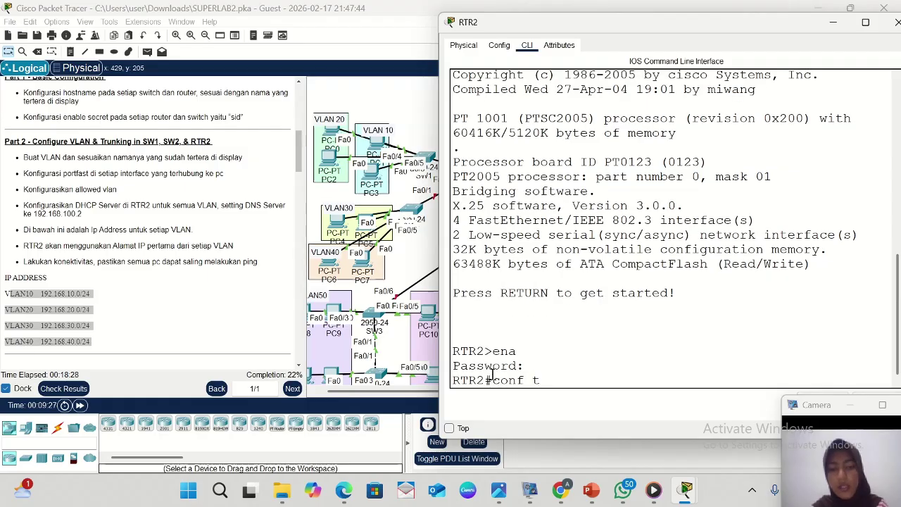
pyautogui.press('Return')
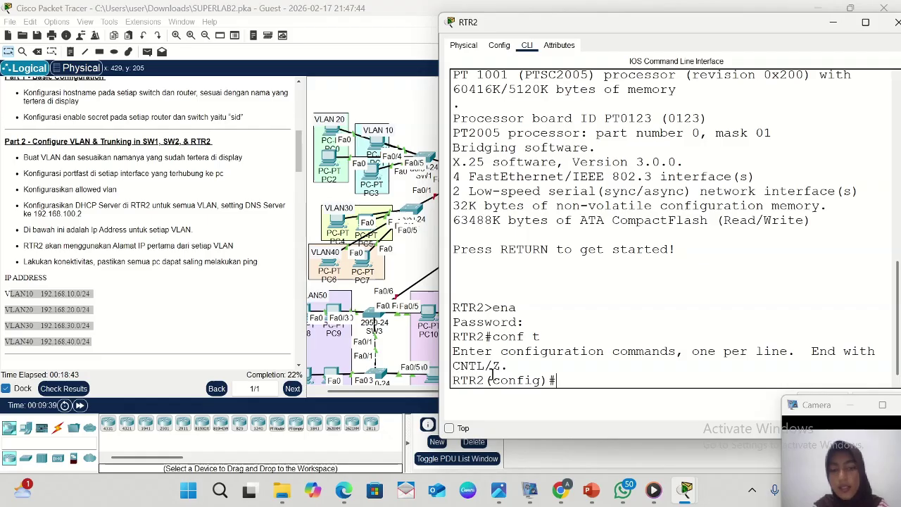
pyautogui.hscroll(5, 345, 178)
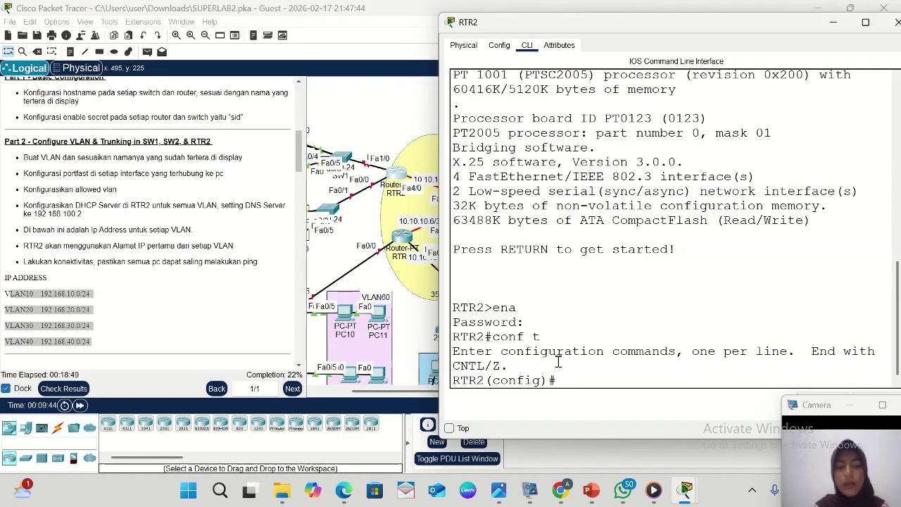
# - Create subinterface Fa1/0.10 with dot1Q encapsulation 10 and address 192.168.10.1 255.255.255.0
pyautogui.write('nt')
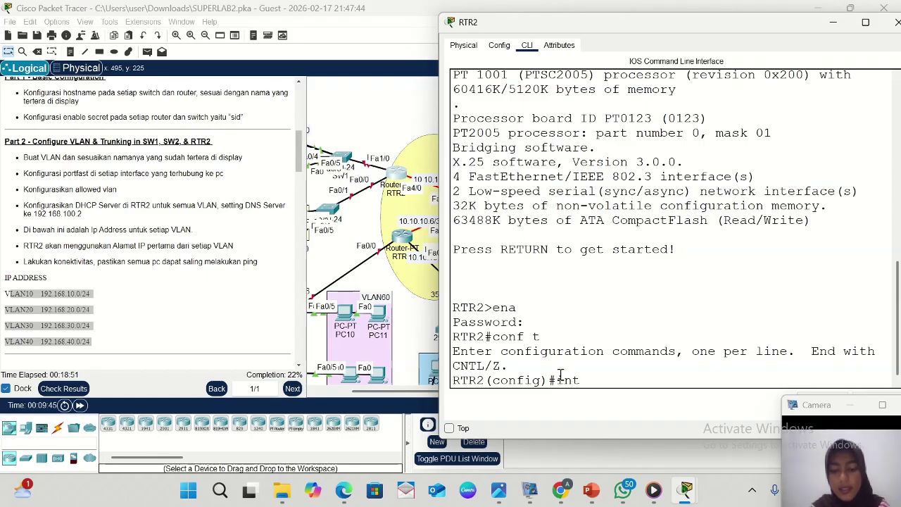
pyautogui.write(' fa1/0')
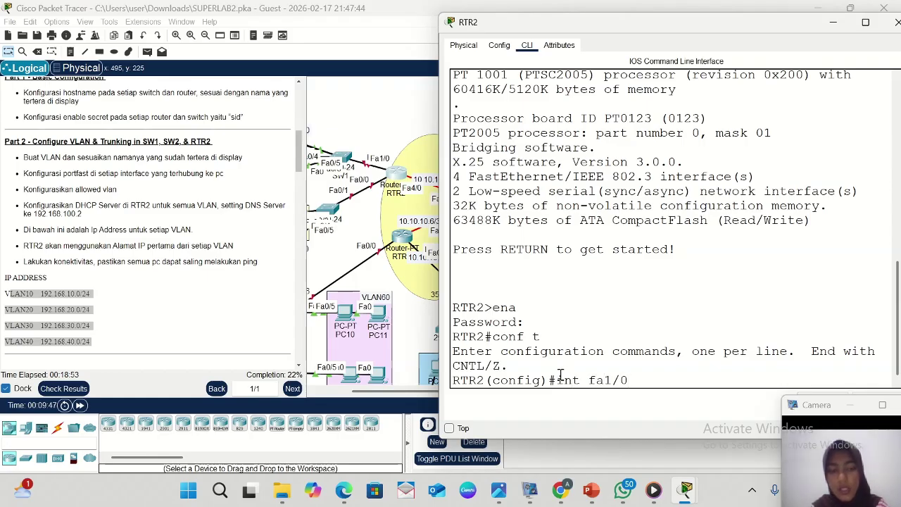
pyautogui.write('.10')
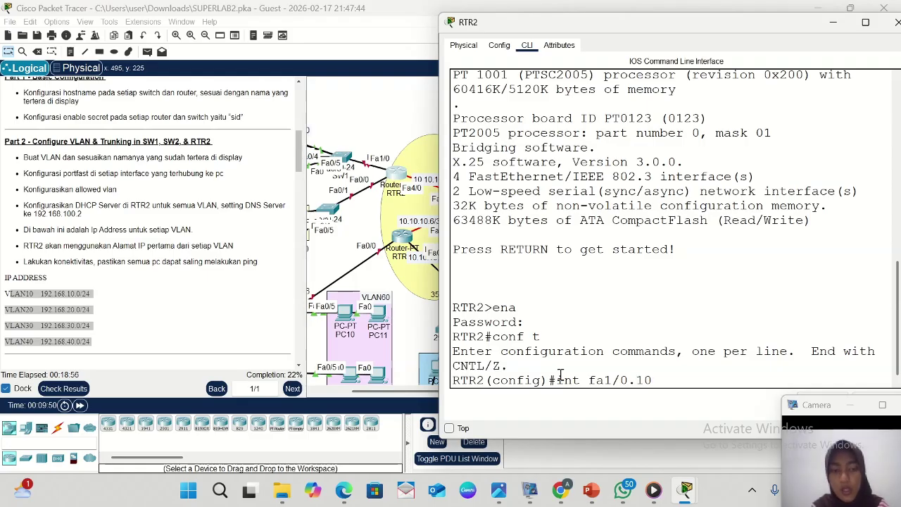
pyautogui.press('Return')
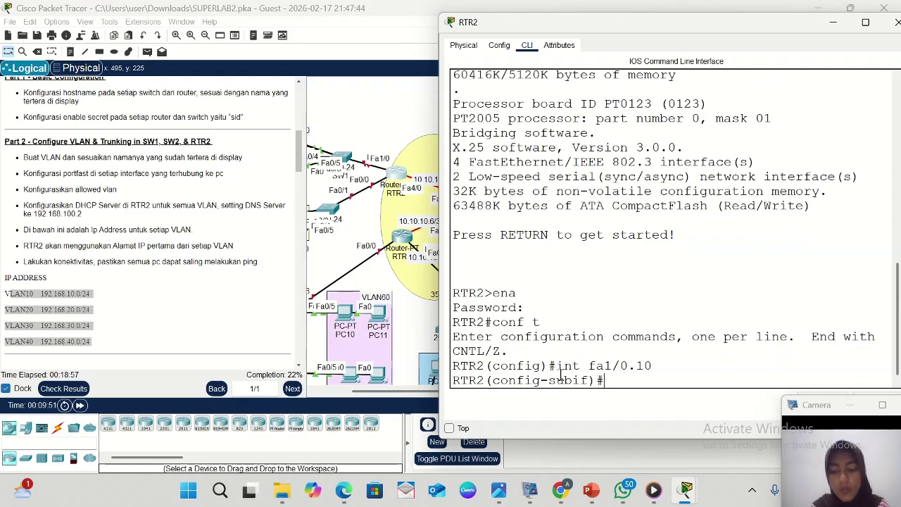
pyautogui.write('enc')
pyautogui.write('a')
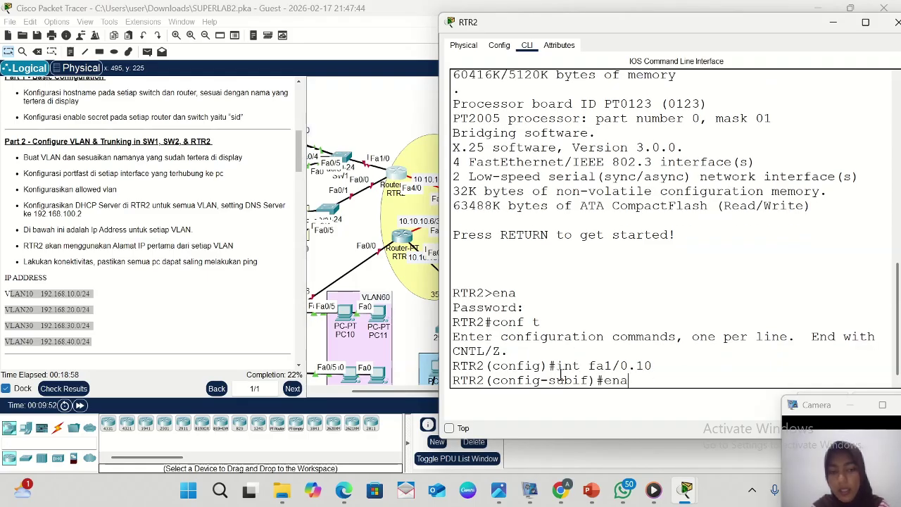
pyautogui.press('BackSpace')
pyautogui.write('ca do')
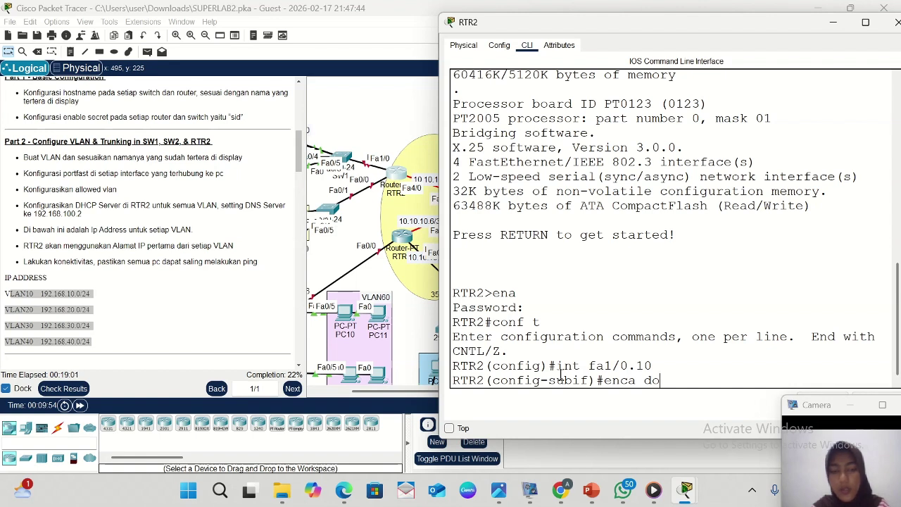
pyautogui.write('t')
pyautogui.press('BackSpace')
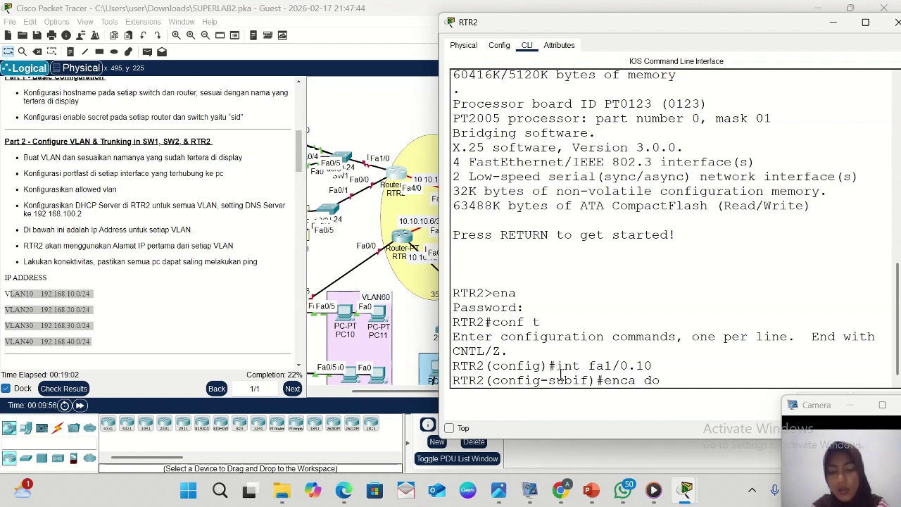
pyautogui.write('10')
pyautogui.press('Return')
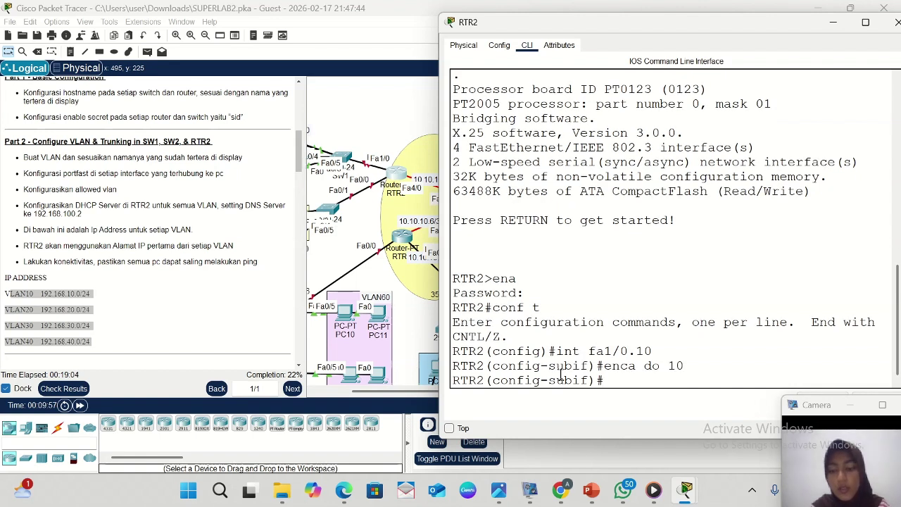
pyautogui.write('ip ad')
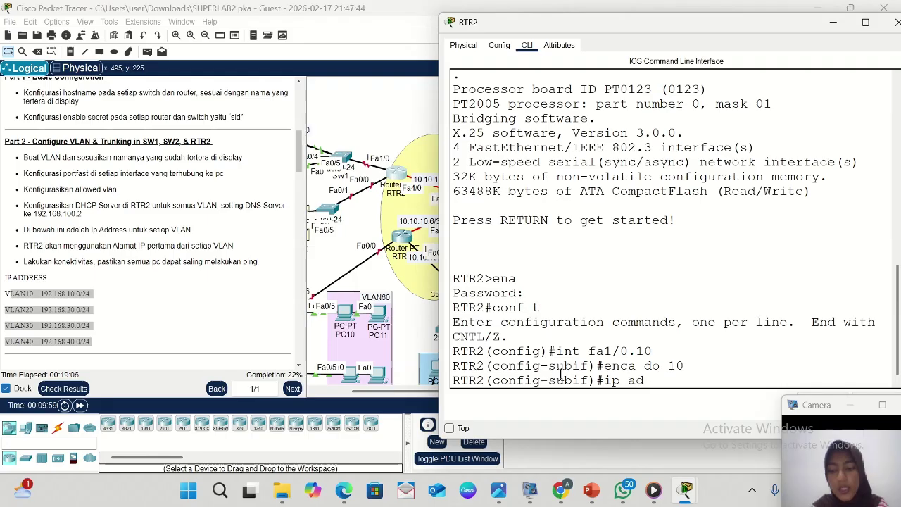
pyautogui.write('d 192.1')
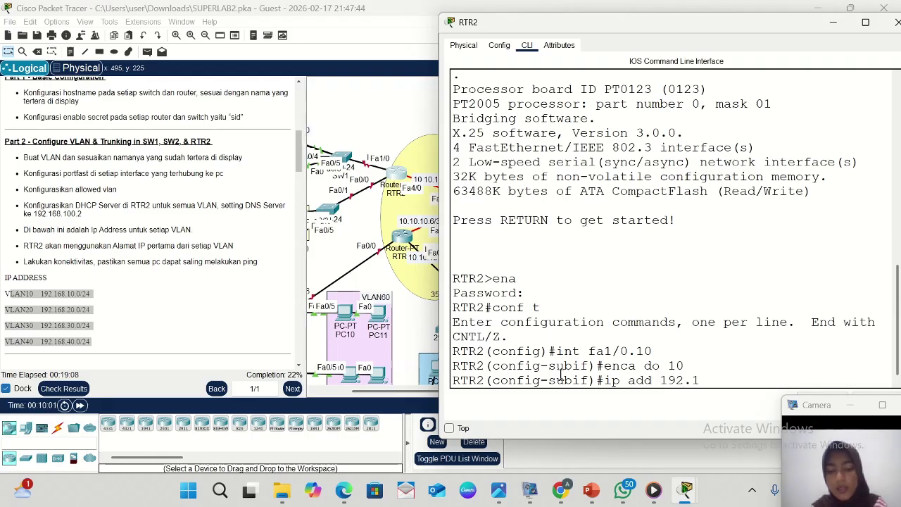
pyautogui.write('68.10')
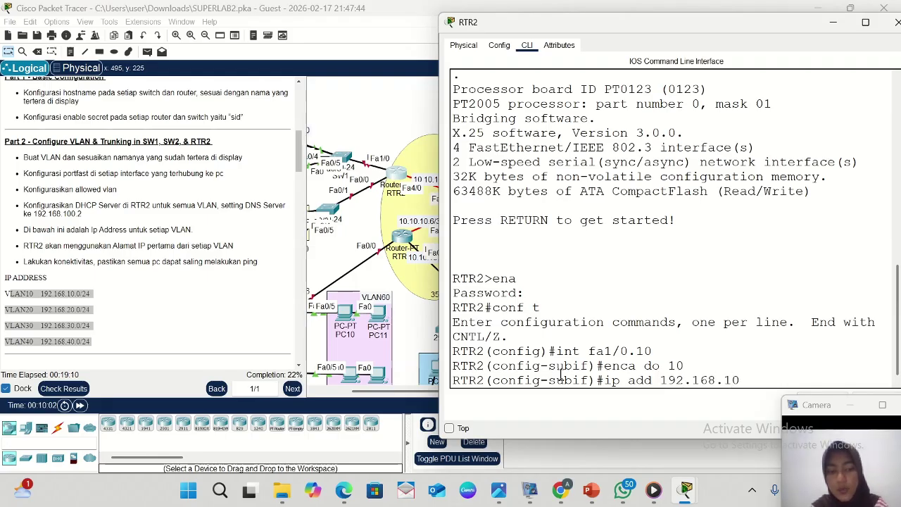
pyautogui.write('.1')
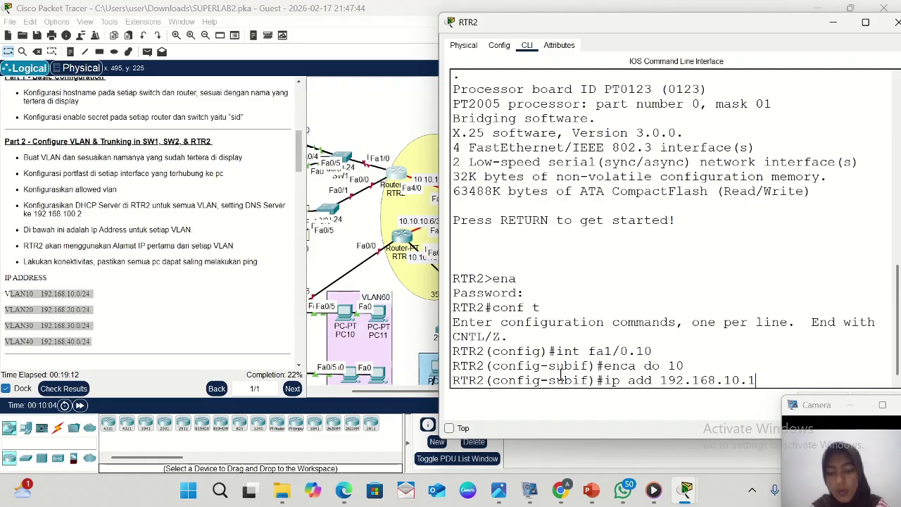
pyautogui.write(' 25')
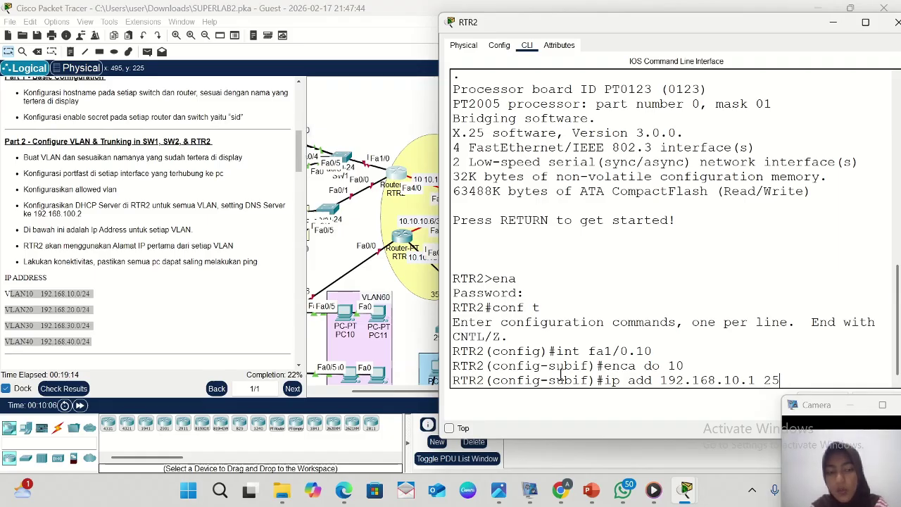
pyautogui.write('5.255')
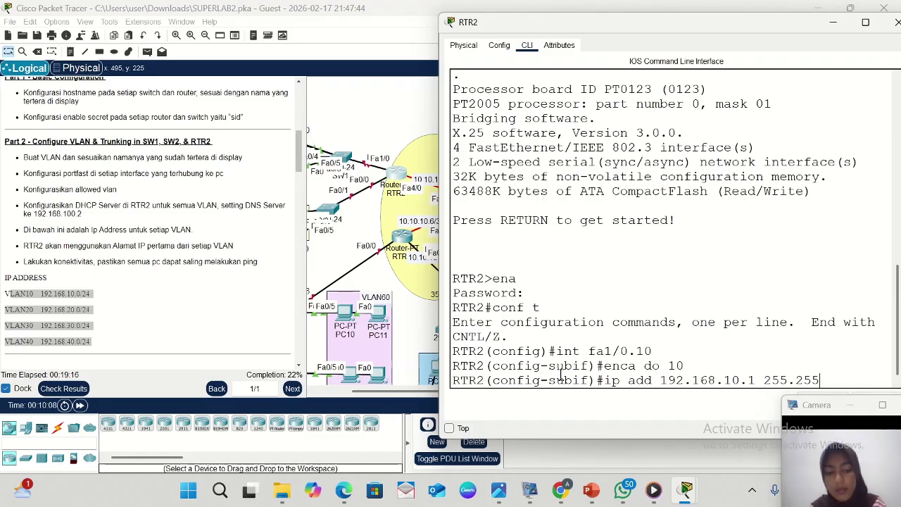
pyautogui.write('.255.0')
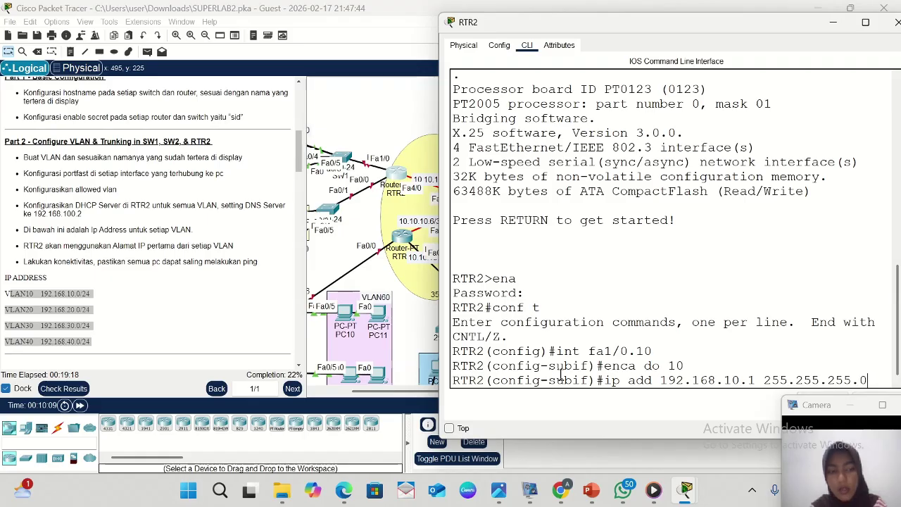
pyautogui.press('Return')
pyautogui.write('ex')
pyautogui.press('Return')
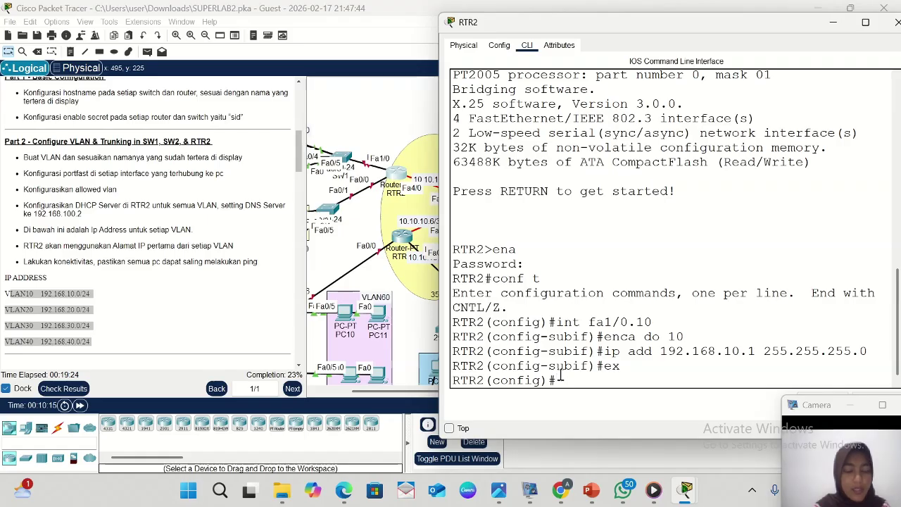
# - Enter subinterface Fa1/0.20 by editing the recalled fa1/0.10 command
pyautogui.write('ex')
pyautogui.press('Up')
pyautogui.press('Up')
pyautogui.press('Up')
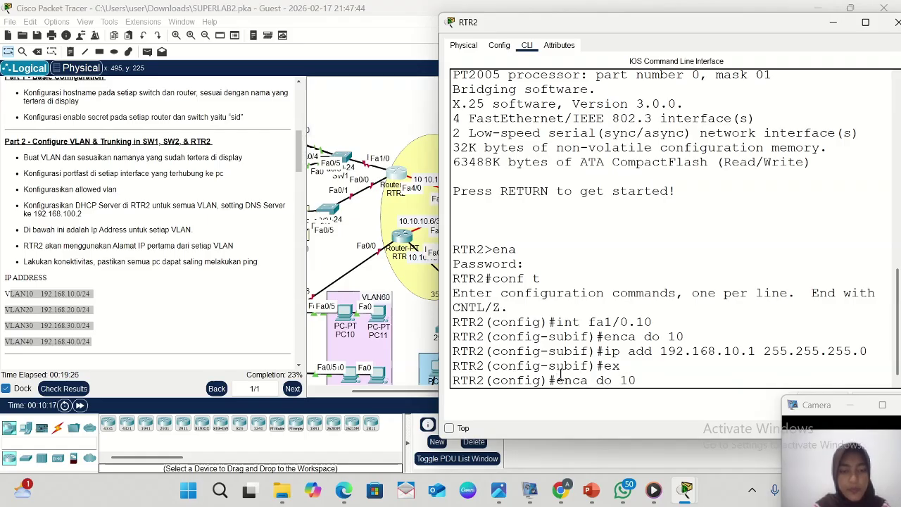
pyautogui.press('Up')
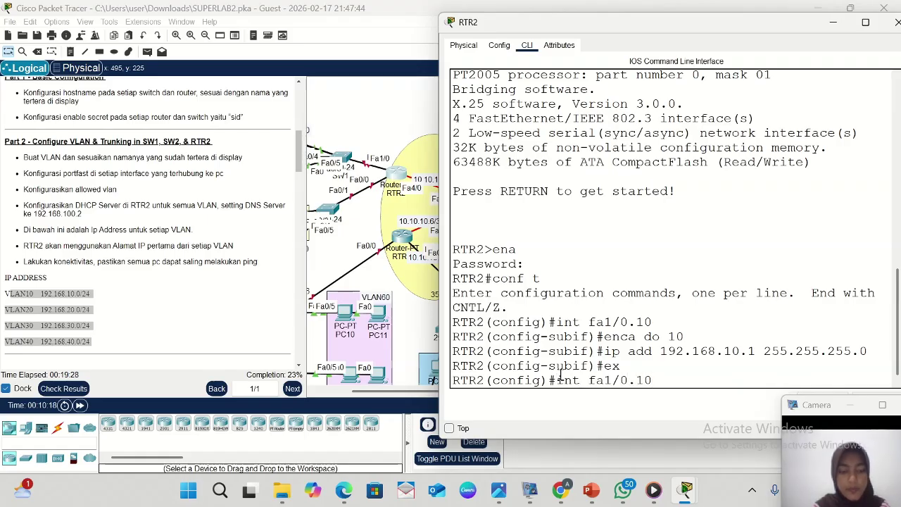
pyautogui.press('BackSpace')
pyautogui.write('20')
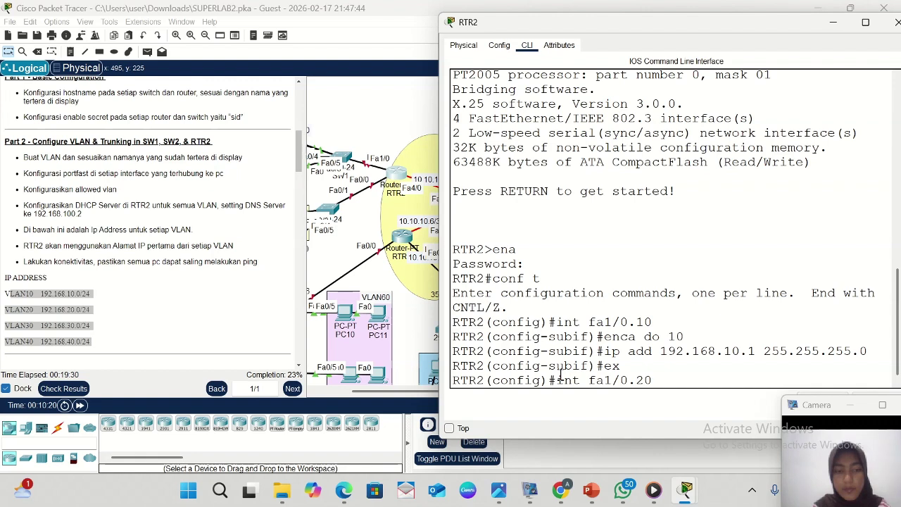
pyautogui.press('Return')
# - Give Fa1/0.20 dot1Q encapsulation 20 and address 192.168.20.1 255.255.255.0, then exit
pyautogui.press('Up')
pyautogui.press('Up')
pyautogui.press('Up')
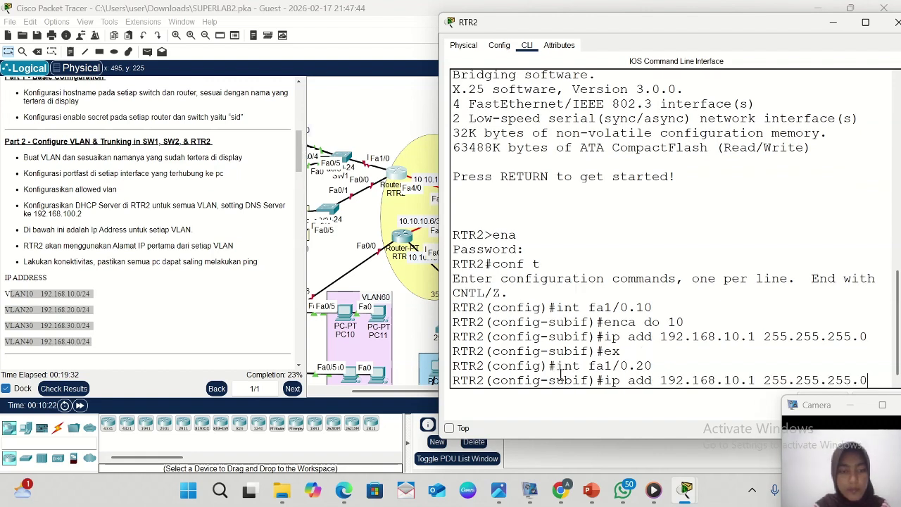
pyautogui.press('Up')
pyautogui.press('BackSpace')
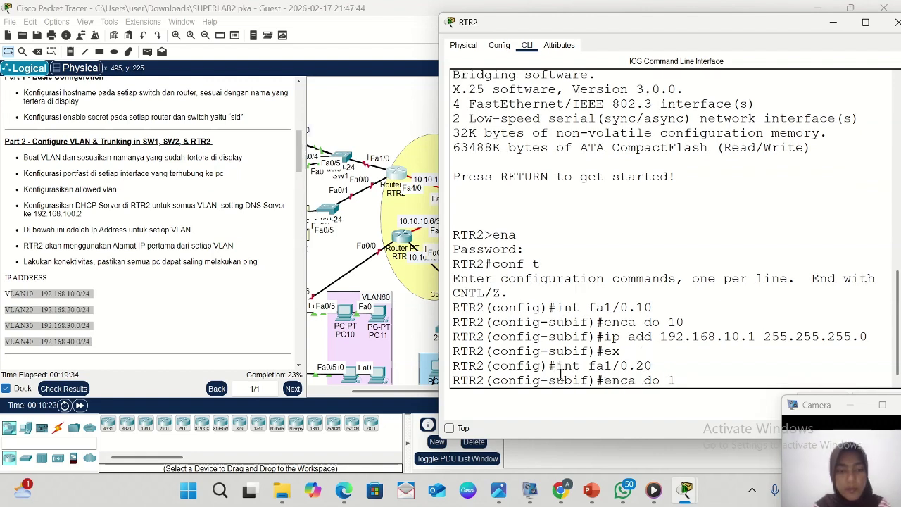
pyautogui.press('Return')
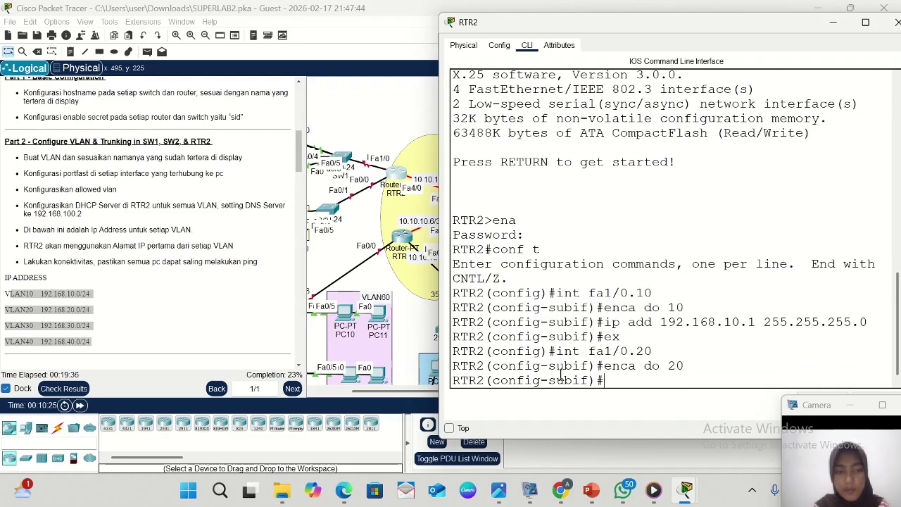
pyautogui.press('Up')
pyautogui.press('Up')
pyautogui.press('Up')
pyautogui.press('Up')
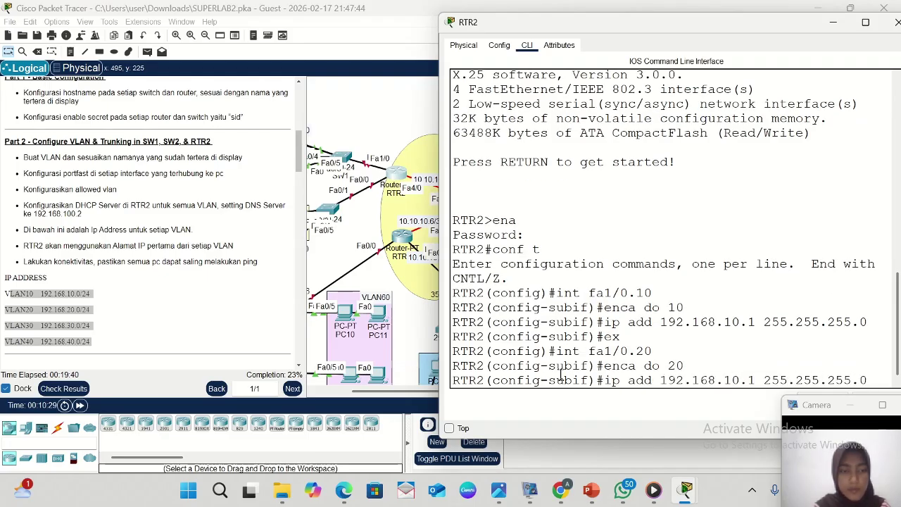
pyautogui.press('Left')
pyautogui.press('Left')
pyautogui.press('Left')
pyautogui.press('Left')
pyautogui.press('Left')
pyautogui.press('Left')
pyautogui.press('Left')
pyautogui.press('Left')
pyautogui.press('Left')
pyautogui.press('Left')
pyautogui.press('Left')
pyautogui.press('Left')
pyautogui.press('Left')
pyautogui.press('Left')
pyautogui.press('Left')
pyautogui.press('Left')
pyautogui.press('Left')
pyautogui.press('BackSpace')
pyautogui.write('2')
pyautogui.press('Return')
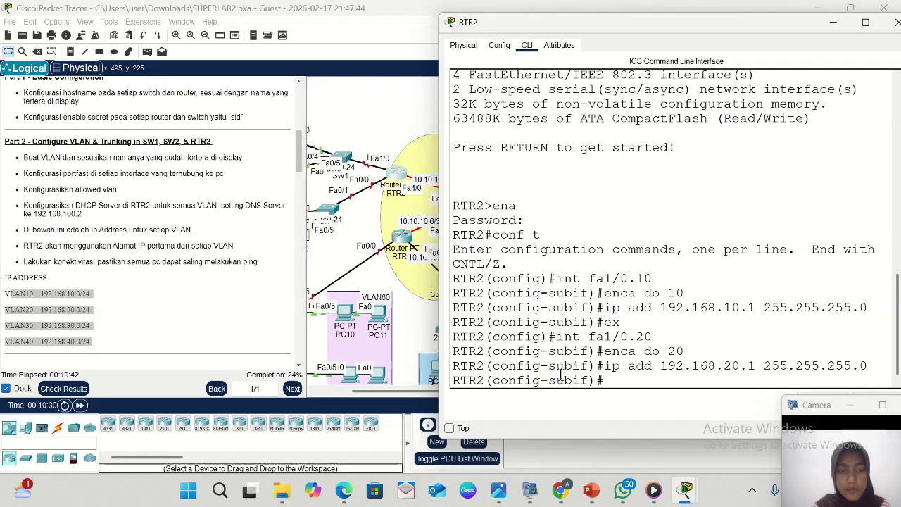
pyautogui.write('ex')
pyautogui.press('Return')
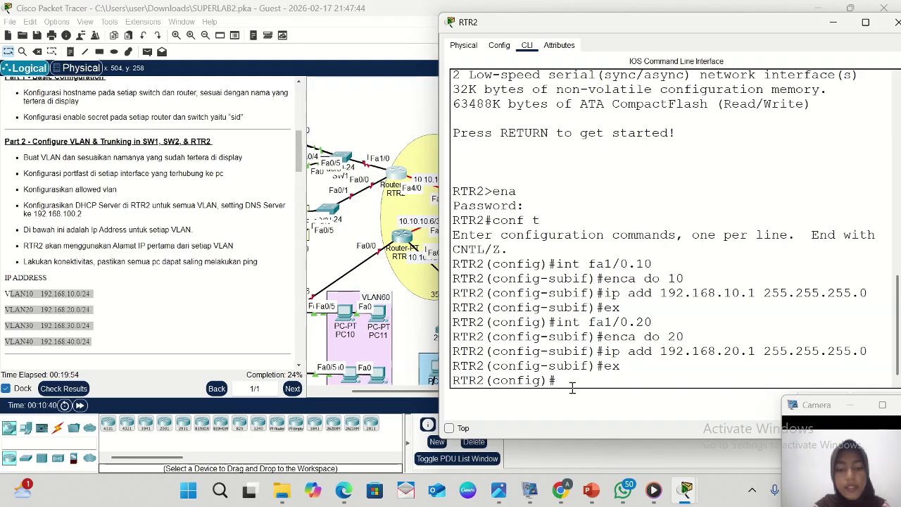
# - Create subinterface Fa0/0.30 with dot1Q VLAN 30 and address 192.168.30.1
pyautogui.write('int fa0/0.')
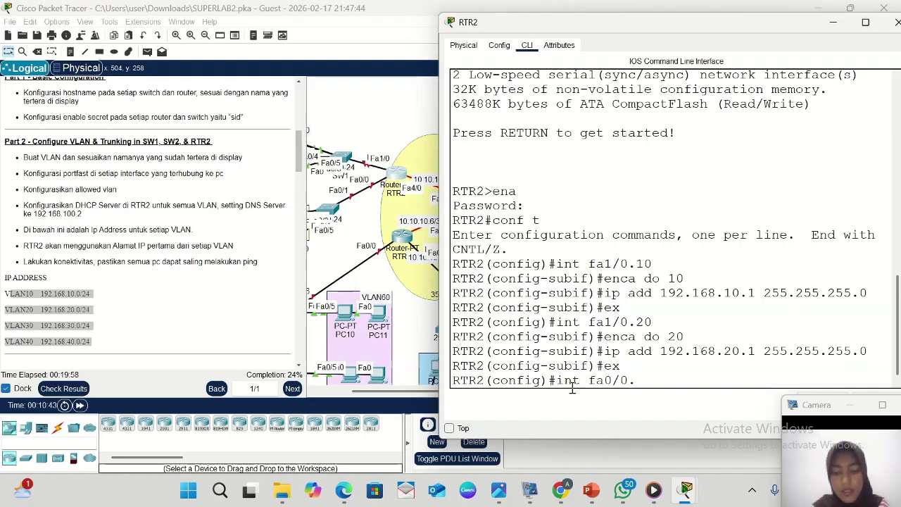
pyautogui.write('30')
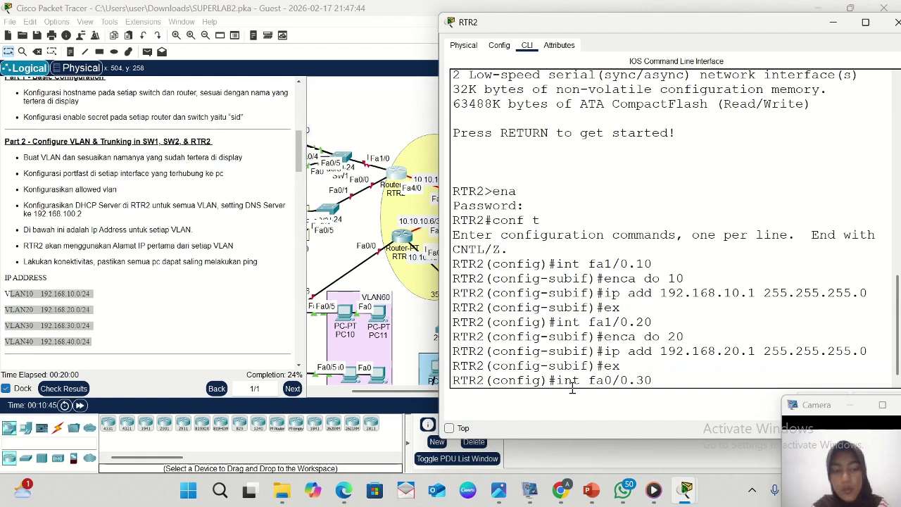
pyautogui.press('Return')
pyautogui.write('enca')
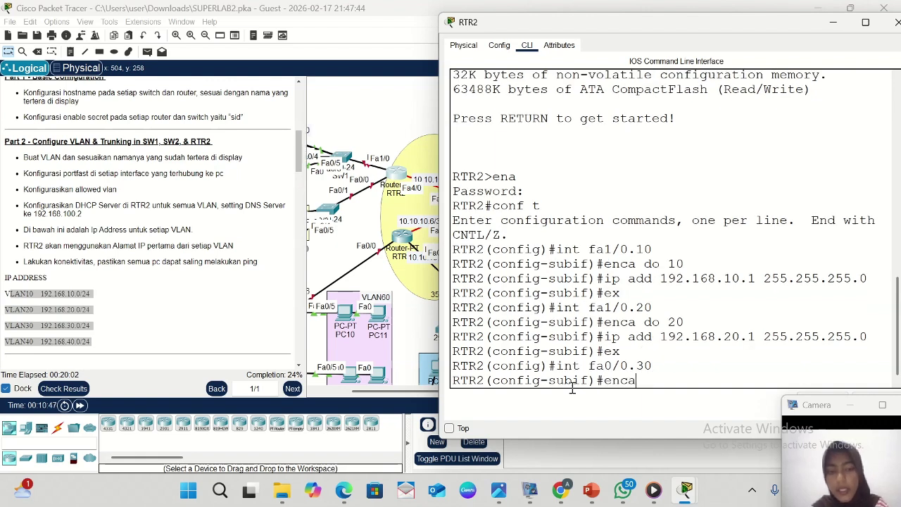
pyautogui.write(' do')
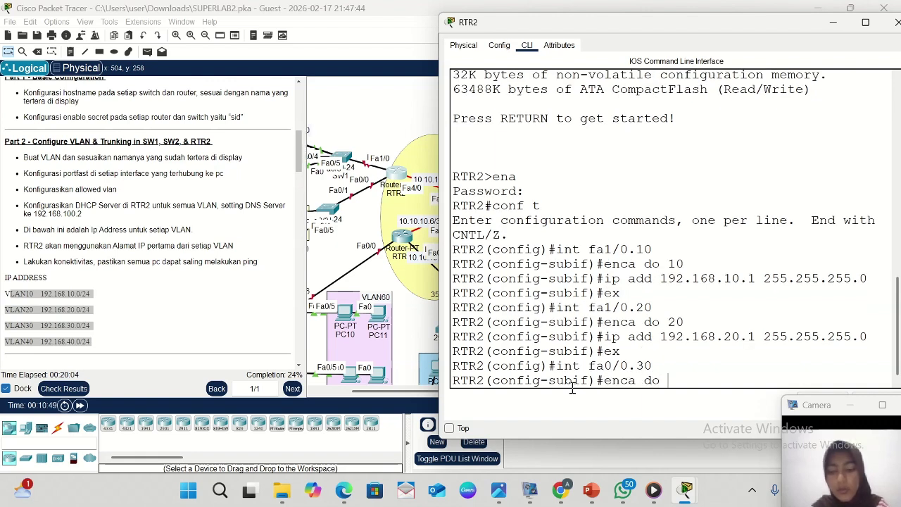
pyautogui.write(' 30')
pyautogui.press('Return')
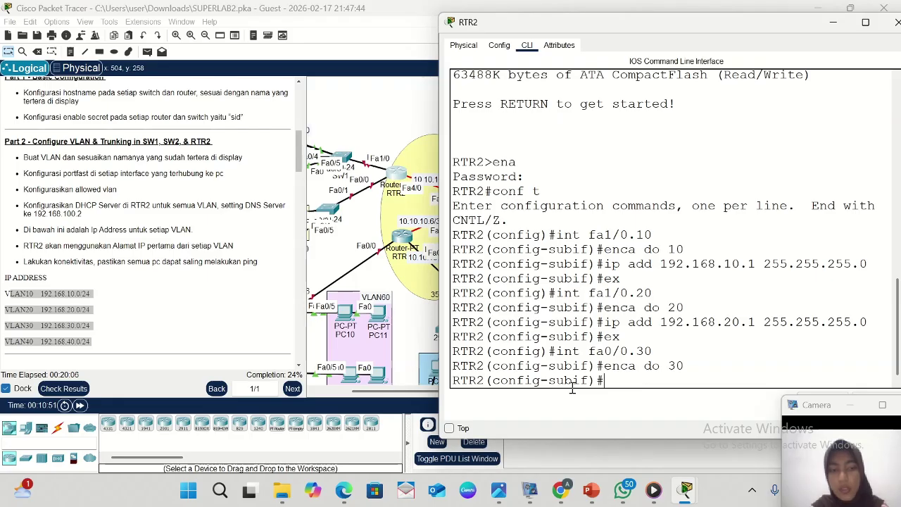
pyautogui.write('ip')
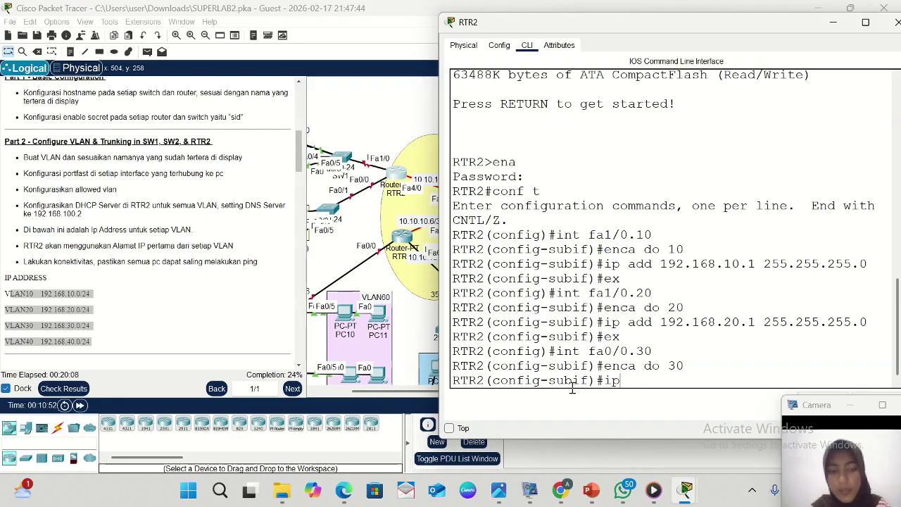
pyautogui.write(' add 192')
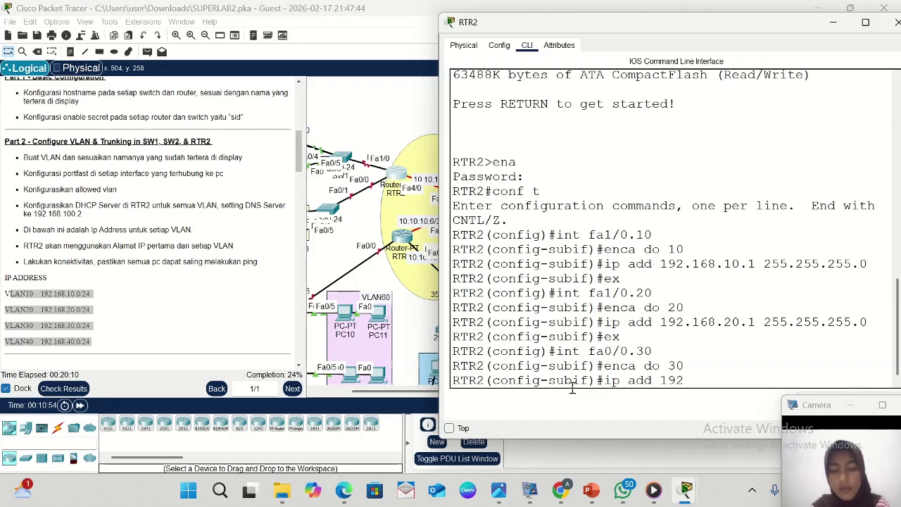
pyautogui.write('.168.')
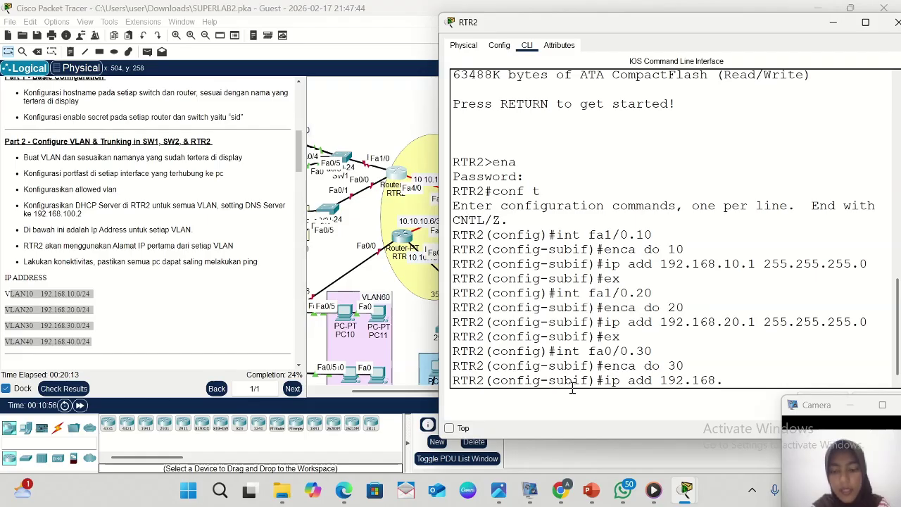
pyautogui.write('30.1 2')
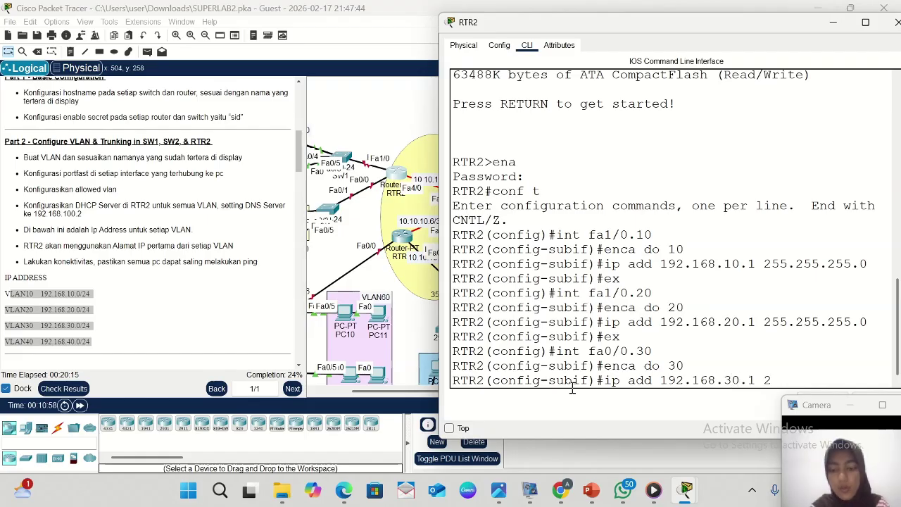
pyautogui.write('55.255.255.0')
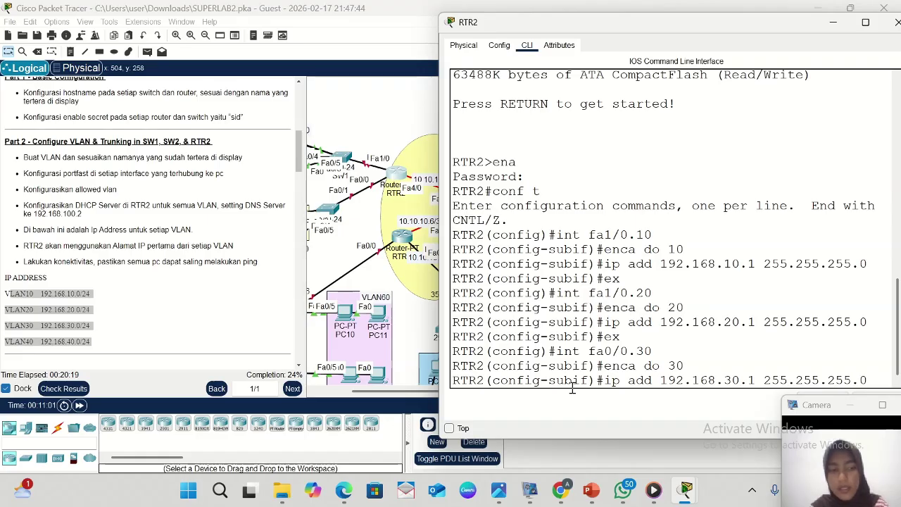
pyautogui.press('Return')
pyautogui.write('ex')
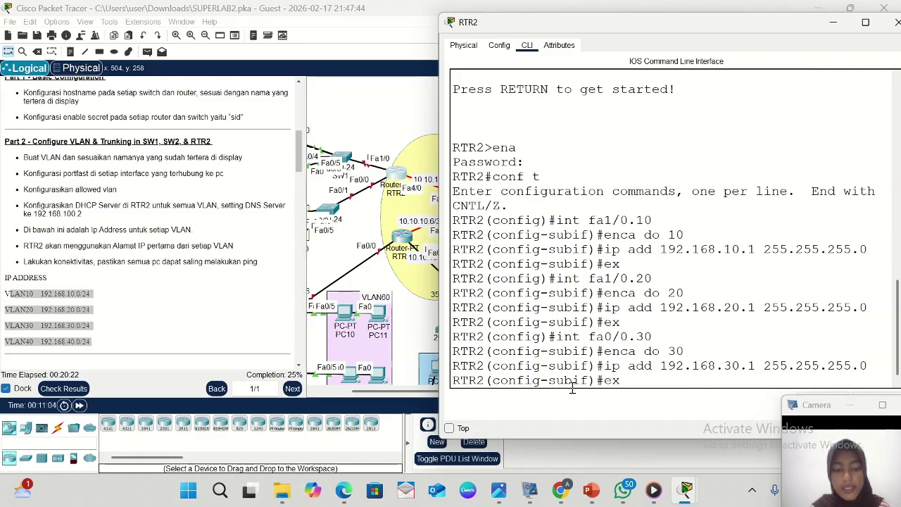
pyautogui.press('Return')
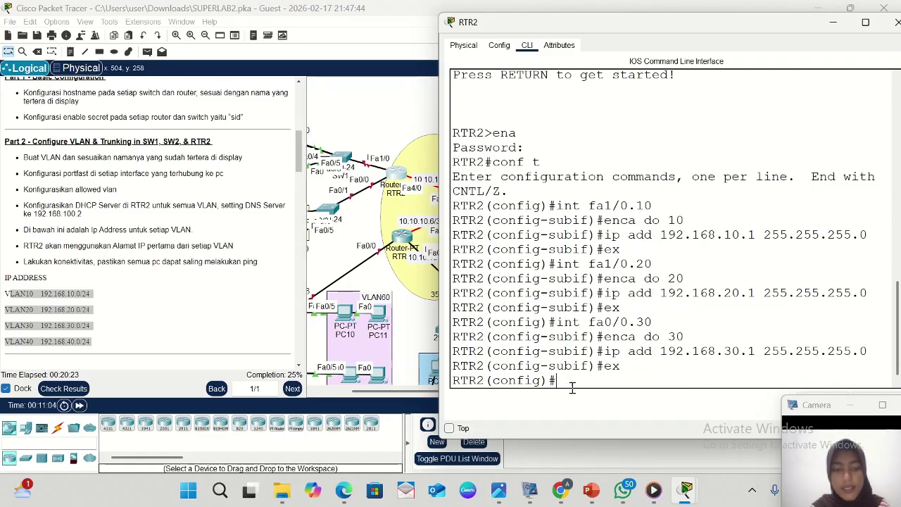
# - Create subinterface Fa0/0.40 with dot1Q VLAN 40 and address 192.168.40.1
pyautogui.press('Up')
pyautogui.press('Up')
pyautogui.press('Up')
pyautogui.press('Up')
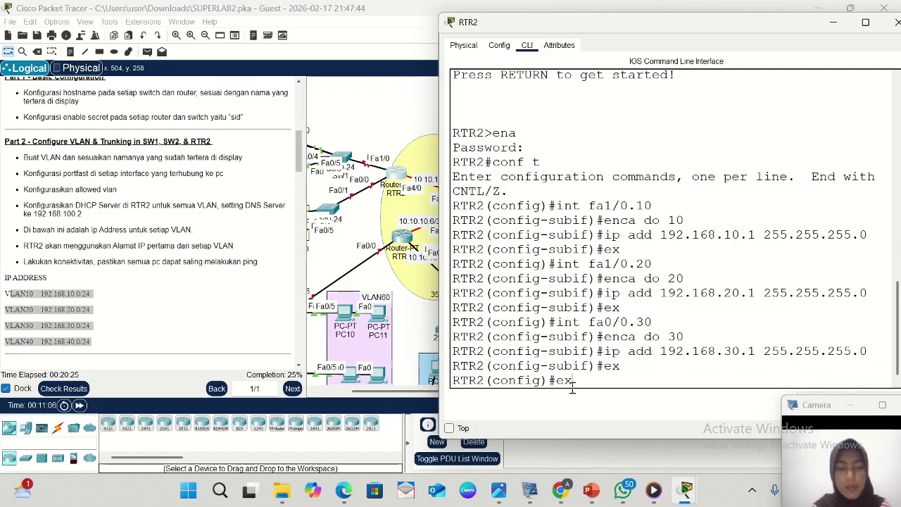
pyautogui.press('BackSpace')
pyautogui.press('BackSpace')
pyautogui.write('40')
pyautogui.press('Return')
pyautogui.write('enca do 40')
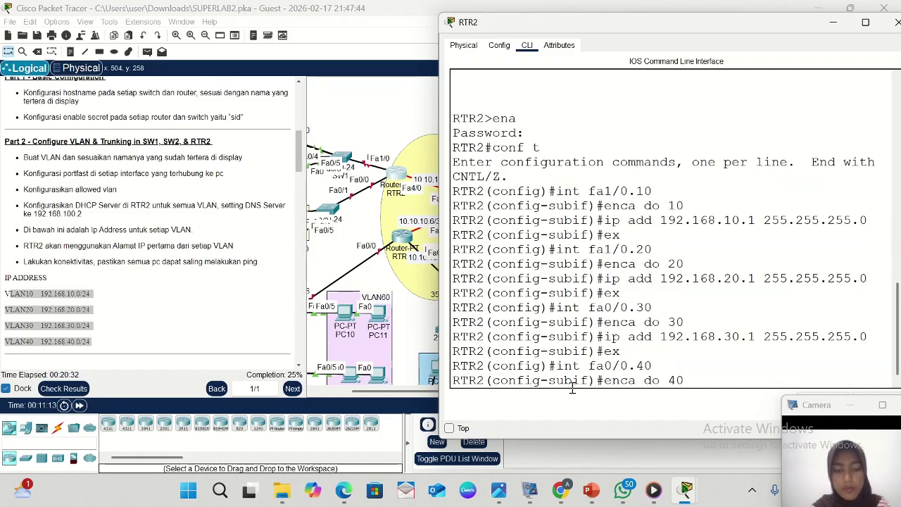
pyautogui.press('Return')
pyautogui.press('Up')
pyautogui.press('Up')
pyautogui.press('Up')
pyautogui.press('Up')
pyautogui.press('BackSpace')
pyautogui.write('4')
pyautogui.press('Return')
pyautogui.write('ex')
pyautogui.press('Return')
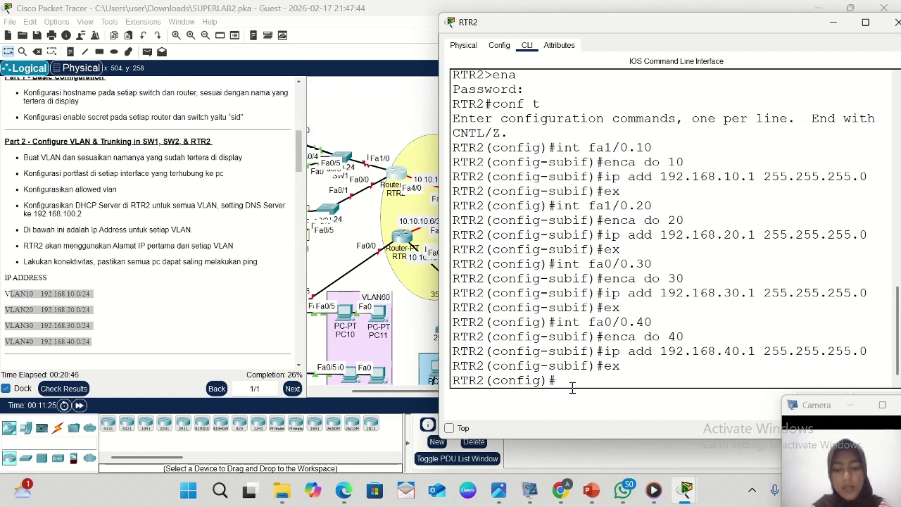
# - Bring up RTR2's physical interface Fa1/0 with no shutdown
pyautogui.write('int f')
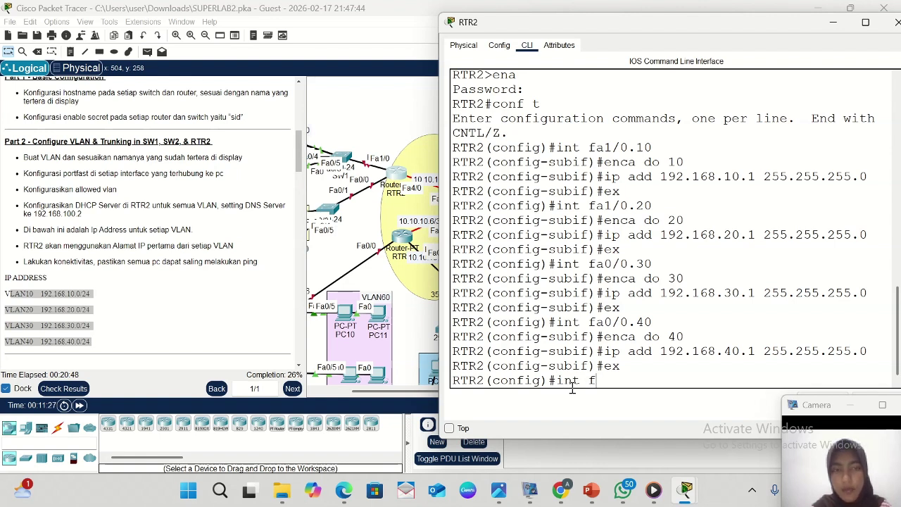
pyautogui.write('a1/')
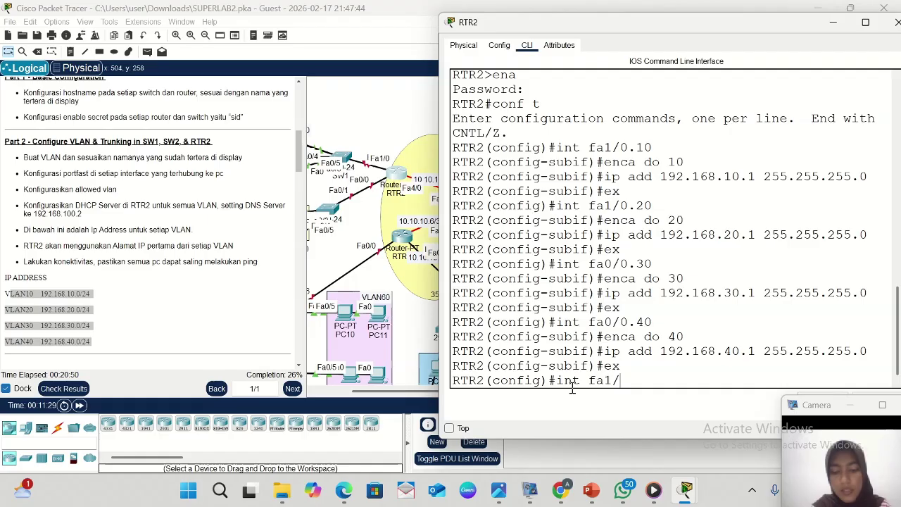
pyautogui.write('0')
pyautogui.press('Return')
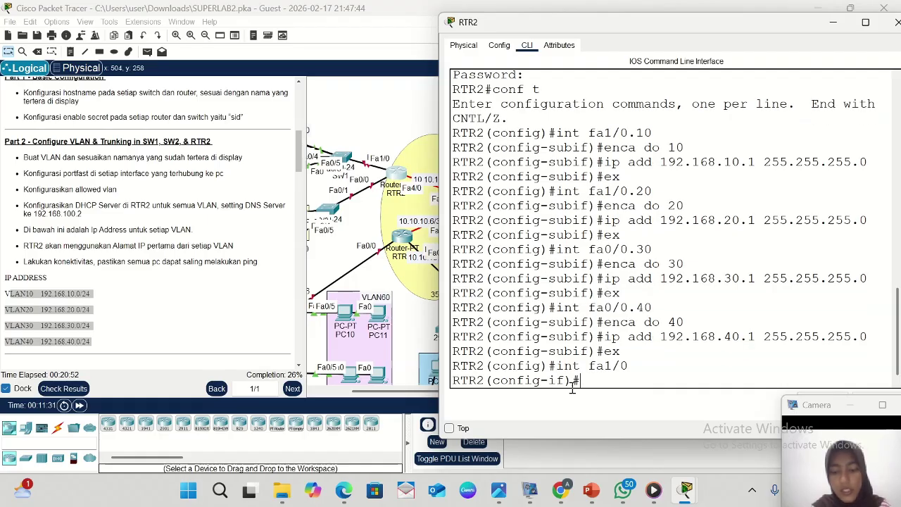
pyautogui.write('no sh')
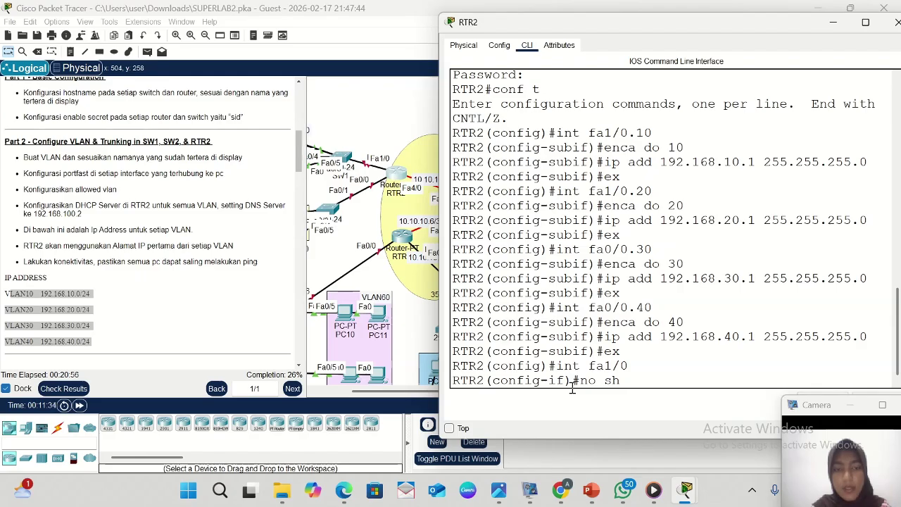
pyautogui.press('Return')
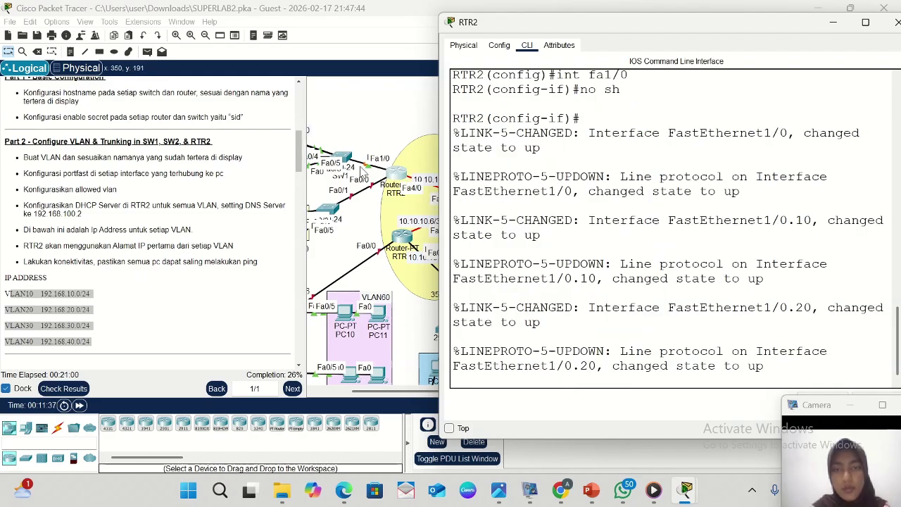
pyautogui.press('Return')
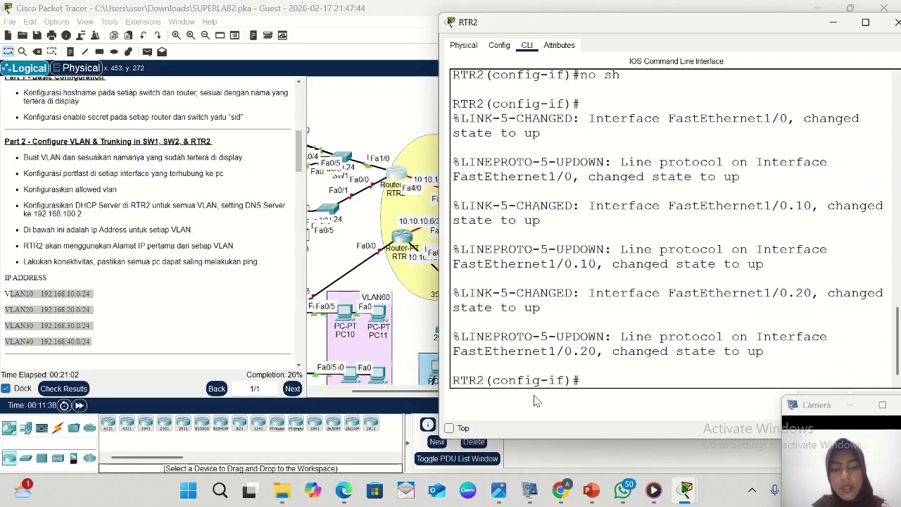
pyautogui.write('ex')
pyautogui.press('Return')
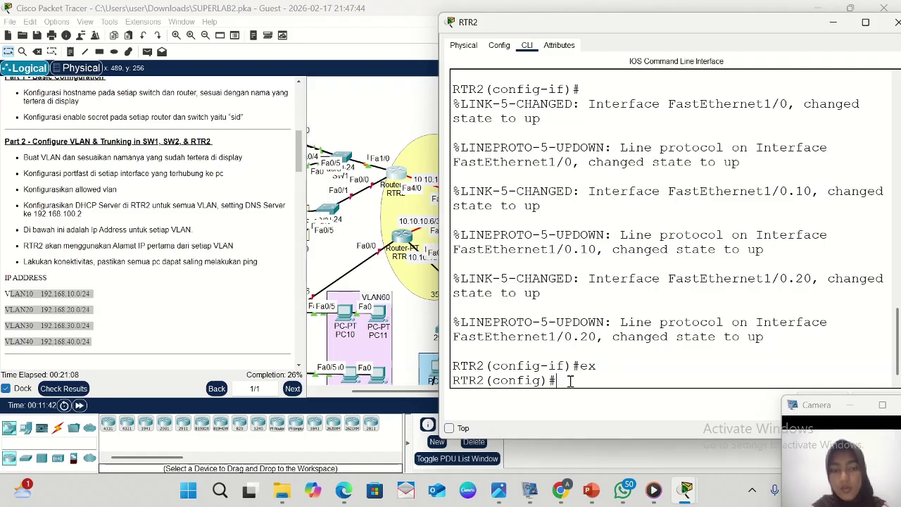
# - Bring up interface Fa0/0 with no shutdown and return to global configuration
pyautogui.write('int ')
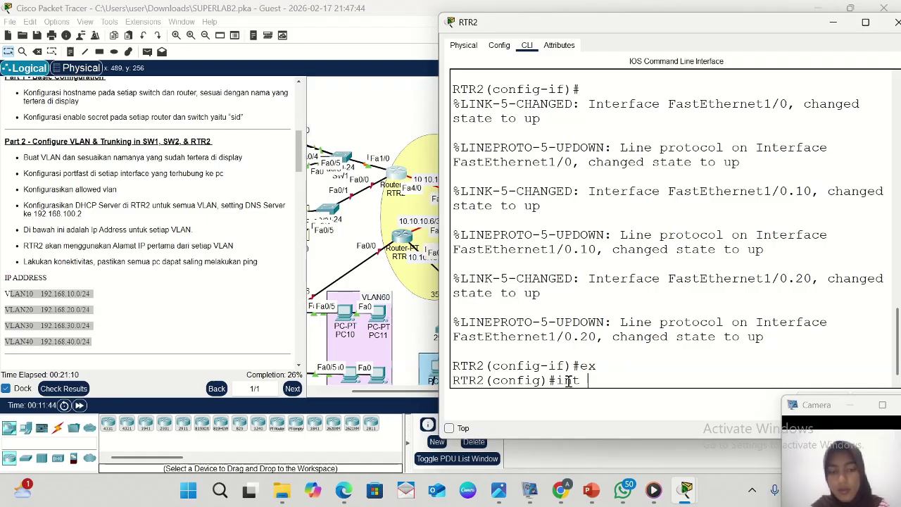
pyautogui.write('fa0/0')
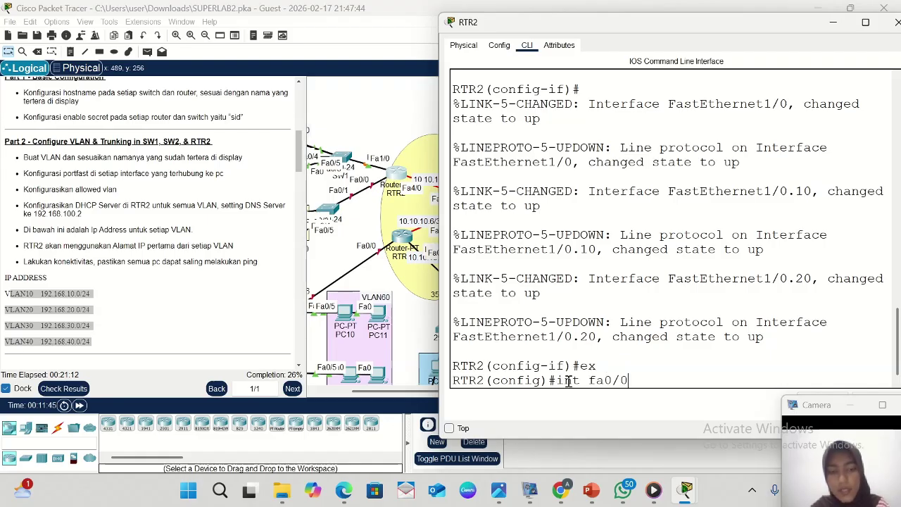
pyautogui.press('Return')
pyautogui.write('no sh')
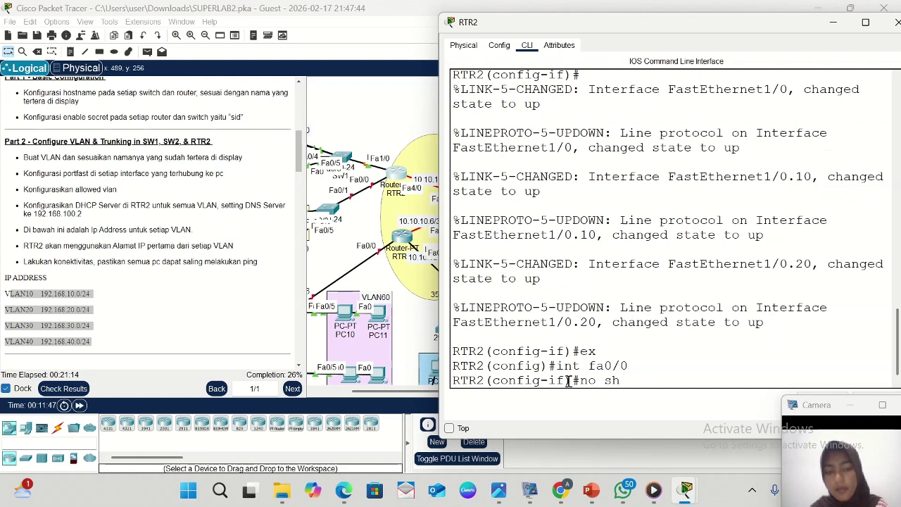
pyautogui.press('Return')
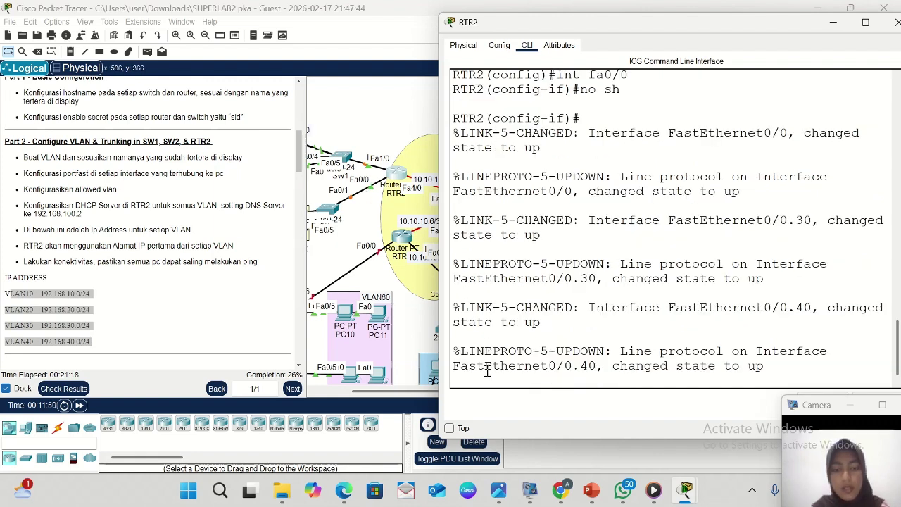
pyautogui.press('Return')
pyautogui.write('ex')
pyautogui.press('Return')
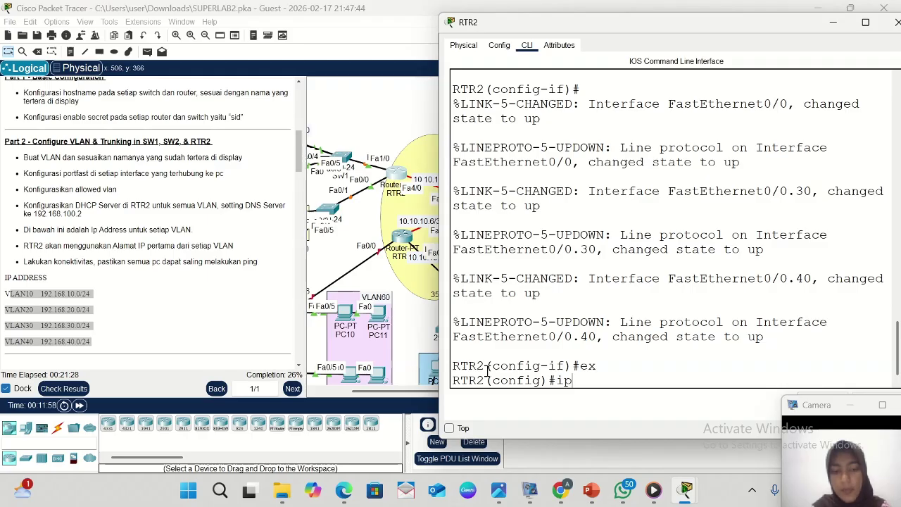
# - Create DHCP pool VLAN10 with network 192.168.10.0 255.255.255.0
pyautogui.write('hcp')
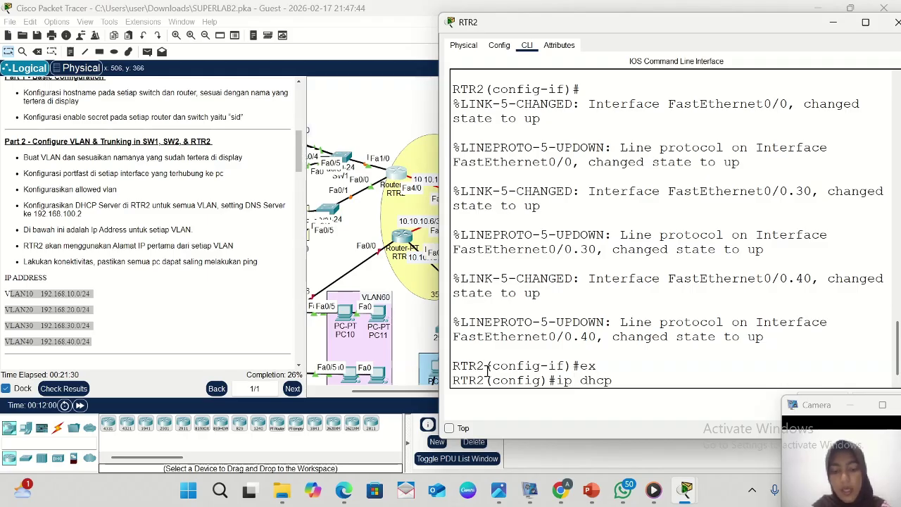
pyautogui.write(' pool')
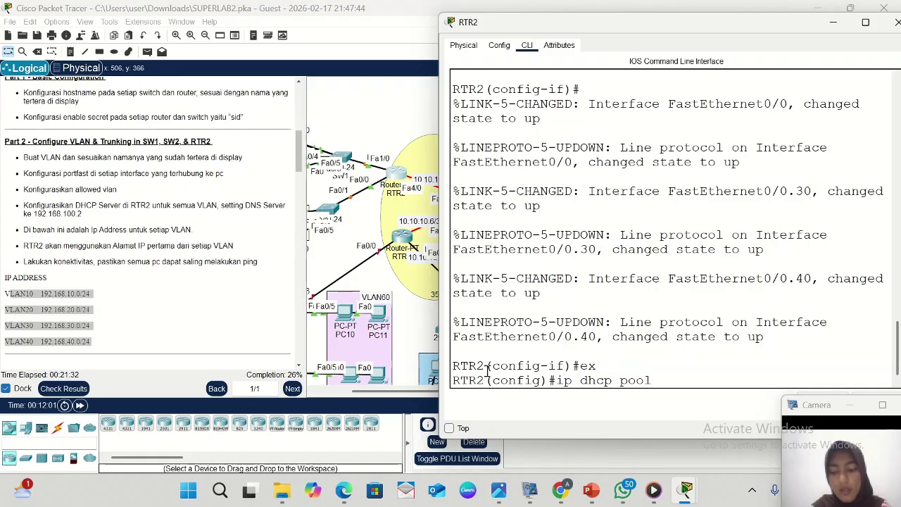
pyautogui.write(' VLAN10')
pyautogui.press('Return')
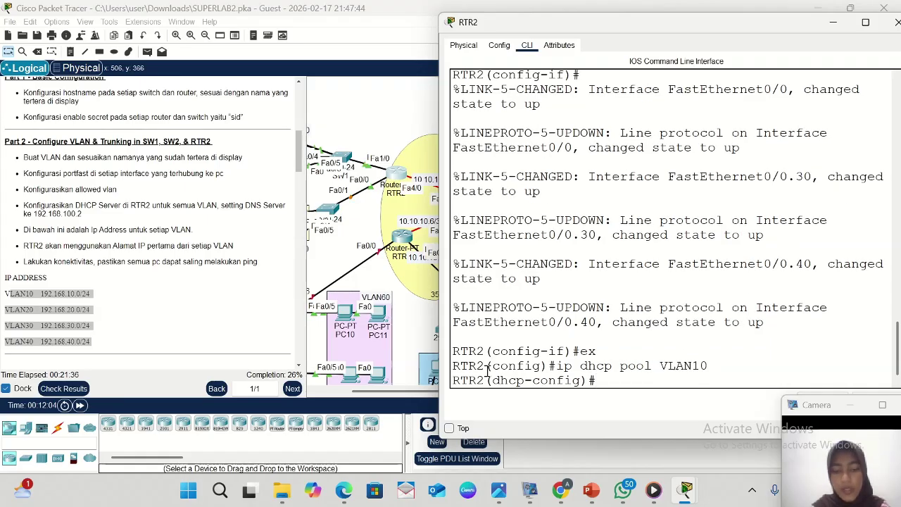
pyautogui.write('n')
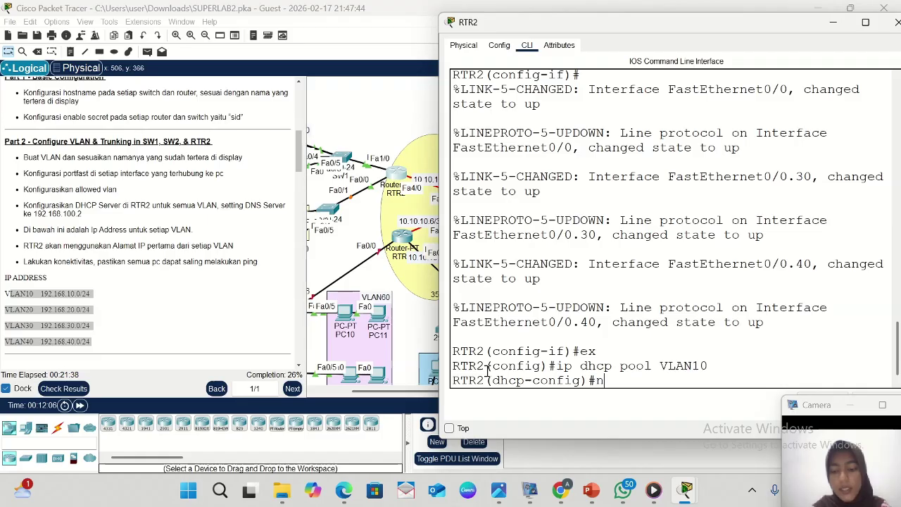
pyautogui.write('et 192.168.10')
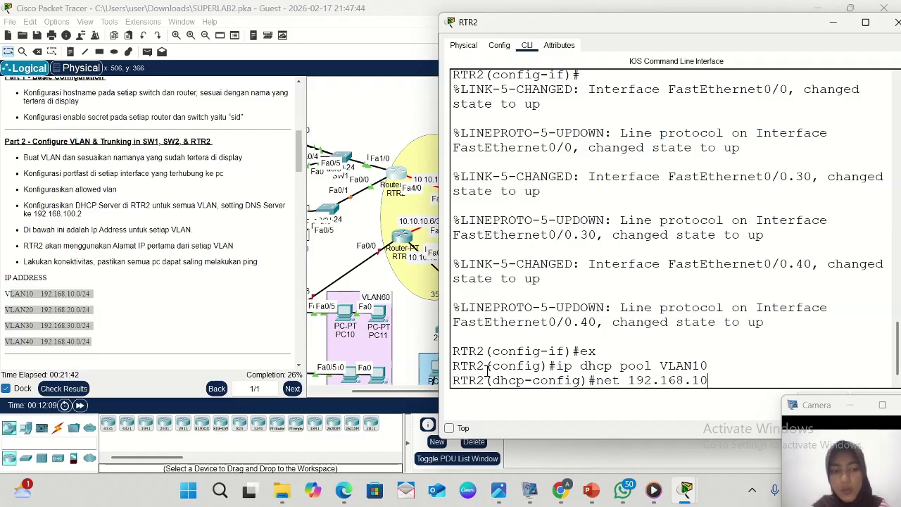
pyautogui.write('.0 255')
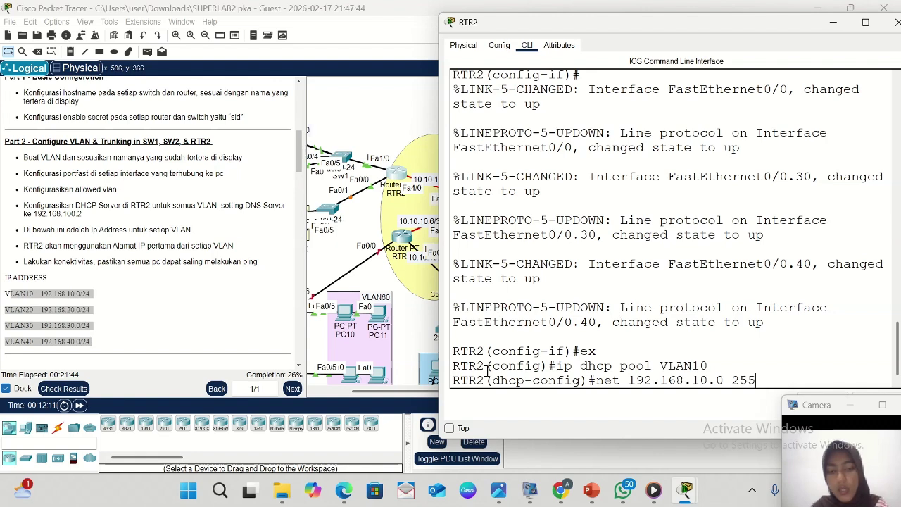
pyautogui.write('.255.')
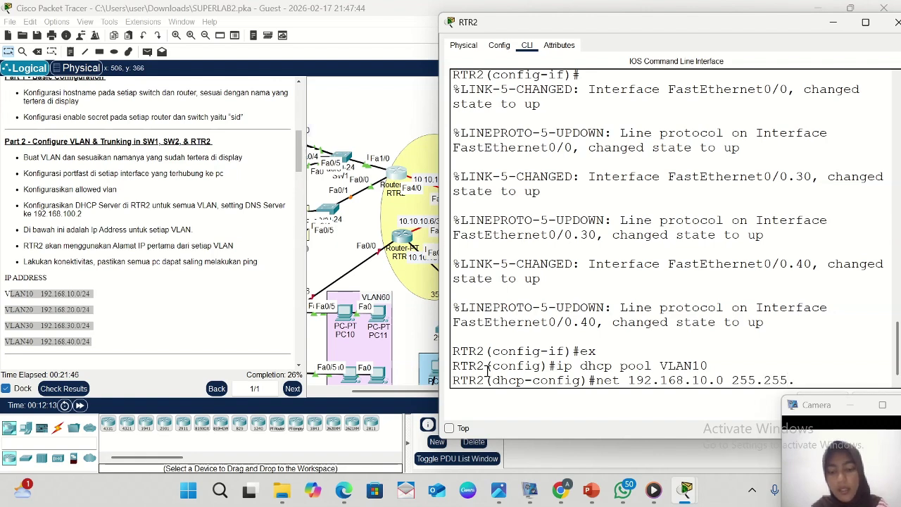
pyautogui.write('255.0')
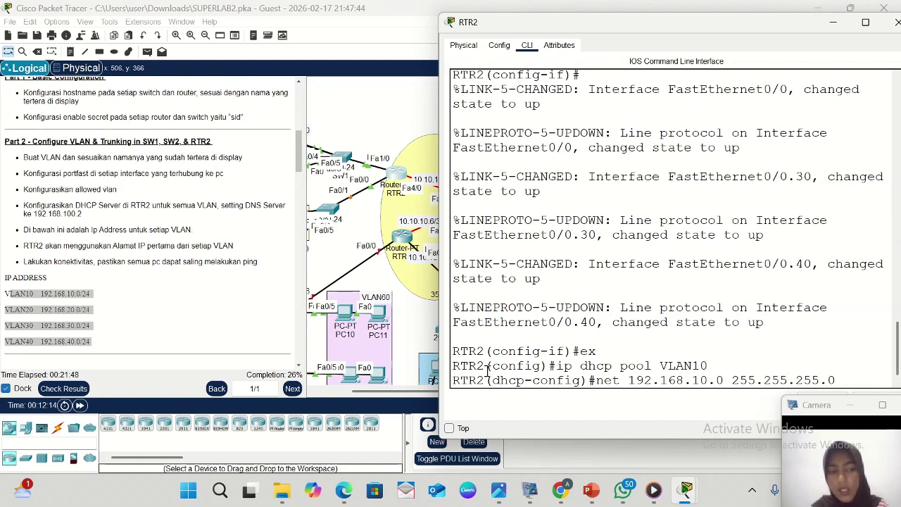
pyautogui.press('Return')
# - Set default router 192.168.10.1, correcting the misspelled command, and type dns-server 192.168.100.2
pyautogui.write('dafau')
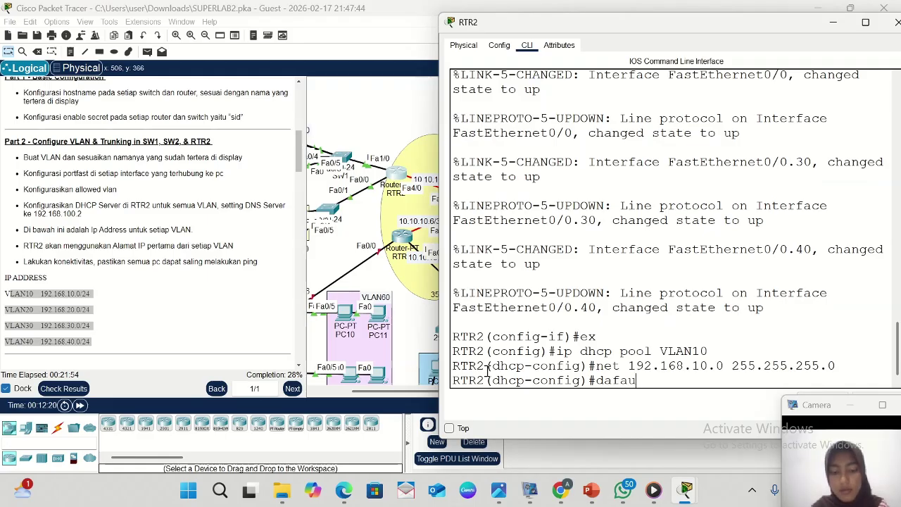
pyautogui.write('lt-ro')
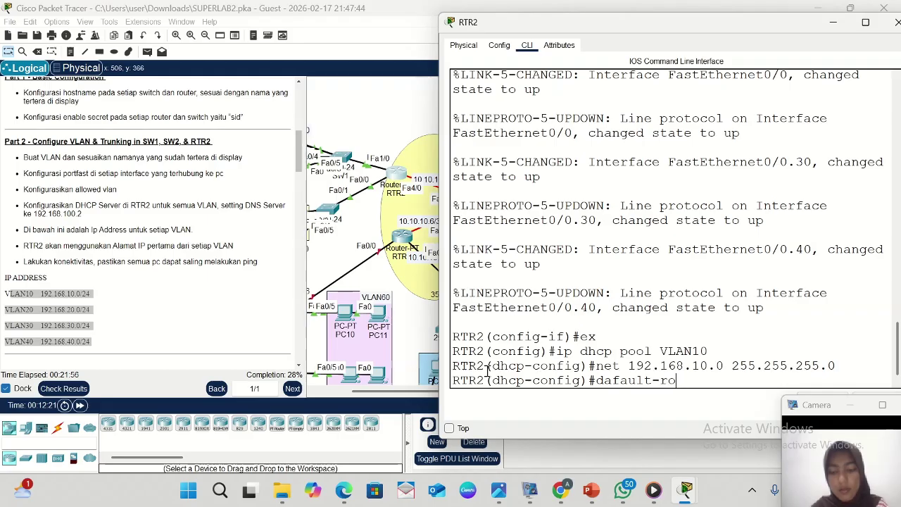
pyautogui.write('uter 192.168')
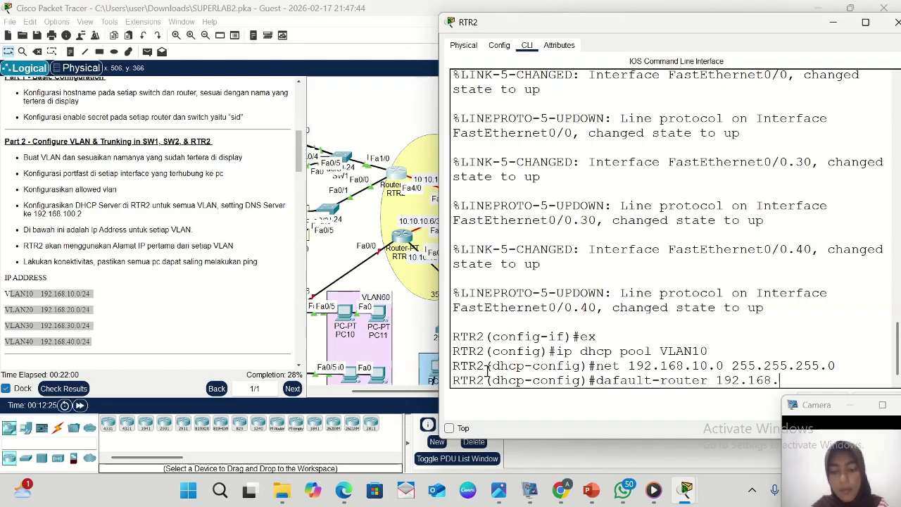
pyautogui.write('.10.1')
pyautogui.press('Return')
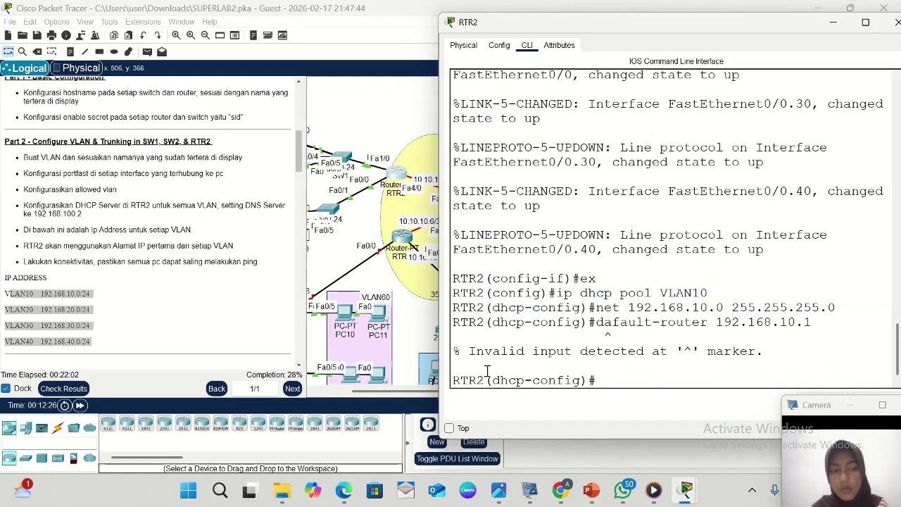
pyautogui.press('Up')
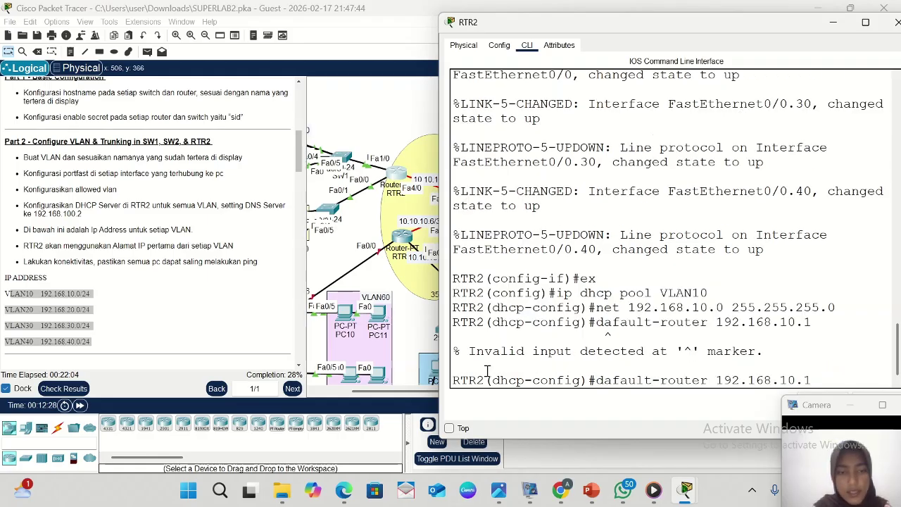
pyautogui.press('Left')
pyautogui.press('Left')
pyautogui.press('Left')
pyautogui.press('Left')
pyautogui.press('Left')
pyautogui.press('Left')
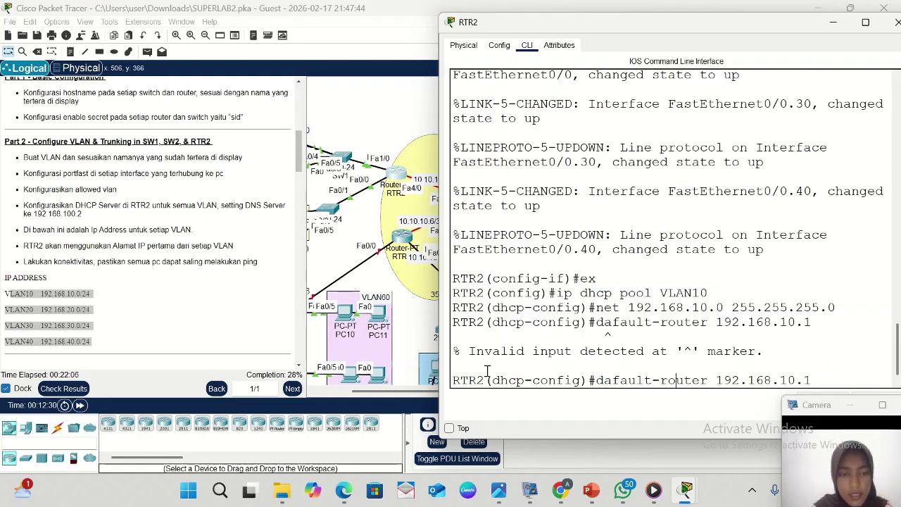
pyautogui.press('Left')
pyautogui.press('Left')
pyautogui.press('Left')
pyautogui.press('BackSpace')
pyautogui.write('e')
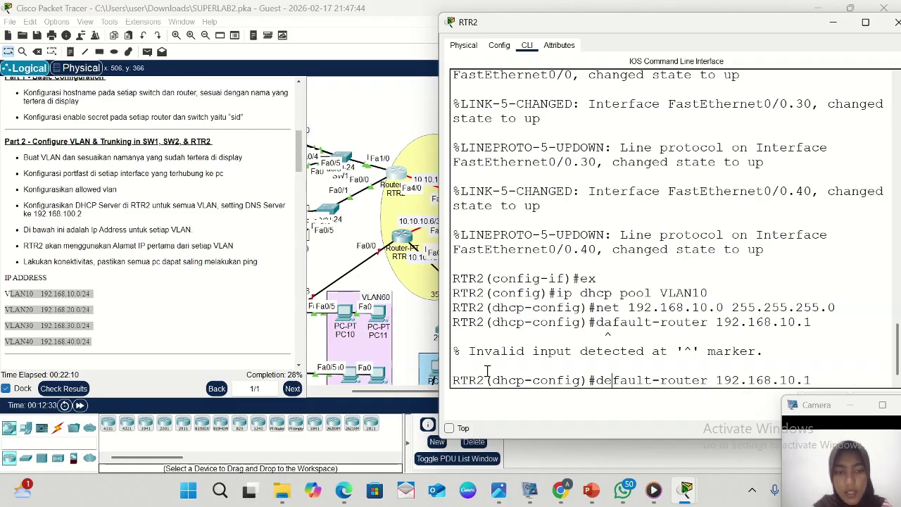
pyautogui.press('Return')
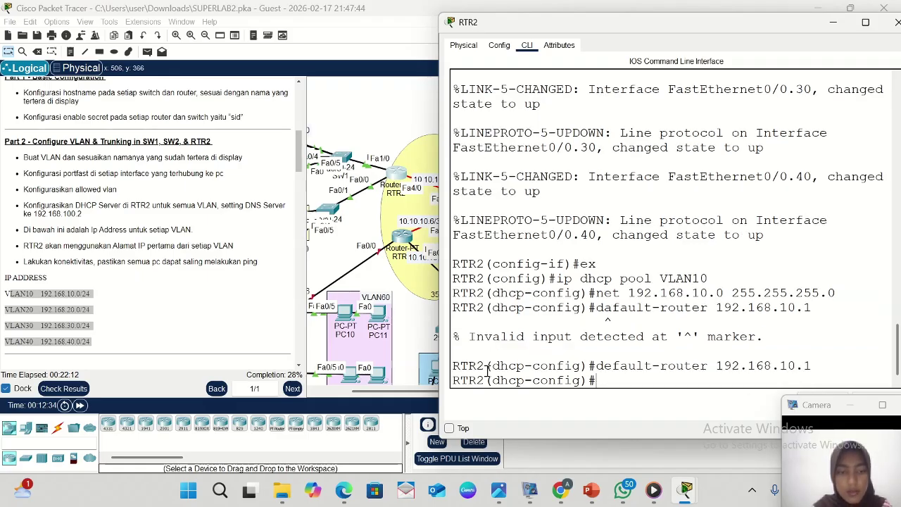
pyautogui.write('dns')
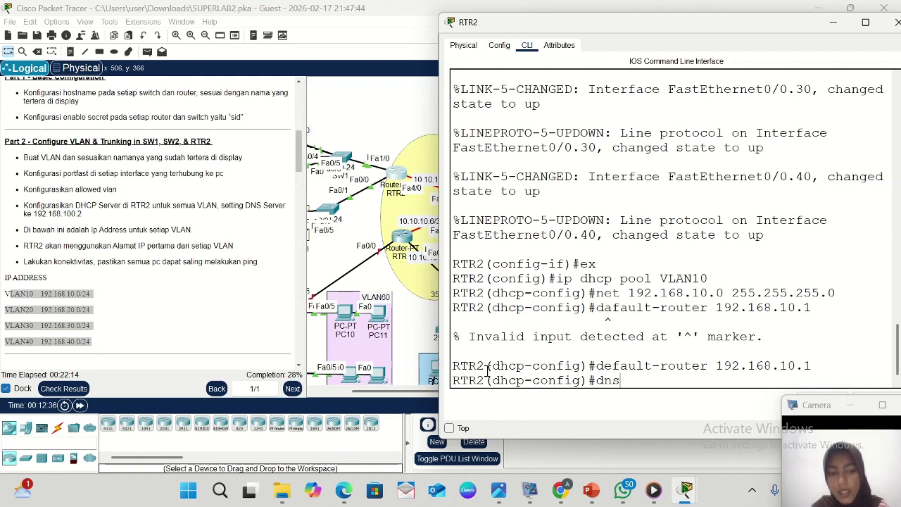
pyautogui.write('-server')
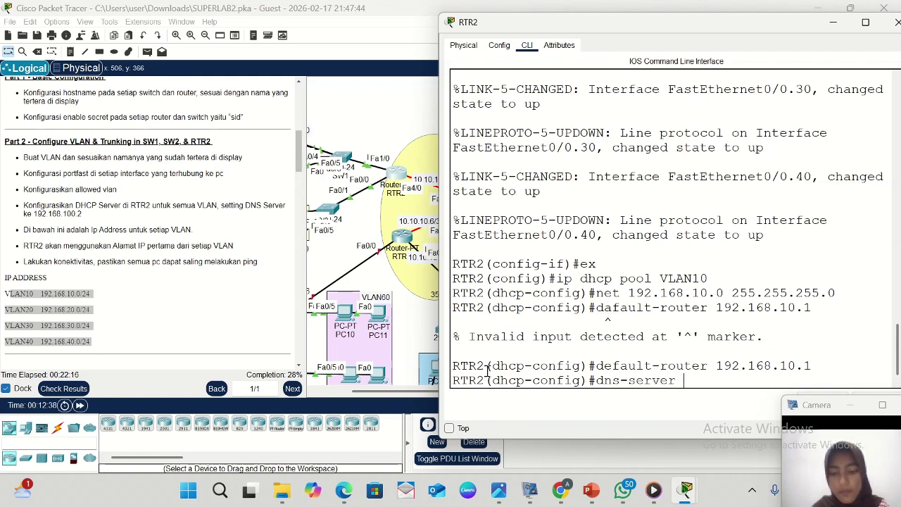
pyautogui.write(' 192.16')
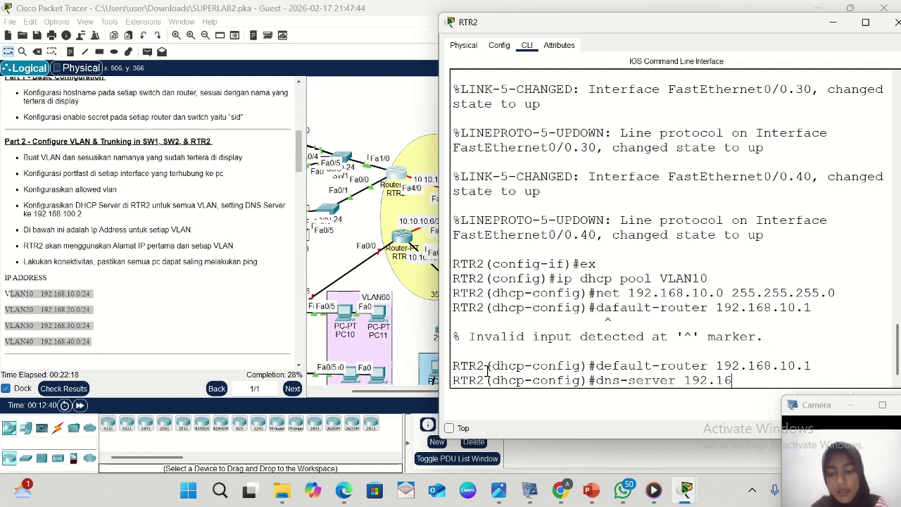
pyautogui.write('8.100.2')
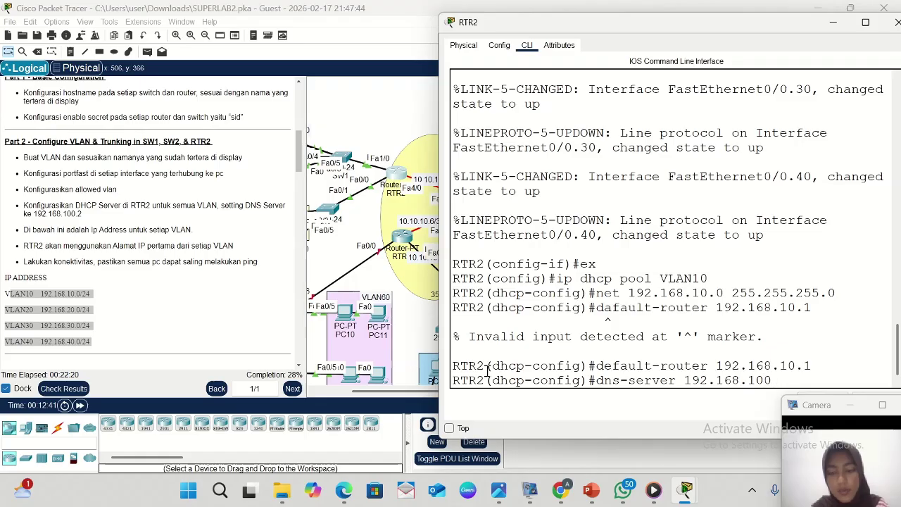
# - Confirm DNS server 192.168.100.2 for pool VLAN10 and exit the pool configuration
pyautogui.click(34, 216)
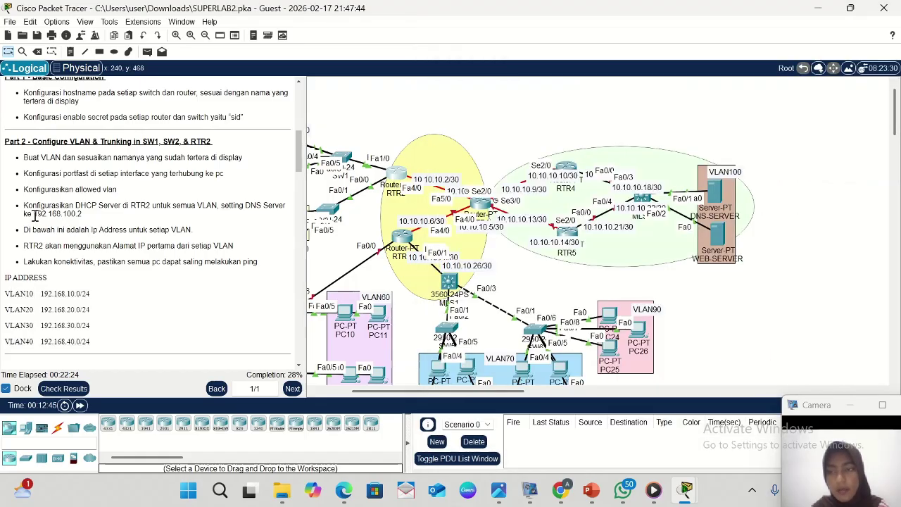
pyautogui.moveTo(35, 217); pyautogui.dragTo(108, 217)
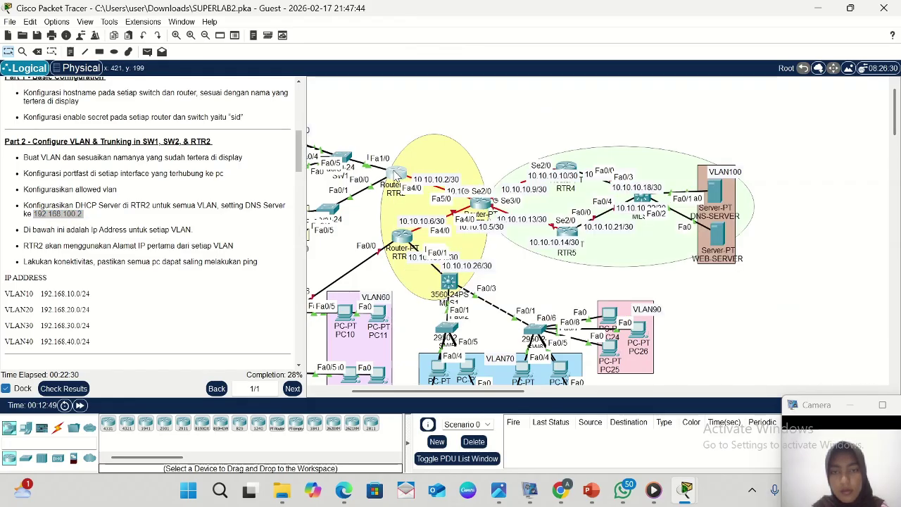
pyautogui.click(398, 173)
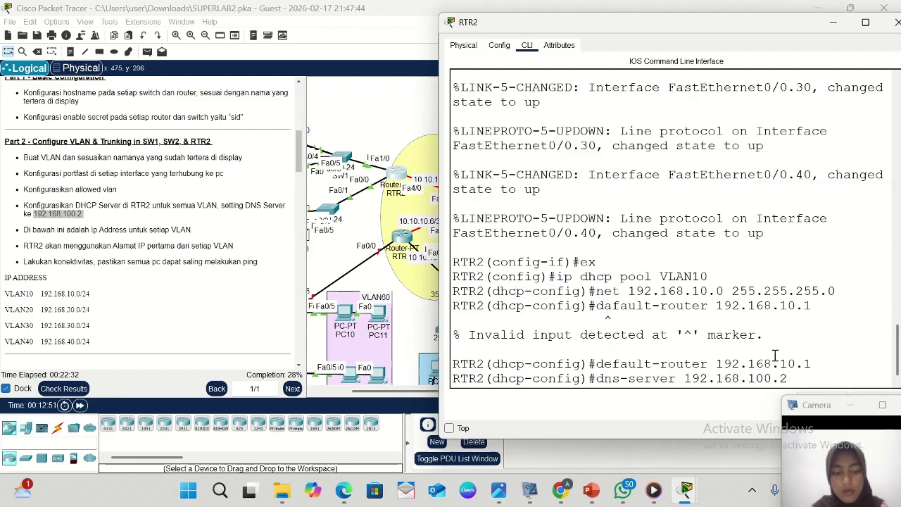
pyautogui.press('Return')
pyautogui.write('ex')
pyautogui.press('Return')
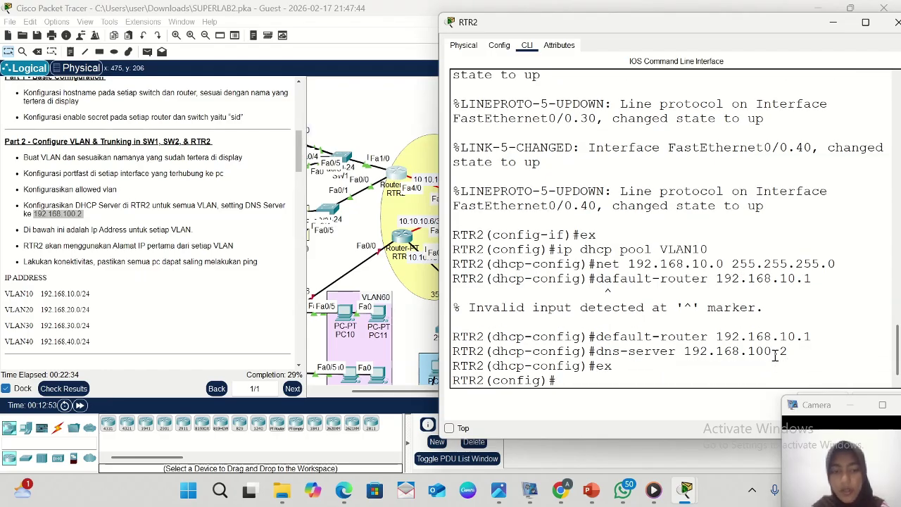
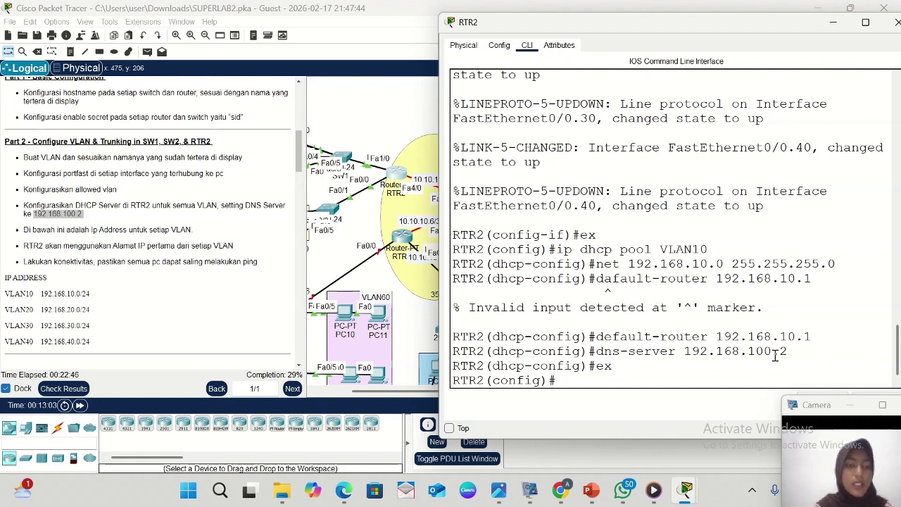
# - Create DHCP pool VLAN20 with network 192.168.20.0 by editing recalled commands
pyautogui.press('Up')
pyautogui.press('Up')
pyautogui.press('Up')
pyautogui.press('Up')
pyautogui.press('Up')
pyautogui.press('Up')
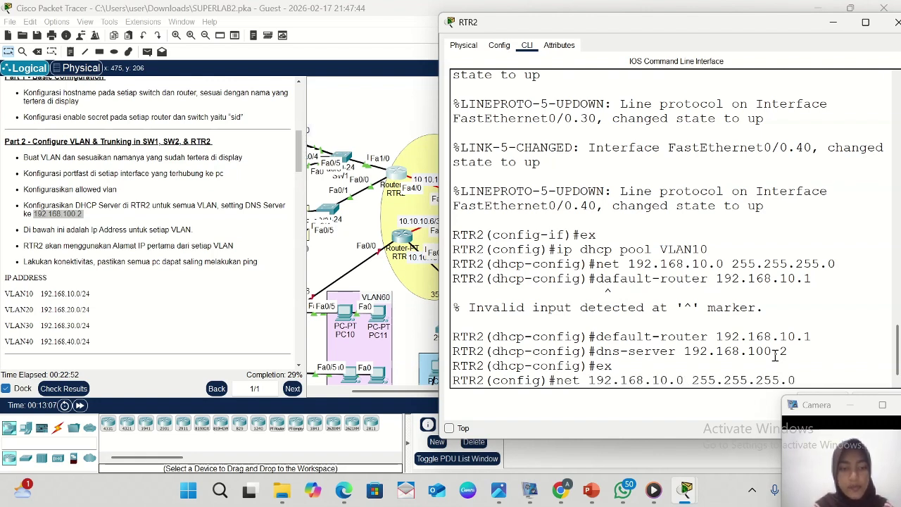
pyautogui.press('BackSpace')
pyautogui.press('BackSpace')
pyautogui.write('20')
pyautogui.press('Return')
pyautogui.press('Up')
pyautogui.press('Up')
pyautogui.press('Up')
# - Set VLAN20's default router to 192.168.20.1 and DNS server to 192.168.100.2, then exit
pyautogui.press('Up')
pyautogui.press('Up')
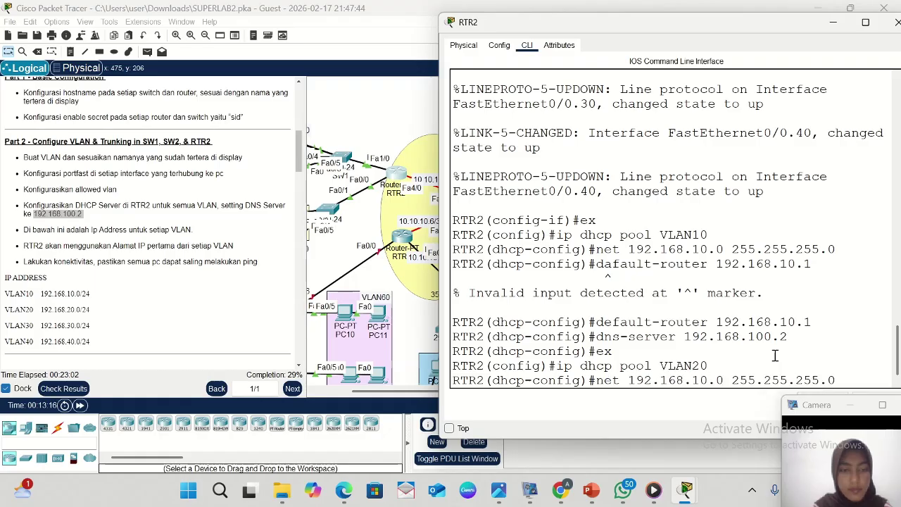
pyautogui.press('Left')
pyautogui.press('Left')
pyautogui.press('Left')
pyautogui.press('Left')
pyautogui.press('Left')
pyautogui.press('Left')
pyautogui.press('Left')
pyautogui.press('Left')
pyautogui.press('Left')
pyautogui.press('Left')
pyautogui.press('Left')
pyautogui.press('Left')
pyautogui.press('Left')
pyautogui.press('Left')
pyautogui.press('Left')
pyautogui.press('Left')
pyautogui.press('Left')
pyautogui.press('BackSpace')
pyautogui.write('2')
pyautogui.press('Return')
pyautogui.press('Up')
# - Create DHCP pool VLAN30 with network 192.168.30.0
pyautogui.press('Up')
pyautogui.press('Left')
pyautogui.press('Left')
pyautogui.press('Left')
pyautogui.press('BackSpace')
pyautogui.write('2')
pyautogui.press('Return')
pyautogui.press('Up')
pyautogui.press('Up')
pyautogui.press('Up')
pyautogui.press('Up')
pyautogui.press('Up')
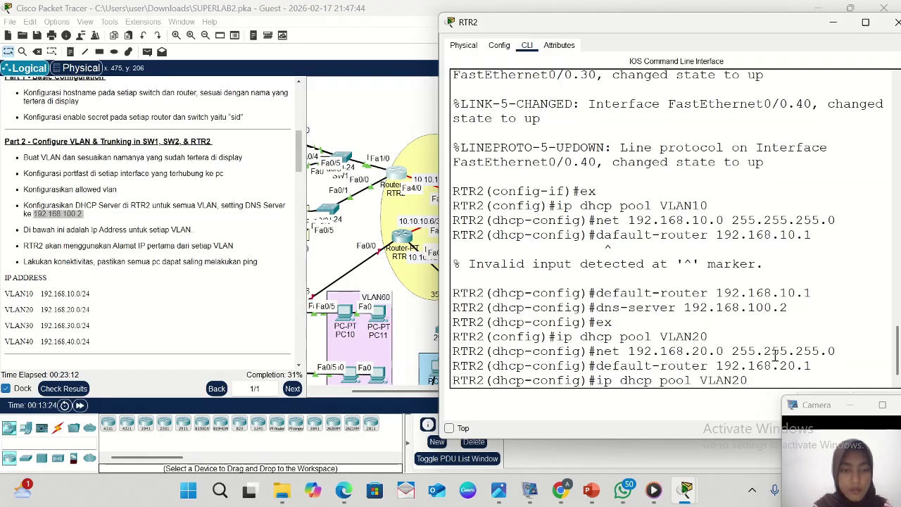
pyautogui.press('Return')
pyautogui.write('ex')
pyautogui.press('Return')
pyautogui.press('Up')
pyautogui.press('Up')
pyautogui.press('Up')
pyautogui.press('Up')
pyautogui.press('Up')
pyautogui.press('BackSpace')
pyautogui.press('BackSpace')
pyautogui.write('30')
pyautogui.press('Return')
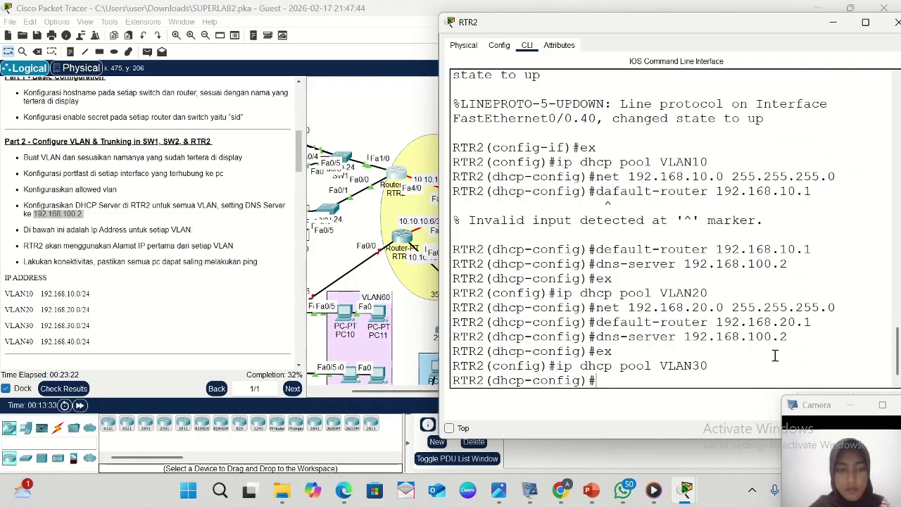
pyautogui.press('Up')
pyautogui.press('Up')
pyautogui.press('Up')
pyautogui.press('Up')
pyautogui.press('Up')
pyautogui.press('Left')
pyautogui.press('Left')
pyautogui.press('Left')
pyautogui.press('Left')
pyautogui.press('Left')
pyautogui.press('Left')
pyautogui.press('Left')
pyautogui.press('Left')
pyautogui.press('Left')
pyautogui.press('BackSpace')
pyautogui.write('3')
pyautogui.press('Return')
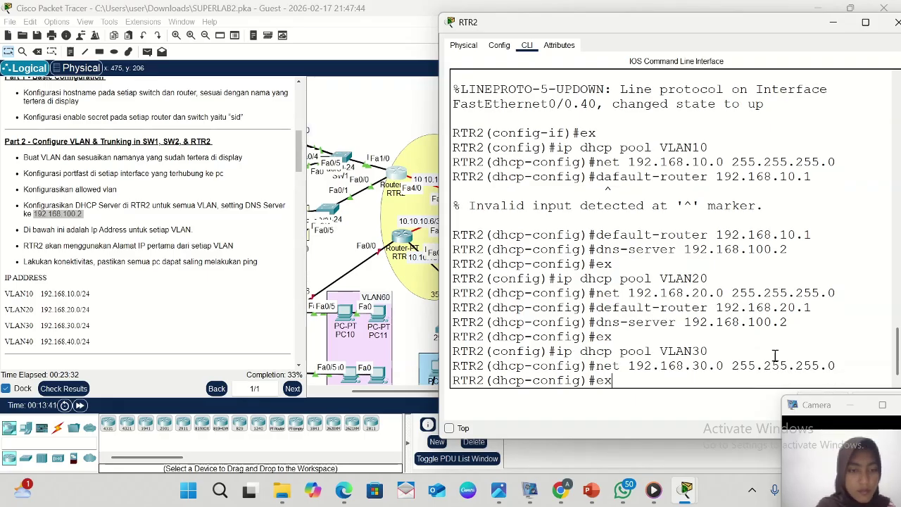
# - Give pool VLAN30 gateway 192.168.30.1 and DNS server 192.168.100.2, then exit
pyautogui.press('Up')
pyautogui.press('Up')
pyautogui.press('Up')
pyautogui.press('Up')
pyautogui.press('Up')
pyautogui.press('Return')
pyautogui.press('Up')
pyautogui.press('Up')
pyautogui.press('Up')
pyautogui.press('Up')
pyautogui.press('Up')
pyautogui.press('Return')
pyautogui.write('ex')
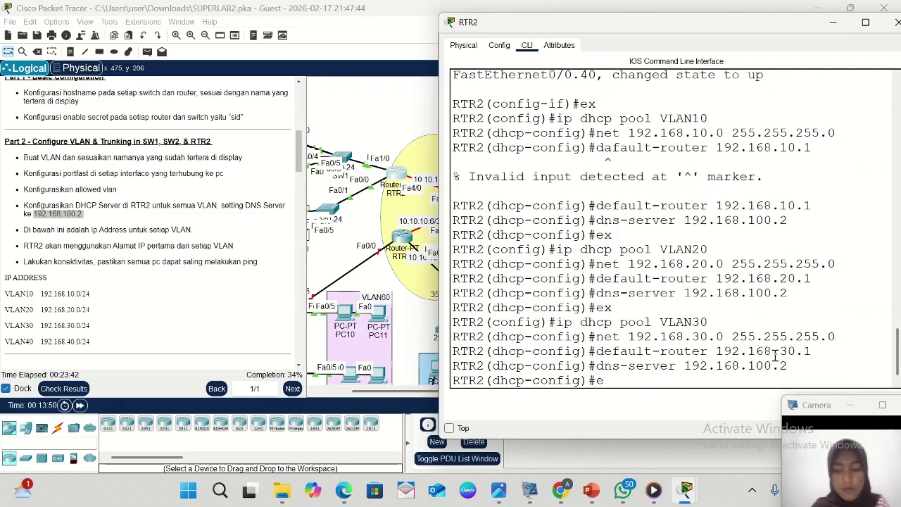
pyautogui.press('Return')
# - Create DHCP pool VLAN40 with network 192.168.40.0
pyautogui.press('Up')
pyautogui.press('Up')
pyautogui.press('Up')
pyautogui.press('Up')
pyautogui.press('Up')
pyautogui.press('BackSpace')
pyautogui.press('BackSpace')
pyautogui.write('40')
pyautogui.press('Return')
pyautogui.press('Up')
pyautogui.press('Up')
pyautogui.press('Up')
pyautogui.press('Up')
pyautogui.press('Up')
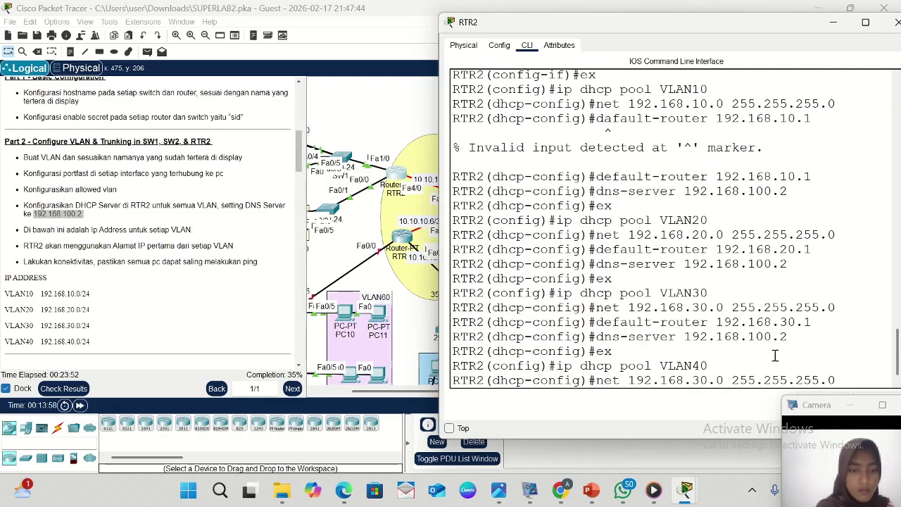
pyautogui.press('Left')
pyautogui.press('Left')
pyautogui.press('Left')
pyautogui.press('Left')
pyautogui.press('Left')
pyautogui.press('Left')
pyautogui.press('Left')
pyautogui.press('Left')
pyautogui.press('BackSpace')
pyautogui.write('4')
pyautogui.press('Return')
# - Set VLAN40's gateway to 192.168.40.1 and DNS server to 192.168.100.2, then exit
pyautogui.press('Up')
pyautogui.press('Up')
pyautogui.press('Up')
pyautogui.press('Up')
pyautogui.press('Up')
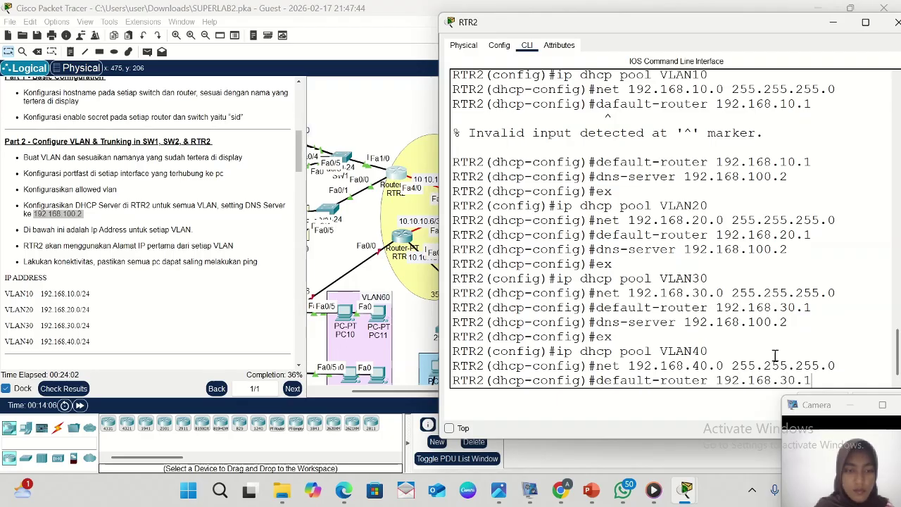
pyautogui.press('Left')
pyautogui.press('Left')
pyautogui.press('BackSpace')
pyautogui.press('BackSpace')
pyautogui.write('4')
pyautogui.press('Return')
pyautogui.press('Up')
pyautogui.press('Up')
pyautogui.press('Up')
pyautogui.press('Up')
pyautogui.press('Up')
pyautogui.press('Return')
pyautogui.write('ex')
pyautogui.press('Return')
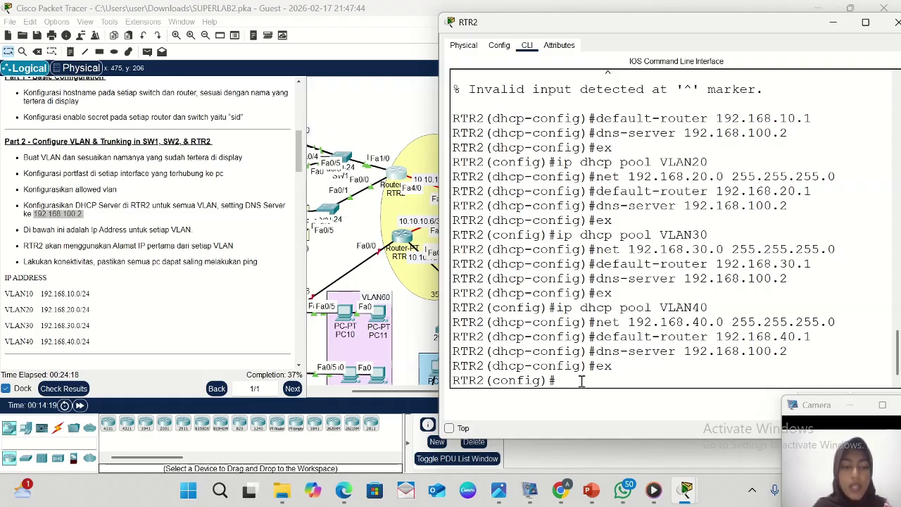
pyautogui.click(71, 387)
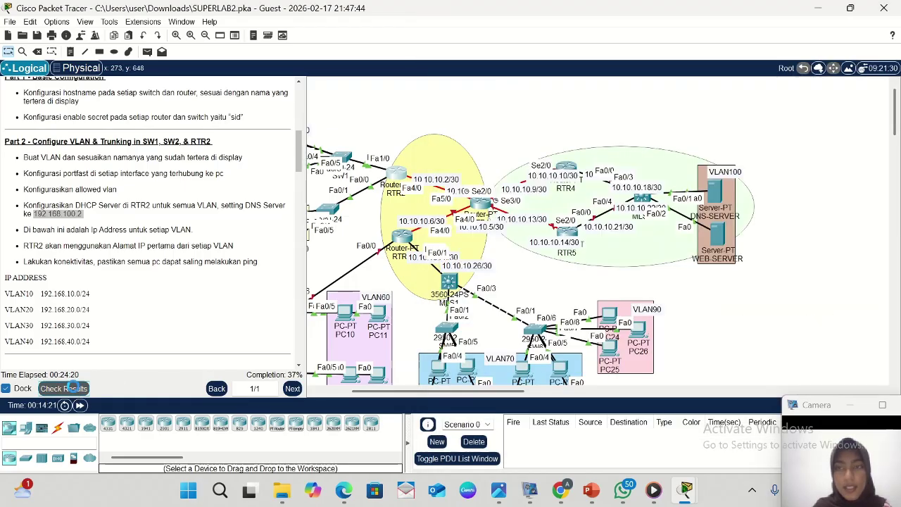
pyautogui.click(123, 84)
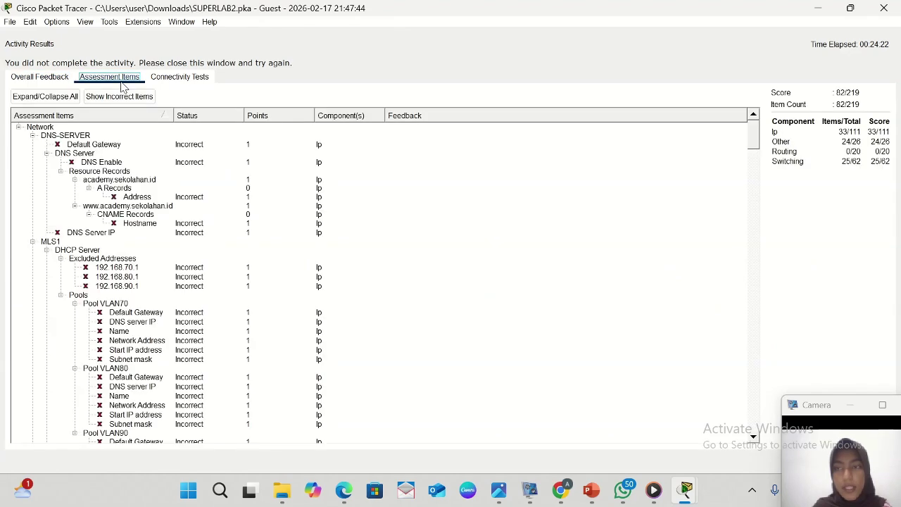
pyautogui.scroll(-10, 109, 328)
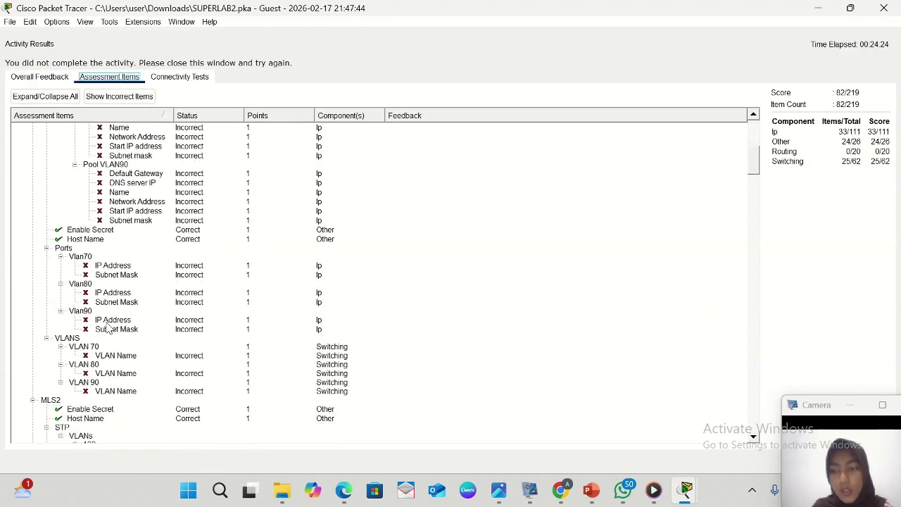
pyautogui.scroll(-9, 107, 324)
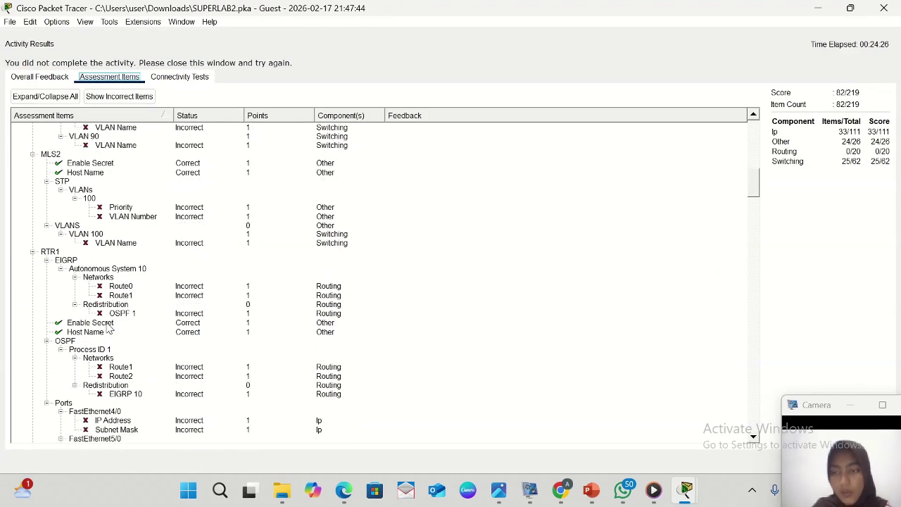
pyautogui.scroll(-3, 125, 374)
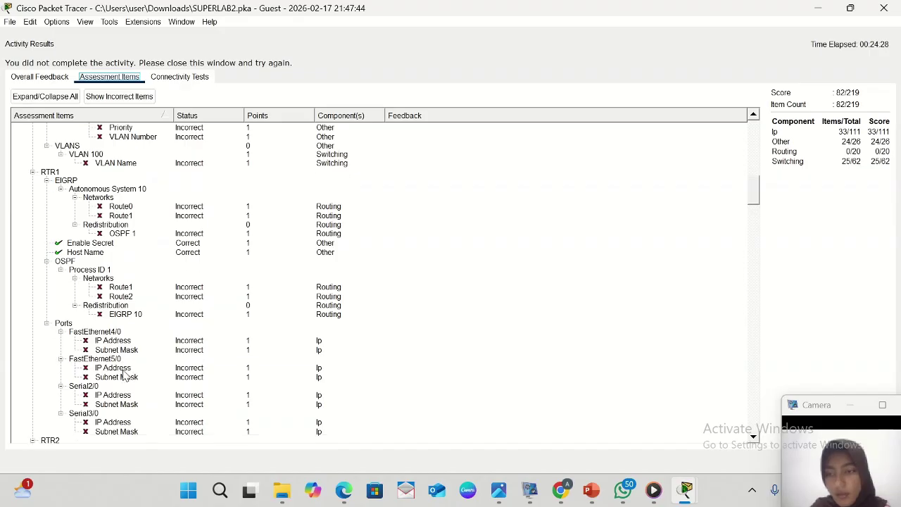
pyautogui.scroll(-3, 123, 375)
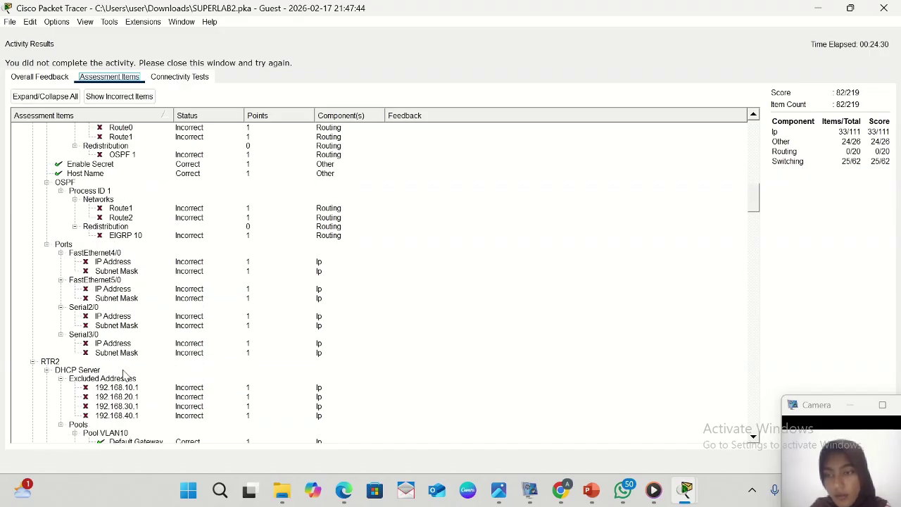
pyautogui.scroll(-4, 123, 375)
pyautogui.scroll(-3, 125, 375)
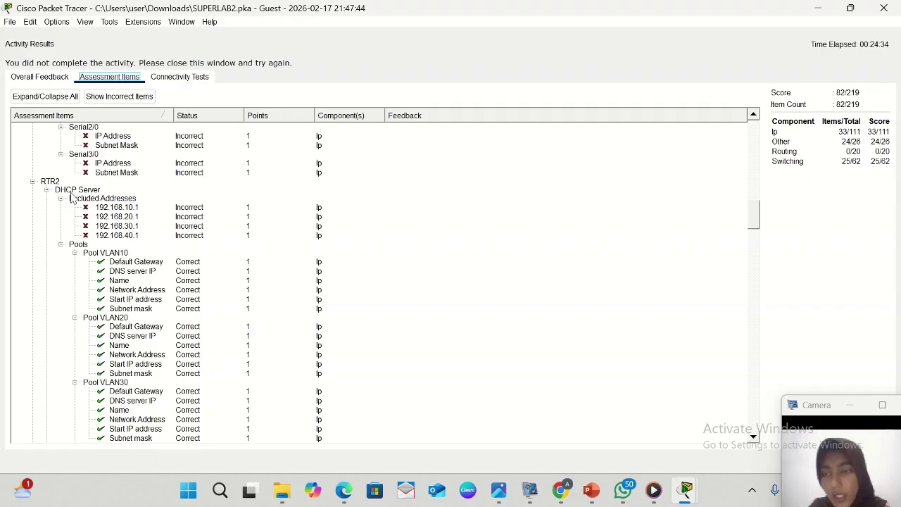
pyautogui.click(889, 7)
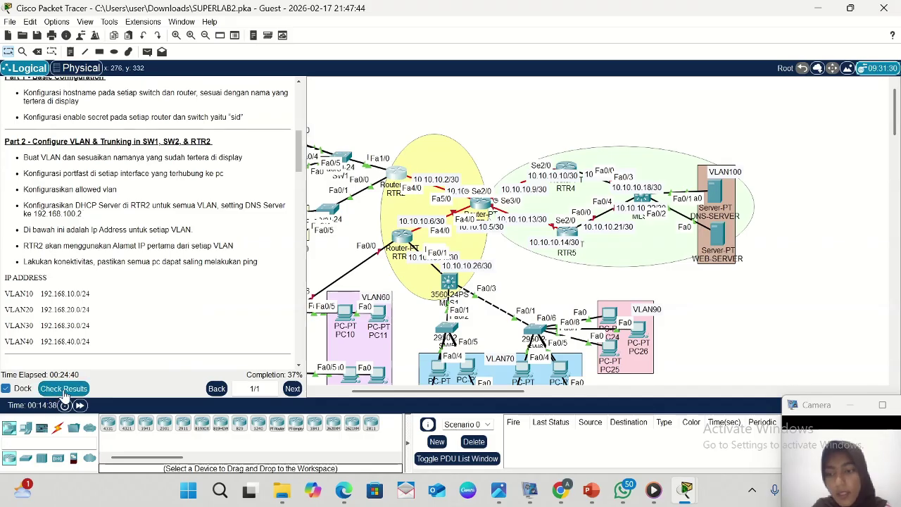
pyautogui.click(63, 388)
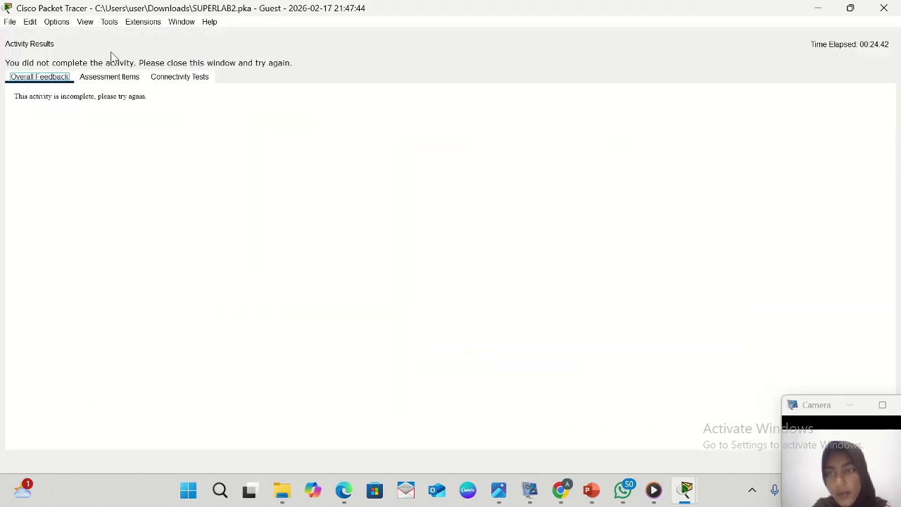
pyautogui.click(113, 77)
pyautogui.scroll(-10, 177, 319)
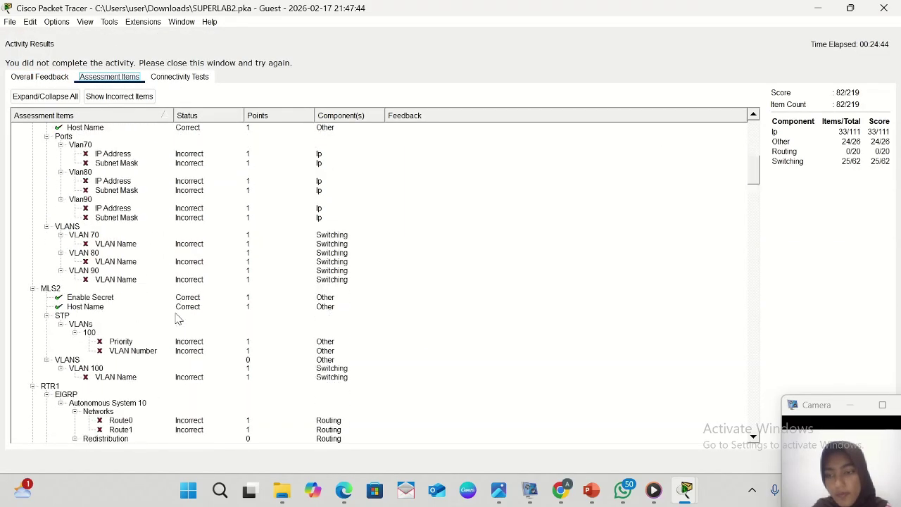
pyautogui.scroll(-10, 177, 318)
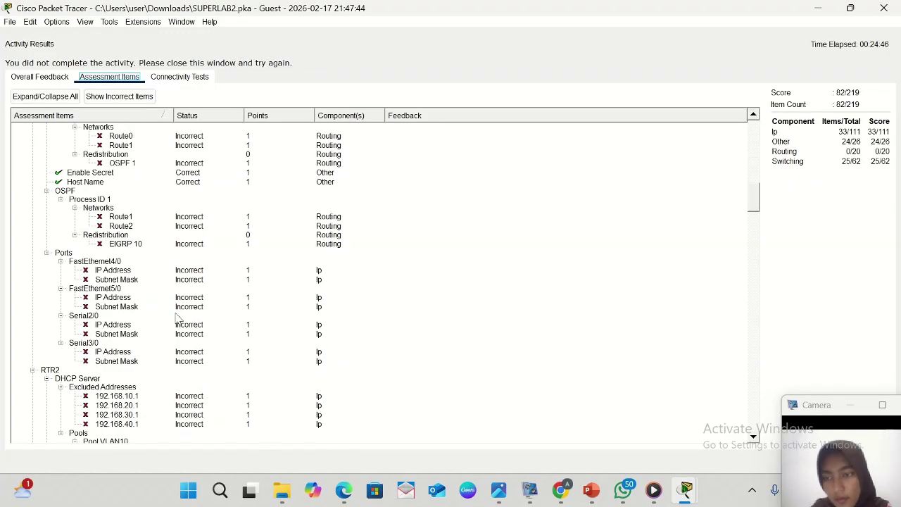
pyautogui.scroll(-1, 178, 318)
pyautogui.scroll(11, 177, 318)
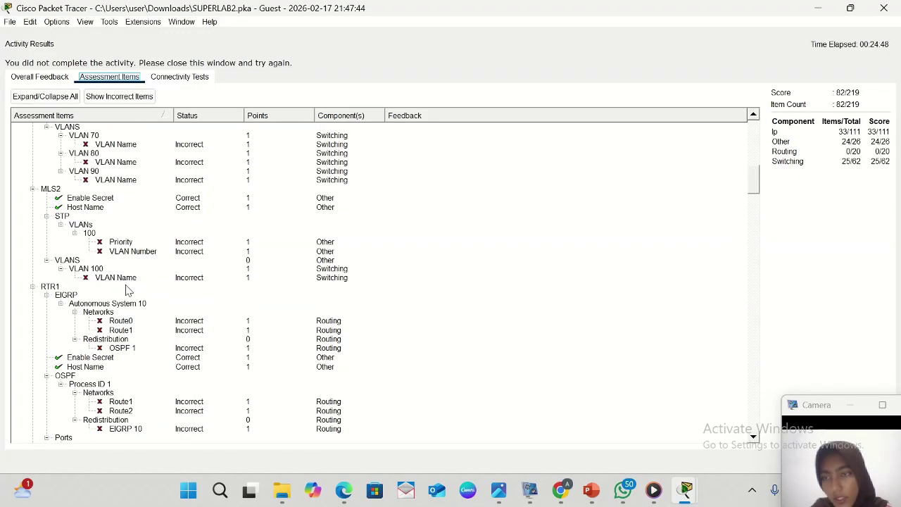
pyautogui.scroll(15, 121, 345)
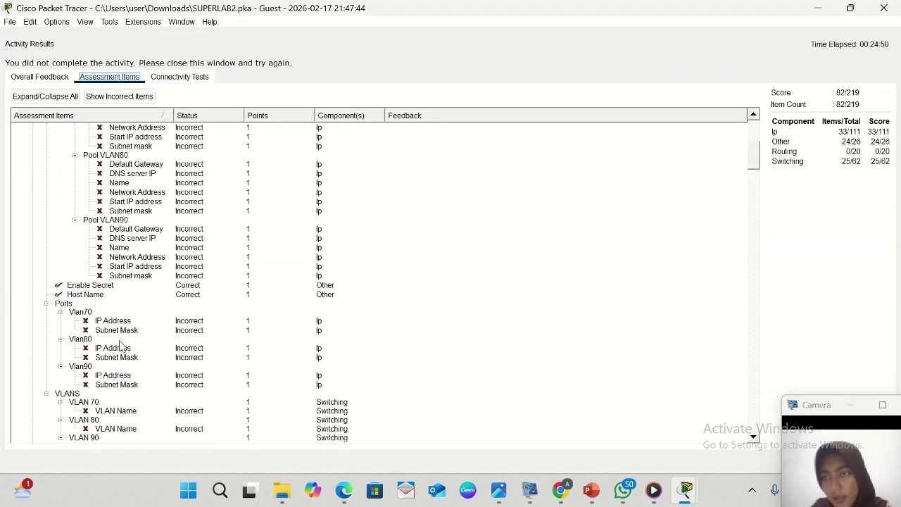
pyautogui.scroll(1, 121, 345)
pyautogui.scroll(-20, 121, 345)
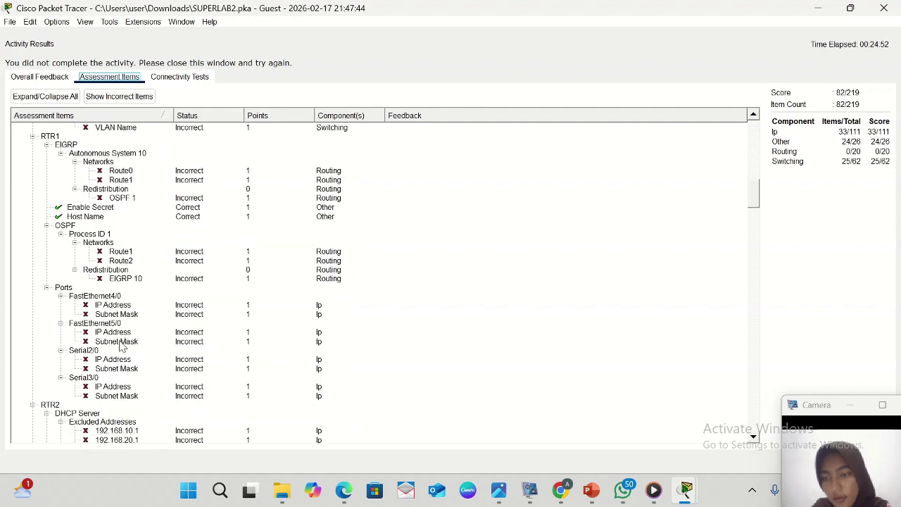
pyautogui.scroll(-5, 120, 345)
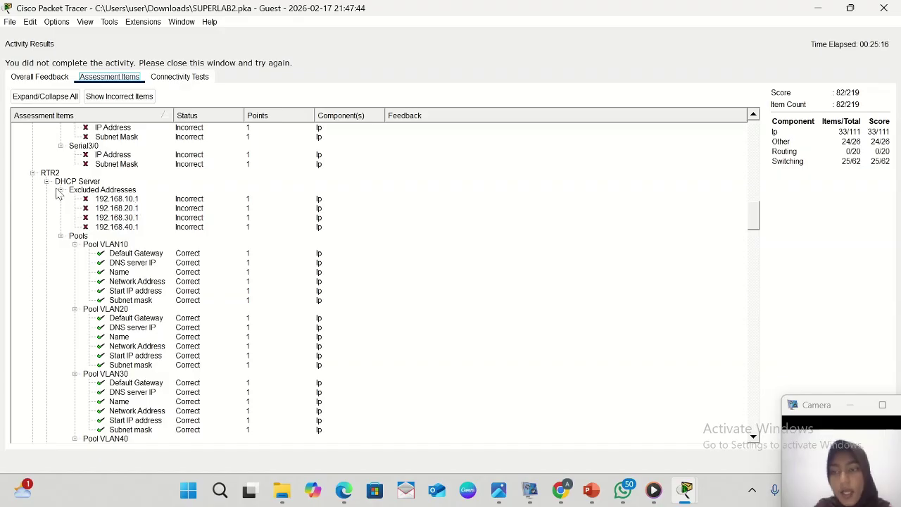
pyautogui.click(886, 8)
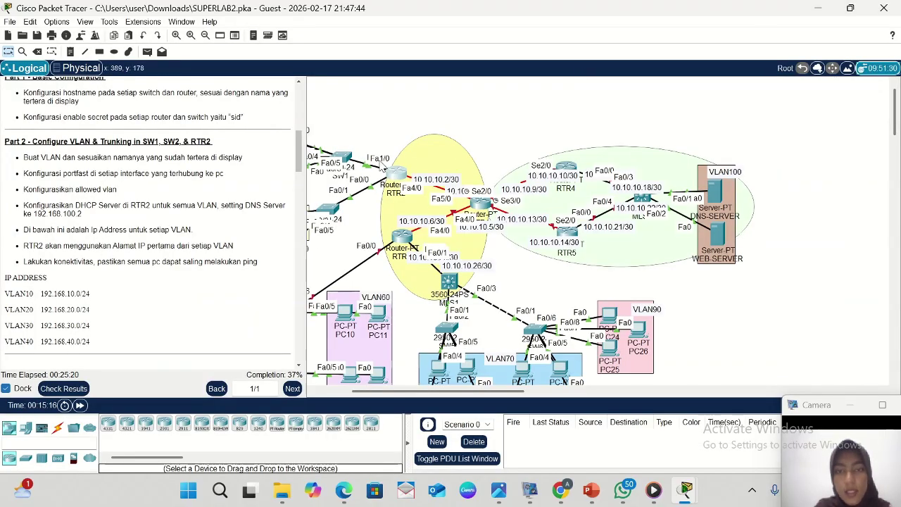
# - On RTR2, exclude 192.168.10.1 and 192.168.20.1 from DHCP leasing
pyautogui.click(398, 177)
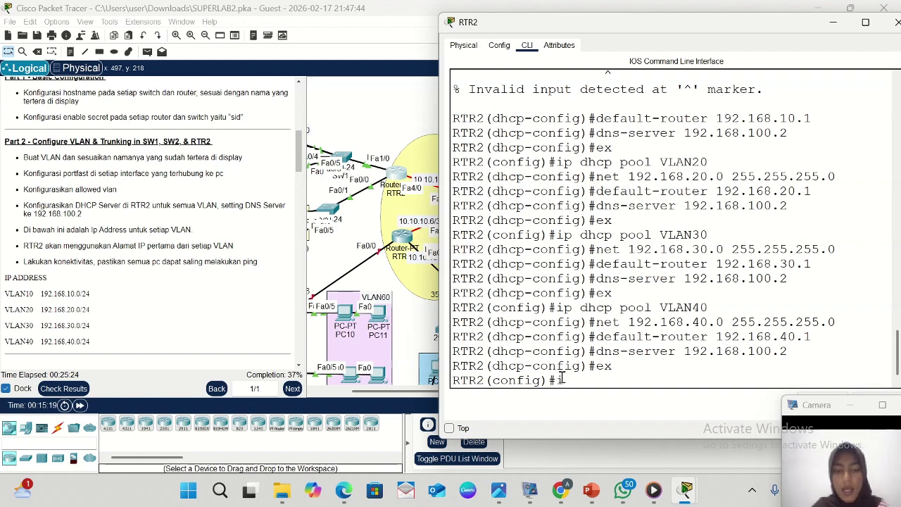
pyautogui.write('ip dhc')
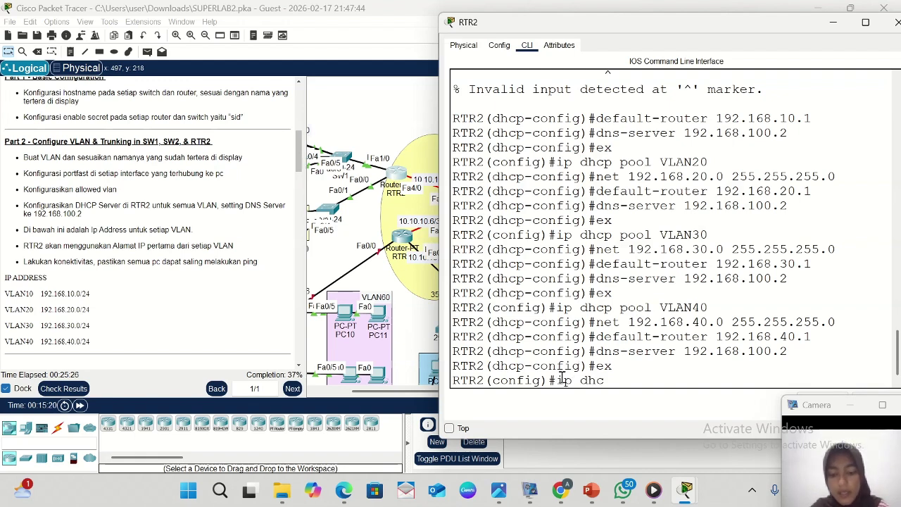
pyautogui.write('p ex')
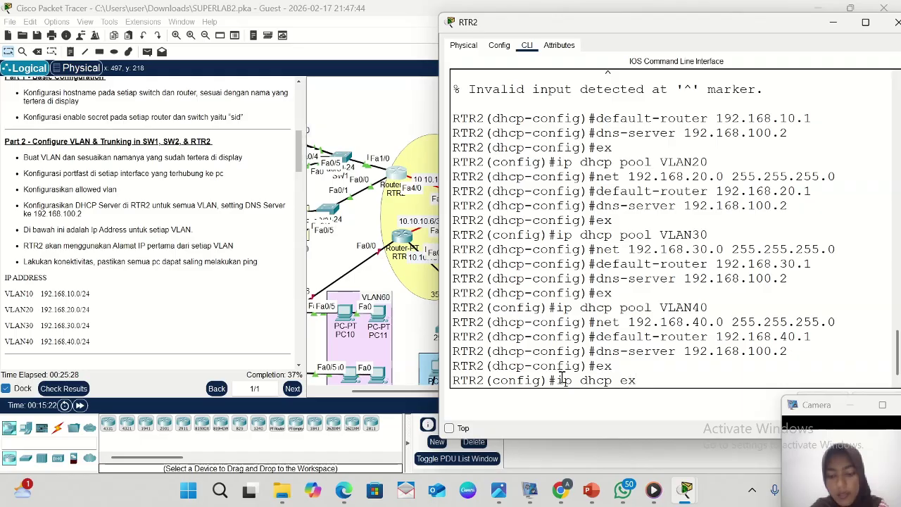
pyautogui.write('cluded')
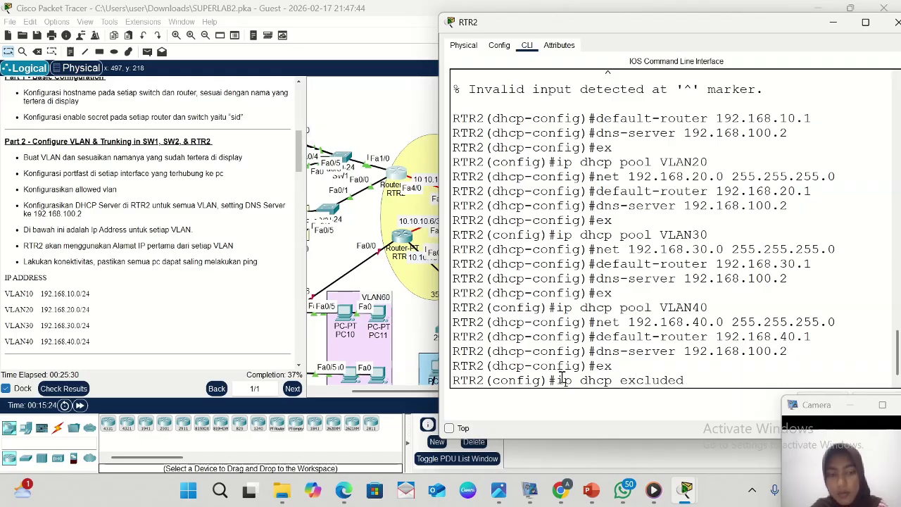
pyautogui.write('-add')
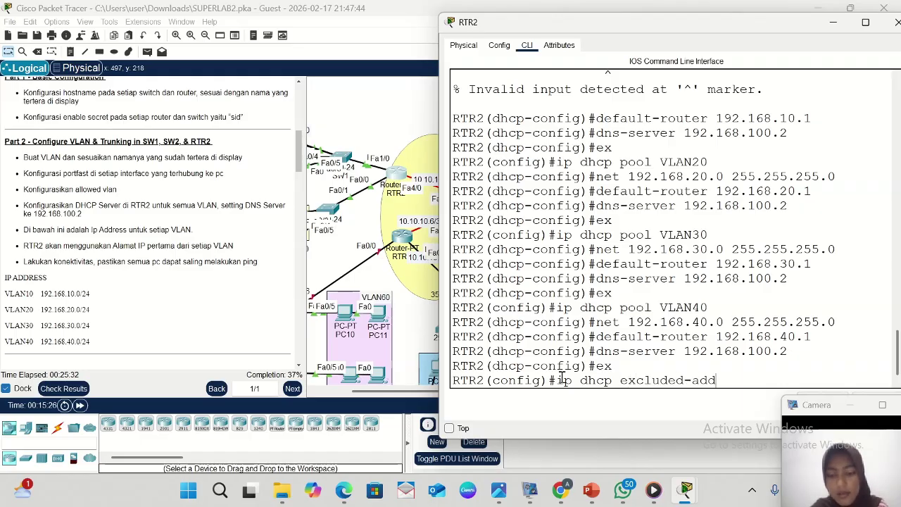
pyautogui.write('ress 192.168')
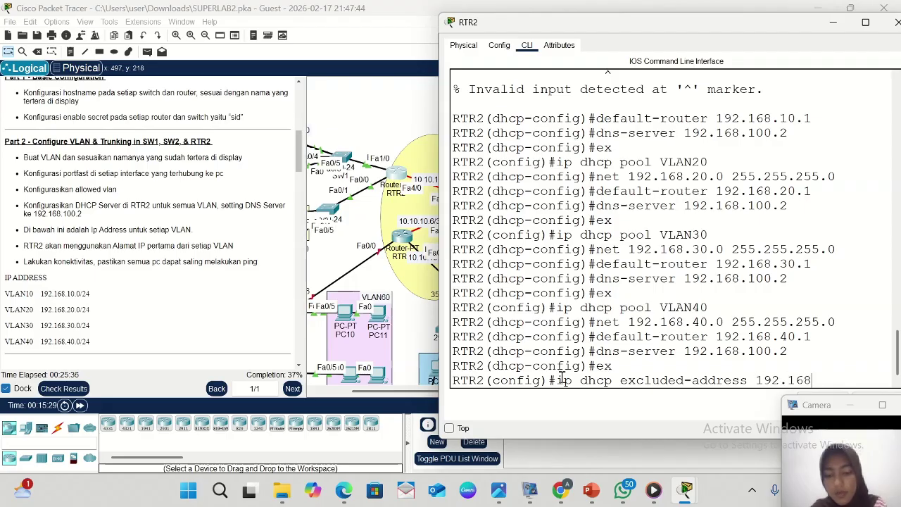
pyautogui.write('.10.')
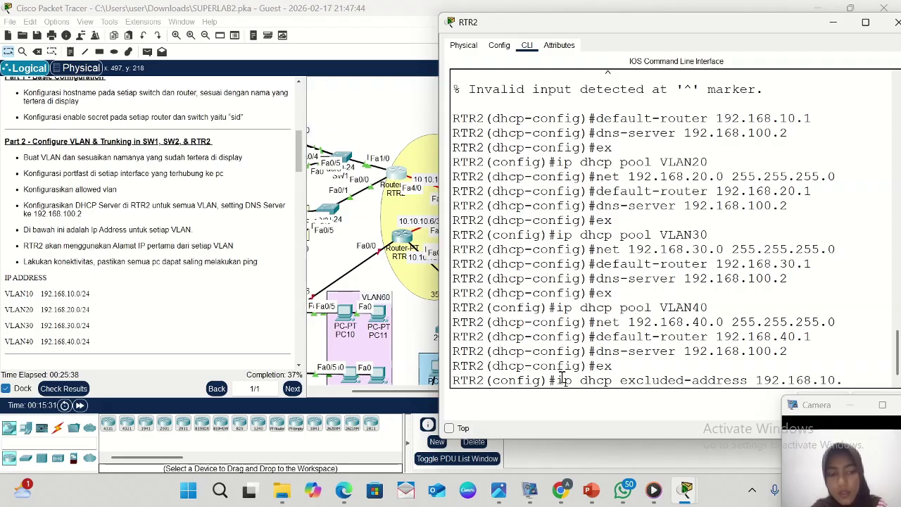
pyautogui.write('1')
pyautogui.press('Return')
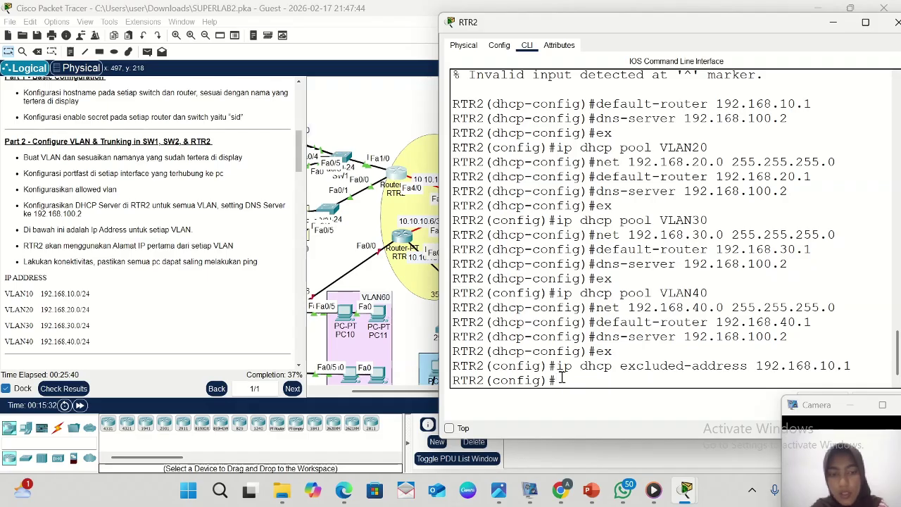
pyautogui.press('Up')
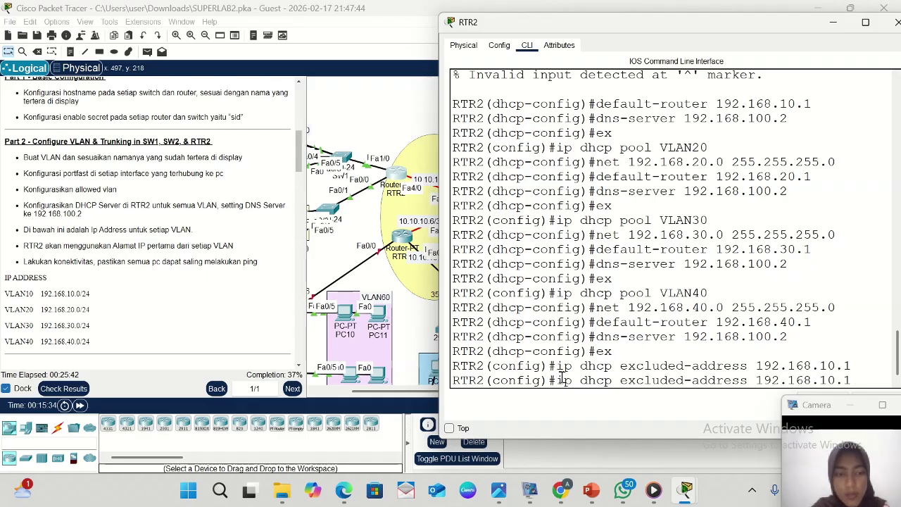
pyautogui.press('BackSpace')
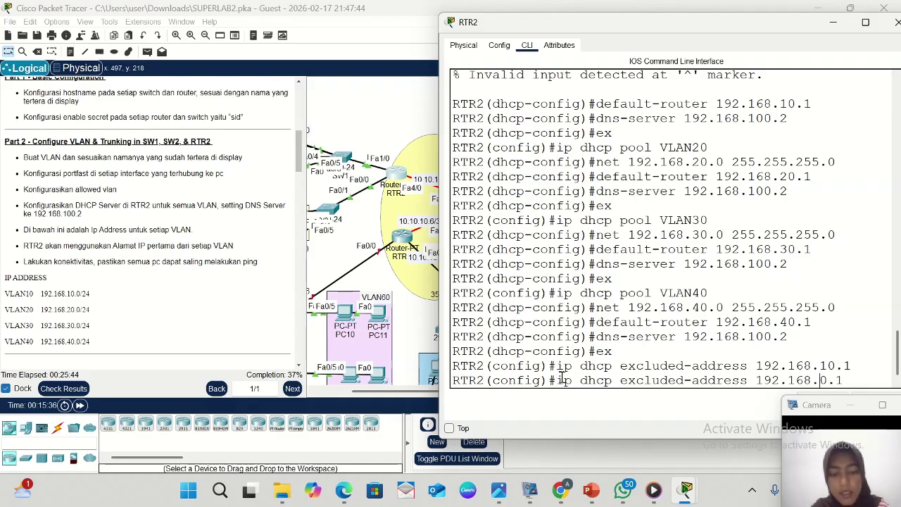
pyautogui.write('2')
pyautogui.press('Return')
# - Exclude 192.168.30.1 and 192.168.40.1 from DHCP, then minimize RTR2's window
pyautogui.press('Up')
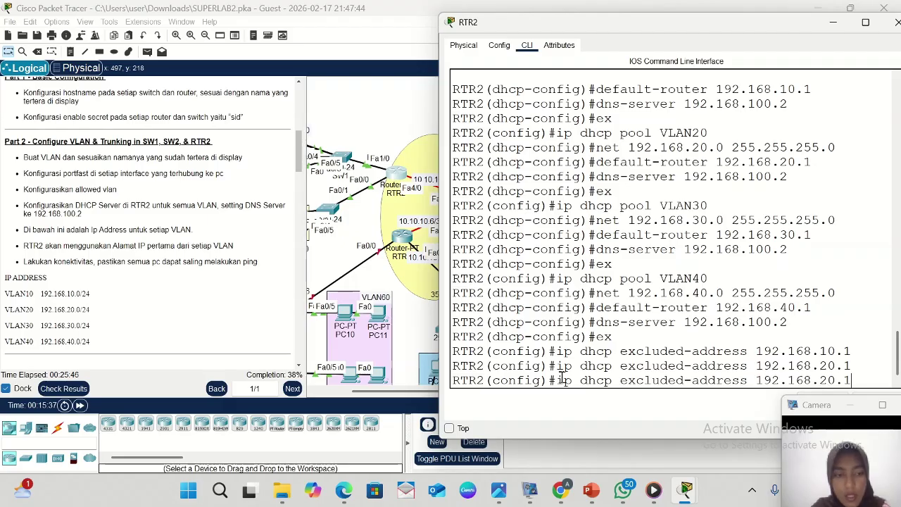
pyautogui.press('Left')
pyautogui.press('Left')
pyautogui.press('Left')
pyautogui.press('BackSpace')
pyautogui.write('3')
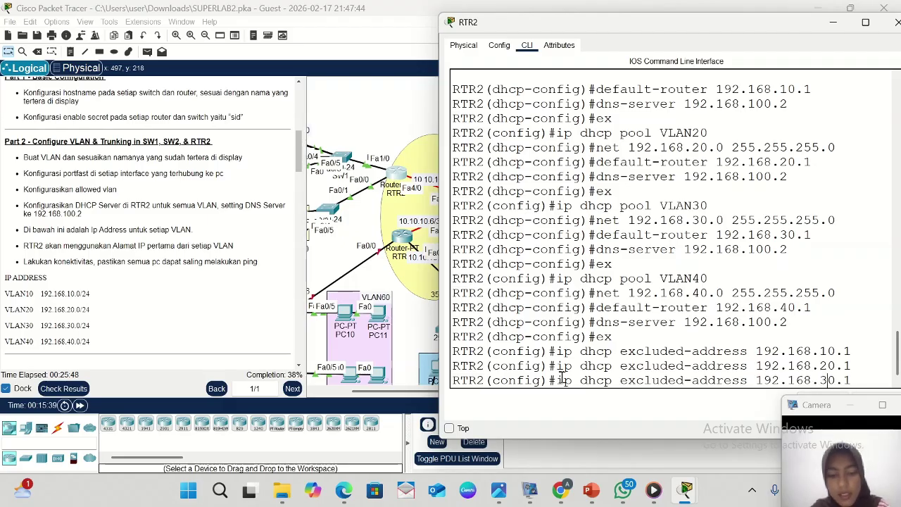
pyautogui.press('Return')
pyautogui.press('Up')
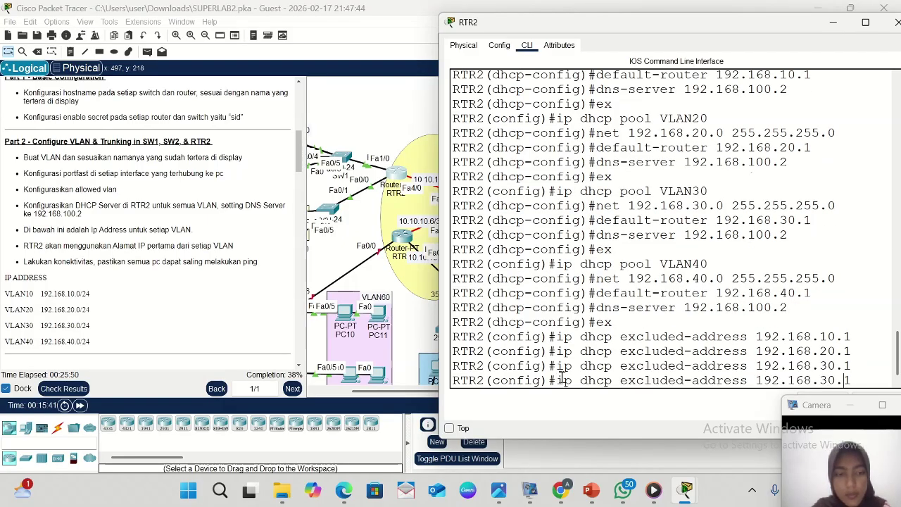
pyautogui.press('Left')
pyautogui.press('Left')
pyautogui.press('Left')
pyautogui.press('BackSpace')
pyautogui.write('4')
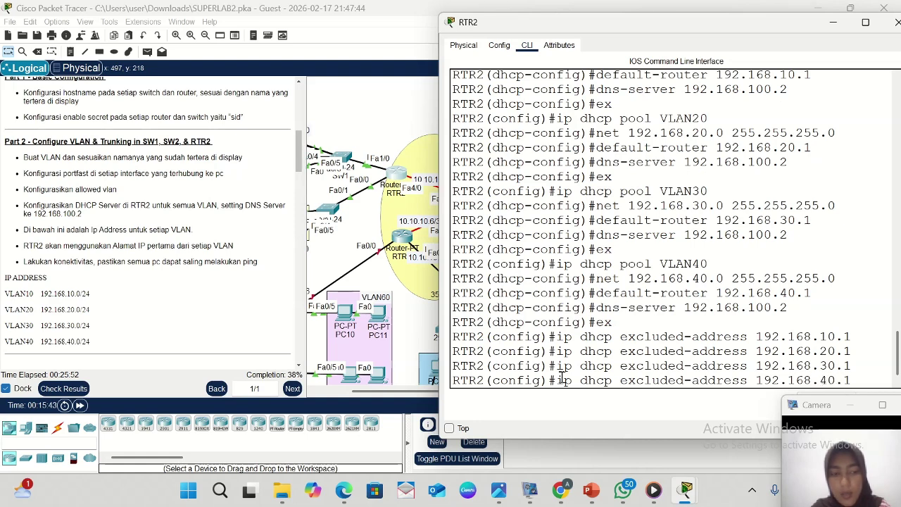
pyautogui.press('Return')
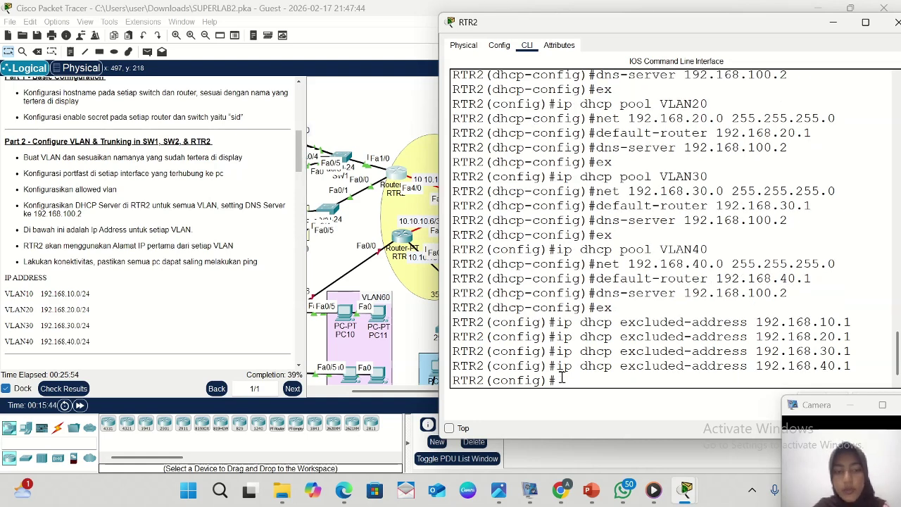
pyautogui.click(834, 22)
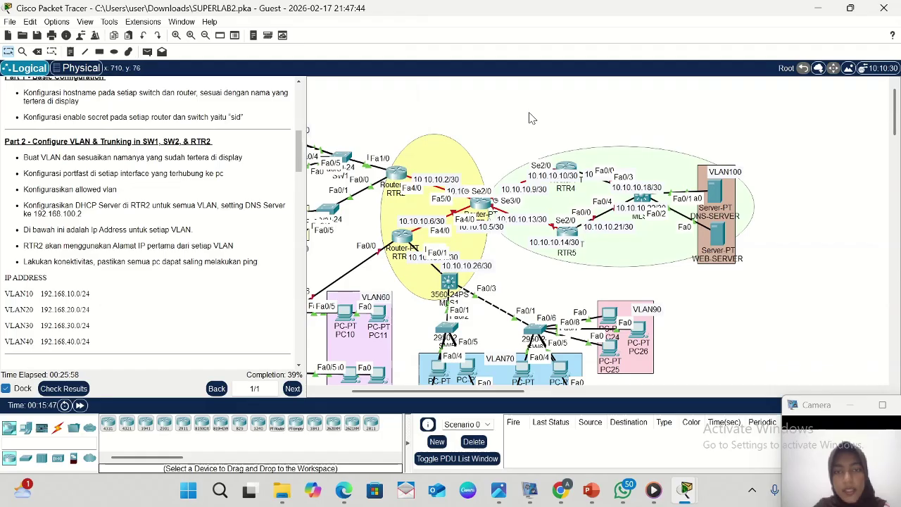
# - Switch PC1's IP configuration to DHCP and close its window
pyautogui.hscroll(-3, 532, 118)
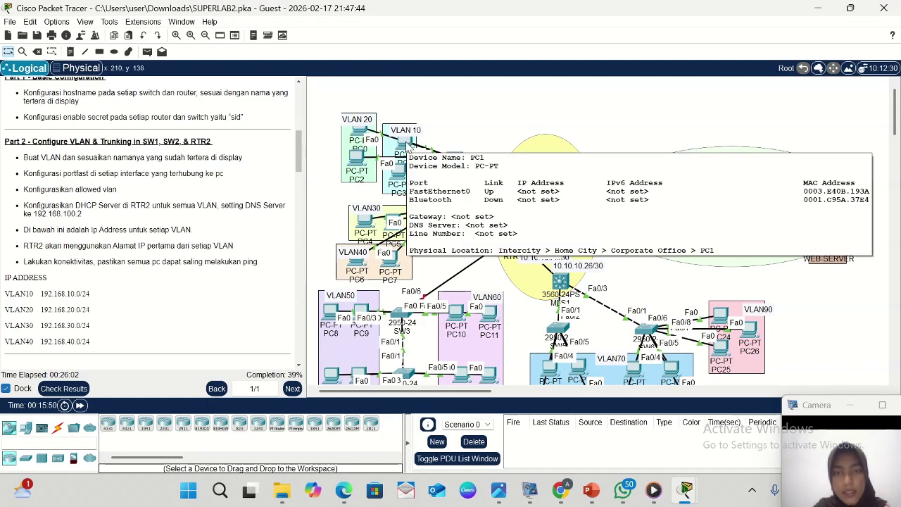
pyautogui.click(403, 144)
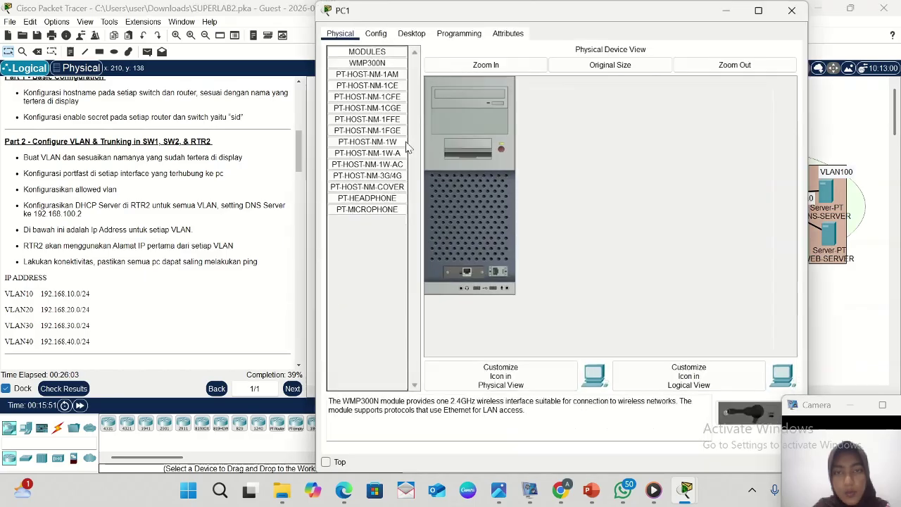
pyautogui.click(412, 34)
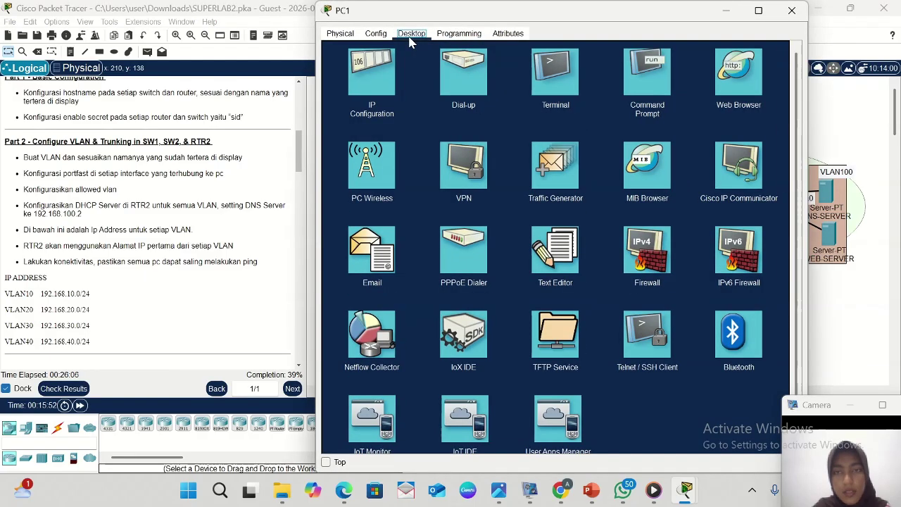
pyautogui.click(362, 90)
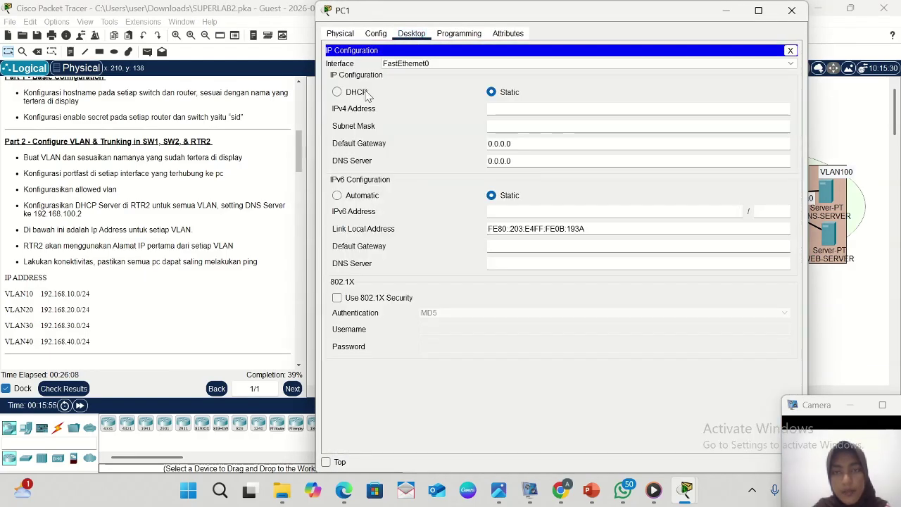
pyautogui.click(337, 92)
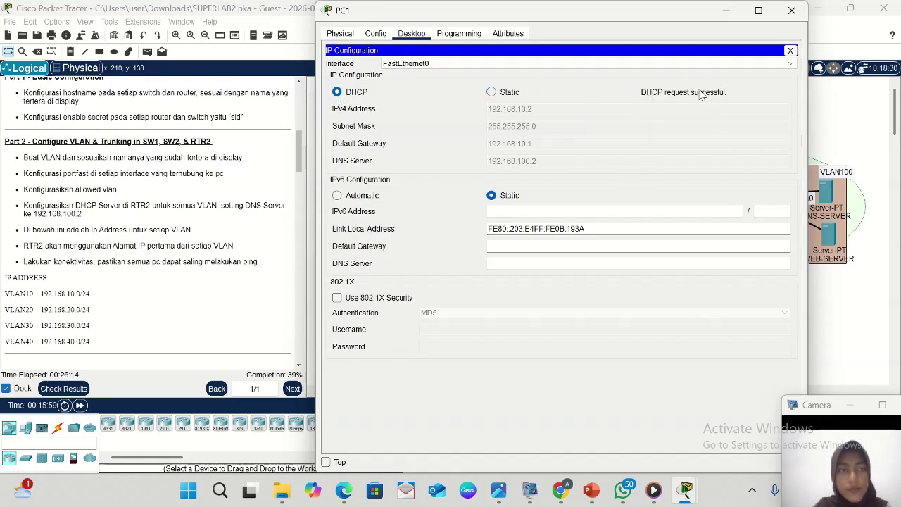
pyautogui.click(729, 11)
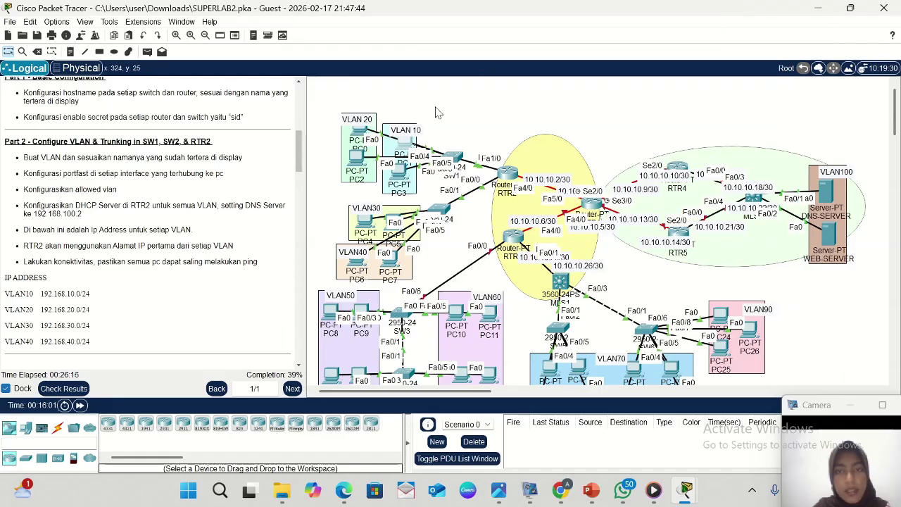
# - Switch PC2's IP configuration to DHCP and put its window away
pyautogui.click(358, 159)
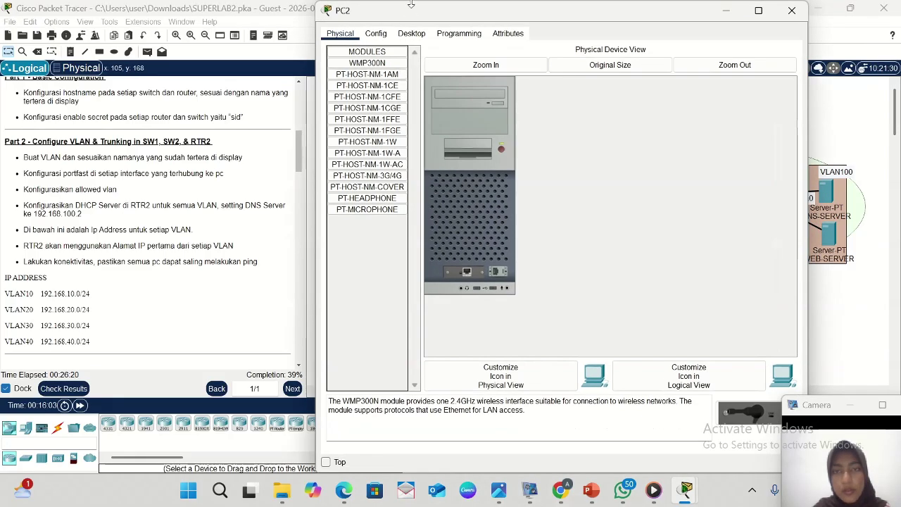
pyautogui.click(414, 35)
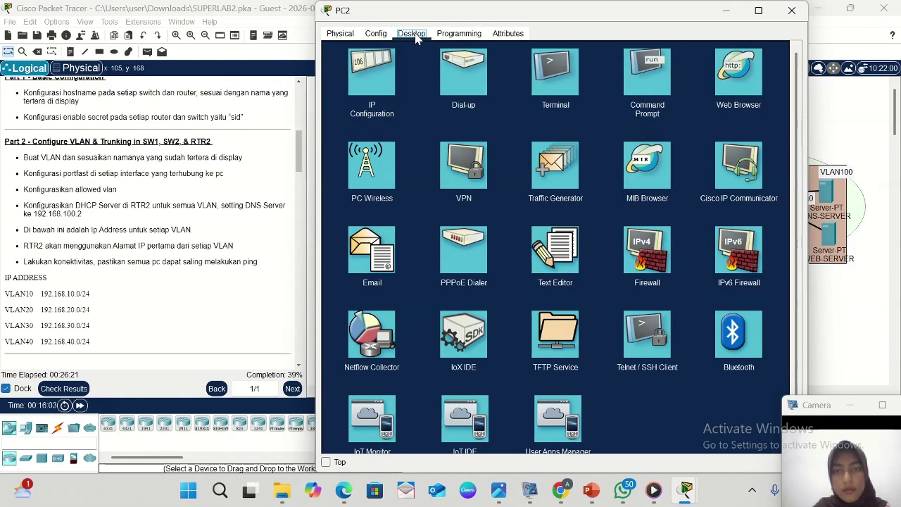
pyautogui.click(364, 99)
pyautogui.click(337, 93)
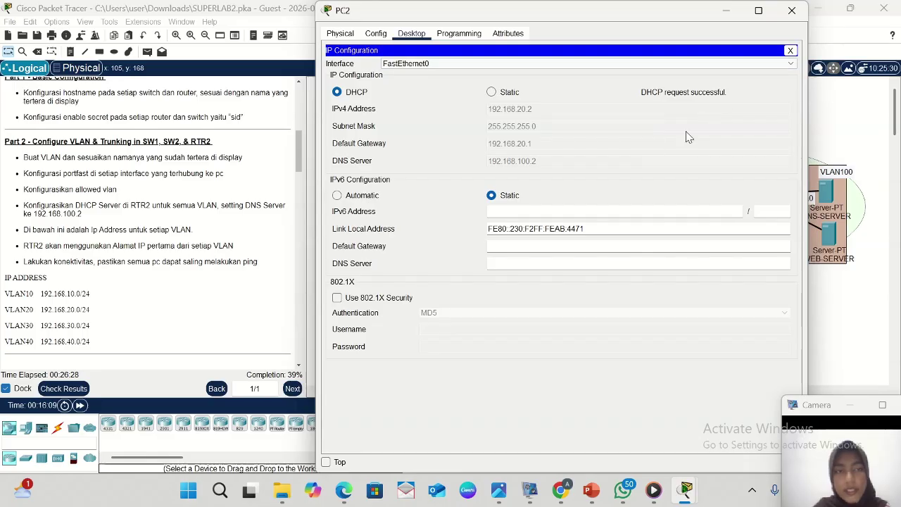
pyautogui.click(725, 12)
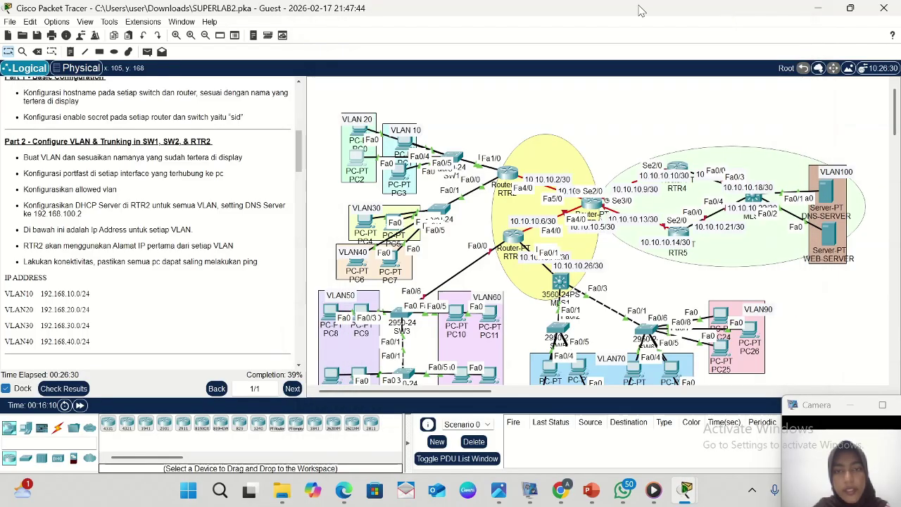
# - Switch PC4's IP configuration to DHCP and put its window away
pyautogui.click(364, 224)
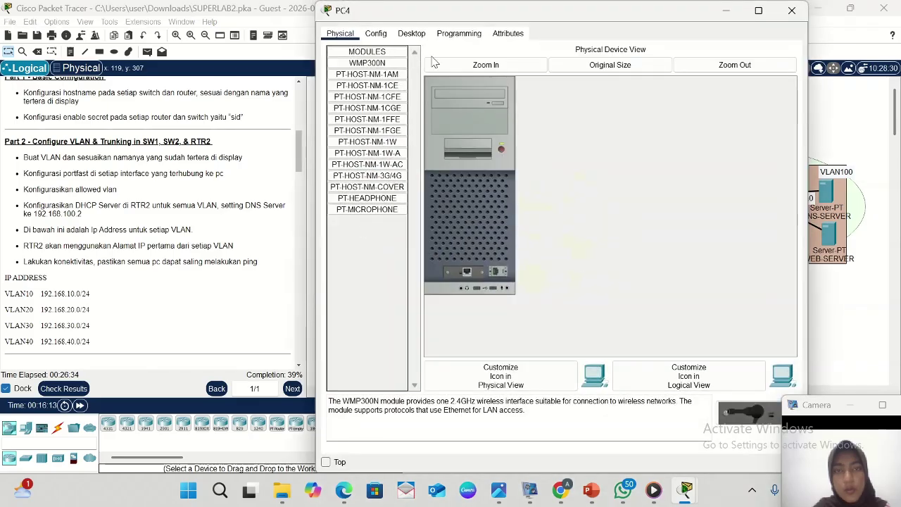
pyautogui.click(411, 34)
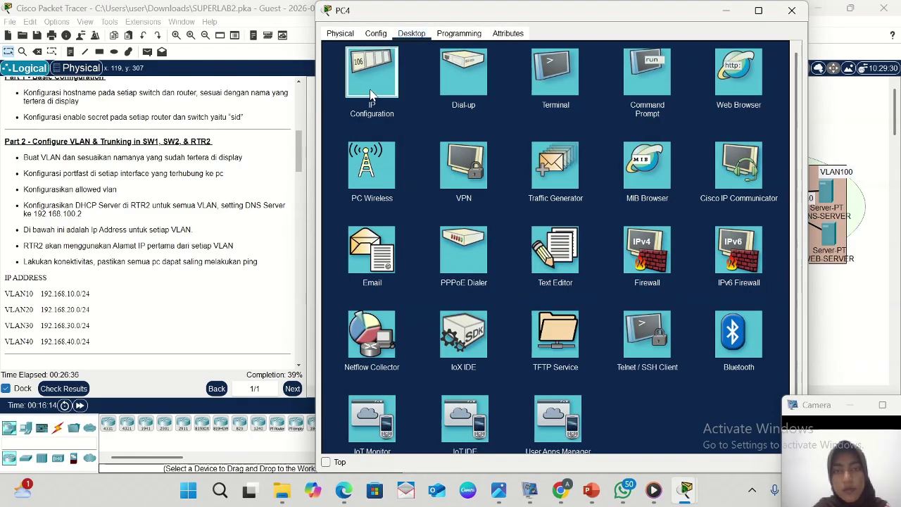
pyautogui.click(377, 73)
pyautogui.click(337, 92)
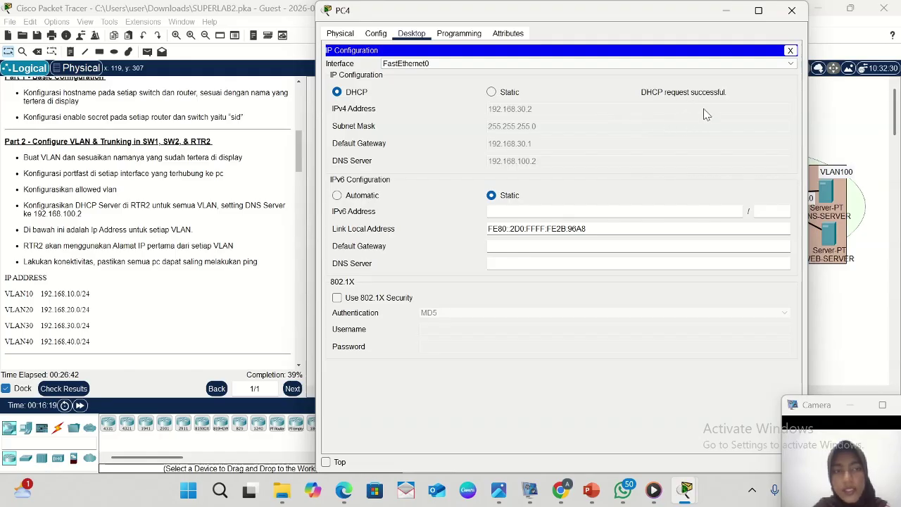
pyautogui.click(728, 10)
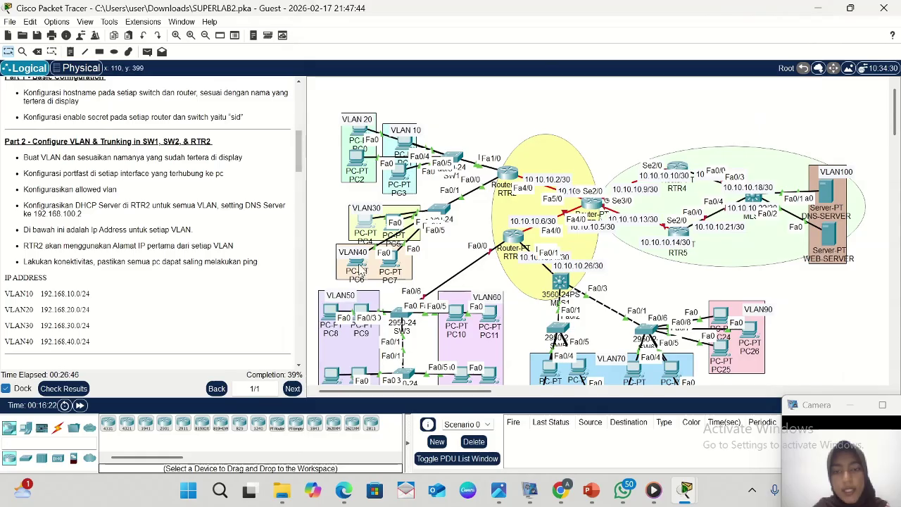
# - Set PC7's IP configuration to DHCP, leasing 192.168.40.2
pyautogui.click(396, 270)
pyautogui.click(411, 35)
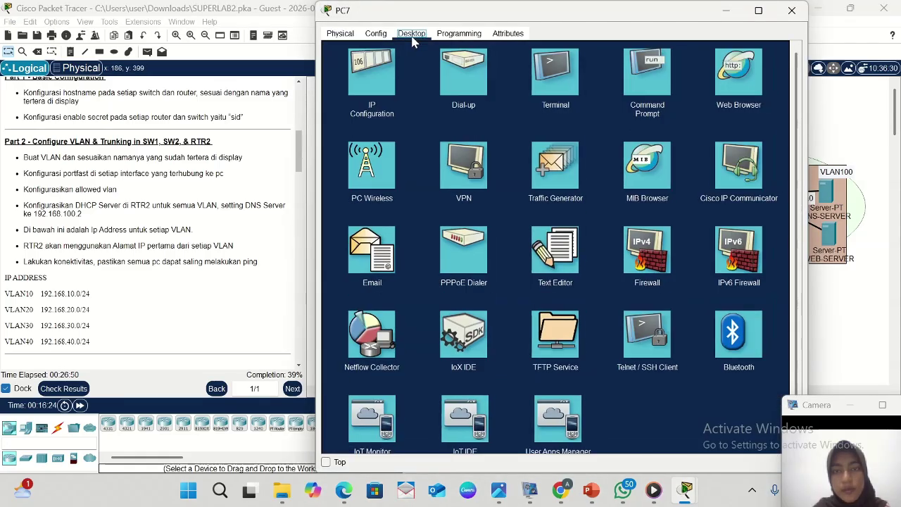
pyautogui.click(370, 69)
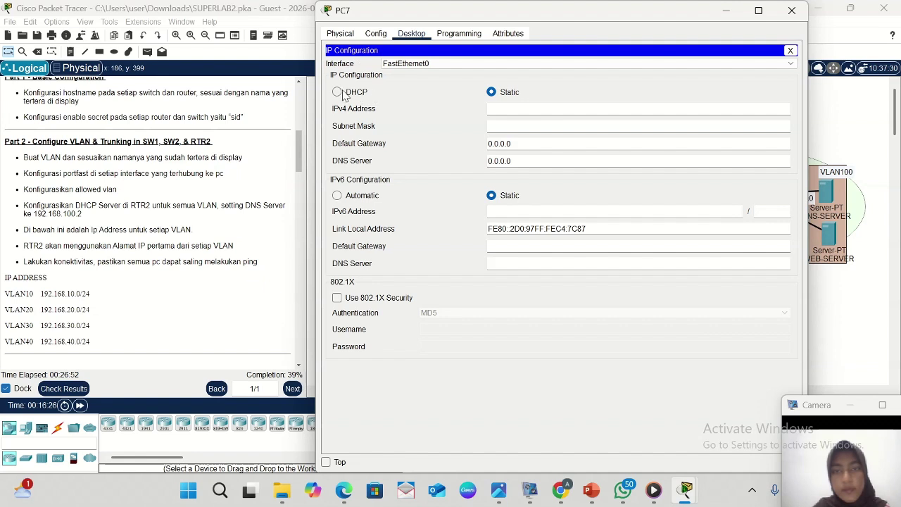
pyautogui.click(343, 94)
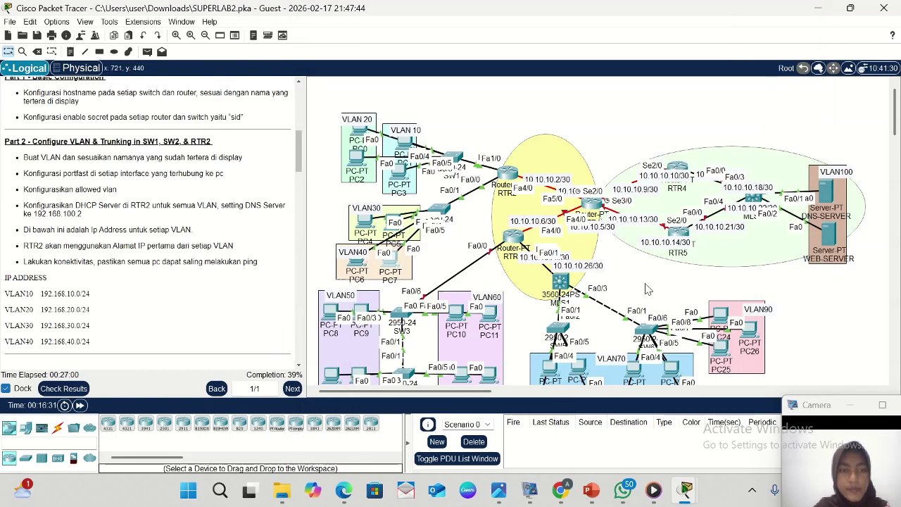
pyautogui.scroll(-3, 104, 296)
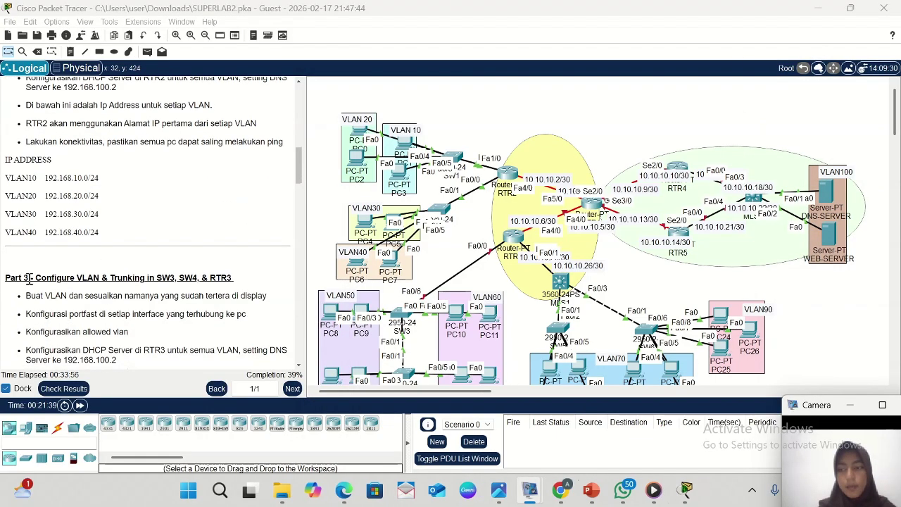
pyautogui.scroll(-4, 17, 279)
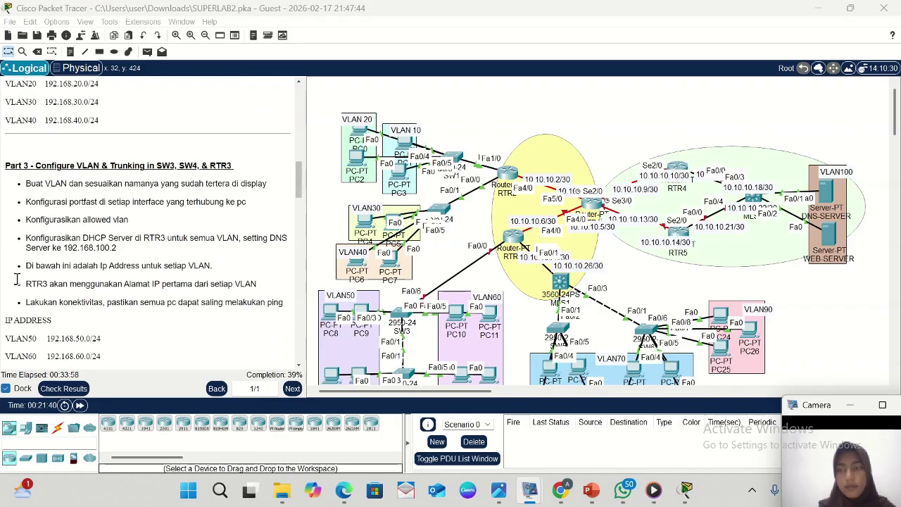
pyautogui.scroll(-1, 17, 278)
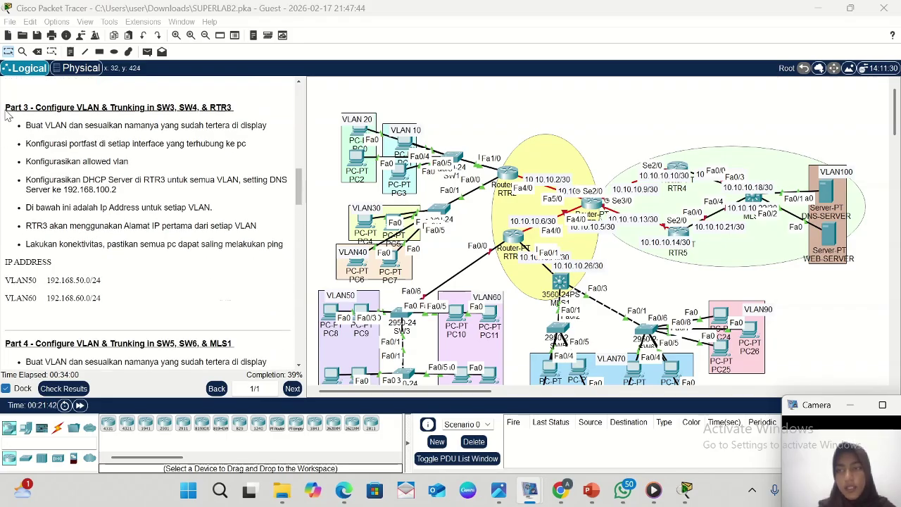
pyautogui.moveTo(5, 106); pyautogui.dragTo(229, 111)
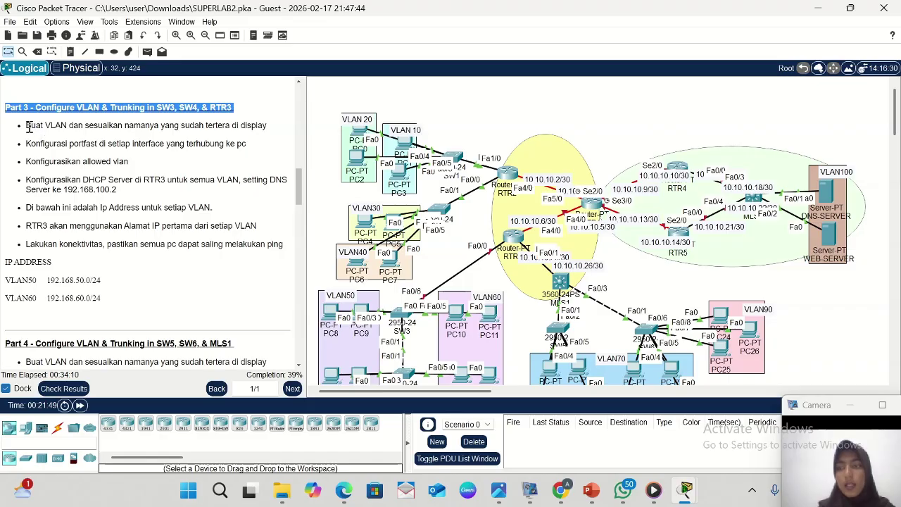
pyautogui.moveTo(26, 125); pyautogui.dragTo(266, 128)
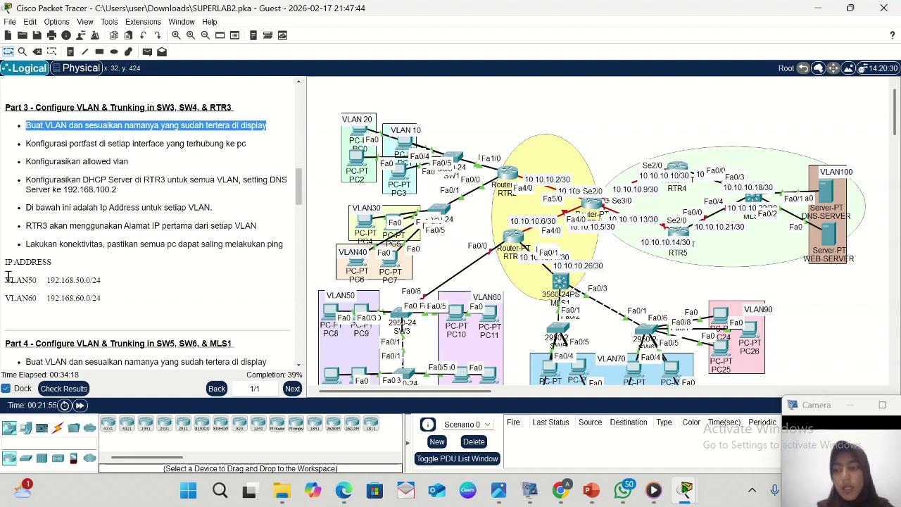
pyautogui.moveTo(7, 280); pyautogui.dragTo(46, 297)
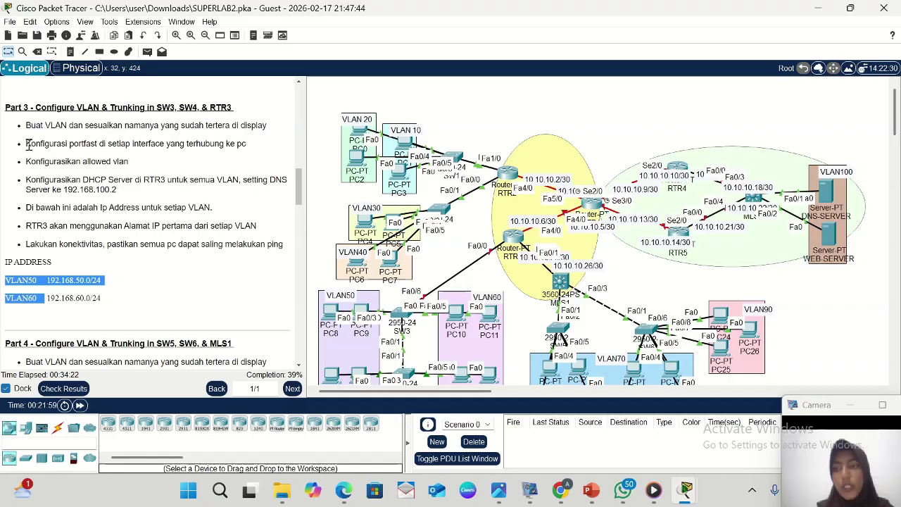
pyautogui.moveTo(26, 143); pyautogui.dragTo(259, 148)
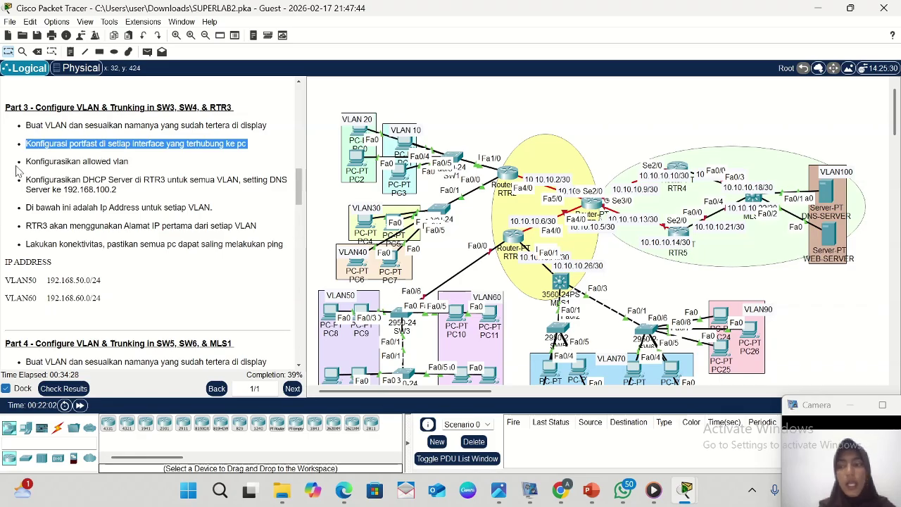
pyautogui.moveTo(27, 161); pyautogui.dragTo(131, 170)
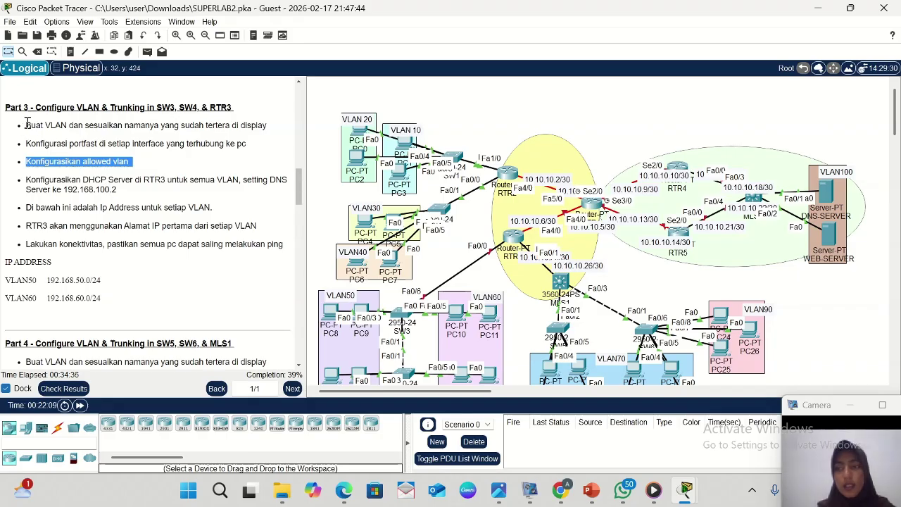
pyautogui.moveTo(26, 122); pyautogui.dragTo(133, 163)
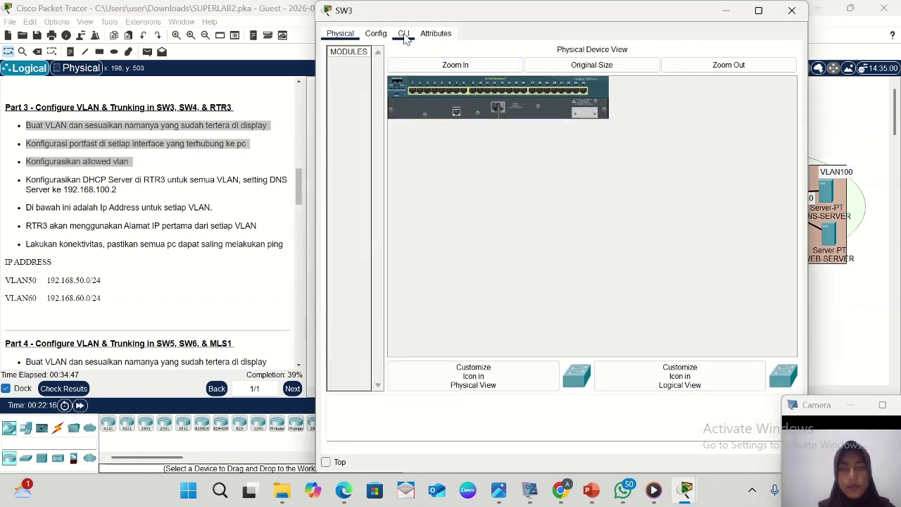
# - Open SW3's CLI and resize the console beside the topology diagram
pyautogui.click(403, 34)
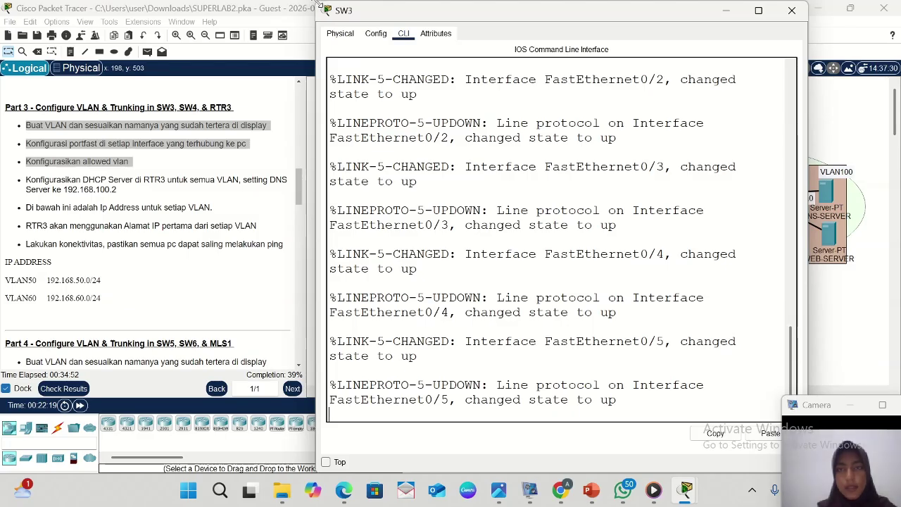
pyautogui.moveTo(318, 3); pyautogui.dragTo(392, 97)
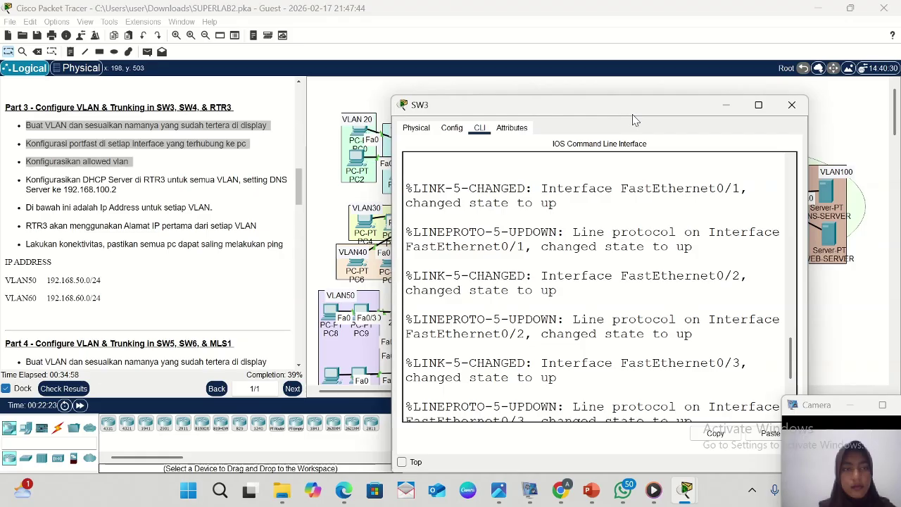
pyautogui.moveTo(638, 116); pyautogui.dragTo(730, 63)
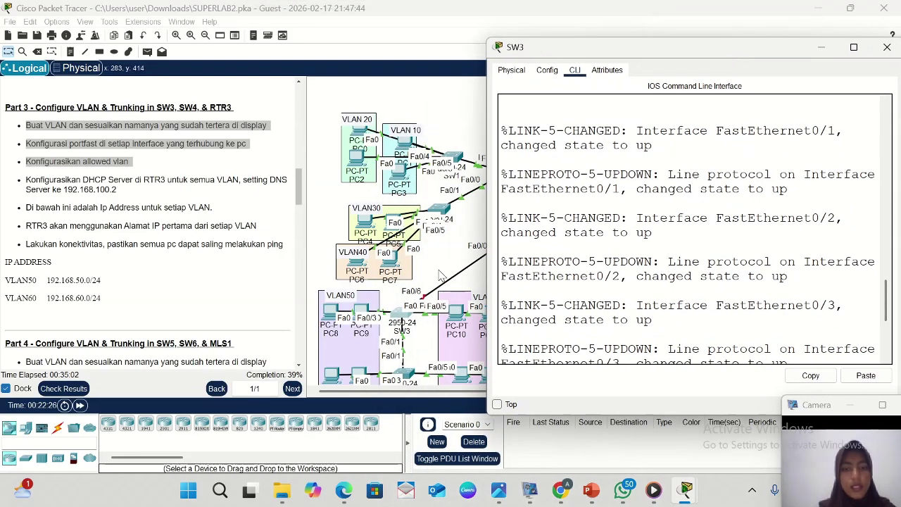
pyautogui.scroll(-2, 441, 274)
pyautogui.click(428, 290)
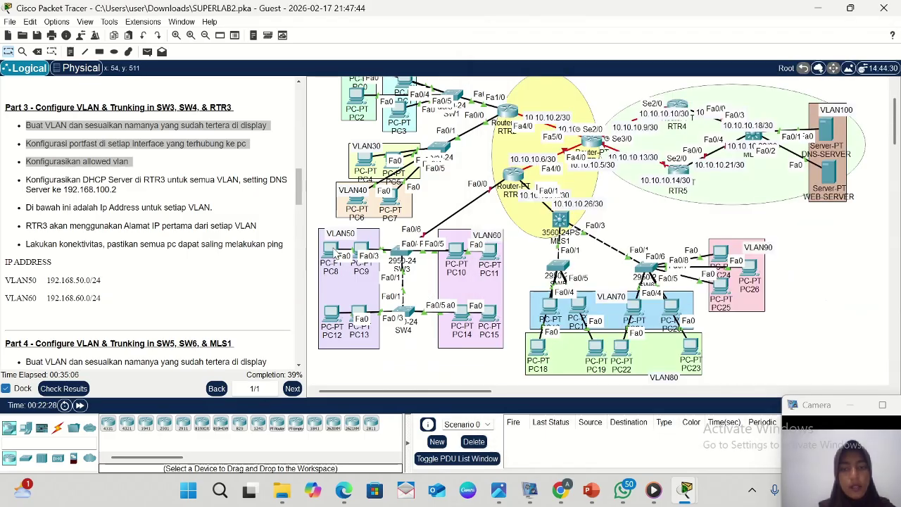
pyautogui.click(403, 257)
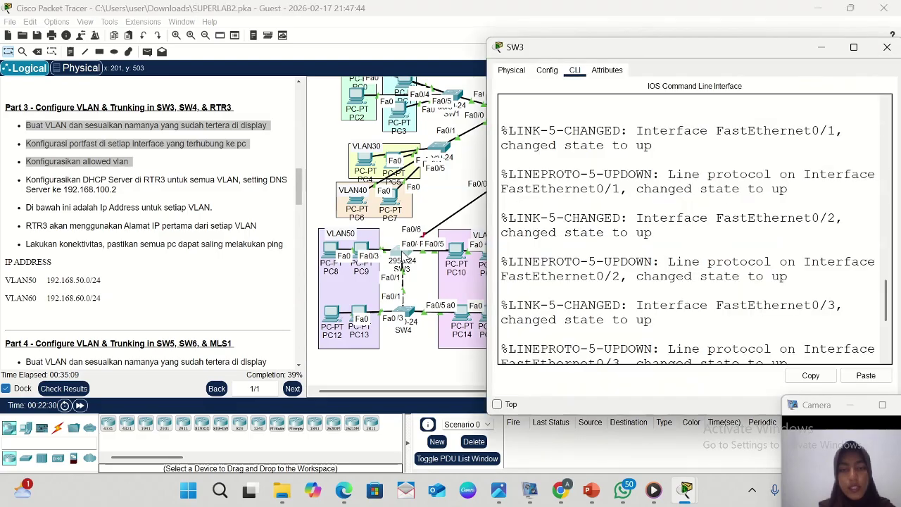
pyautogui.scroll(-2, 607, 295)
pyautogui.scroll(-3, 607, 296)
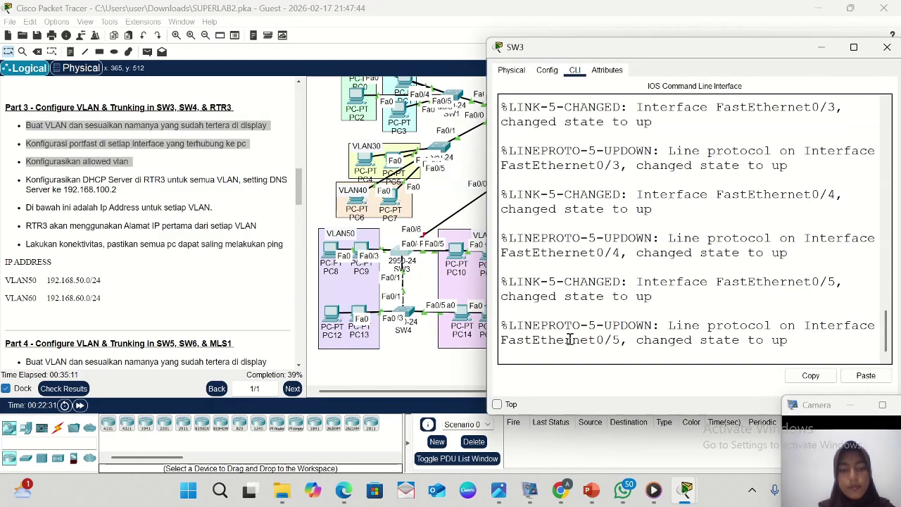
# - Enter privileged mode with ena and global configuration with conf t on SW3
pyautogui.press('Return')
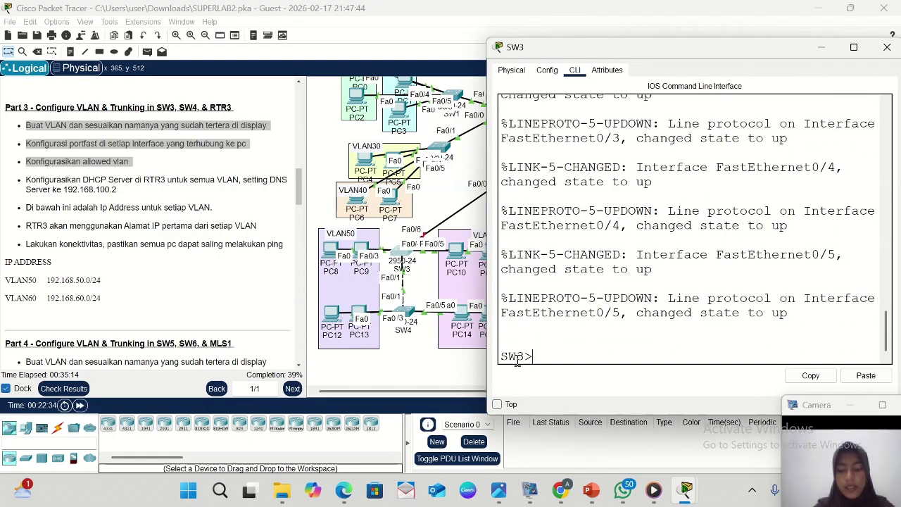
pyautogui.write('ena')
pyautogui.press('Return')
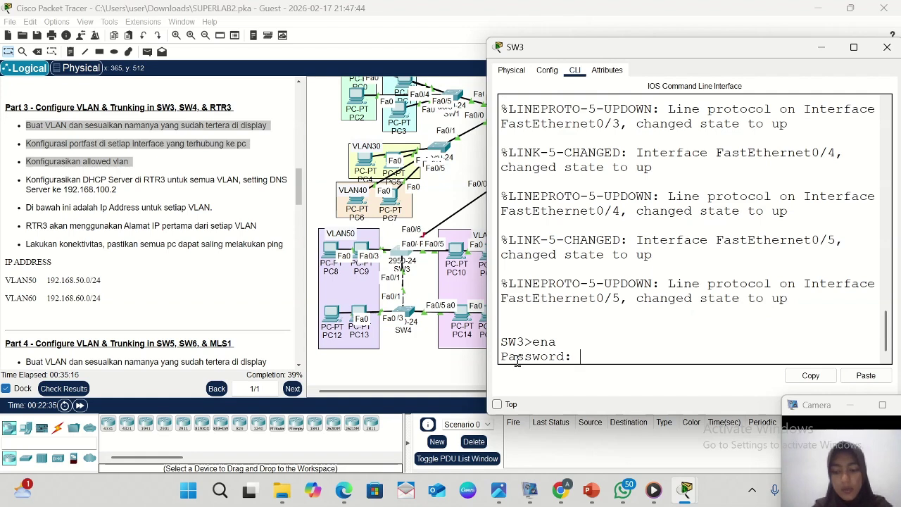
pyautogui.press('Return')
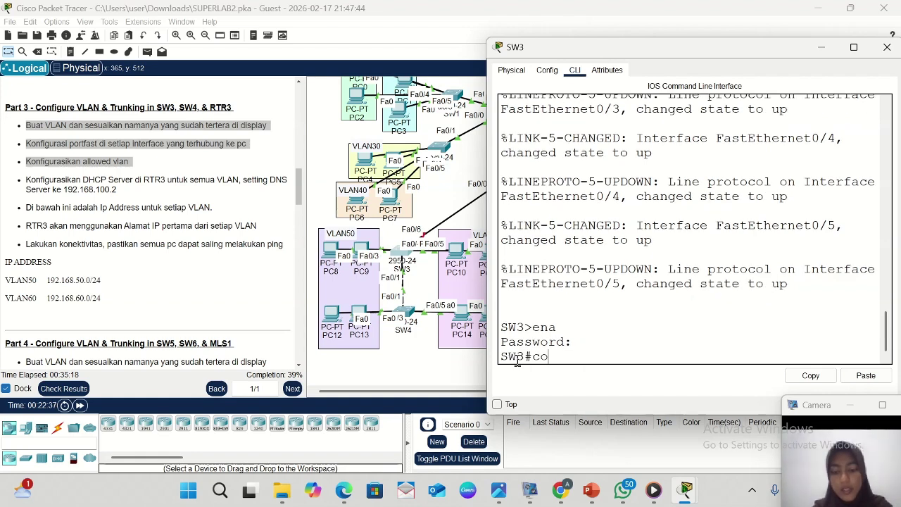
pyautogui.write('conf t')
pyautogui.press('Return')
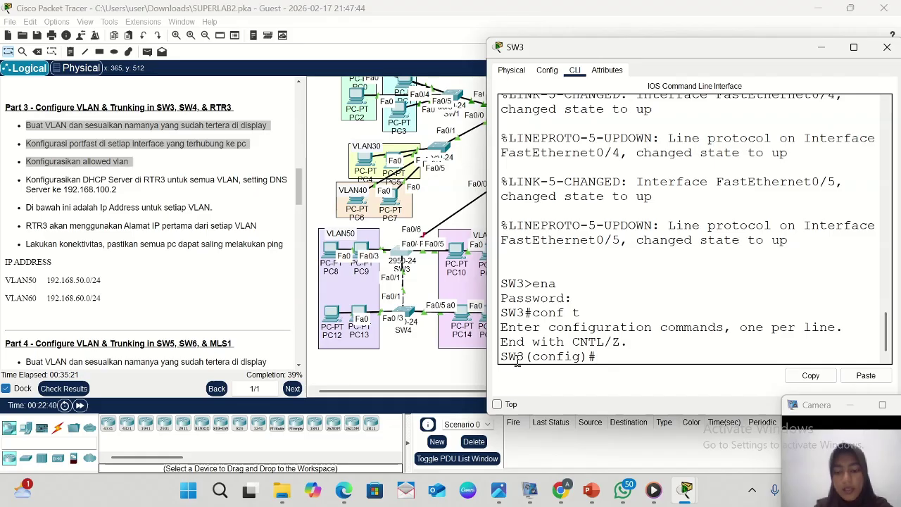
# - Create VLAN 50 named VLAN50 and VLAN 60 named VLAN60, exit, and minimize the console
pyautogui.write('vlan 50')
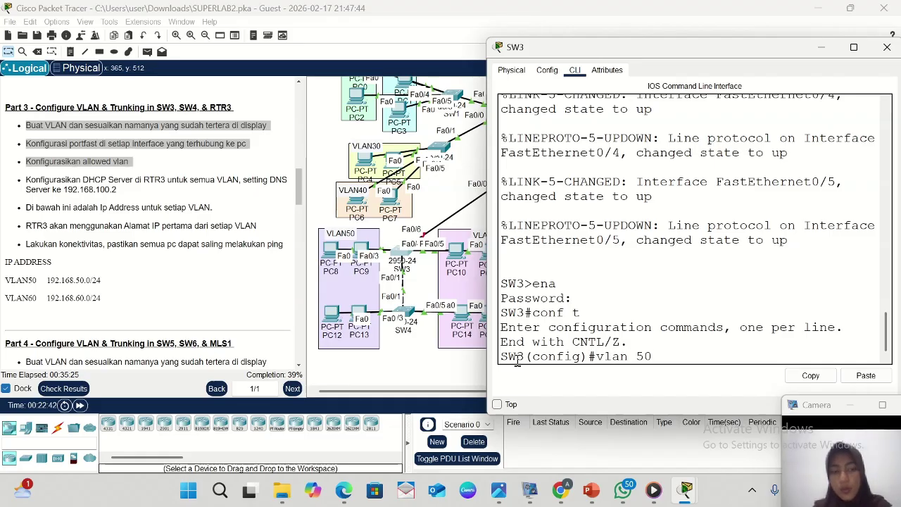
pyautogui.press('Return')
pyautogui.write('NAM')
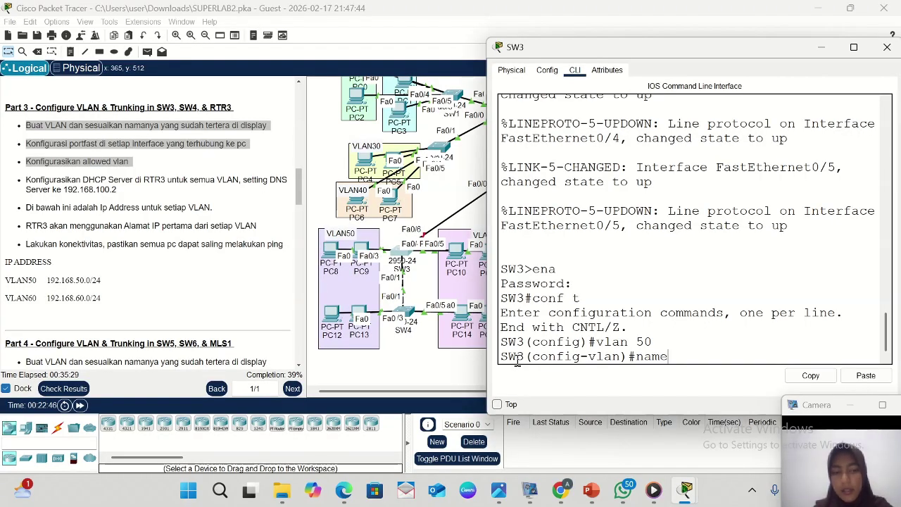
pyautogui.write('e VLA')
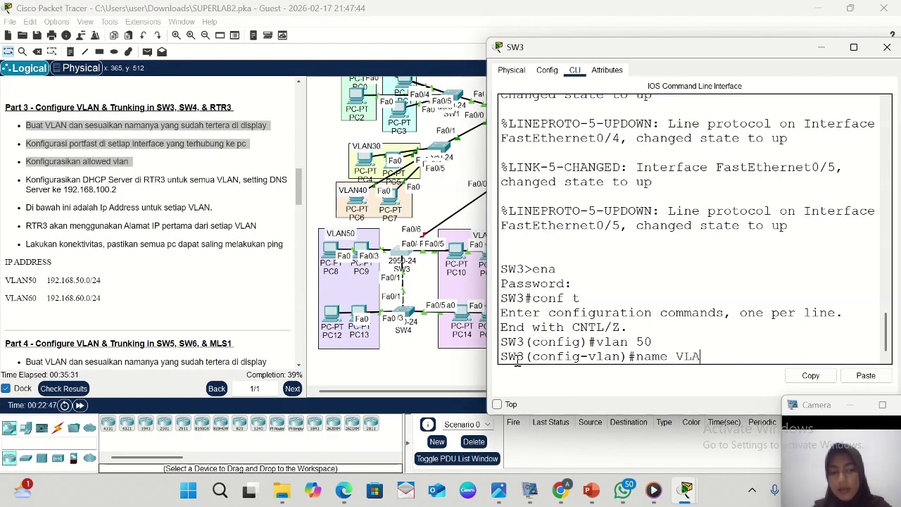
pyautogui.write('N5')
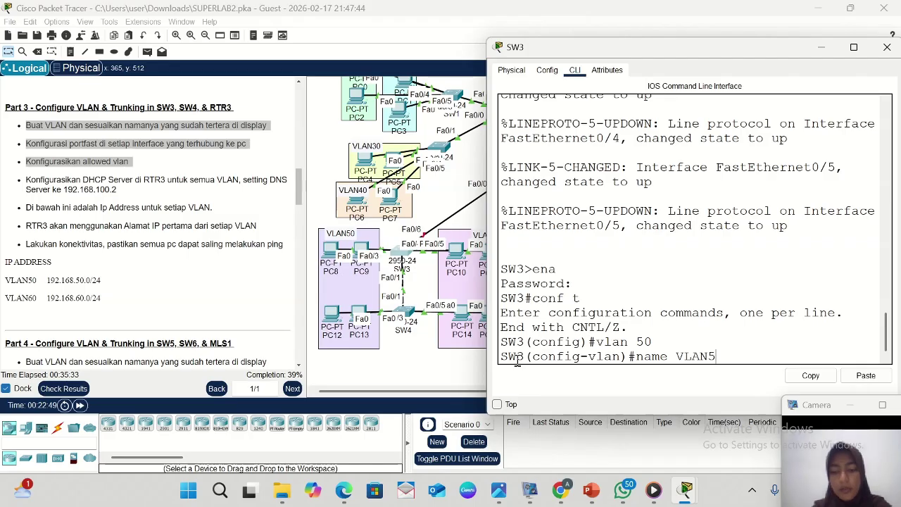
pyautogui.write('0')
pyautogui.press('Return')
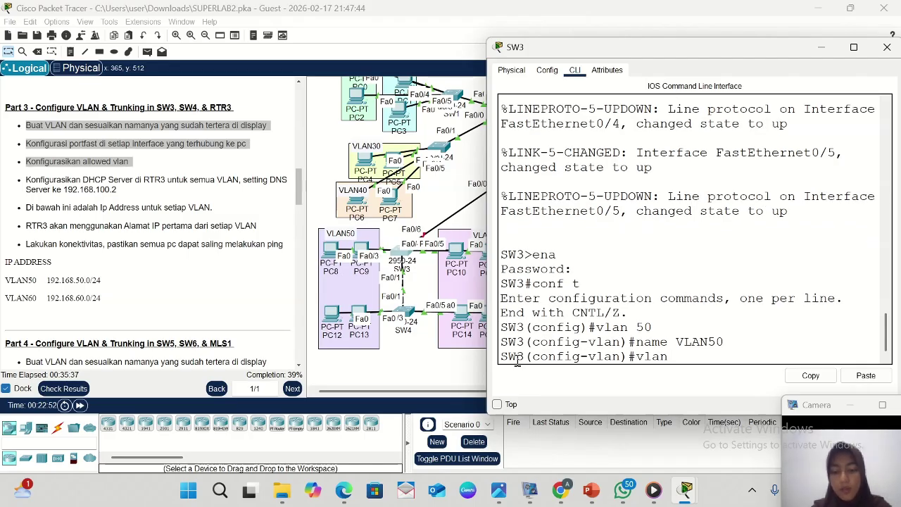
pyautogui.write('vlan 60')
pyautogui.press('Return')
pyautogui.write('N')
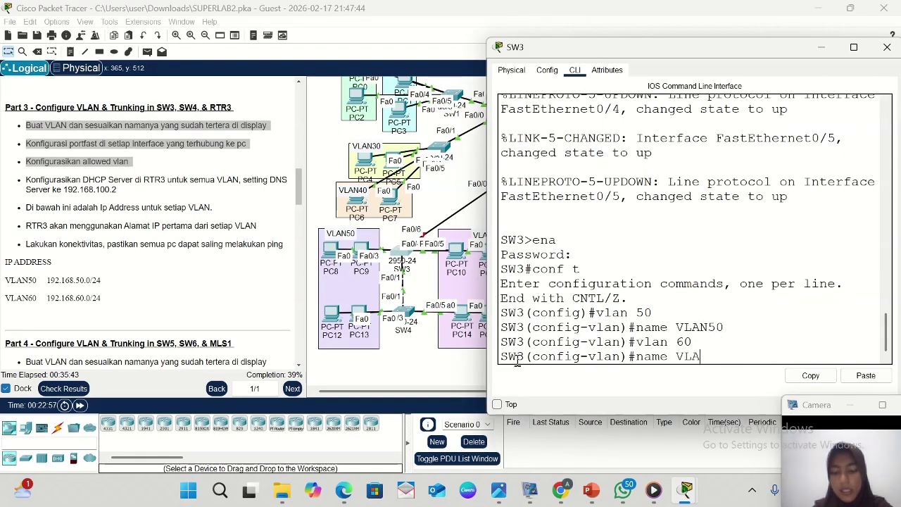
pyautogui.write('ame VLAN60')
pyautogui.press('Return')
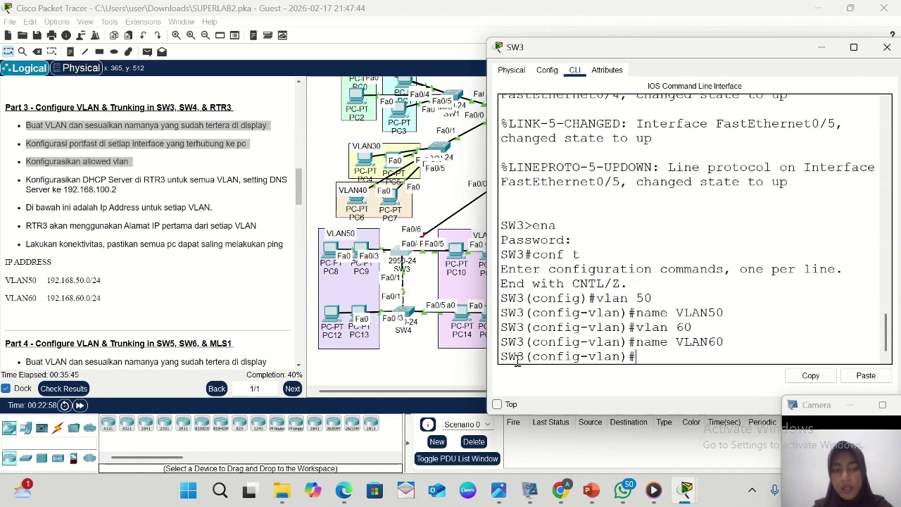
pyautogui.write('EX')
pyautogui.press('Return')
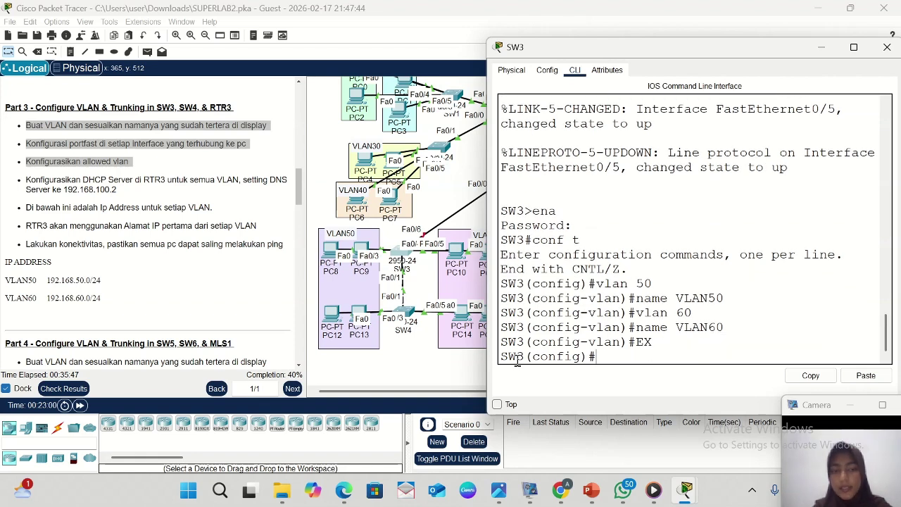
pyautogui.click(823, 48)
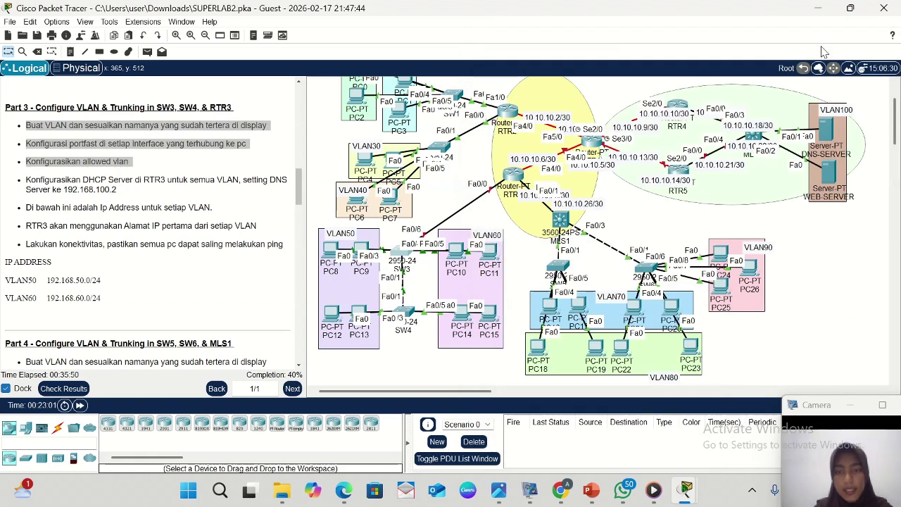
# - Reposition PC8, PC9 and PC11 in the diagram, then reopen SW3's command line
pyautogui.doubleClick(361, 290)
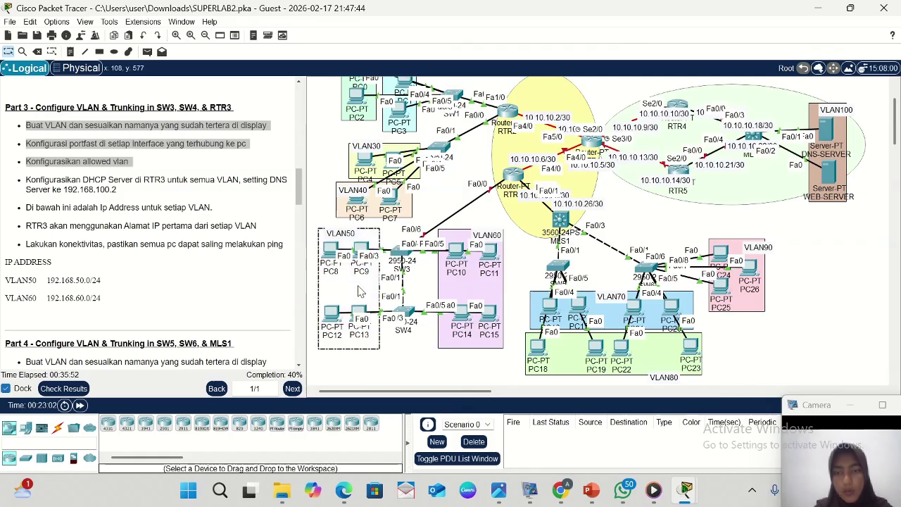
pyautogui.click(394, 360)
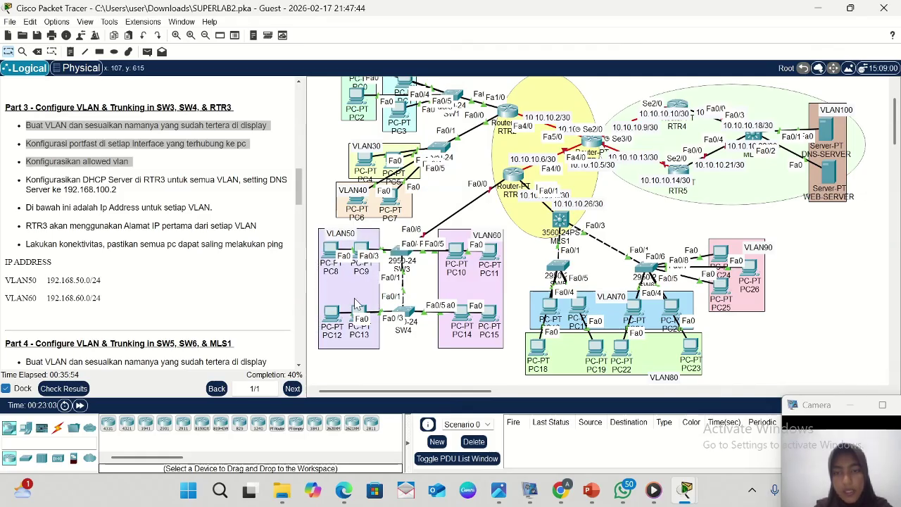
pyautogui.click(329, 252)
pyautogui.moveTo(365, 224); pyautogui.dragTo(332, 304)
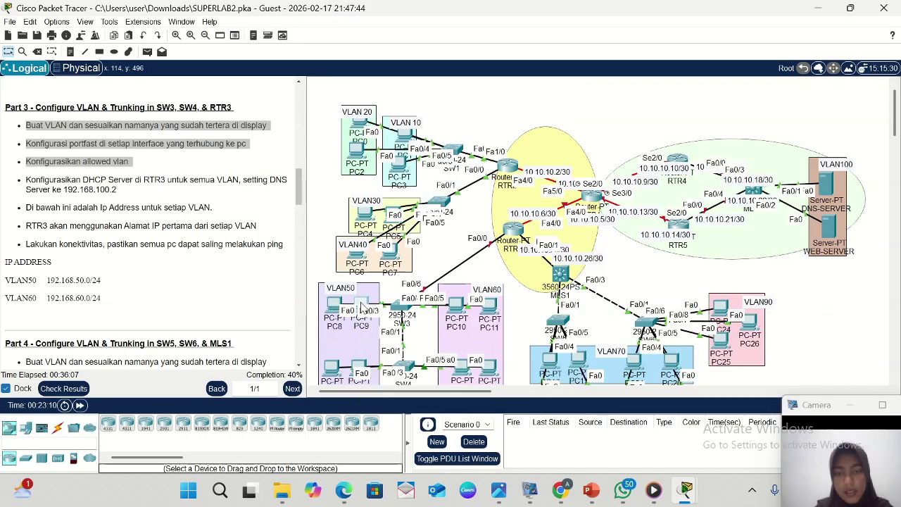
pyautogui.moveTo(361, 307)
pyautogui.mouseDown()
pyautogui.moveTo(383, 251)
pyautogui.moveTo(362, 305)
pyautogui.mouseUp()
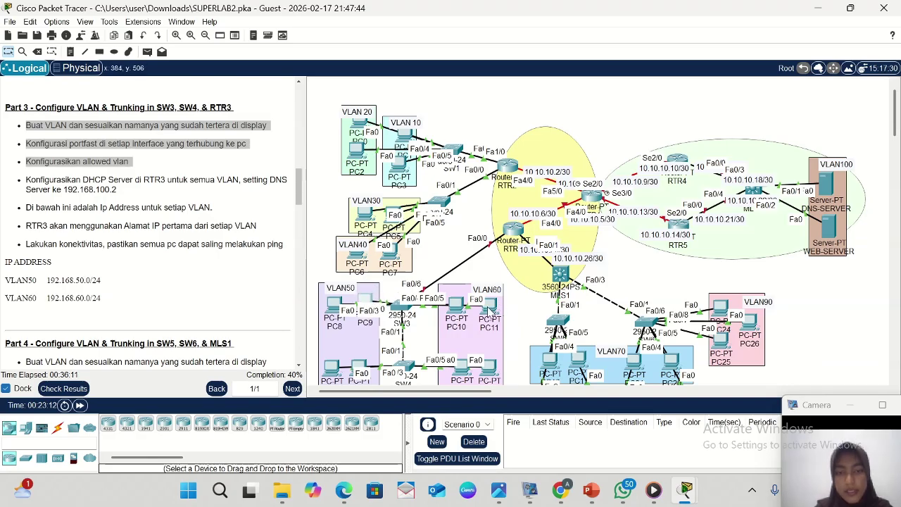
pyautogui.moveTo(491, 311); pyautogui.dragTo(461, 325)
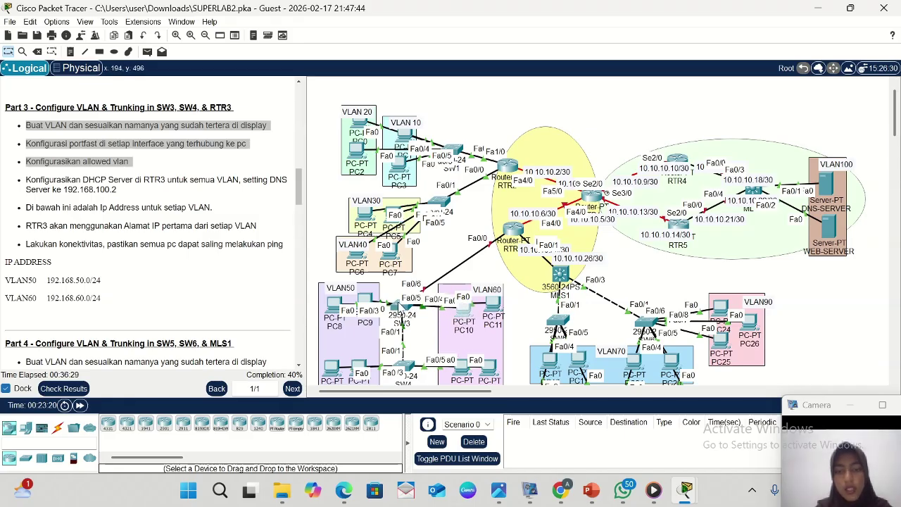
pyautogui.click(397, 307)
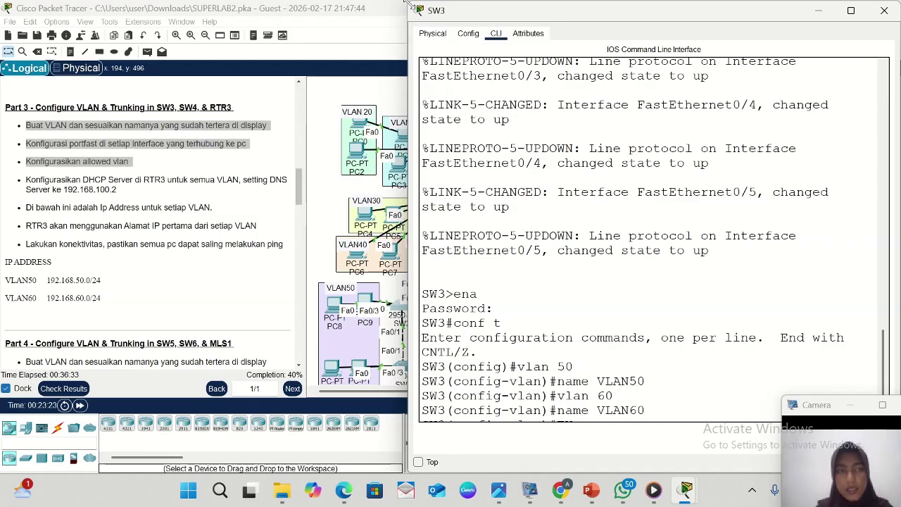
# - Make SW3 ports Fa0/2-3 access ports in VLAN 50 with portfast enabled
pyautogui.moveTo(407, 4); pyautogui.dragTo(455, 72)
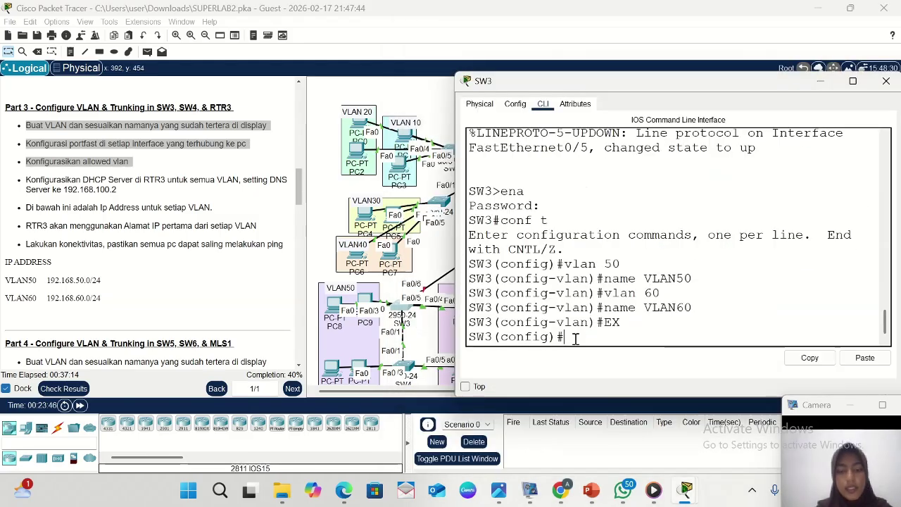
pyautogui.write('T')
pyautogui.press('BackSpace')
pyautogui.press('BackSpace')
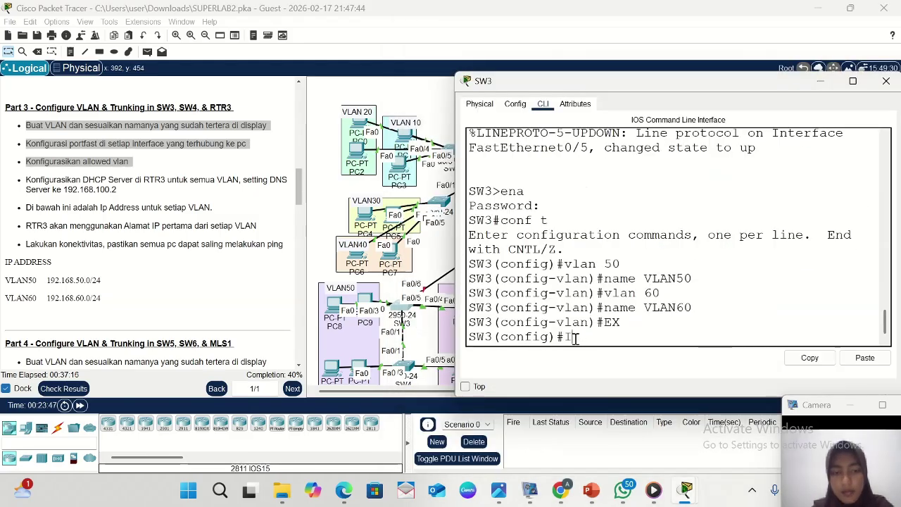
pyautogui.write('nt ')
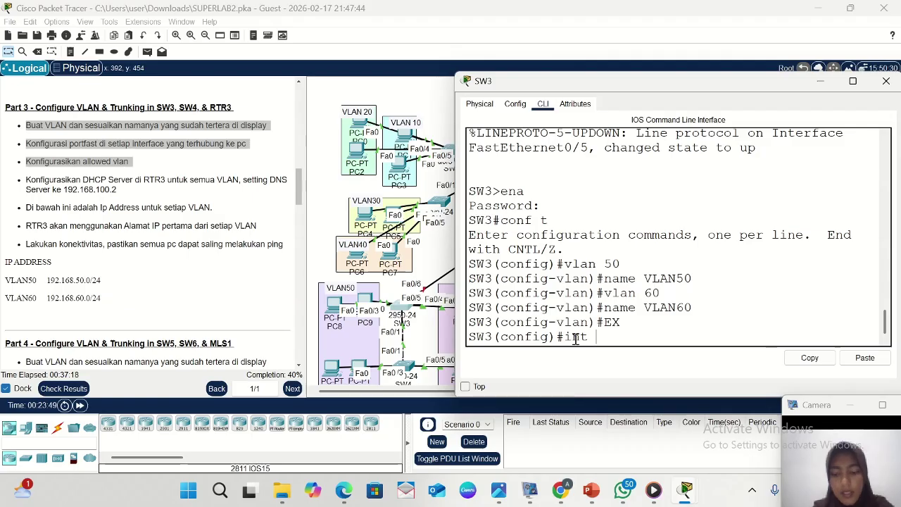
pyautogui.write('r fa')
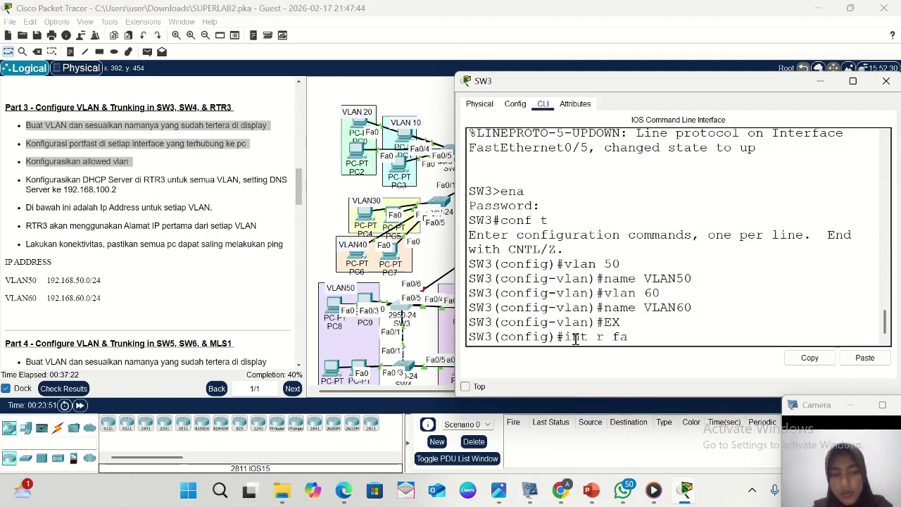
pyautogui.write('0/2-')
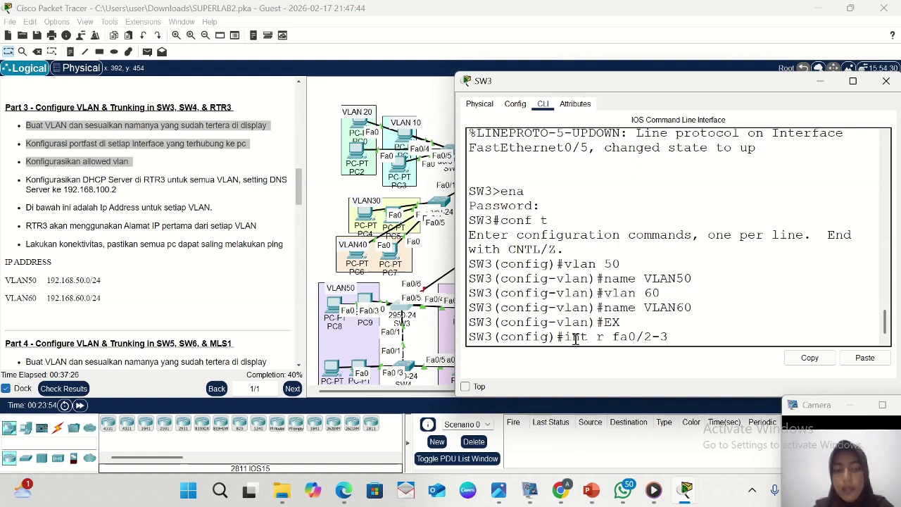
pyautogui.write('3')
pyautogui.press('Return')
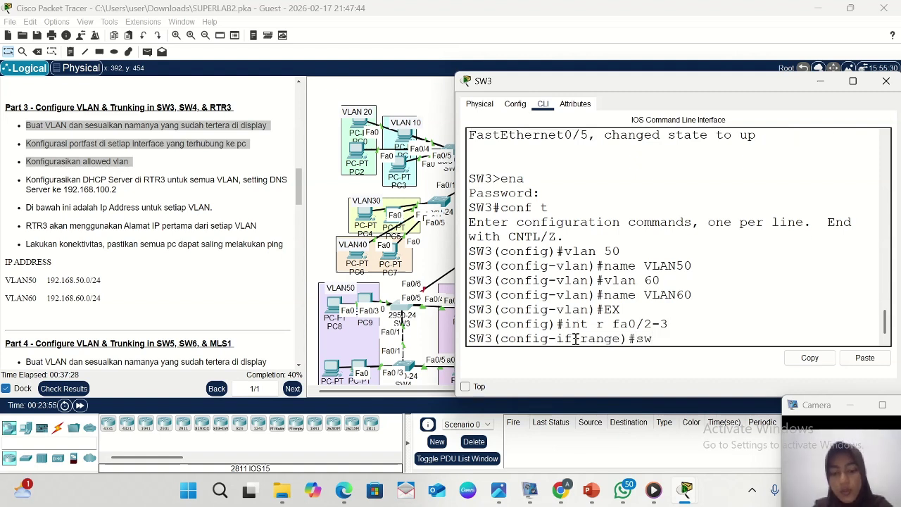
pyautogui.write('sw mo acc')
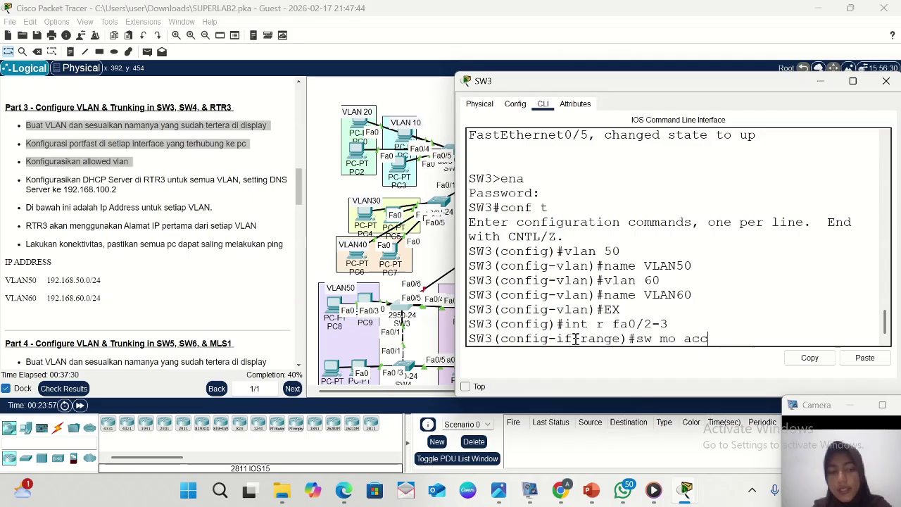
pyautogui.press('Return')
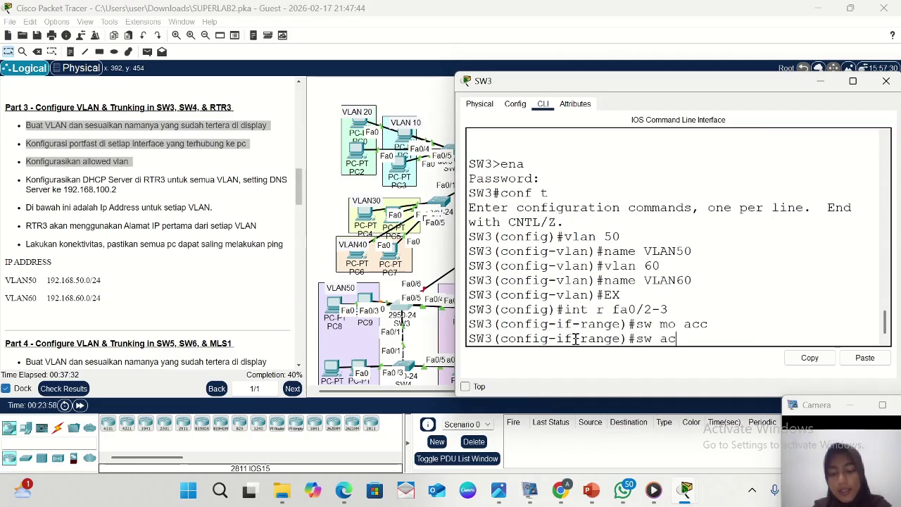
pyautogui.write('sw acc vlan ')
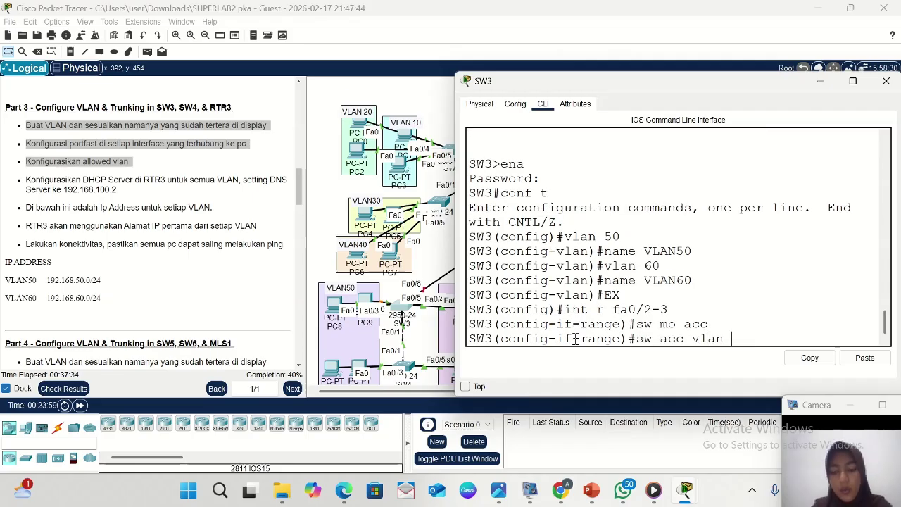
pyautogui.write('50')
pyautogui.press('Return')
pyautogui.write('sp')
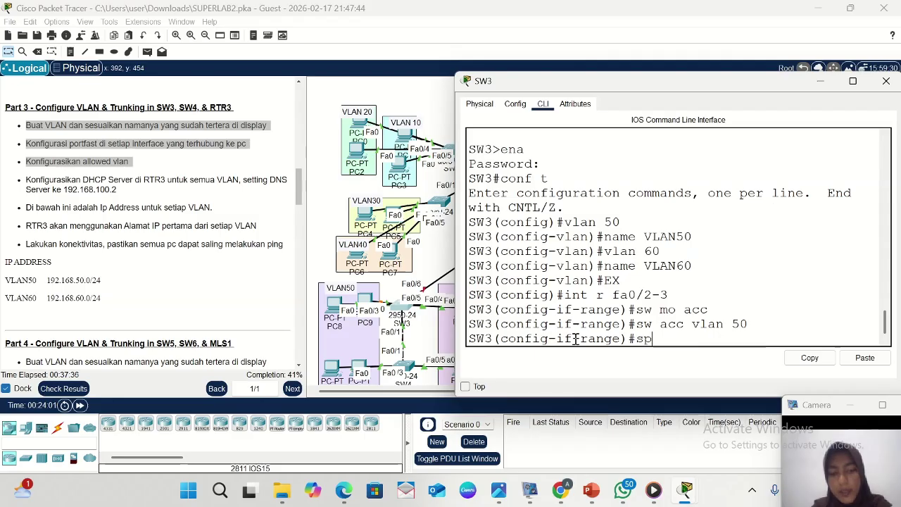
pyautogui.write('a po')
pyautogui.press('Return')
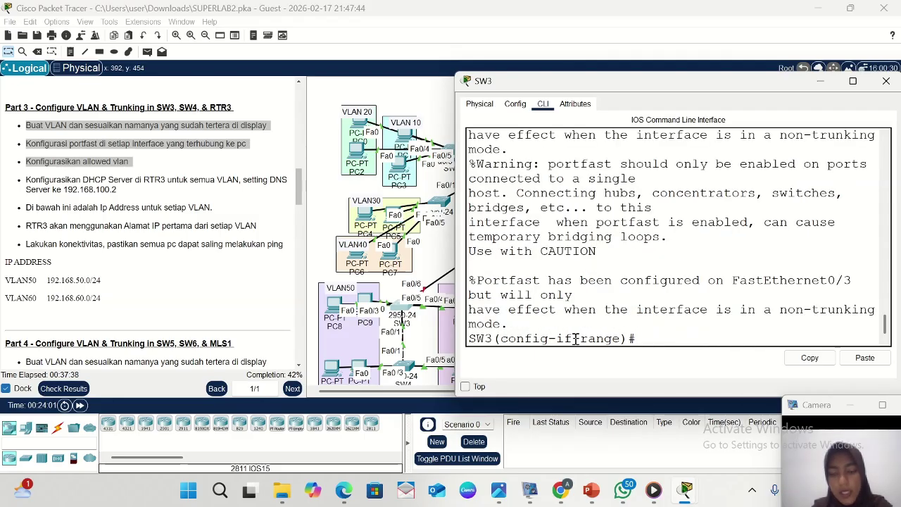
pyautogui.write('ex')
pyautogui.press('Return')
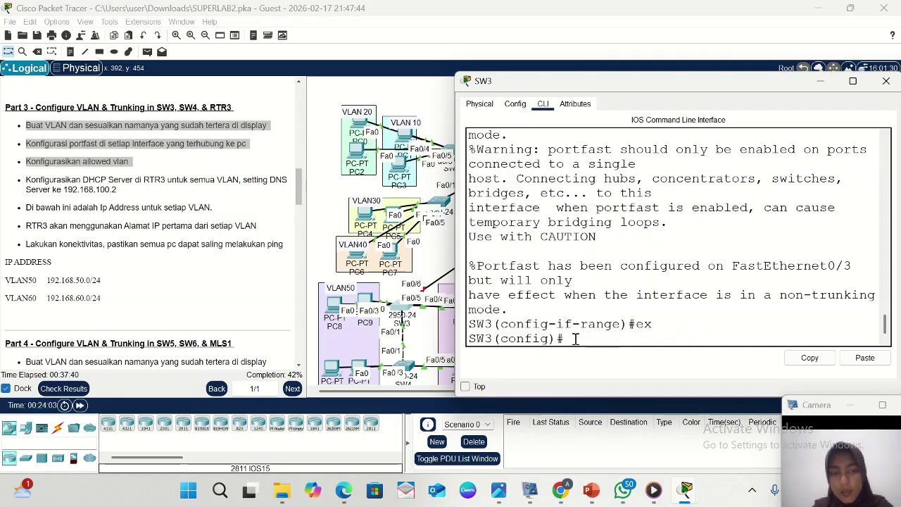
# - Make SW3 ports Fa0/4-5 access ports in VLAN 60 with portfast enabled
pyautogui.write('int r fa0/')
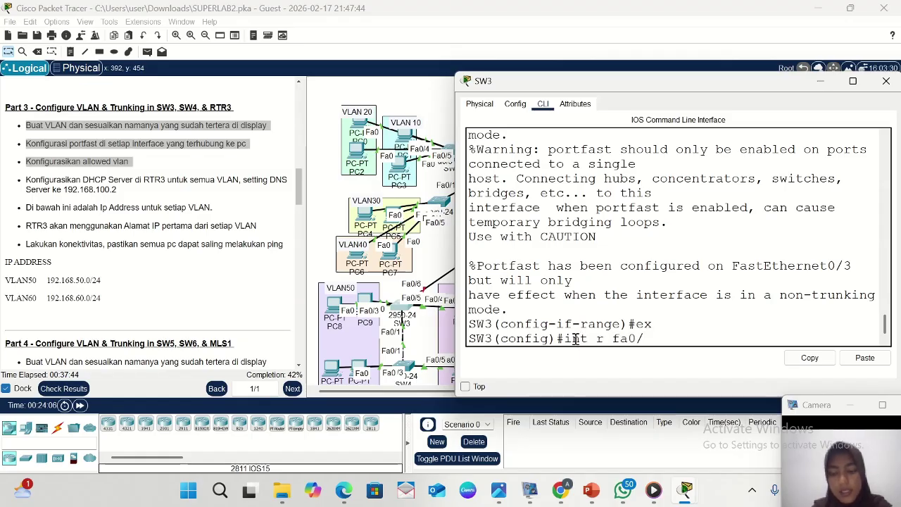
pyautogui.write('4-5')
pyautogui.press('Return')
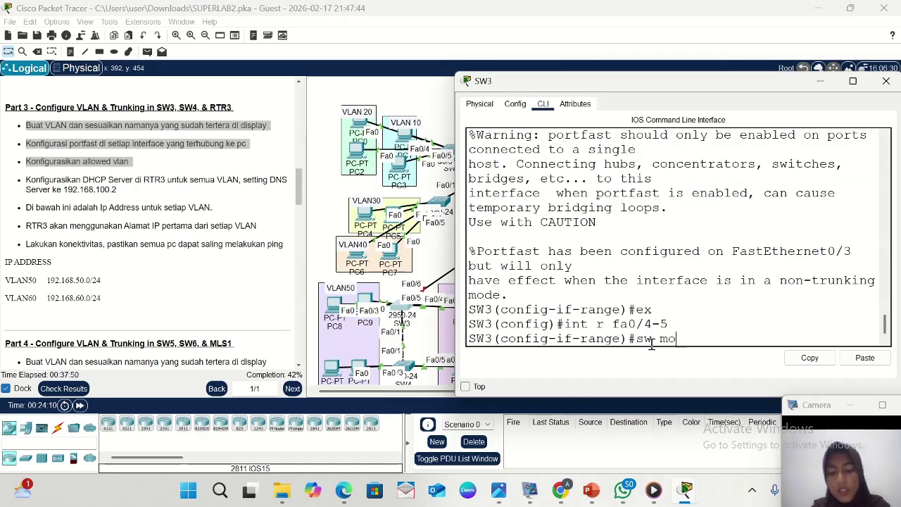
pyautogui.write('sw mo acc')
pyautogui.press('Return')
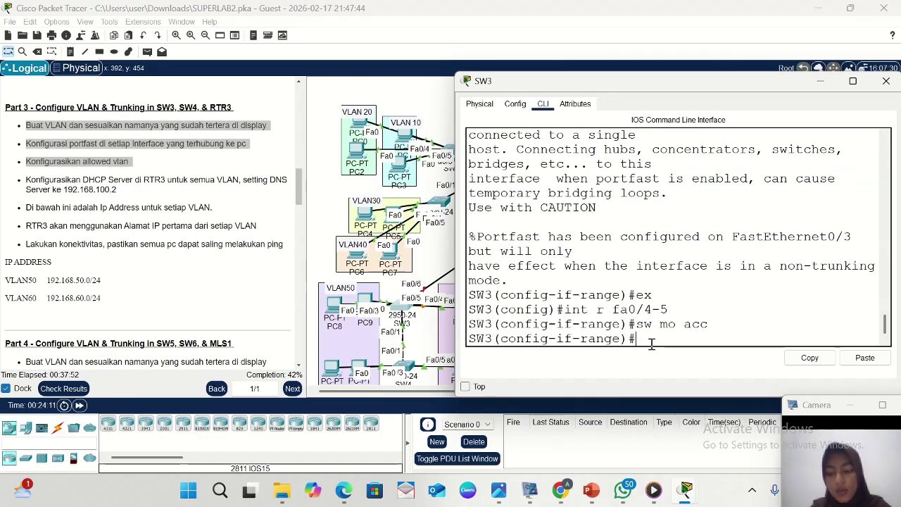
pyautogui.write('sw acc vla')
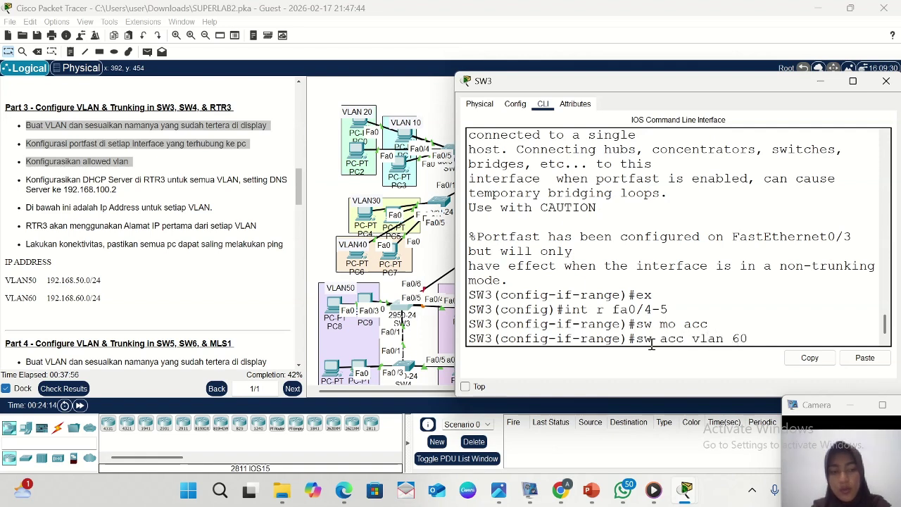
pyautogui.write('n 60')
pyautogui.press('Return')
pyautogui.write('spa')
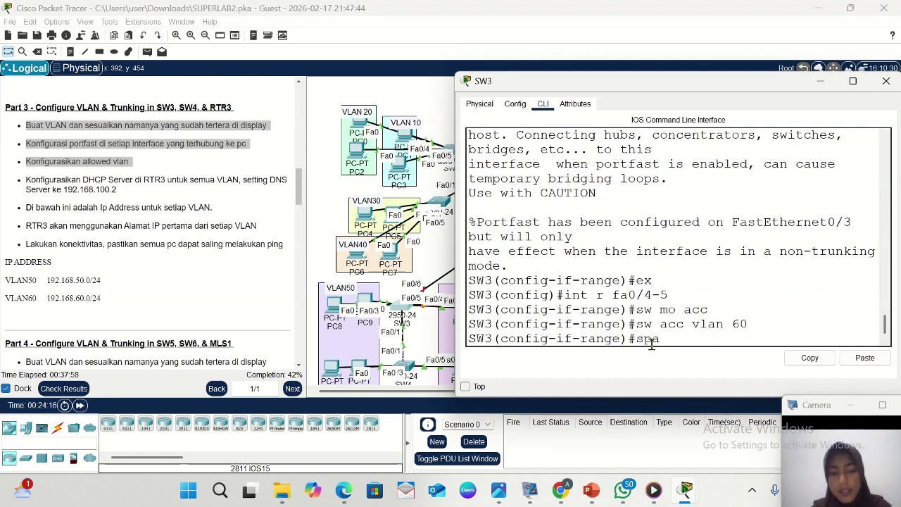
pyautogui.write(' po')
pyautogui.press('Return')
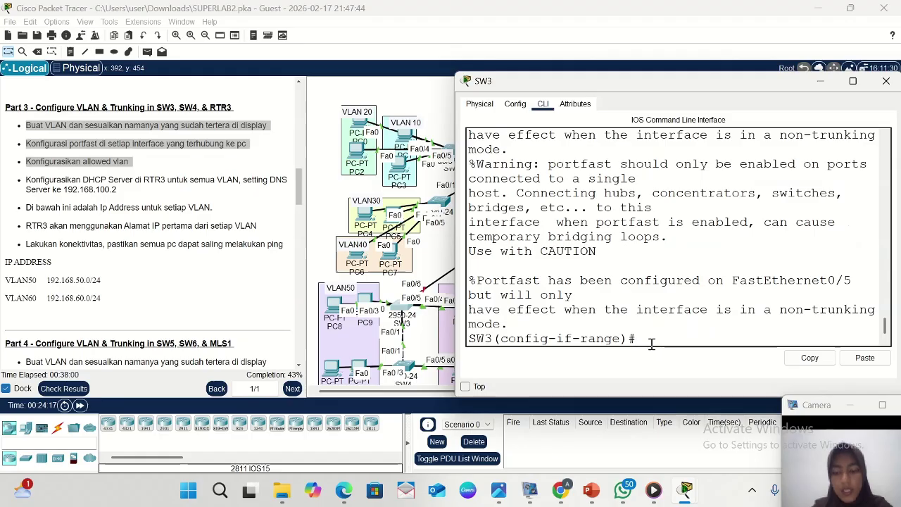
pyautogui.write('ex')
pyautogui.press('Return')
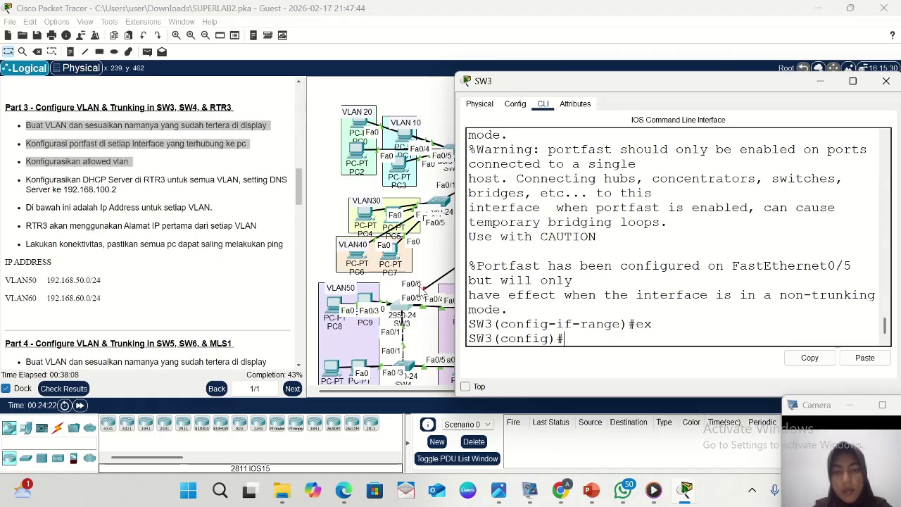
pyautogui.hscroll(3, 423, 288)
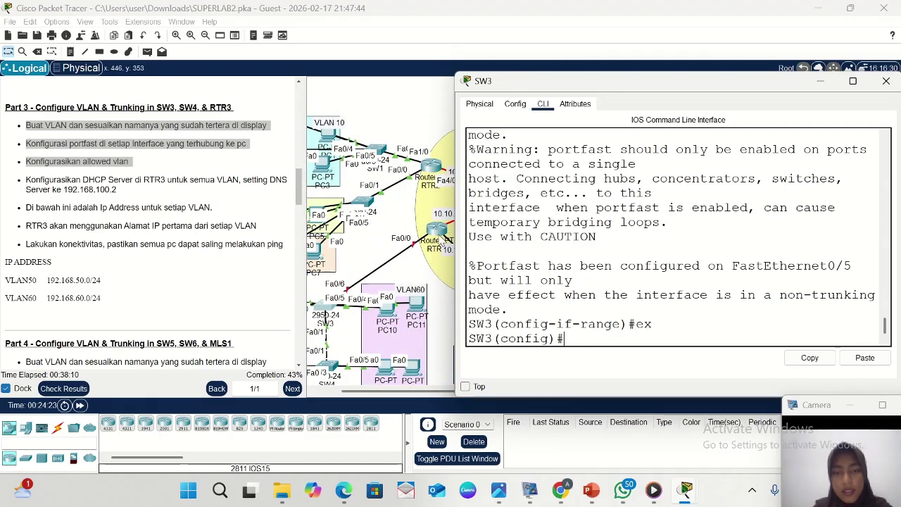
pyautogui.click(440, 229)
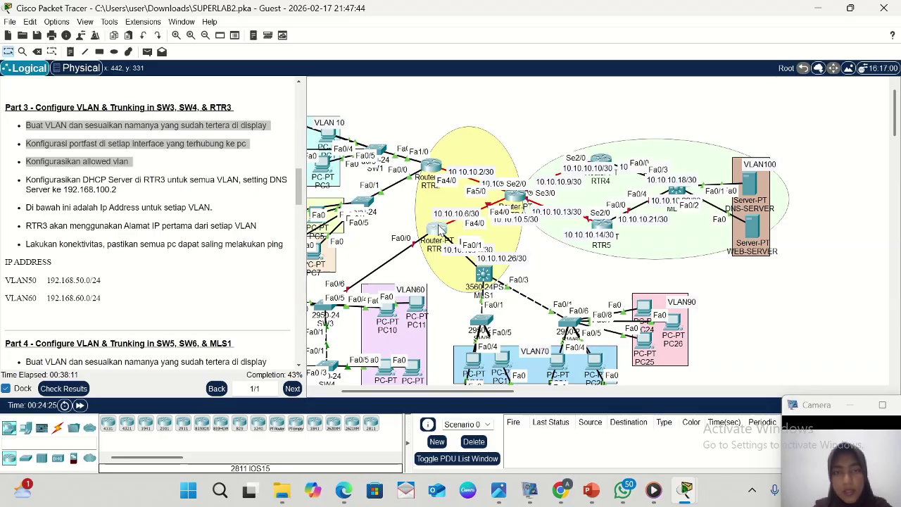
pyautogui.click(439, 229)
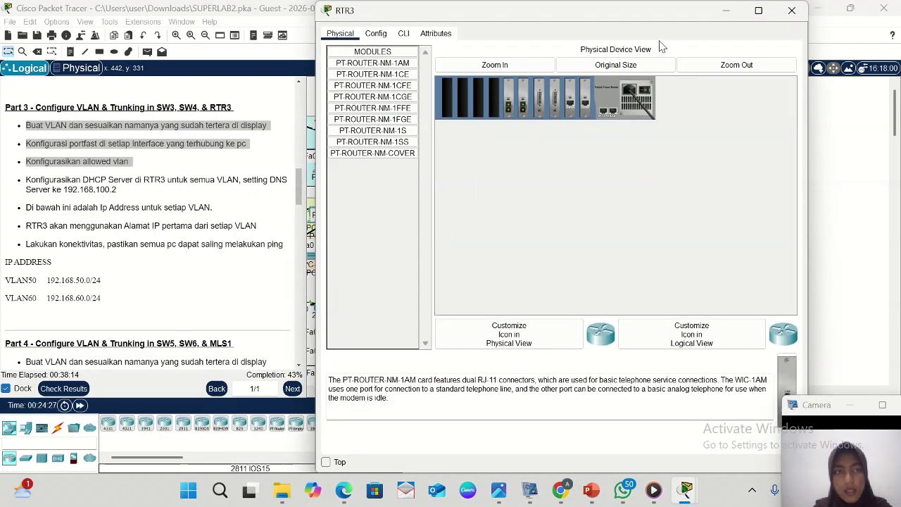
pyautogui.click(728, 11)
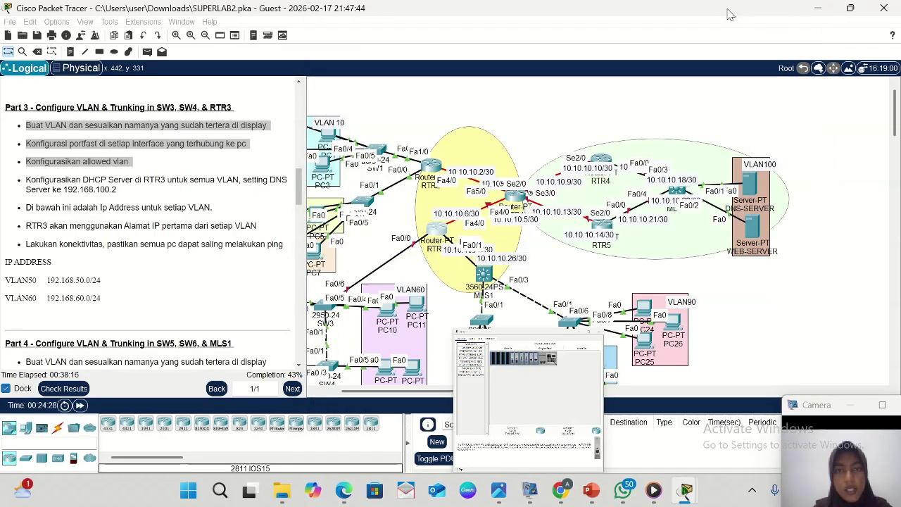
pyautogui.hscroll(-1, 366, 321)
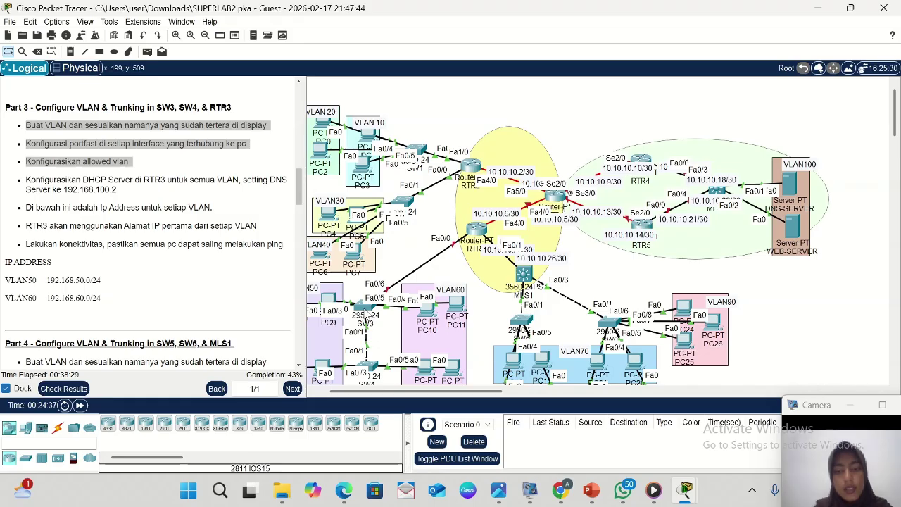
pyautogui.click(366, 320)
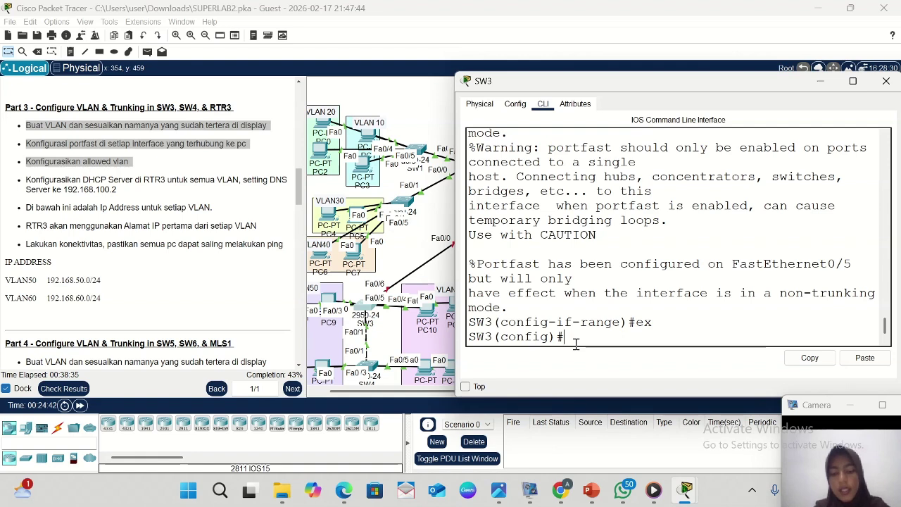
# - Set SW3 port Fa0/6 to trunk mode with allowed VLANs 50-60
pyautogui.write('int')
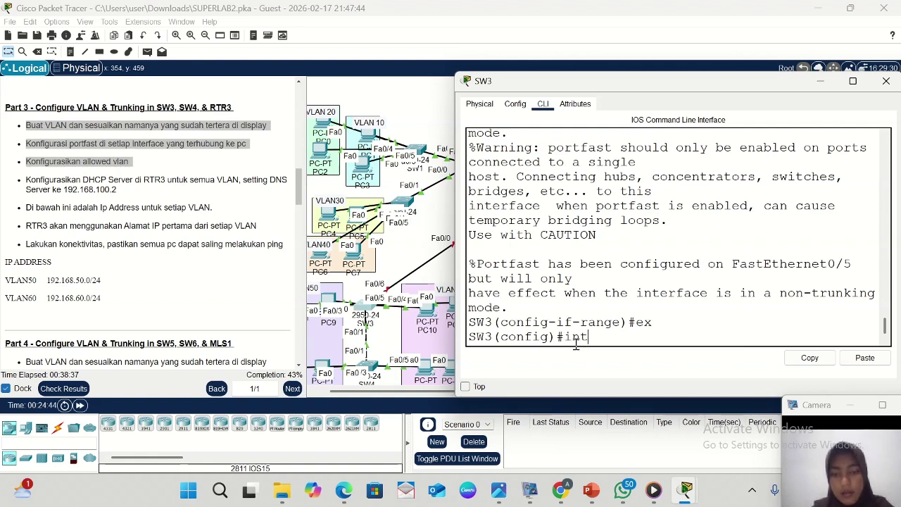
pyautogui.write(' fa0/6')
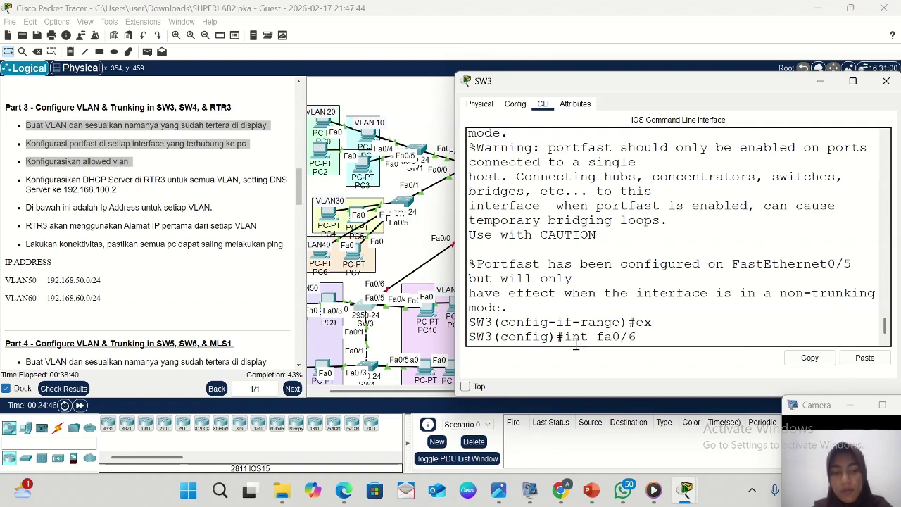
pyautogui.press('Return')
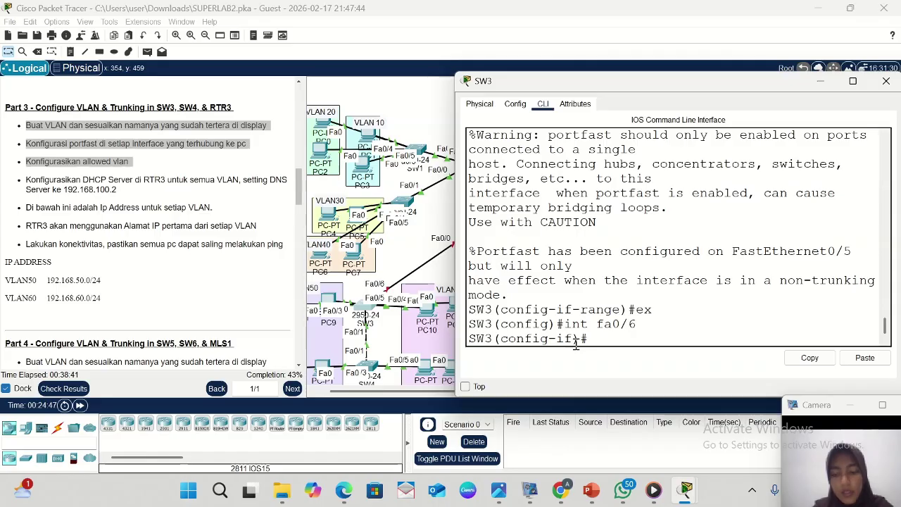
pyautogui.write('sw m')
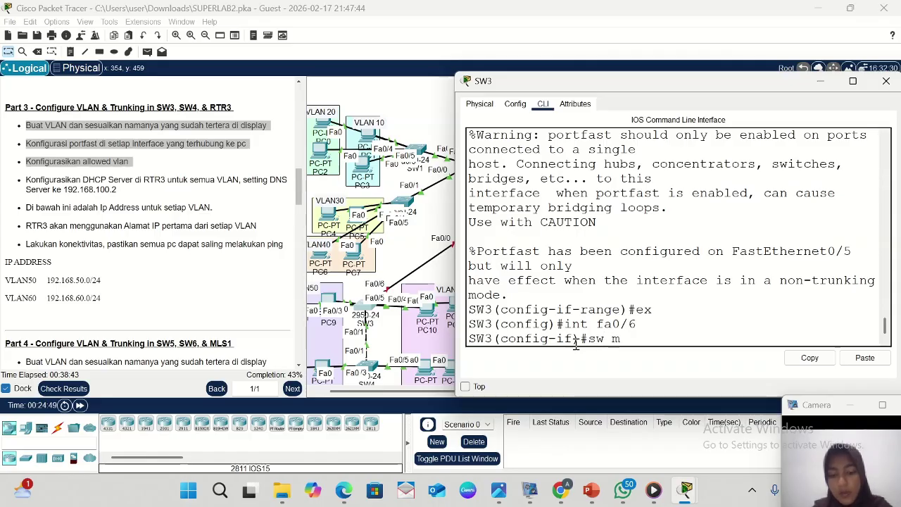
pyautogui.write('o tr')
pyautogui.press('Return')
pyautogui.write('s')
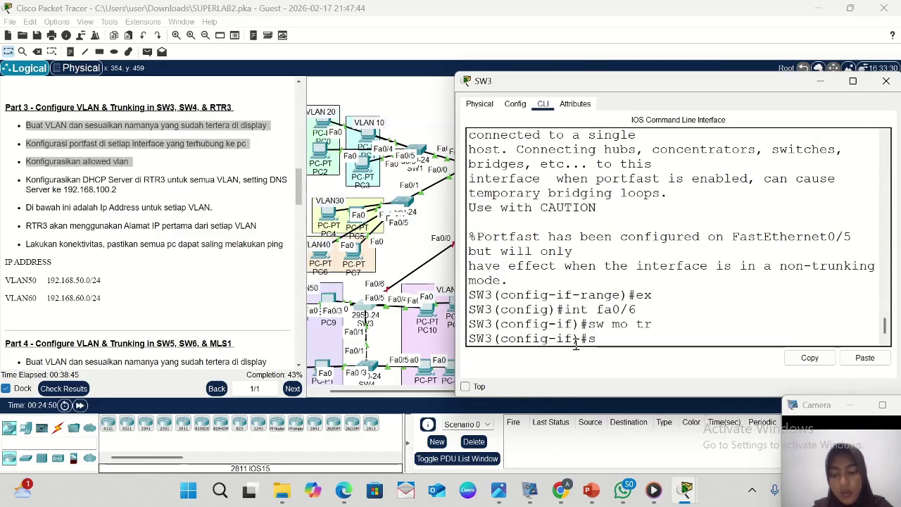
pyautogui.write('w')
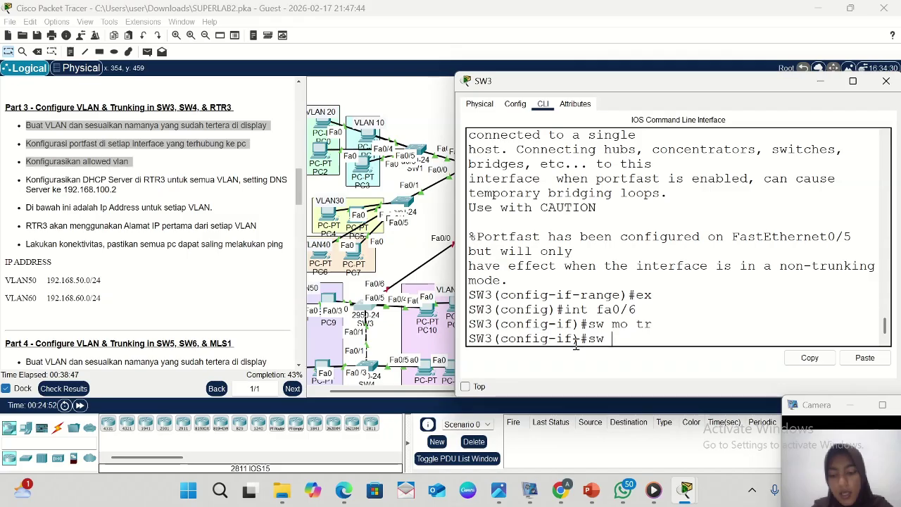
pyautogui.write(' tr all v')
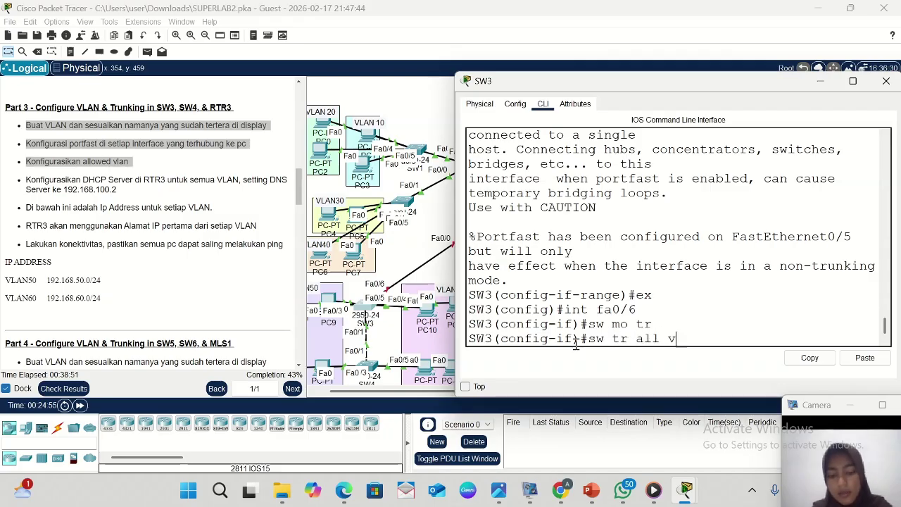
pyautogui.write('lan 50-6')
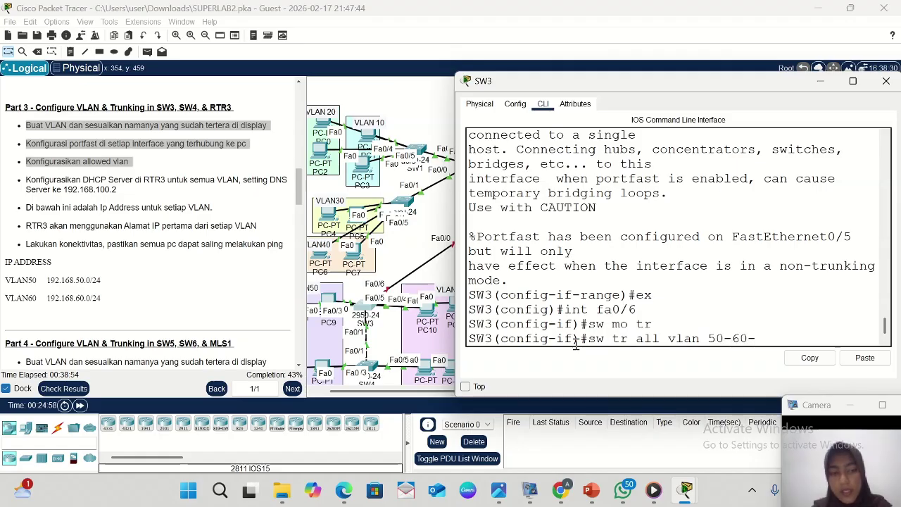
pyautogui.write('0')
pyautogui.press('Return')
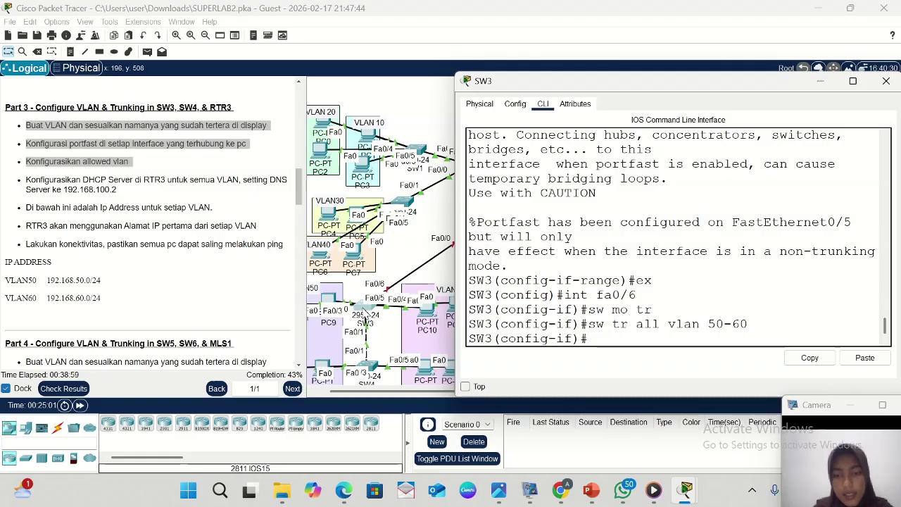
# - Back in SW3's console, set Fa0/1 to trunk mode allowing VLANs 50-60, then minimize the window
pyautogui.click(369, 377)
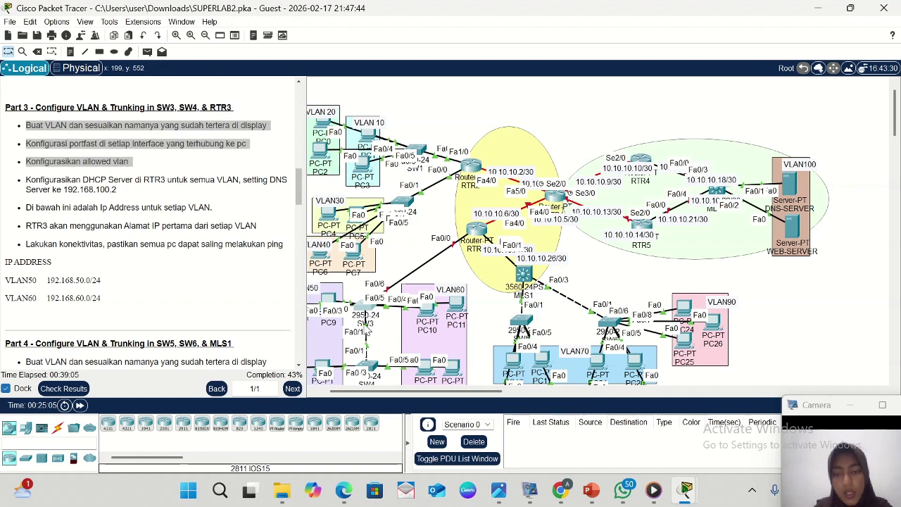
pyautogui.scroll(-1, 371, 375)
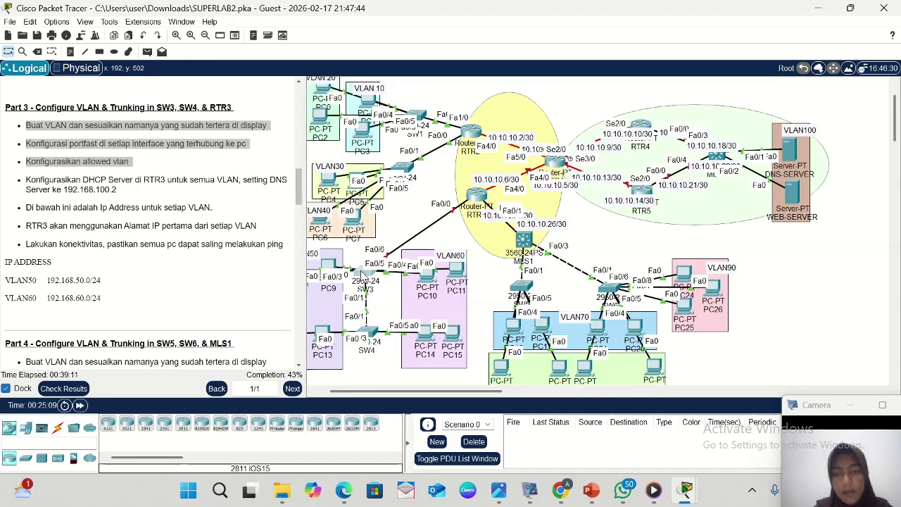
pyautogui.click(363, 278)
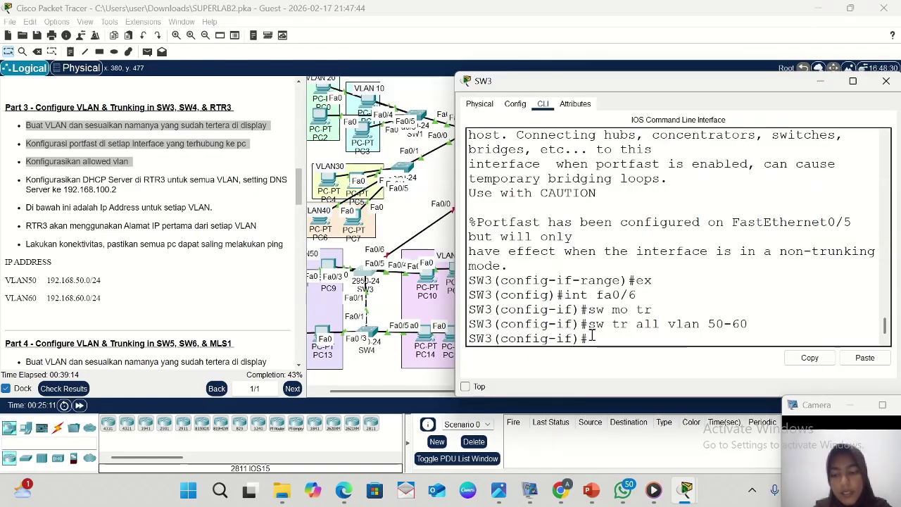
pyautogui.write('ex')
pyautogui.press('Return')
pyautogui.write('ig)#i')
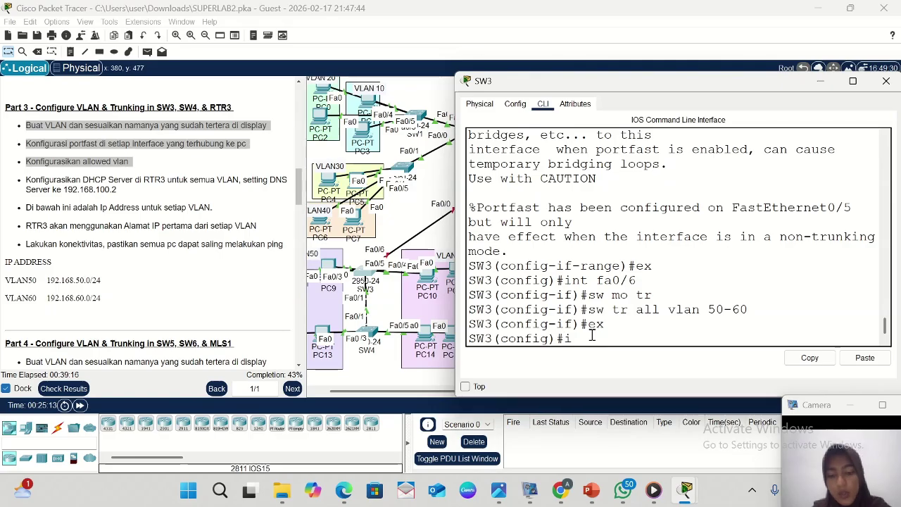
pyautogui.write('nt f')
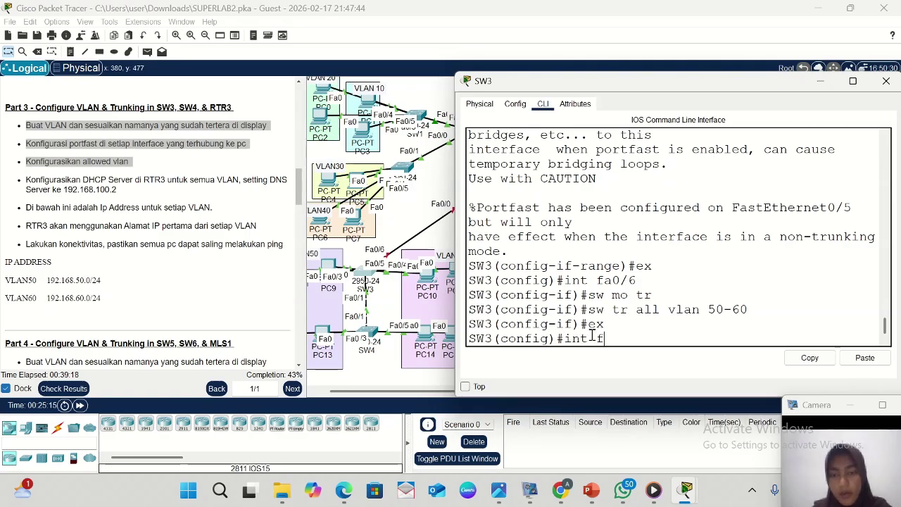
pyautogui.write('a0')
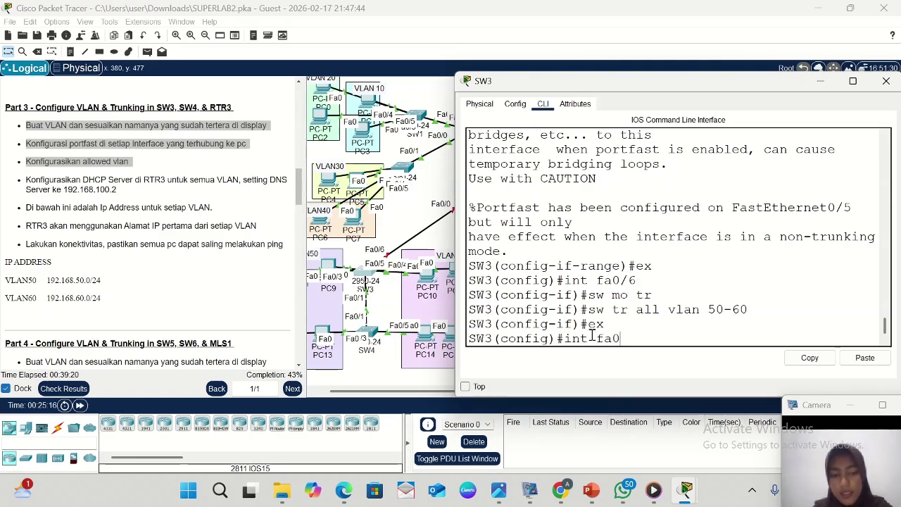
pyautogui.write('.')
pyautogui.write('/1')
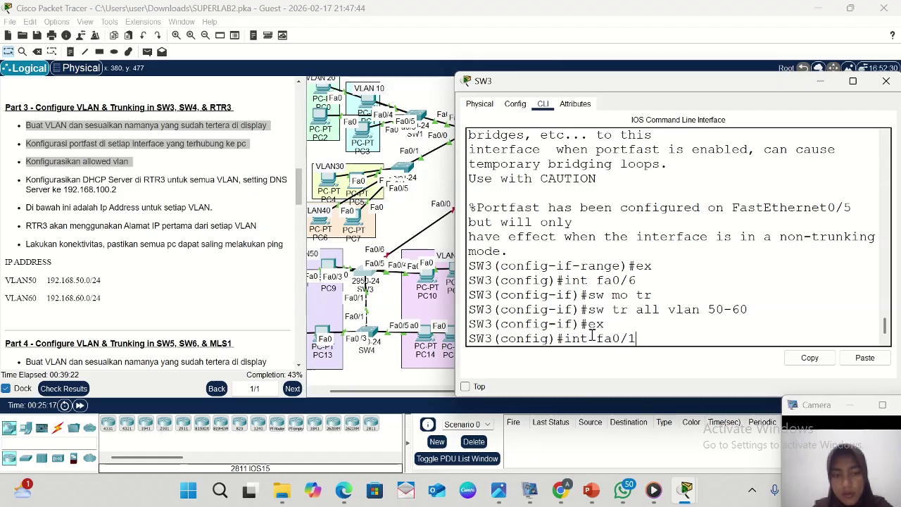
pyautogui.press('Return')
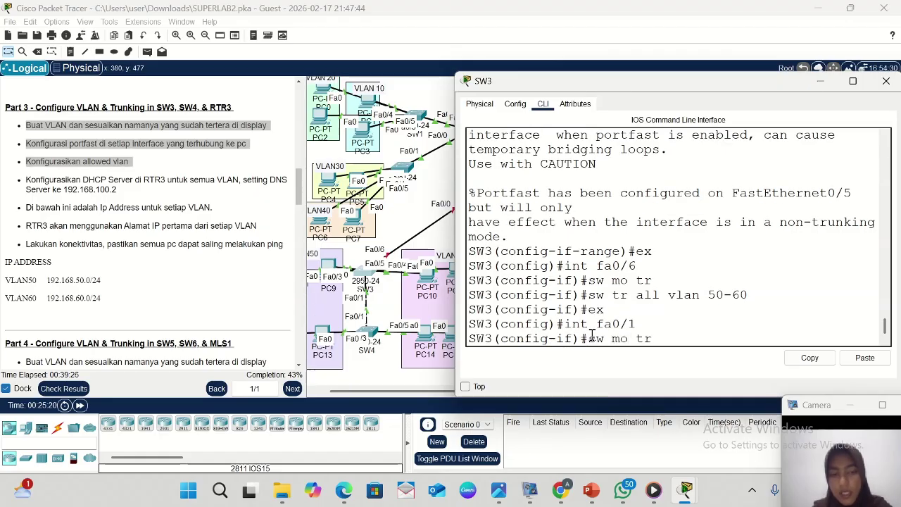
pyautogui.press('Return')
pyautogui.write('sw tr all vl')
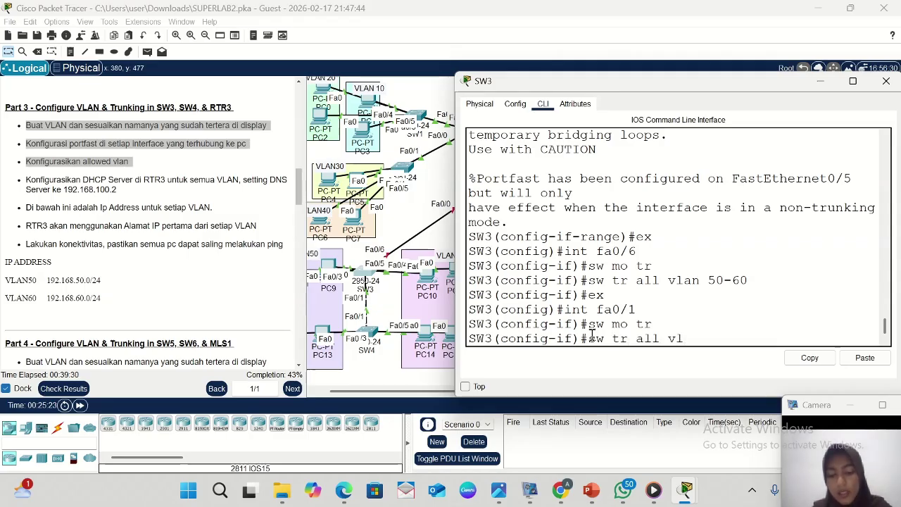
pyautogui.write('an ')
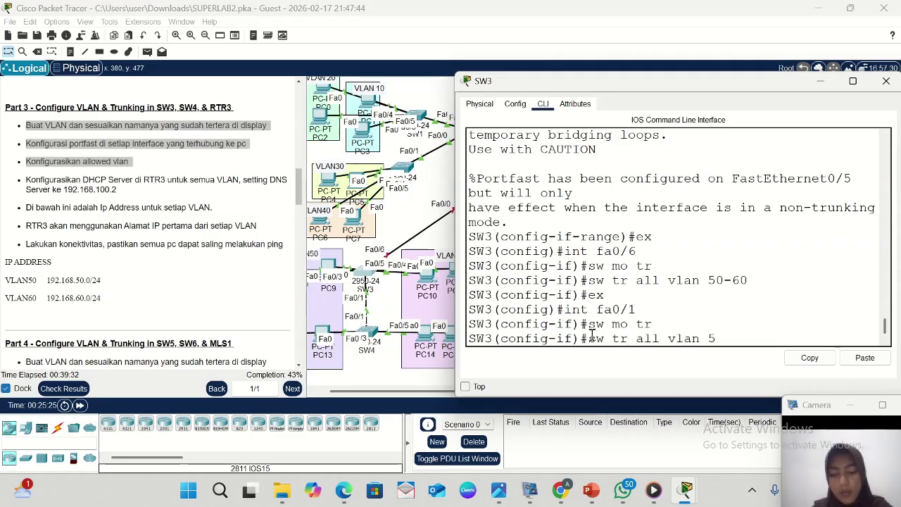
pyautogui.write('50-')
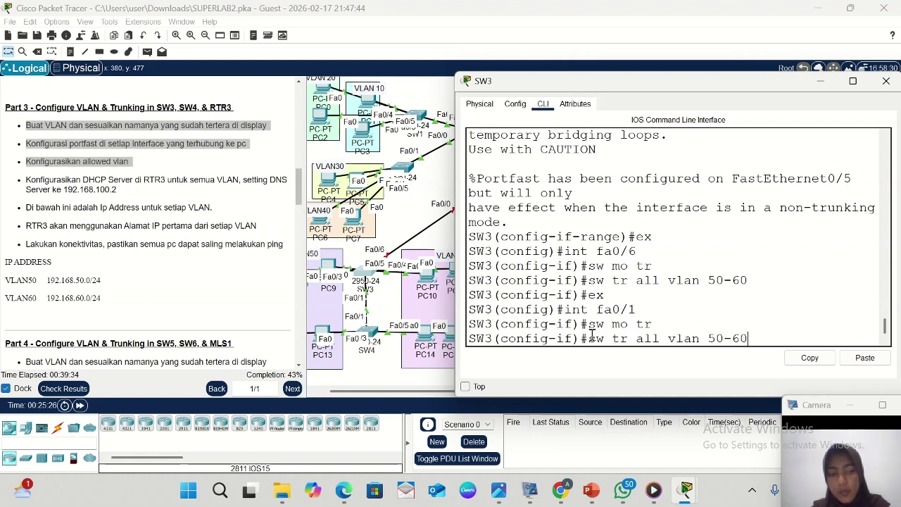
pyautogui.write('60')
pyautogui.press('Return')
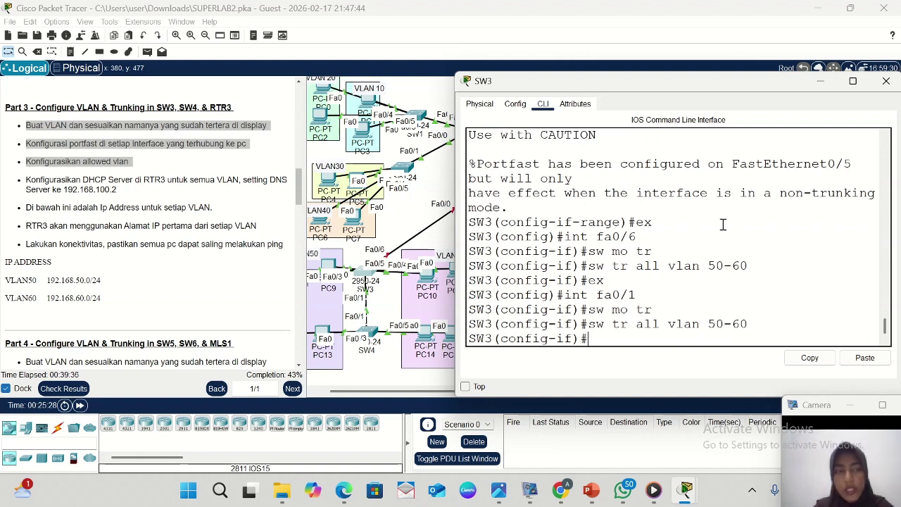
pyautogui.click(820, 81)
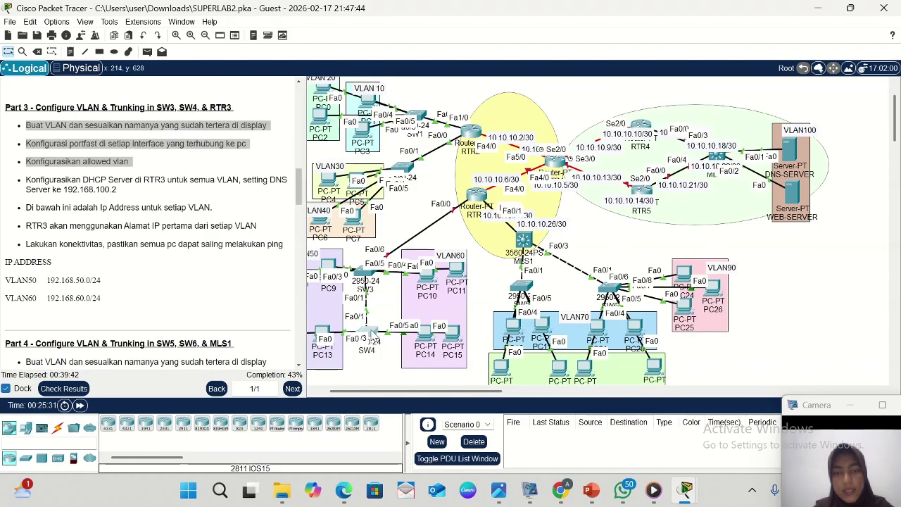
# - Open SW4's command line and shrink and move its window beside the topology
pyautogui.click(374, 339)
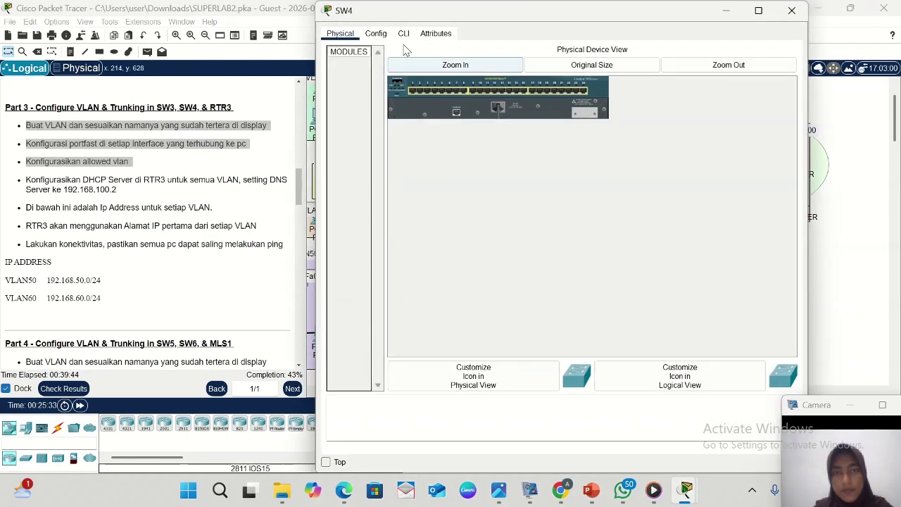
pyautogui.click(403, 35)
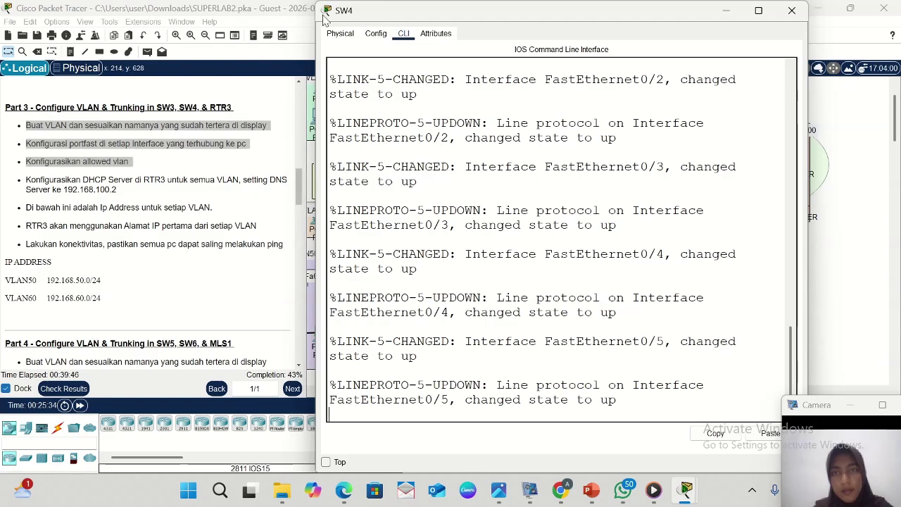
pyautogui.moveTo(318, 3); pyautogui.dragTo(446, 93)
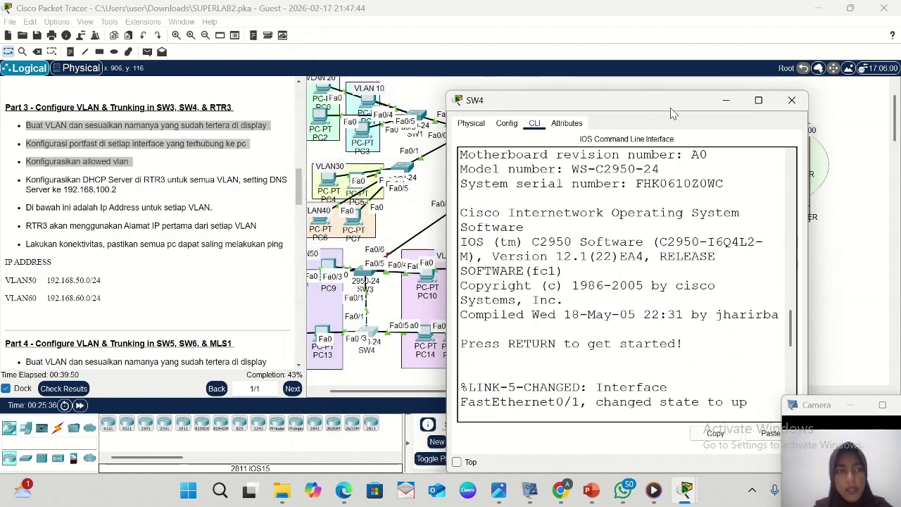
pyautogui.moveTo(682, 115); pyautogui.dragTo(779, 68)
pyautogui.scroll(-5, 735, 252)
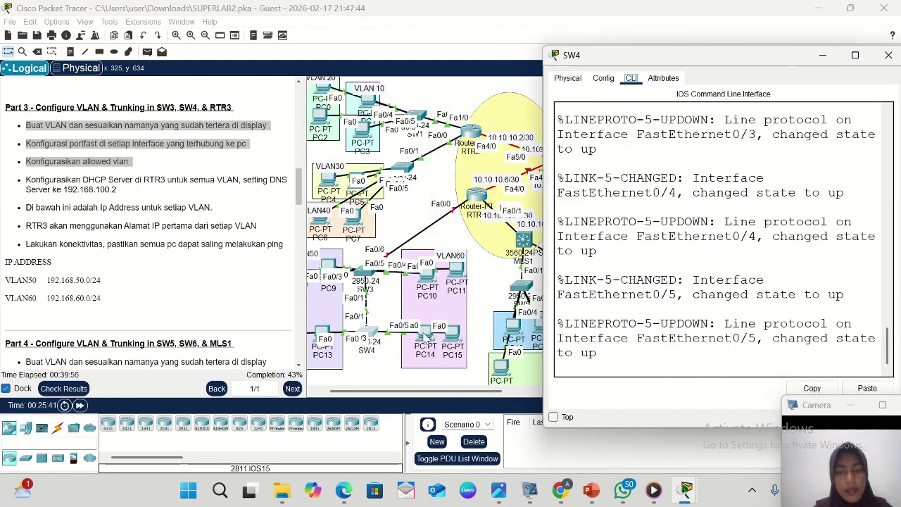
pyautogui.hscroll(-2, 425, 340)
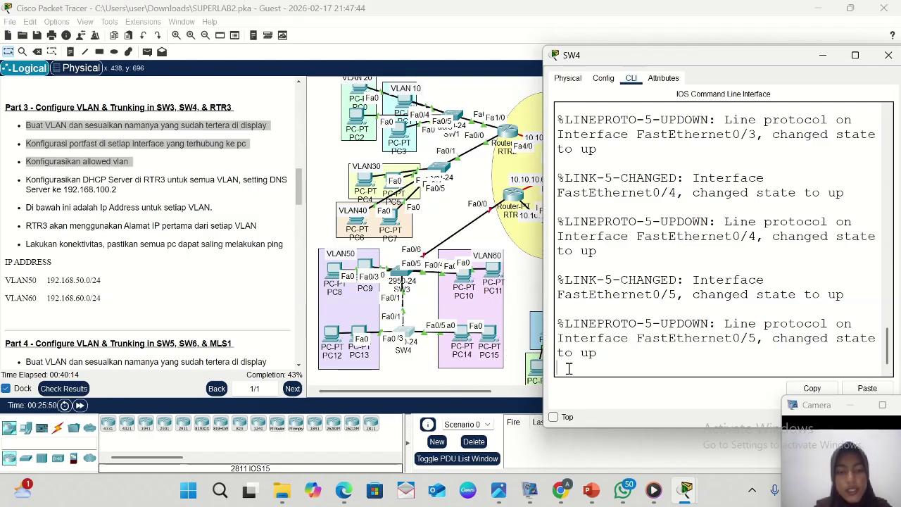
# - Enter privileged and global configuration mode on SW4
pyautogui.press('Return')
pyautogui.write('en')
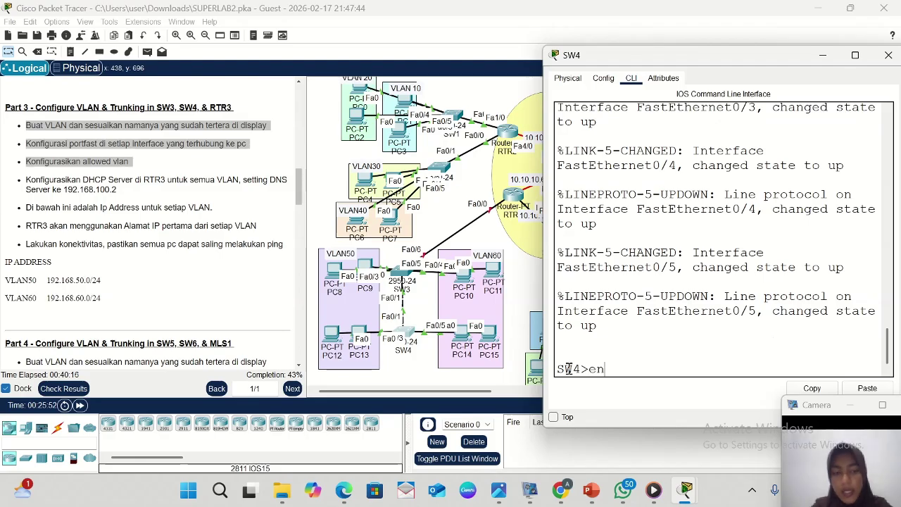
pyautogui.write('a')
pyautogui.press('Return')
pyautogui.press('Return')
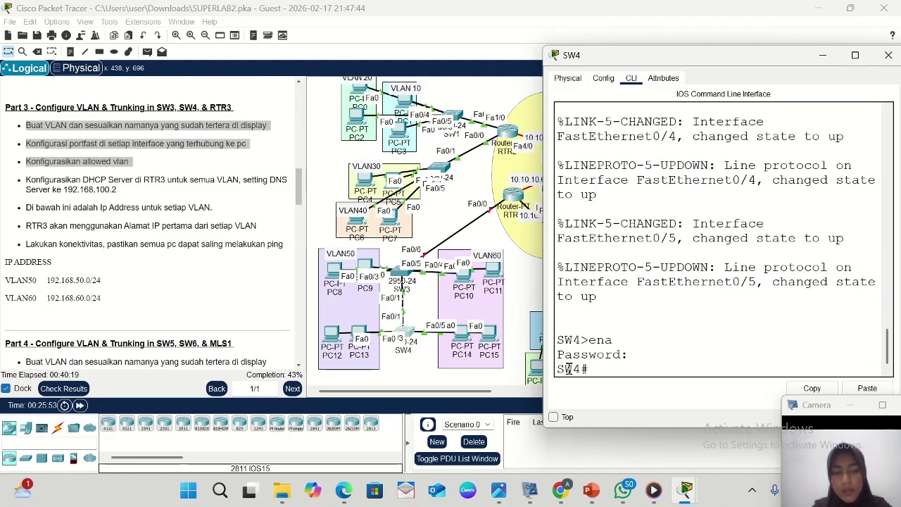
pyautogui.write('conf t')
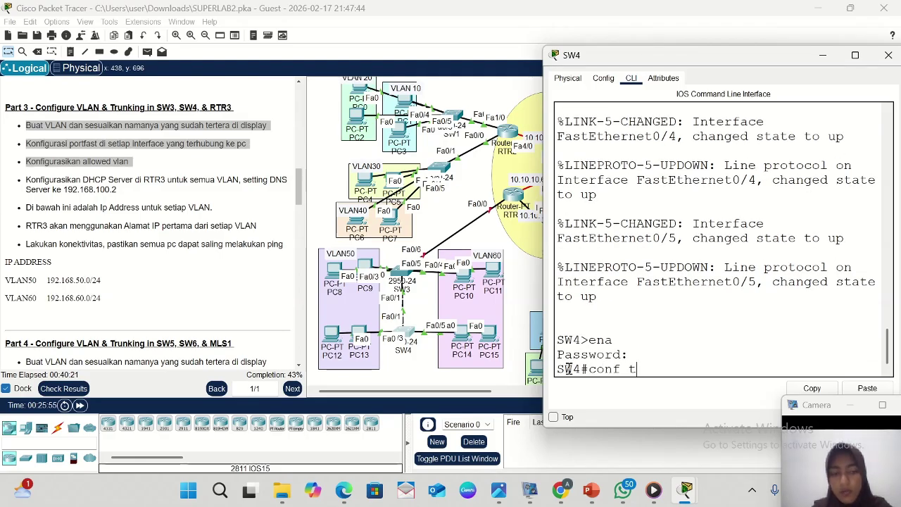
pyautogui.press('Return')
# - Create VLAN 50 named VLAN50 and VLAN 60 named VLAN60 on SW4
pyautogui.write('vlan')
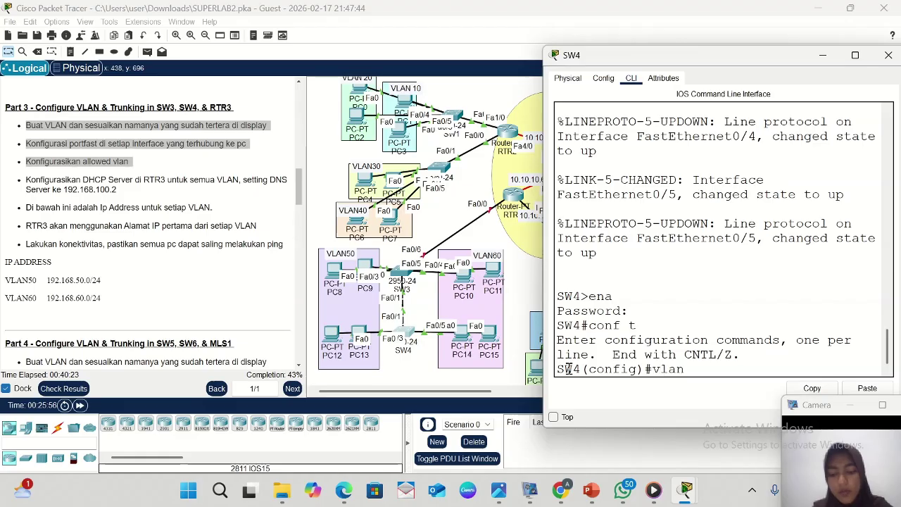
pyautogui.write(' 50')
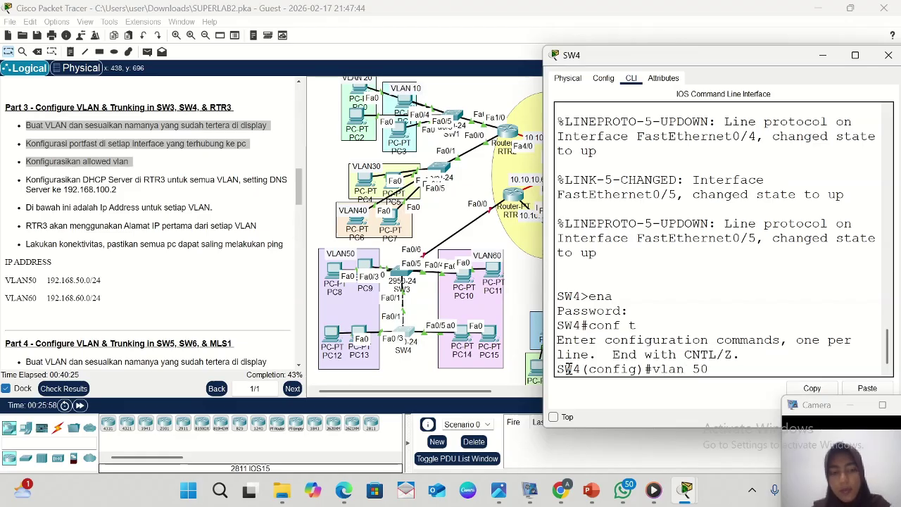
pyautogui.press('Return')
pyautogui.write('name')
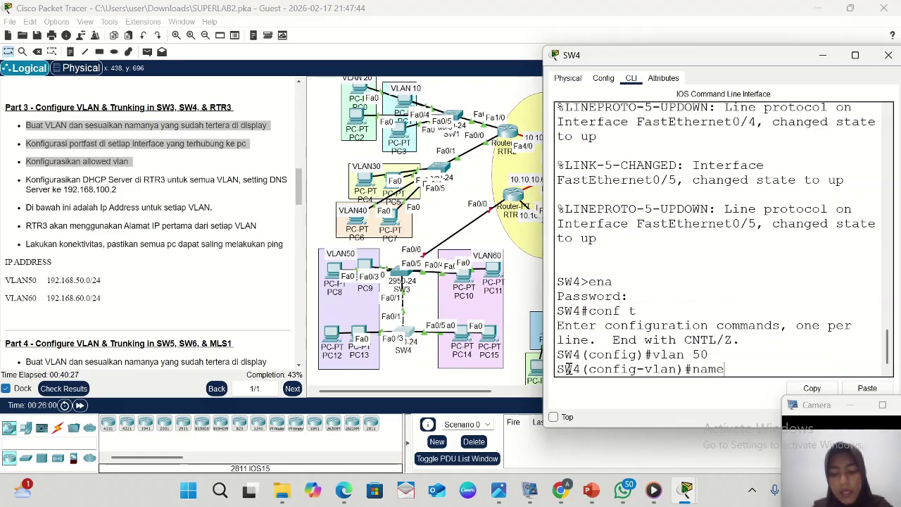
pyautogui.write(' VLAN50')
pyautogui.press('Return')
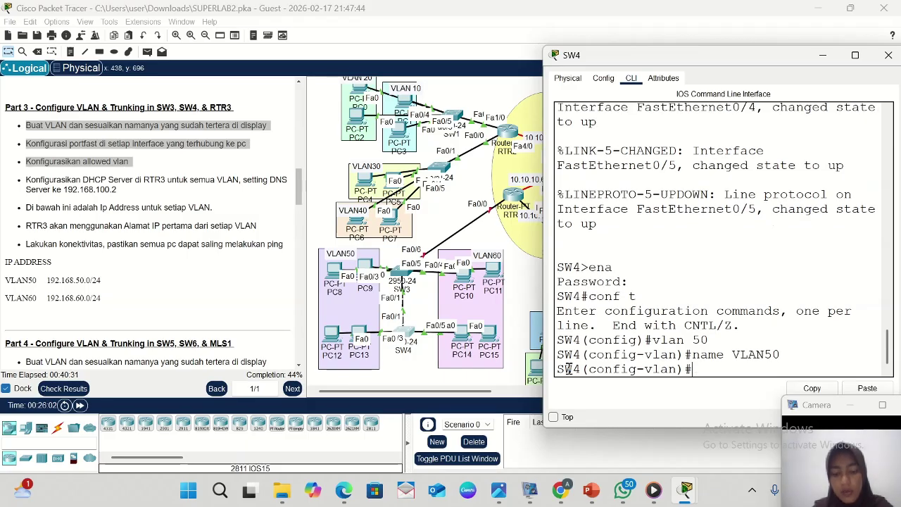
pyautogui.write('vlan')
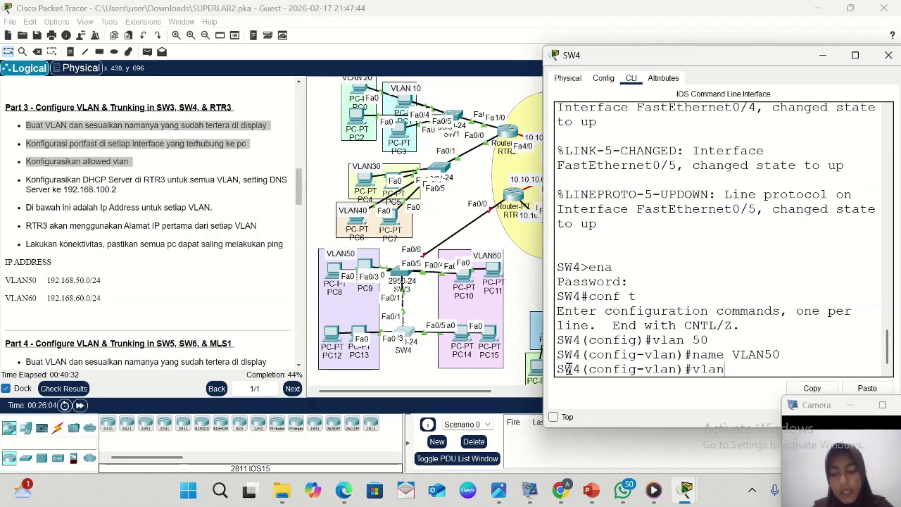
pyautogui.write(' 60')
pyautogui.press('Return')
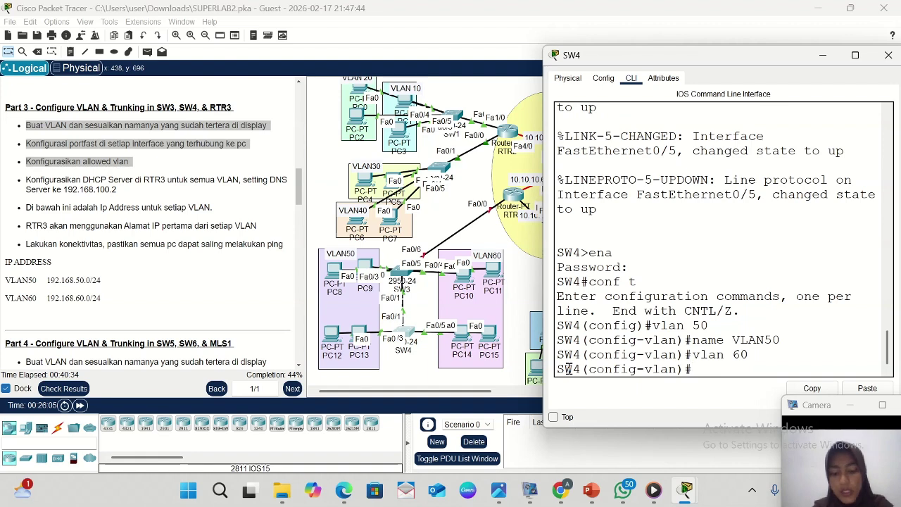
pyautogui.write('n')
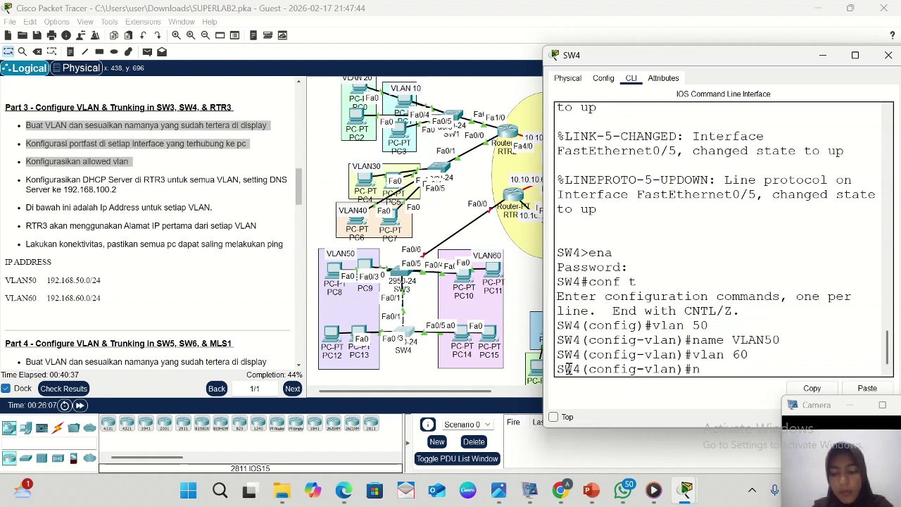
pyautogui.write('ame VLA')
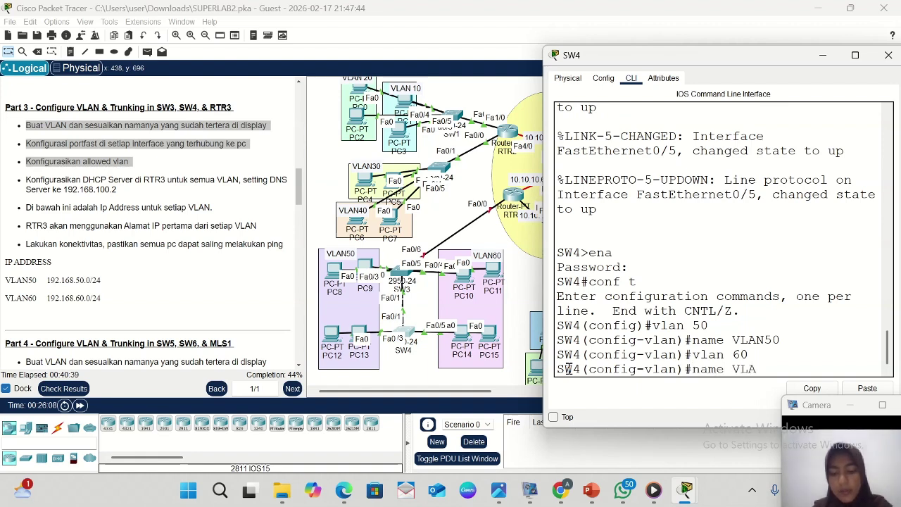
pyautogui.write('N60')
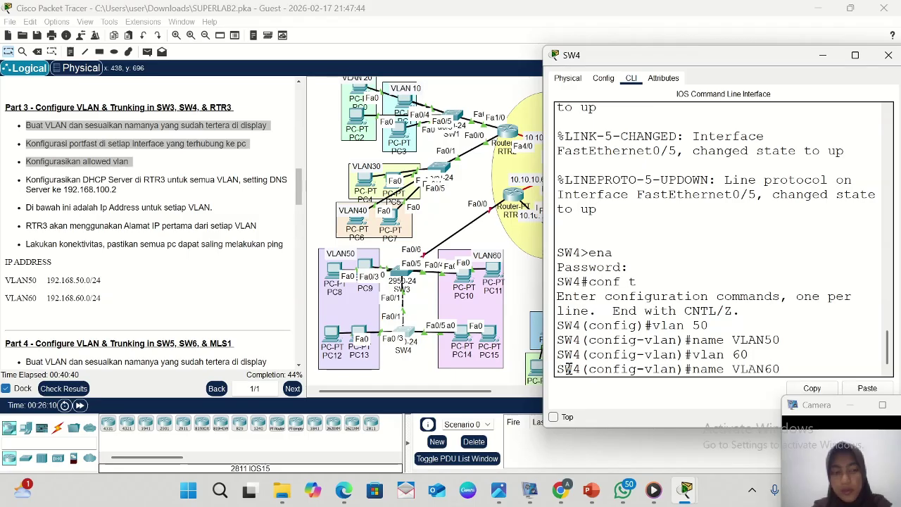
pyautogui.press('Return')
pyautogui.write('E')
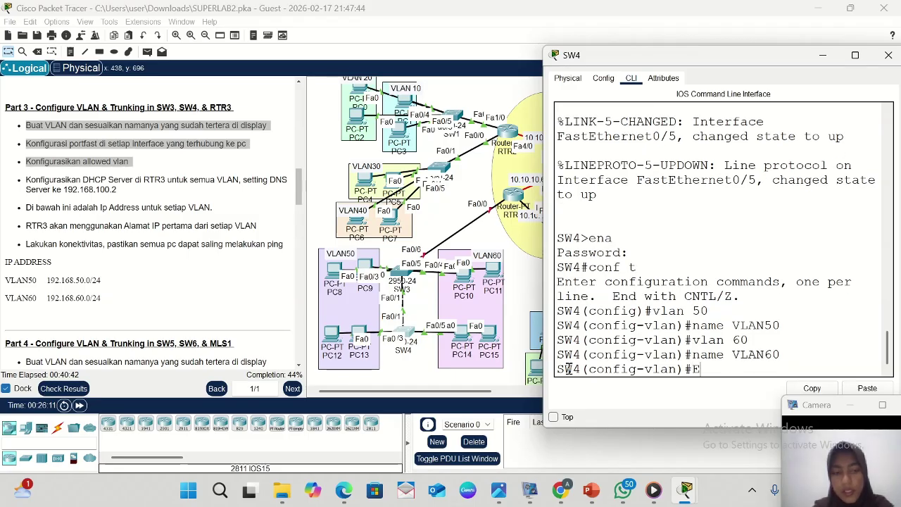
pyautogui.write('X')
pyautogui.press('Return')
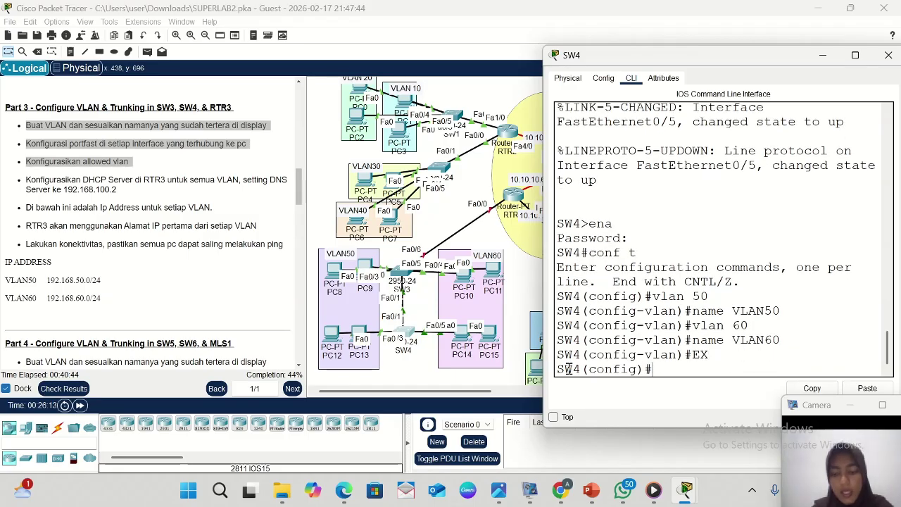
# - Make SW4 ports Fa0/2-3 access ports in VLAN 50 with portfast enabled
pyautogui.write('int r')
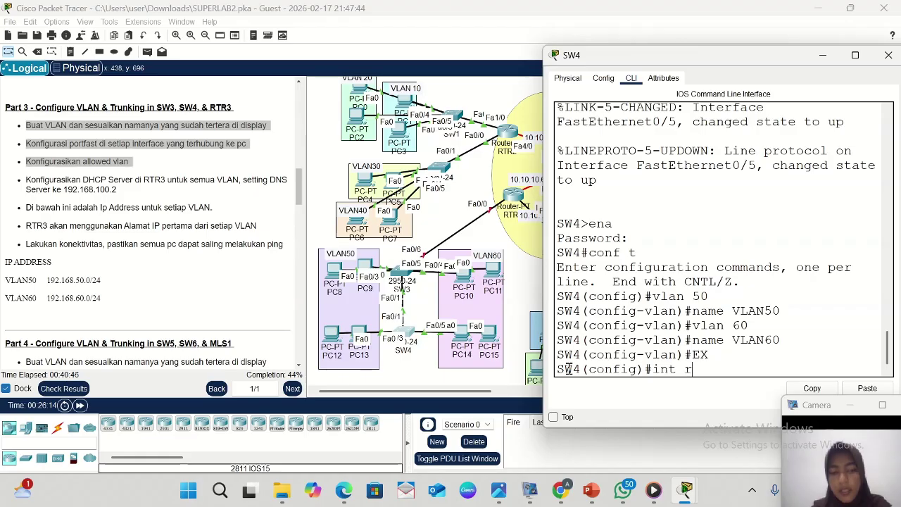
pyautogui.write(' fa0')
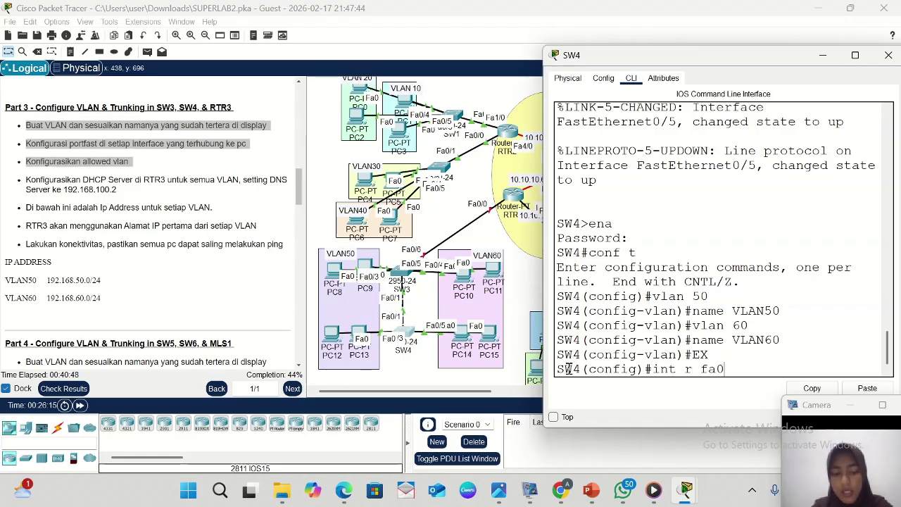
pyautogui.write('/2-3')
pyautogui.press('Return')
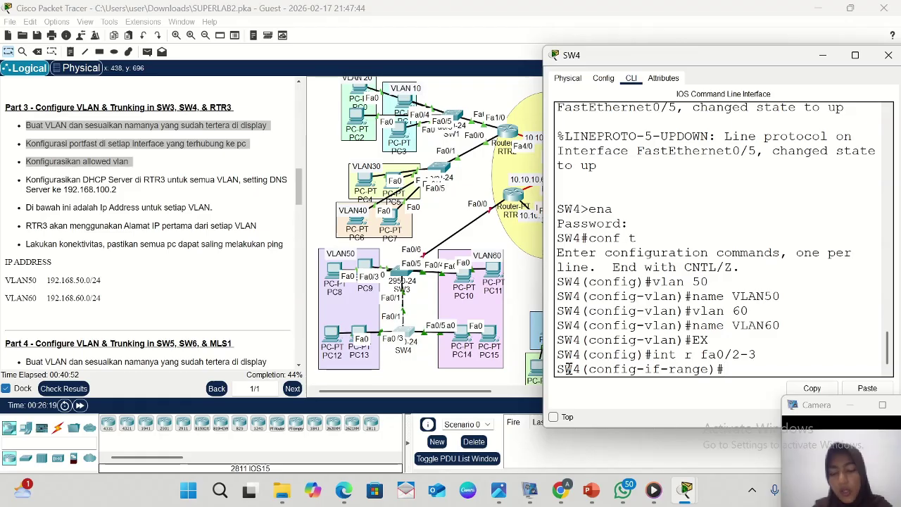
pyautogui.write('sw')
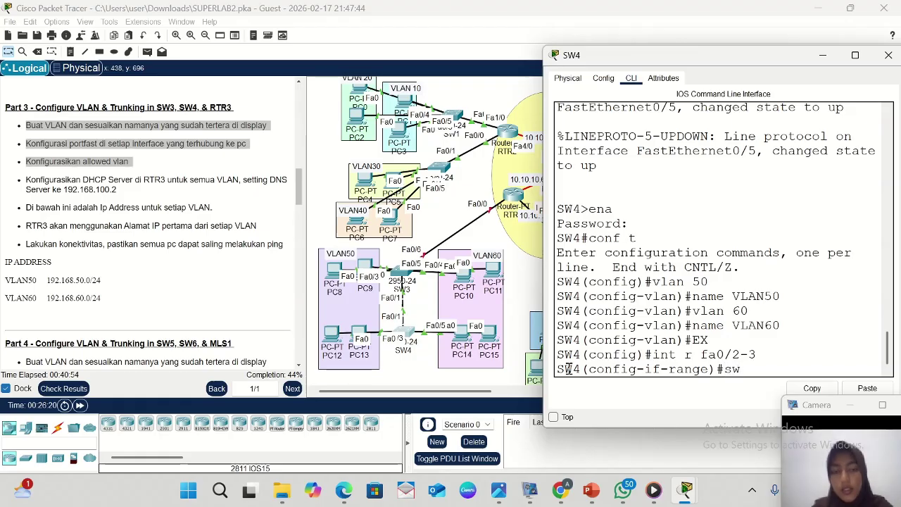
pyautogui.write(' mo acc')
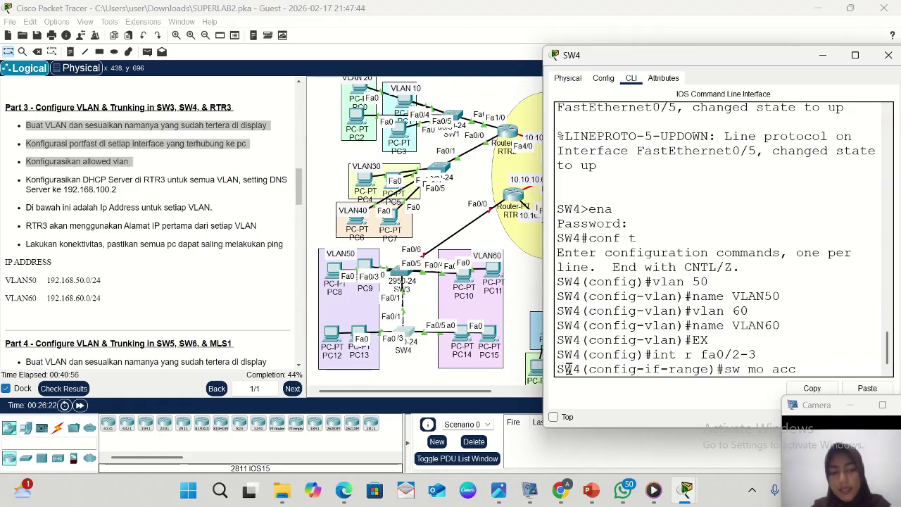
pyautogui.press('Return')
pyautogui.write('sw a')
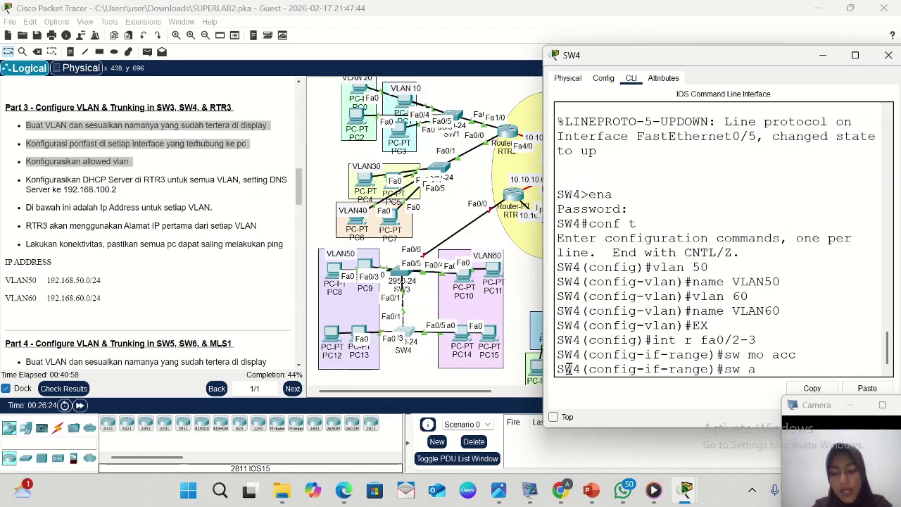
pyautogui.write('cc vlan ')
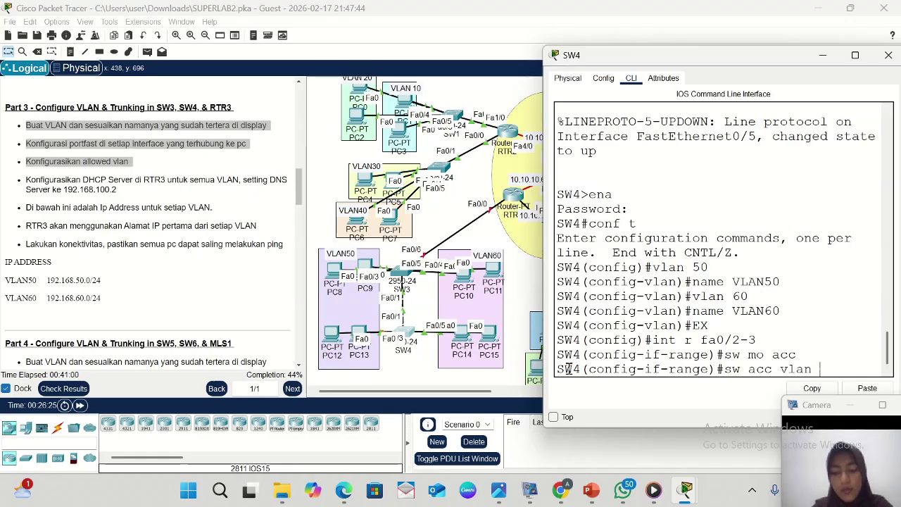
pyautogui.write('50')
pyautogui.press('Return')
pyautogui.write('s')
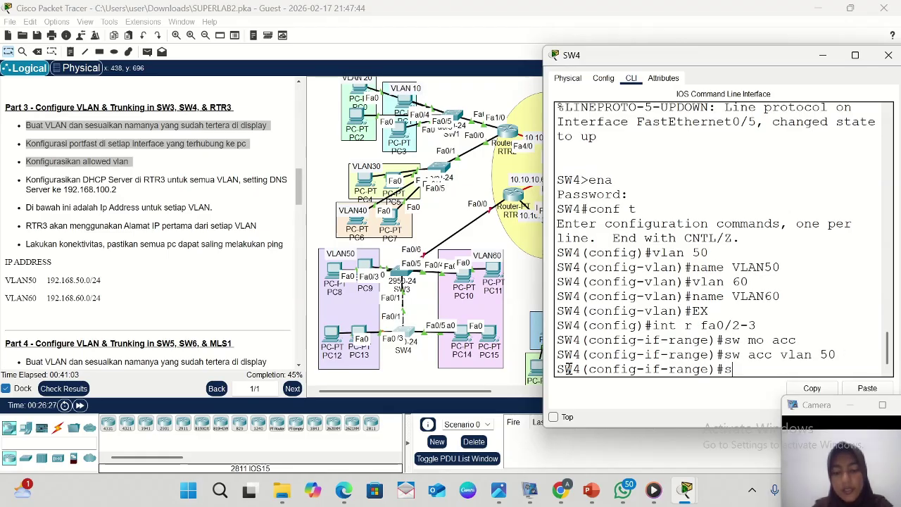
pyautogui.write('pa po')
pyautogui.press('Return')
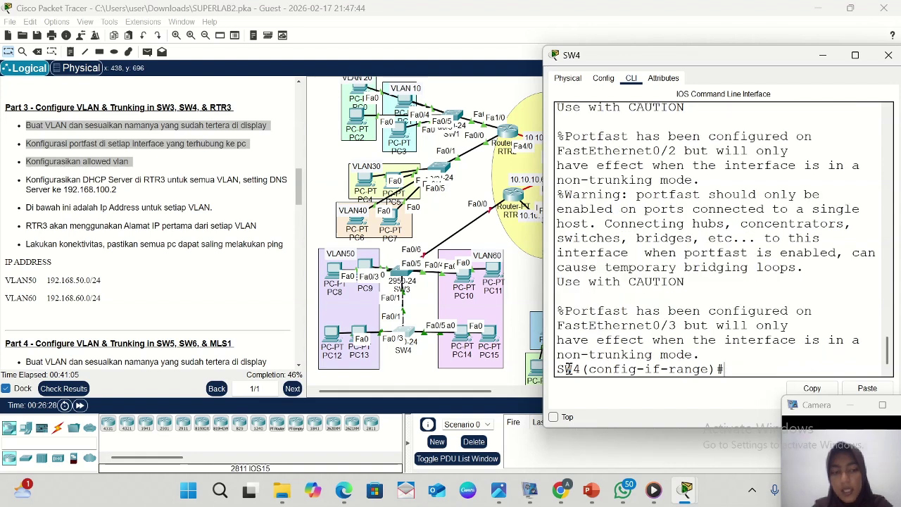
pyautogui.write('ex')
pyautogui.press('Return')
# - Make SW4 ports Fa0/4-5 access ports in VLAN 60 with portfast enabled
pyautogui.write('ig)#i')
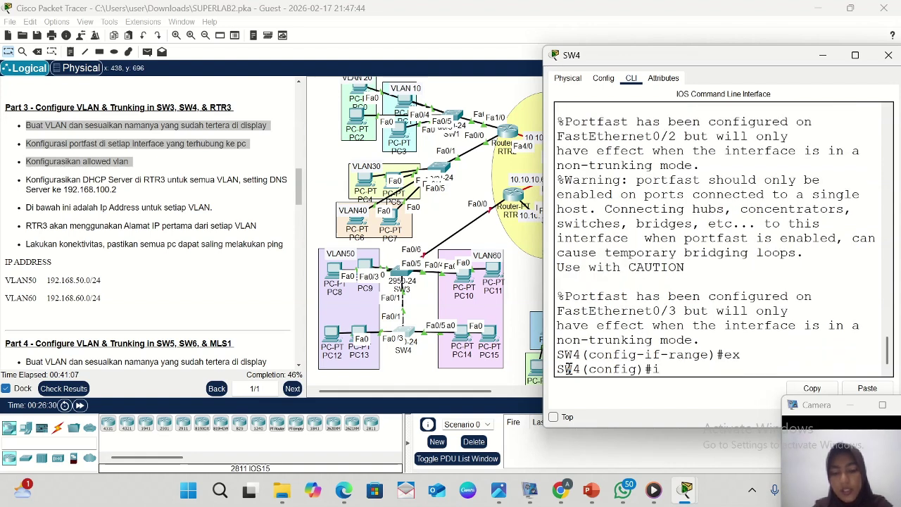
pyautogui.write('nt r fa')
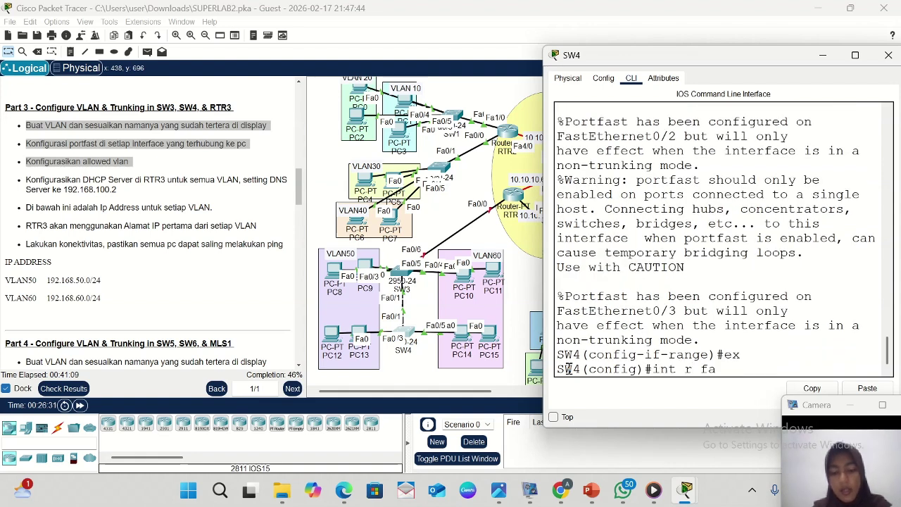
pyautogui.write('0/')
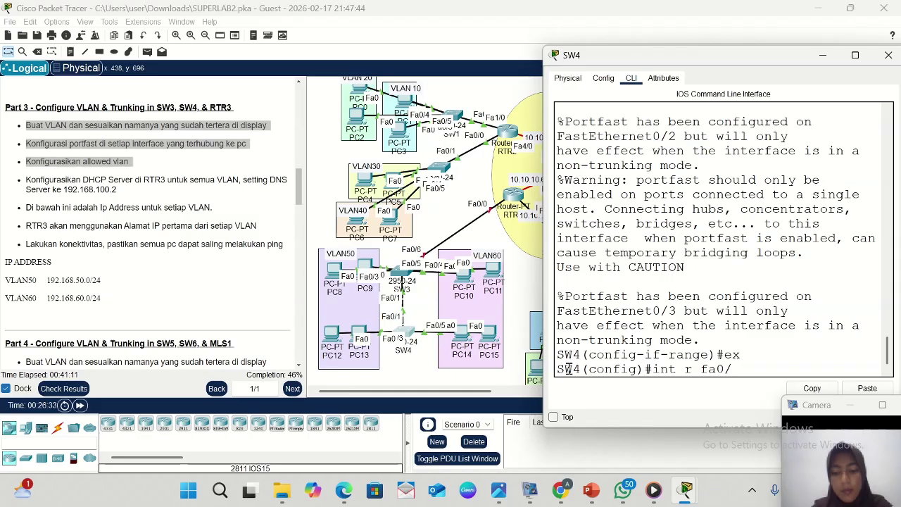
pyautogui.write('4-5')
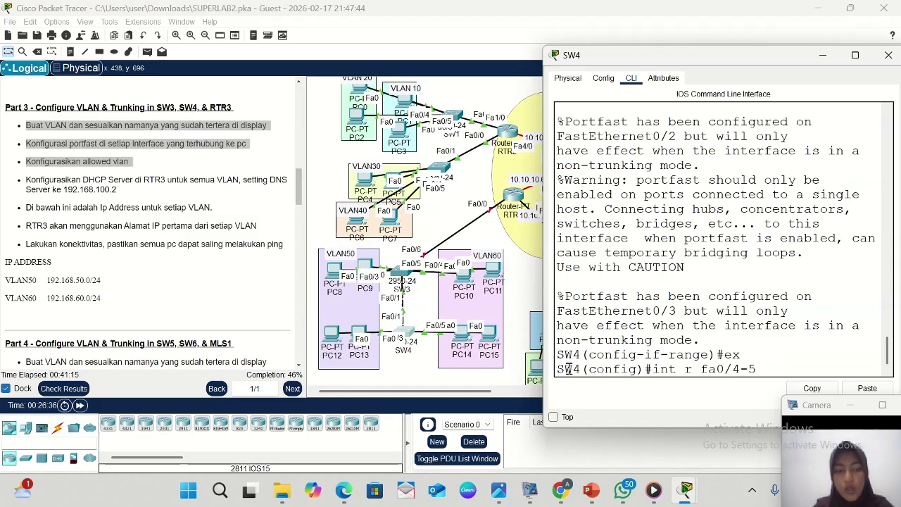
pyautogui.press('Return')
pyautogui.write('s')
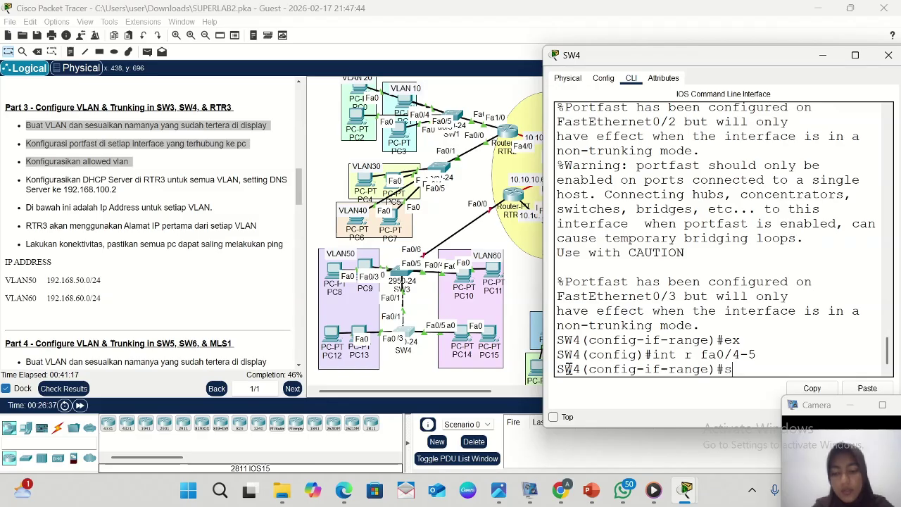
pyautogui.write('w mo ac')
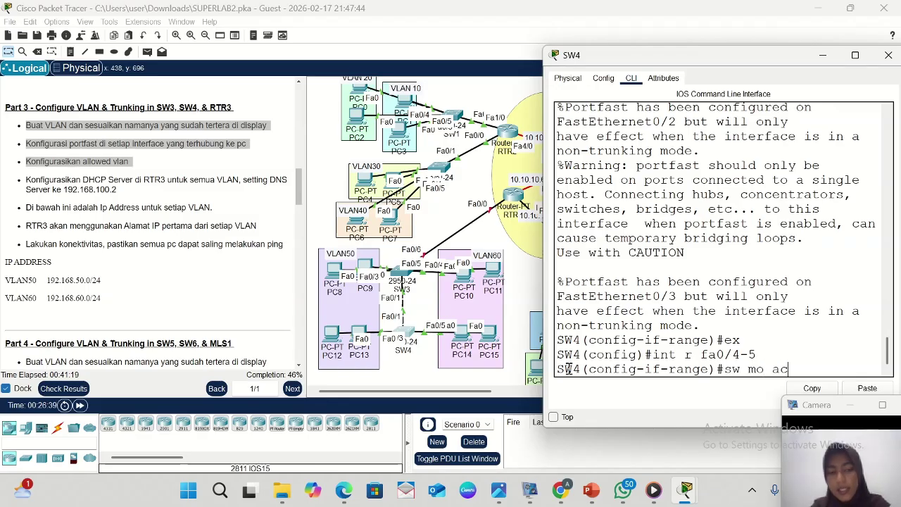
pyautogui.write('c')
pyautogui.press('Return')
pyautogui.write('sw a')
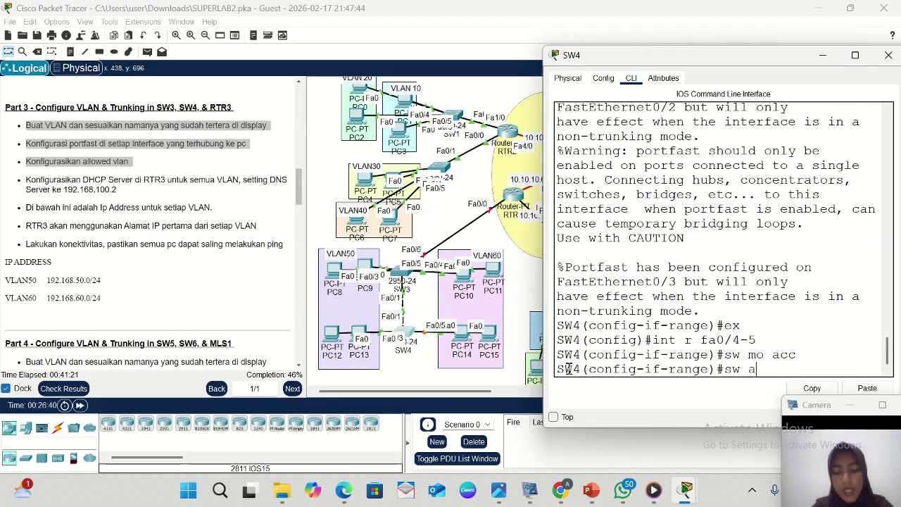
pyautogui.write('cc v')
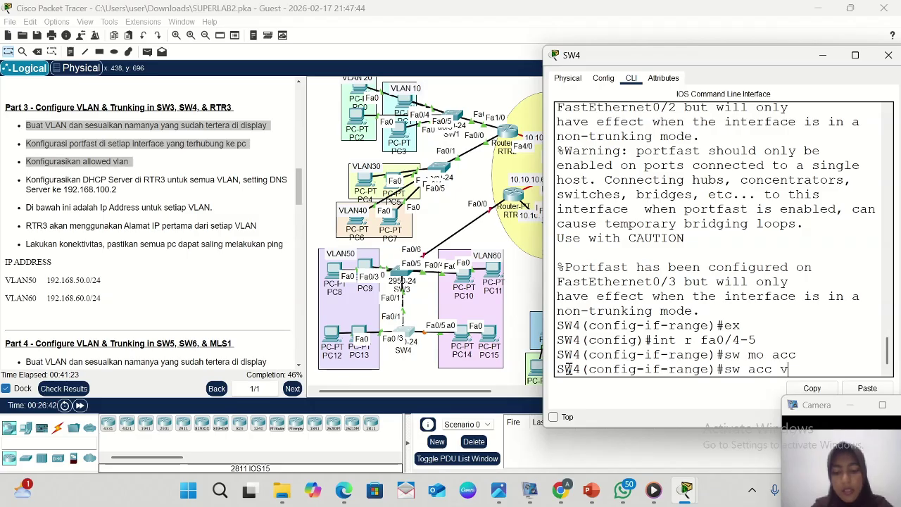
pyautogui.write('lan 60')
pyautogui.press('Return')
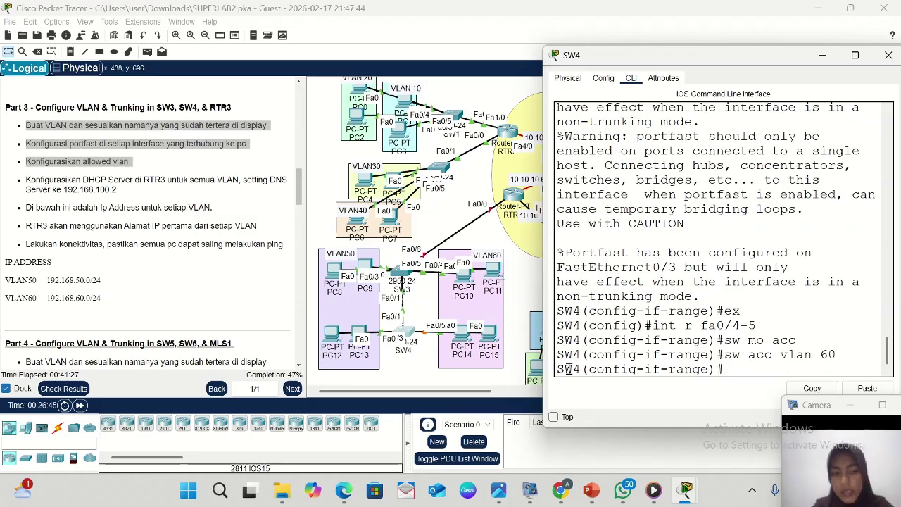
pyautogui.write('spa po')
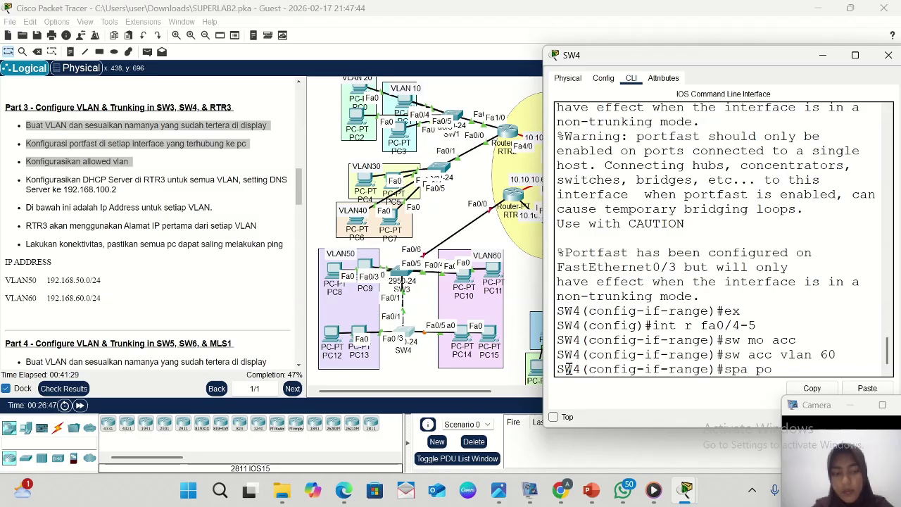
pyautogui.press('Return')
pyautogui.write('ex')
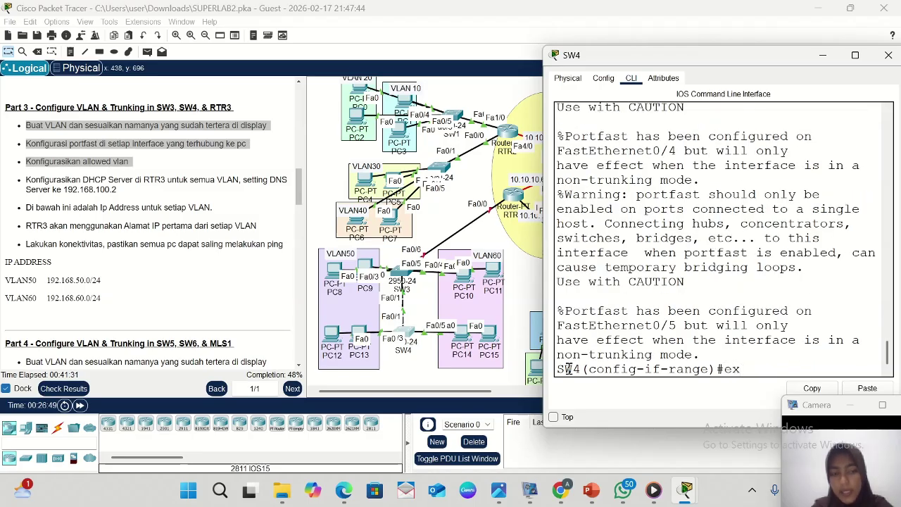
pyautogui.press('Return')
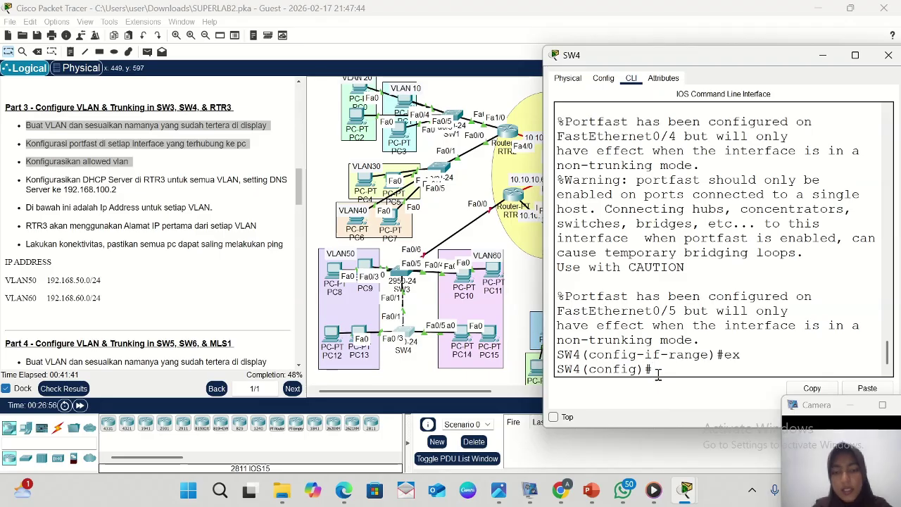
# - Set SW4 port Fa0/1 to trunk mode with allowed VLANs 50-60
pyautogui.write('nt')
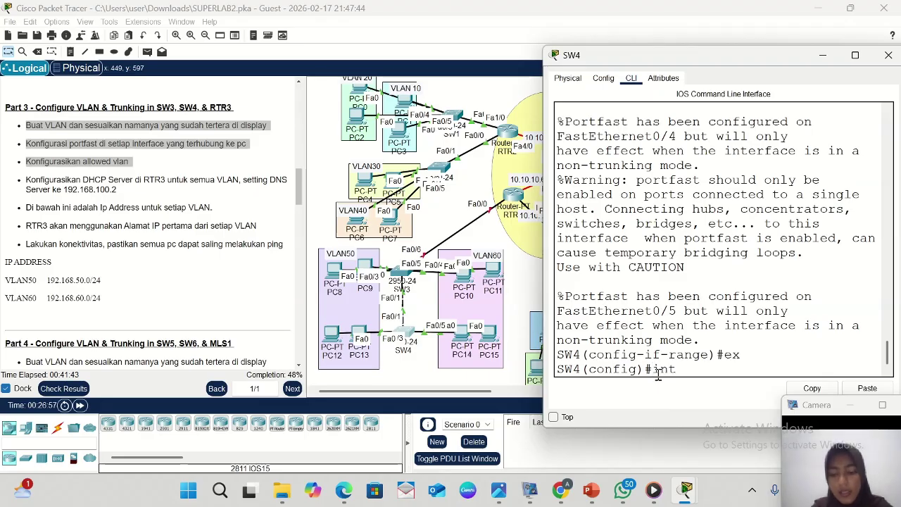
pyautogui.write(' fa0/1')
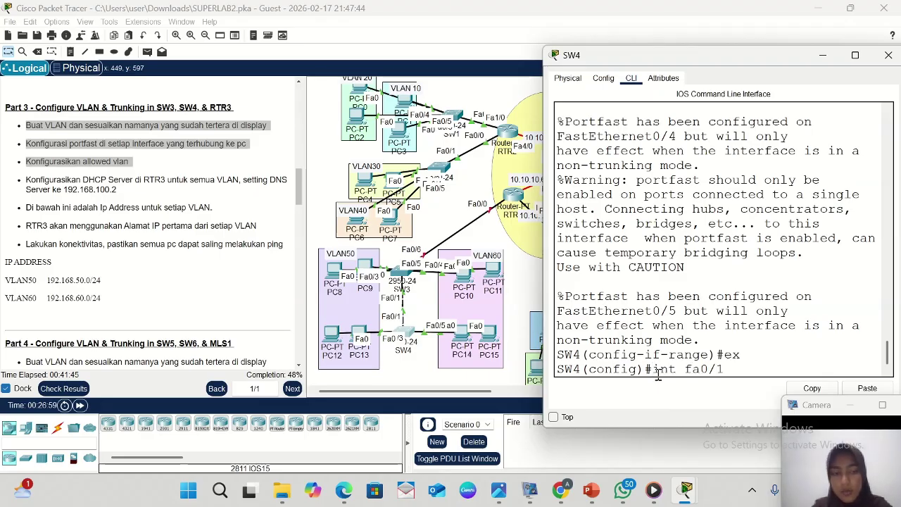
pyautogui.press('Return')
pyautogui.write('sw')
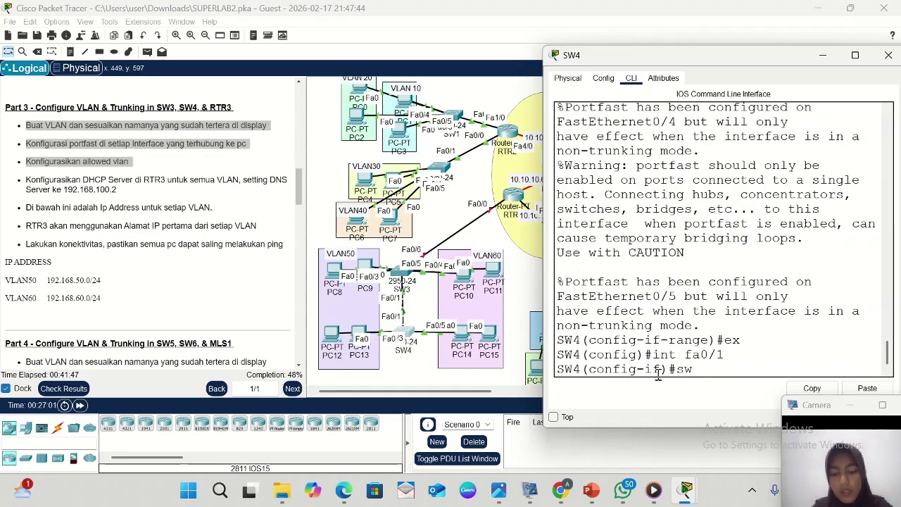
pyautogui.write(' mo tr')
pyautogui.press('Return')
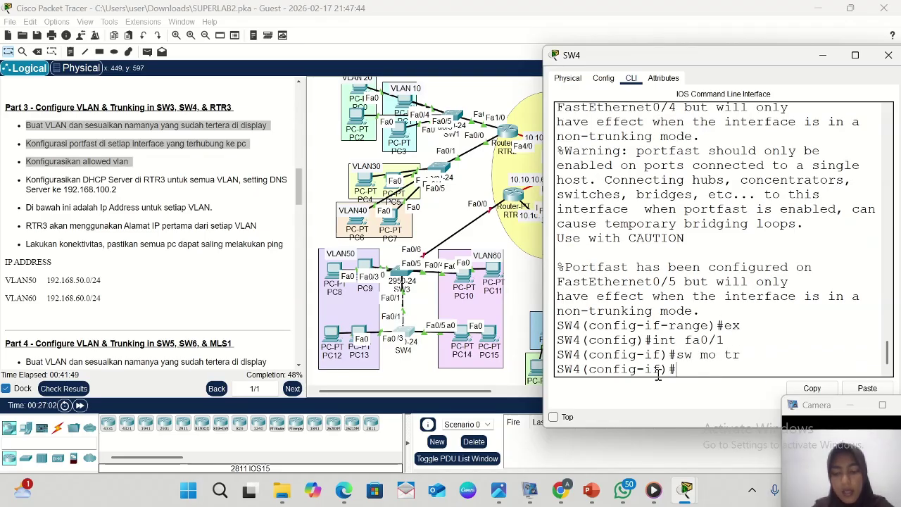
pyautogui.write('sw tr all')
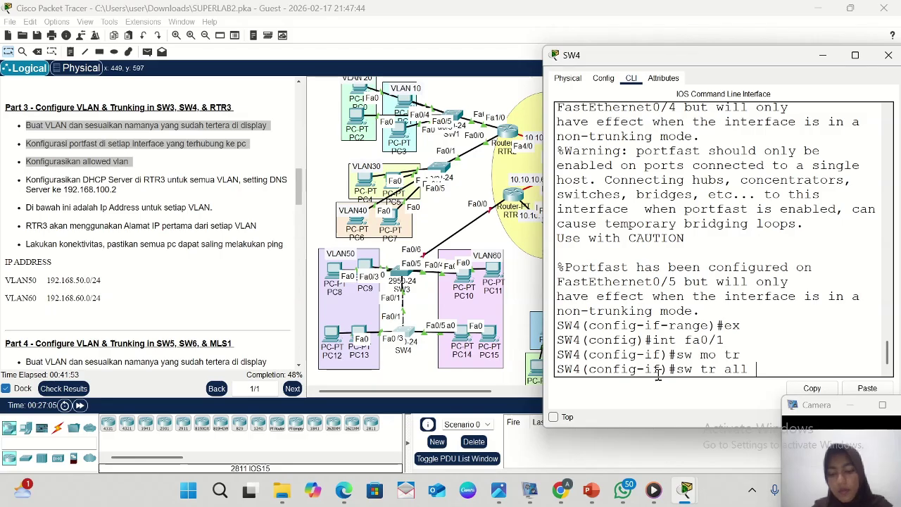
pyautogui.write(' vlan ')
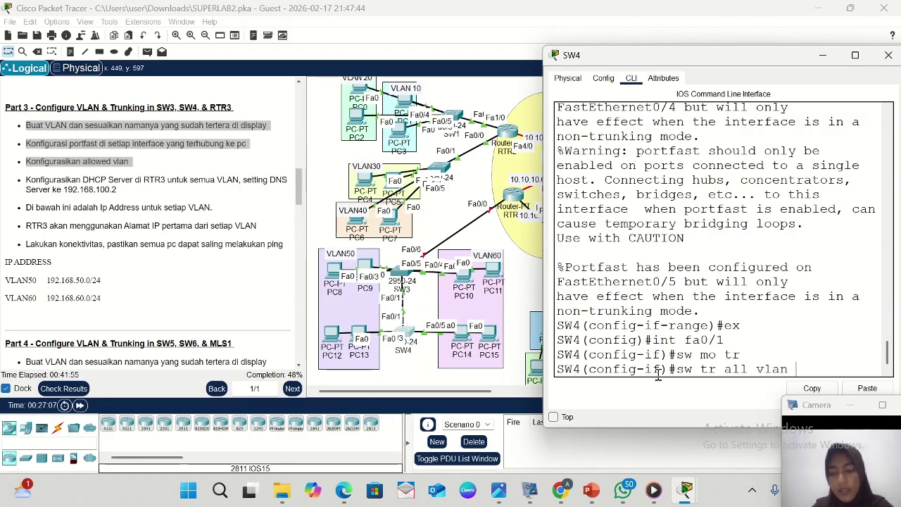
pyautogui.write('50-6')
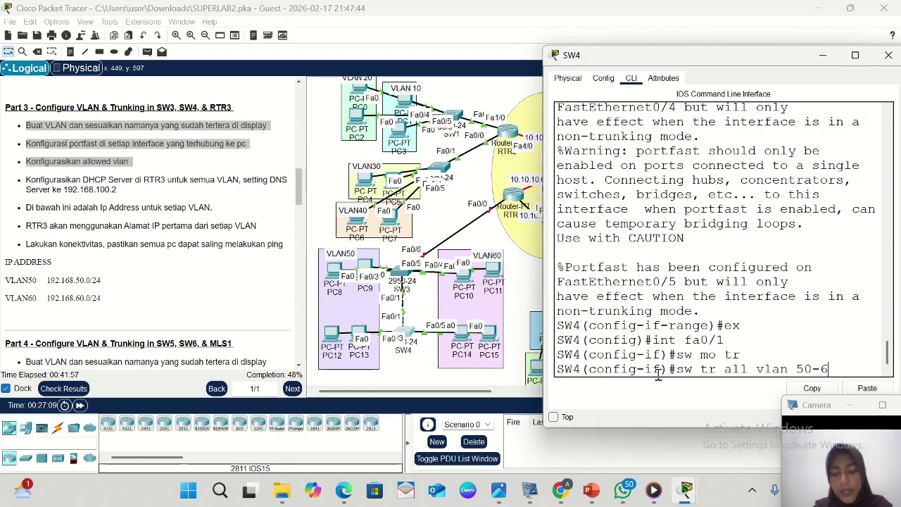
pyautogui.write('0')
pyautogui.press('Return')
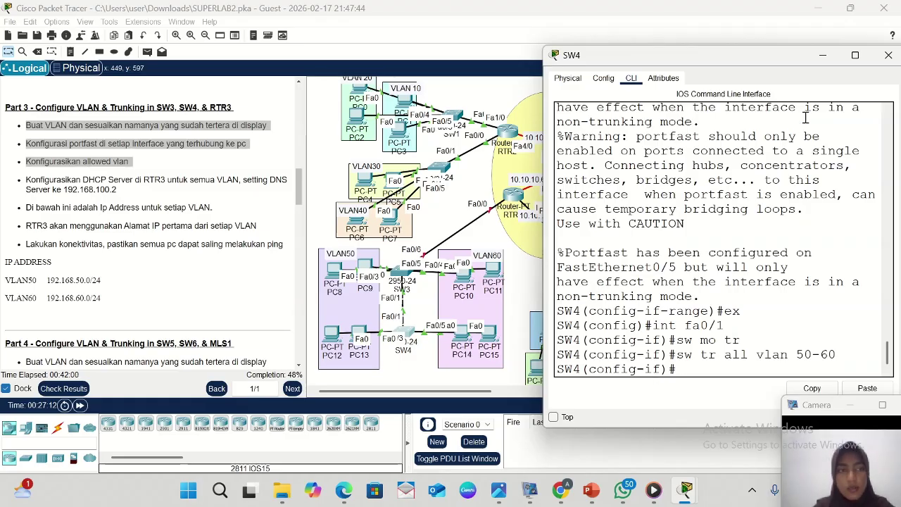
# - Minimize SW4's window and highlight the RTR3 DHCP task and VLAN50/VLAN60 address lines
pyautogui.click(828, 58)
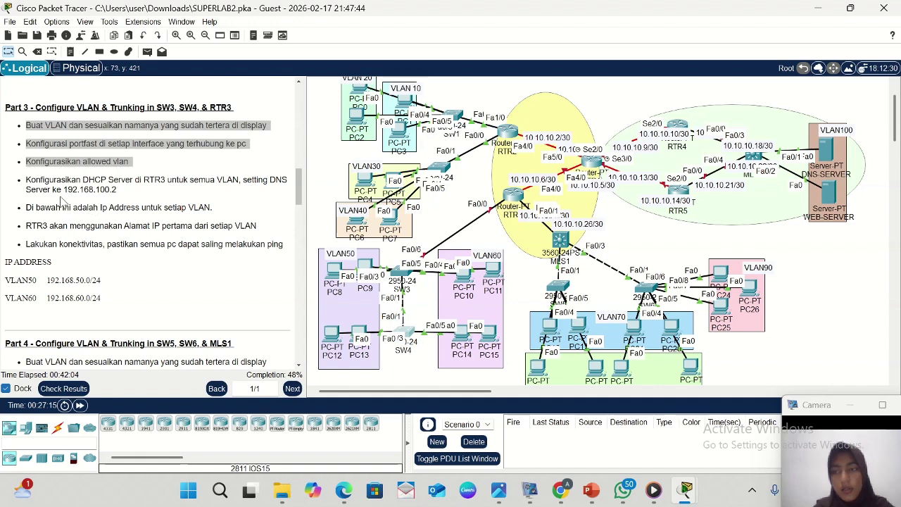
pyautogui.click(27, 180)
pyautogui.moveTo(117, 161); pyautogui.dragTo(160, 204)
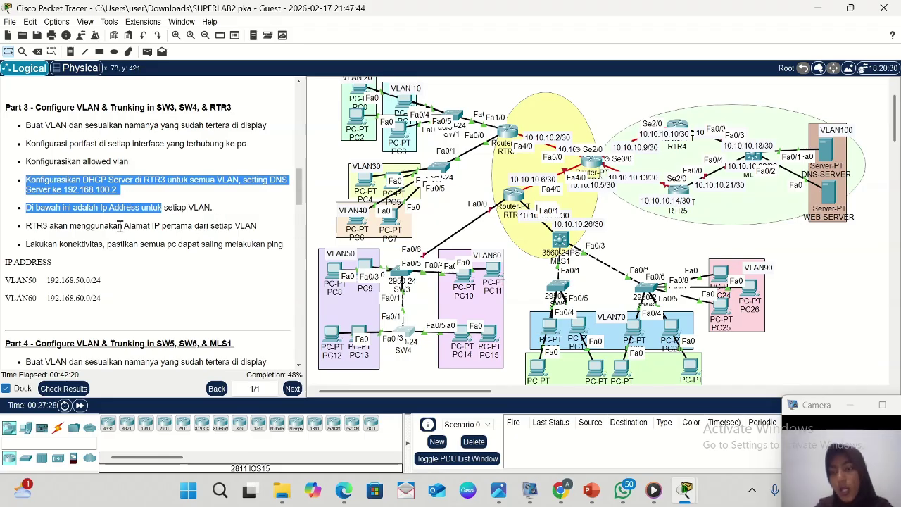
pyautogui.click(54, 225)
pyautogui.scroll(1, 55, 225)
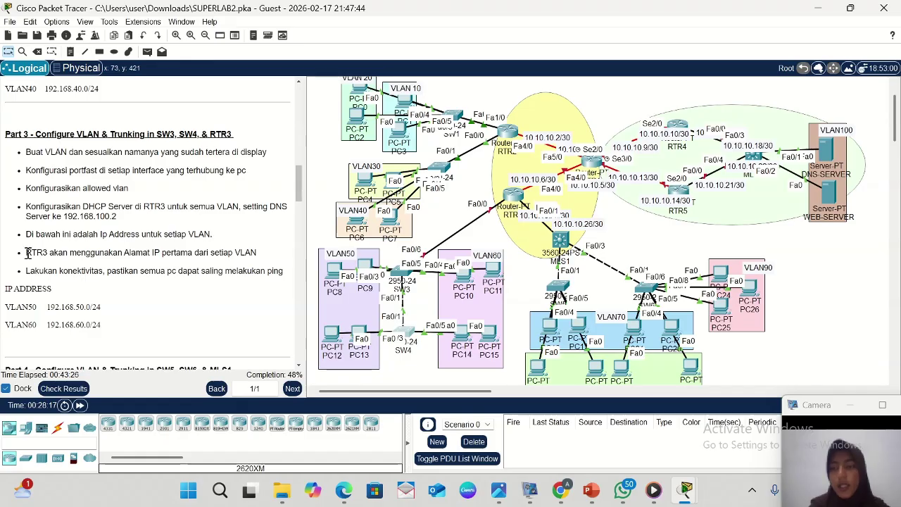
pyautogui.moveTo(26, 252); pyautogui.dragTo(278, 261)
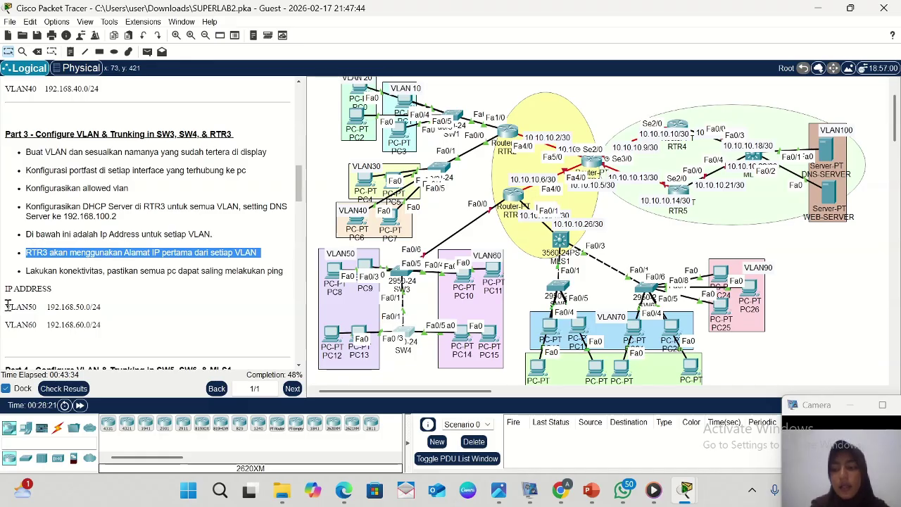
pyautogui.moveTo(7, 304); pyautogui.dragTo(109, 333)
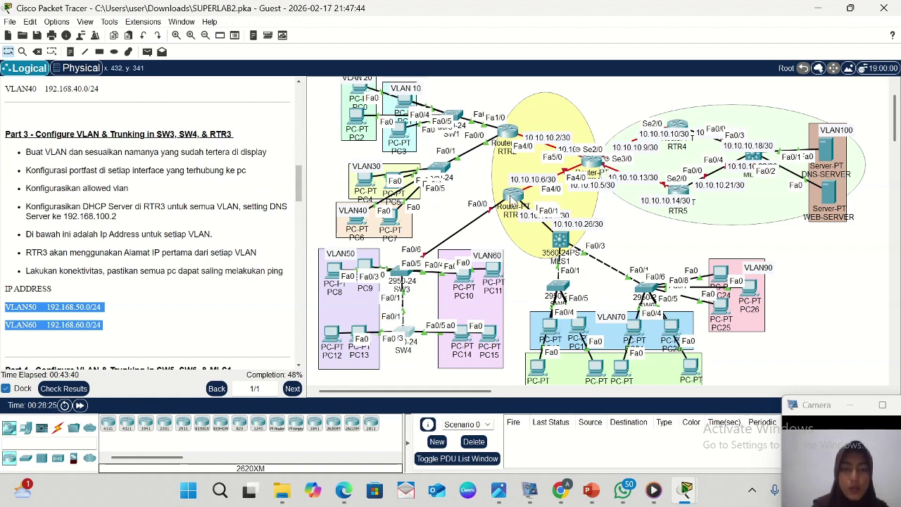
# - Open RTR3's CLI, shrink and move its window up-right, and scroll to the boot banner
pyautogui.click(512, 199)
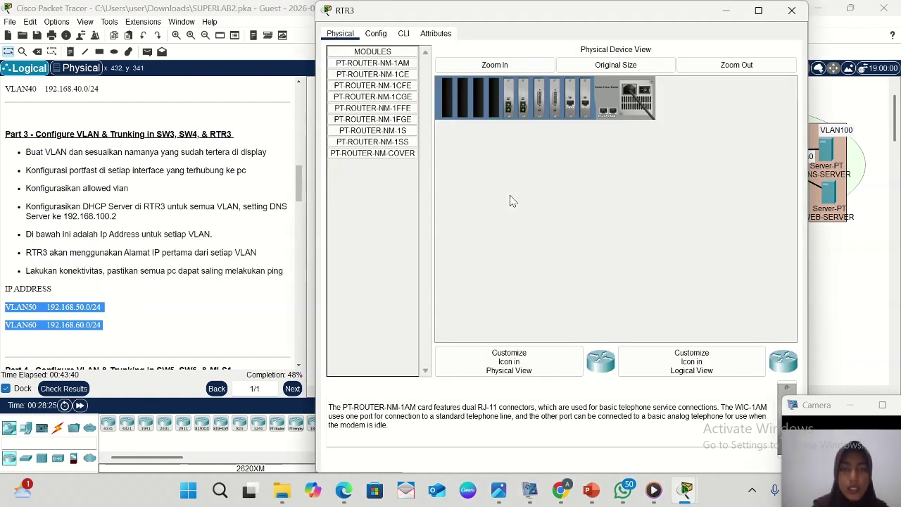
pyautogui.click(403, 34)
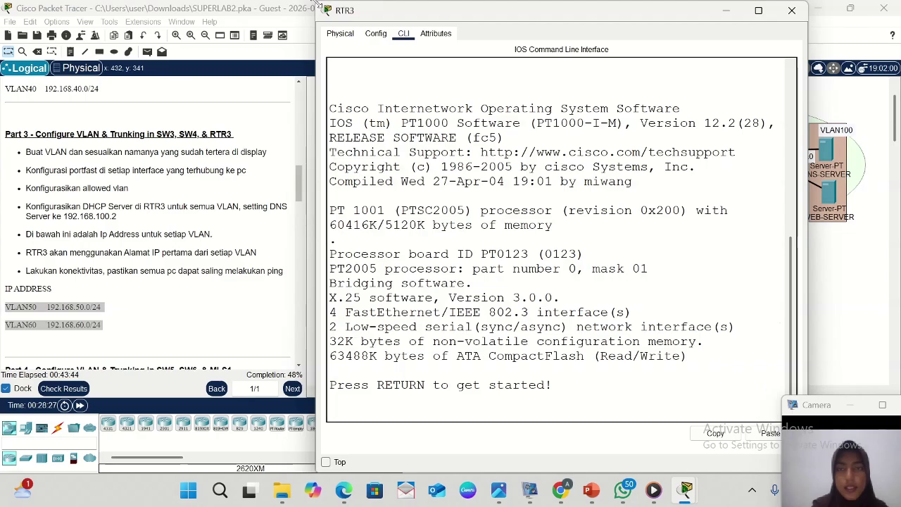
pyautogui.moveTo(317, 4); pyautogui.dragTo(428, 70)
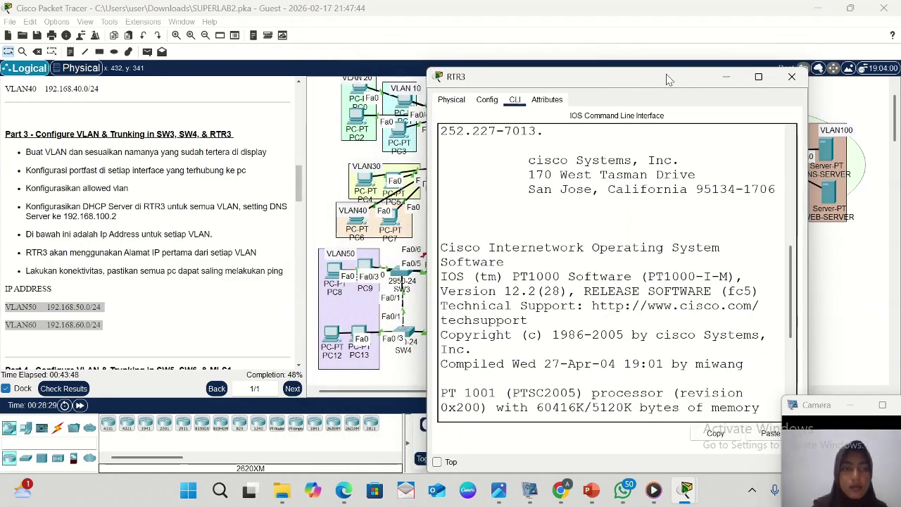
pyautogui.moveTo(652, 87); pyautogui.dragTo(739, 39)
pyautogui.scroll(-5, 716, 250)
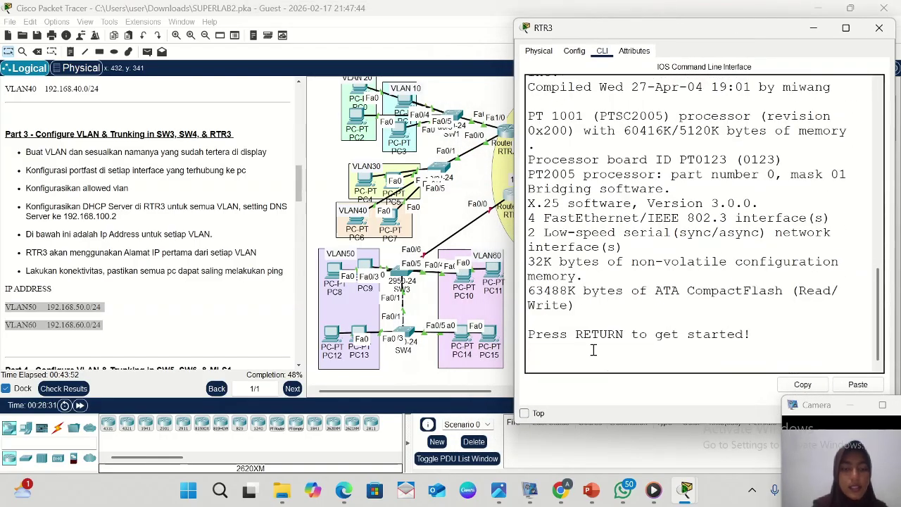
# - Enter privileged and global configuration mode on RTR3
pyautogui.press('Return')
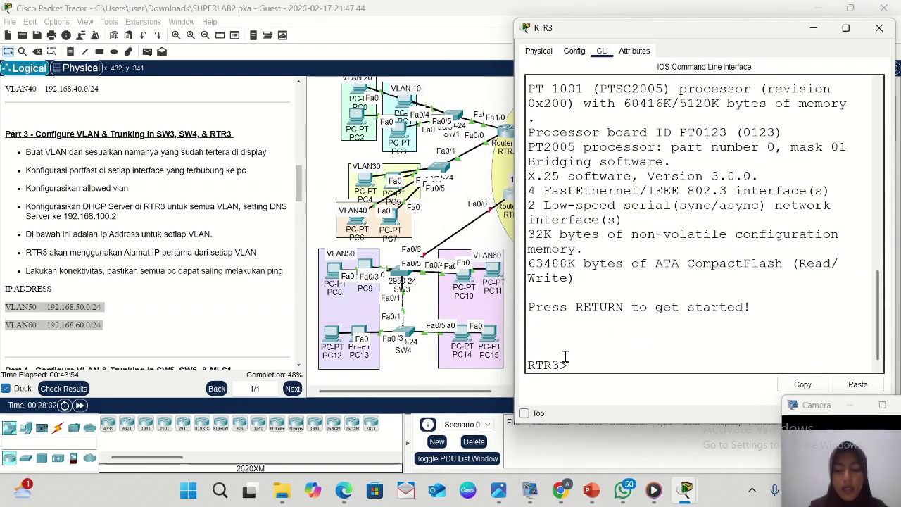
pyautogui.write('ena')
pyautogui.press('Return')
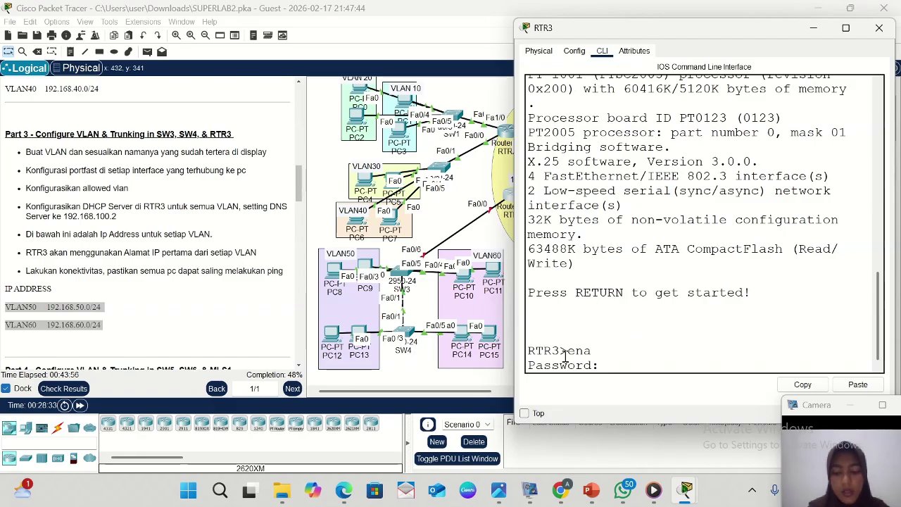
pyautogui.press('Return')
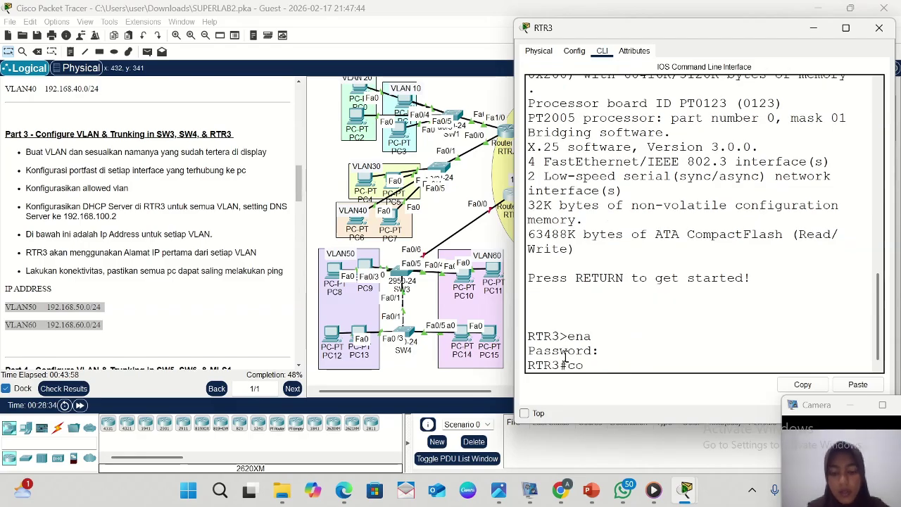
pyautogui.press('Return')
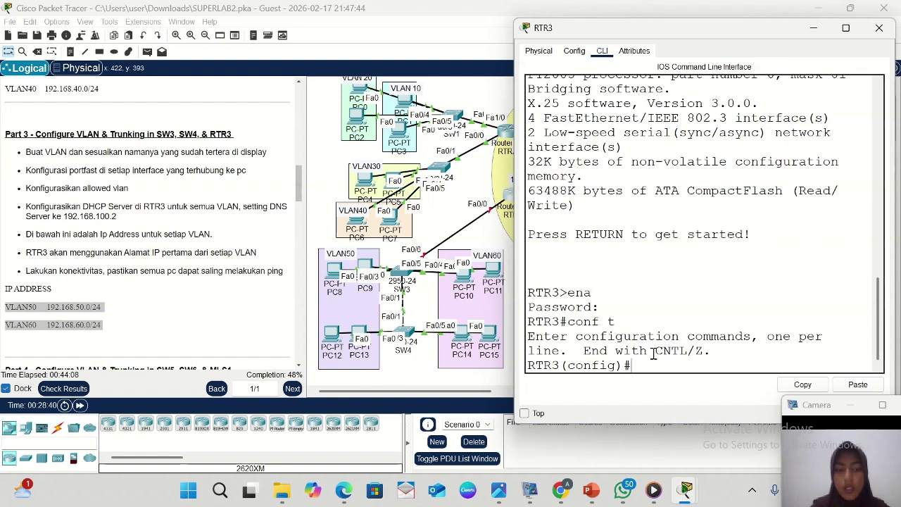
# - Create fa0/0.50 with dot1Q VLAN 50 and address 192.168.50.1 255.255.255.0
pyautogui.write('nt')
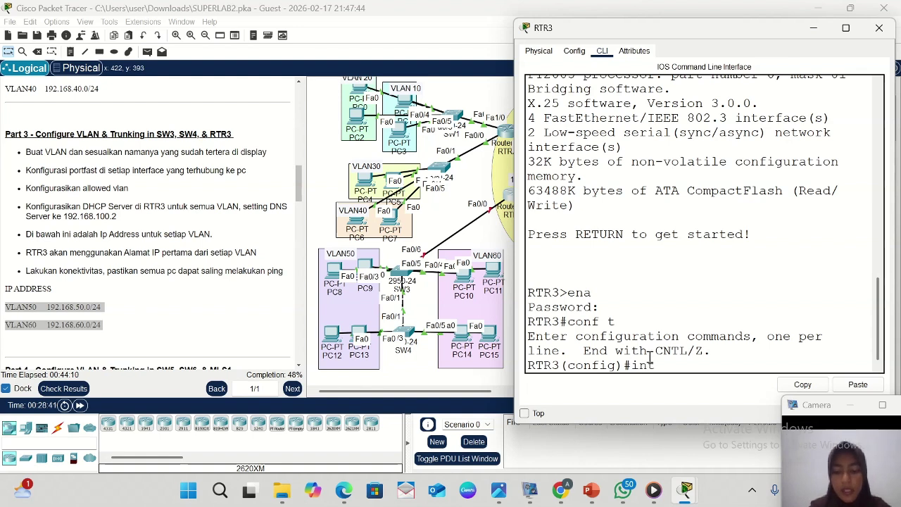
pyautogui.write(' fa0/0')
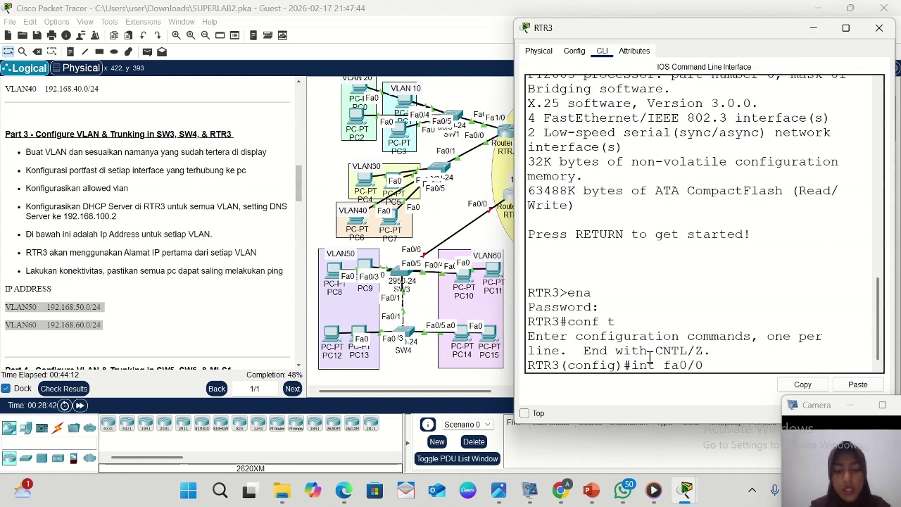
pyautogui.write('.')
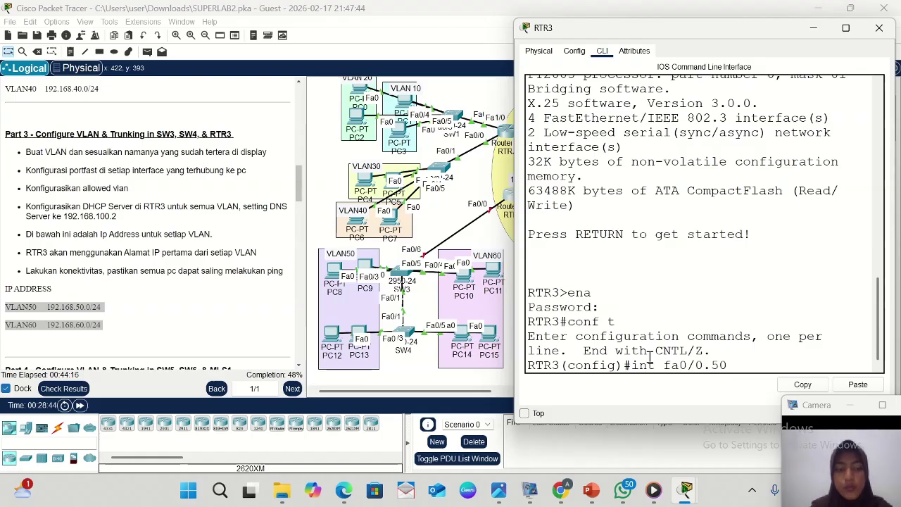
pyautogui.write('50')
pyautogui.press('Return')
pyautogui.write('e')
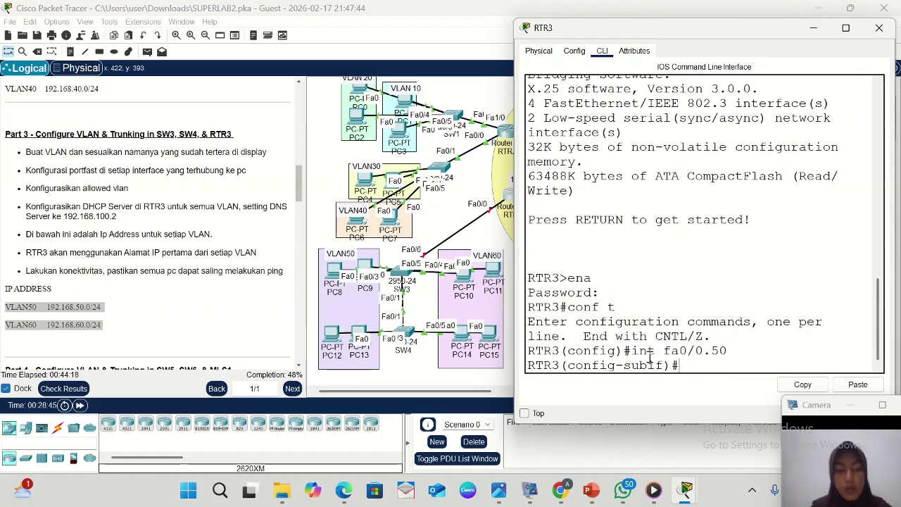
pyautogui.write('n')
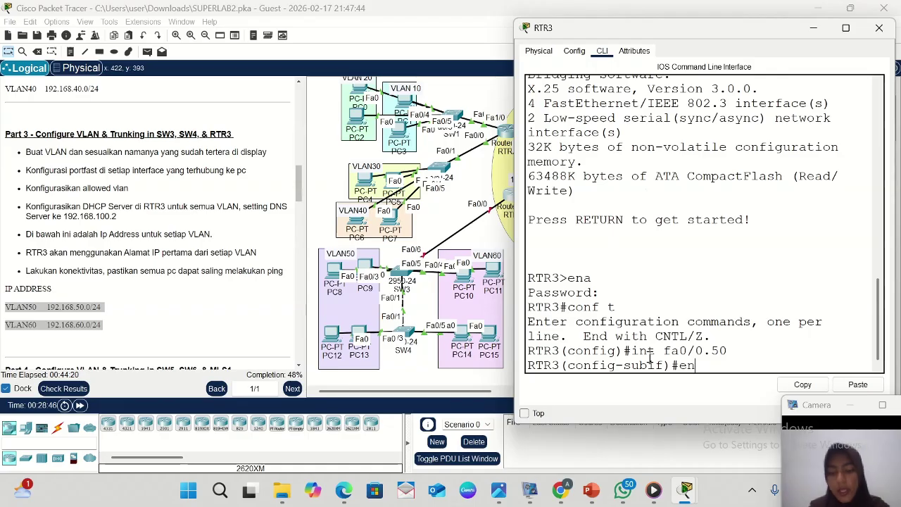
pyautogui.write('ca do')
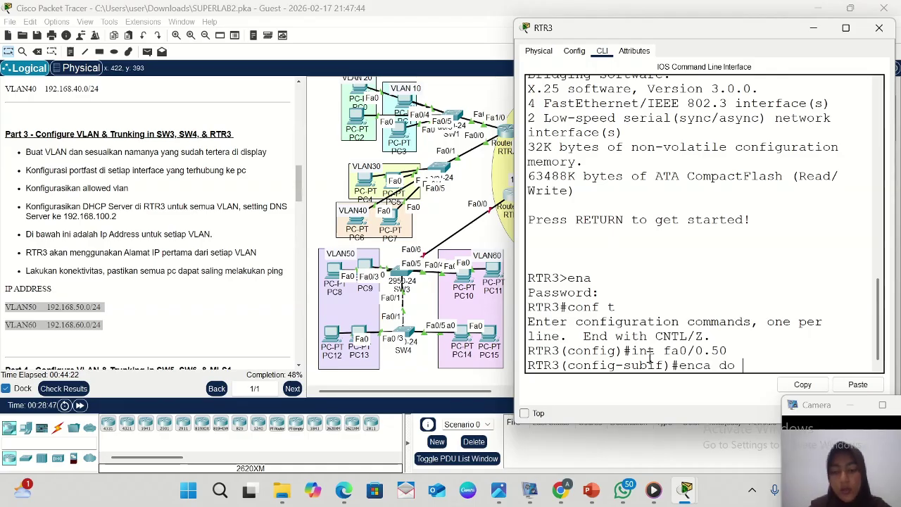
pyautogui.write(' 50')
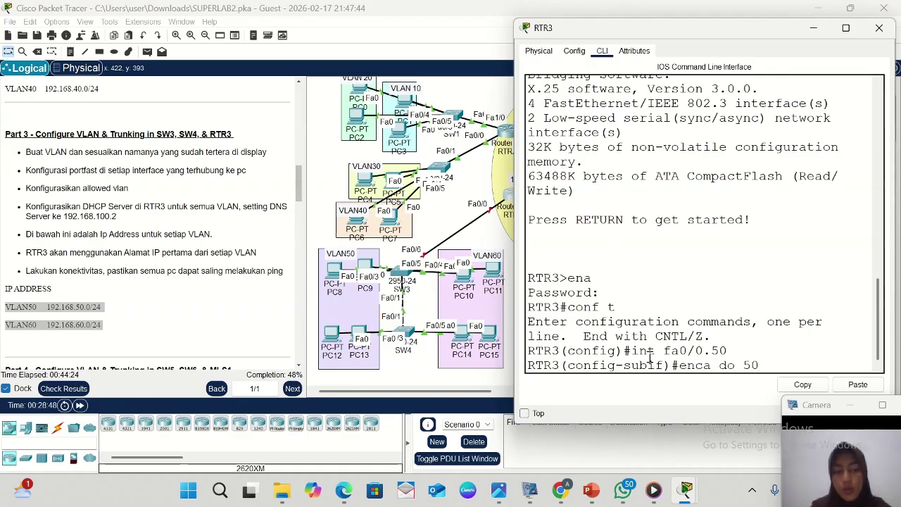
pyautogui.press('Return')
pyautogui.write('ip')
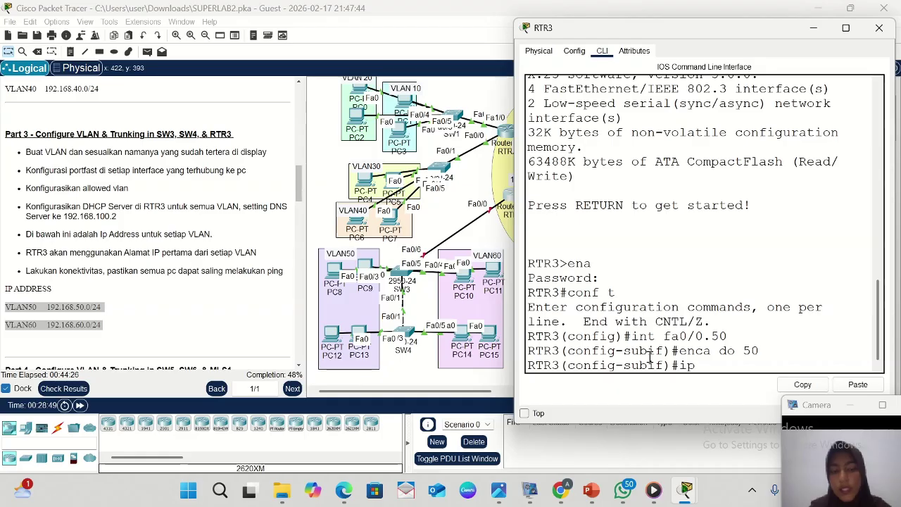
pyautogui.write(' add 192.168')
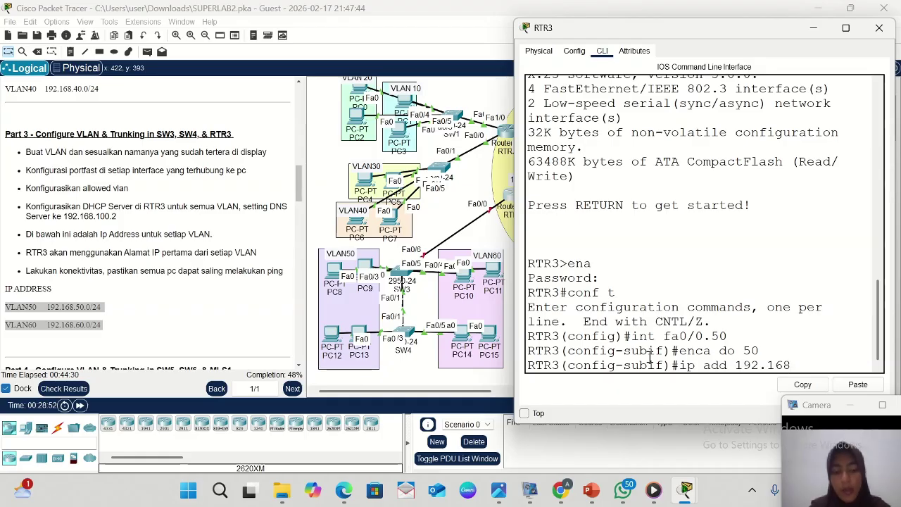
pyautogui.write('.50.1')
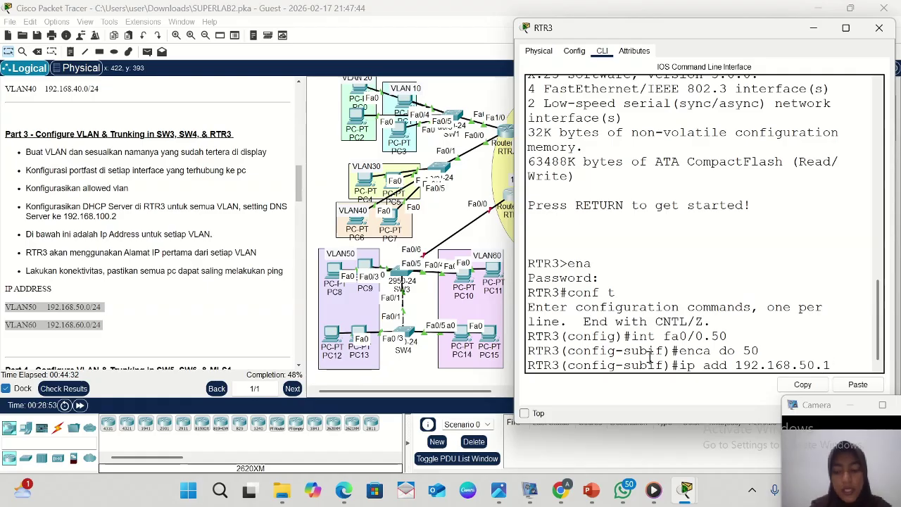
pyautogui.write(' 255')
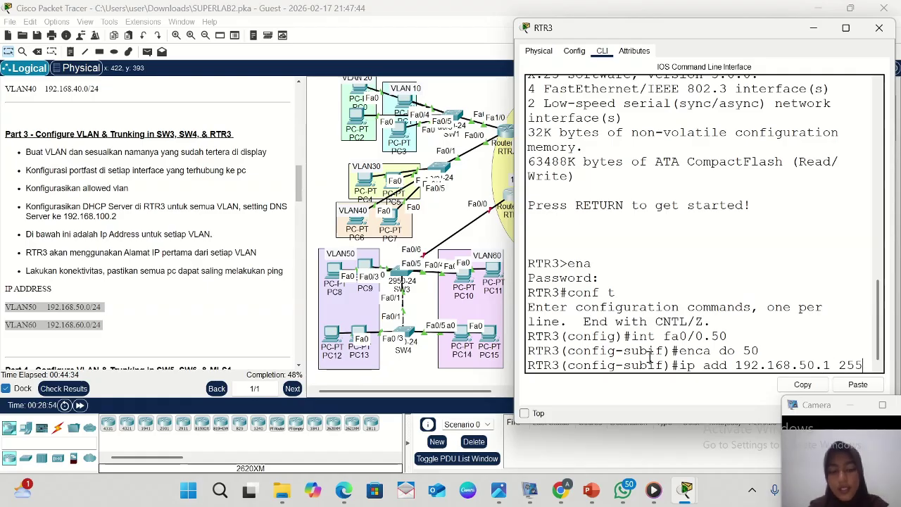
pyautogui.write('.255')
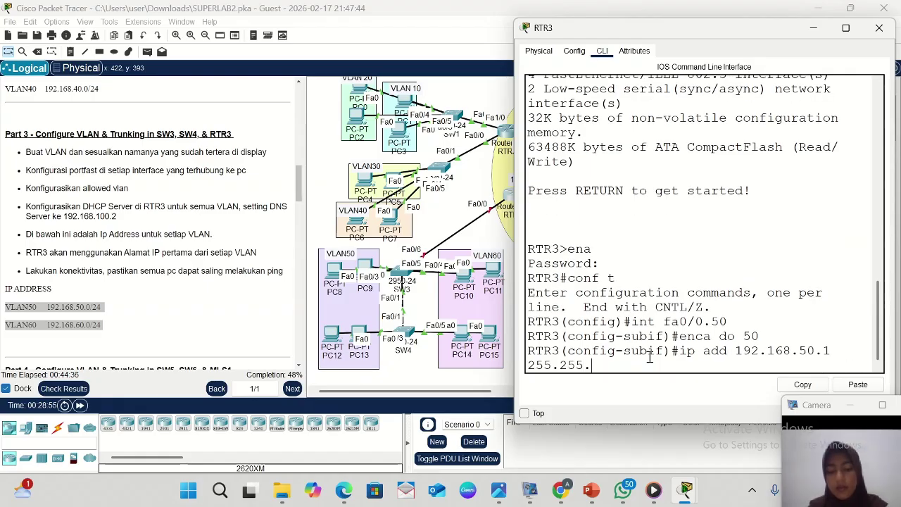
pyautogui.write('.255.')
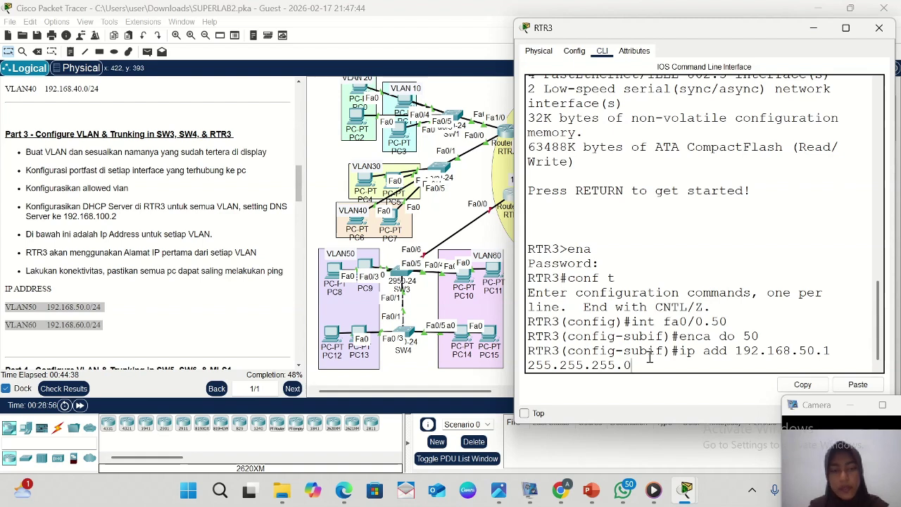
pyautogui.write('0')
pyautogui.press('Return')
pyautogui.write('ex')
pyautogui.press('Return')
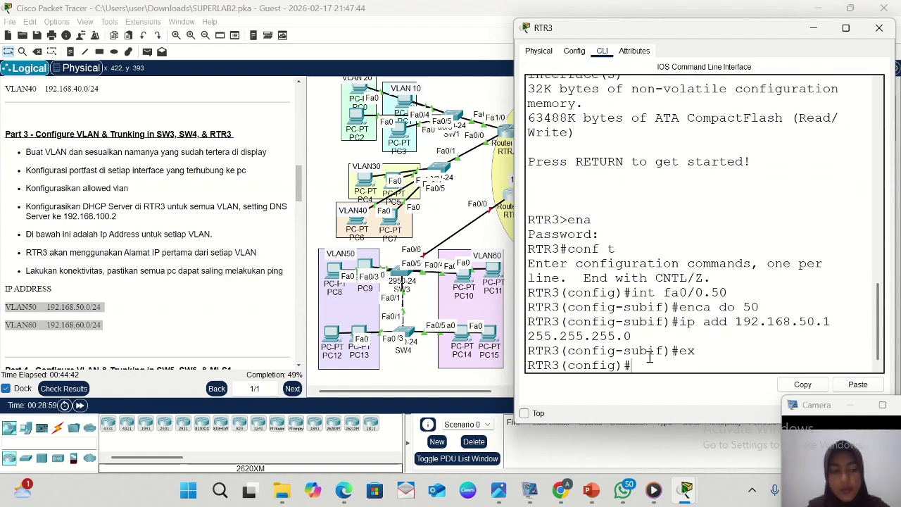
pyautogui.press('Up')
pyautogui.press('Up')
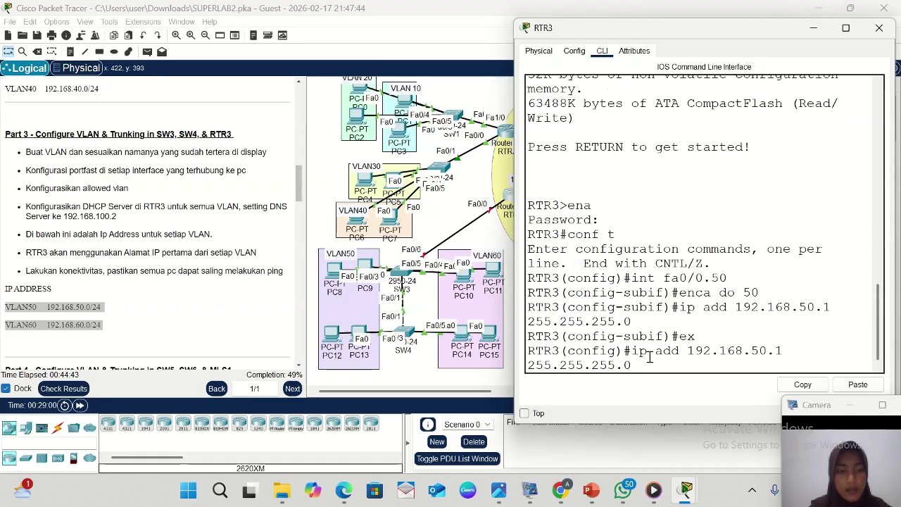
pyautogui.press('Up')
pyautogui.press('Up')
# - Create subinterface fa0/0.60 on RTR3 and tag it with dot1Q VLAN 60
pyautogui.press('BackSpace')
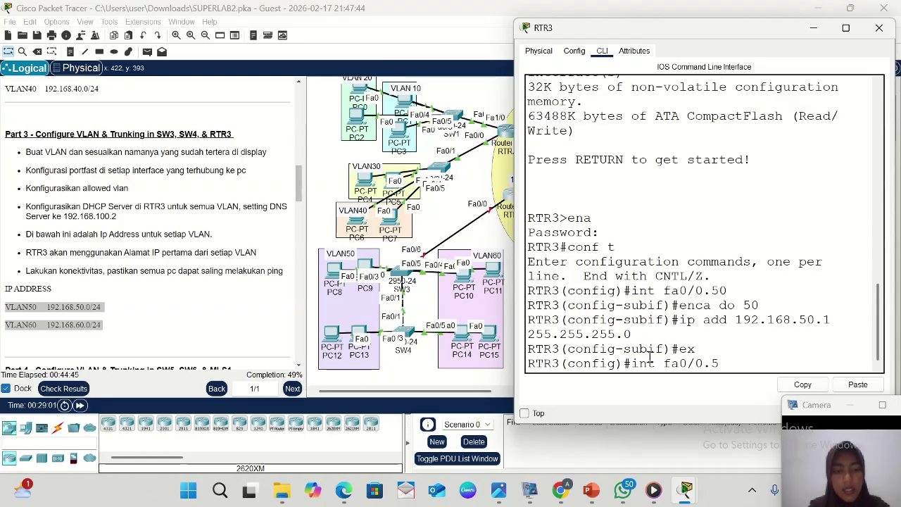
pyautogui.write('60')
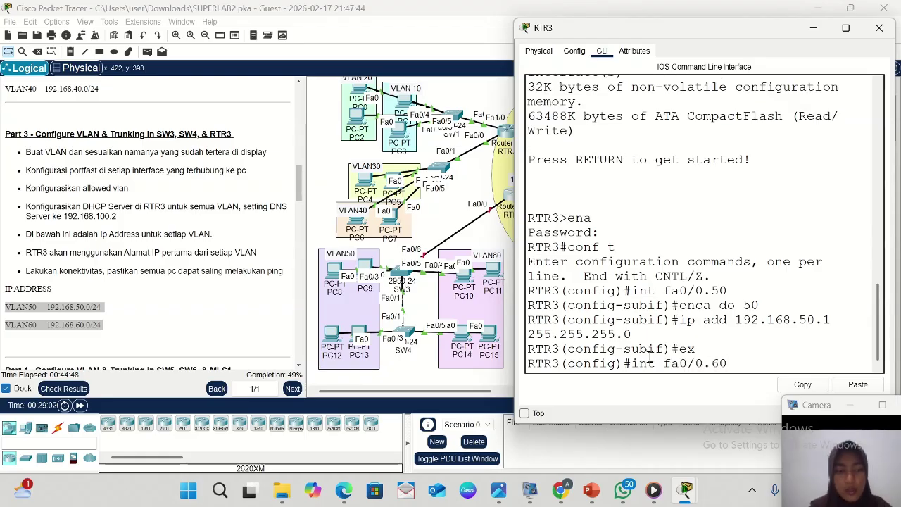
pyautogui.press('Return')
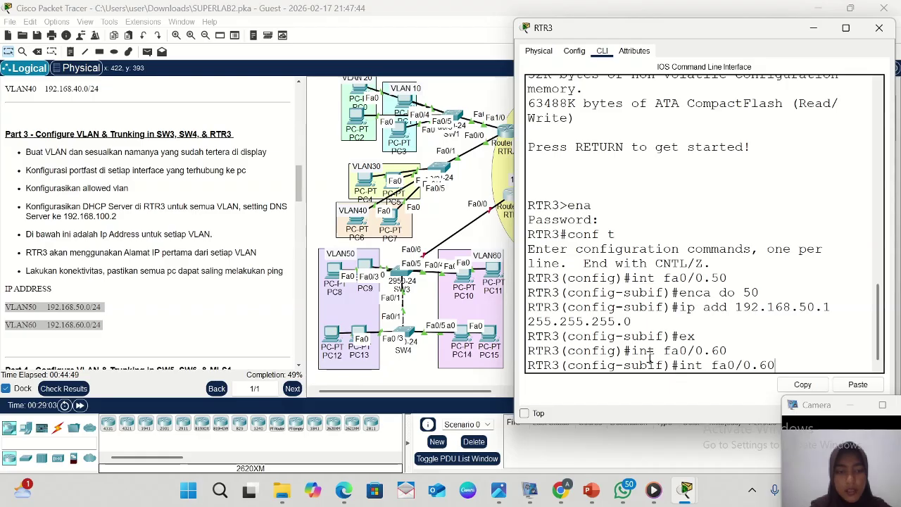
pyautogui.write('ex')
pyautogui.press('Up')
pyautogui.press('Up')
pyautogui.press('Up')
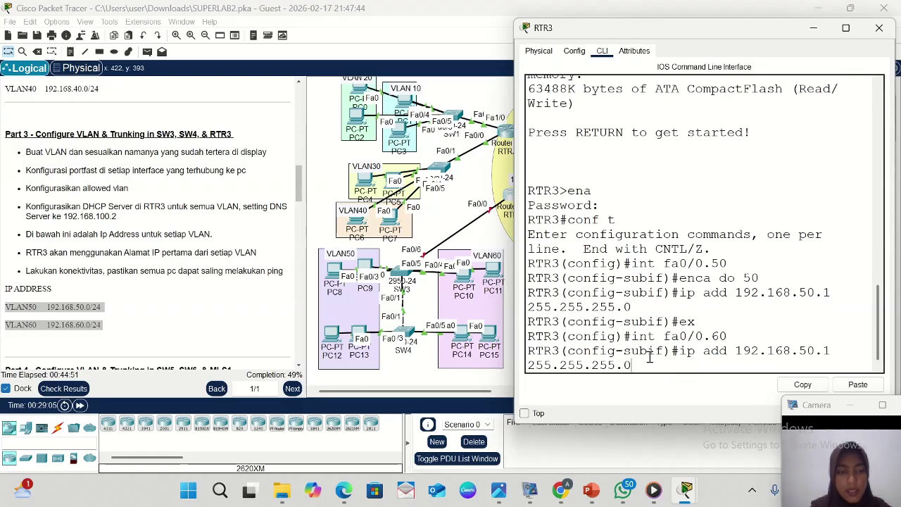
pyautogui.press('Up')
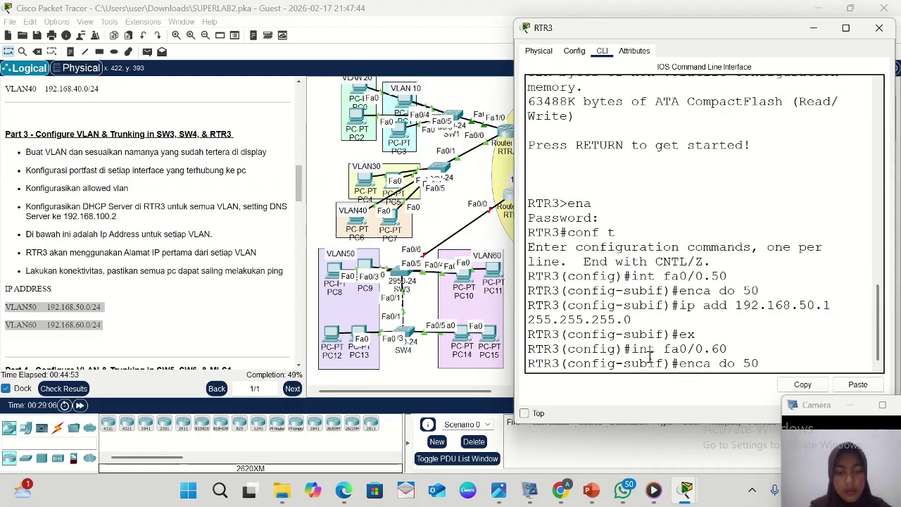
pyautogui.press('BackSpace')
pyautogui.press('BackSpace')
pyautogui.write('60')
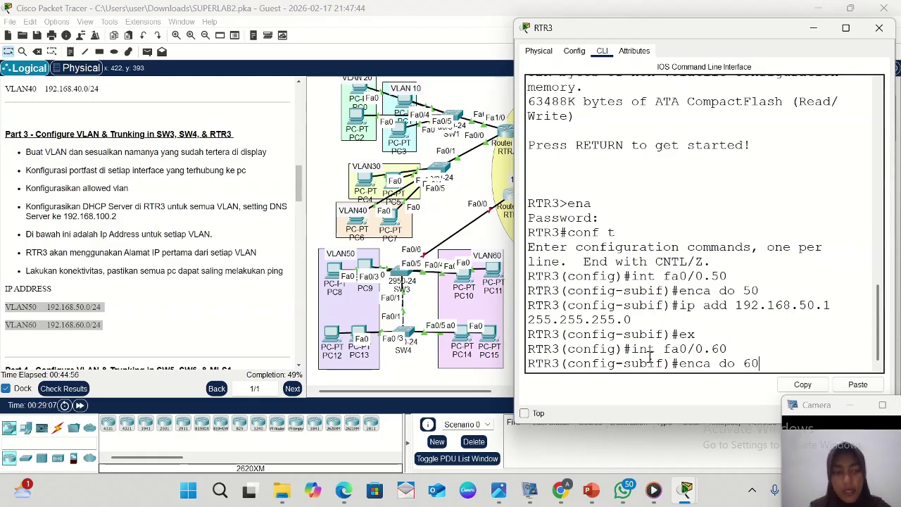
pyautogui.press('Return')
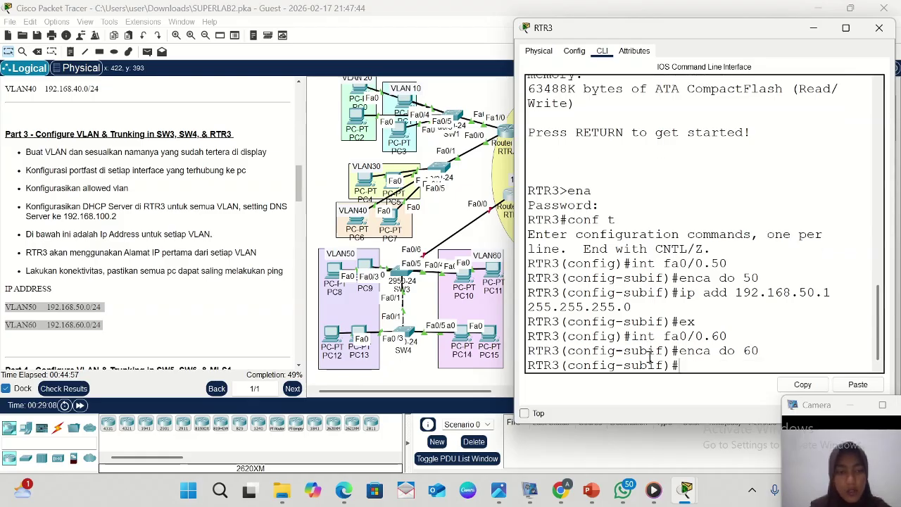
# - Assign 192.168.60.1 255.255.255.0 to fa0/0.60 and return to global configuration
pyautogui.press('Up')
pyautogui.press('Up')
pyautogui.press('Up')
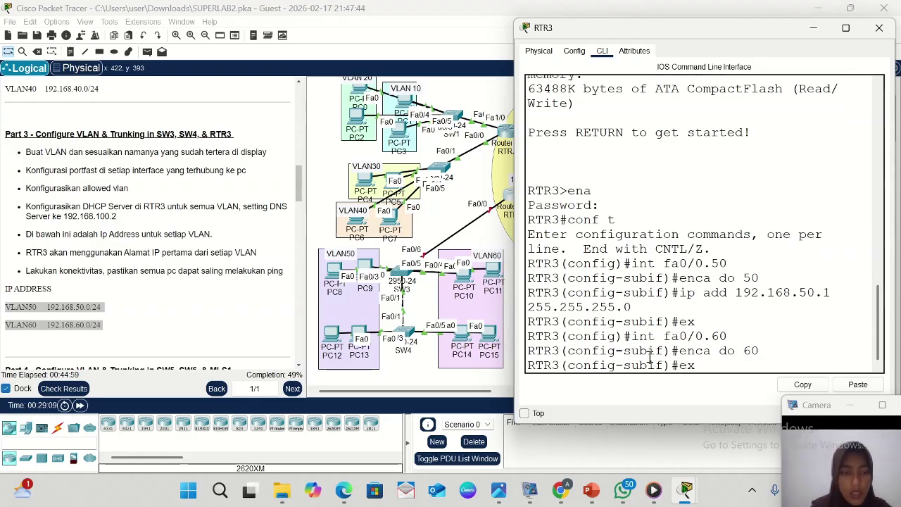
pyautogui.press('Up')
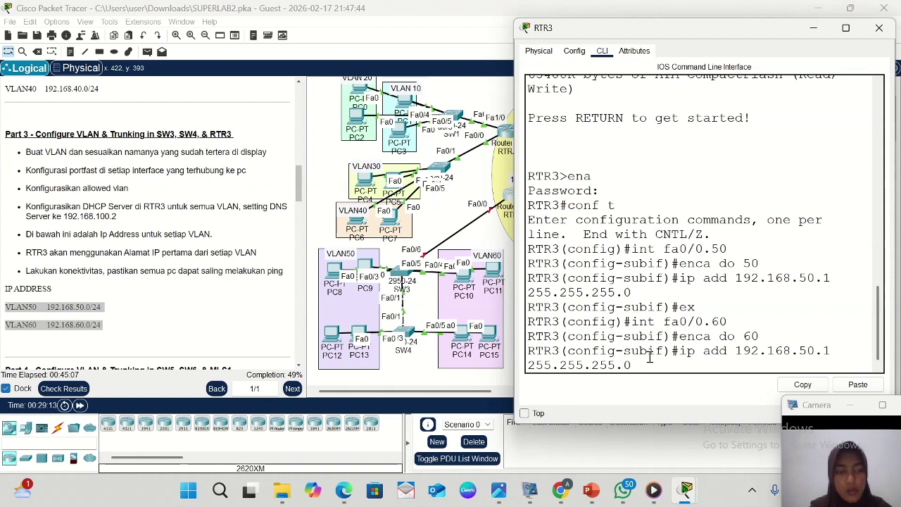
pyautogui.press('BackSpace')
pyautogui.write('60')
pyautogui.press('BackSpace')
pyautogui.press('Return')
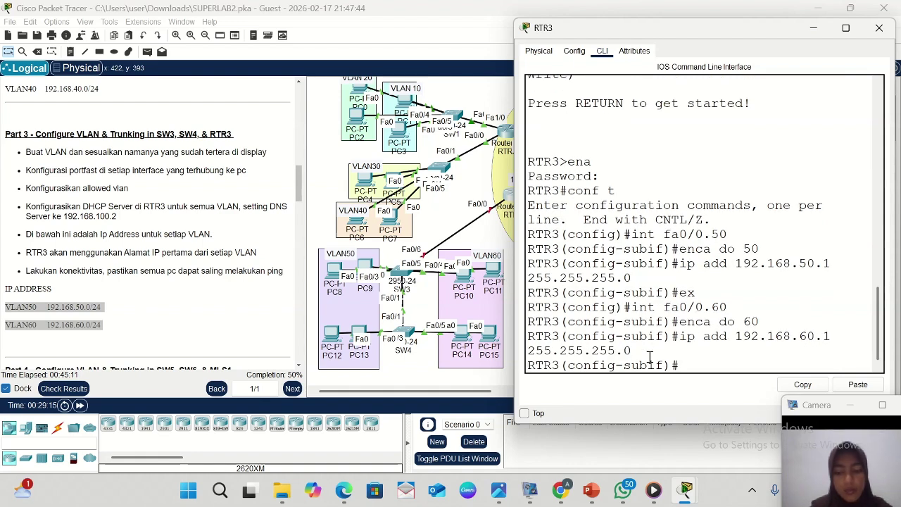
pyautogui.write('ex')
pyautogui.press('Return')
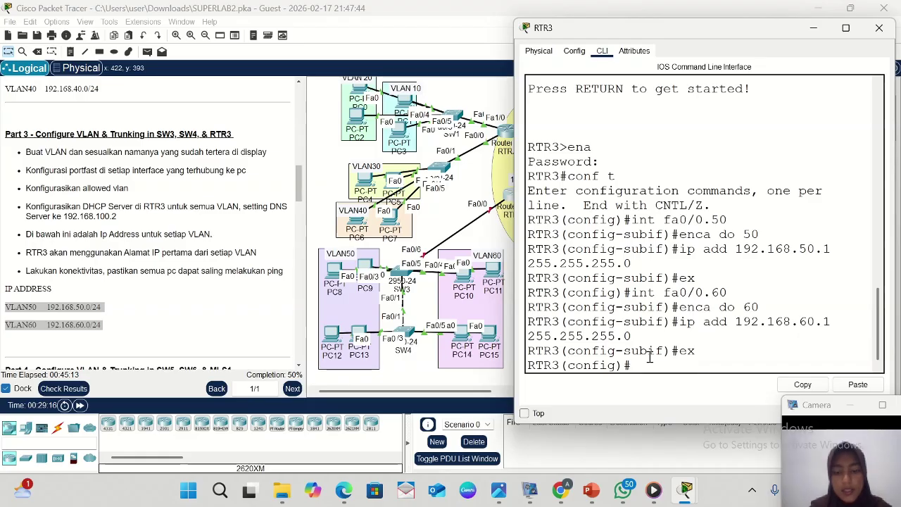
pyautogui.write('int')
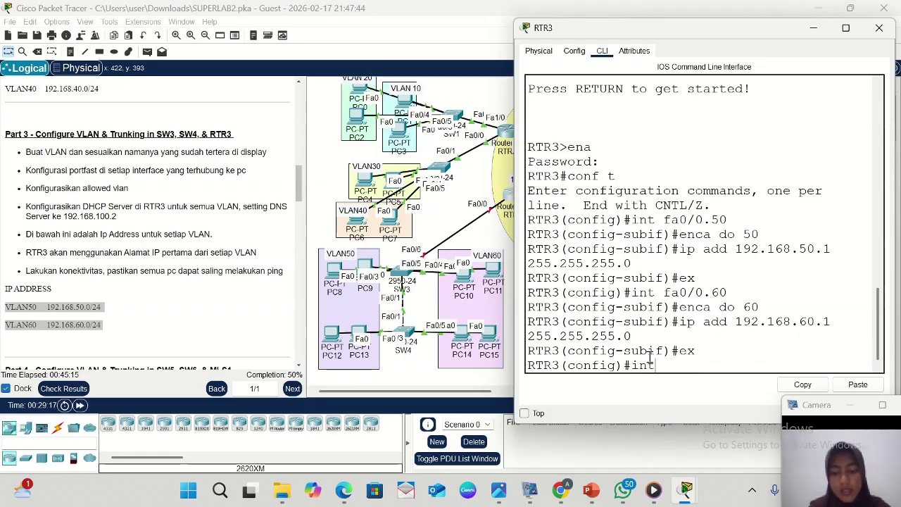
pyautogui.write(' fa0/0')
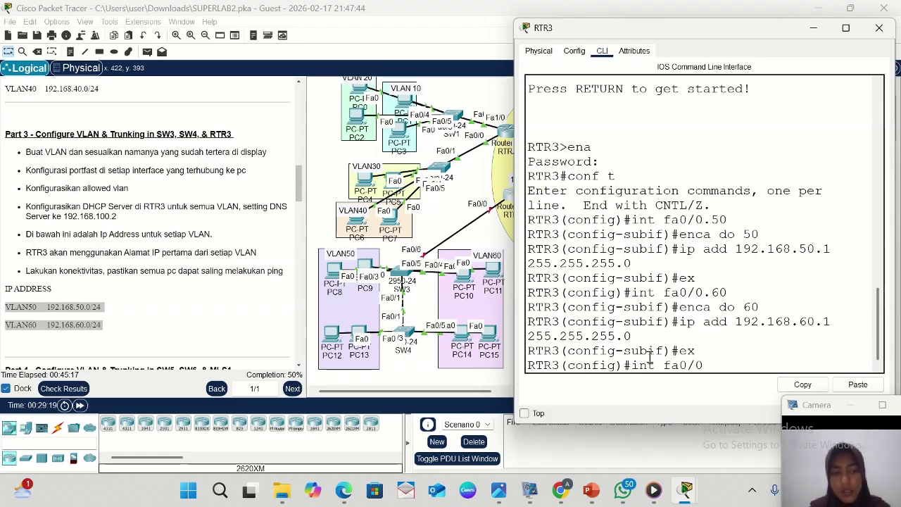
# - Run no shutdown on RTR3's FastEthernet0/0 so it and subinterfaces .50 and .60 come up
pyautogui.press('Return')
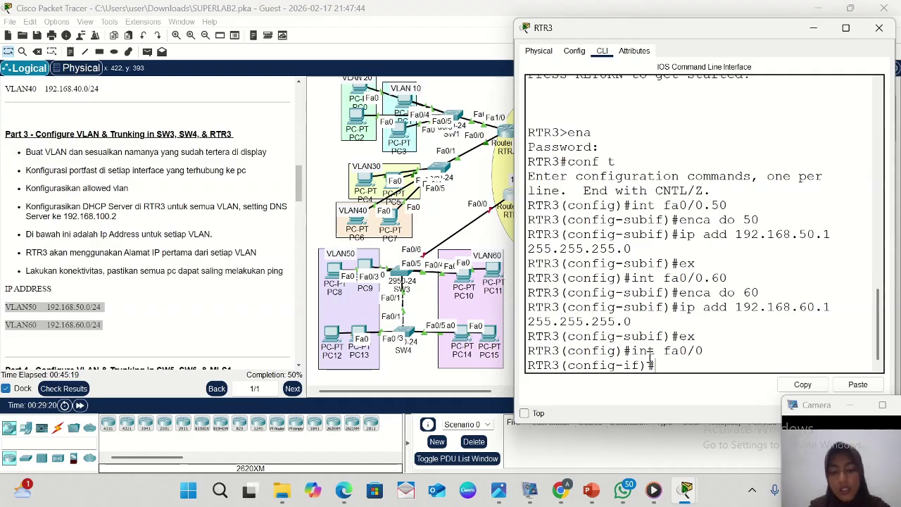
pyautogui.write('no sh')
pyautogui.press('Return')
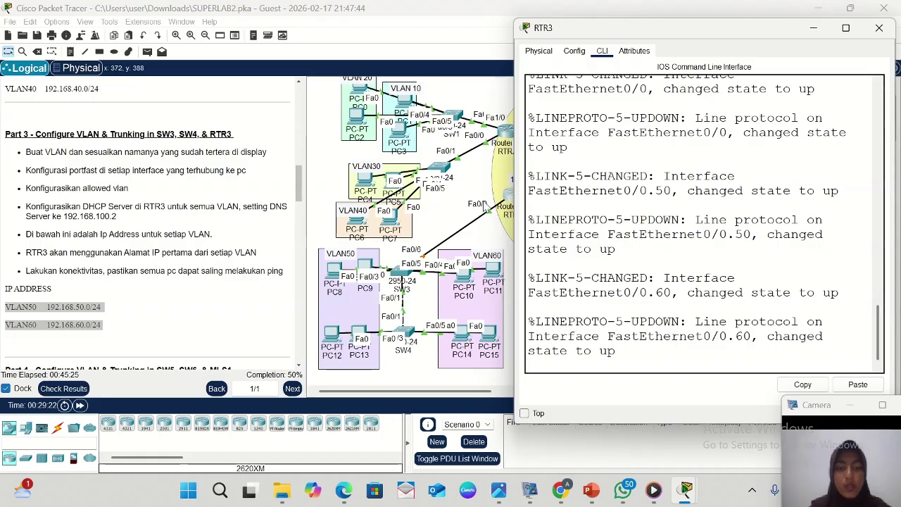
pyautogui.press('Return')
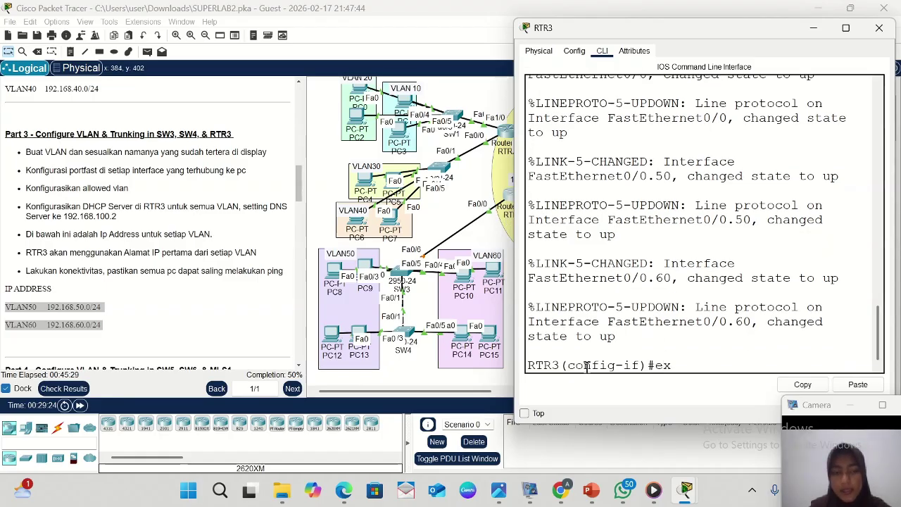
pyautogui.press('Return')
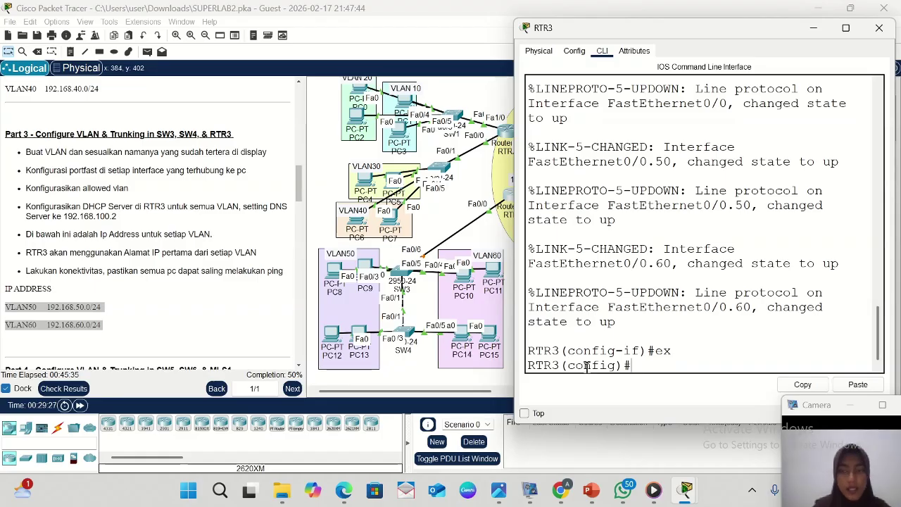
# - On RTR3 create pool VLAN50 with network 192.168.50.0 255.255.255.0, default-router 192.168.50.1, dns-server 192.168.100.2
pyautogui.write('ip ')
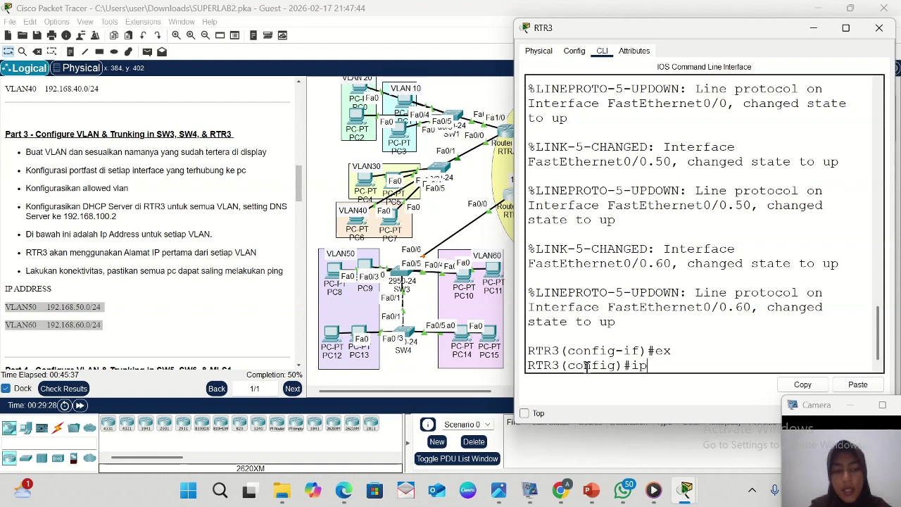
pyautogui.write('dhcp')
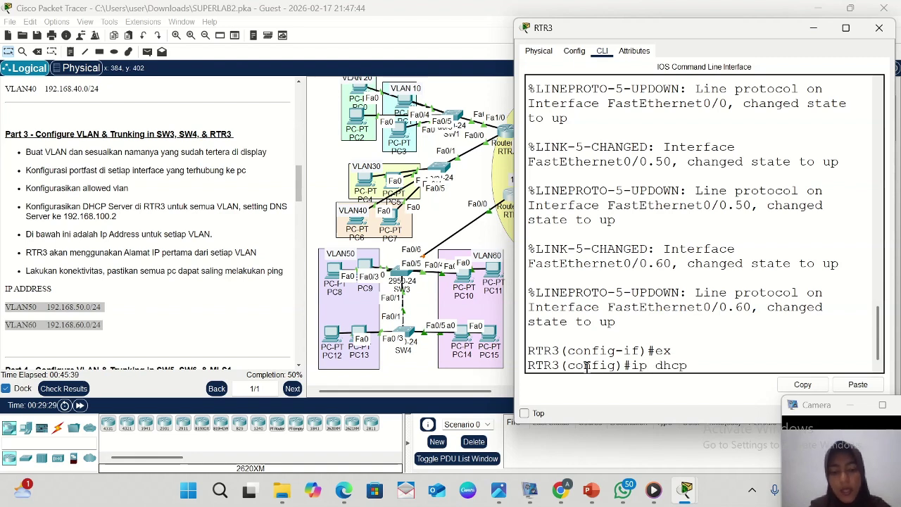
pyautogui.write(' pool V')
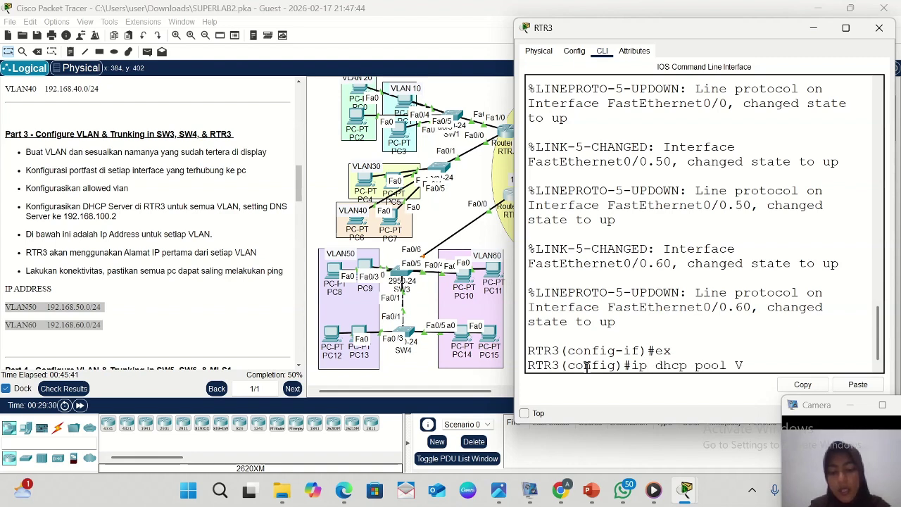
pyautogui.write('LAN')
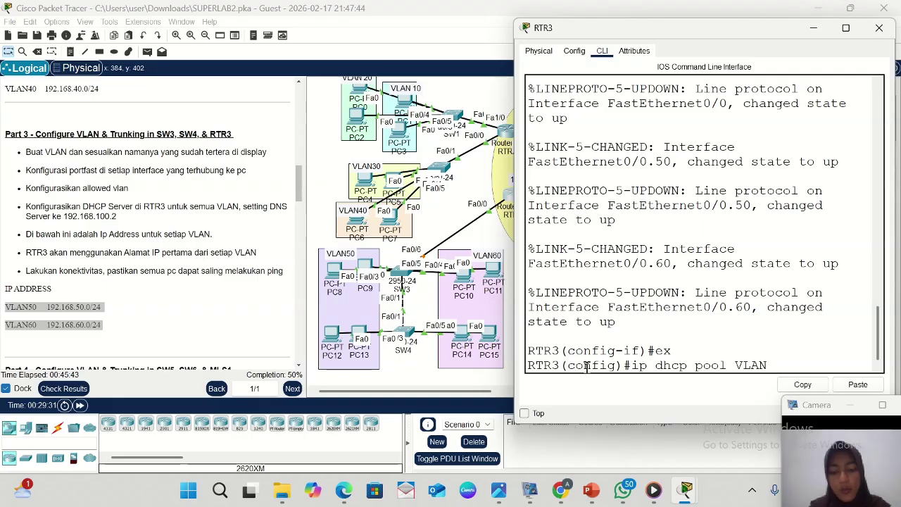
pyautogui.write('50')
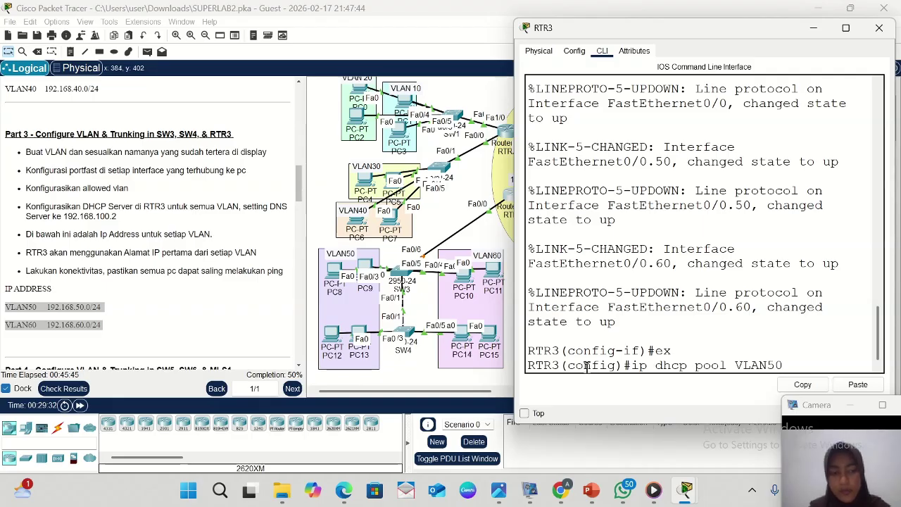
pyautogui.press('Return')
pyautogui.write('ne')
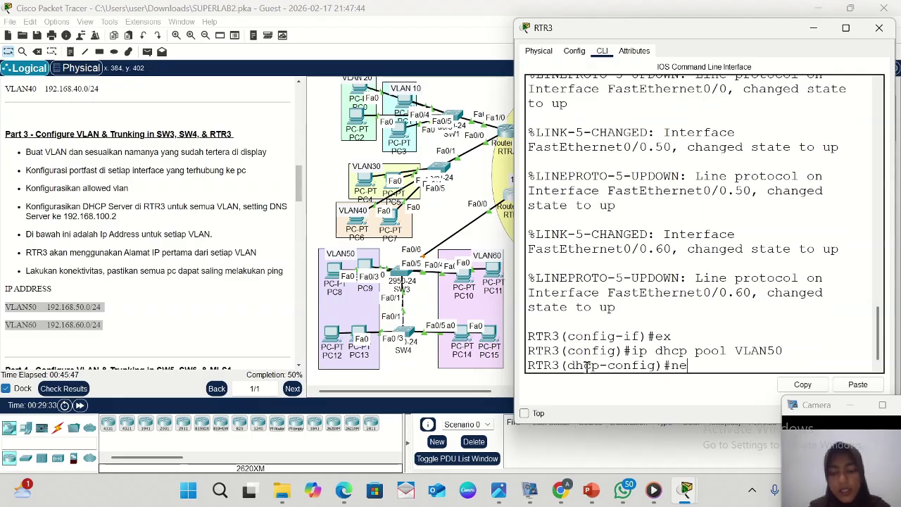
pyautogui.write('t 192.')
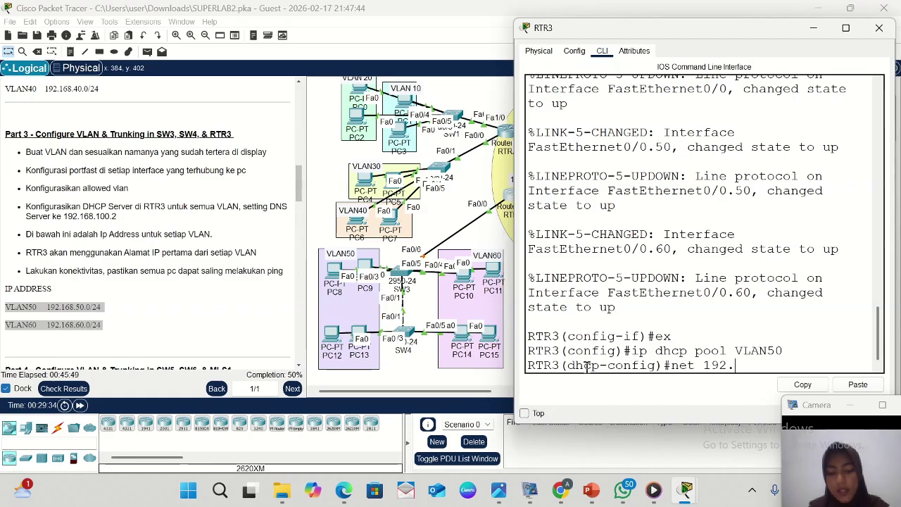
pyautogui.write('168.')
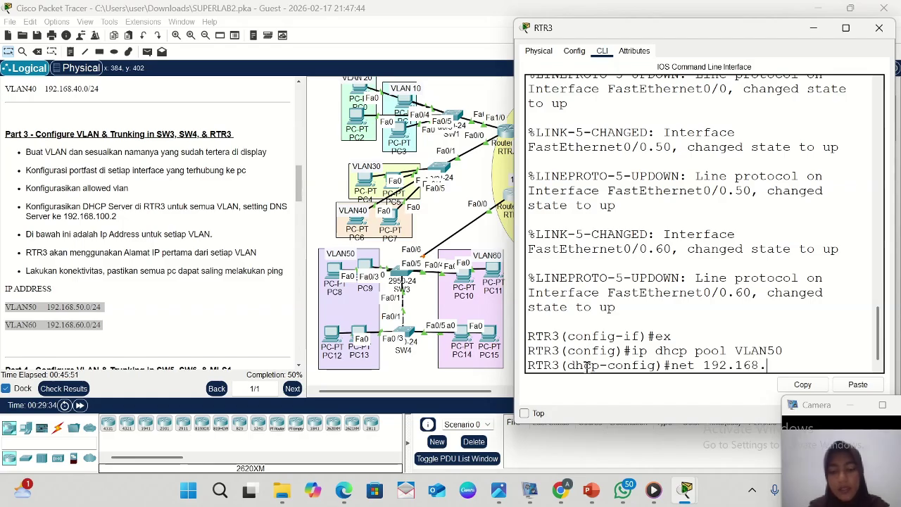
pyautogui.write('50.0 255')
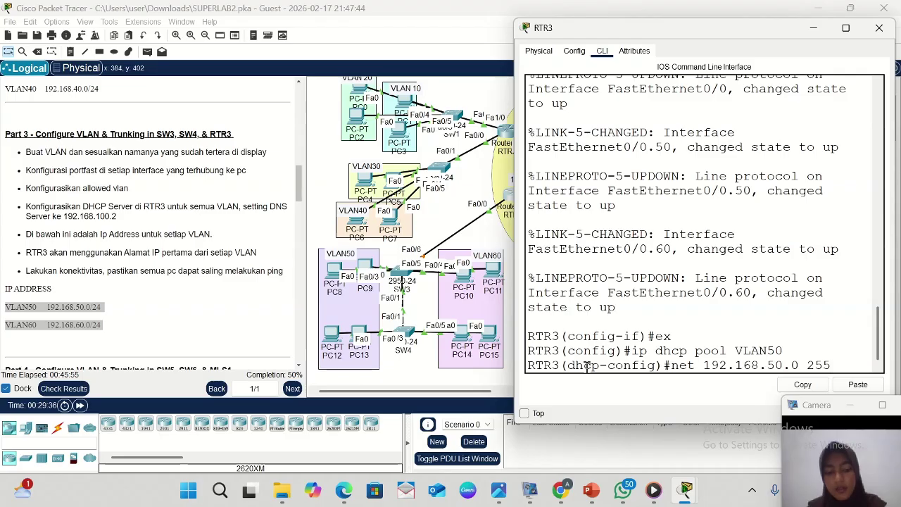
pyautogui.write('.255.25')
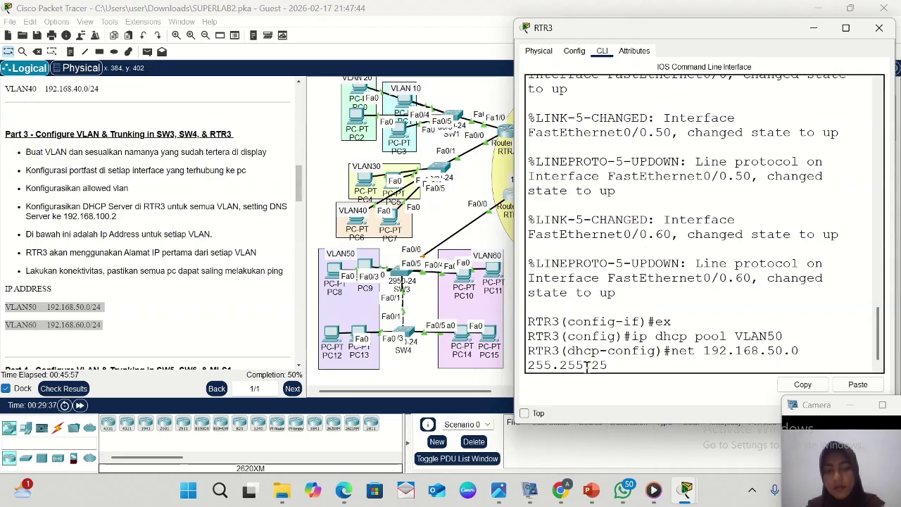
pyautogui.write('5')
pyautogui.write('.0')
pyautogui.press('Return')
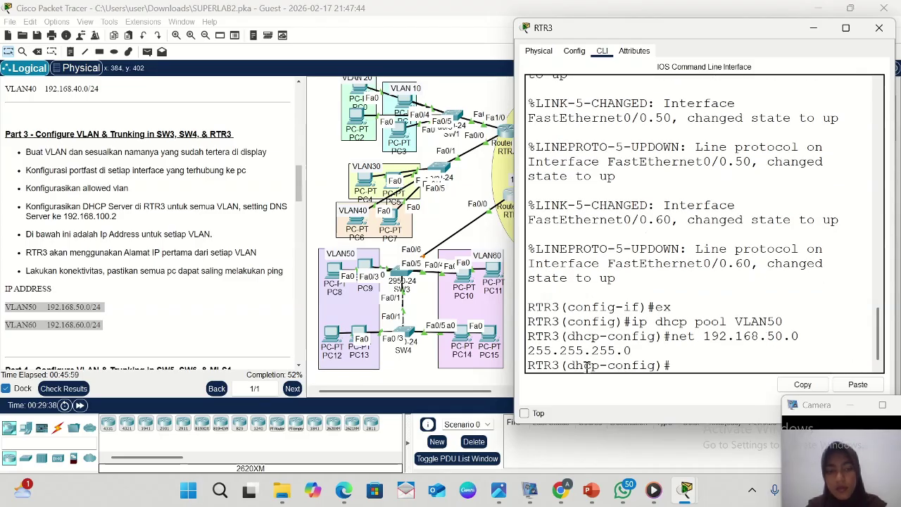
pyautogui.write('default-')
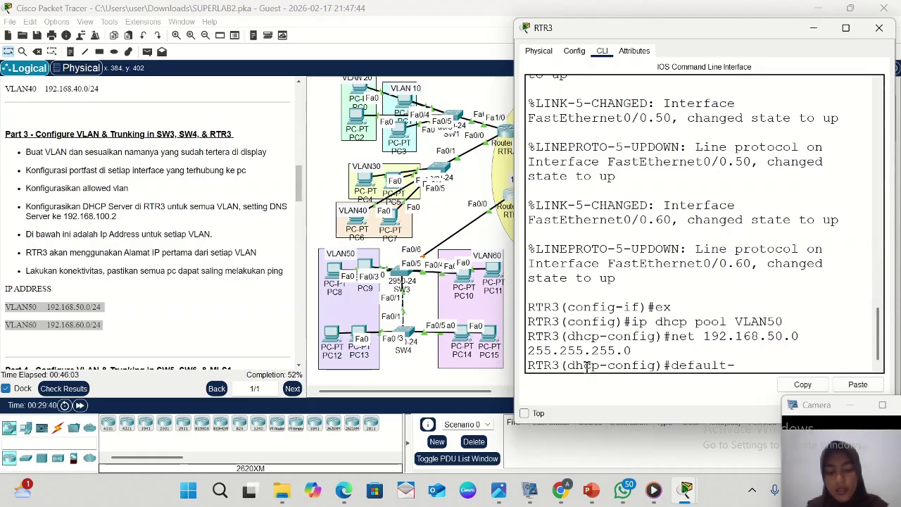
pyautogui.write('router 1')
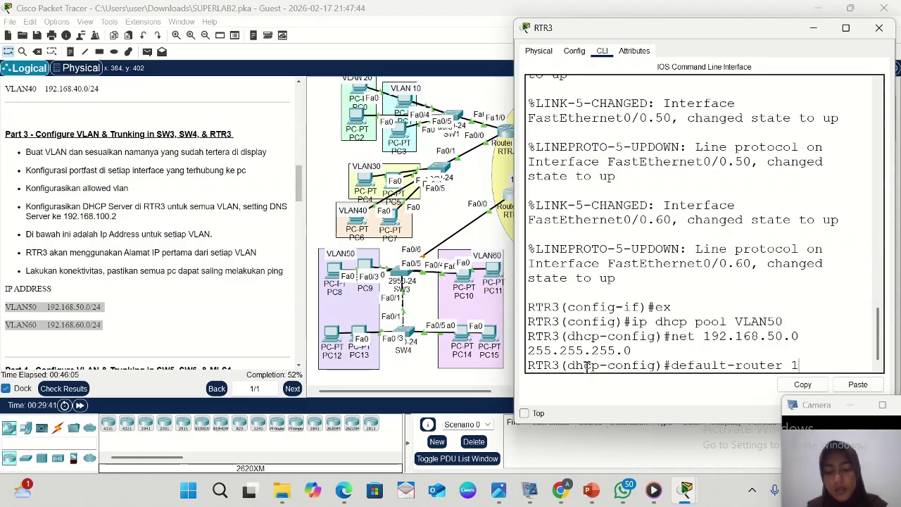
pyautogui.write('92.168')
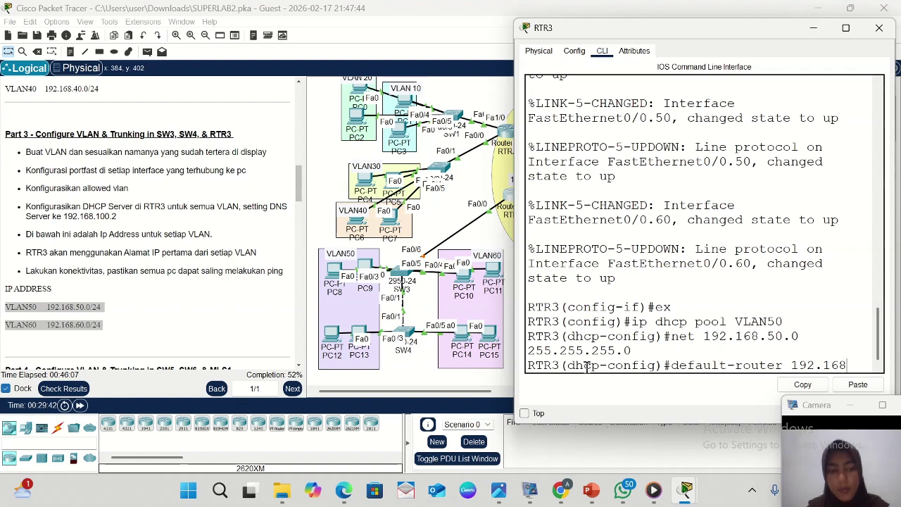
pyautogui.write('.50.1')
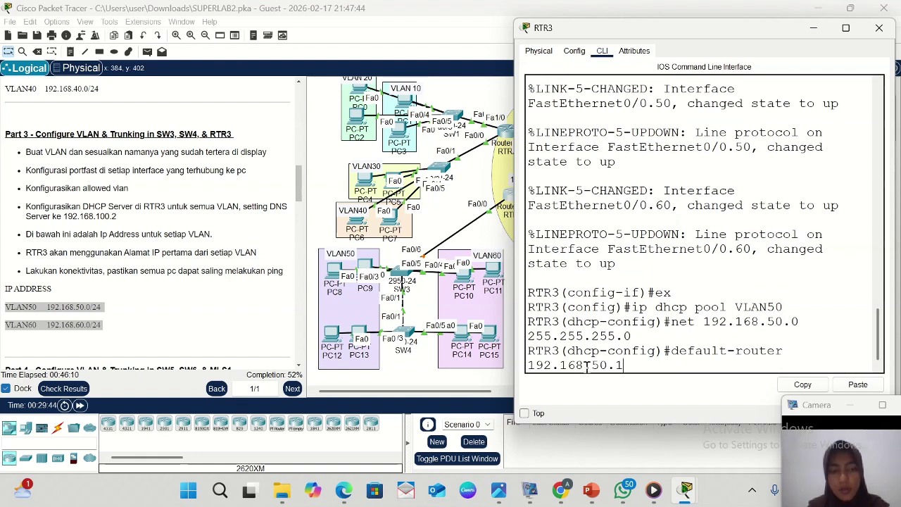
pyautogui.press('Return')
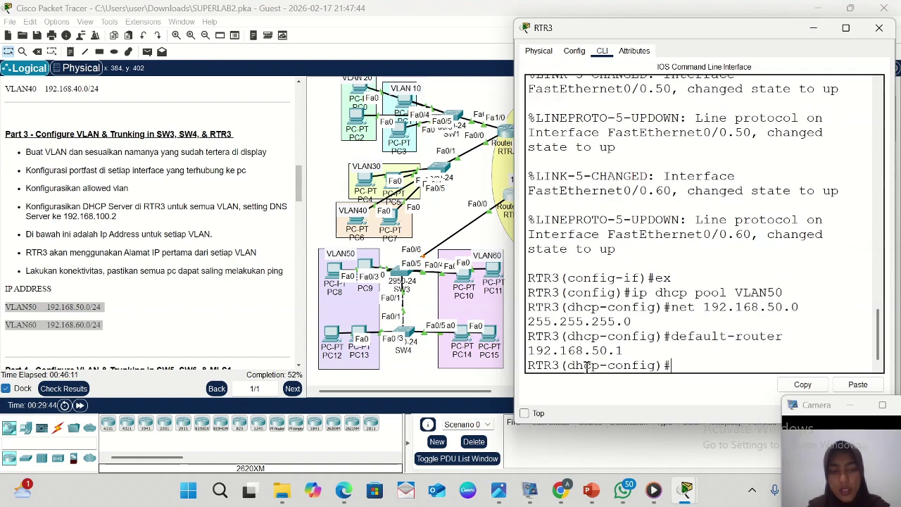
pyautogui.write('dns-s')
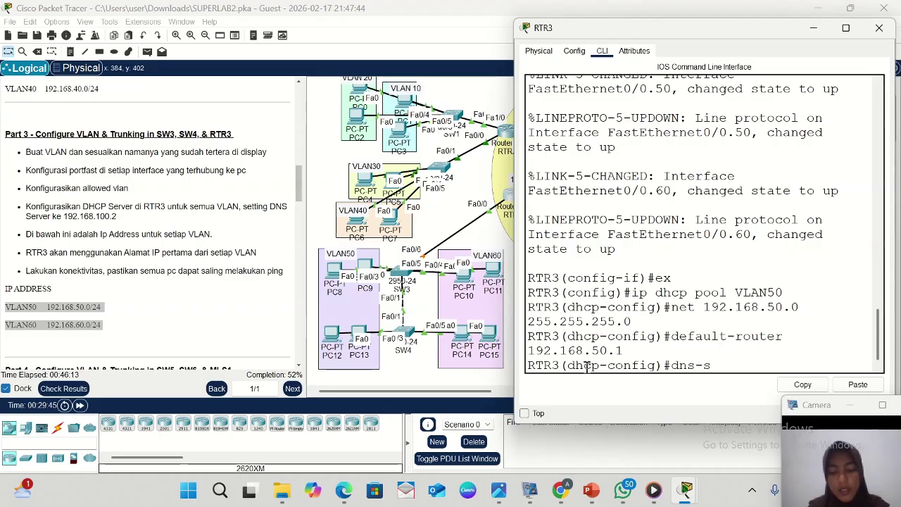
pyautogui.write('erver')
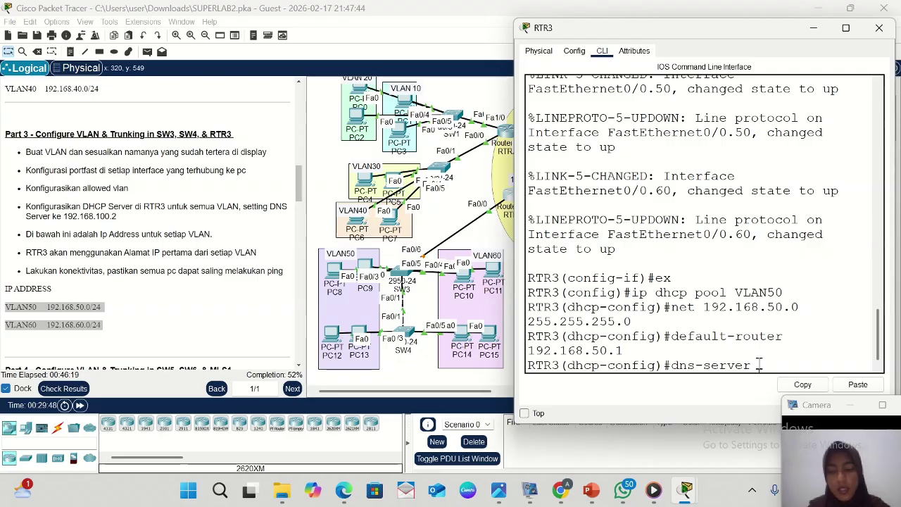
pyautogui.write('192.16')
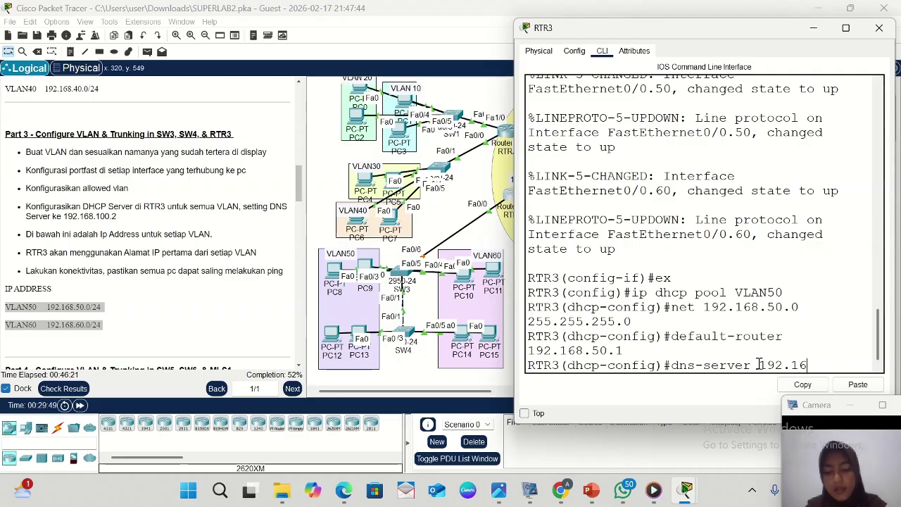
pyautogui.write('8.100')
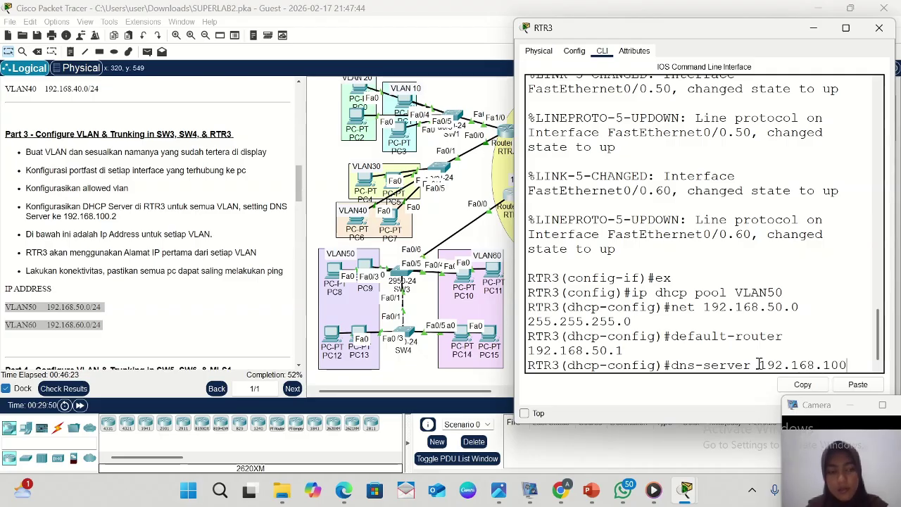
pyautogui.write('.2')
pyautogui.press('Return')
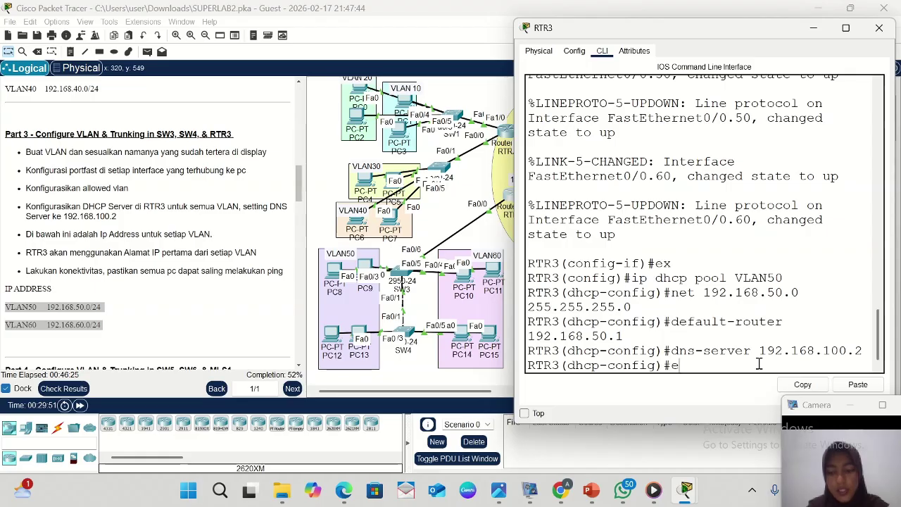
pyautogui.write('ex')
pyautogui.press('Return')
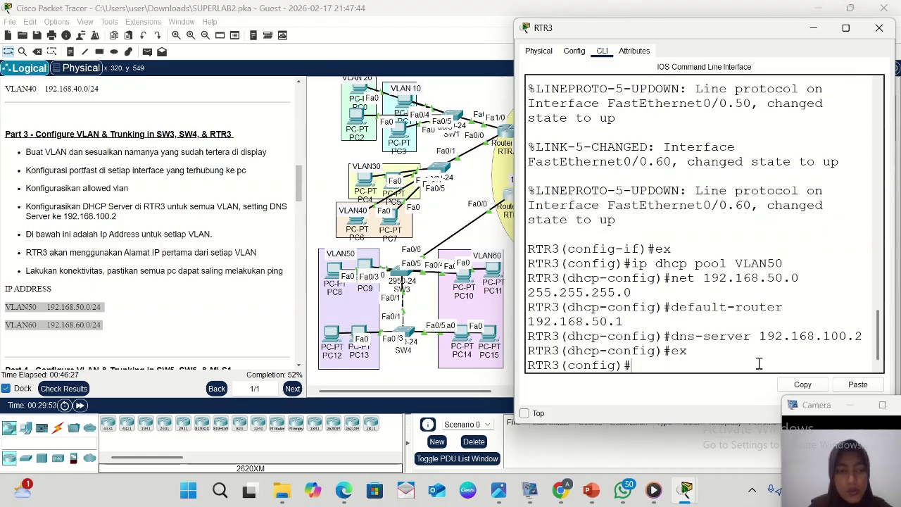
# - Create the VLAN60 DHCP pool on RTR3 by editing the recalled VLAN50 pool command
pyautogui.write('ex')
pyautogui.press('Up')
pyautogui.press('Up')
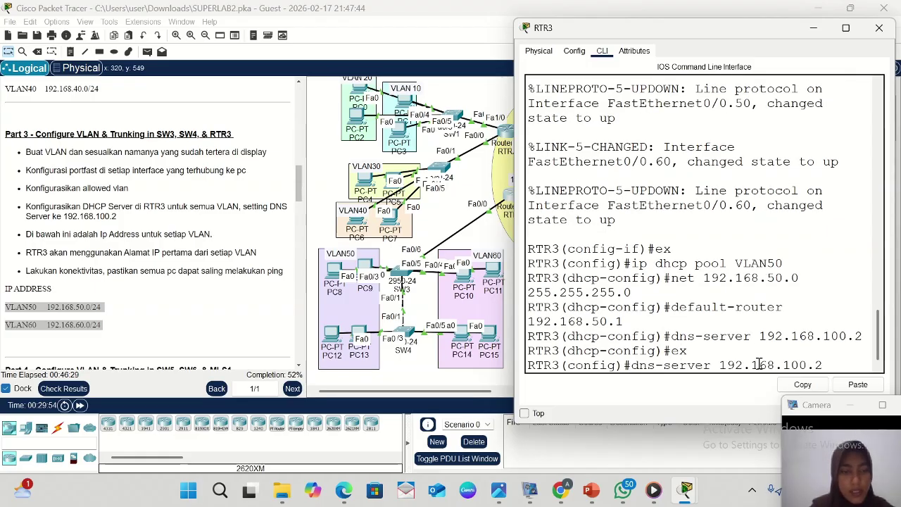
pyautogui.press('Up')
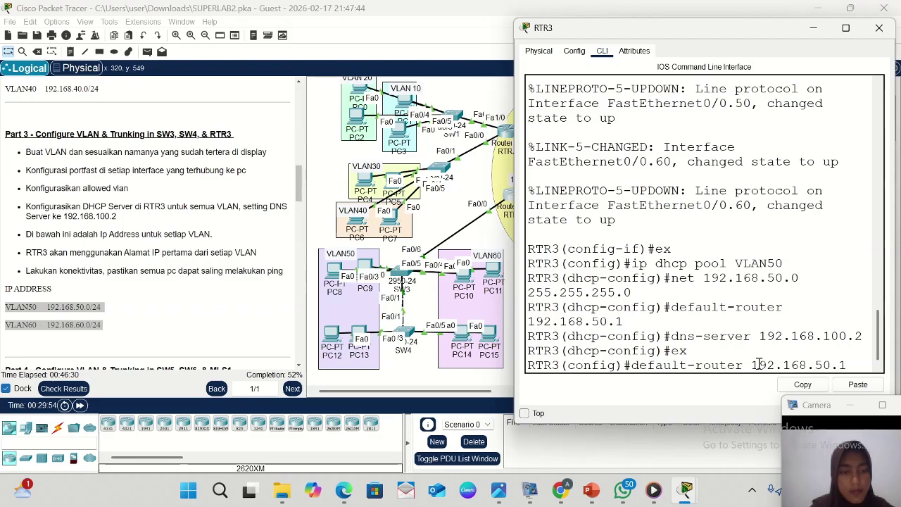
pyautogui.press('Up')
pyautogui.press('Up')
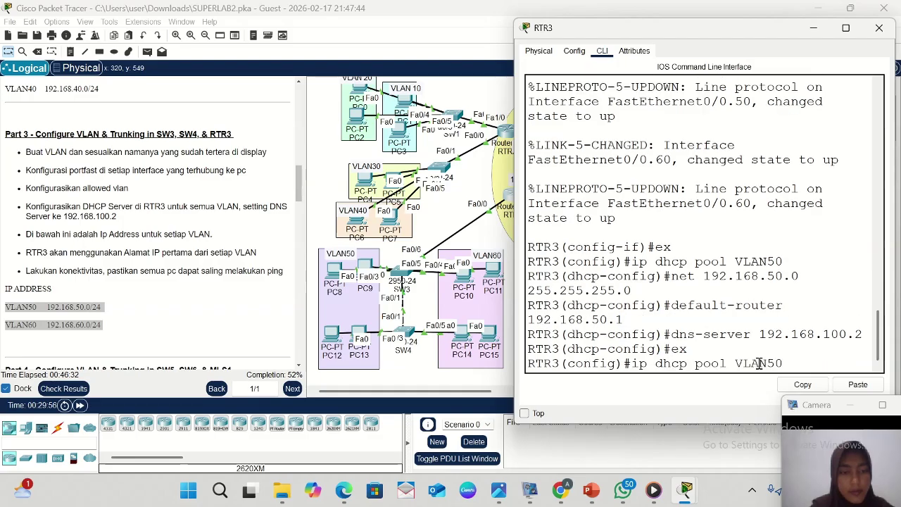
pyautogui.press('Up')
pyautogui.press('Down')
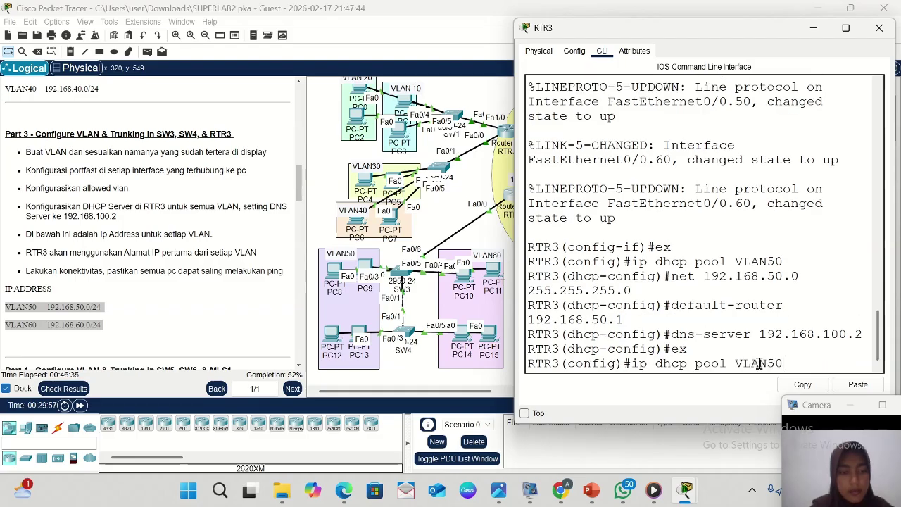
pyautogui.press('BackSpace')
pyautogui.press('BackSpace')
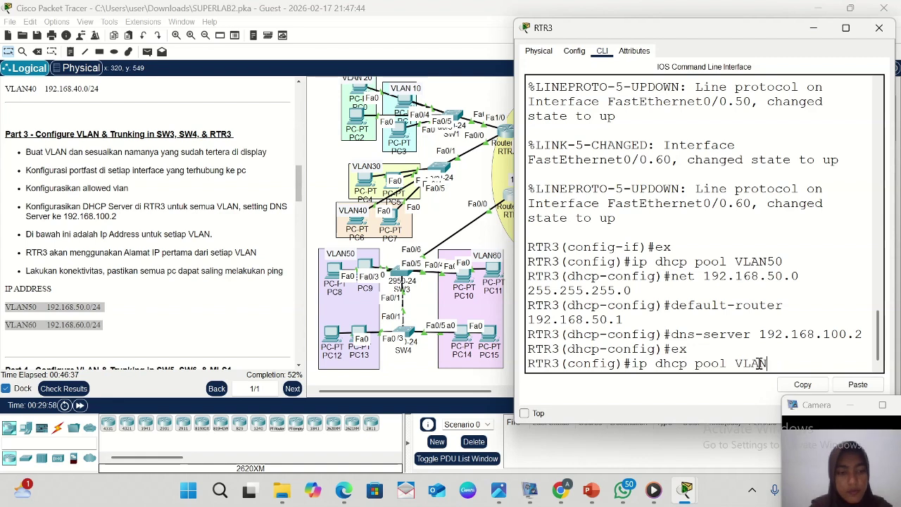
pyautogui.write('60')
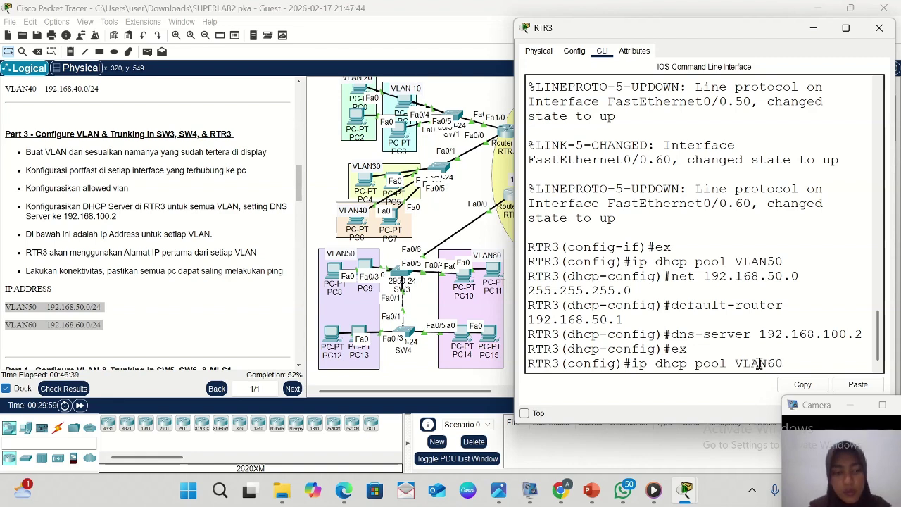
pyautogui.press('Return')
# - Set the VLAN60 pool network to 192.168.60.0 255.255.255.0
pyautogui.press('Up')
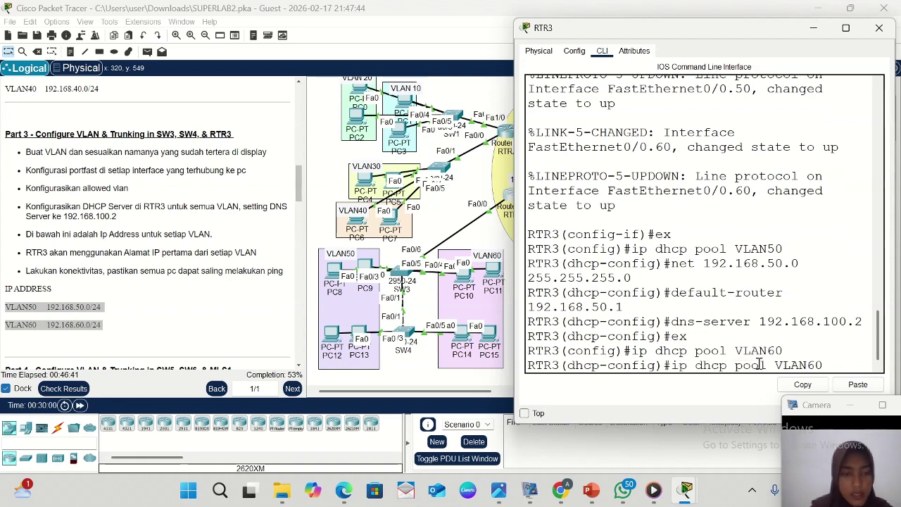
pyautogui.press('Up')
pyautogui.press('Up')
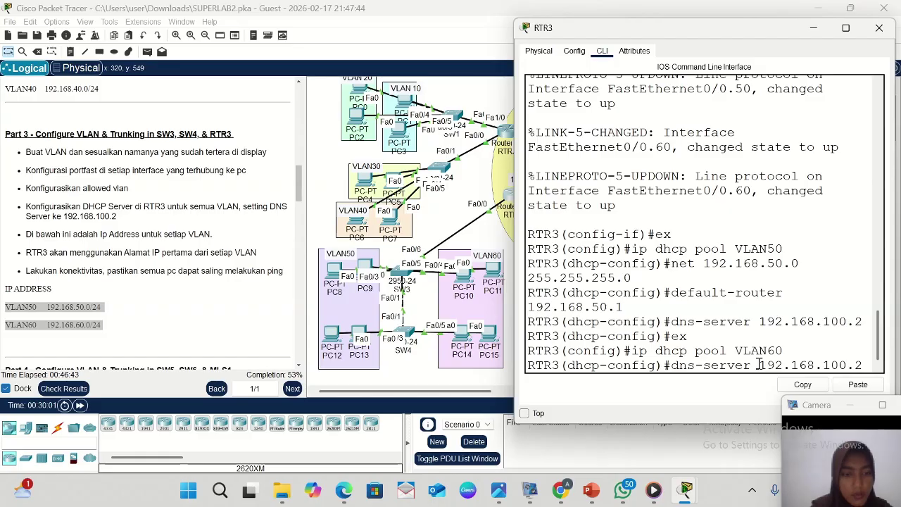
pyautogui.press('Up')
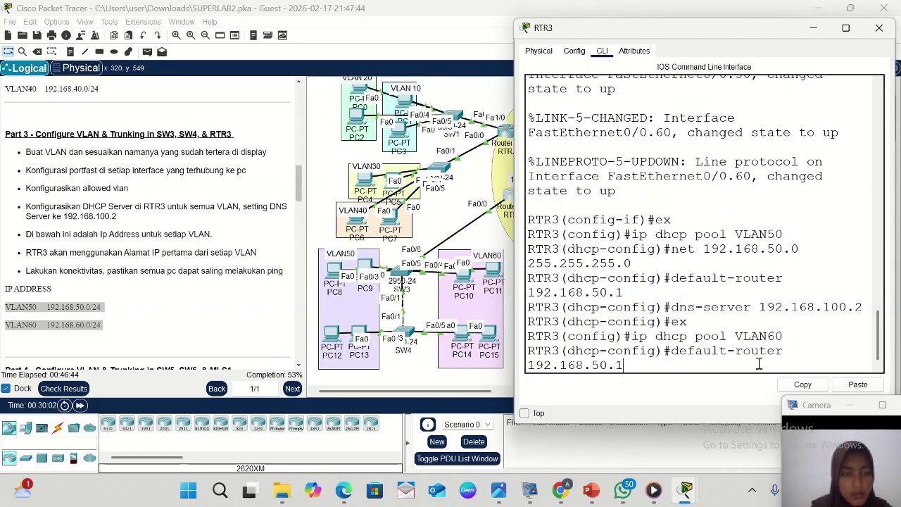
pyautogui.press('Up')
pyautogui.press('Left')
pyautogui.press('Left')
pyautogui.press('Left')
pyautogui.press('Left')
pyautogui.press('Left')
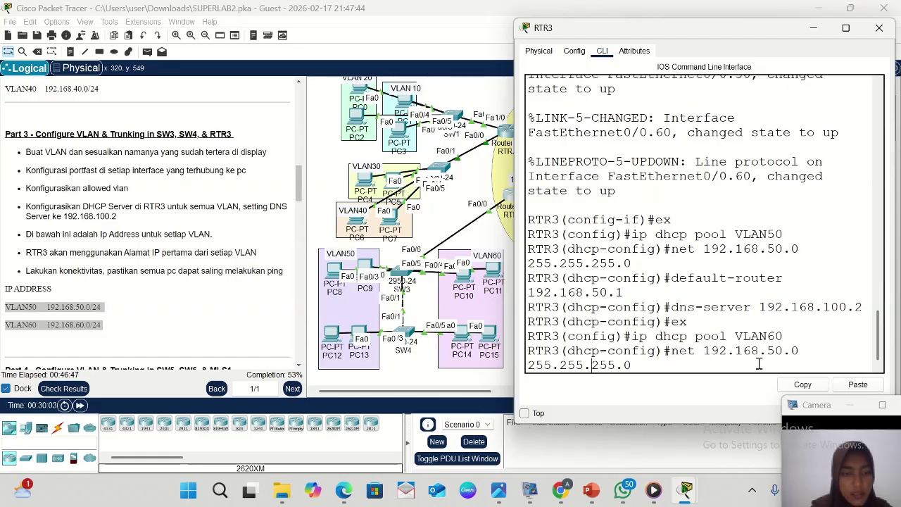
pyautogui.press('Left')
pyautogui.press('Left')
pyautogui.press('Left')
pyautogui.press('Left')
pyautogui.press('Left')
pyautogui.press('Left')
pyautogui.press('Left')
pyautogui.press('Left')
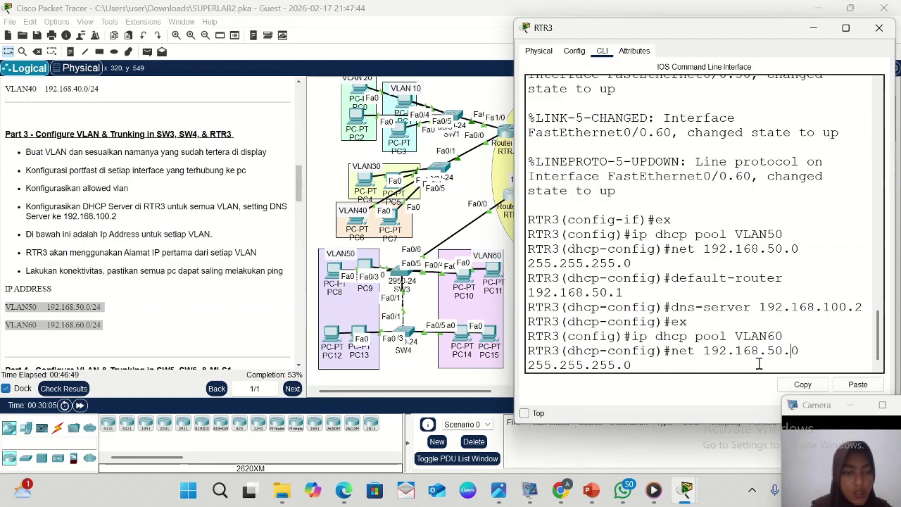
pyautogui.press('BackSpace')
pyautogui.write('6')
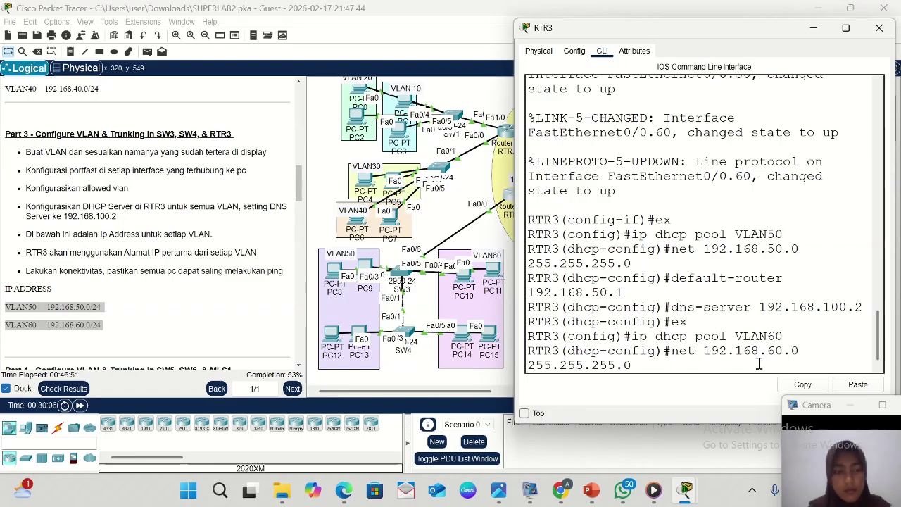
pyautogui.press('Return')
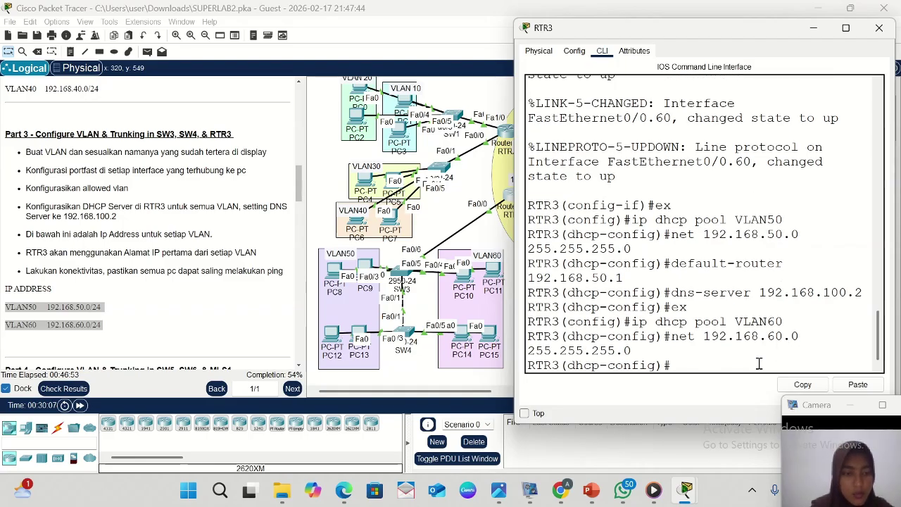
# - Give the VLAN60 pool default-router 192.168.60.1 and dns-server 192.168.100.2, then exit the pool
pyautogui.press('Up')
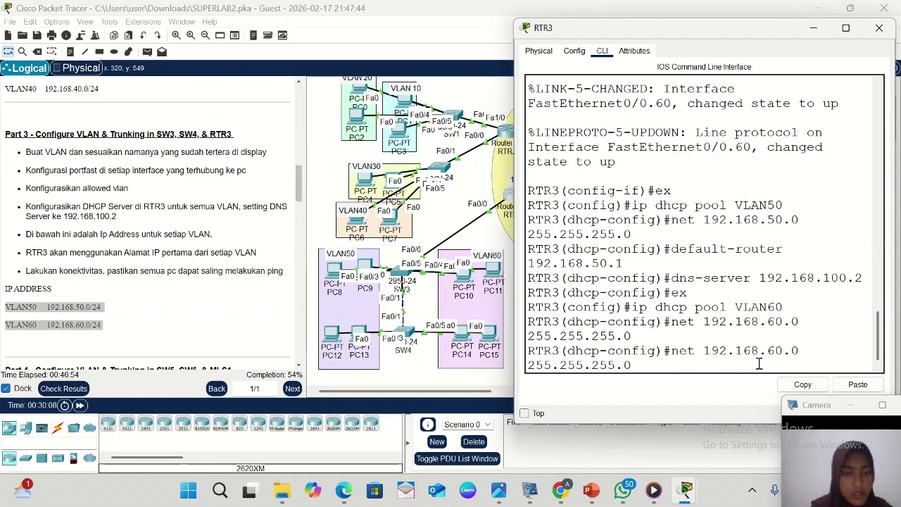
pyautogui.press('Up')
pyautogui.press('Up')
pyautogui.press('Up')
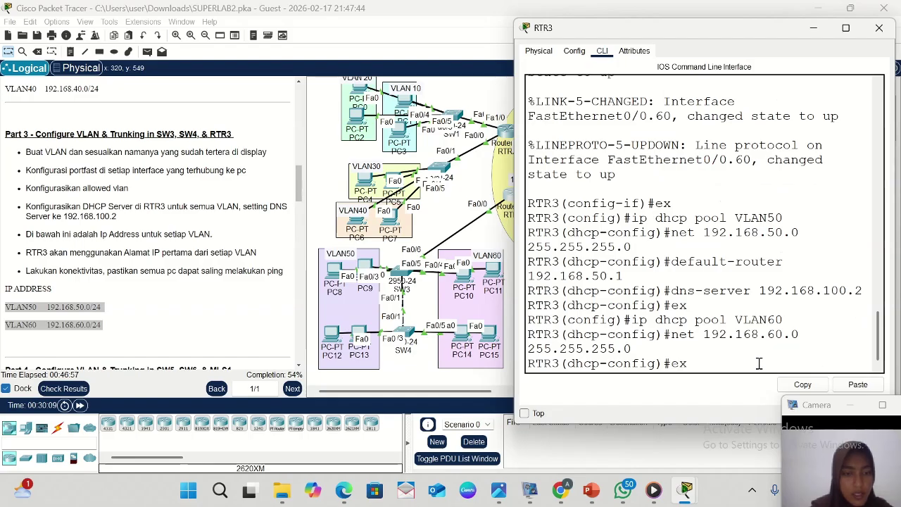
pyautogui.press('Up')
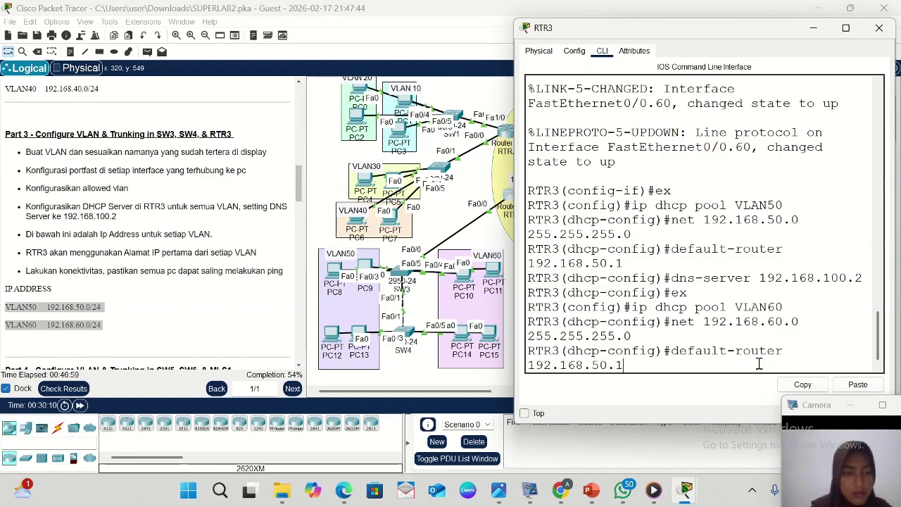
pyautogui.press('Left')
pyautogui.press('Left')
pyautogui.press('Left')
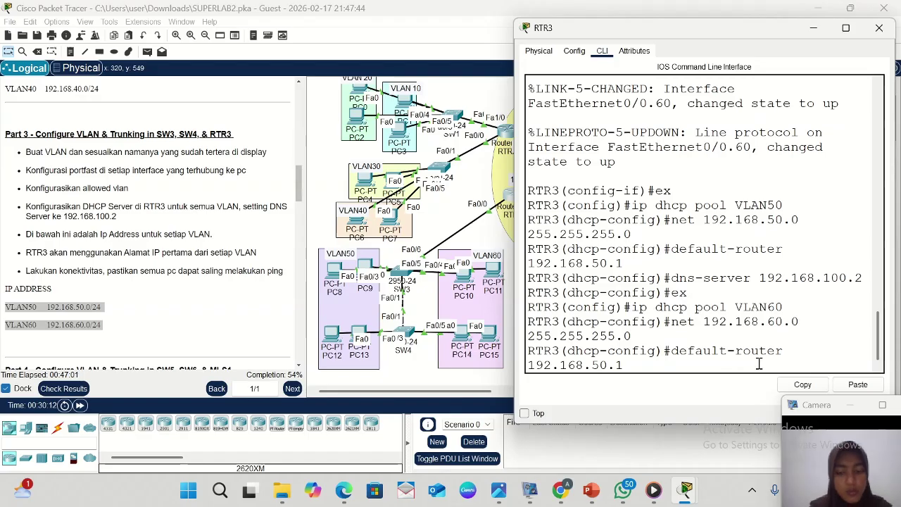
pyautogui.press('BackSpace')
pyautogui.write('6')
pyautogui.press('Return')
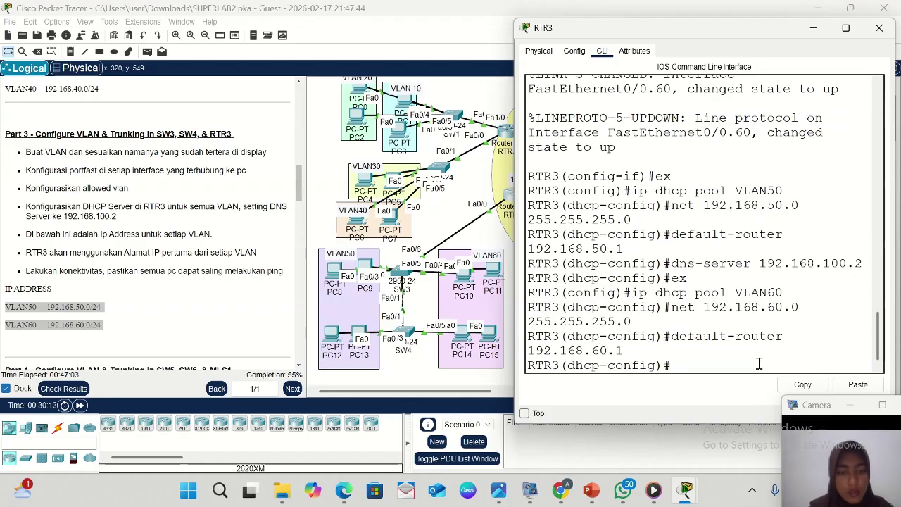
pyautogui.press('Up')
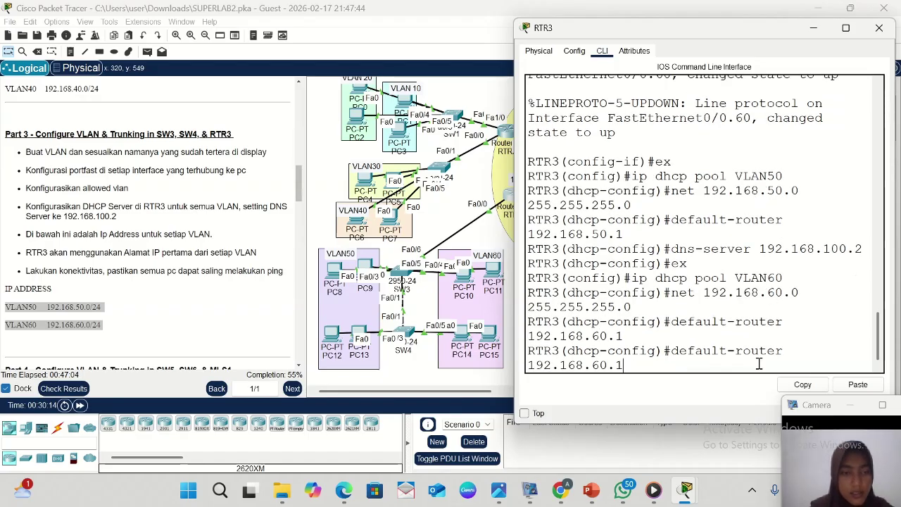
pyautogui.press('Up')
pyautogui.press('Up')
pyautogui.press('Up')
pyautogui.press('Up')
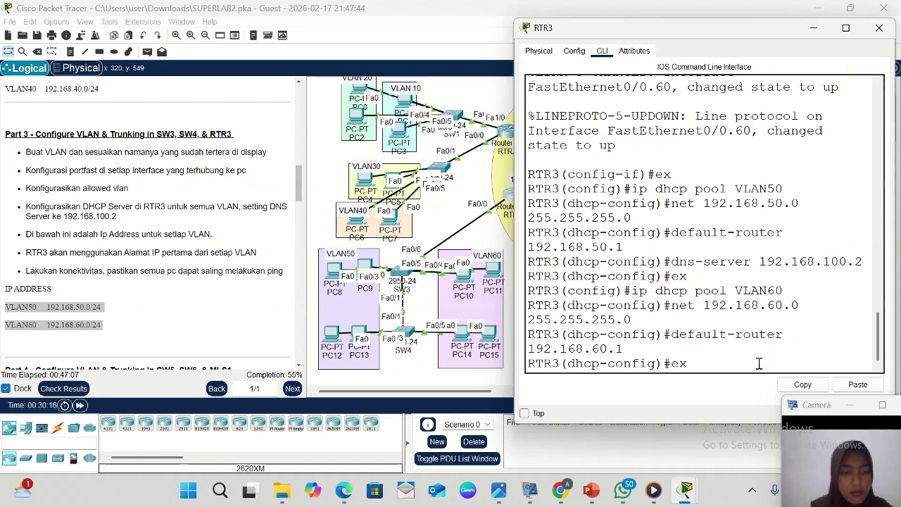
pyautogui.press('Return')
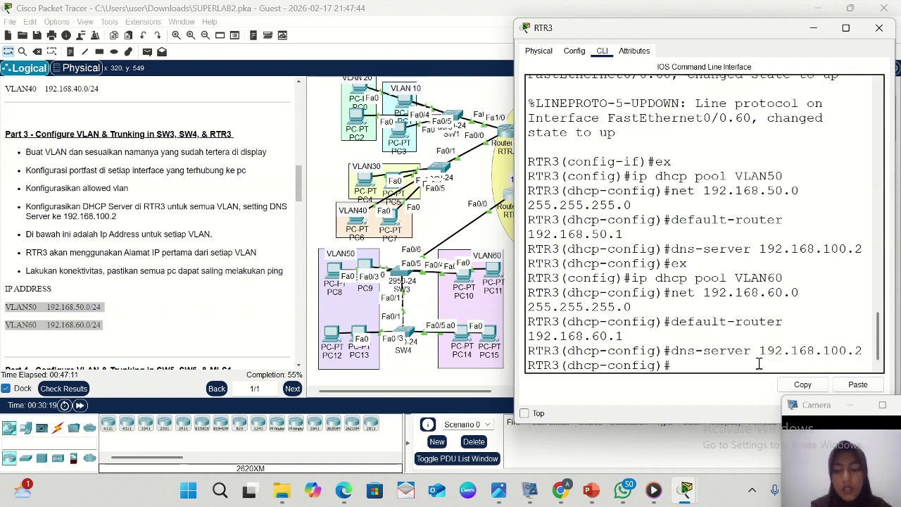
pyautogui.write('ex')
pyautogui.press('Return')
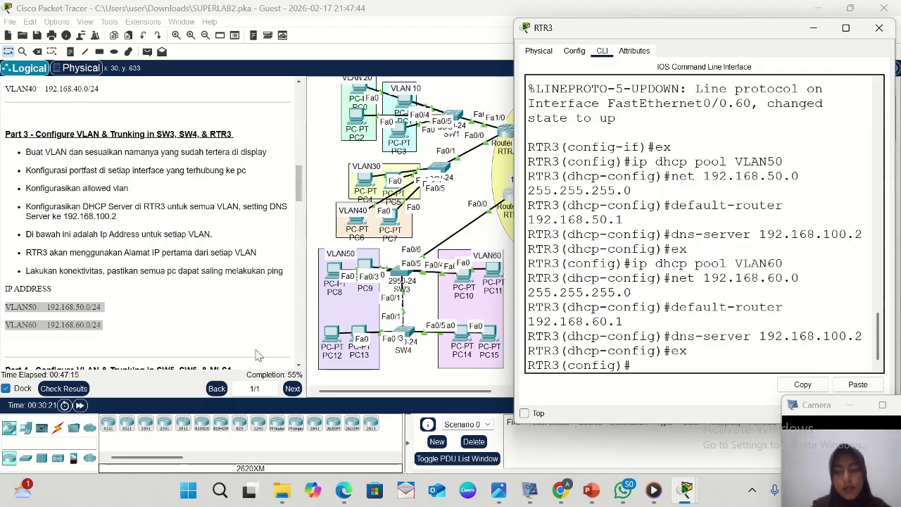
# - Check Results and scroll the Assessment Items to RTR3's DHCP pool entries, showing 122/219
pyautogui.click(81, 389)
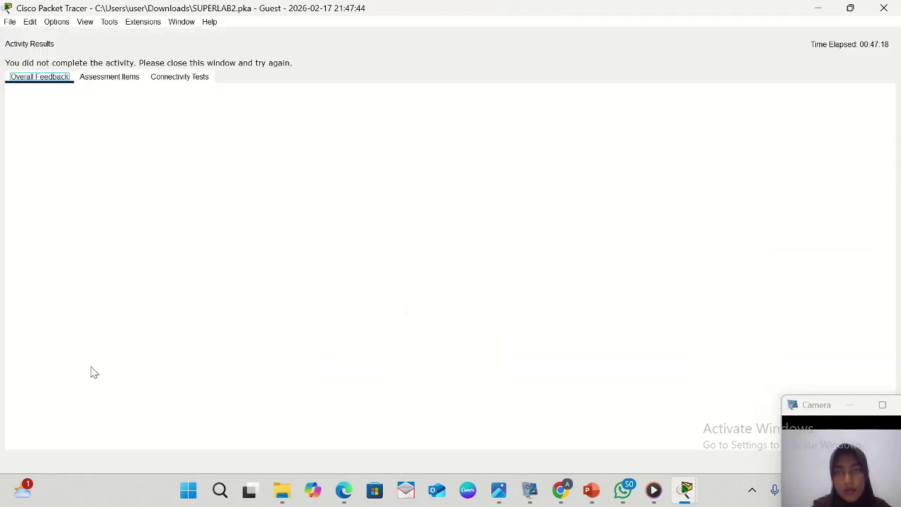
pyautogui.click(120, 79)
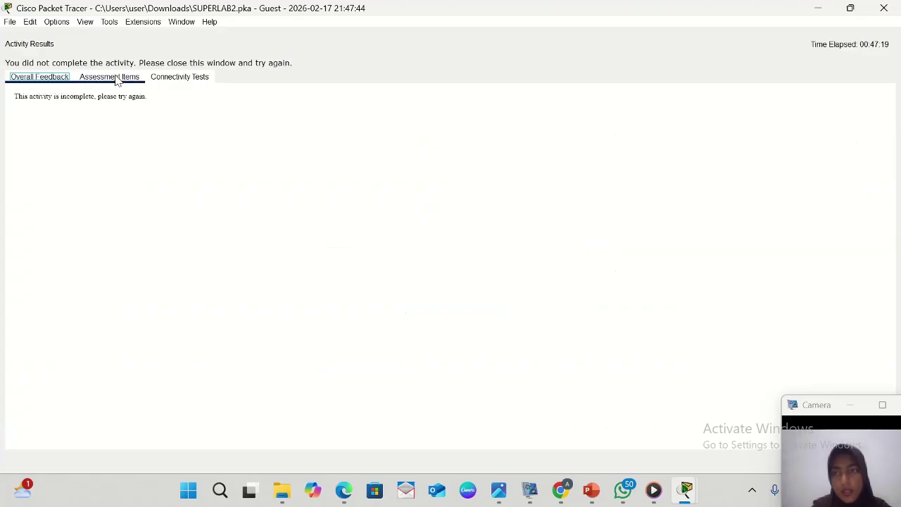
pyautogui.scroll(-20, 148, 314)
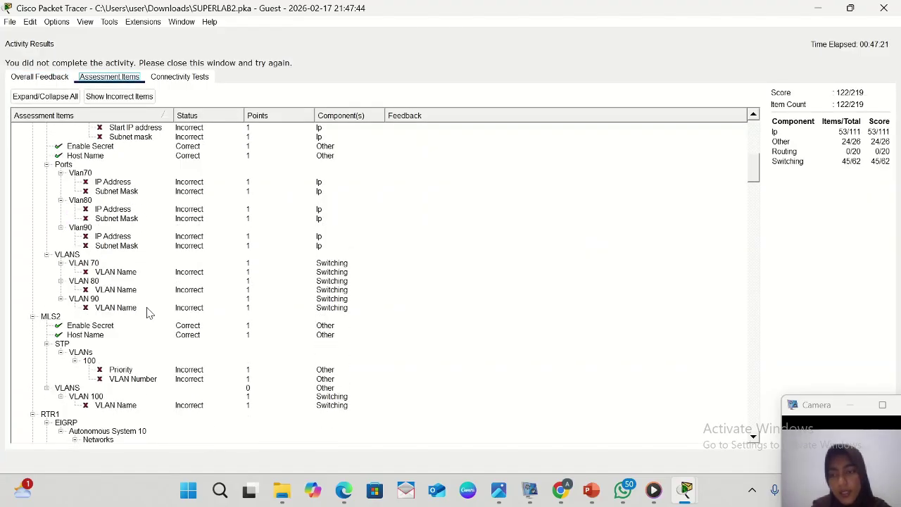
pyautogui.scroll(-20, 148, 313)
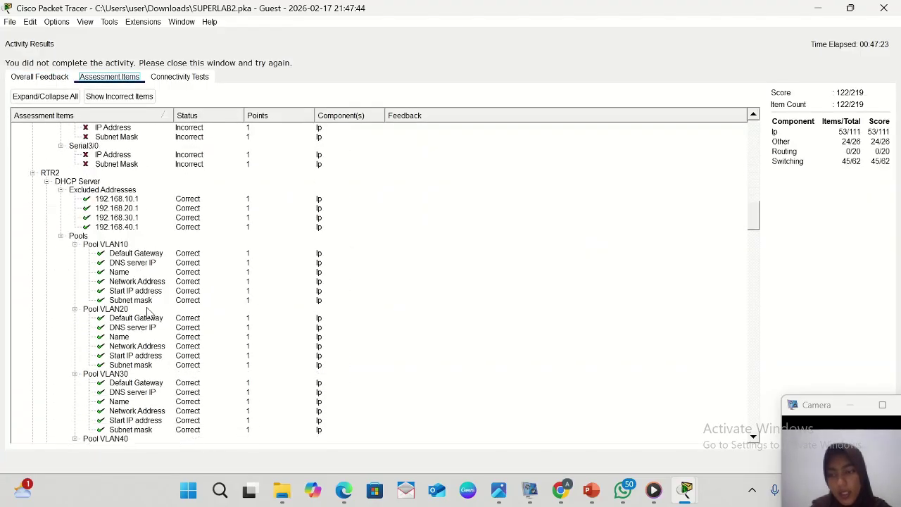
pyautogui.scroll(-8, 148, 313)
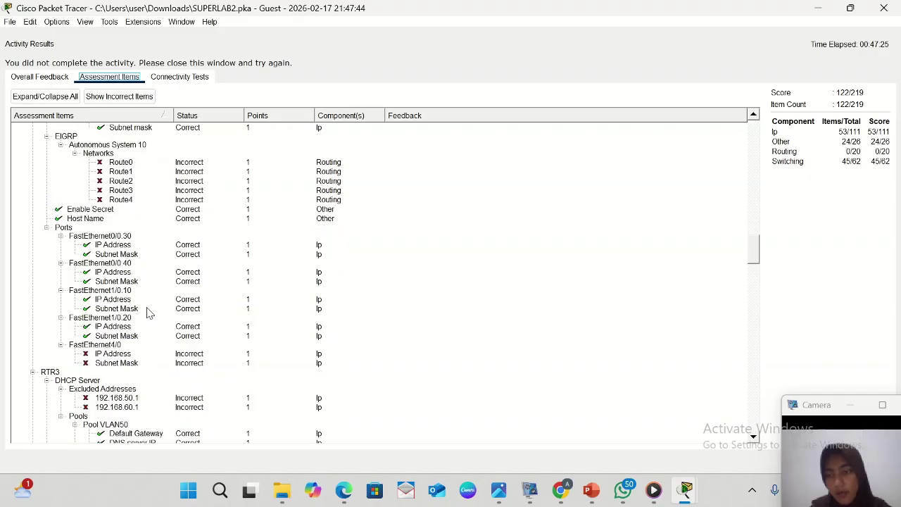
pyautogui.scroll(-3, 148, 313)
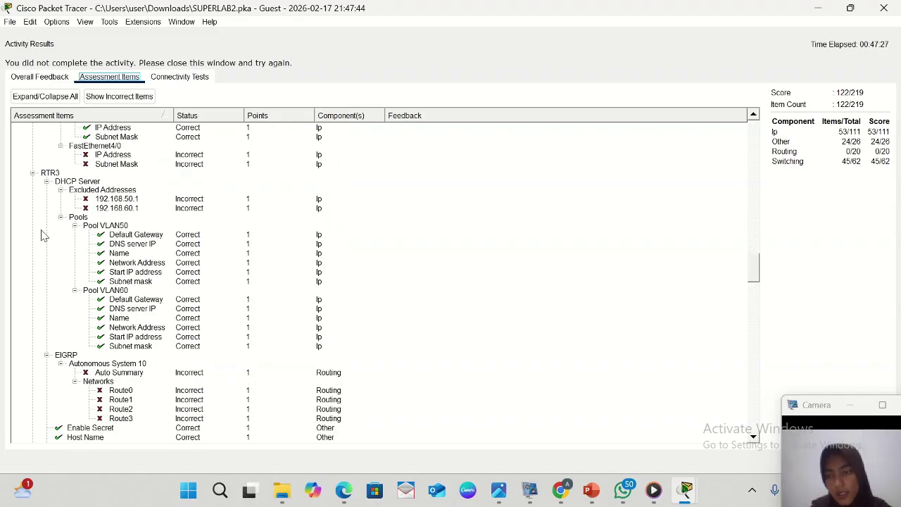
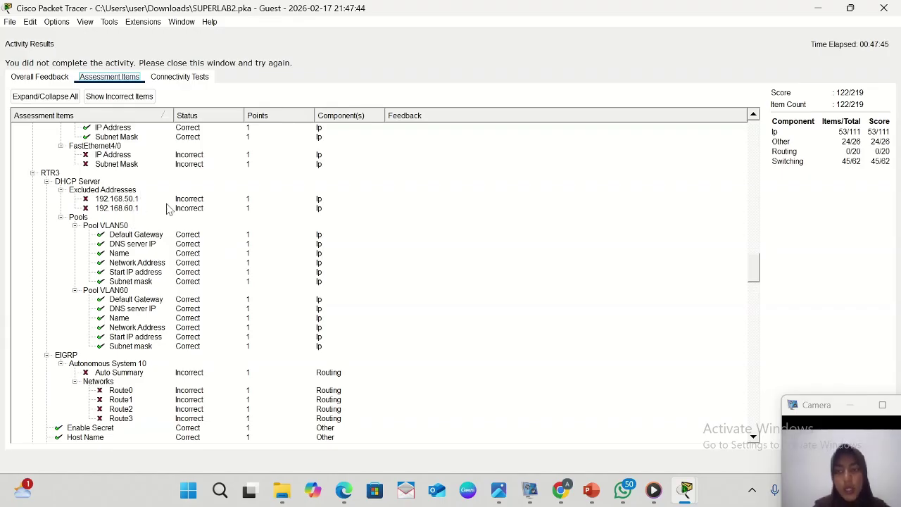
# - Close the Activity Results window, showing 122/219, to return to the topology
pyautogui.click(886, 9)
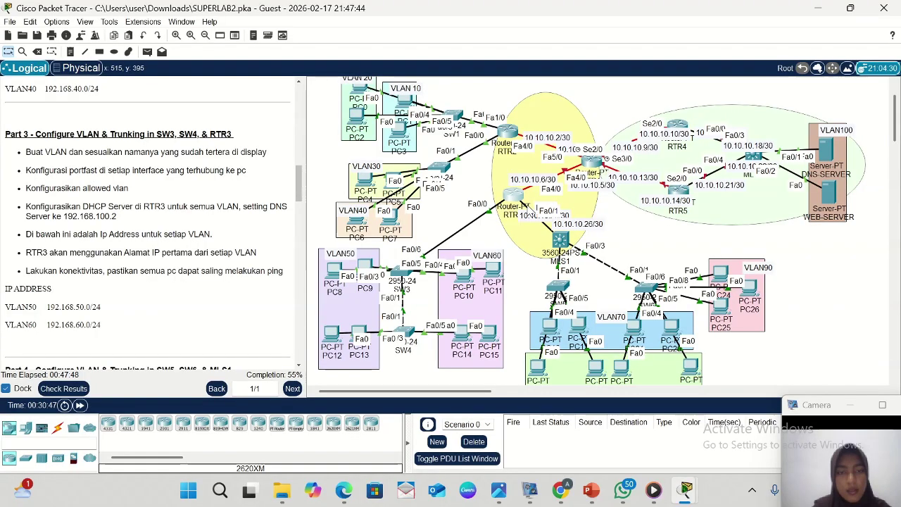
# - On RTR3's CLI, add ip dhcp excluded-address 192.168.50.1 and 192.168.60.1, then minimize it
pyautogui.click(513, 198)
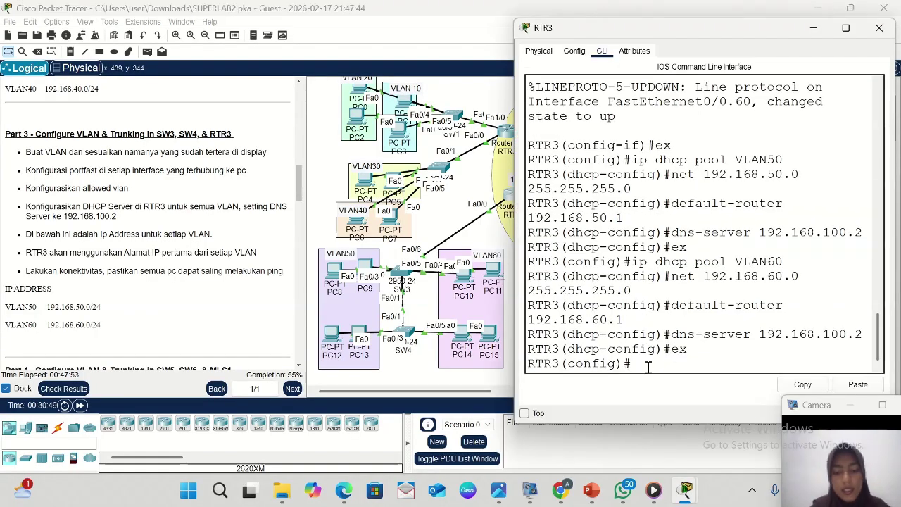
pyautogui.write('ip dhcp exclude')
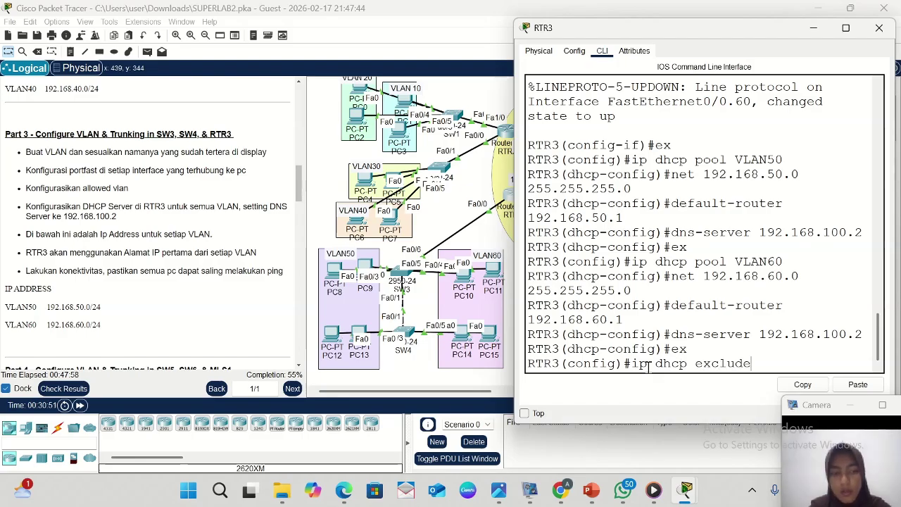
pyautogui.write('d-addre')
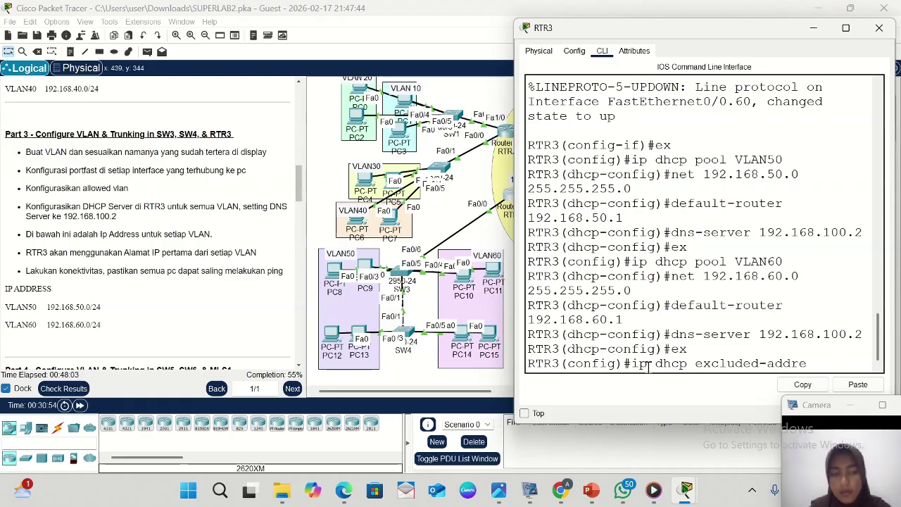
pyautogui.write('ss 192')
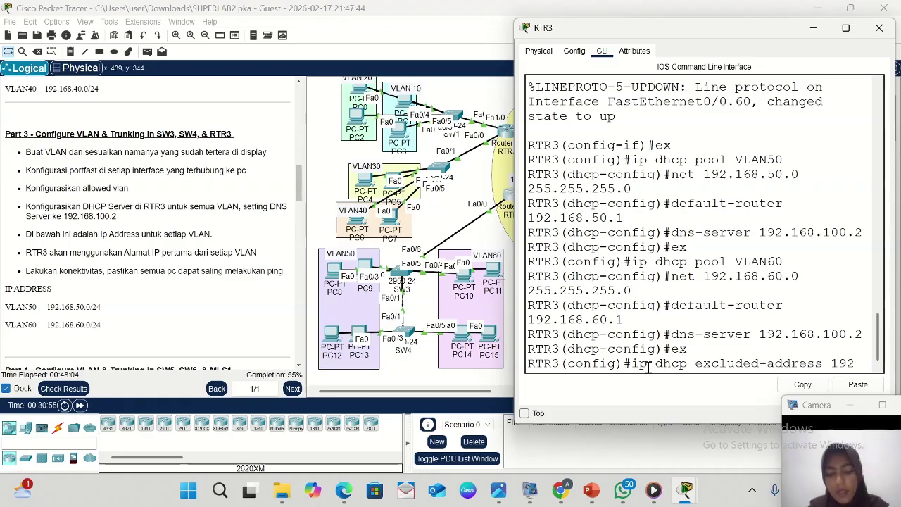
pyautogui.write('.168.50.1')
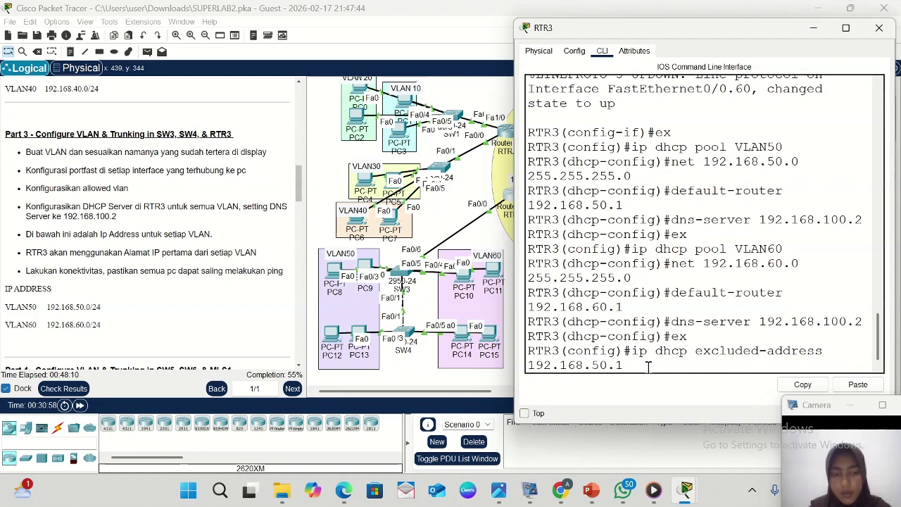
pyautogui.press('Return')
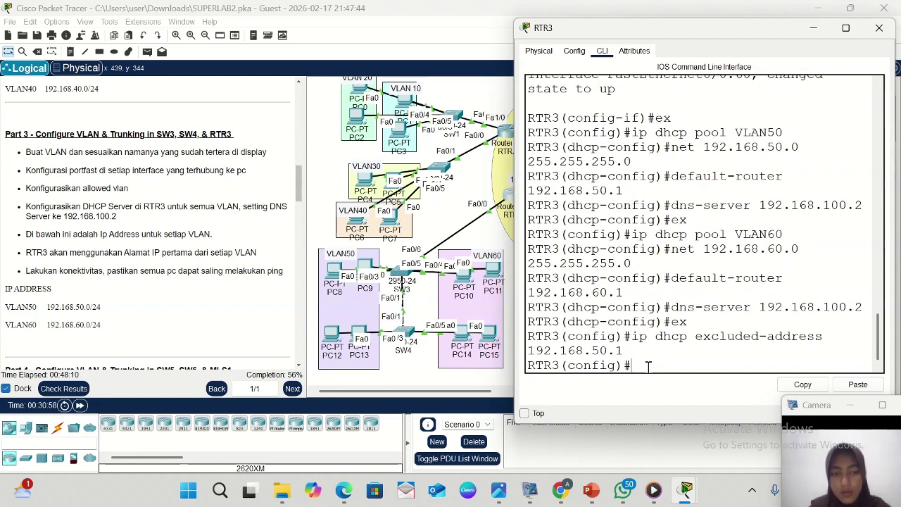
pyautogui.press('Up')
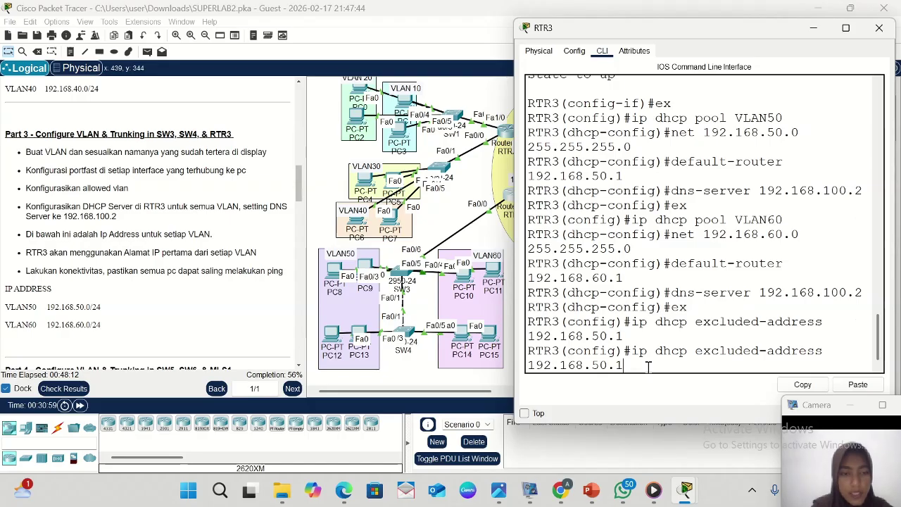
pyautogui.press('Left')
pyautogui.press('Left')
pyautogui.press('Left')
pyautogui.press('BackSpace')
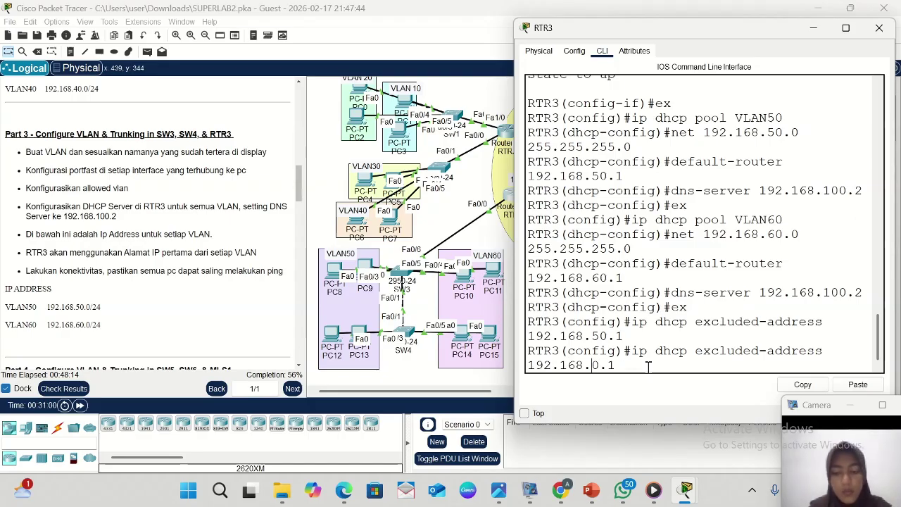
pyautogui.write('6')
pyautogui.press('Return')
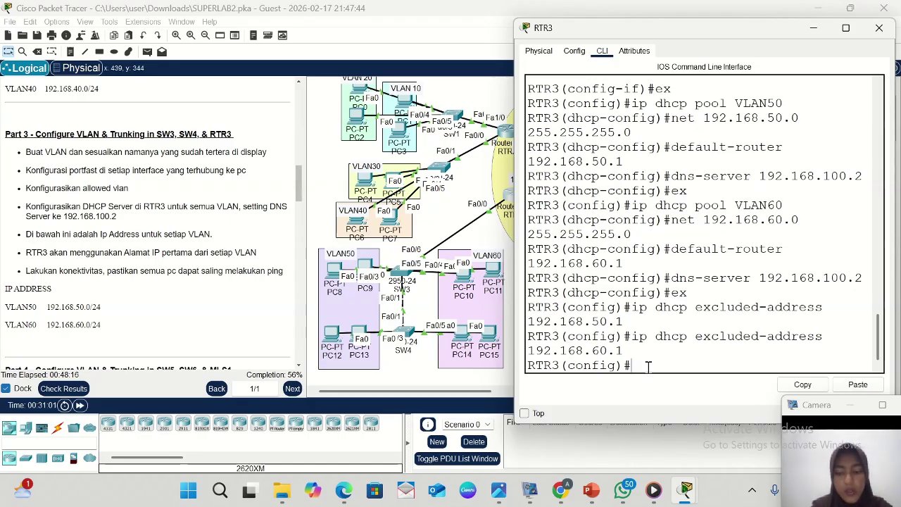
pyautogui.click(813, 29)
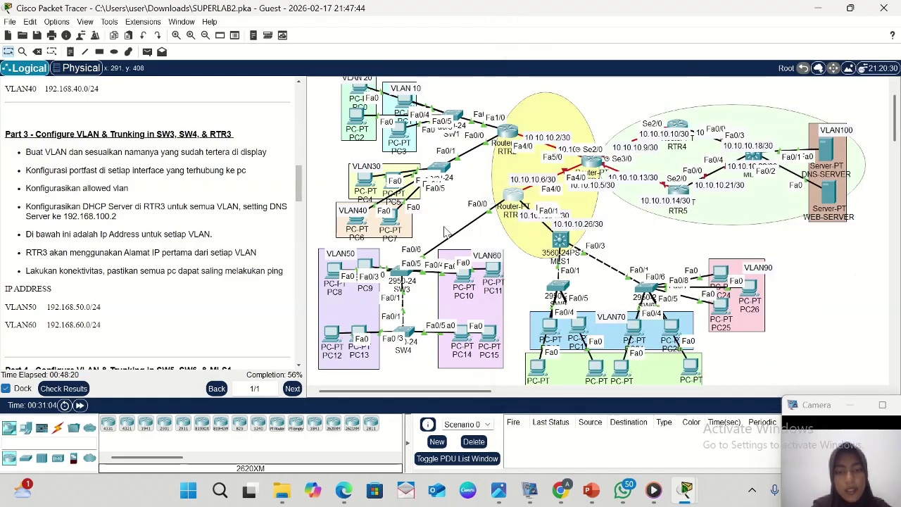
# - Switch PC8's IP Configuration to DHCP, obtaining 192.168.50.2 with gateway 192.168.50.1
pyautogui.moveTo(337, 278)
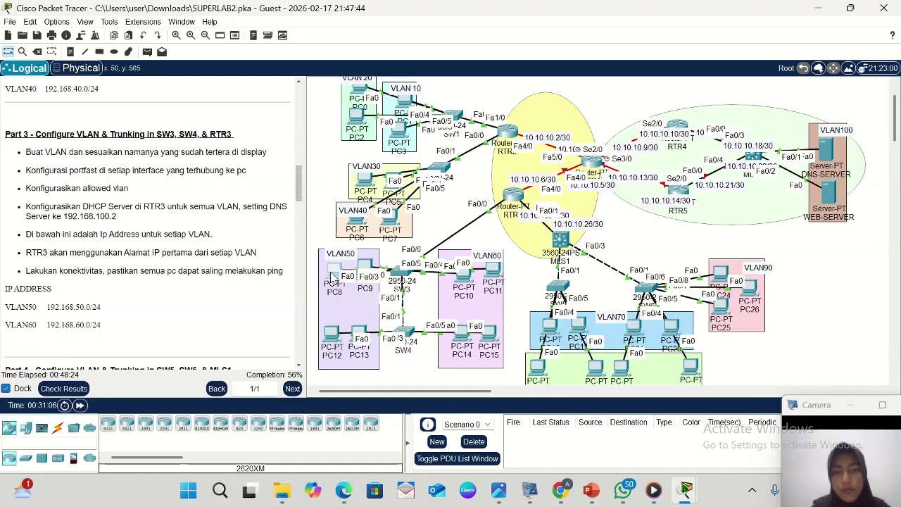
pyautogui.click(333, 276)
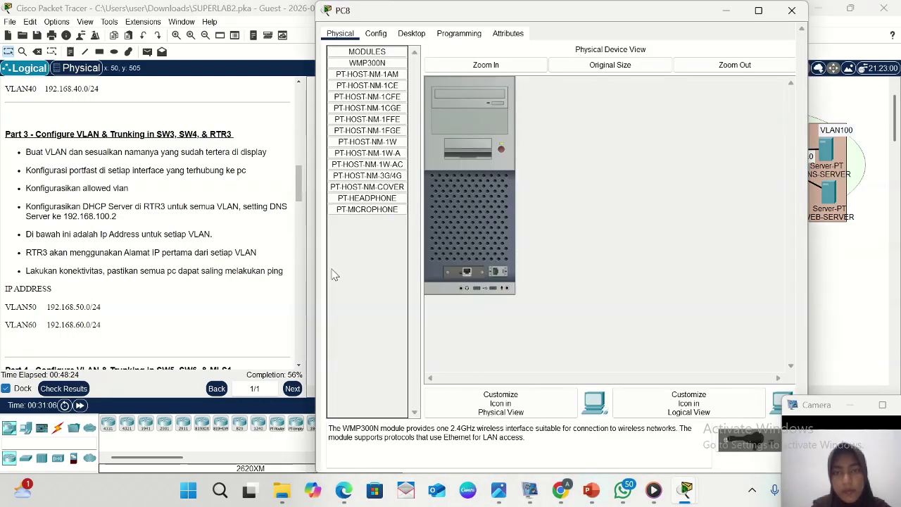
pyautogui.click(412, 35)
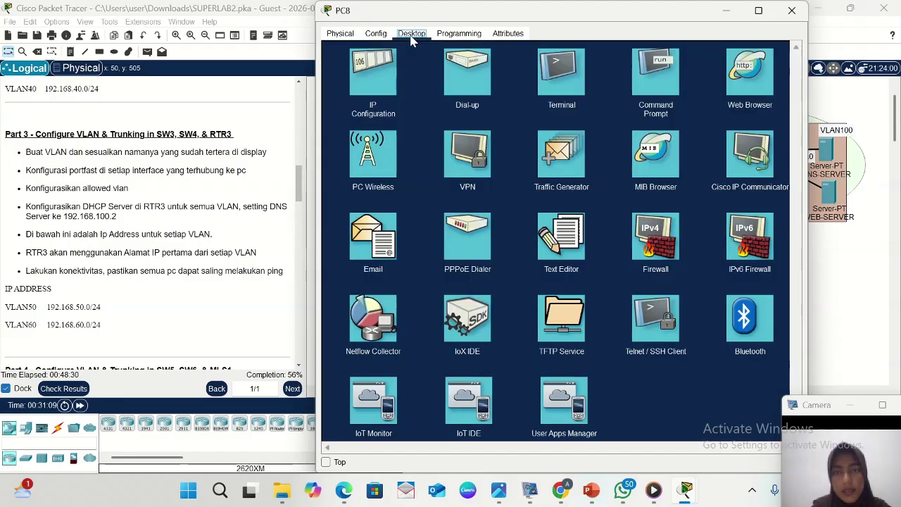
pyautogui.click(375, 85)
pyautogui.click(337, 93)
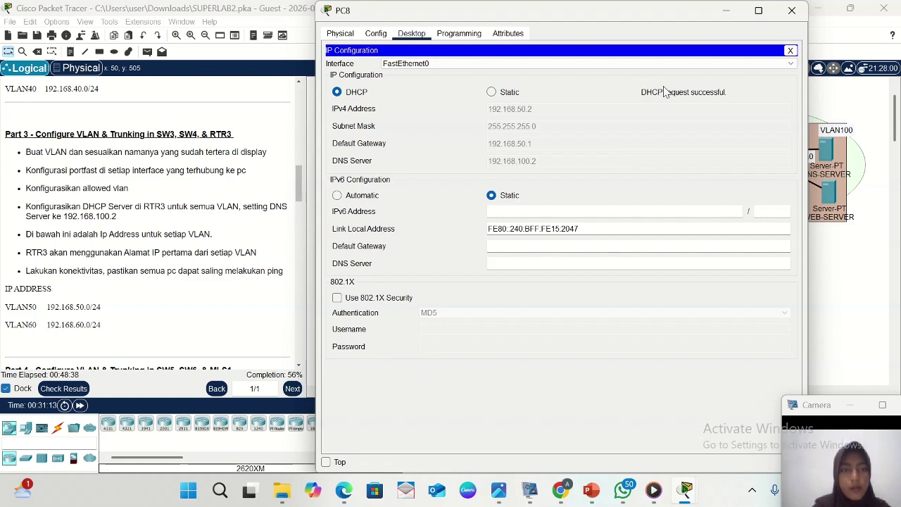
pyautogui.click(727, 14)
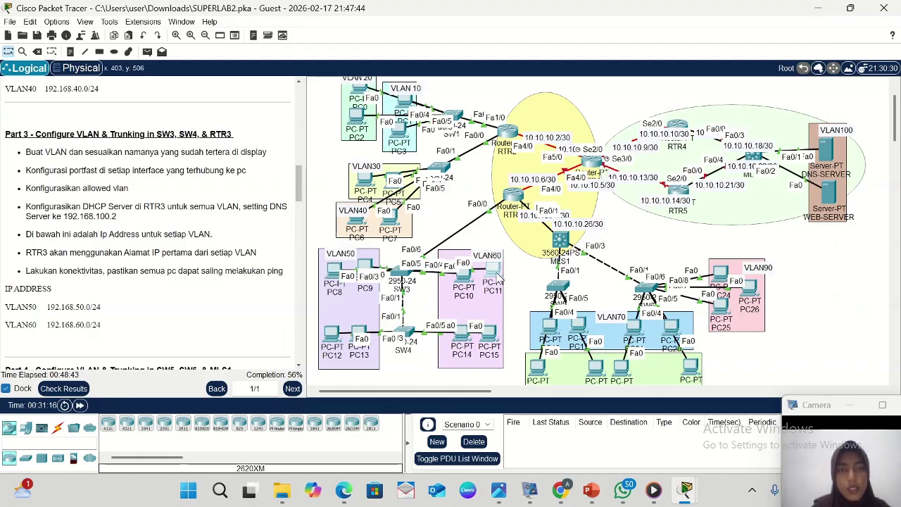
# - Set PC11's IP Configuration to DHCP, receiving 192.168.60.2 with gateway 192.168.60.1, then close it
pyautogui.click(497, 277)
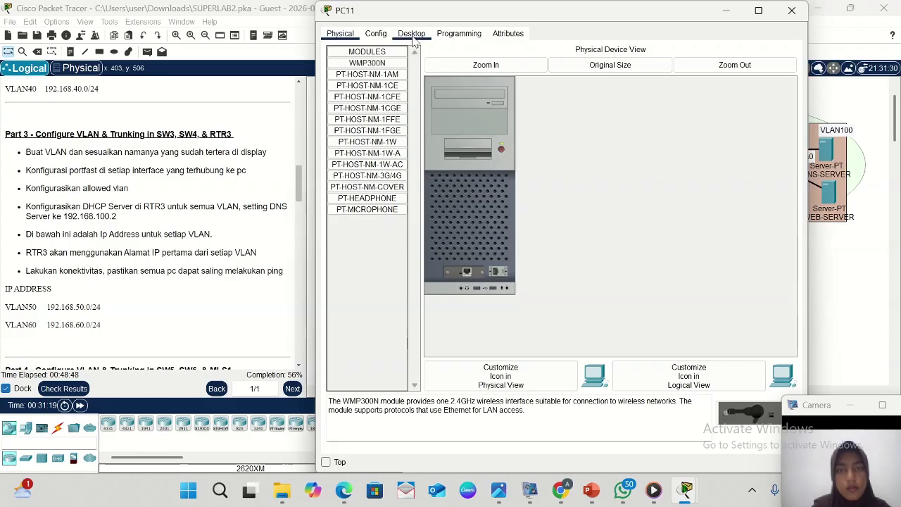
pyautogui.click(411, 35)
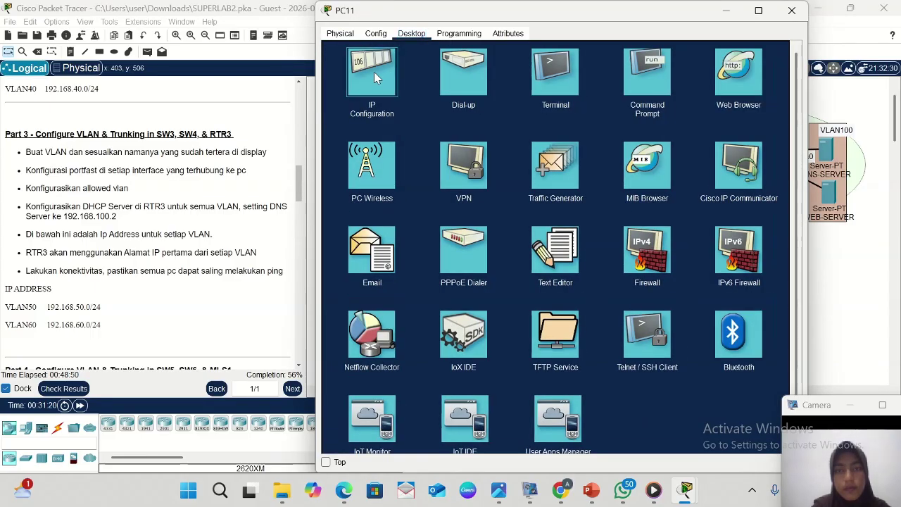
pyautogui.click(374, 73)
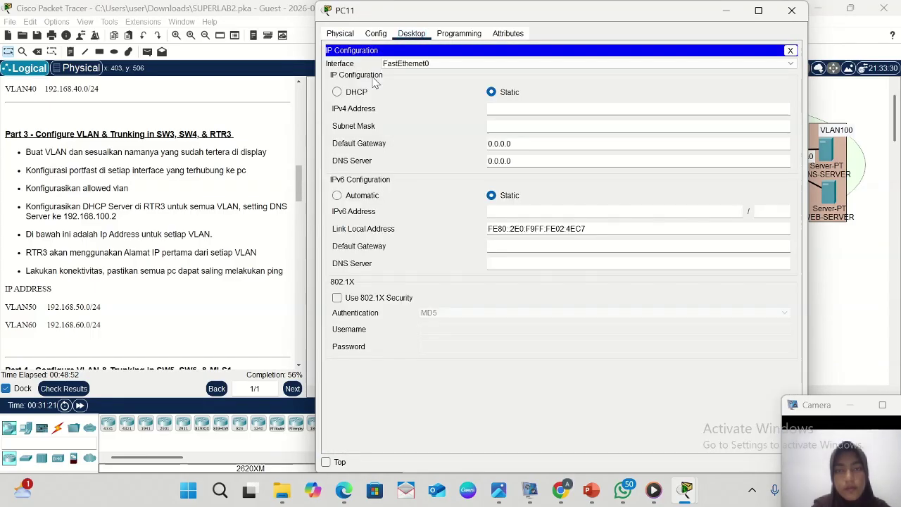
pyautogui.click(337, 93)
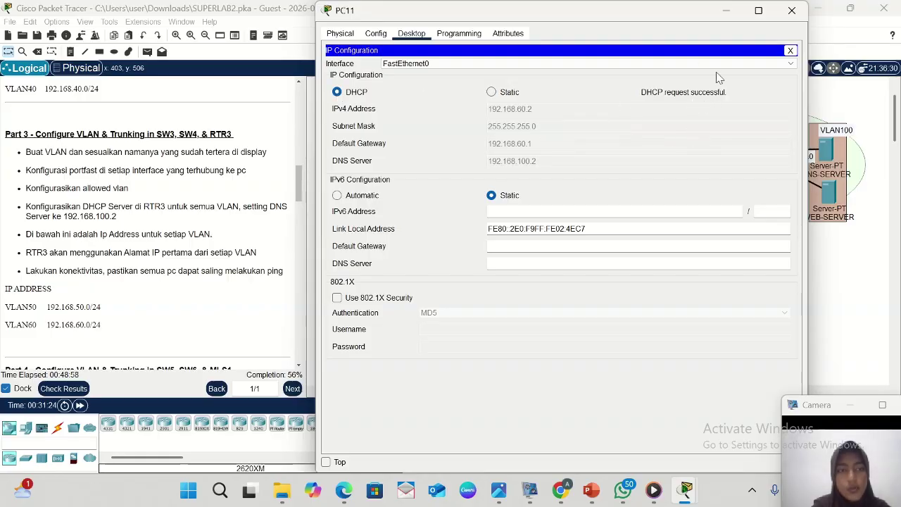
pyautogui.doubleClick(731, 17)
pyautogui.click(730, 112)
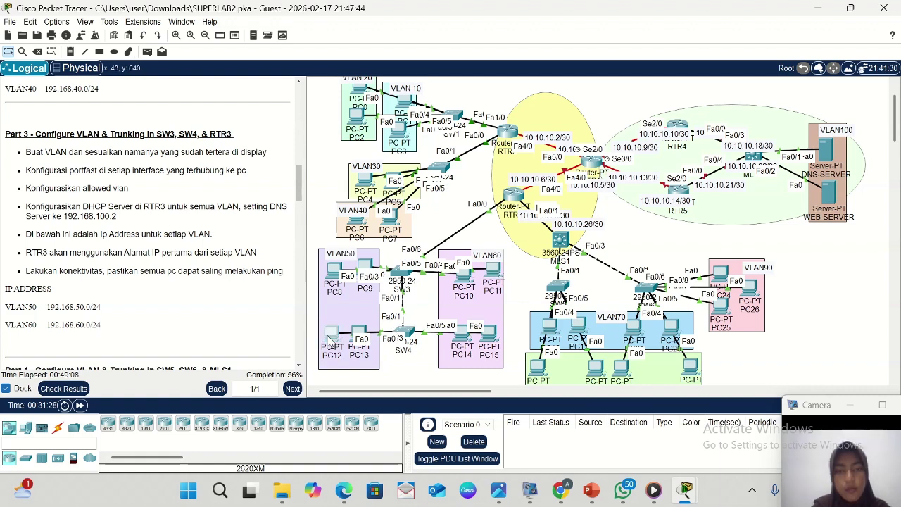
# - Switch PC12's IP Configuration to DHCP and put its window away
pyautogui.click(329, 341)
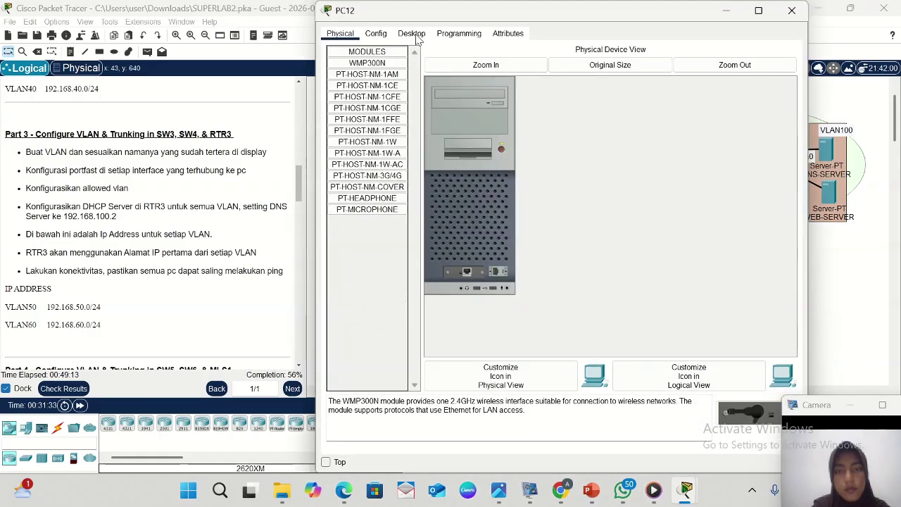
pyautogui.click(412, 34)
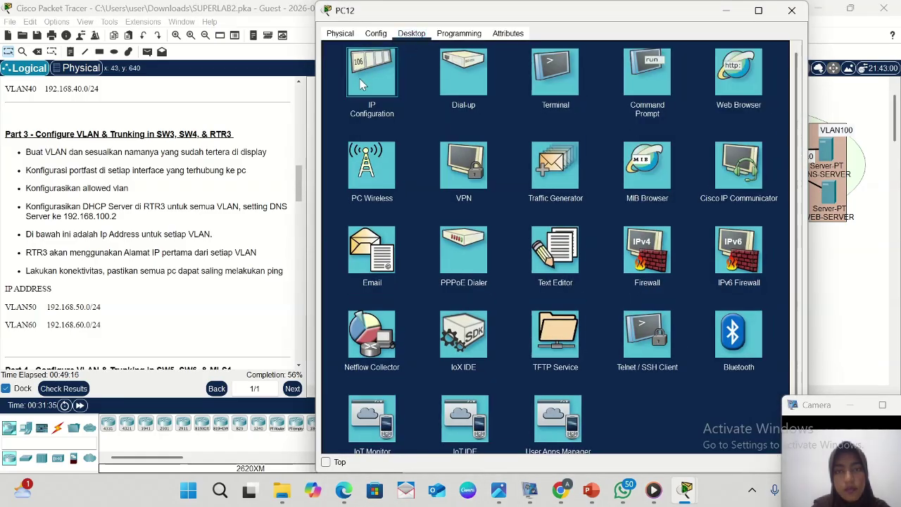
pyautogui.click(360, 84)
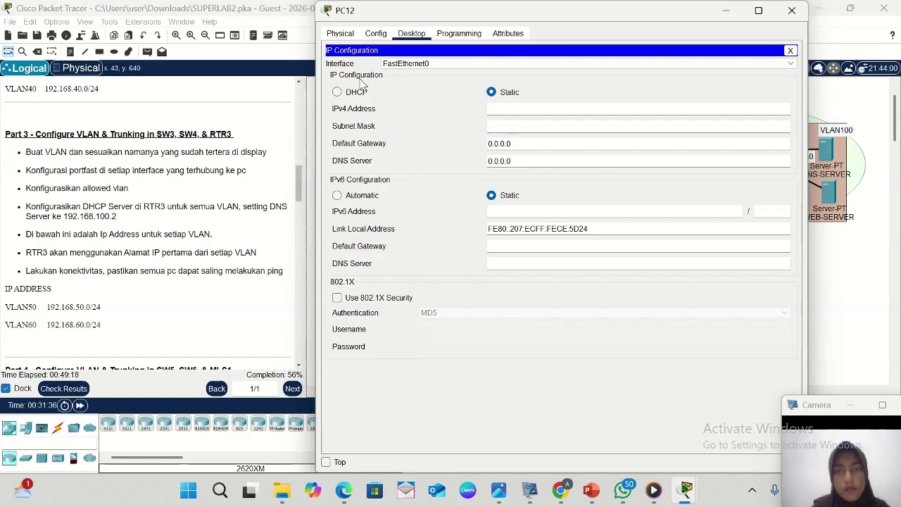
pyautogui.click(338, 93)
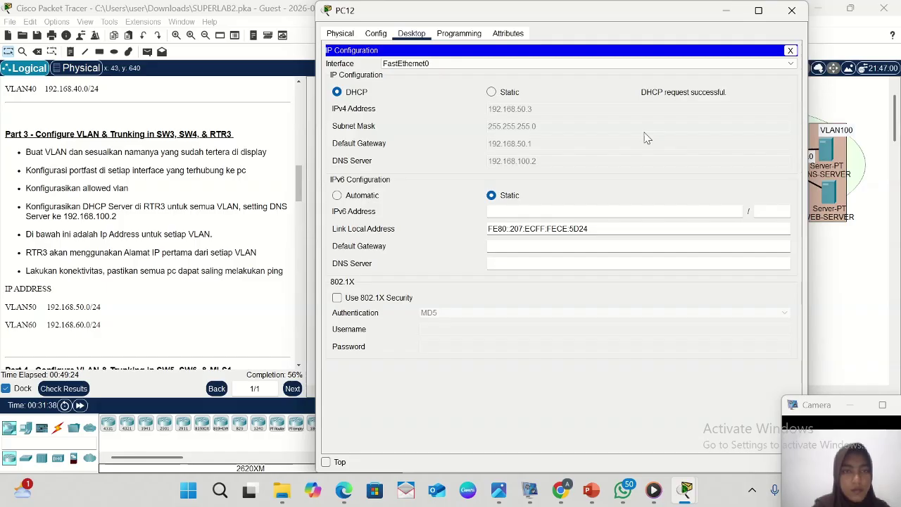
pyautogui.click(729, 13)
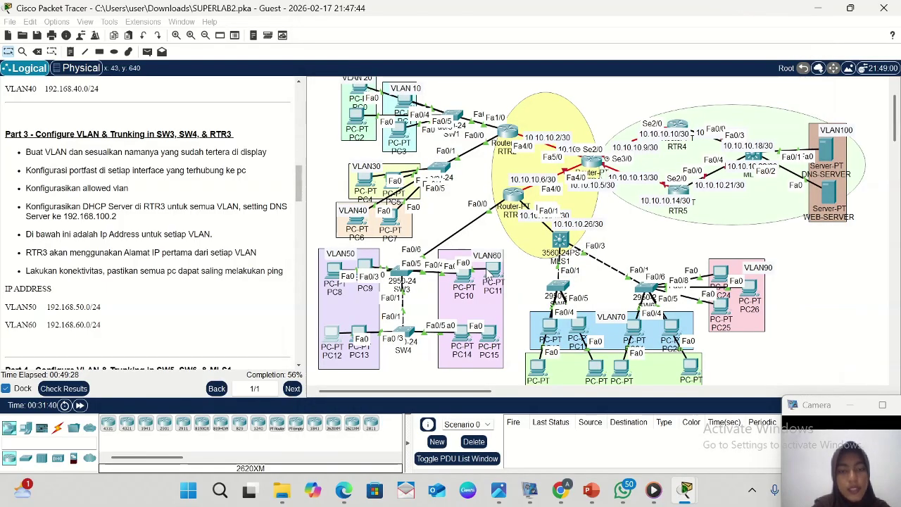
# - Switch PC15 to DHCP, obtaining 192.168.60.3/24 with gateway 192.168.60.1
pyautogui.moveTo(494, 344)
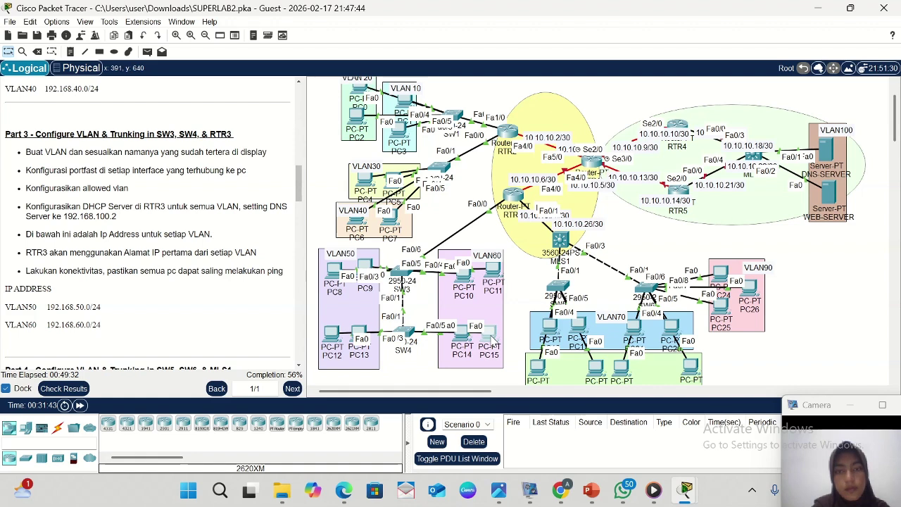
pyautogui.click(490, 340)
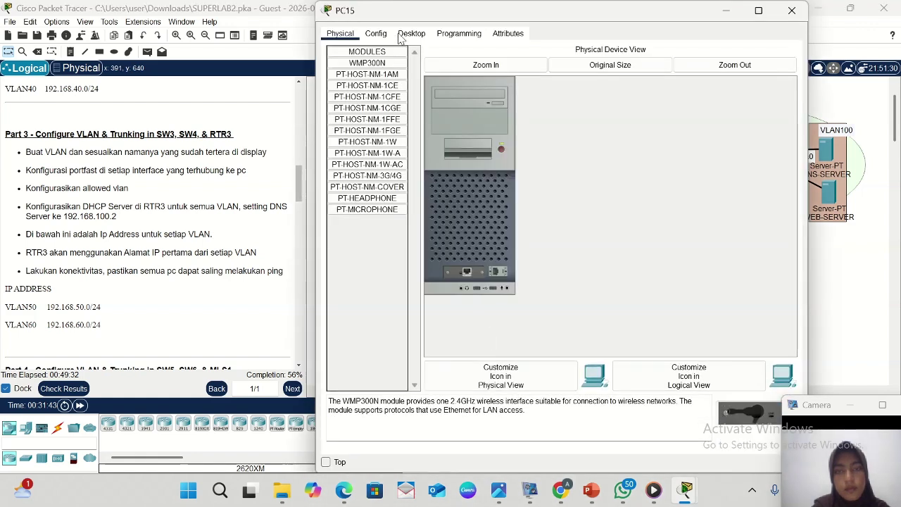
pyautogui.click(412, 34)
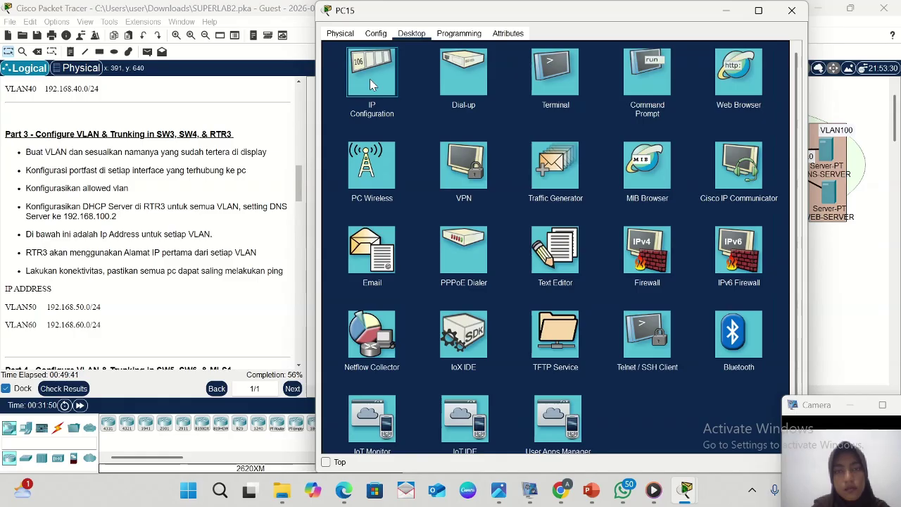
pyautogui.click(370, 84)
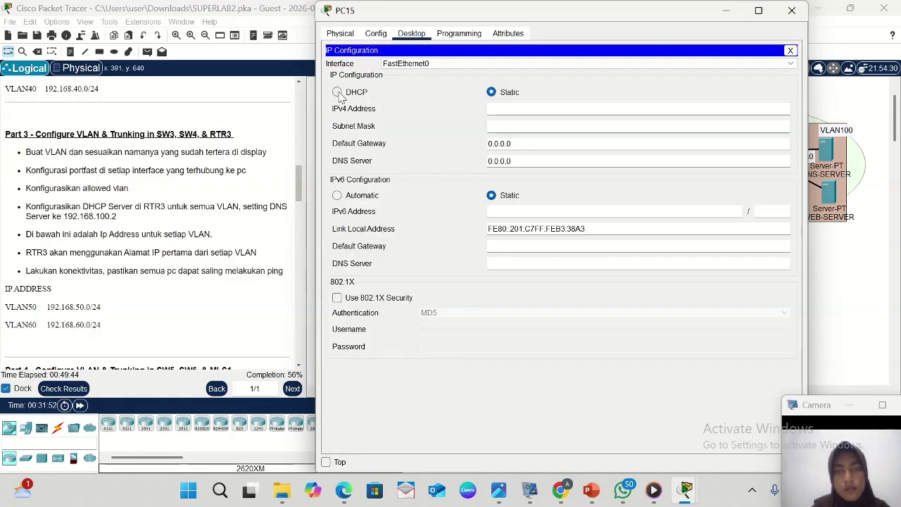
pyautogui.click(338, 93)
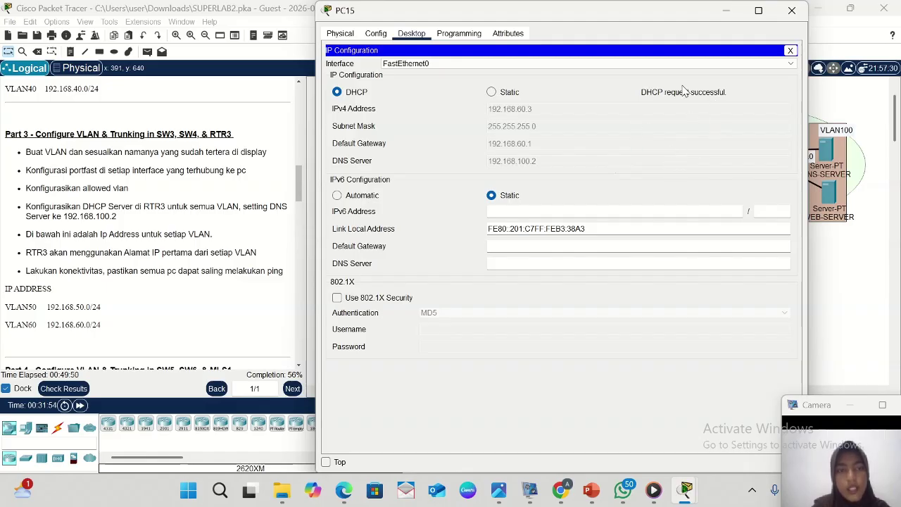
pyautogui.click(727, 13)
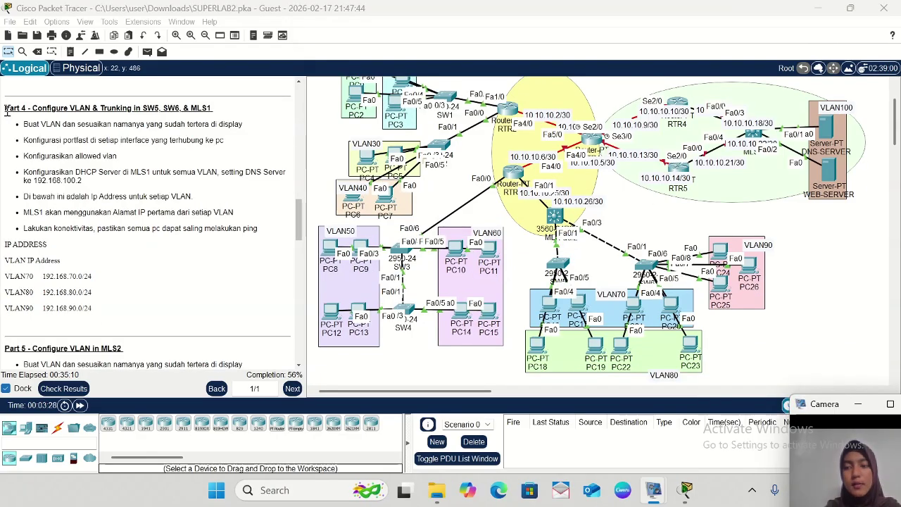
pyautogui.moveTo(6, 113); pyautogui.dragTo(230, 113)
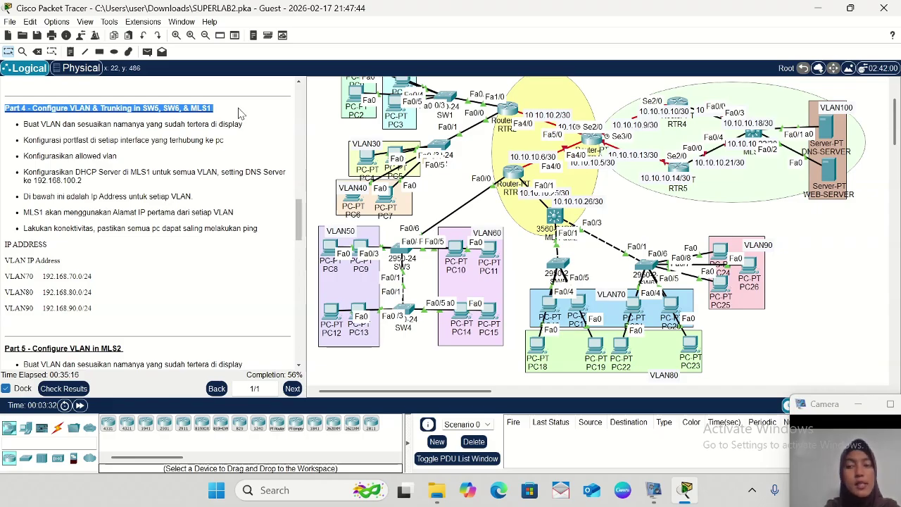
pyautogui.click(24, 125)
pyautogui.moveTo(23, 124); pyautogui.dragTo(246, 125)
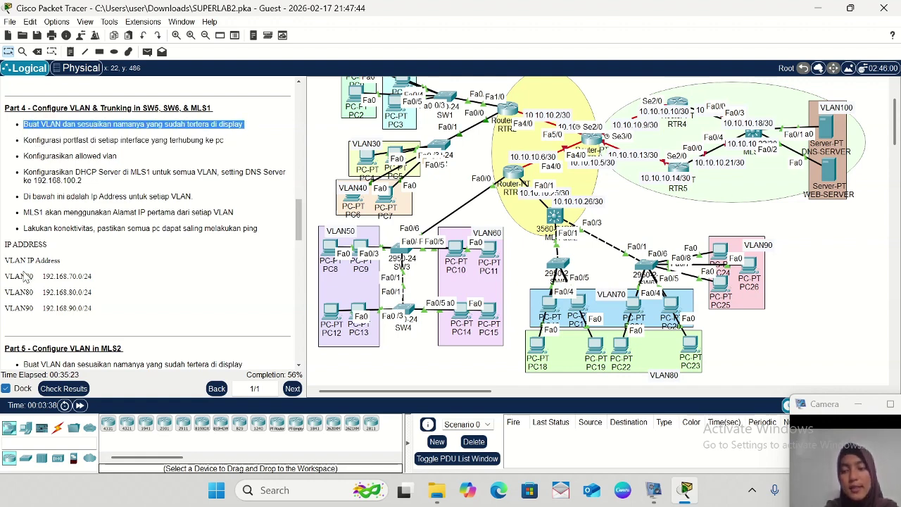
pyautogui.moveTo(6, 277); pyautogui.dragTo(44, 309)
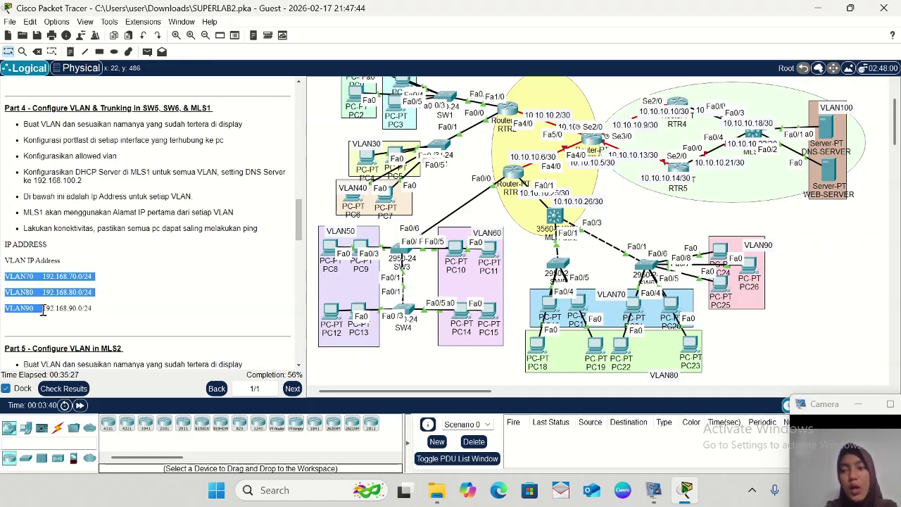
pyautogui.moveTo(23, 140); pyautogui.dragTo(255, 142)
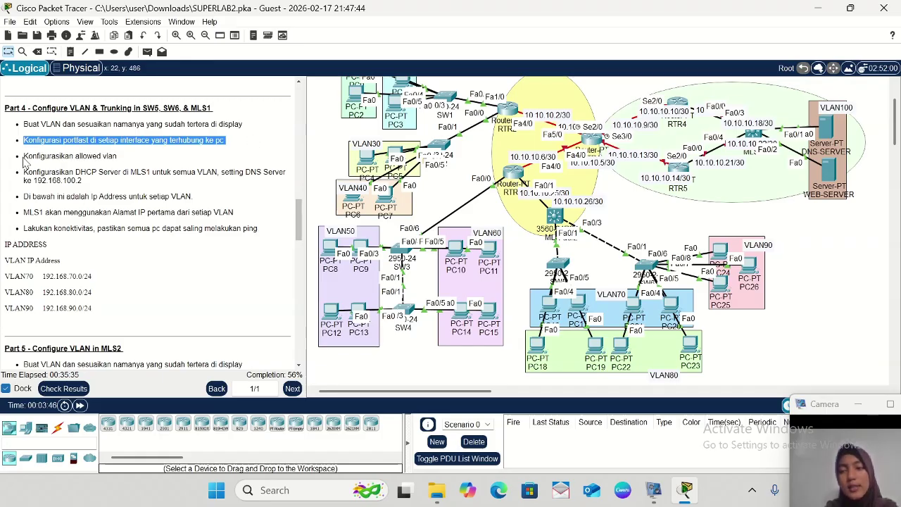
pyautogui.moveTo(23, 156); pyautogui.dragTo(256, 244)
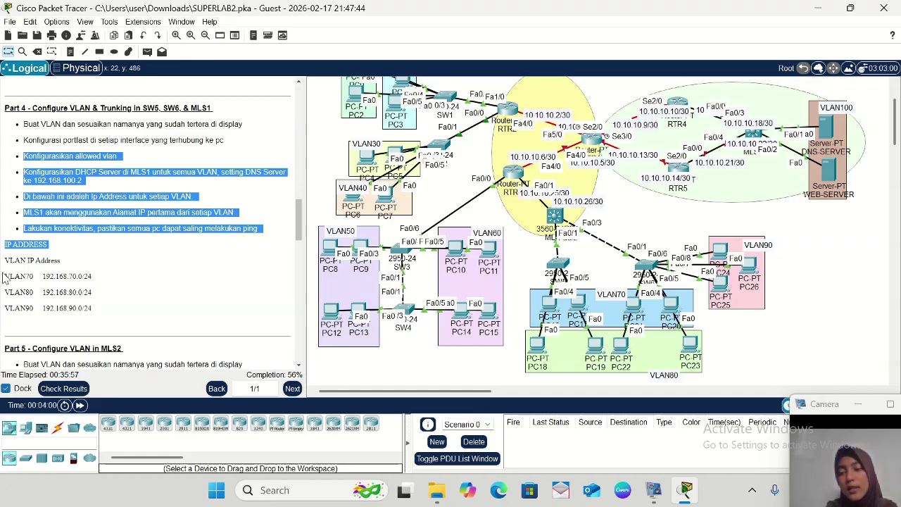
pyautogui.moveTo(3, 277); pyautogui.dragTo(115, 308)
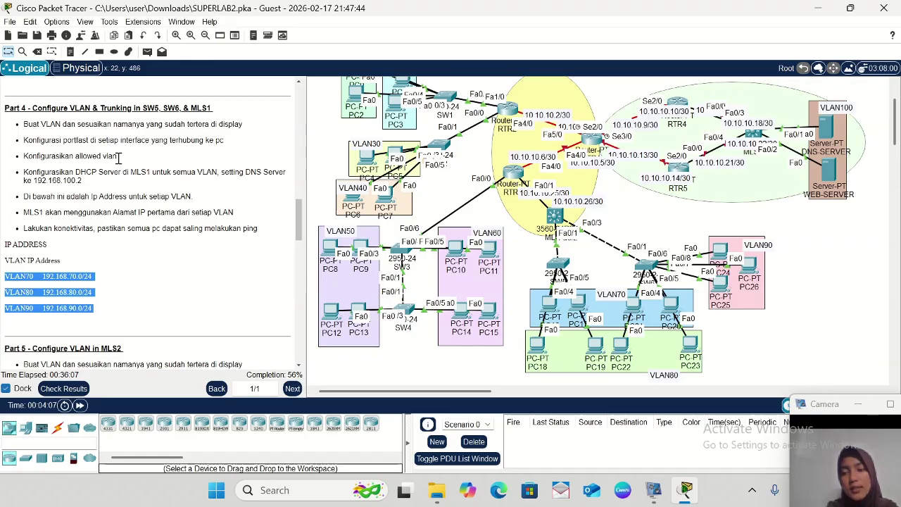
pyautogui.moveTo(118, 156); pyautogui.dragTo(161, 81)
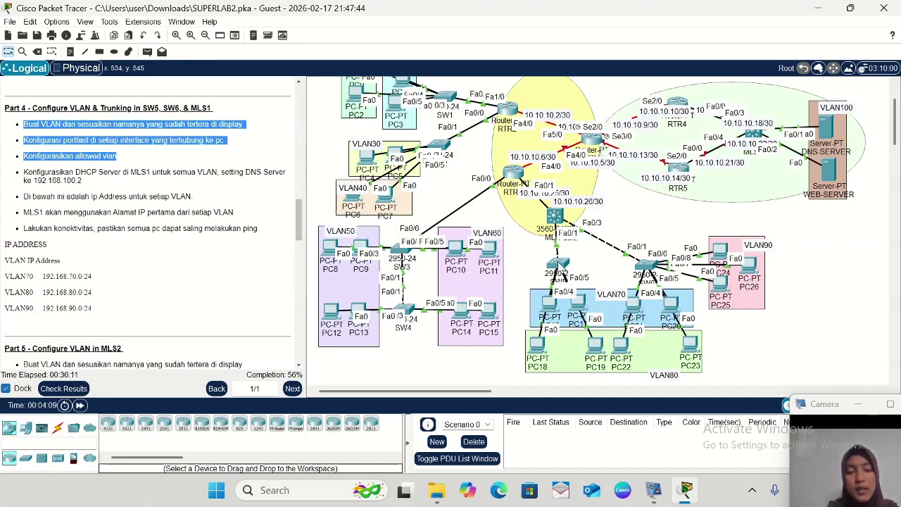
# - Open SW5's CLI, resize and reposition its window beside the topology
pyautogui.click(557, 264)
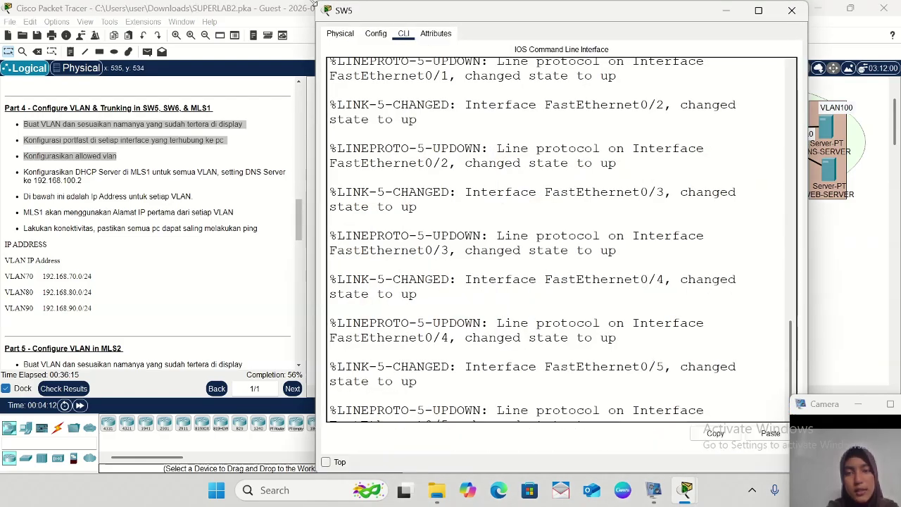
pyautogui.moveTo(317, 4); pyautogui.dragTo(380, 76)
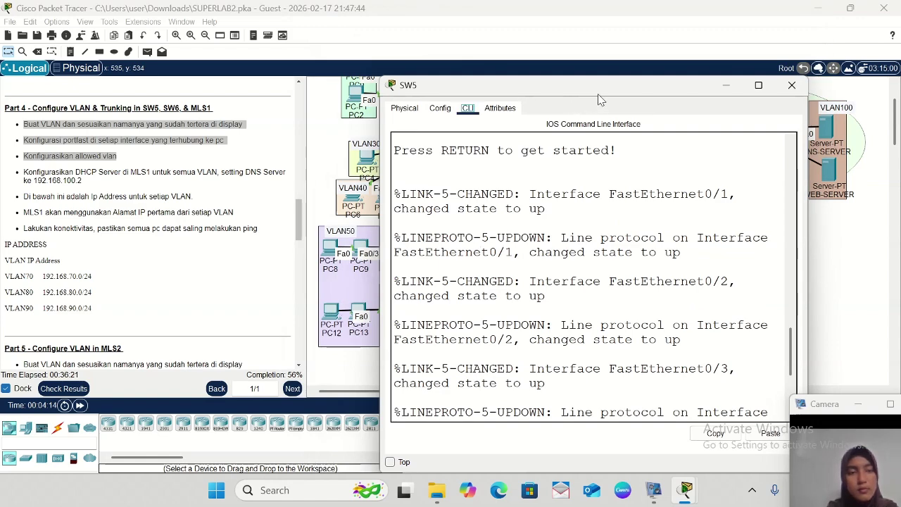
pyautogui.moveTo(597, 94); pyautogui.dragTo(698, 59)
pyautogui.scroll(5, 396, 242)
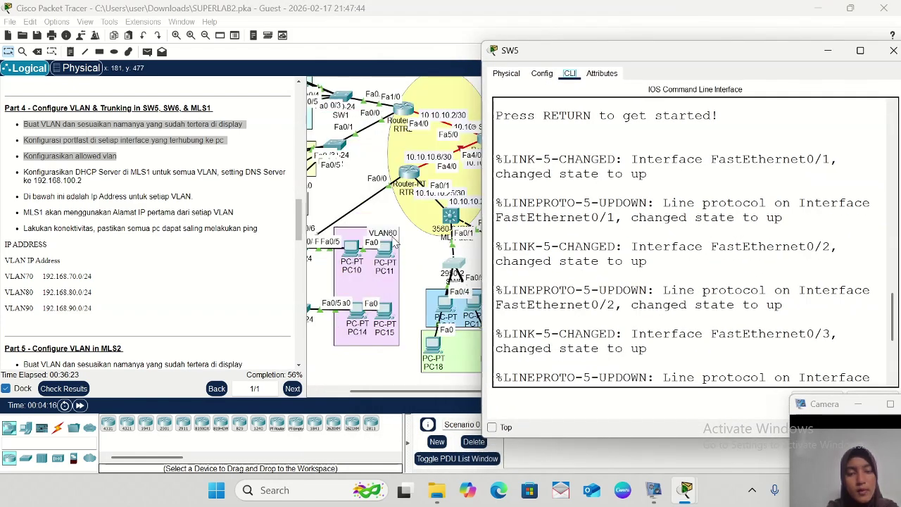
pyautogui.hscroll(3, 399, 242)
pyautogui.scroll(-5, 563, 296)
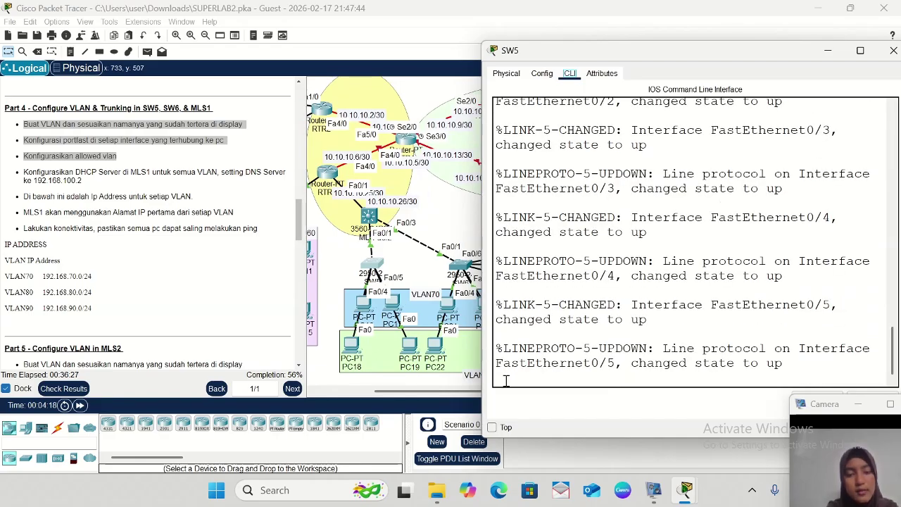
pyautogui.press('Return')
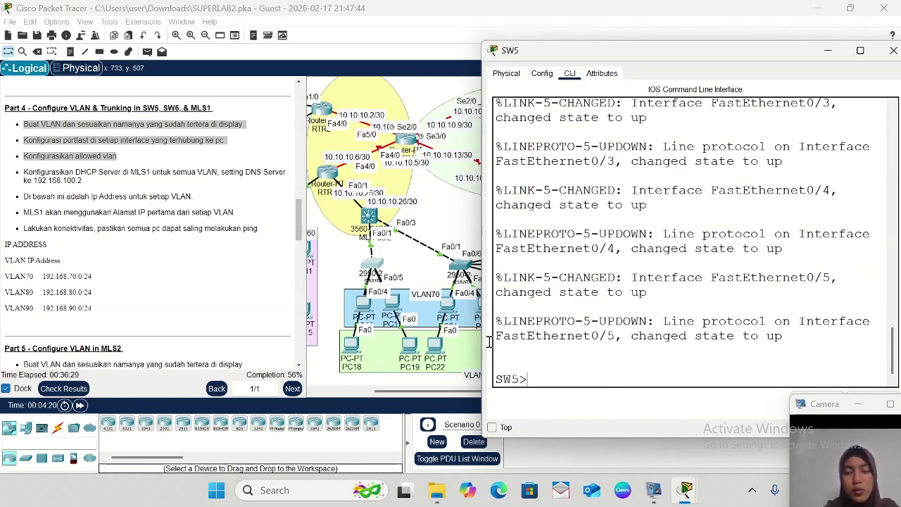
pyautogui.click(834, 59)
pyautogui.click(836, 62)
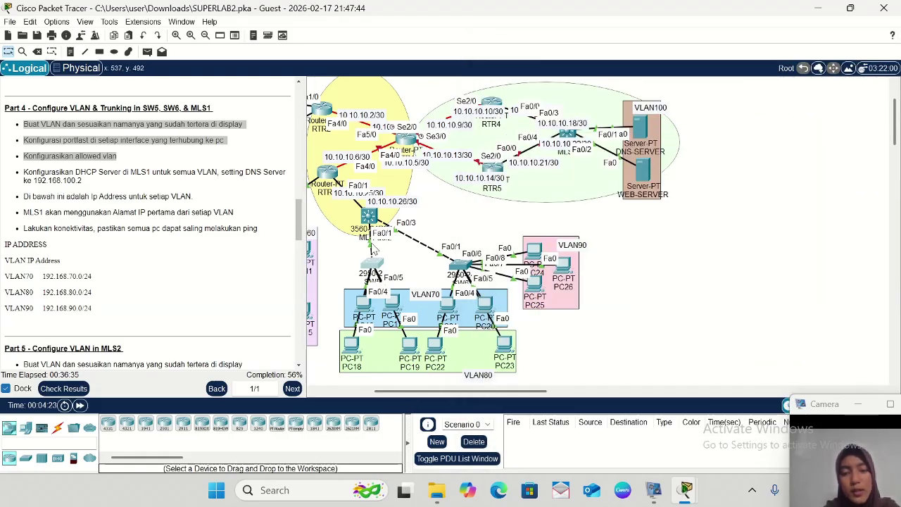
# - Enter privileged and global configuration mode on SW5 with enable and conf t
pyautogui.click(372, 273)
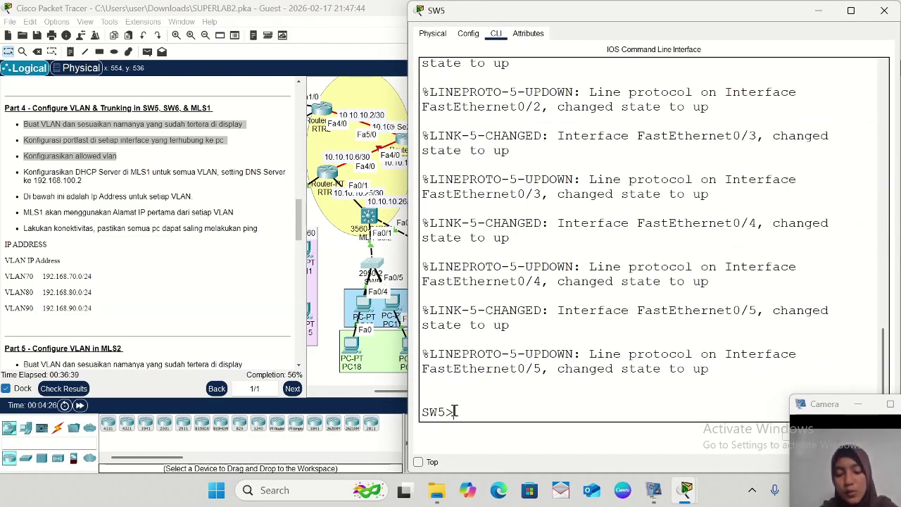
pyautogui.write('ena')
pyautogui.press('Return')
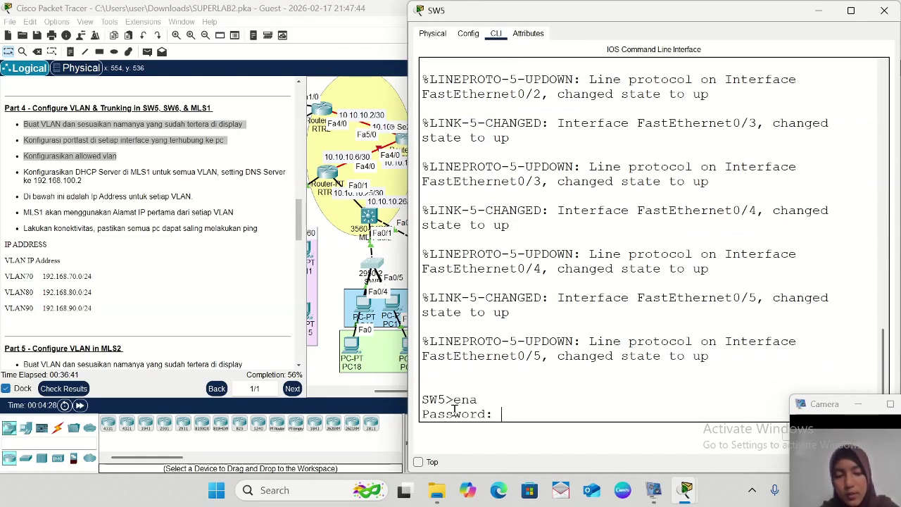
pyautogui.press('Return')
pyautogui.write('conf')
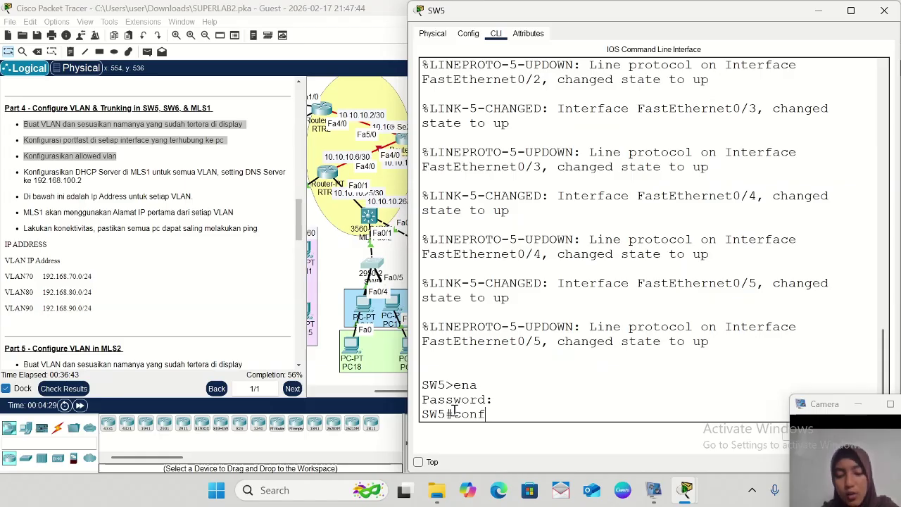
pyautogui.write(' t')
pyautogui.press('Return')
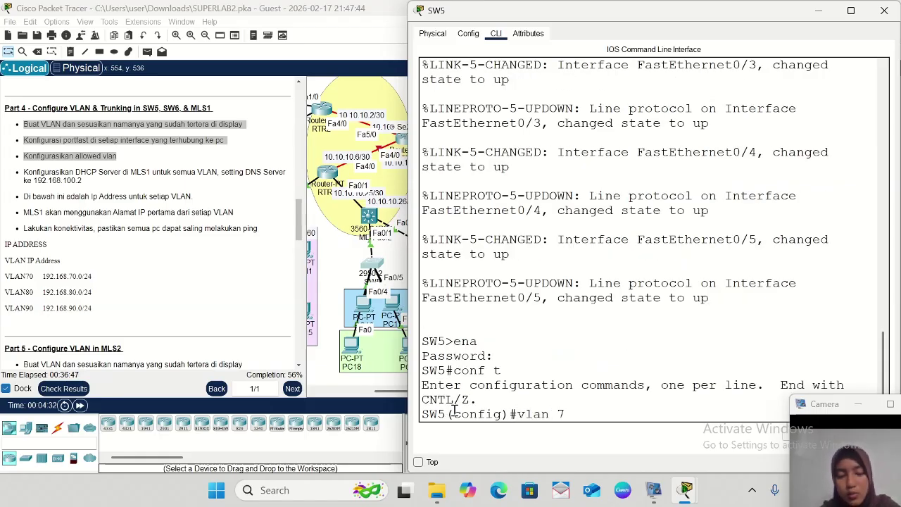
# - Create VLAN 70 named VLAN70 and VLAN 80 named VLAN80, then exit
pyautogui.write('vlan 70')
pyautogui.press('Return')
pyautogui.write('name')
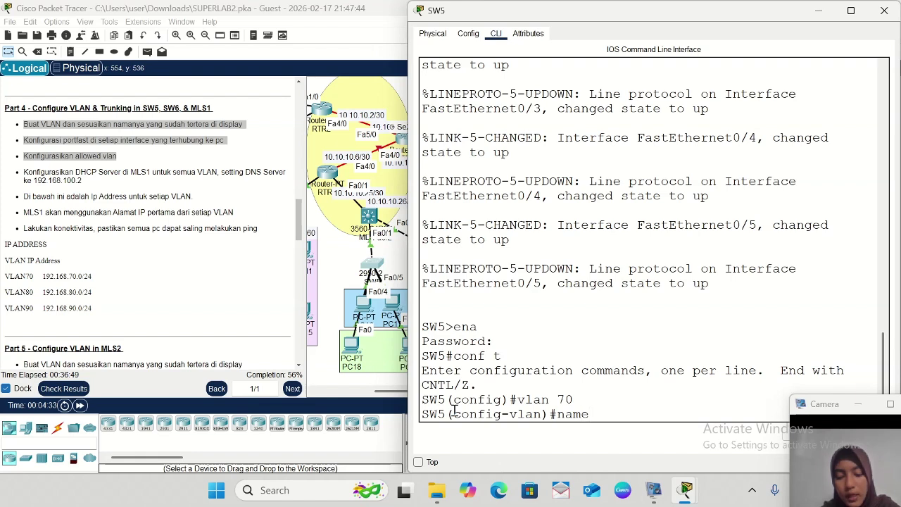
pyautogui.write(' VL')
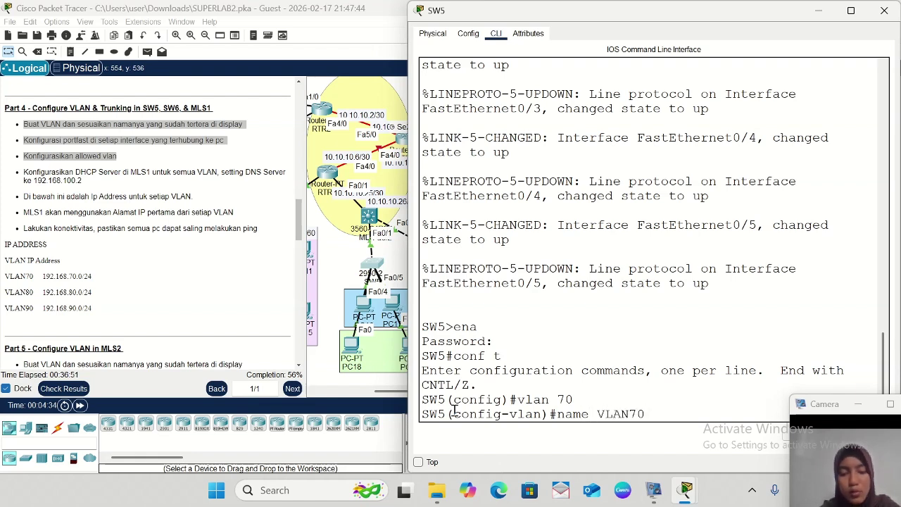
pyautogui.write('AN70')
pyautogui.press('Return')
pyautogui.write('vlan)#vlan')
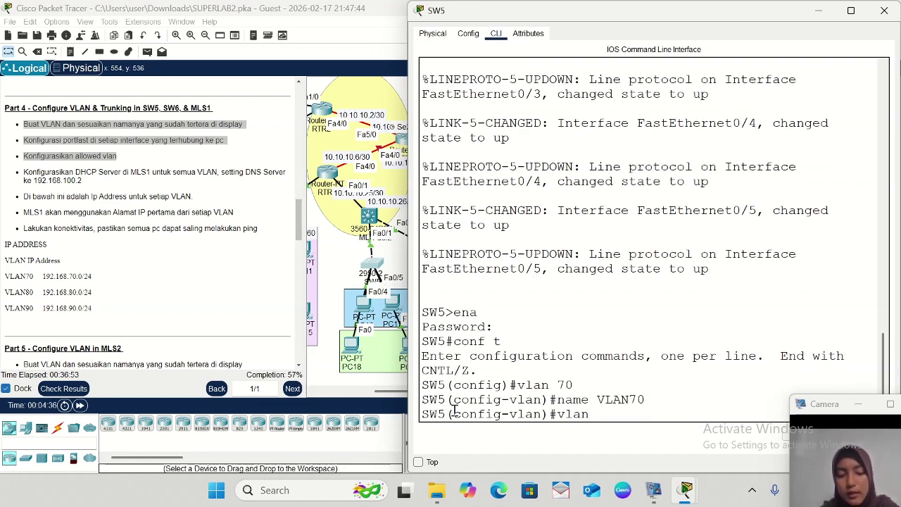
pyautogui.write(' 80')
pyautogui.press('Return')
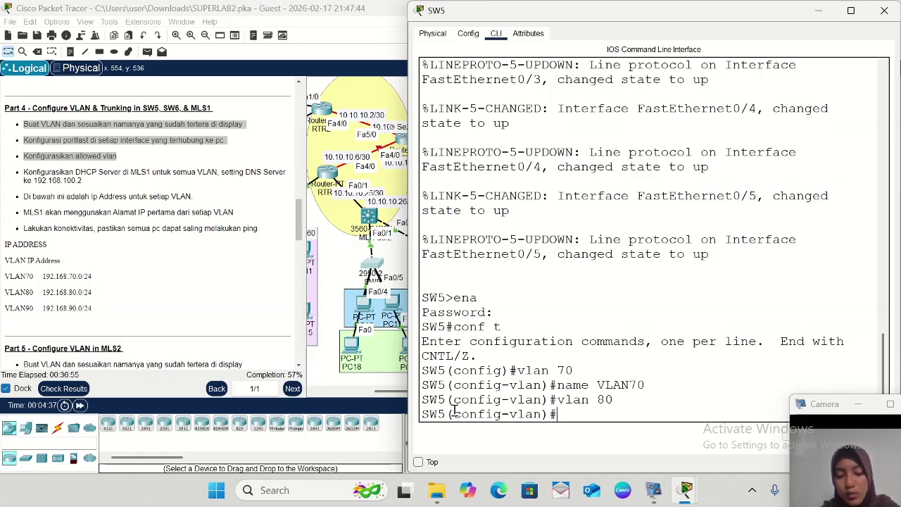
pyautogui.write('name VLAN')
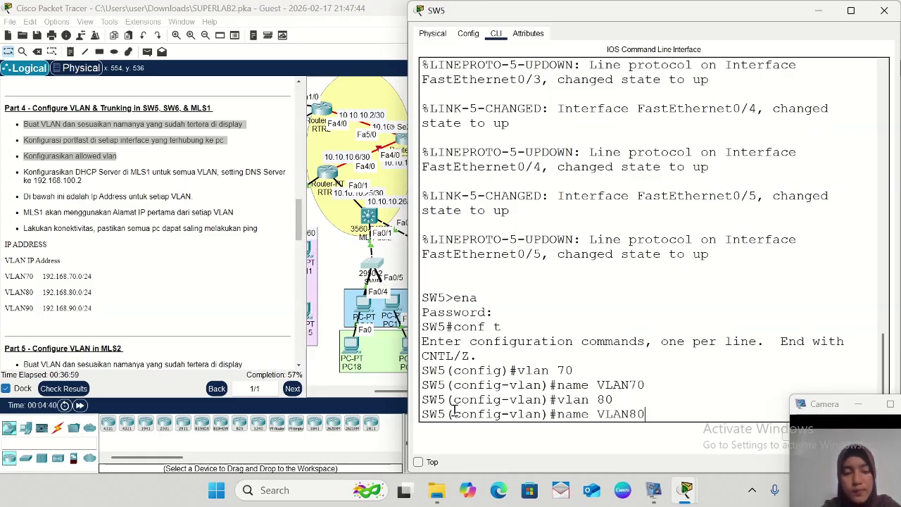
pyautogui.write('80')
pyautogui.press('Return')
pyautogui.write('ex')
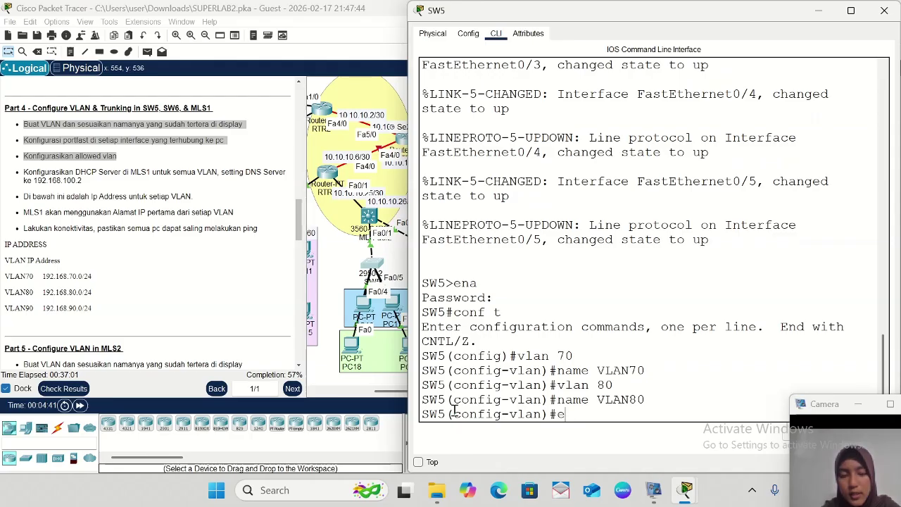
pyautogui.press('Return')
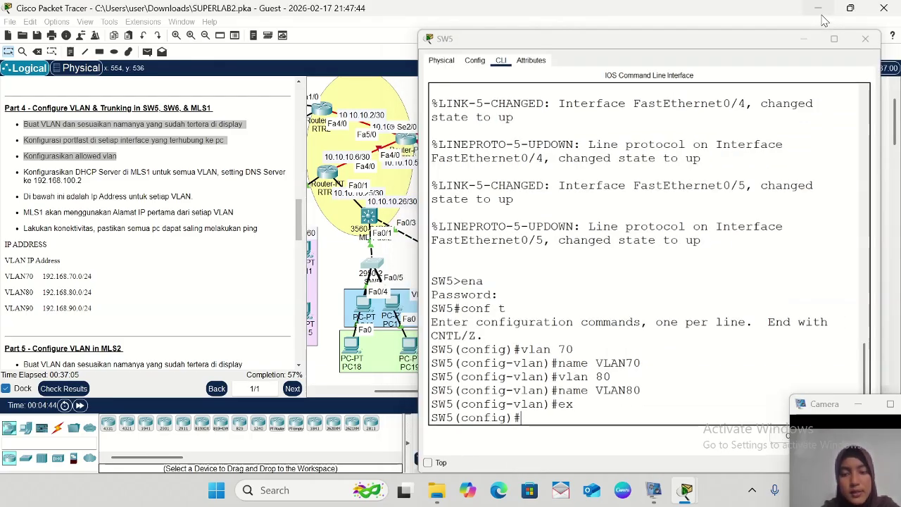
# - Hide SW5's console, move a VLAN70 PC nearer SW5, and reopen SW5's CLI
pyautogui.click(818, 12)
pyautogui.moveTo(362, 306); pyautogui.dragTo(389, 304)
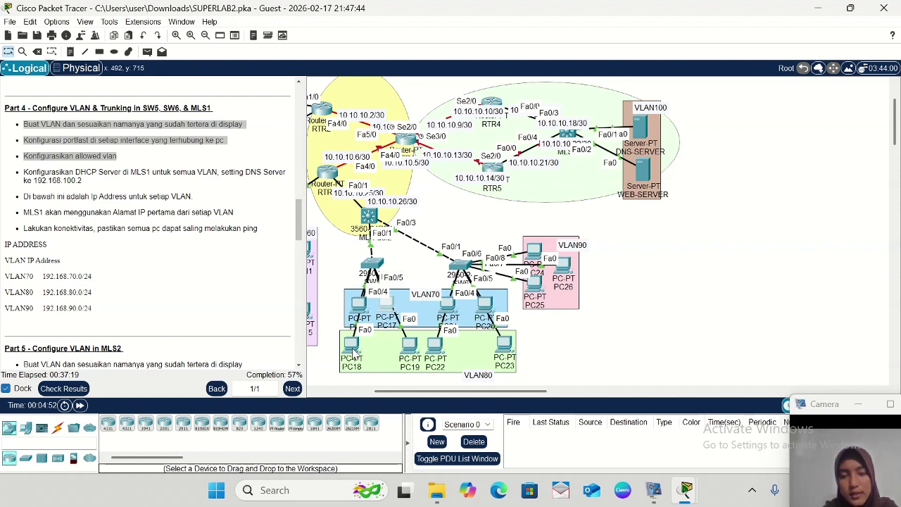
pyautogui.click(368, 369)
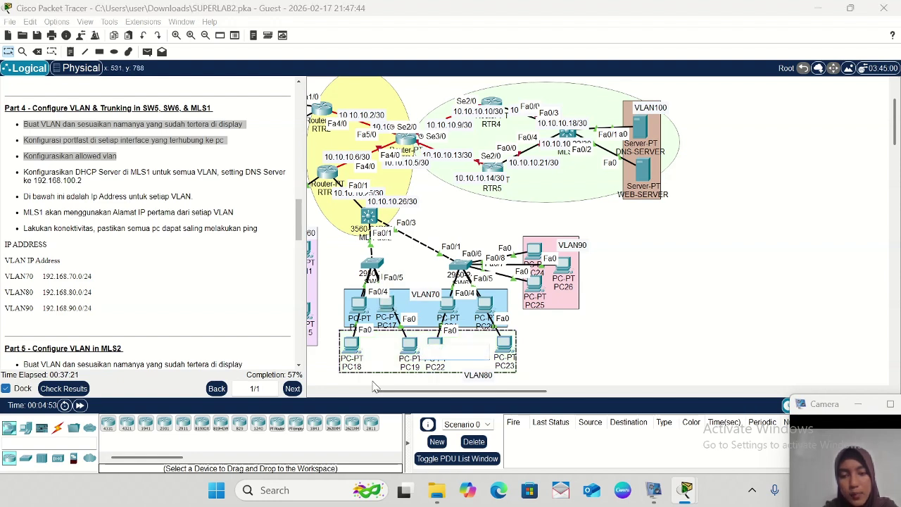
pyautogui.click(376, 385)
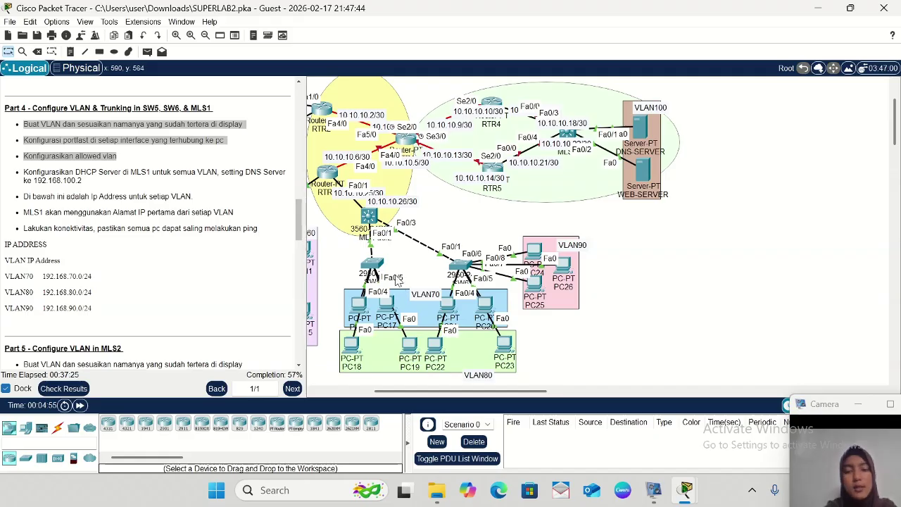
pyautogui.click(374, 270)
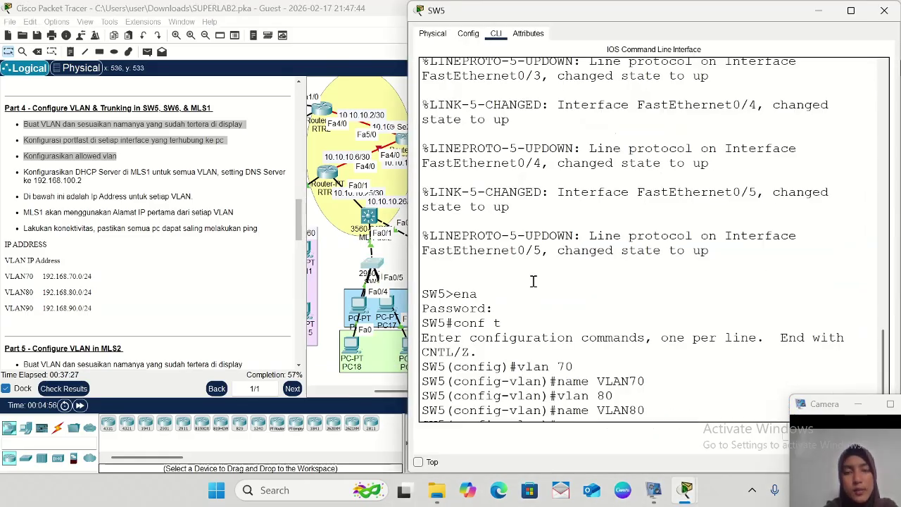
# - Make SW5 ports Fa0/2-3 portfast access ports in VLAN 70
pyautogui.write('ex')
pyautogui.press('Return')
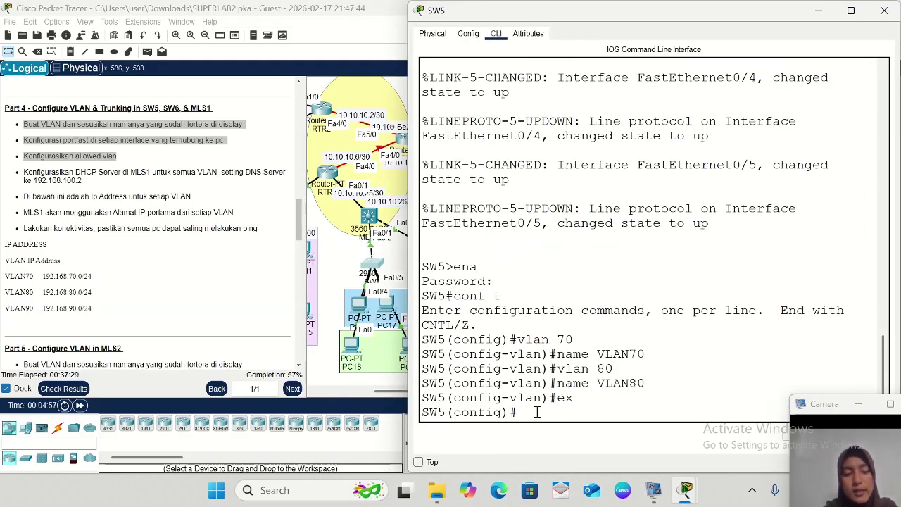
pyautogui.write('int r fa0')
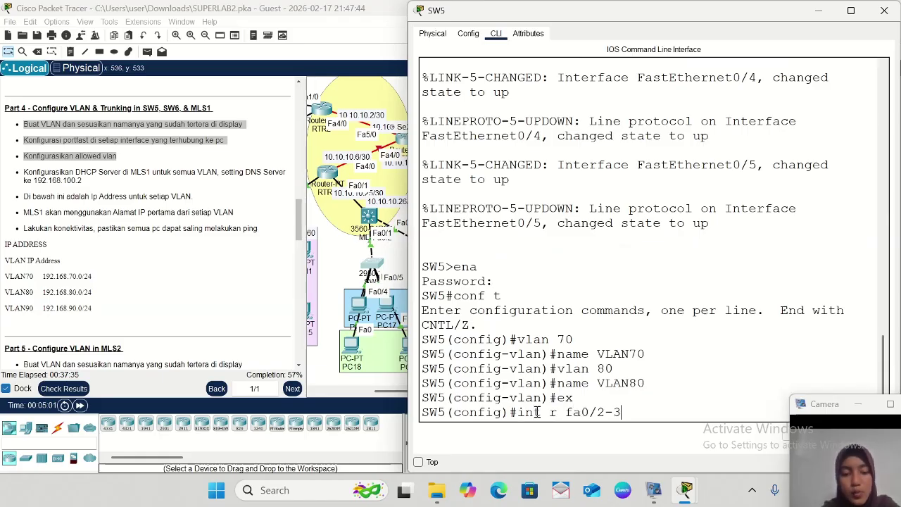
pyautogui.write('/2-3')
pyautogui.press('Return')
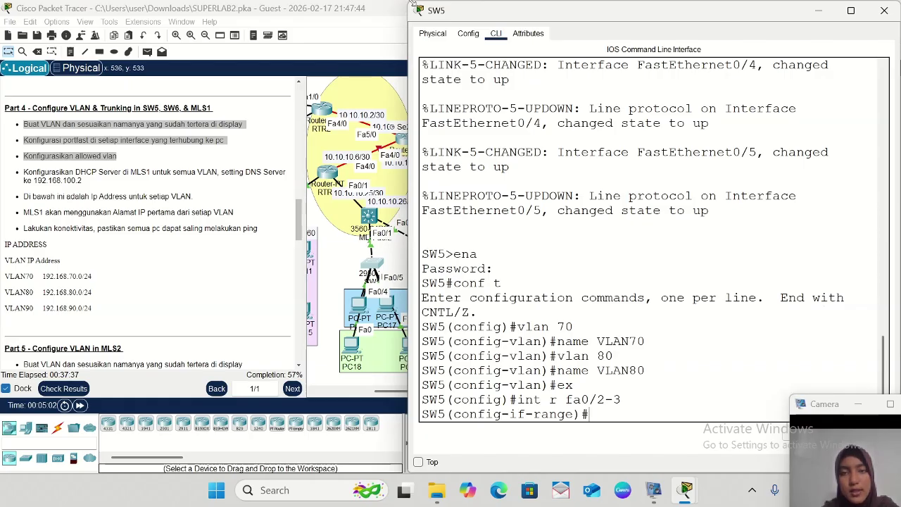
pyautogui.moveTo(413, 3); pyautogui.dragTo(522, 58)
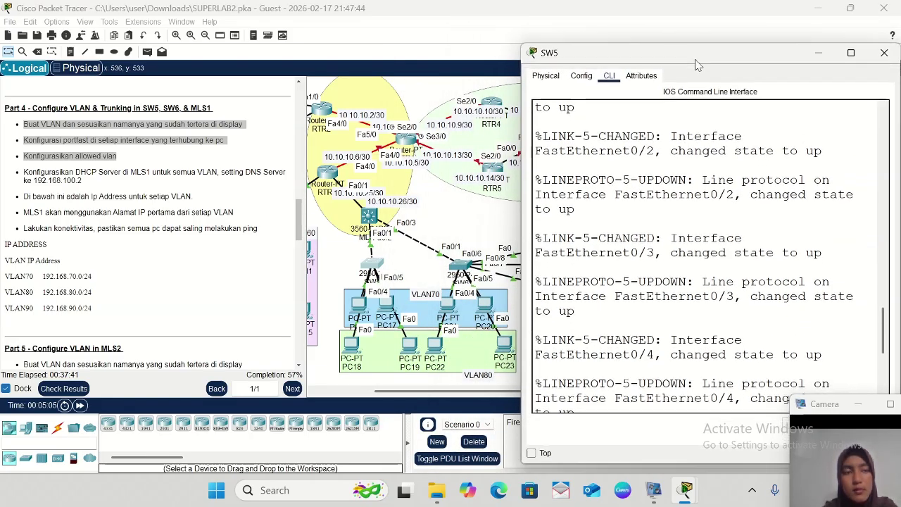
pyautogui.moveTo(697, 72); pyautogui.dragTo(711, 33)
pyautogui.scroll(-5, 672, 305)
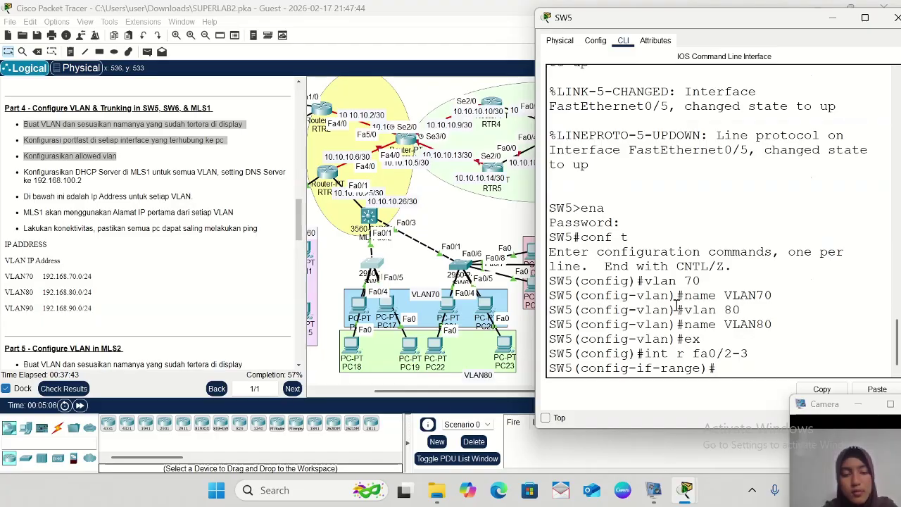
pyautogui.write('sw m')
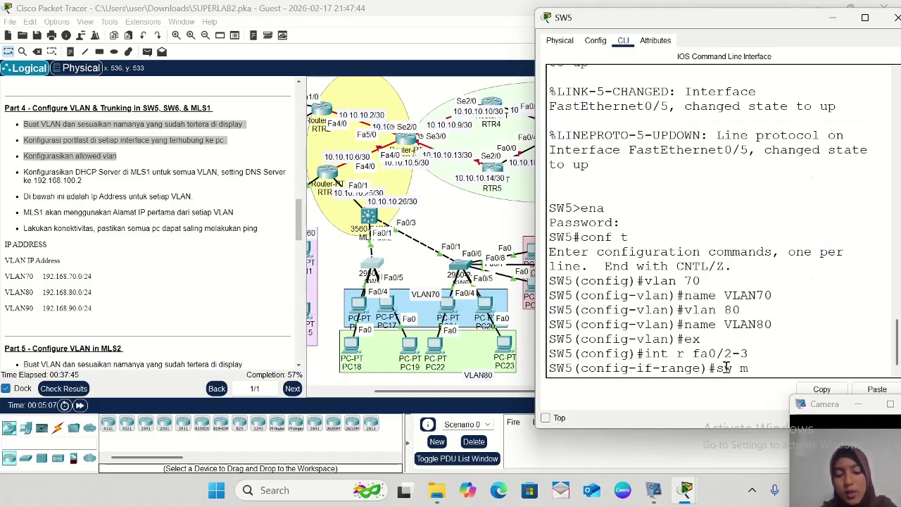
pyautogui.write('o acc')
pyautogui.press('Return')
pyautogui.write('s')
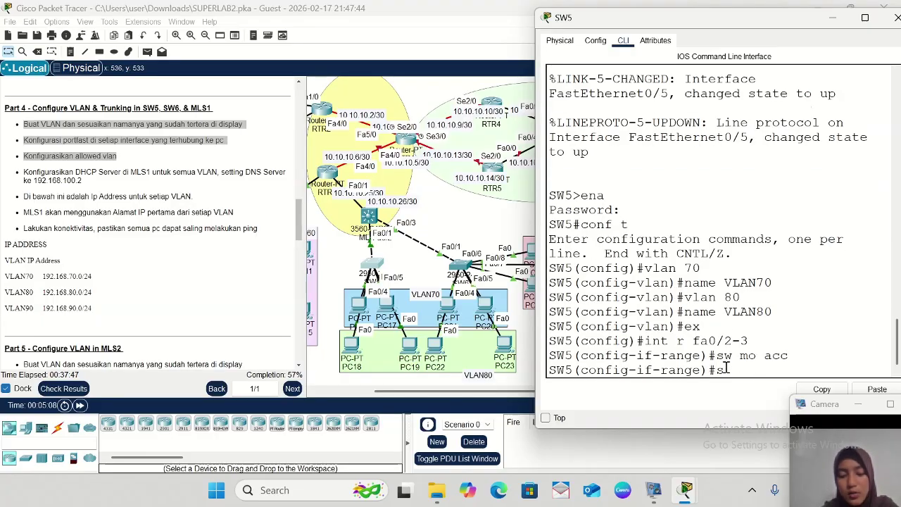
pyautogui.write('w acc vl')
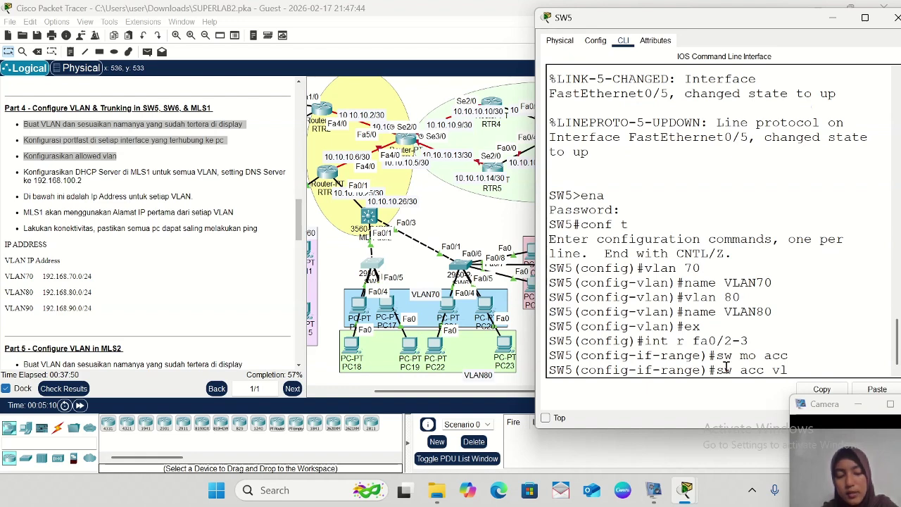
pyautogui.write('an')
pyautogui.write(' 70')
pyautogui.press('Return')
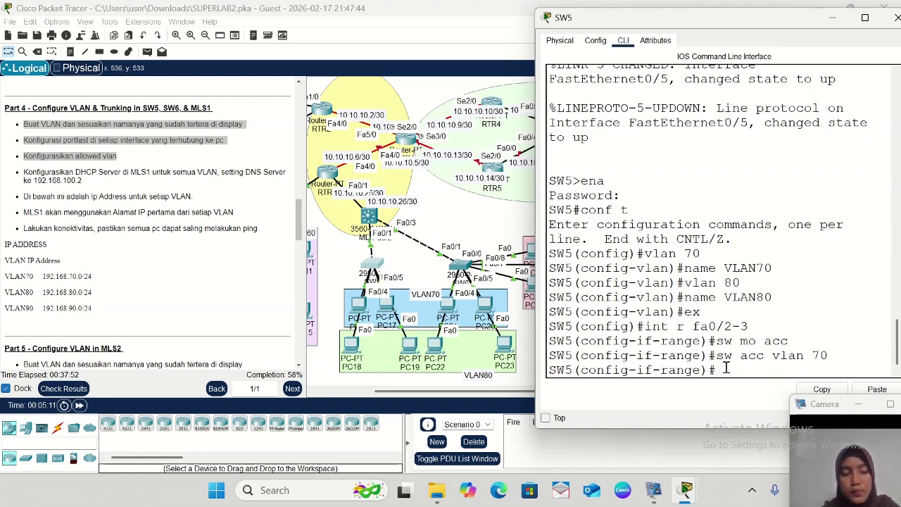
pyautogui.write('spa p')
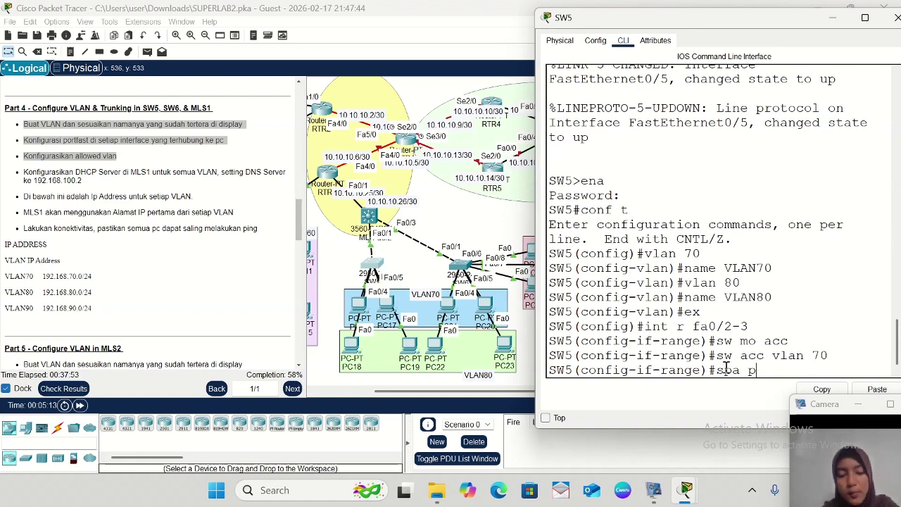
pyautogui.write('o')
pyautogui.press('Return')
pyautogui.write('ex')
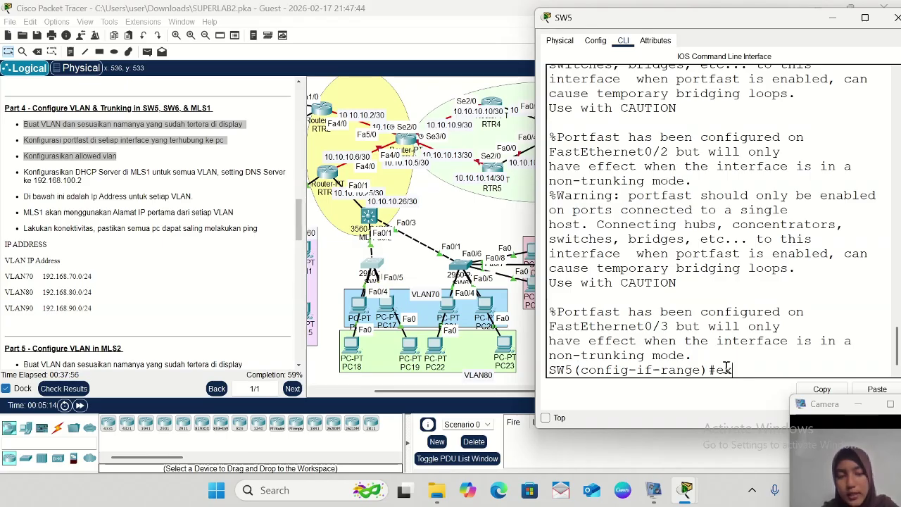
pyautogui.press('Return')
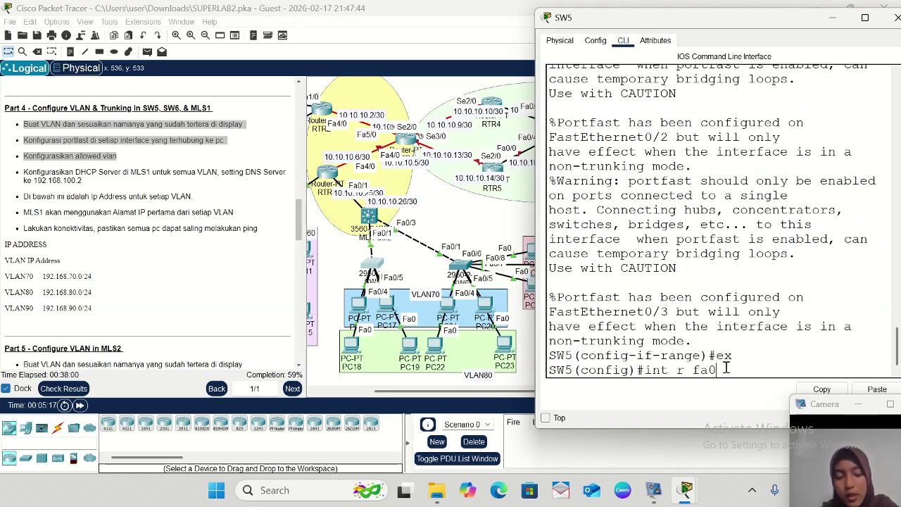
# - Make Fa0/4-5 portfast access ports in VLAN 80, then hide SW5's window
pyautogui.write('int r fa0/4-5')
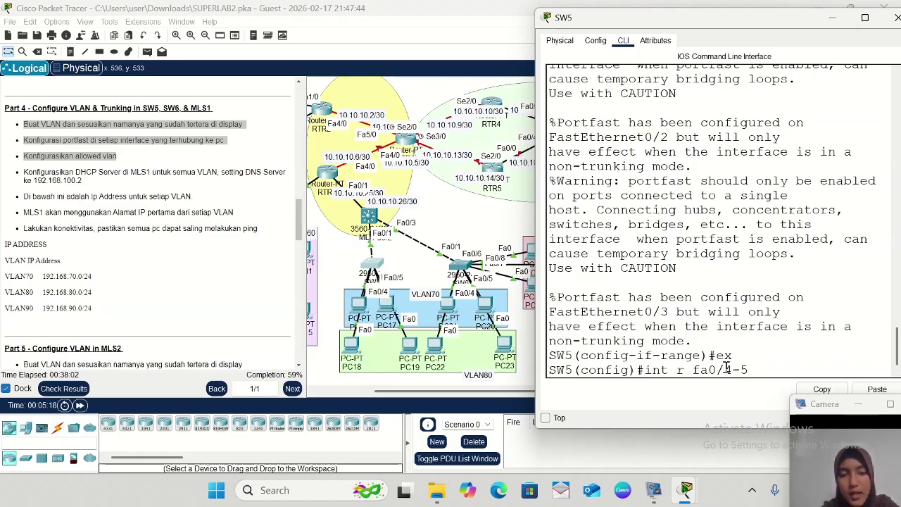
pyautogui.press('Return')
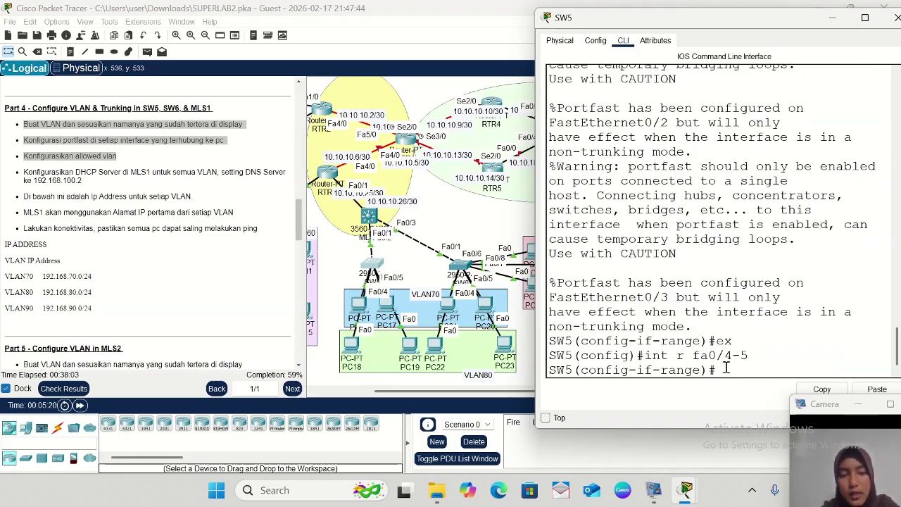
pyautogui.write('sw')
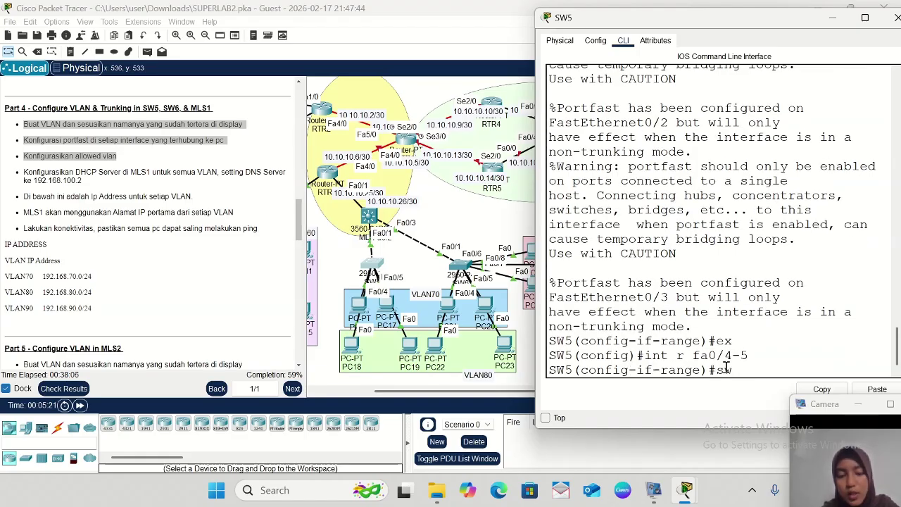
pyautogui.write(' mo acc')
pyautogui.press('Return')
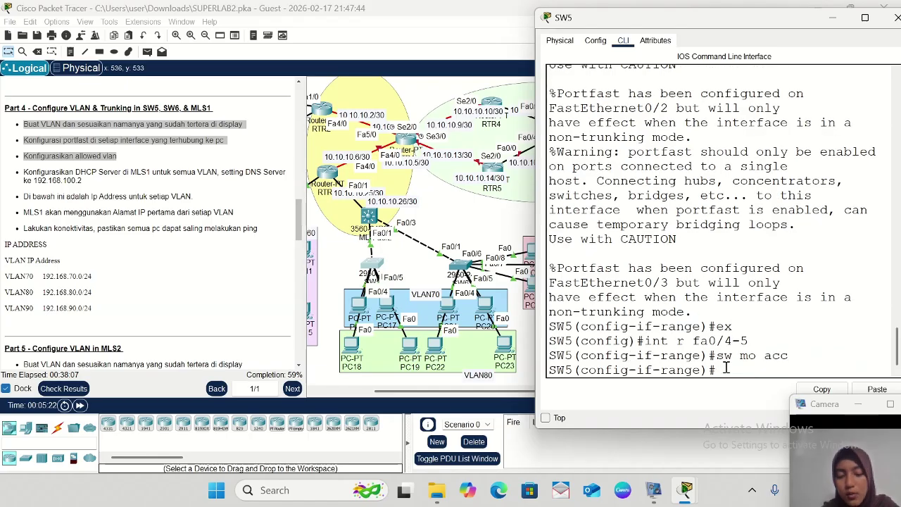
pyautogui.write('sw acc')
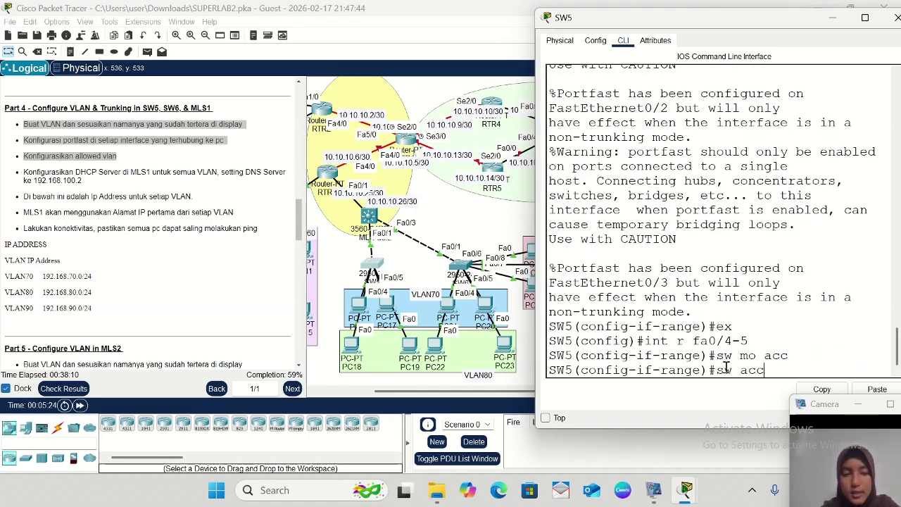
pyautogui.write(' vlan')
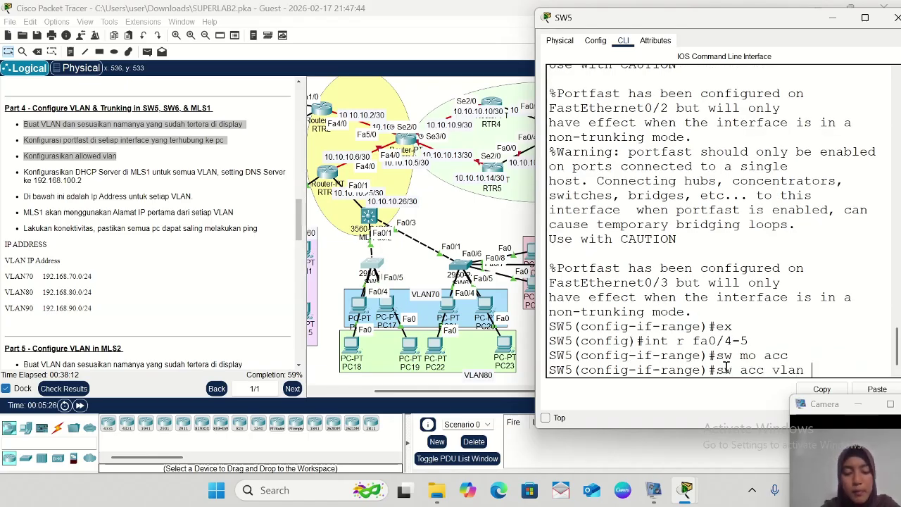
pyautogui.write(' 80')
pyautogui.press('Return')
pyautogui.write('sp')
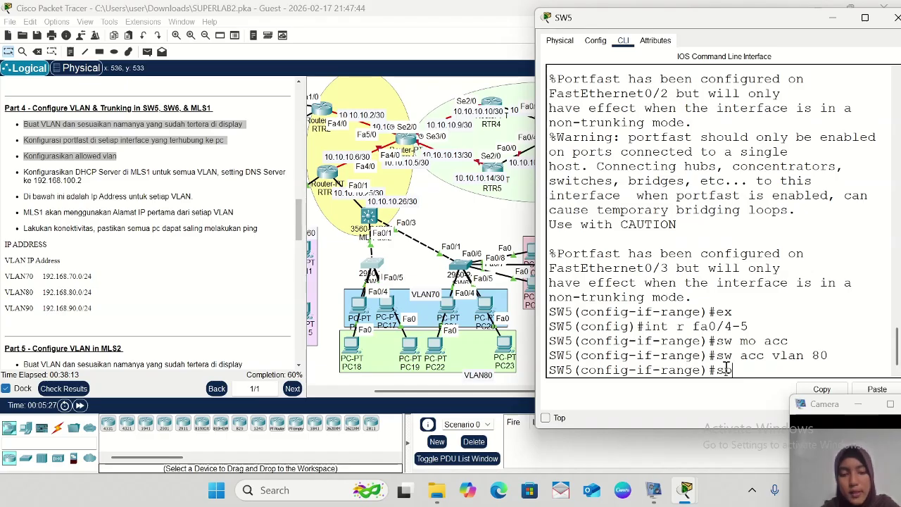
pyautogui.write('a po')
pyautogui.press('Return')
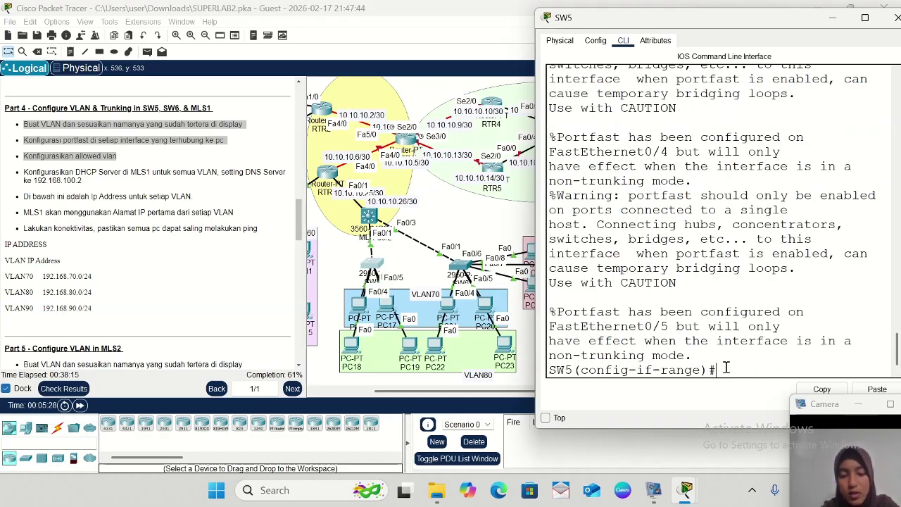
pyautogui.write('ex')
pyautogui.press('Return')
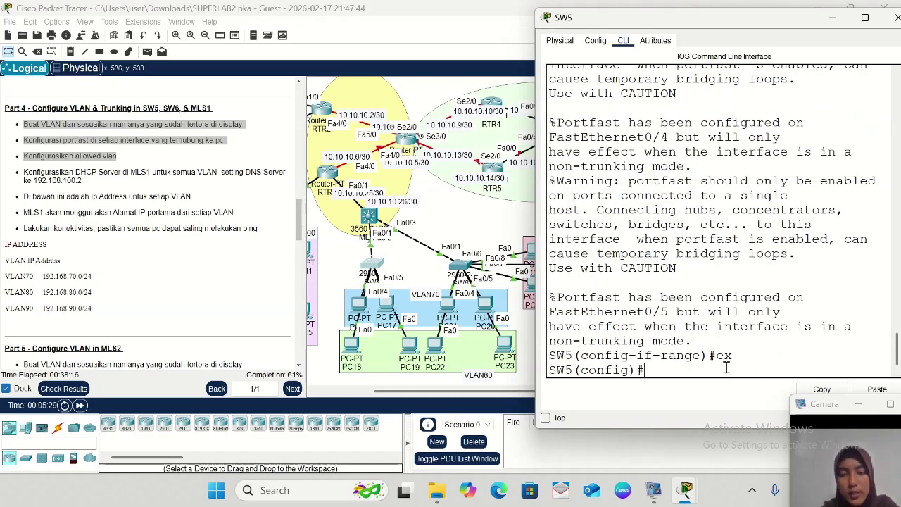
pyautogui.click(832, 17)
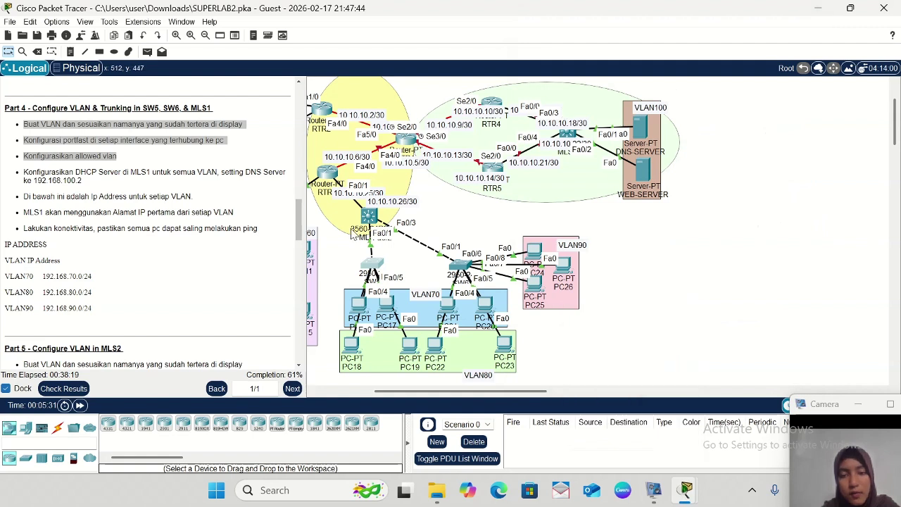
# - On SW5, set Fa0/1 to switchport mode trunk with allowed VLANs 70-80
pyautogui.moveTo(379, 264)
pyautogui.mouseDown()
pyautogui.moveTo(370, 289)
pyautogui.moveTo(375, 273)
pyautogui.mouseUp()
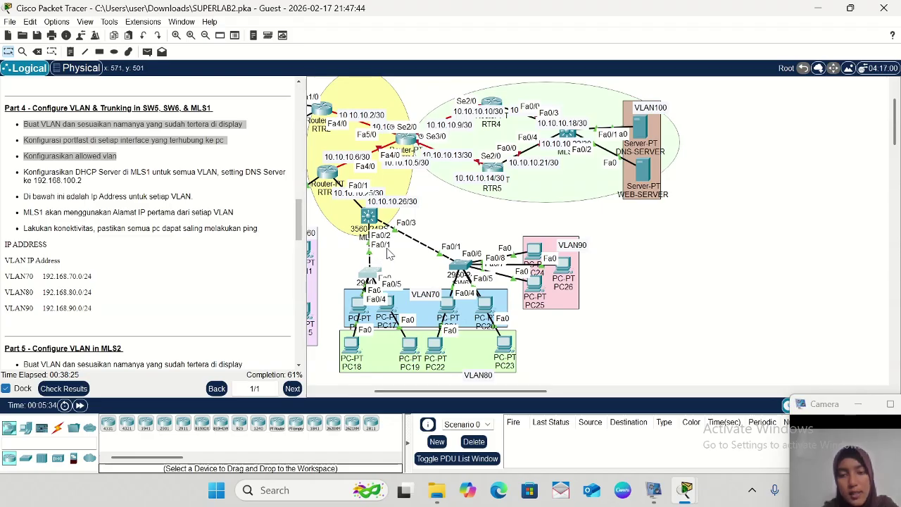
pyautogui.click(369, 275)
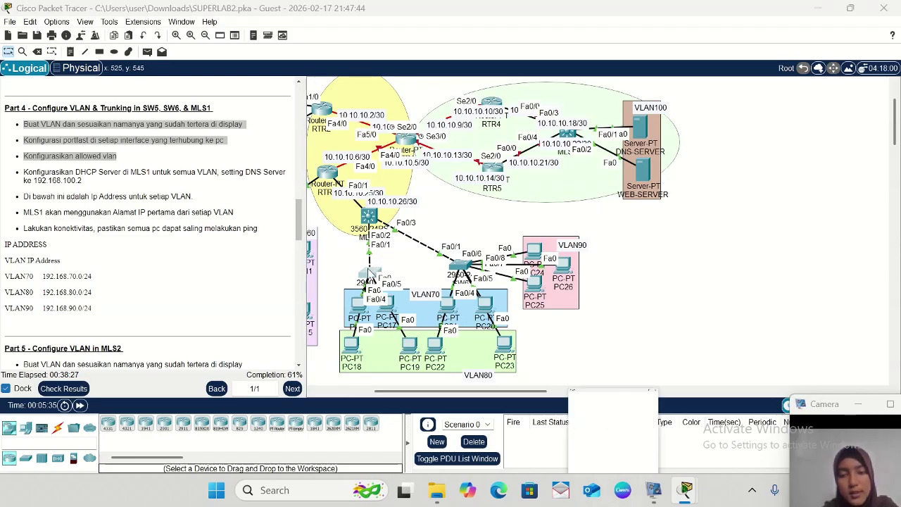
pyautogui.write('ex')
pyautogui.press('Return')
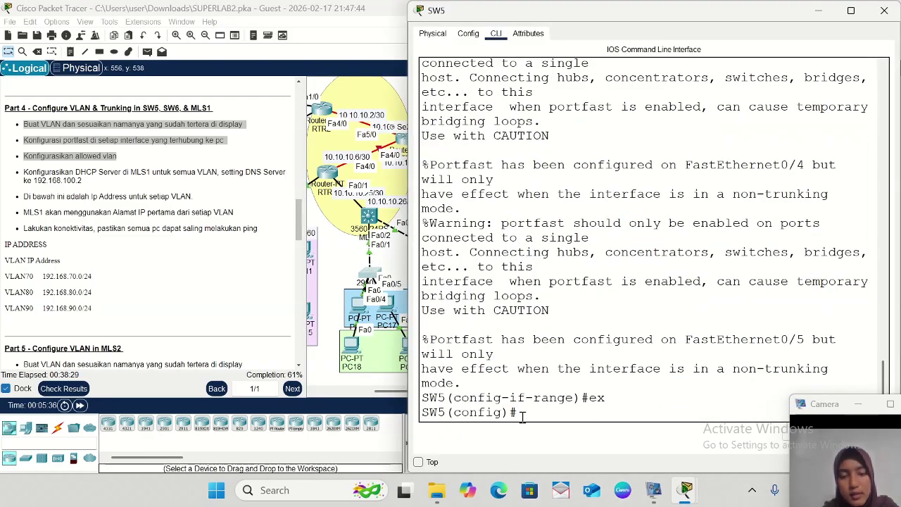
pyautogui.write('int f')
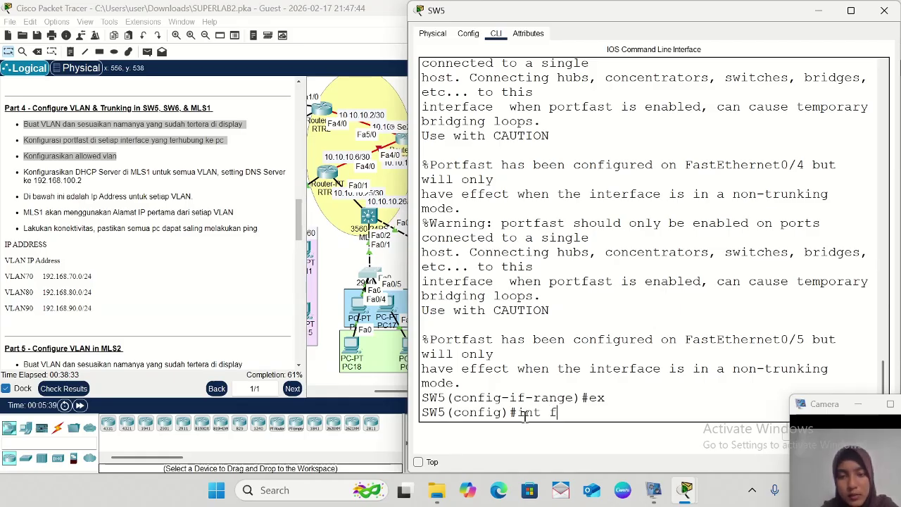
pyautogui.write('a0/1')
pyautogui.press('Return')
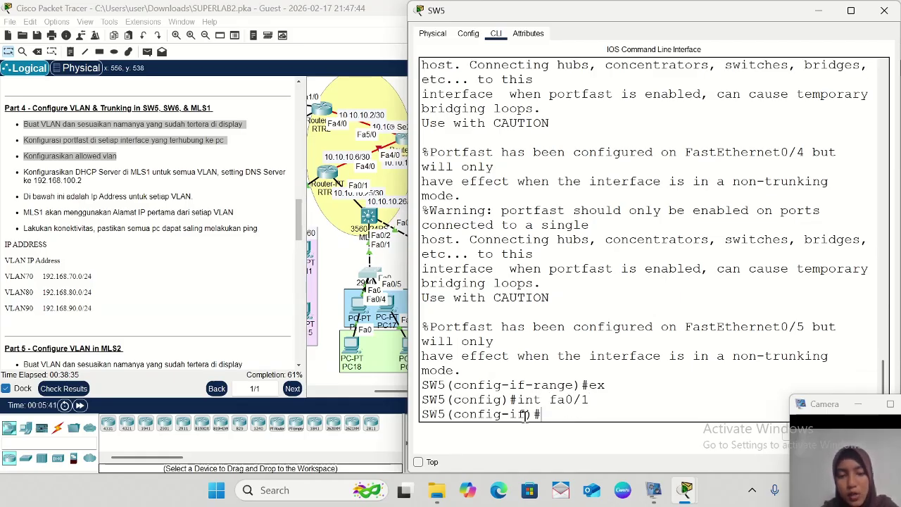
pyautogui.write('sw mo')
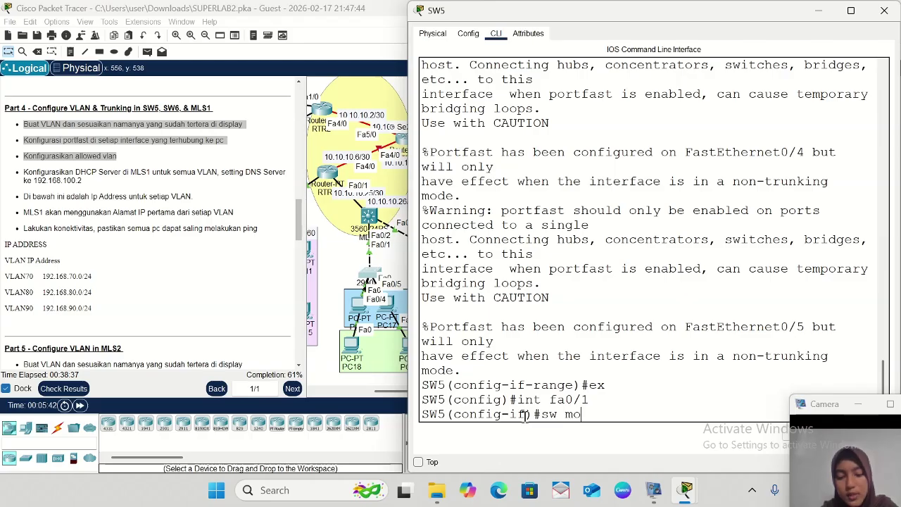
pyautogui.write(' tr')
pyautogui.press('Return')
pyautogui.write('sw')
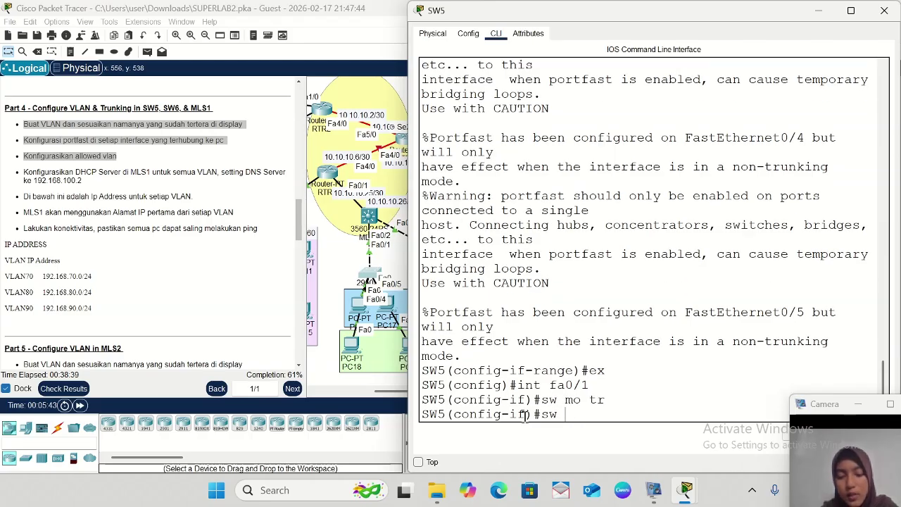
pyautogui.write(' tr all')
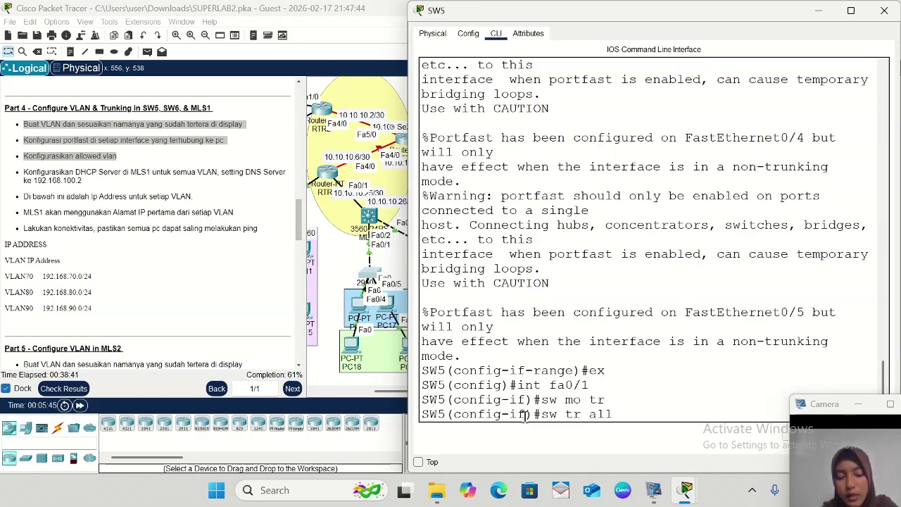
pyautogui.write(' vlan 70')
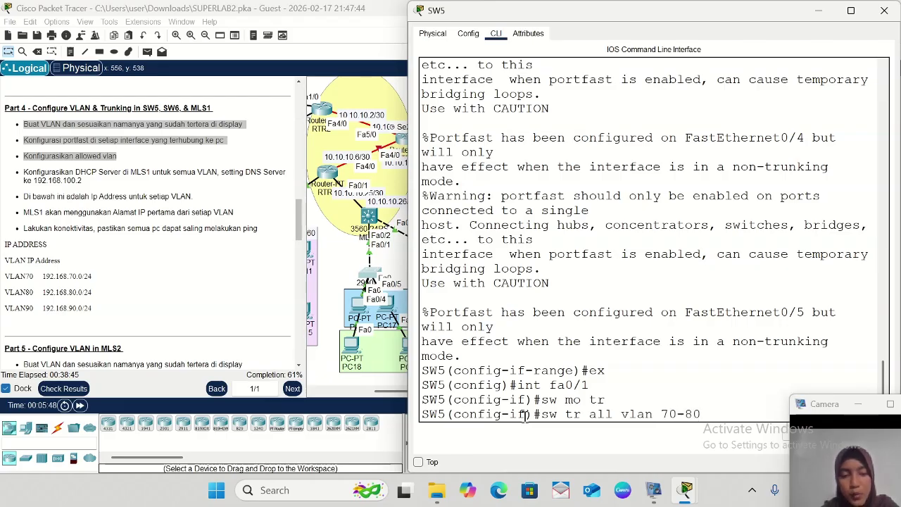
pyautogui.write('-80')
pyautogui.press('Return')
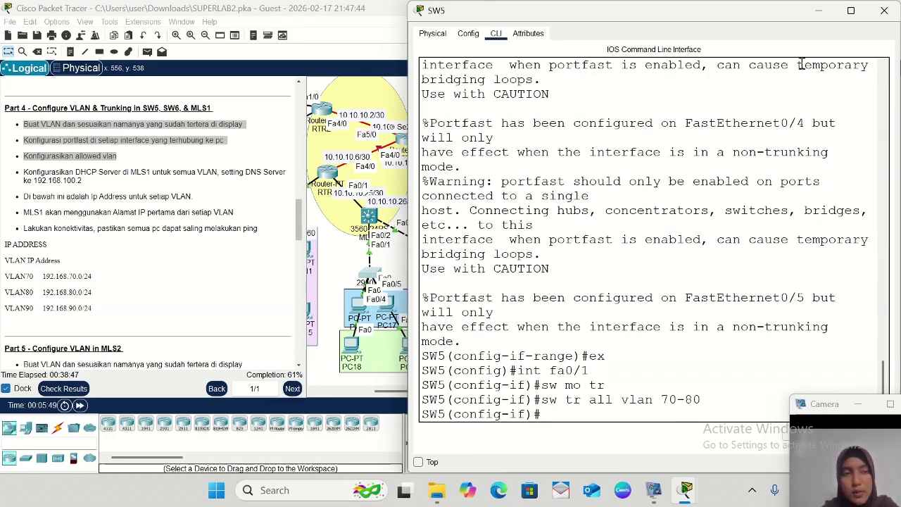
# - Hide SW5's window, nudge PC25 within the VLAN90 area, and open SW6
pyautogui.click(819, 10)
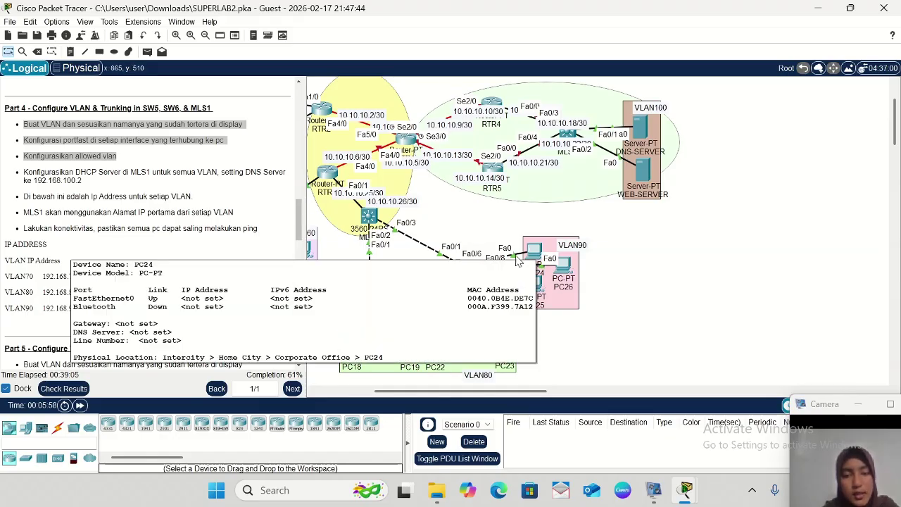
pyautogui.moveTo(540, 288); pyautogui.dragTo(546, 291)
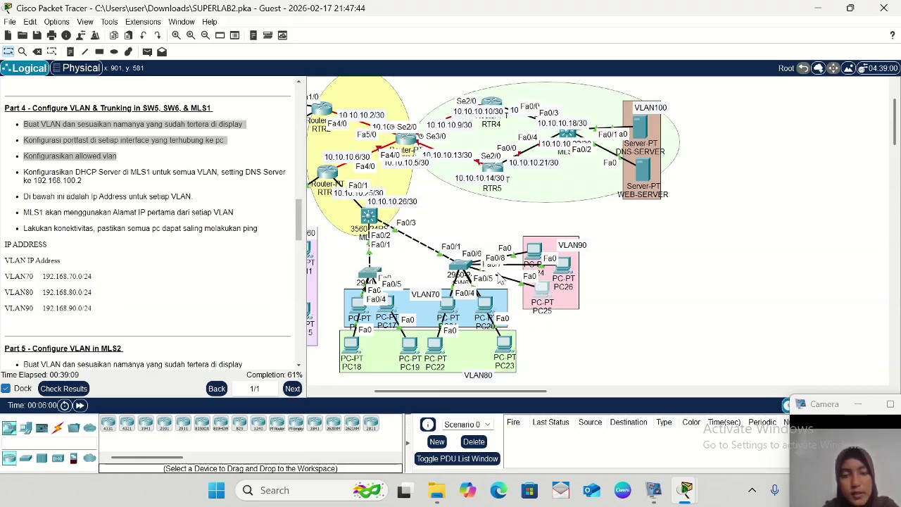
pyautogui.click(464, 266)
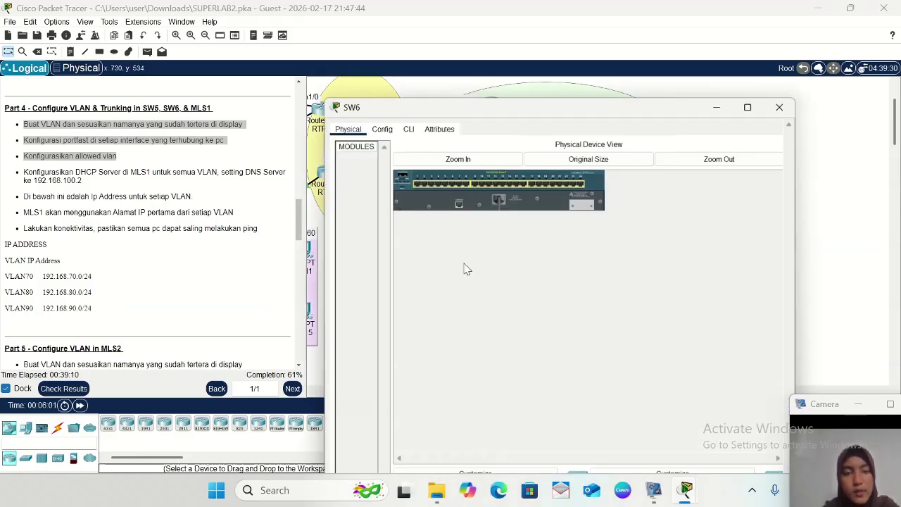
# - Open SW6's CLI and enter global configuration mode with enable and conf t
pyautogui.click(404, 34)
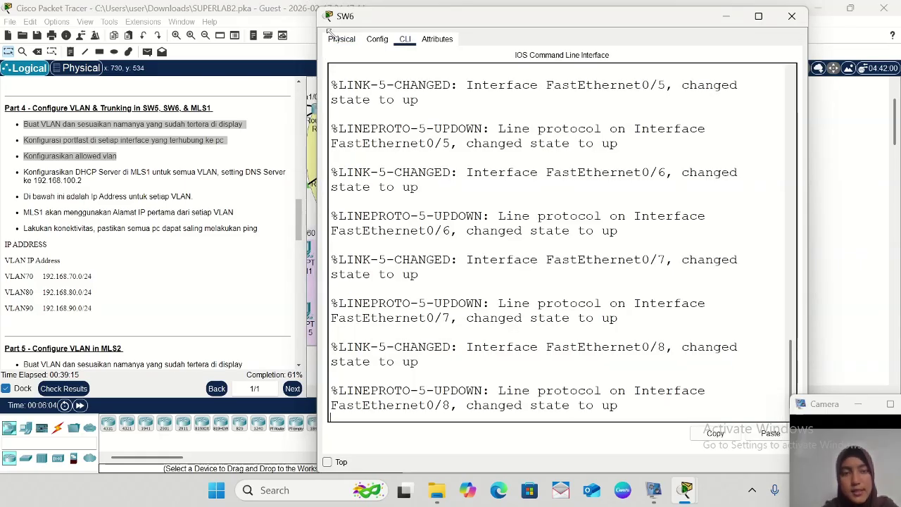
pyautogui.moveTo(318, 3); pyautogui.dragTo(393, 73)
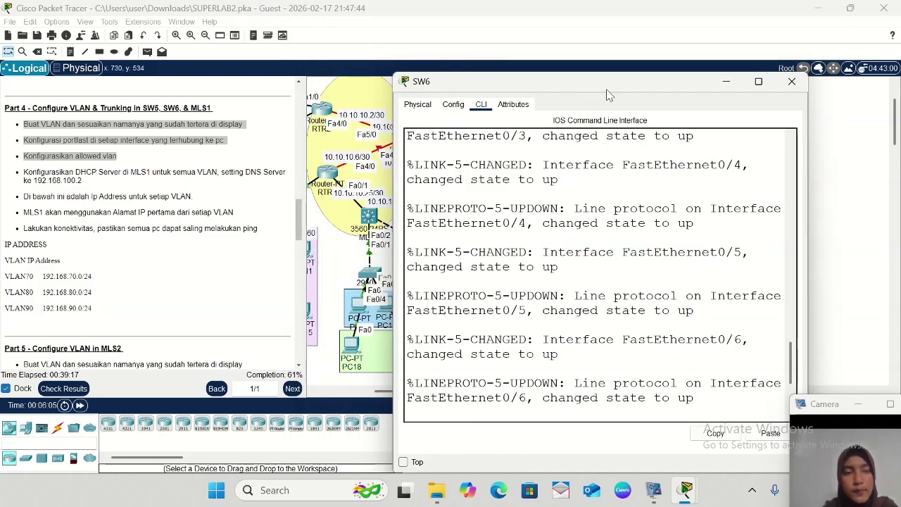
pyautogui.moveTo(609, 95); pyautogui.dragTo(721, 44)
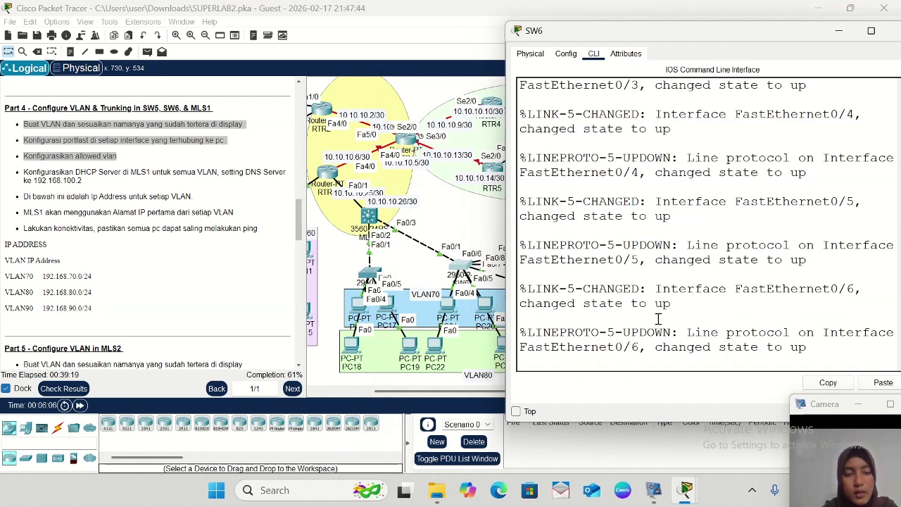
pyautogui.press('Return')
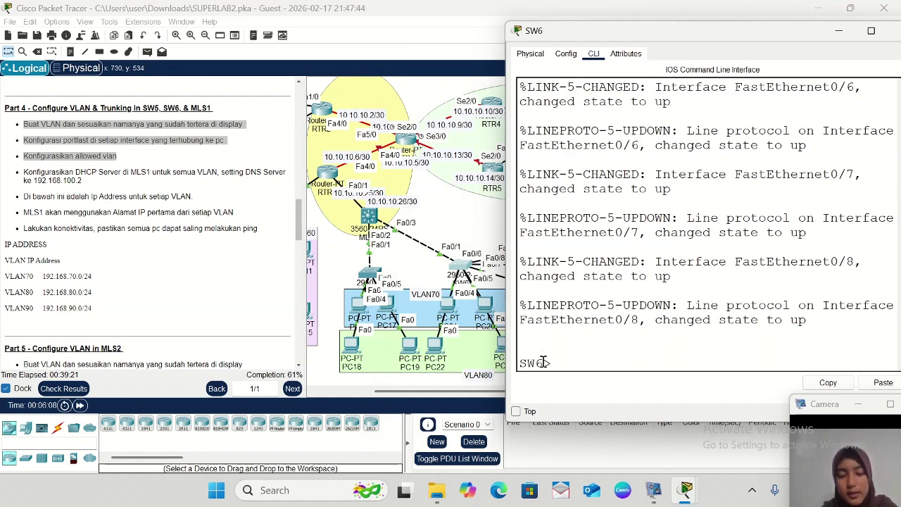
pyautogui.write('ena')
pyautogui.press('Return')
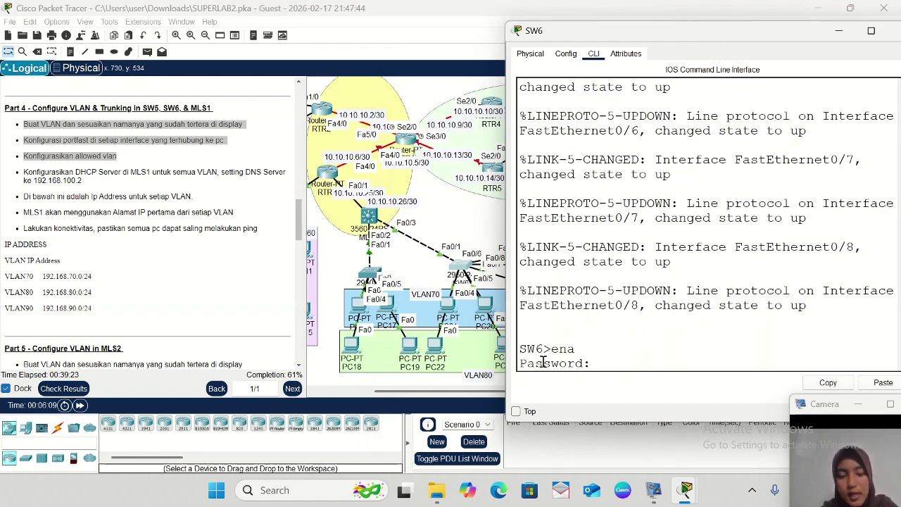
pyautogui.press('Return')
pyautogui.write('con')
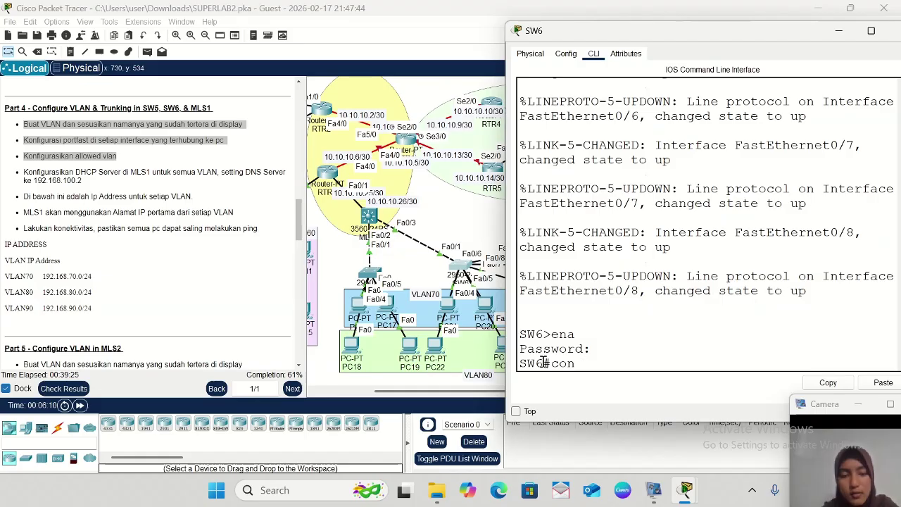
pyautogui.write('f t')
pyautogui.press('Return')
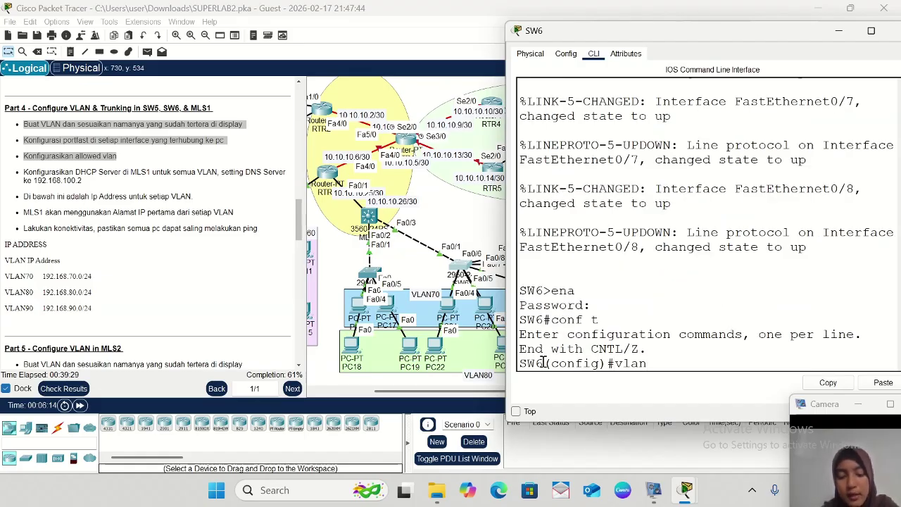
# - Create VLANs 70, 80 and 90 named VLAN70, VLAN80 and VLAN90, then exit
pyautogui.write('vlan 70')
pyautogui.press('Return')
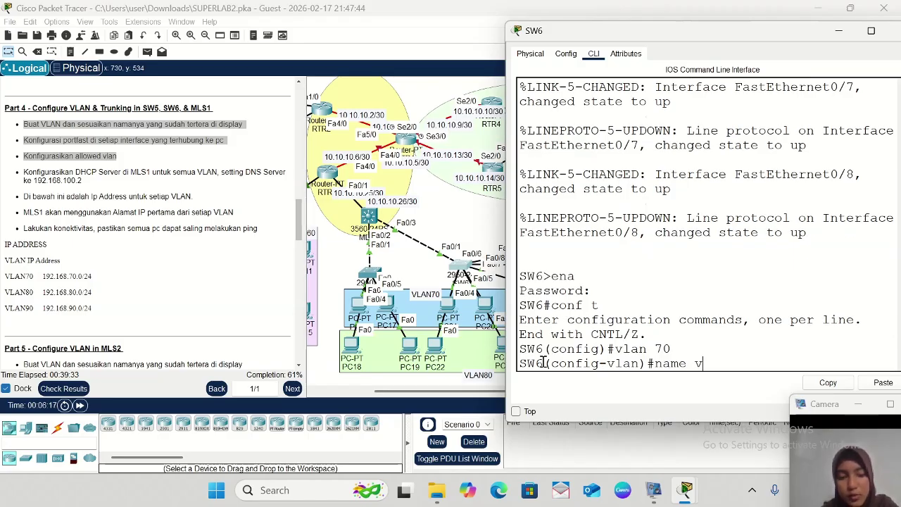
pyautogui.write('name VLAN70')
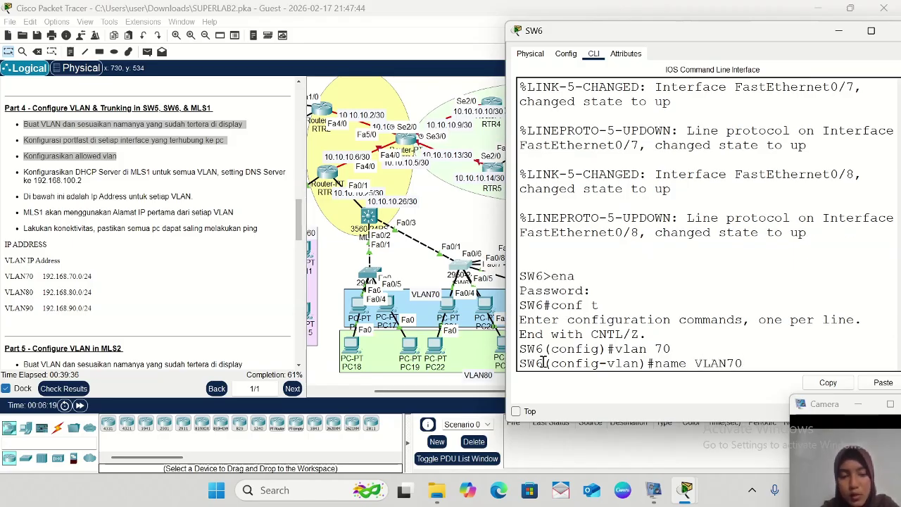
pyautogui.press('Return')
pyautogui.write('vlan)#vlan')
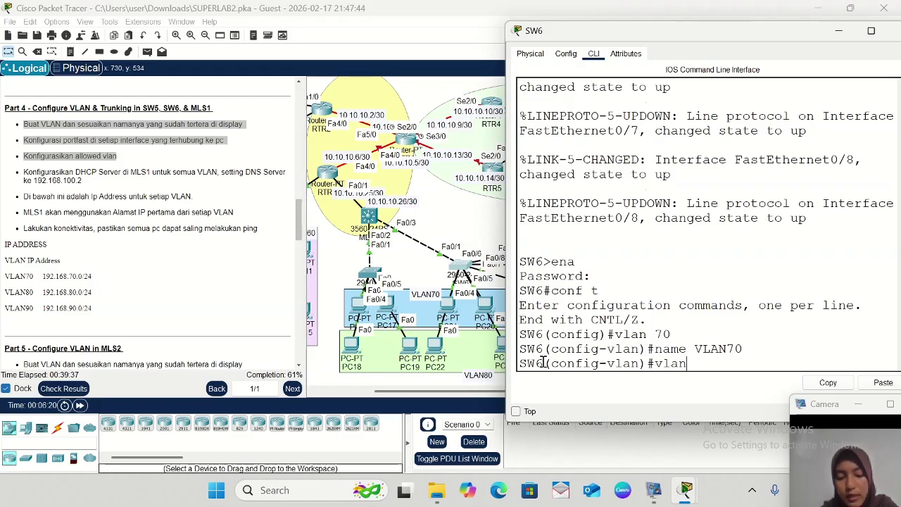
pyautogui.write(' 80')
pyautogui.press('Return')
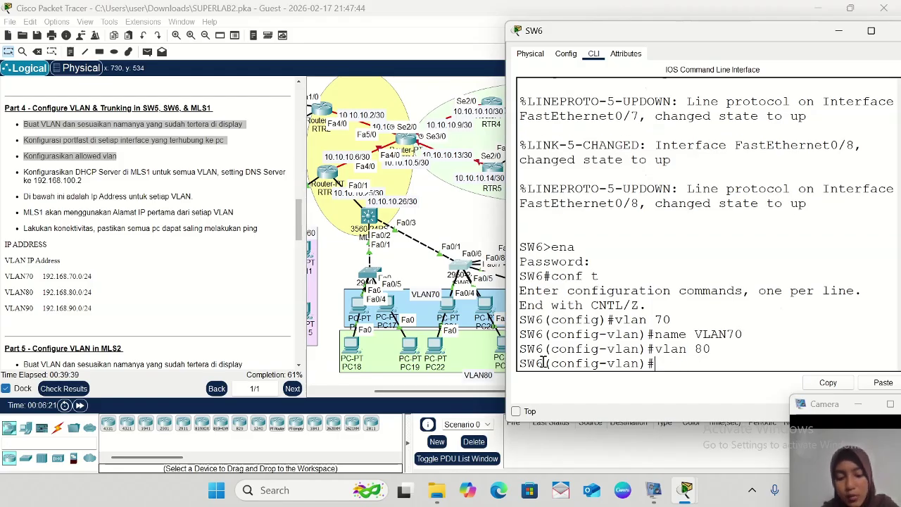
pyautogui.write('name V')
pyautogui.write('LAN80')
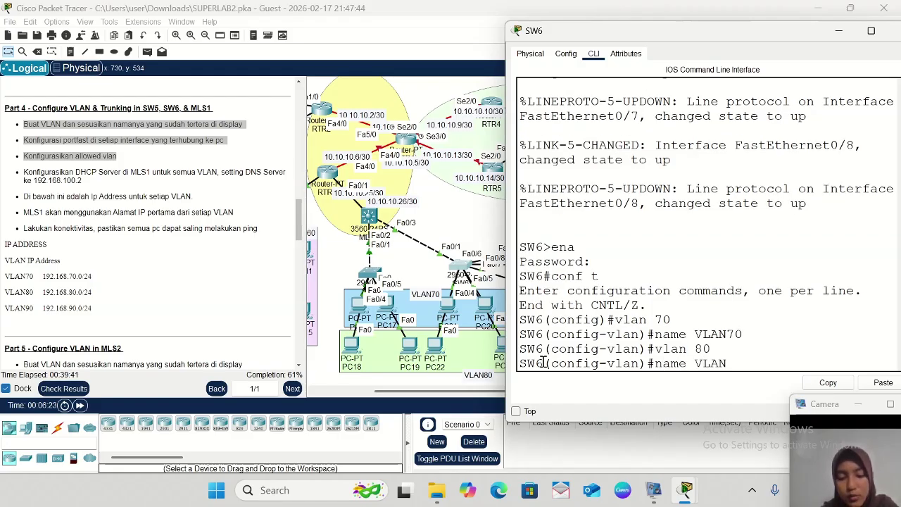
pyautogui.press('Return')
pyautogui.write('vlan)#v')
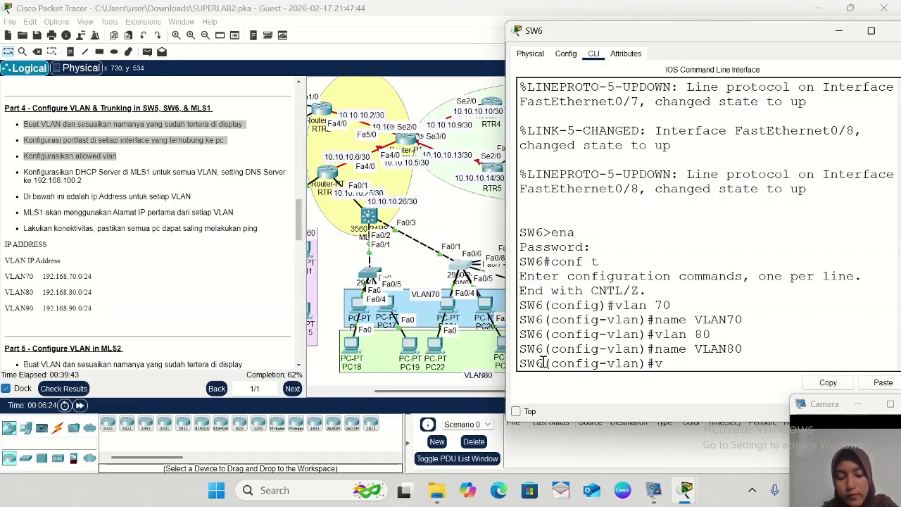
pyautogui.write('lan 90')
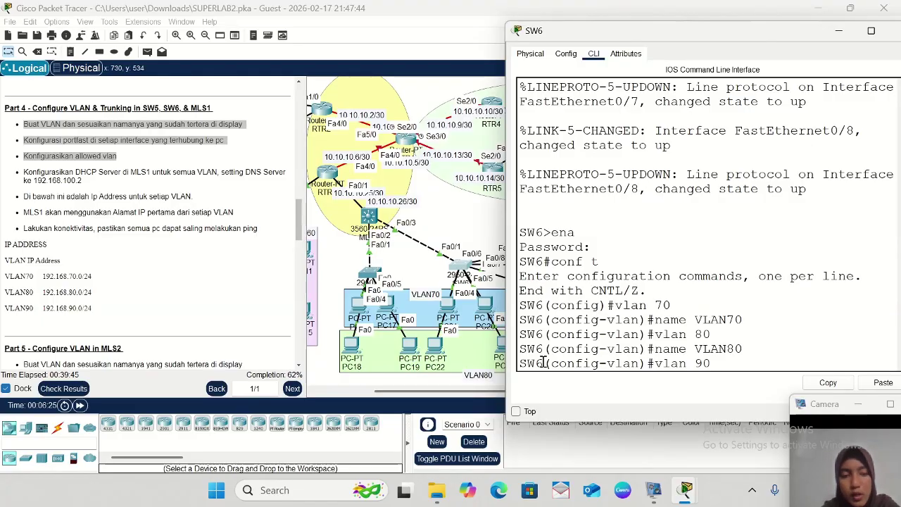
pyautogui.press('Return')
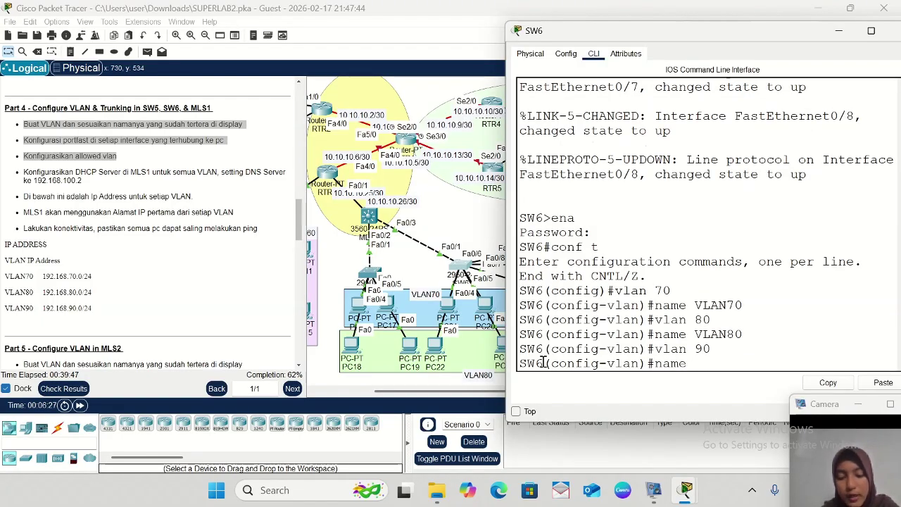
pyautogui.write('name VLAN')
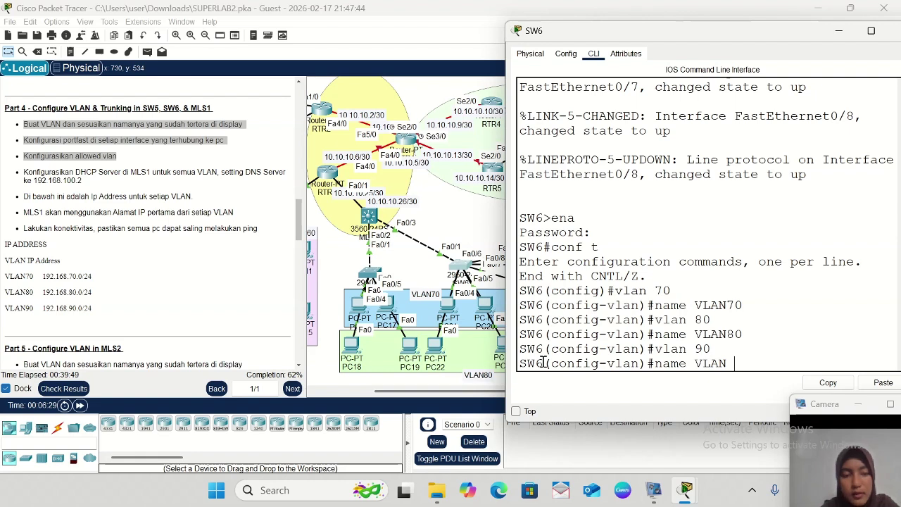
pyautogui.write('90')
pyautogui.press('Return')
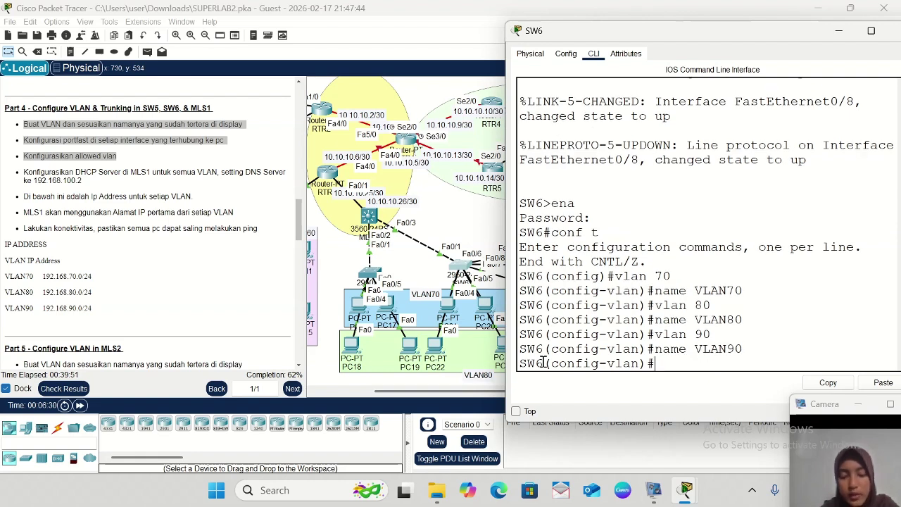
pyautogui.write('EX')
pyautogui.press('Return')
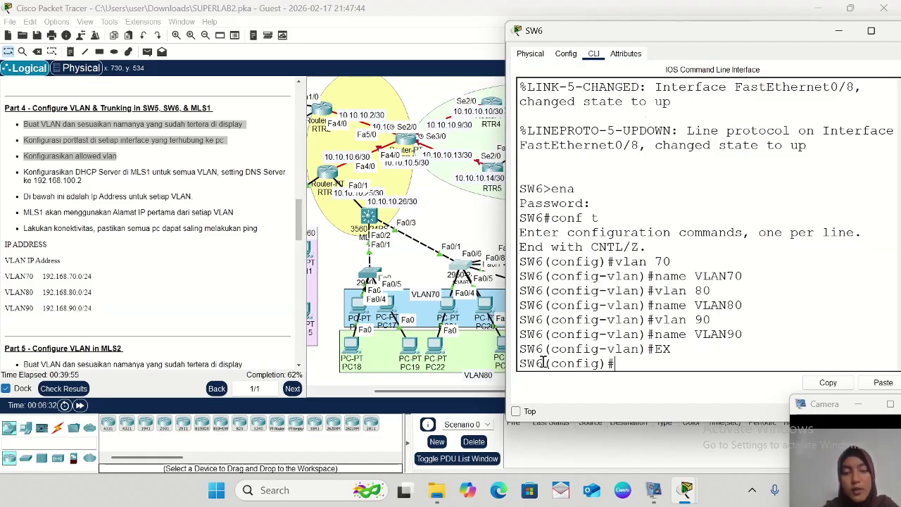
# - Make SW6 ports Fa0/2-3 access ports in VLAN 70 with portfast enabled
pyautogui.write('int ')
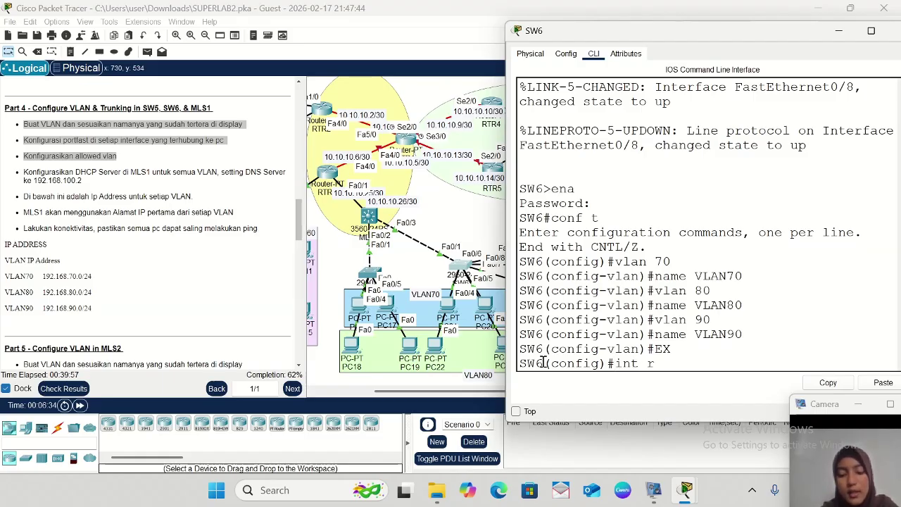
pyautogui.write('r fas0')
pyautogui.press('BackSpace')
pyautogui.press('BackSpace')
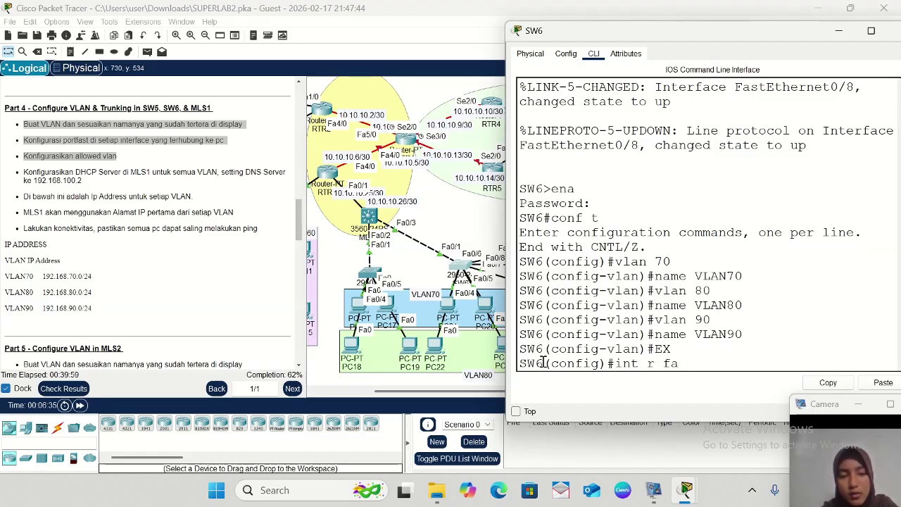
pyautogui.write('0/2-')
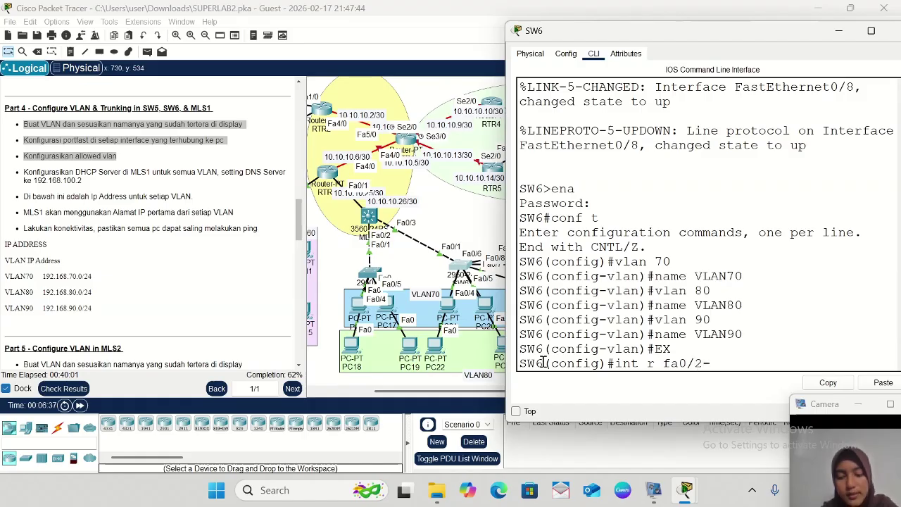
pyautogui.write('3')
pyautogui.press('Return')
pyautogui.write('sw ')
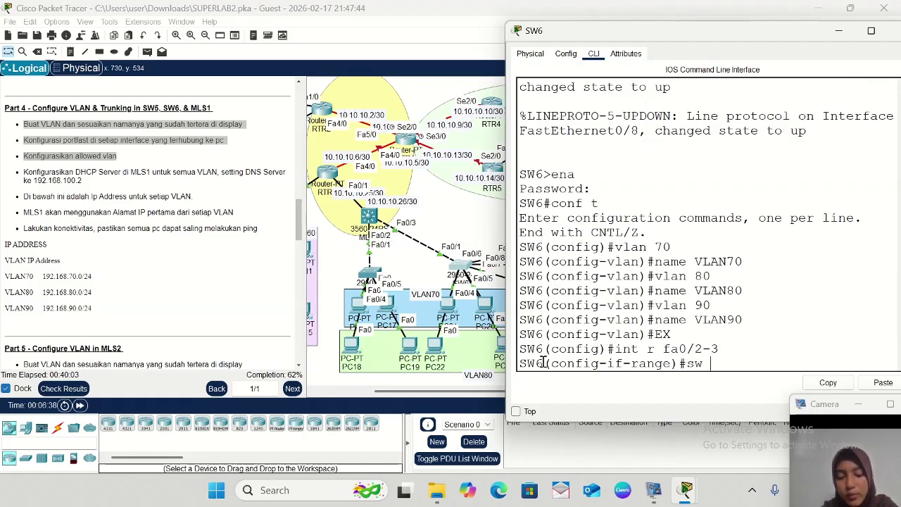
pyautogui.write('mo acc')
pyautogui.press('Return')
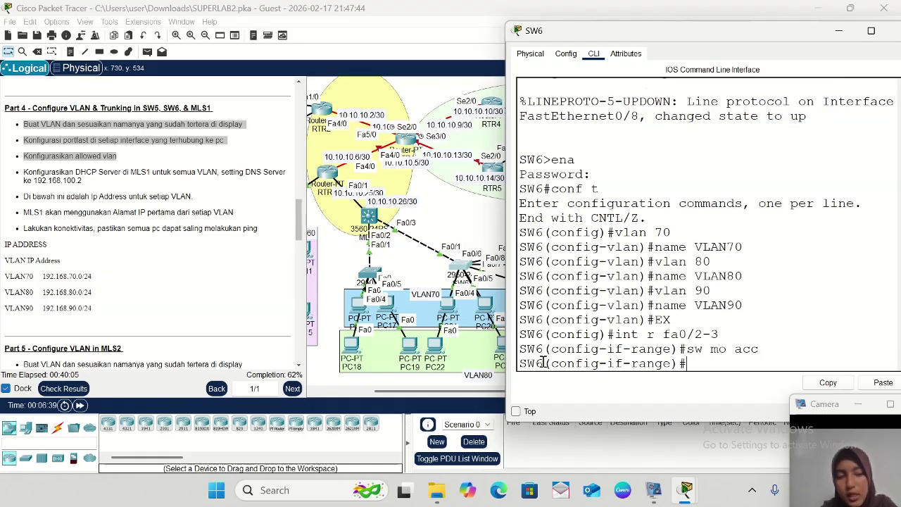
pyautogui.write('sw acc vlan')
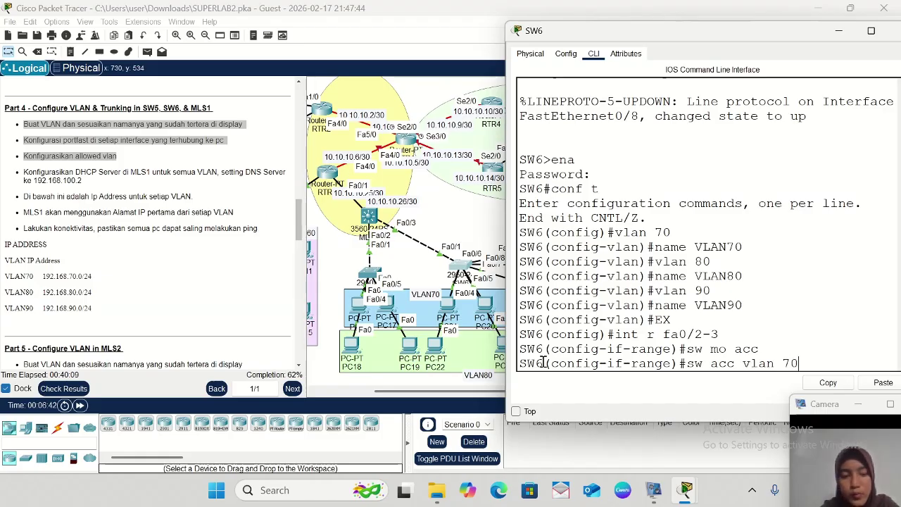
pyautogui.write(' 70')
pyautogui.press('Return')
pyautogui.write('spa')
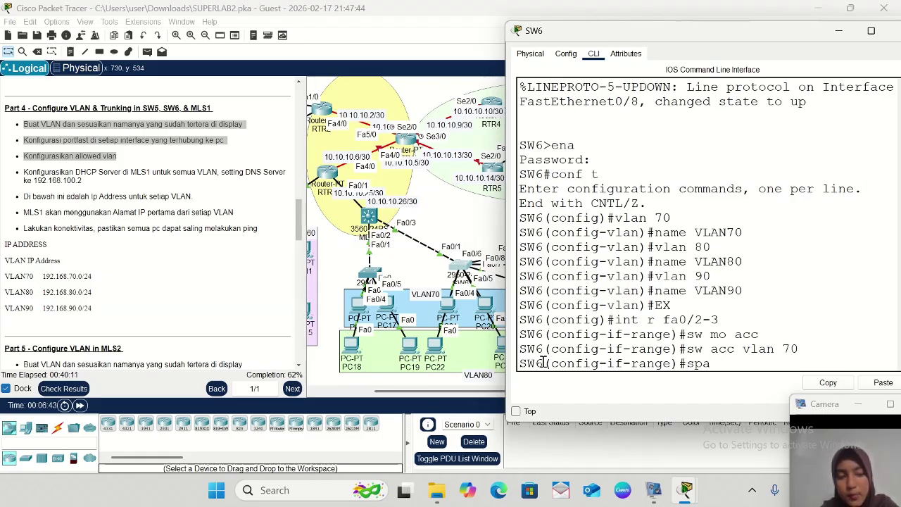
pyautogui.write(' po')
pyautogui.press('Return')
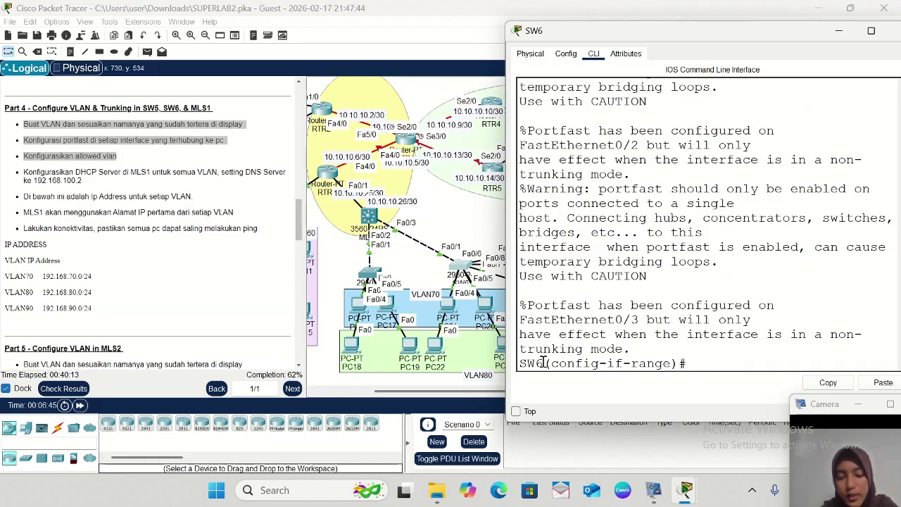
pyautogui.write('ex')
pyautogui.press('Return')
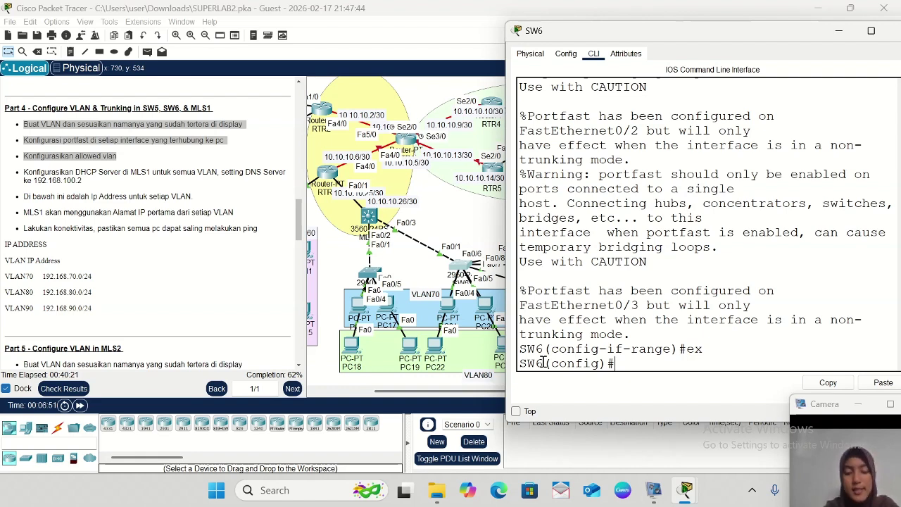
# - Make ports Fa0/4-5 access ports in VLAN 80 with portfast enabled
pyautogui.write('int r fa0/4-5')
pyautogui.press('Return')
pyautogui.write('sw mo acc')
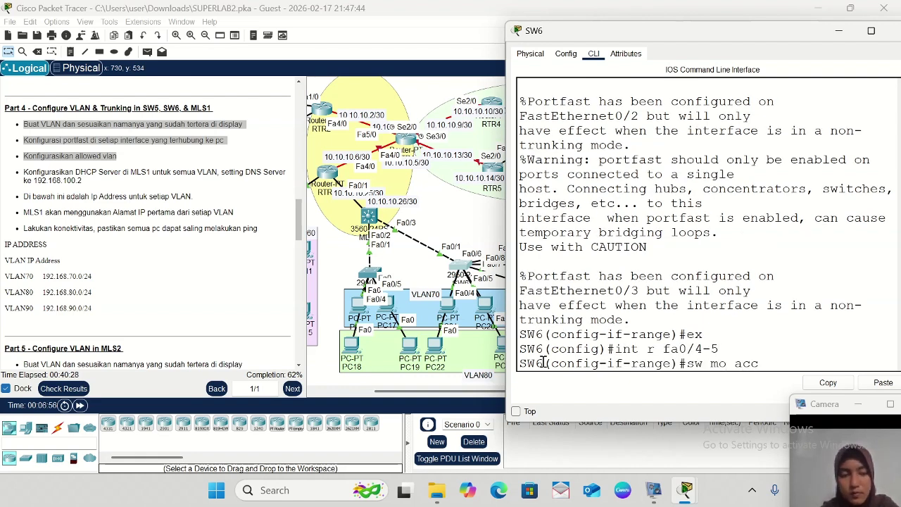
pyautogui.press('Return')
pyautogui.write('sw acc vln 80')
pyautogui.press('Return')
pyautogui.write('sp po')
pyautogui.press('Return')
pyautogui.write('ex')
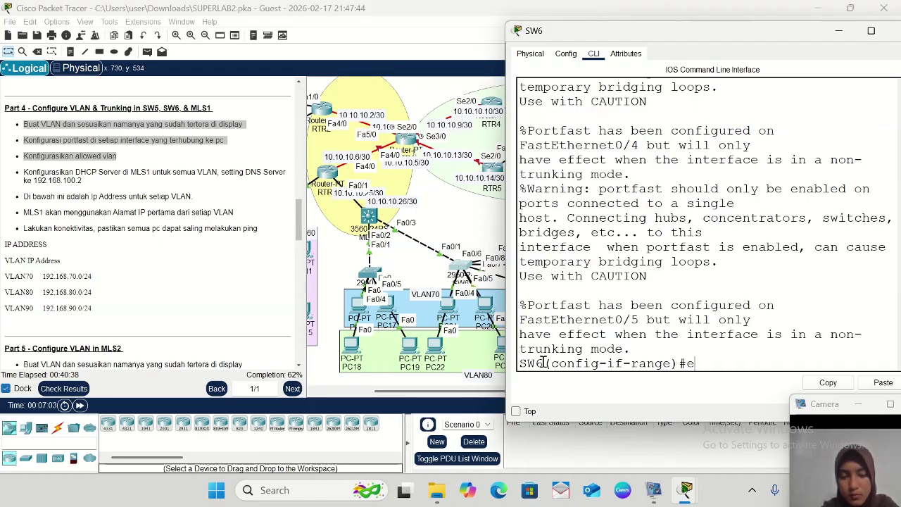
pyautogui.press('Return')
# - Make ports Fa0/6-8 access ports in VLAN 90 with portfast enabled
pyautogui.write('int r fa0/6-8')
pyautogui.press('Return')
pyautogui.write('sw mo acc')
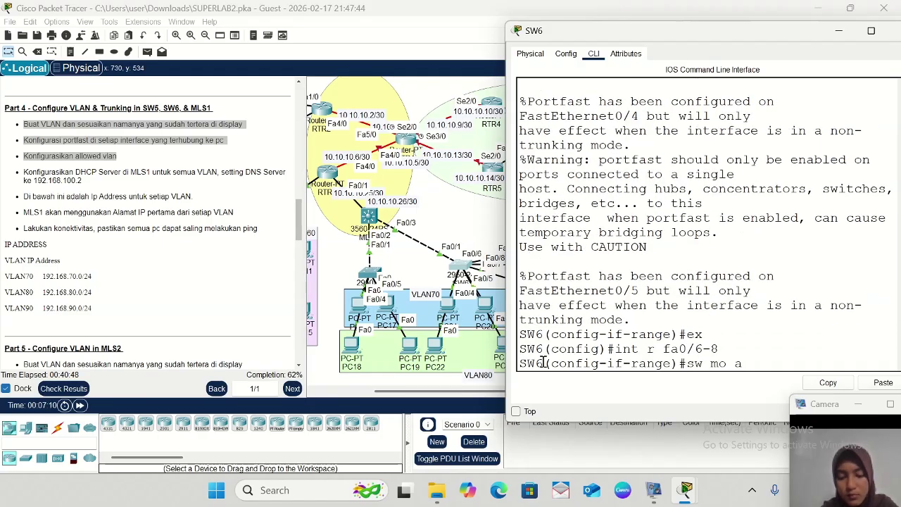
pyautogui.press('Return')
pyautogui.write('sw acc vlan 90')
pyautogui.press('Return')
pyautogui.write('sp po')
pyautogui.press('Return')
pyautogui.write('ex')
pyautogui.press('Return')
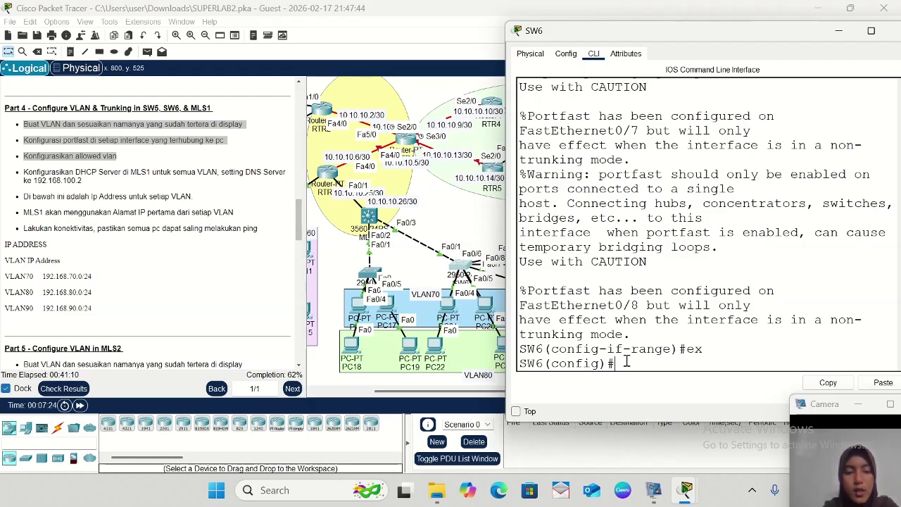
# - Set SW6 Fa0/1 to trunk mode allowing VLANs 70-90, then minimize the SW6 console
pyautogui.write('int f')
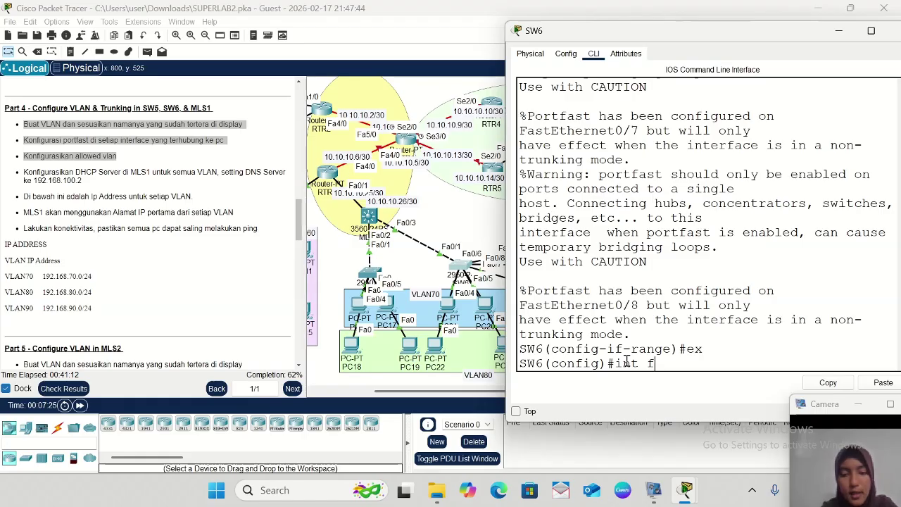
pyautogui.write('a0/1')
pyautogui.press('Return')
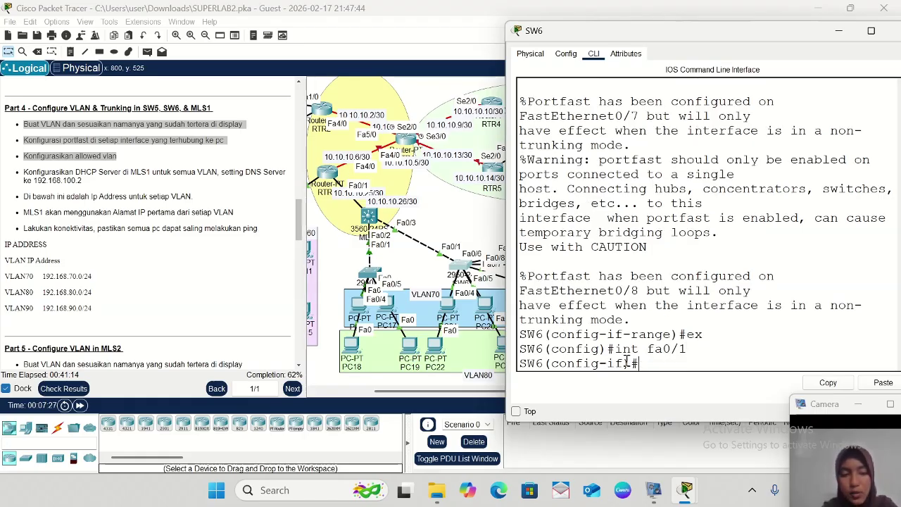
pyautogui.write('sw m')
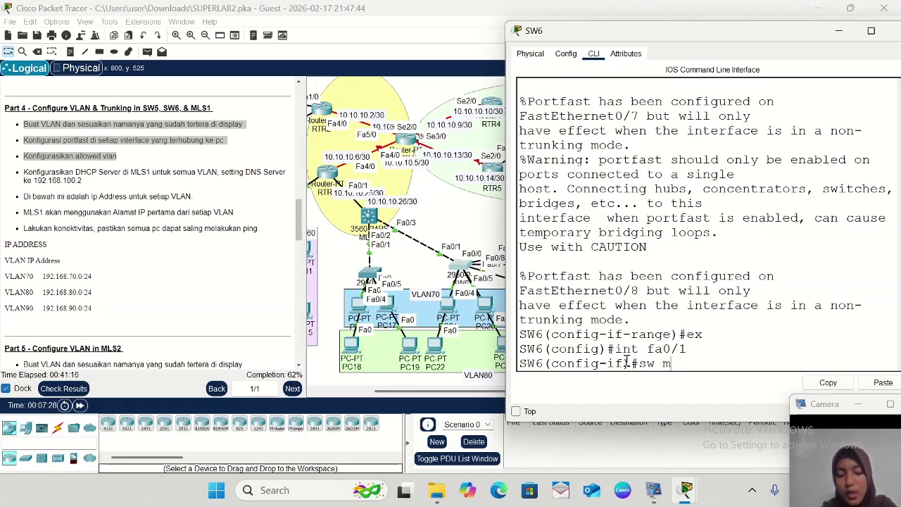
pyautogui.write('o tr')
pyautogui.press('Return')
pyautogui.write('sw ')
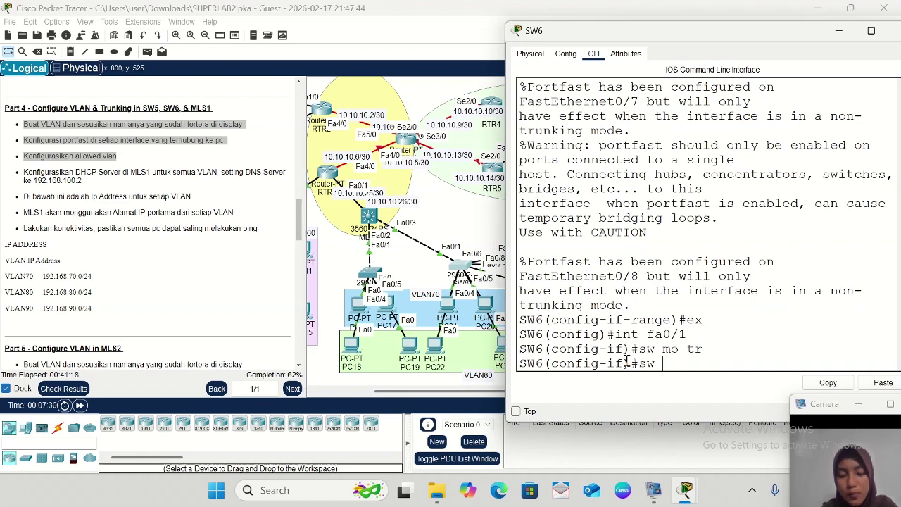
pyautogui.write('tr all v')
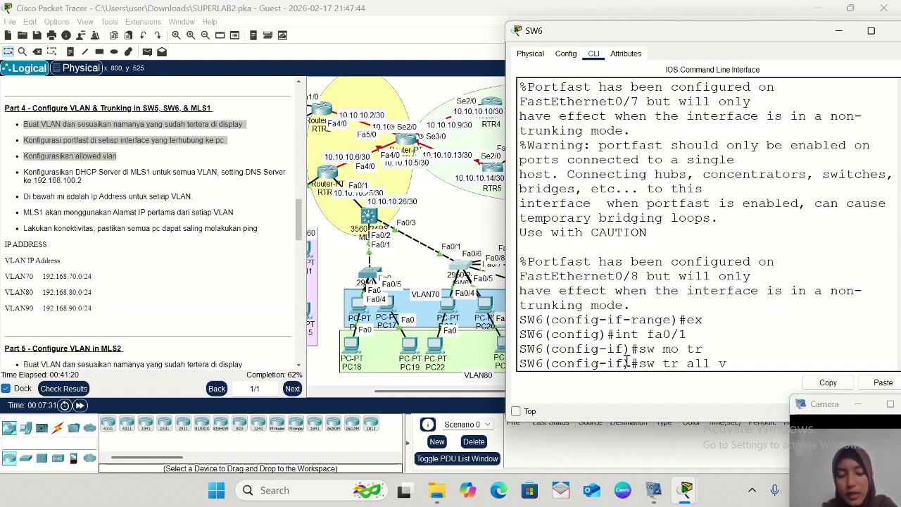
pyautogui.write('lan')
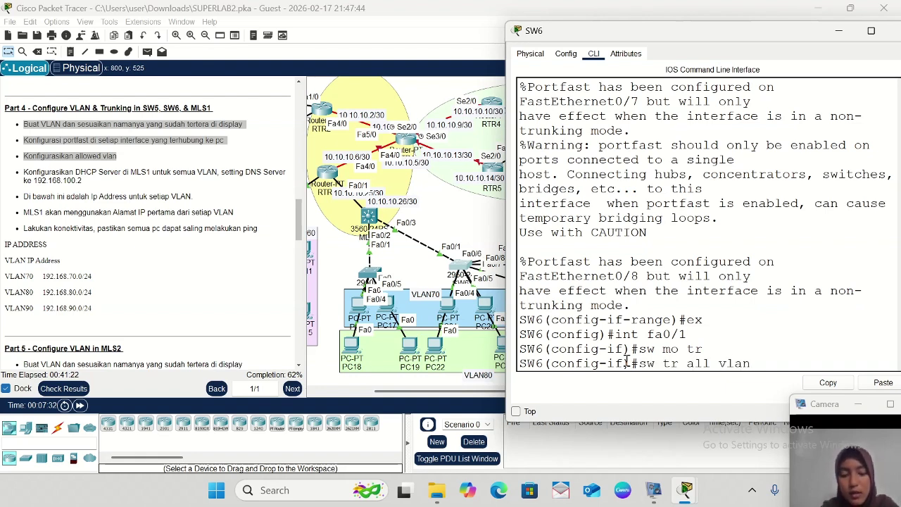
pyautogui.write(' 70-90')
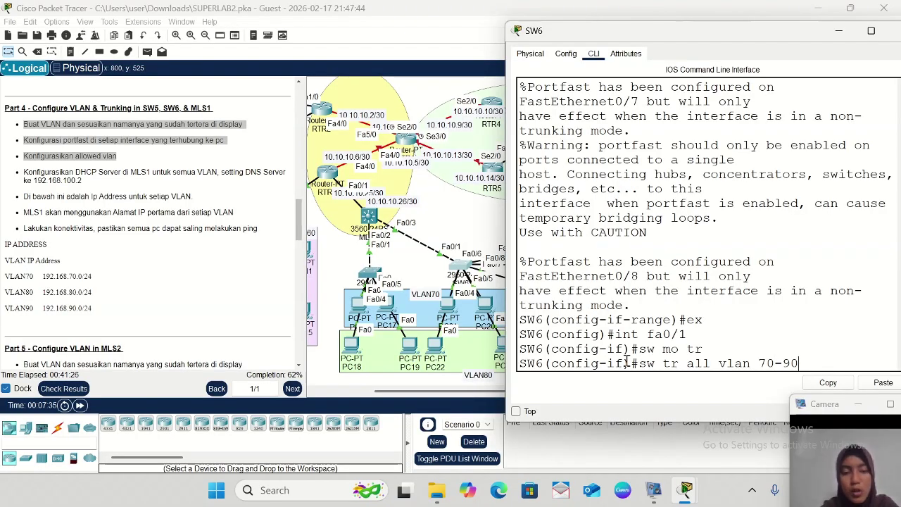
pyautogui.press('Return')
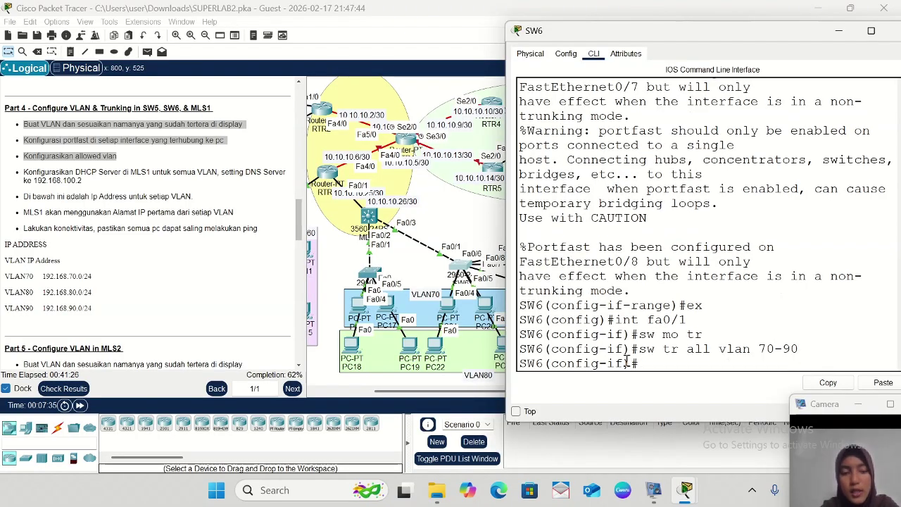
pyautogui.click(839, 30)
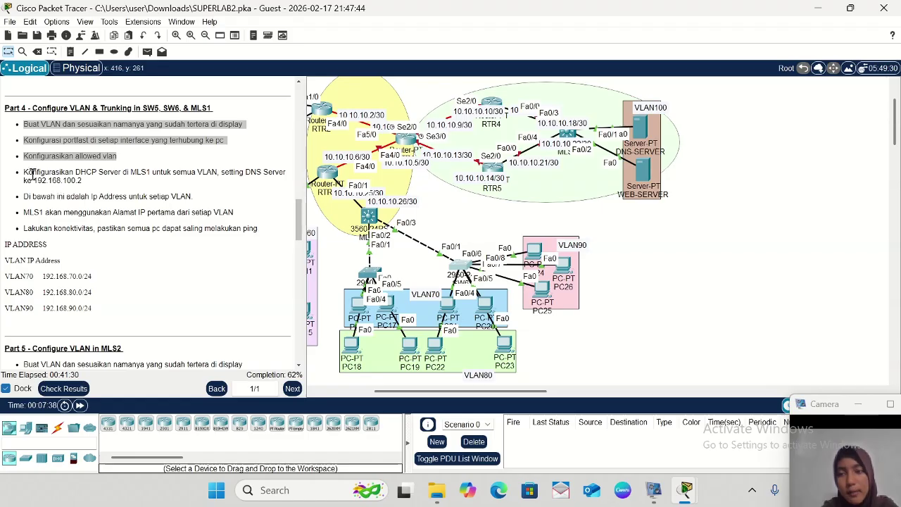
# - Highlight the DHCP and MLS1 address tasks, then open MLS1's CLI window
pyautogui.moveTo(24, 173); pyautogui.dragTo(122, 186)
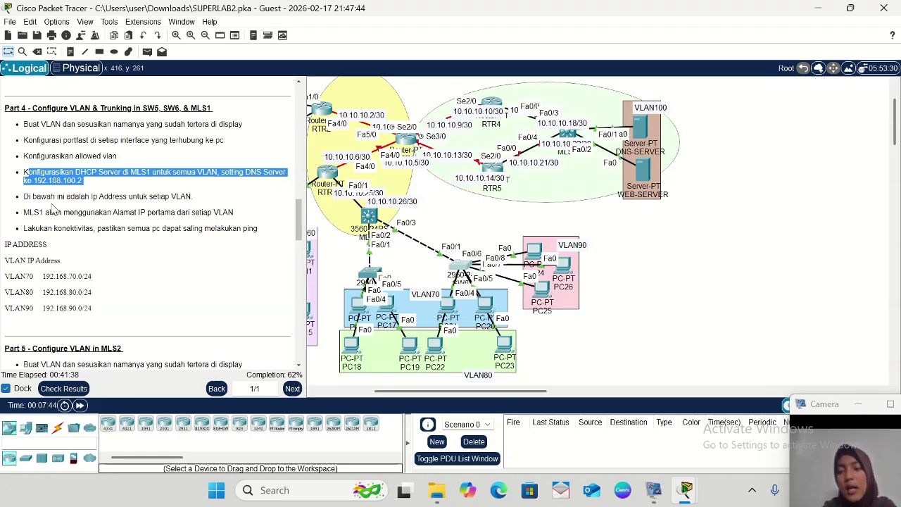
pyautogui.moveTo(26, 213); pyautogui.dragTo(252, 218)
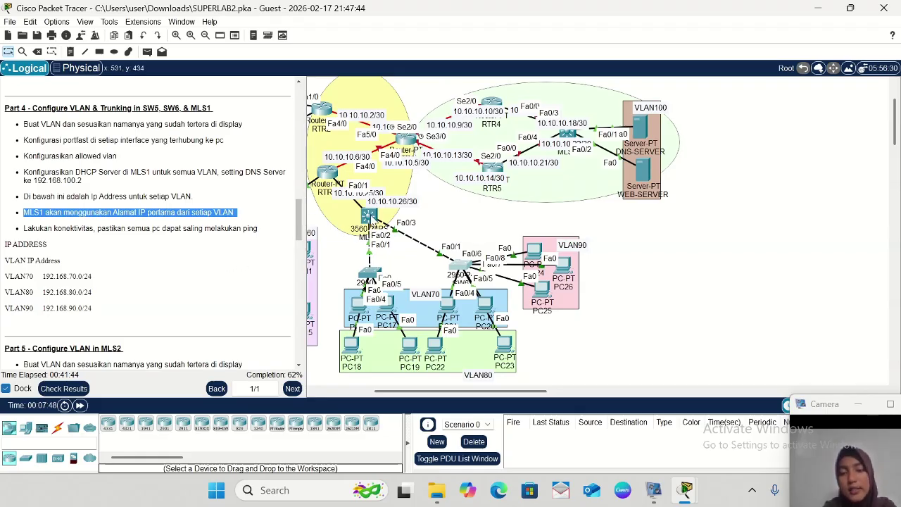
pyautogui.click(366, 213)
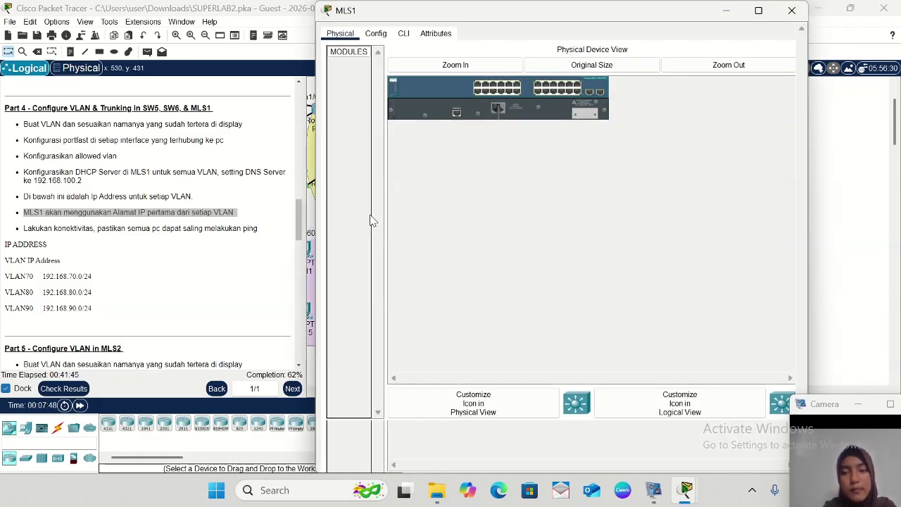
pyautogui.click(403, 33)
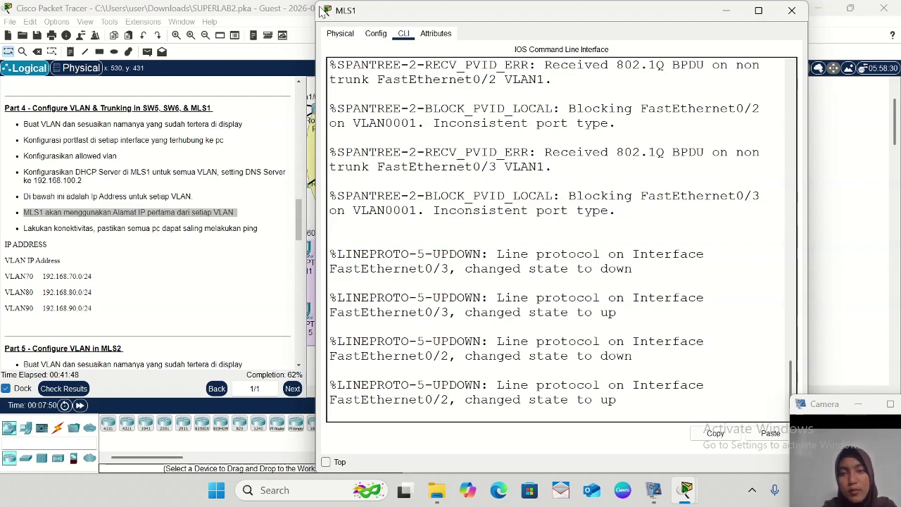
pyautogui.moveTo(319, 4); pyautogui.dragTo(413, 67)
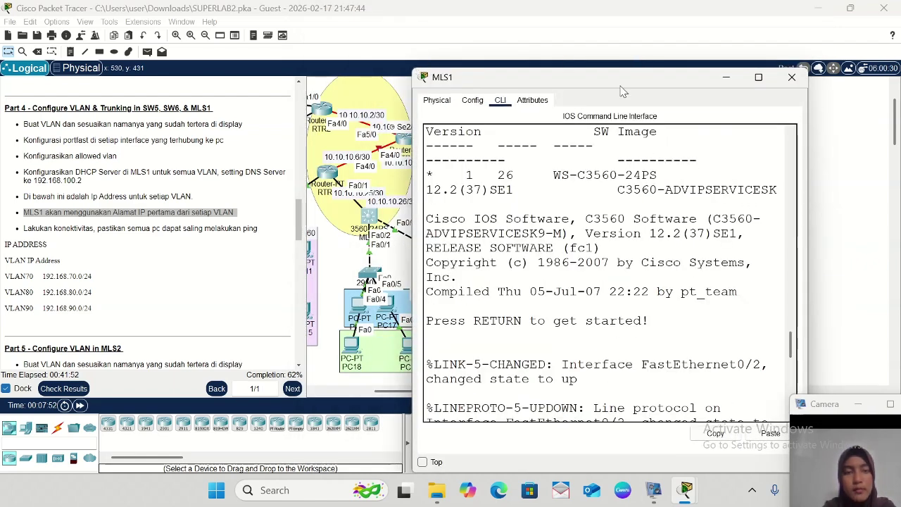
pyautogui.moveTo(625, 83); pyautogui.dragTo(755, 28)
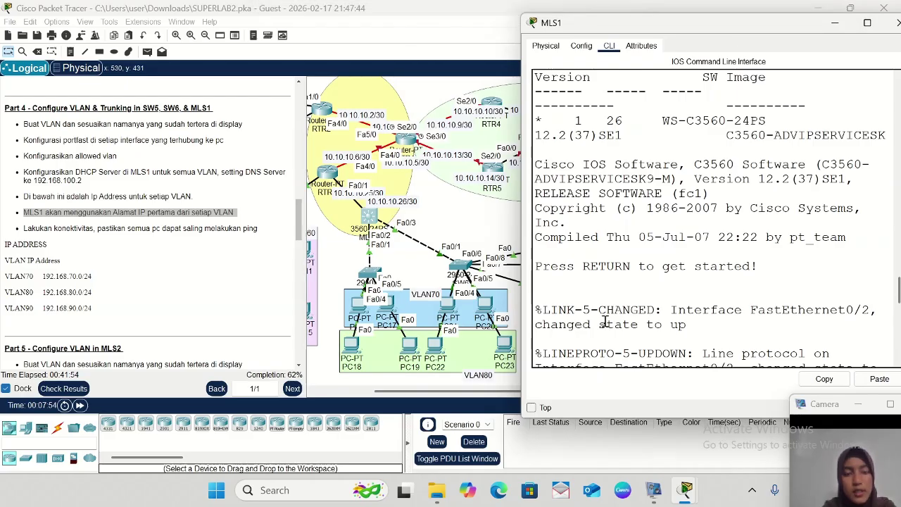
pyautogui.scroll(-8, 606, 320)
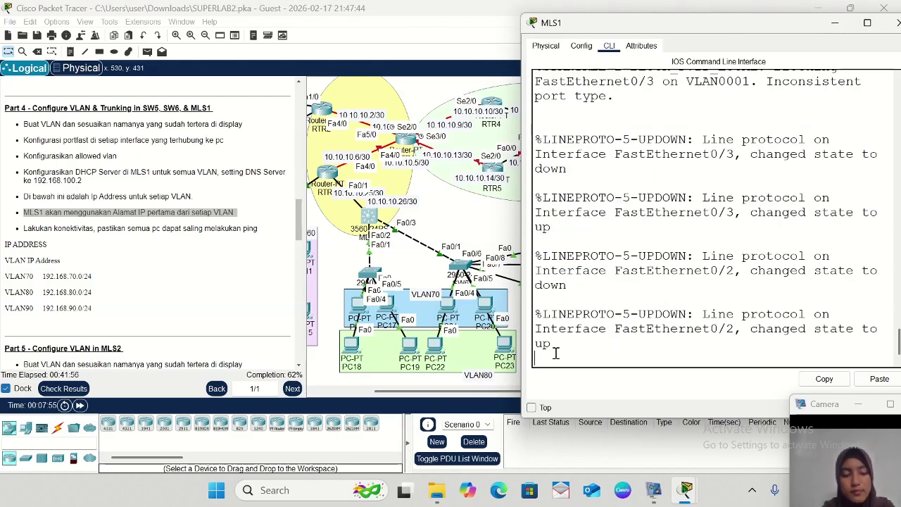
# - Enter privileged mode and global configuration mode on MLS1
pyautogui.press('Return')
pyautogui.write('ena')
pyautogui.press('Return')
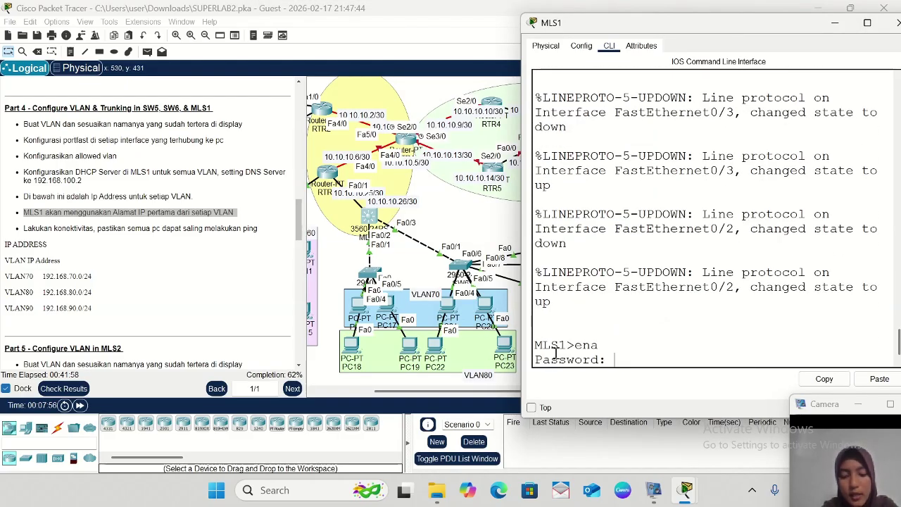
pyautogui.press('Return')
pyautogui.write('conf t')
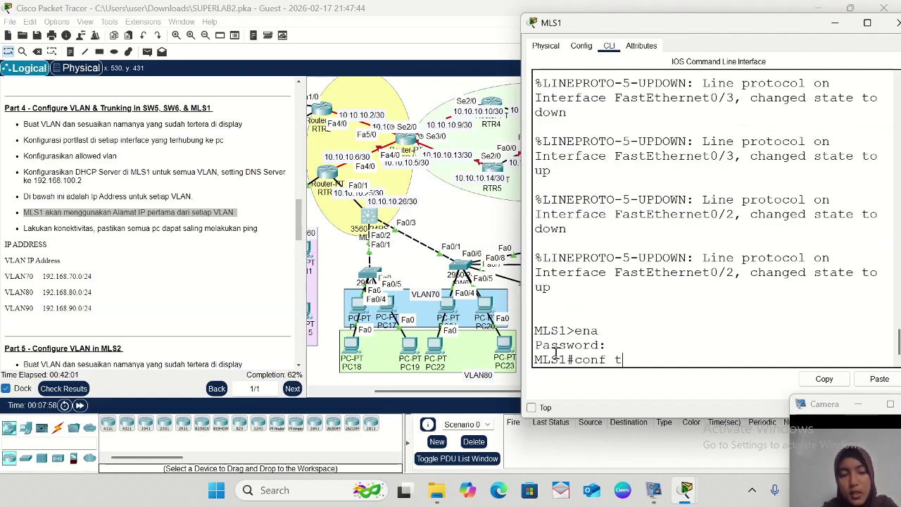
pyautogui.press('Return')
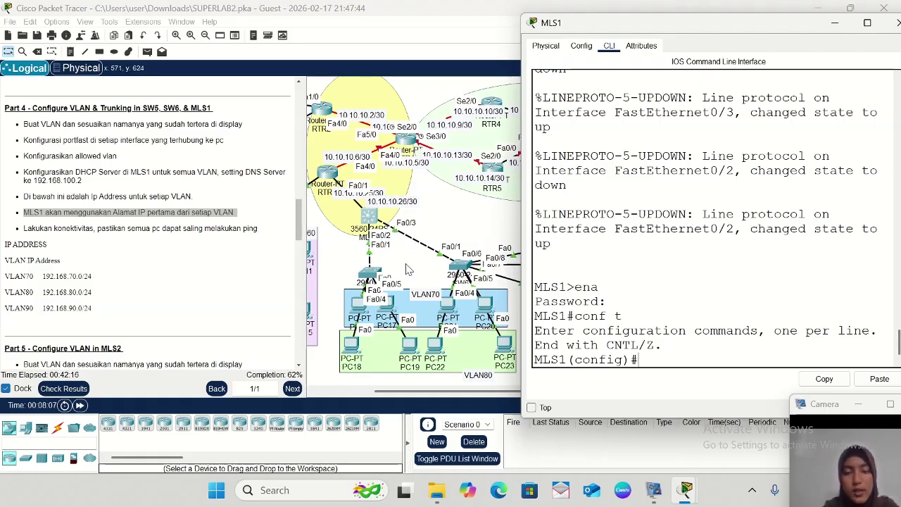
pyautogui.click(648, 364)
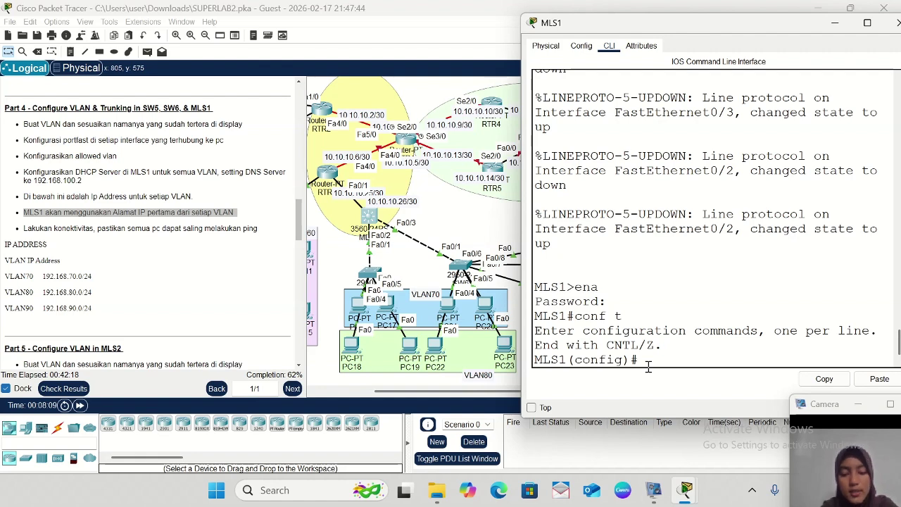
# - Set MLS1 Fa0/2-3 to dot1q encapsulation, trunk mode, allowed VLANs 70-90, then exit
pyautogui.write('int r fa')
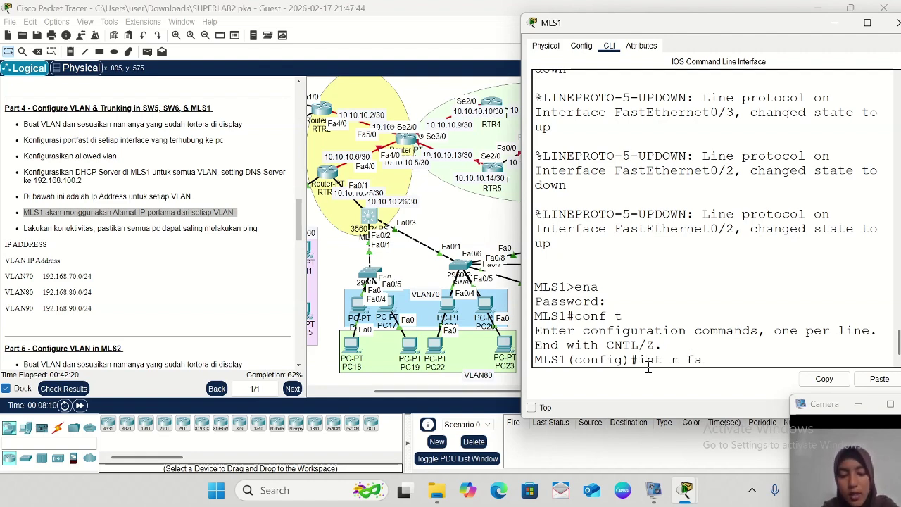
pyautogui.write('0/2')
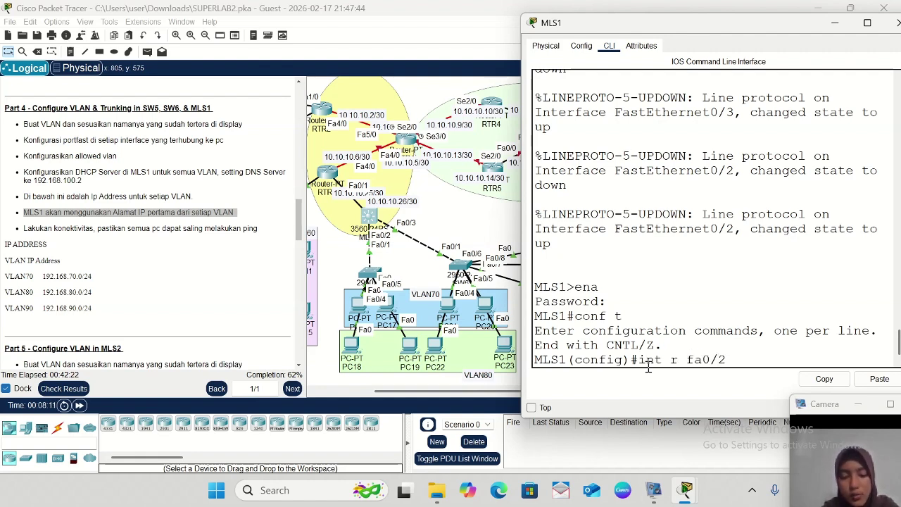
pyautogui.write('-3')
pyautogui.press('Return')
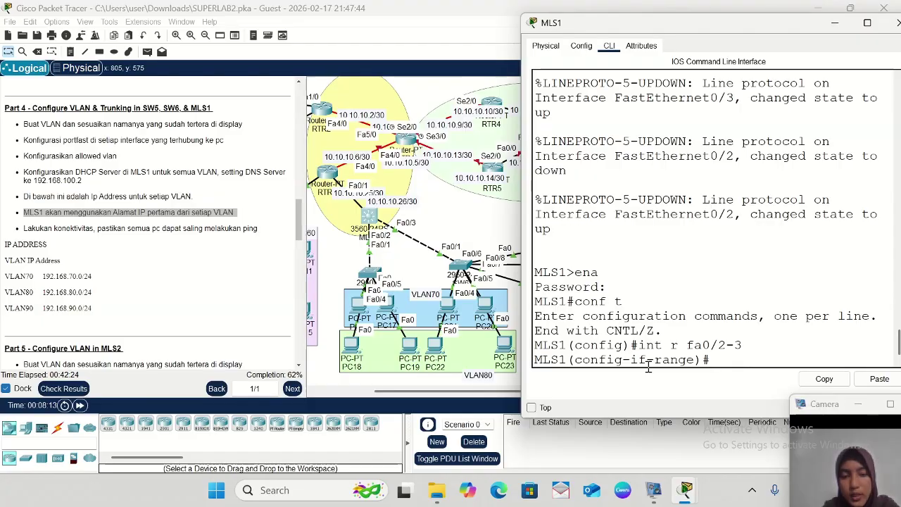
pyautogui.write('sw')
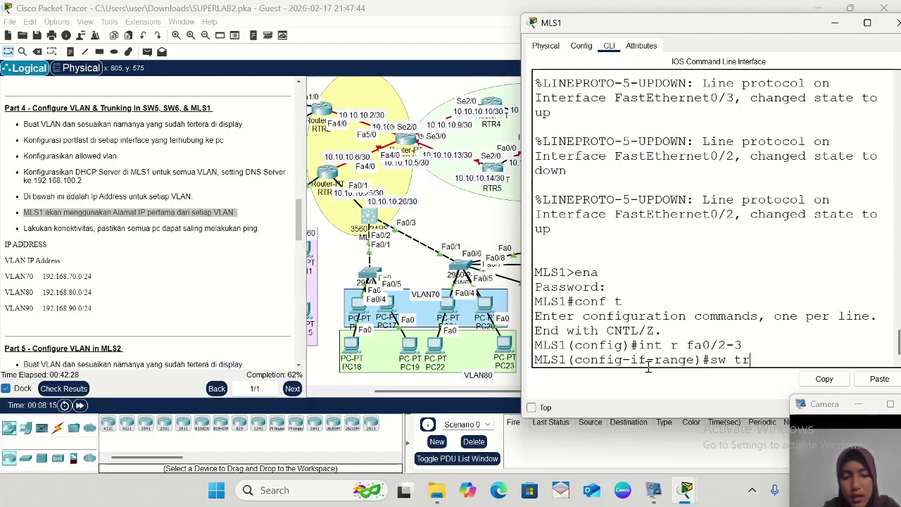
pyautogui.write(' tr enca ')
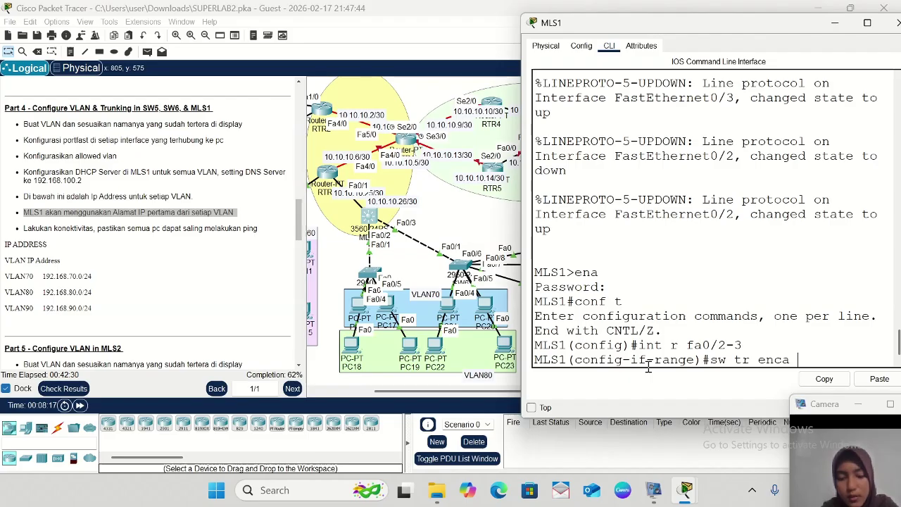
pyautogui.write('do')
pyautogui.press('Return')
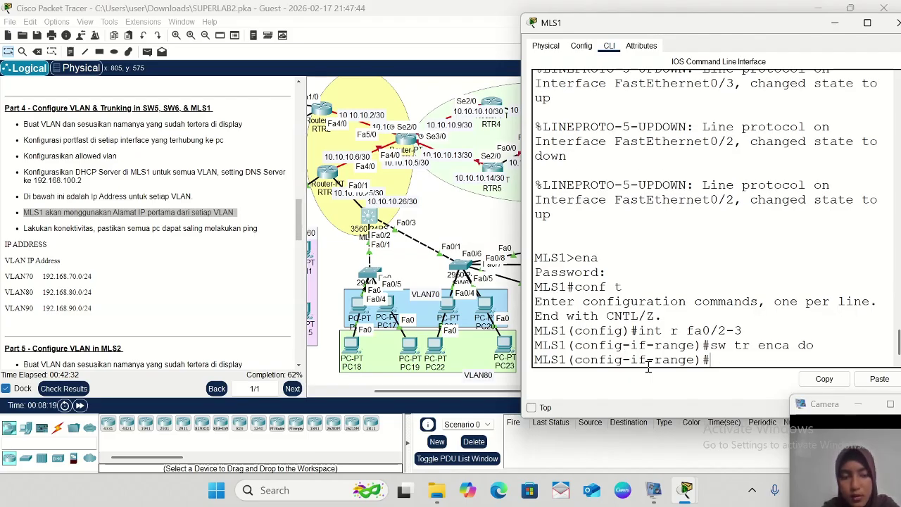
pyautogui.write('sw m')
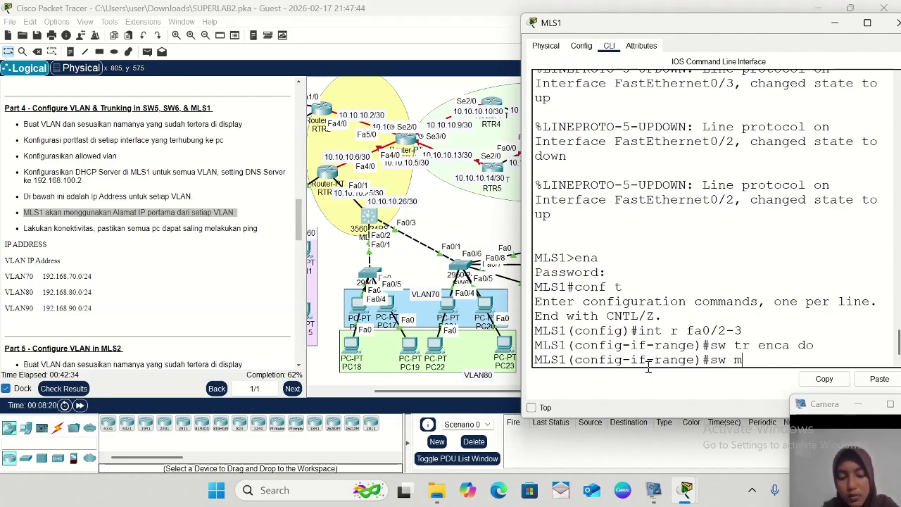
pyautogui.write('o tr')
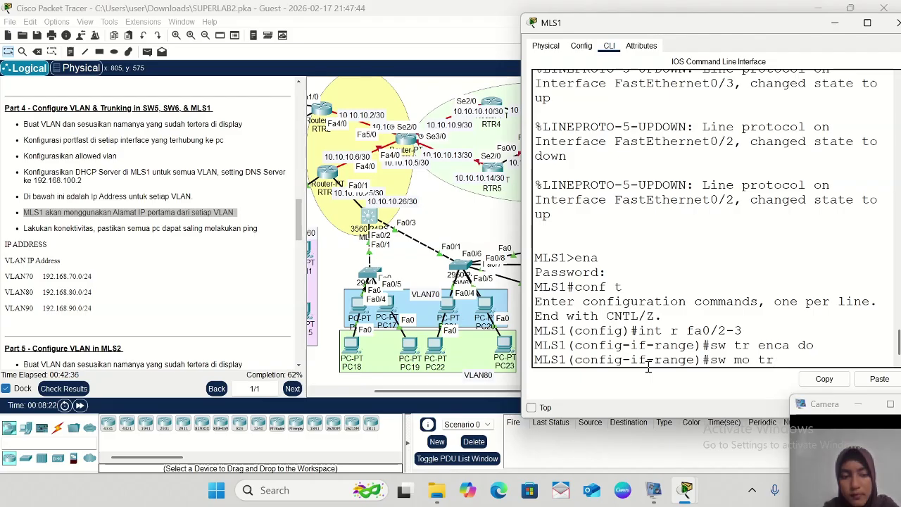
pyautogui.press('Return')
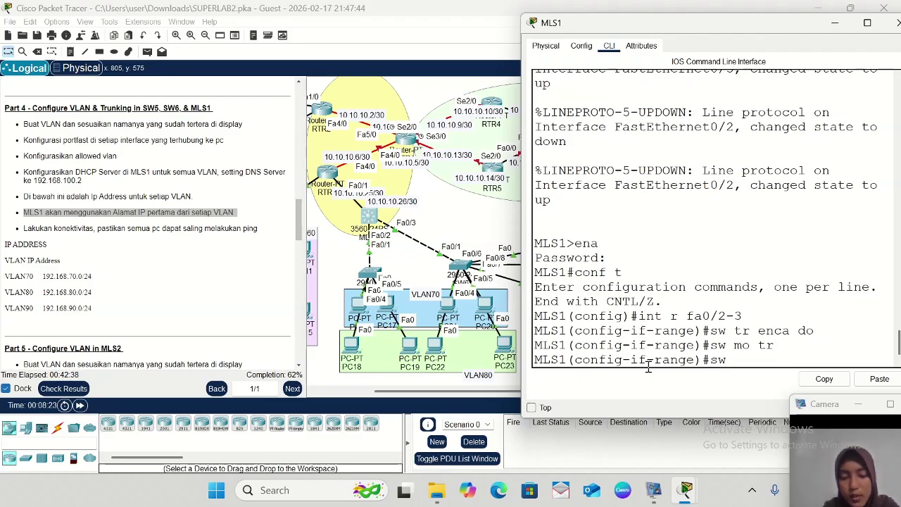
pyautogui.write('sw tr all vlan ')
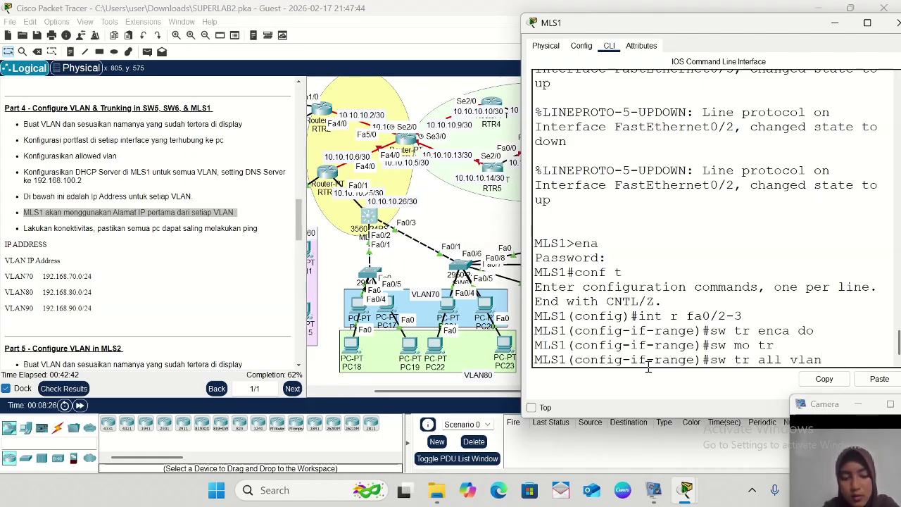
pyautogui.write('70-')
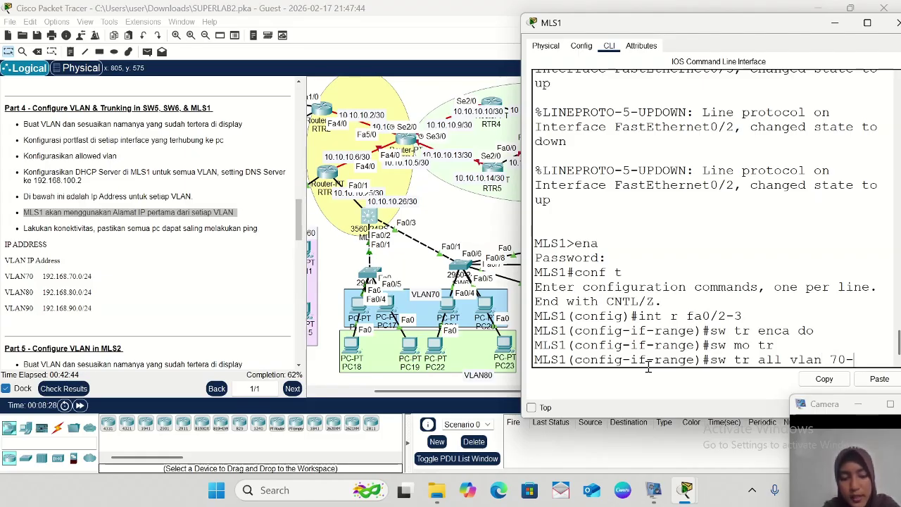
pyautogui.write('90')
pyautogui.press('Return')
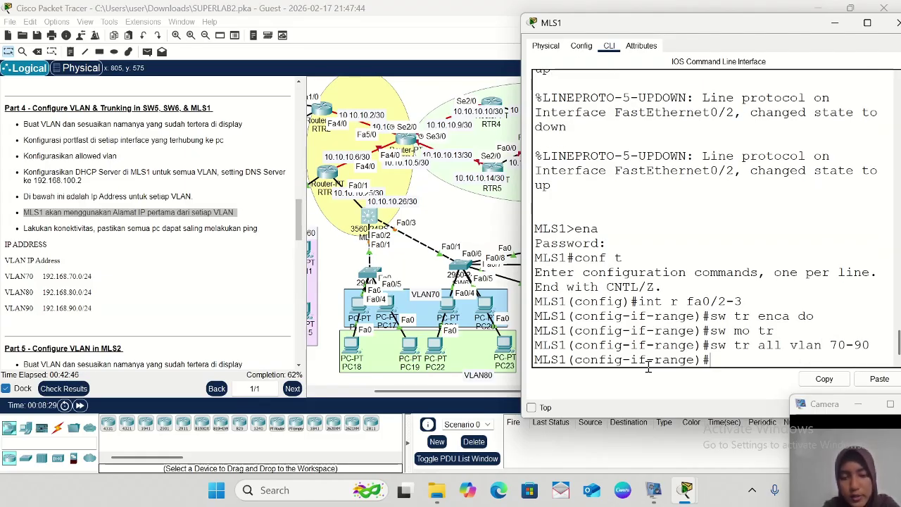
pyautogui.write('ex')
pyautogui.press('Return')
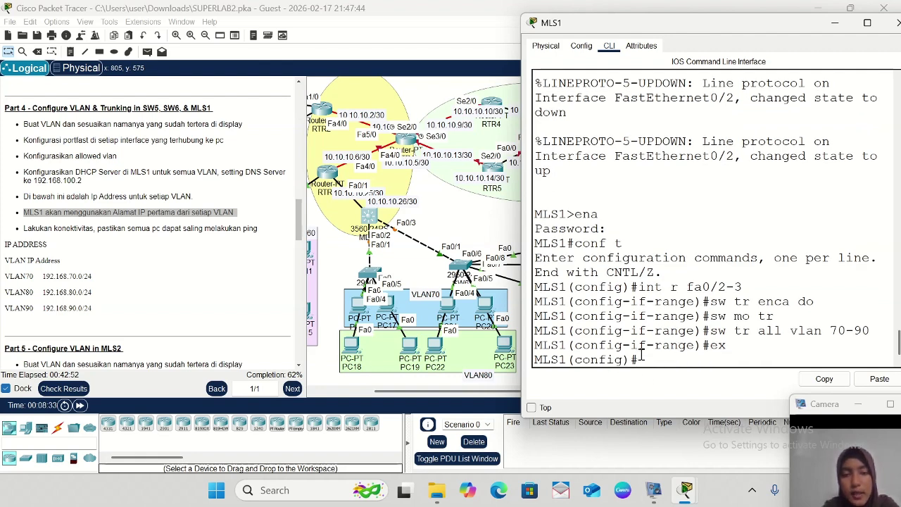
pyautogui.hscroll(-2, 403, 343)
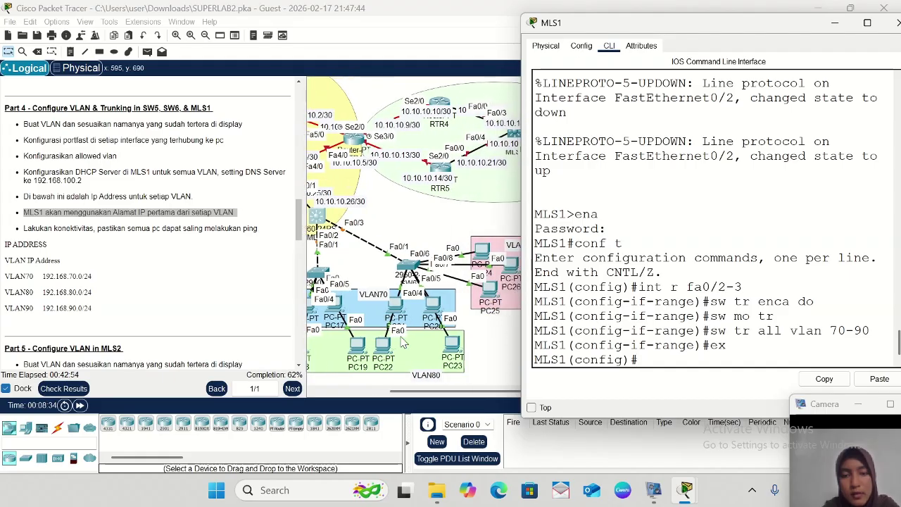
pyautogui.hscroll(3, 403, 343)
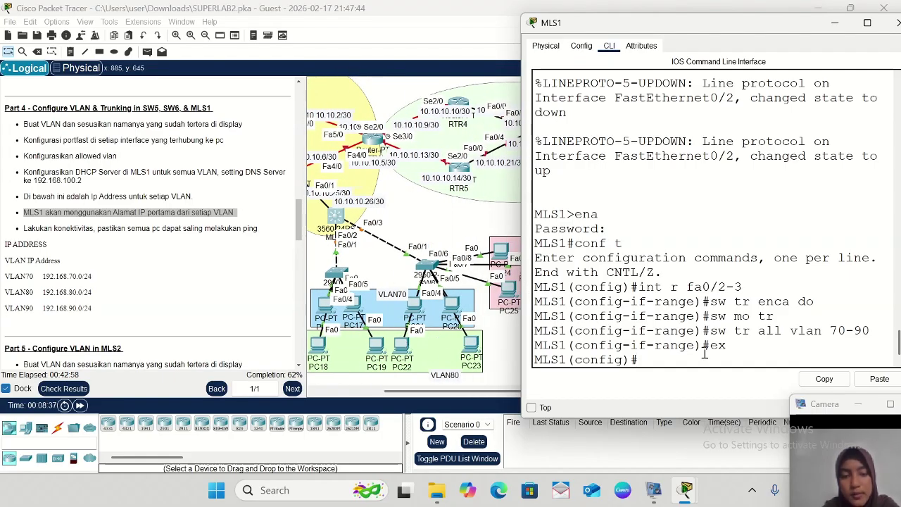
# - Create VLAN 70 on MLS1 and name it VLAN70
pyautogui.write('vlan')
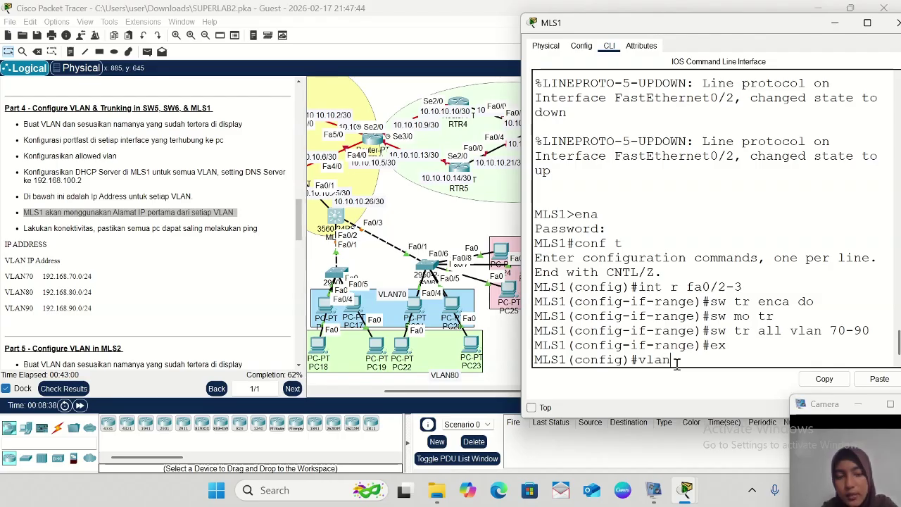
pyautogui.write(' 70')
pyautogui.press('Return')
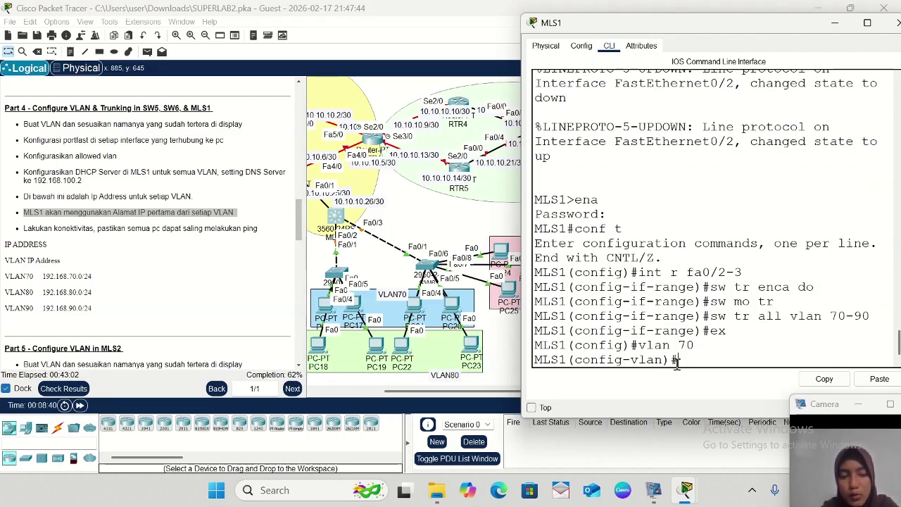
pyautogui.write('NAME')
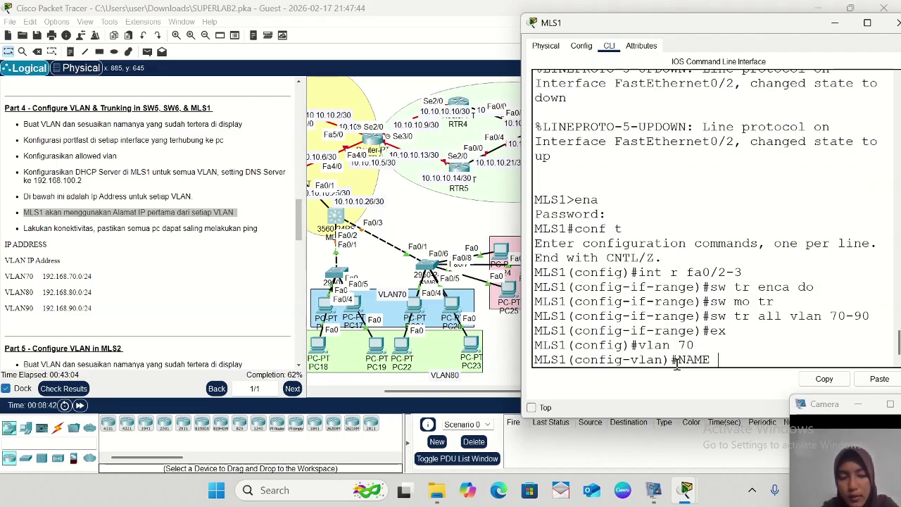
pyautogui.press('BackSpace')
pyautogui.press('BackSpace')
pyautogui.press('BackSpace')
pyautogui.press('BackSpace')
pyautogui.press('BackSpace')
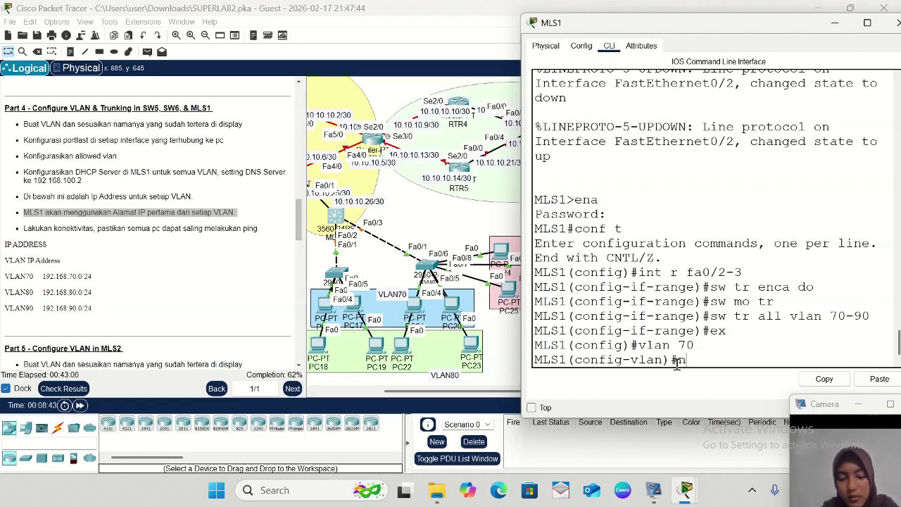
pyautogui.write('name vlan')
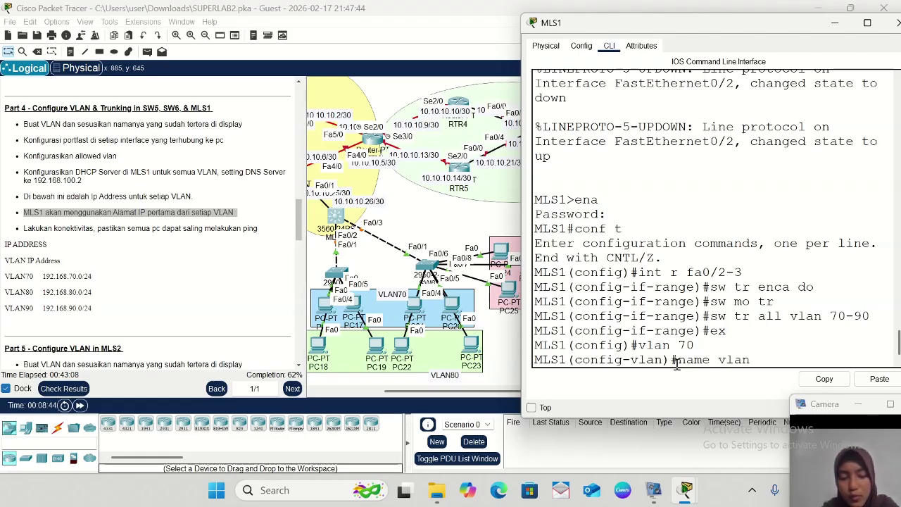
pyautogui.press('BackSpace')
pyautogui.press('BackSpace')
pyautogui.press('BackSpace')
pyautogui.press('BackSpace')
pyautogui.press('BackSpace')
pyautogui.press('BackSpace')
pyautogui.press('BackSpace')
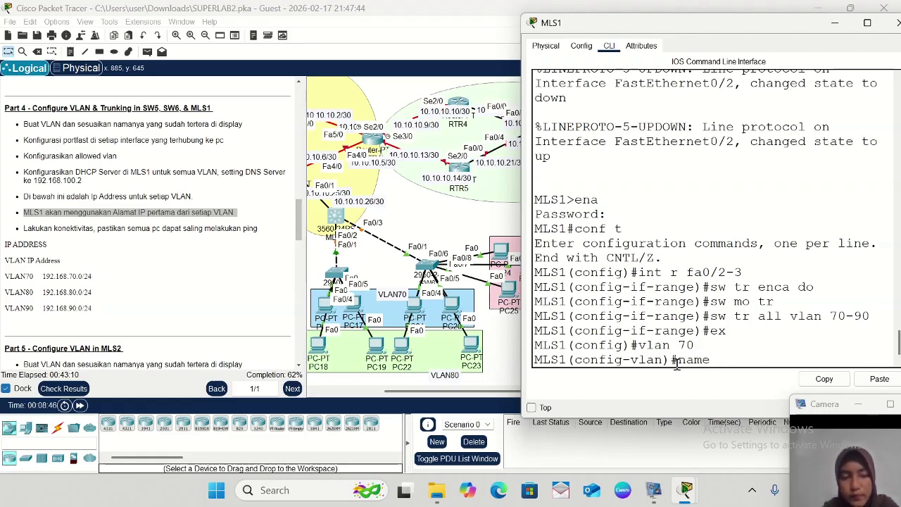
pyautogui.write('VLAN')
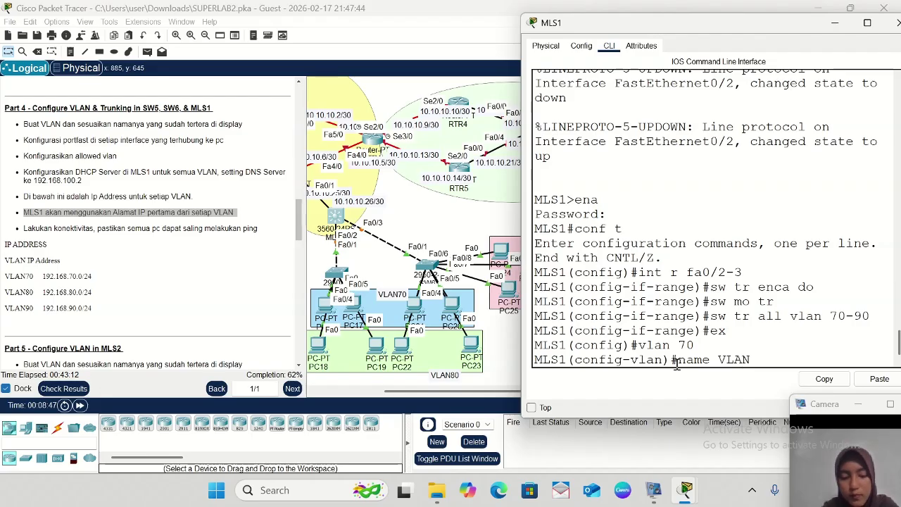
pyautogui.write('70')
pyautogui.press('Return')
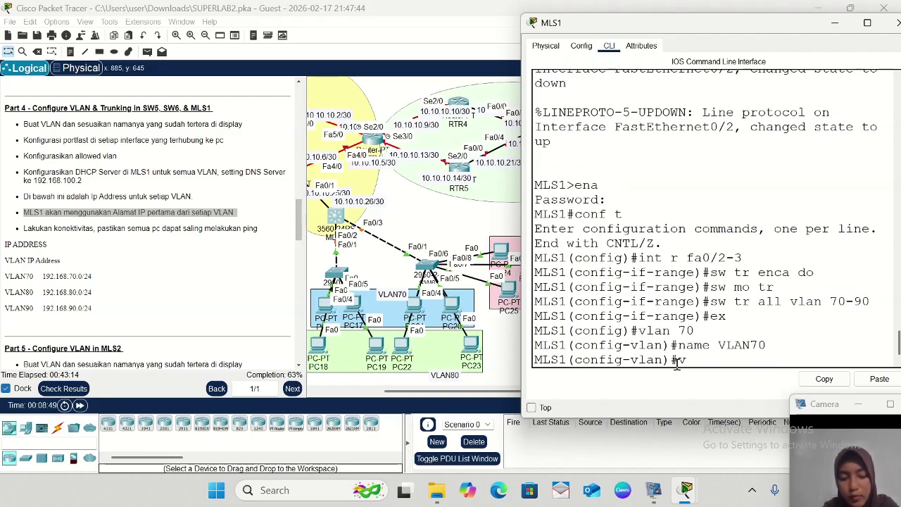
# - Create VLAN 80 named VLAN80 and VLAN 90 named VLAN90
pyautogui.write('vlan 80')
pyautogui.press('Return')
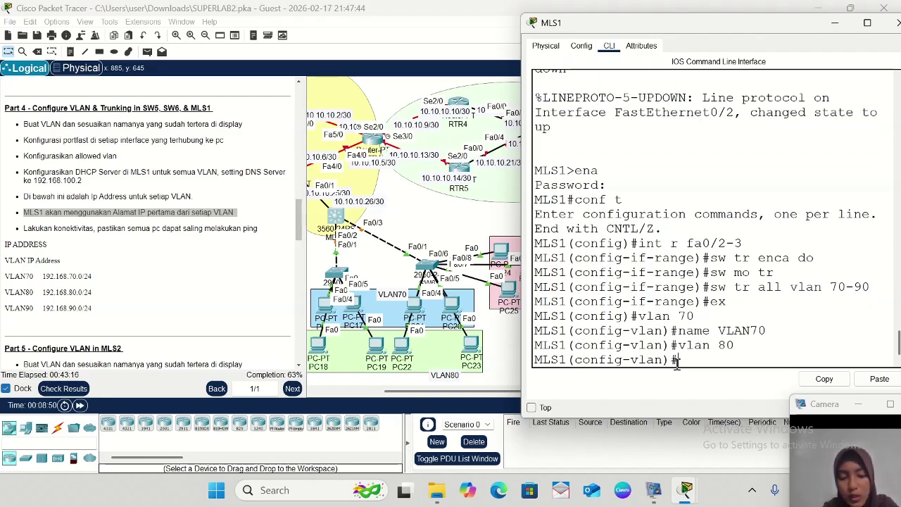
pyautogui.write('name ')
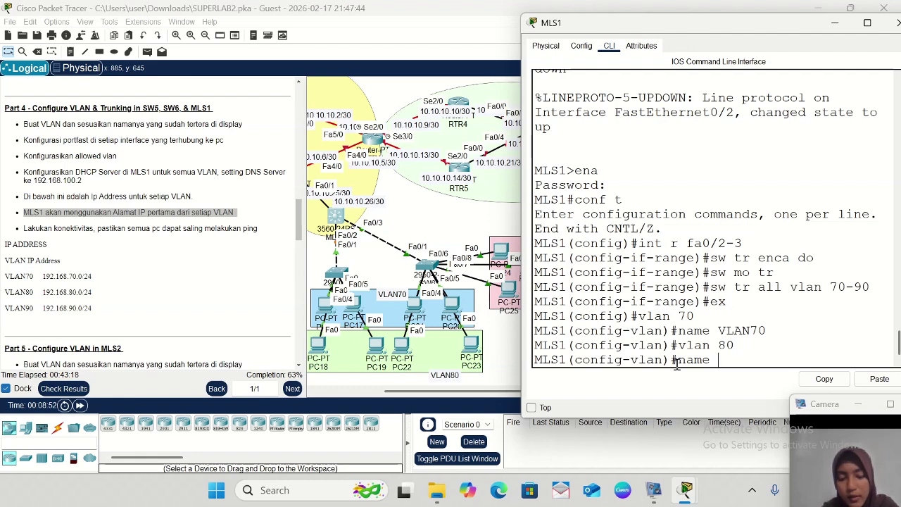
pyautogui.write('VLAN80')
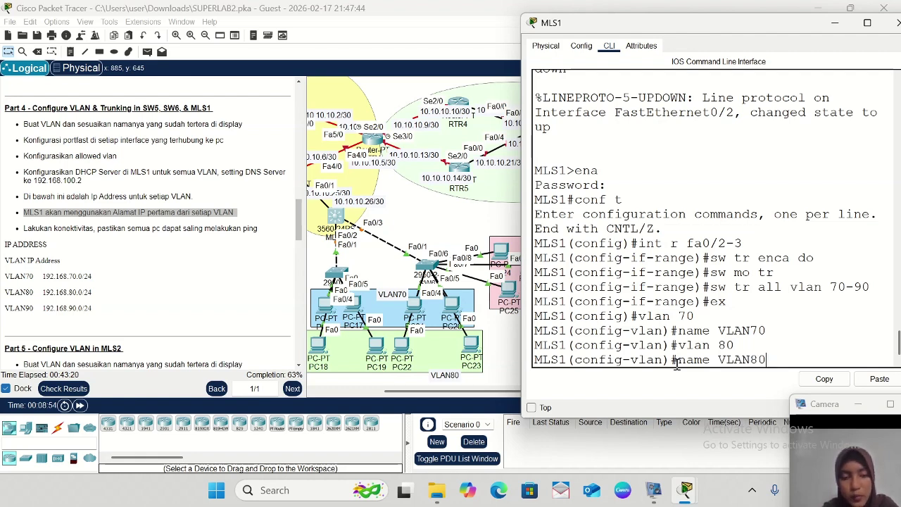
pyautogui.press('Return')
pyautogui.write('vlan)#vlan')
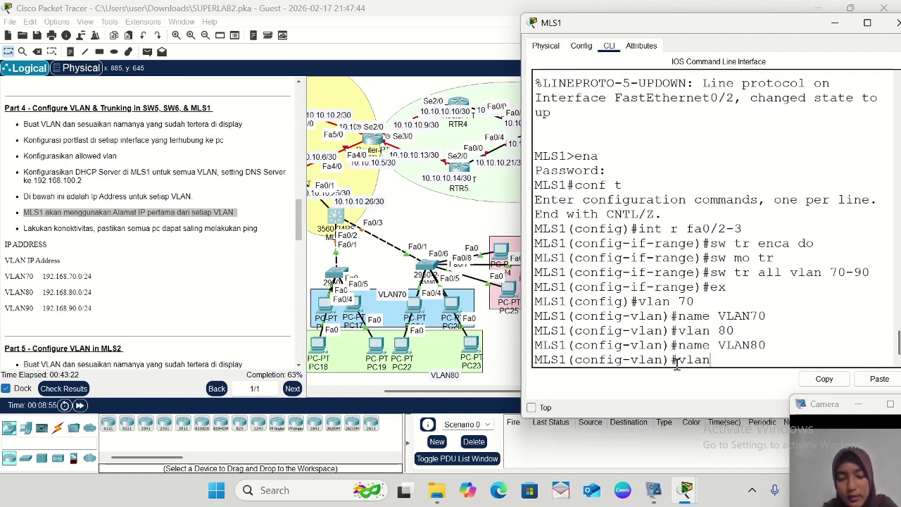
pyautogui.write(' 90')
pyautogui.press('Return')
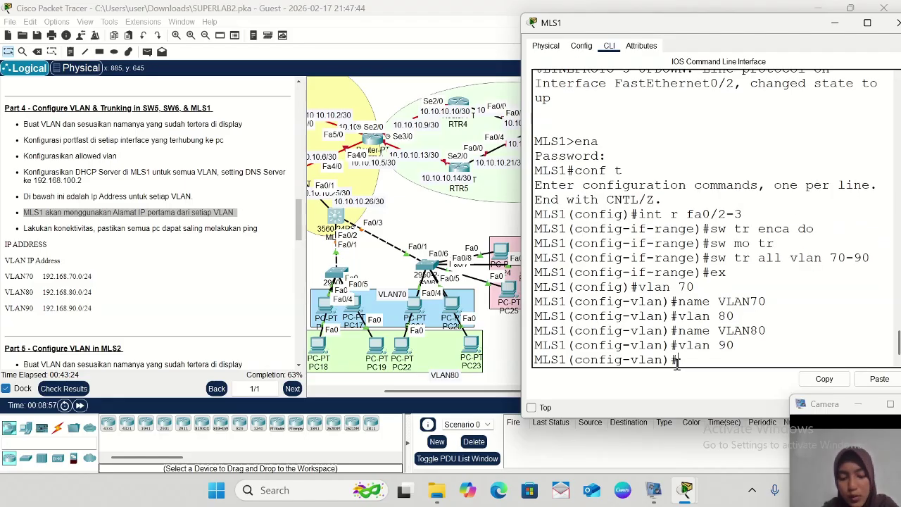
pyautogui.write('name VL')
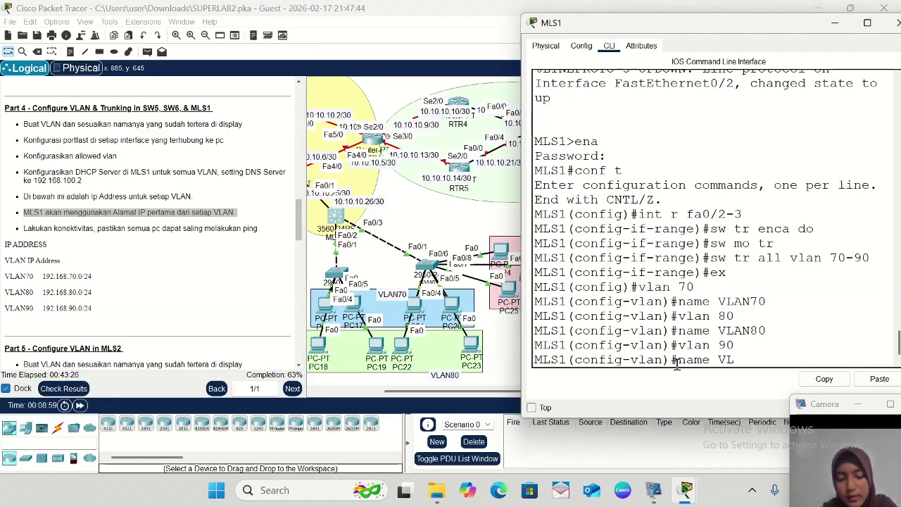
pyautogui.write('AN90')
pyautogui.press('Return')
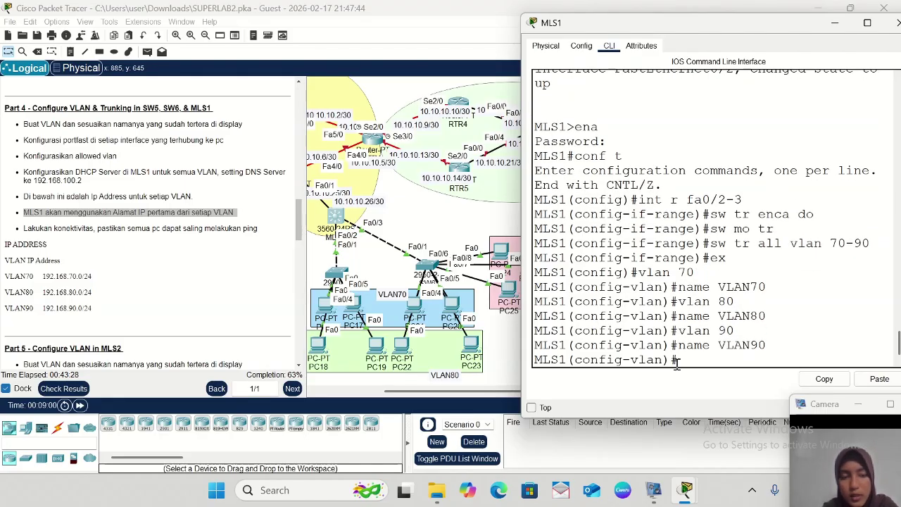
# - Give interface VLAN70 the address 192.168.70.1 255.255.255.0
pyautogui.write('ex')
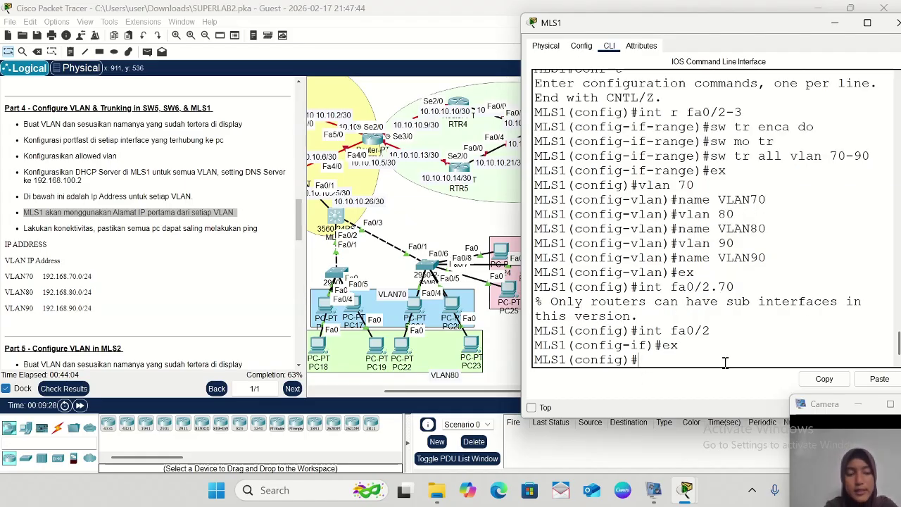
pyautogui.write('in')
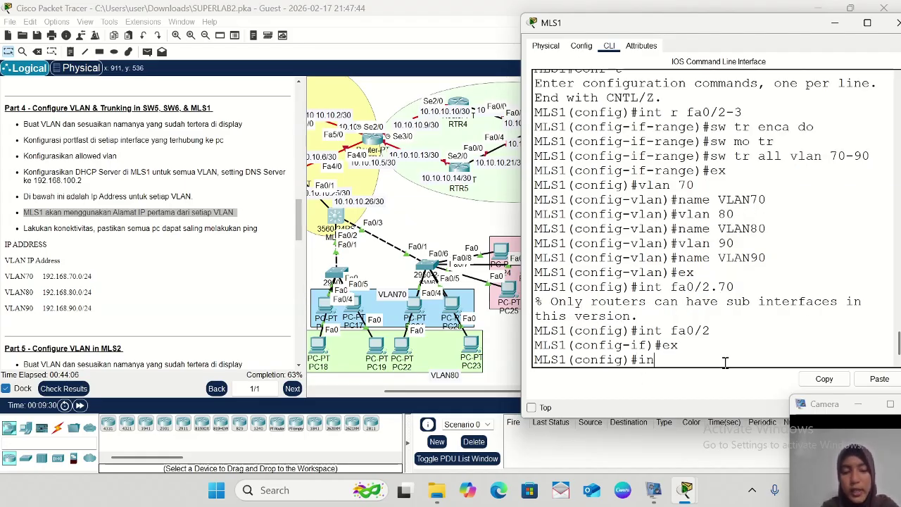
pyautogui.write('t vla')
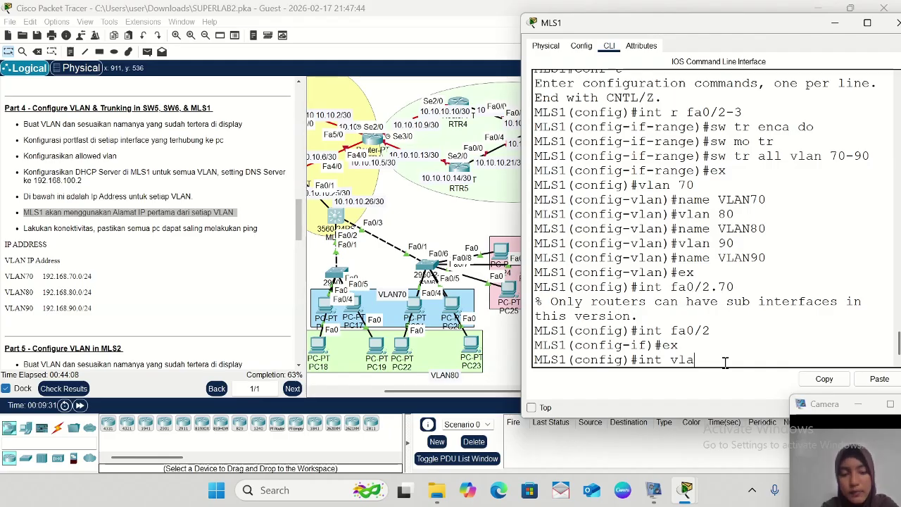
pyautogui.write('AN')
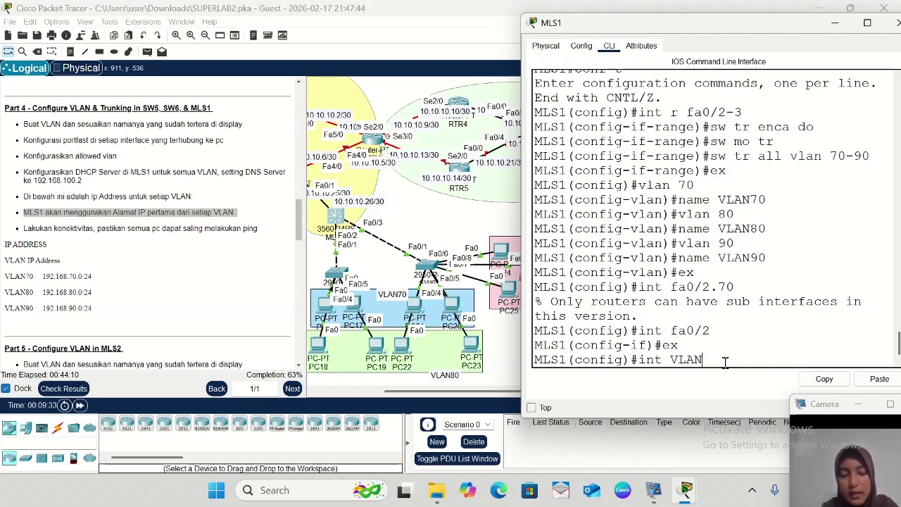
pyautogui.write('7')
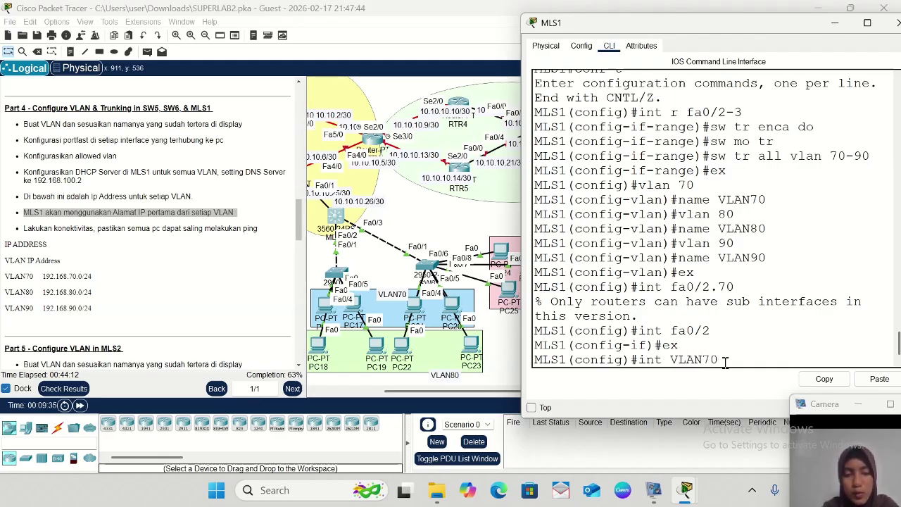
pyautogui.write('0')
pyautogui.press('Return')
pyautogui.press('Return')
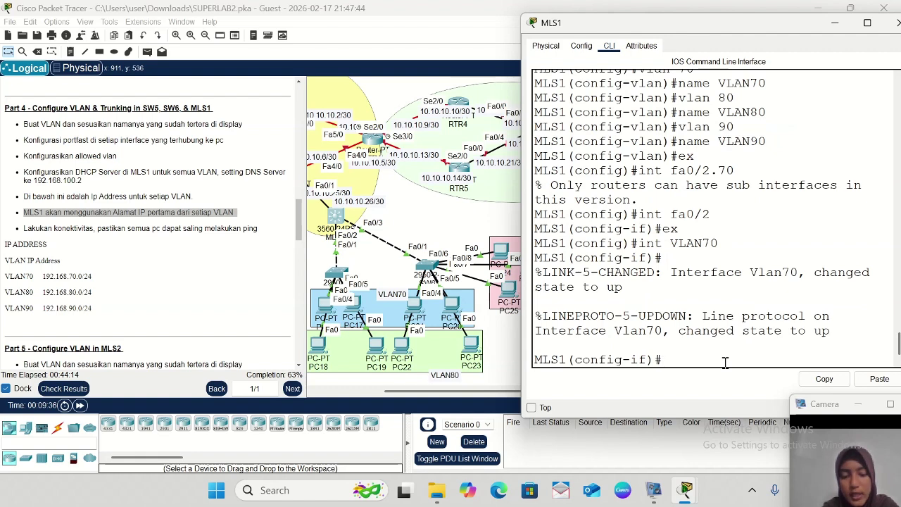
pyautogui.write('IP ADD')
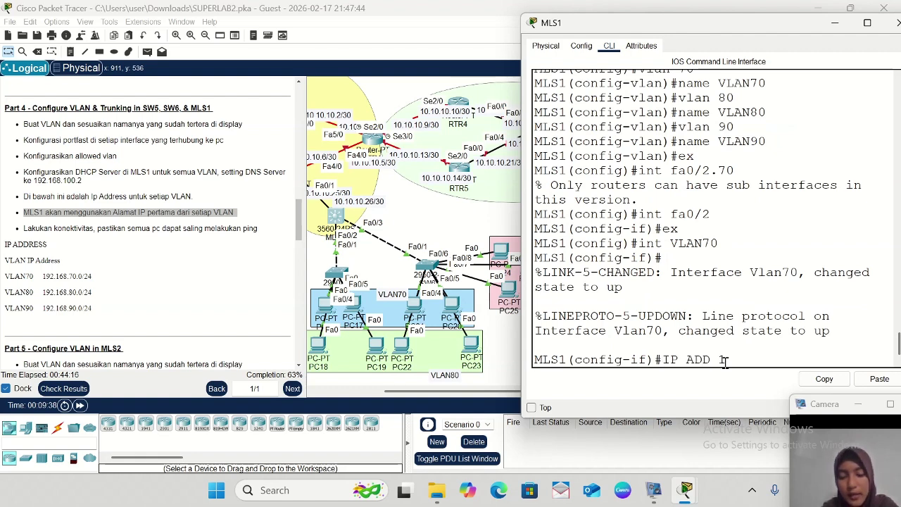
pyautogui.write(' 192.168')
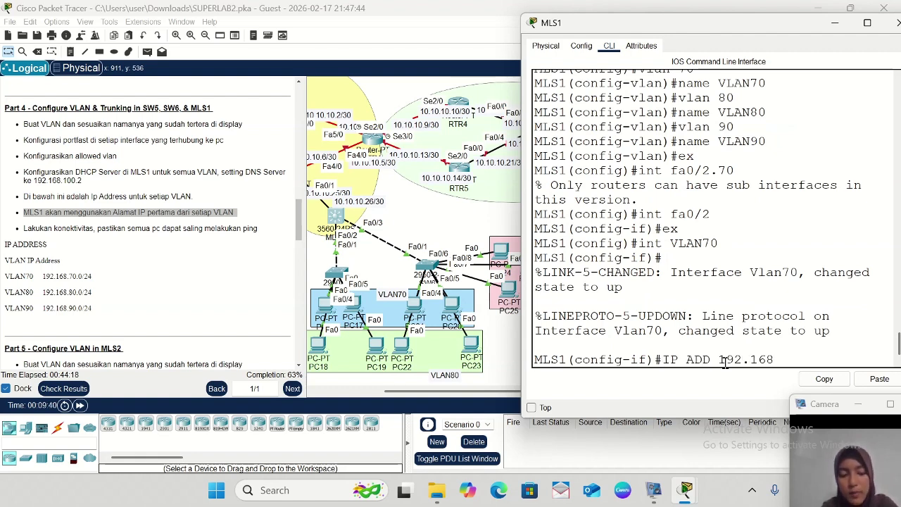
pyautogui.write('.70.')
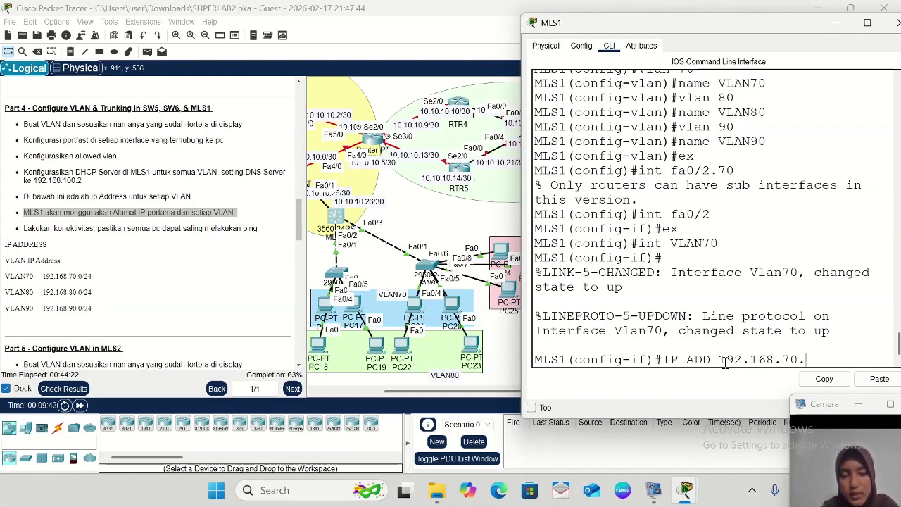
pyautogui.write('1 255')
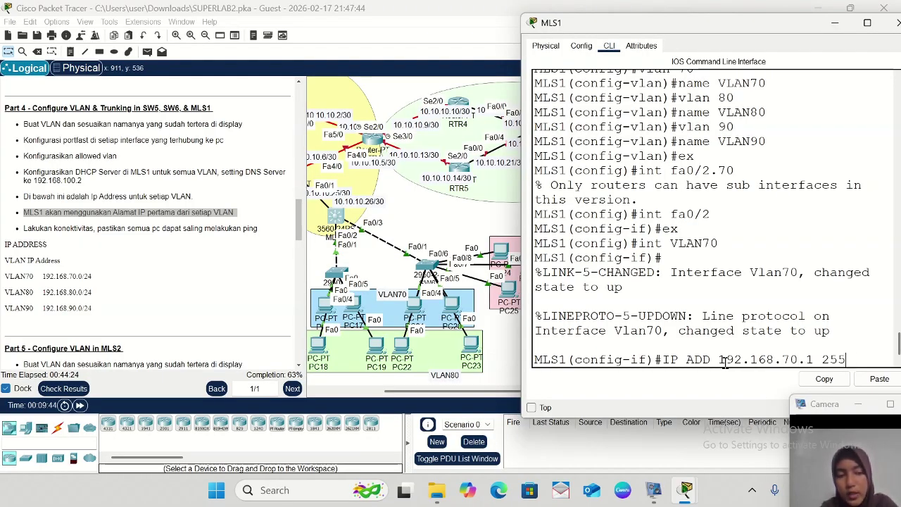
pyautogui.write('5.255.255')
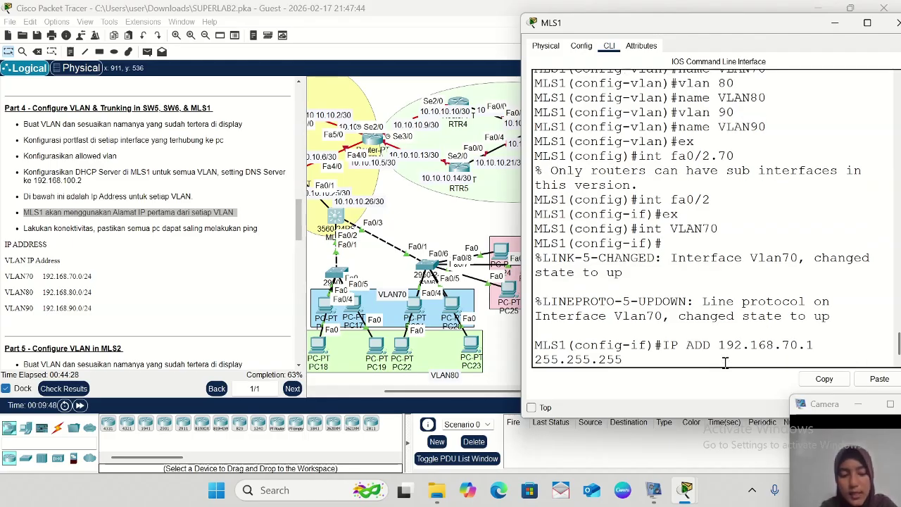
pyautogui.write('.0')
pyautogui.press('Return')
pyautogui.write('E')
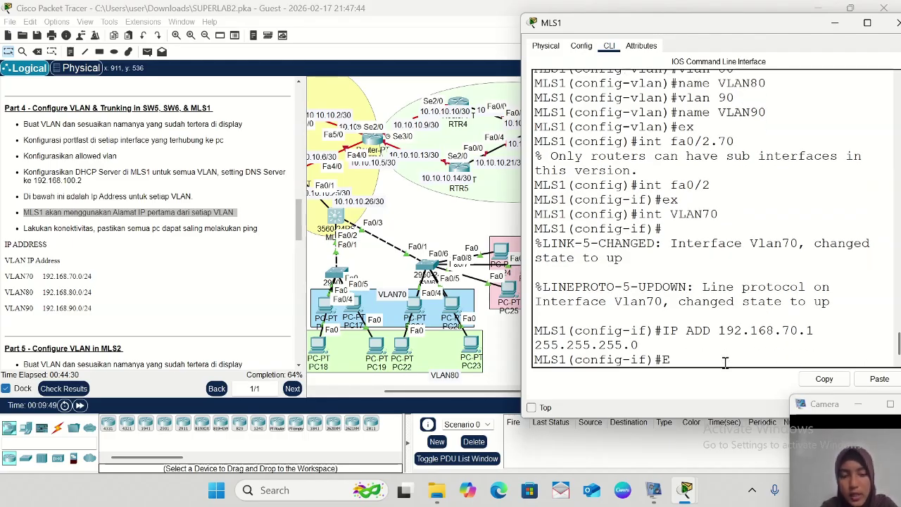
pyautogui.write('X')
pyautogui.press('Return')
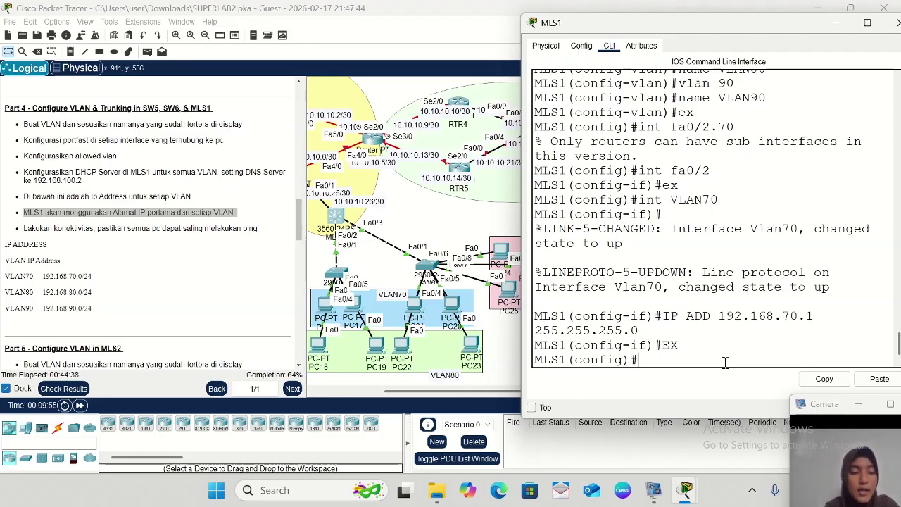
# - Give interface VLAN80 the address 192.168.80.1 255.255.255.0
pyautogui.press('Up')
pyautogui.press('Up')
pyautogui.press('Up')
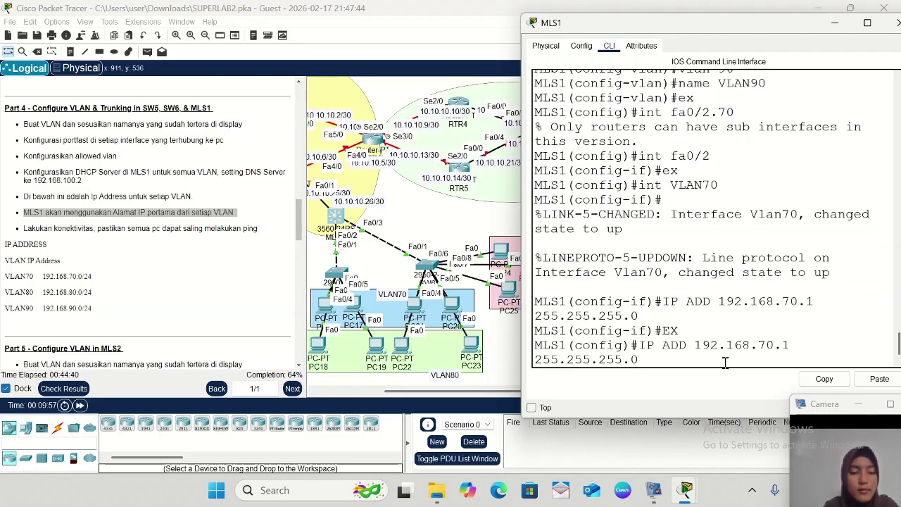
pyautogui.press('BackSpace')
pyautogui.press('BackSpace')
pyautogui.write('80')
pyautogui.press('Return')
pyautogui.press('Up')
pyautogui.press('Up')
pyautogui.press('Up')
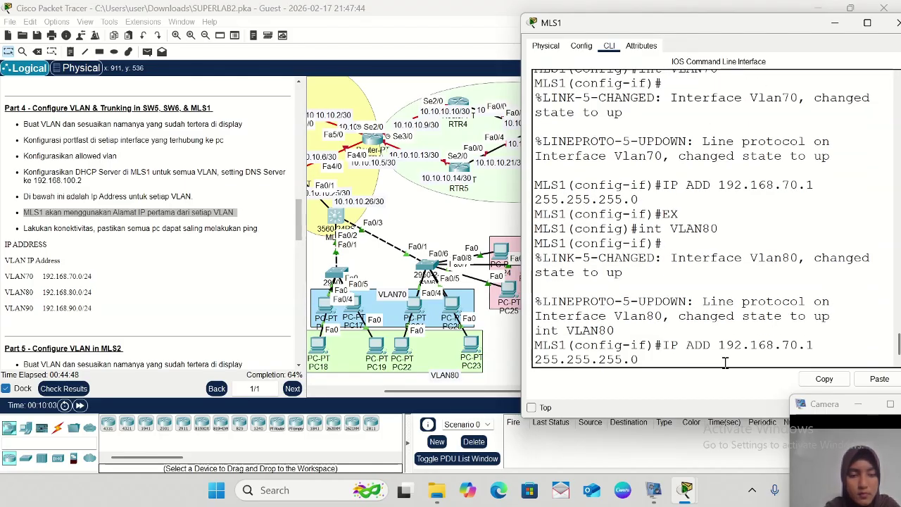
pyautogui.press('Left')
pyautogui.press('Left')
pyautogui.press('Left')
pyautogui.press('Left')
pyautogui.press('Left')
pyautogui.press('Left')
pyautogui.press('Left')
pyautogui.press('Left')
pyautogui.press('Left')
pyautogui.press('Left')
pyautogui.press('Left')
pyautogui.press('Left')
pyautogui.press('Left')
pyautogui.press('Left')
pyautogui.press('Left')
pyautogui.press('Left')
pyautogui.press('Left')
pyautogui.press('BackSpace')
pyautogui.write('8')
pyautogui.press('Return')
# - Give interface VLAN90 the address 192.168.90.1 255.255.255.0, then exit
pyautogui.press('Up')
pyautogui.press('Up')
pyautogui.press('Up')
pyautogui.press('Return')
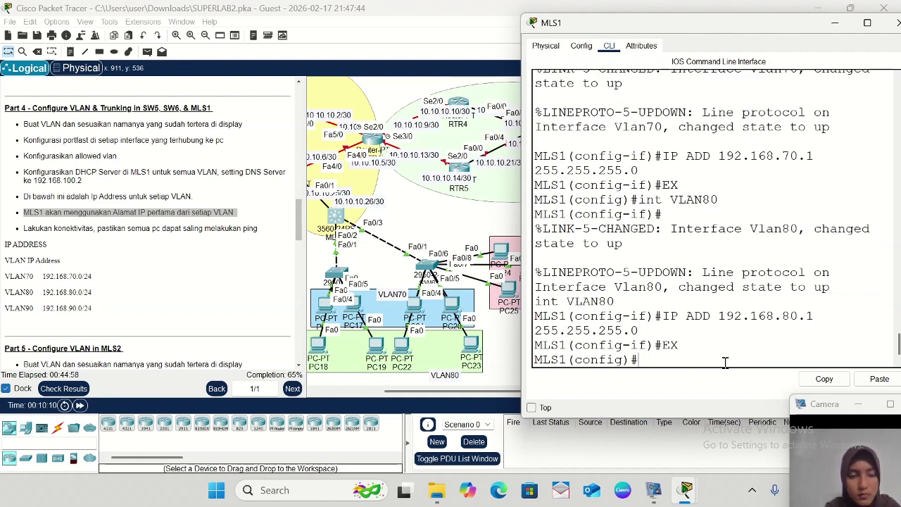
pyautogui.press('Up')
pyautogui.press('Up')
pyautogui.press('Up')
pyautogui.press('BackSpace')
pyautogui.press('BackSpace')
pyautogui.write('90')
pyautogui.press('Return')
pyautogui.press('Up')
pyautogui.press('Up')
pyautogui.press('Up')
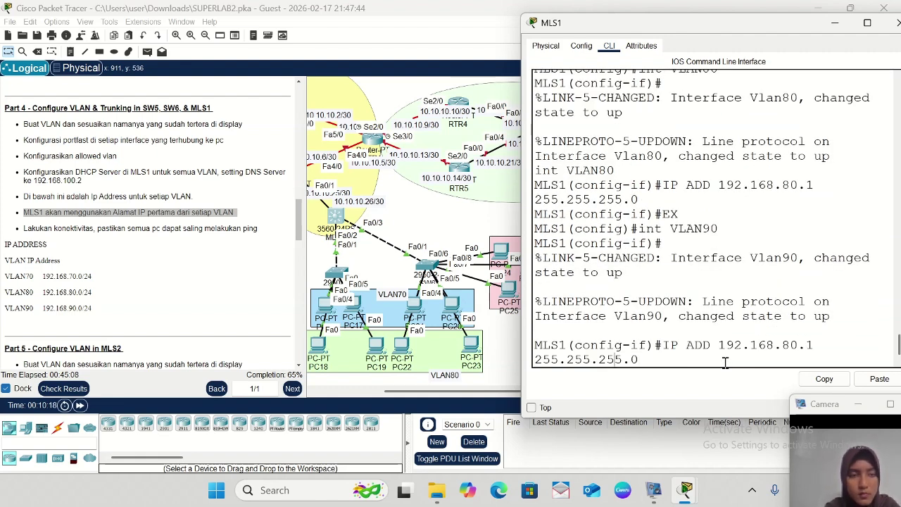
pyautogui.press('Left')
pyautogui.press('Left')
pyautogui.press('Left')
pyautogui.press('Left')
pyautogui.press('Left')
pyautogui.press('Left')
pyautogui.press('Left')
pyautogui.press('Left')
pyautogui.press('Left')
pyautogui.press('Left')
pyautogui.press('Left')
pyautogui.press('Left')
pyautogui.press('Left')
pyautogui.press('Left')
pyautogui.press('Left')
pyautogui.press('Left')
pyautogui.press('Left')
pyautogui.press('BackSpace')
pyautogui.write('9')
pyautogui.press('Return')
pyautogui.write('EX')
pyautogui.press('Return')
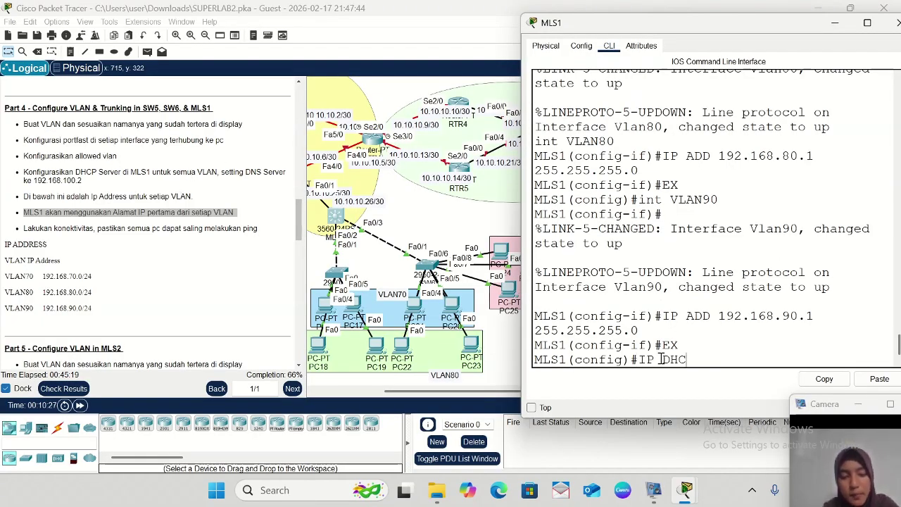
pyautogui.press('BackSpace')
pyautogui.press('BackSpace')
pyautogui.press('BackSpace')
pyautogui.press('BackSpace')
pyautogui.press('BackSpace')
pyautogui.press('BackSpace')
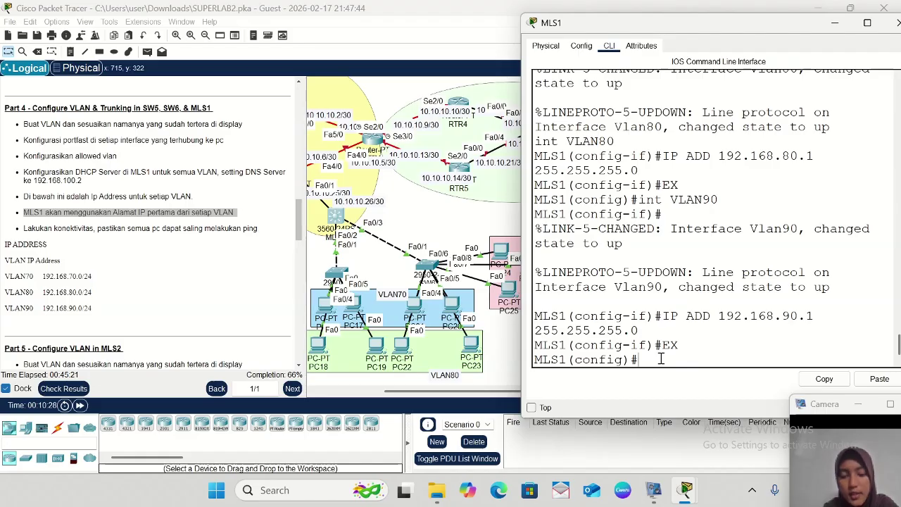
# - On MLS1, create DHCP pool VLAN70 with network 192.168.70.0 255.255.255.0
pyautogui.write('ip dhcp pool')
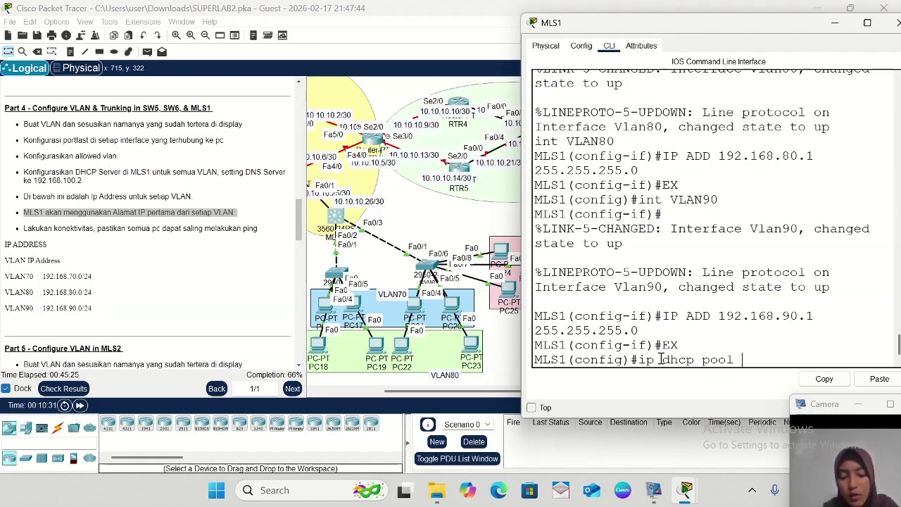
pyautogui.write(' v')
pyautogui.press('BackSpace')
pyautogui.write('V')
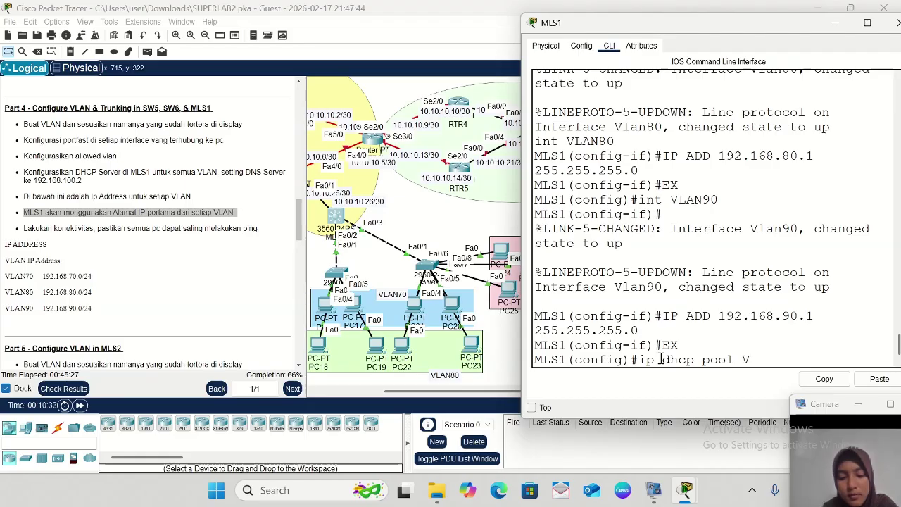
pyautogui.write('LAN70')
pyautogui.press('Return')
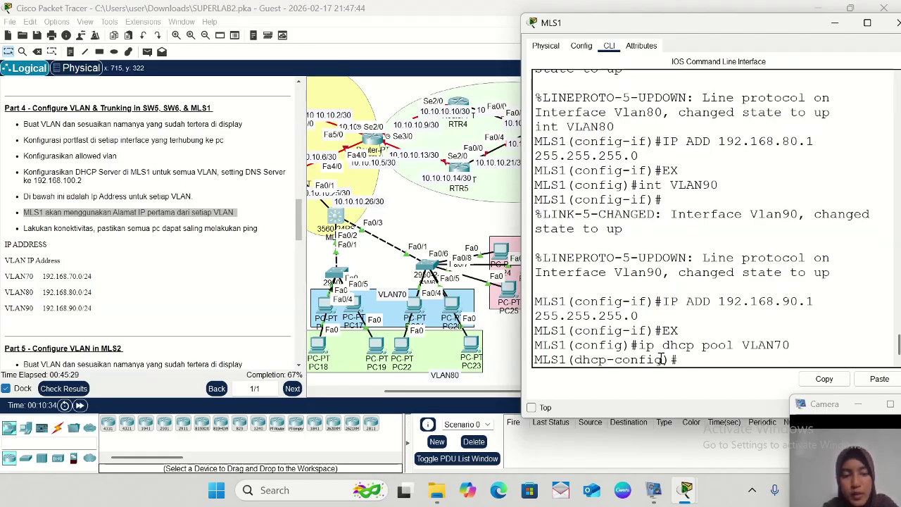
pyautogui.write('net 1')
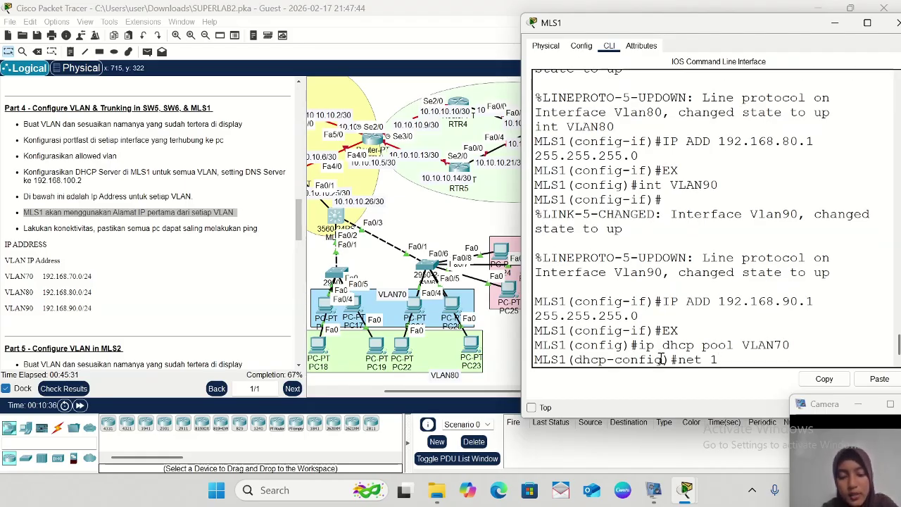
pyautogui.write('92.168.70.0')
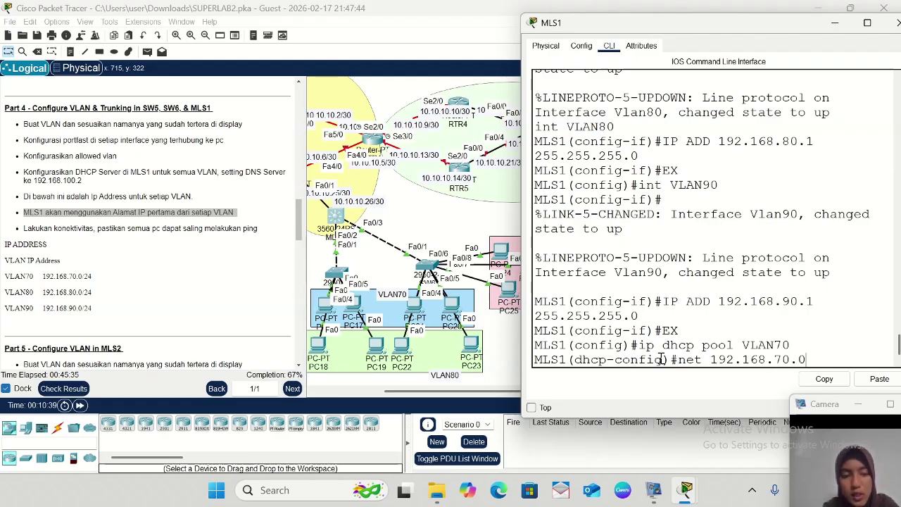
pyautogui.write(' 255.2')
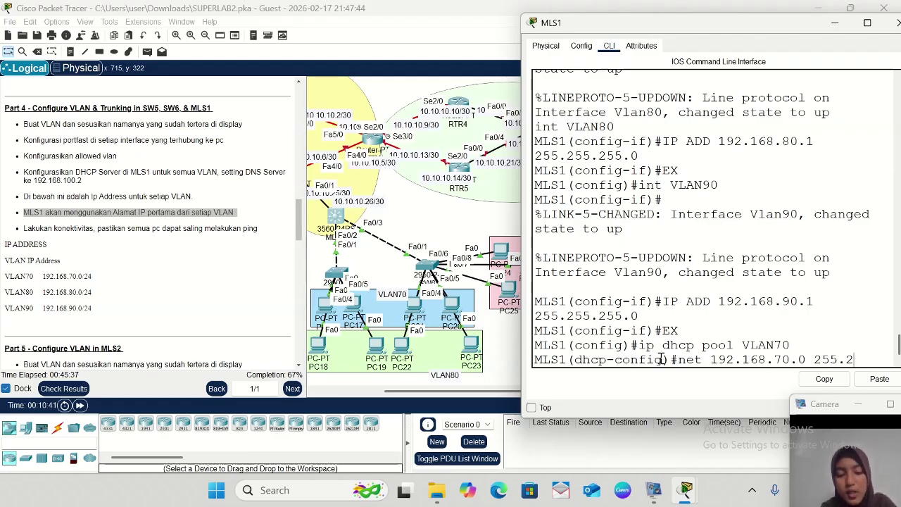
pyautogui.write('55.25')
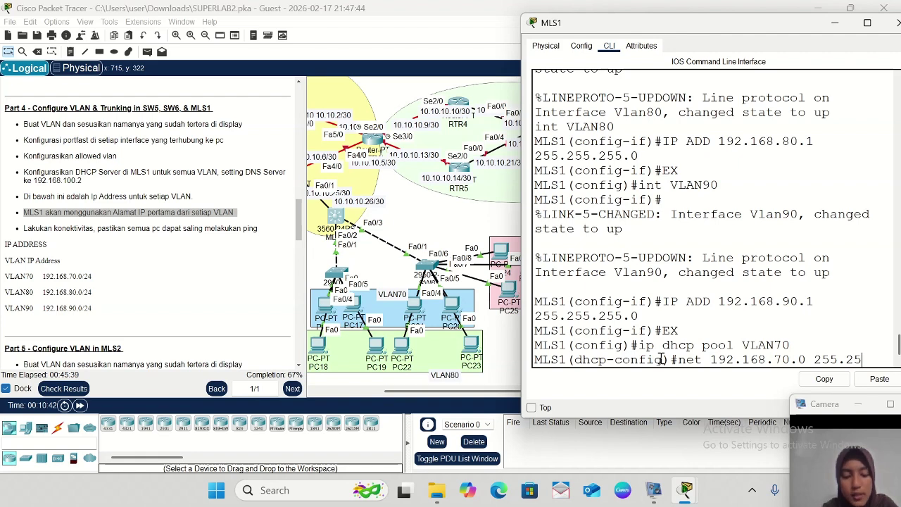
pyautogui.write('5.255.')
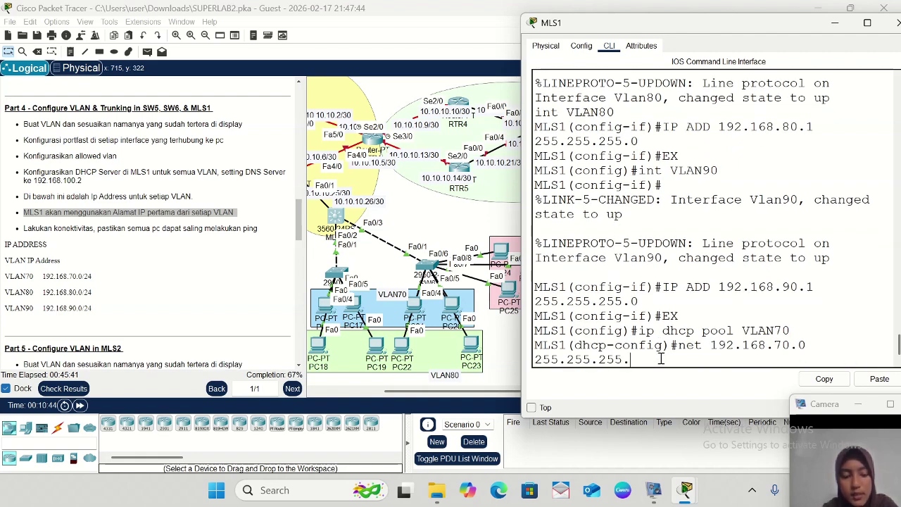
pyautogui.write('0')
pyautogui.press('Return')
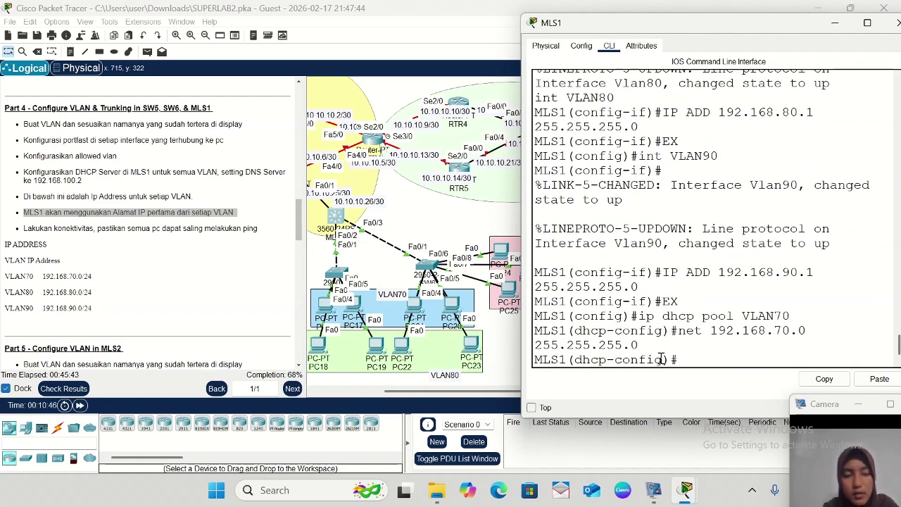
# - Give the VLAN70 pool default router 192.168.70.1 and DNS server 192.168.100.2, then exit
pyautogui.write('default-rout')
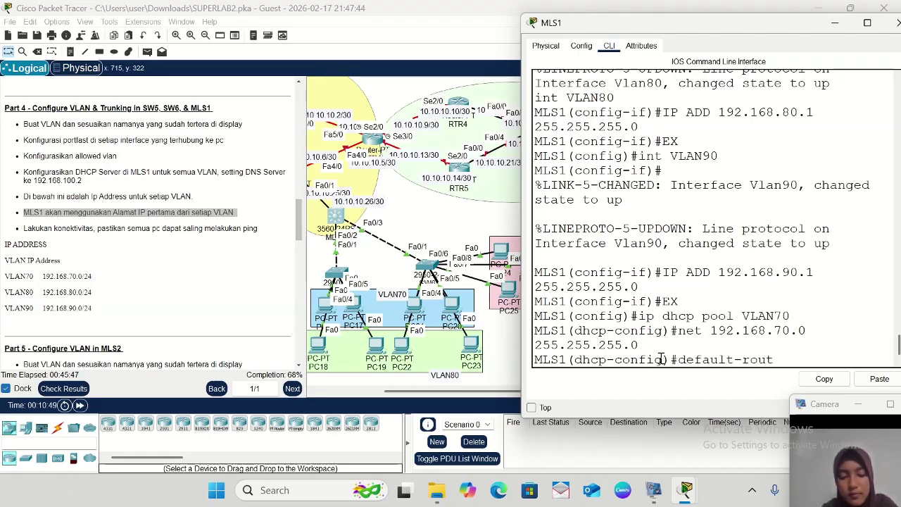
pyautogui.write('etr')
pyautogui.press('BackSpace')
pyautogui.press('BackSpace')
pyautogui.write('r')
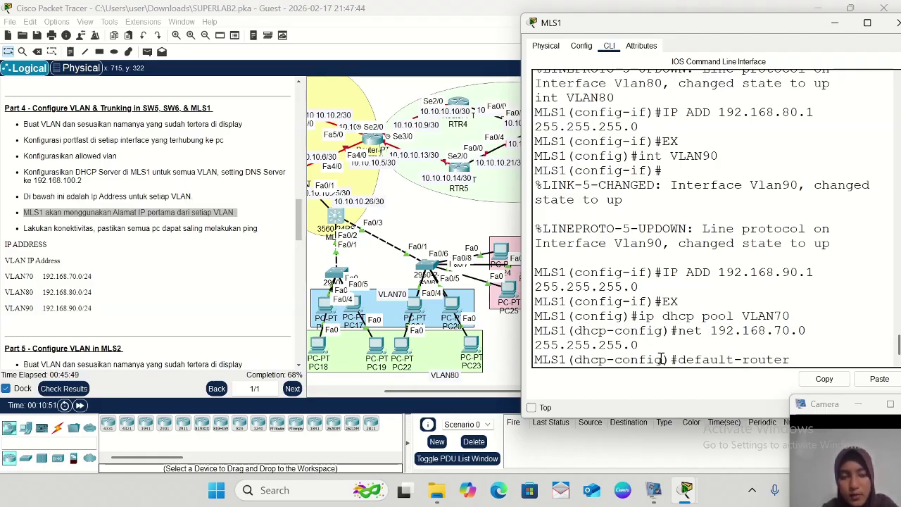
pyautogui.write(' 192.168.')
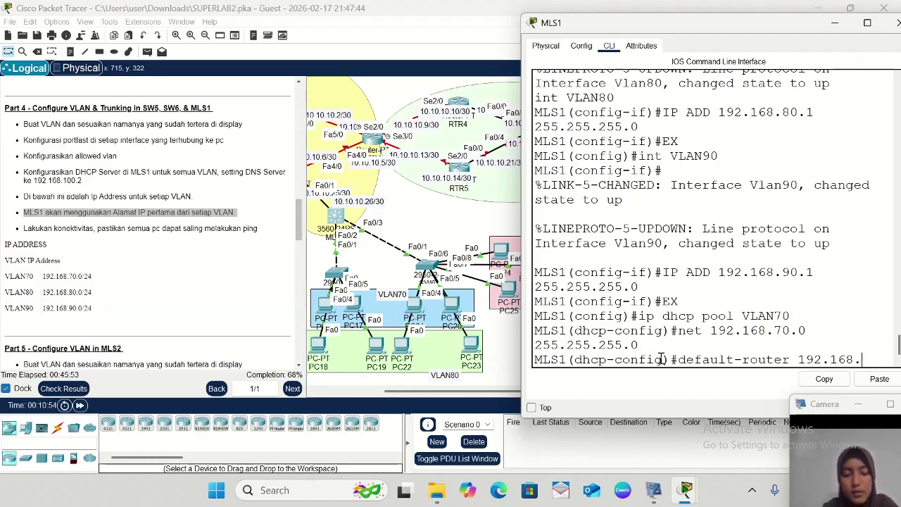
pyautogui.write('70.2')
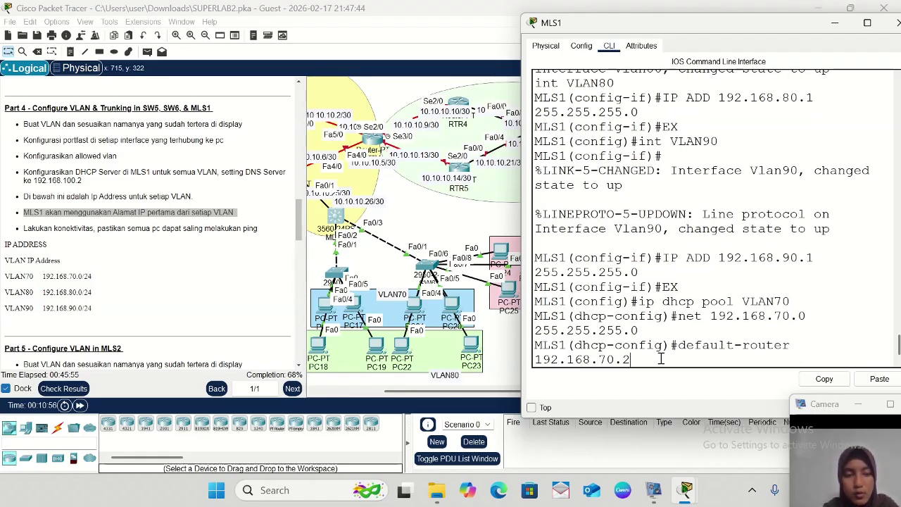
pyautogui.press('BackSpace')
pyautogui.write('1')
pyautogui.press('Return')
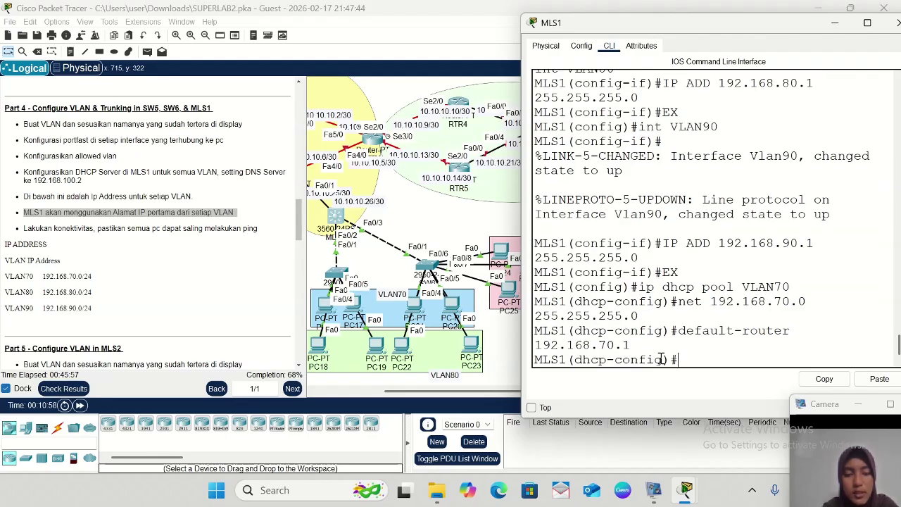
pyautogui.write('dns-server')
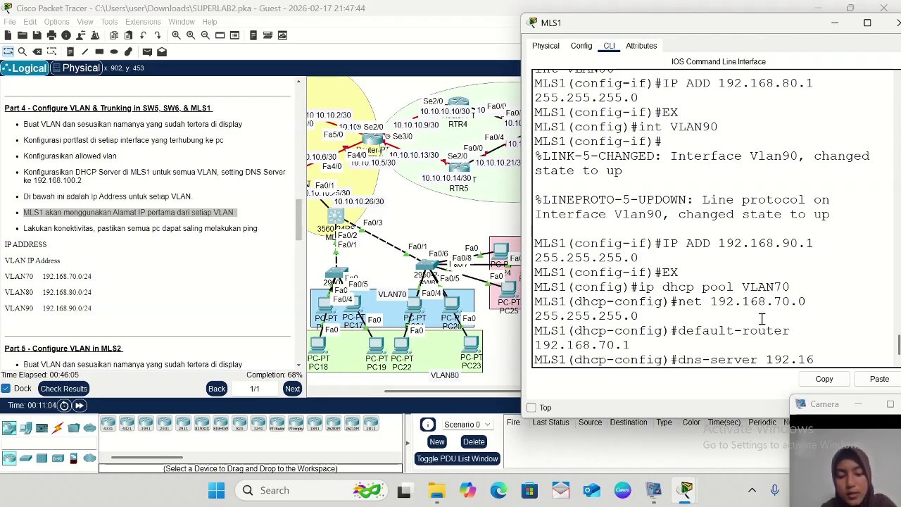
pyautogui.write('192.168.100.2')
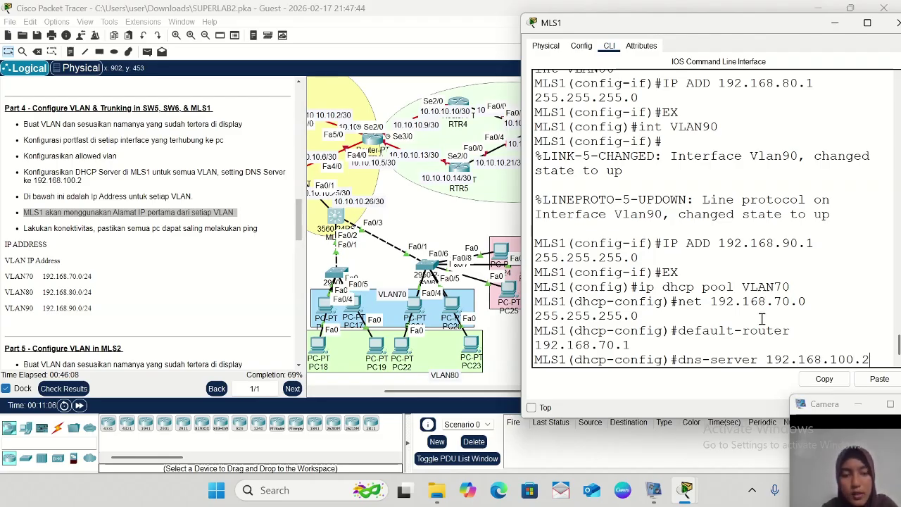
pyautogui.press('Return')
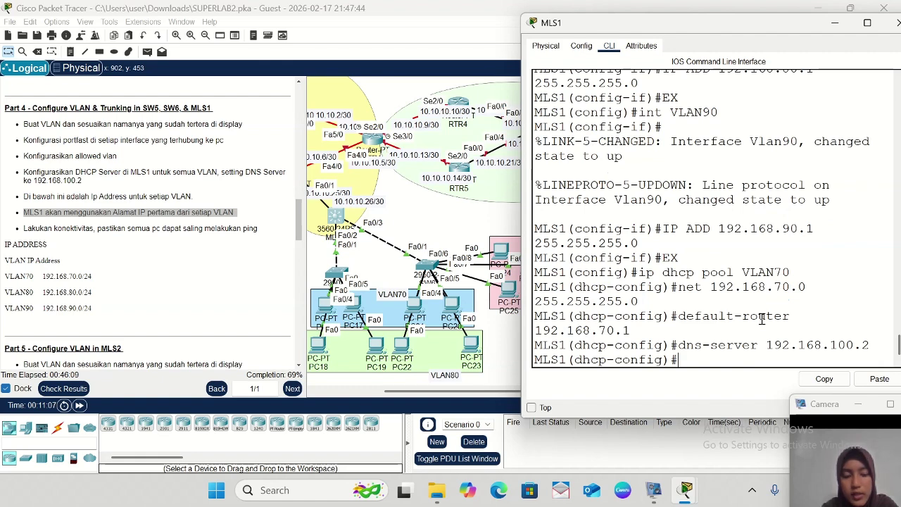
pyautogui.write('ex')
pyautogui.press('Return')
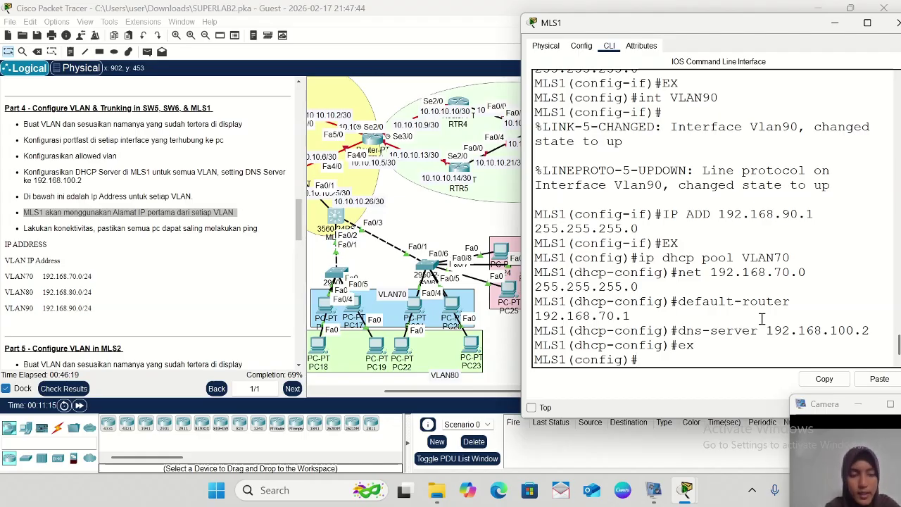
# - Create DHCP pool VLAN80: network 192.168.80.0/24, default router 192.168.80.1, DNS 192.168.100.2
pyautogui.press('Up')
pyautogui.press('Up')
pyautogui.press('Up')
pyautogui.press('Up')
pyautogui.press('Up')
pyautogui.press('BackSpace')
pyautogui.press('BackSpace')
pyautogui.write('80')
pyautogui.press('Return')
pyautogui.press('Up')
pyautogui.press('Up')
pyautogui.press('Up')
pyautogui.press('Up')
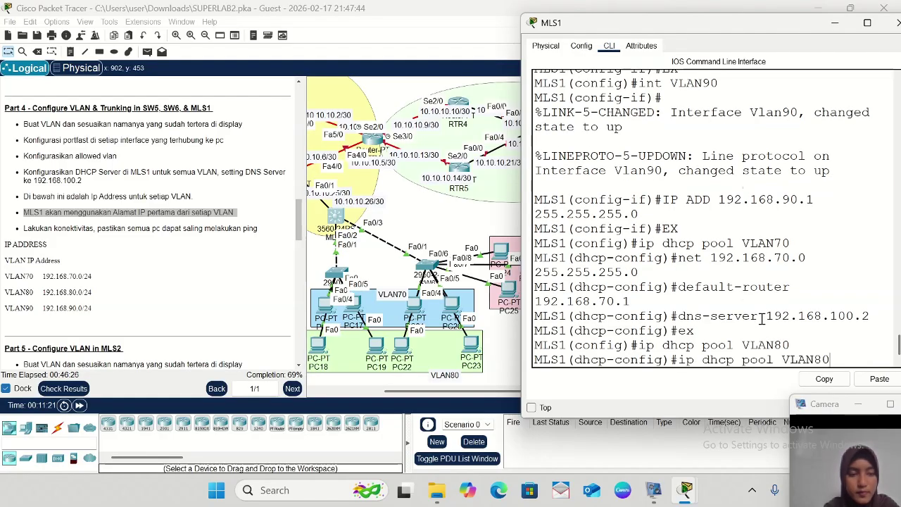
pyautogui.press('Up')
pyautogui.press('Left')
pyautogui.press('Left')
pyautogui.press('Left')
pyautogui.press('BackSpace')
pyautogui.write('8')
pyautogui.press('Return')
pyautogui.press('Up')
pyautogui.press('Up')
pyautogui.press('Up')
pyautogui.press('Up')
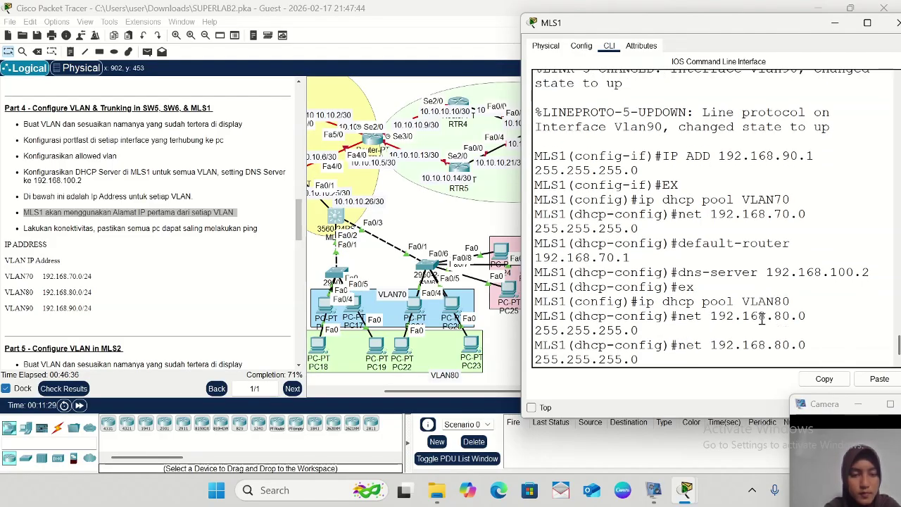
pyautogui.press('Up')
pyautogui.press('Left')
pyautogui.press('Left')
pyautogui.press('Left')
pyautogui.press('BackSpace')
pyautogui.write('8')
pyautogui.press('Return')
pyautogui.press('Up')
pyautogui.press('Up')
pyautogui.press('Up')
pyautogui.press('Up')
pyautogui.press('Up')
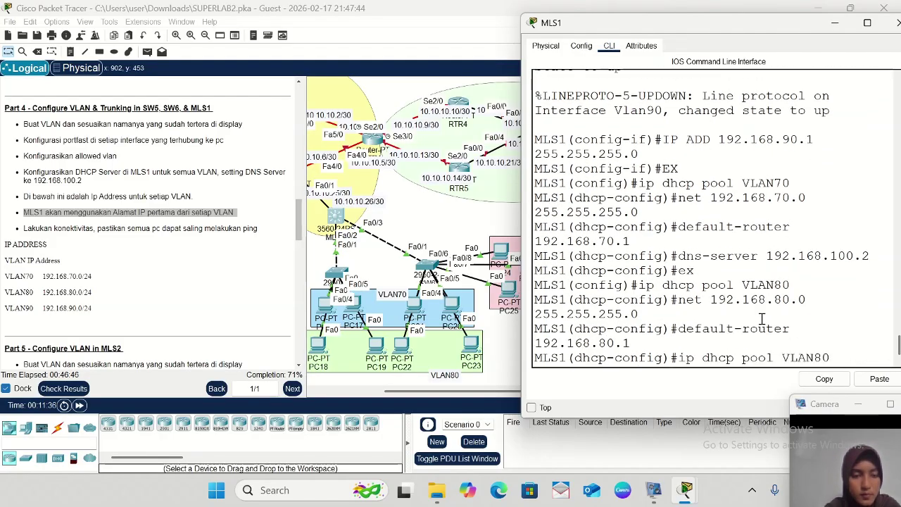
pyautogui.press('Return')
pyautogui.write('ex')
pyautogui.press('Return')
# - Create DHCP pool VLAN90: network 192.168.90.0/24, default router 192.168.90.1, DNS 192.168.100.2
pyautogui.press('Up')
pyautogui.press('Up')
pyautogui.press('Up')
pyautogui.press('Up')
pyautogui.press('Up')
pyautogui.press('BackSpace')
pyautogui.press('BackSpace')
pyautogui.write('90')
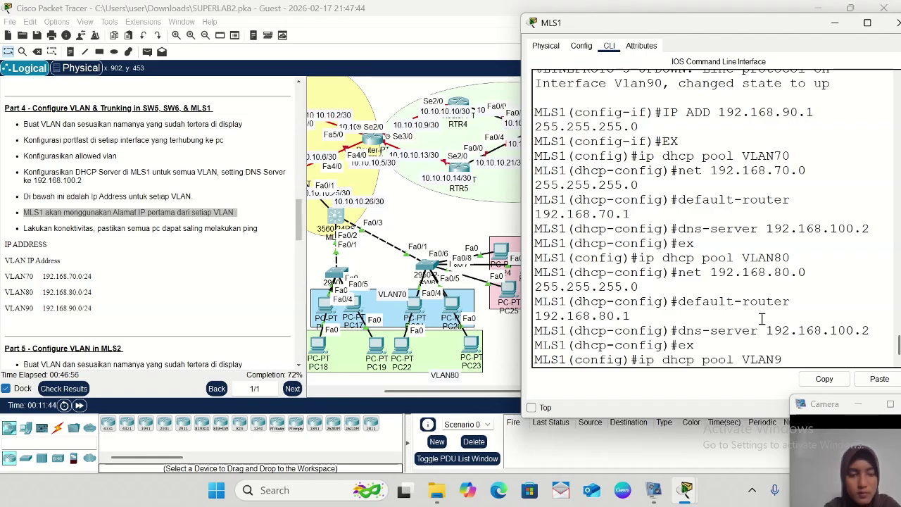
pyautogui.press('Return')
pyautogui.press('Up')
pyautogui.press('Up')
pyautogui.press('Up')
pyautogui.press('Up')
pyautogui.press('Up')
pyautogui.press('Left')
pyautogui.press('Left')
pyautogui.press('Left')
pyautogui.press('Left')
pyautogui.press('BackSpace')
pyautogui.write('9')
pyautogui.press('Return')
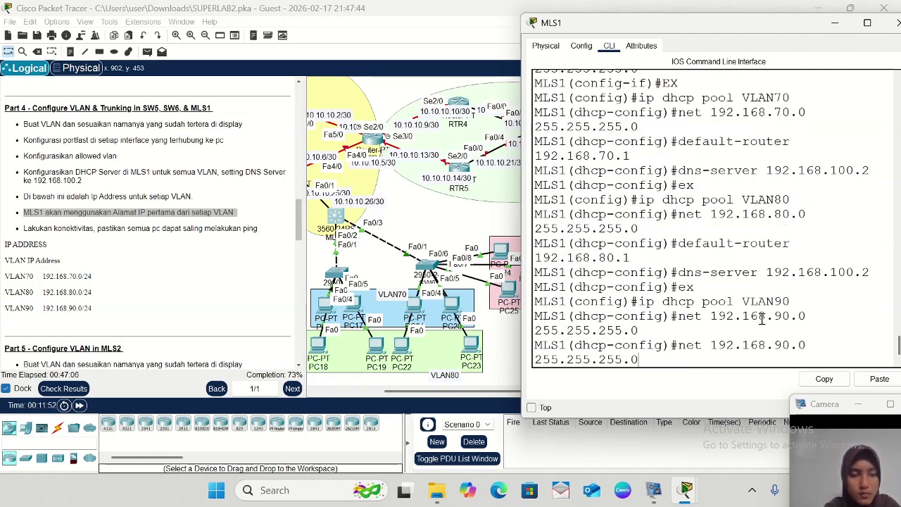
pyautogui.press('Up')
pyautogui.press('Up')
pyautogui.press('Up')
pyautogui.press('Up')
pyautogui.press('Up')
pyautogui.press('Left')
pyautogui.press('Left')
pyautogui.press('Left')
pyautogui.press('BackSpace')
pyautogui.write('9')
pyautogui.press('Return')
pyautogui.press('Up')
pyautogui.press('Up')
pyautogui.press('Up')
pyautogui.press('Up')
pyautogui.press('Up')
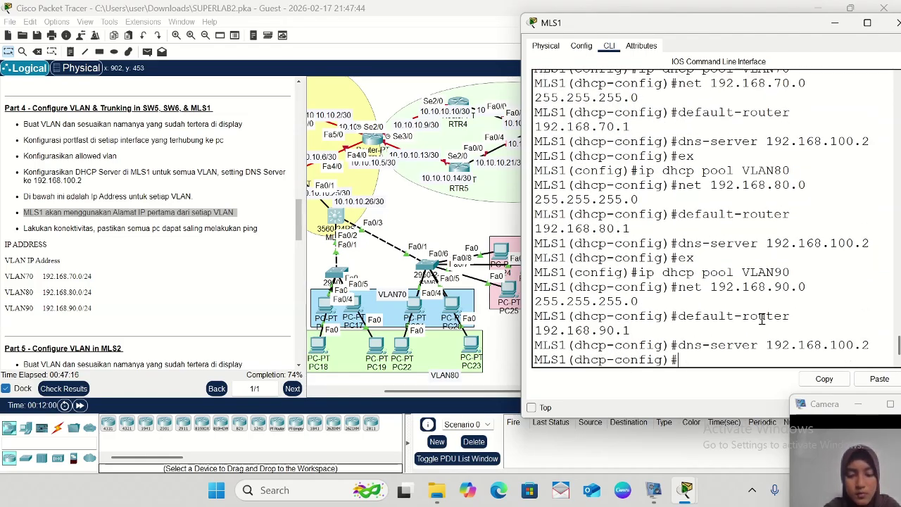
pyautogui.press('Return')
pyautogui.write('ex')
pyautogui.press('Return')
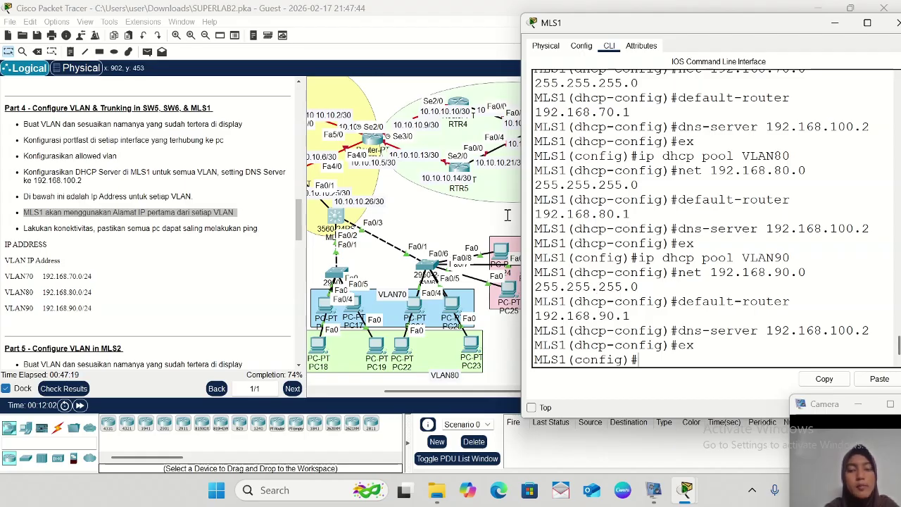
# - Check the activity results and review the graded Assessment Items list at 164/219
pyautogui.click(63, 388)
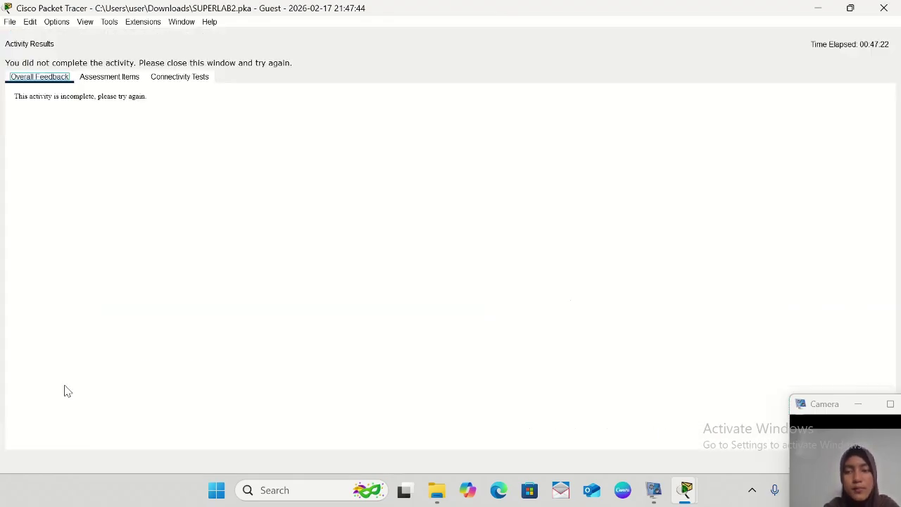
pyautogui.click(93, 78)
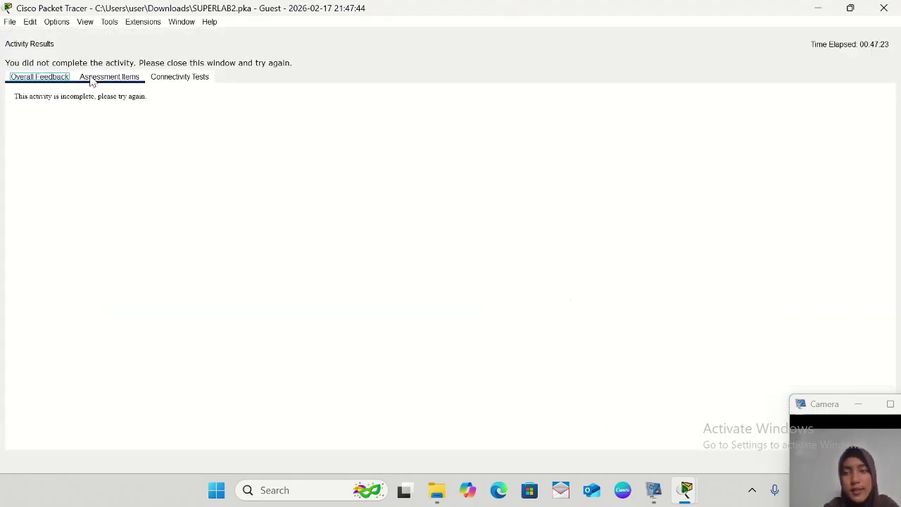
pyautogui.scroll(-20, 173, 370)
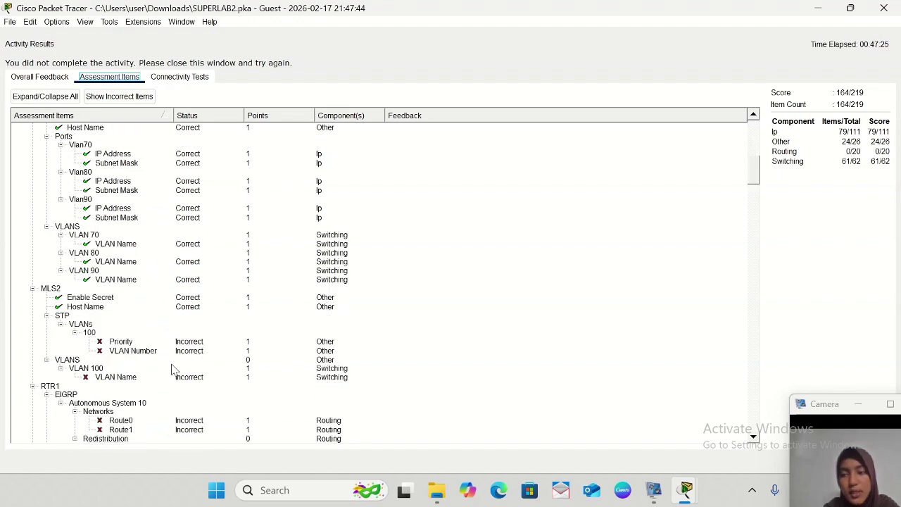
pyautogui.scroll(-20, 174, 369)
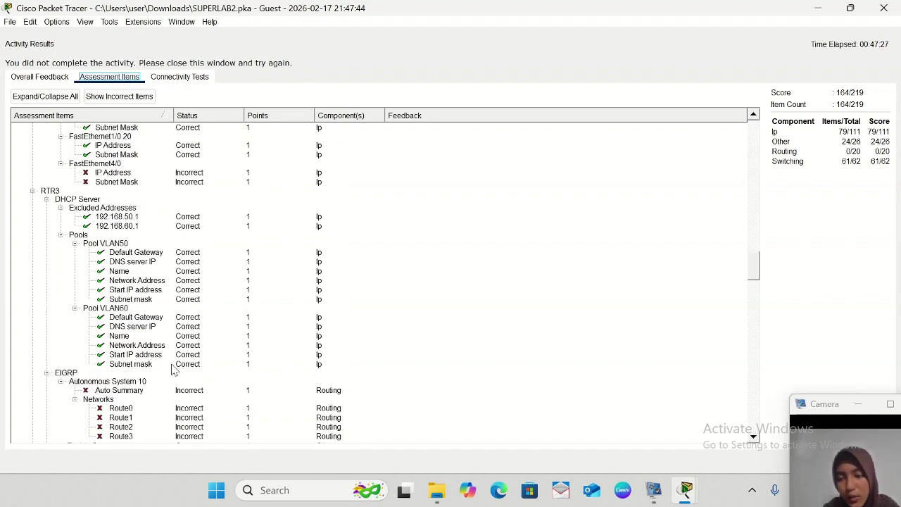
pyautogui.scroll(-20, 174, 369)
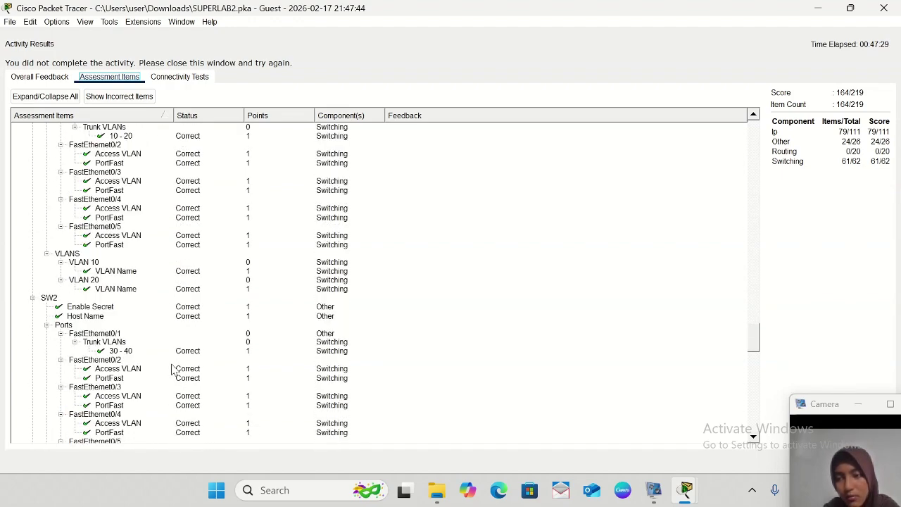
pyautogui.scroll(-12, 174, 369)
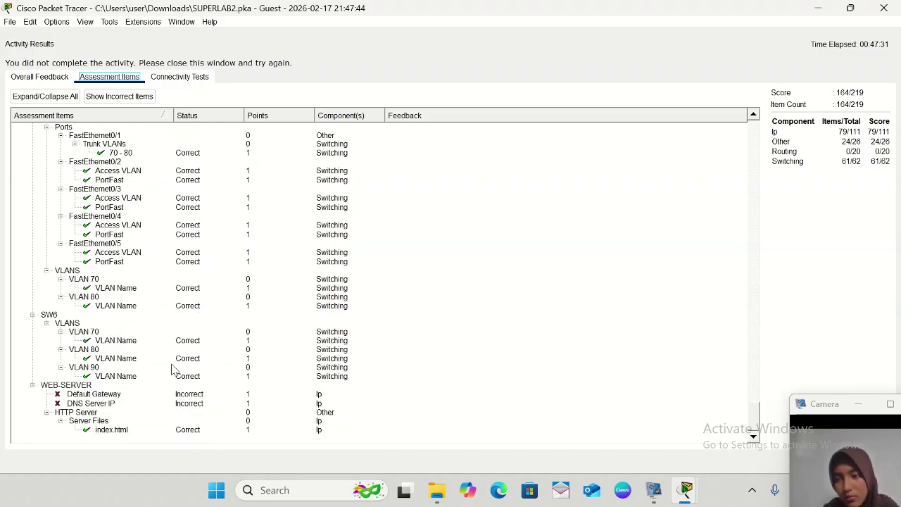
pyautogui.scroll(20, 174, 370)
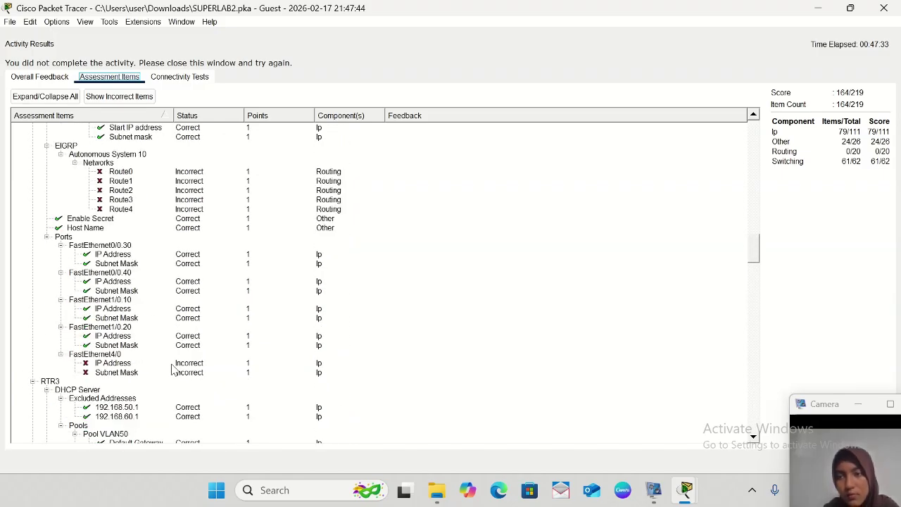
pyautogui.scroll(8, 174, 369)
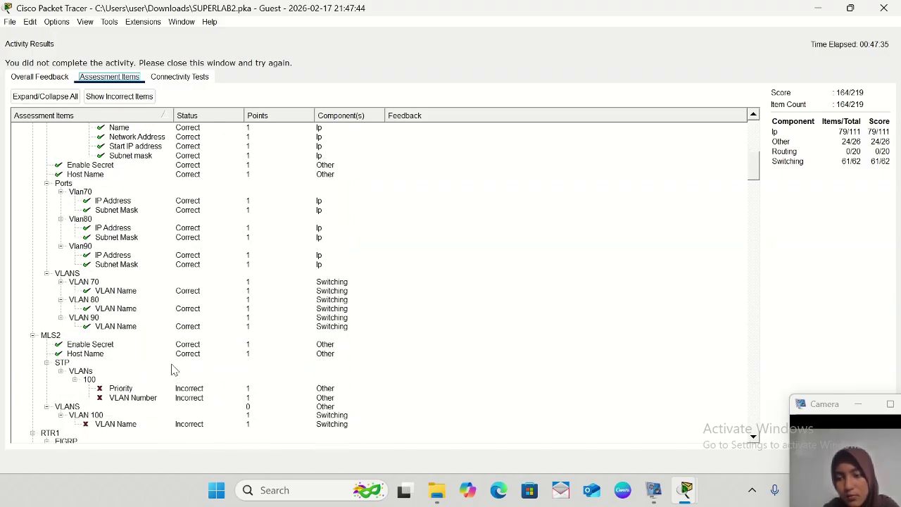
pyautogui.scroll(-3, 174, 369)
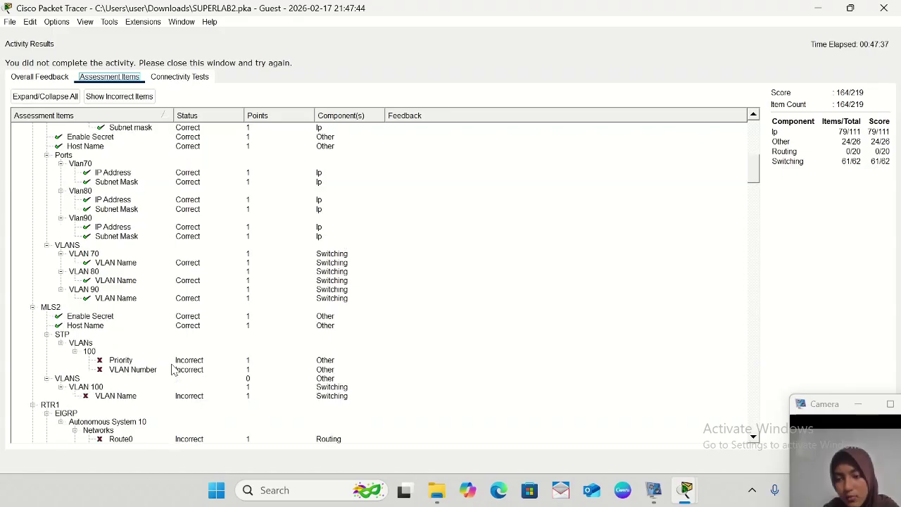
pyautogui.scroll(6, 174, 369)
pyautogui.scroll(9, 174, 370)
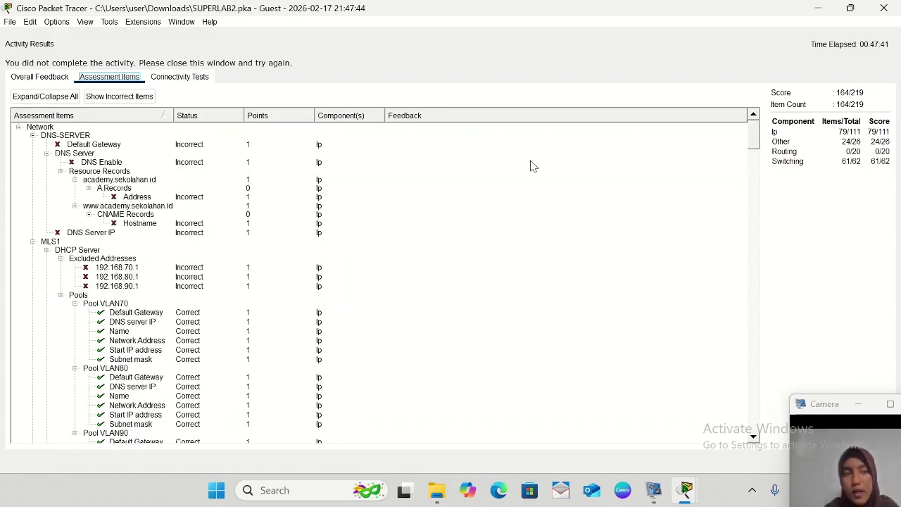
# - Close the Activity Results and reopen MLS1's configuration window from the topology
pyautogui.click(878, 7)
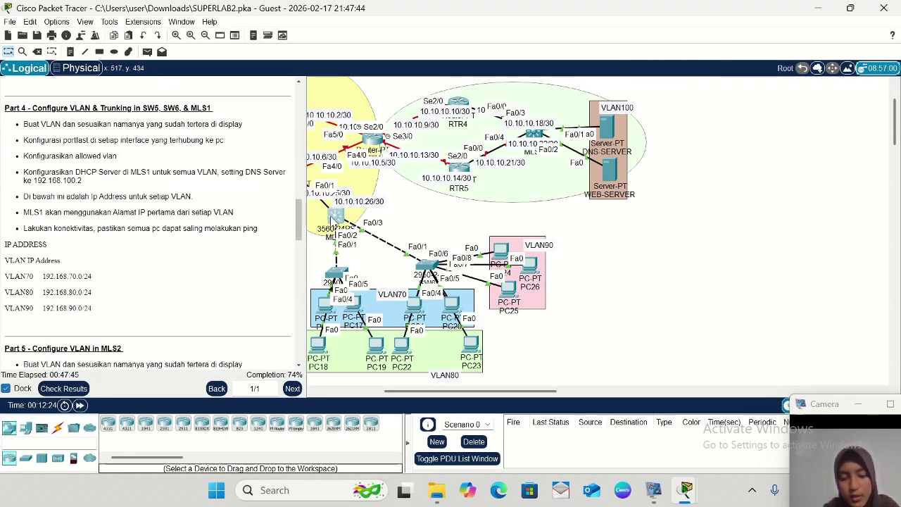
pyautogui.moveTo(331, 218)
pyautogui.mouseDown()
pyautogui.moveTo(358, 172)
pyautogui.moveTo(333, 216)
pyautogui.mouseUp()
pyautogui.click(334, 216)
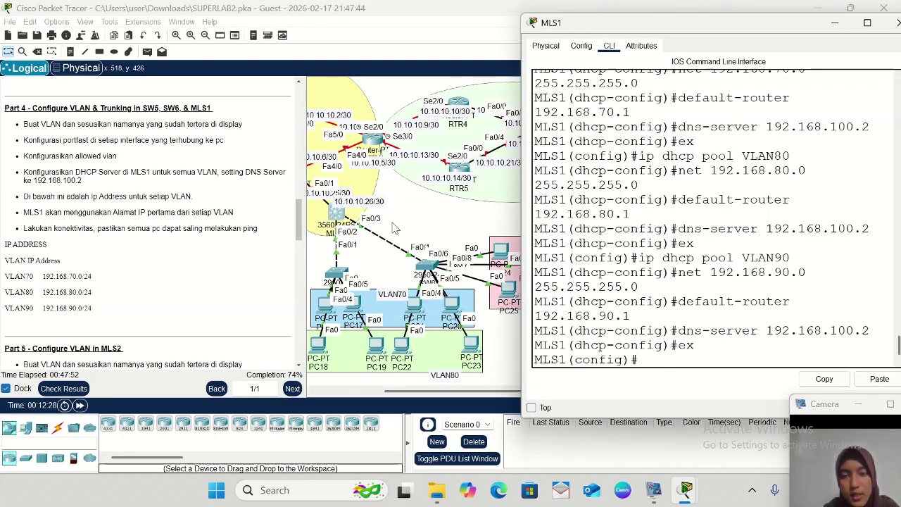
pyautogui.click(77, 392)
# - Recheck the results and scroll the Assessment Items back to MLS1's graded entries
pyautogui.click(78, 389)
pyautogui.click(107, 76)
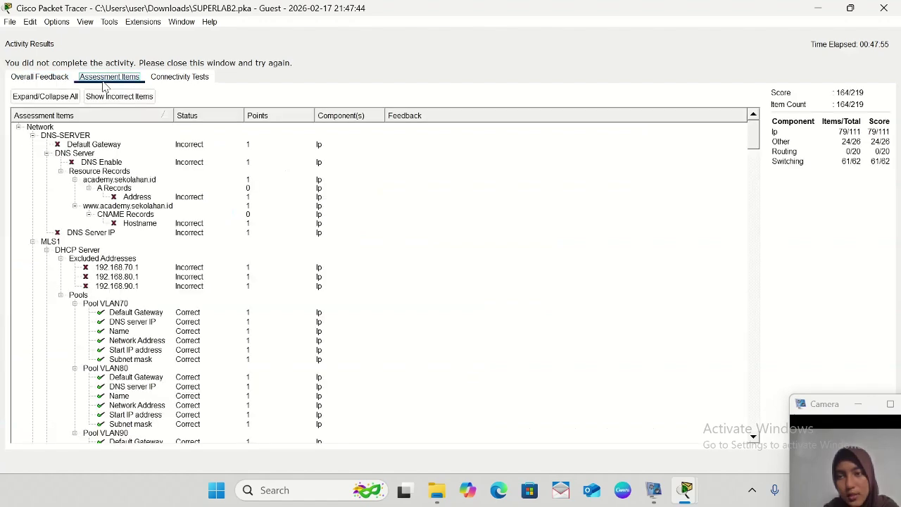
pyautogui.scroll(-20, 99, 412)
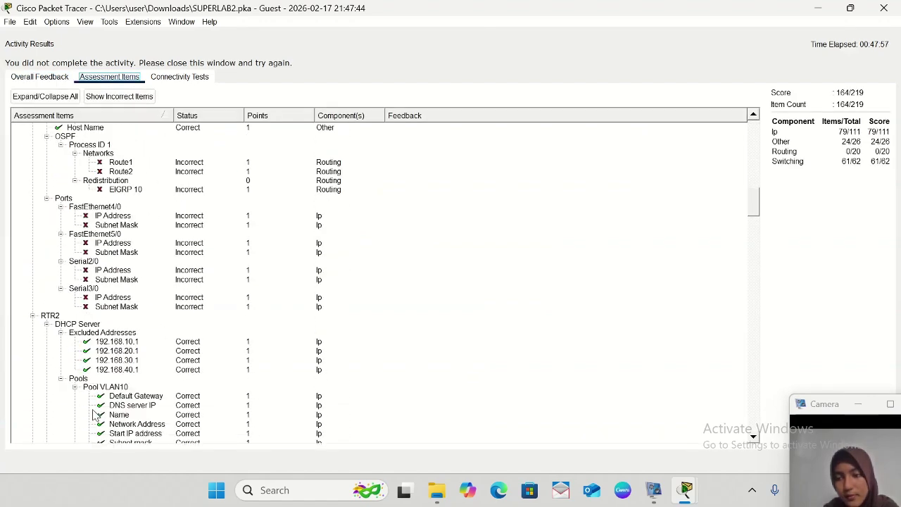
pyautogui.scroll(-20, 93, 414)
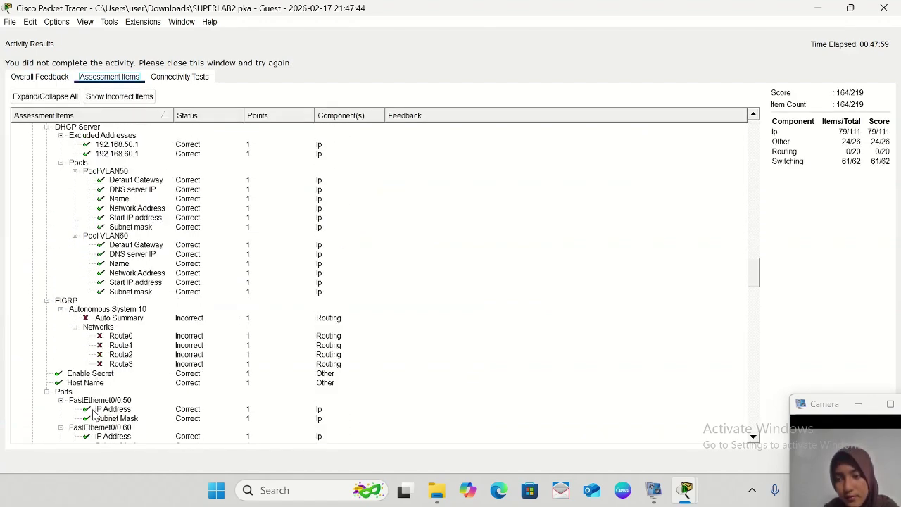
pyautogui.scroll(-13, 93, 414)
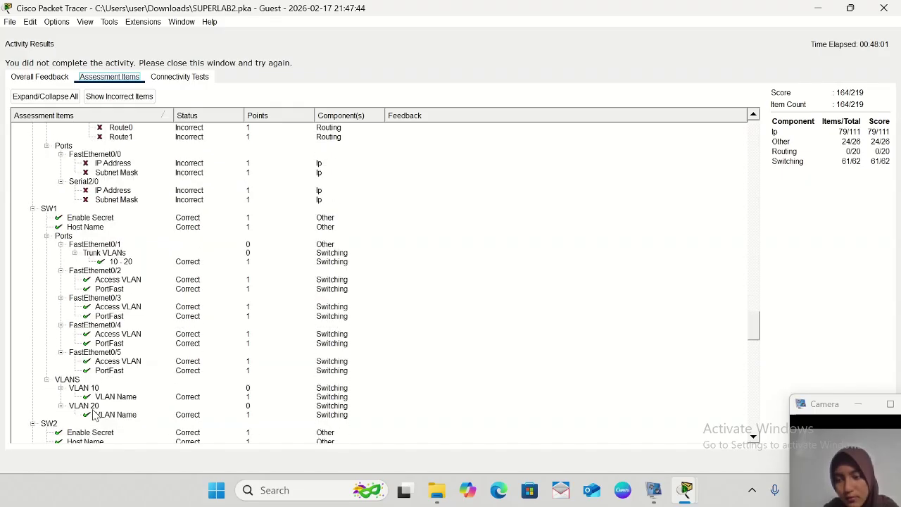
pyautogui.scroll(8, 94, 415)
pyautogui.scroll(20, 94, 415)
pyautogui.scroll(-12, 94, 414)
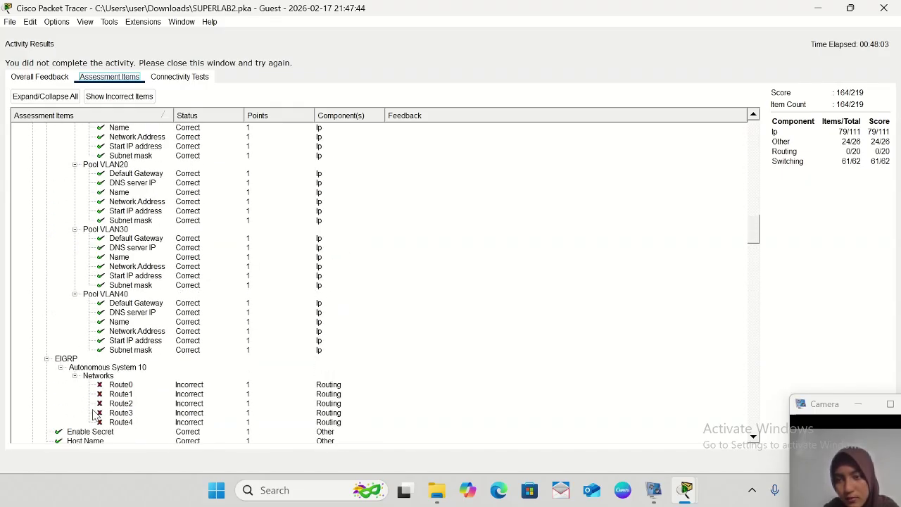
pyautogui.scroll(5, 94, 414)
pyautogui.scroll(15, 94, 414)
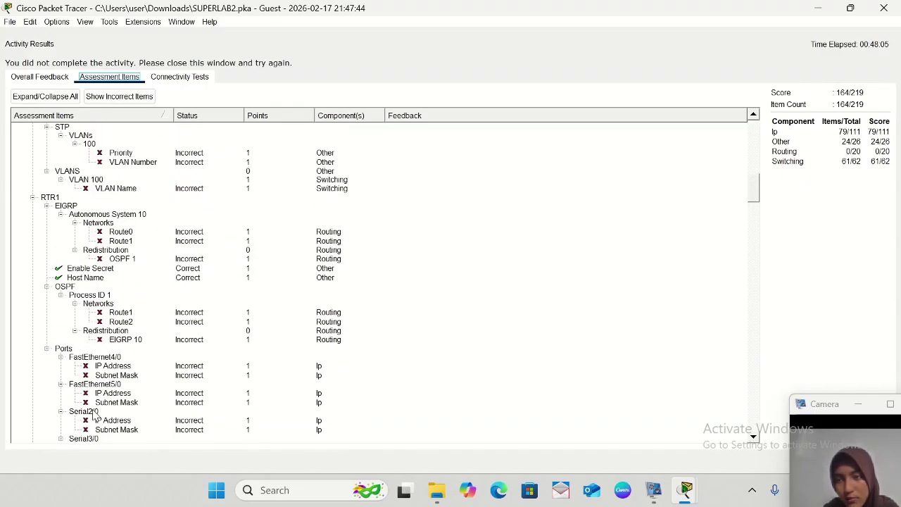
pyautogui.scroll(15, 94, 414)
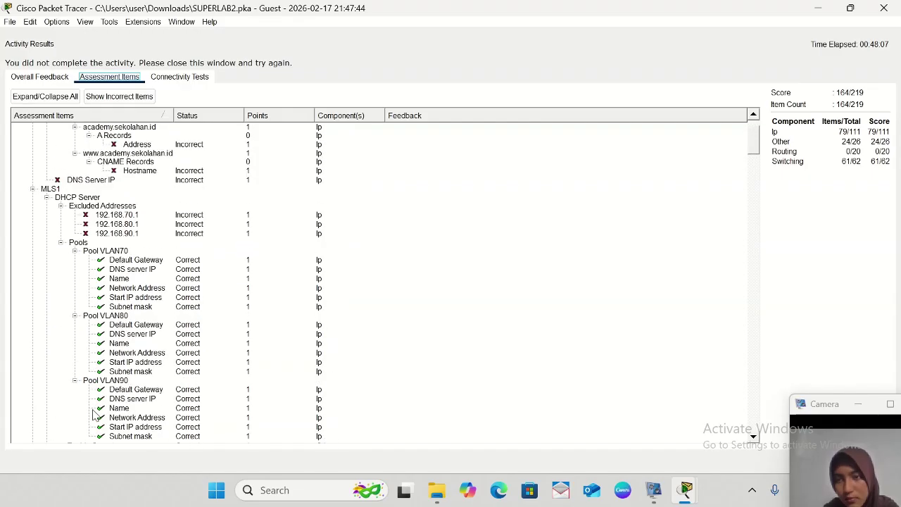
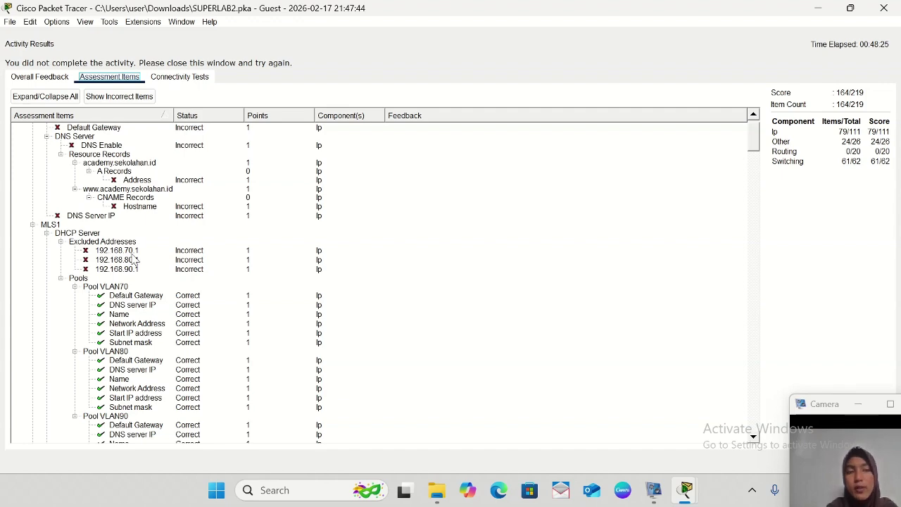
# - Dismiss the Activity Results and bring up MLS1's command line from the topology
pyautogui.click(880, 11)
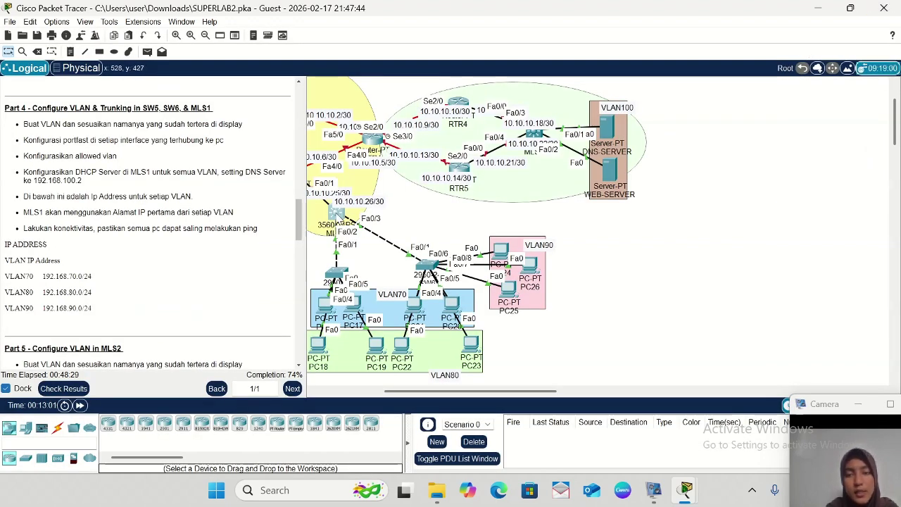
pyautogui.click(338, 216)
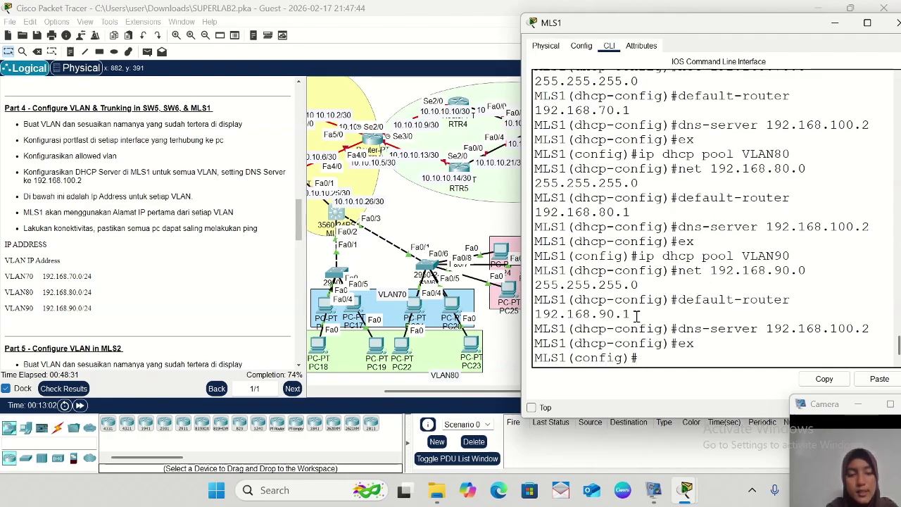
# - Exclude 192.168.70.1 from MLS1's DHCP pools with ip dhcp excluded-address
pyautogui.write('ip d')
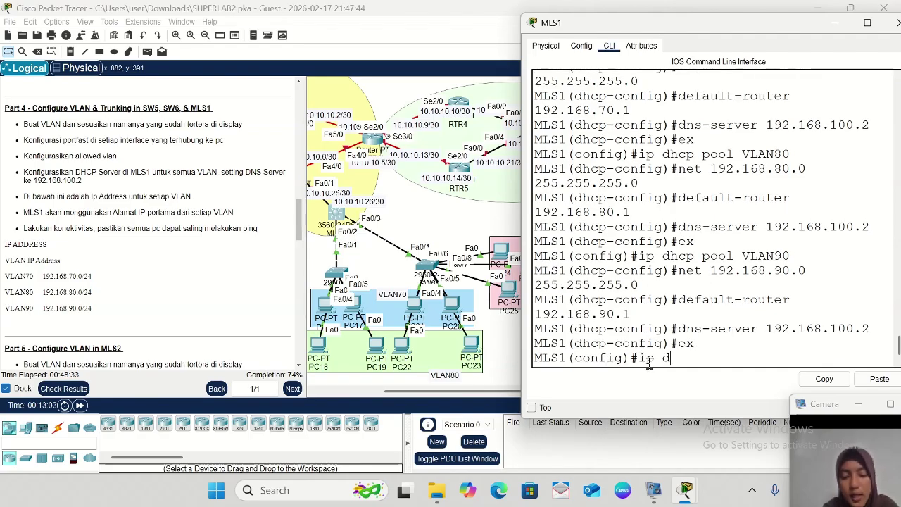
pyautogui.write('hcp ex')
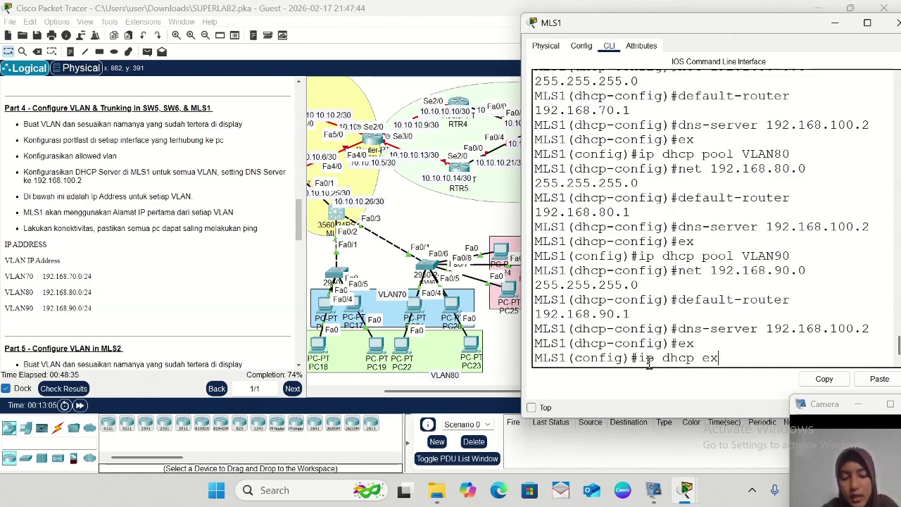
pyautogui.write('clued')
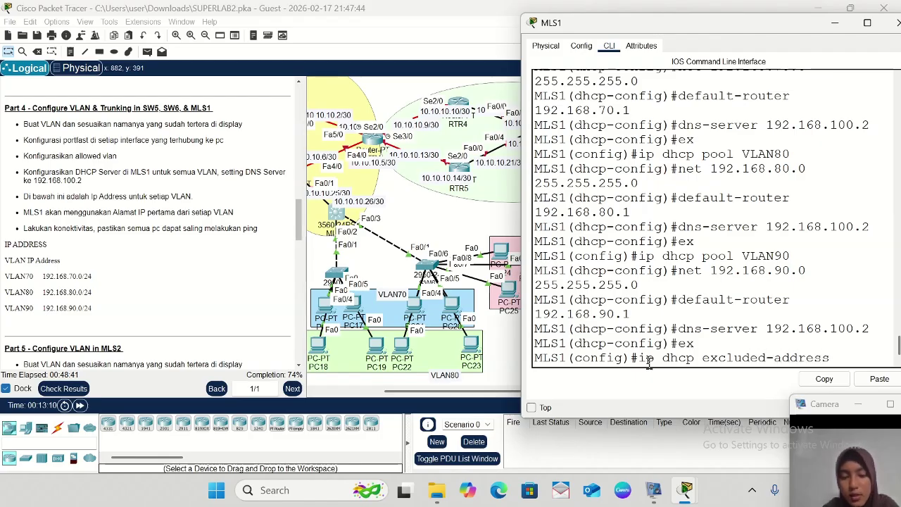
pyautogui.write('.17')
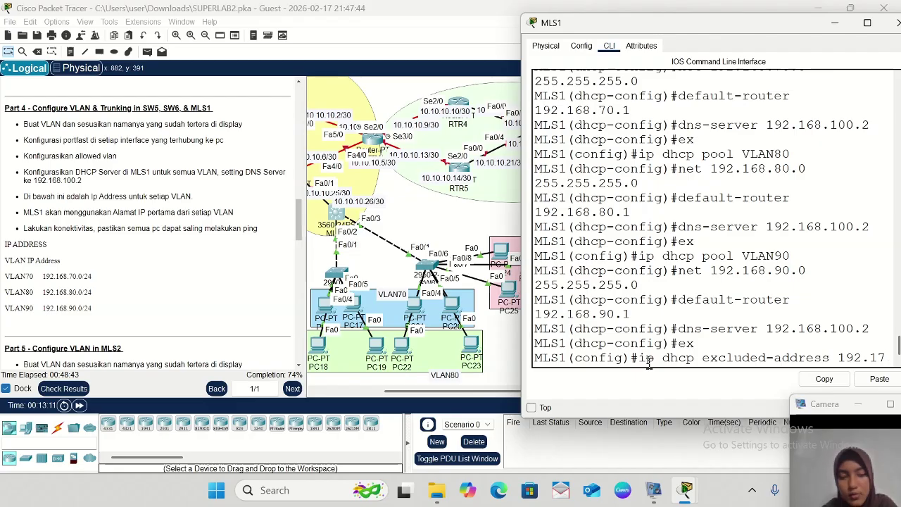
pyautogui.press('BackSpace')
pyautogui.write('68')
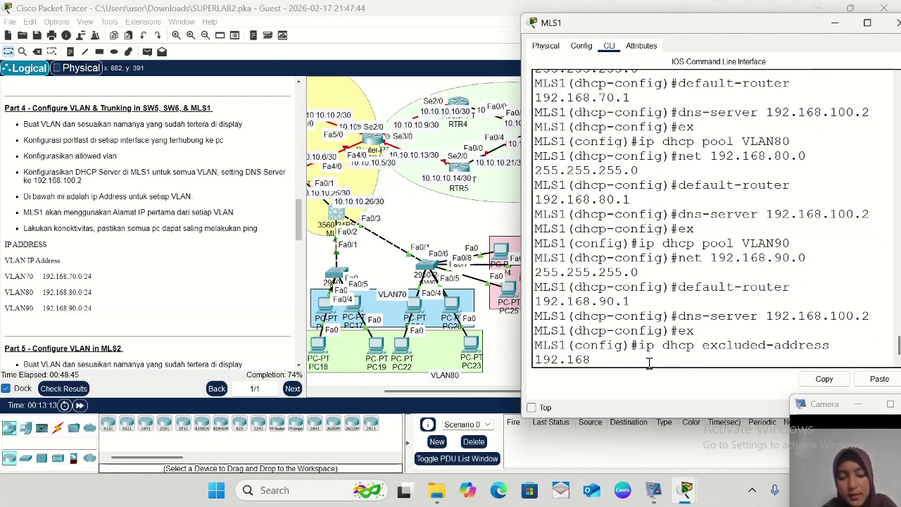
pyautogui.write('.70')
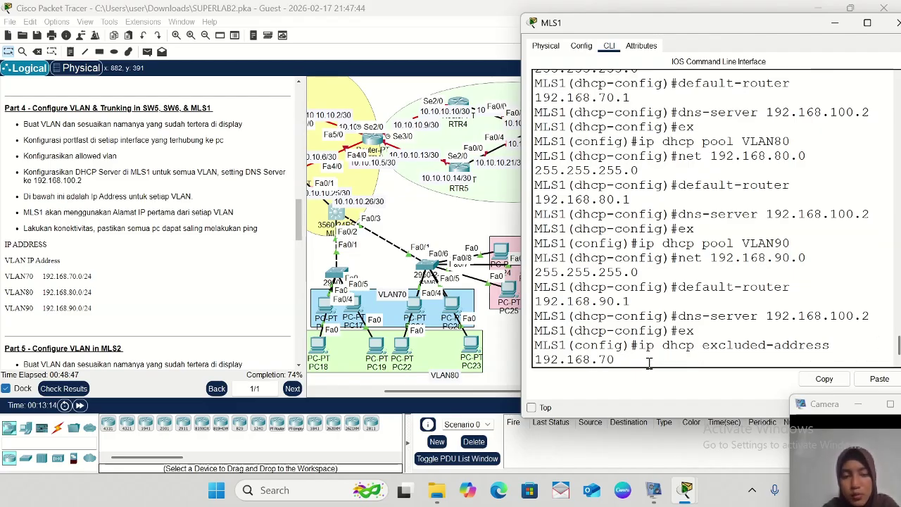
pyautogui.write('.1')
pyautogui.press('Return')
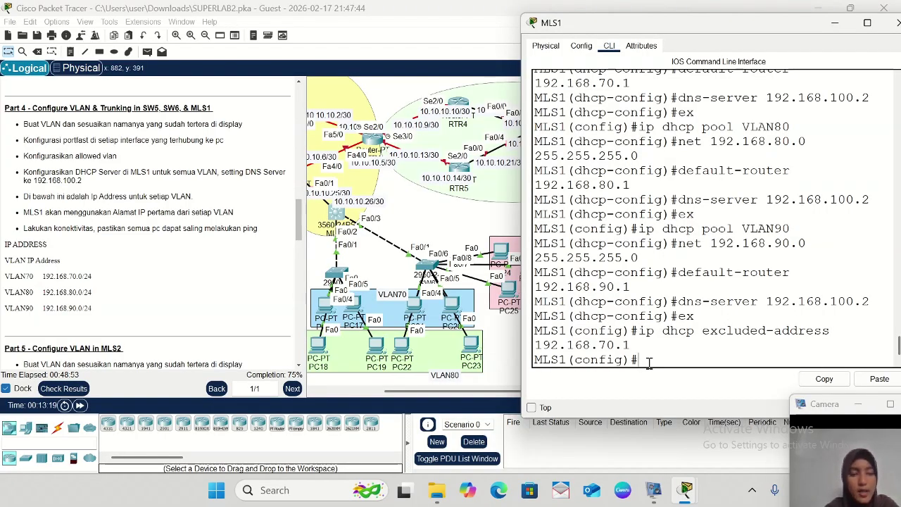
# - Also exclude 192.168.80.1 and 192.168.90.1, then minimize MLS1's window
pyautogui.press('Up')
pyautogui.press('Left')
pyautogui.press('Left')
pyautogui.press('Left')
pyautogui.press('BackSpace')
pyautogui.write('8')
pyautogui.press('Return')
pyautogui.press('Up')
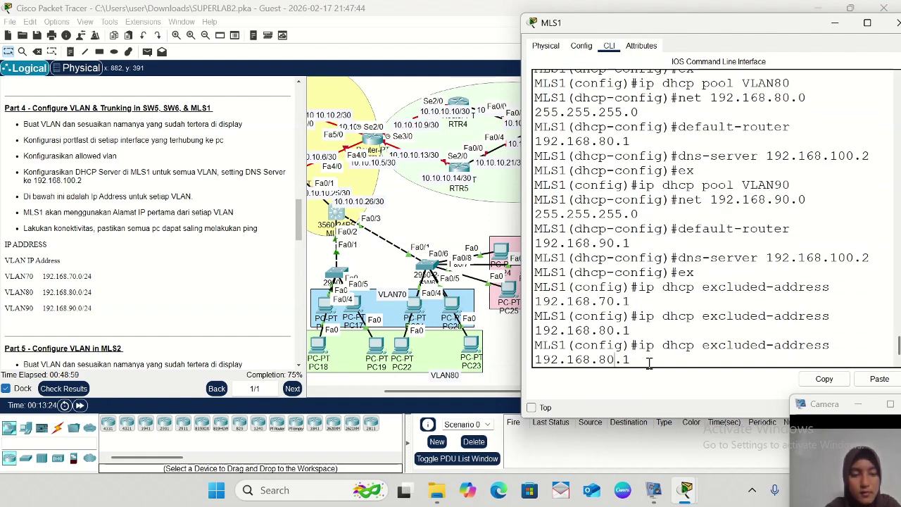
pyautogui.press('Left')
pyautogui.press('Left')
pyautogui.press('Left')
pyautogui.press('BackSpace')
pyautogui.write('9')
pyautogui.press('Return')
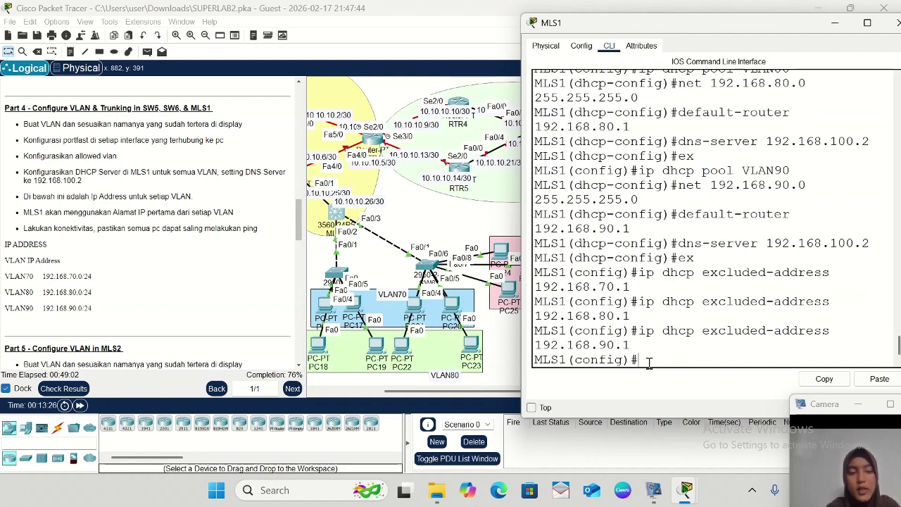
pyautogui.click(836, 25)
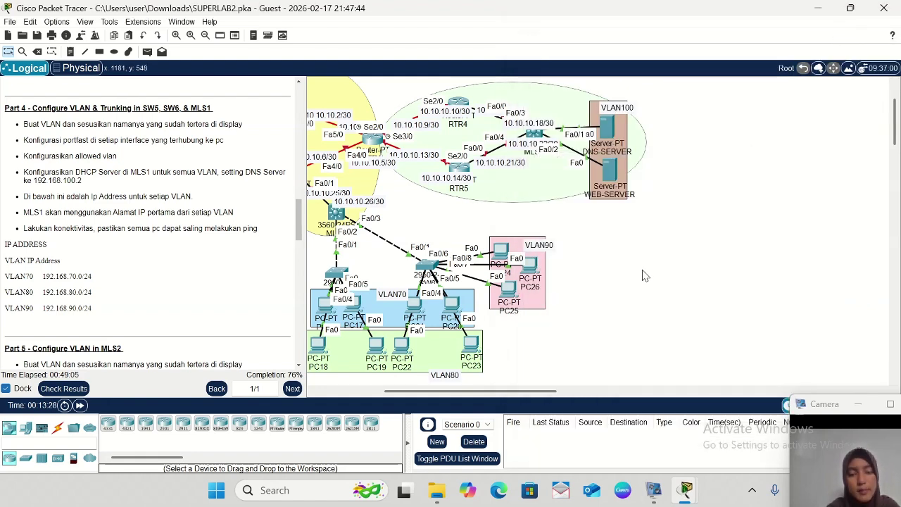
# - Switch PC16's IP Configuration to DHCP so it gets 192.168.70.2
pyautogui.hscroll(-3, 482, 308)
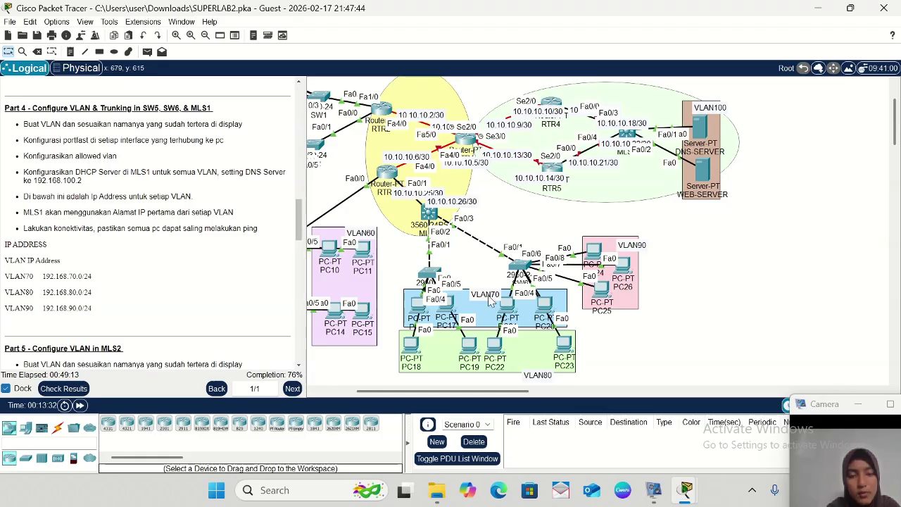
pyautogui.click(420, 311)
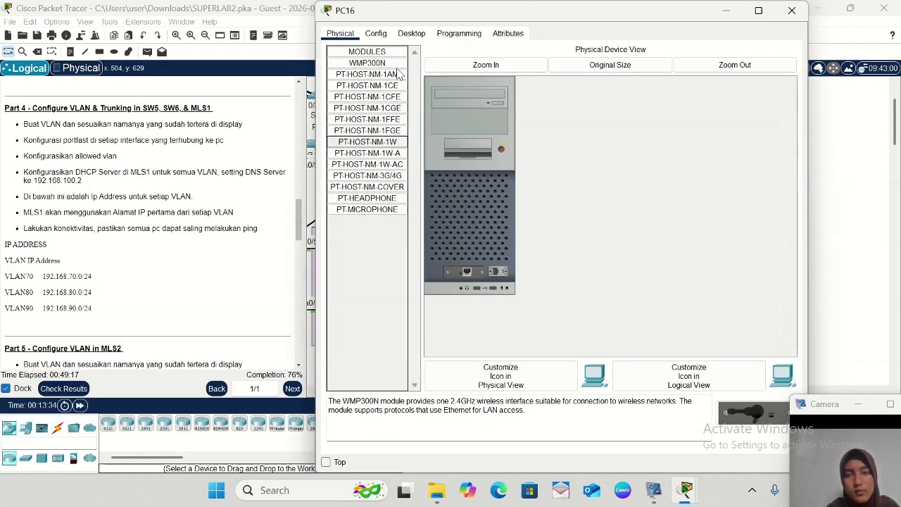
pyautogui.click(410, 35)
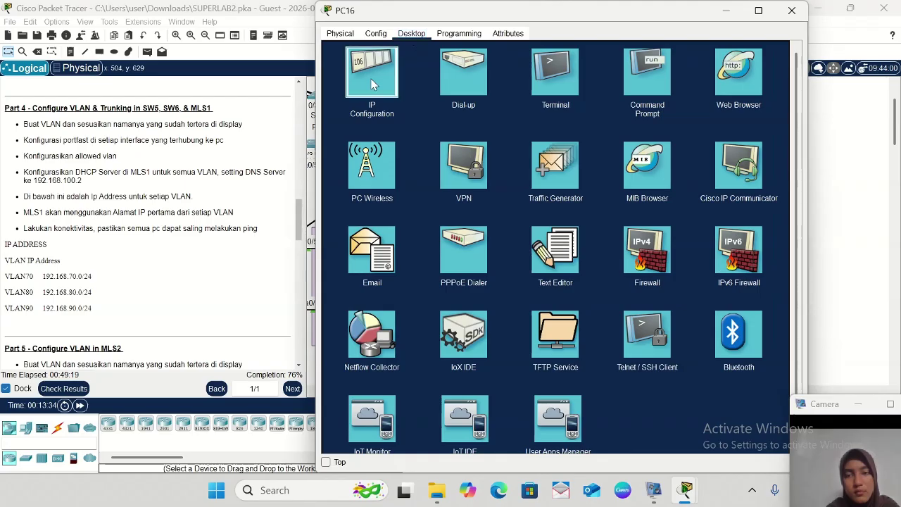
pyautogui.click(373, 85)
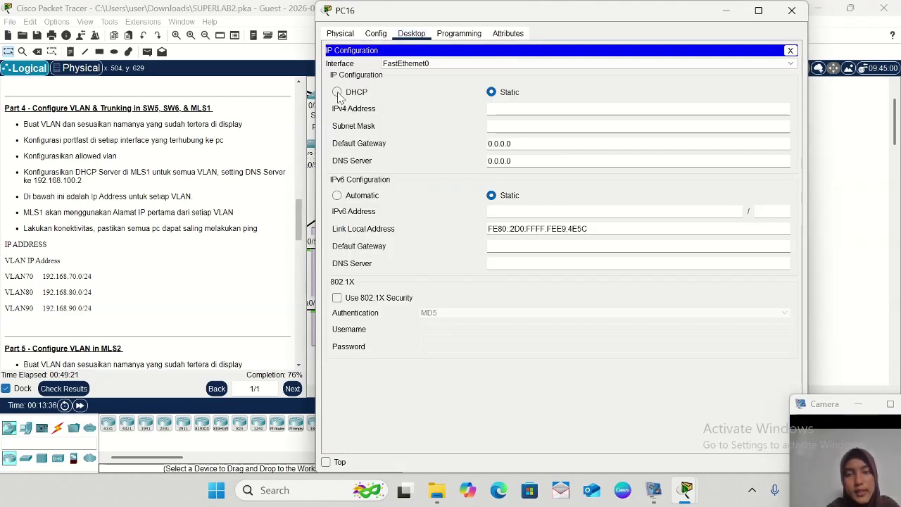
pyautogui.click(337, 92)
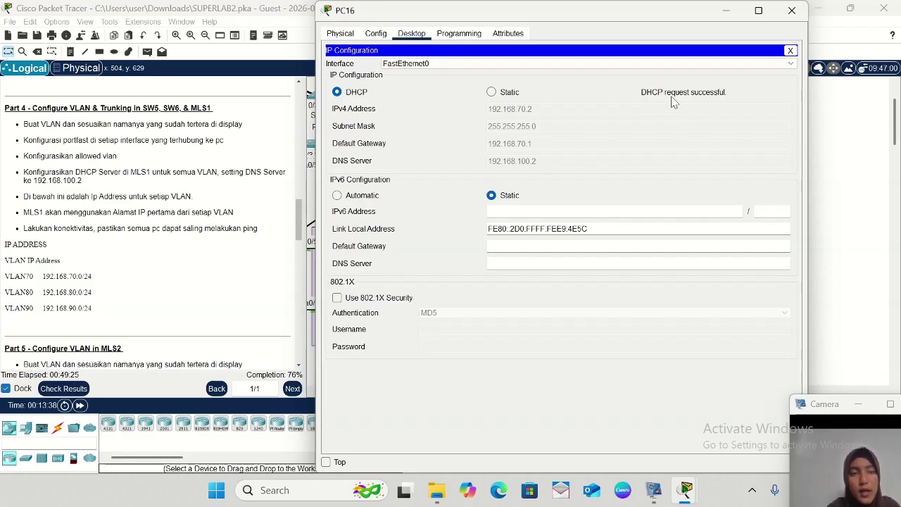
pyautogui.click(727, 12)
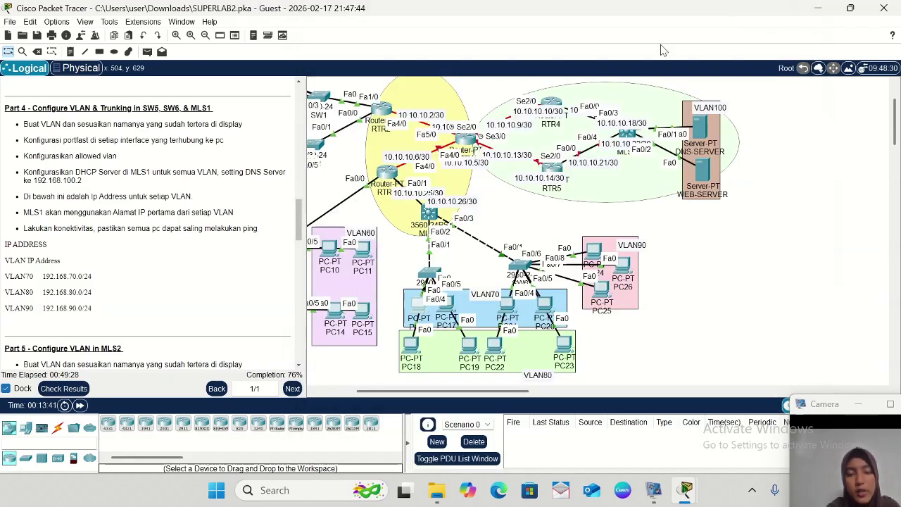
# - Set PC18 and PC21 to obtain their addresses via DHCP
pyautogui.click(411, 346)
pyautogui.click(372, 80)
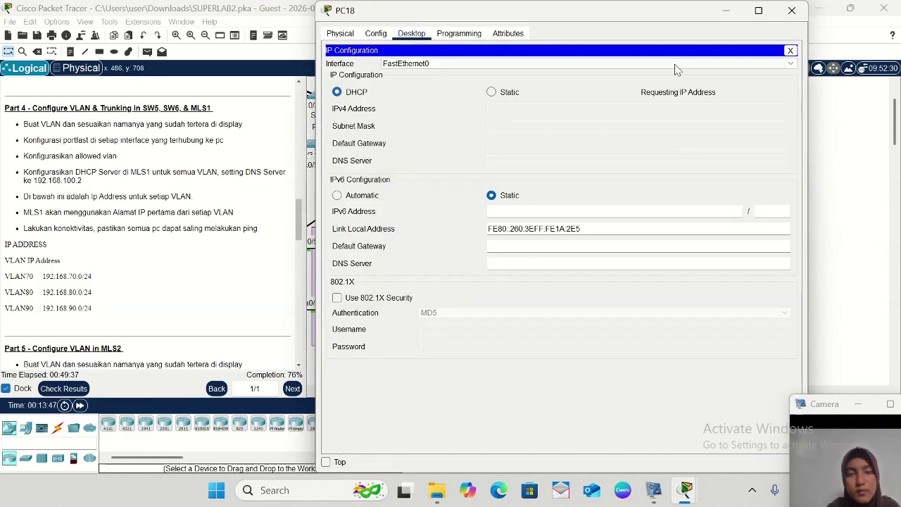
pyautogui.click(726, 12)
pyautogui.click(408, 341)
pyautogui.click(411, 33)
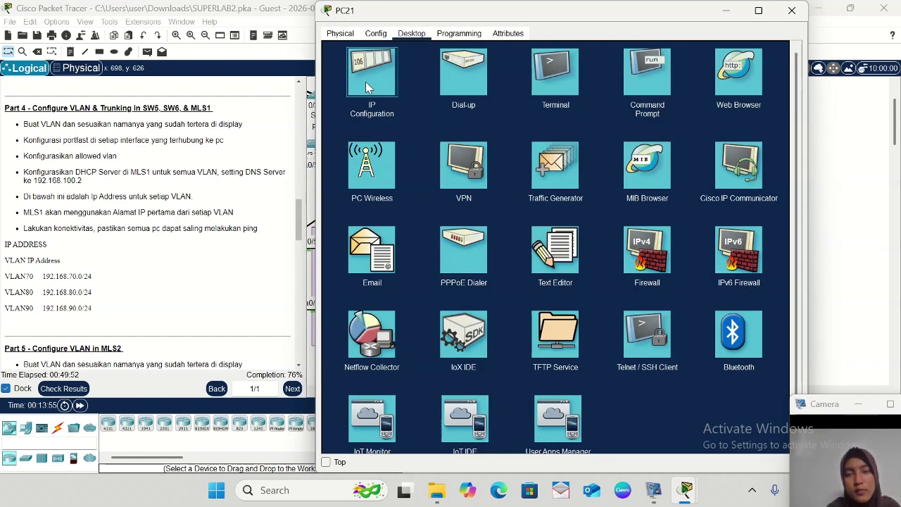
pyautogui.click(371, 80)
pyautogui.click(726, 12)
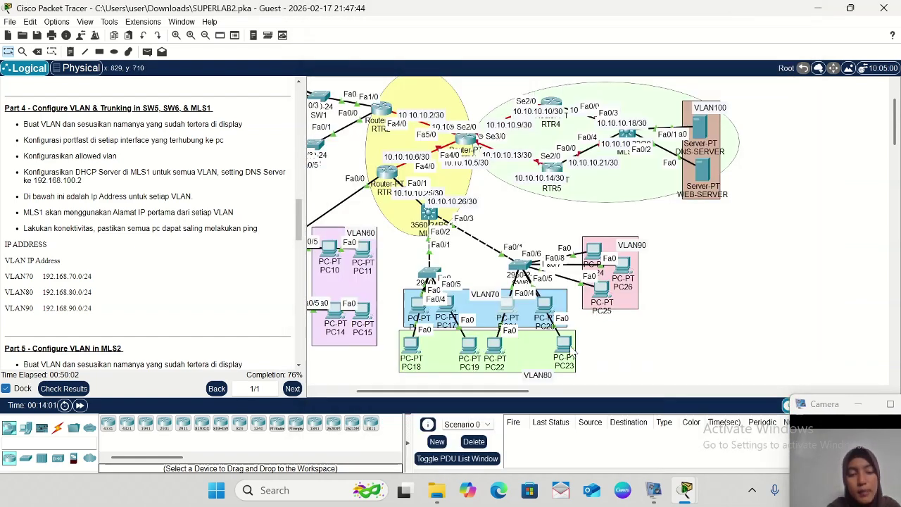
# - Set PC23 and PC26 to obtain their addresses via DHCP
pyautogui.click(569, 347)
pyautogui.click(411, 33)
pyautogui.click(372, 80)
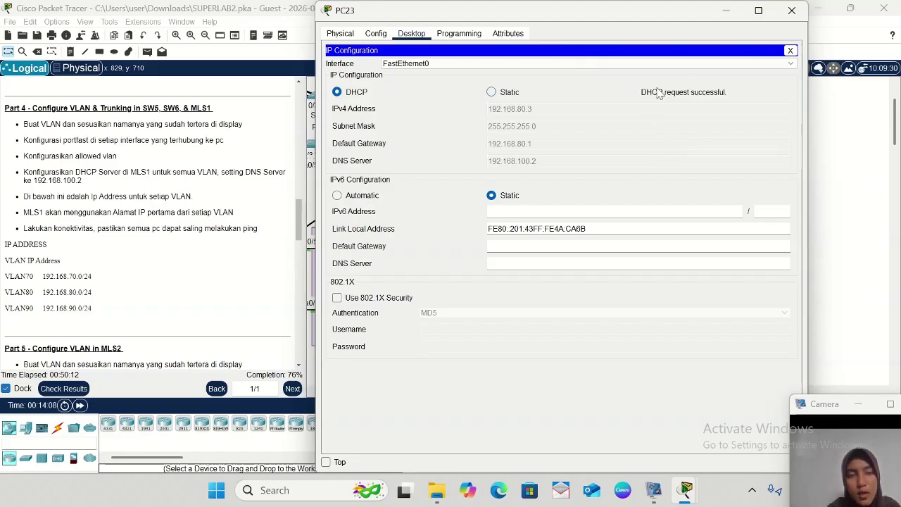
pyautogui.click(726, 11)
pyautogui.click(565, 344)
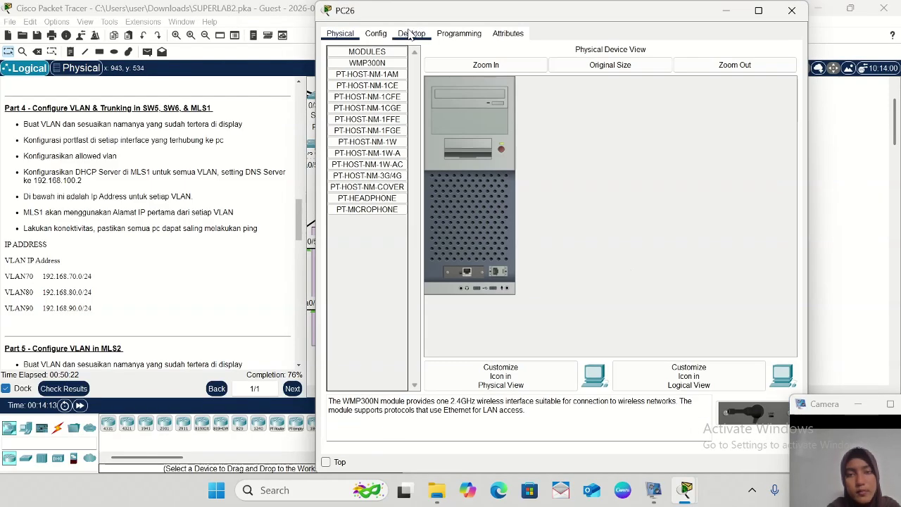
pyautogui.click(411, 33)
pyautogui.click(372, 81)
pyautogui.click(334, 90)
pyautogui.click(727, 10)
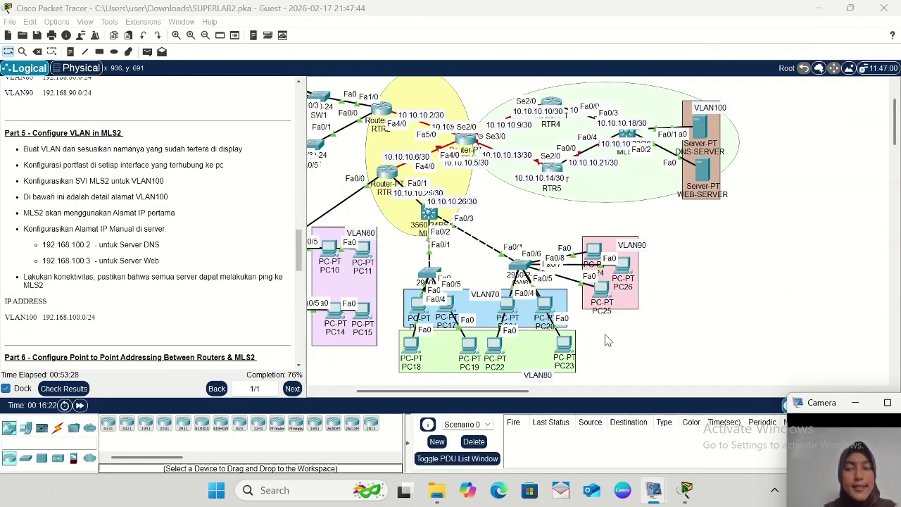
pyautogui.click(7, 132)
pyautogui.moveTo(5, 133); pyautogui.dragTo(157, 136)
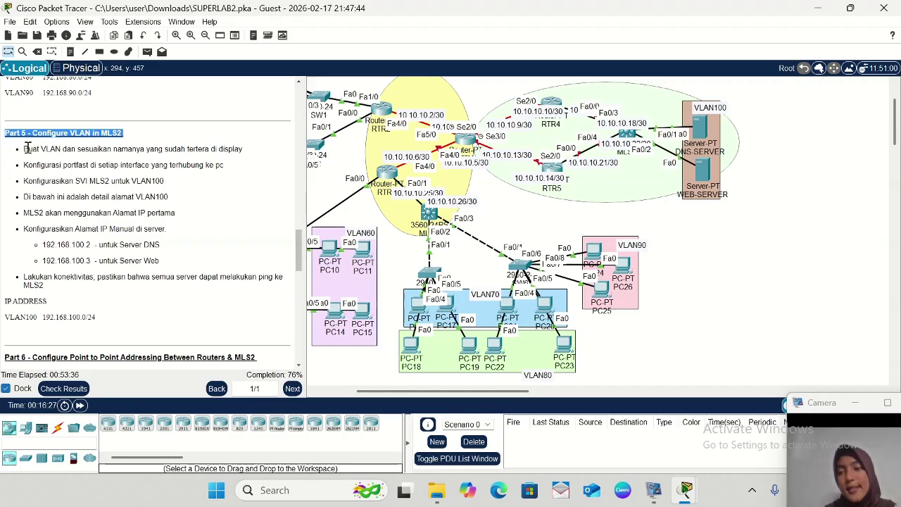
pyautogui.moveTo(25, 149); pyautogui.dragTo(113, 148)
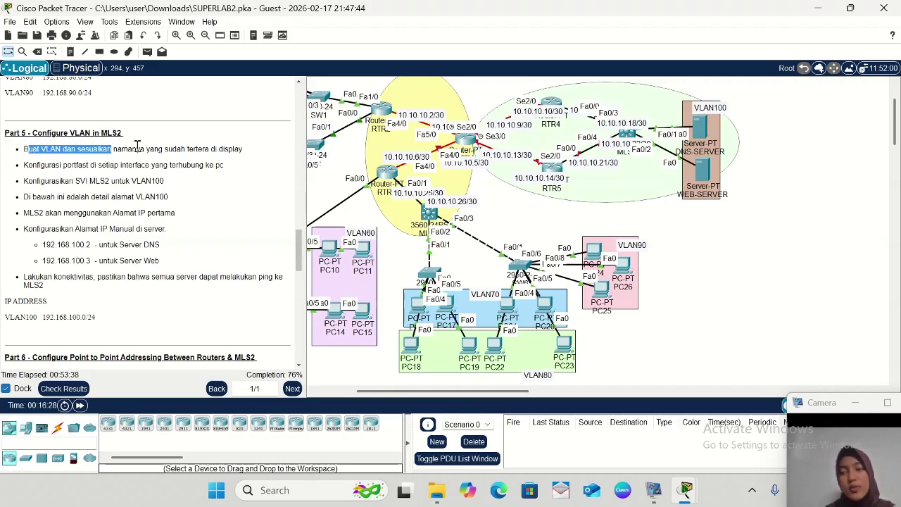
pyautogui.moveTo(205, 146); pyautogui.dragTo(256, 154)
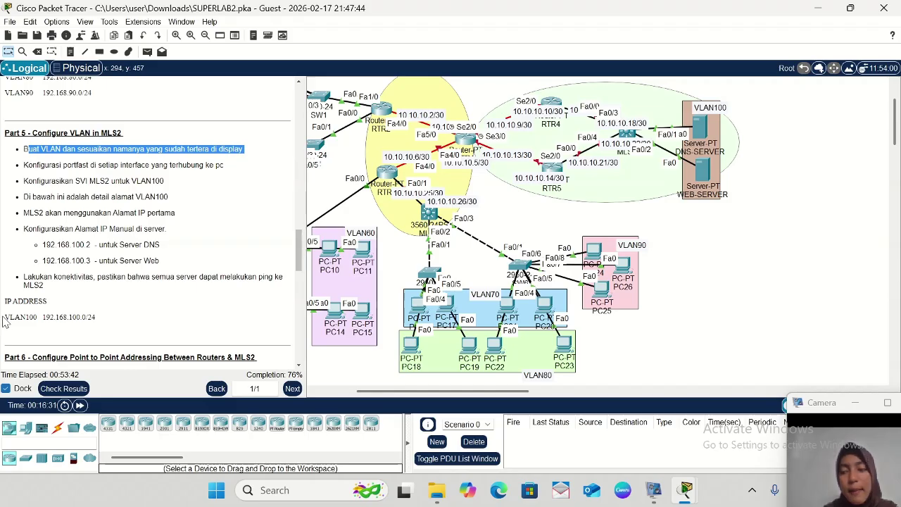
pyautogui.moveTo(6, 317); pyautogui.dragTo(47, 316)
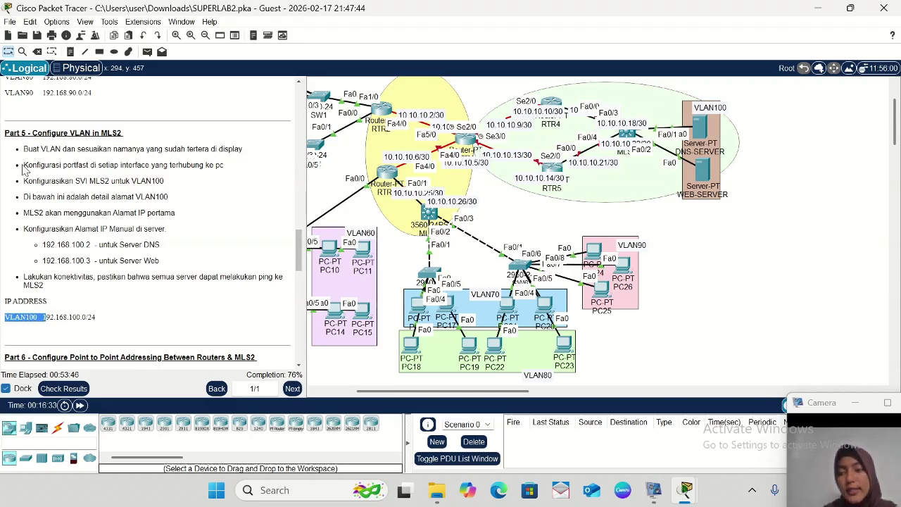
pyautogui.moveTo(24, 167); pyautogui.dragTo(247, 169)
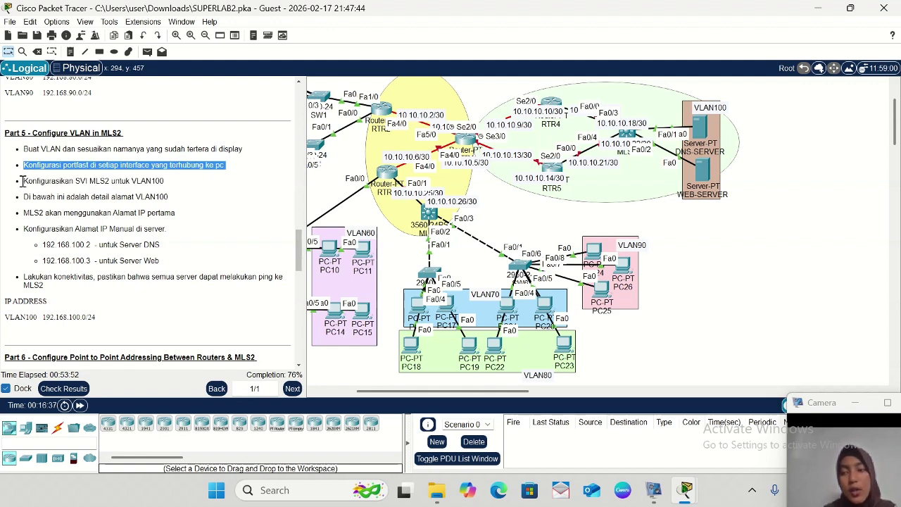
pyautogui.moveTo(26, 181); pyautogui.dragTo(189, 181)
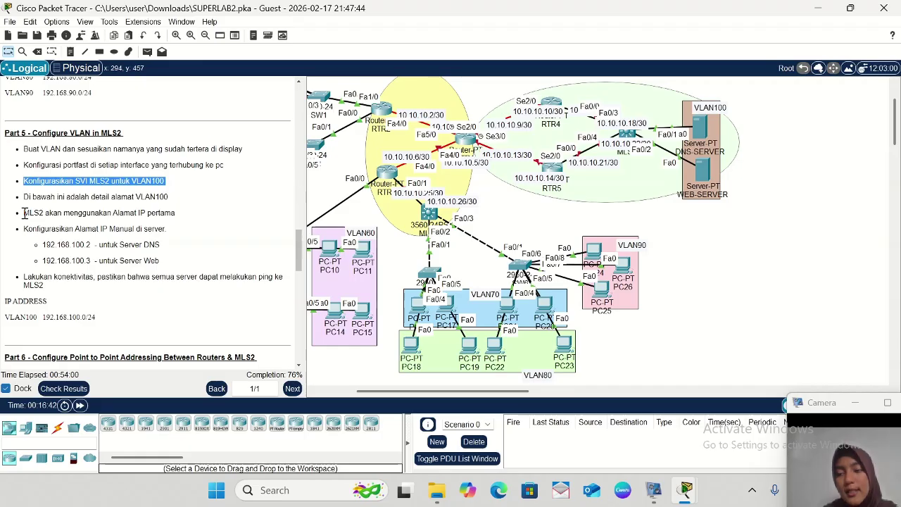
pyautogui.moveTo(25, 212); pyautogui.dragTo(205, 218)
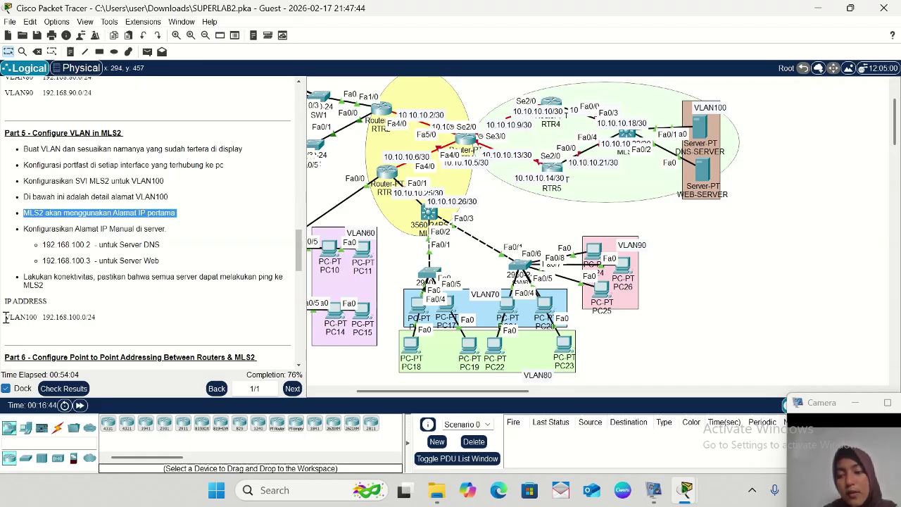
pyautogui.moveTo(7, 318); pyautogui.dragTo(119, 326)
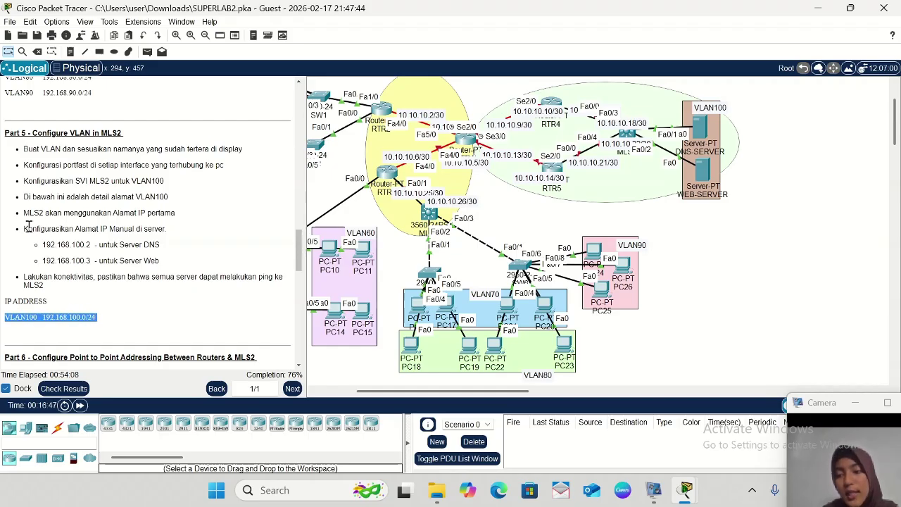
pyautogui.moveTo(24, 228); pyautogui.dragTo(182, 264)
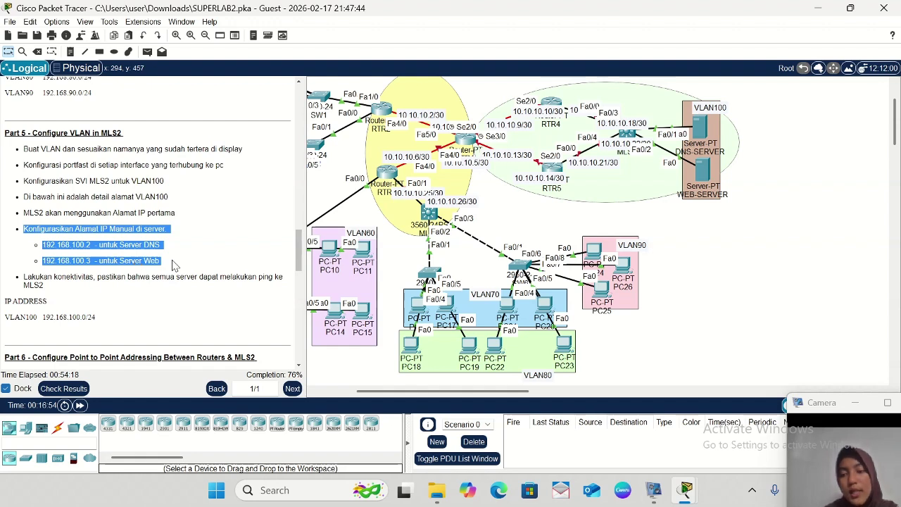
pyautogui.click(242, 260)
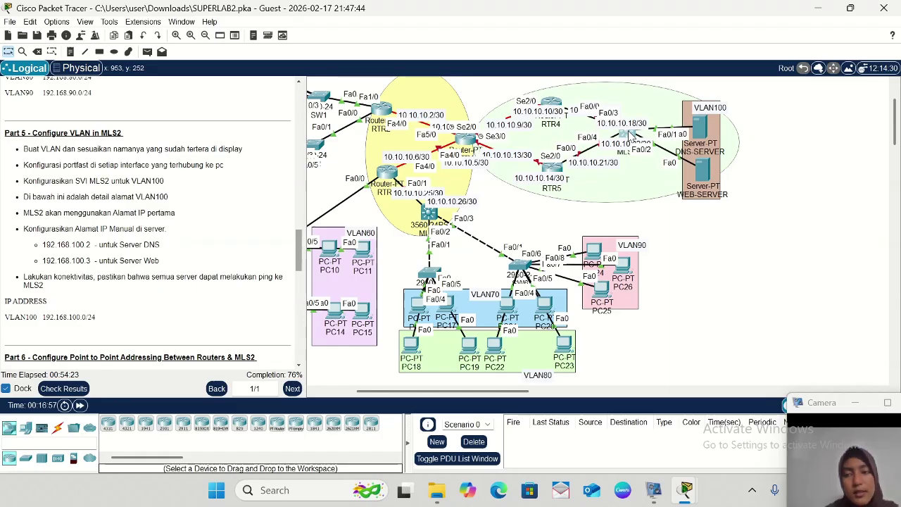
# - Open MLS2's CLI and enter global configuration mode with enable and conf t
pyautogui.click(626, 133)
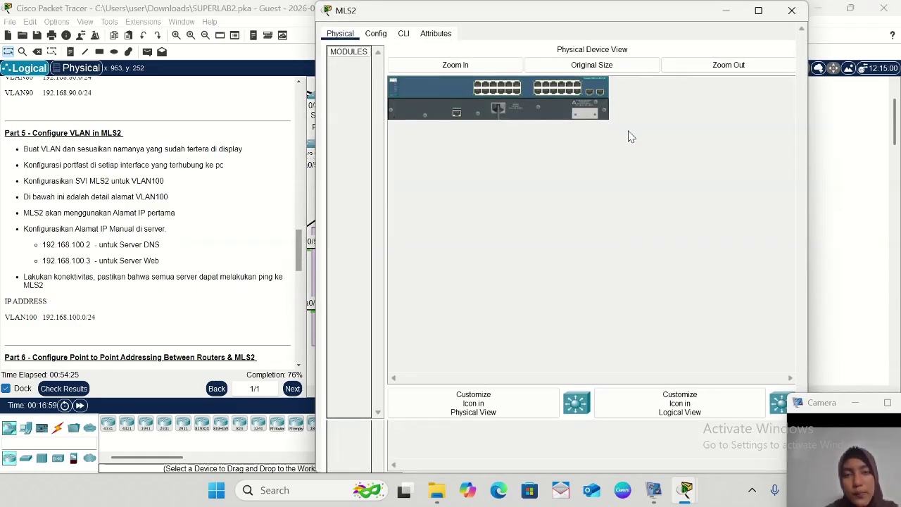
pyautogui.click(405, 36)
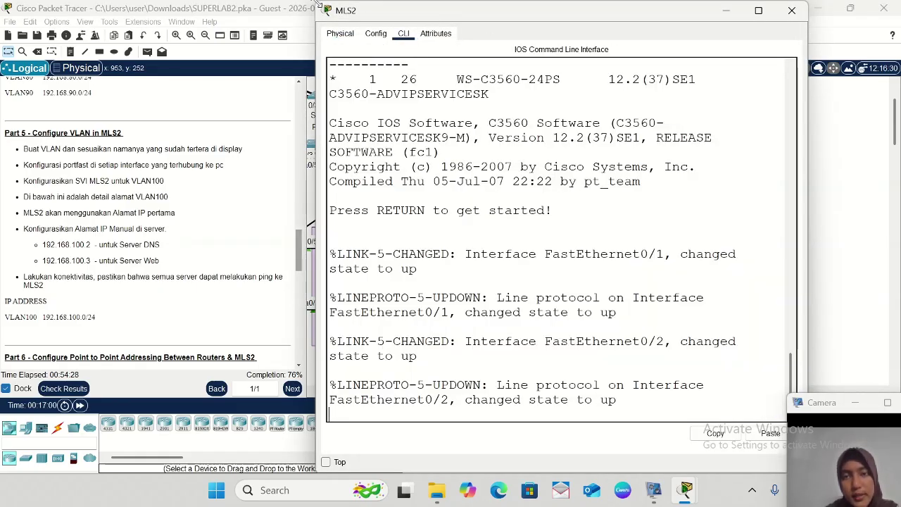
pyautogui.moveTo(327, 8); pyautogui.dragTo(431, 66)
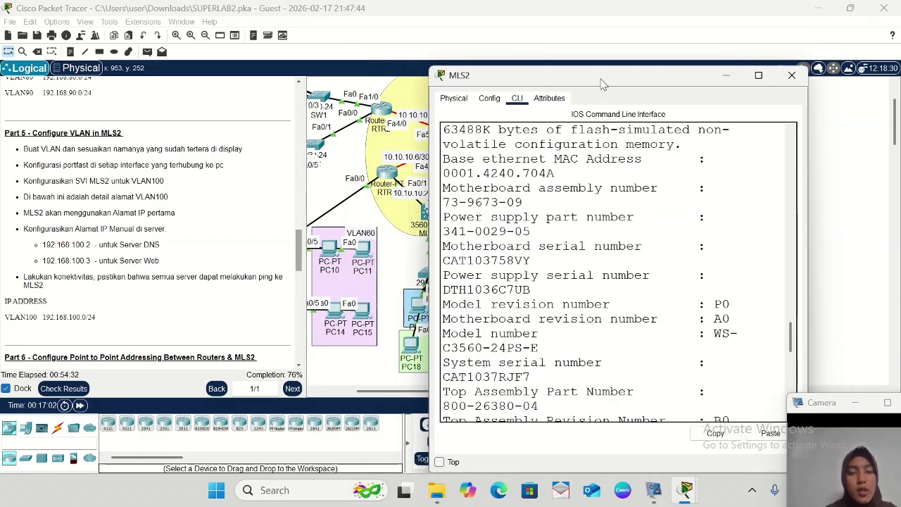
pyautogui.moveTo(602, 83); pyautogui.dragTo(718, 55)
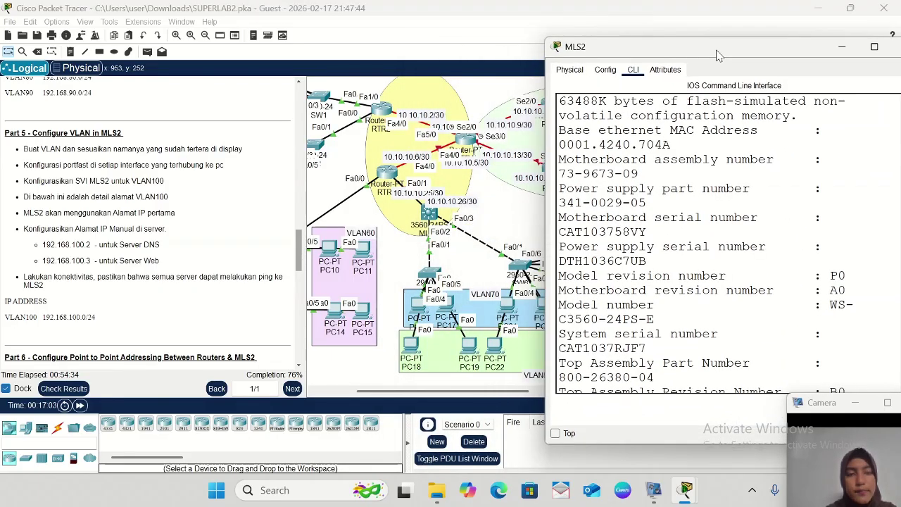
pyautogui.hscroll(10, 416, 206)
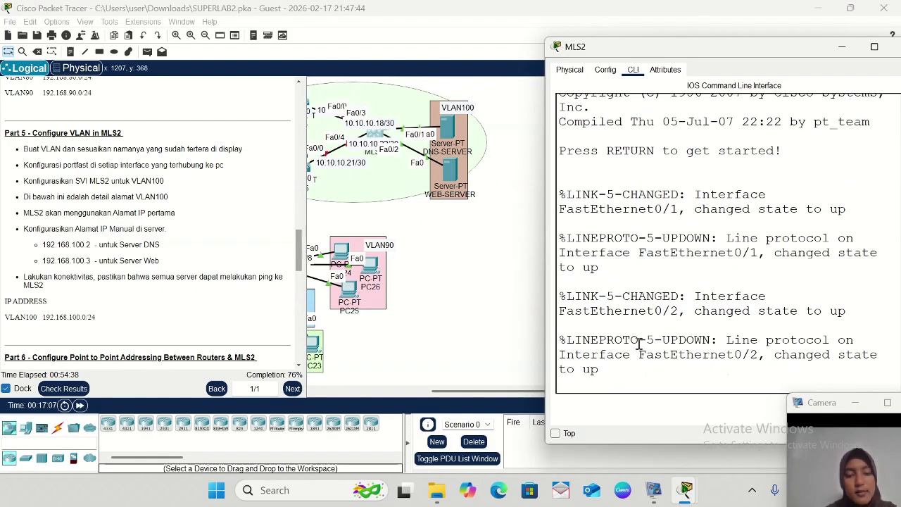
pyautogui.press('Return')
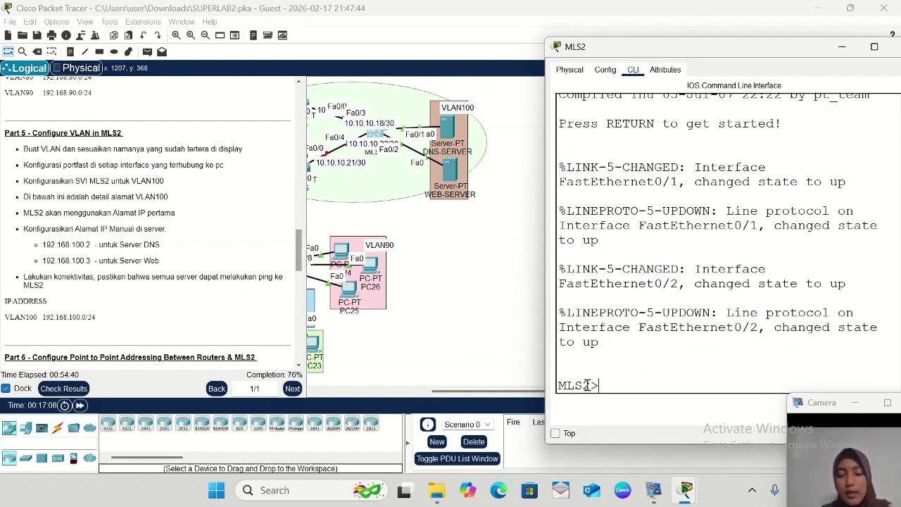
pyautogui.write('ena')
pyautogui.press('Return')
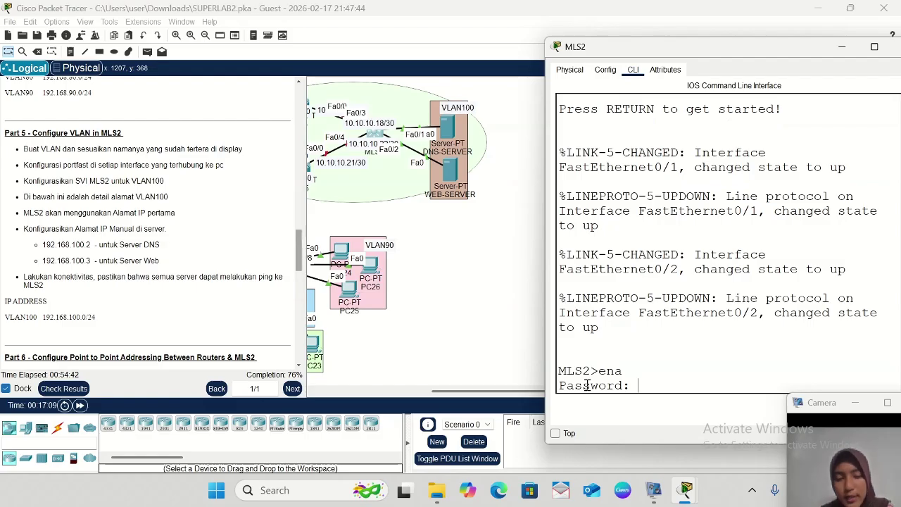
pyautogui.press('Return')
pyautogui.write('conf ')
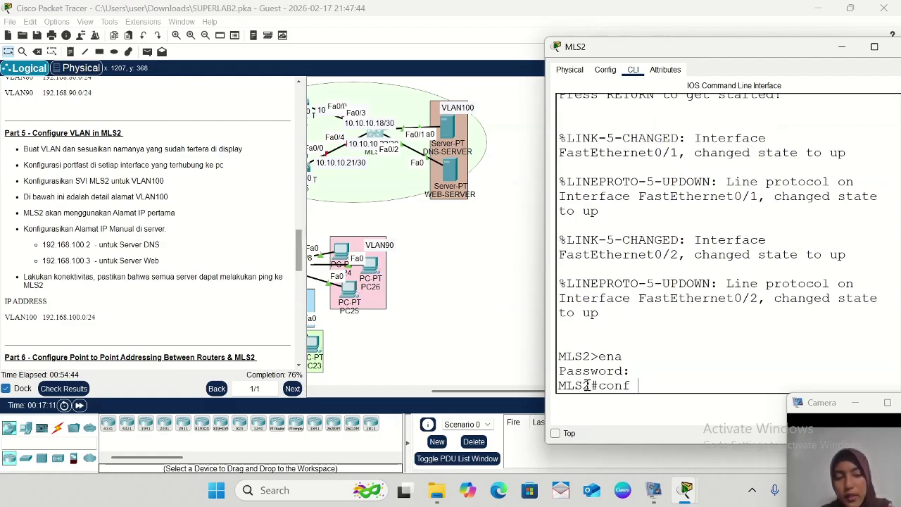
pyautogui.write('t')
pyautogui.press('Return')
# - Create VLAN 100 on MLS2 and name it VLAN100
pyautogui.write('vlan')
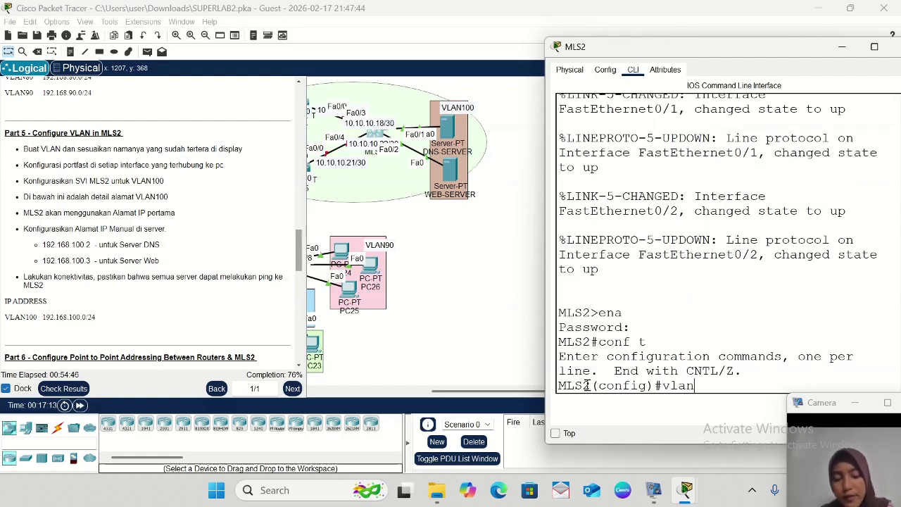
pyautogui.write(' 100')
pyautogui.press('Return')
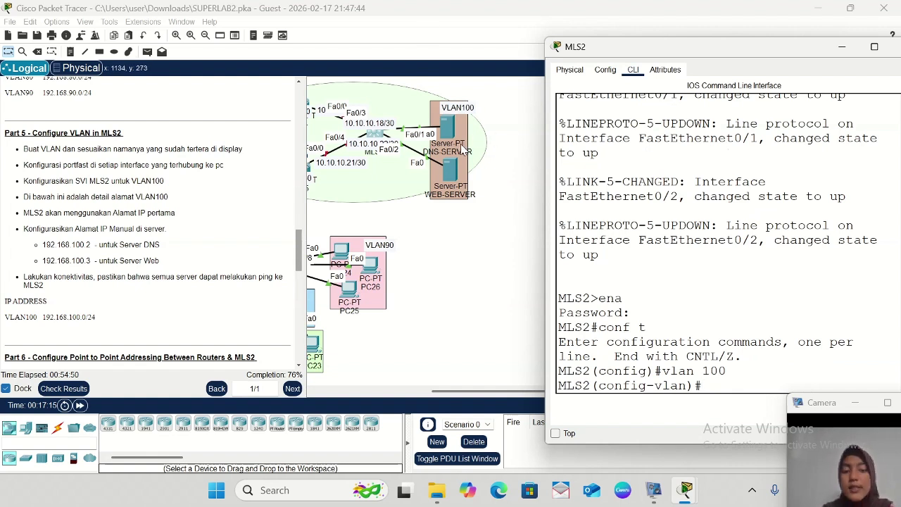
pyautogui.write('nam')
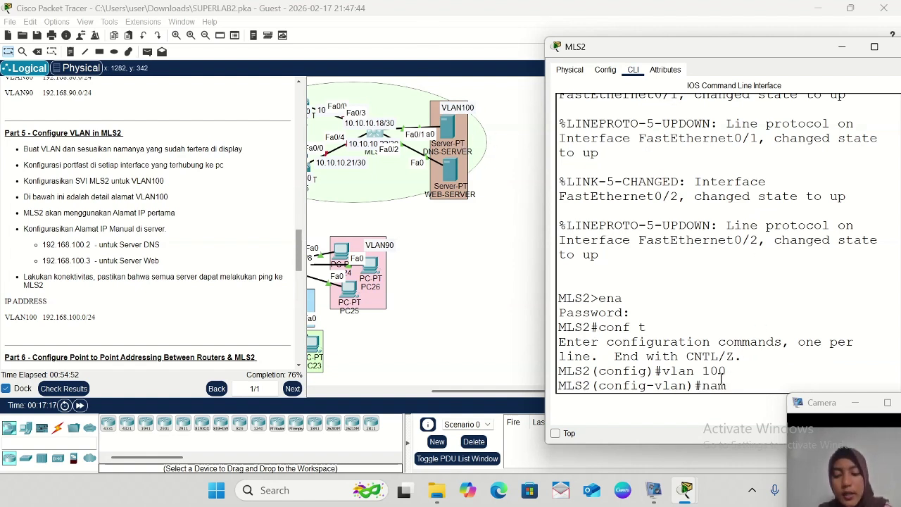
pyautogui.write('e VLAN')
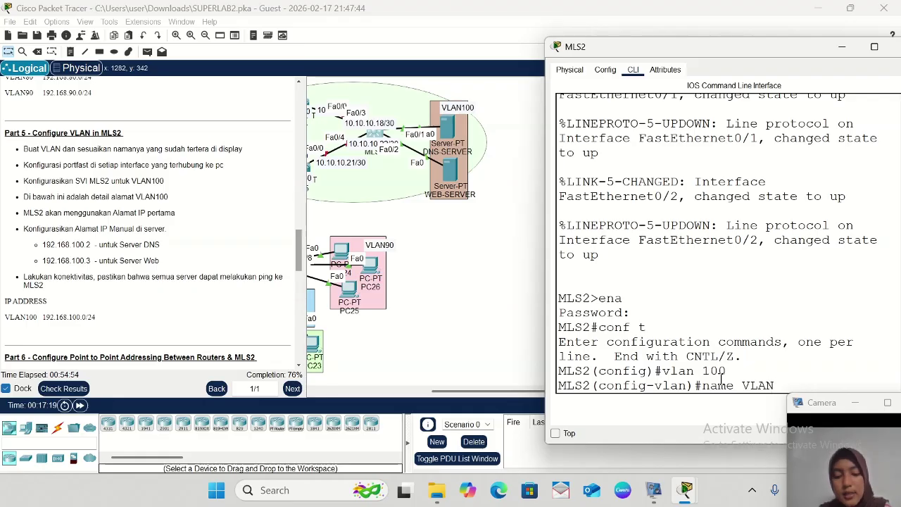
pyautogui.write('100')
pyautogui.press('Return')
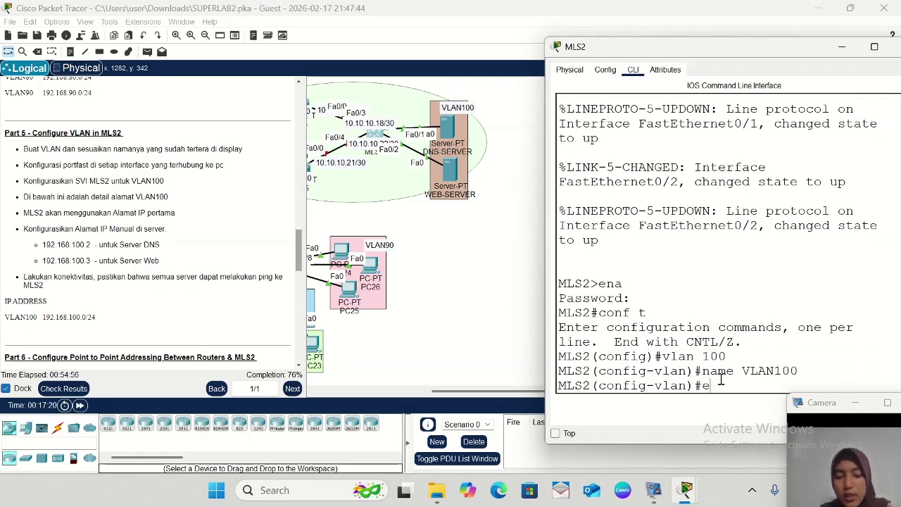
pyautogui.write('ex')
pyautogui.press('Return')
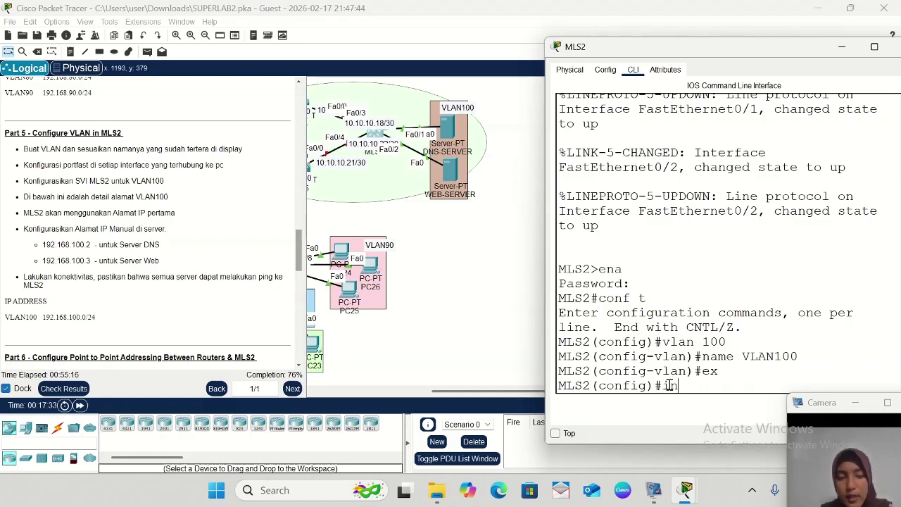
pyautogui.write('t r f')
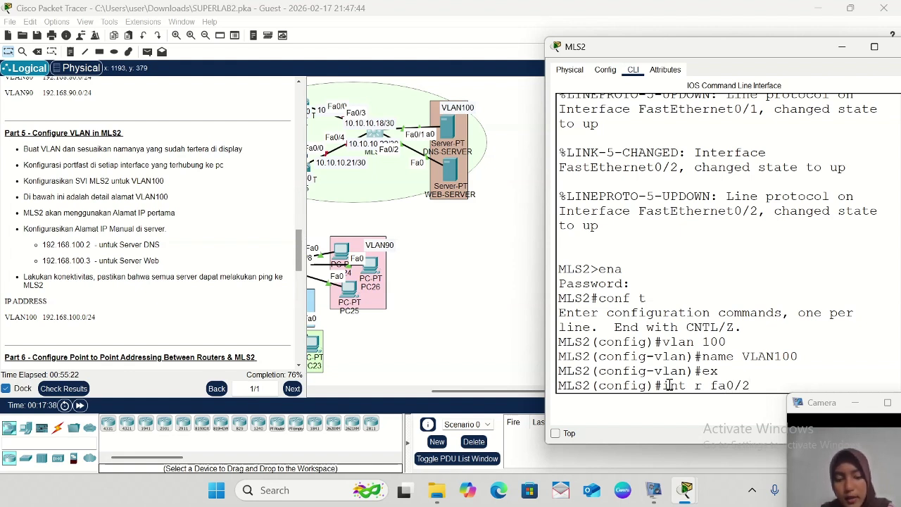
# - Make MLS2 ports Fa0/1-2 switchport access VLAN 100 with spanning-tree PortFast
pyautogui.write('a0/1-2')
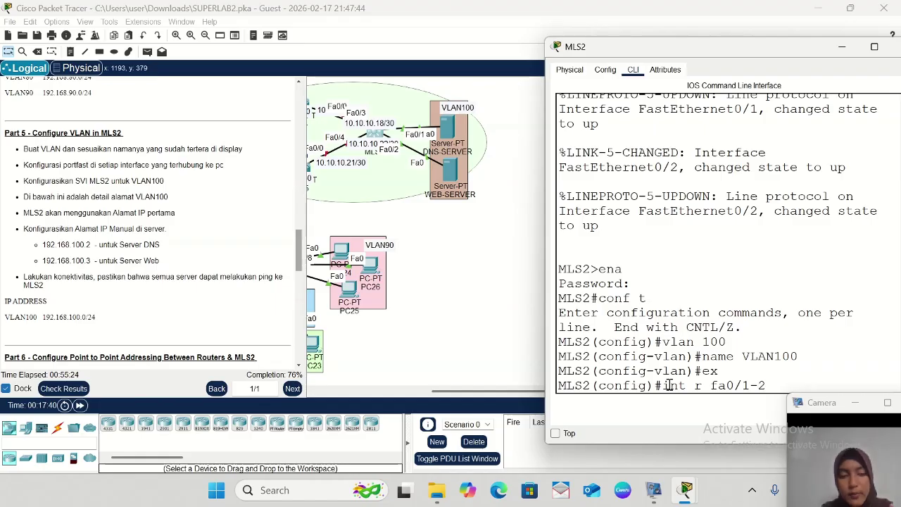
pyautogui.press('Return')
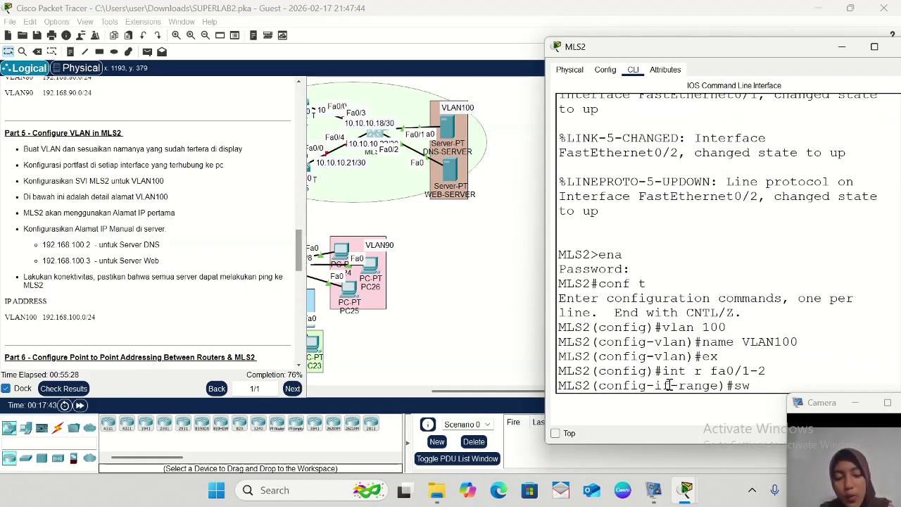
pyautogui.write('sw mo acc')
pyautogui.press('Return')
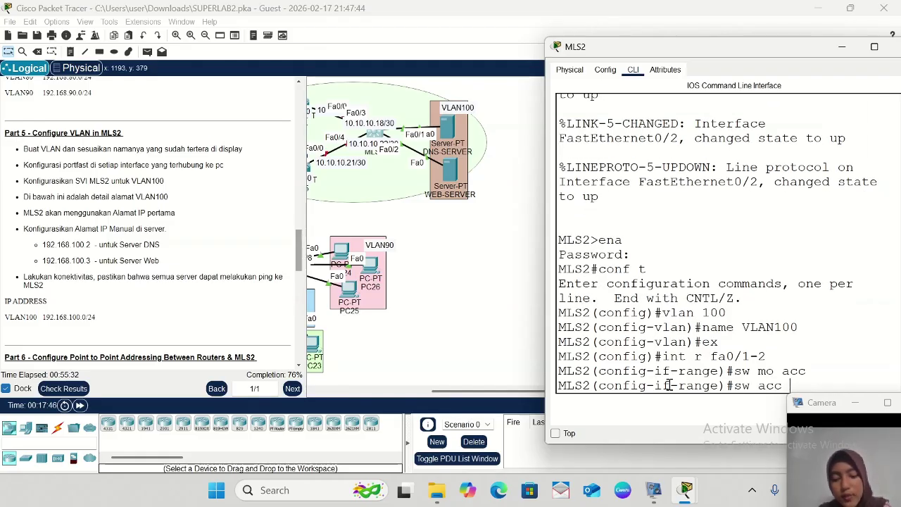
pyautogui.write('sw acc vlan 100')
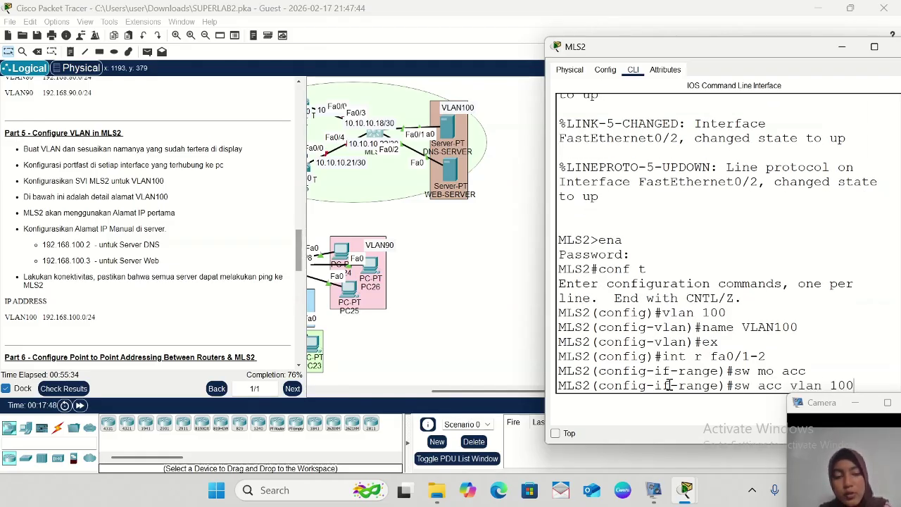
pyautogui.press('Return')
pyautogui.write('spa p')
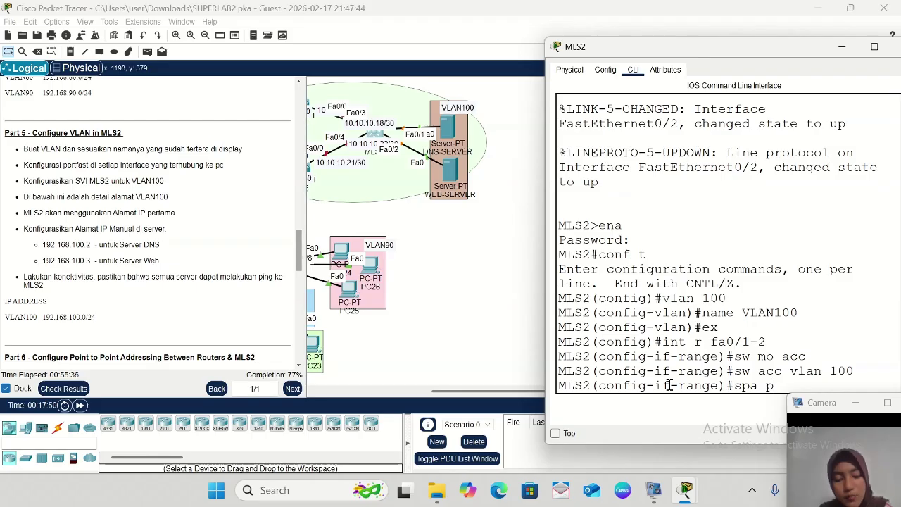
pyautogui.write('o')
pyautogui.press('Return')
pyautogui.write('e)#e')
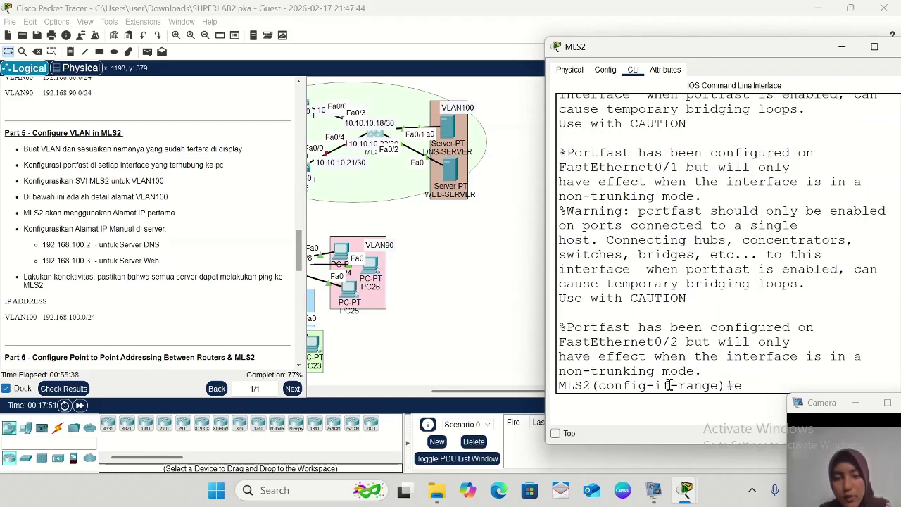
pyautogui.write('x')
pyautogui.press('Return')
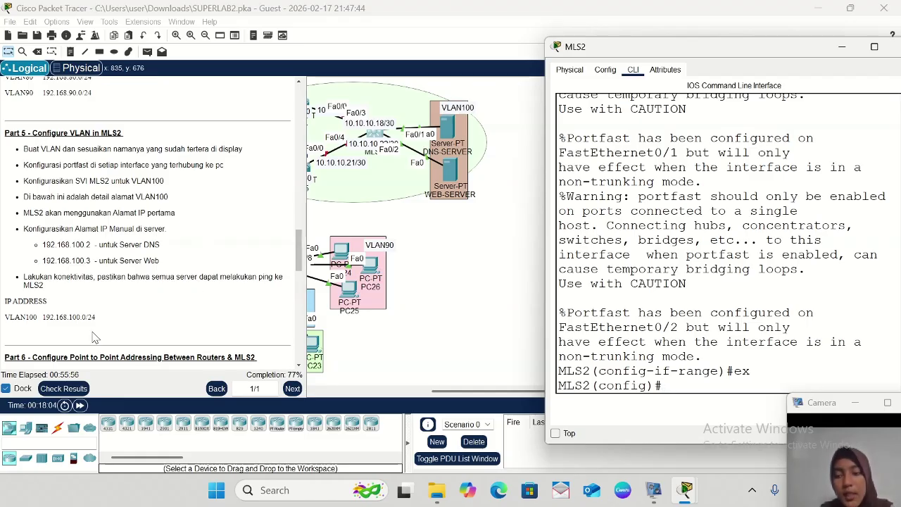
# - After a rejected int fa0/1-2 attempt, create the Vlan100 SVI with int VLAN100
pyautogui.write('int fa0/1-2')
pyautogui.press('Return')
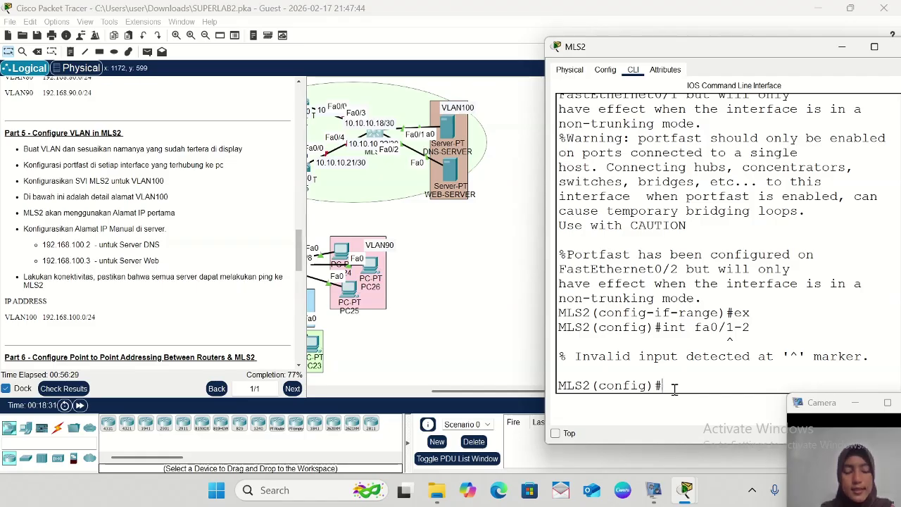
pyautogui.write('int VL')
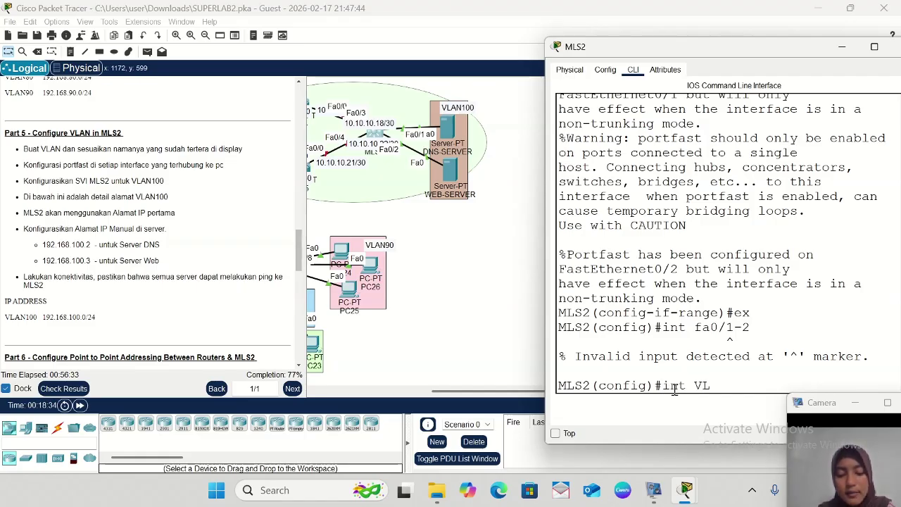
pyautogui.write('AN')
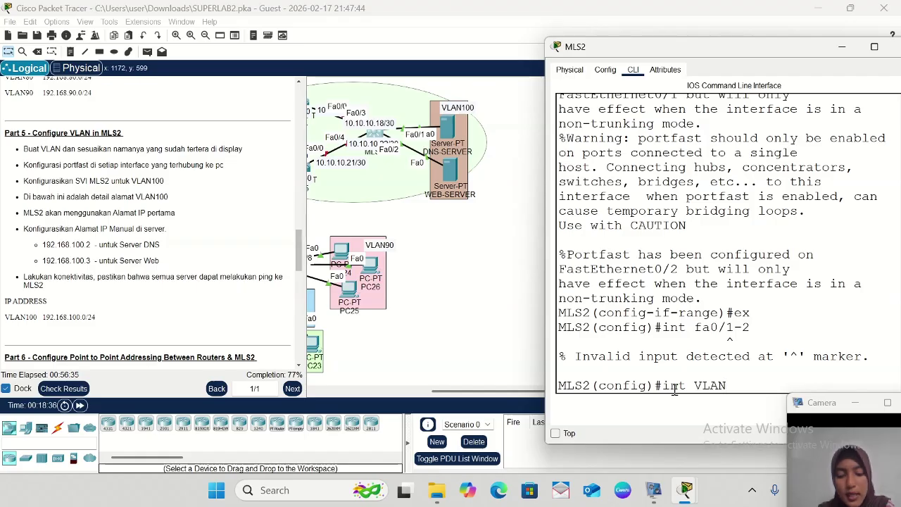
pyautogui.write('100')
pyautogui.press('Return')
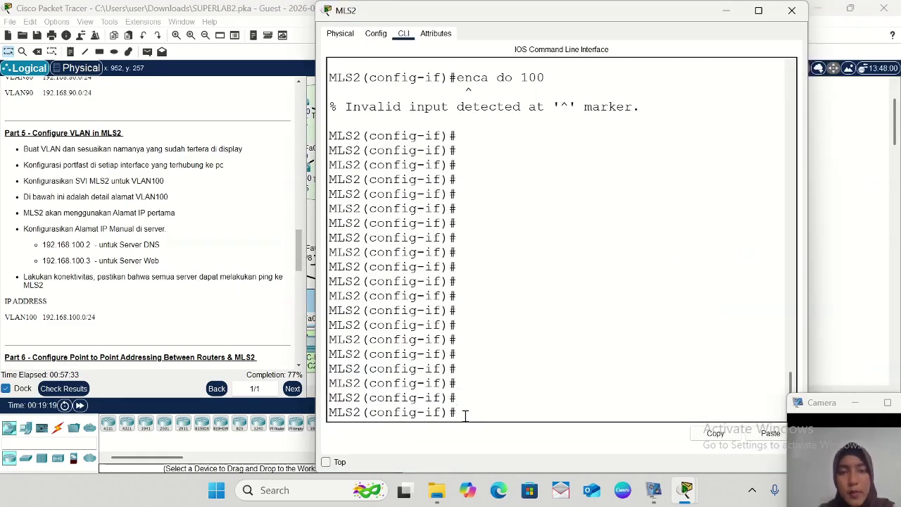
# - Assign Vlan100 the address 192.168.100.1 255.255.255.0, then minimize MLS2's window
pyautogui.scroll(4, 464, 416)
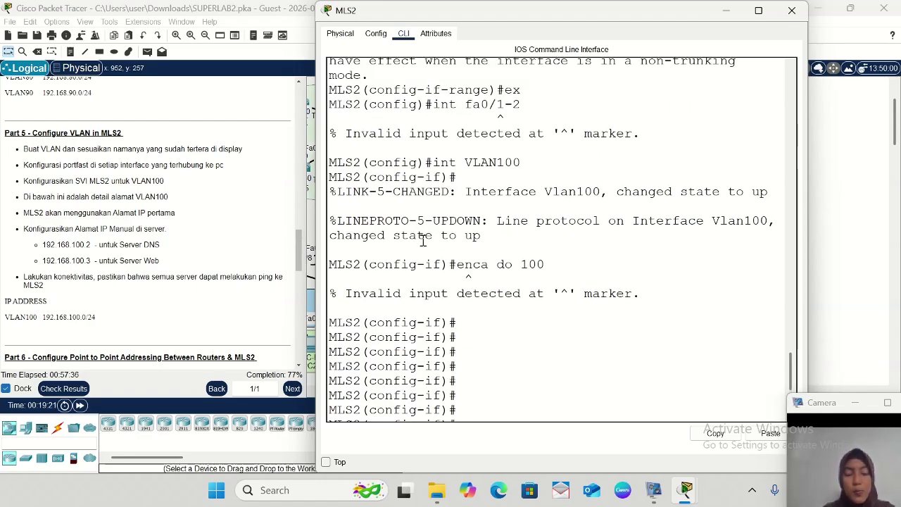
pyautogui.scroll(-5, 466, 352)
pyautogui.scroll(12, 466, 352)
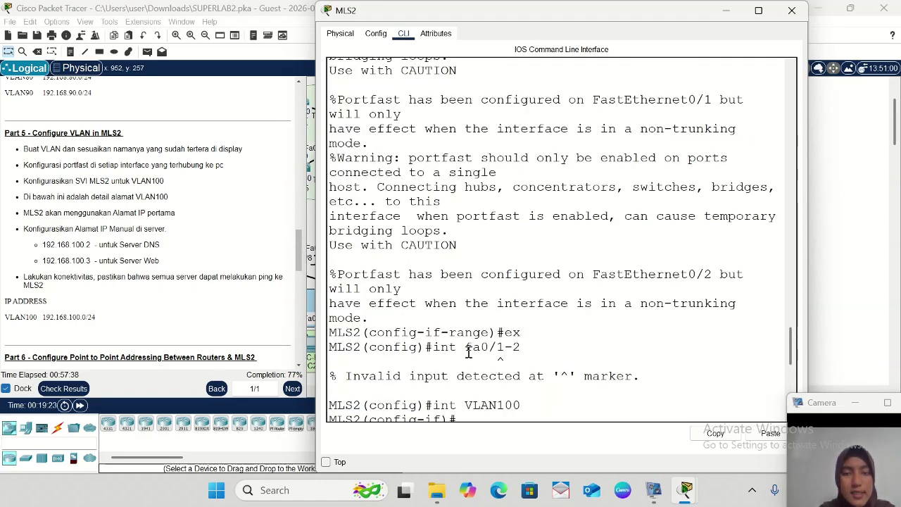
pyautogui.scroll(-5, 468, 349)
pyautogui.scroll(-3, 468, 350)
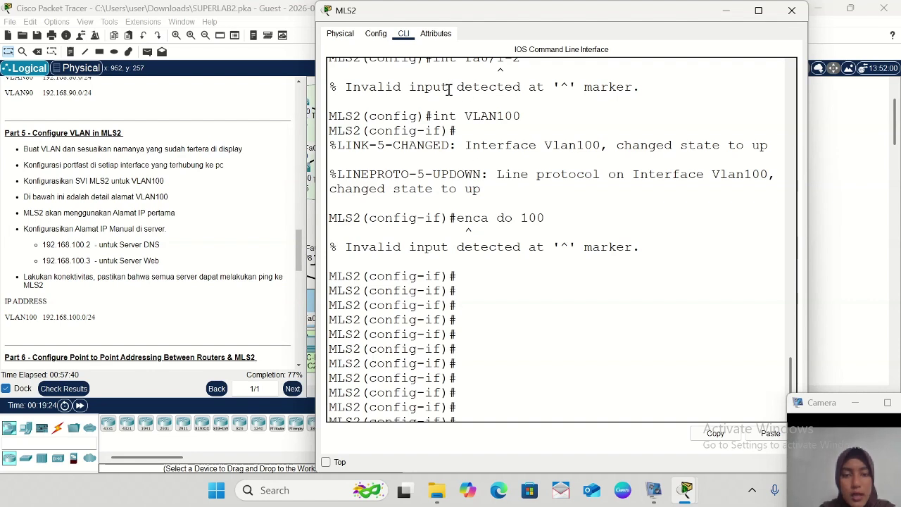
pyautogui.moveTo(432, 117); pyautogui.dragTo(549, 121)
pyautogui.click(487, 316)
pyautogui.scroll(-3, 487, 316)
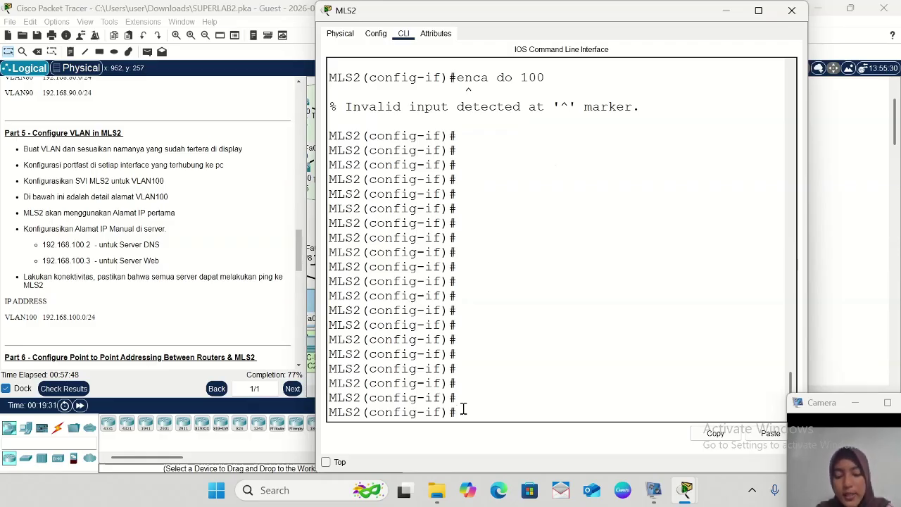
pyautogui.write('ip')
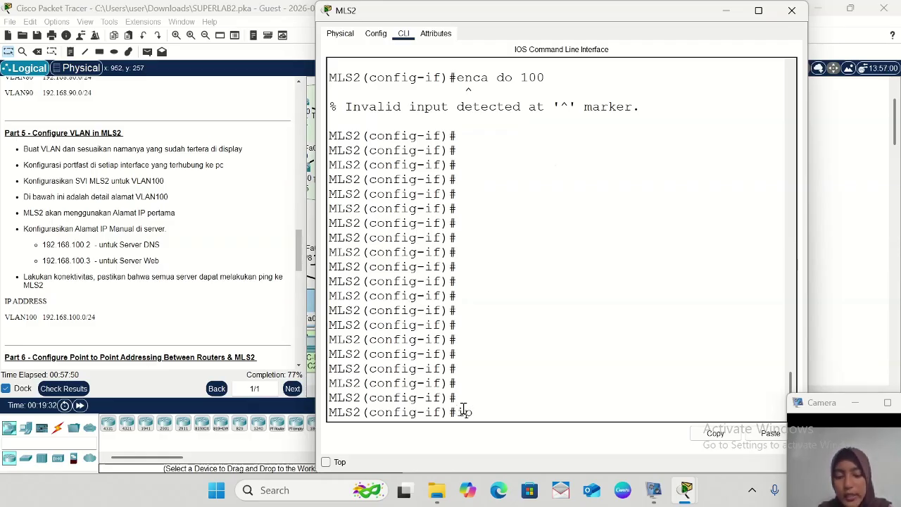
pyautogui.write(' add 192')
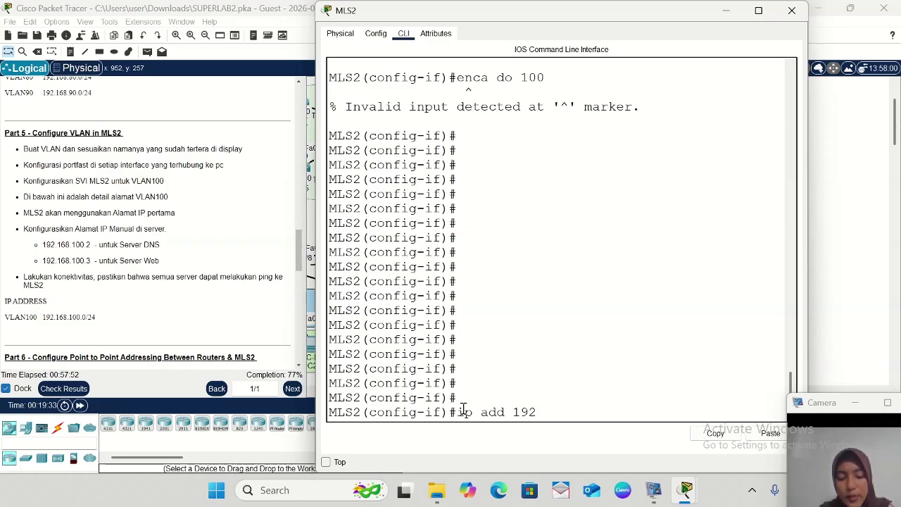
pyautogui.write('.168.')
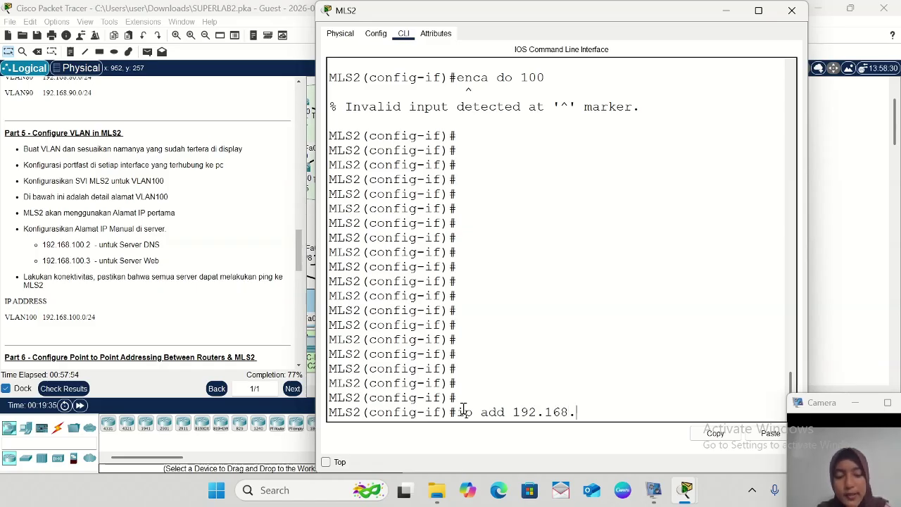
pyautogui.write('100.1')
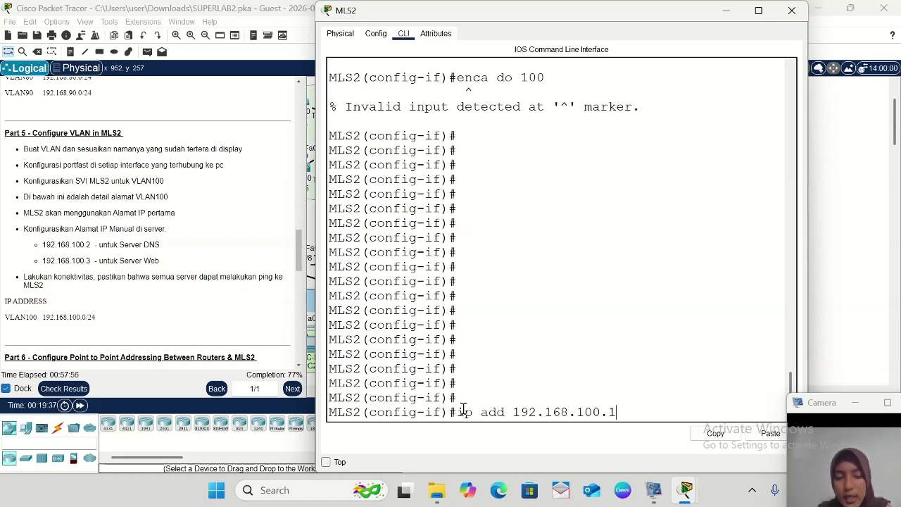
pyautogui.write(' 255.2')
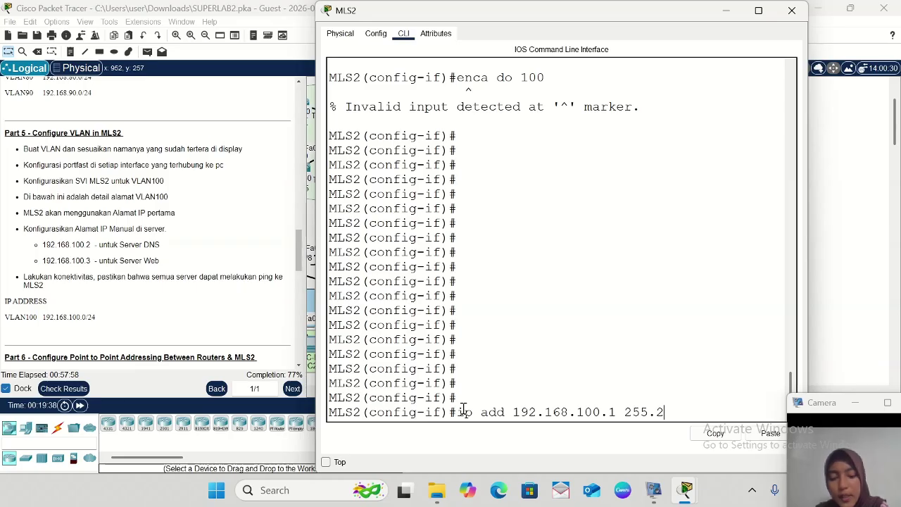
pyautogui.write('55.255.0')
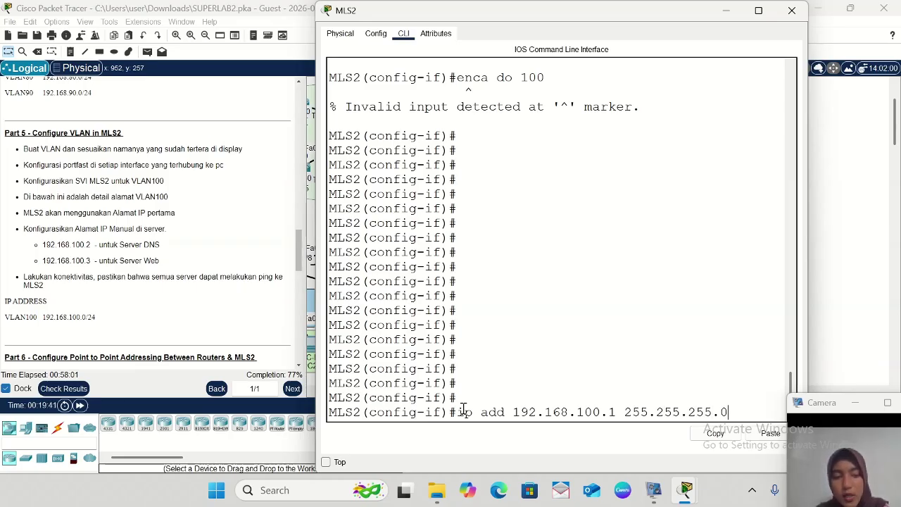
pyautogui.press('Return')
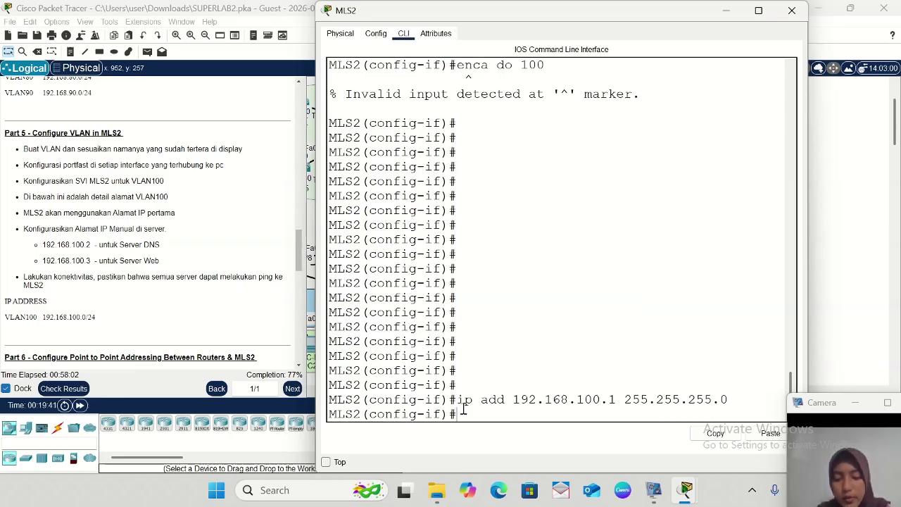
pyautogui.write('ex')
pyautogui.press('Return')
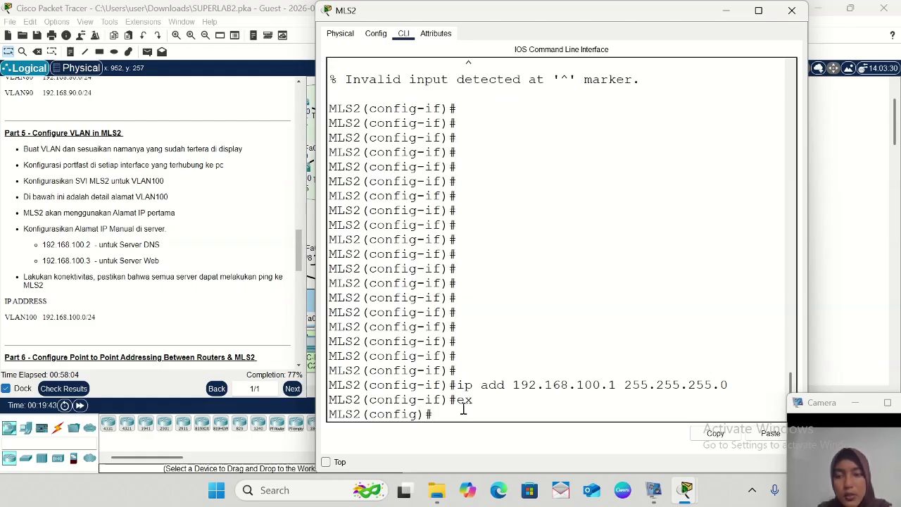
pyautogui.click(725, 11)
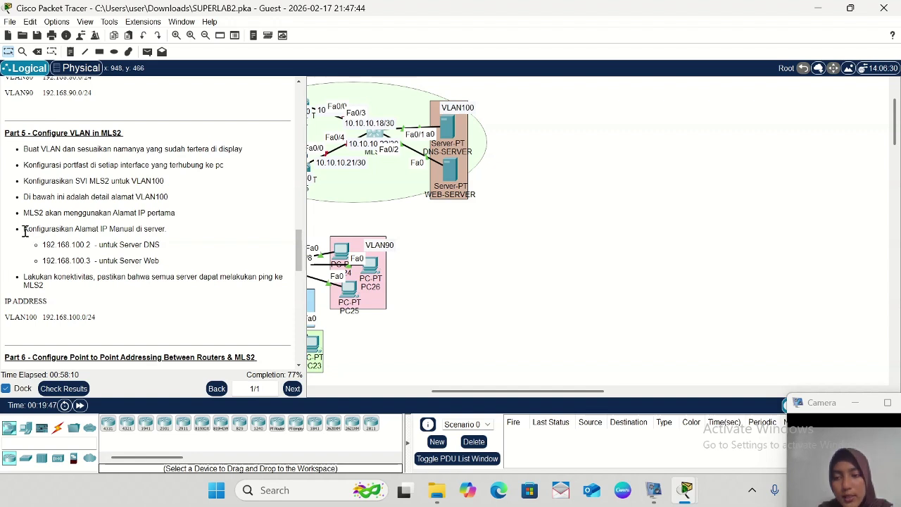
# - Open the DNS-SERVER device window from the topology
pyautogui.moveTo(25, 230); pyautogui.dragTo(166, 263)
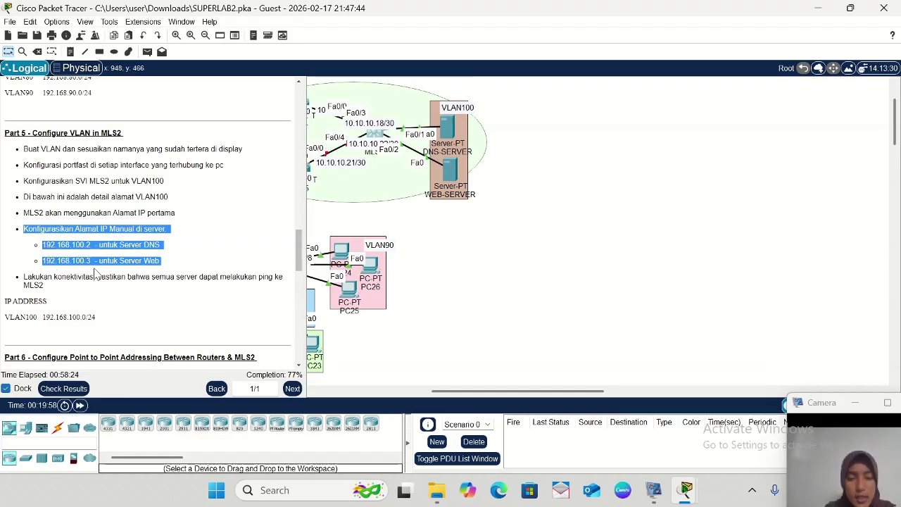
pyautogui.click(466, 256)
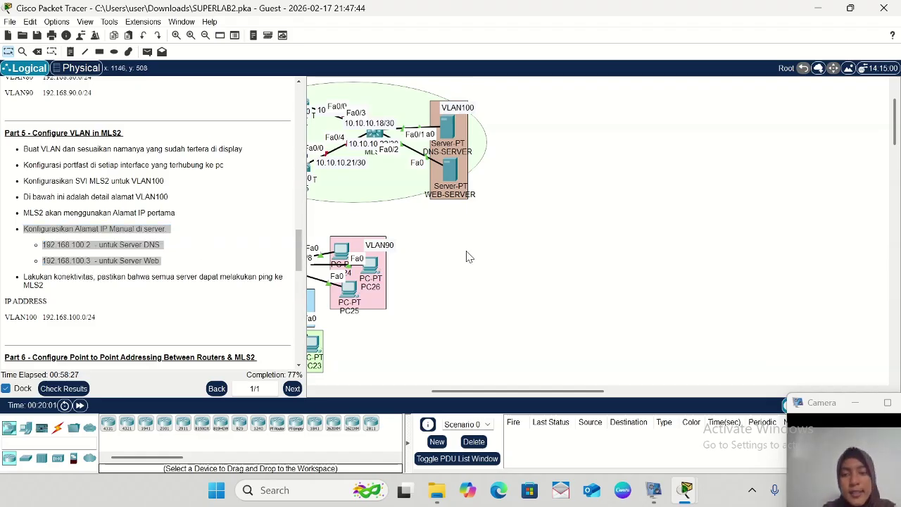
pyautogui.click(451, 130)
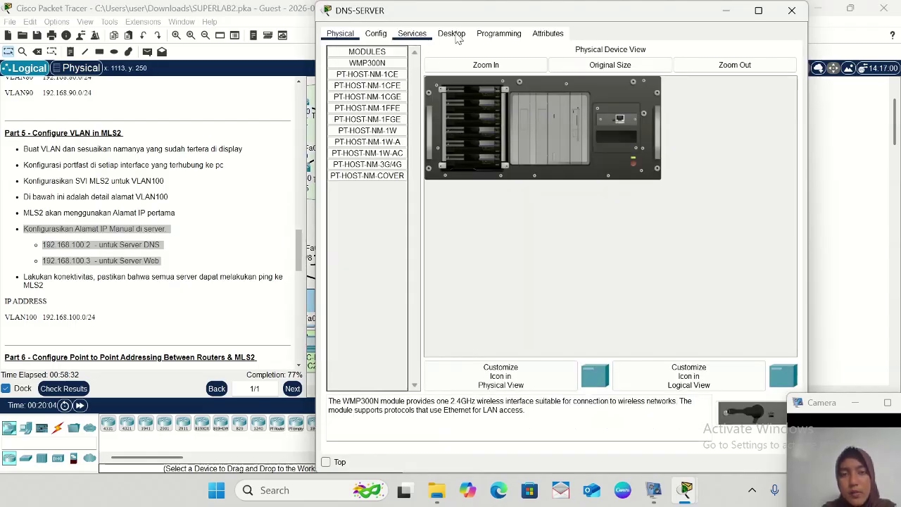
# - Give DNS-SERVER IP 192.168.100.2, mask 255.255.255.0, gateway 192.168.100.1, DNS 192.168.100.2
pyautogui.click(451, 34)
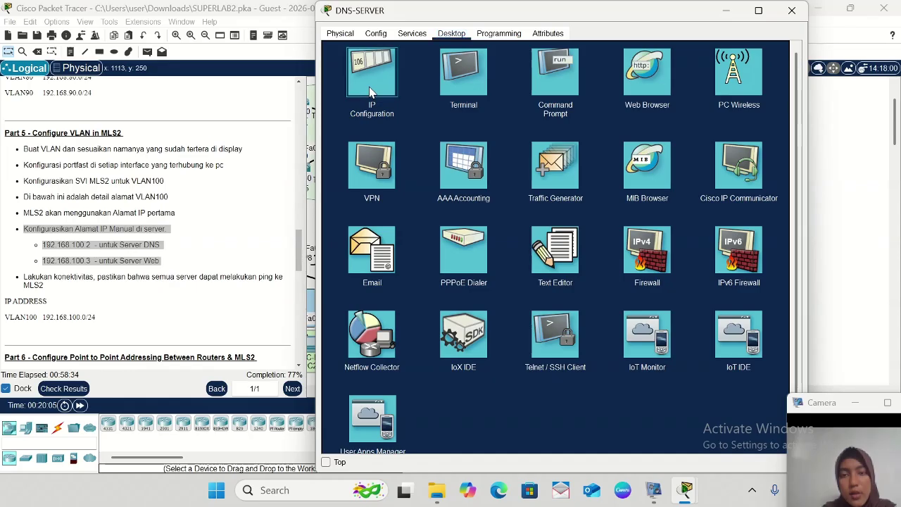
pyautogui.click(372, 92)
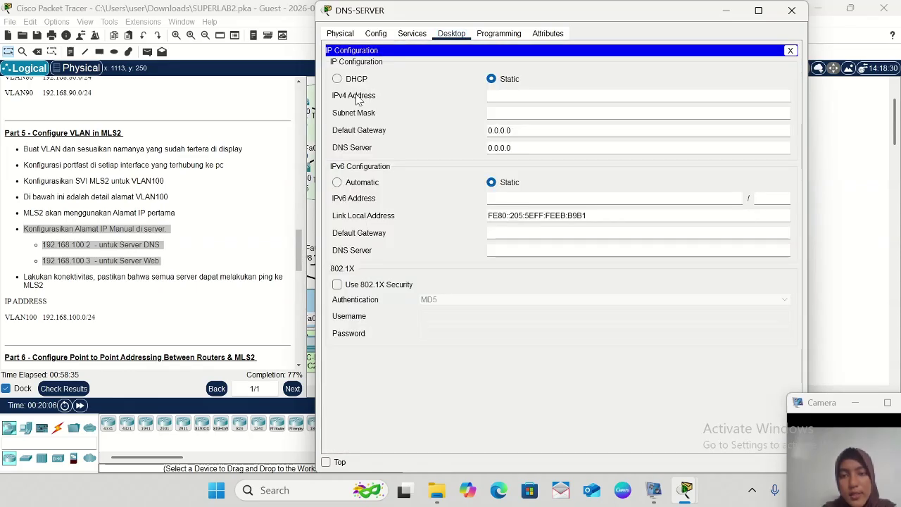
pyautogui.click(507, 98)
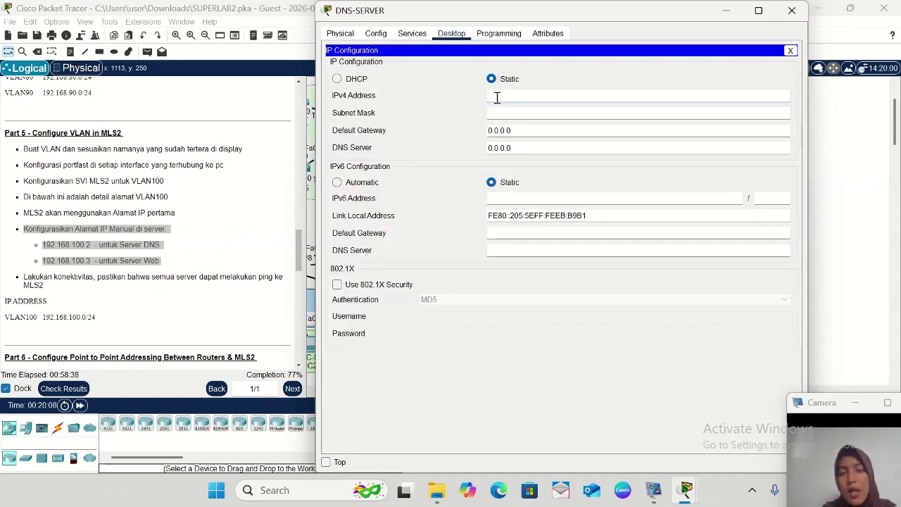
pyautogui.write('192.16')
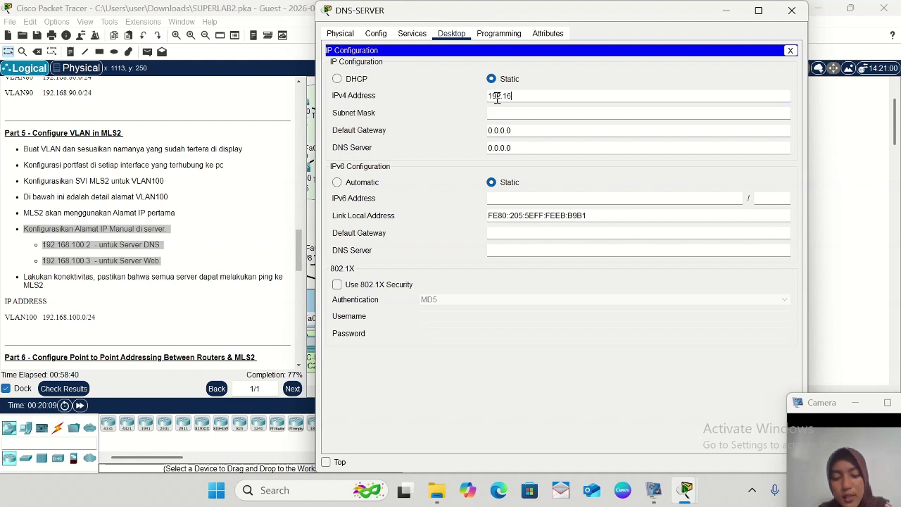
pyautogui.write('8.')
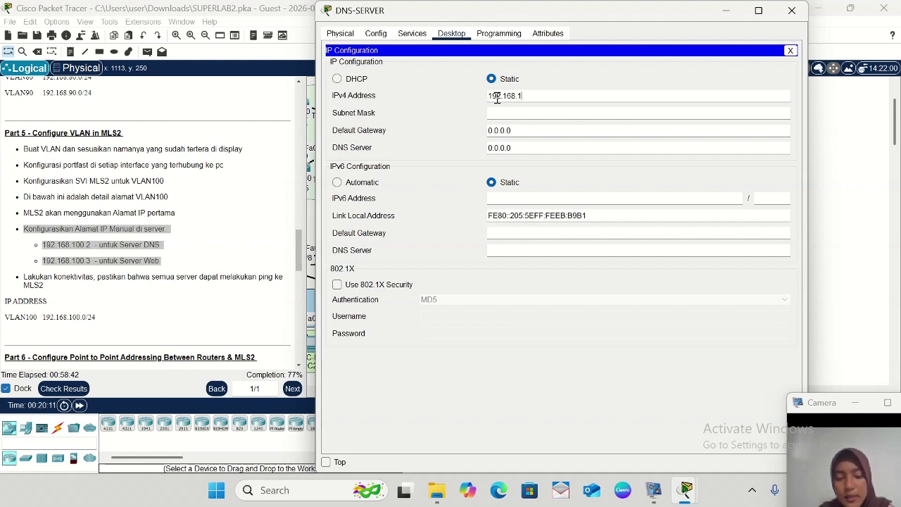
pyautogui.write('100.2')
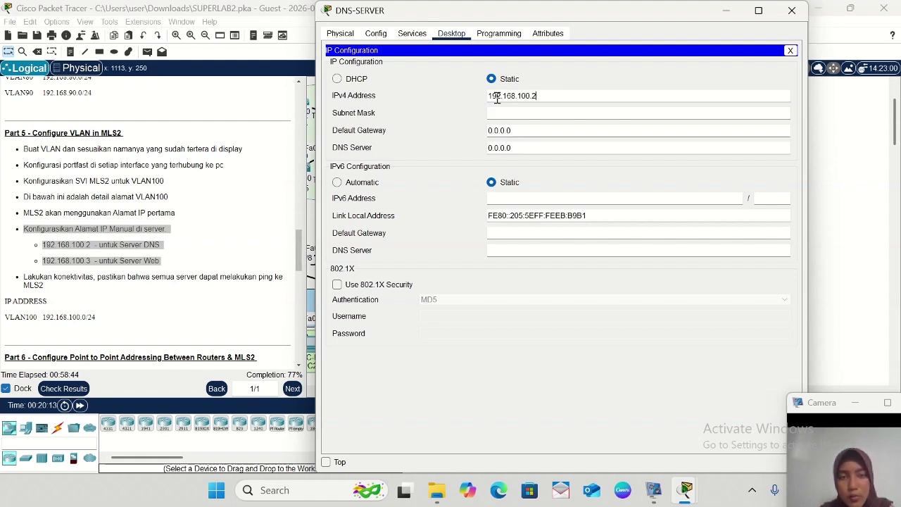
pyautogui.click(512, 113)
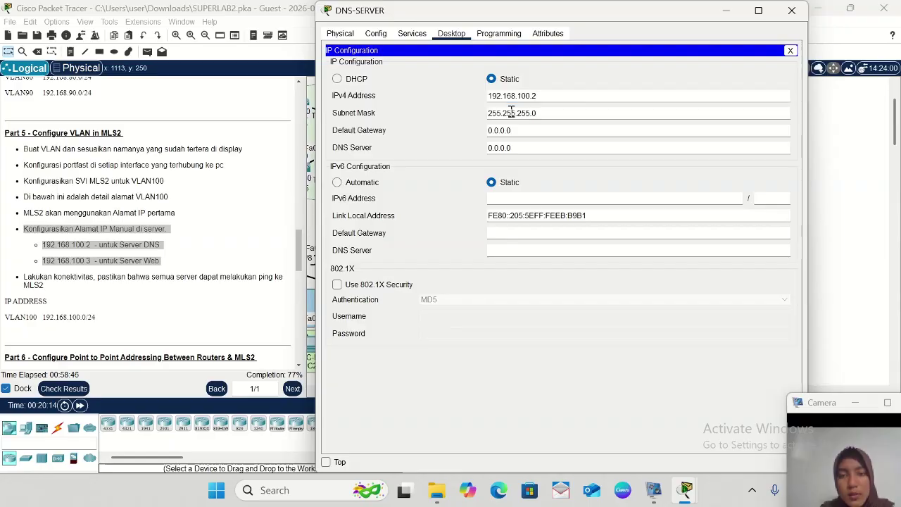
pyautogui.click(521, 130)
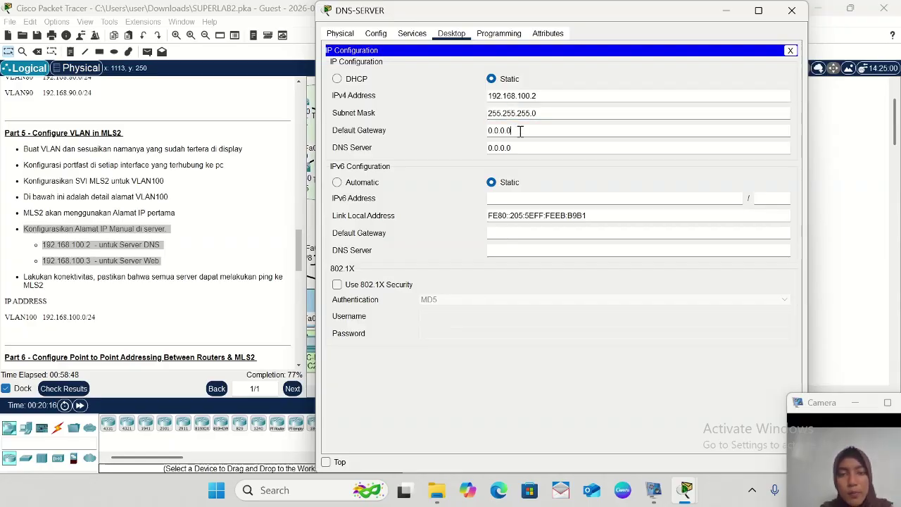
pyautogui.press('BackSpace')
pyautogui.press('BackSpace')
pyautogui.press('BackSpace')
pyautogui.press('BackSpace')
pyautogui.press('BackSpace')
pyautogui.press('BackSpace')
pyautogui.press('BackSpace')
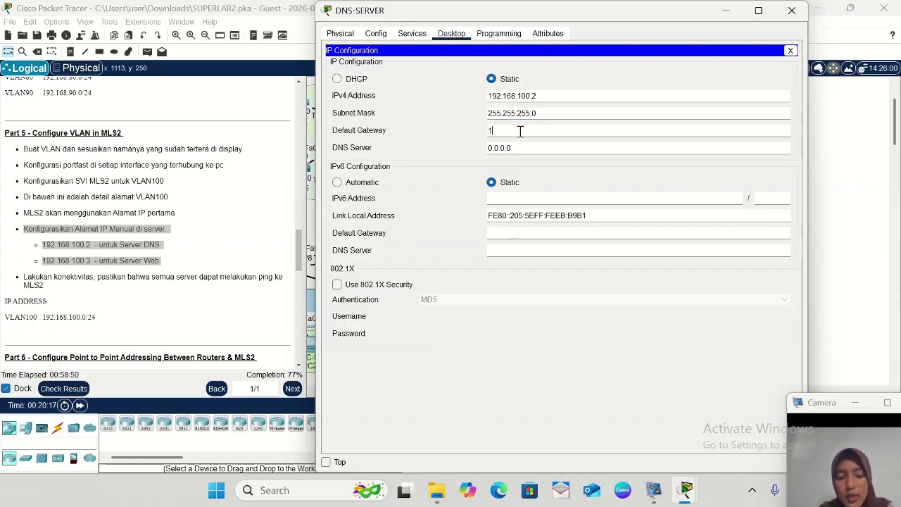
pyautogui.write('192.168')
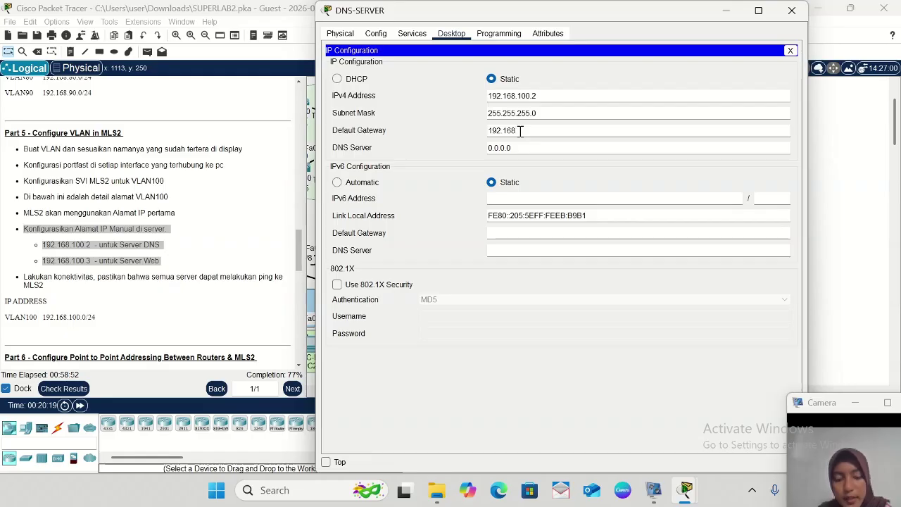
pyautogui.write('.100')
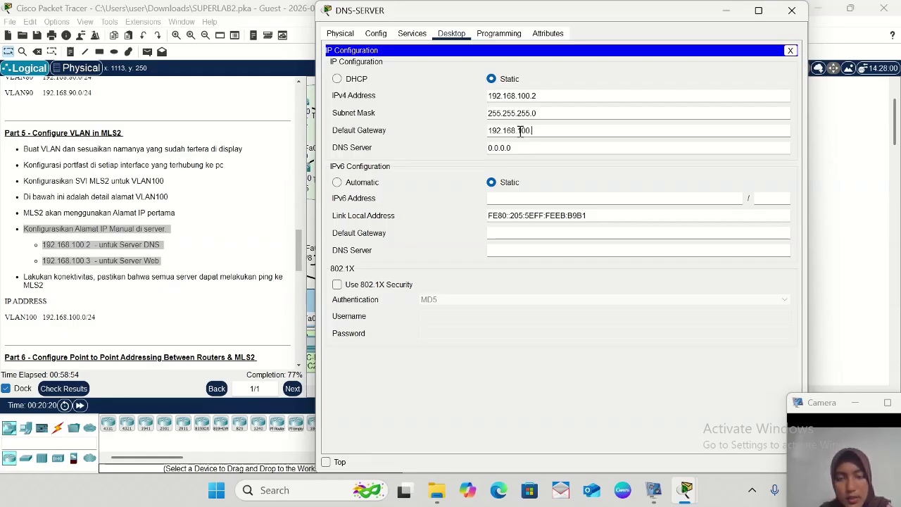
pyautogui.write('.1')
pyautogui.click(520, 152)
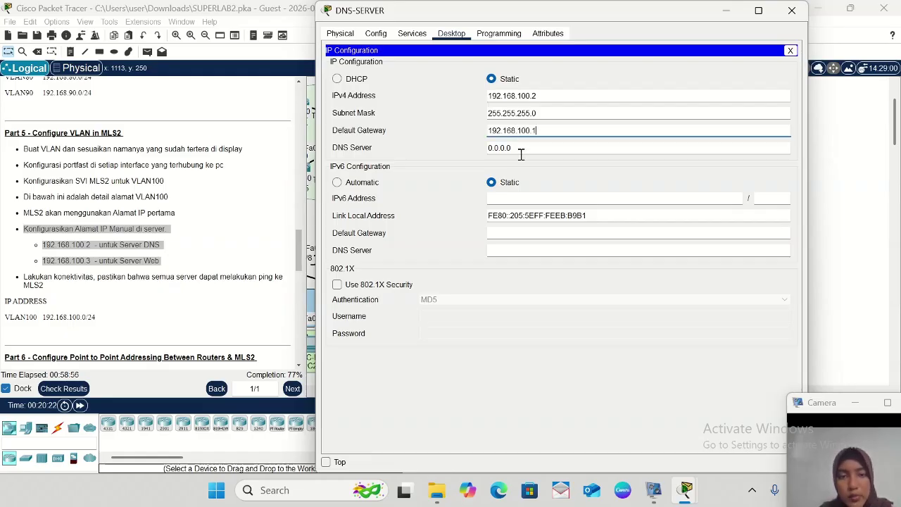
pyautogui.press('BackSpace')
pyautogui.press('BackSpace')
pyautogui.press('BackSpace')
pyautogui.press('BackSpace')
pyautogui.press('BackSpace')
pyautogui.press('BackSpace')
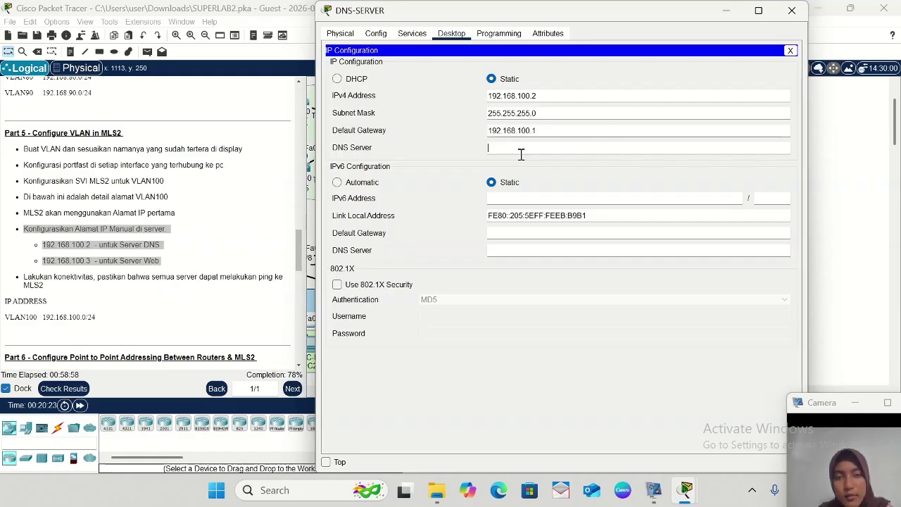
pyautogui.write('192.16')
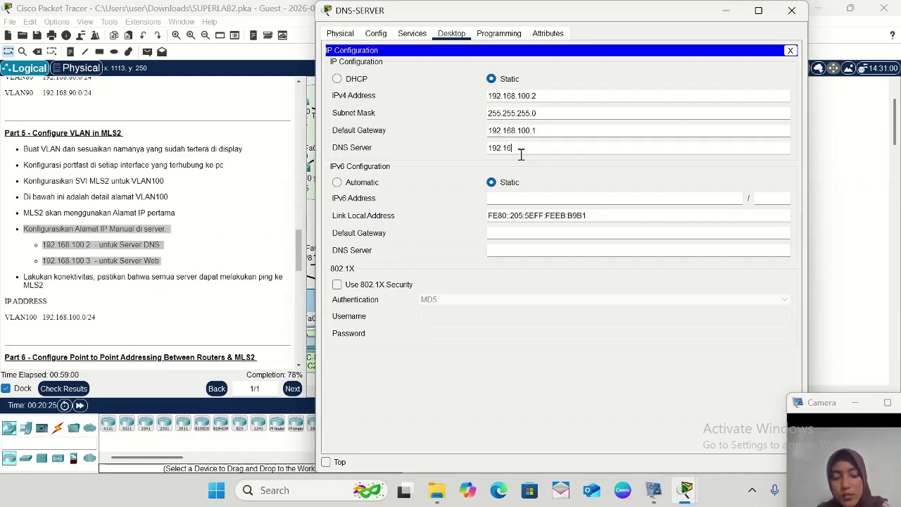
pyautogui.write('8.100.2')
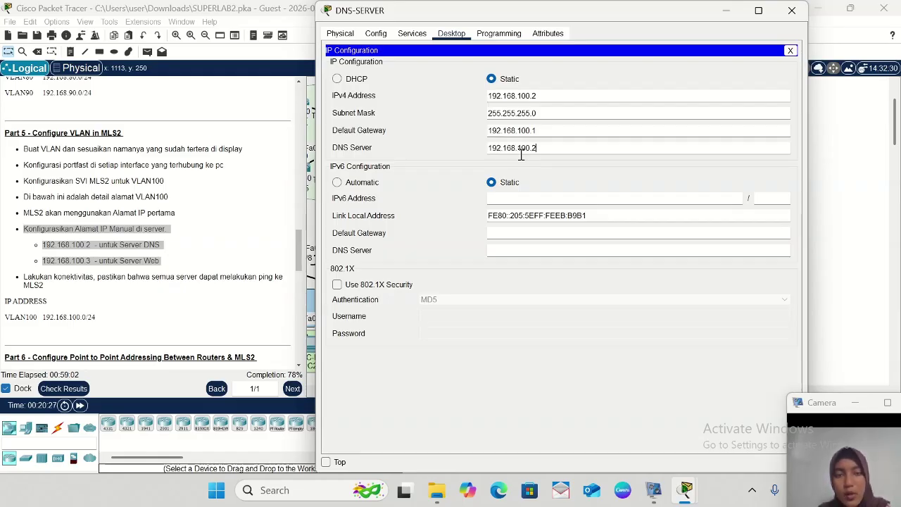
pyautogui.click(728, 20)
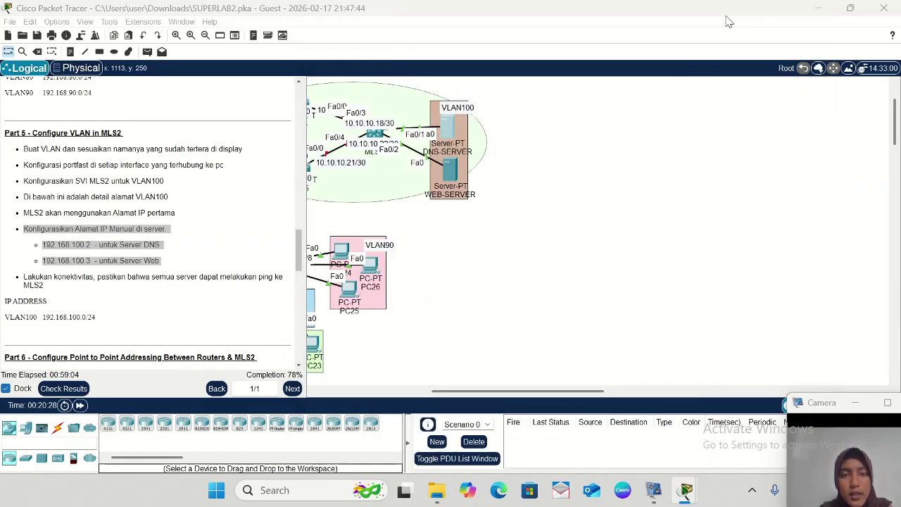
# - Give WEB-SERVER static IP 192.168.100.3 with mask 255.255.255.0
pyautogui.click(449, 172)
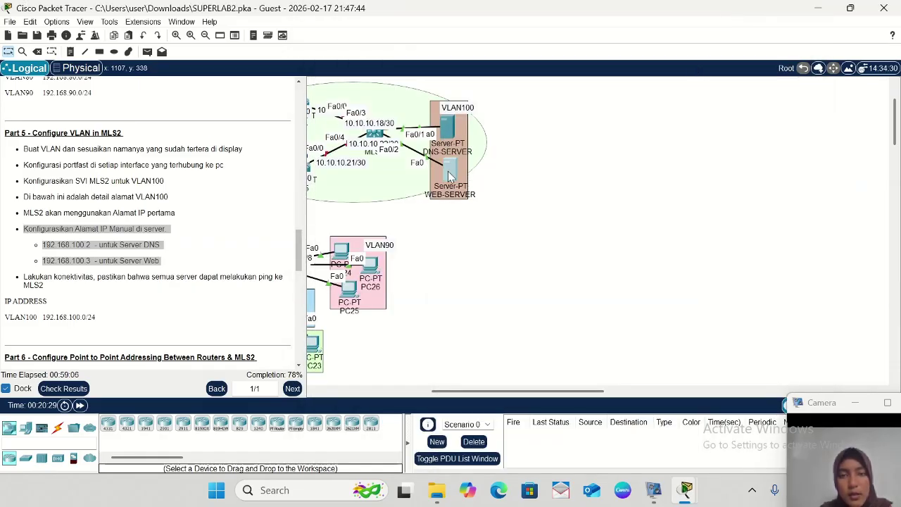
pyautogui.click(448, 175)
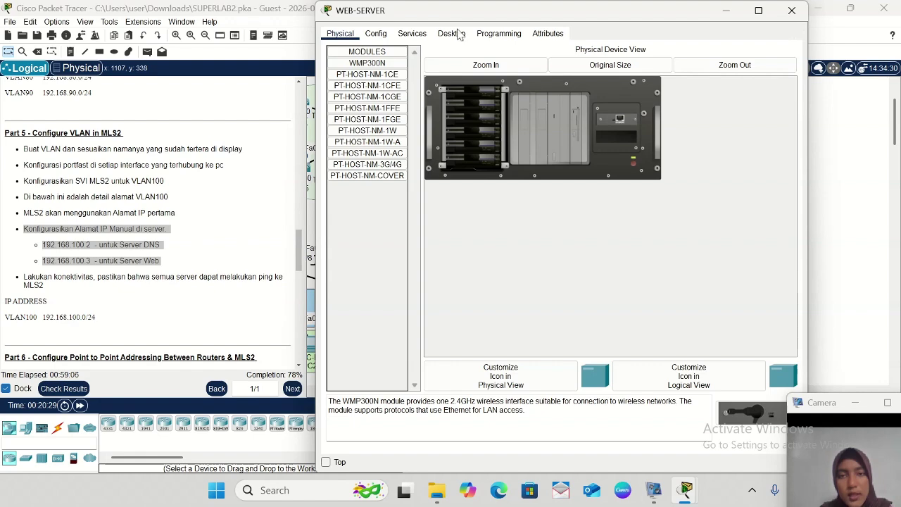
pyautogui.click(451, 33)
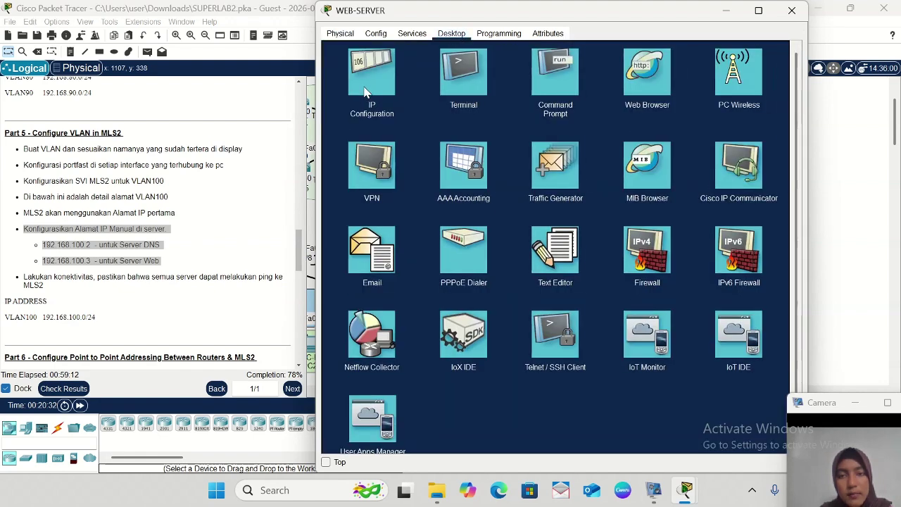
pyautogui.click(364, 85)
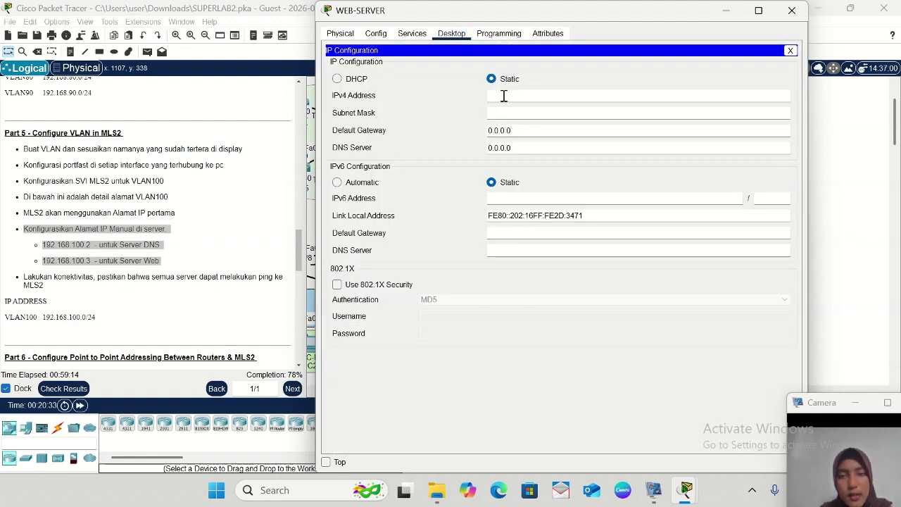
pyautogui.click(503, 95)
pyautogui.write('192.168')
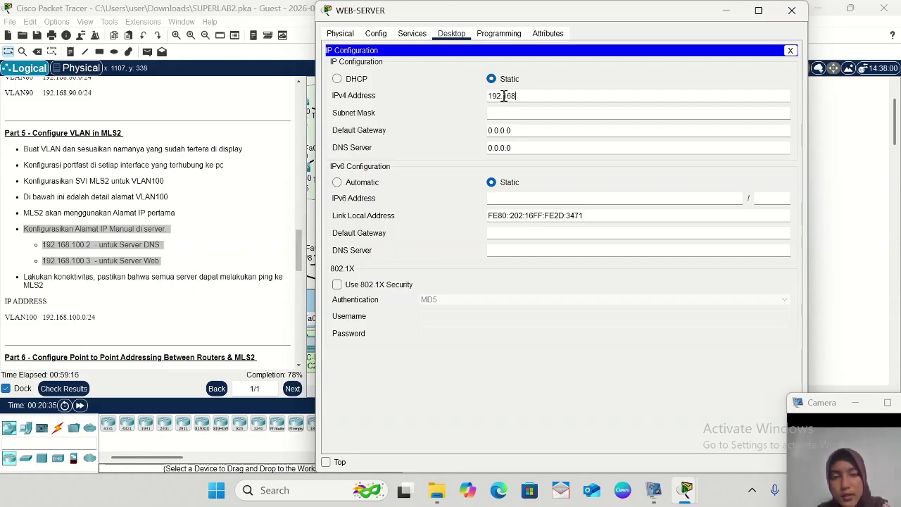
pyautogui.write('.100')
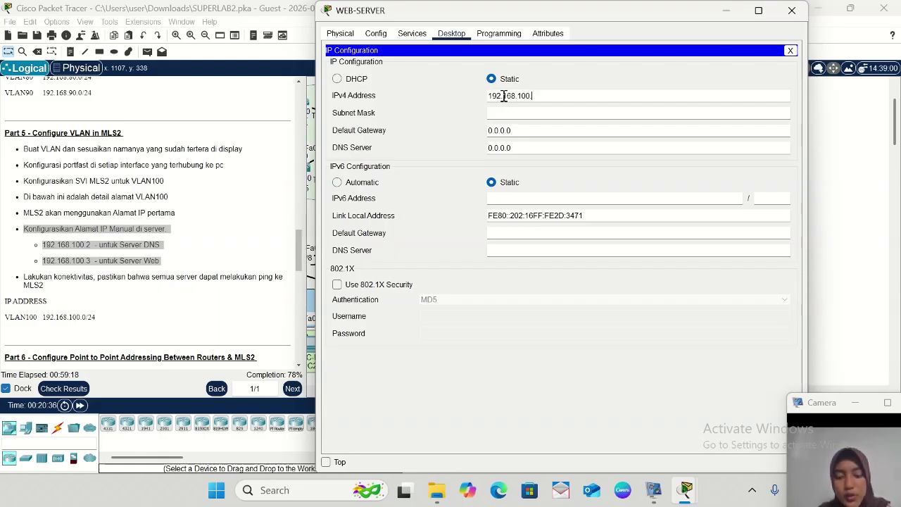
pyautogui.write('.3')
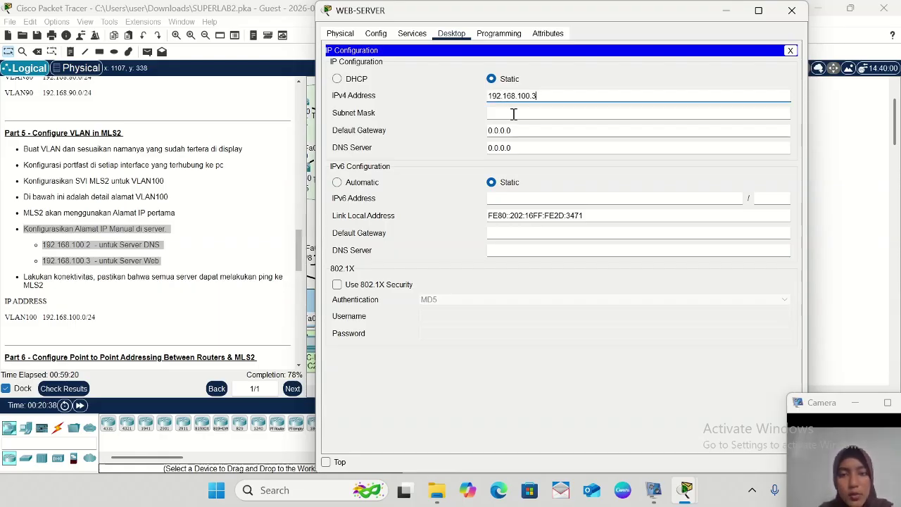
pyautogui.click(514, 112)
# - Set WEB-SERVER's gateway to 192.168.100.1 and DNS to 192.168.100.2
pyautogui.click(515, 129)
pyautogui.press('BackSpace')
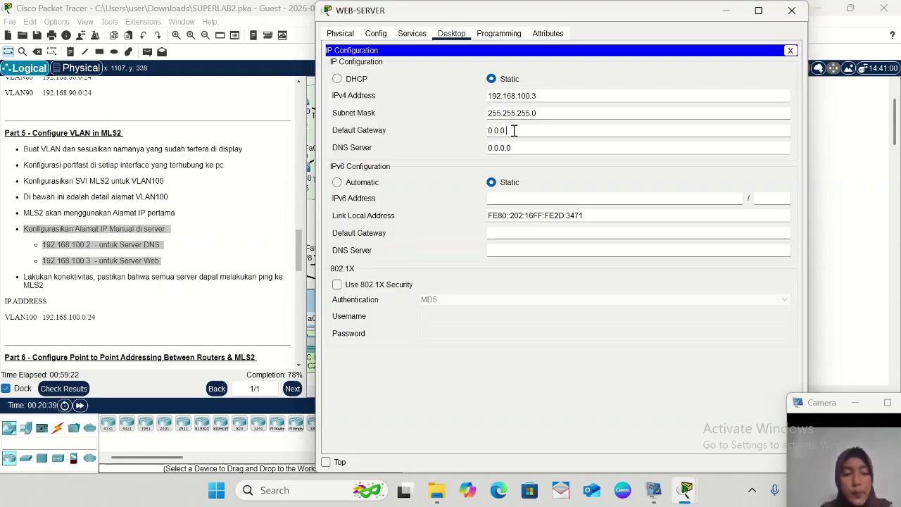
pyautogui.press('BackSpace')
pyautogui.press('BackSpace')
pyautogui.press('BackSpace')
pyautogui.press('BackSpace')
pyautogui.press('BackSpace')
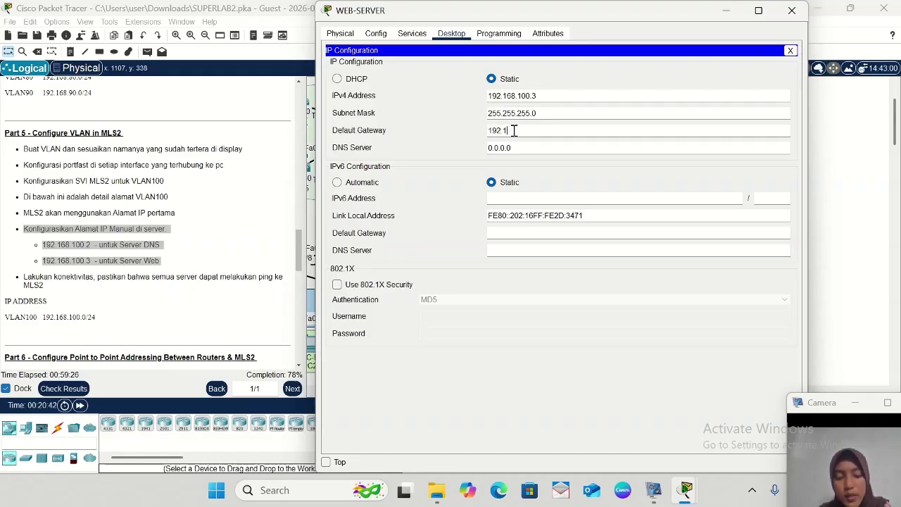
pyautogui.write('192.168.100.1')
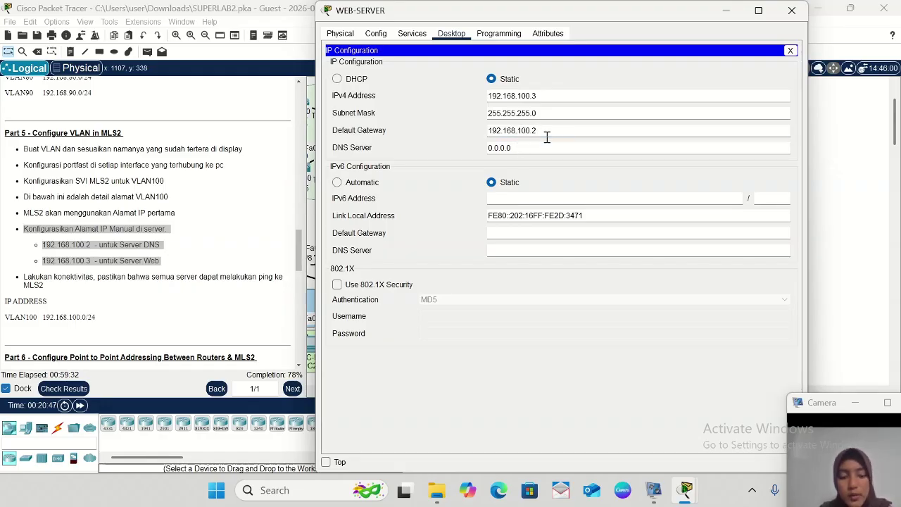
pyautogui.click(526, 146)
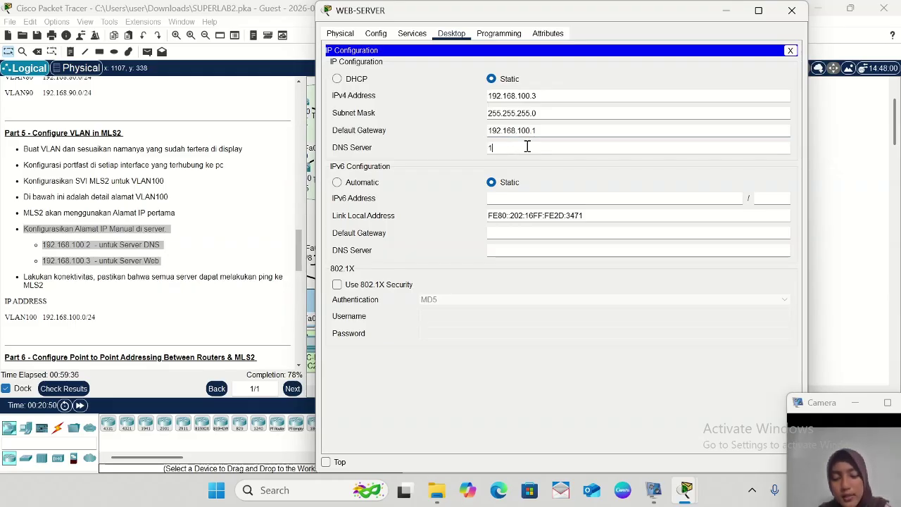
pyautogui.write('192.168.')
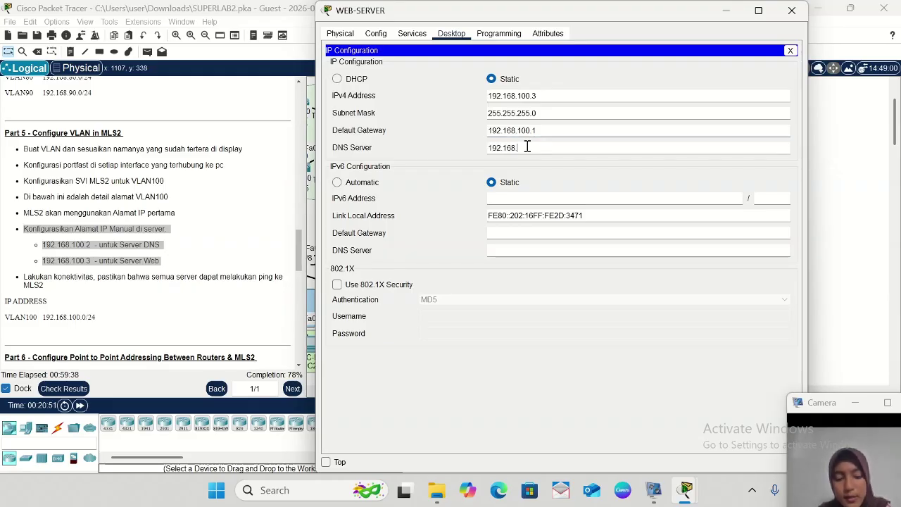
pyautogui.write('100.2')
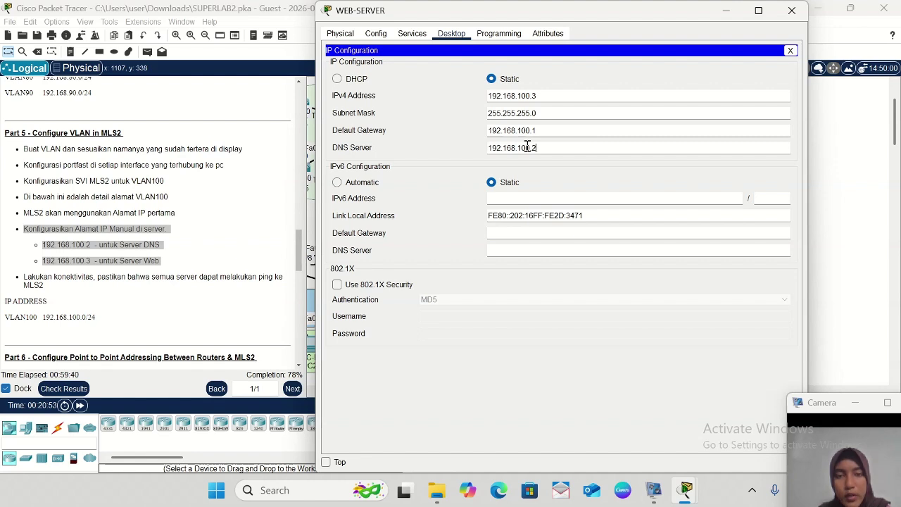
pyautogui.click(727, 17)
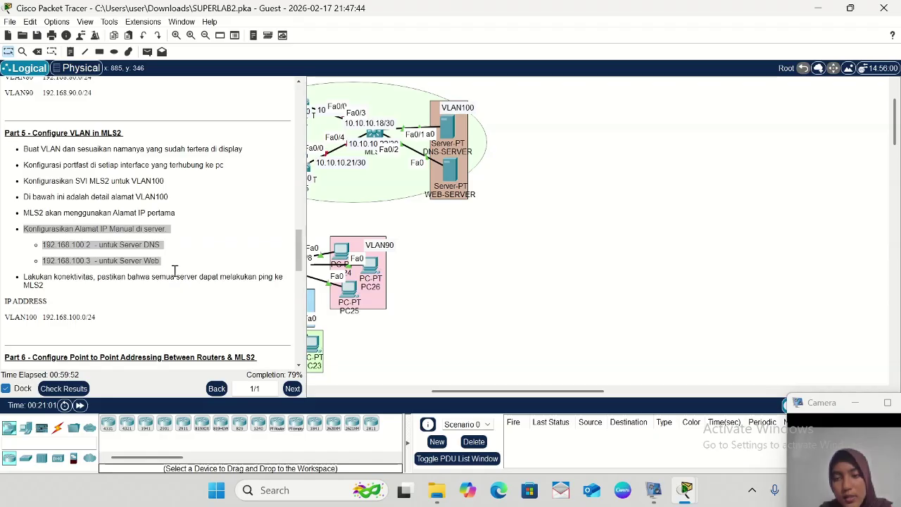
# - Ping gateway 192.168.100.1 from DNS-SERVER's Command Prompt, getting four replies, then close the window
pyautogui.click(451, 133)
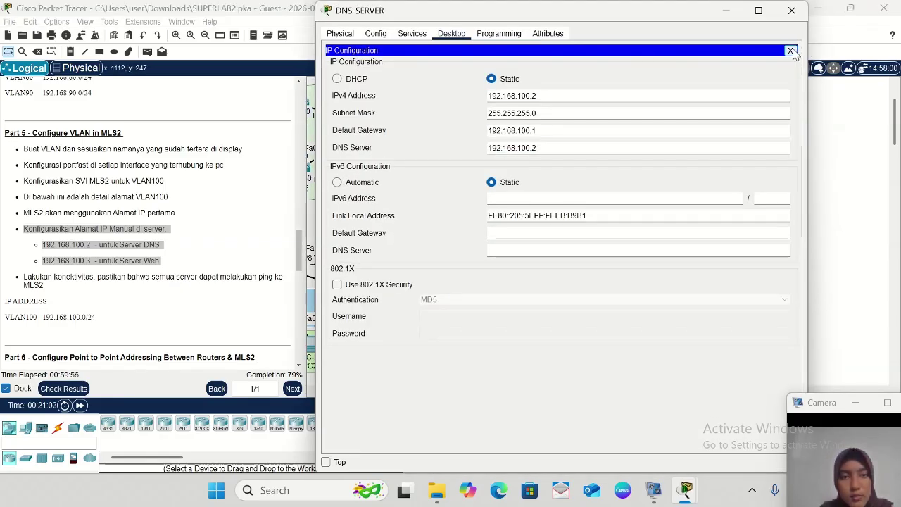
pyautogui.click(791, 51)
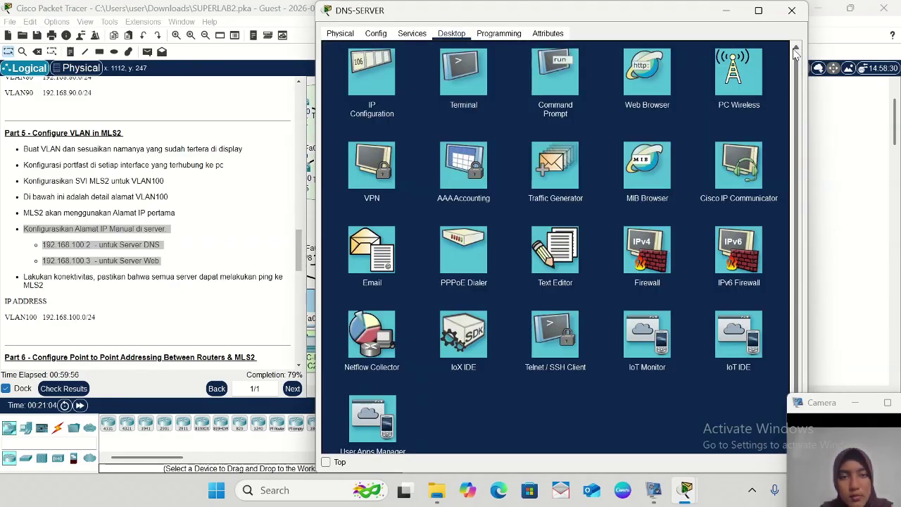
pyautogui.click(565, 86)
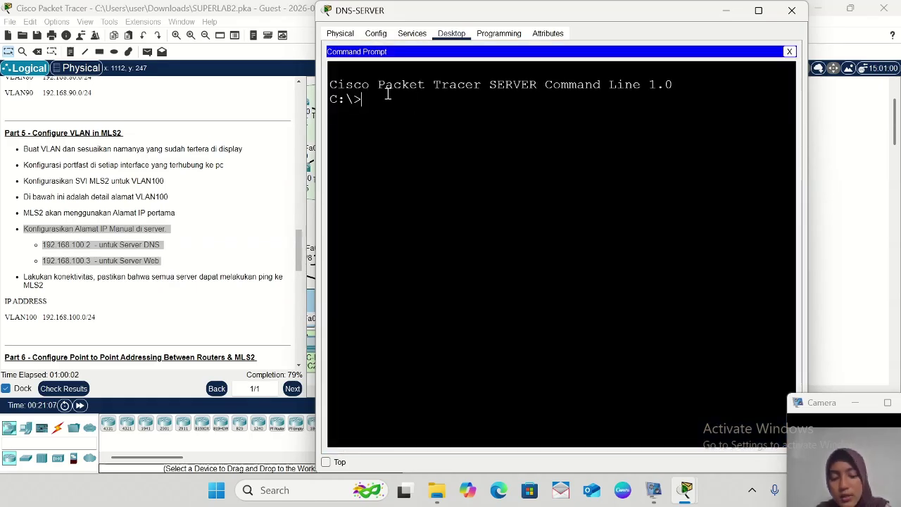
pyautogui.write('ping ')
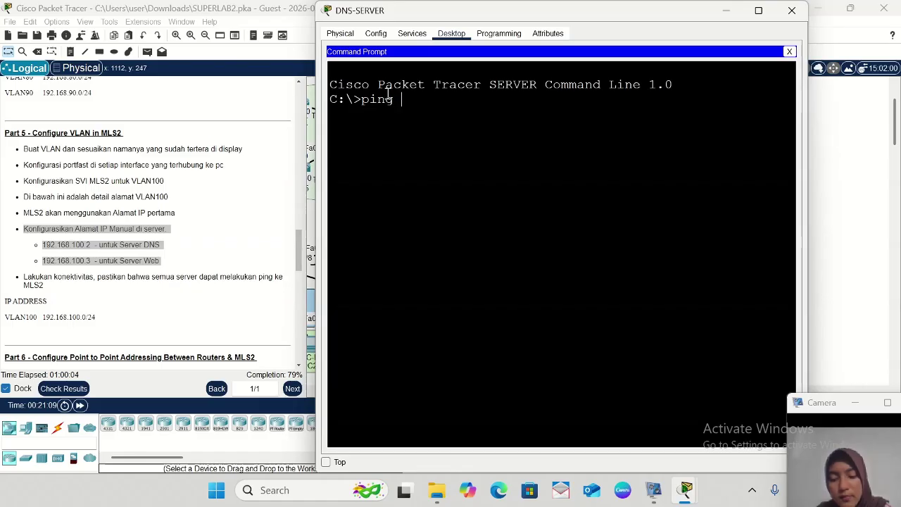
pyautogui.write('192.168')
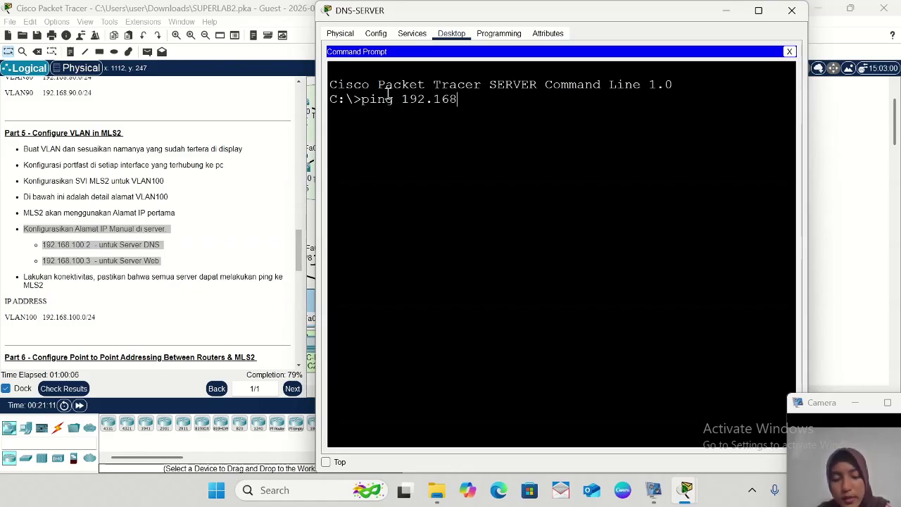
pyautogui.write('.100.1')
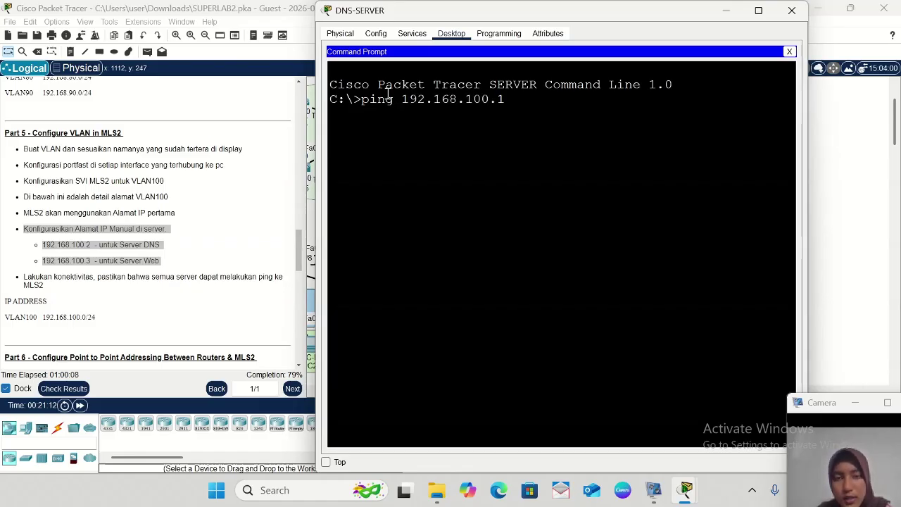
pyautogui.press('Return')
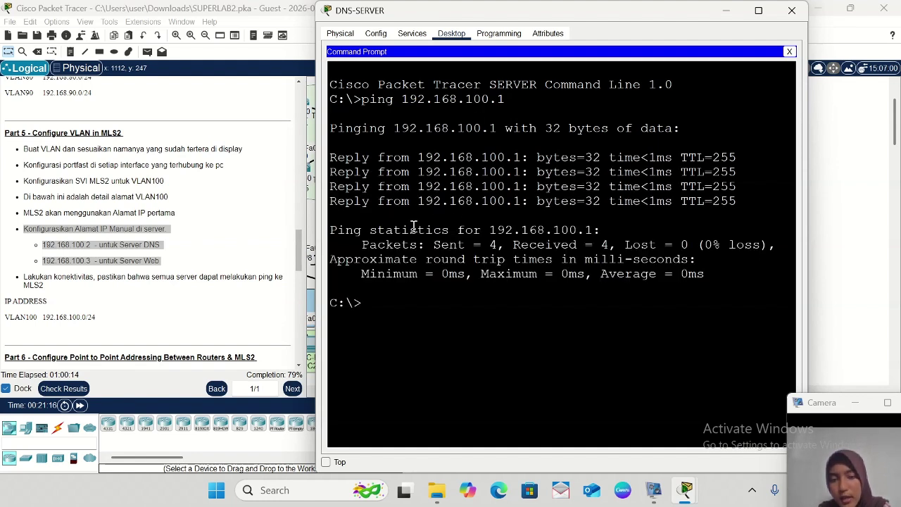
pyautogui.click(726, 10)
# - Ping gateway 192.168.100.1 from WEB-SERVER's Command Prompt, getting four replies with 0% loss
pyautogui.click(451, 170)
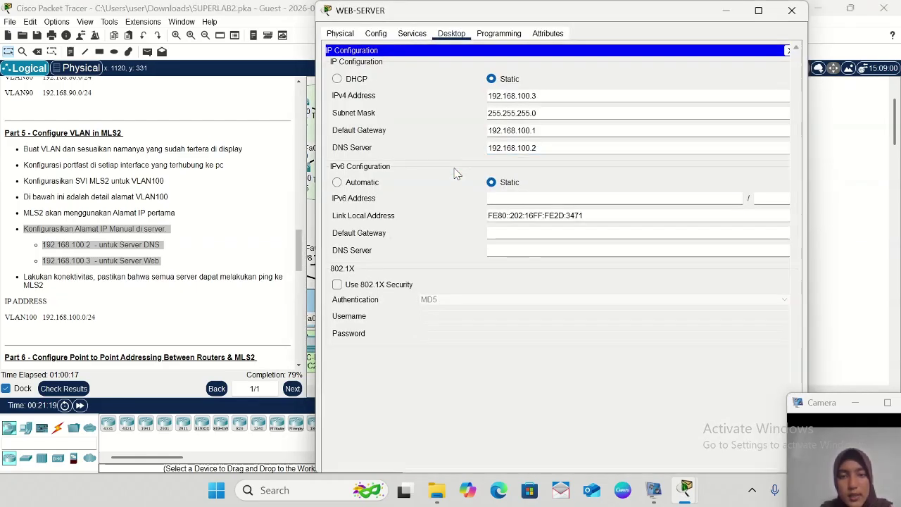
pyautogui.click(790, 50)
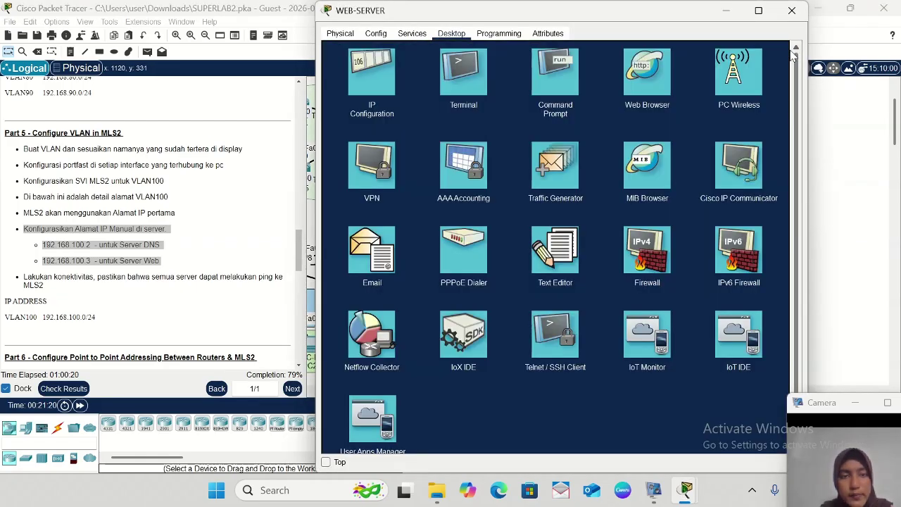
pyautogui.click(556, 79)
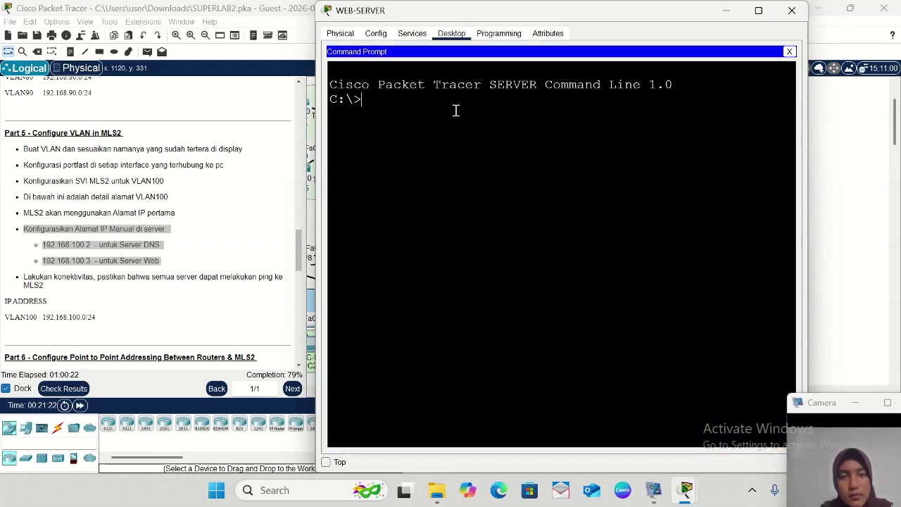
pyautogui.write('ping 1')
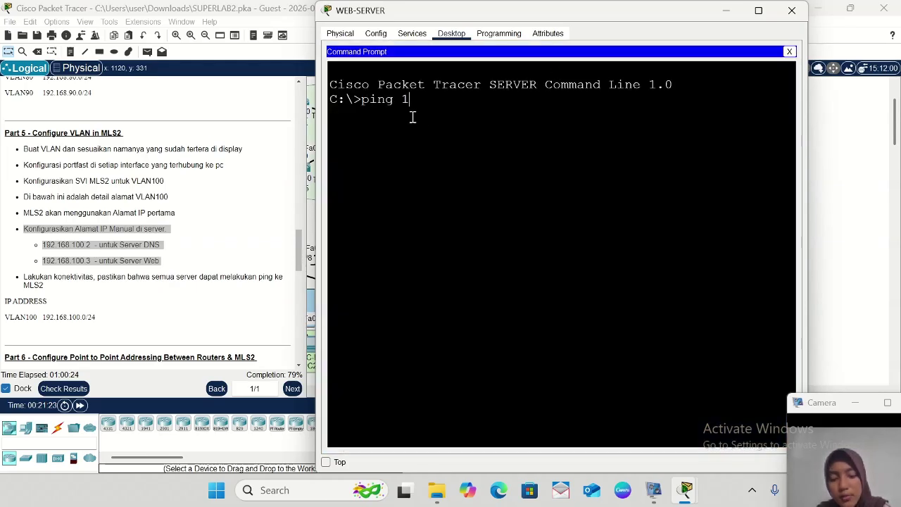
pyautogui.write('92.168')
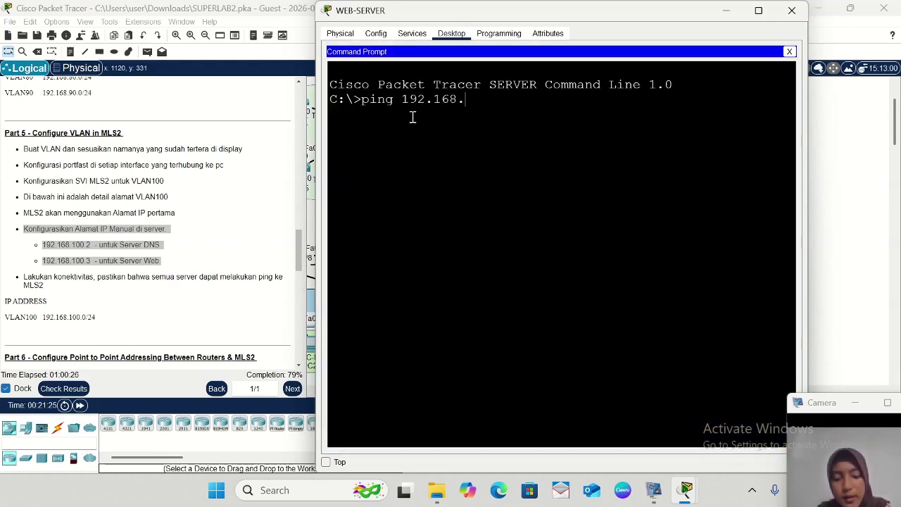
pyautogui.write('.100.1')
pyautogui.press('Return')
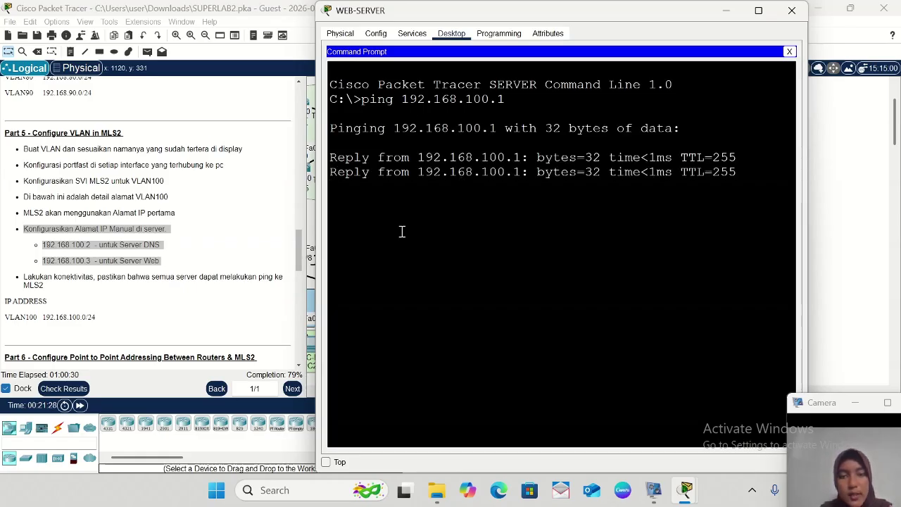
pyautogui.press('Return')
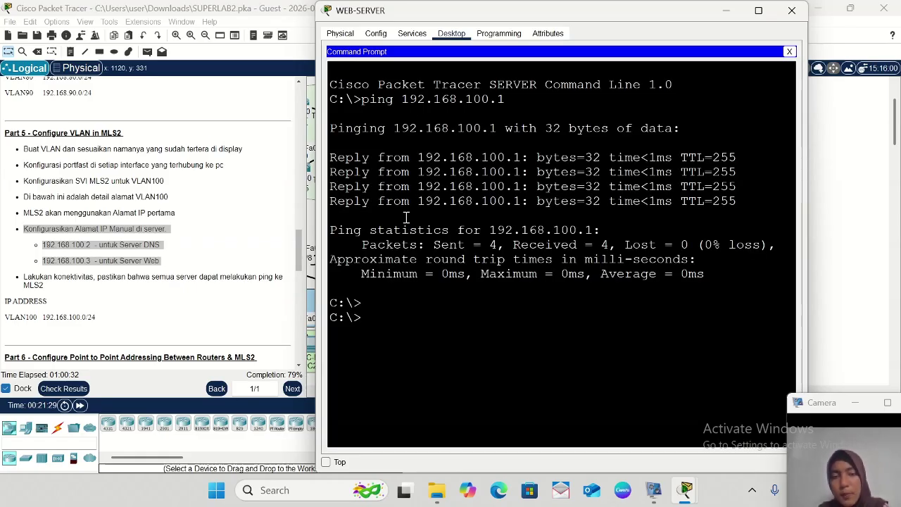
# - Highlight the Part 6 bullets on router IP addressing, matching displayed IPs and ping connectivity
pyautogui.click(725, 11)
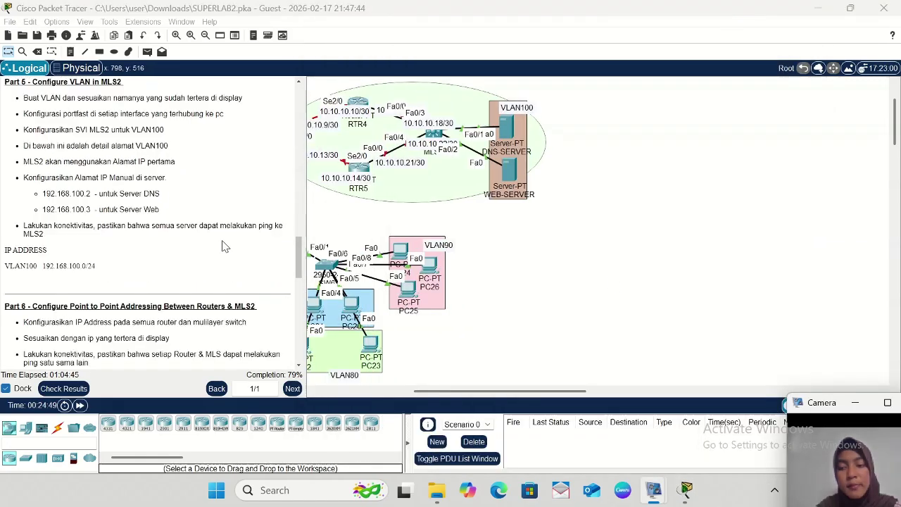
pyautogui.scroll(-3, 222, 243)
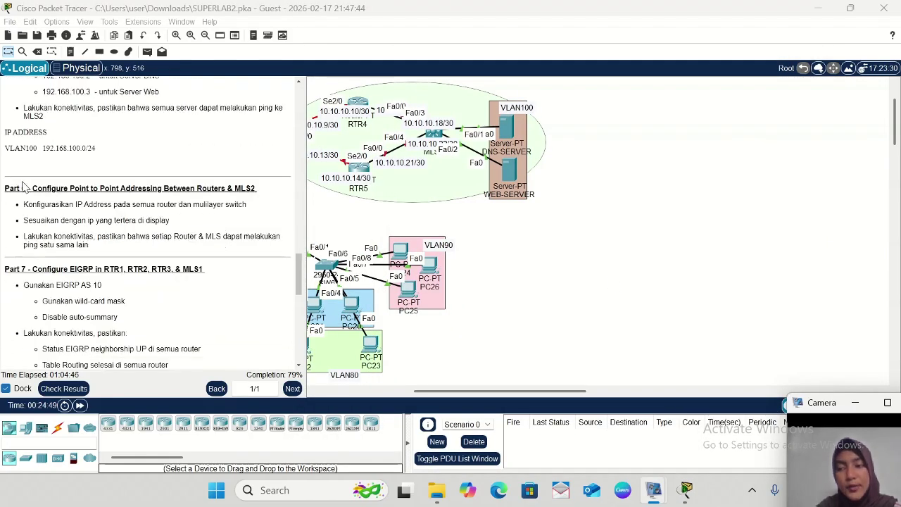
pyautogui.moveTo(6, 188); pyautogui.dragTo(280, 193)
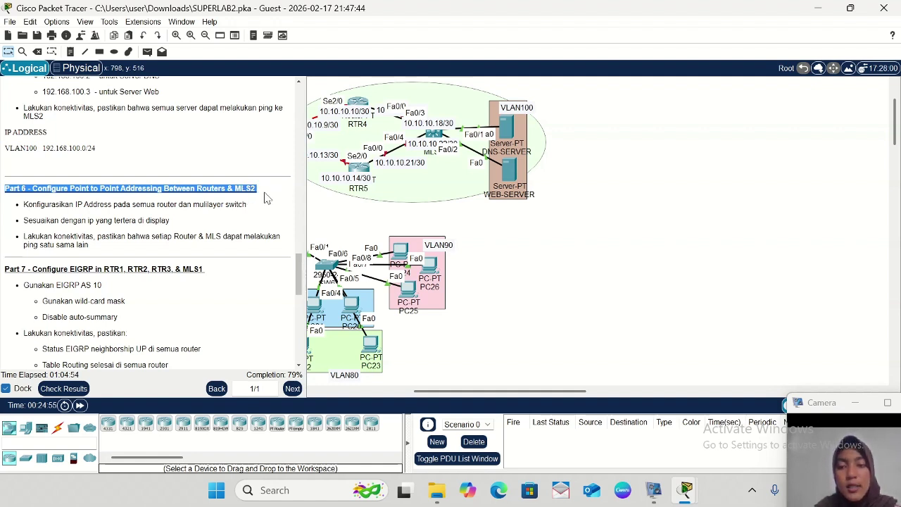
pyautogui.click(25, 203)
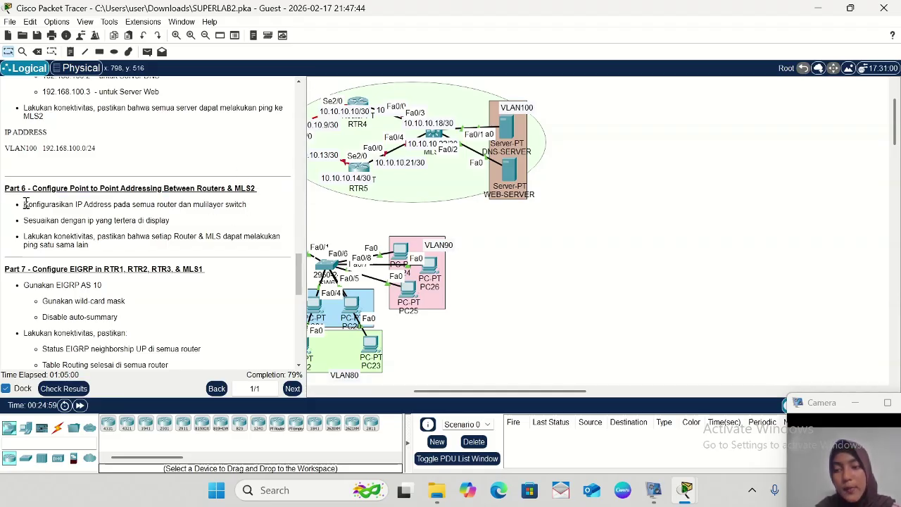
pyautogui.moveTo(24, 203); pyautogui.dragTo(249, 204)
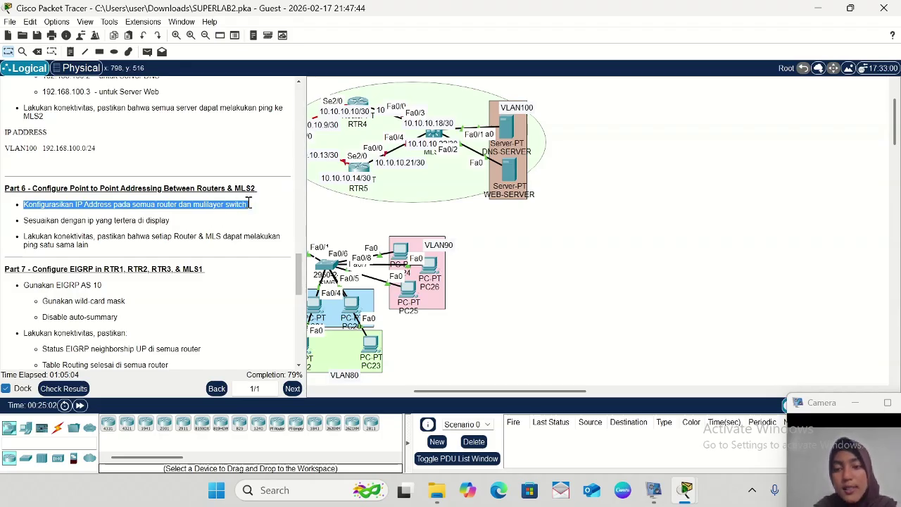
pyautogui.click(27, 220)
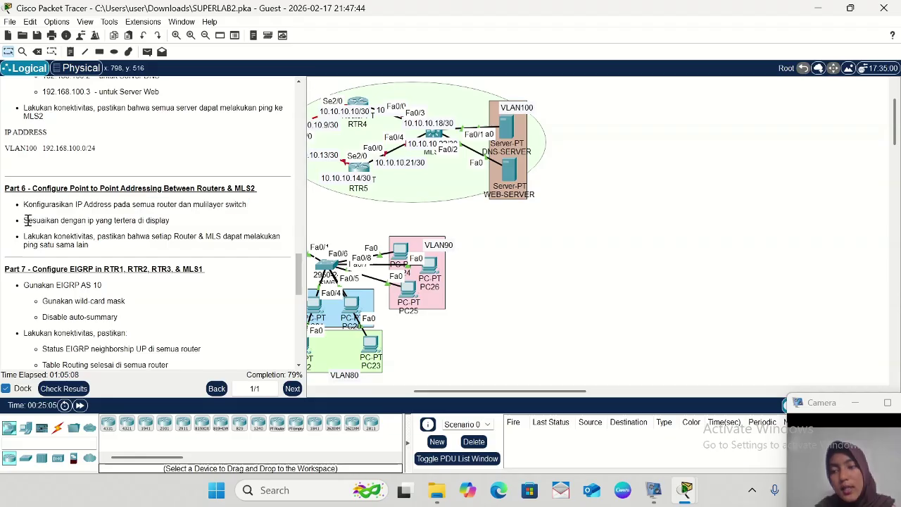
pyautogui.moveTo(27, 220); pyautogui.dragTo(224, 220)
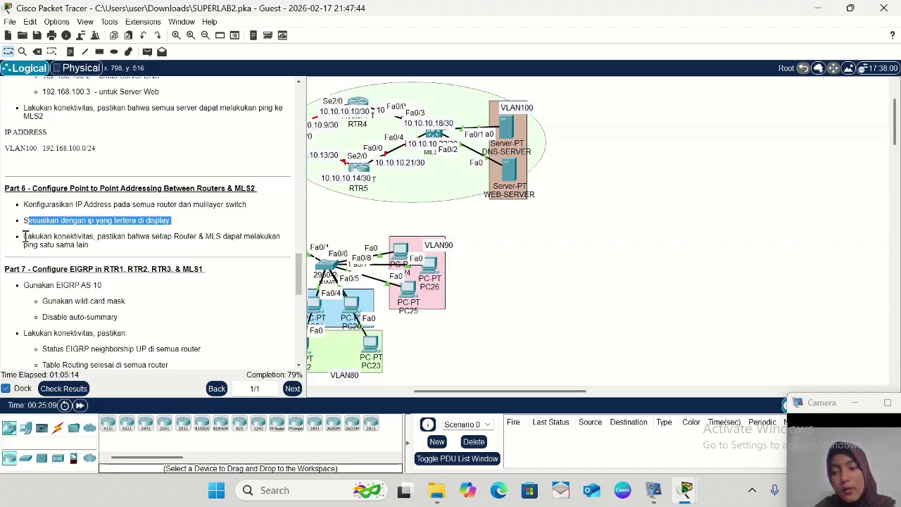
pyautogui.moveTo(24, 236); pyautogui.dragTo(281, 249)
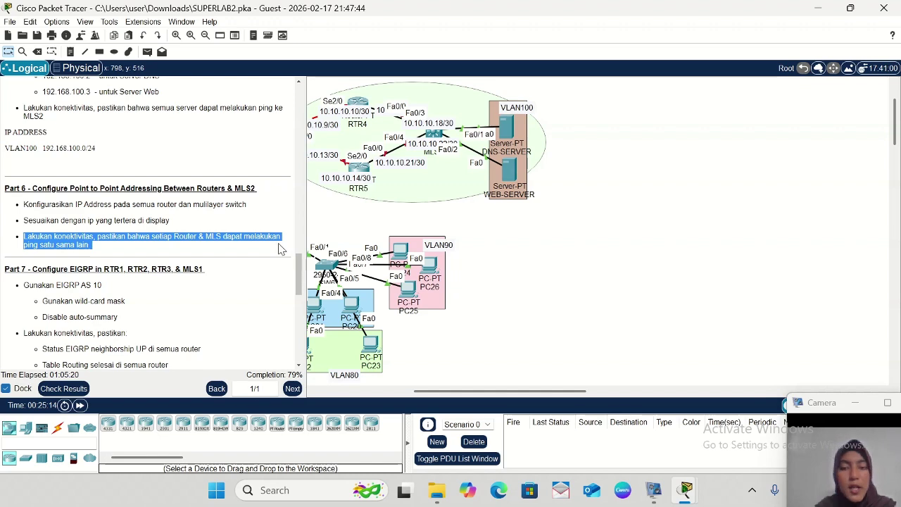
# - Scroll the topology workspace up and left to reveal the network's left side
pyautogui.click(476, 252)
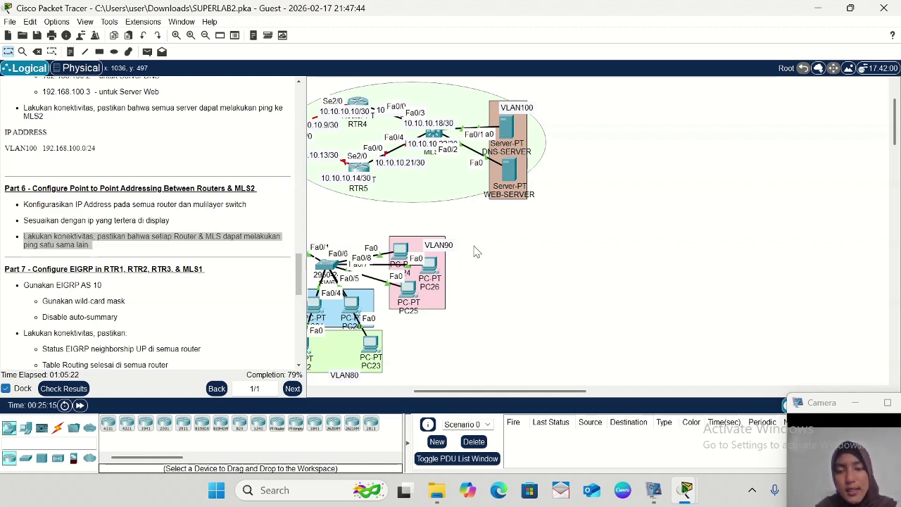
pyautogui.scroll(1, 476, 251)
pyautogui.hscroll(-10, 476, 252)
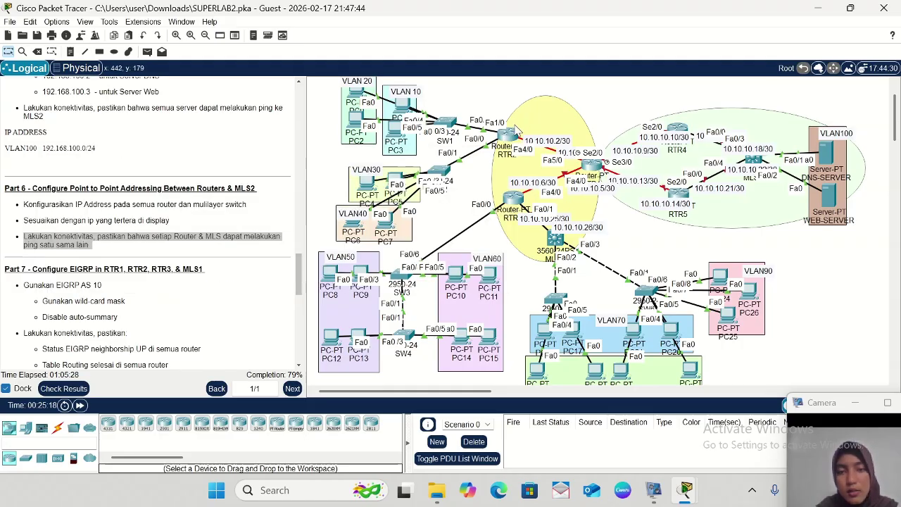
# - Open RTR2's CLI and shrink and reposition its window to uncover the topology
pyautogui.click(507, 135)
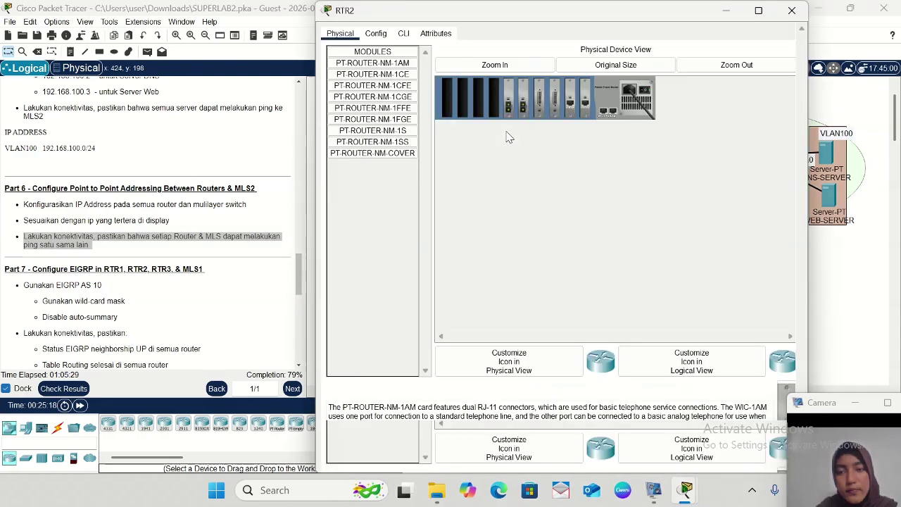
pyautogui.click(403, 34)
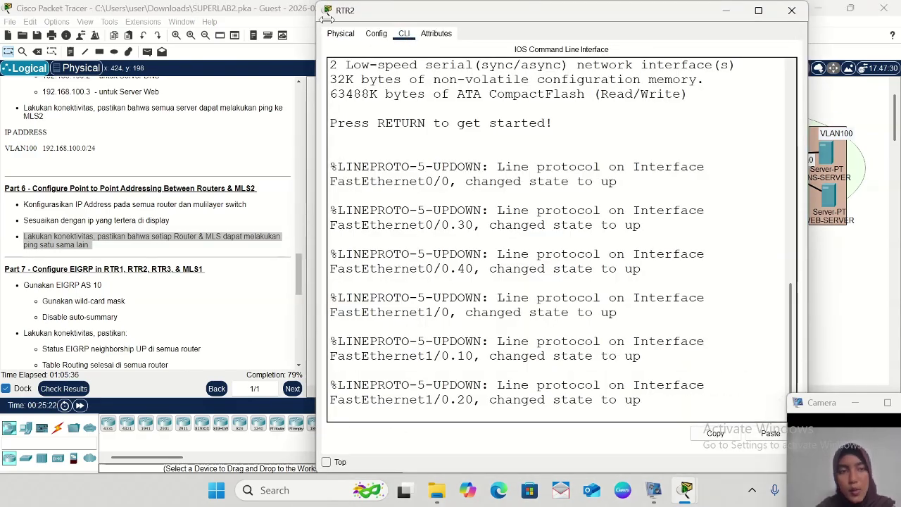
pyautogui.moveTo(316, 94)
pyautogui.mouseDown()
pyautogui.moveTo(344, 94)
pyautogui.moveTo(307, 93)
pyautogui.moveTo(319, 93)
pyautogui.mouseUp()
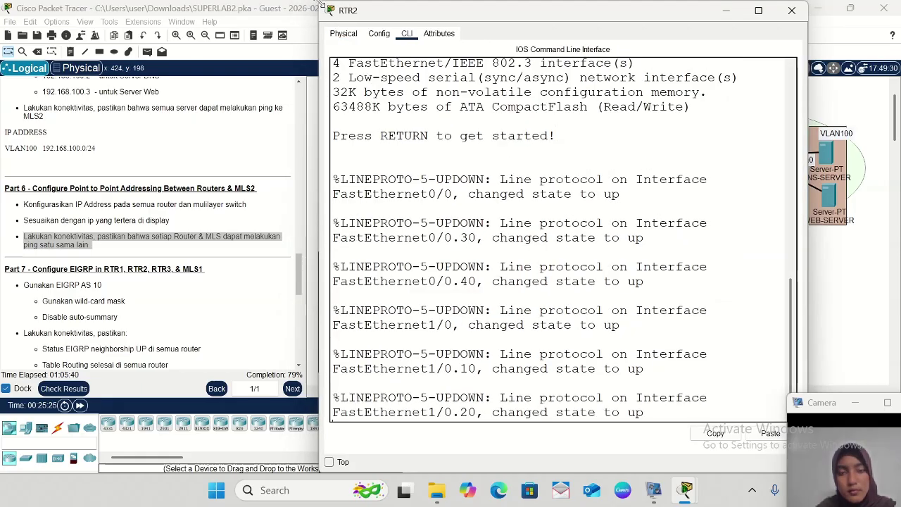
pyautogui.moveTo(322, 5); pyautogui.dragTo(401, 78)
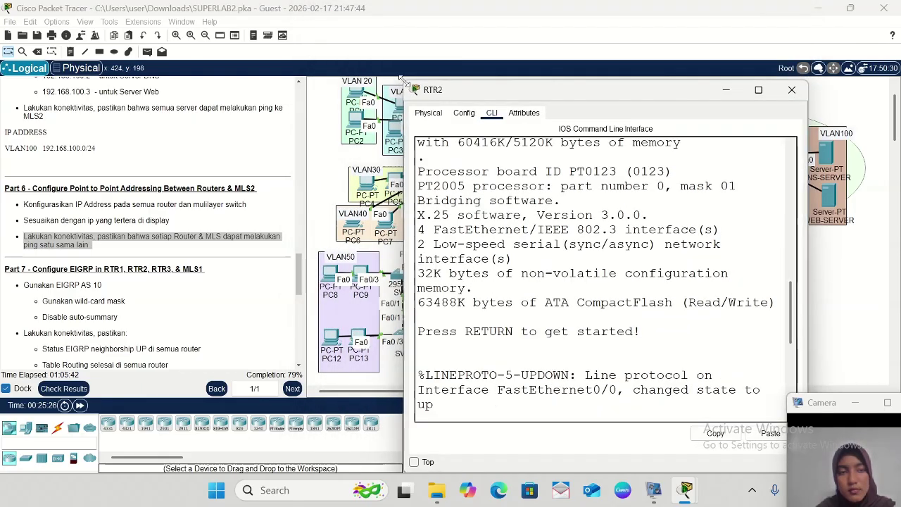
pyautogui.moveTo(593, 94); pyautogui.dragTo(735, 33)
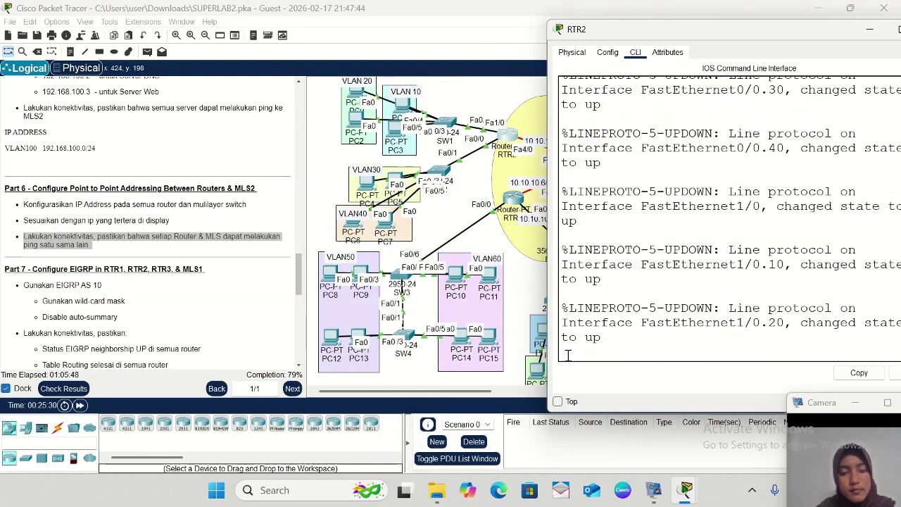
pyautogui.hscroll(5, 492, 290)
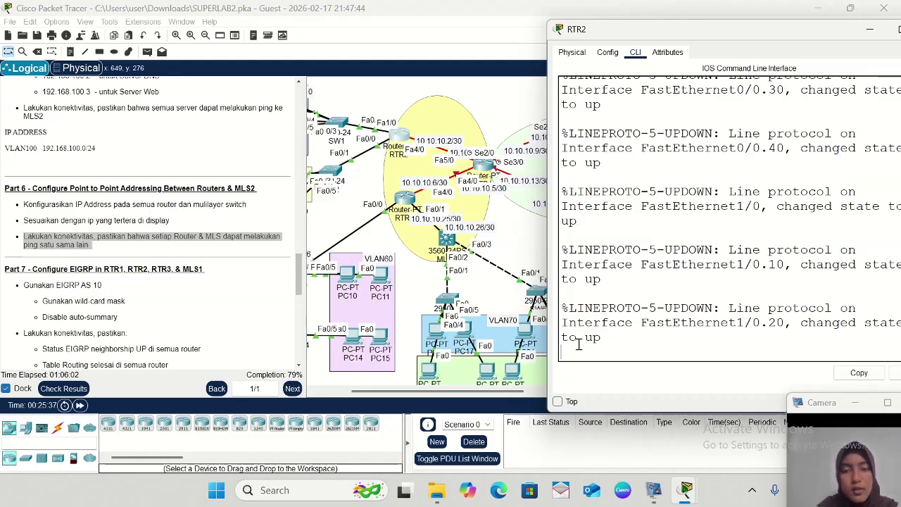
# - Enter privileged mode and global configuration mode on RTR2
pyautogui.press('Return')
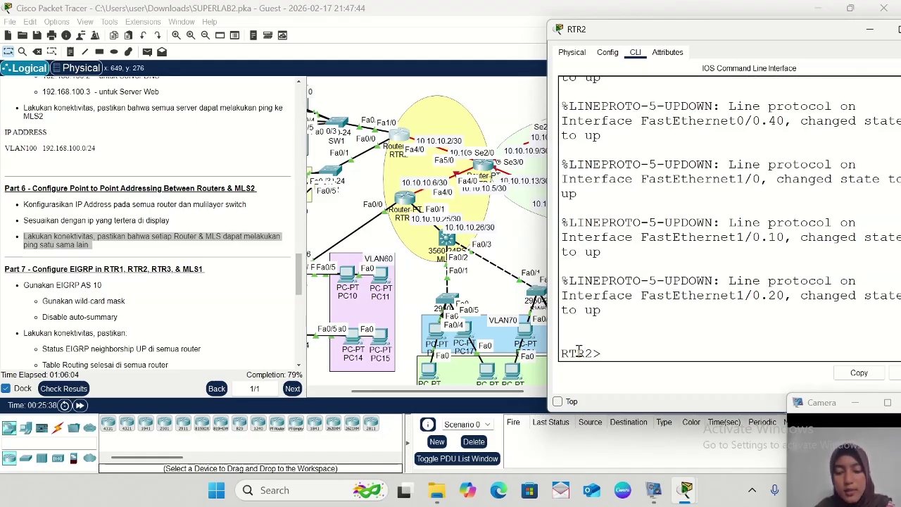
pyautogui.write('ena')
pyautogui.press('Return')
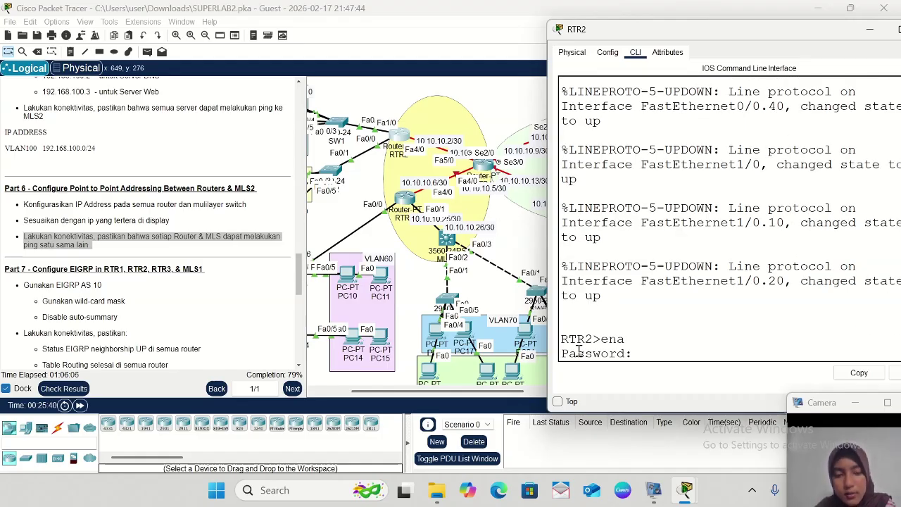
pyautogui.press('Return')
pyautogui.write('conf')
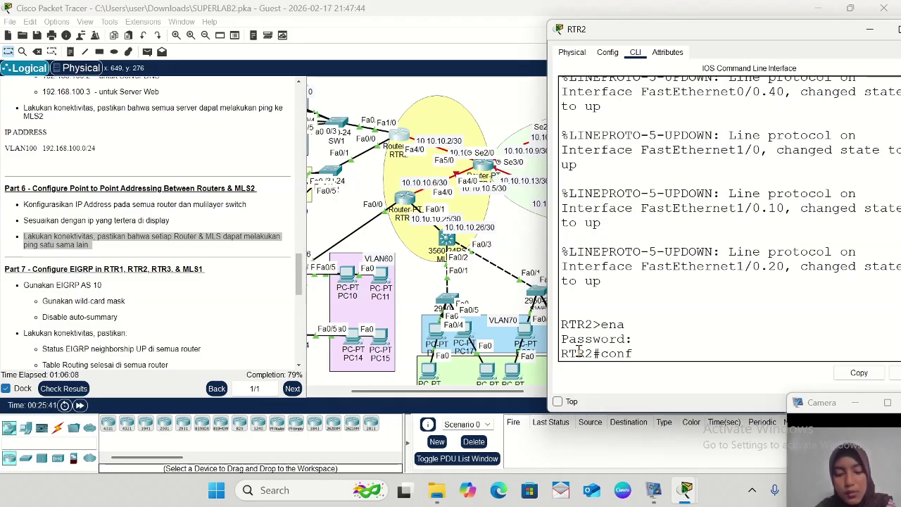
pyautogui.write(' t')
pyautogui.press('Return')
# - Enable RTR2's FastEthernet4/0 with 10.10.10.2 255.255.255.252, then close the RTR2 window
pyautogui.write('int fa')
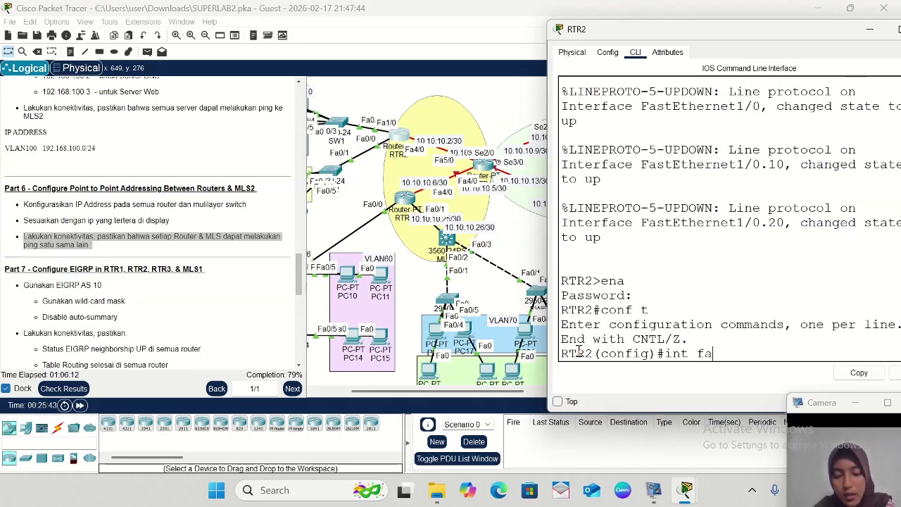
pyautogui.write('4/0')
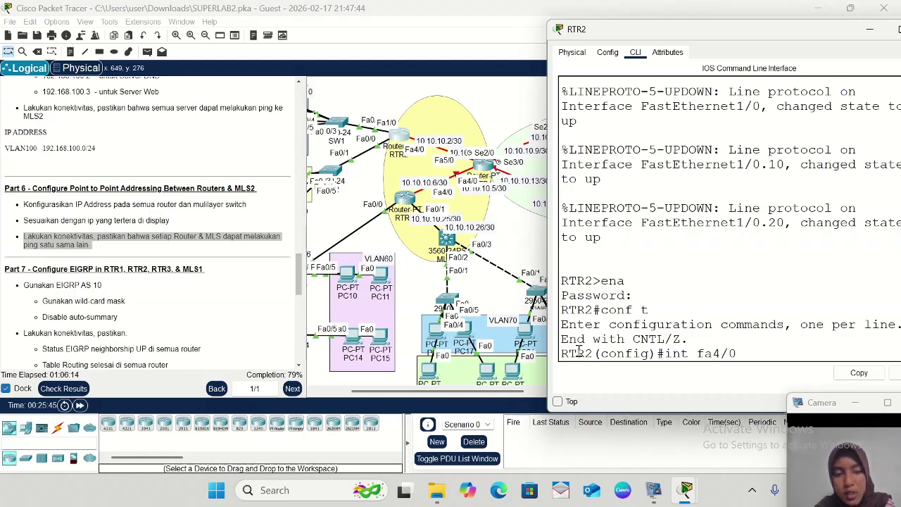
pyautogui.press('Return')
pyautogui.write('no')
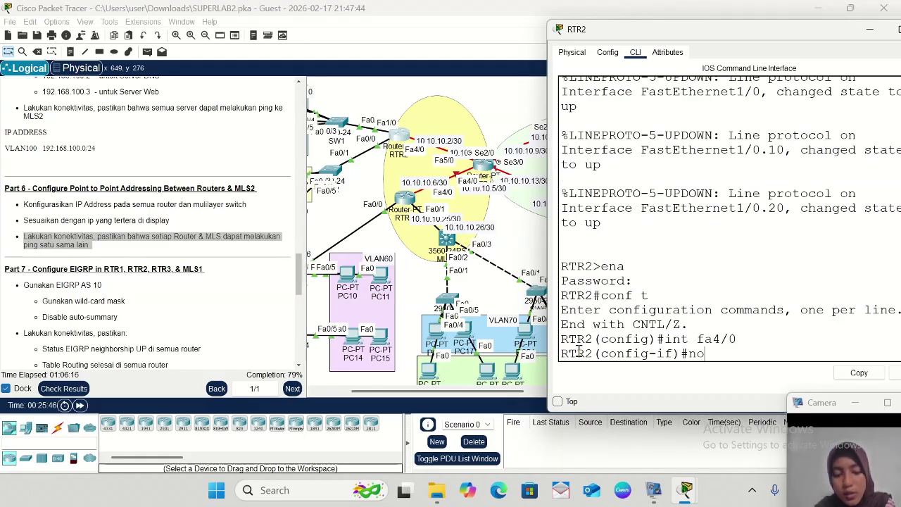
pyautogui.write(' sh')
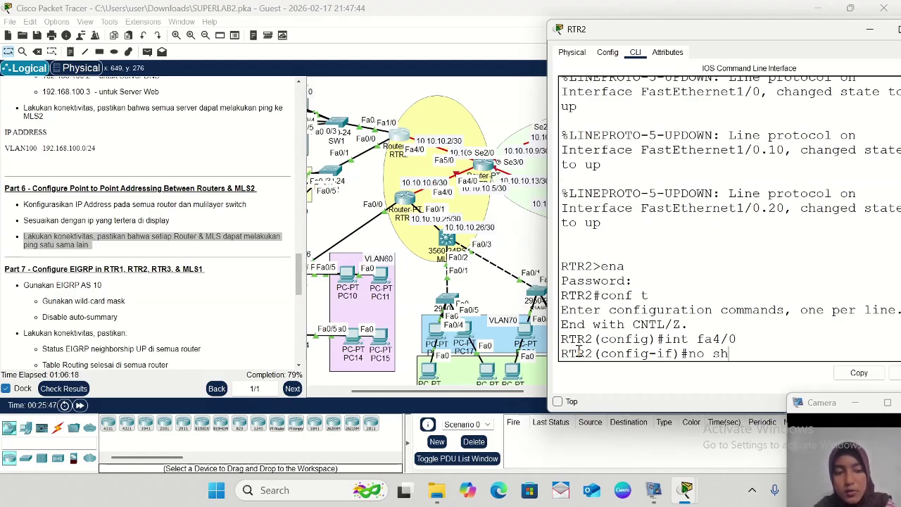
pyautogui.press('Return')
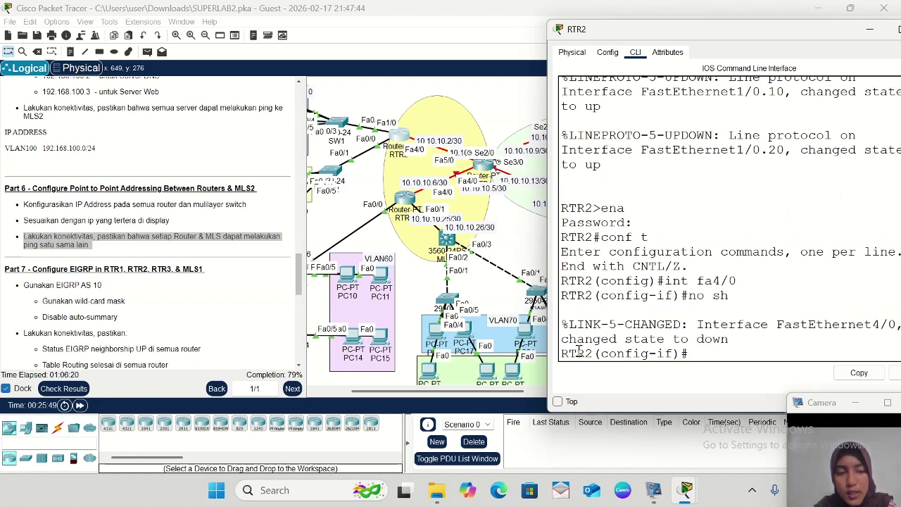
pyautogui.write('ip add')
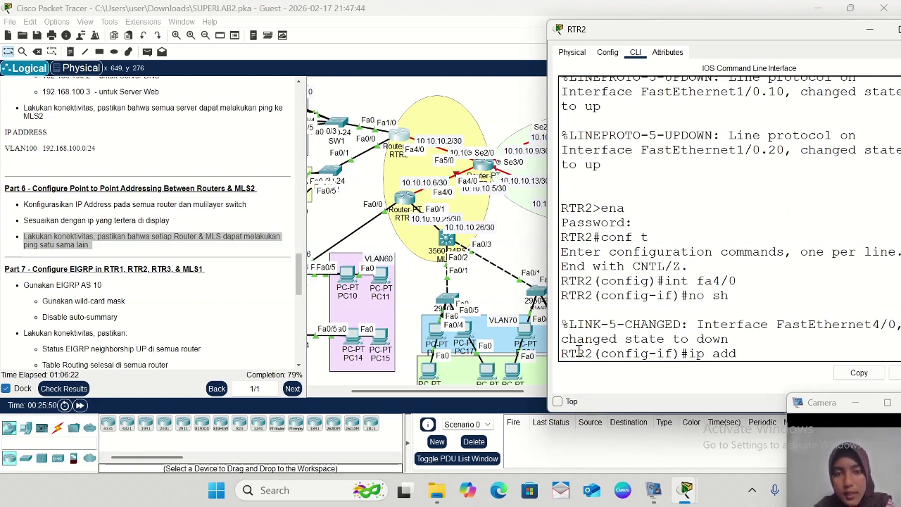
pyautogui.write(' 10.10.')
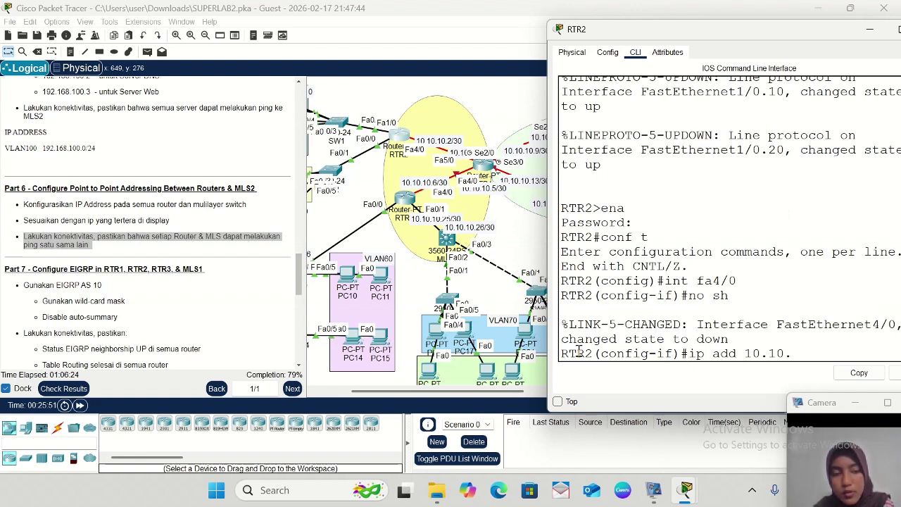
pyautogui.write('10.2')
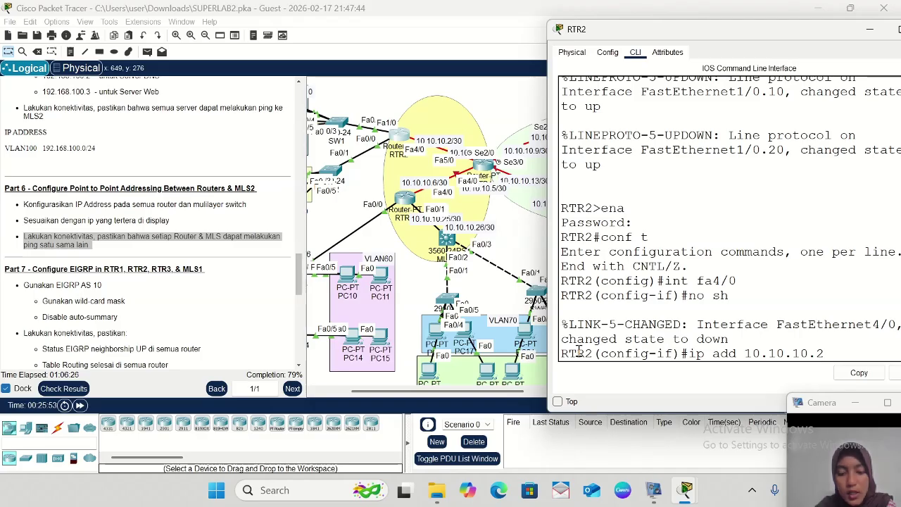
pyautogui.write(' 25')
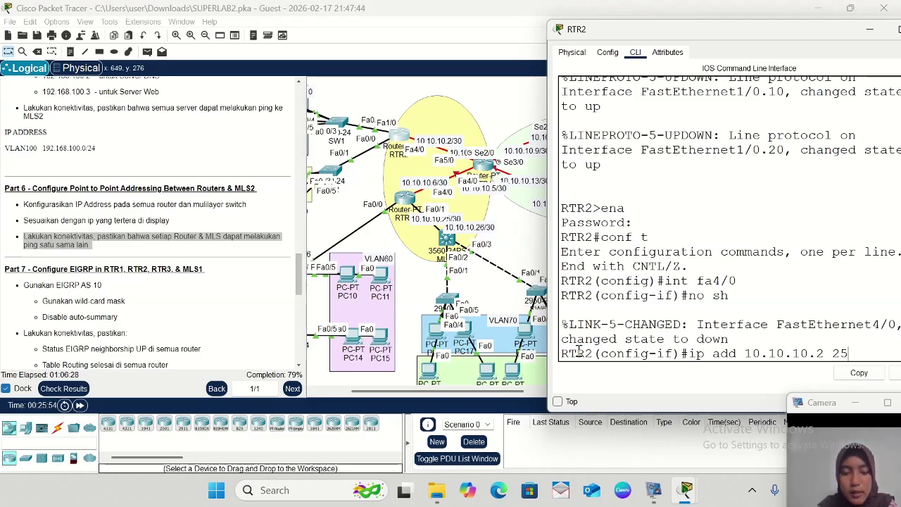
pyautogui.write('5.255')
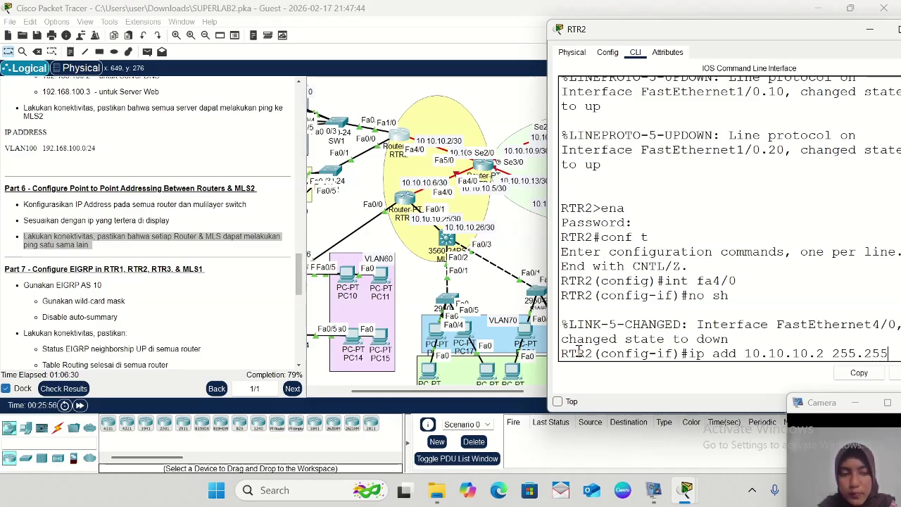
pyautogui.write('55.255.255.')
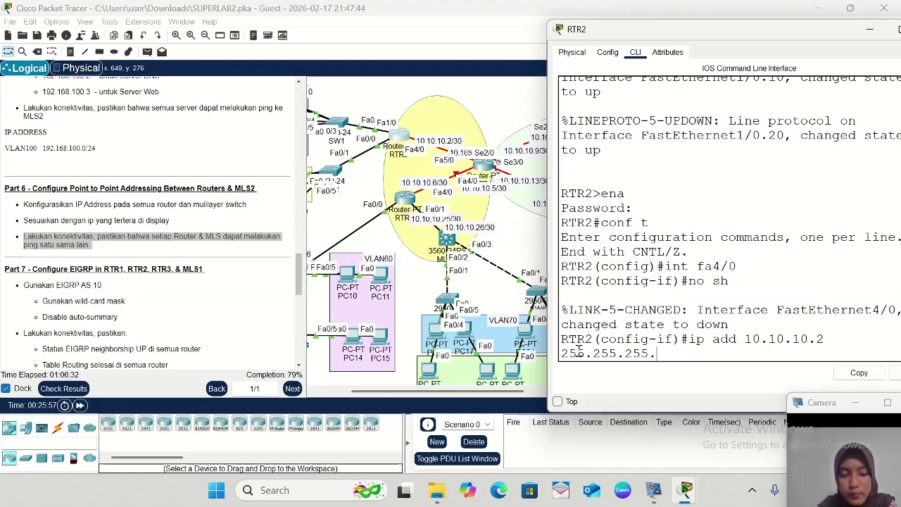
pyautogui.write('2')
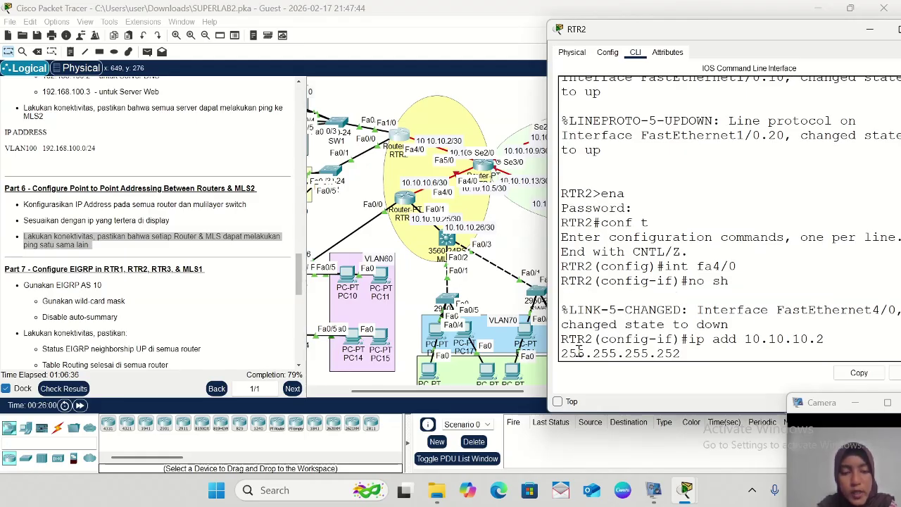
pyautogui.press('Return')
pyautogui.write('ex')
pyautogui.press('Return')
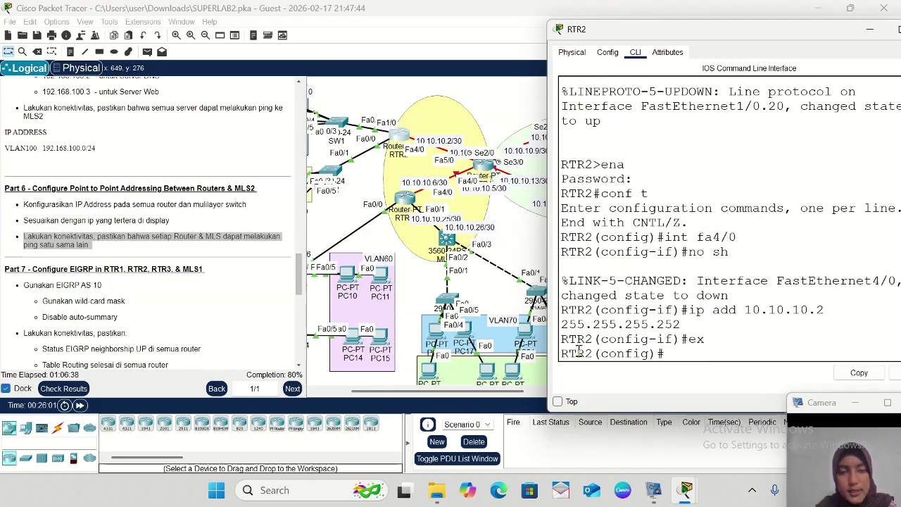
pyautogui.click(870, 29)
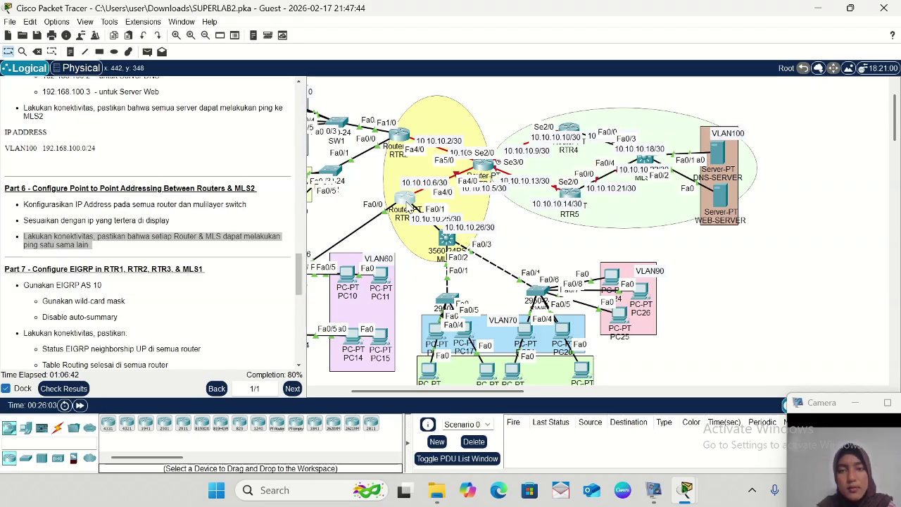
# - Open RTR3's CLI, then shrink its window and move it to the right
pyautogui.click(407, 204)
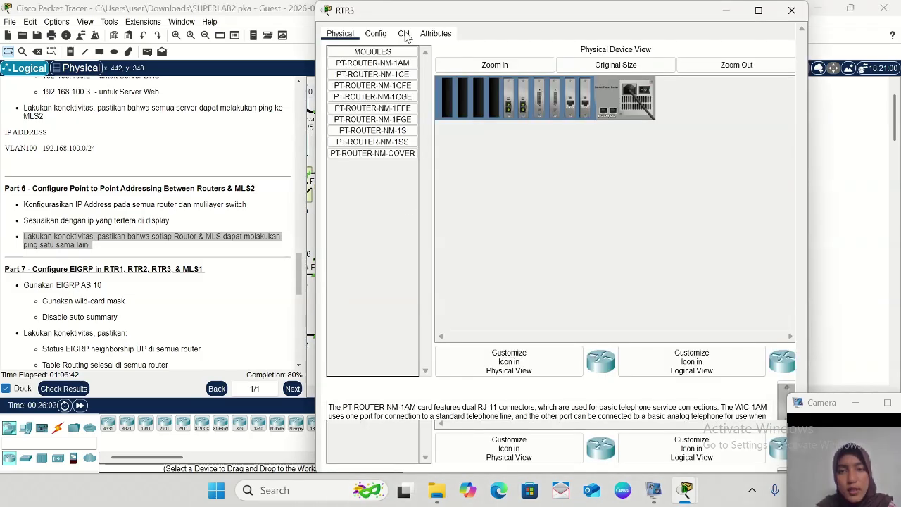
pyautogui.click(404, 34)
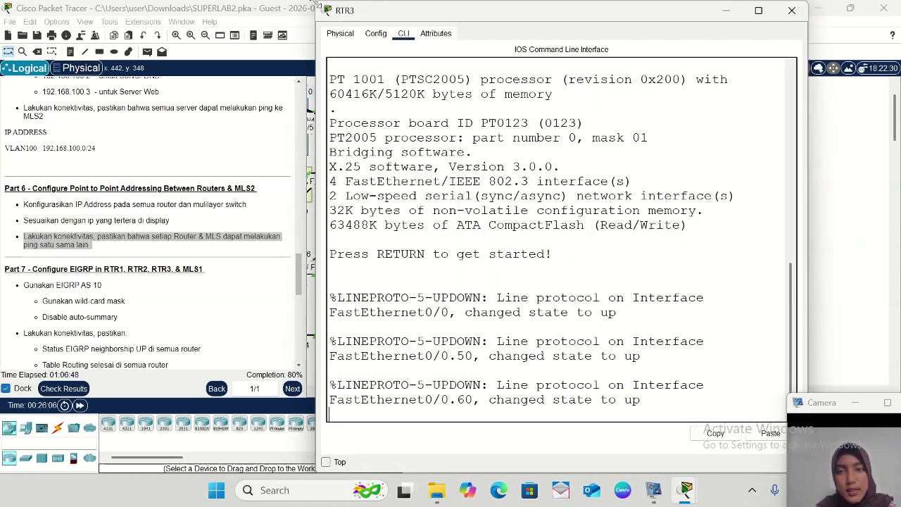
pyautogui.moveTo(318, 5); pyautogui.dragTo(381, 64)
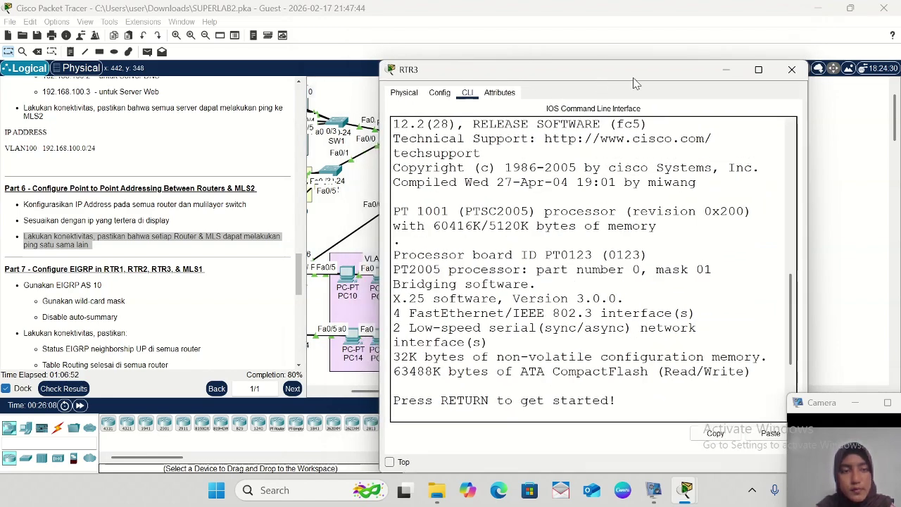
pyautogui.moveTo(632, 79); pyautogui.dragTo(739, 46)
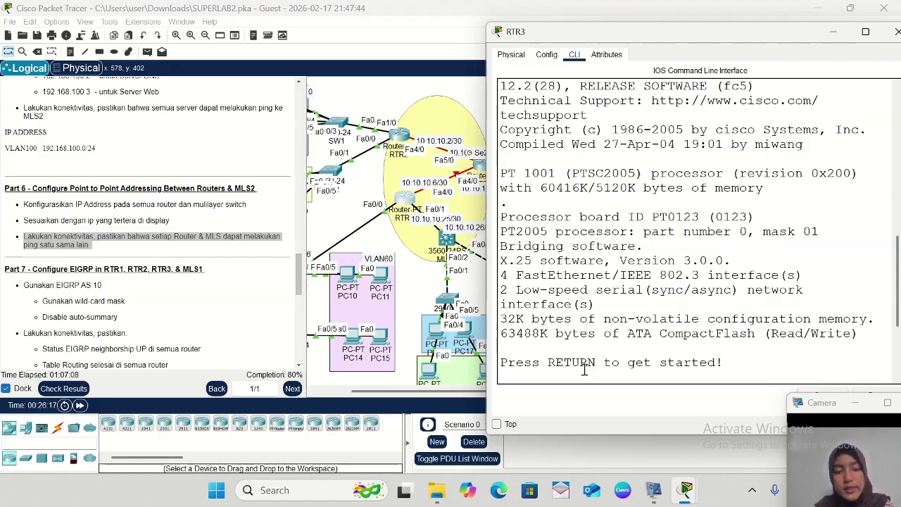
# - Enter privileged mode and global configuration mode on RTR3
pyautogui.press('Return')
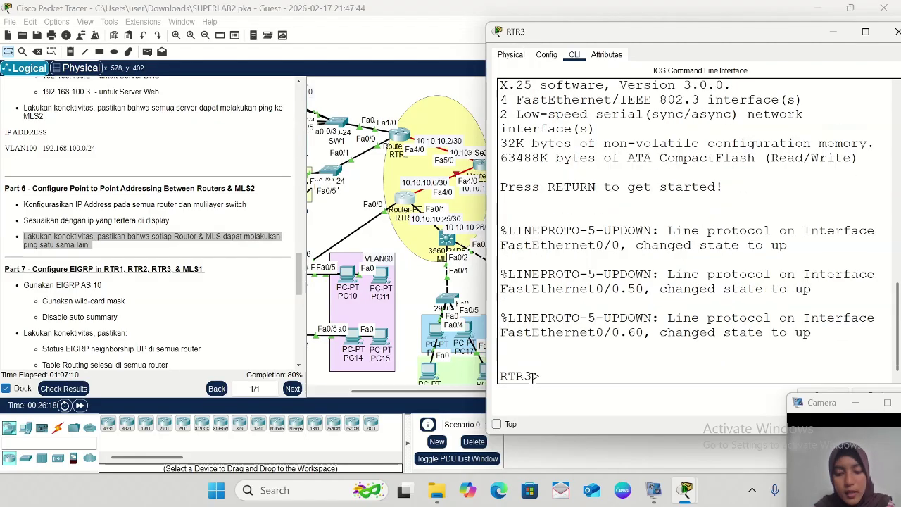
pyautogui.write('ena')
pyautogui.press('Return')
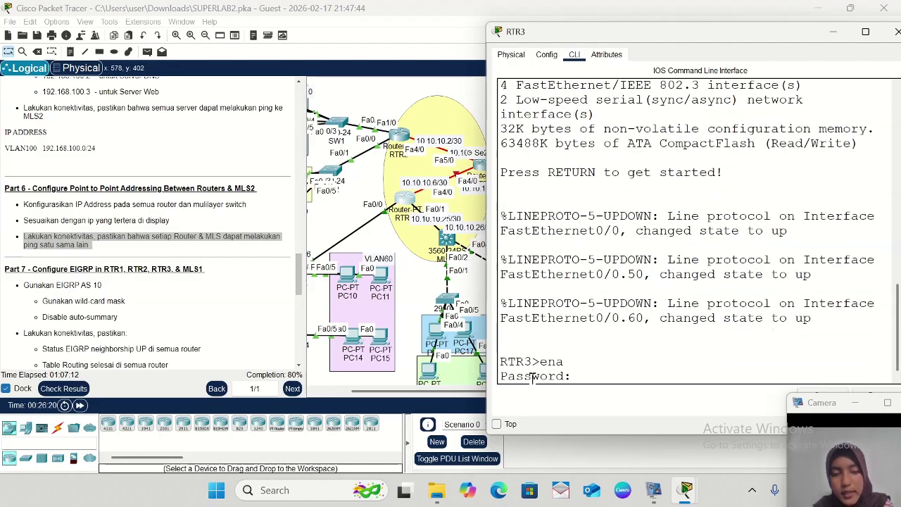
pyautogui.press('Return')
pyautogui.write('conf t')
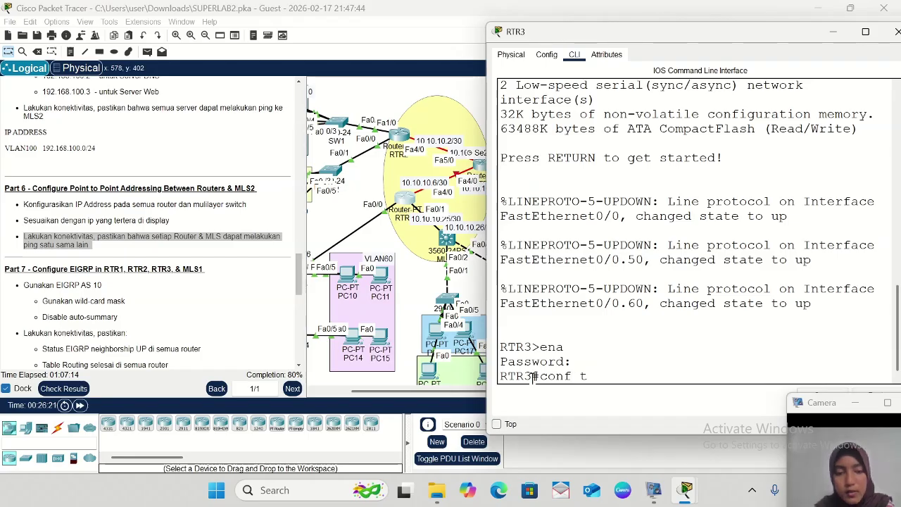
pyautogui.press('Return')
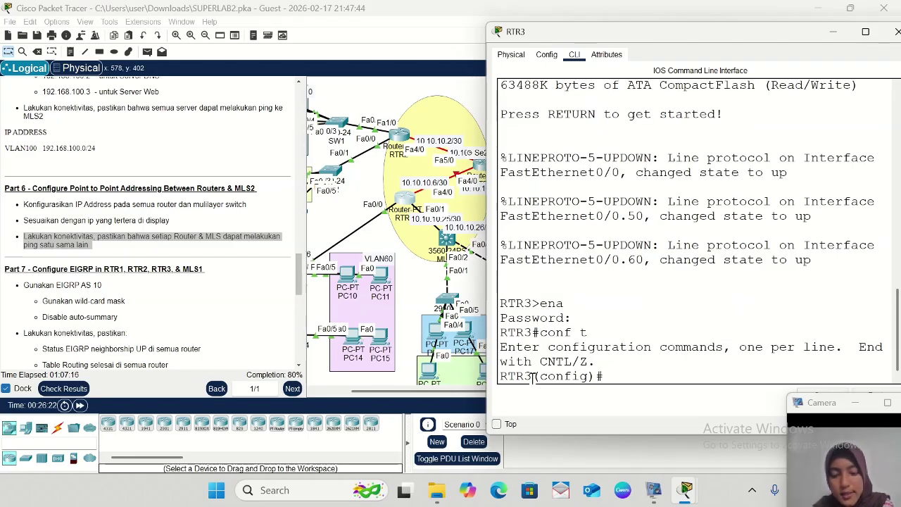
# - Enable RTR3's FastEthernet4/0 and assign it 10.10.10.6 255.255.255.252
pyautogui.write('int fa')
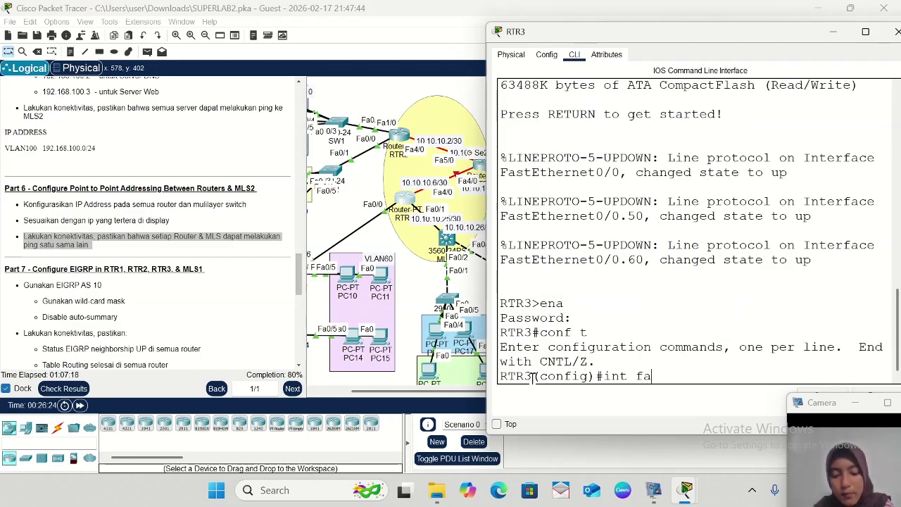
pyautogui.write('4/0')
pyautogui.press('Return')
pyautogui.write('n')
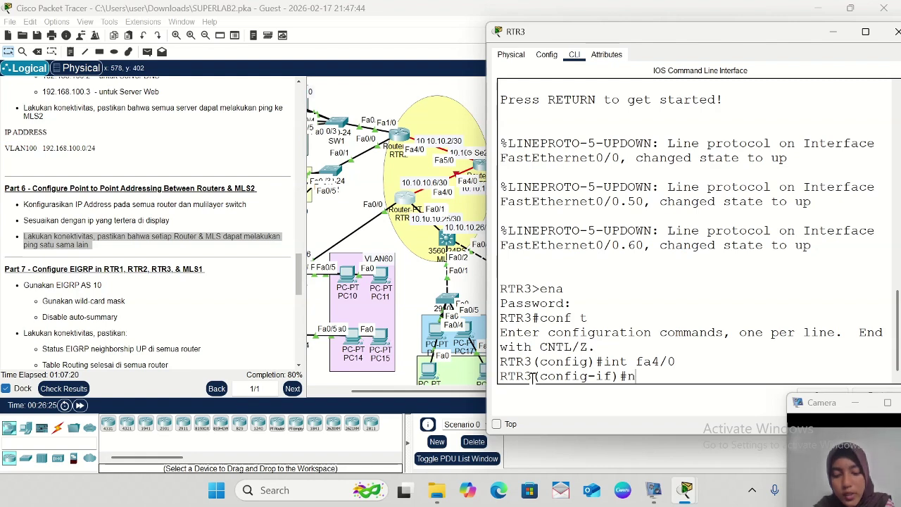
pyautogui.write('o sh')
pyautogui.press('Return')
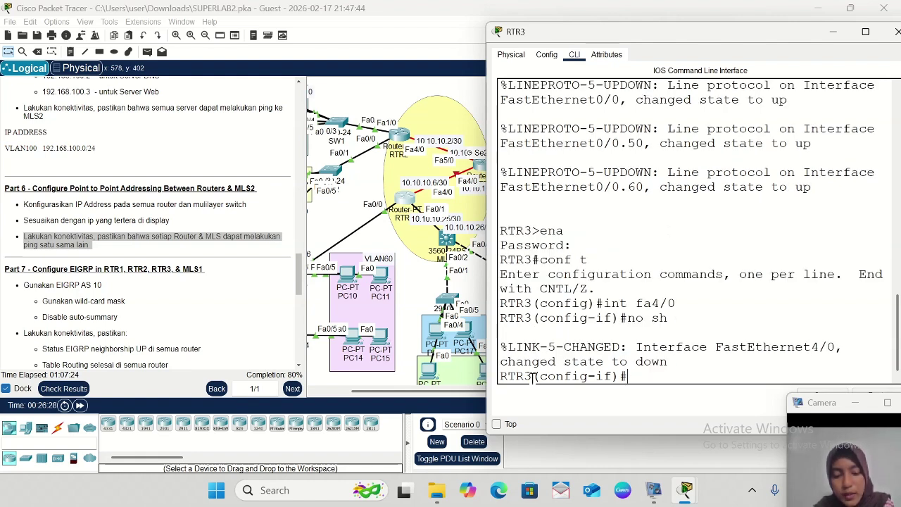
pyautogui.write('ip a')
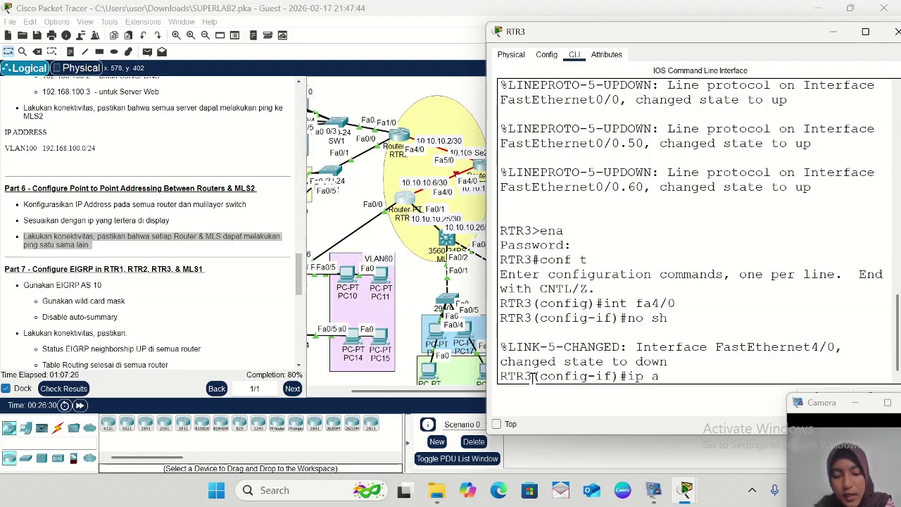
pyautogui.write('dd 192.1')
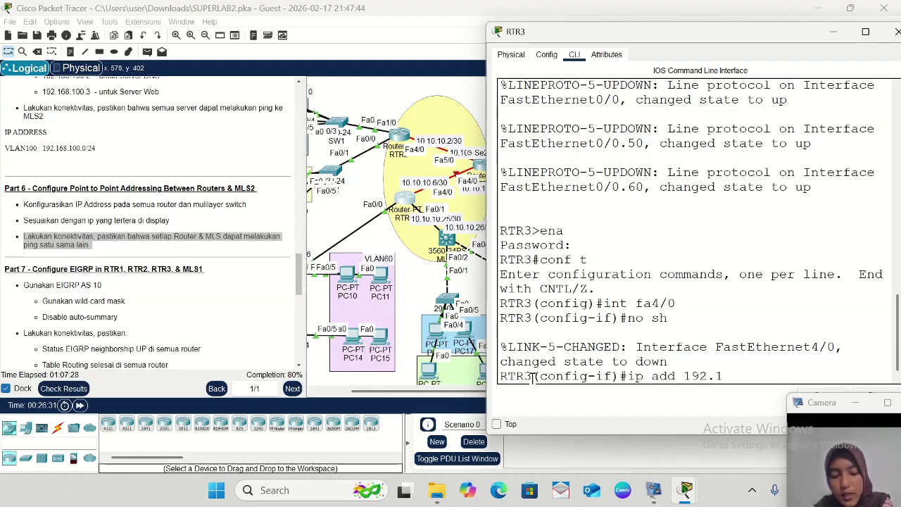
pyautogui.press('BackSpace')
pyautogui.press('BackSpace')
pyautogui.press('BackSpace')
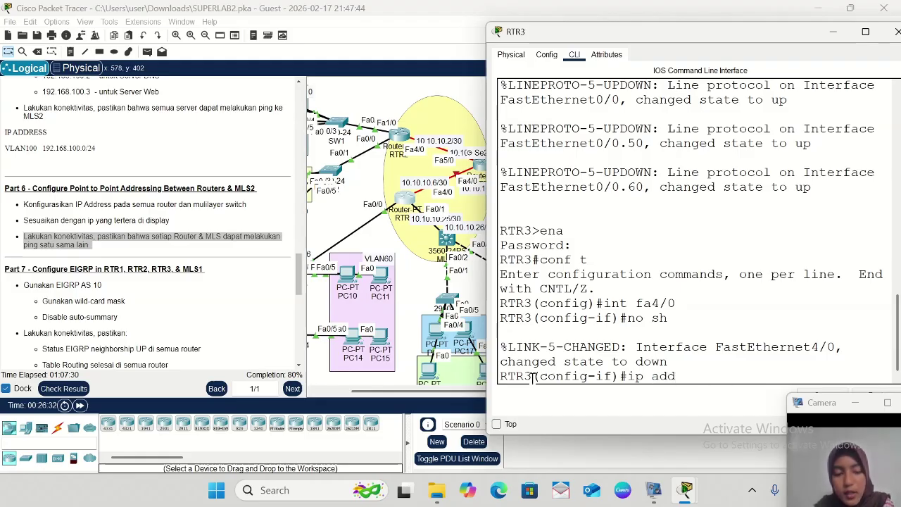
pyautogui.write('0.10')
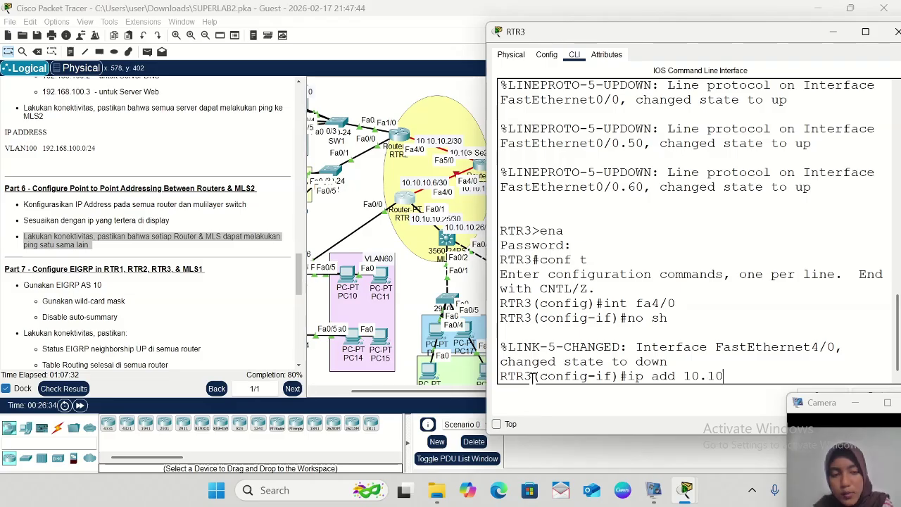
pyautogui.write('.10.6')
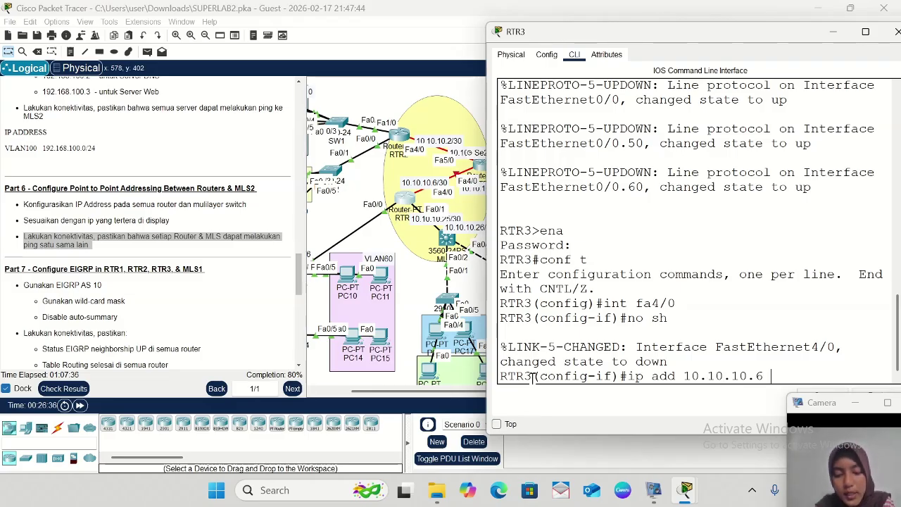
pyautogui.write(' 255')
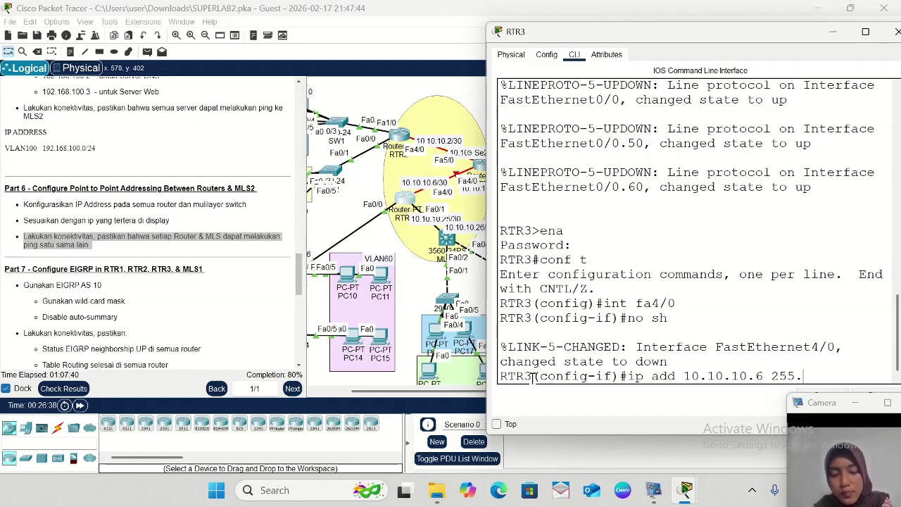
pyautogui.write('.255.255')
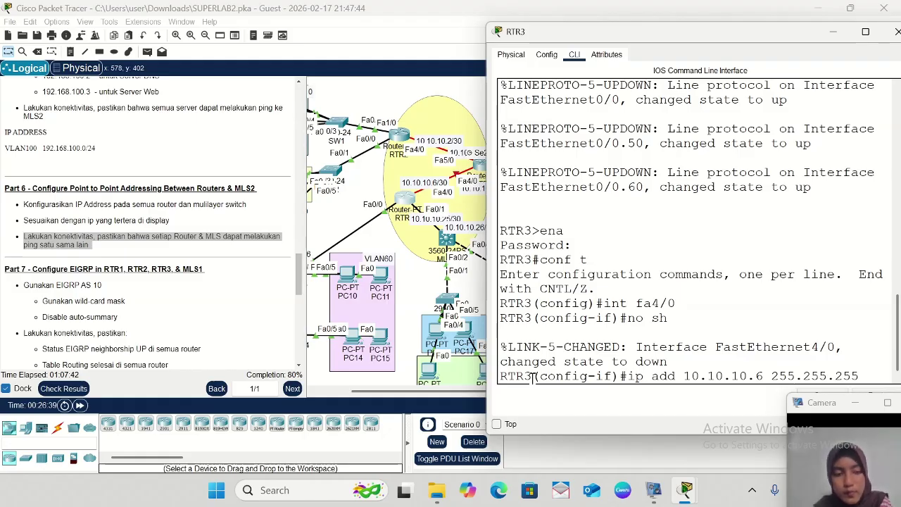
pyautogui.press('BackSpace')
pyautogui.write('2')
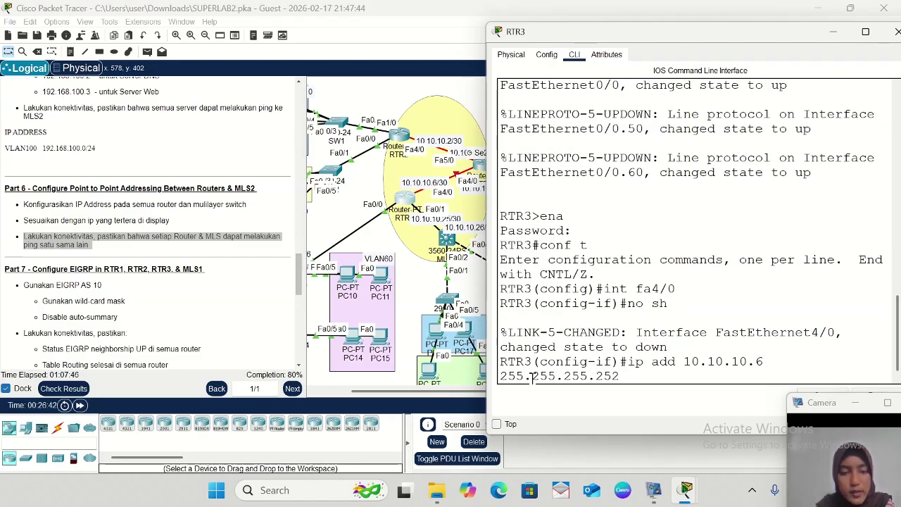
pyautogui.press('Return')
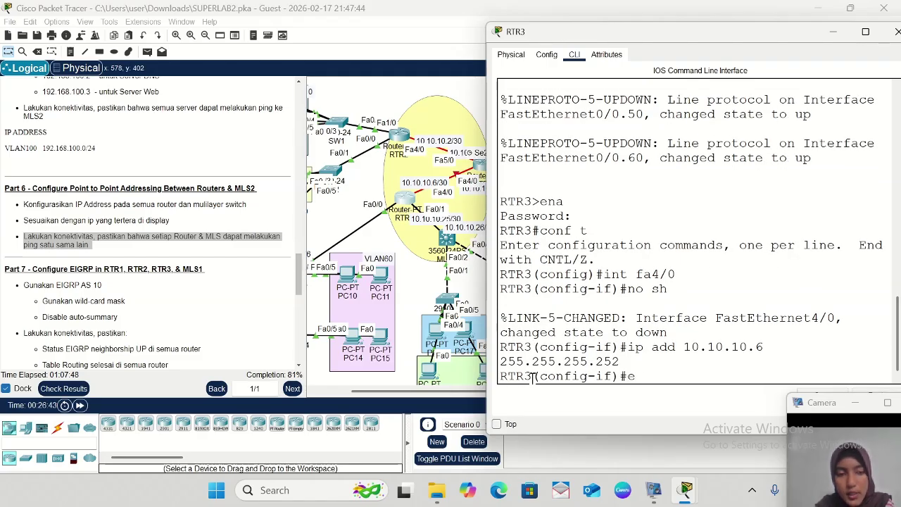
pyautogui.write('ex')
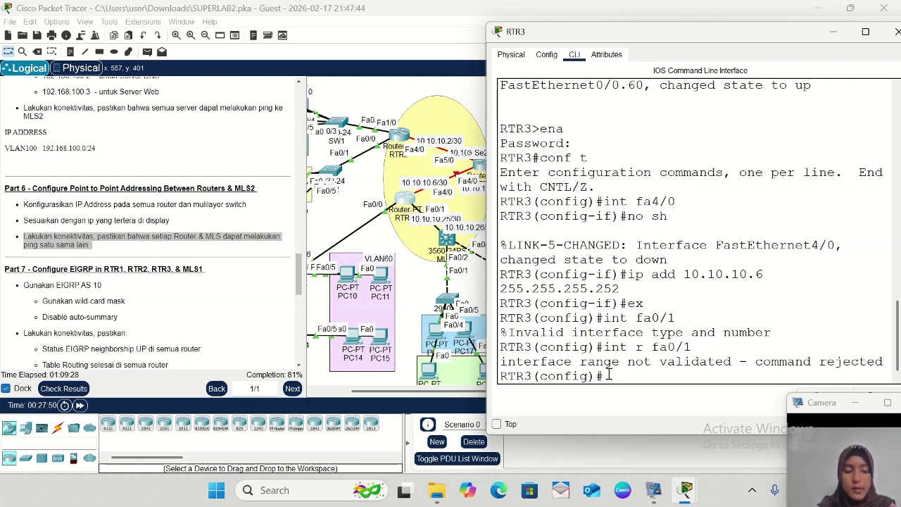
# - Switch RTR3's configuration to interface FastEthernet1/0 and bring it up
pyautogui.press('Up')
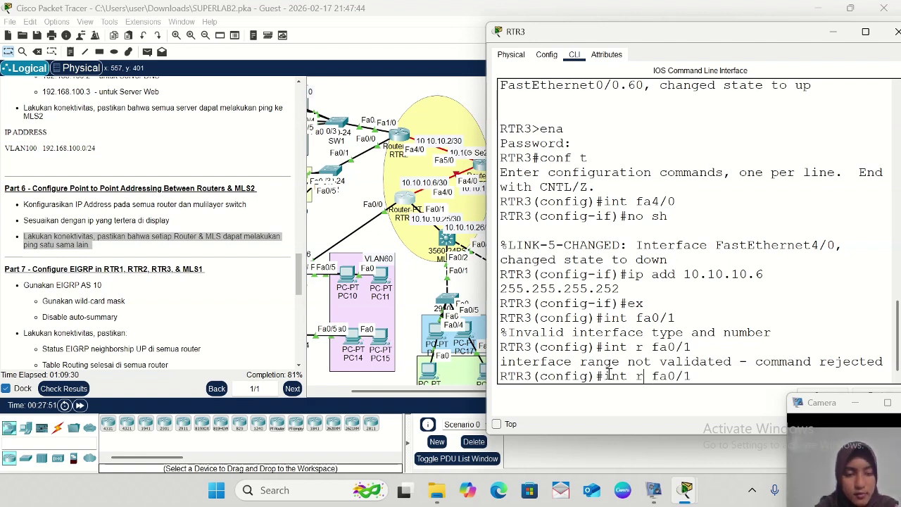
pyautogui.press('Left')
pyautogui.press('Left')
pyautogui.press('Left')
pyautogui.press('Left')
pyautogui.press('Left')
pyautogui.press('BackSpace')
pyautogui.press('BackSpace')
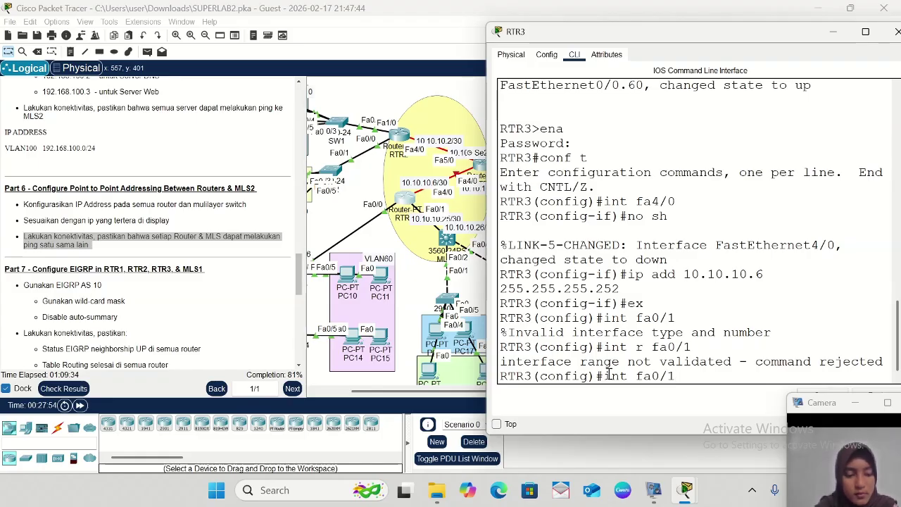
pyautogui.press('BackSpace')
pyautogui.write('1/')
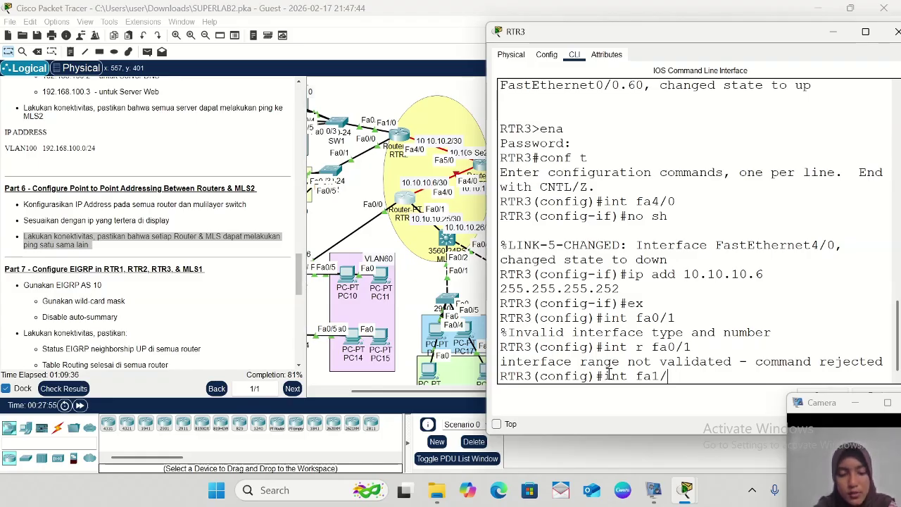
pyautogui.write('0')
pyautogui.press('Return')
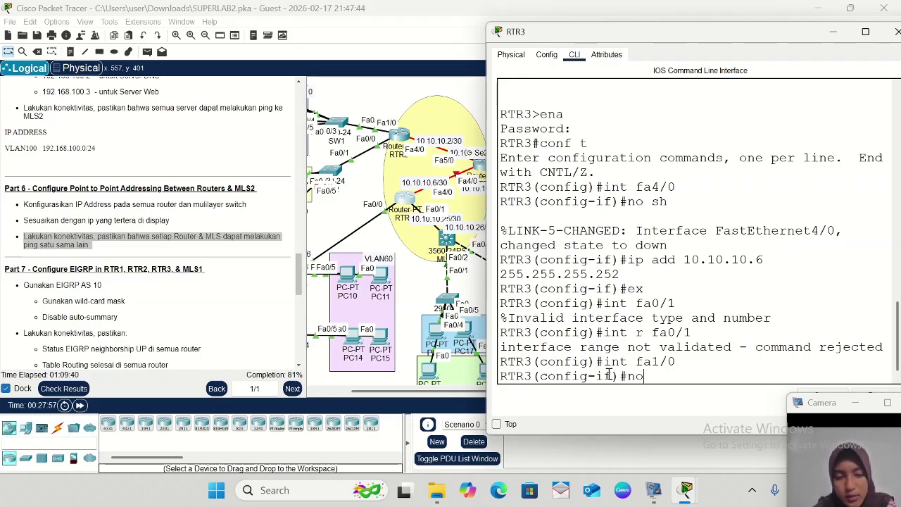
pyautogui.press('Return')
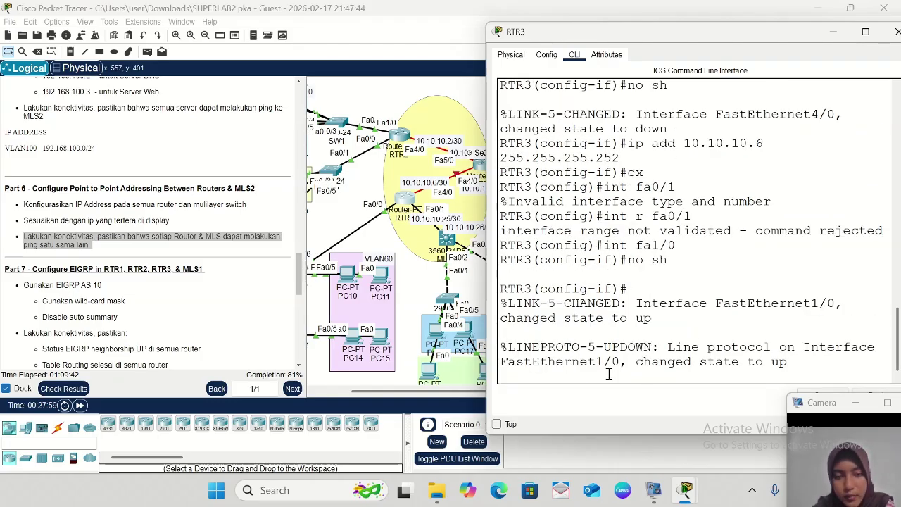
pyautogui.press('Return')
# - Assign 10.10.10.25 255.255.255.252 to FastEthernet1/0, exit, and minimize RTR3's console
pyautogui.write('ip')
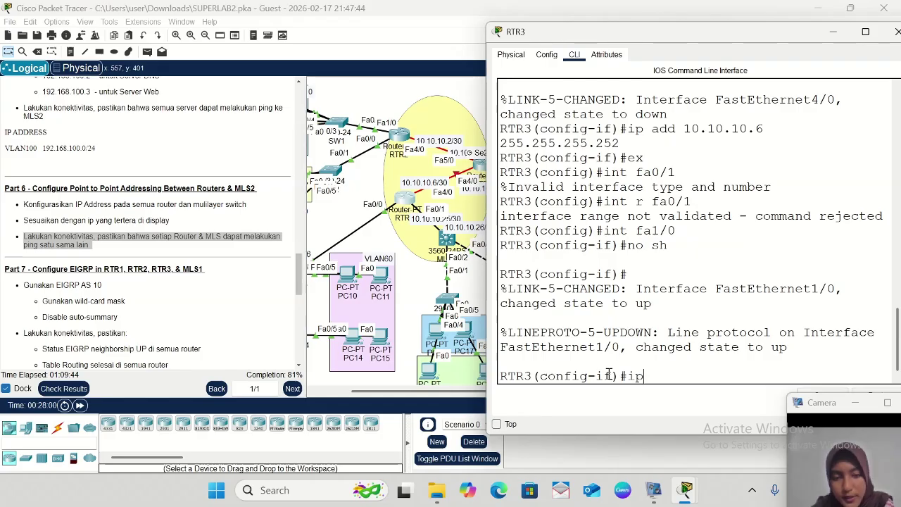
pyautogui.write(' add 1')
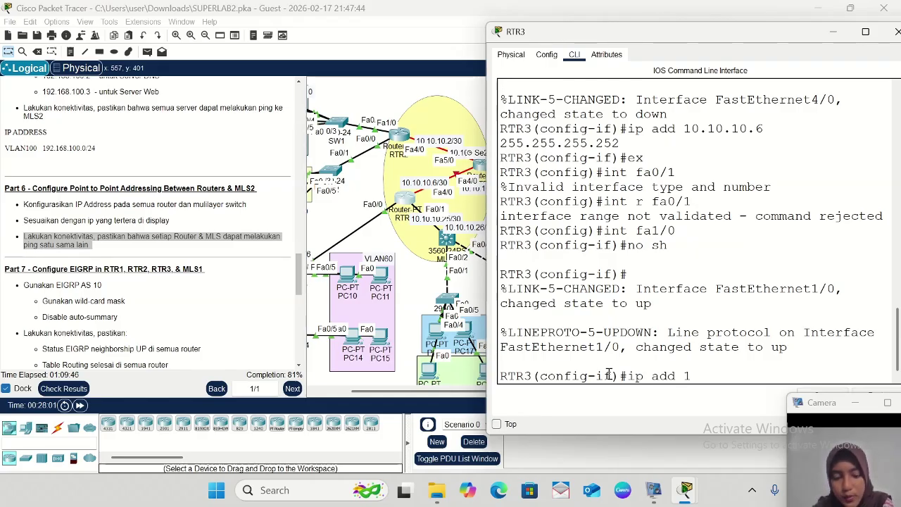
pyautogui.write('0.10.10.2')
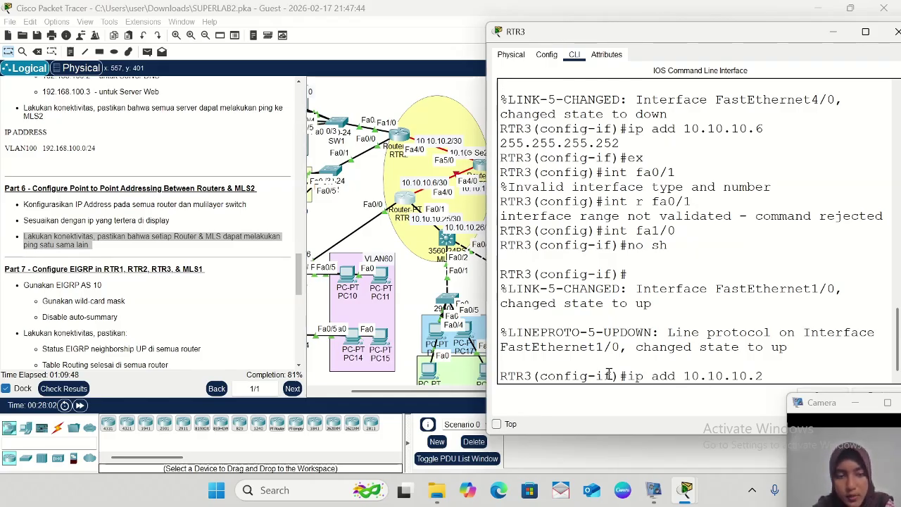
pyautogui.write('5')
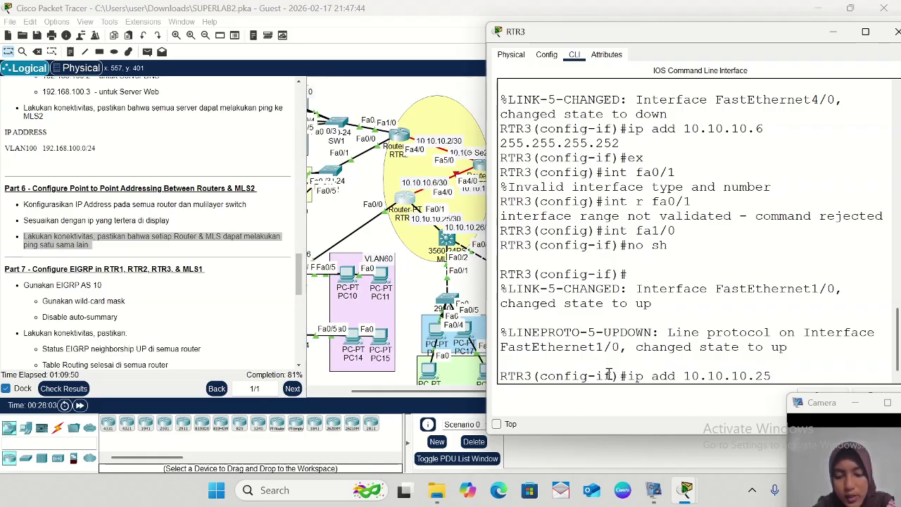
pyautogui.write(' 255')
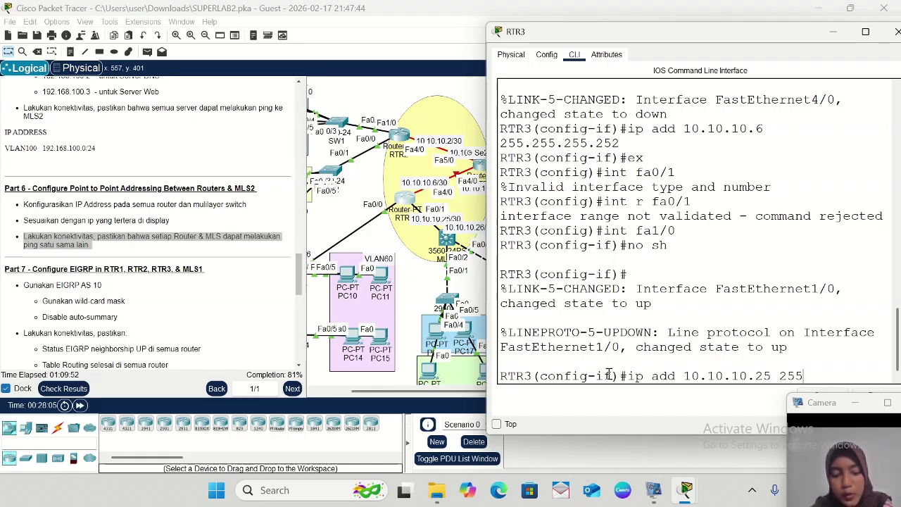
pyautogui.write('.255.25')
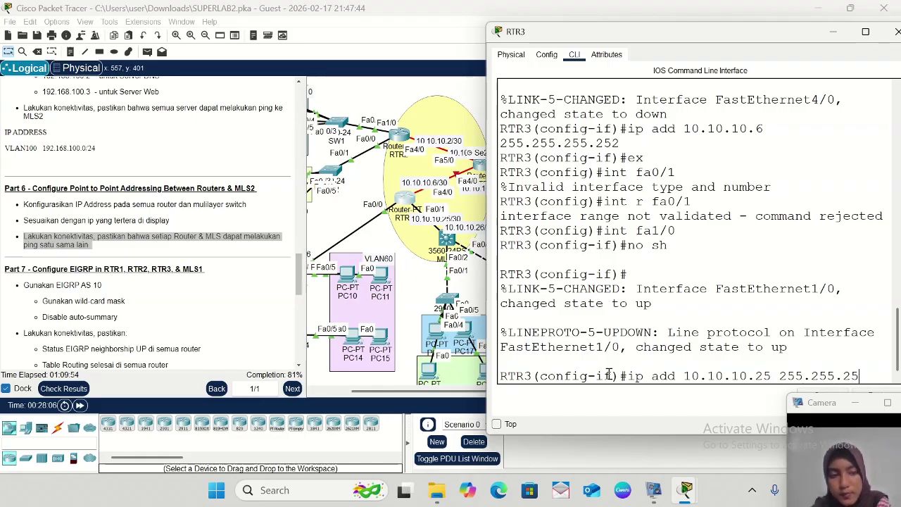
pyautogui.write('5.252')
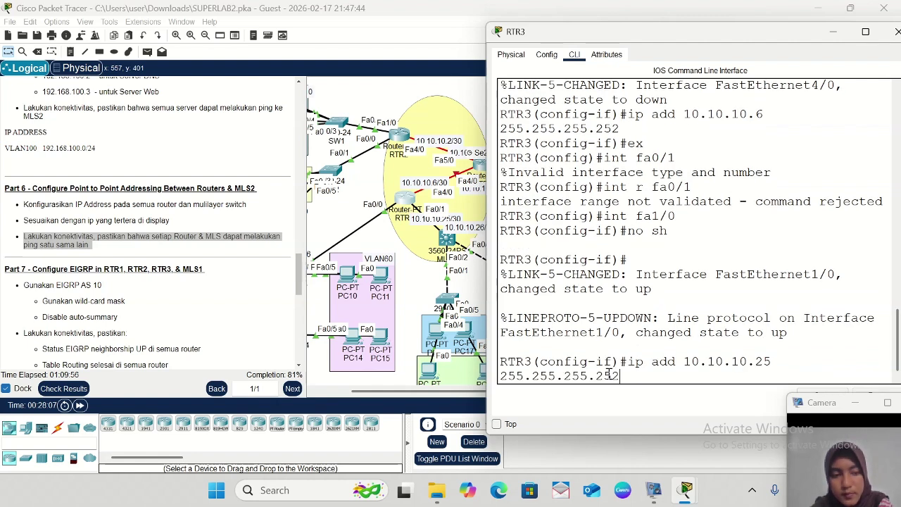
pyautogui.press('Return')
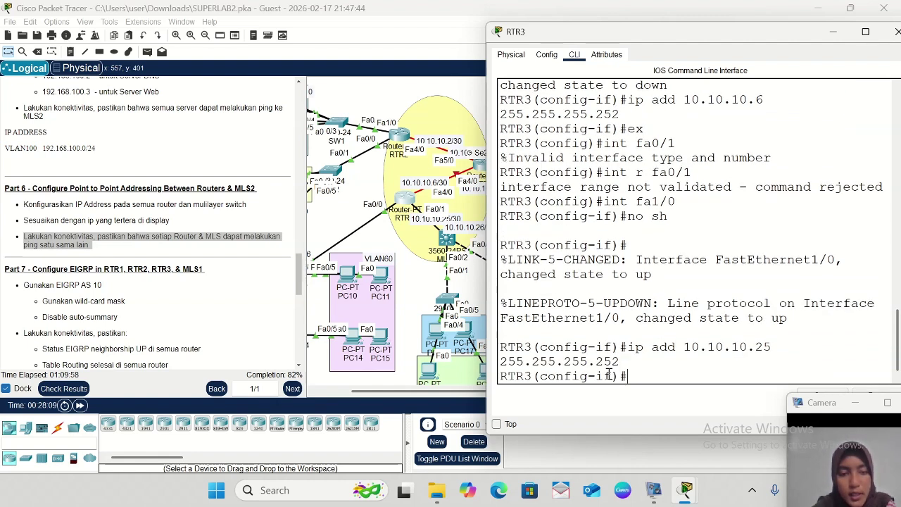
pyautogui.write('ex')
pyautogui.press('Return')
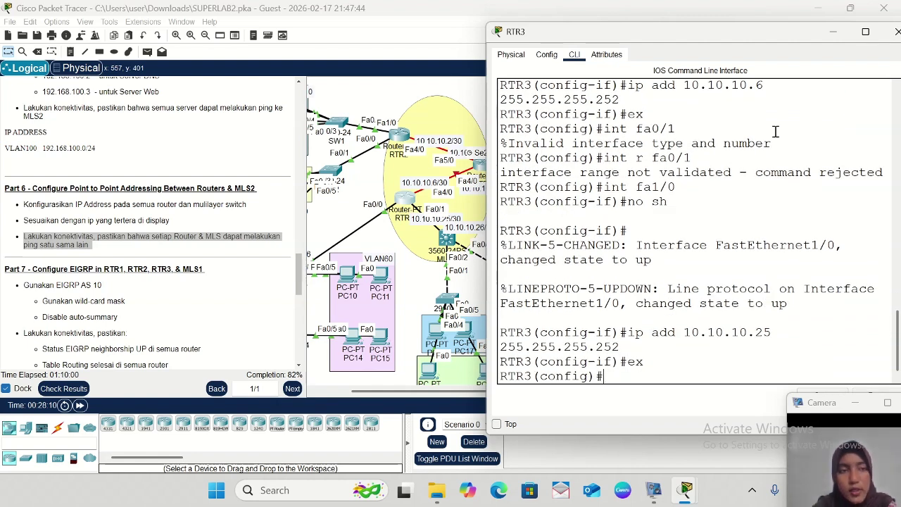
pyautogui.click(833, 36)
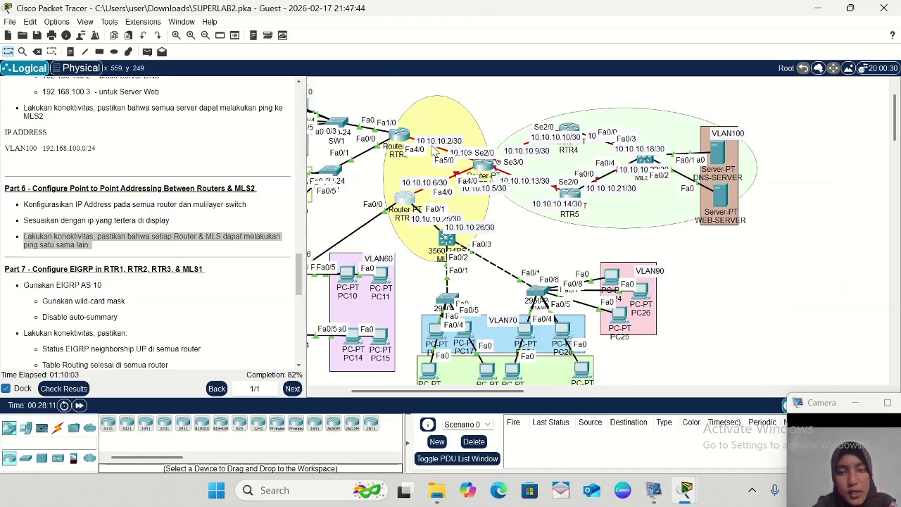
pyautogui.click(484, 162)
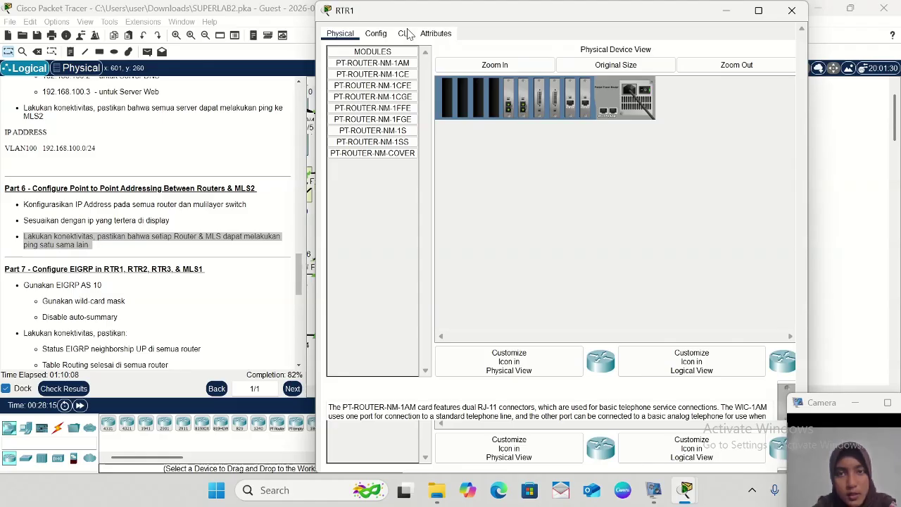
pyautogui.click(404, 34)
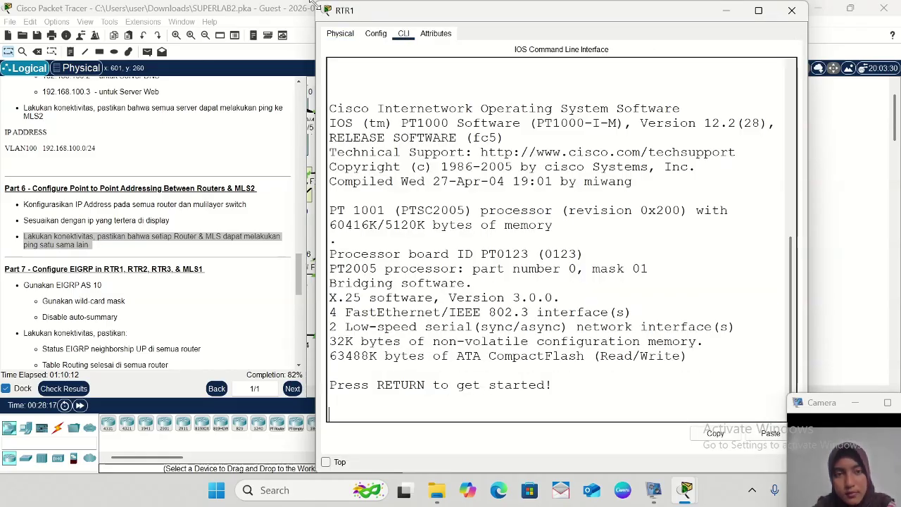
pyautogui.moveTo(317, 5); pyautogui.dragTo(437, 51)
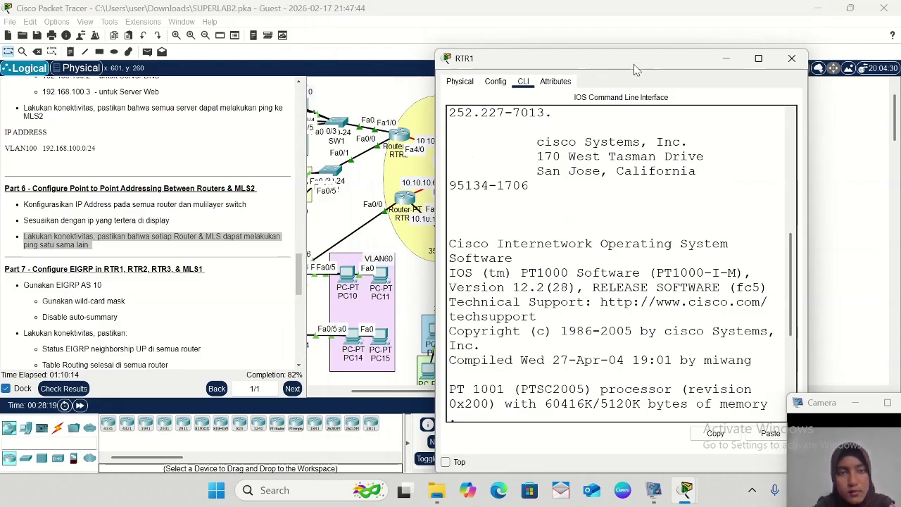
pyautogui.moveTo(634, 65); pyautogui.dragTo(736, 40)
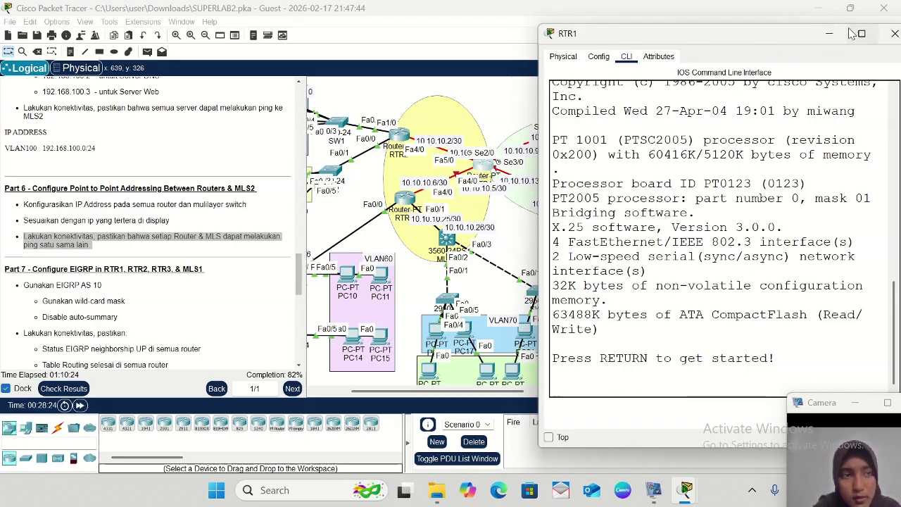
pyautogui.click(831, 35)
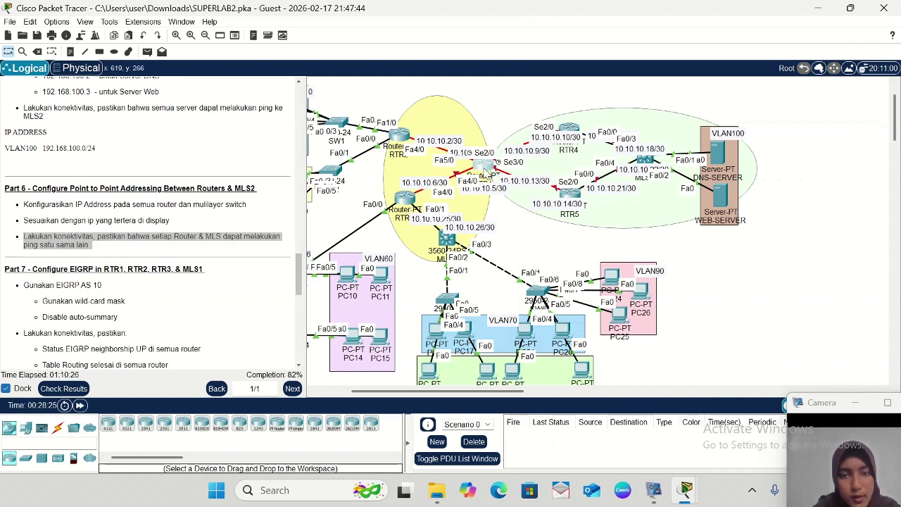
# - Move RTR1 up-right, place its 10.10.10.1/30 and 10.10.10.5/30 labels, and open its CLI
pyautogui.moveTo(484, 168); pyautogui.dragTo(495, 151)
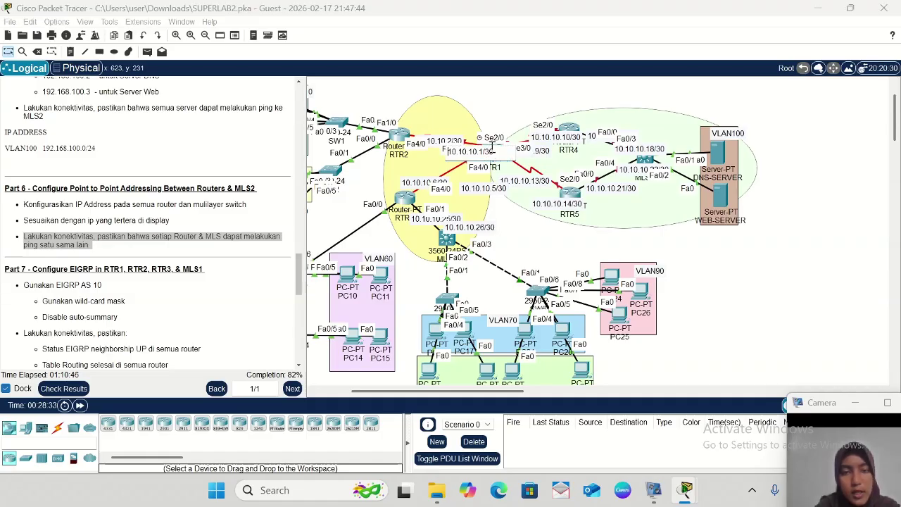
pyautogui.click(527, 100)
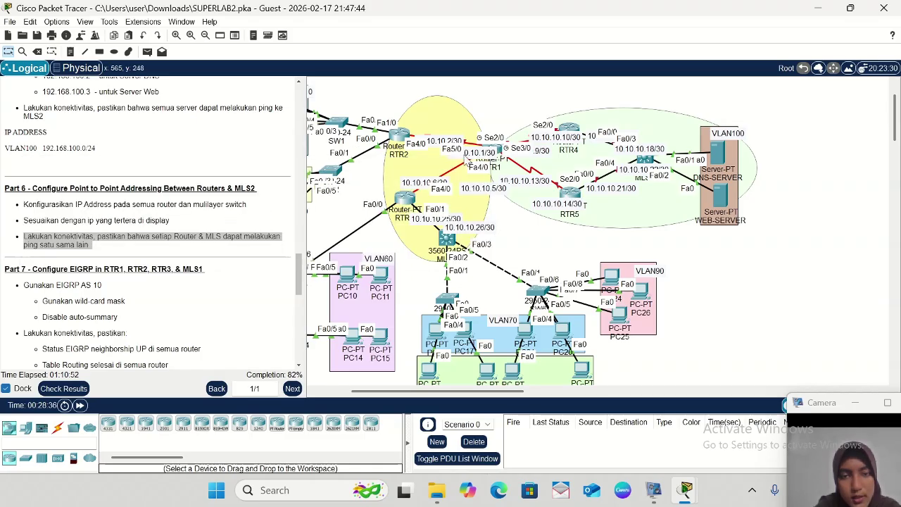
pyautogui.moveTo(467, 157); pyautogui.dragTo(470, 131)
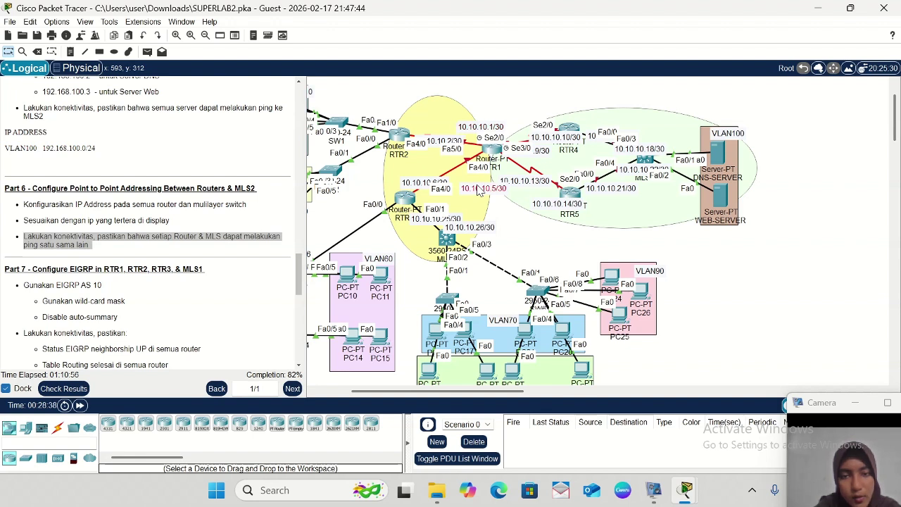
pyautogui.moveTo(477, 190); pyautogui.dragTo(472, 181)
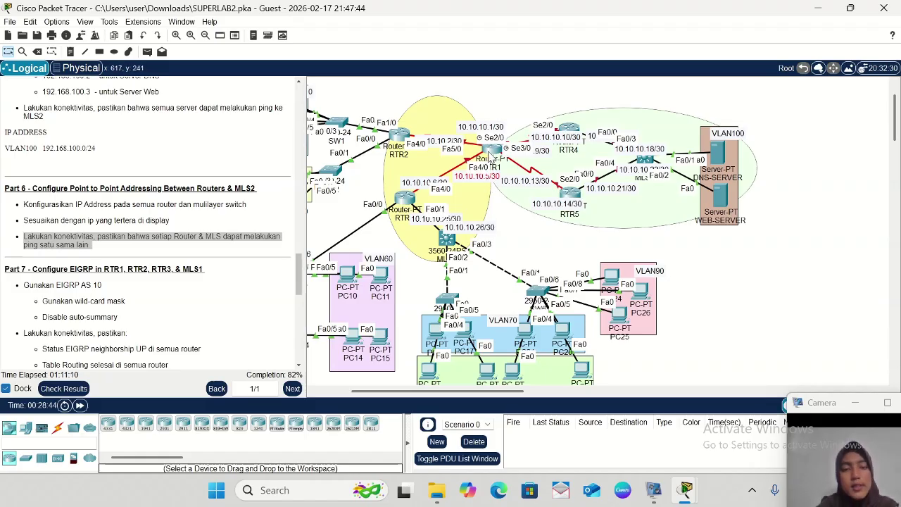
pyautogui.click(490, 152)
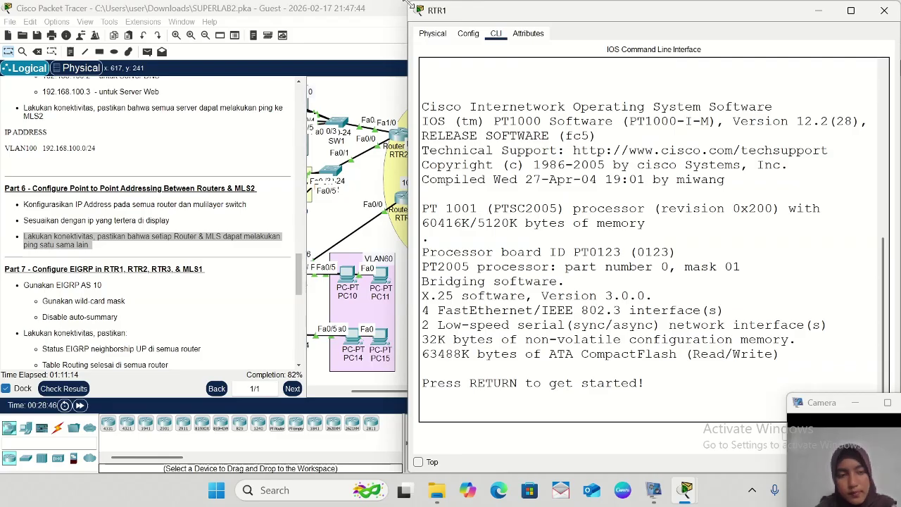
# - Shrink and move RTR1's console, then enter privileged and global configuration mode
pyautogui.moveTo(409, 3); pyautogui.dragTo(565, 60)
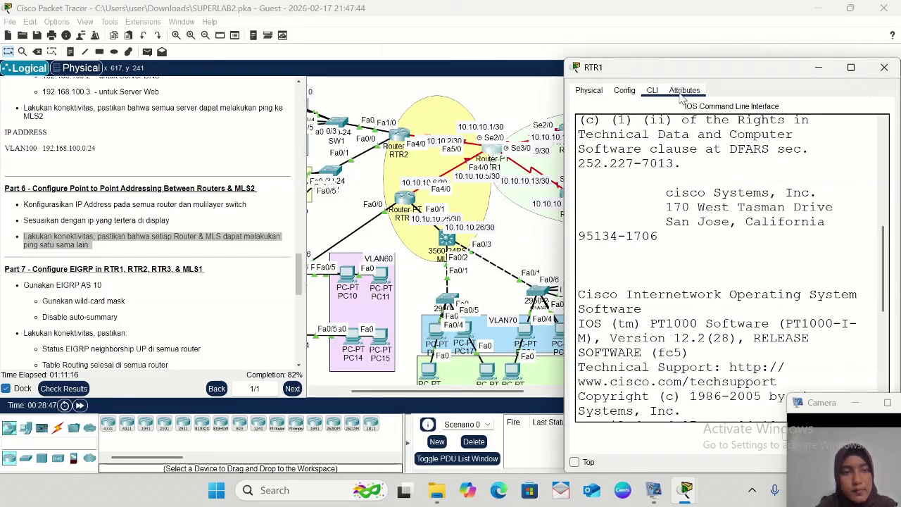
pyautogui.moveTo(700, 76); pyautogui.dragTo(710, 34)
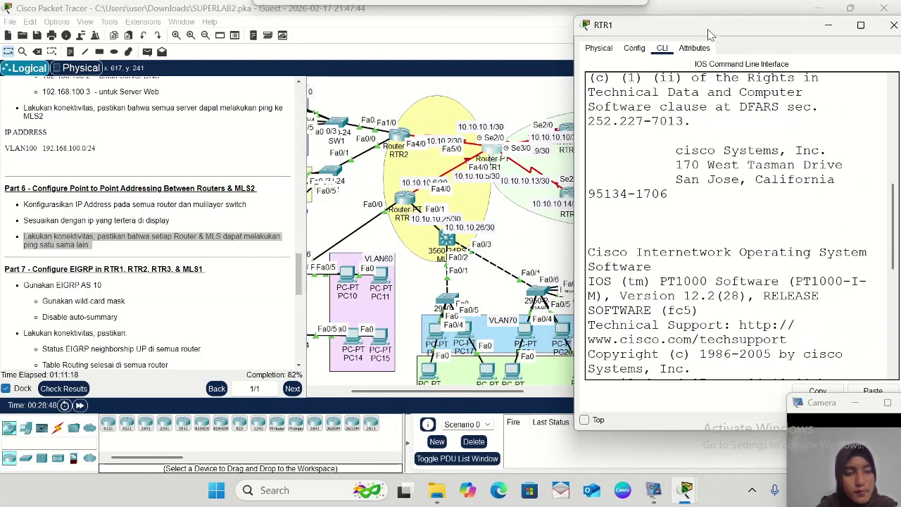
pyautogui.click(693, 362)
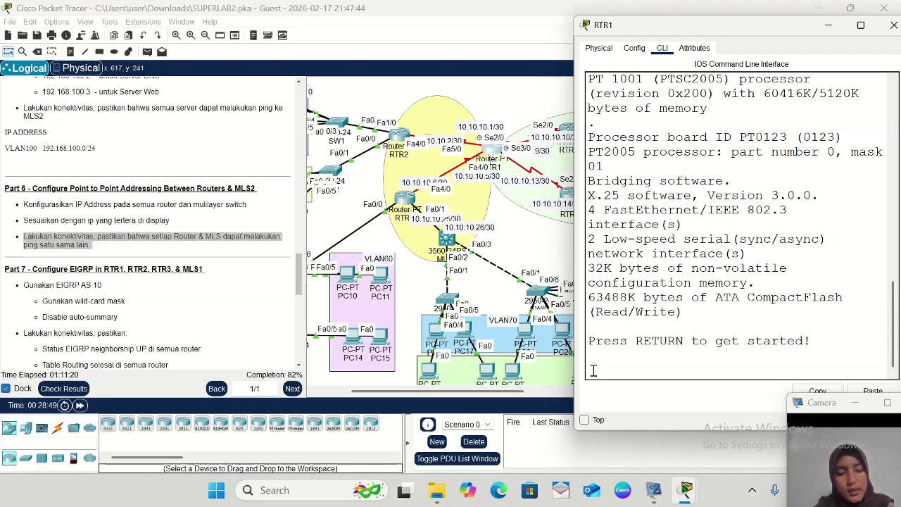
pyautogui.press('Return')
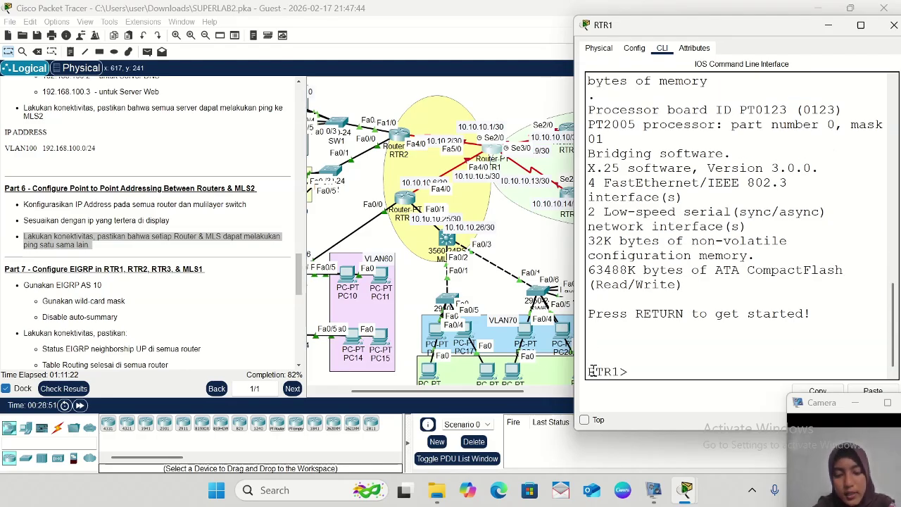
pyautogui.write('ena')
pyautogui.press('Return')
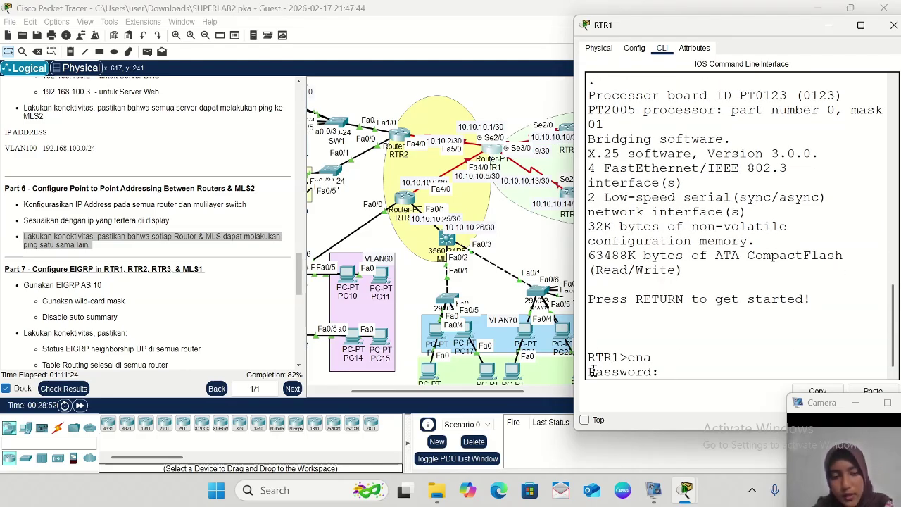
pyautogui.press('Return')
pyautogui.write('conf t')
pyautogui.press('Return')
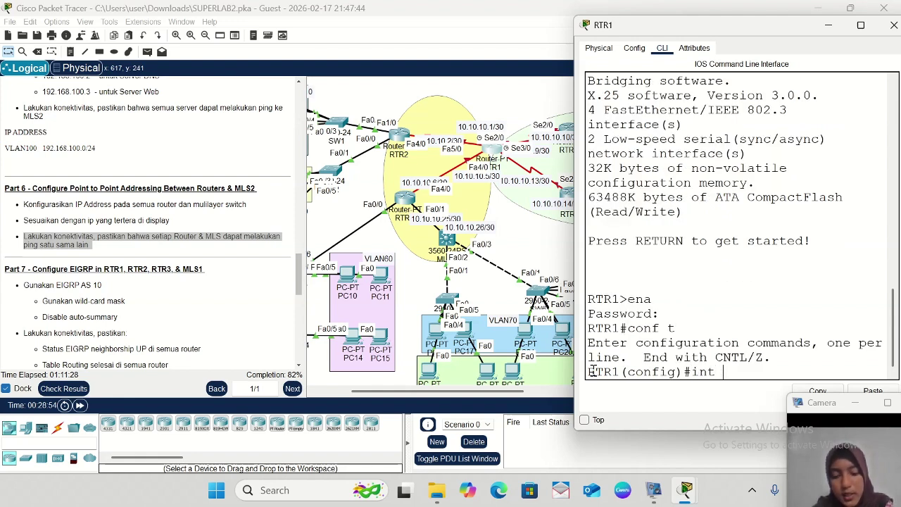
# - Enable RTR1's FastEthernet5/0 with address 10.10.10.1 255.255.255.252
pyautogui.write('int fa5')
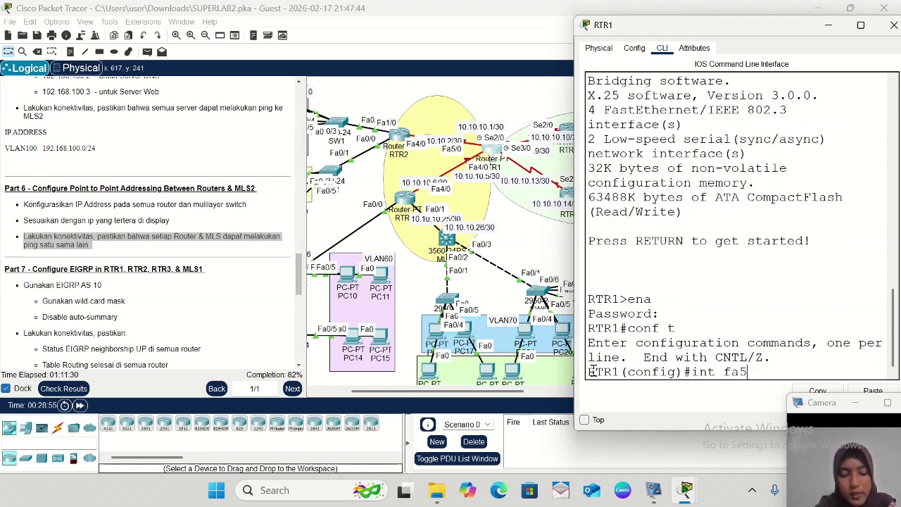
pyautogui.write('/0')
pyautogui.press('Return')
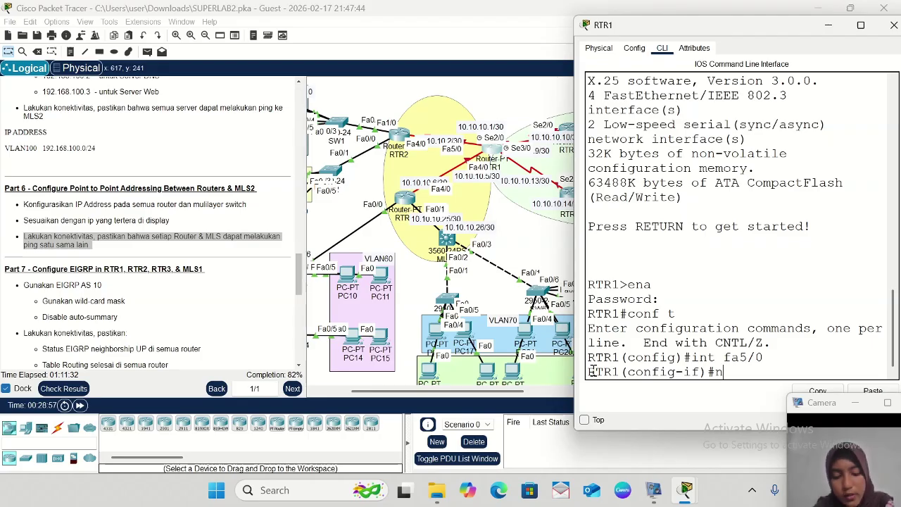
pyautogui.write('no sh')
pyautogui.press('Return')
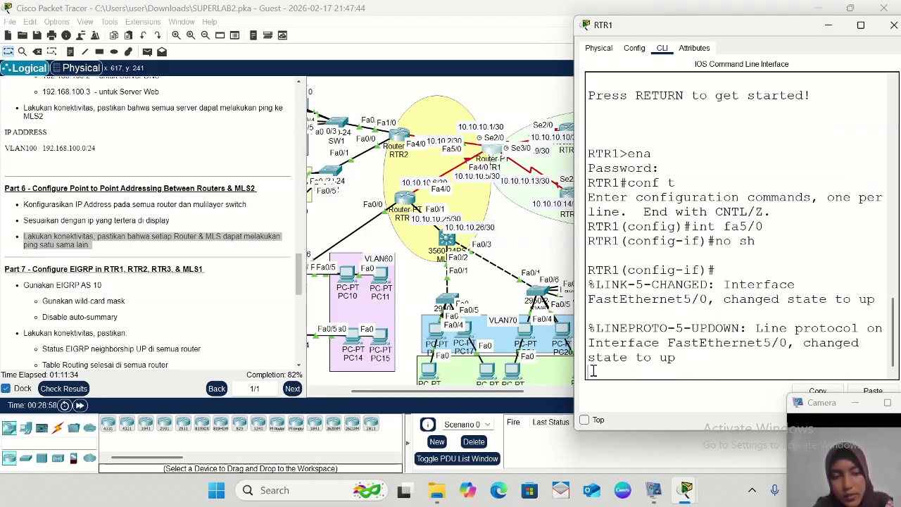
pyautogui.press('Return')
pyautogui.write('ip')
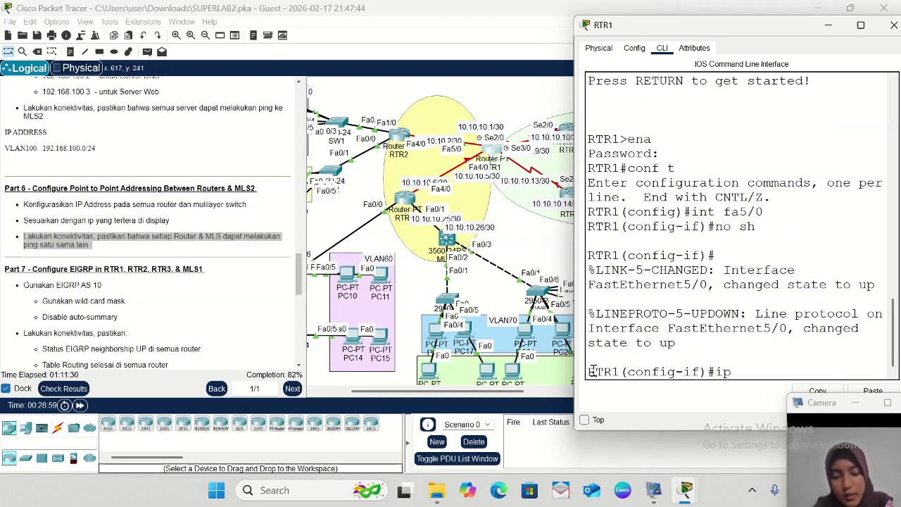
pyautogui.write(' add 10')
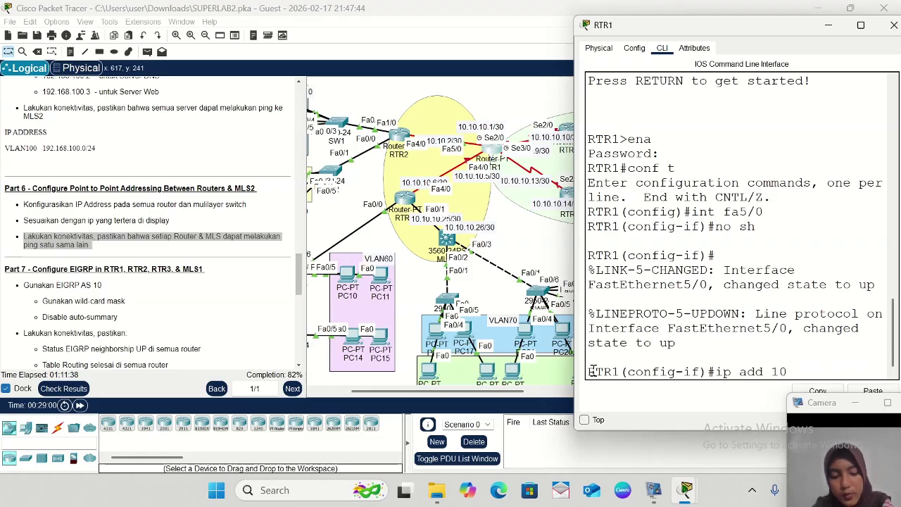
pyautogui.write('.10.10.1')
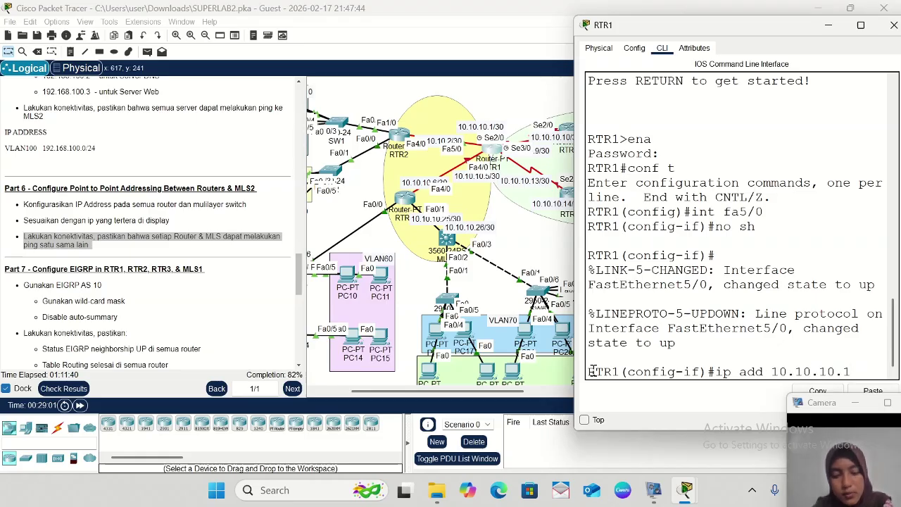
pyautogui.write(' 255.255')
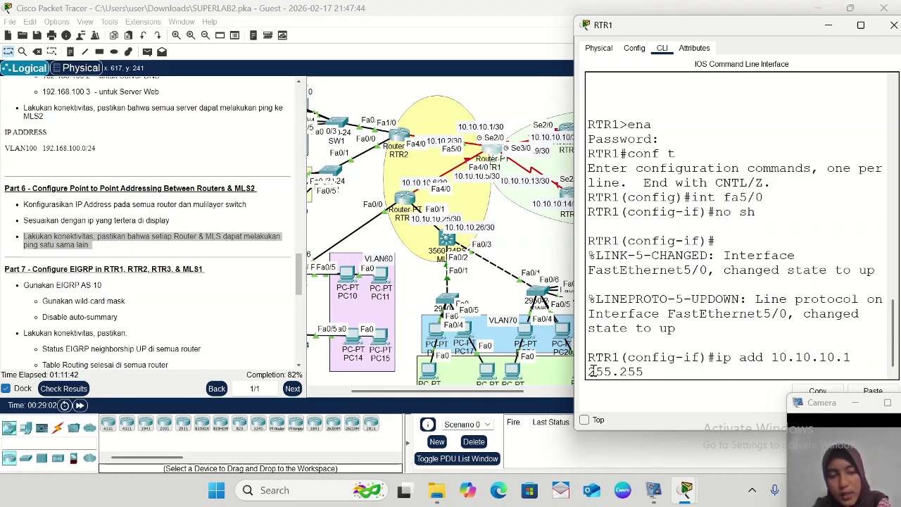
pyautogui.write('.255.')
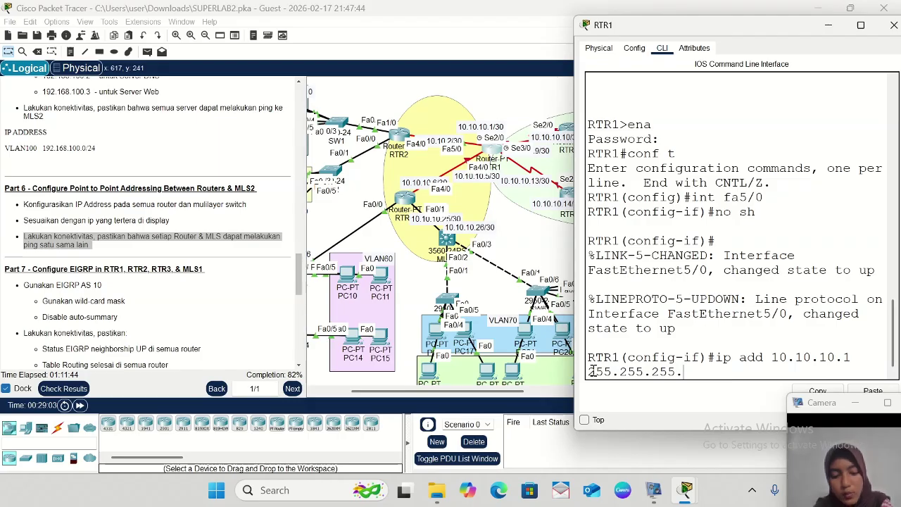
pyautogui.write('252')
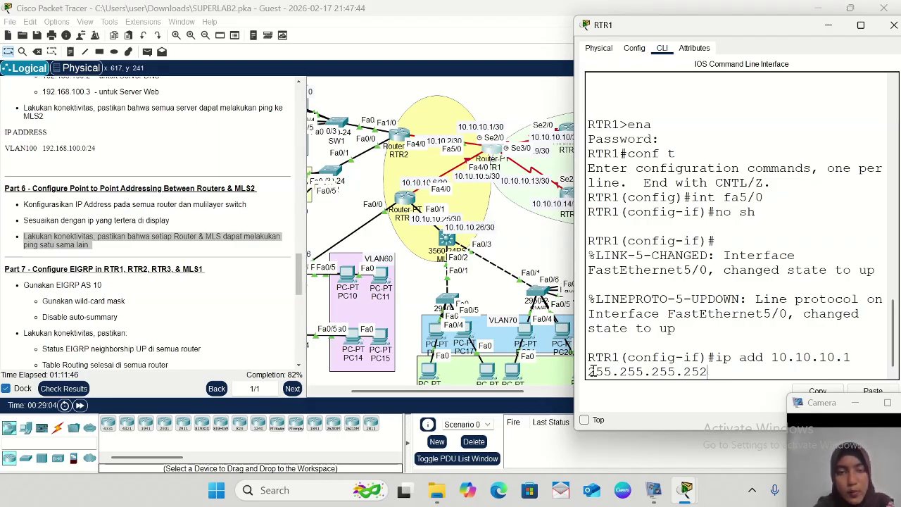
pyautogui.press('Return')
pyautogui.write('ex')
pyautogui.press('Return')
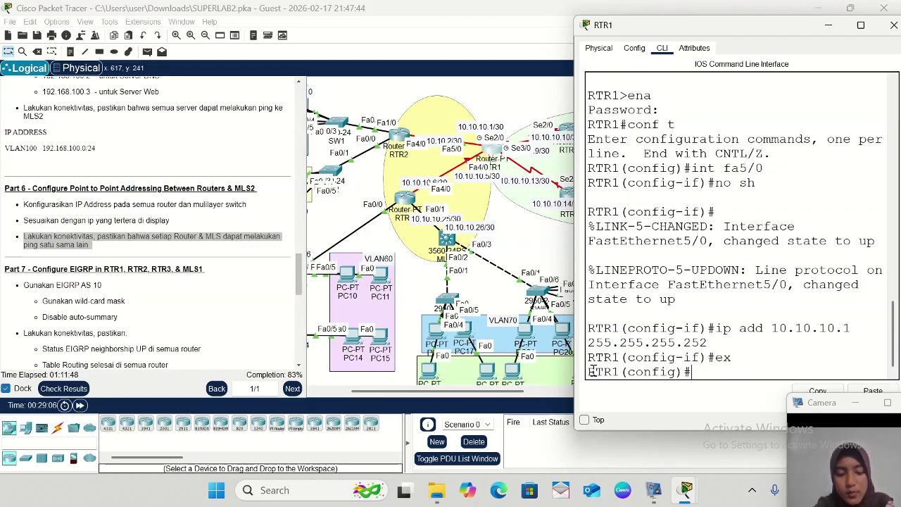
# - Enable RTR1's FastEthernet4/0 with address 10.10.10.5 255.255.255.252
pyautogui.write('int fa')
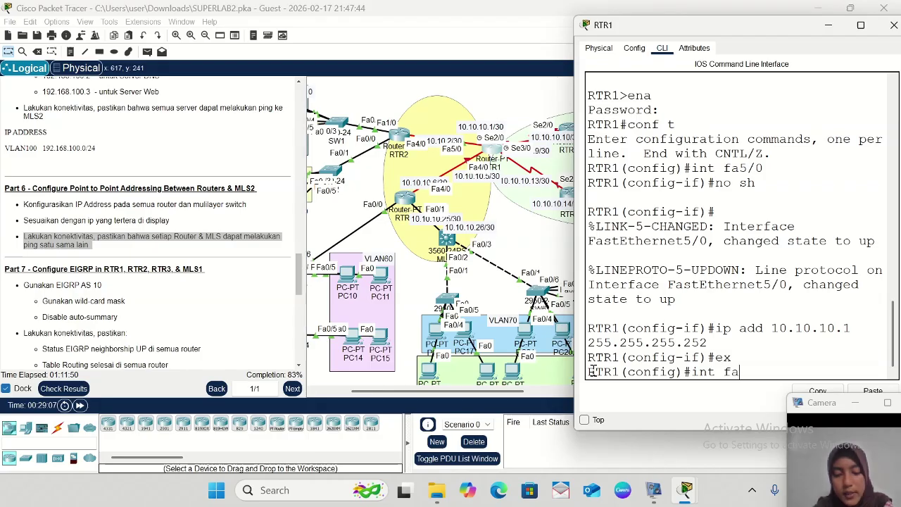
pyautogui.write('4/0')
pyautogui.press('Return')
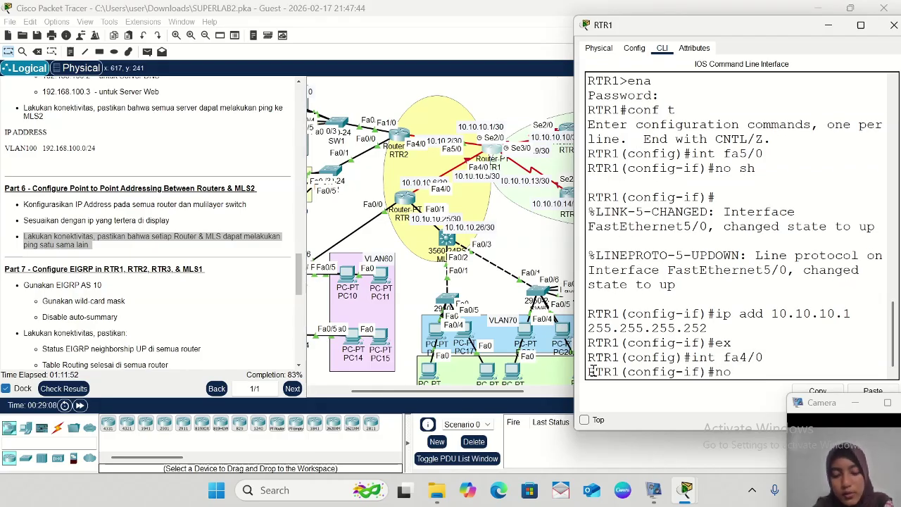
pyautogui.press('Return')
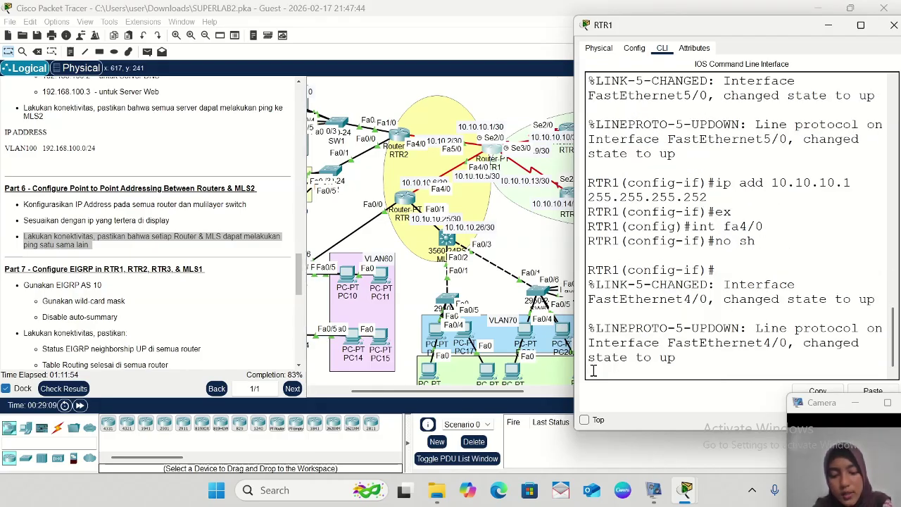
pyautogui.press('Return')
pyautogui.write('ip add')
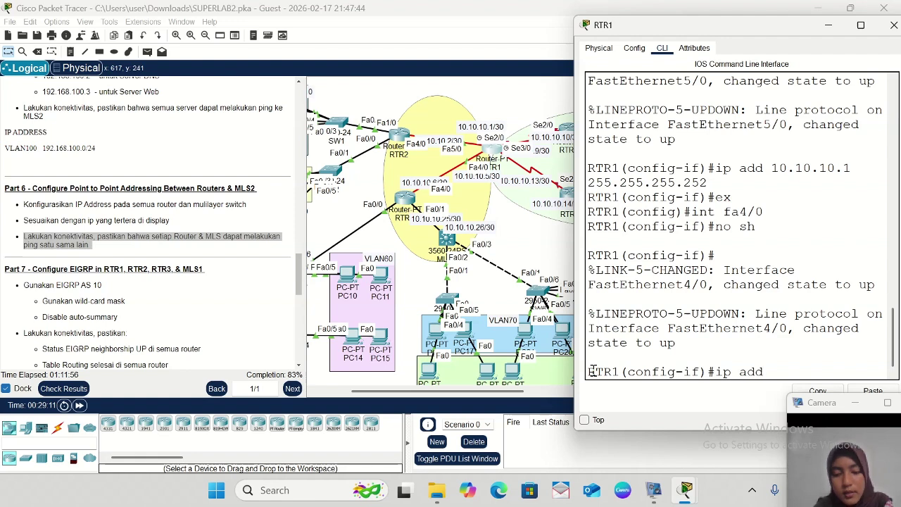
pyautogui.write(' 10.10.10.1')
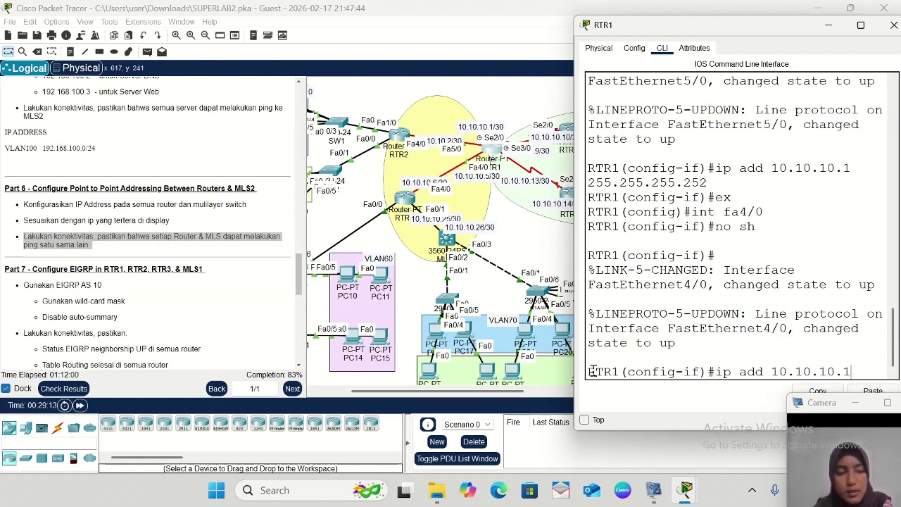
pyautogui.press('BackSpace')
pyautogui.write('5')
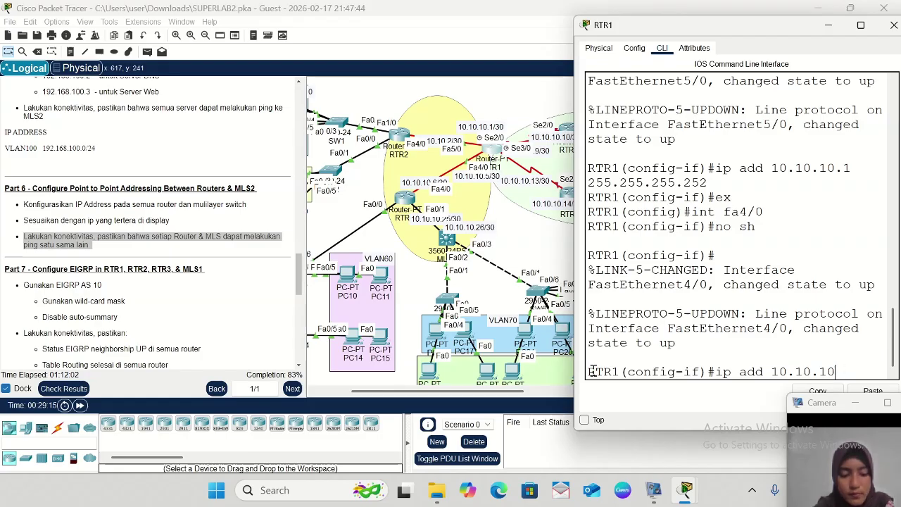
pyautogui.write(' 25')
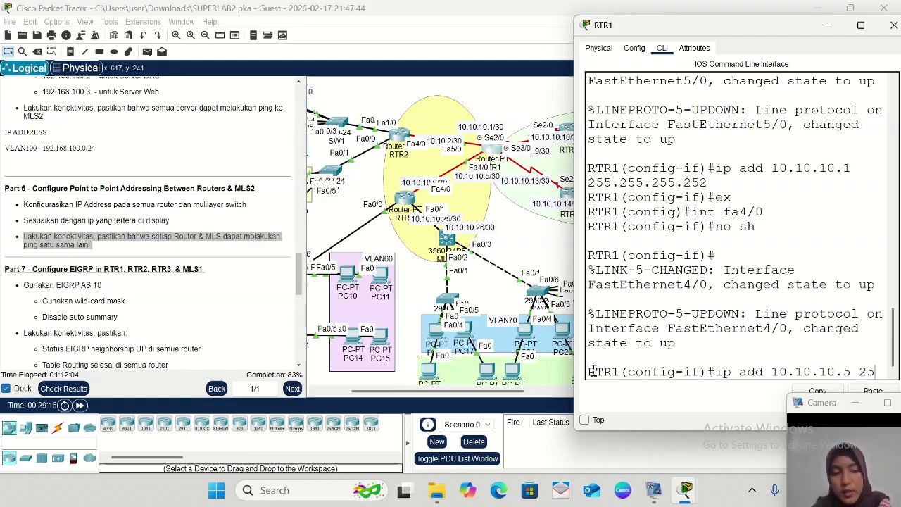
pyautogui.write('5.255')
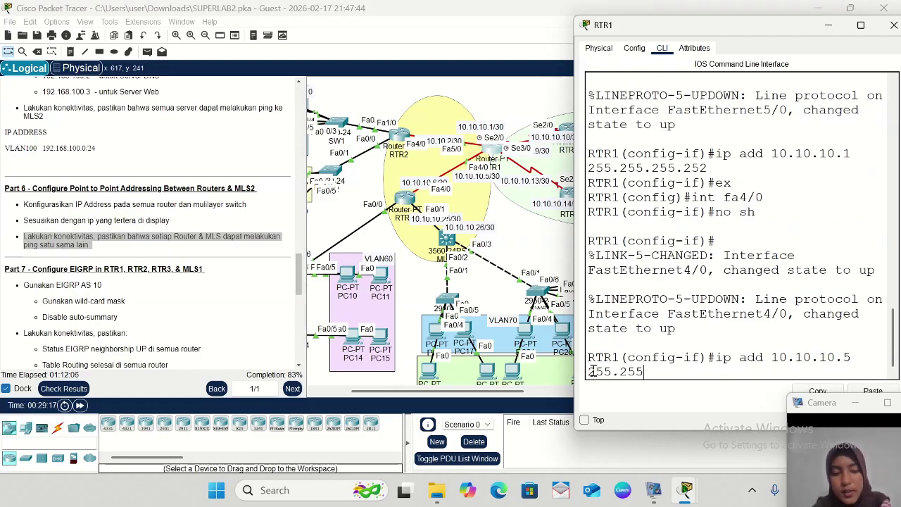
pyautogui.write('.255.252')
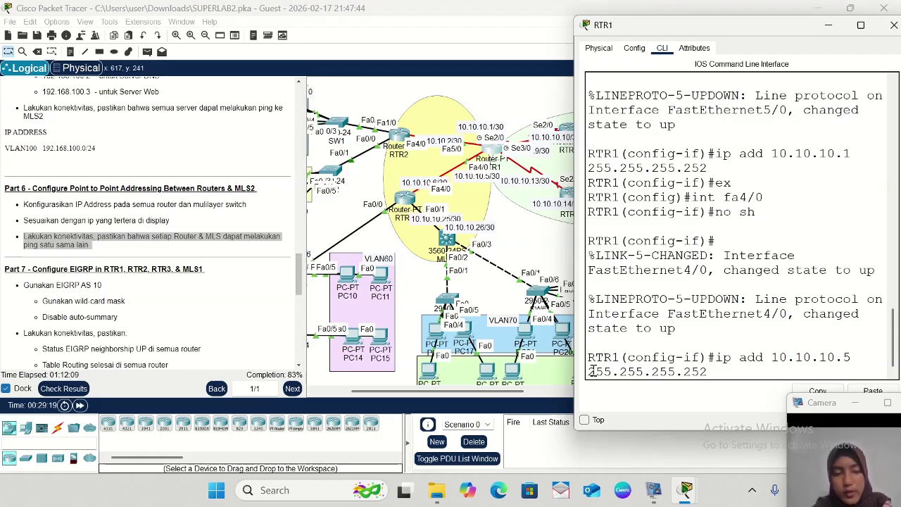
pyautogui.press('Return')
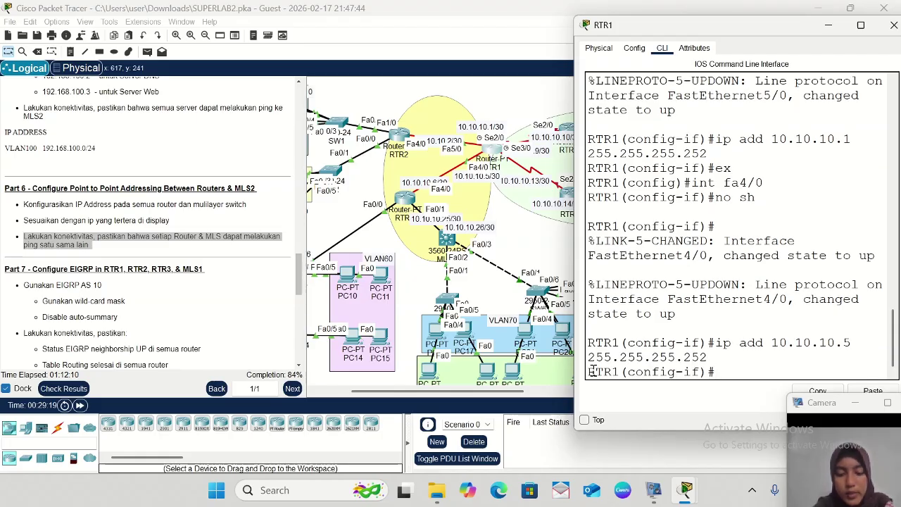
pyautogui.write('ex')
pyautogui.press('Return')
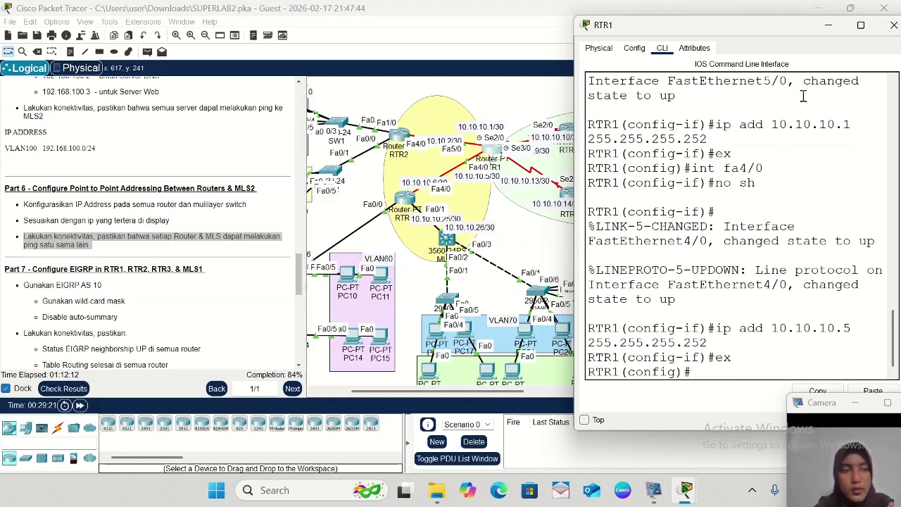
# - Open MLS1's CLI and enter privileged and global configuration mode
pyautogui.click(828, 26)
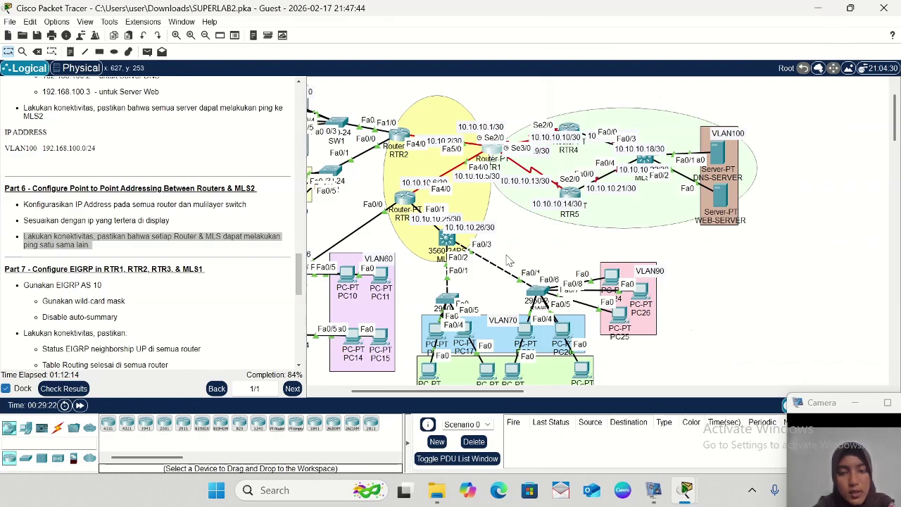
pyautogui.click(447, 238)
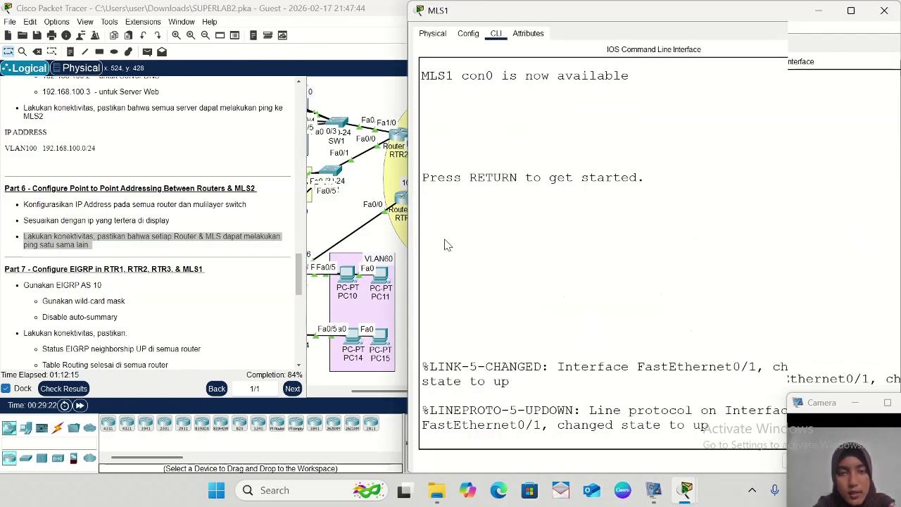
pyautogui.scroll(-1, 517, 312)
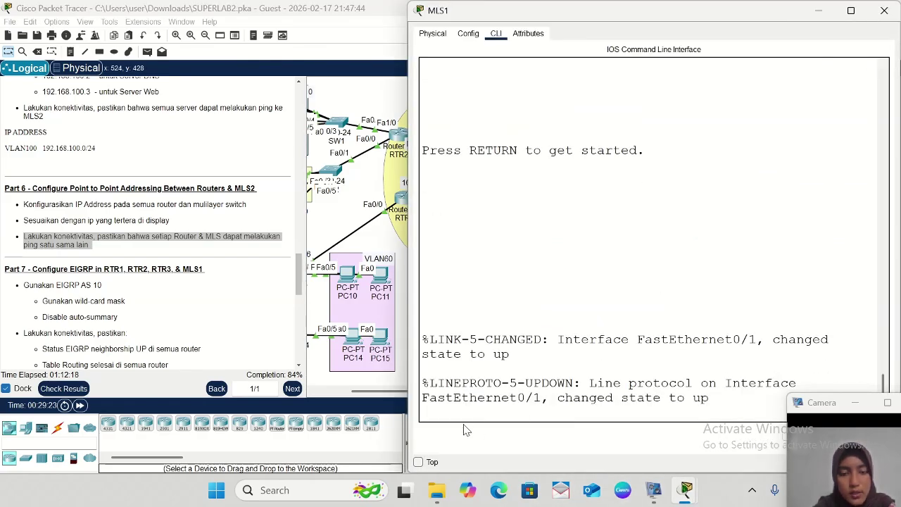
pyautogui.press('Return')
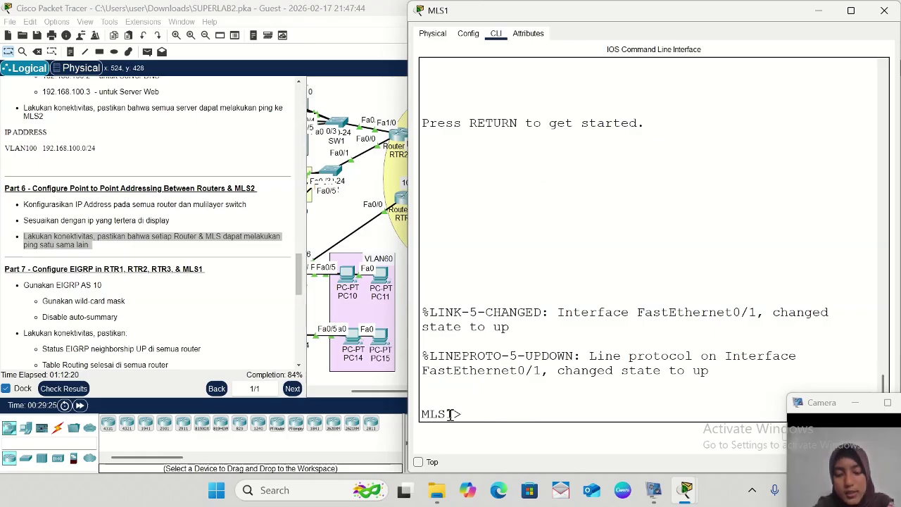
pyautogui.write('ena')
pyautogui.press('Return')
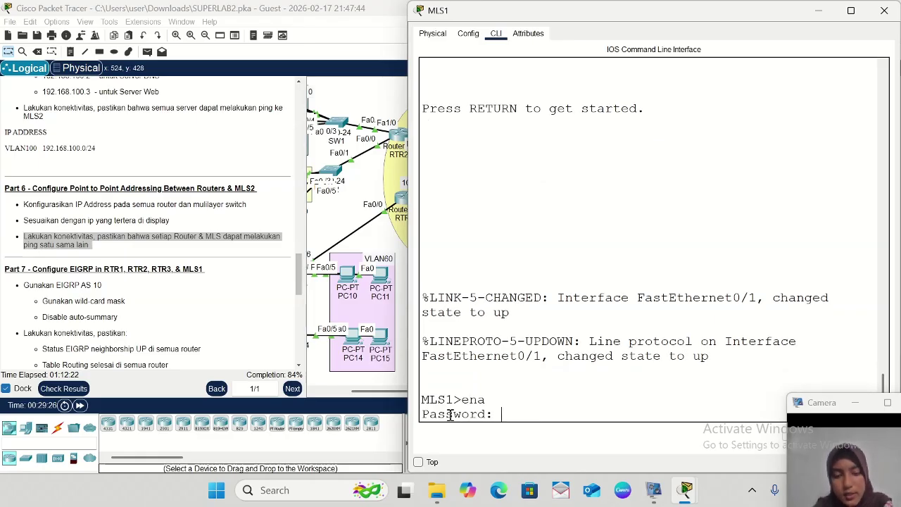
pyautogui.press('Return')
pyautogui.write('conf t')
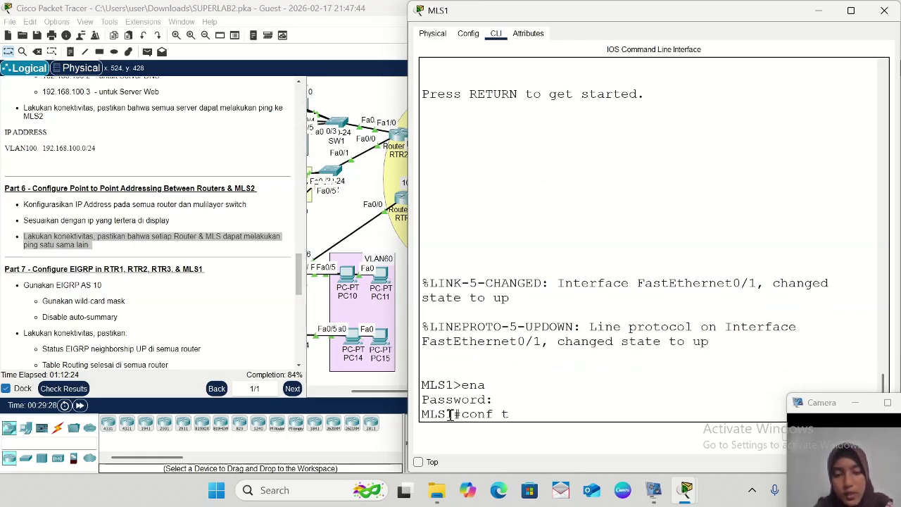
pyautogui.press('Return')
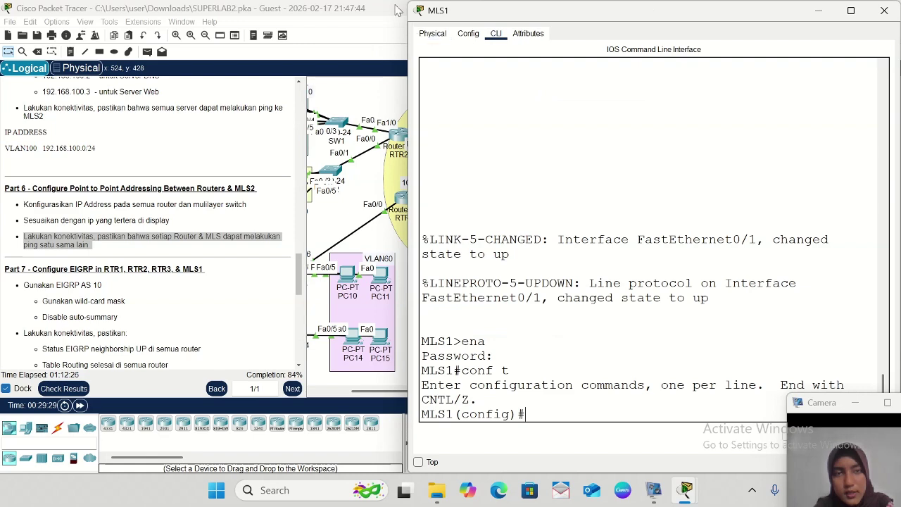
# - Move MLS1 down-left on the canvas, then reopen and shrink its console window
pyautogui.click(818, 11)
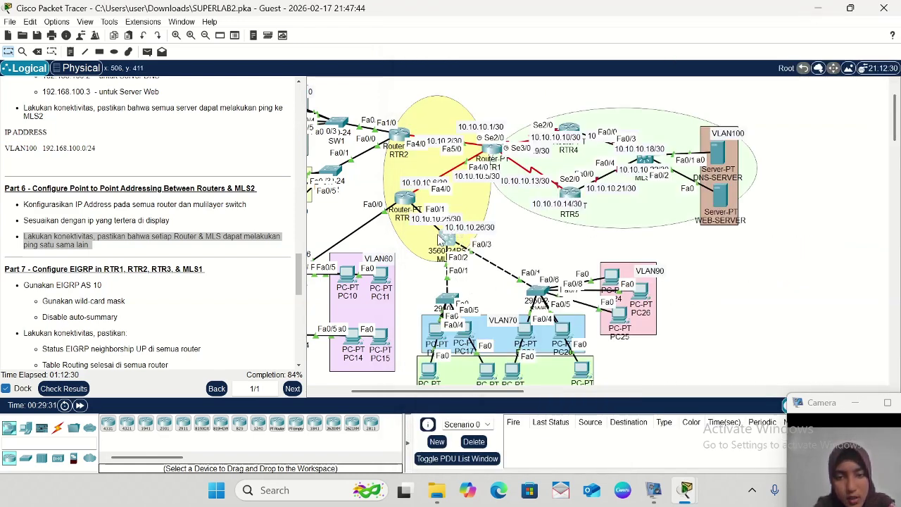
pyautogui.moveTo(448, 240); pyautogui.dragTo(387, 224)
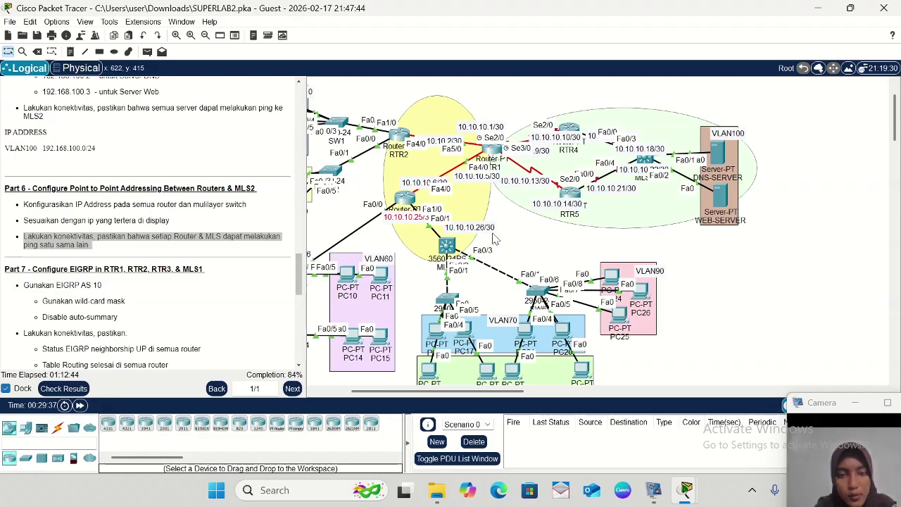
pyautogui.click(447, 246)
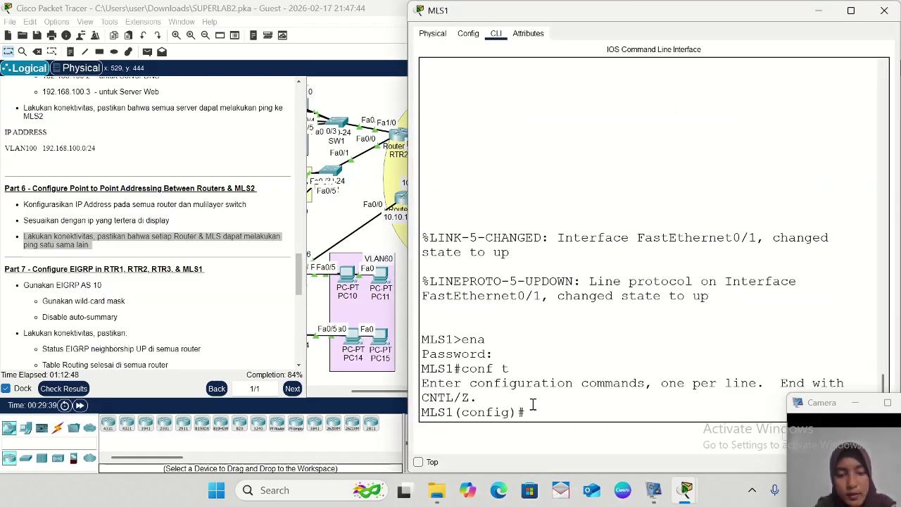
pyautogui.write('r')
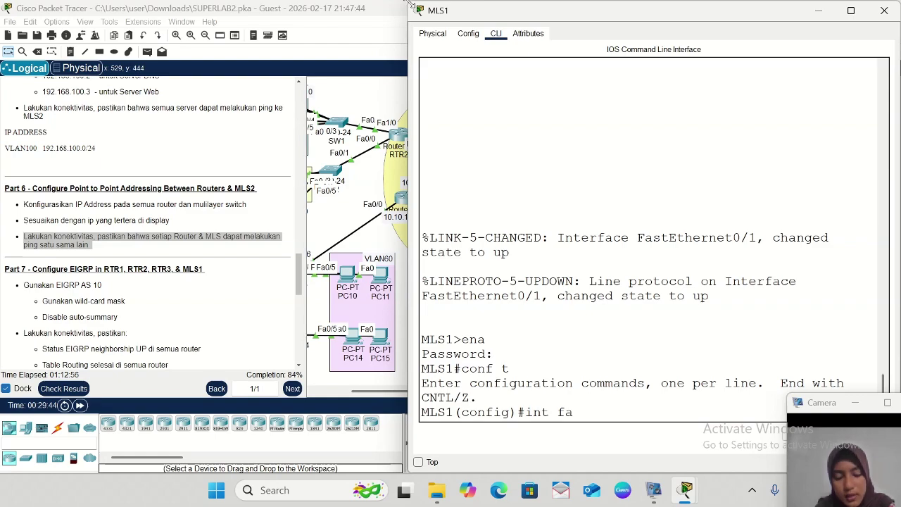
pyautogui.moveTo(411, 4); pyautogui.dragTo(535, 39)
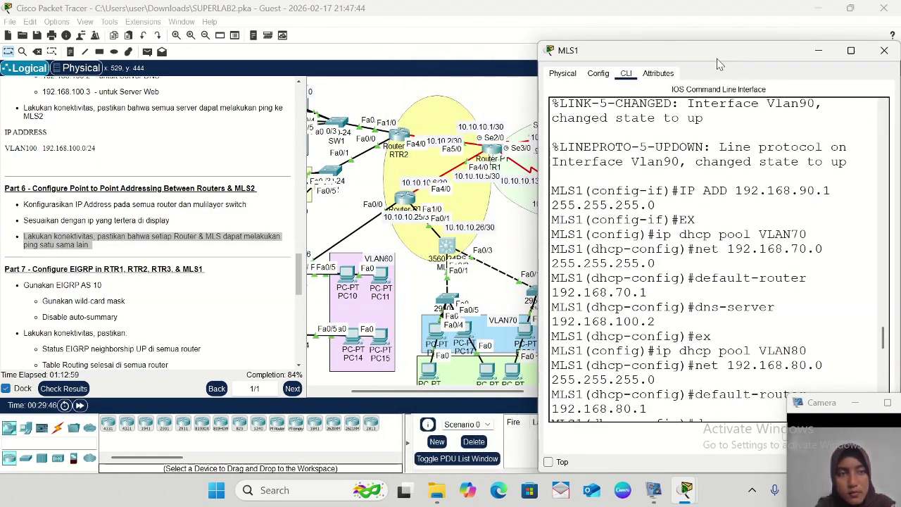
pyautogui.moveTo(719, 58); pyautogui.dragTo(720, 39)
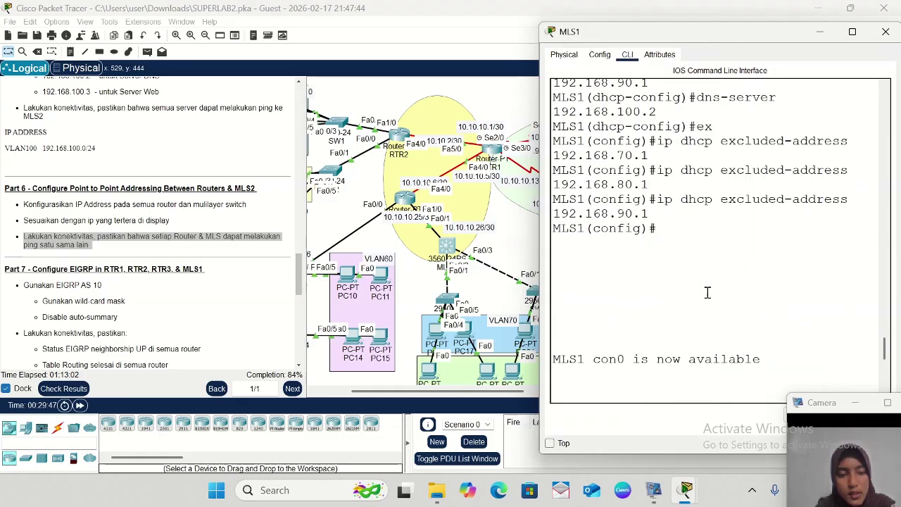
pyautogui.scroll(-8, 673, 350)
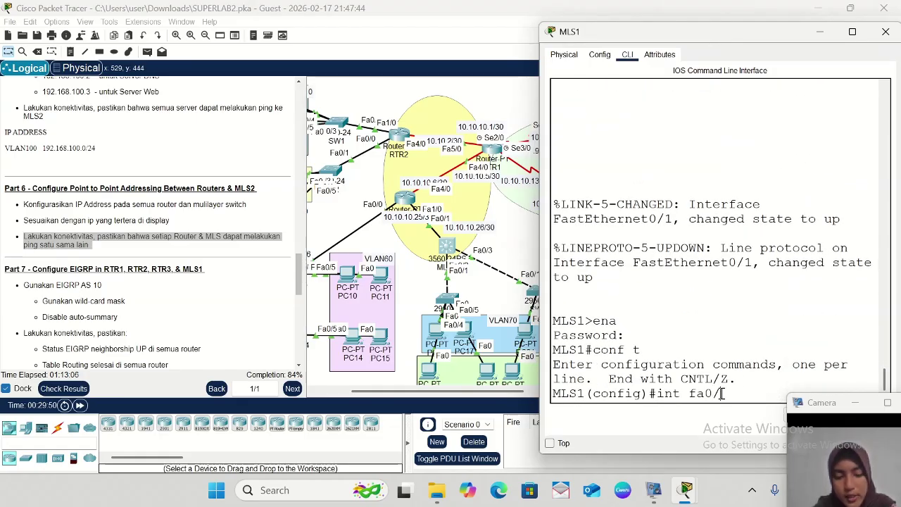
# - Make MLS1's FastEthernet0/1 a routed port with 10.10.10.26 255.255.255.252 and minimize the console
pyautogui.write('1')
pyautogui.press('Return')
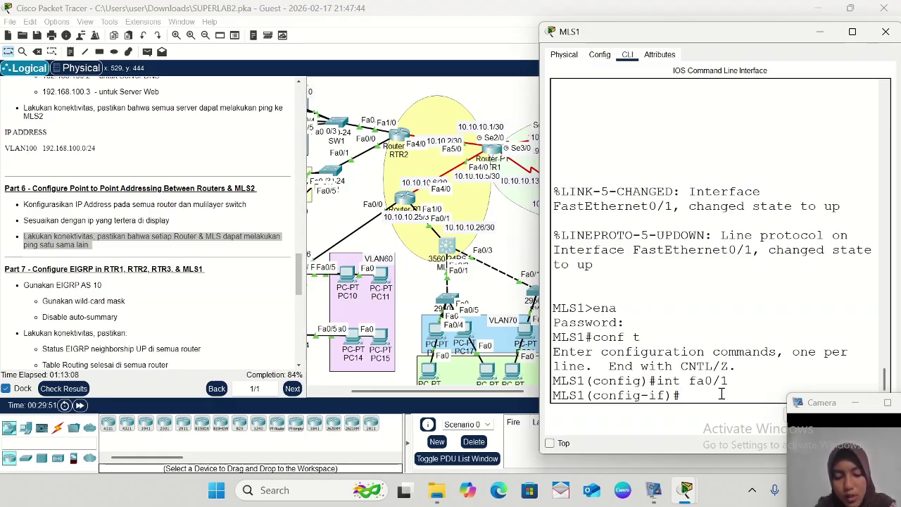
pyautogui.write('no s')
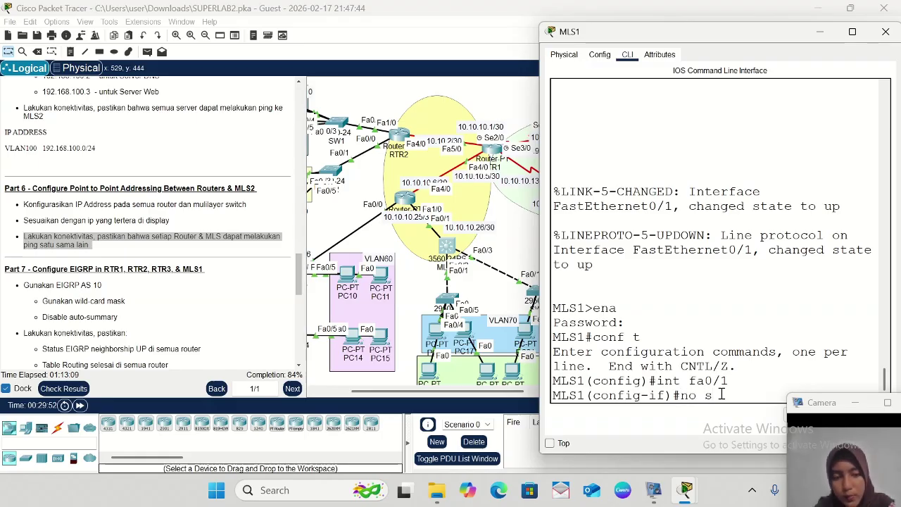
pyautogui.write('w')
pyautogui.press('Return')
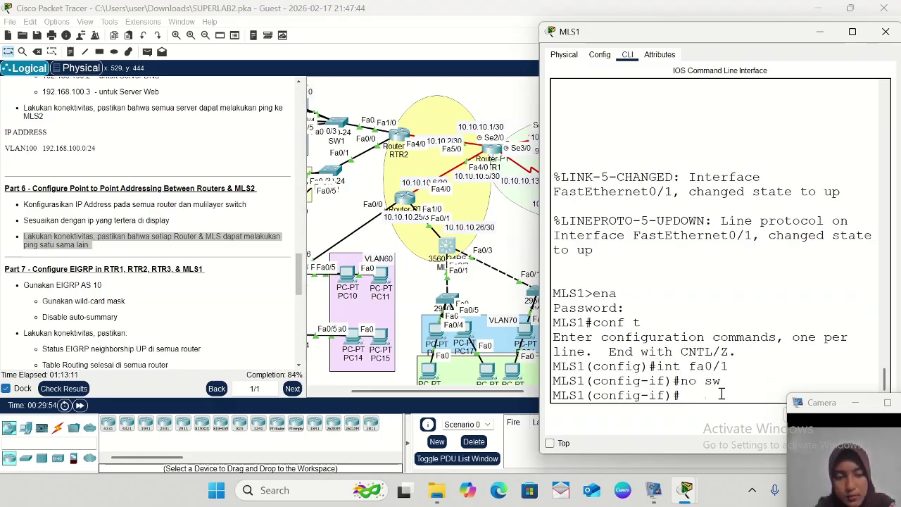
pyautogui.press('Return')
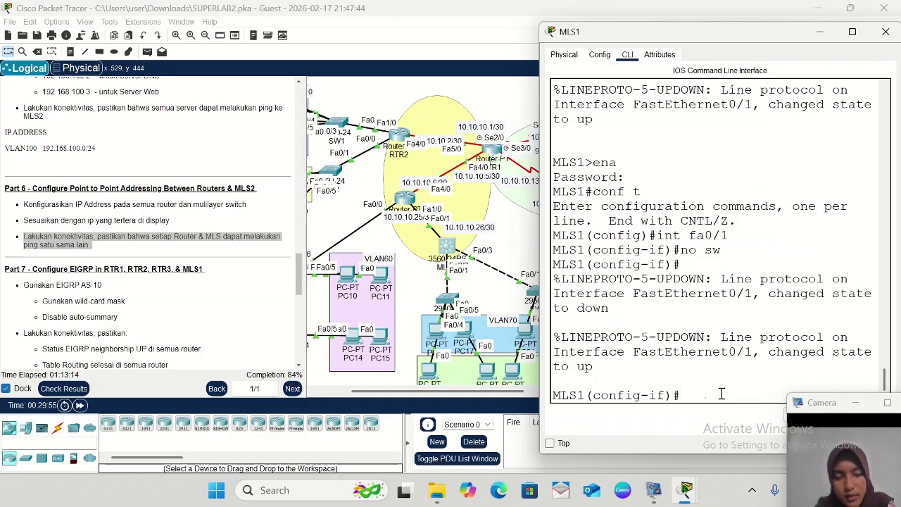
pyautogui.write('ip add')
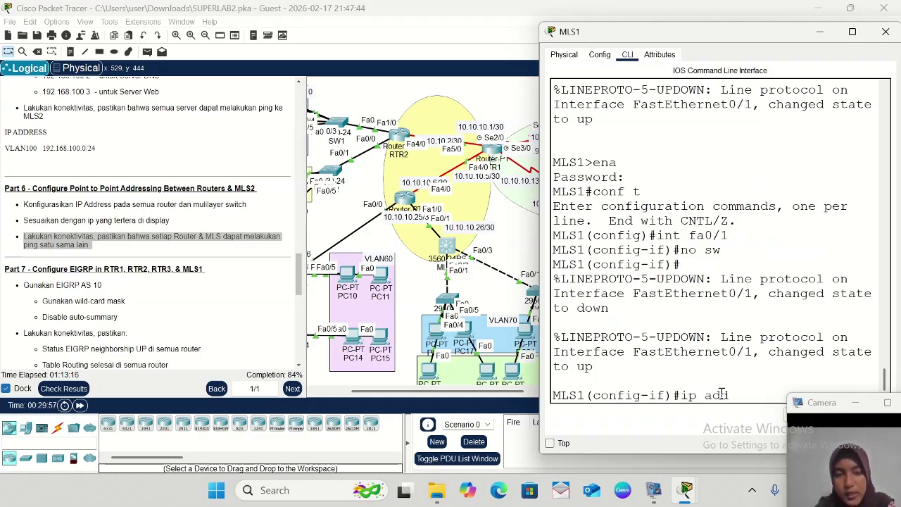
pyautogui.write(' 10.10')
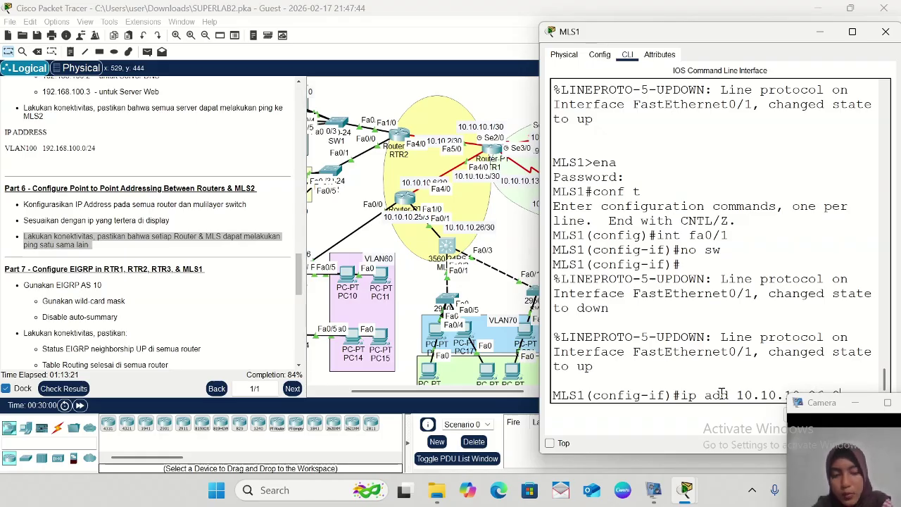
pyautogui.write('.10.26 255.255')
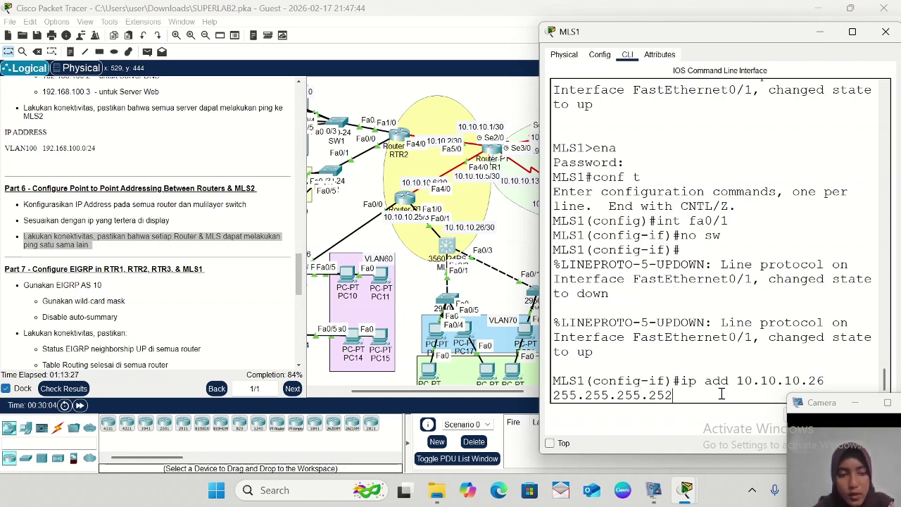
pyautogui.write('.255.252')
pyautogui.press('Return')
pyautogui.write('ex')
pyautogui.press('Return')
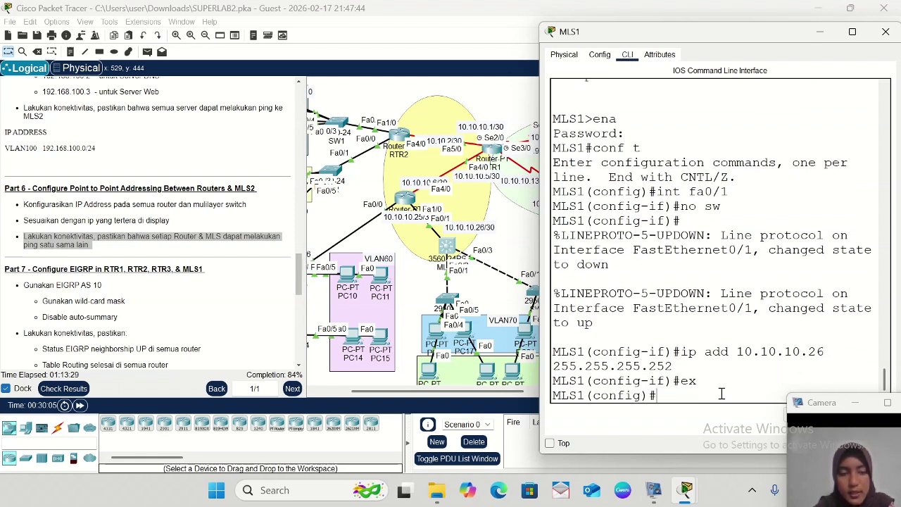
pyautogui.click(819, 32)
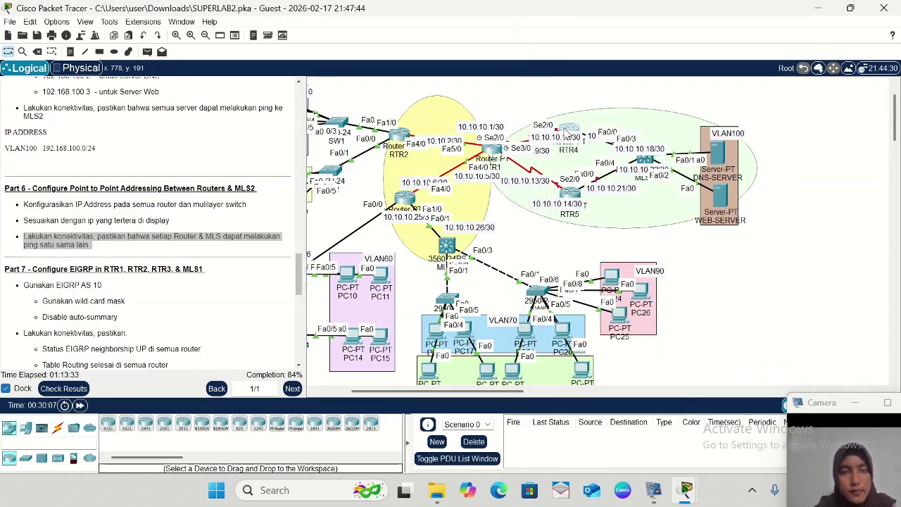
# - Open RTR4's CLI and shrink its window to the right so the topology stays visible
pyautogui.click(566, 129)
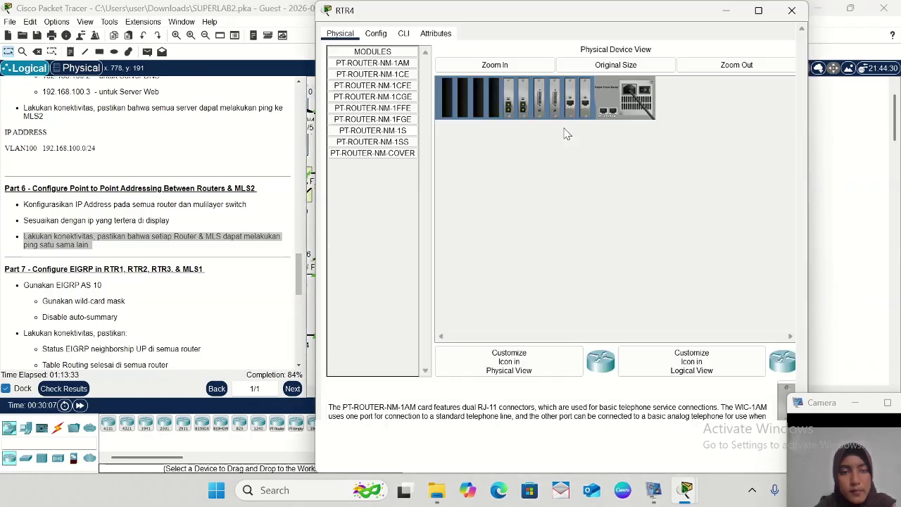
pyautogui.click(403, 35)
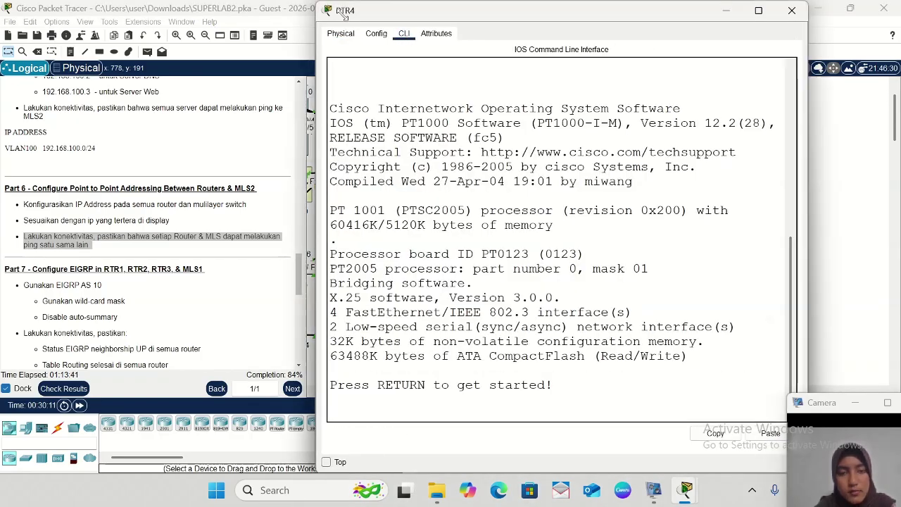
pyautogui.moveTo(318, 5); pyautogui.dragTo(461, 47)
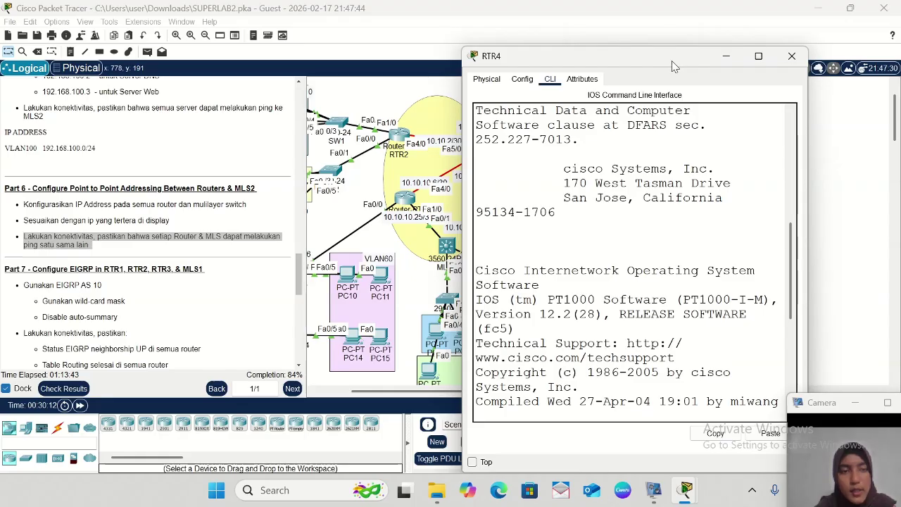
pyautogui.moveTo(672, 66); pyautogui.dragTo(779, 27)
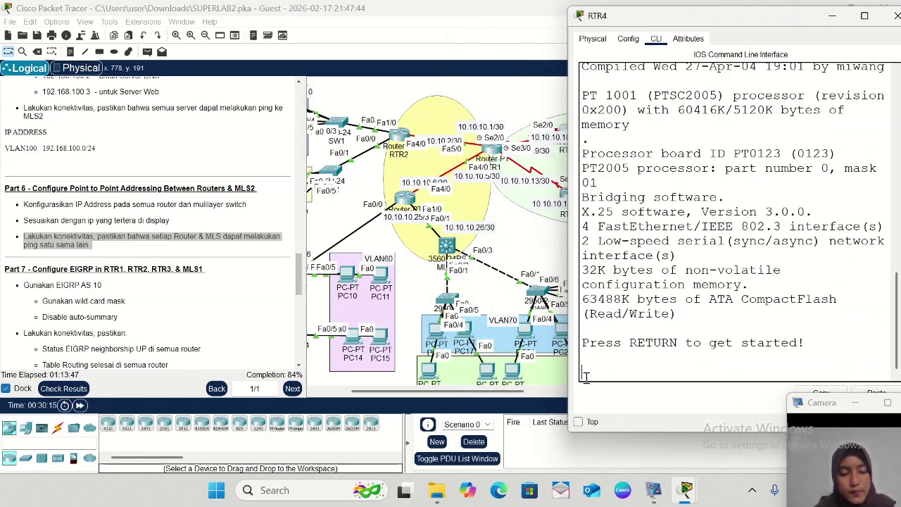
# - Enter enable mode with a blank password and then conf t on RTR4, and minimize the console
pyautogui.press('Return')
pyautogui.write('ena')
pyautogui.press('Return')
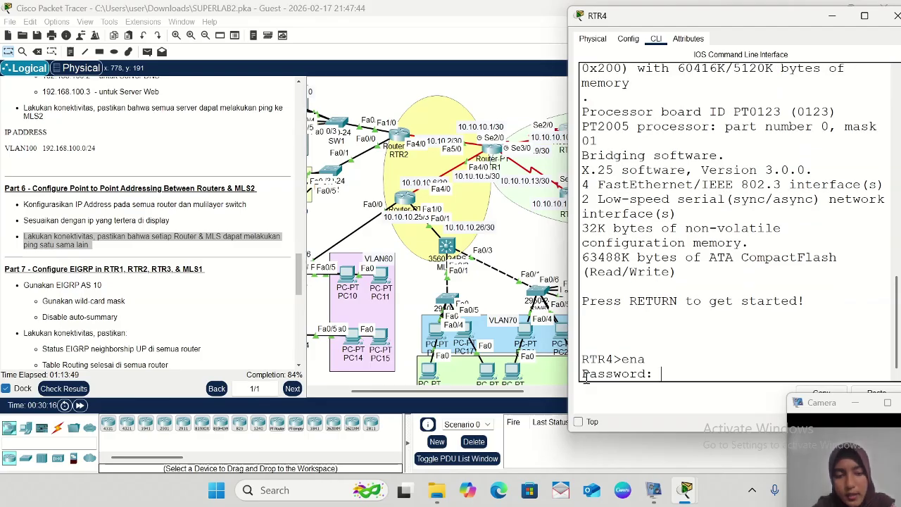
pyautogui.press('Return')
pyautogui.write('co')
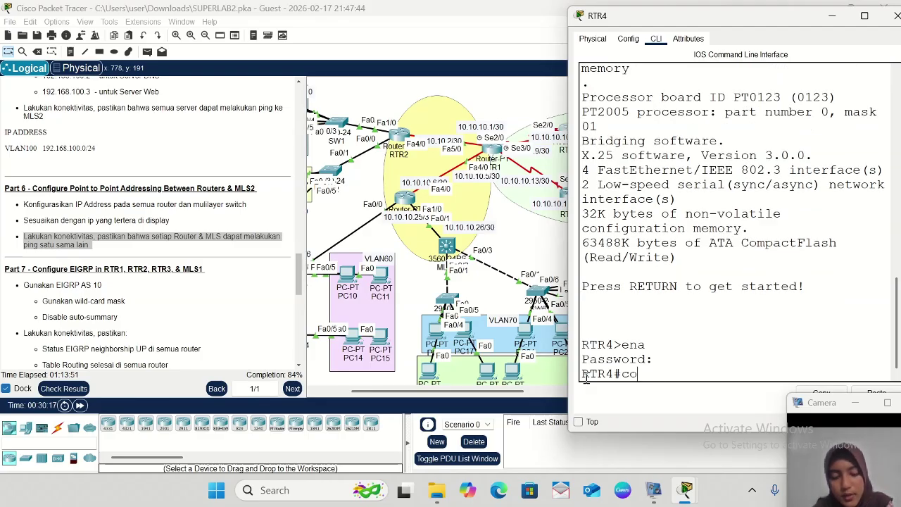
pyautogui.write('nf t')
pyautogui.press('Return')
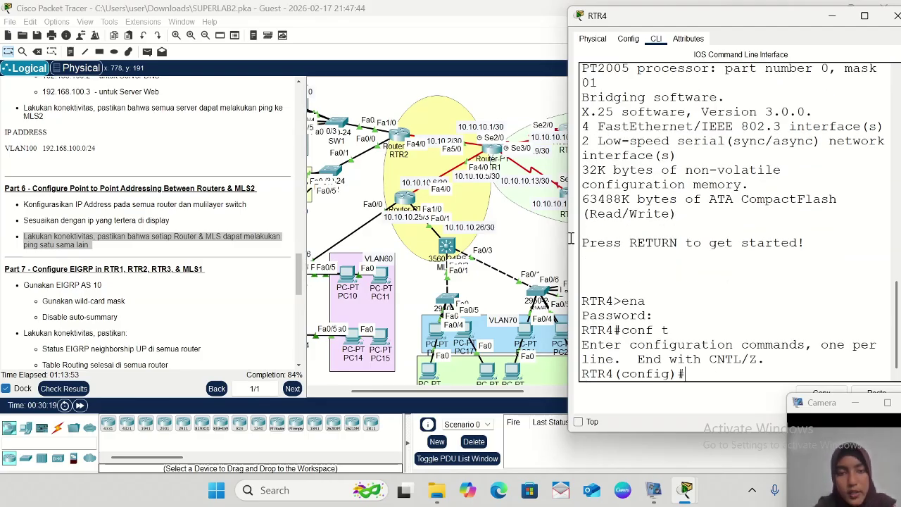
pyautogui.hscroll(2, 482, 195)
pyautogui.hscroll(2, 482, 195)
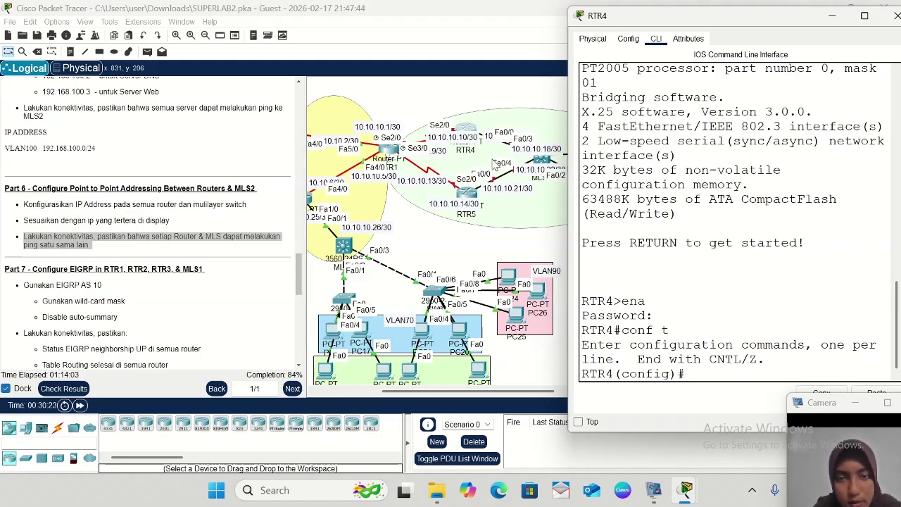
pyautogui.click(832, 15)
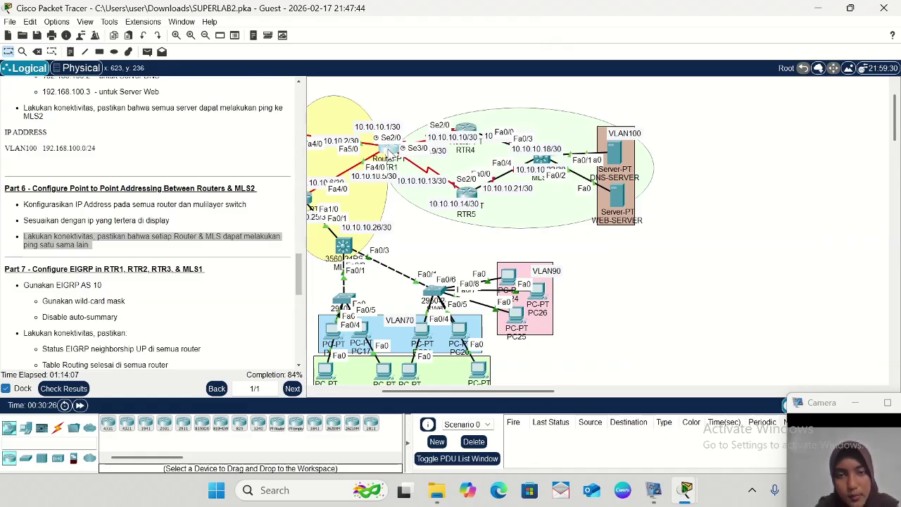
# - Move RTR1 and the 10.10.10.13/30 label higher on the canvas, then reopen RTR1's command line
pyautogui.moveTo(389, 150)
pyautogui.mouseDown()
pyautogui.moveTo(385, 105)
pyautogui.moveTo(390, 146)
pyautogui.mouseUp()
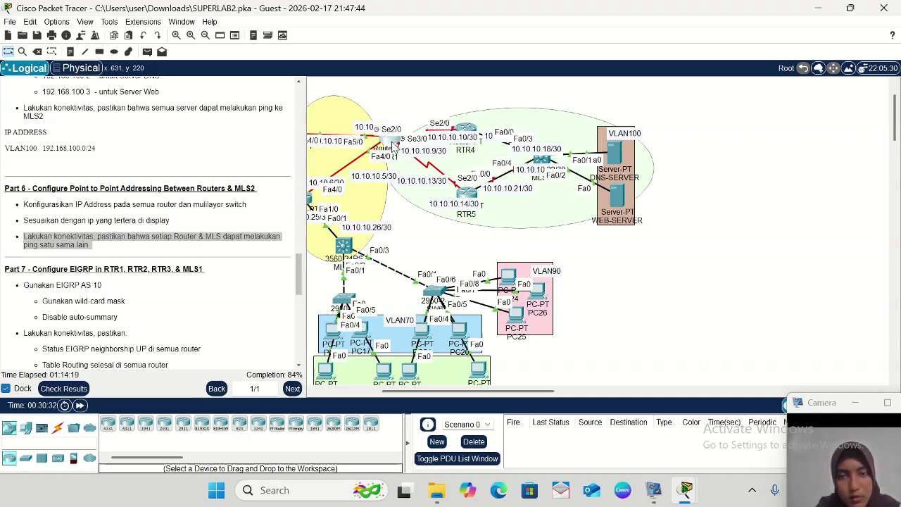
pyautogui.moveTo(395, 146); pyautogui.dragTo(394, 116)
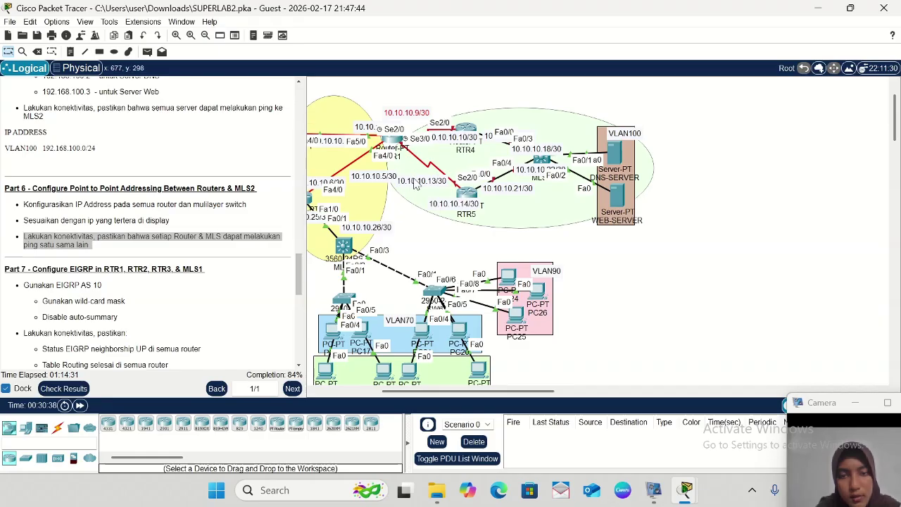
pyautogui.moveTo(415, 183); pyautogui.dragTo(411, 152)
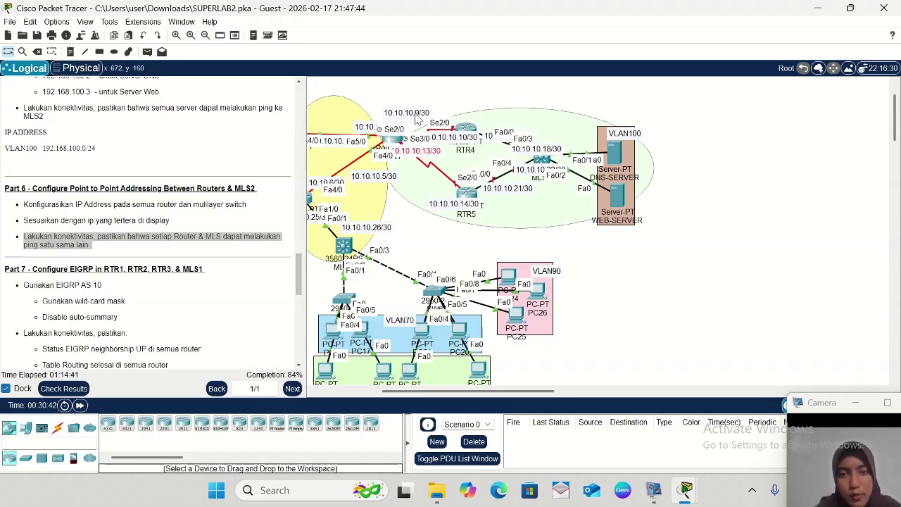
pyautogui.click(395, 145)
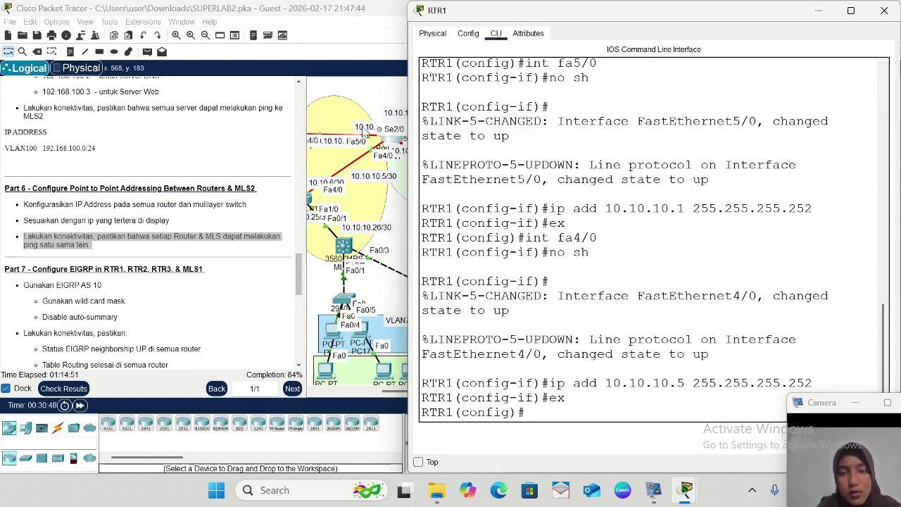
# - On RTR1, enter interface Serial2/0 and bring it up with no shutdown
pyautogui.click(363, 133)
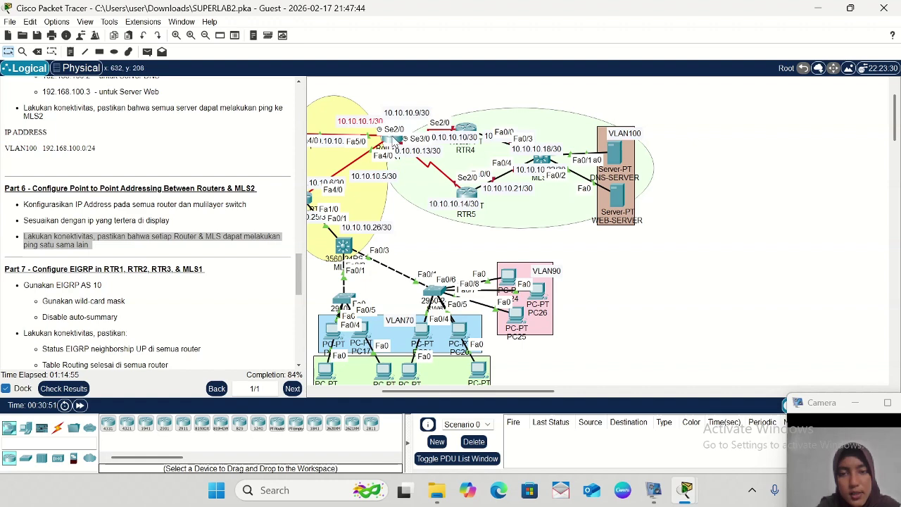
pyautogui.click(392, 138)
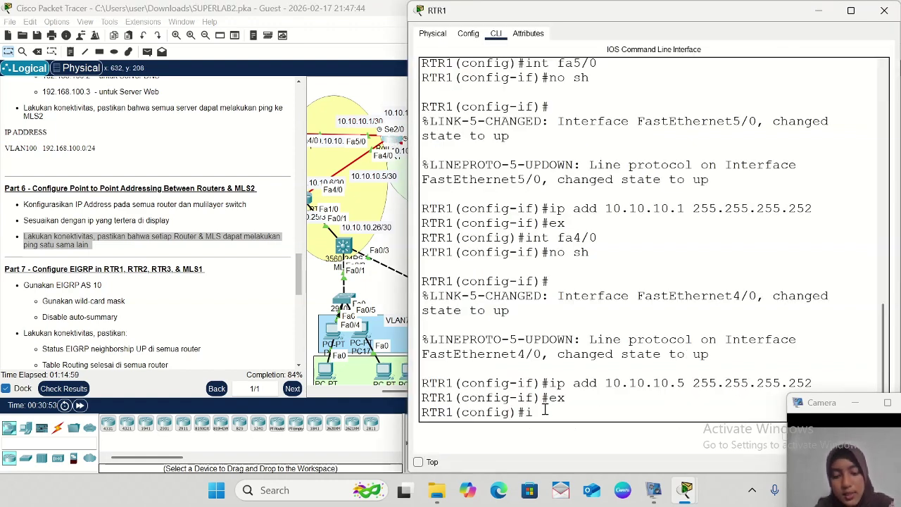
pyautogui.write('int se')
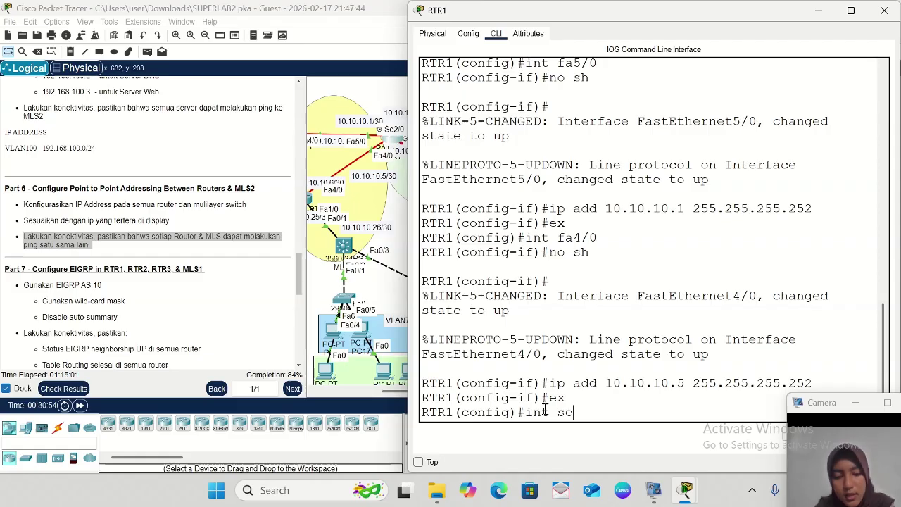
pyautogui.write('2/0')
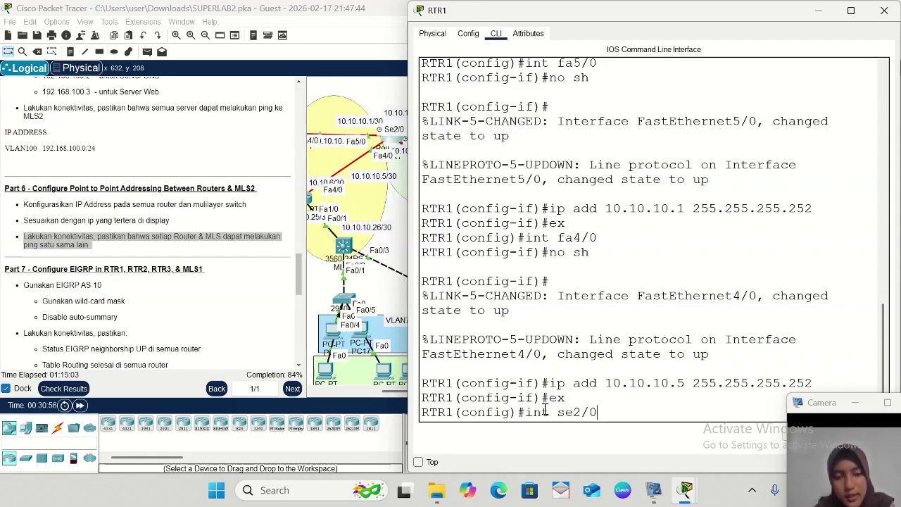
pyautogui.press('Return')
pyautogui.write('nfig-if)#no sh')
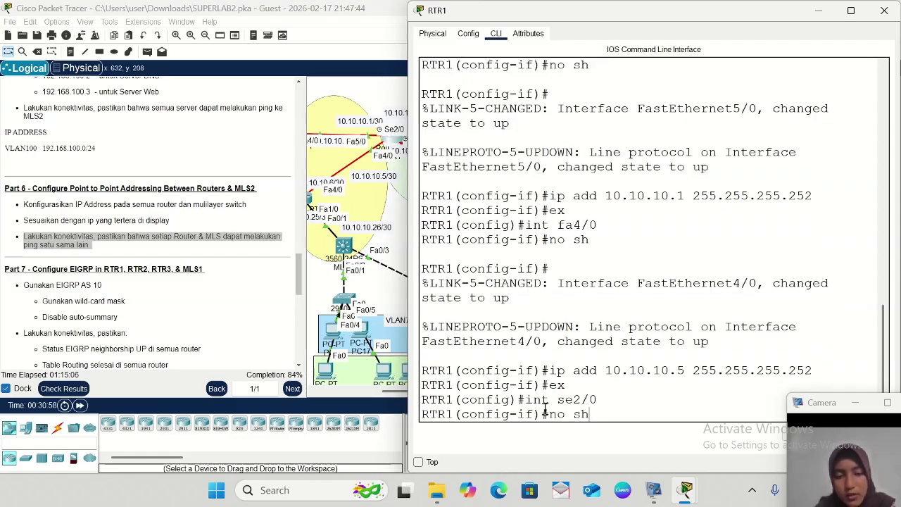
pyautogui.press('Return')
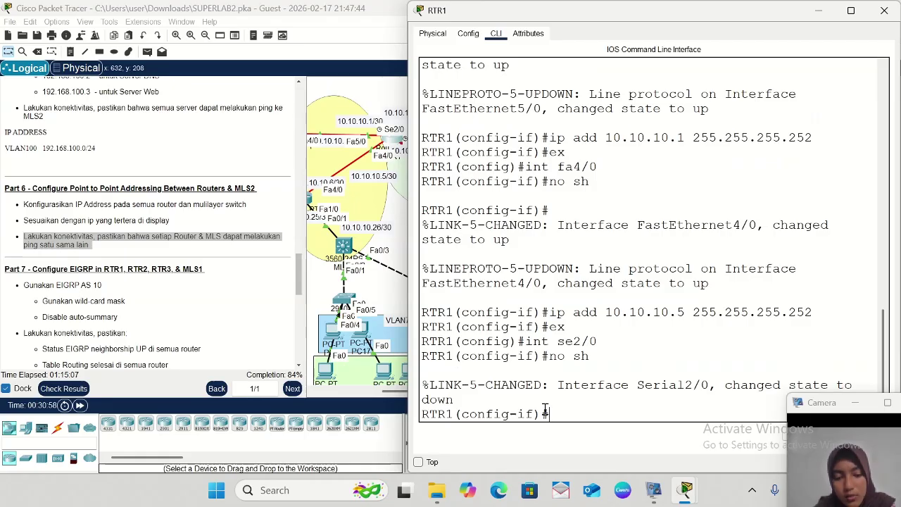
# - Give Serial2/0 the address 10.10.10.9 255.255.255.252, exit the interface, and minimize the RTR1 console
pyautogui.write('ip a')
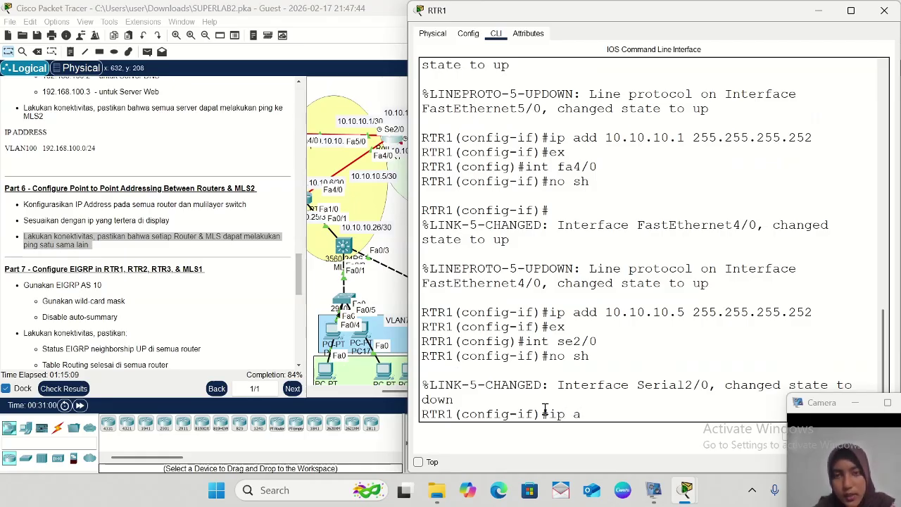
pyautogui.write('dd')
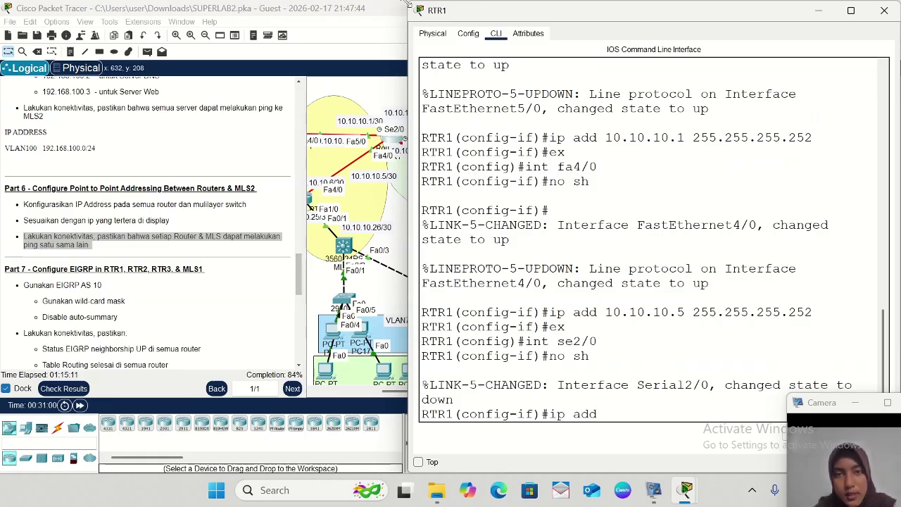
pyautogui.moveTo(408, 4); pyautogui.dragTo(520, 25)
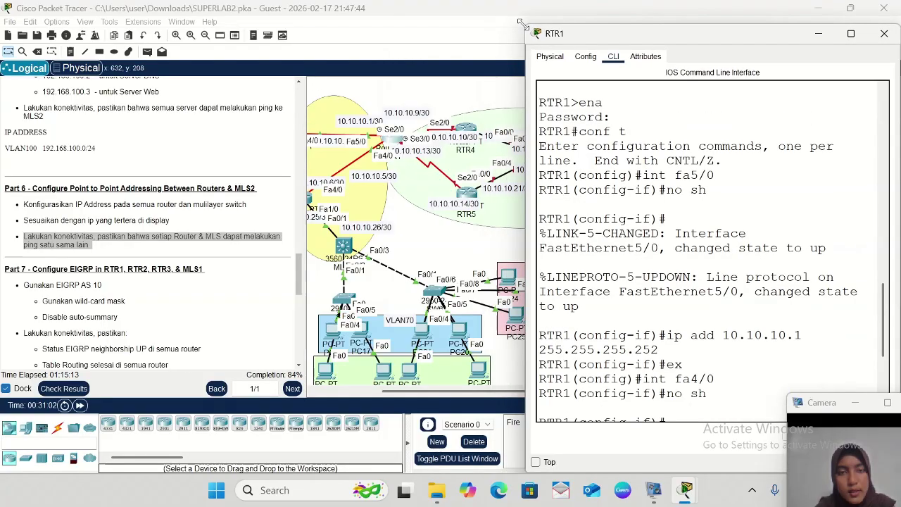
pyautogui.scroll(-5, 595, 285)
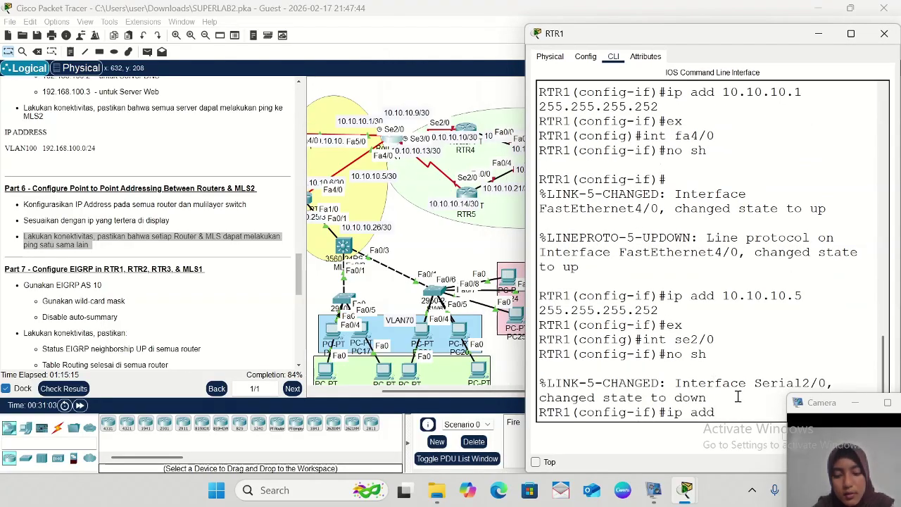
pyautogui.write('10.10.10')
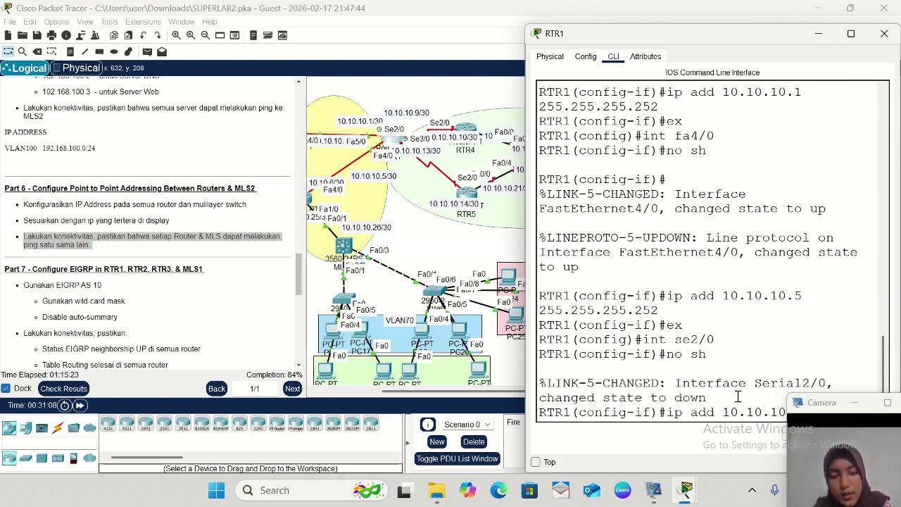
pyautogui.write('255.255.255.252')
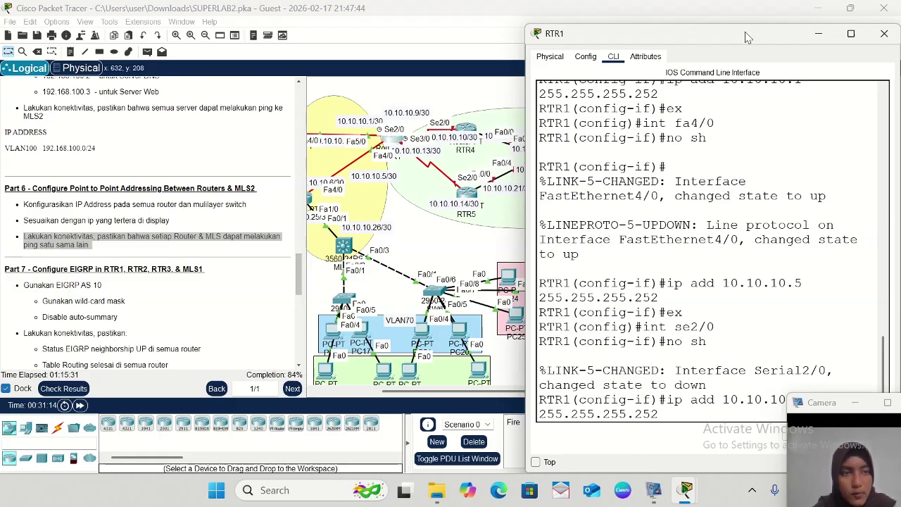
pyautogui.moveTo(748, 36); pyautogui.dragTo(747, 25)
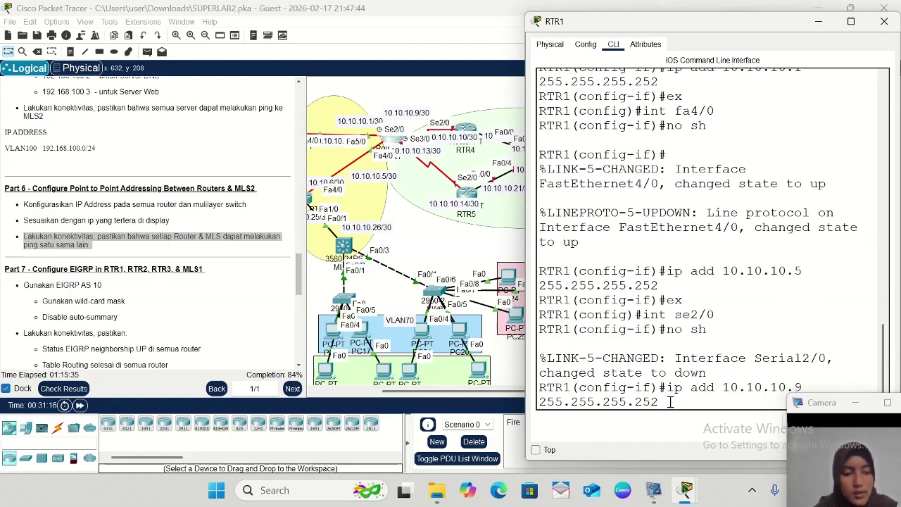
pyautogui.press('Return')
pyautogui.write('ex')
pyautogui.press('Return')
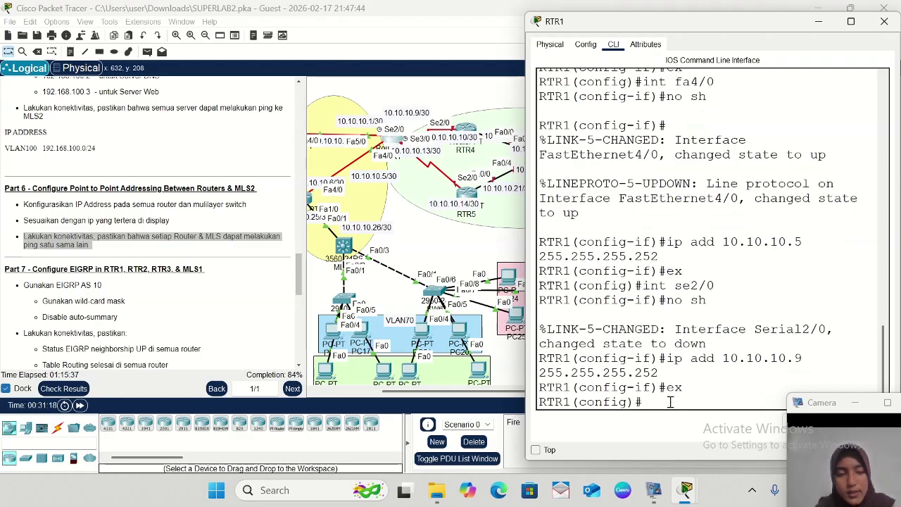
pyautogui.click(820, 21)
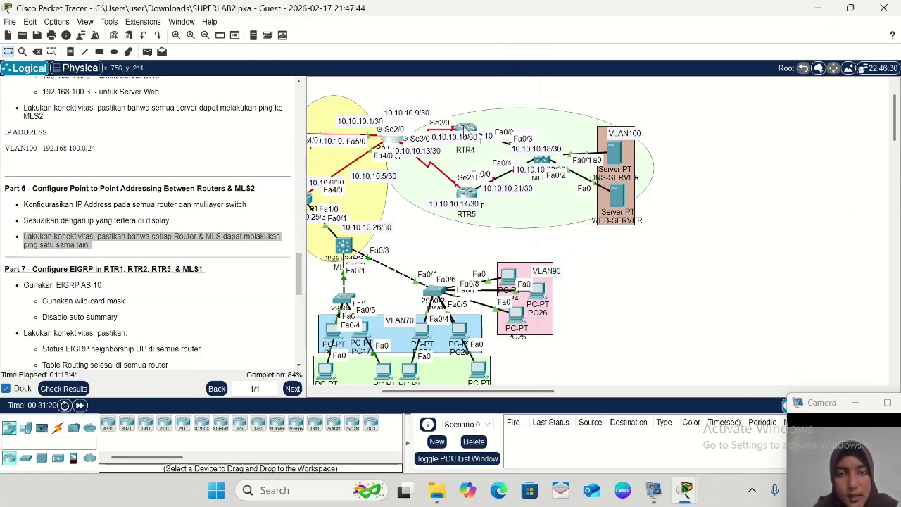
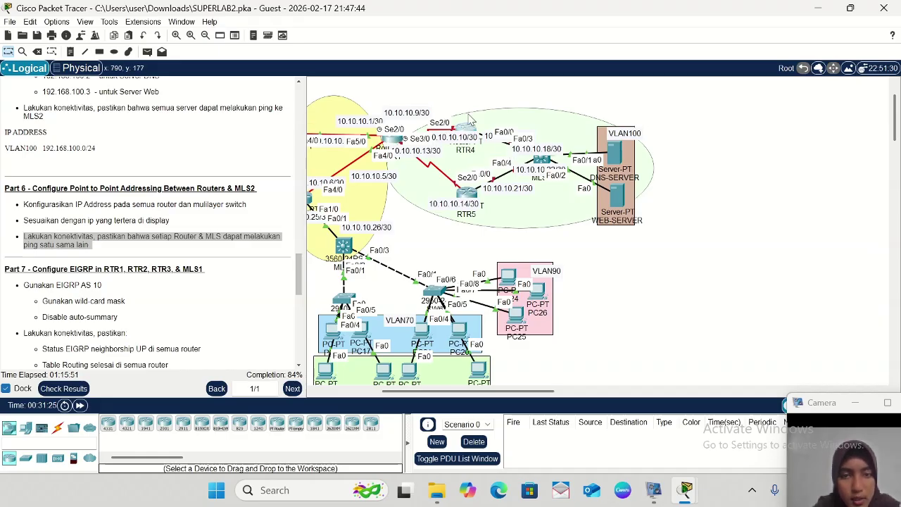
# - Nudge RTR4 slightly upward and open its command line in a smaller console window
pyautogui.moveTo(468, 128)
pyautogui.mouseDown()
pyautogui.moveTo(470, 113)
pyautogui.moveTo(503, 102)
pyautogui.moveTo(470, 99)
pyautogui.moveTo(465, 107)
pyautogui.moveTo(479, 119)
pyautogui.mouseUp()
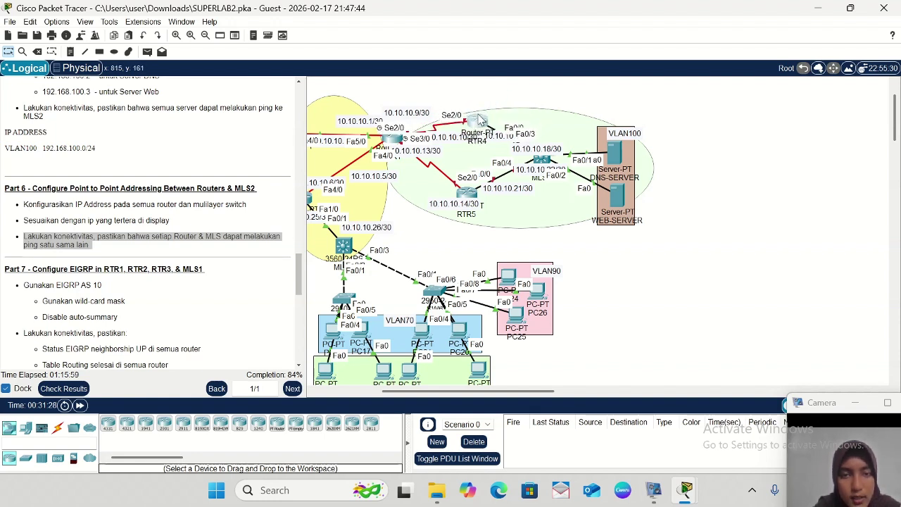
pyautogui.click(480, 120)
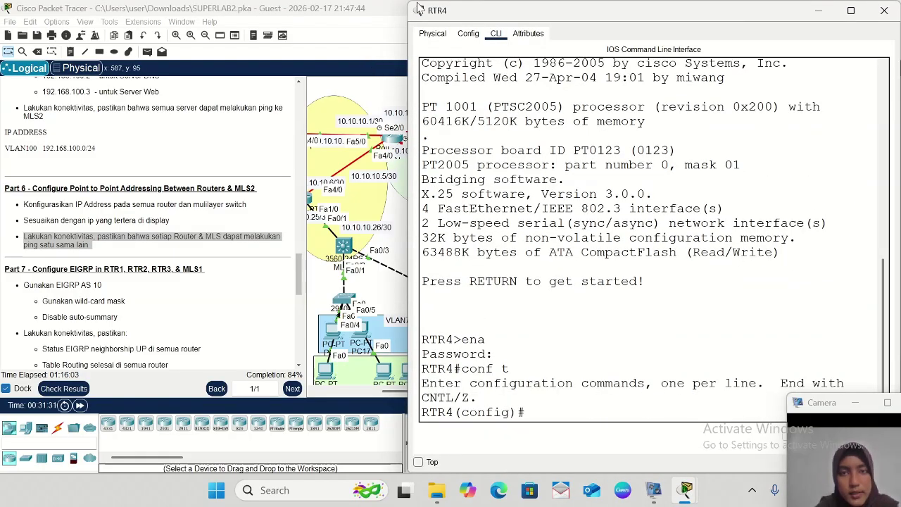
pyautogui.moveTo(413, 3); pyautogui.dragTo(527, 28)
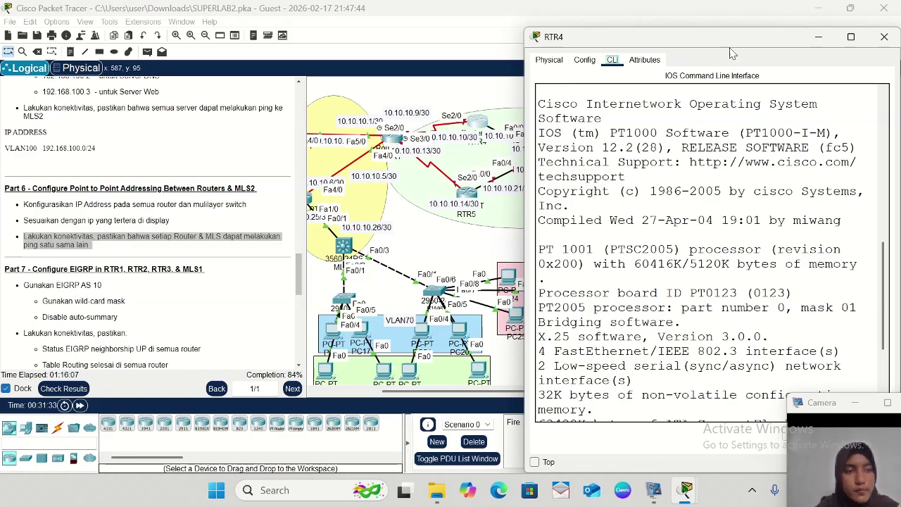
pyautogui.moveTo(731, 44); pyautogui.dragTo(736, 21)
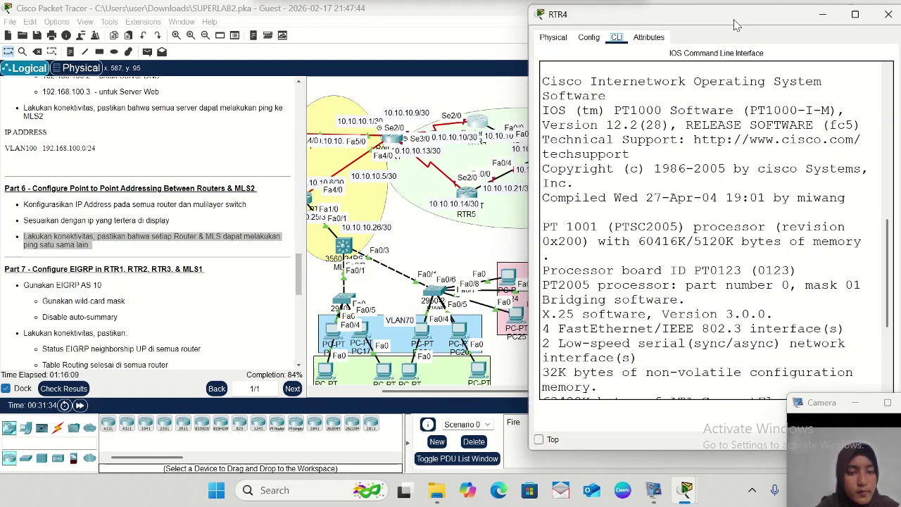
pyautogui.scroll(-5, 699, 332)
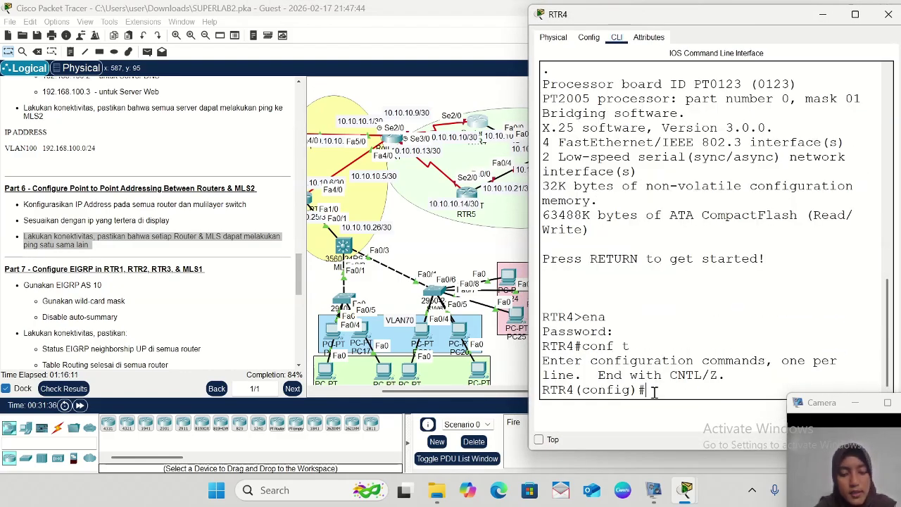
# - On RTR4, enter interface Serial2/0 and bring it up with no shutdown
pyautogui.write('t se')
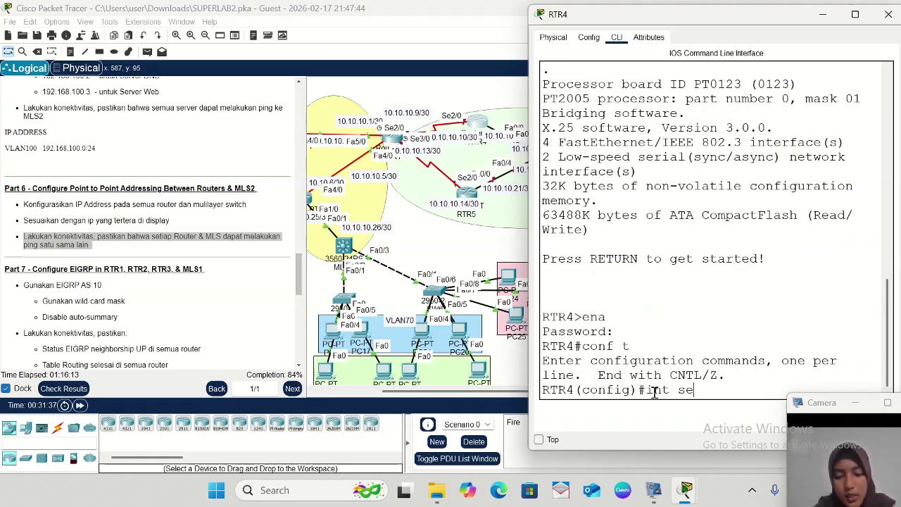
pyautogui.write('2/0')
pyautogui.press('Return')
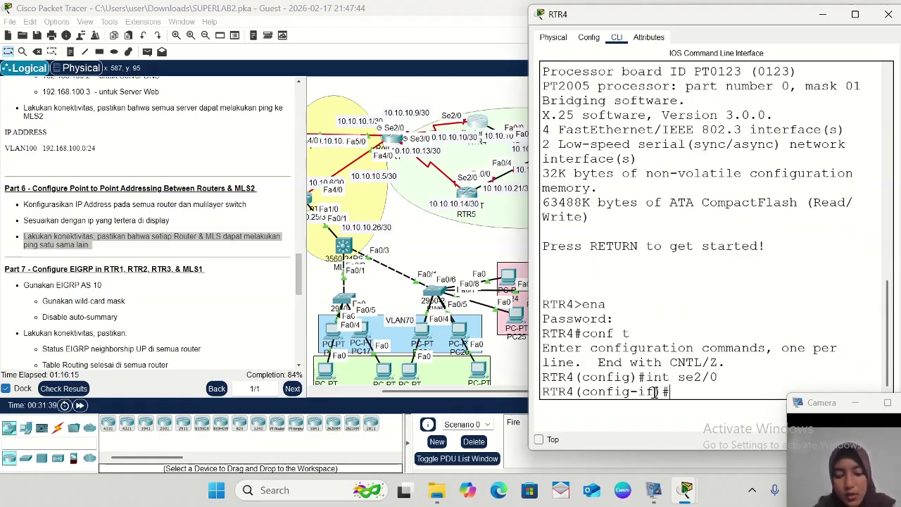
pyautogui.write('no sh')
pyautogui.press('Return')
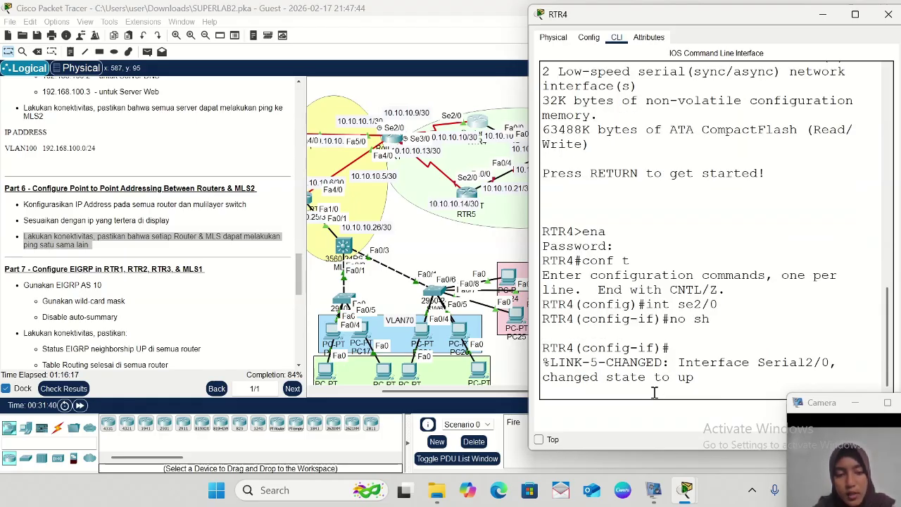
pyautogui.press('Return')
# - Give Serial2/0 the address 10.10.10.10 255.255.255.252, exit, and start configuring Fa0/0
pyautogui.write('ip a')
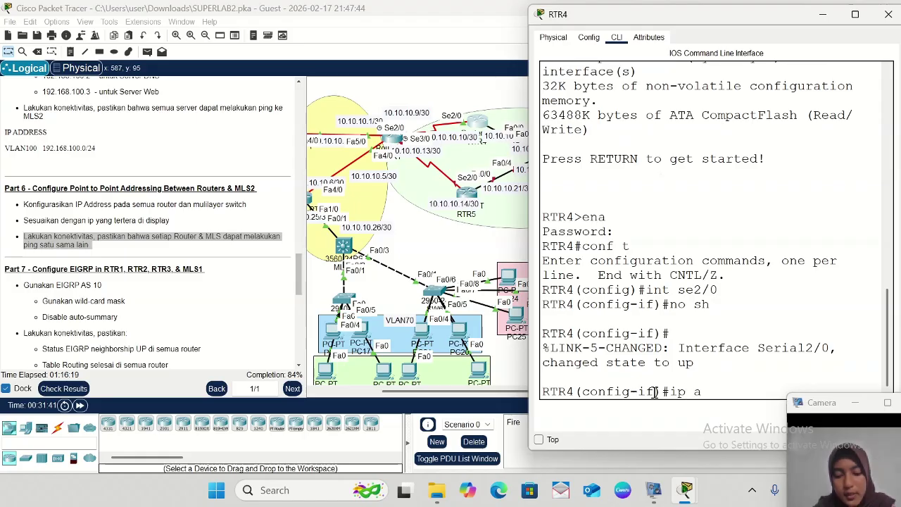
pyautogui.write('dd 10.10.10.10')
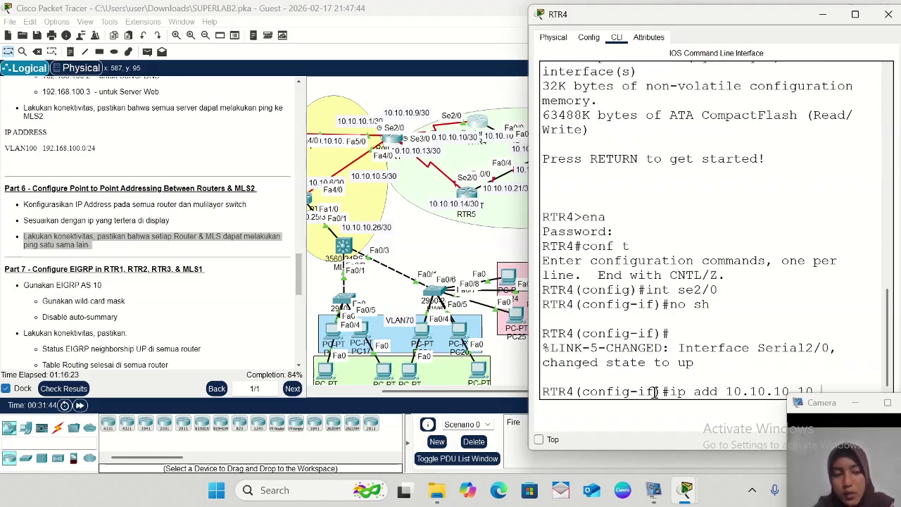
pyautogui.write(' 255')
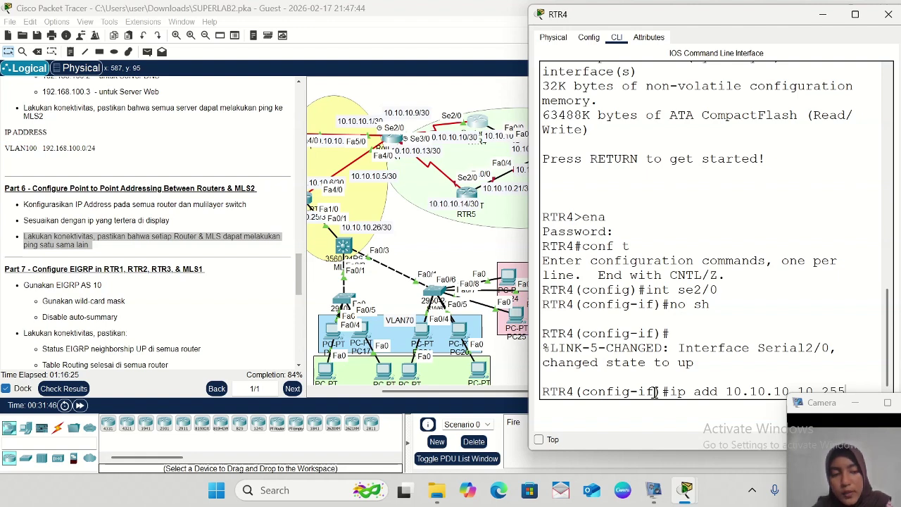
pyautogui.write('.255.255.')
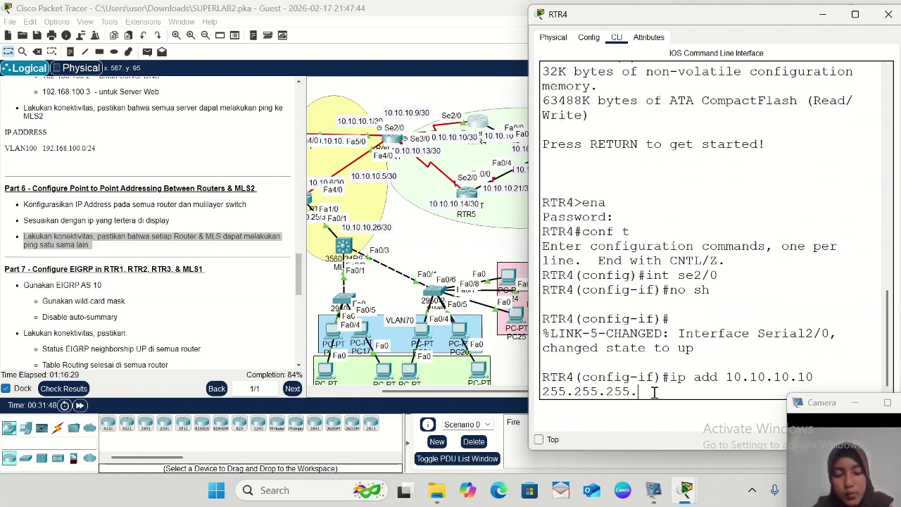
pyautogui.write('252')
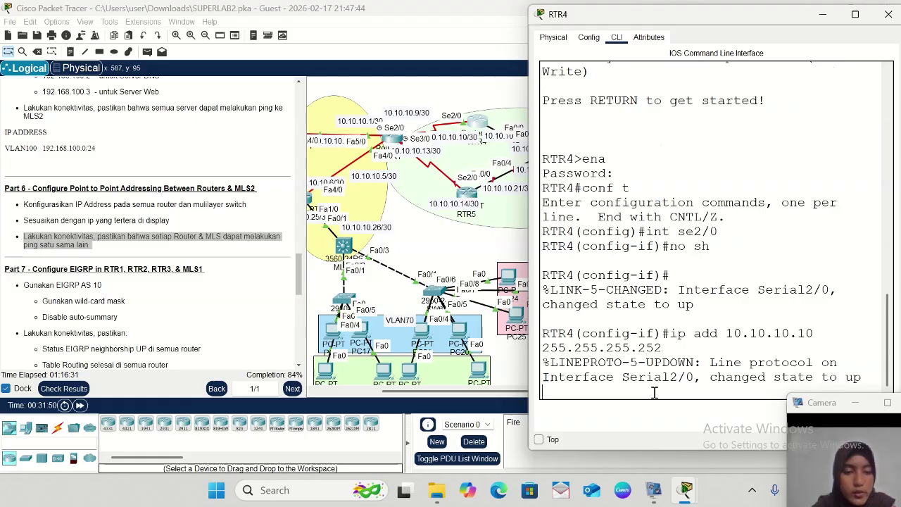
pyautogui.press('Return')
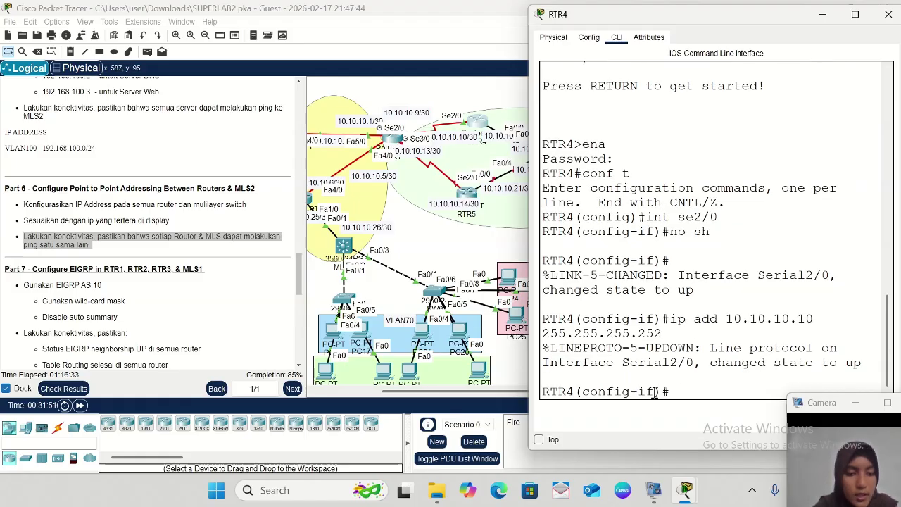
pyautogui.press('Up')
pyautogui.press('Return')
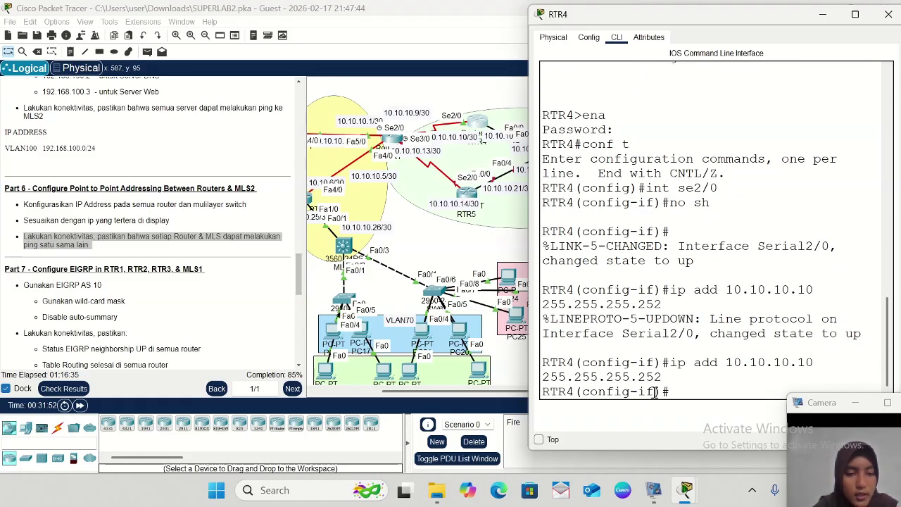
pyautogui.write('ex')
pyautogui.press('Return')
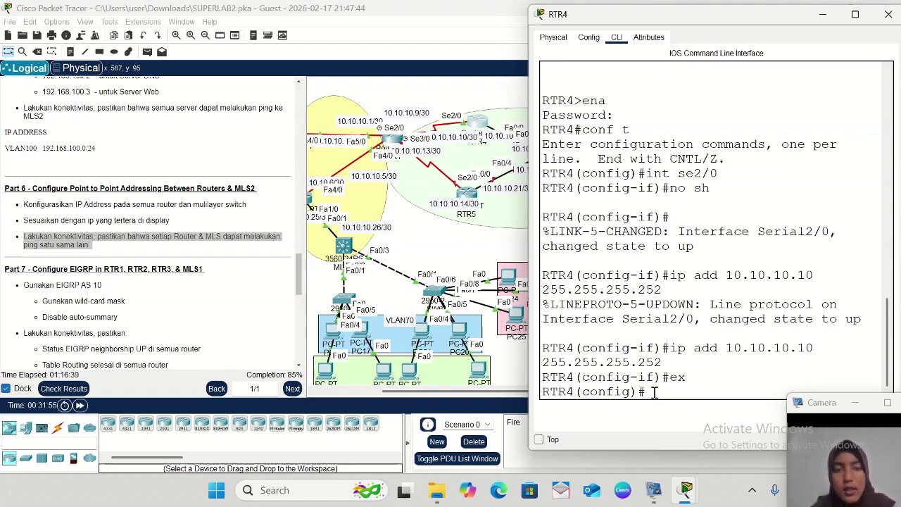
pyautogui.write('int fa')
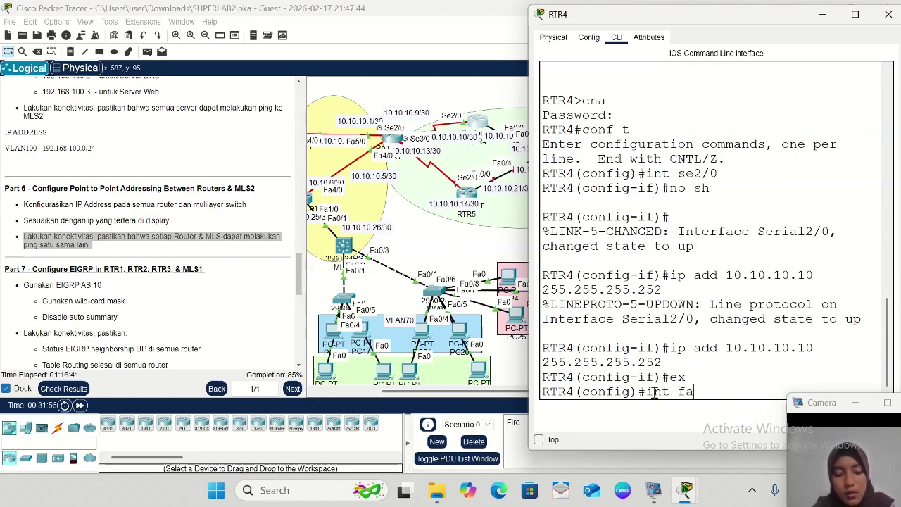
pyautogui.write('0/0')
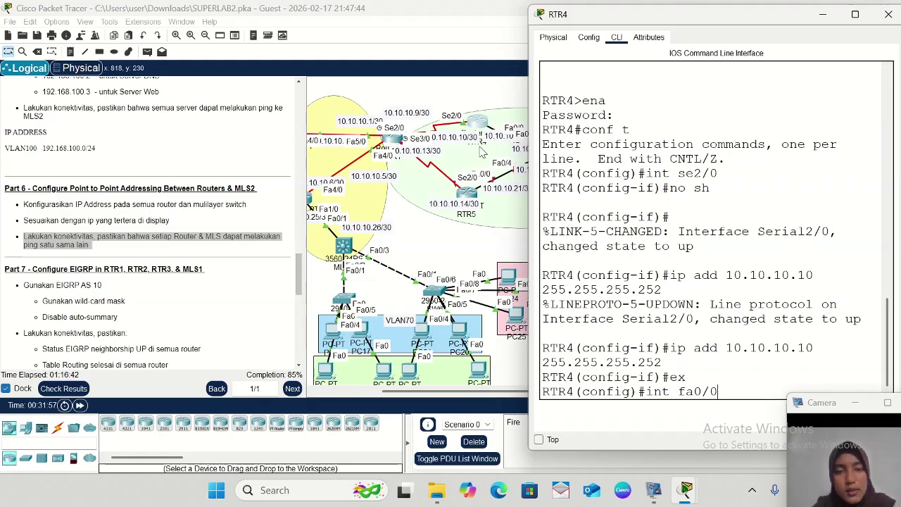
# - Check the topology's link addresses, then enter RTR4's Fa0/0 and bring it up
pyautogui.hscroll(2, 480, 152)
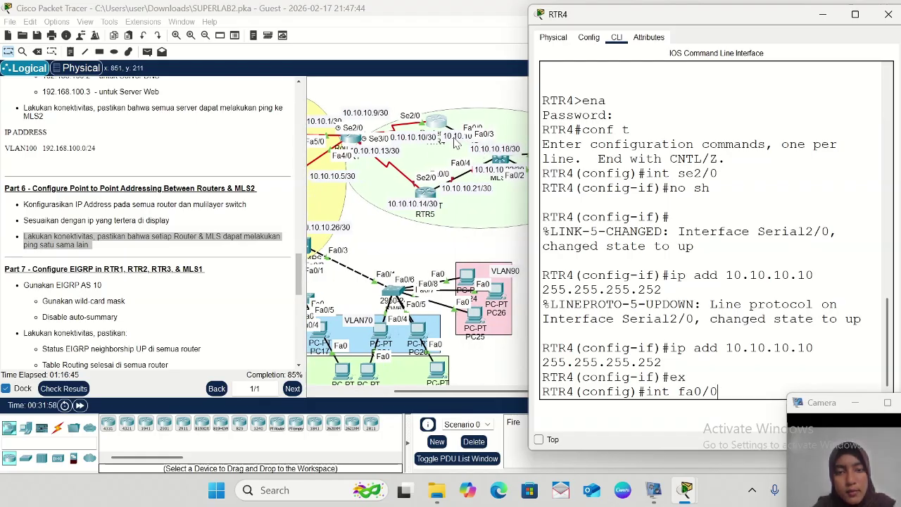
pyautogui.click(456, 143)
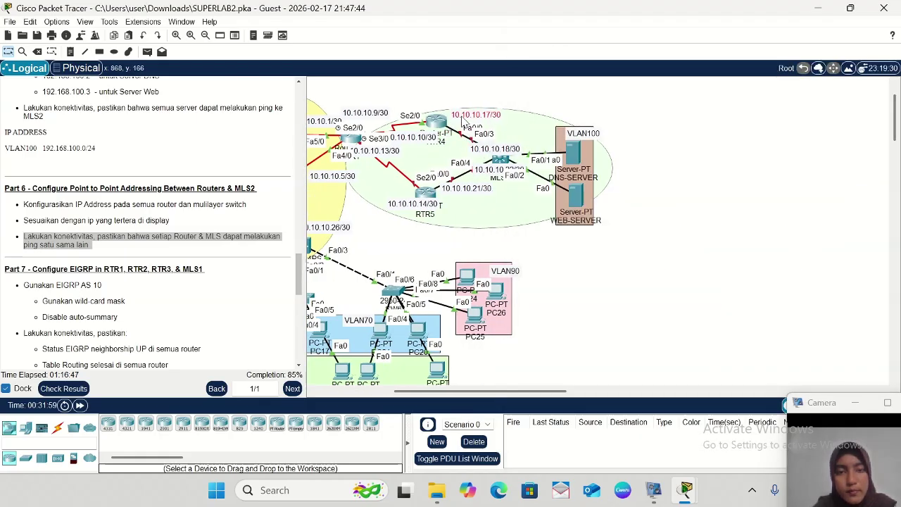
pyautogui.click(436, 121)
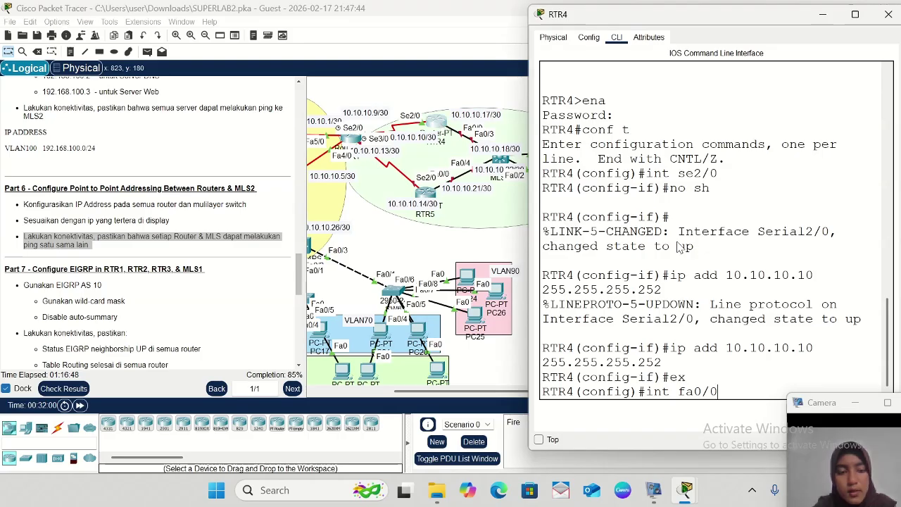
pyautogui.press('Return')
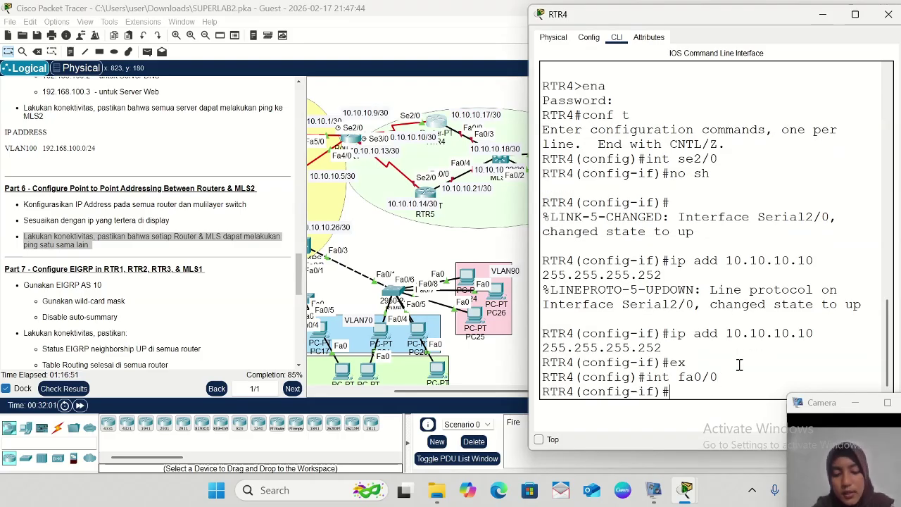
pyautogui.write('no sh')
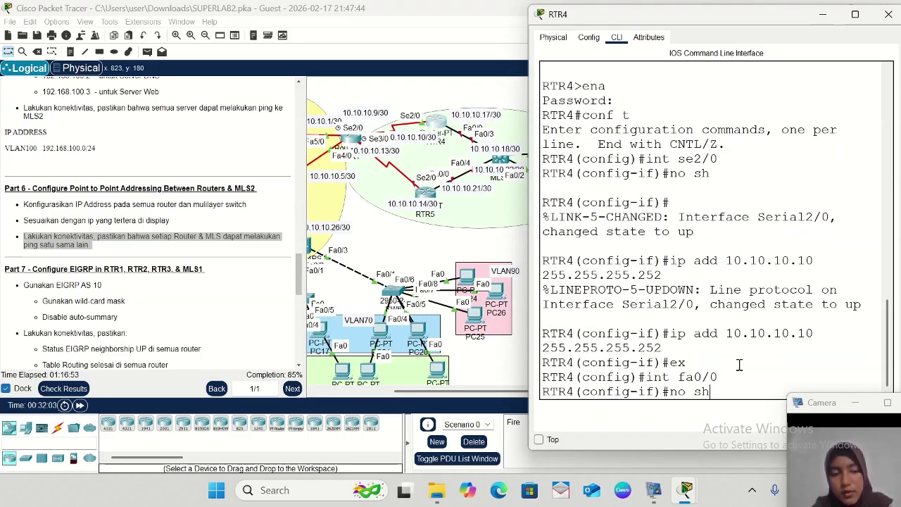
pyautogui.press('Return')
pyautogui.press('Return')
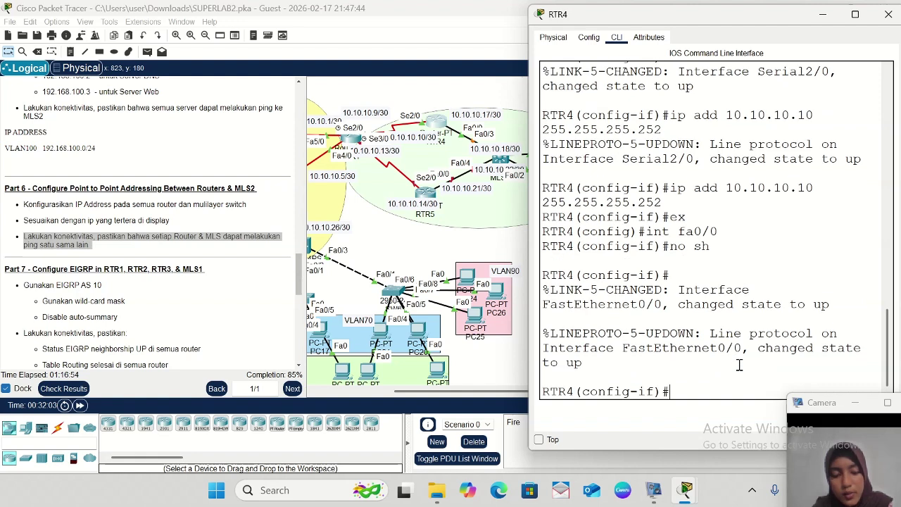
# - Assign Fa0/0 the address 10.10.10.17 255.255.255.252, exit, and close the RTR4 console
pyautogui.write('ip add 1')
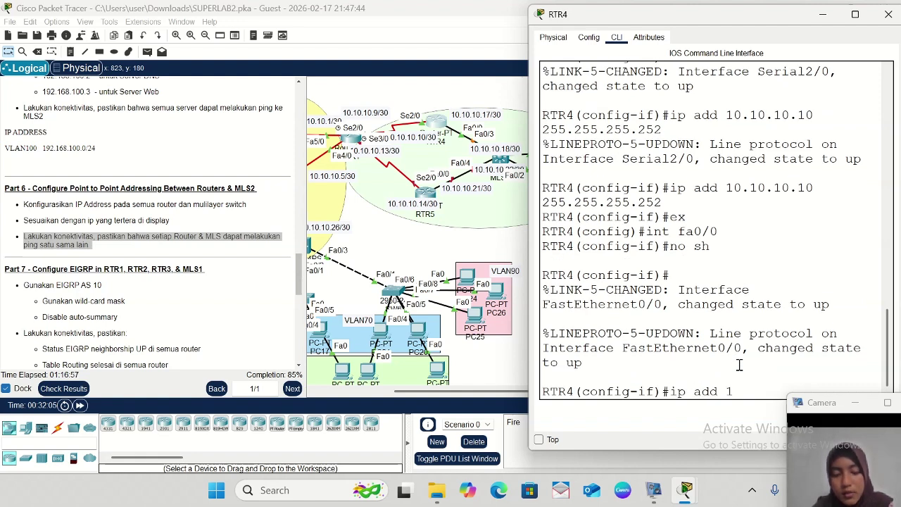
pyautogui.write('0.10.10')
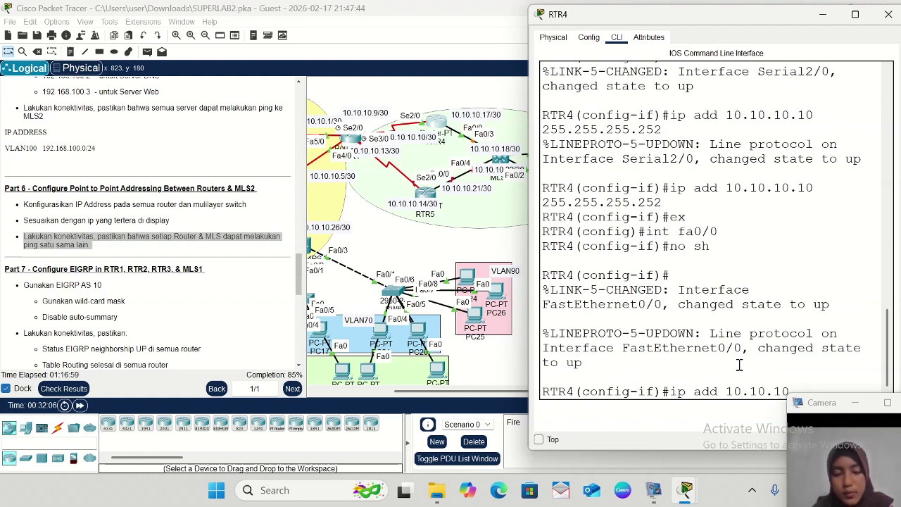
pyautogui.write('.17')
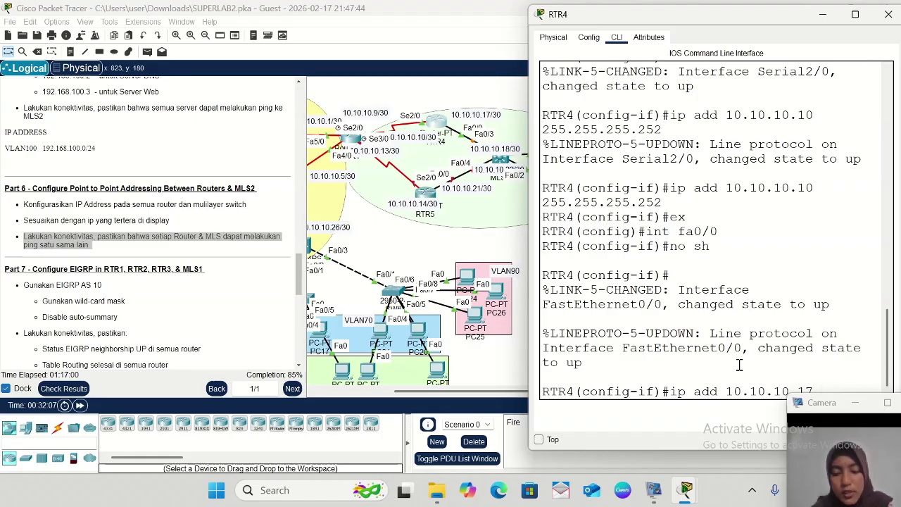
pyautogui.write(' 255.255')
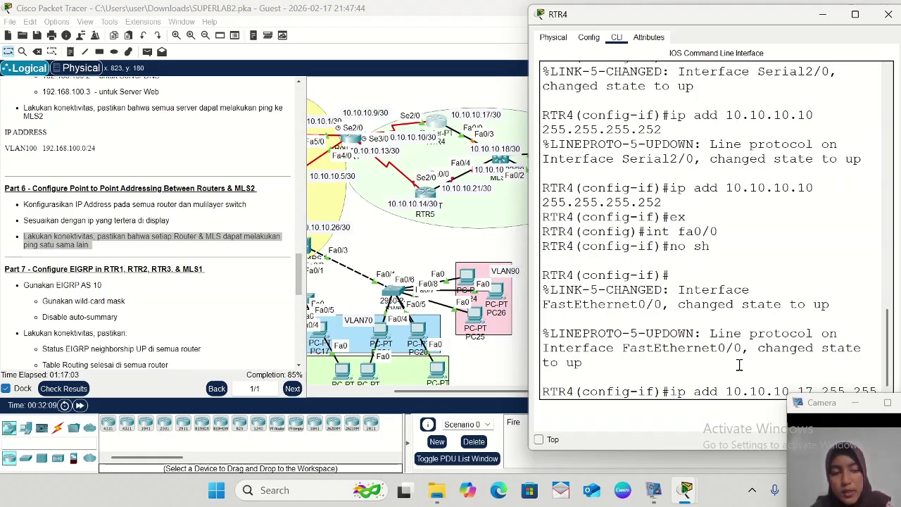
pyautogui.write('.255.2')
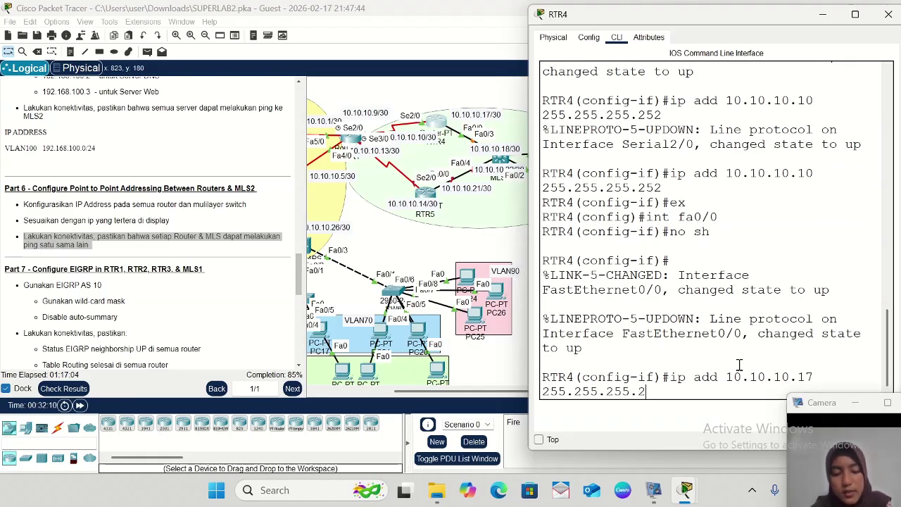
pyautogui.write('52')
pyautogui.press('Return')
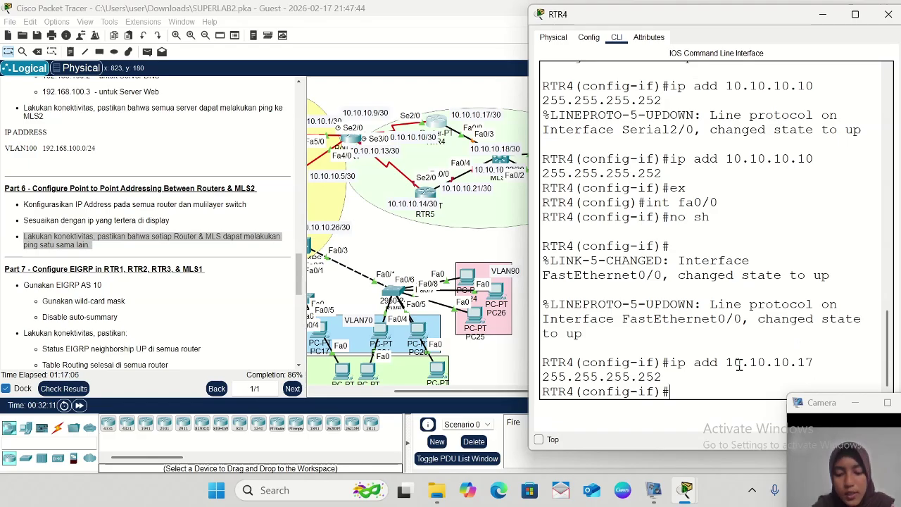
pyautogui.write('ex')
pyautogui.press('Return')
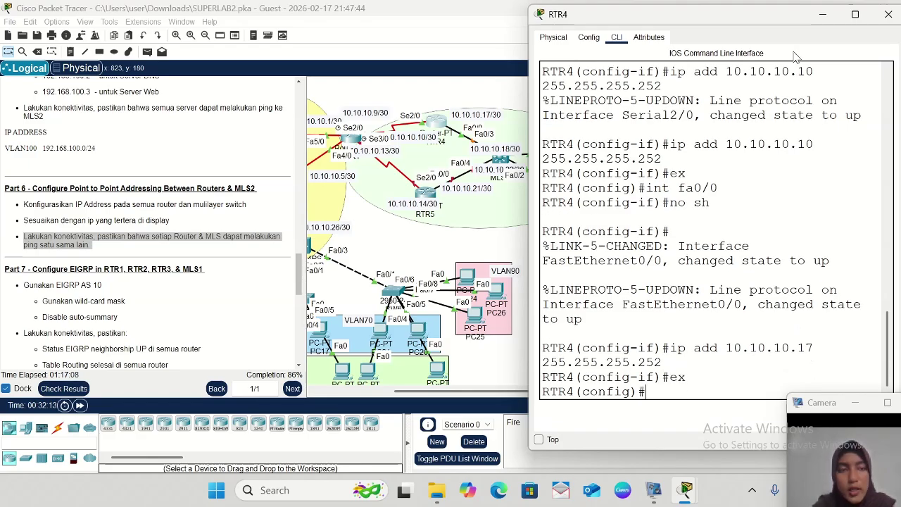
pyautogui.click(822, 19)
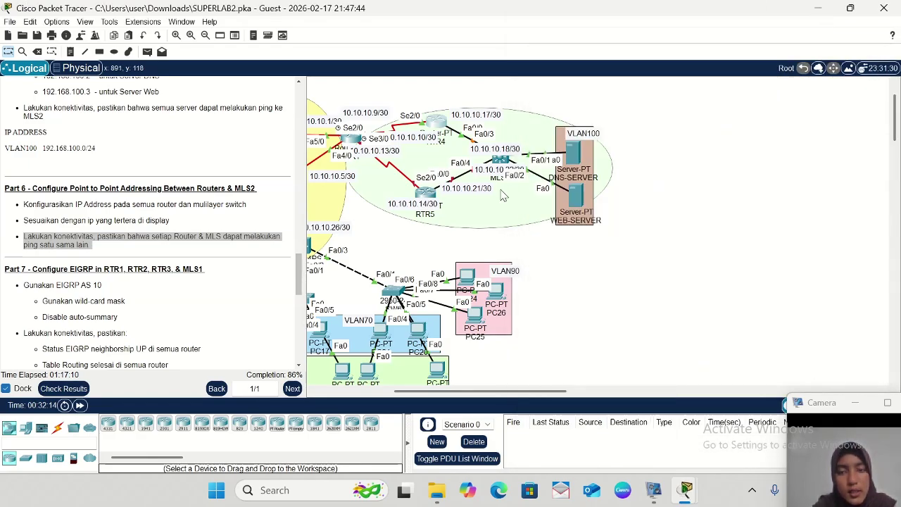
# - Open and reposition RTR5's console, close it, and place the 10.10.10.14/30 note beside RTR5
pyautogui.click(424, 200)
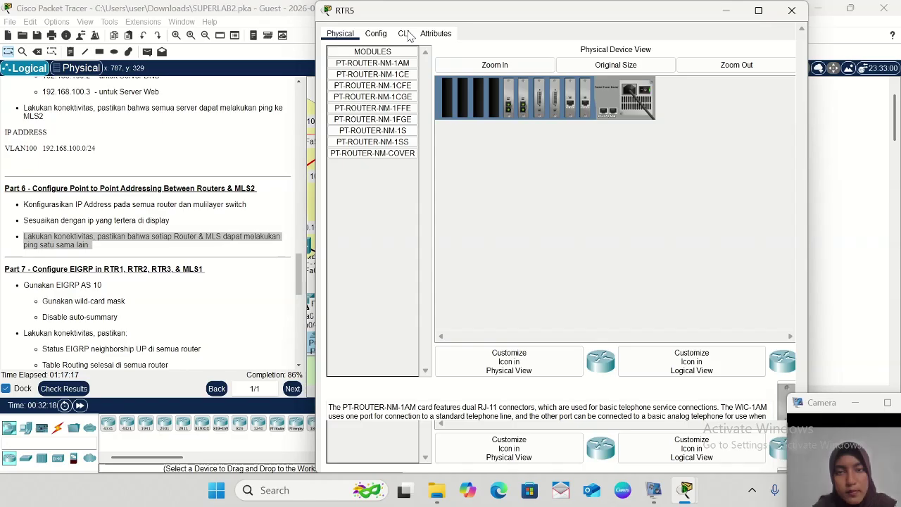
pyautogui.click(404, 33)
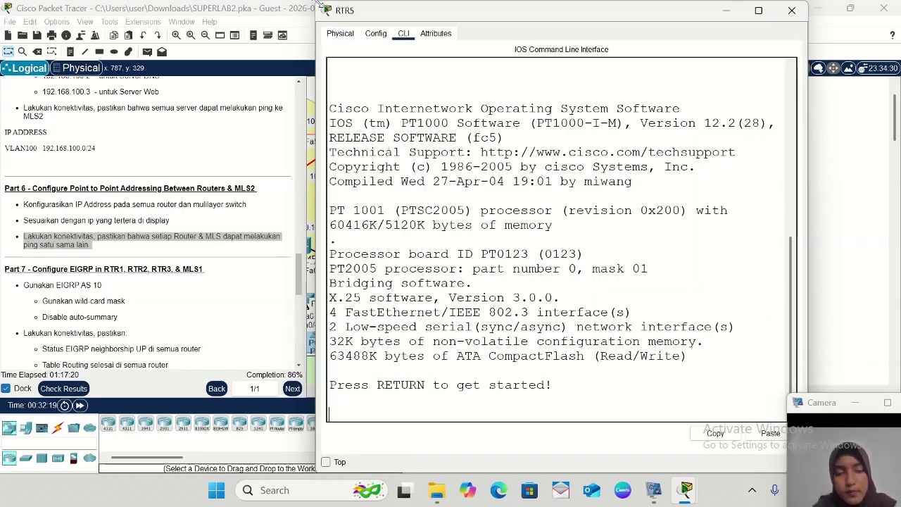
pyautogui.moveTo(320, 5); pyautogui.dragTo(419, 62)
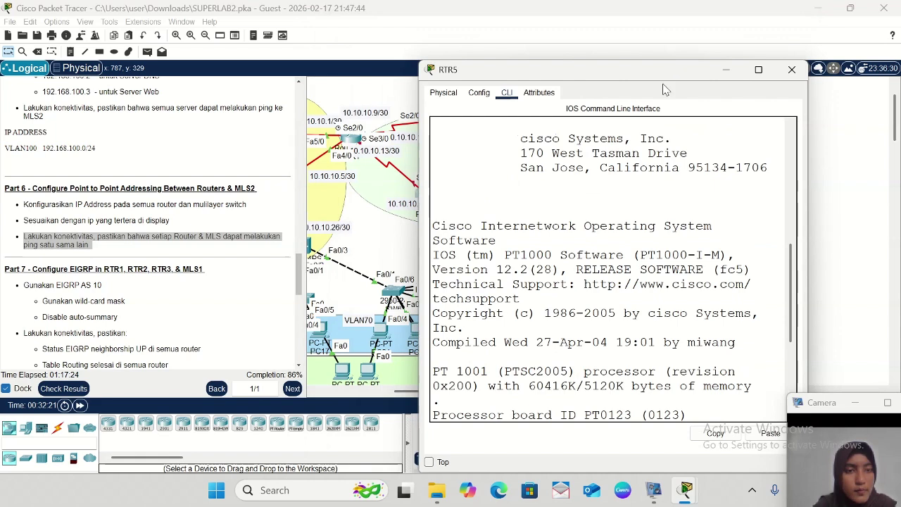
pyautogui.moveTo(700, 74); pyautogui.dragTo(832, 22)
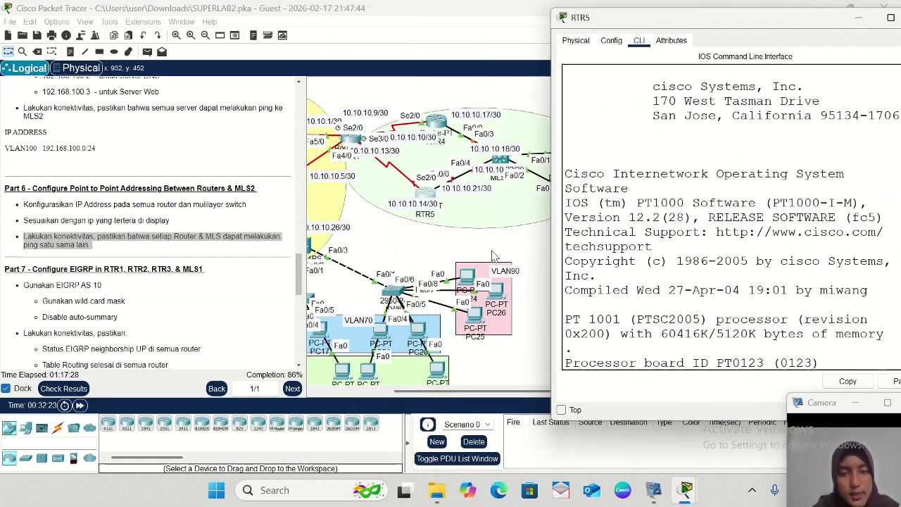
pyautogui.click(861, 18)
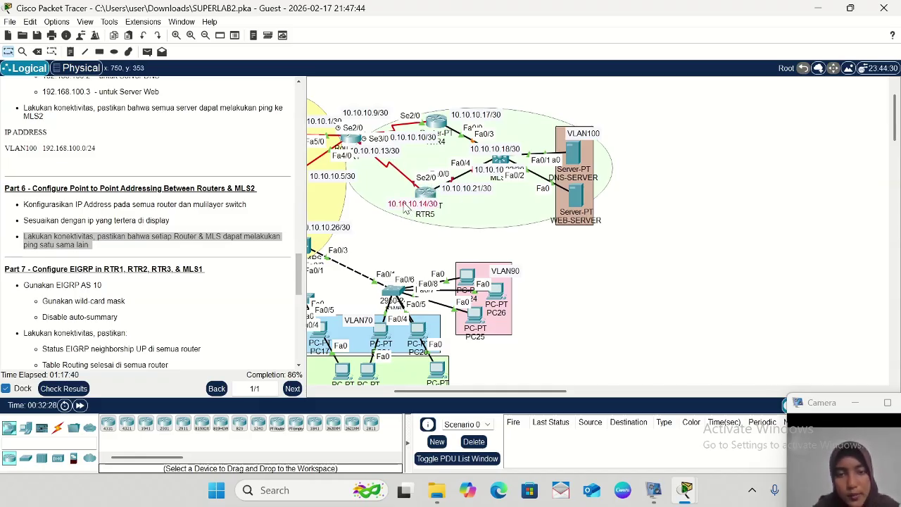
pyautogui.moveTo(405, 208); pyautogui.dragTo(430, 199)
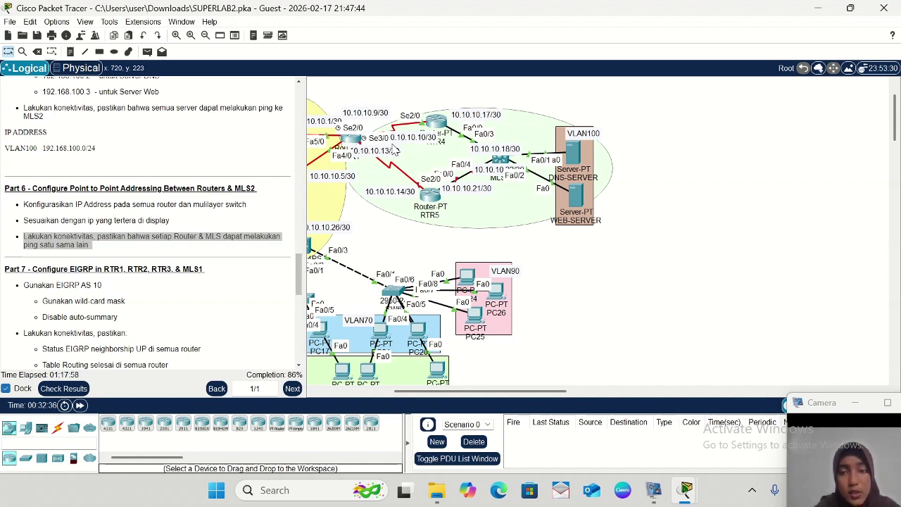
# - On RTR1, enable Serial3/0 with address 10.10.10.13 255.255.255.252 and close the console
pyautogui.click(350, 138)
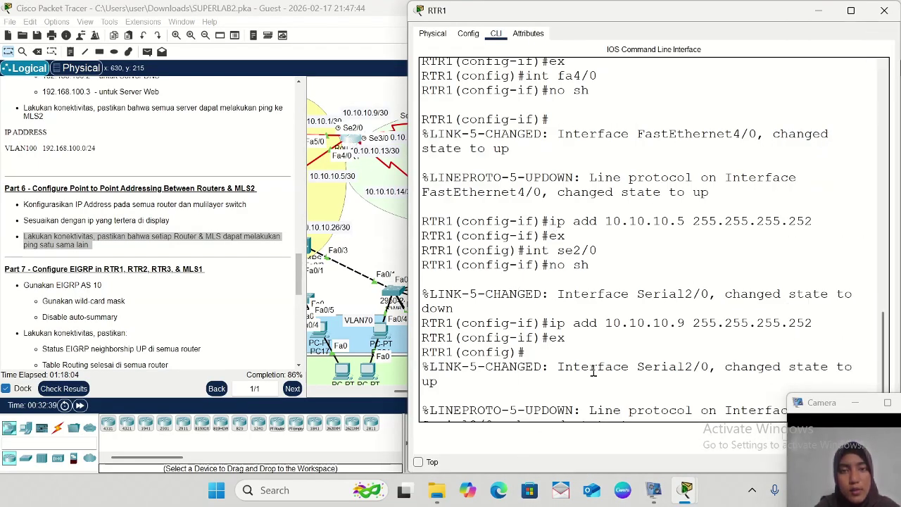
pyautogui.scroll(-1, 591, 373)
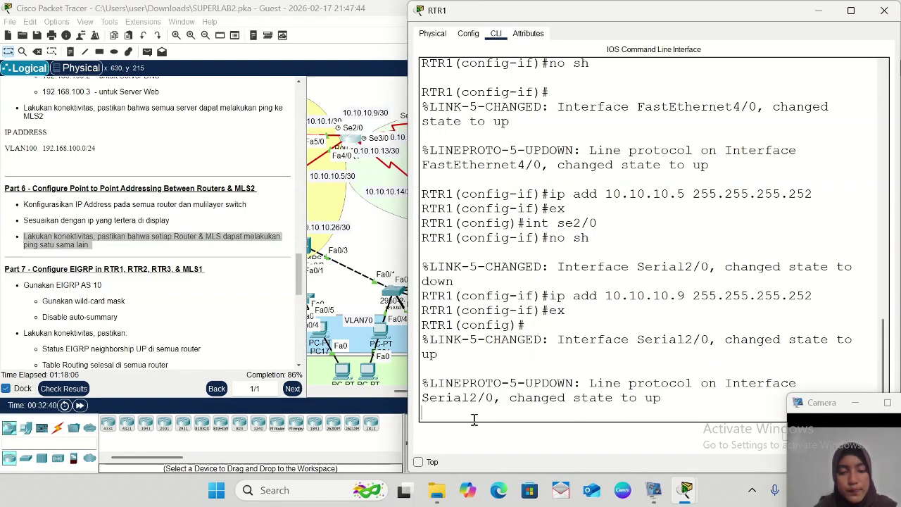
pyautogui.press('Return')
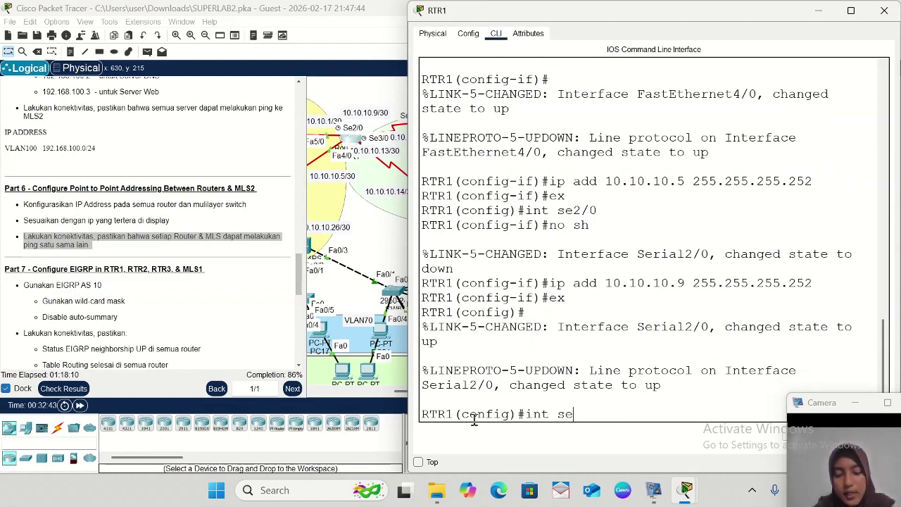
pyautogui.write('int se3/0')
pyautogui.press('Return')
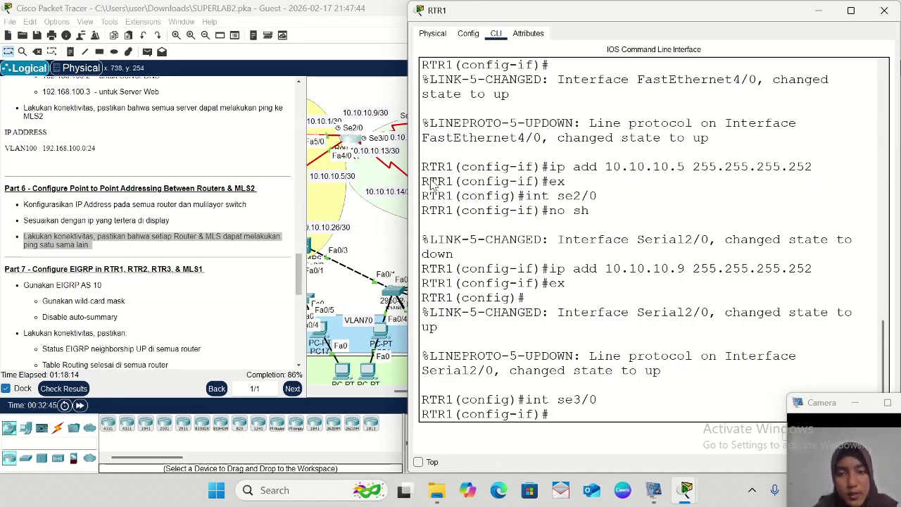
pyautogui.write('no')
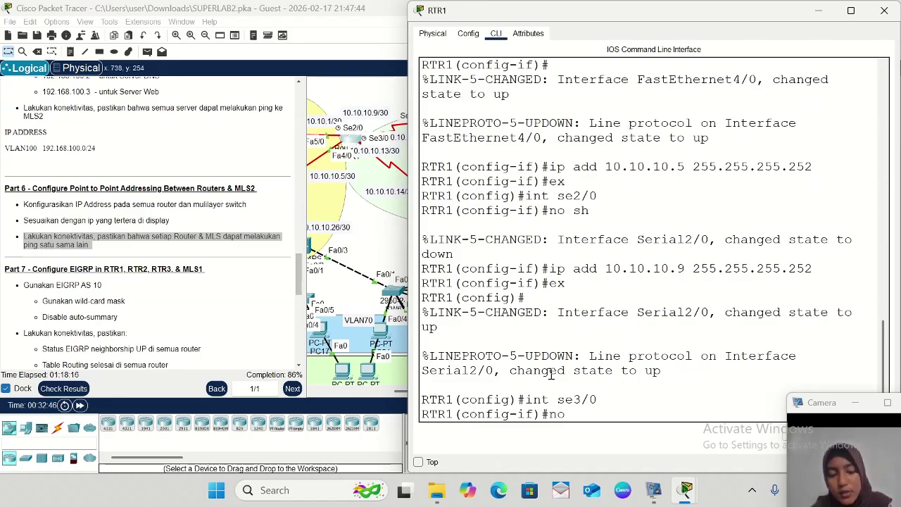
pyautogui.write(' sh')
pyautogui.press('Return')
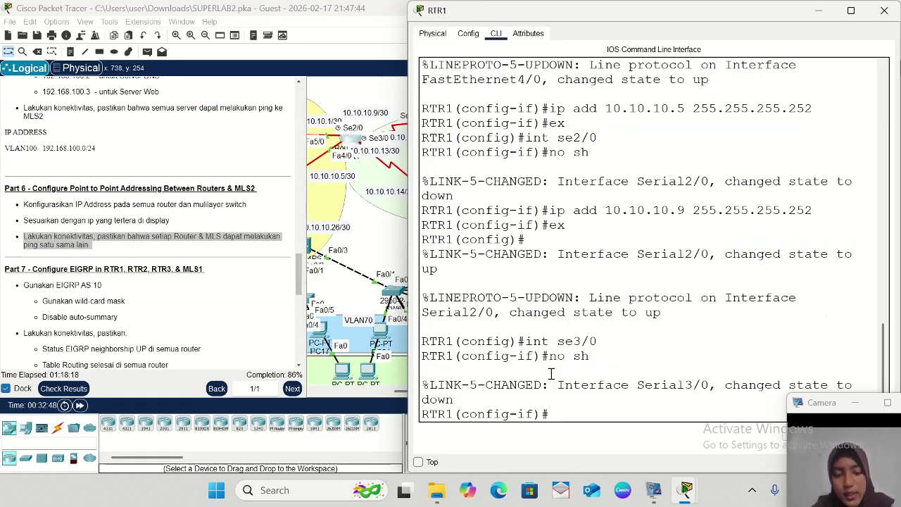
pyautogui.write('ip a')
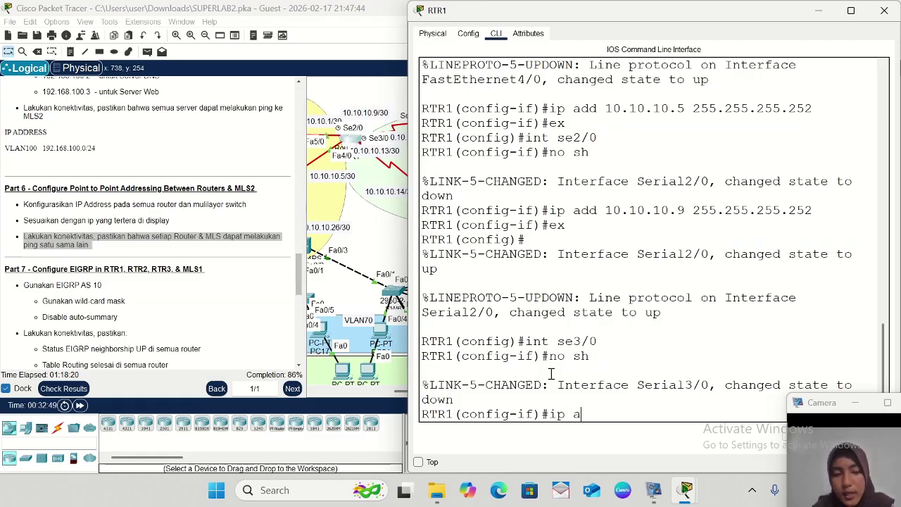
pyautogui.write('dd 10.10.10.13 2')
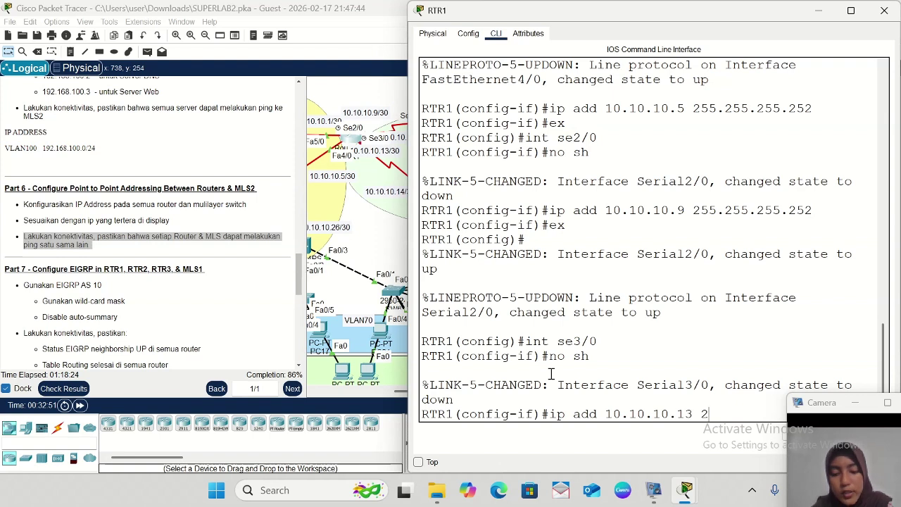
pyautogui.write('55.255.255')
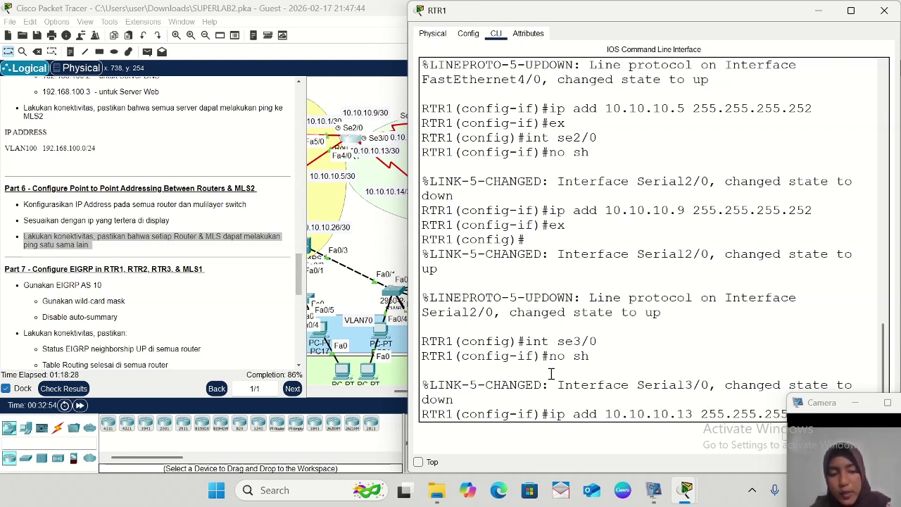
pyautogui.press('Return')
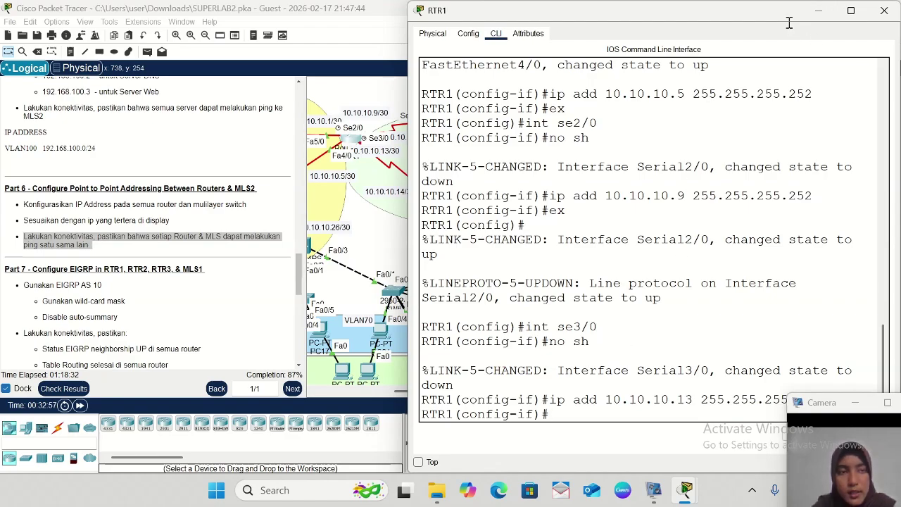
pyautogui.click(818, 13)
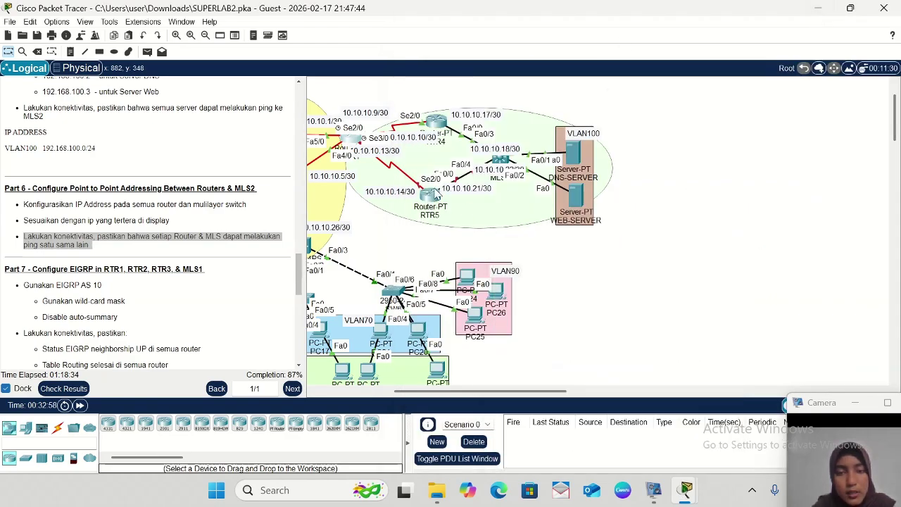
# - Open RTR5's console, shrink it, and enter privileged global configuration mode
pyautogui.click(430, 194)
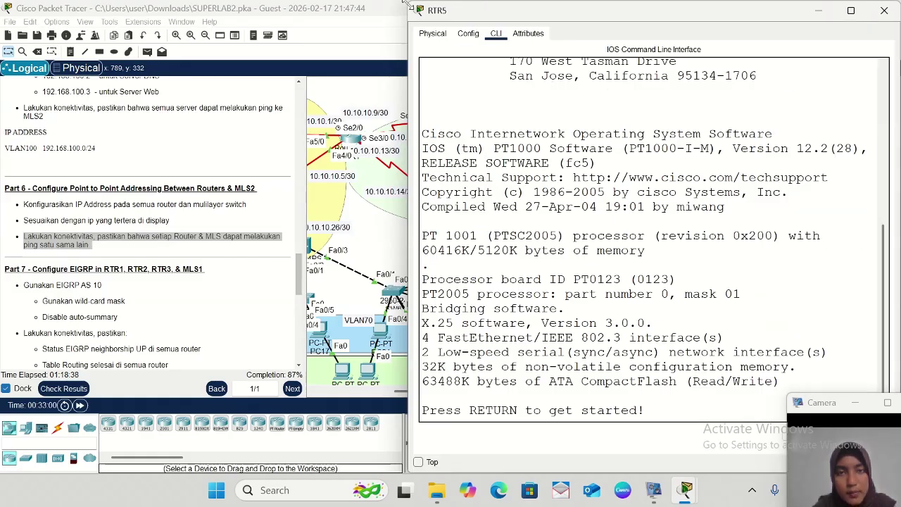
pyautogui.moveTo(407, 5); pyautogui.dragTo(510, 44)
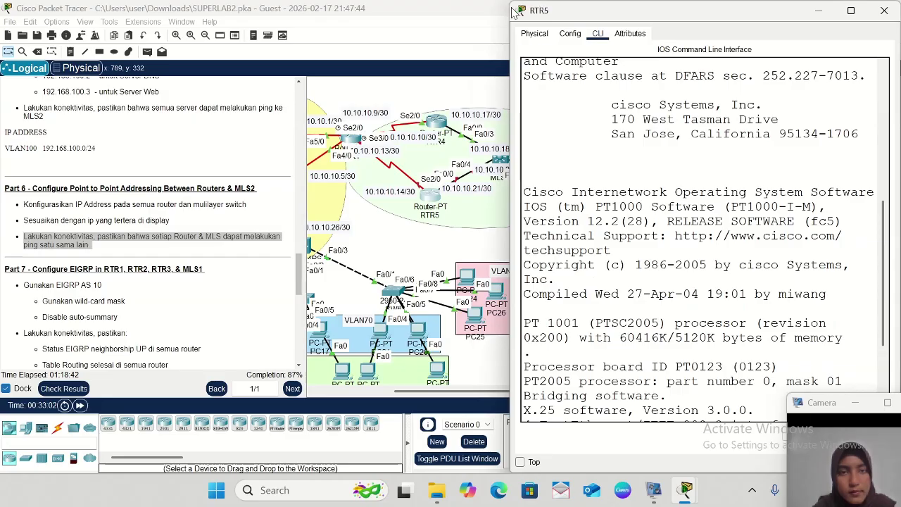
pyautogui.moveTo(508, 6); pyautogui.dragTo(527, 42)
pyautogui.scroll(-6, 721, 290)
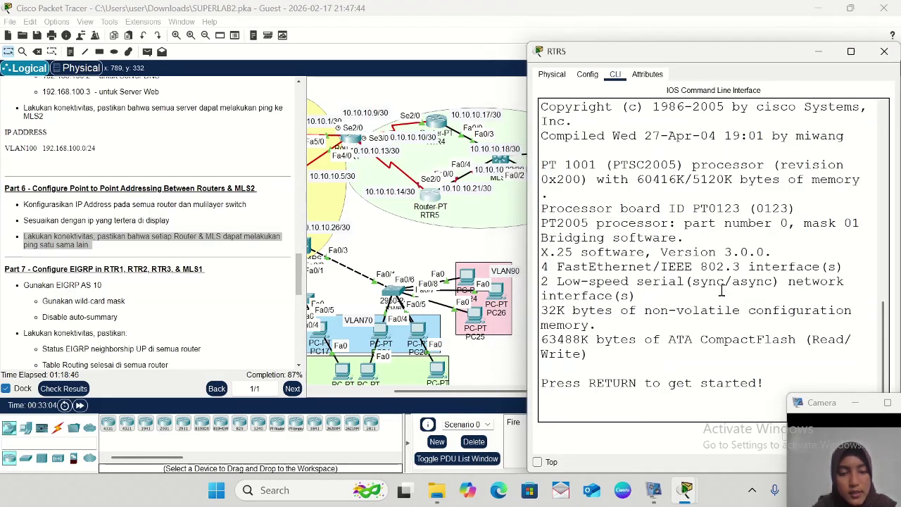
pyautogui.press('Return')
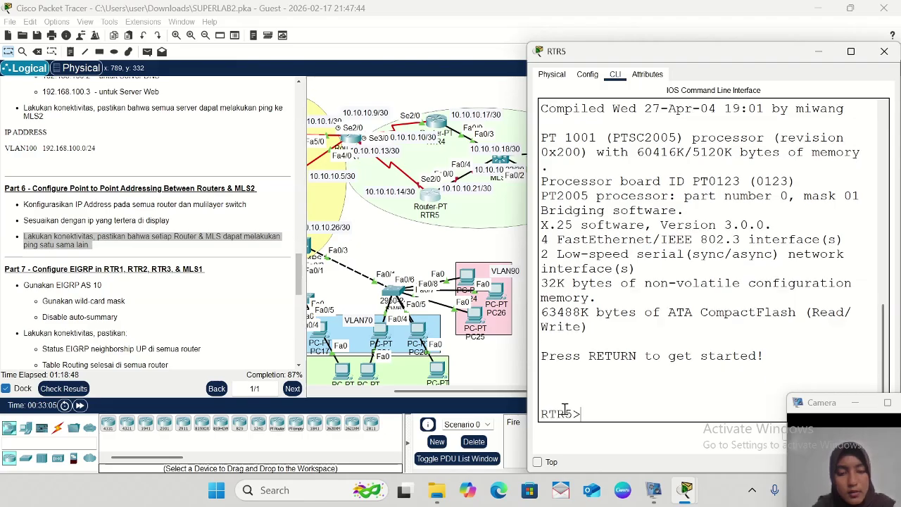
pyautogui.write('ena')
pyautogui.press('Return')
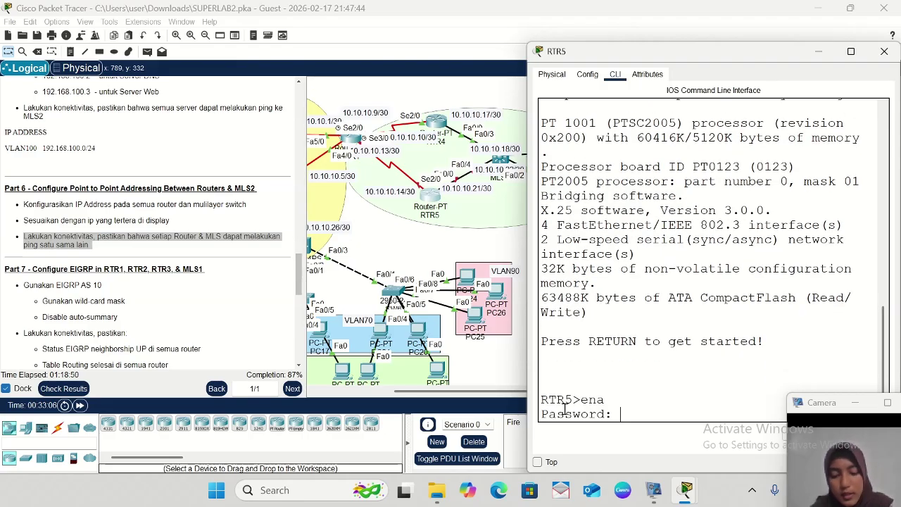
pyautogui.press('Return')
pyautogui.write('co')
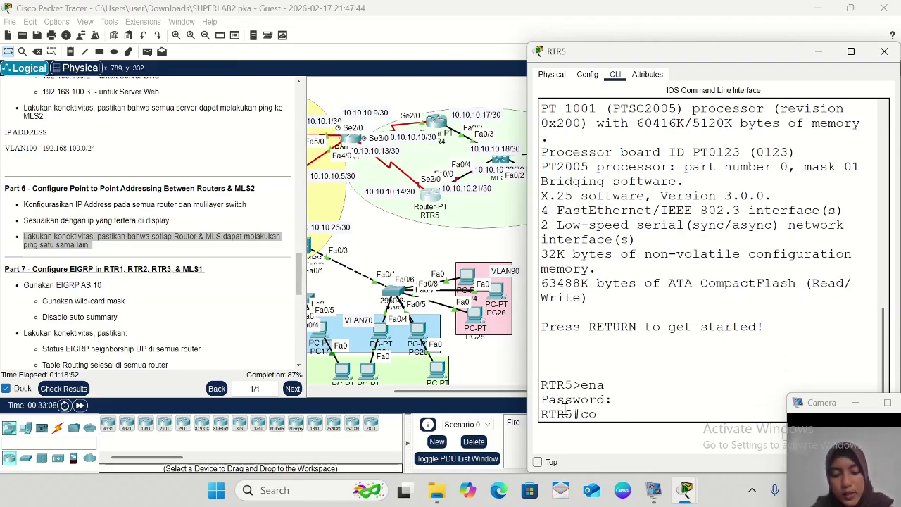
pyautogui.write('nf t')
pyautogui.press('Return')
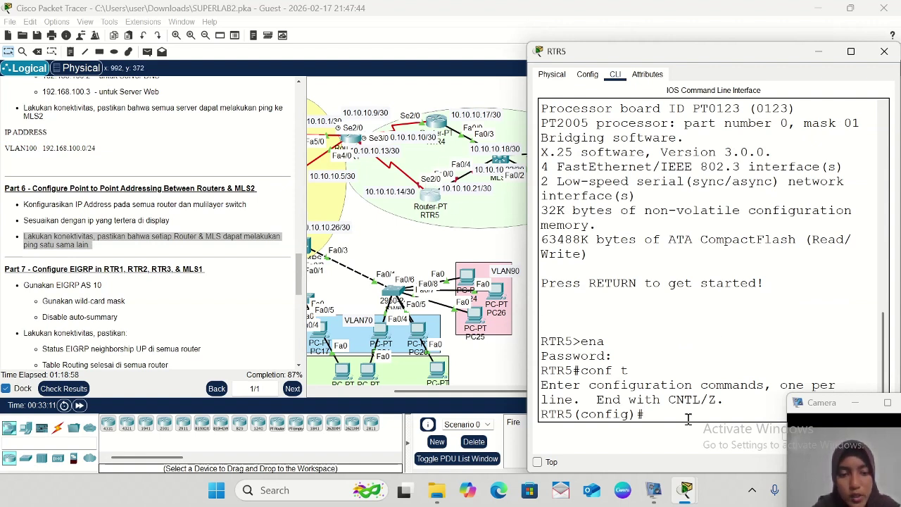
# - Enter RTR5's Serial2/0, enable it, and enter its 10.10.10.14 255.255.255.252 address
pyautogui.write('int se20')
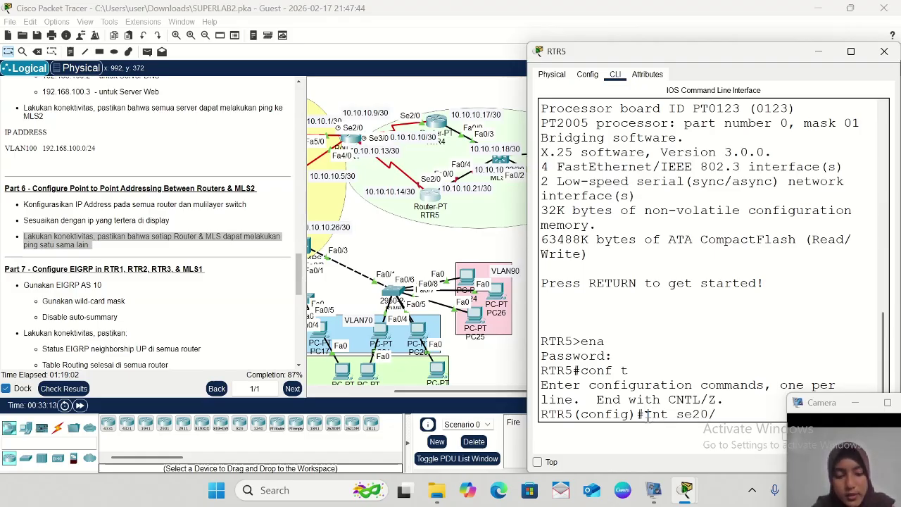
pyautogui.write('/')
pyautogui.press('BackSpace')
pyautogui.press('BackSpace')
pyautogui.write('/0')
pyautogui.press('Return')
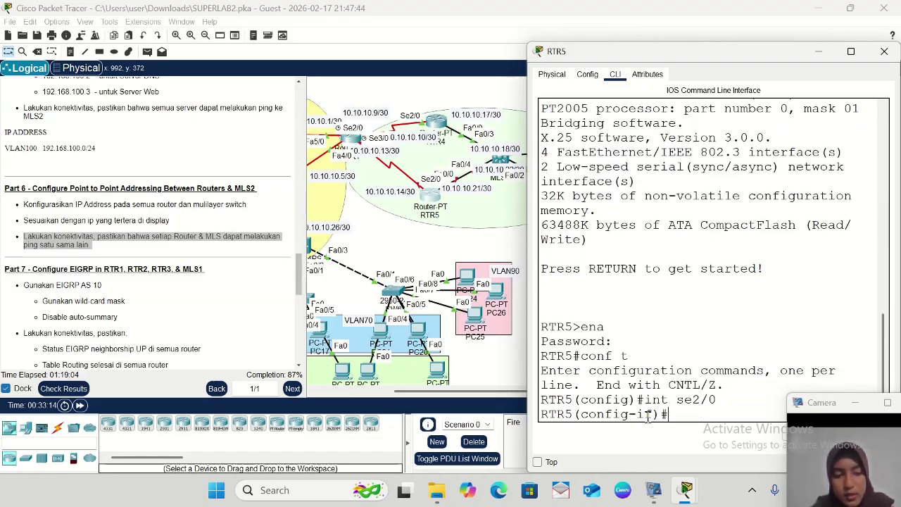
pyautogui.write('no sh')
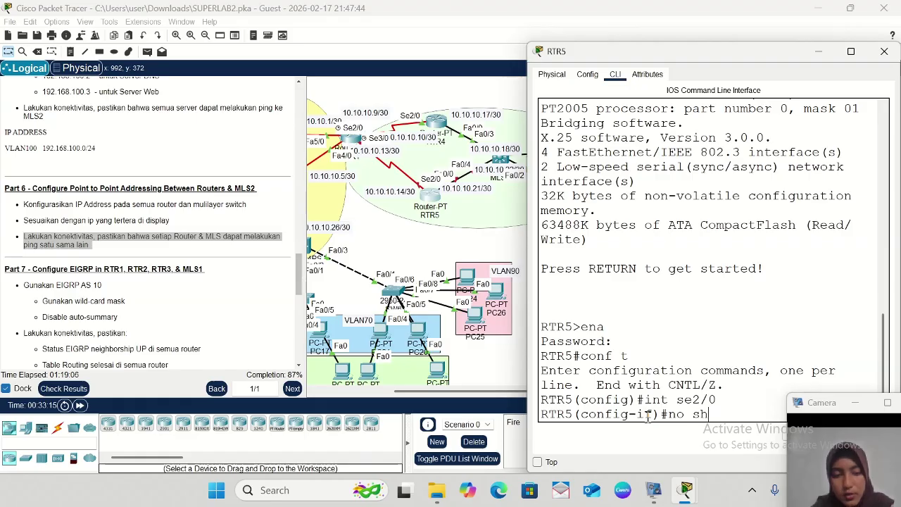
pyautogui.press('Return')
pyautogui.press('Return')
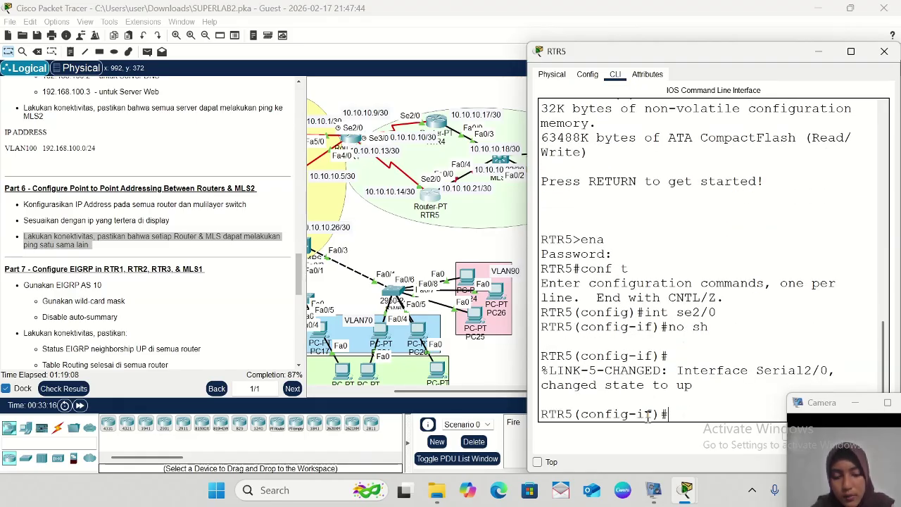
pyautogui.write('ip add 10.10.10')
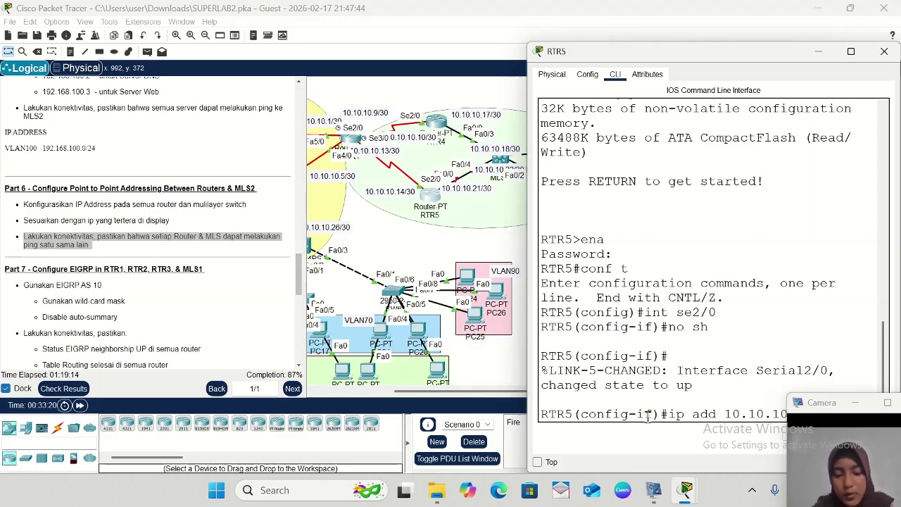
pyautogui.write('255.255')
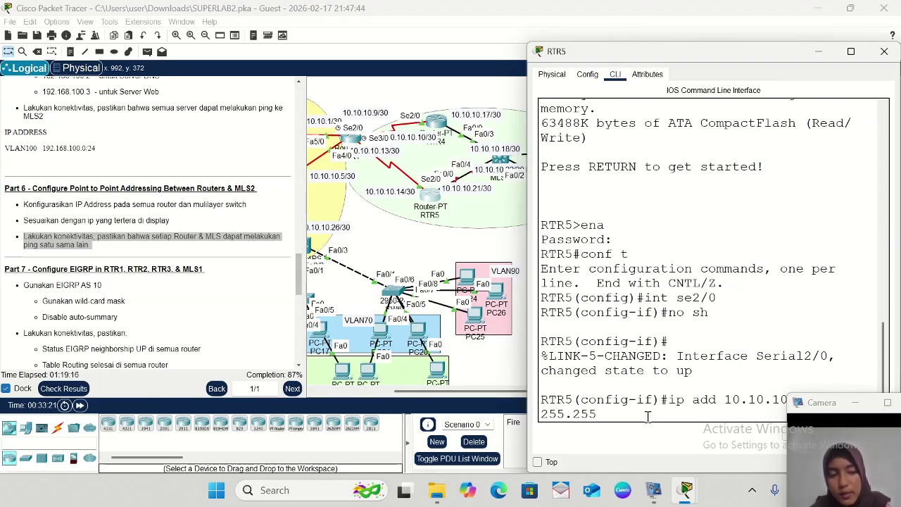
pyautogui.write('.255.252')
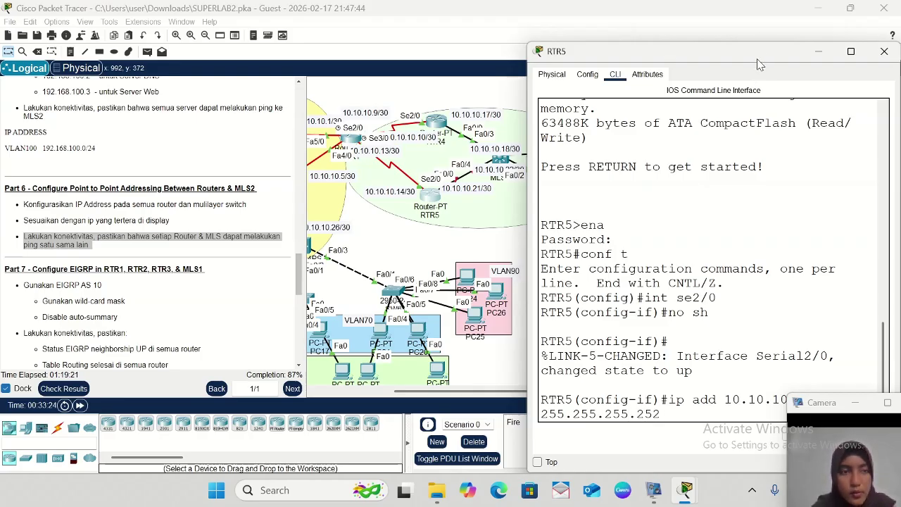
pyautogui.moveTo(759, 63); pyautogui.dragTo(761, 36)
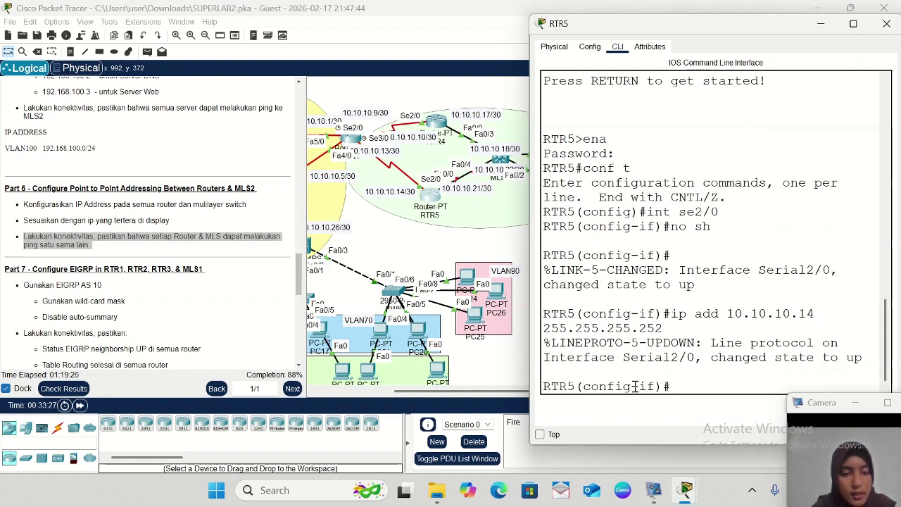
# - Reapply the 10.10.10.14 address on Serial2/0 and exit the interface
pyautogui.press('Up')
pyautogui.press('Return')
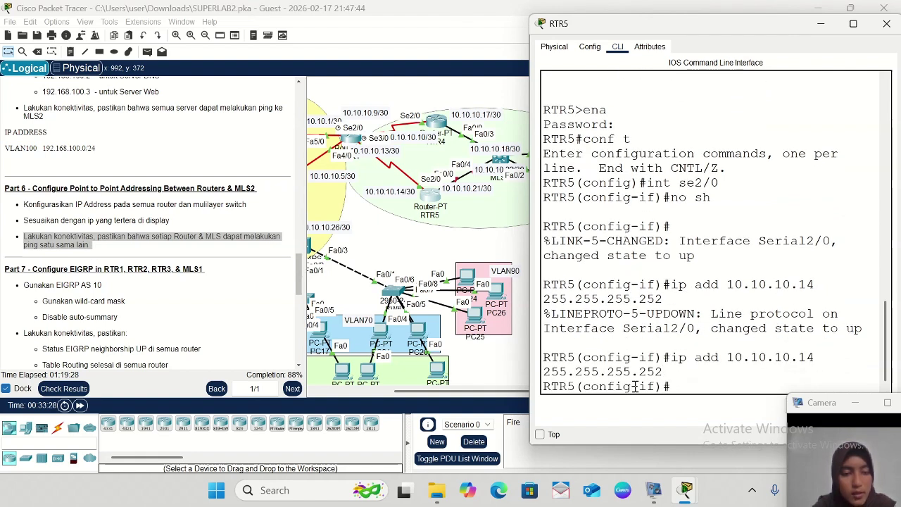
pyautogui.write('ex')
pyautogui.press('Return')
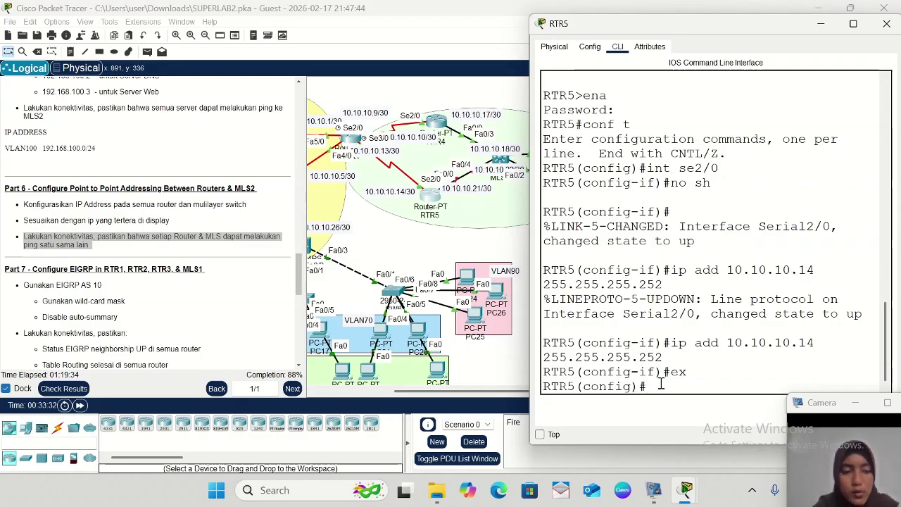
# - Enable RTR5's Fa0/0 with address 10.10.10.21 255.255.255.252 and exit
pyautogui.write('int f')
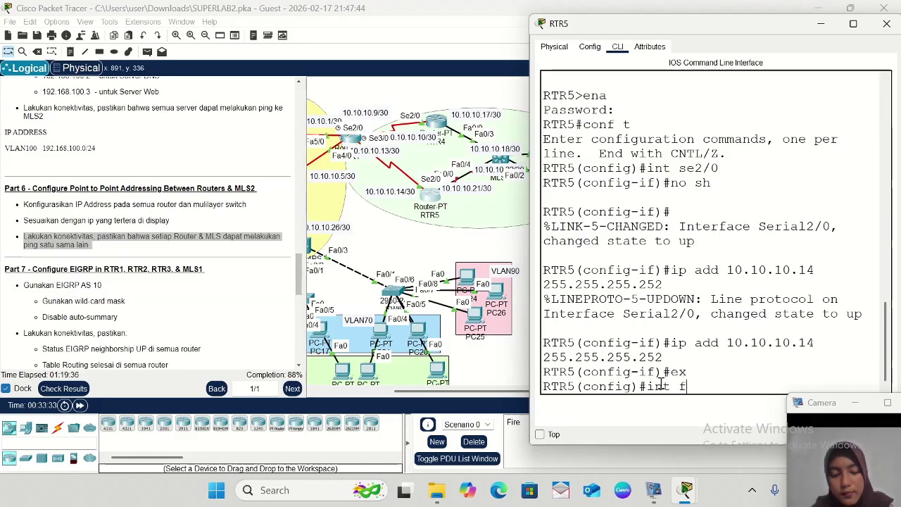
pyautogui.write('a0/0')
pyautogui.press('Return')
pyautogui.write('no')
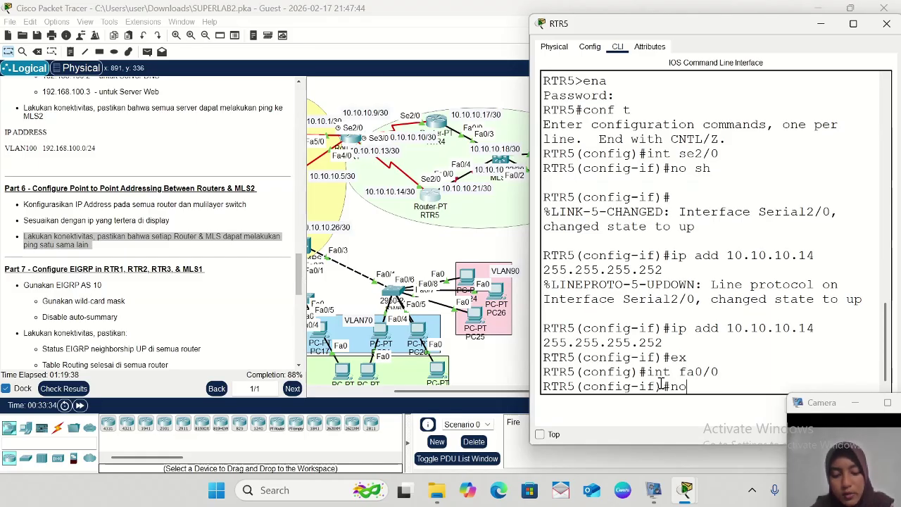
pyautogui.write(' sh')
pyautogui.press('Return')
pyautogui.press('Return')
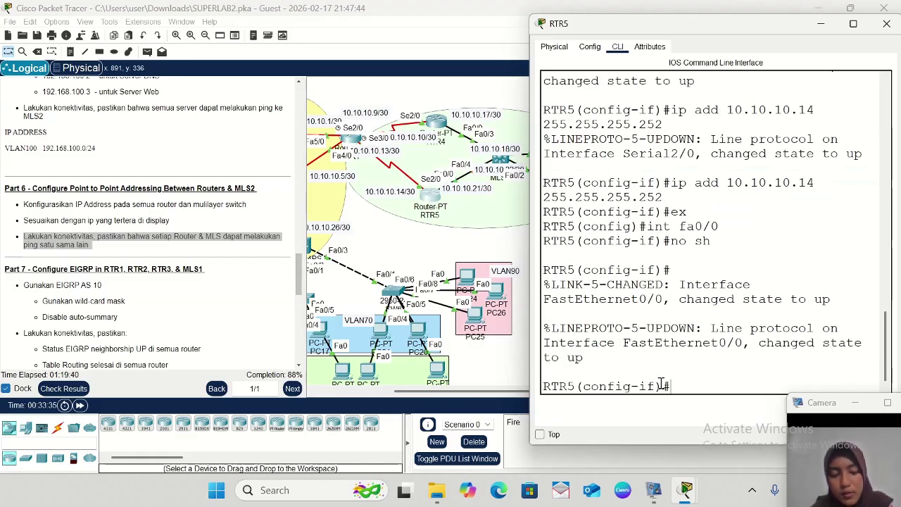
pyautogui.write('ip add')
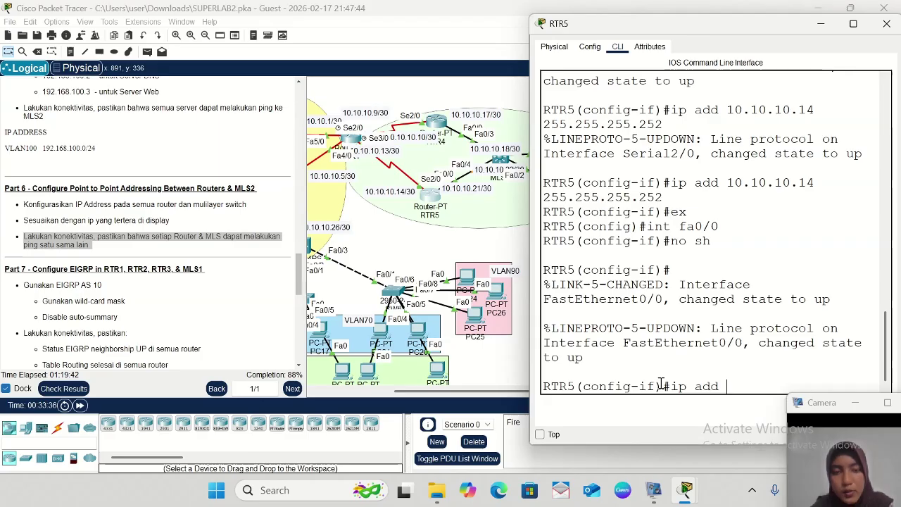
pyautogui.write(' 10.10.')
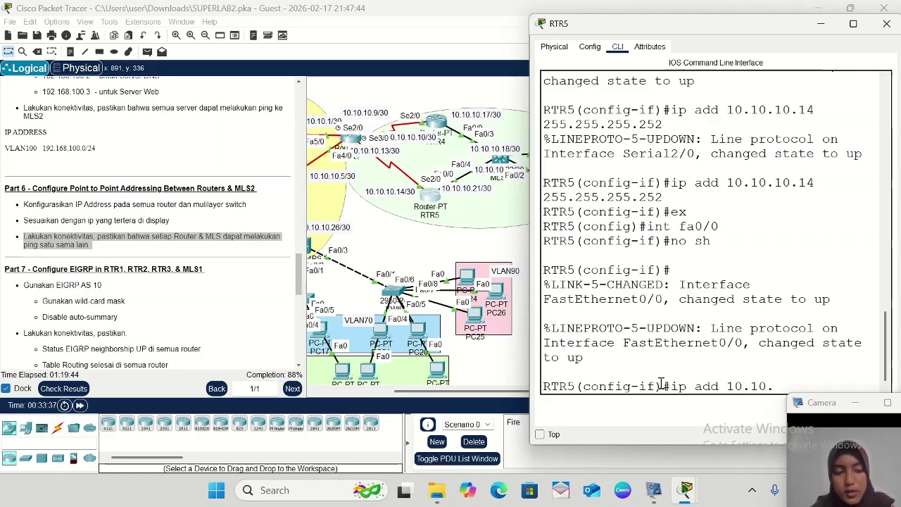
pyautogui.write('10.21')
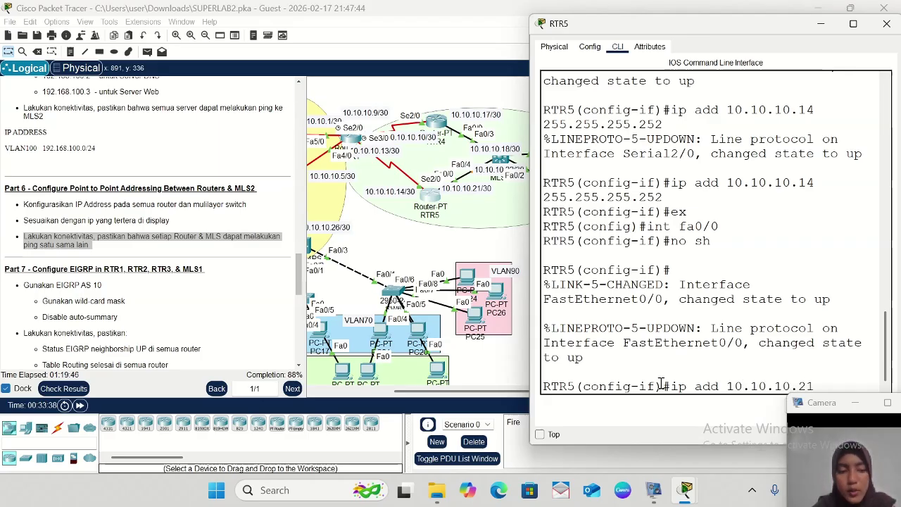
pyautogui.write(' 255.2')
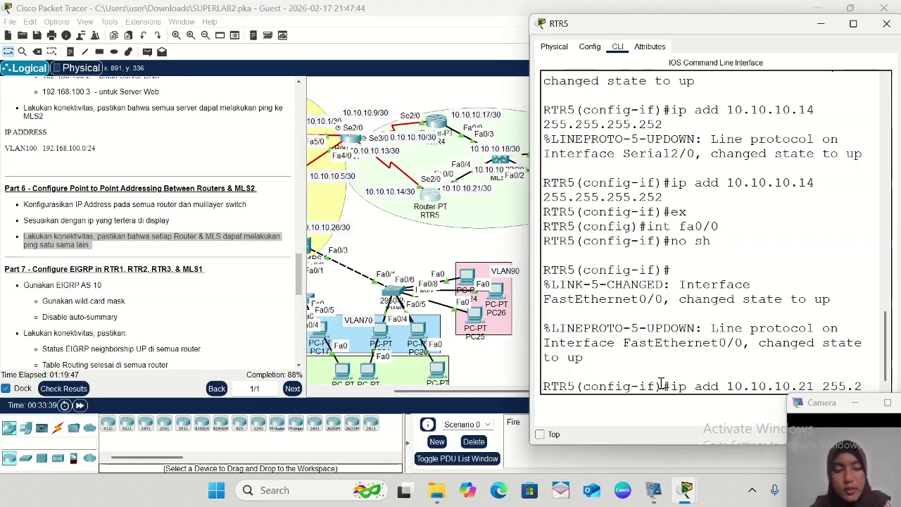
pyautogui.write('55.255')
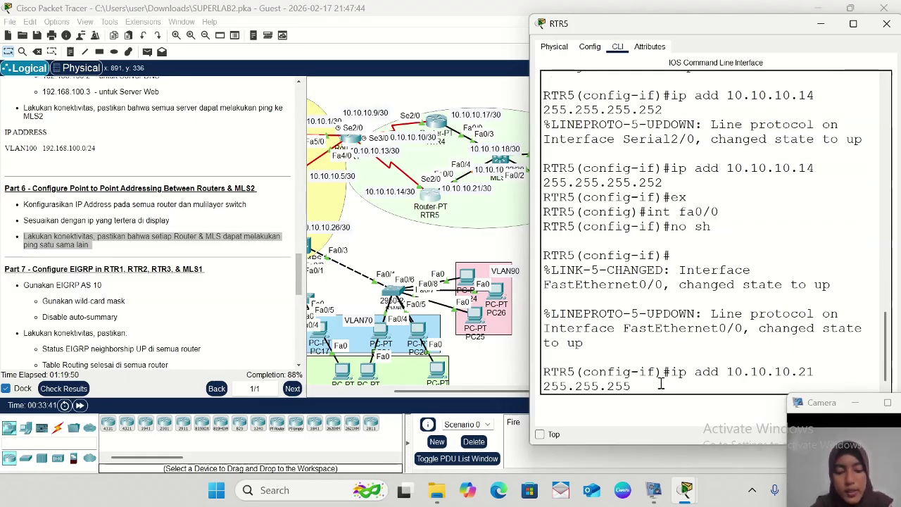
pyautogui.write('.252')
pyautogui.press('Return')
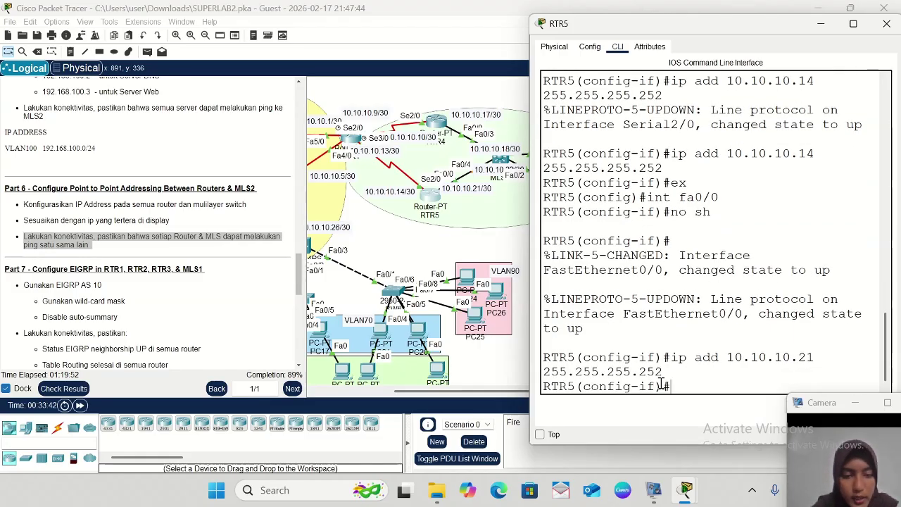
pyautogui.write('ex')
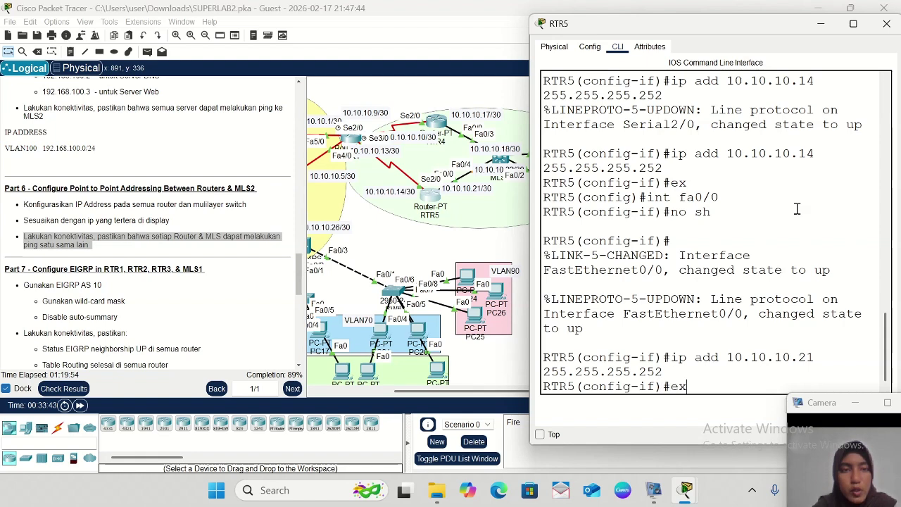
# - Close the RTR5 console, review RTR4's configuration, and close its console too
pyautogui.click(818, 24)
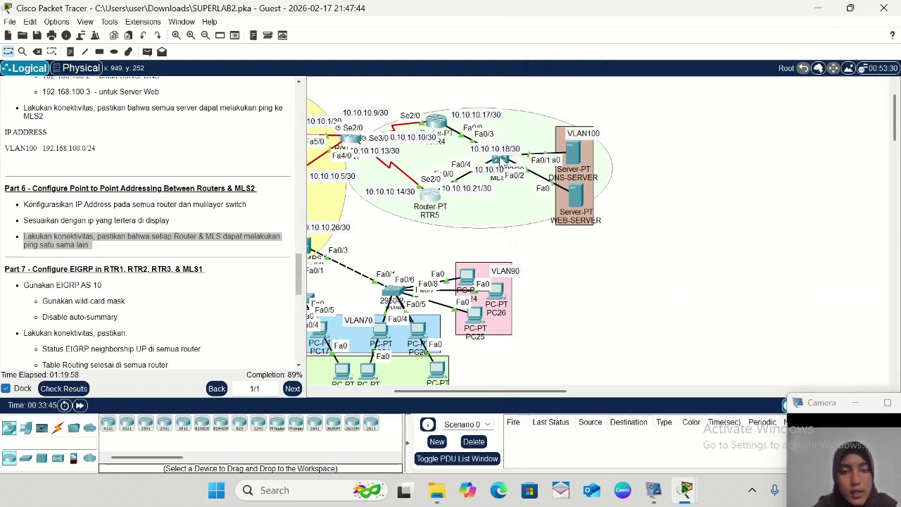
pyautogui.moveTo(501, 163)
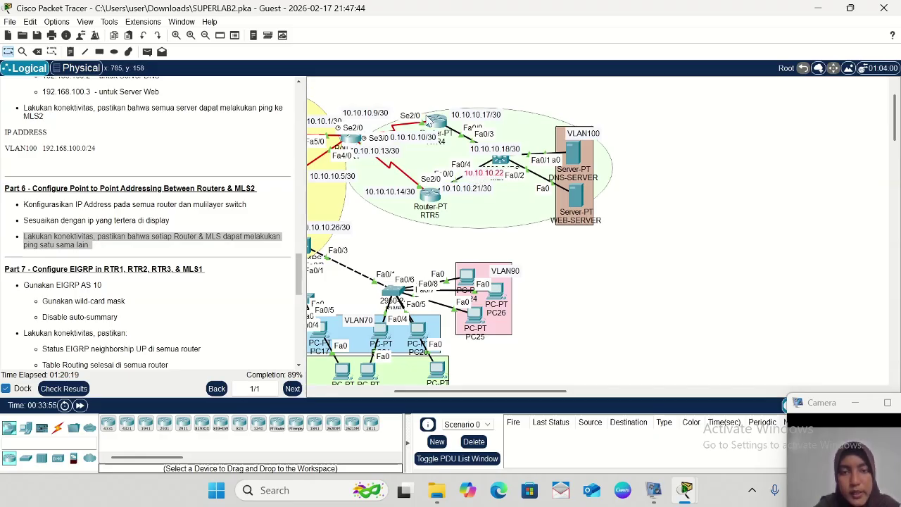
pyautogui.click(437, 125)
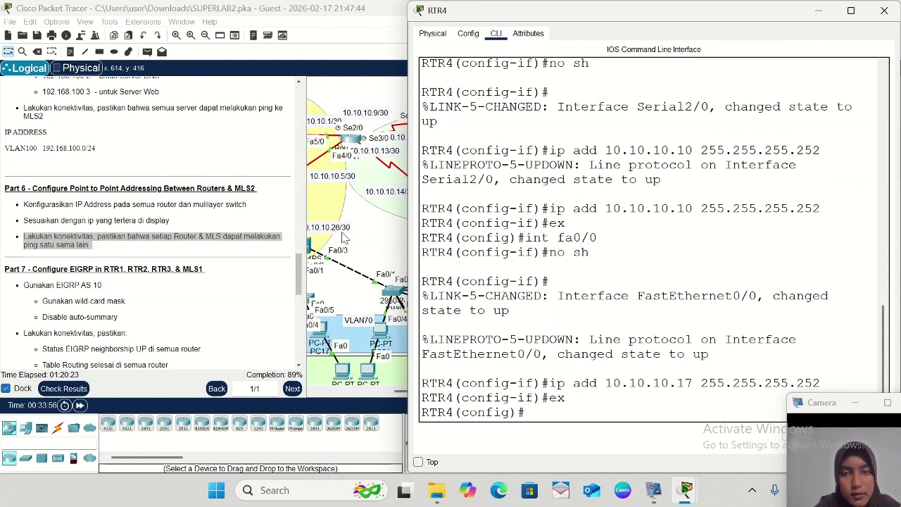
pyautogui.scroll(-3, 356, 239)
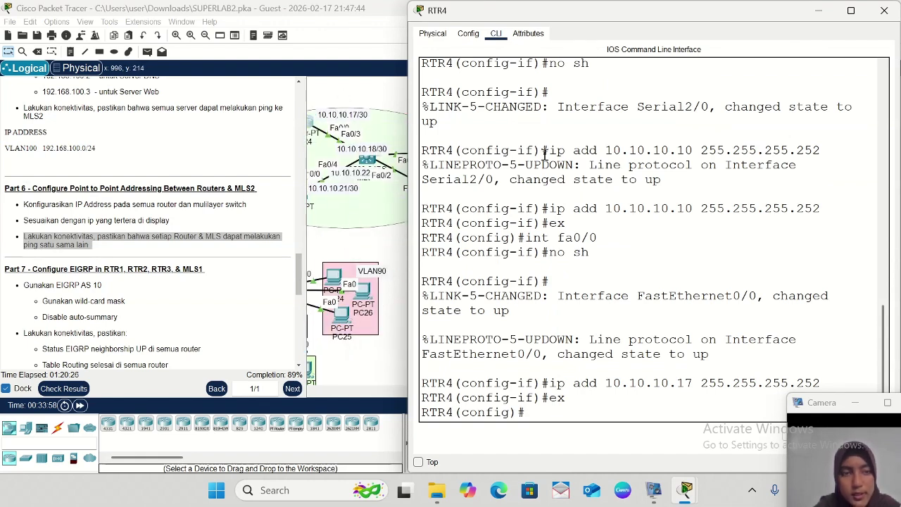
pyautogui.click(820, 12)
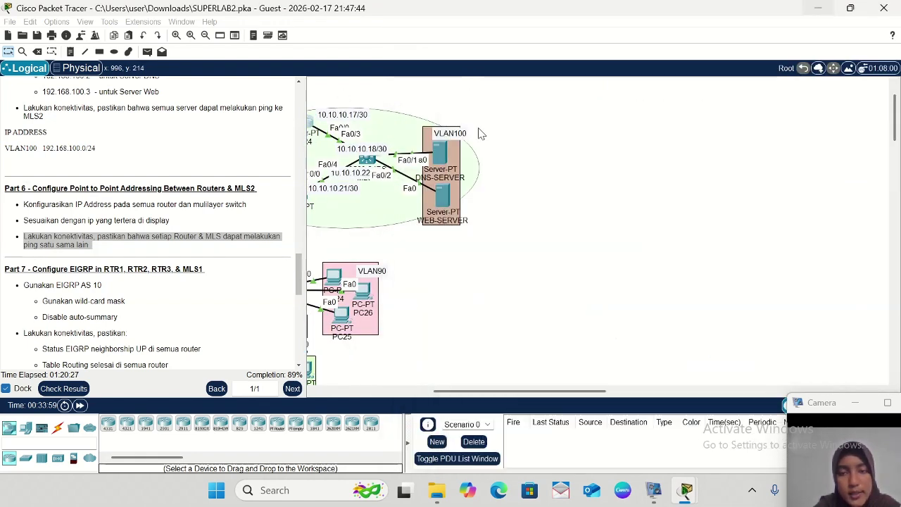
# - Open MLS2's console, move it aside, and enter privileged global configuration mode
pyautogui.click(367, 161)
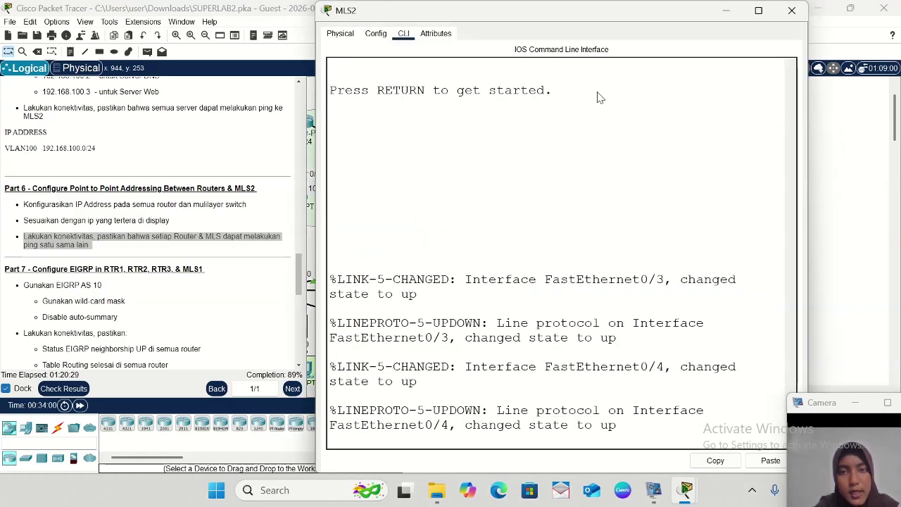
pyautogui.moveTo(318, 4); pyautogui.dragTo(410, 4)
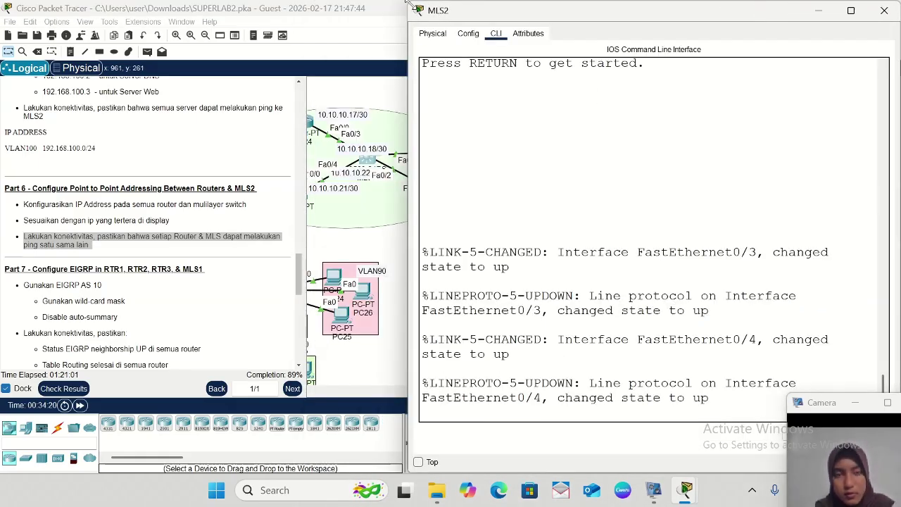
pyautogui.moveTo(406, 4); pyautogui.dragTo(558, 34)
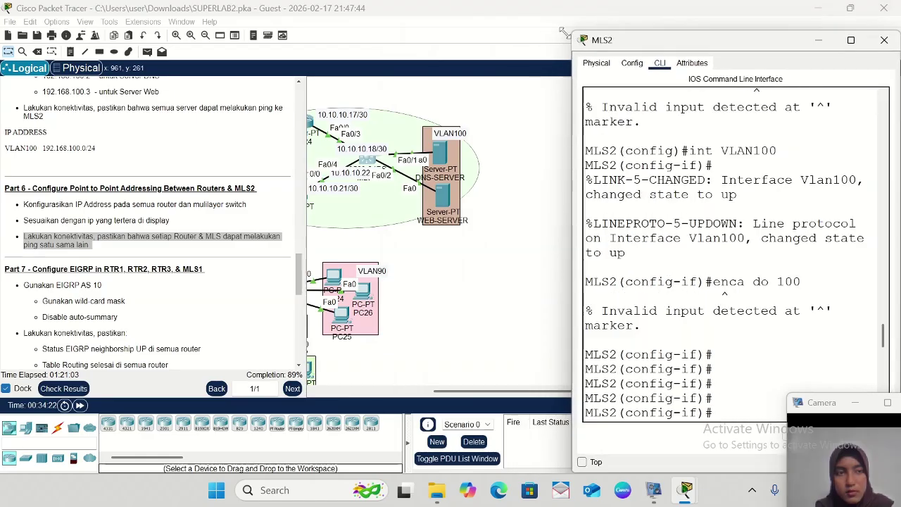
pyautogui.scroll(-15, 720, 191)
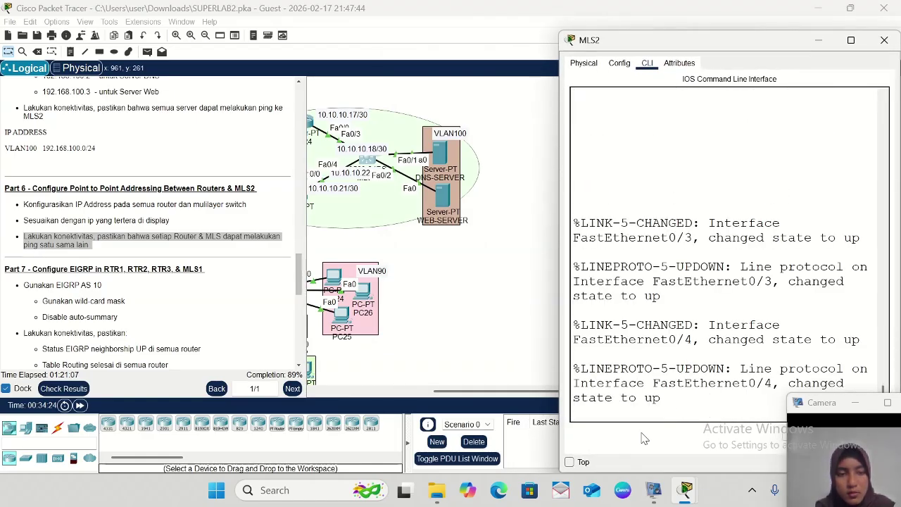
pyautogui.press('Return')
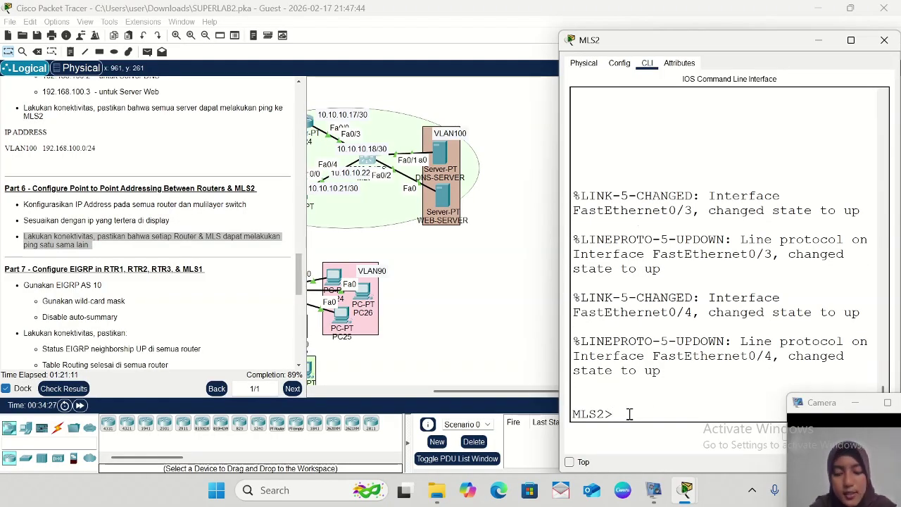
pyautogui.write('ena')
pyautogui.press('Return')
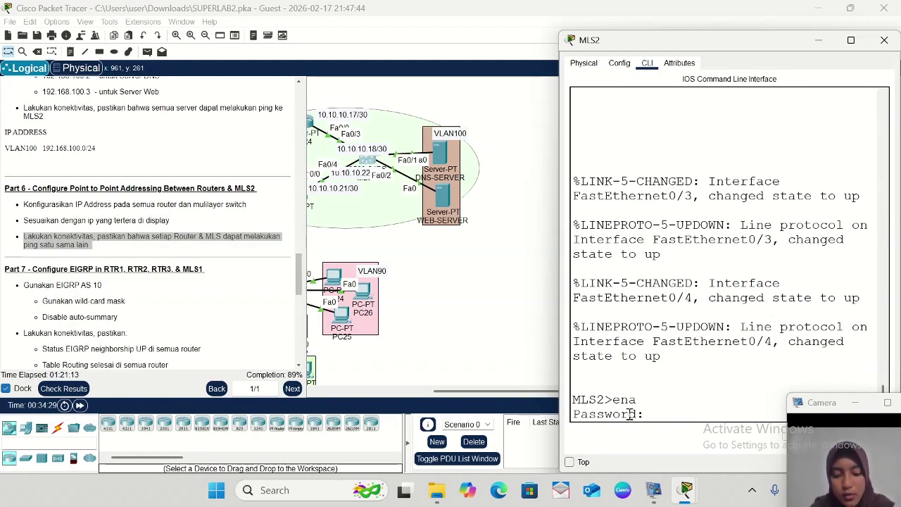
pyautogui.press('Return')
pyautogui.write('co')
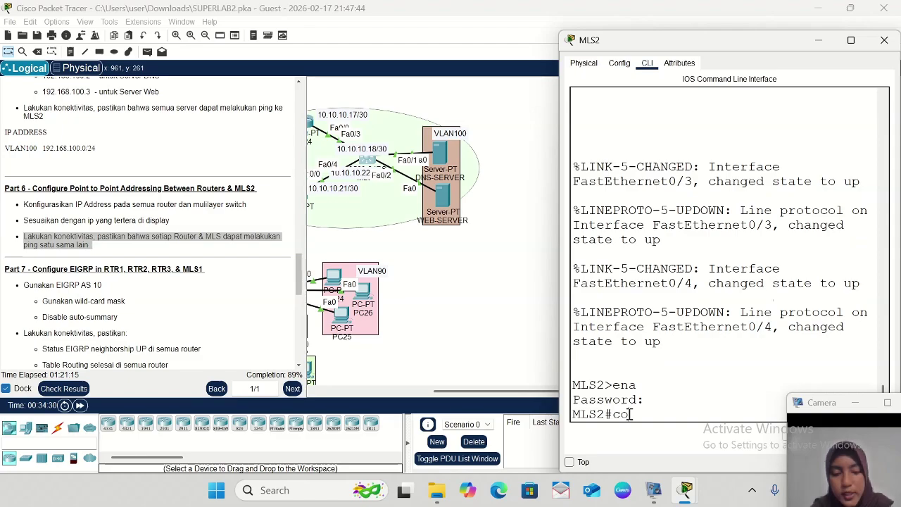
pyautogui.write('nf t')
pyautogui.press('Return')
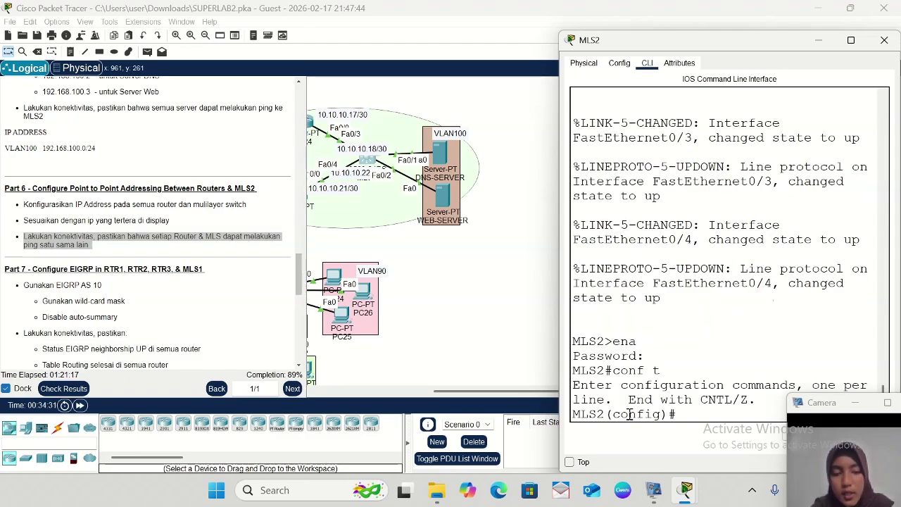
# - Enable MLS2's Fa0/3 and try assigning 10.10.10.18 255.255.255.252, which is rejected
pyautogui.write('int ')
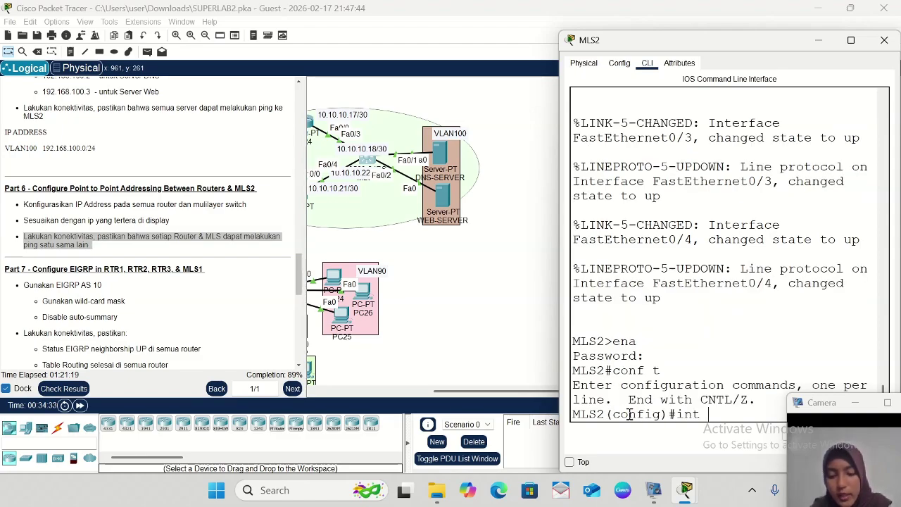
pyautogui.write('fa0')
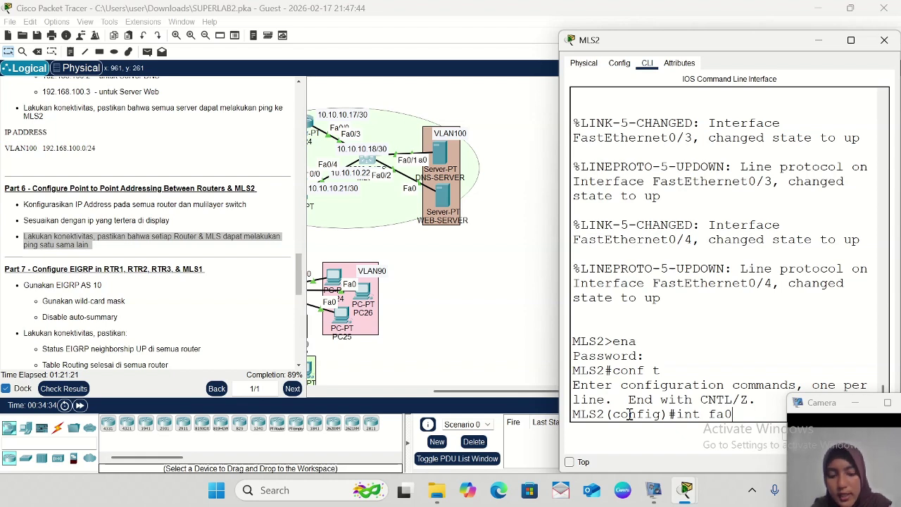
pyautogui.write('/3')
pyautogui.press('Return')
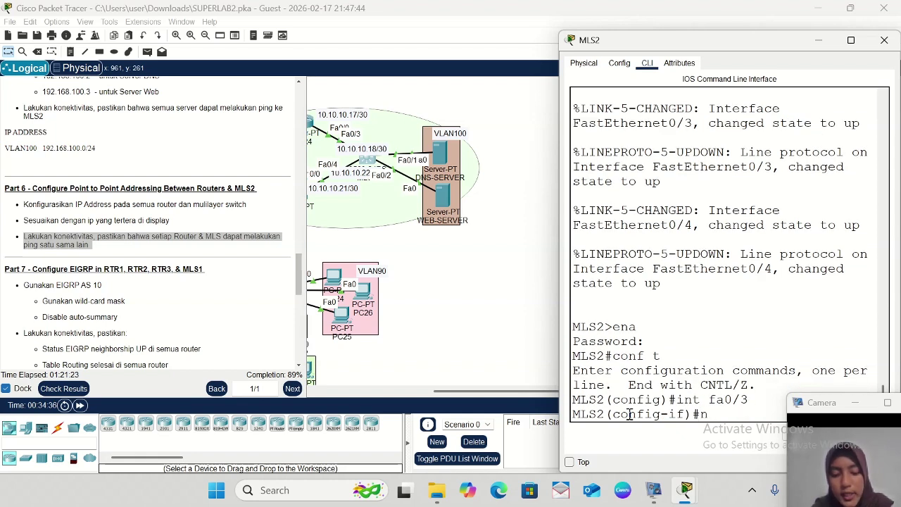
pyautogui.write('no sh')
pyautogui.press('Return')
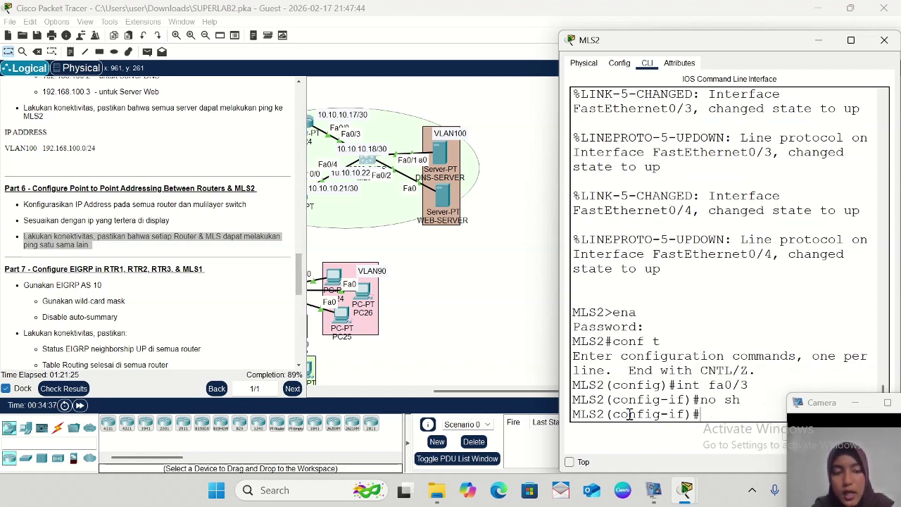
pyautogui.write('ip ad')
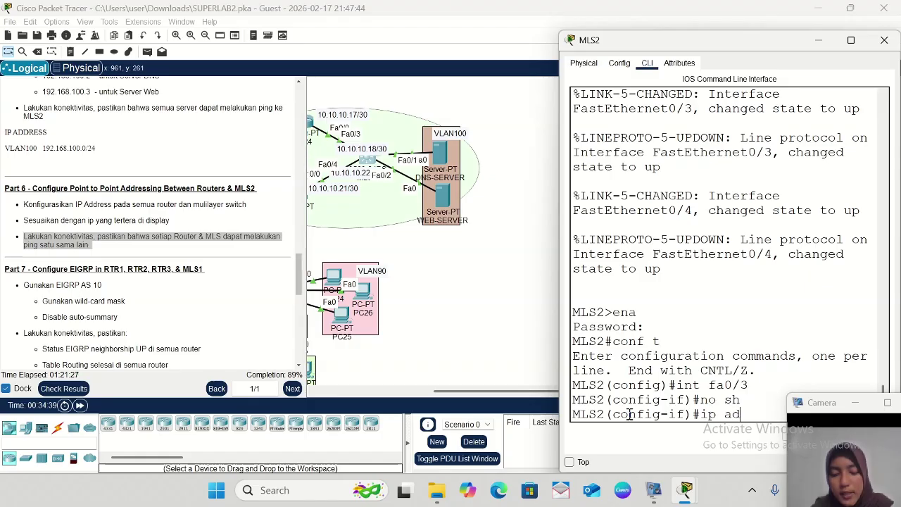
pyautogui.write('d 10.1 ')
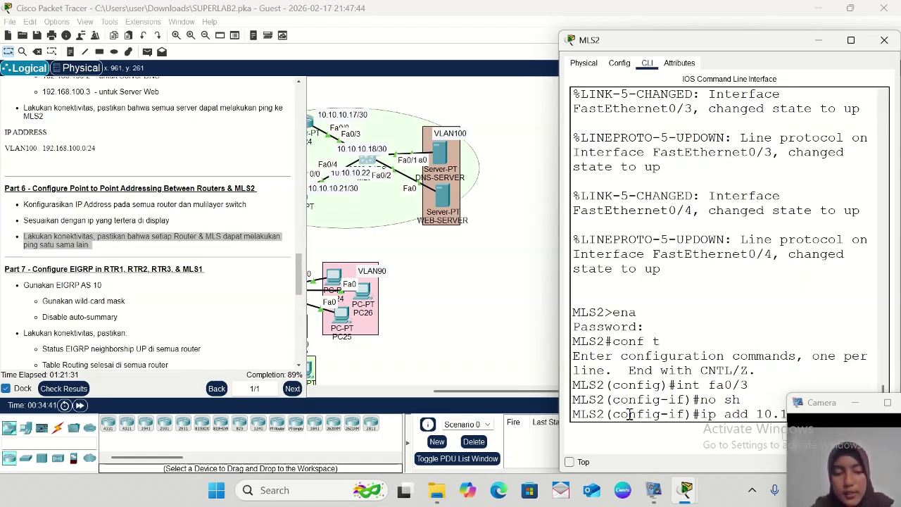
pyautogui.write('255')
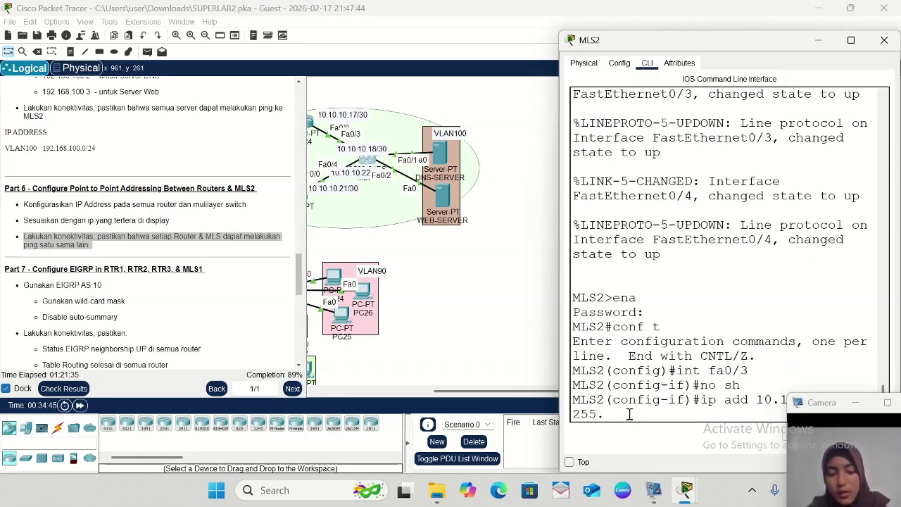
pyautogui.write('.255.255')
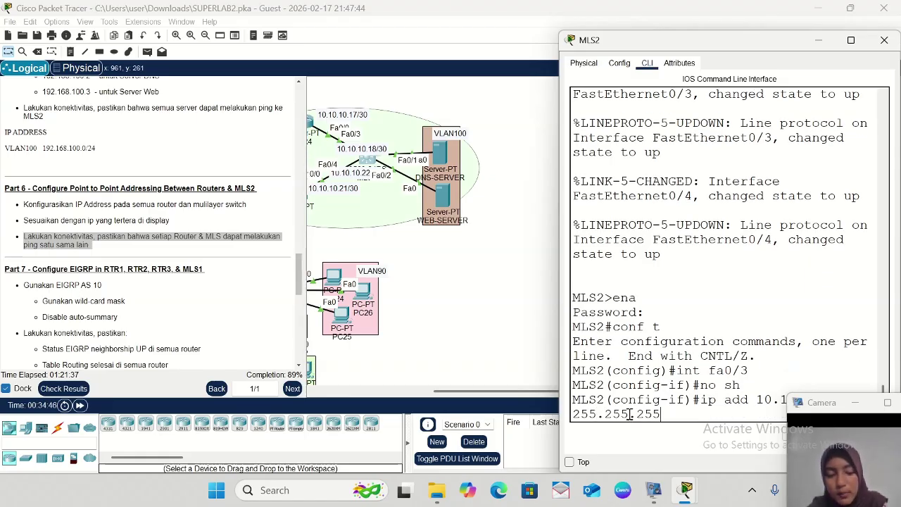
pyautogui.write('.252')
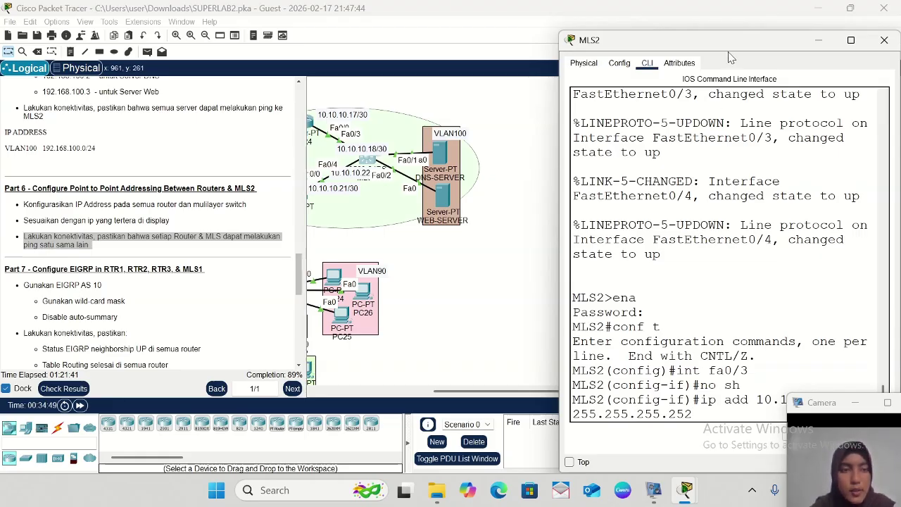
pyautogui.moveTo(730, 47); pyautogui.dragTo(724, 31)
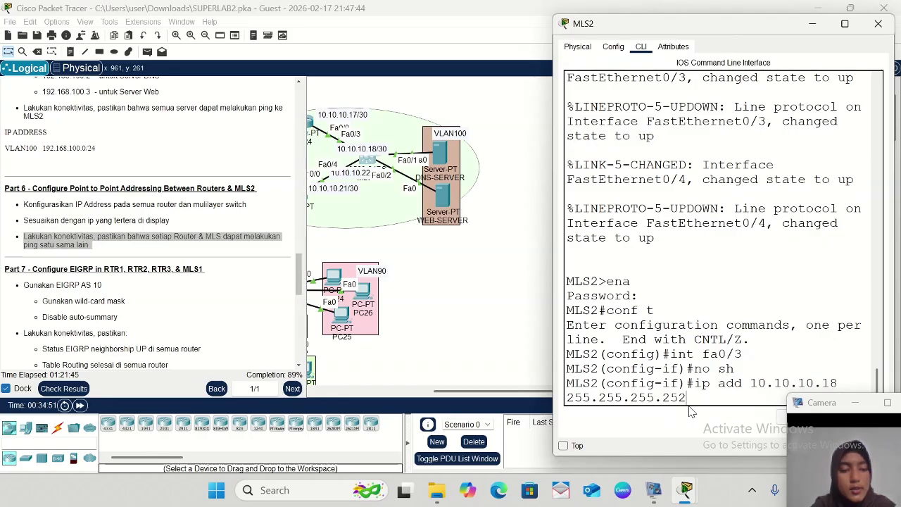
pyautogui.press('Return')
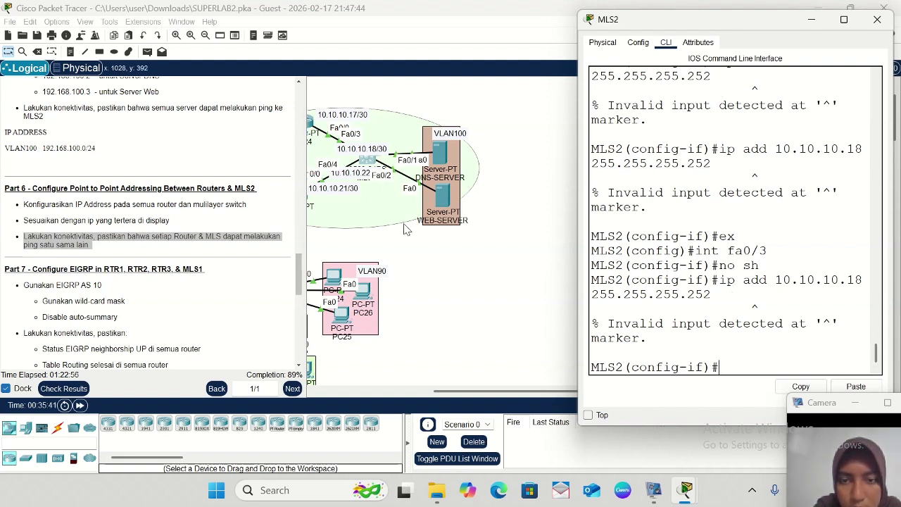
# - Move the 10.10.10.18/30 label off MLS2 and reopen MLS2's command line
pyautogui.click(364, 146)
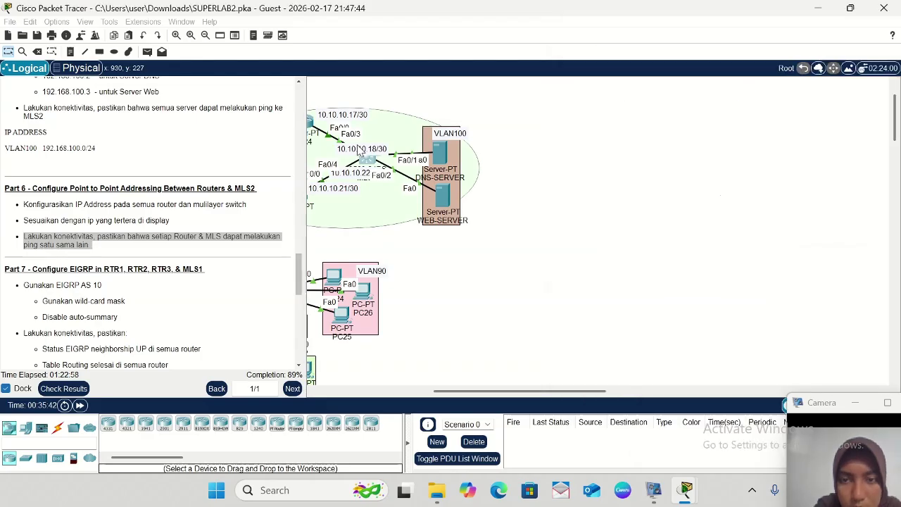
pyautogui.moveTo(365, 145)
pyautogui.mouseDown()
pyautogui.moveTo(390, 127)
pyautogui.moveTo(380, 146)
pyautogui.mouseUp()
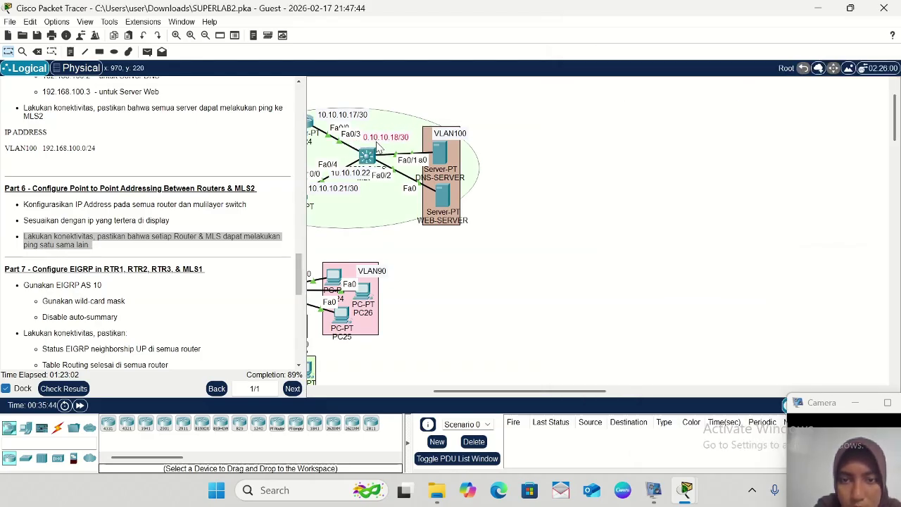
pyautogui.click(368, 155)
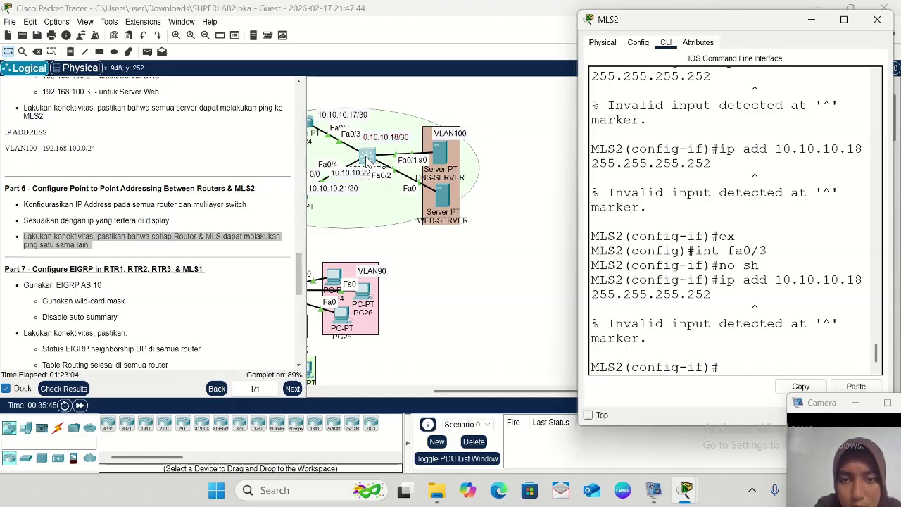
pyautogui.click(622, 261)
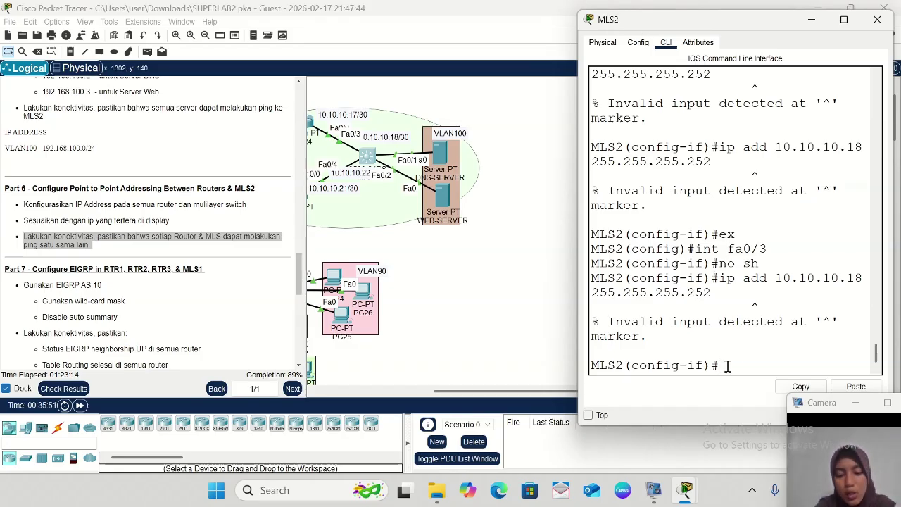
# - Make Fa0/3 a routed port with address 10.10.10.18 255.255.255.252 and exit
pyautogui.write('sw')
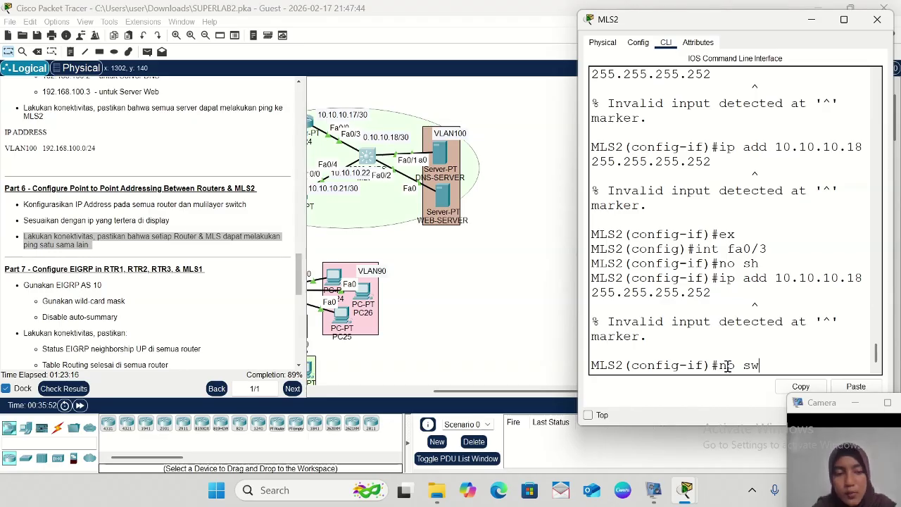
pyautogui.press('Return')
pyautogui.press('Return')
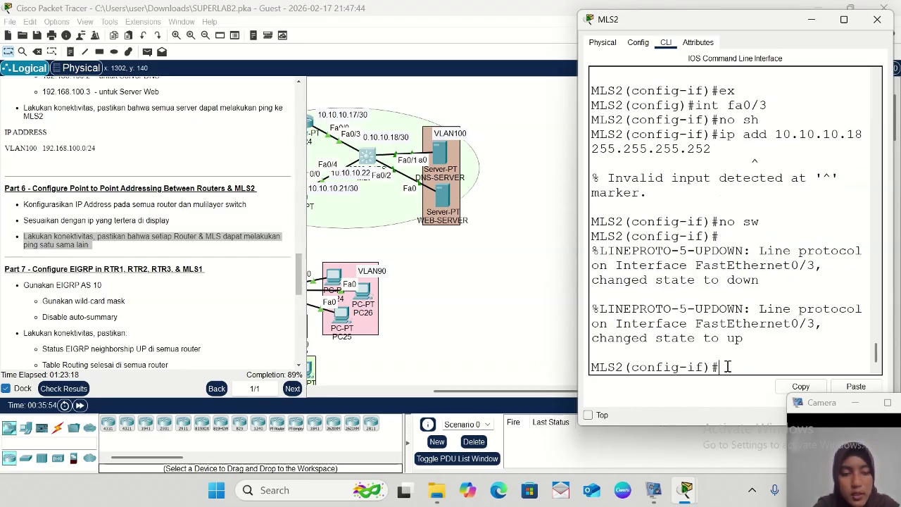
pyautogui.write('ip')
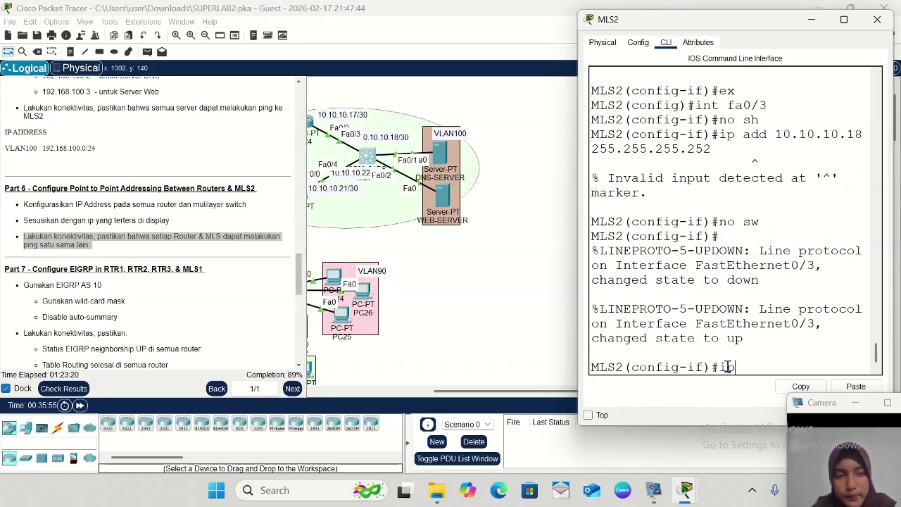
pyautogui.write(' add 1')
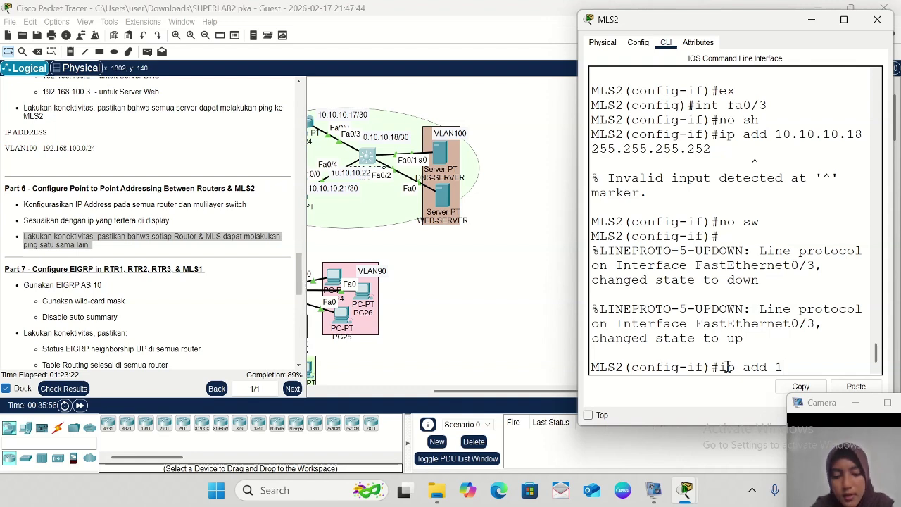
pyautogui.write('0.10.10.')
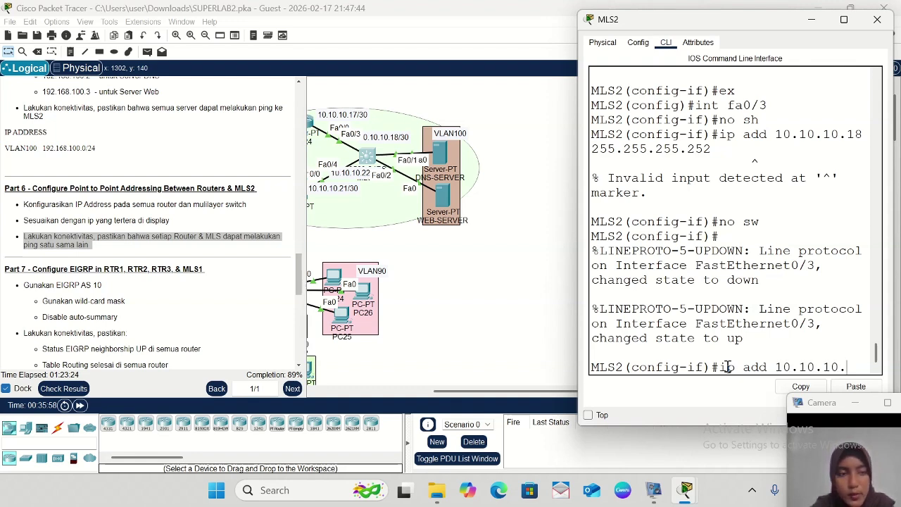
pyautogui.write('18 2')
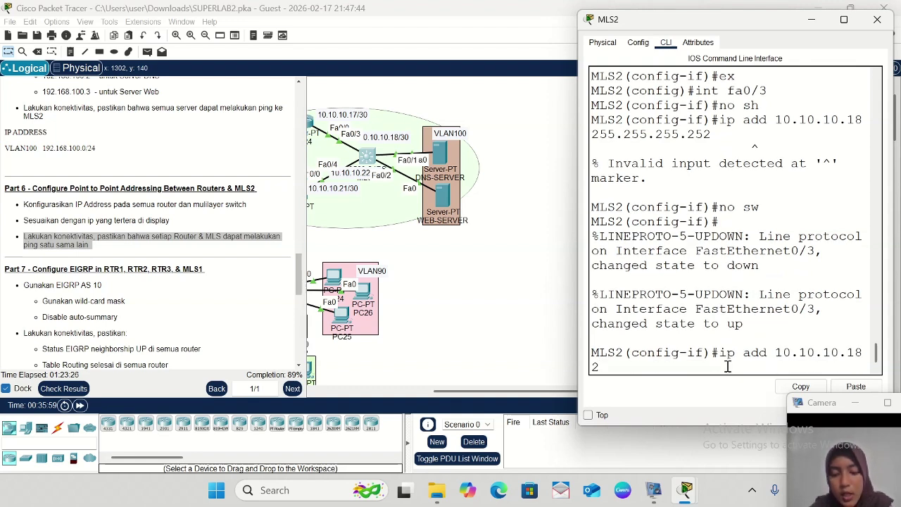
pyautogui.write('55.255')
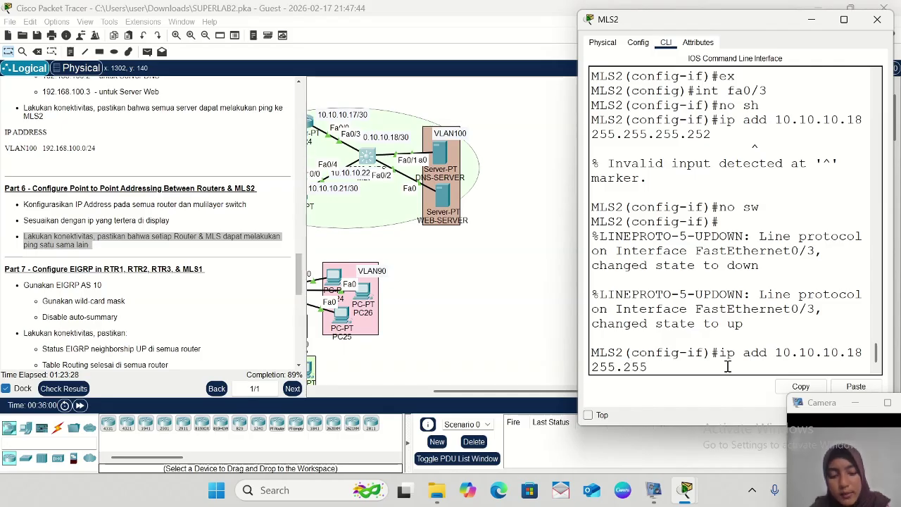
pyautogui.write('.255.252')
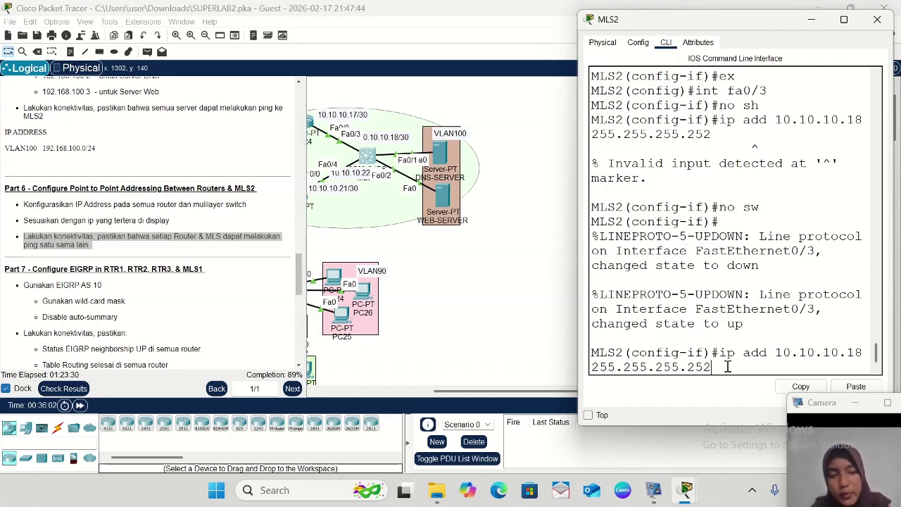
pyautogui.press('Return')
pyautogui.write('ex')
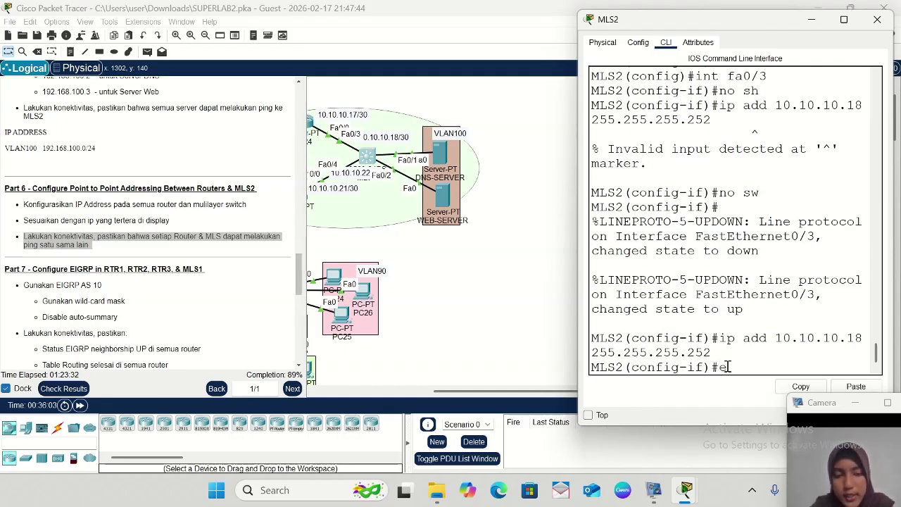
pyautogui.press('Return')
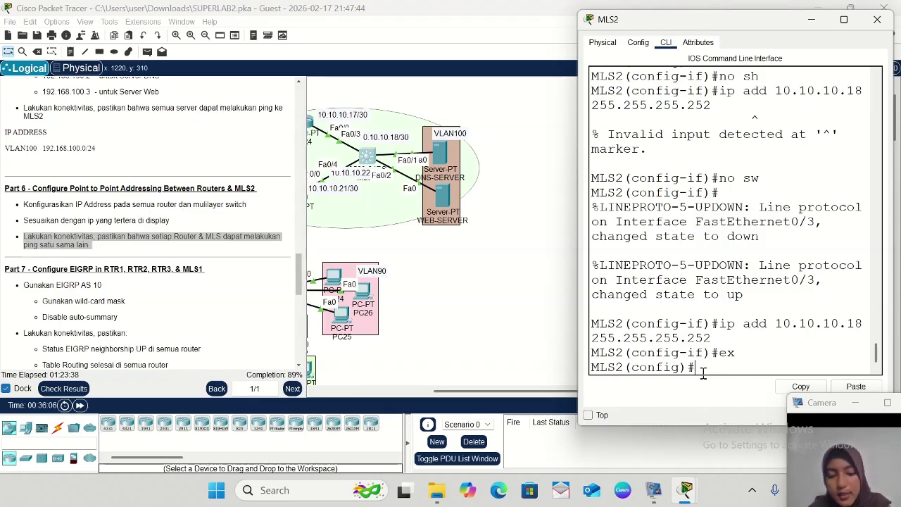
# - Make Fa0/4 a routed port with address 10.10.10.22 255.255.255.252 and exit
pyautogui.write('int fa')
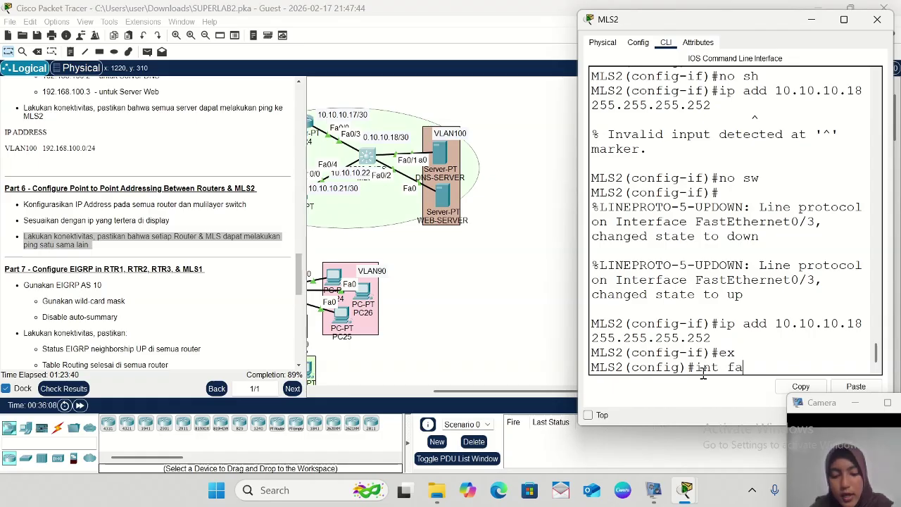
pyautogui.write('0/4')
pyautogui.press('Return')
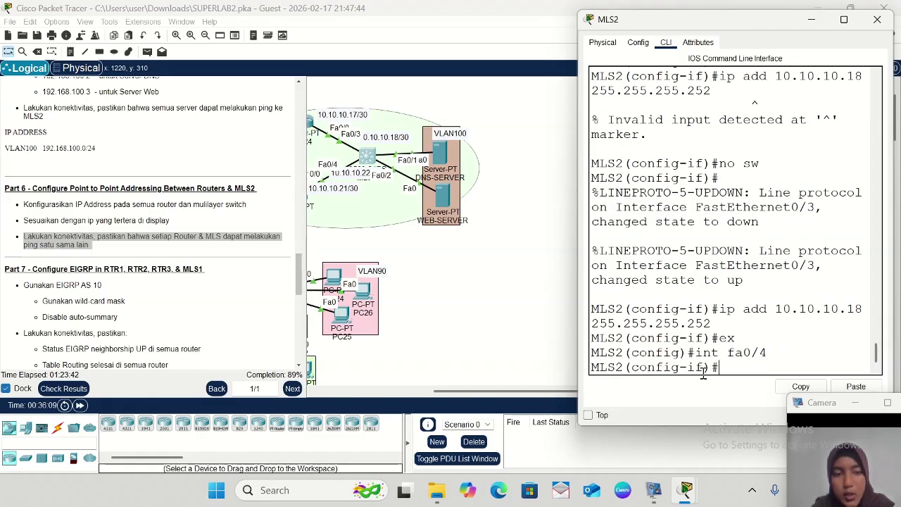
pyautogui.write('no sw')
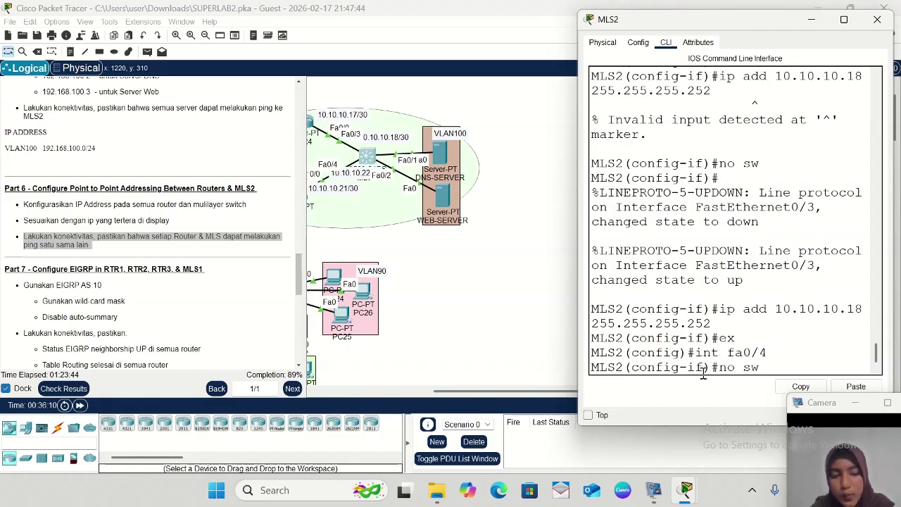
pyautogui.press('Return')
pyautogui.press('Return')
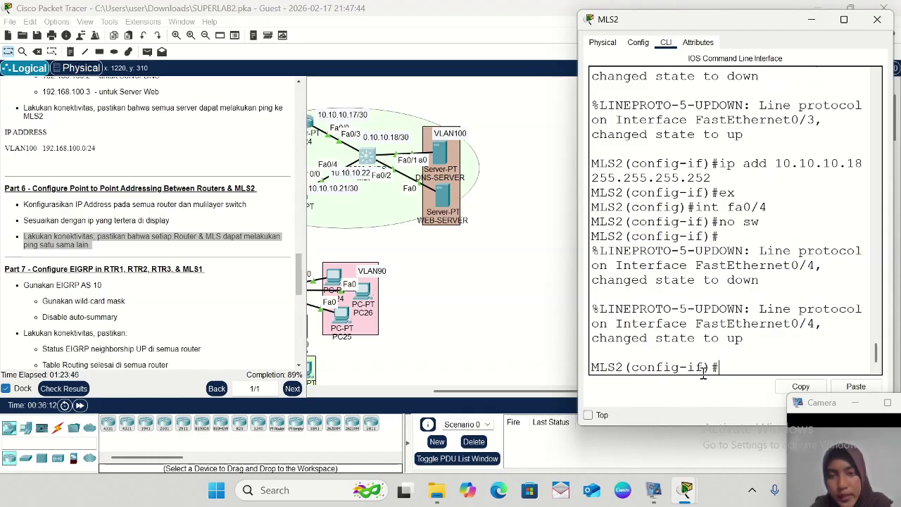
pyautogui.write('ip a')
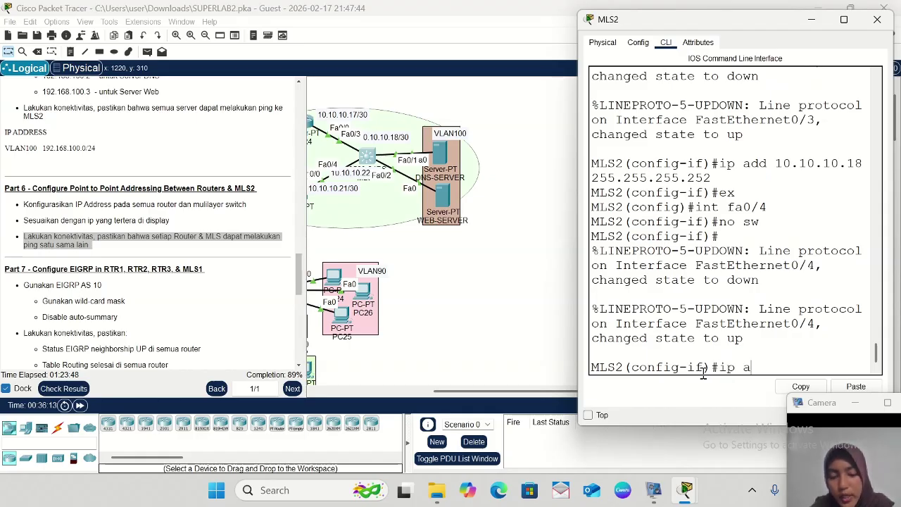
pyautogui.write('dd 10.10.1')
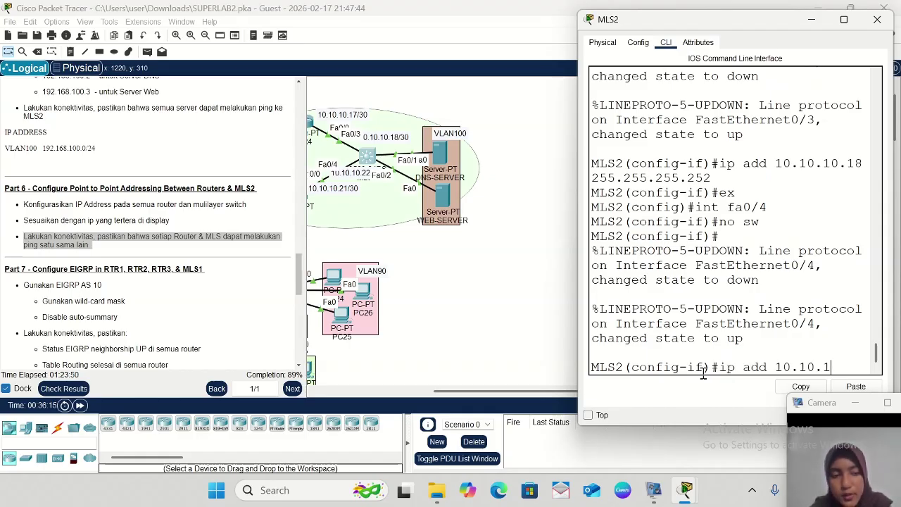
pyautogui.write('0.2')
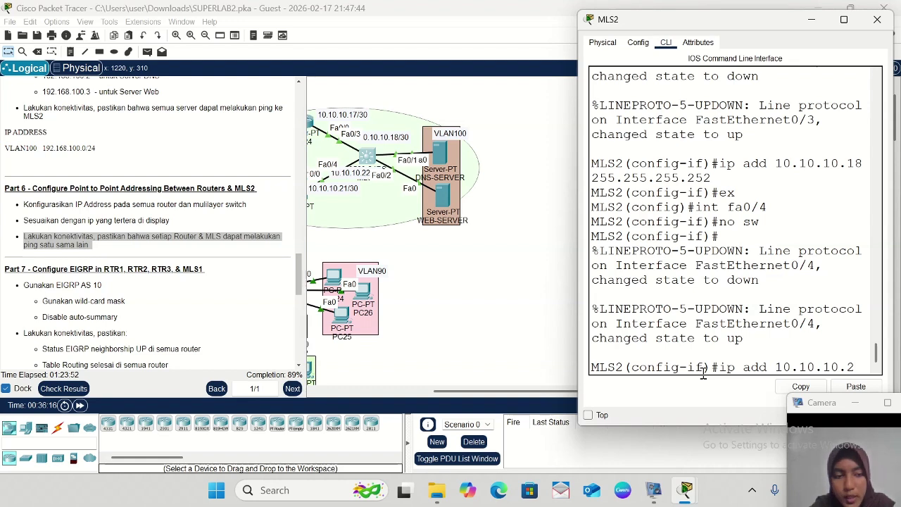
pyautogui.write('2 255')
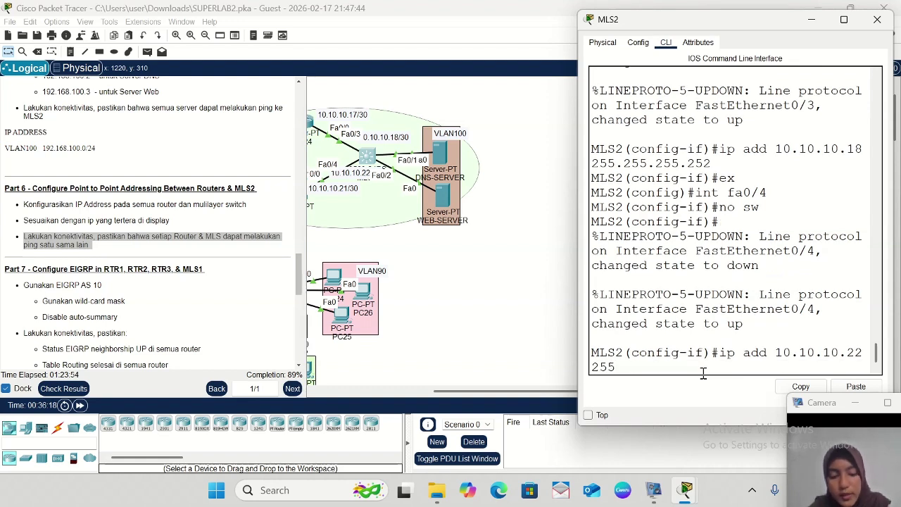
pyautogui.write('.255.25')
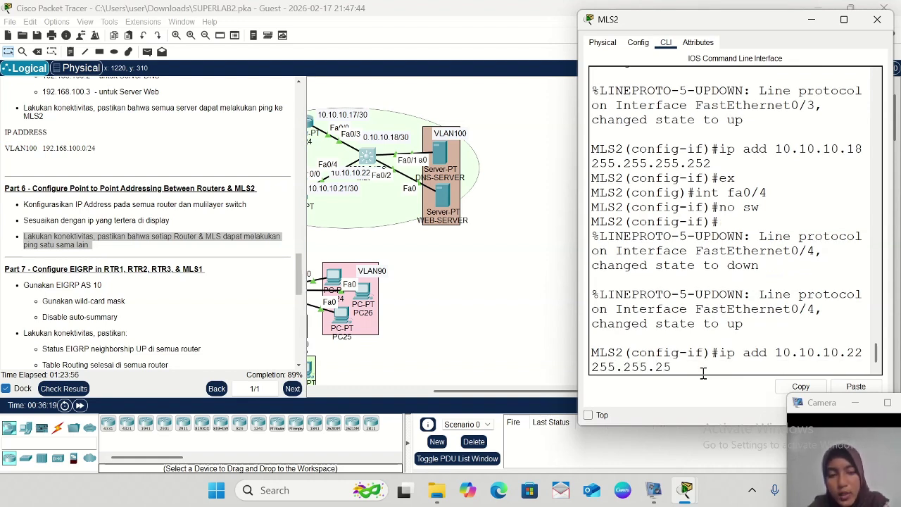
pyautogui.write('5.252')
pyautogui.press('Return')
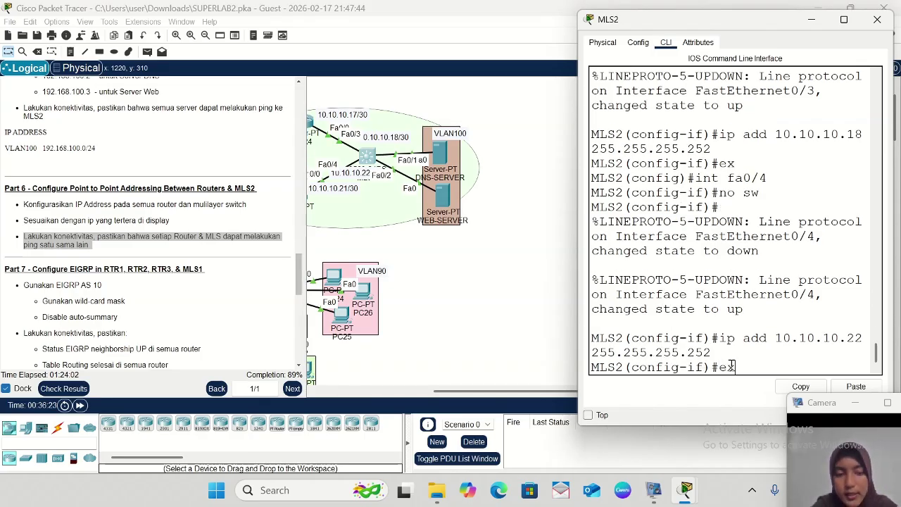
pyautogui.write('ex')
pyautogui.press('Return')
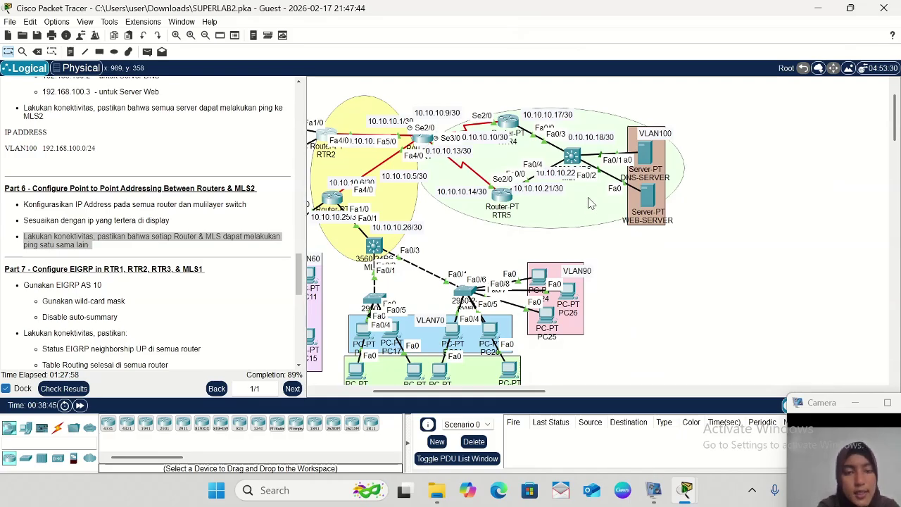
# - Ping 10.10.10.1 from RTR2's CLI with 'do ping', which returns 80 percent success
pyautogui.click(328, 138)
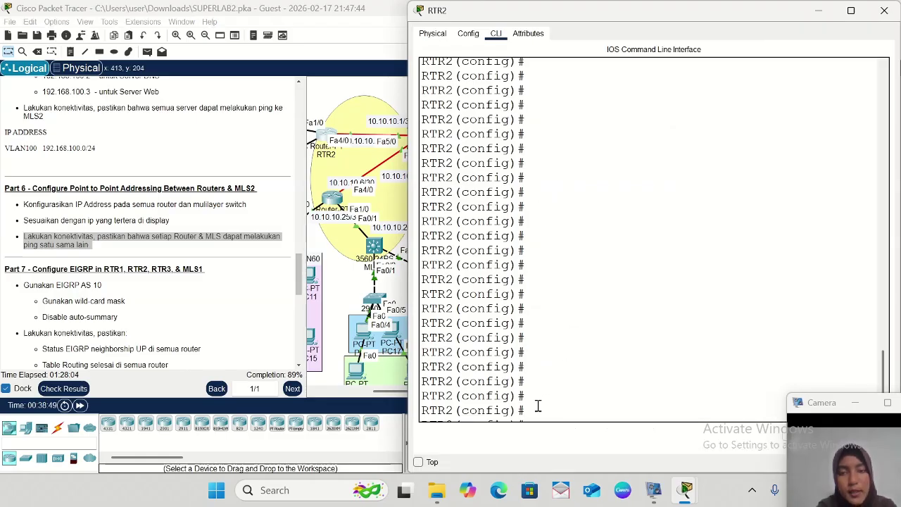
pyautogui.scroll(-1, 537, 406)
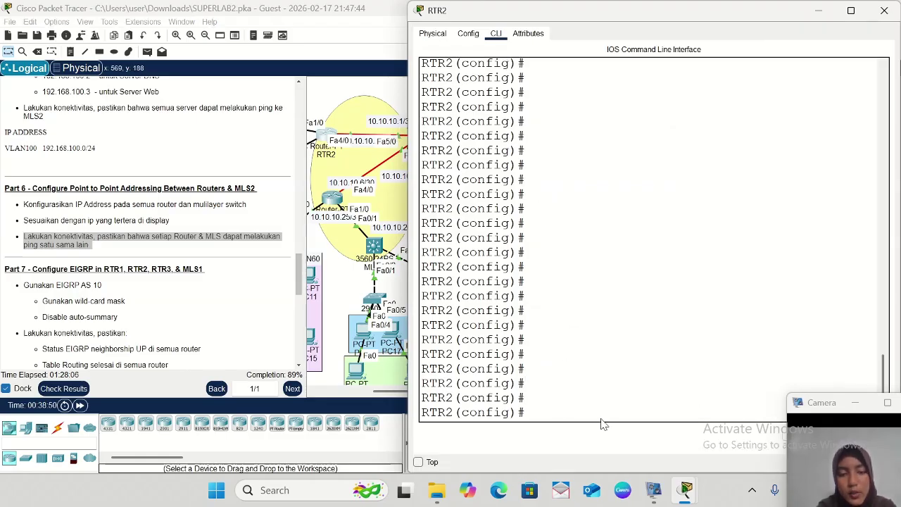
pyautogui.write('do')
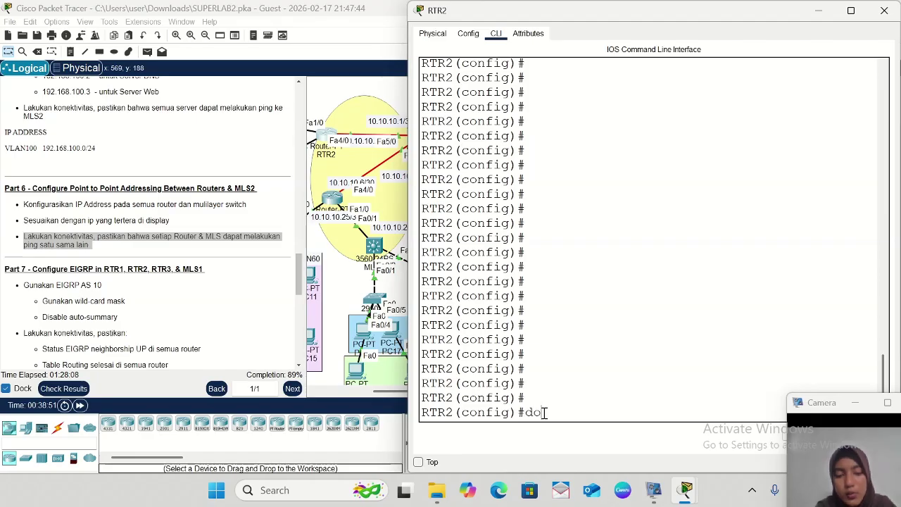
pyautogui.write(' pin')
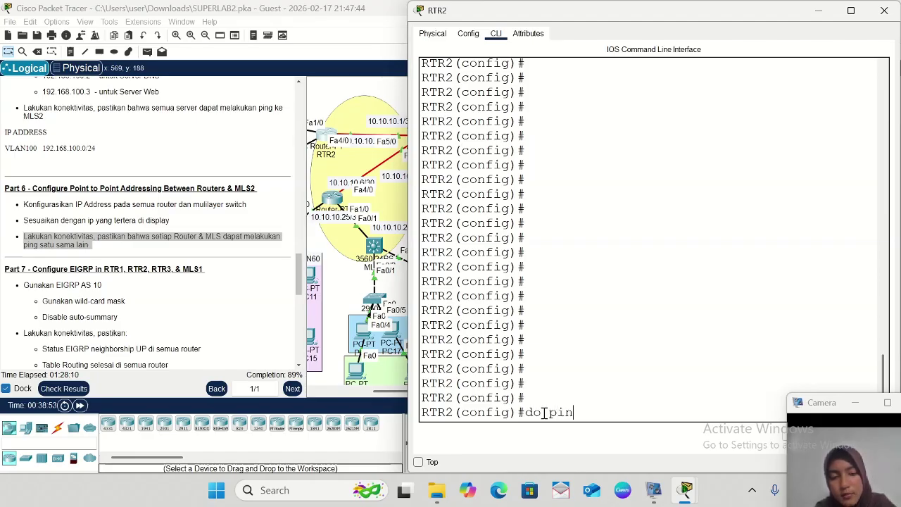
pyautogui.write('g 10.')
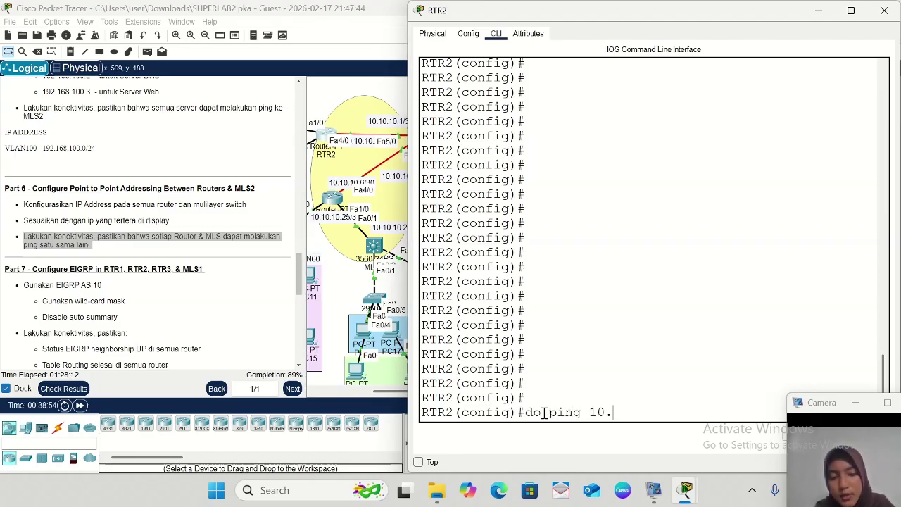
pyautogui.write('10.')
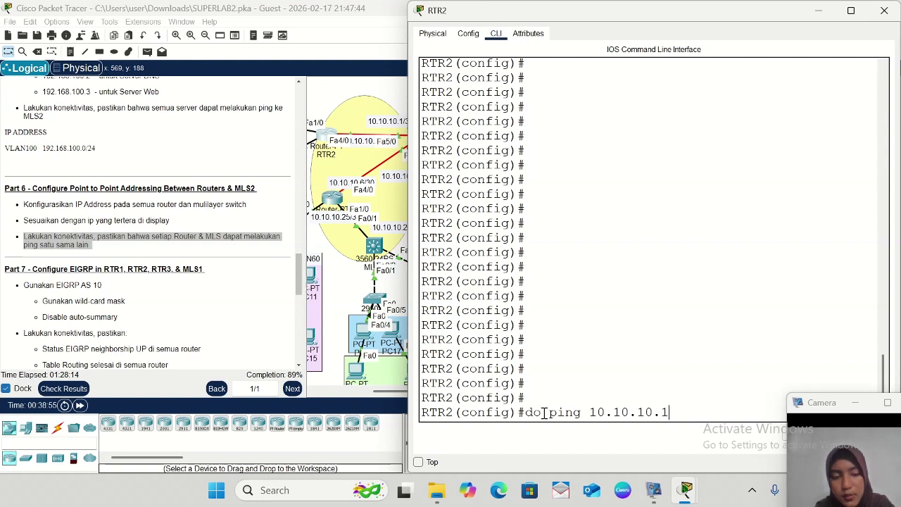
pyautogui.write('10.1')
pyautogui.press('Return')
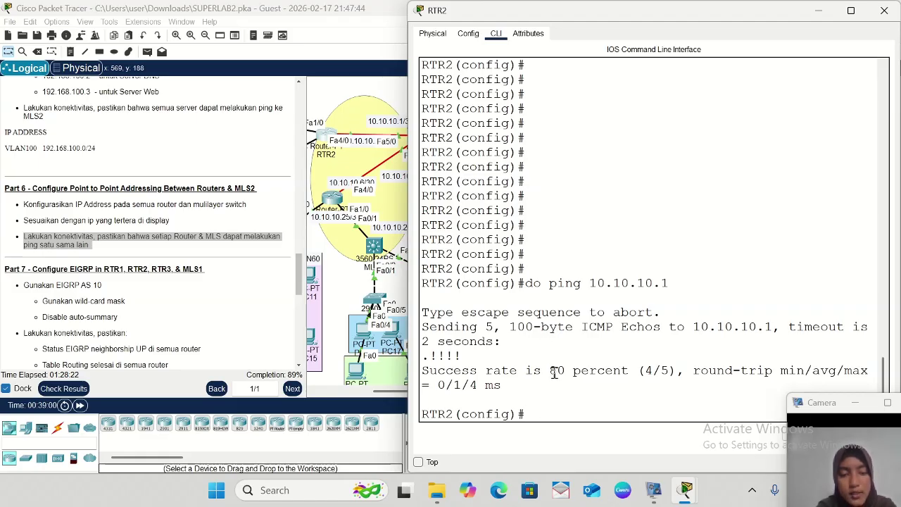
pyautogui.moveTo(554, 373); pyautogui.dragTo(631, 378)
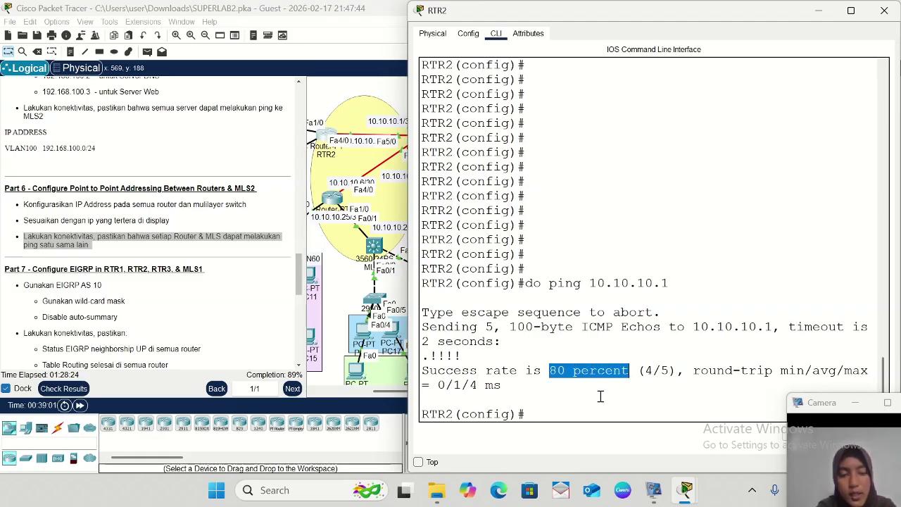
pyautogui.click(537, 413)
# - Repeat the ping to 10.10.10.1 for 100 percent success, then minimize RTR2's window
pyautogui.press('Up')
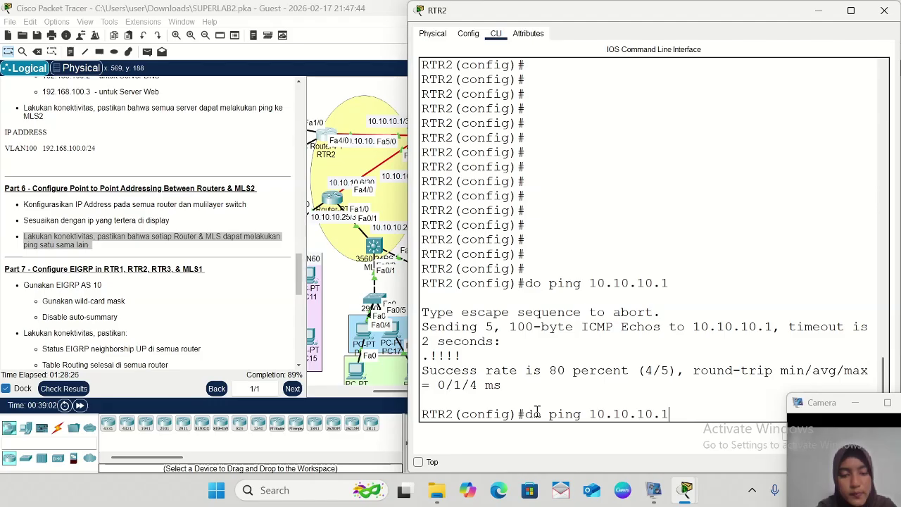
pyautogui.press('Return')
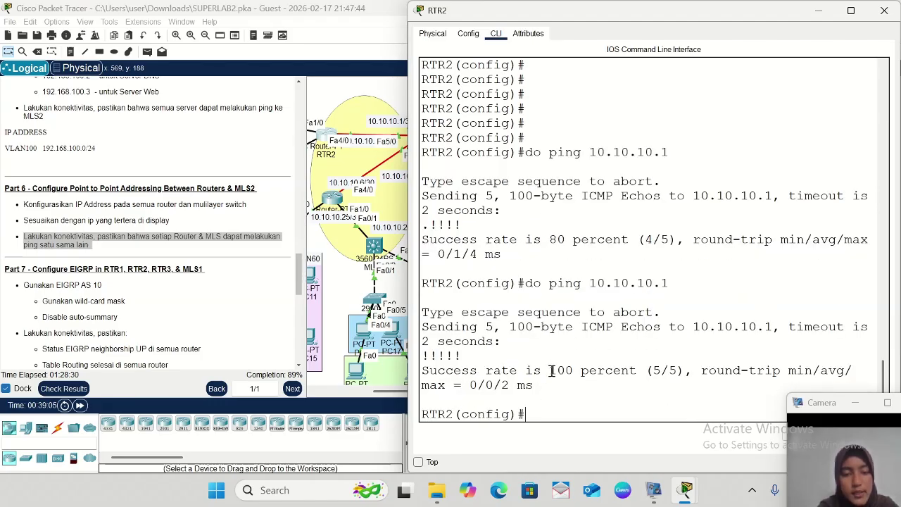
pyautogui.moveTo(549, 370); pyautogui.dragTo(646, 380)
pyautogui.click(543, 412)
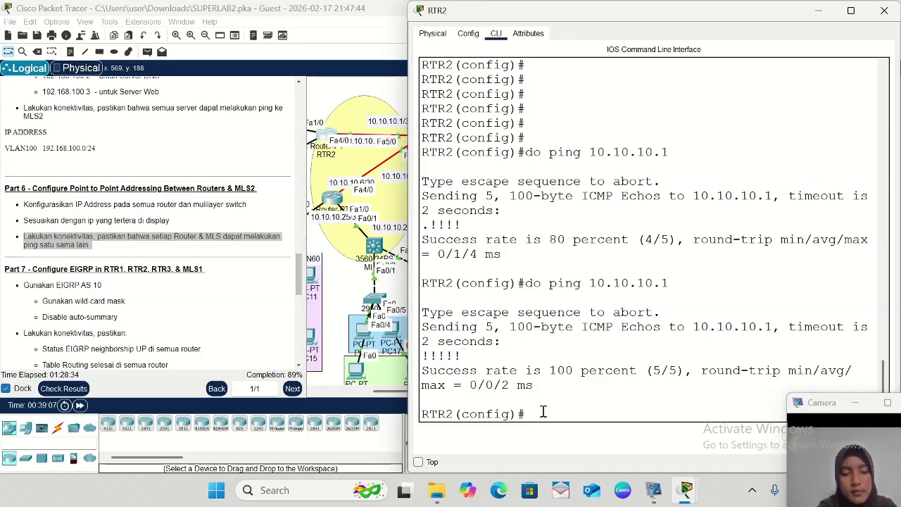
pyautogui.click(818, 11)
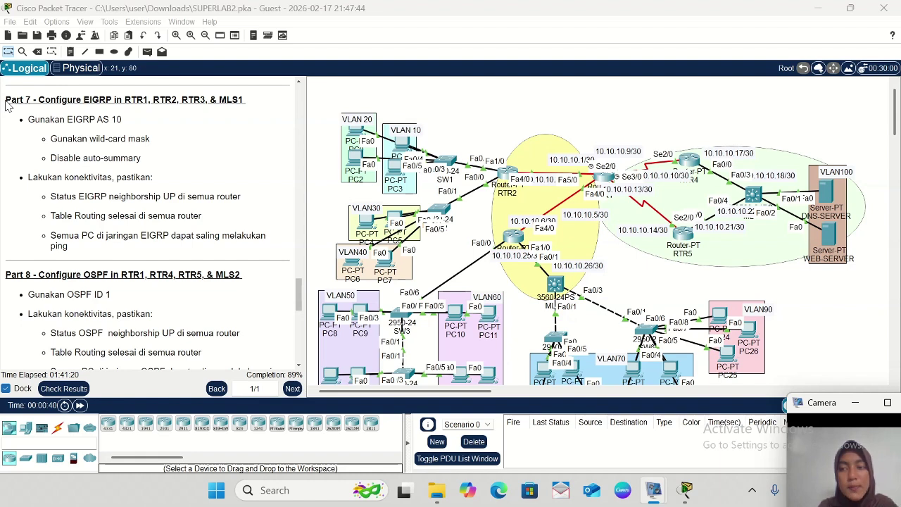
# - Highlight the Part 7 heading and its EIGRP AS 10 and connectivity requirements in the instructions
pyautogui.moveTo(6, 101); pyautogui.dragTo(257, 109)
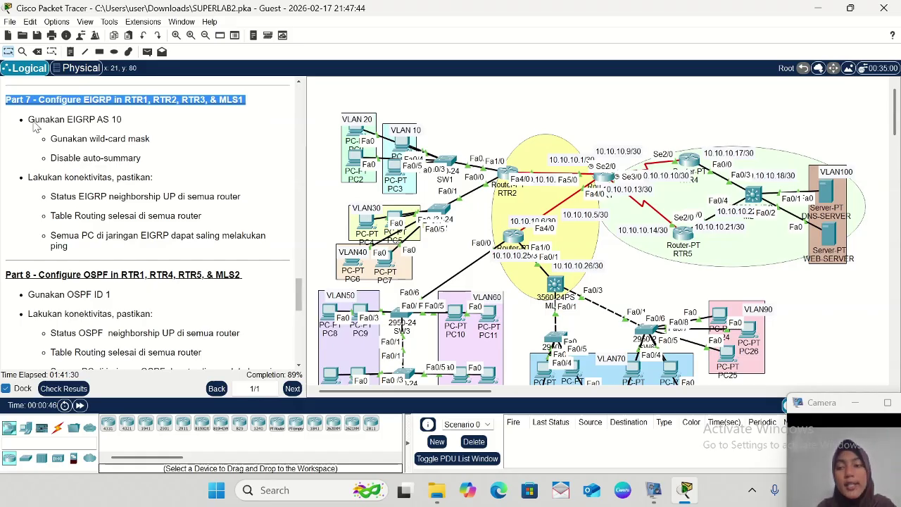
pyautogui.moveTo(31, 119); pyautogui.dragTo(163, 150)
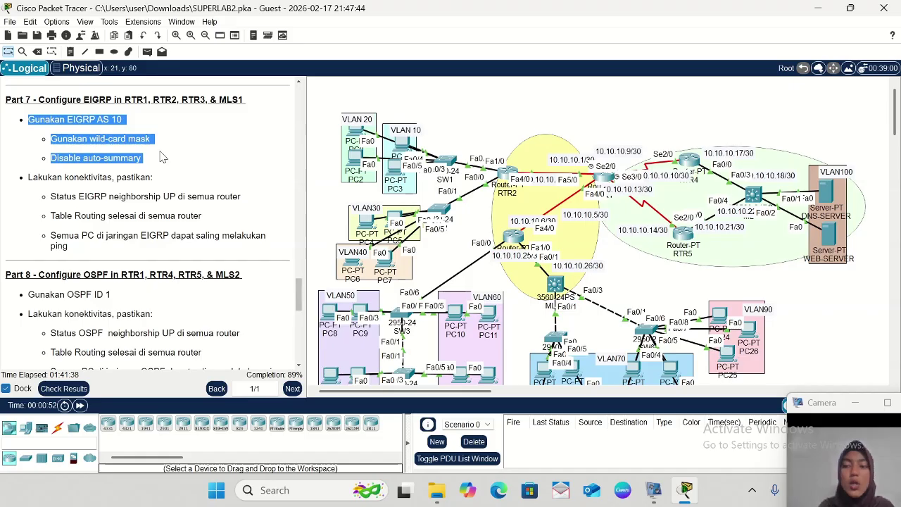
pyautogui.moveTo(162, 183); pyautogui.dragTo(281, 252)
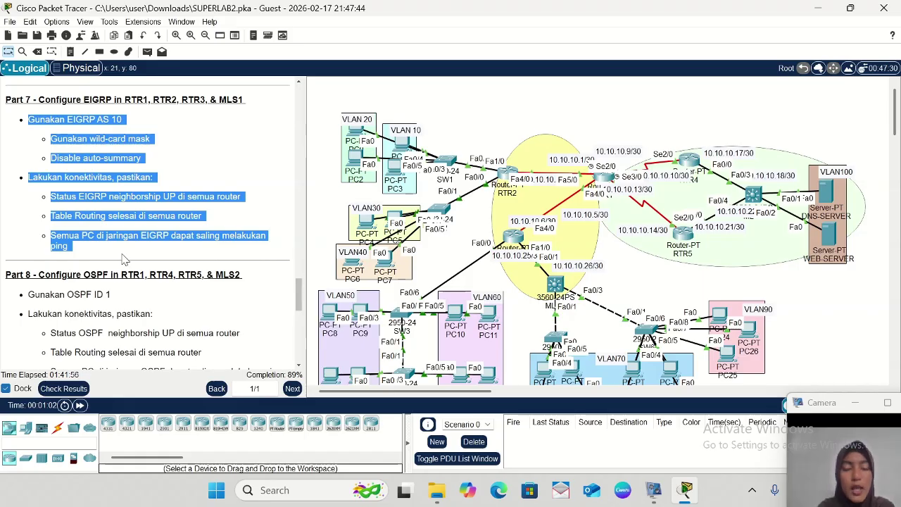
pyautogui.click(448, 249)
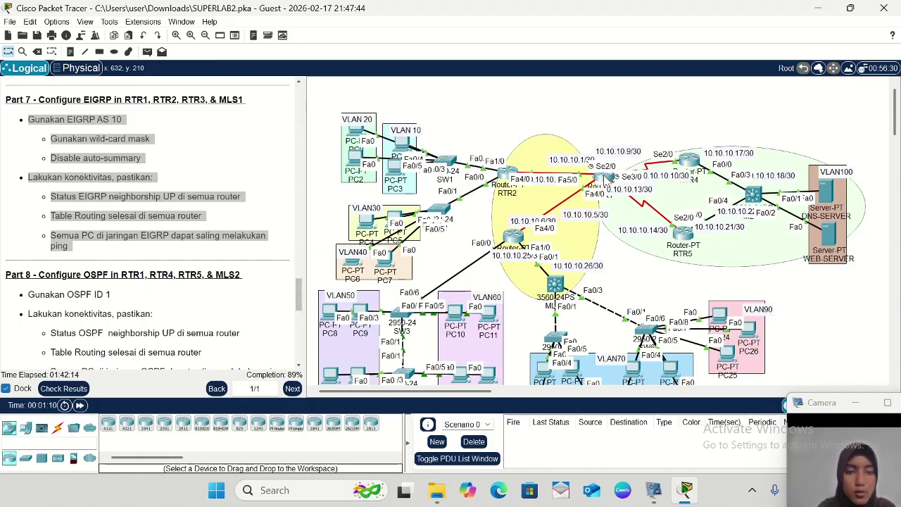
pyautogui.moveTo(603, 176)
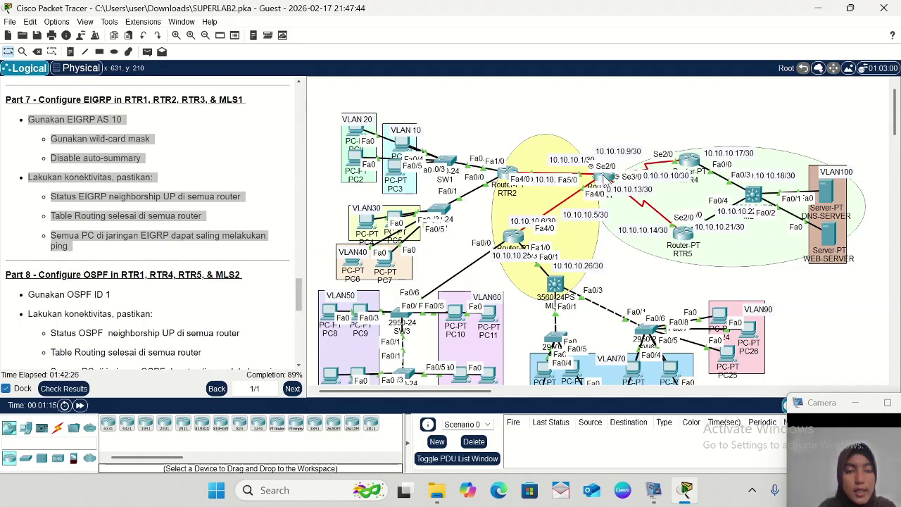
# - Open RTR1's window, then resize and move it aside to reveal the topology
pyautogui.click(603, 179)
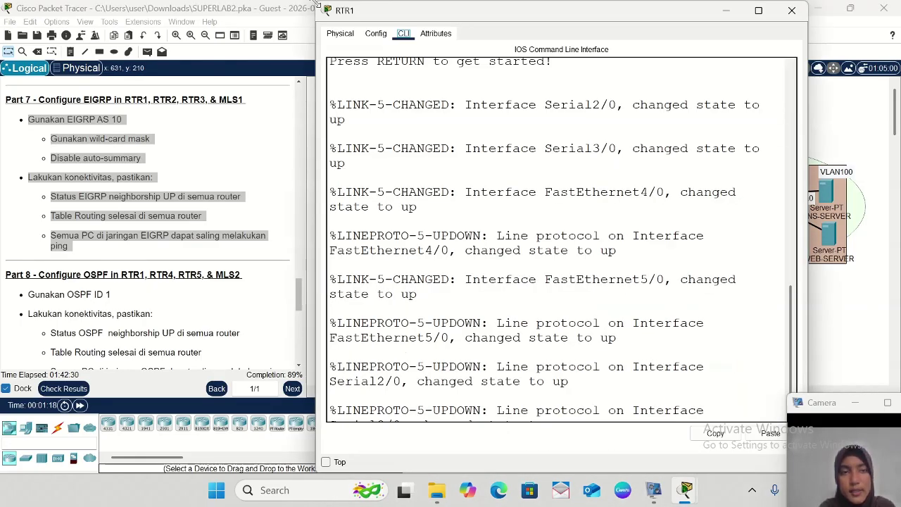
pyautogui.moveTo(317, 4); pyautogui.dragTo(464, 92)
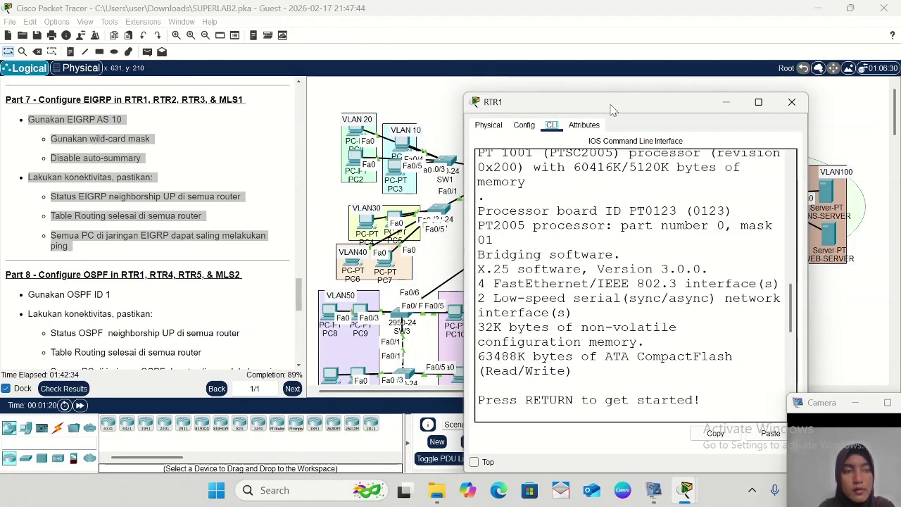
pyautogui.moveTo(603, 111); pyautogui.dragTo(706, 44)
pyautogui.hscroll(5, 463, 212)
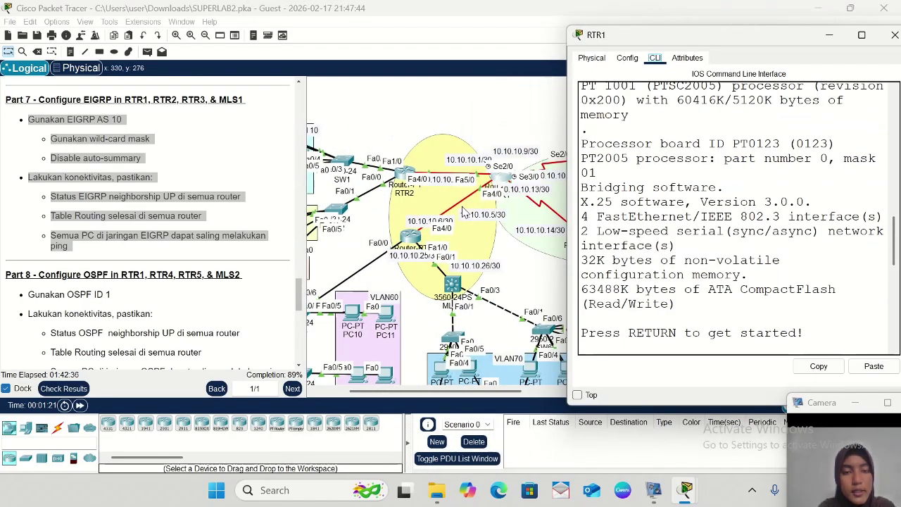
# - Bring RTR1's console to global configuration mode via enable and conf t, then minimize it
pyautogui.click(592, 351)
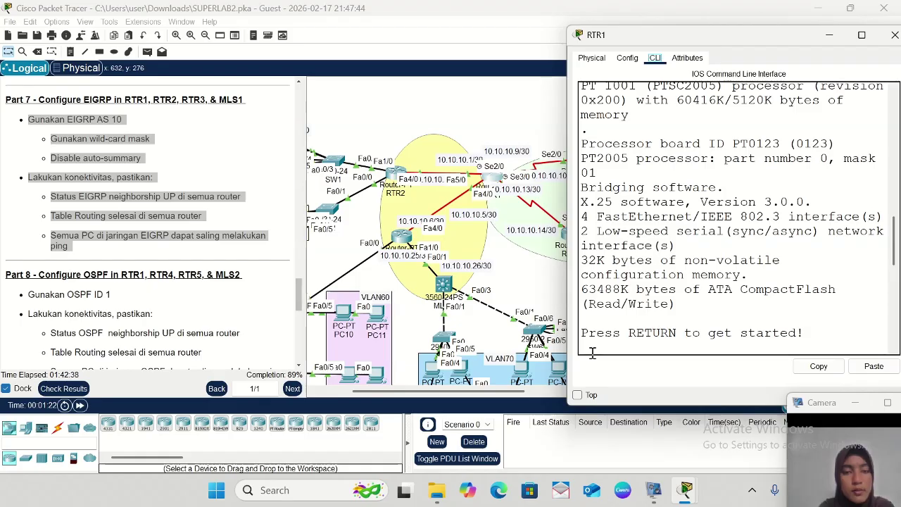
pyautogui.press('Return')
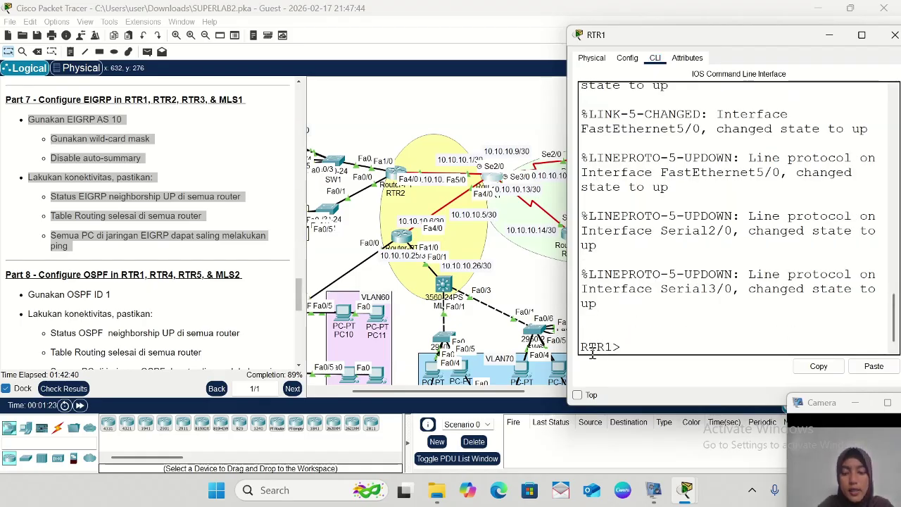
pyautogui.write('ena')
pyautogui.press('Return')
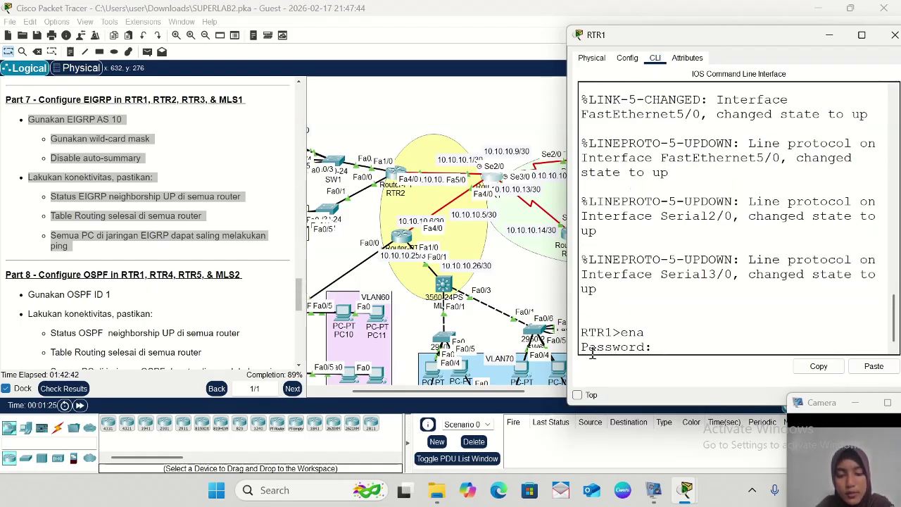
pyautogui.press('Return')
pyautogui.write('conf t')
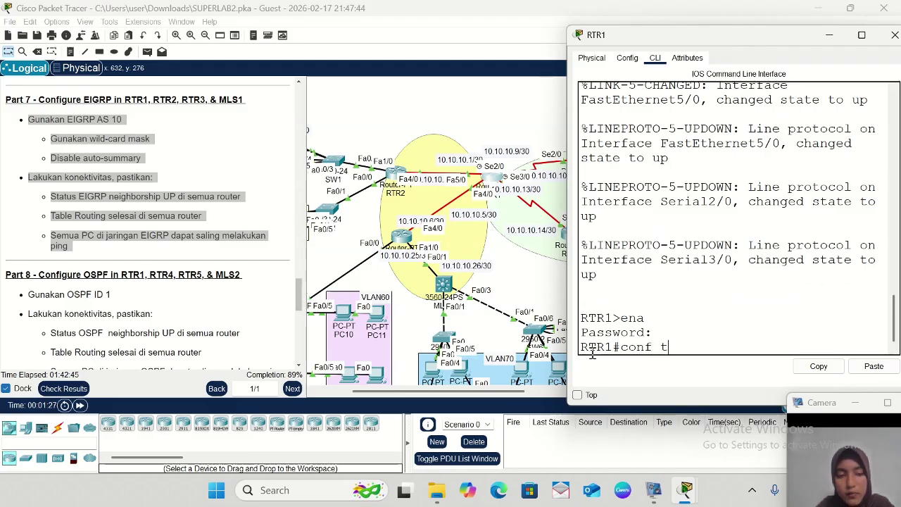
pyautogui.press('Return')
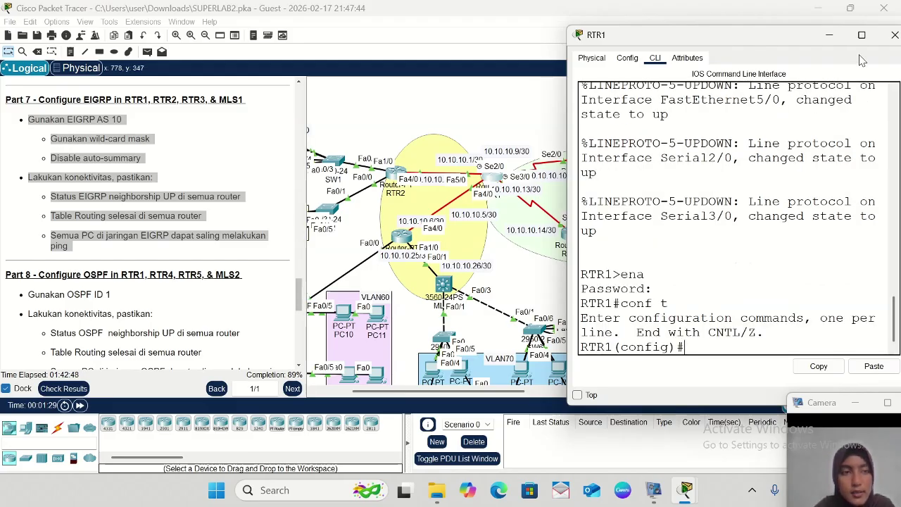
pyautogui.click(829, 34)
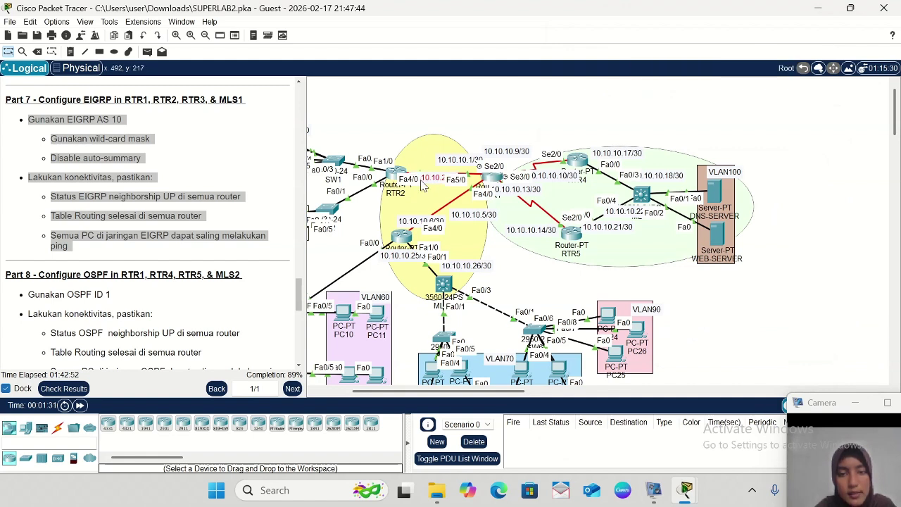
# - Move the 10.10.10.2/30 note below the link, clear of RTR2's Fa4/0 label
pyautogui.moveTo(422, 184); pyautogui.dragTo(400, 200)
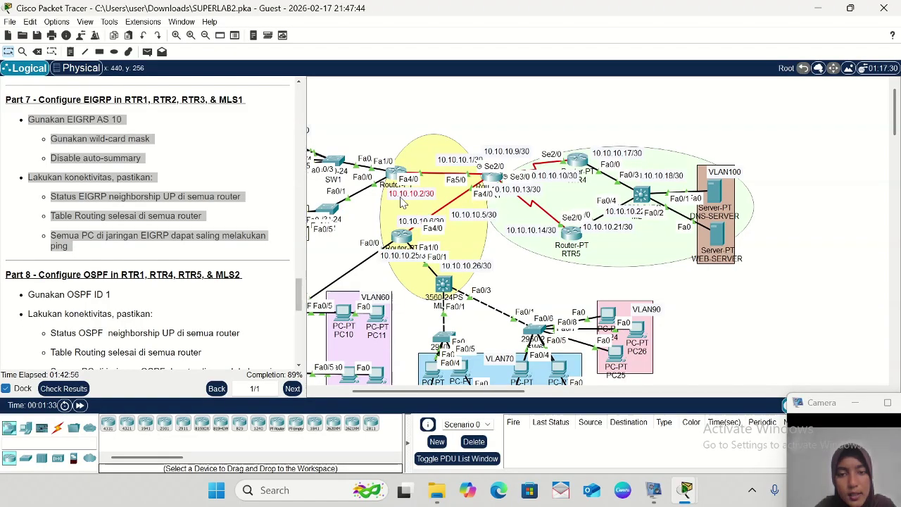
pyautogui.click(454, 186)
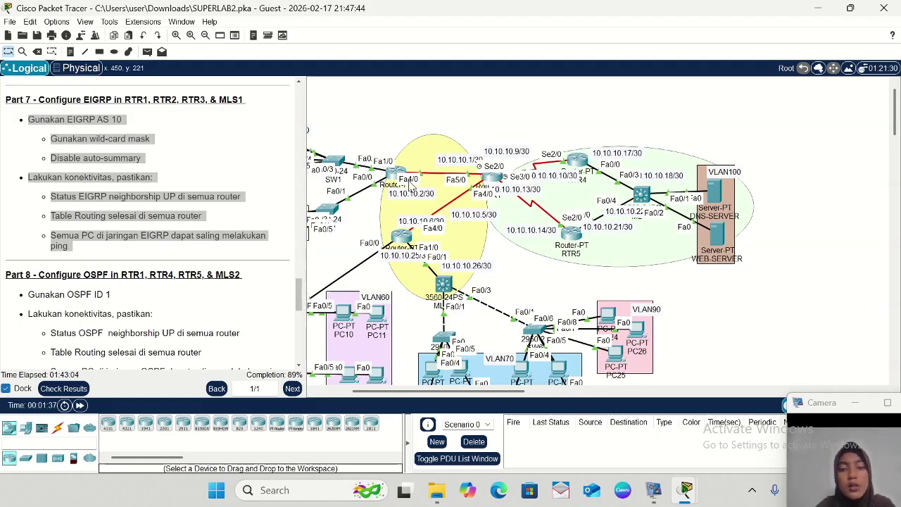
# - In RTR1's console, start router eigrp 10 and disable auto-summary
pyautogui.click(495, 180)
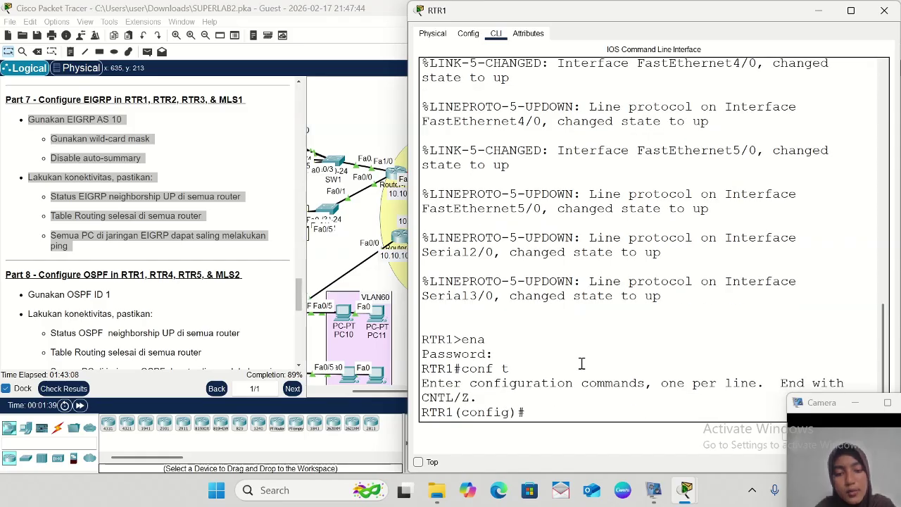
pyautogui.moveTo(409, 6); pyautogui.dragTo(531, 25)
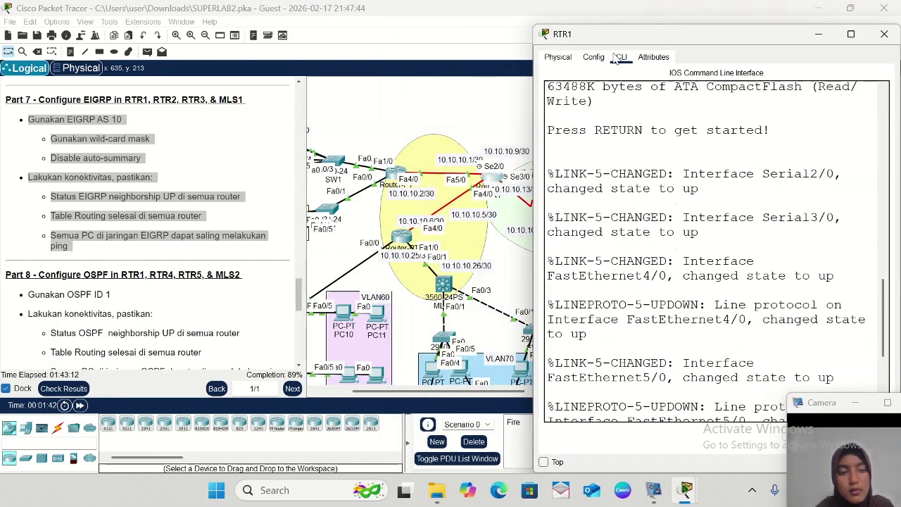
pyautogui.scroll(-5, 711, 296)
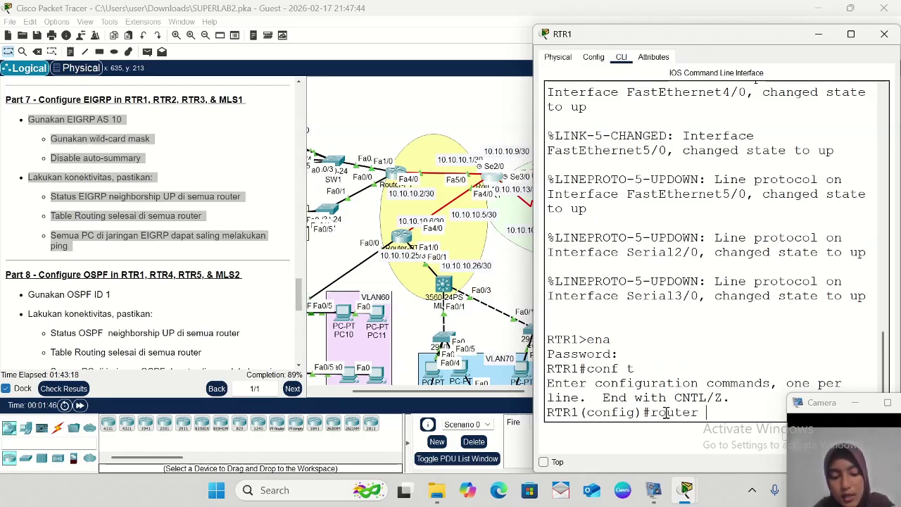
pyautogui.write('igrp 10')
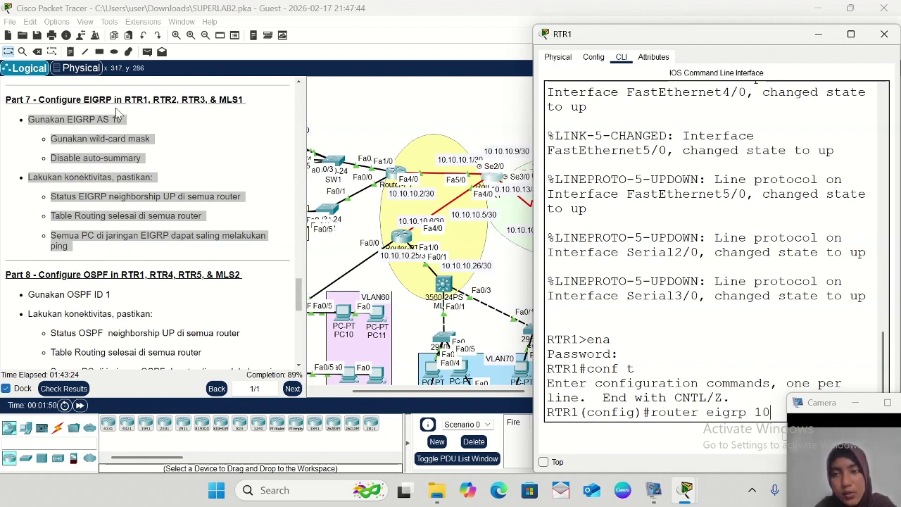
pyautogui.press('Return')
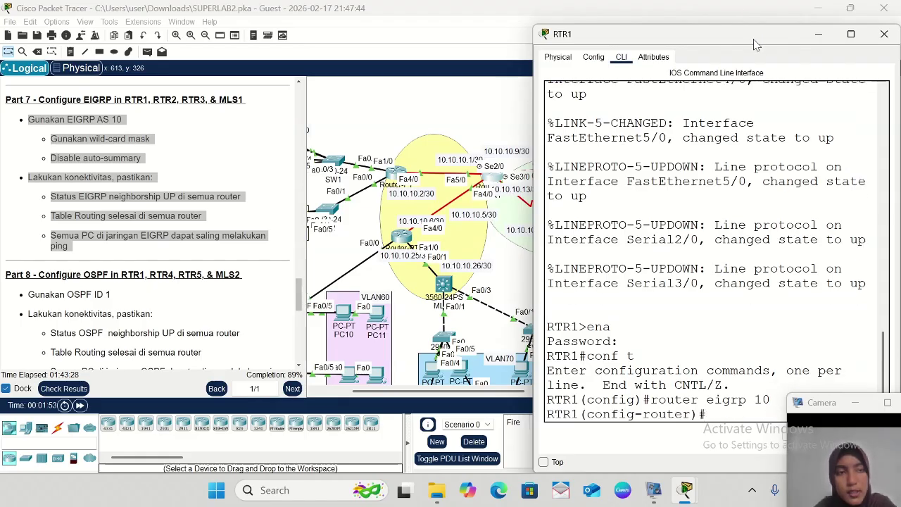
pyautogui.moveTo(754, 36); pyautogui.dragTo(754, 19)
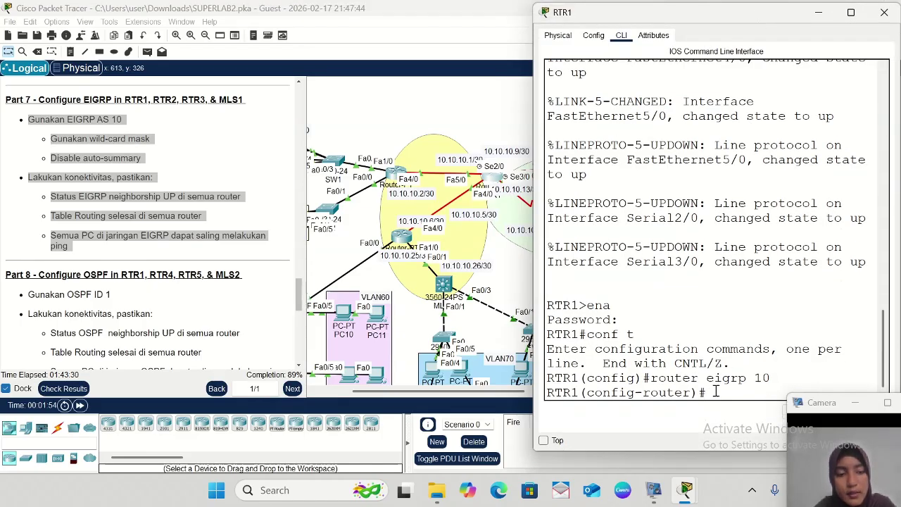
pyautogui.write('no')
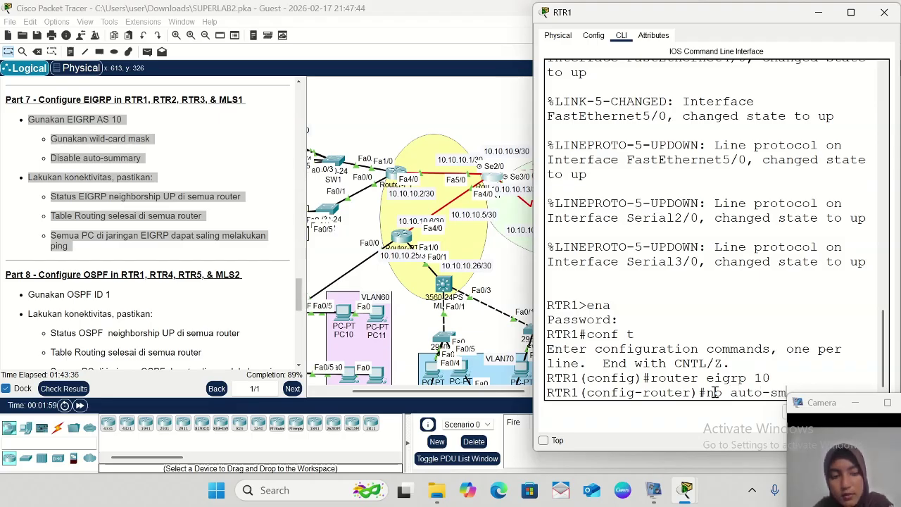
pyautogui.write('auto-summary')
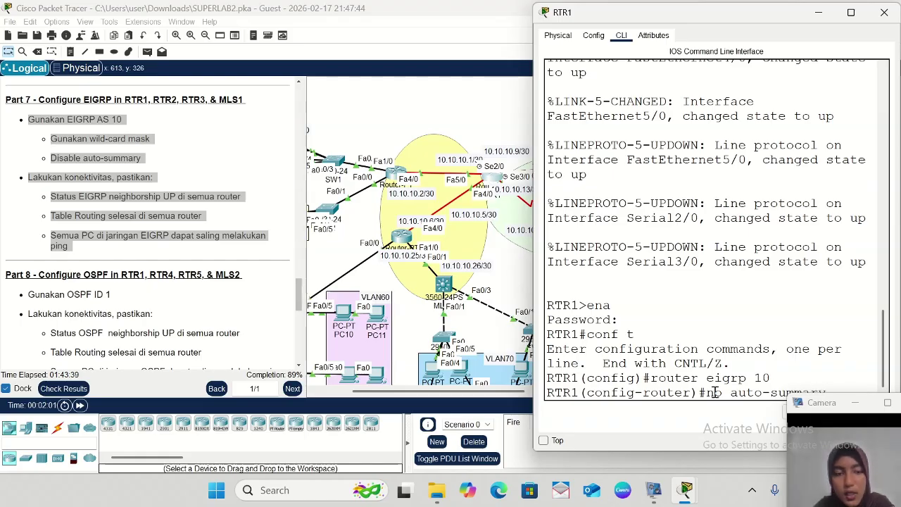
pyautogui.press('Return')
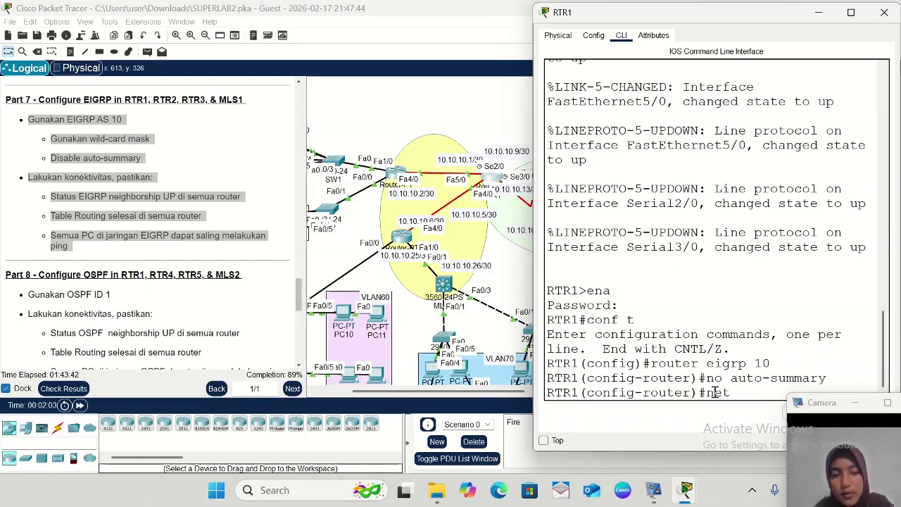
# - Enter network 10.10.10.0 0.0.3 on RTR1, which is rejected as invalid input
pyautogui.write('net 10.10.10.')
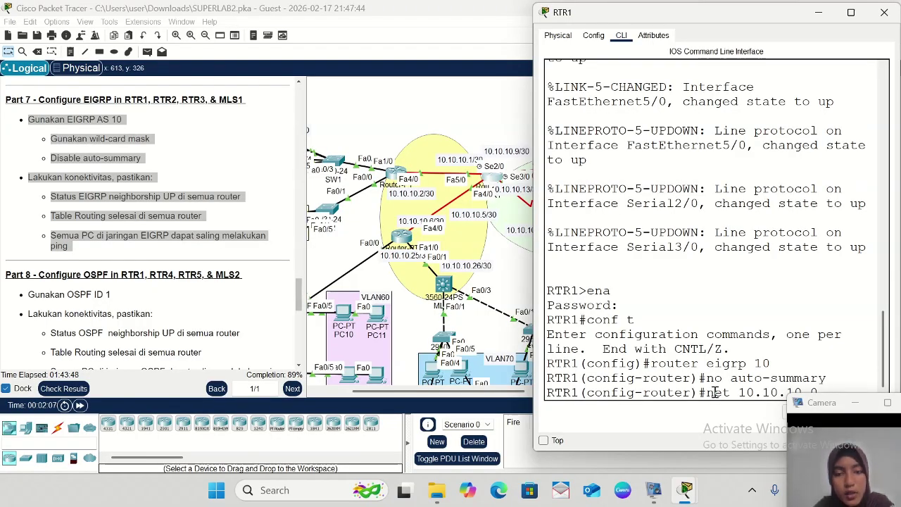
pyautogui.write('0.0.0.3')
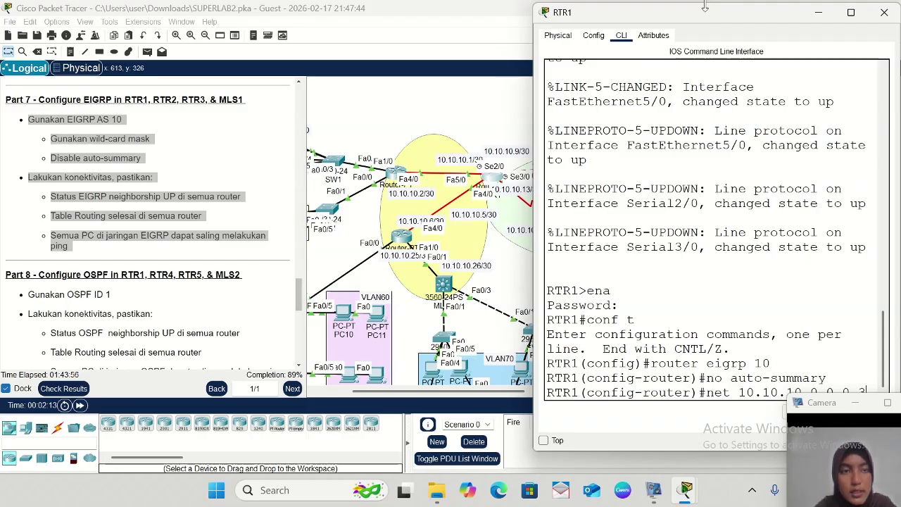
pyautogui.moveTo(704, 5); pyautogui.dragTo(746, 36)
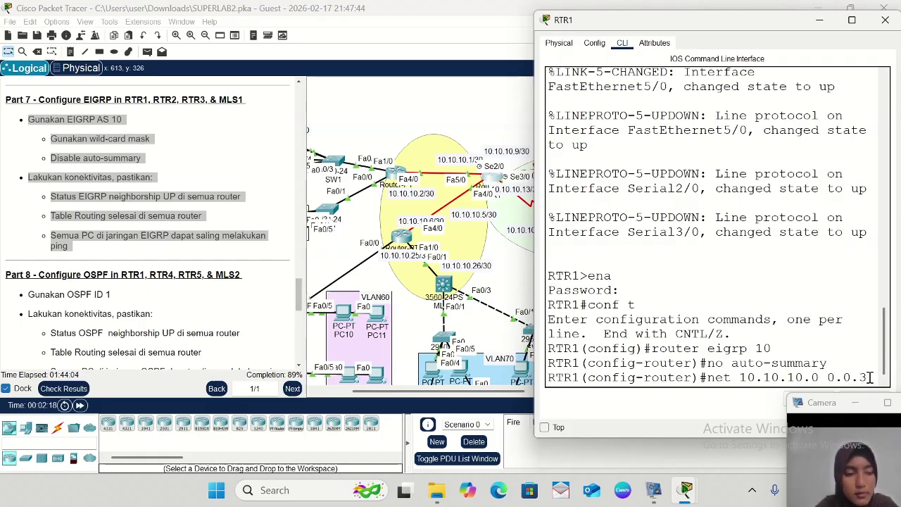
pyautogui.press('Return')
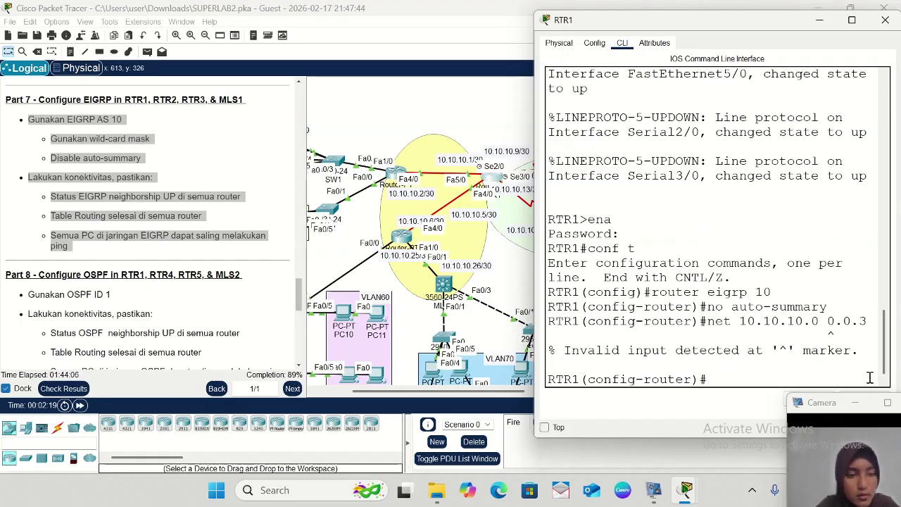
# - Correct the rejected statement to network 10.10.10.0 0.0.0.3 on RTR1
pyautogui.press('Up')
pyautogui.press('Left')
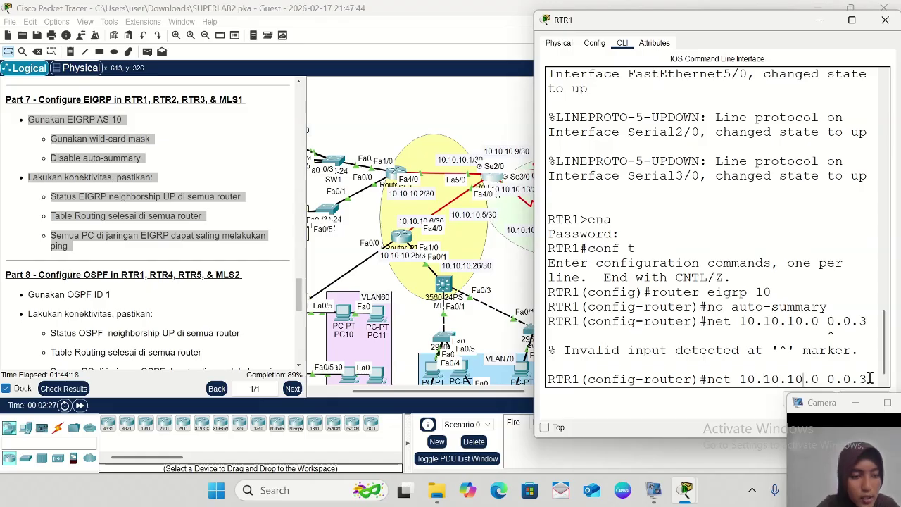
pyautogui.write('0')
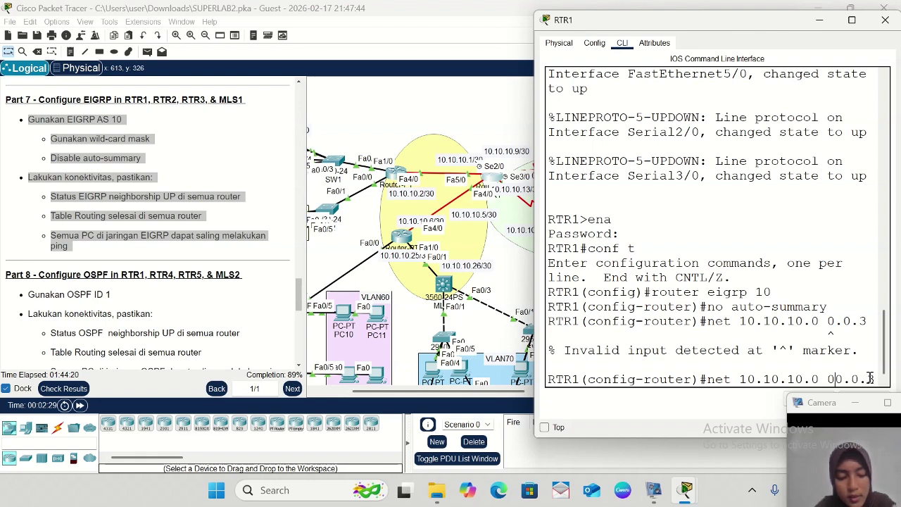
pyautogui.write('.')
pyautogui.press('Return')
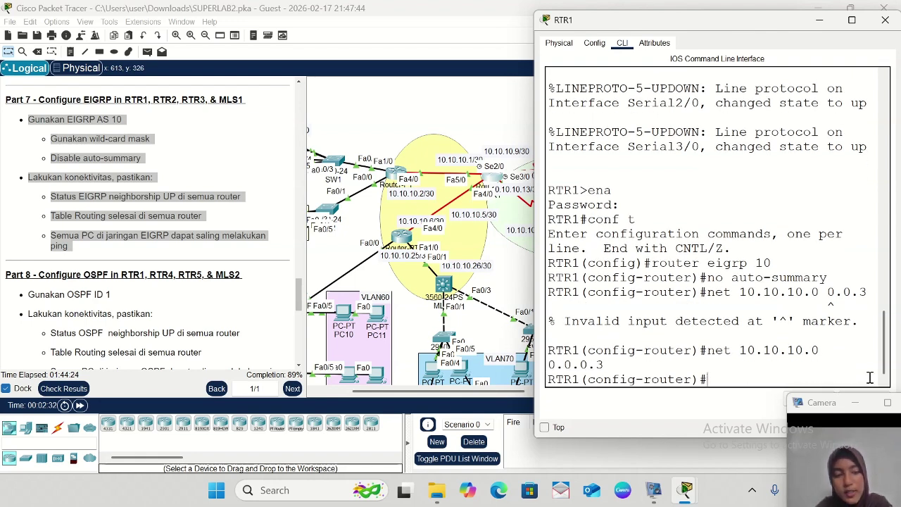
# - Add network 10.10.10.4 0.0.0.3 to RTR1's EIGRP and minimize its console
pyautogui.press('Up')
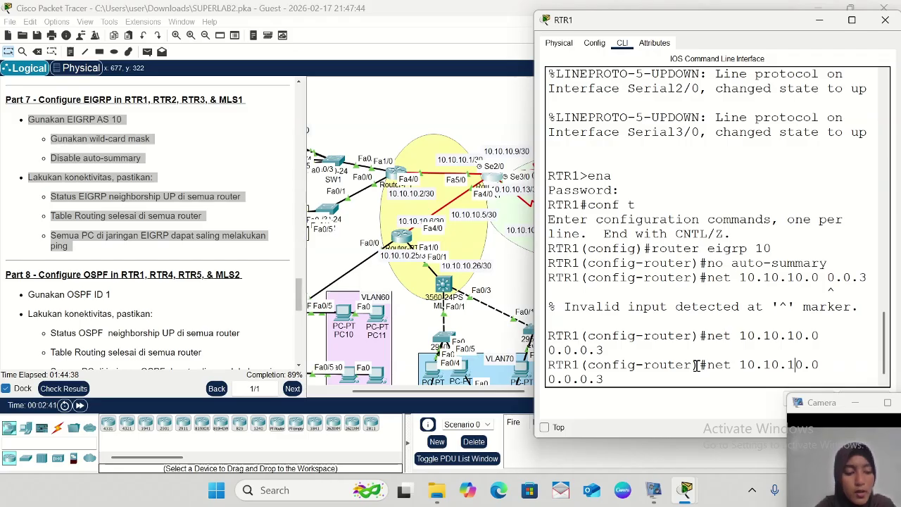
pyautogui.press('BackSpace')
pyautogui.press('BackSpace')
pyautogui.press('BackSpace')
pyautogui.press('BackSpace')
pyautogui.press('BackSpace')
pyautogui.press('BackSpace')
pyautogui.press('BackSpace')
pyautogui.press('BackSpace')
pyautogui.press('BackSpace')
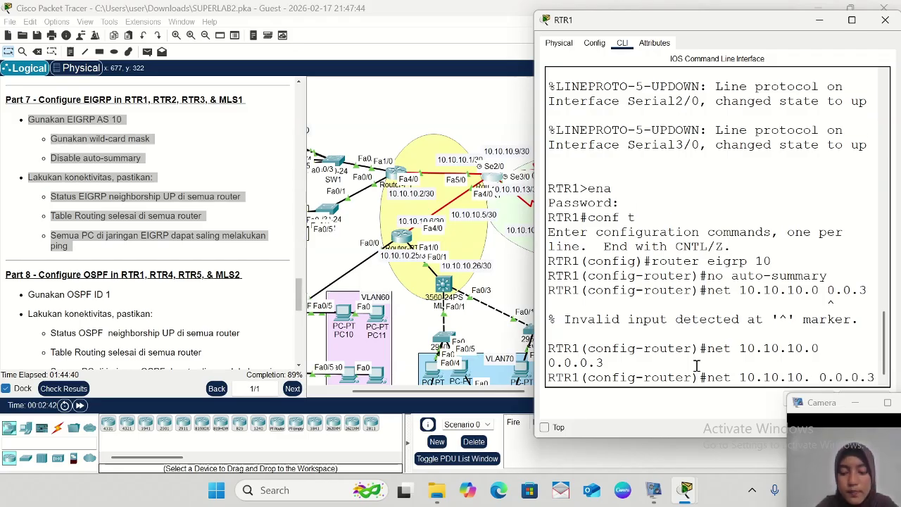
pyautogui.write('4 0.0.0.3')
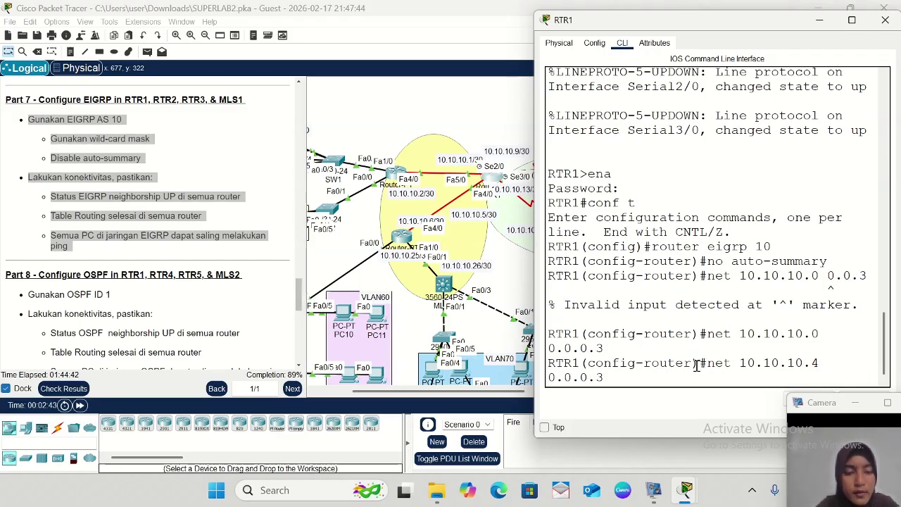
pyautogui.press('Return')
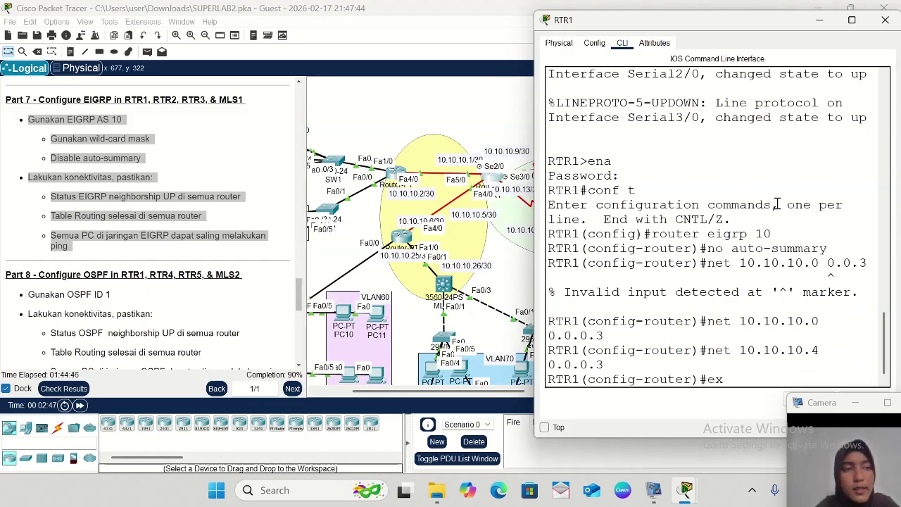
pyautogui.click(820, 21)
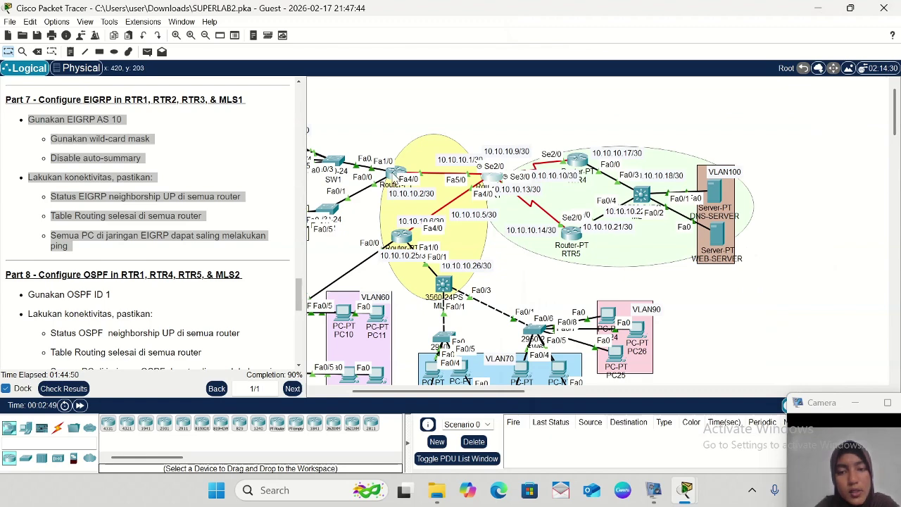
# - Open RTR2's CLI, resize and move its window, and enter global configuration mode
pyautogui.click(396, 174)
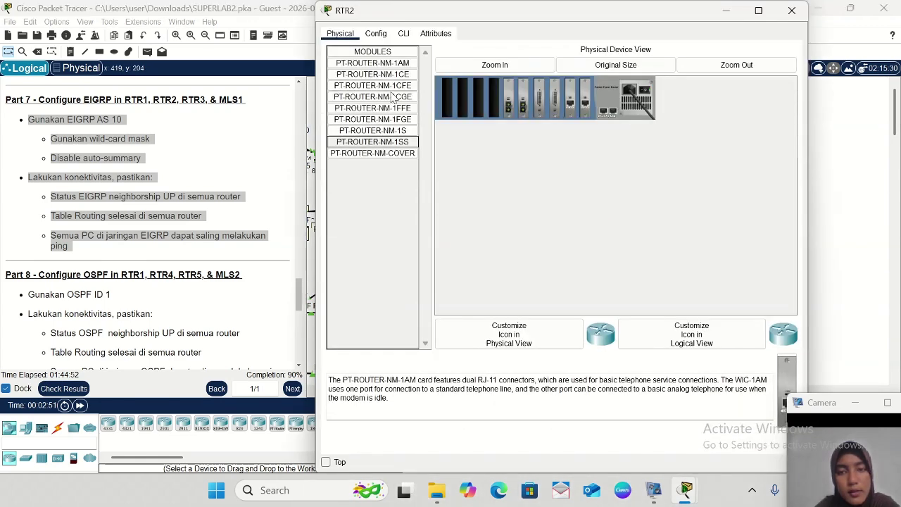
pyautogui.click(404, 34)
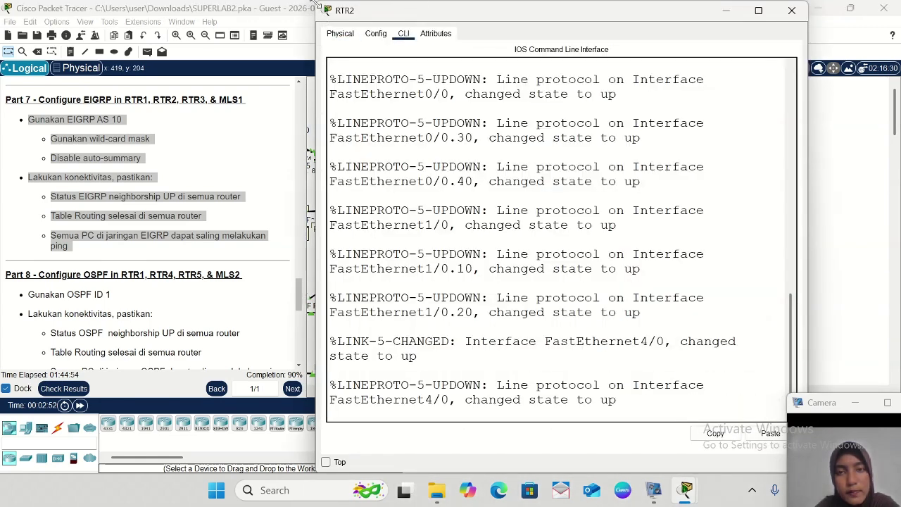
pyautogui.moveTo(317, 5); pyautogui.dragTo(411, 42)
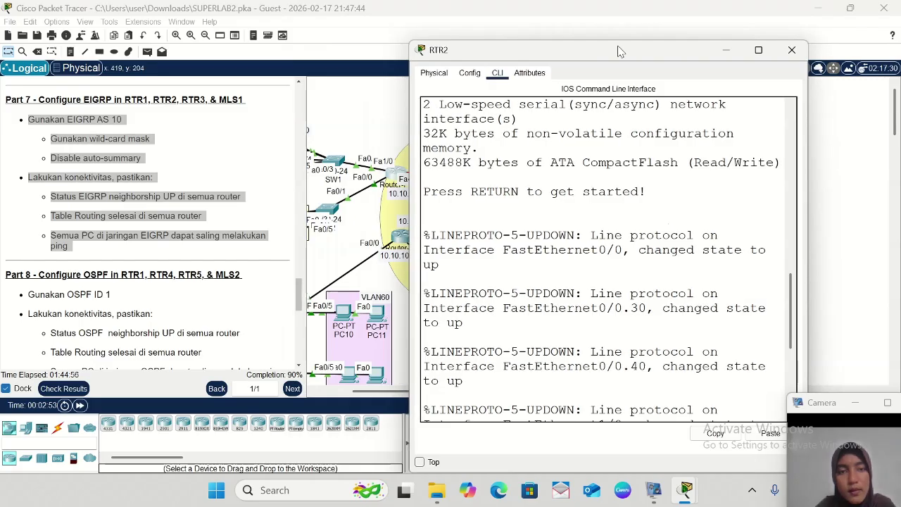
pyautogui.moveTo(619, 51); pyautogui.dragTo(730, 20)
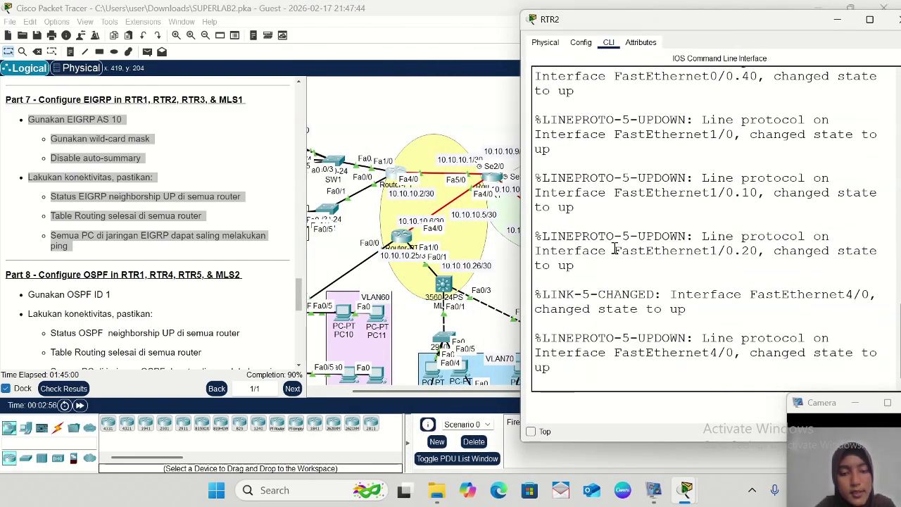
pyautogui.press('Return')
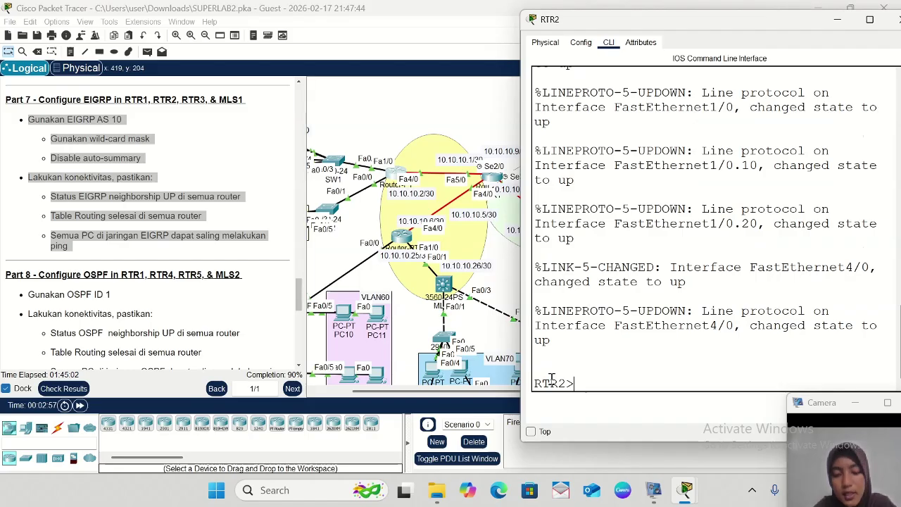
pyautogui.write('ena')
pyautogui.press('Return')
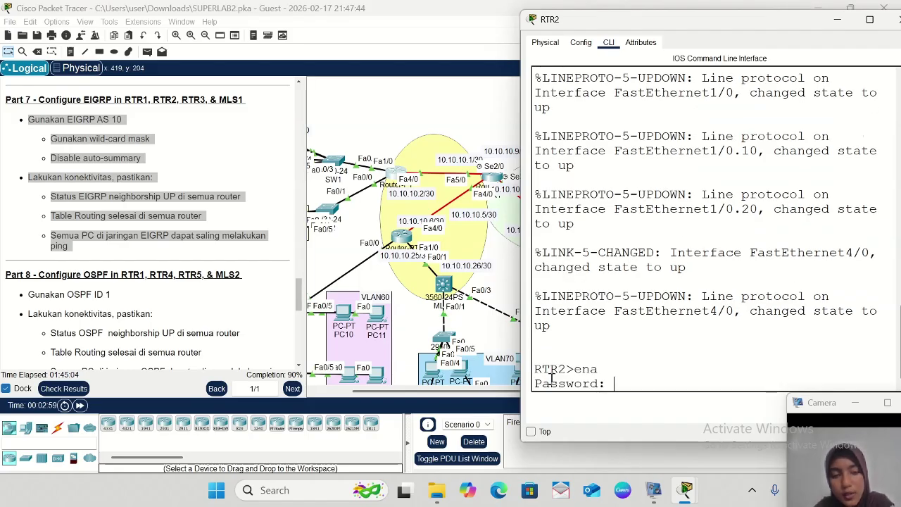
pyautogui.press('Return')
pyautogui.write('conf t')
pyautogui.press('Return')
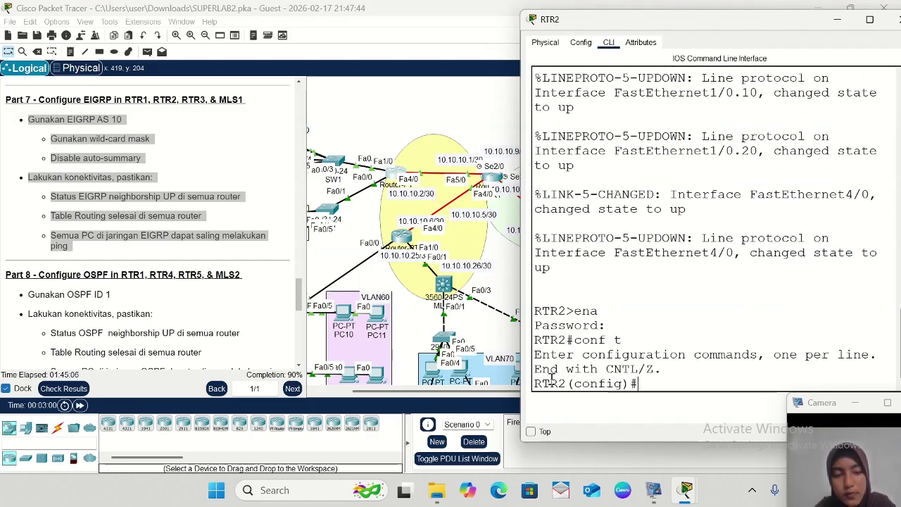
# - Configure router eigrp 10 with no auto-summary and network 10.10.10.0 0.0.0.3, bringing neighbor 10.10.10.1 up
pyautogui.write('rou')
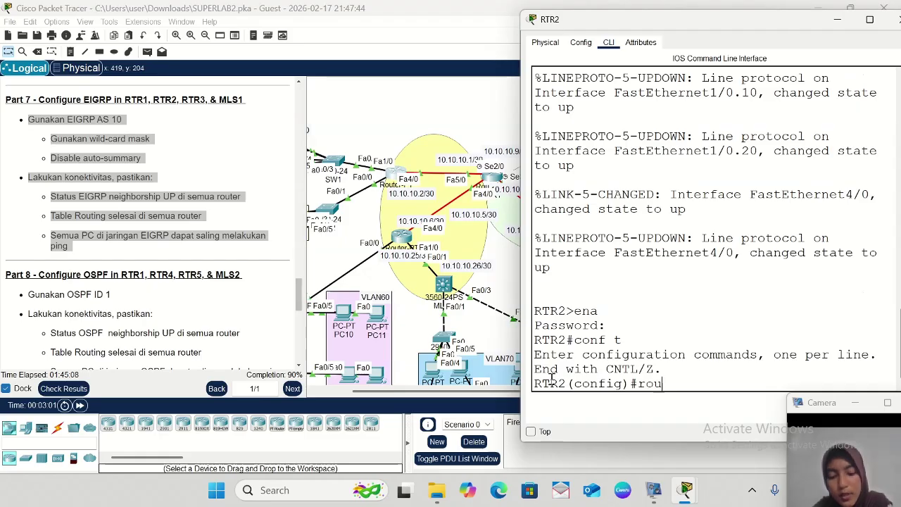
pyautogui.write('ter eig')
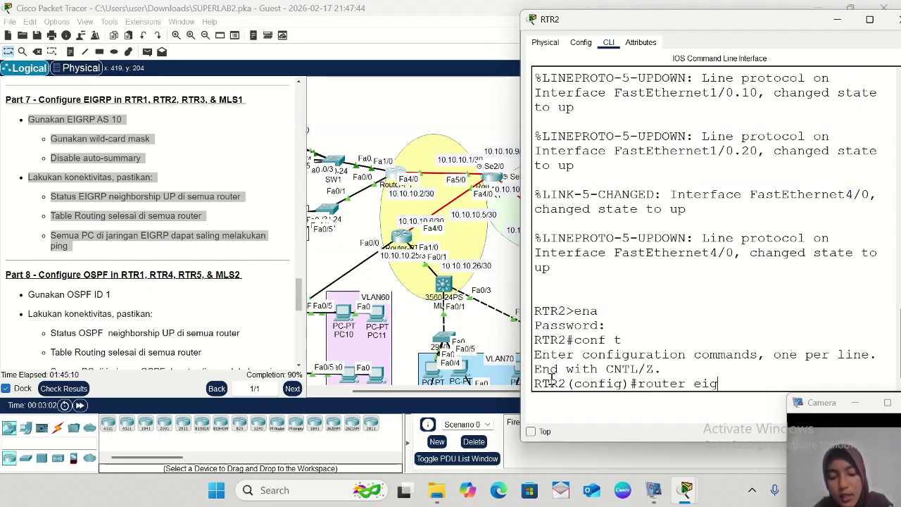
pyautogui.write('rp 10')
pyautogui.press('Return')
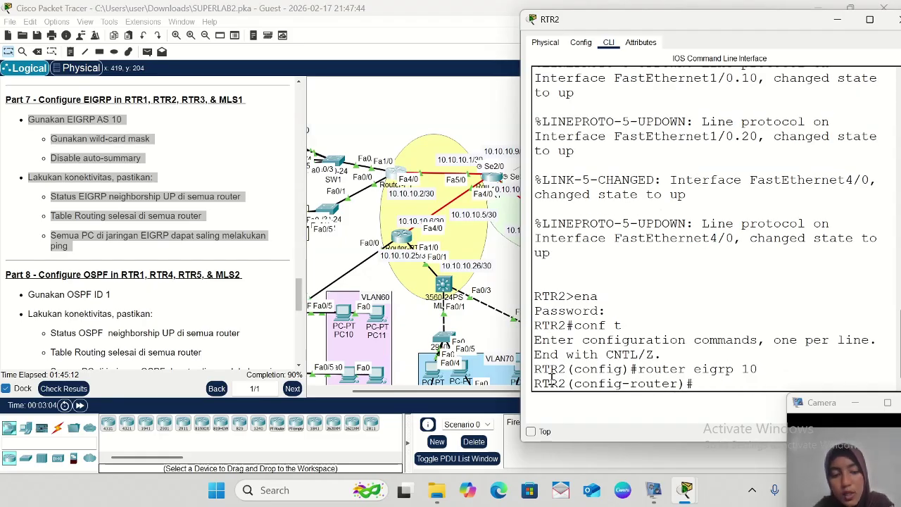
pyautogui.write('no auto')
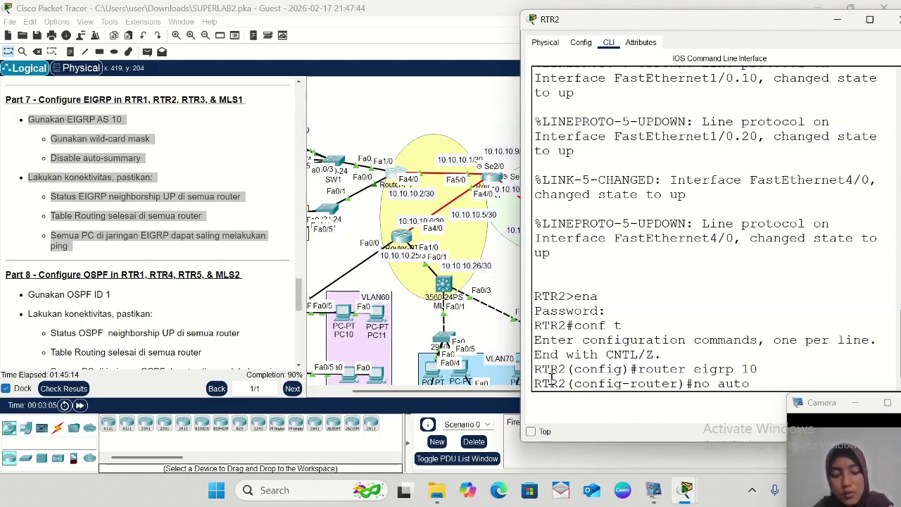
pyautogui.write('-summa')
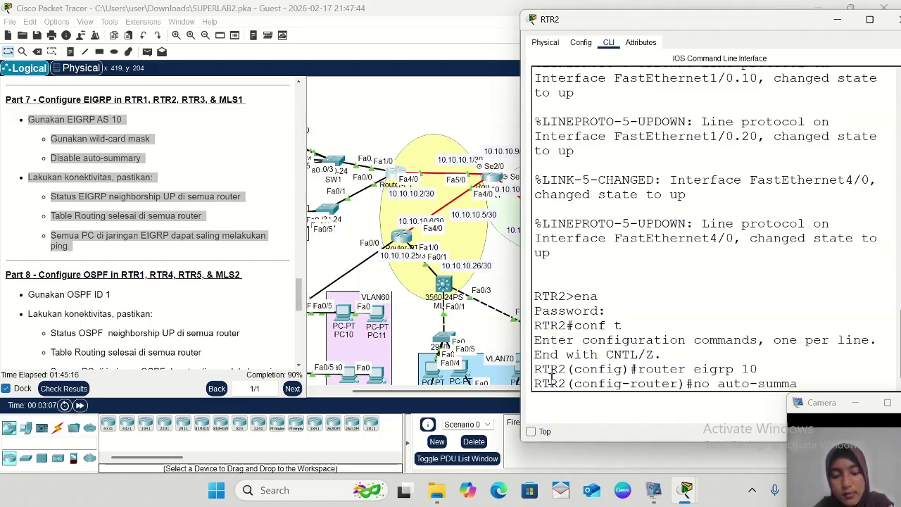
pyautogui.write('ry')
pyautogui.press('Return')
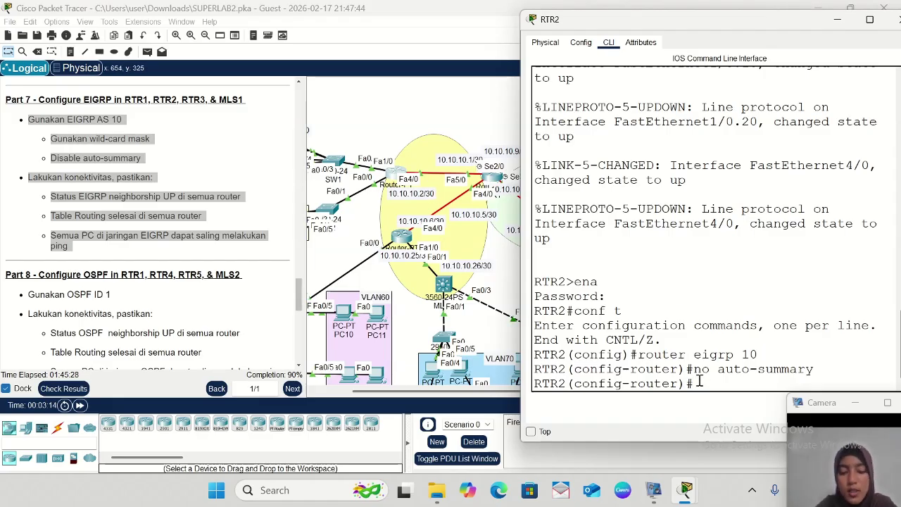
pyautogui.write('10.10')
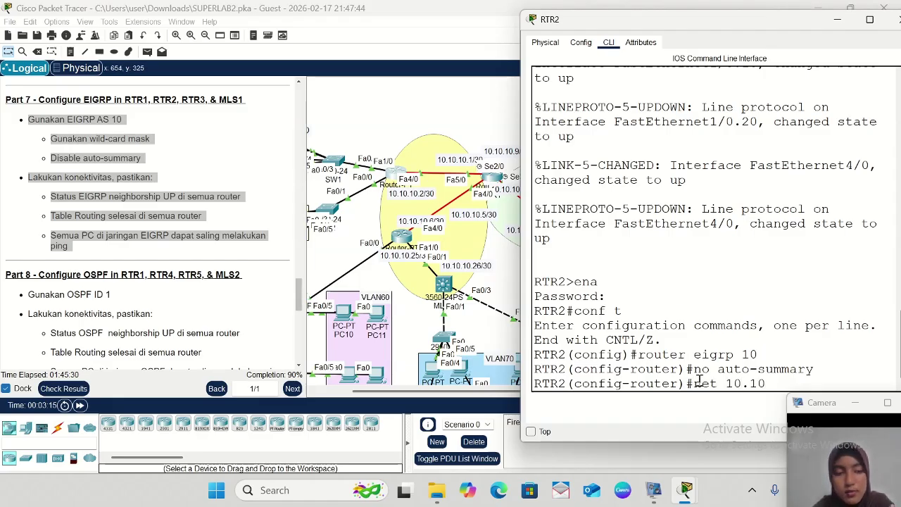
pyautogui.write('.10.')
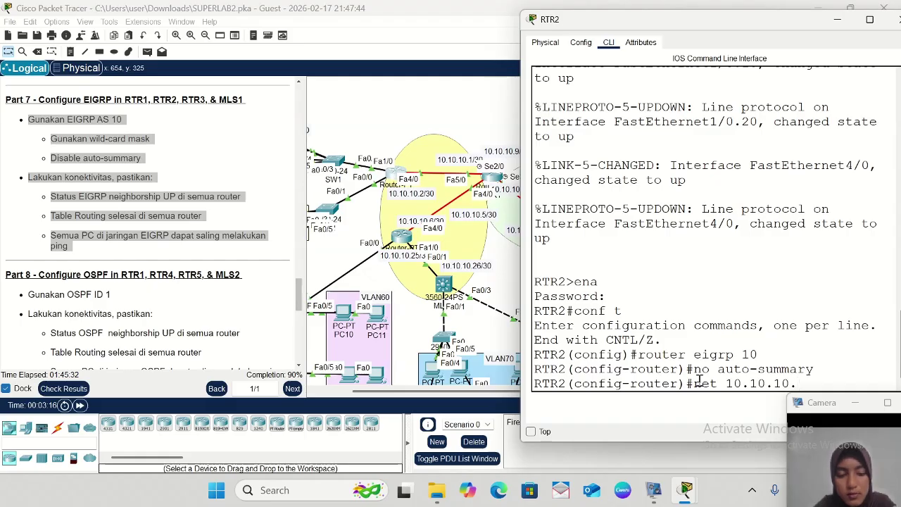
pyautogui.write('0')
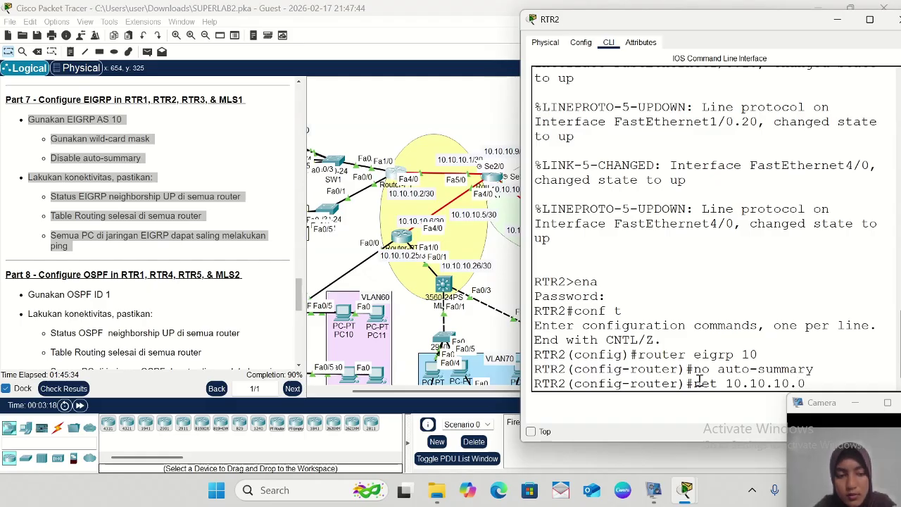
pyautogui.write(' 0')
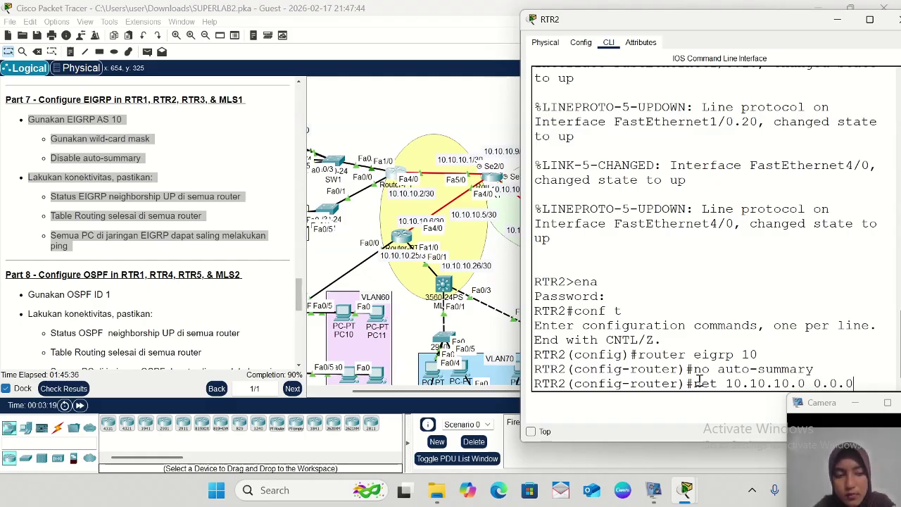
pyautogui.write('.0.0.3')
pyautogui.press('Return')
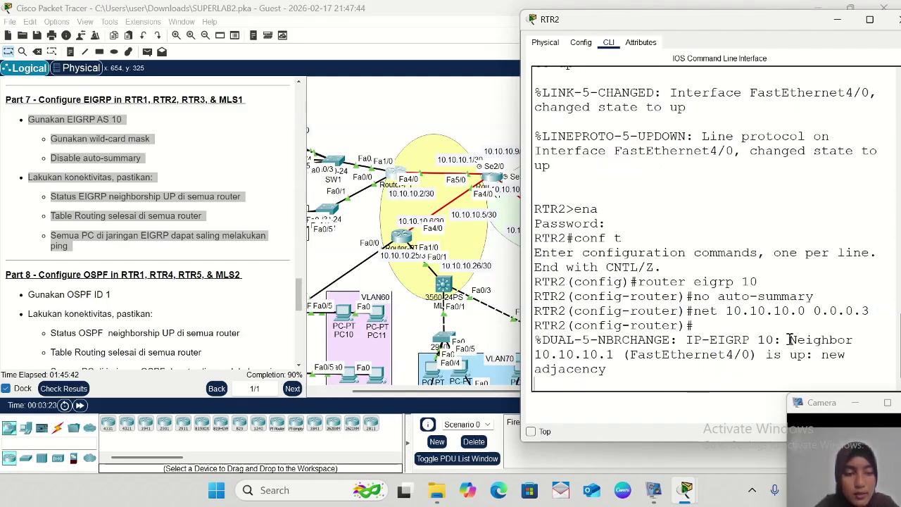
pyautogui.moveTo(789, 339); pyautogui.dragTo(859, 373)
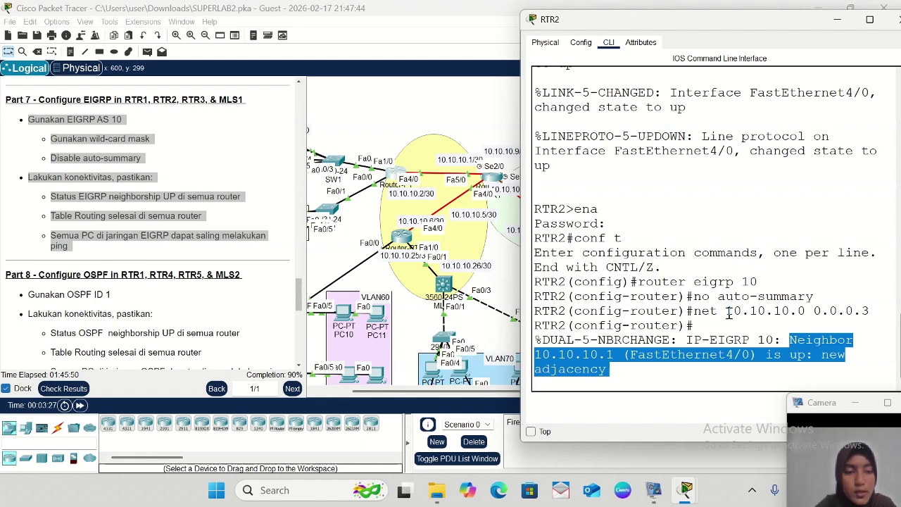
pyautogui.click(544, 380)
pyautogui.press('Return')
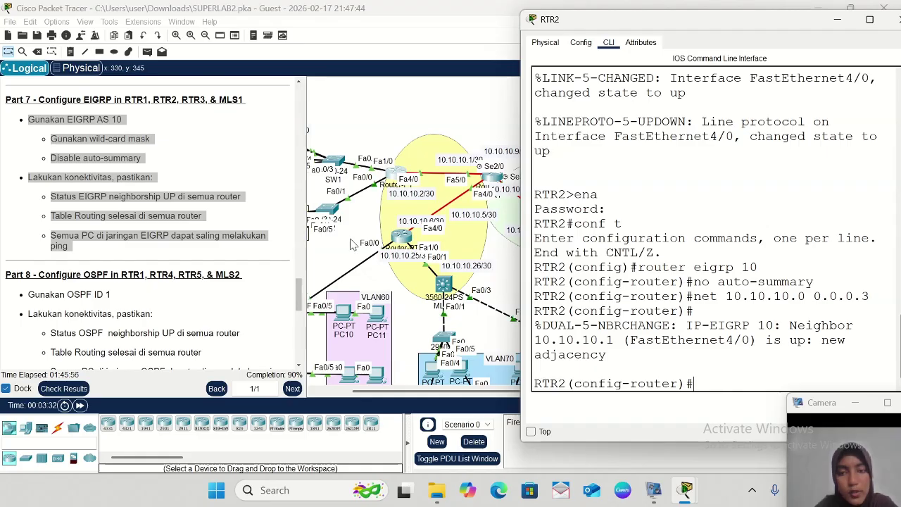
# - Add network 192.168.10.0 0.0.0.255 to RTR2's EIGRP by editing the recalled command
pyautogui.hscroll(-4, 351, 244)
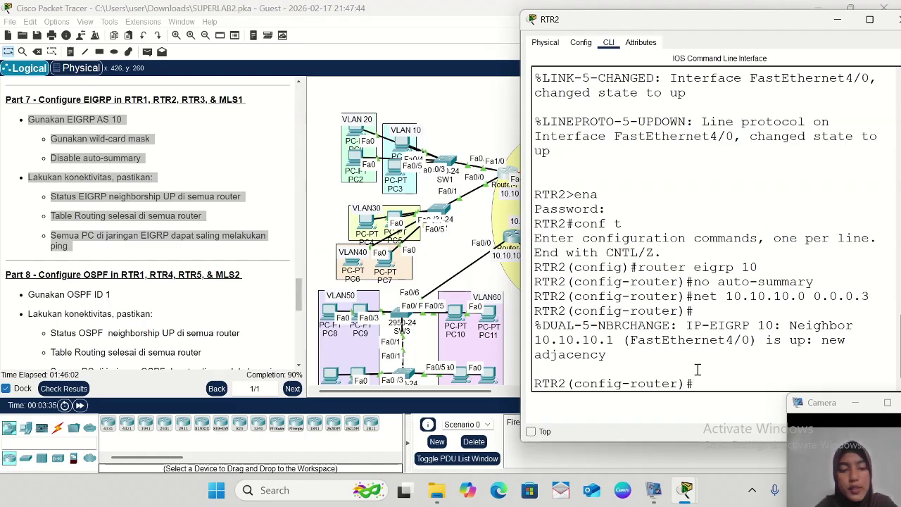
pyautogui.press('Up')
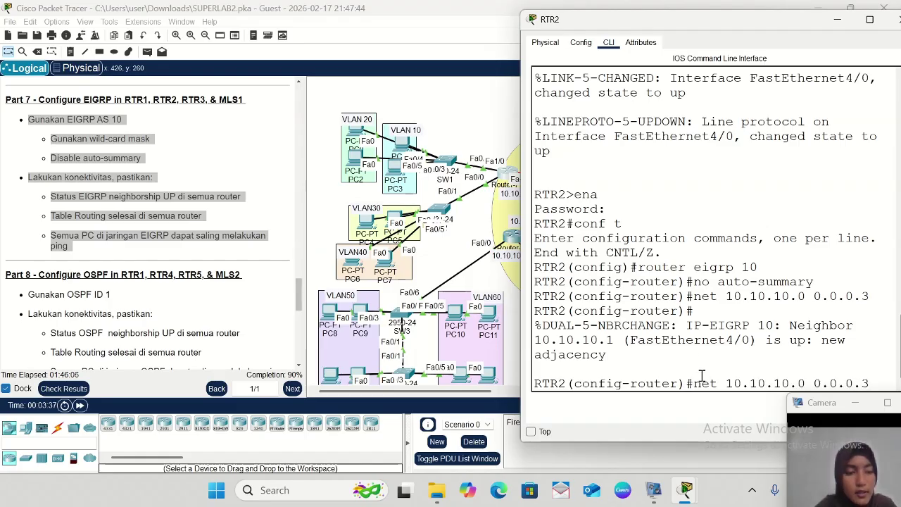
pyautogui.press('BackSpace')
pyautogui.write('255')
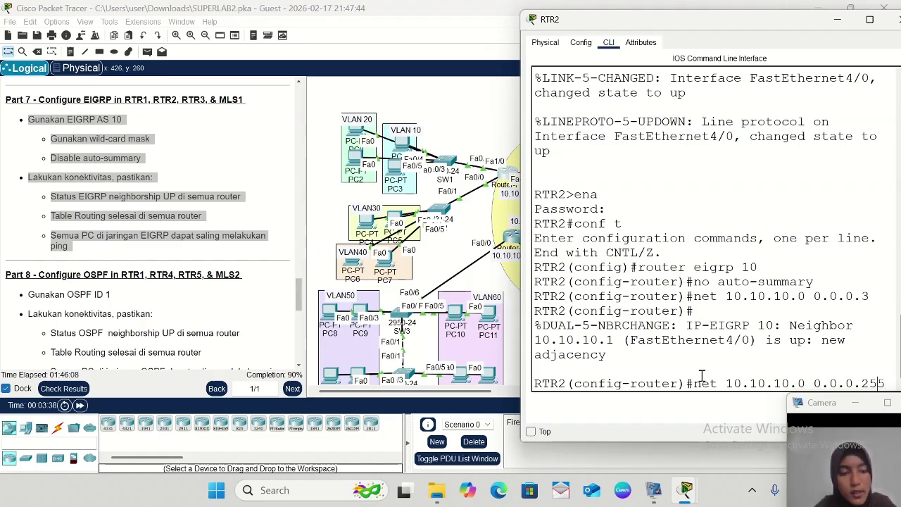
pyautogui.press('Left')
pyautogui.press('Left')
pyautogui.press('Left')
pyautogui.press('Left')
pyautogui.press('Left')
pyautogui.press('Left')
pyautogui.press('Left')
pyautogui.press('Left')
pyautogui.press('Left')
pyautogui.press('Left')
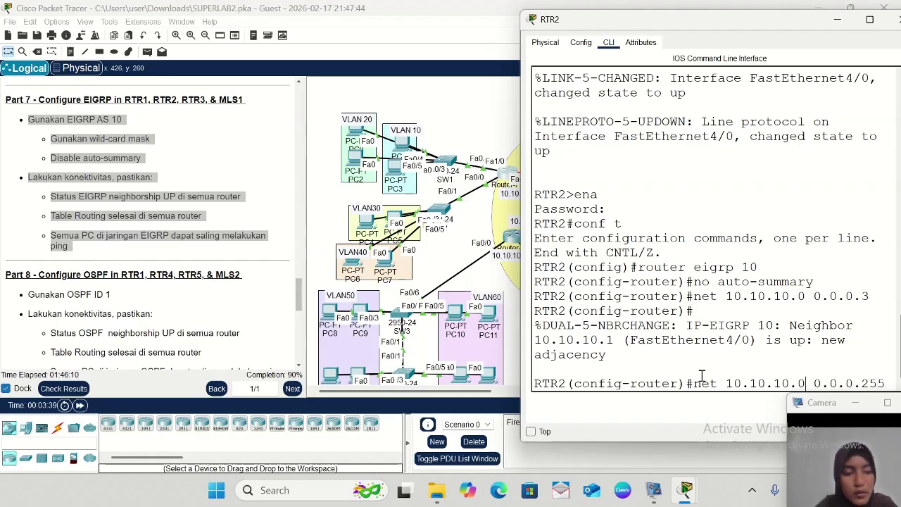
pyautogui.press('BackSpace')
pyautogui.press('BackSpace')
pyautogui.press('BackSpace')
pyautogui.press('BackSpace')
pyautogui.press('BackSpace')
pyautogui.press('BackSpace')
pyautogui.press('BackSpace')
pyautogui.press('BackSpace')
pyautogui.press('BackSpace')
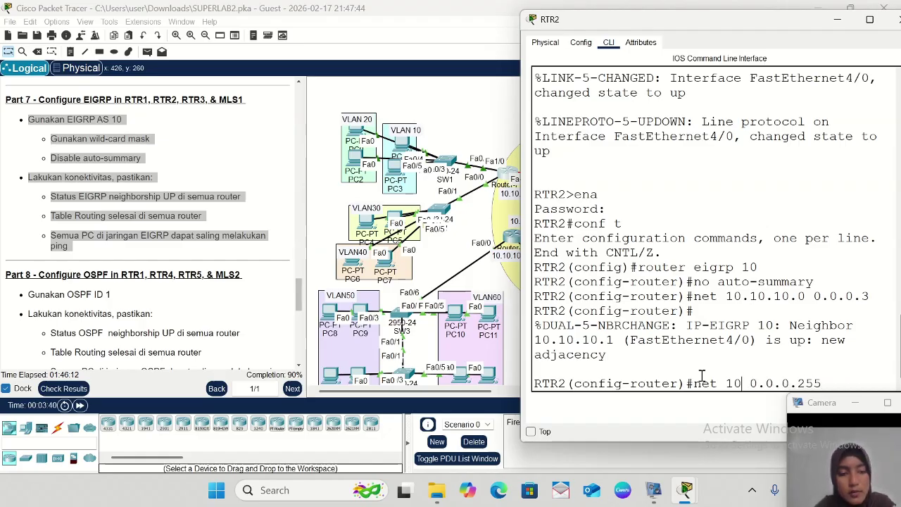
pyautogui.write('92.168.')
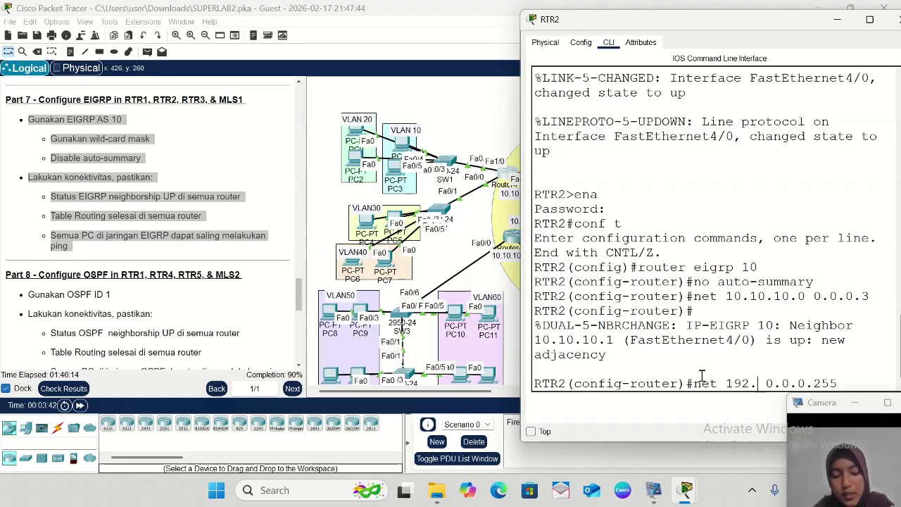
pyautogui.write('10')
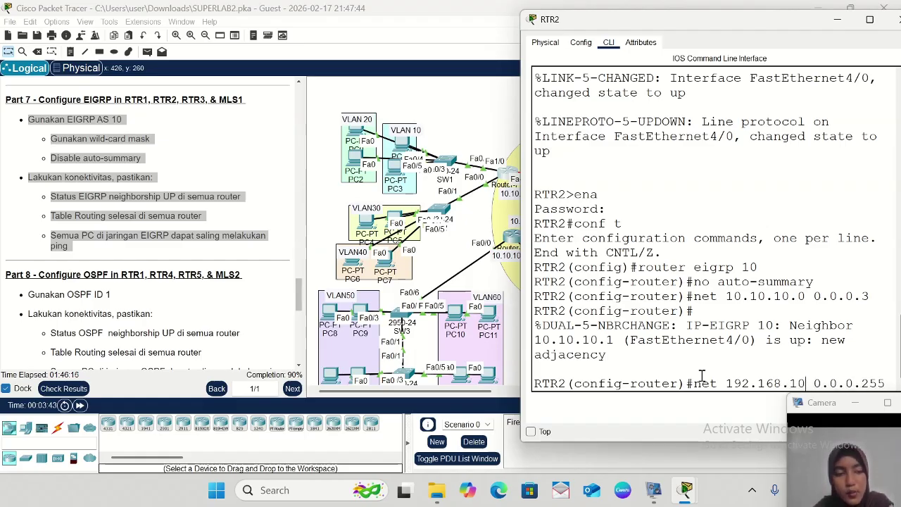
pyautogui.write('.0')
pyautogui.press('Delete')
pyautogui.press('Delete')
pyautogui.press('Delete')
pyautogui.press('Delete')
pyautogui.press('Delete')
pyautogui.press('Delete')
pyautogui.press('Delete')
pyautogui.press('Delete')
pyautogui.press('Delete')
pyautogui.press('Delete')
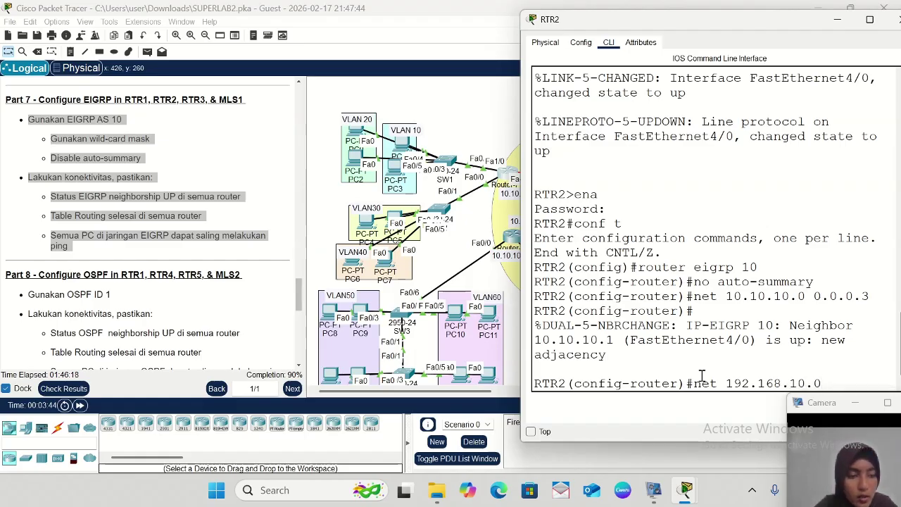
pyautogui.write('0.0.0.255')
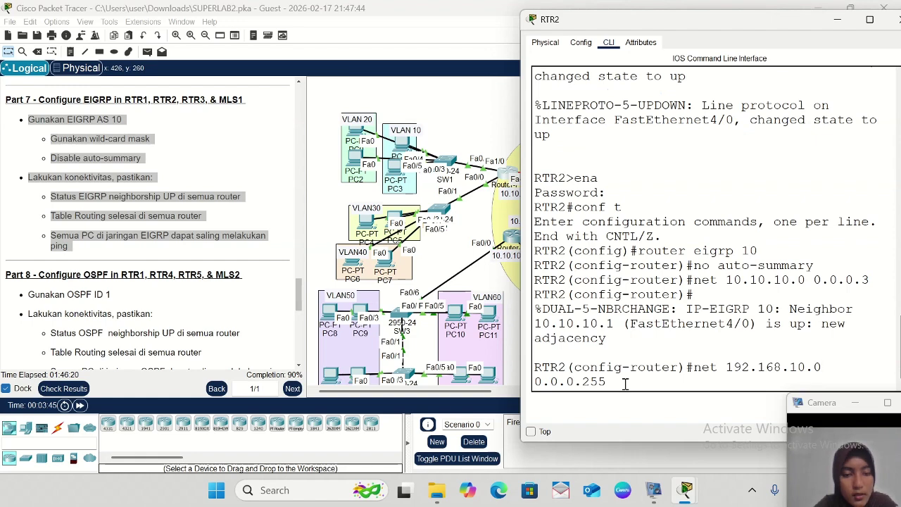
pyautogui.press('Return')
# - Add network 192.168.20.0 0.0.0.255 to RTR2's EIGRP and minimize its window
pyautogui.press('Up')
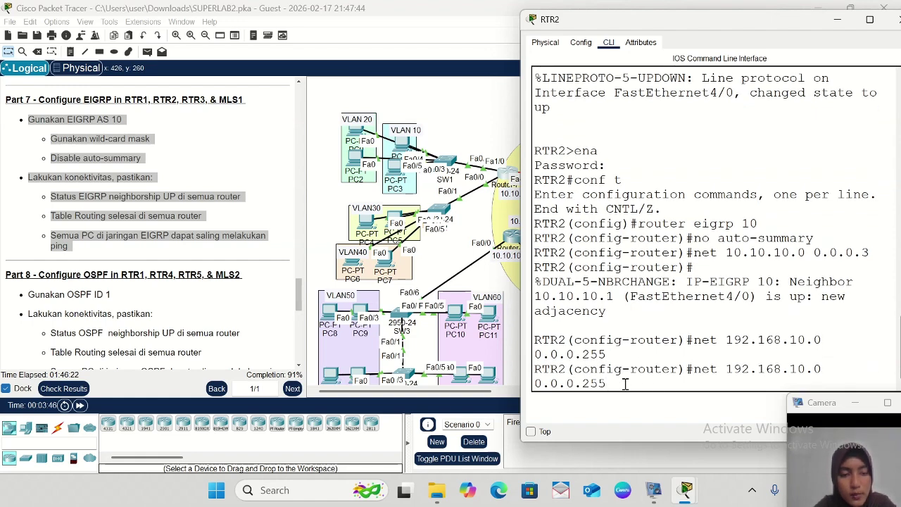
pyautogui.press('Left')
pyautogui.press('Left')
pyautogui.press('Left')
pyautogui.press('Left')
pyautogui.press('Left')
pyautogui.press('Left')
pyautogui.press('Left')
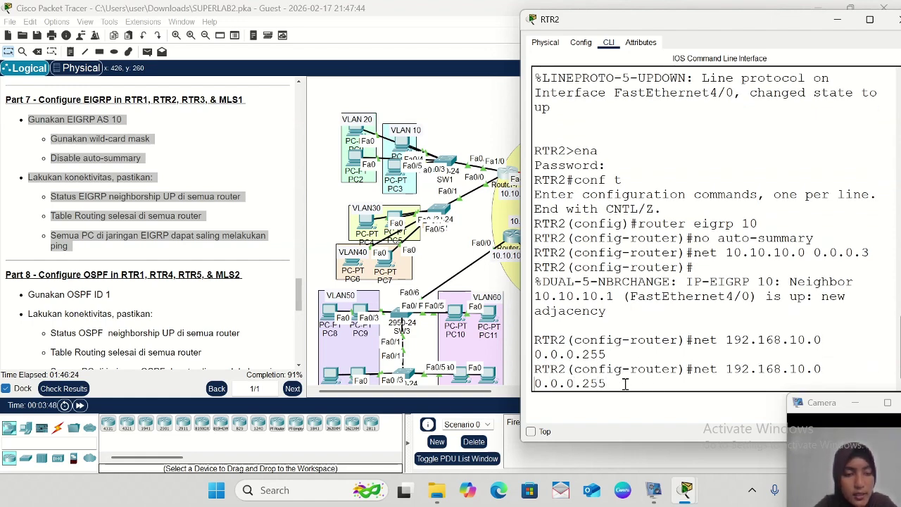
pyautogui.press('Left')
pyautogui.press('BackSpace')
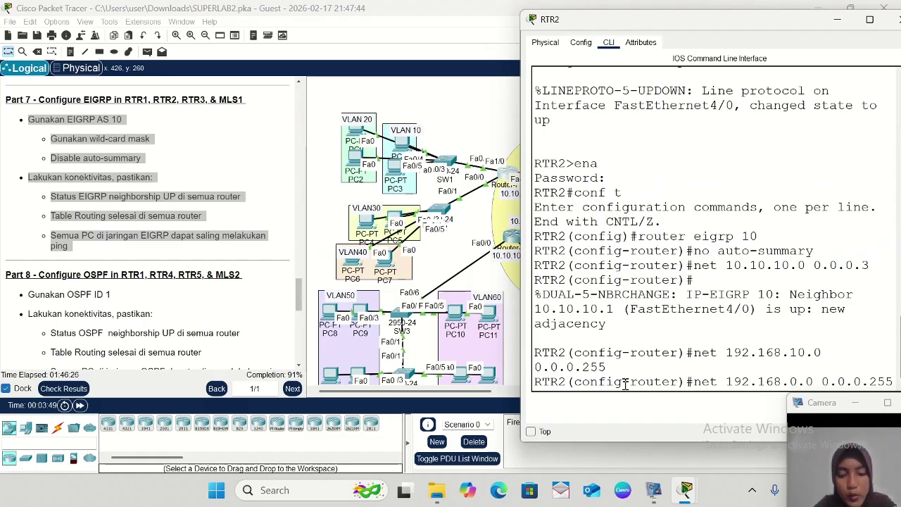
pyautogui.write('2')
pyautogui.press('Return')
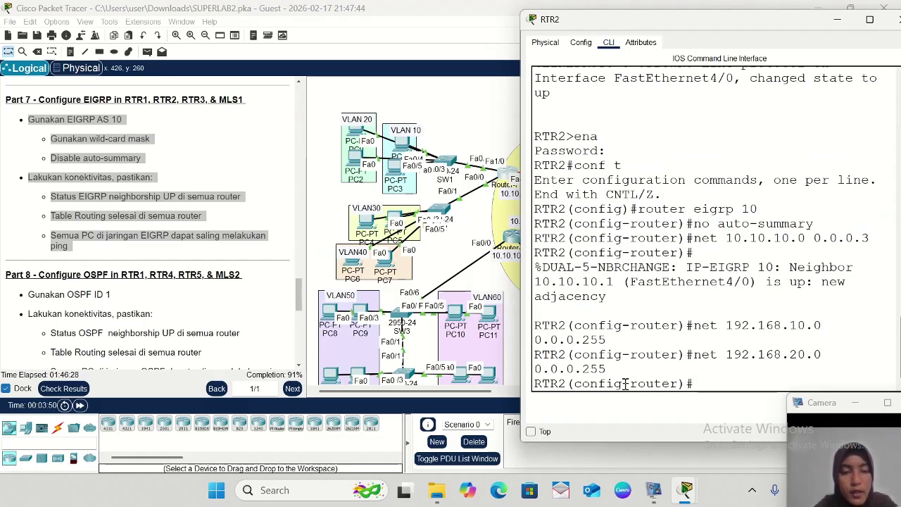
pyautogui.click(838, 20)
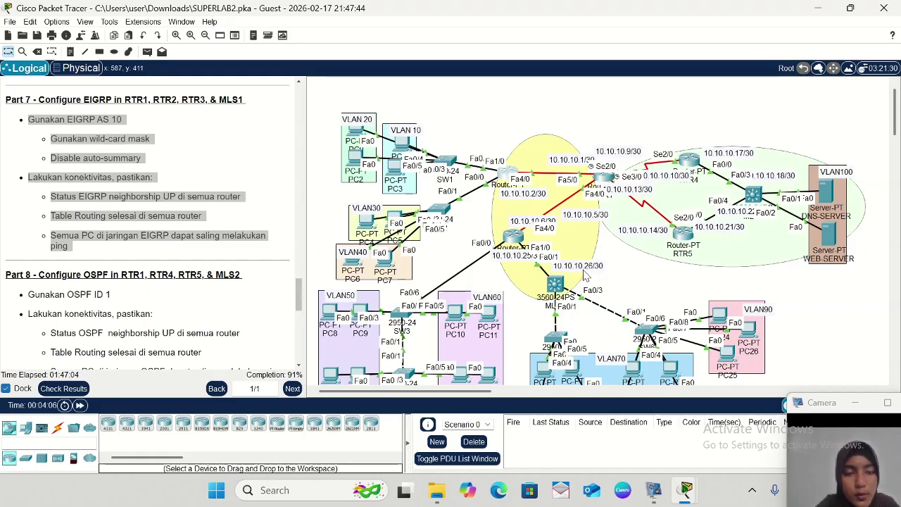
# - Open RTR3's CLI, resize and move its window, and enter enable and conf t
pyautogui.click(511, 237)
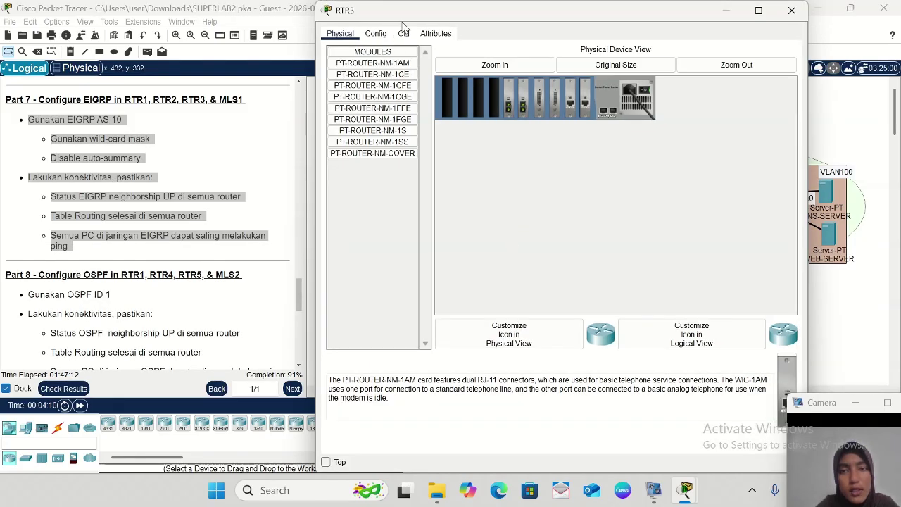
pyautogui.click(403, 34)
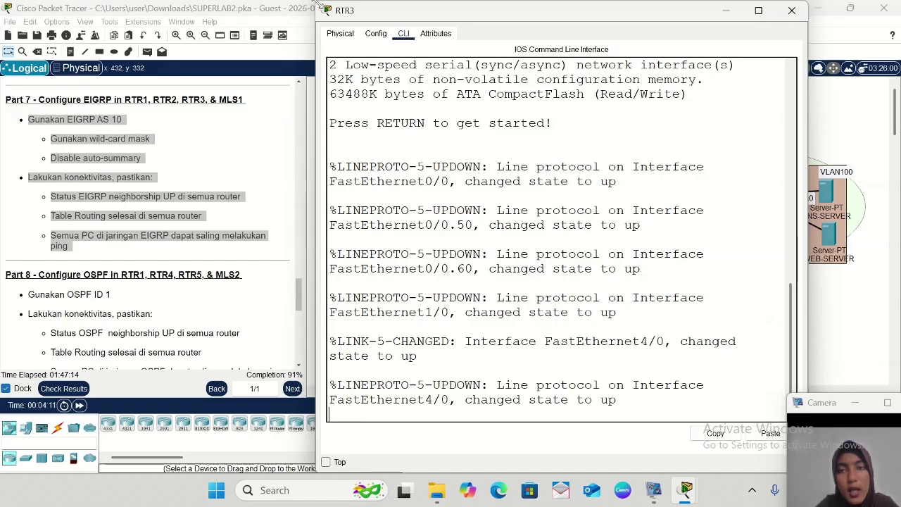
pyautogui.moveTo(319, 2); pyautogui.dragTo(502, 79)
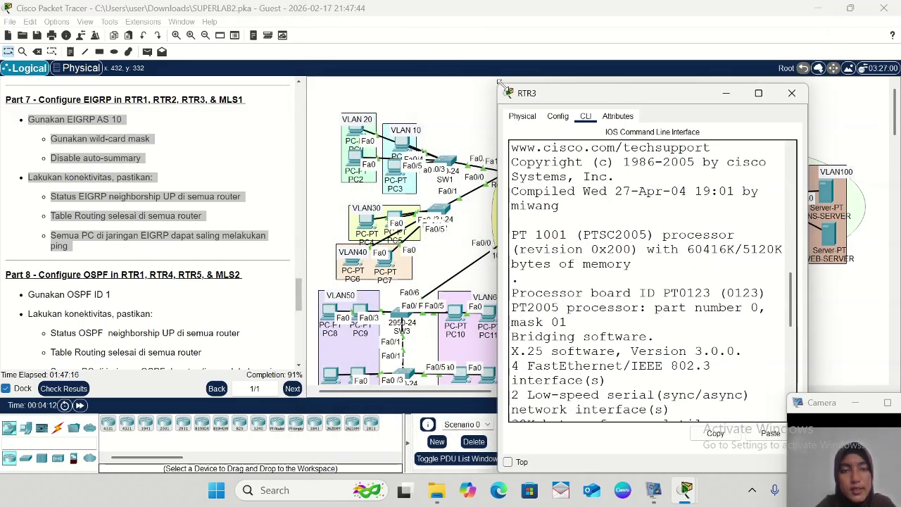
pyautogui.moveTo(585, 90); pyautogui.dragTo(780, 55)
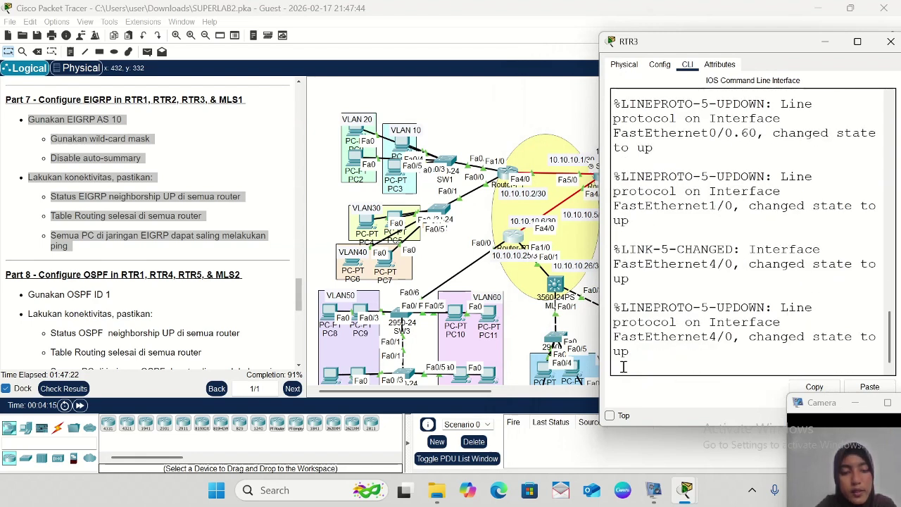
pyautogui.press('Return')
pyautogui.write('ena')
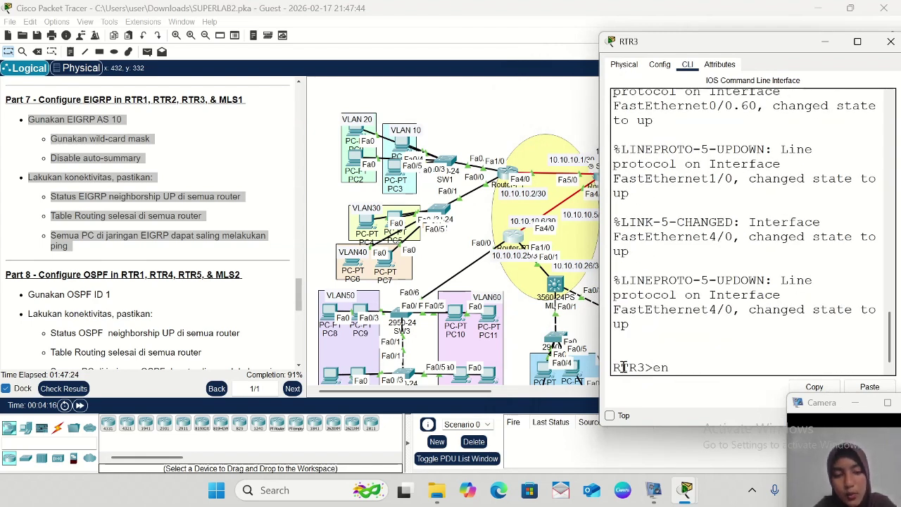
pyautogui.press('Return')
pyautogui.press('Return')
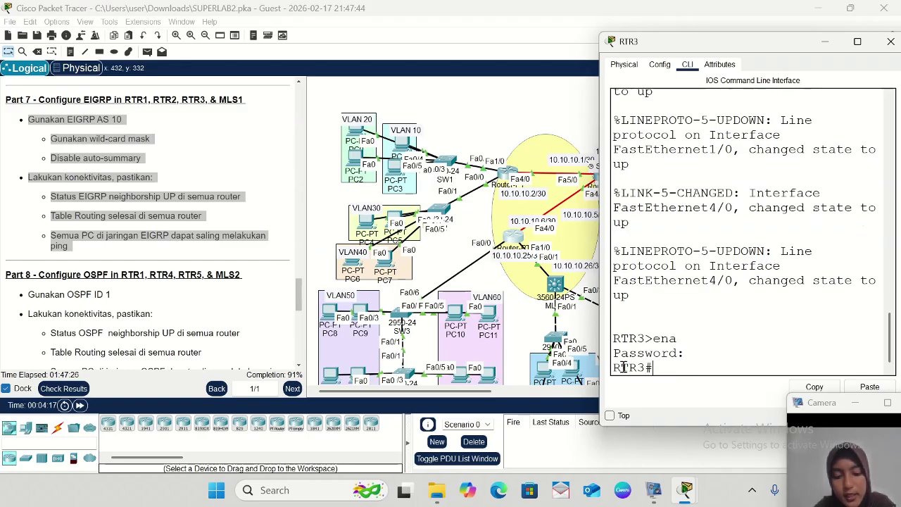
pyautogui.write('conf t')
pyautogui.press('Return')
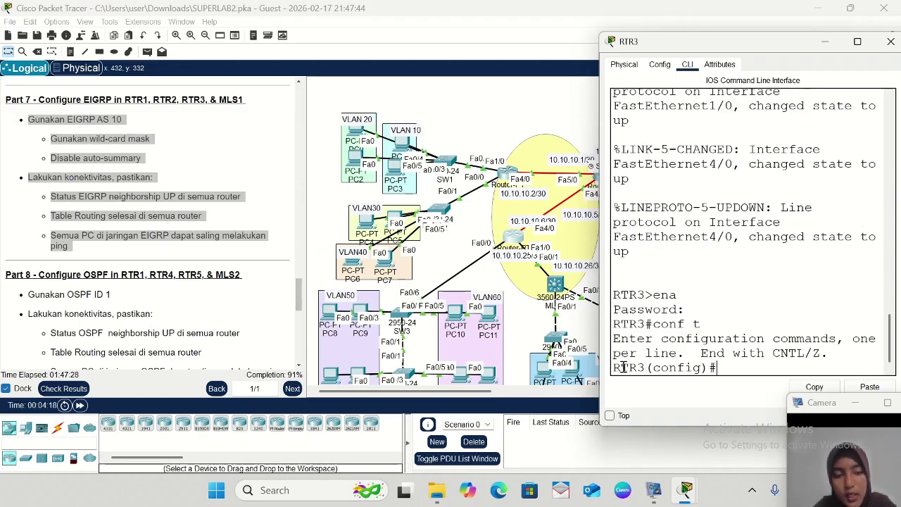
# - Configure router eigrp 10 with no auto-summary and network 10.10.10.4 0.0.0.3 on RTR3
pyautogui.write('ro')
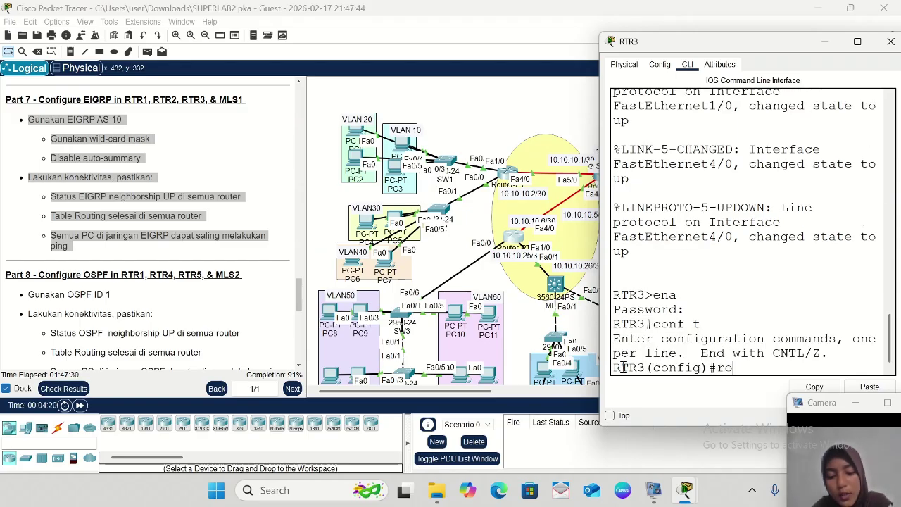
pyautogui.write('uter ')
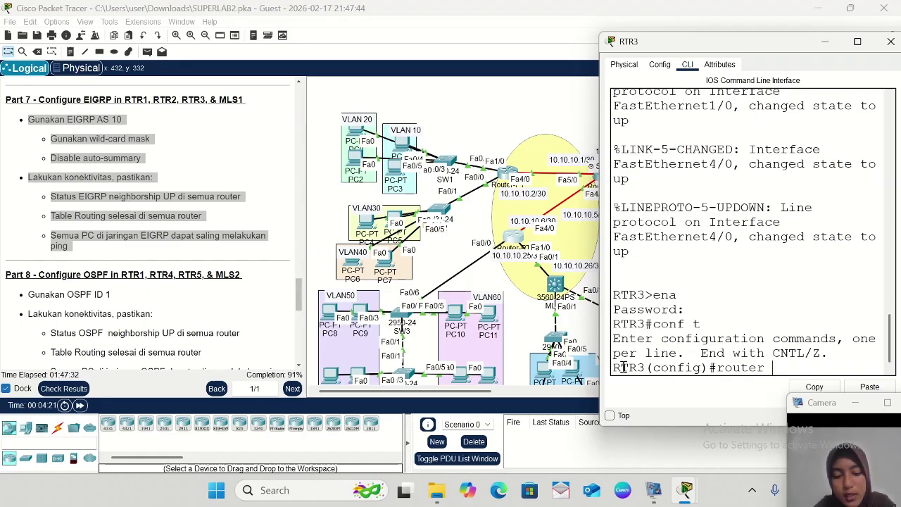
pyautogui.write('eigrp')
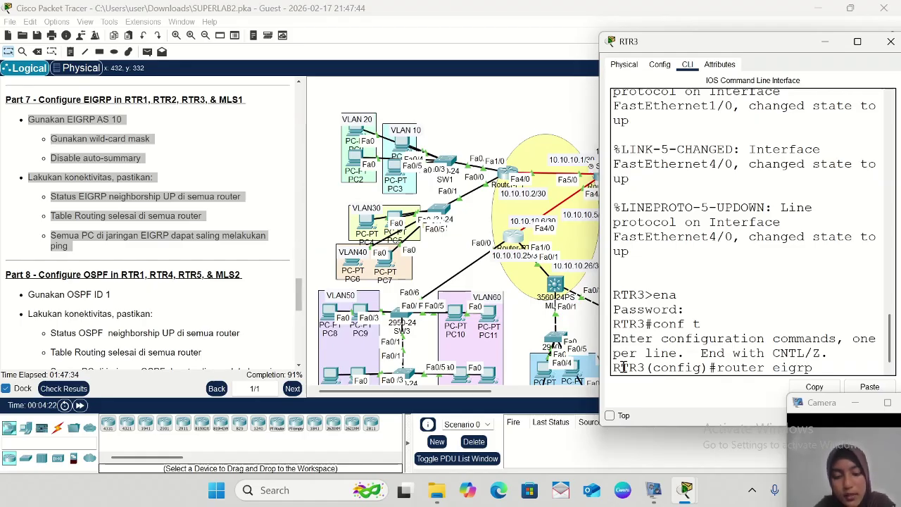
pyautogui.write(' 10')
pyautogui.press('Return')
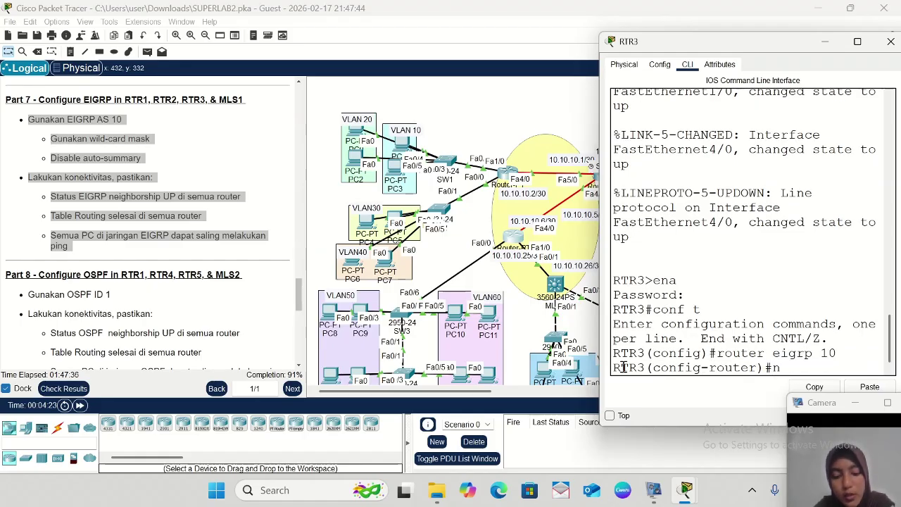
pyautogui.write('no auto-')
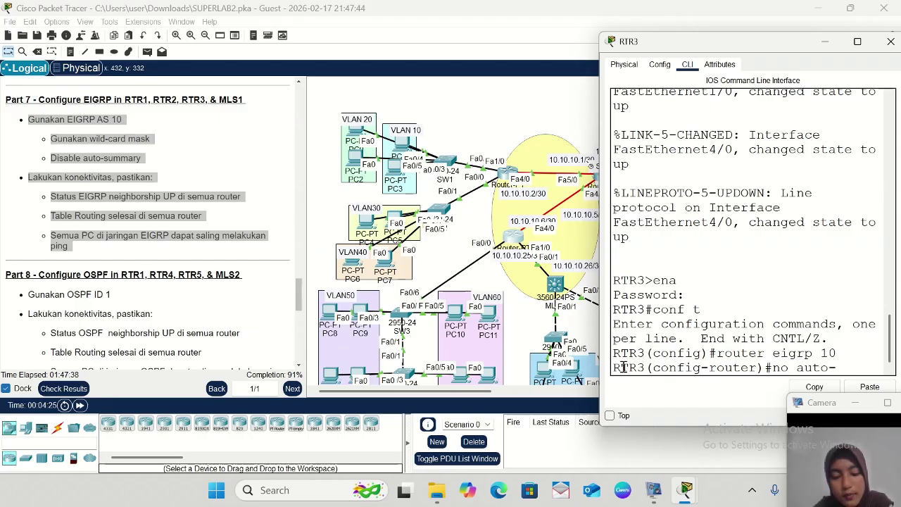
pyautogui.write('summary')
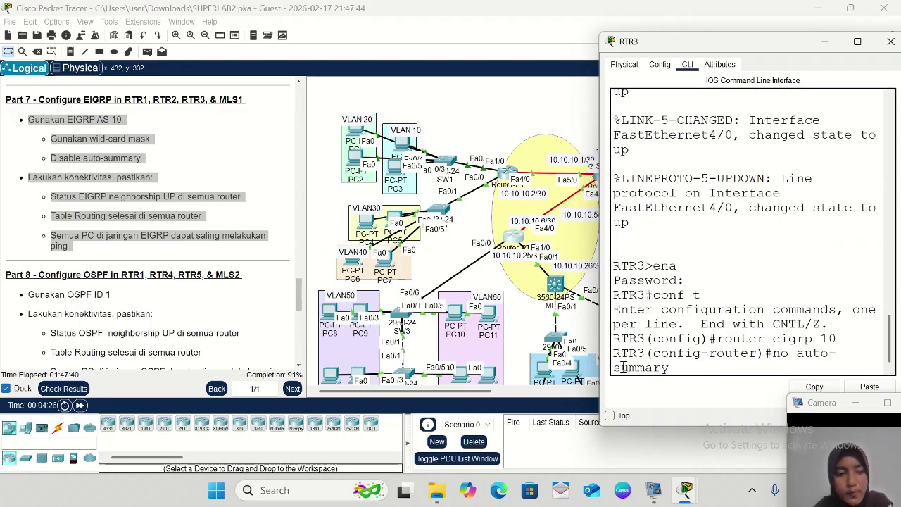
pyautogui.press('Return')
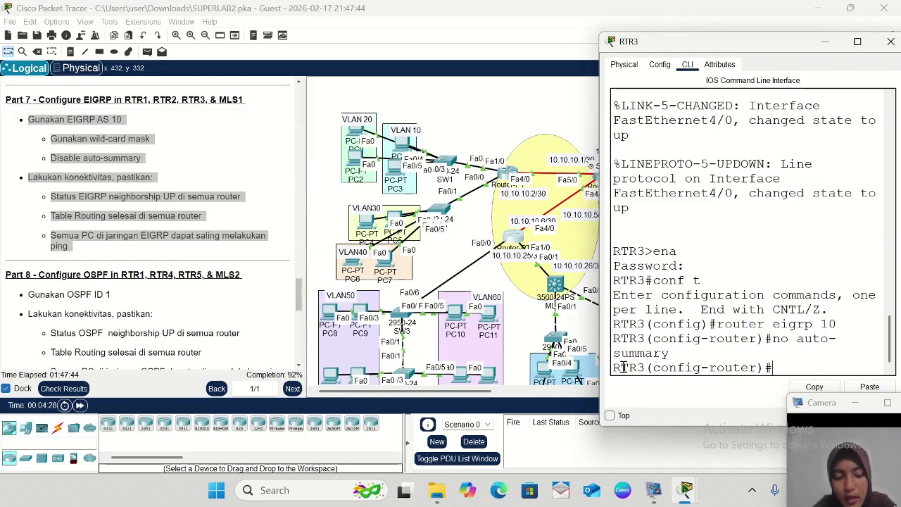
pyautogui.write('net')
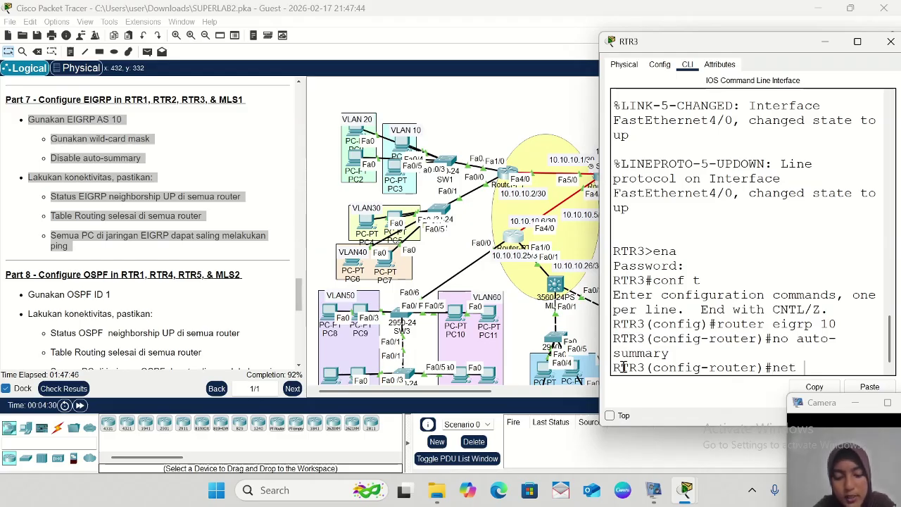
pyautogui.write(' 10.')
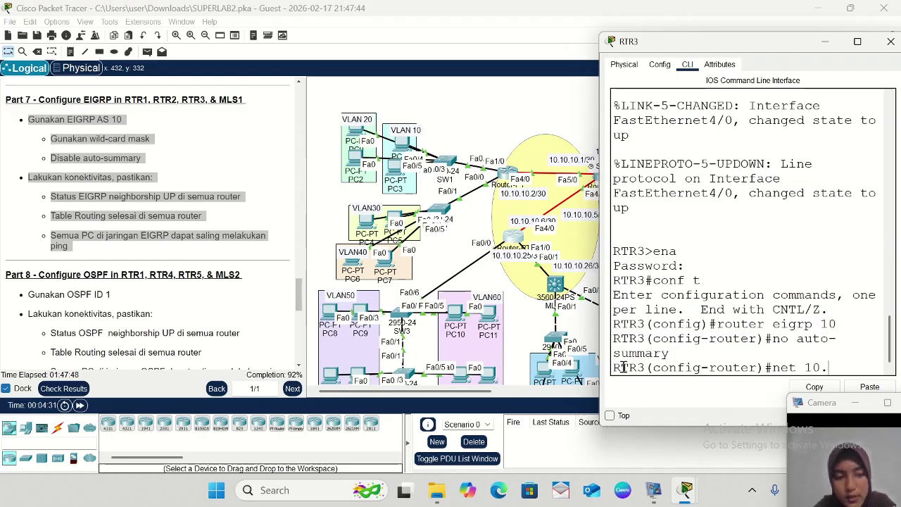
pyautogui.write('10.10.')
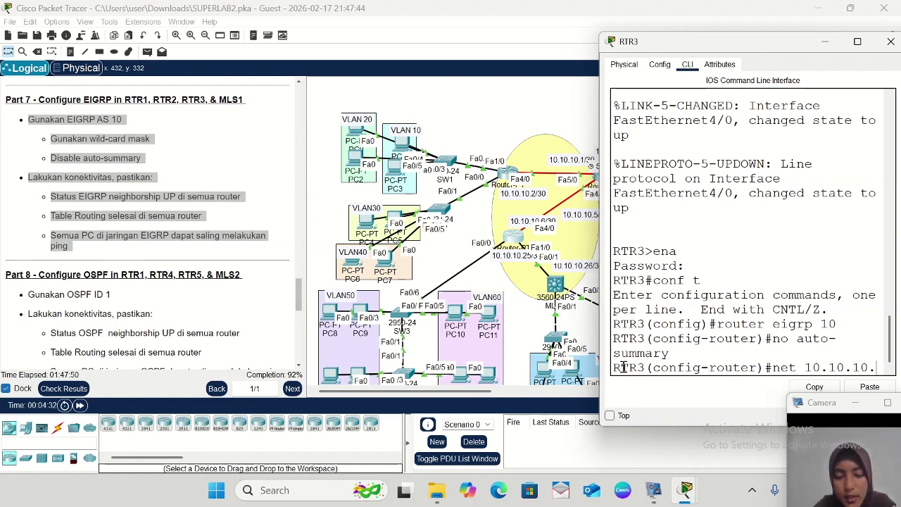
pyautogui.write('4')
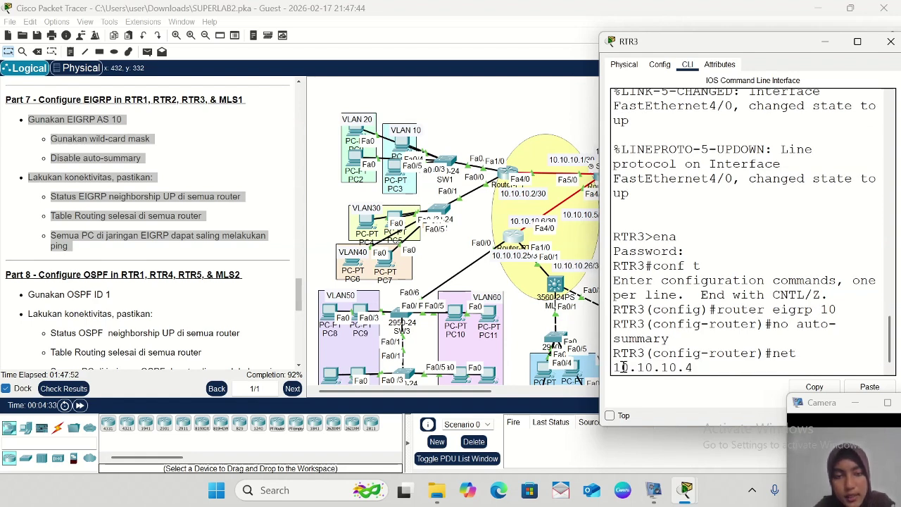
pyautogui.write(' 0.0.')
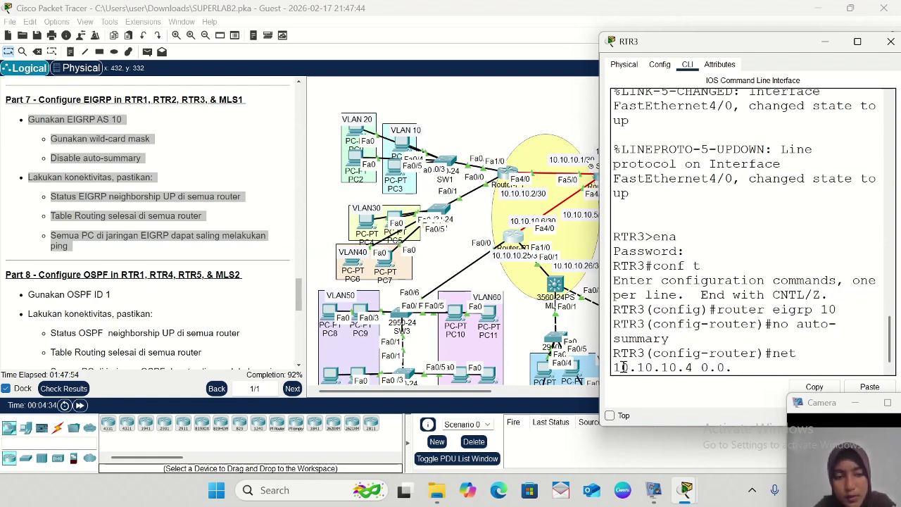
pyautogui.write('0.3')
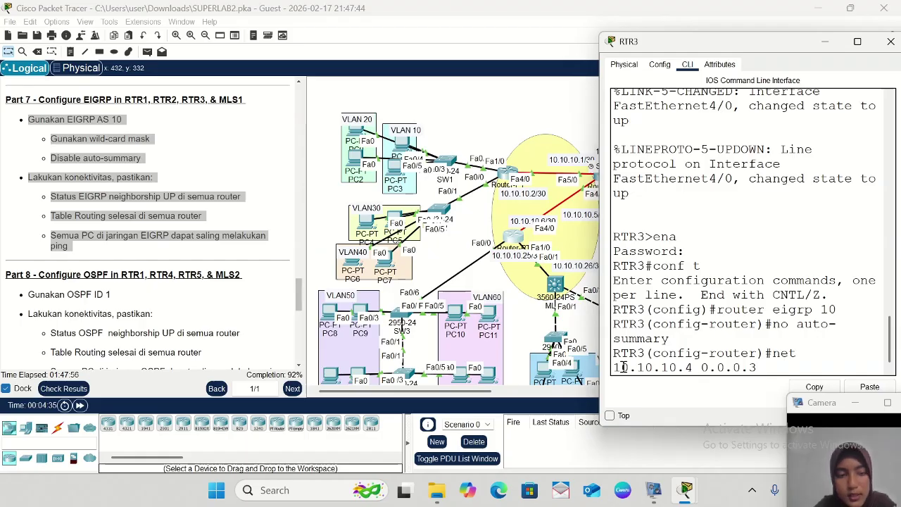
pyautogui.press('Return')
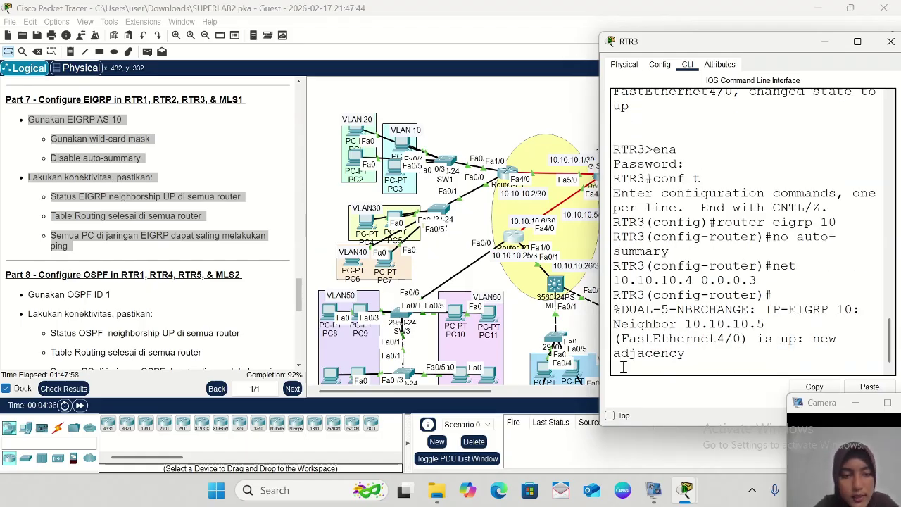
pyautogui.hscroll(3, 506, 262)
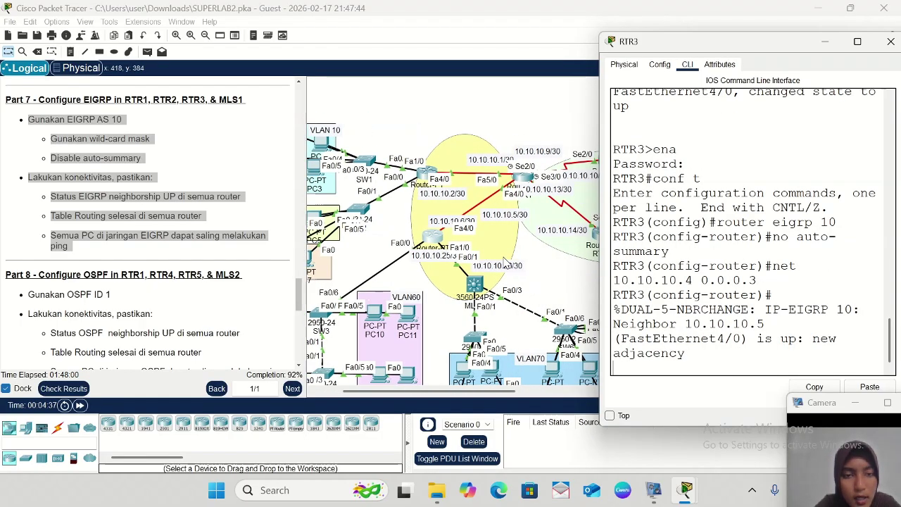
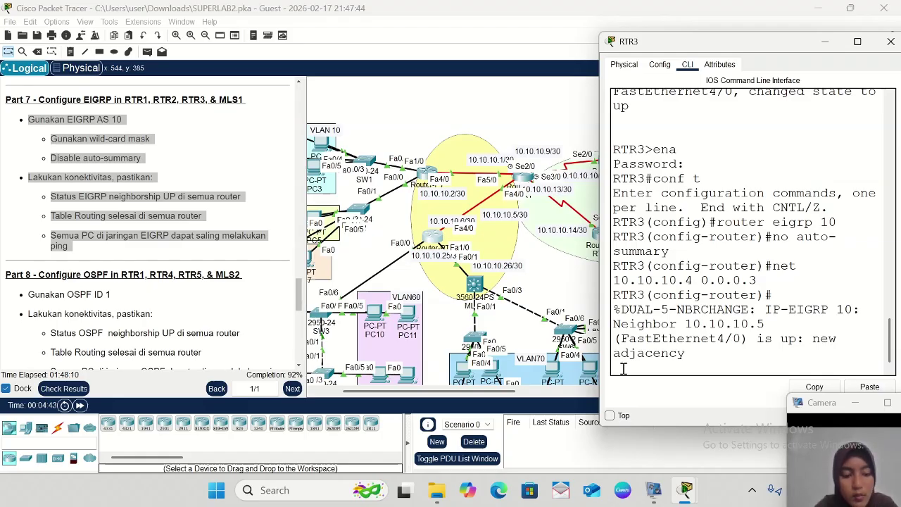
# - Add 'net 10.10.10.24 0.0.0.3' under RTR3's router eigrp 10 and highlight the new statement
pyautogui.press('Up')
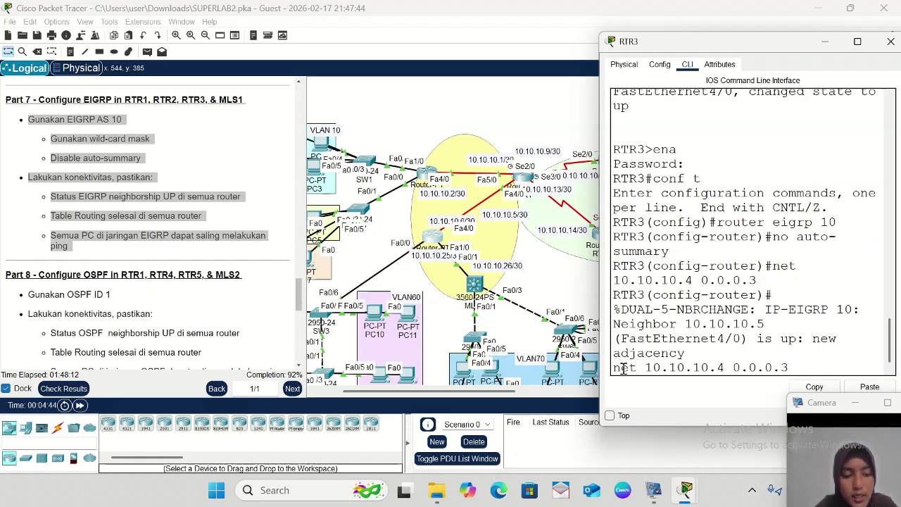
pyautogui.press('BackSpace')
pyautogui.press('BackSpace')
pyautogui.press('BackSpace')
pyautogui.press('BackSpace')
pyautogui.press('BackSpace')
pyautogui.press('BackSpace')
pyautogui.press('BackSpace')
pyautogui.press('BackSpace')
pyautogui.press('BackSpace')
pyautogui.press('BackSpace')
pyautogui.press('BackSpace')
pyautogui.press('BackSpace')
pyautogui.press('BackSpace')
pyautogui.press('BackSpace')
pyautogui.press('BackSpace')
pyautogui.press('BackSpace')
pyautogui.press('BackSpace')
pyautogui.press('BackSpace')
pyautogui.press('BackSpace')
pyautogui.press('BackSpace')
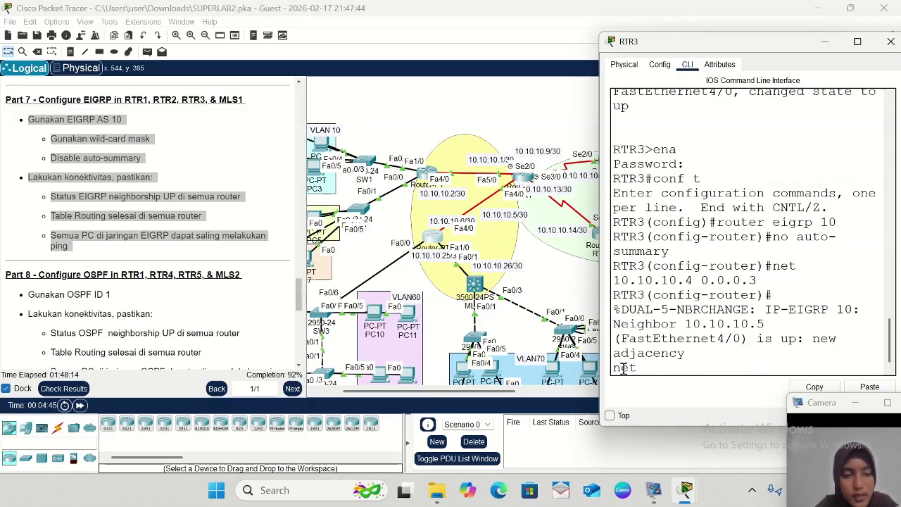
pyautogui.press('Return')
pyautogui.press('Up')
pyautogui.press('Up')
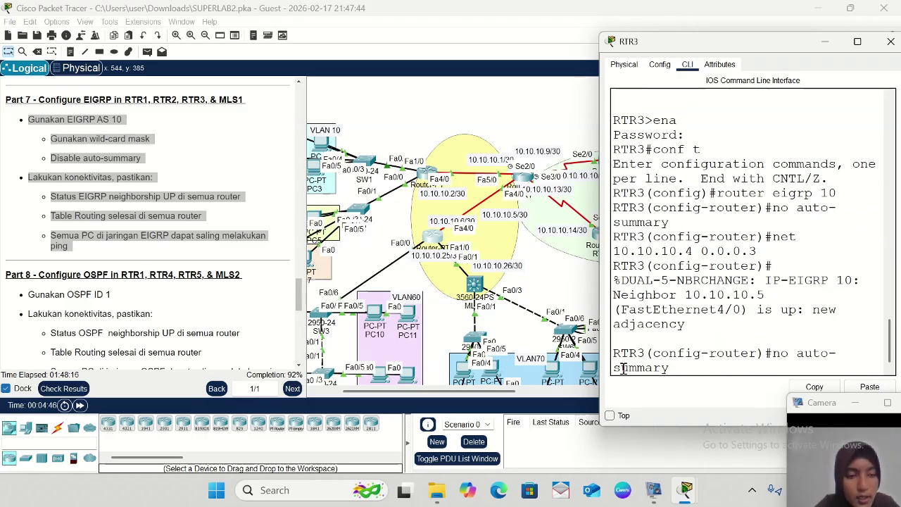
pyautogui.press('Up')
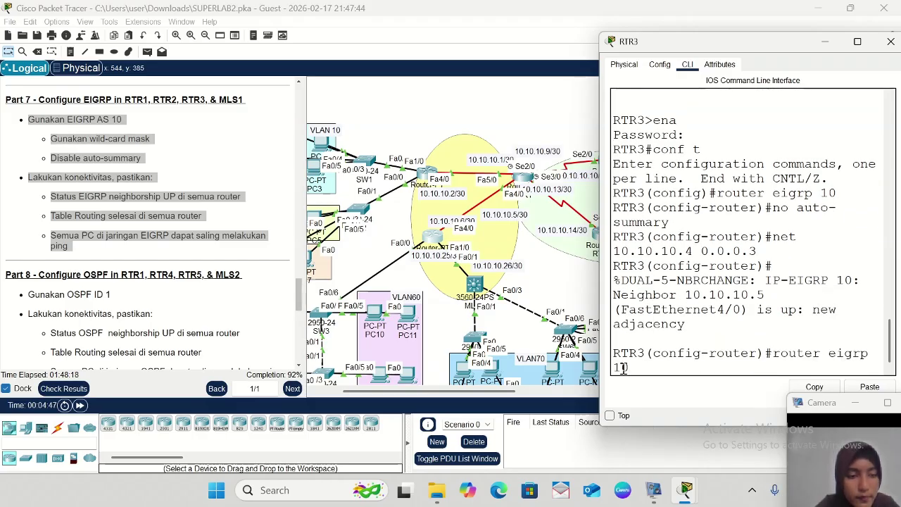
pyautogui.press('BackSpace')
pyautogui.press('BackSpace')
pyautogui.press('BackSpace')
pyautogui.press('BackSpace')
pyautogui.press('BackSpace')
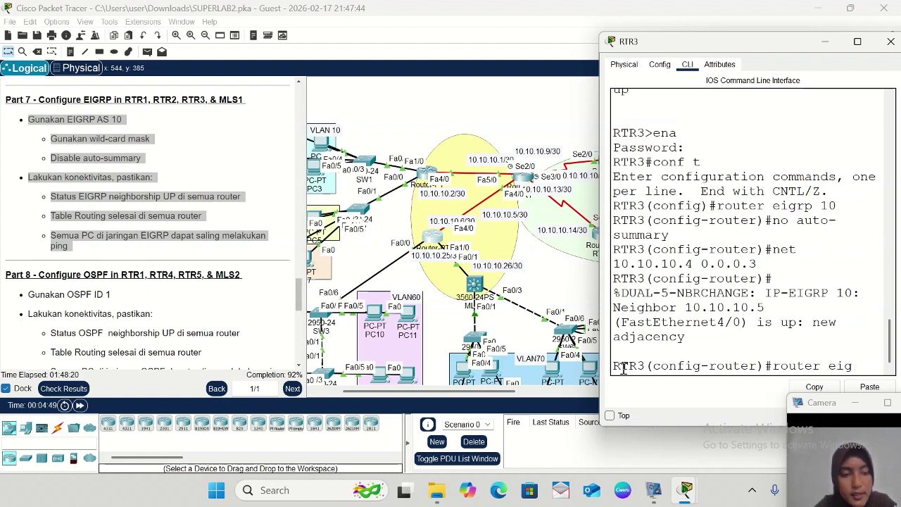
pyautogui.press('BackSpace')
pyautogui.press('BackSpace')
pyautogui.press('BackSpace')
pyautogui.press('BackSpace')
pyautogui.press('BackSpace')
pyautogui.press('BackSpace')
pyautogui.press('BackSpace')
pyautogui.press('BackSpace')
pyautogui.press('BackSpace')
pyautogui.press('BackSpace')
pyautogui.write('ne')
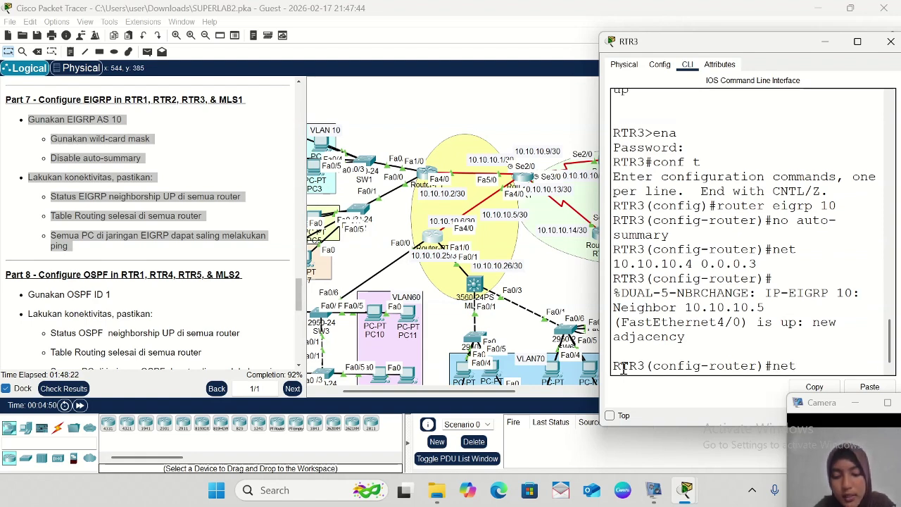
pyautogui.write('t 1')
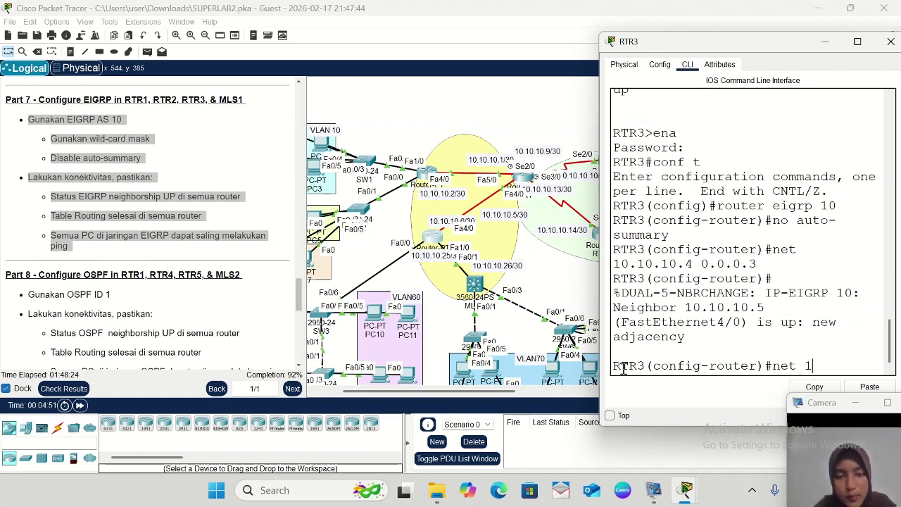
pyautogui.write('0.10.10')
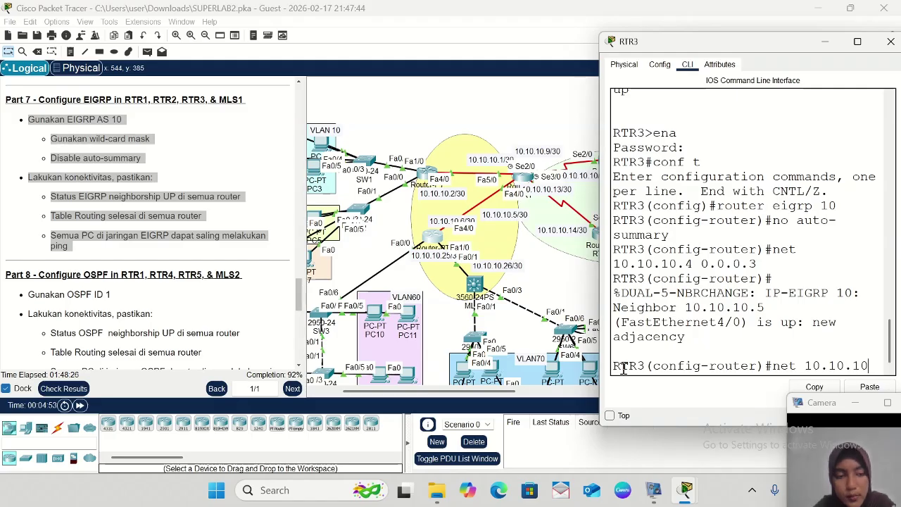
pyautogui.write('.24 ')
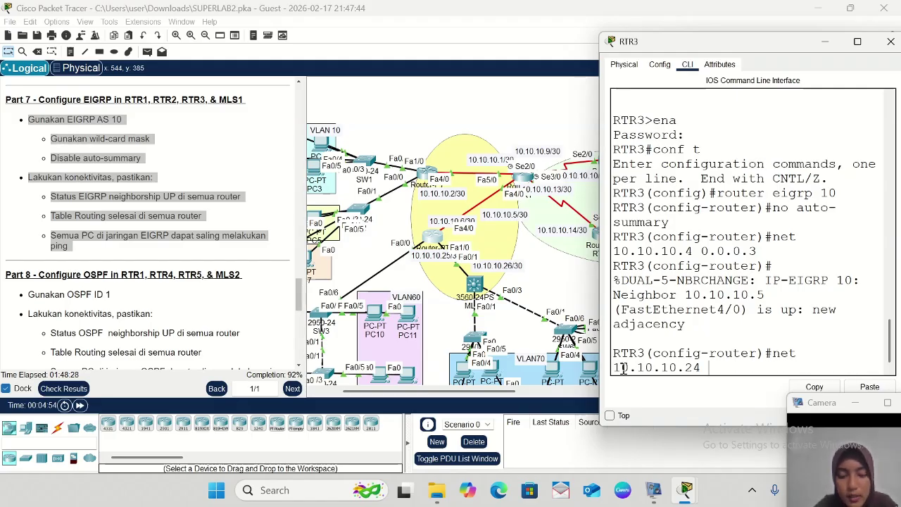
pyautogui.write('0.0')
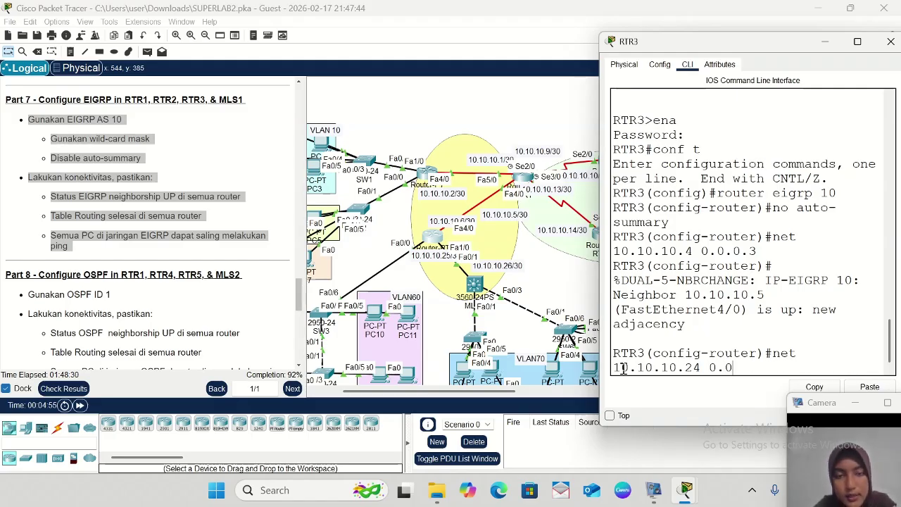
pyautogui.write('.0.3')
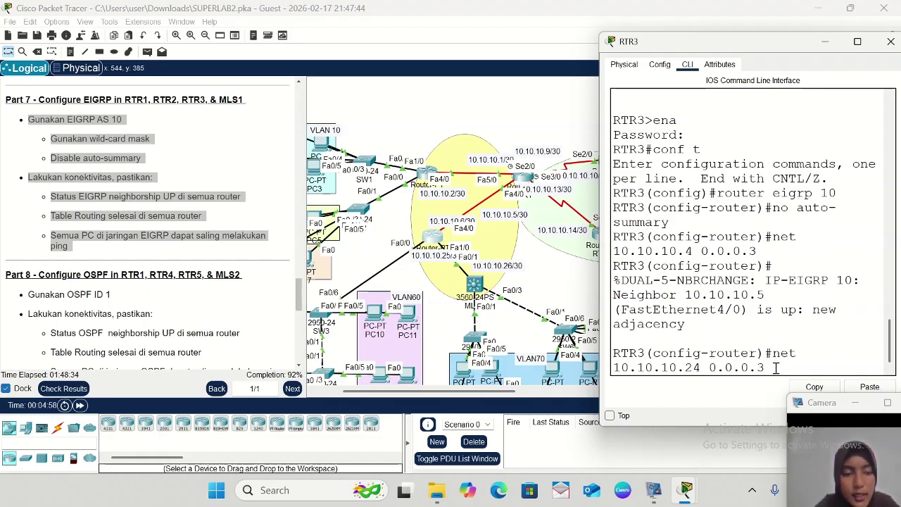
pyautogui.press('Return')
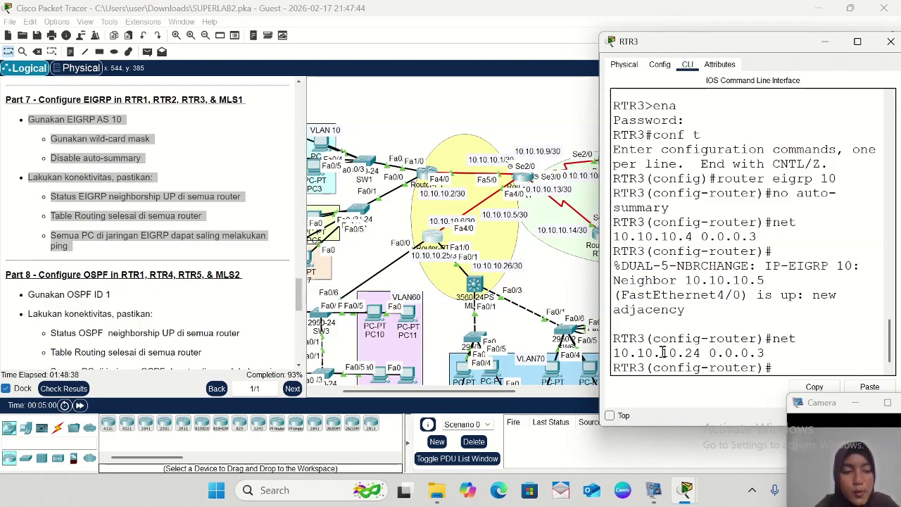
pyautogui.moveTo(661, 352); pyautogui.dragTo(701, 353)
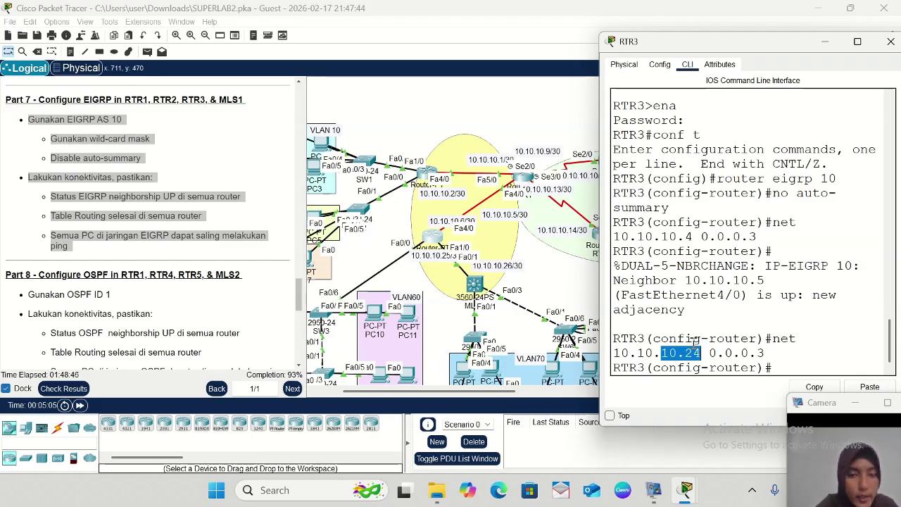
pyautogui.click(789, 369)
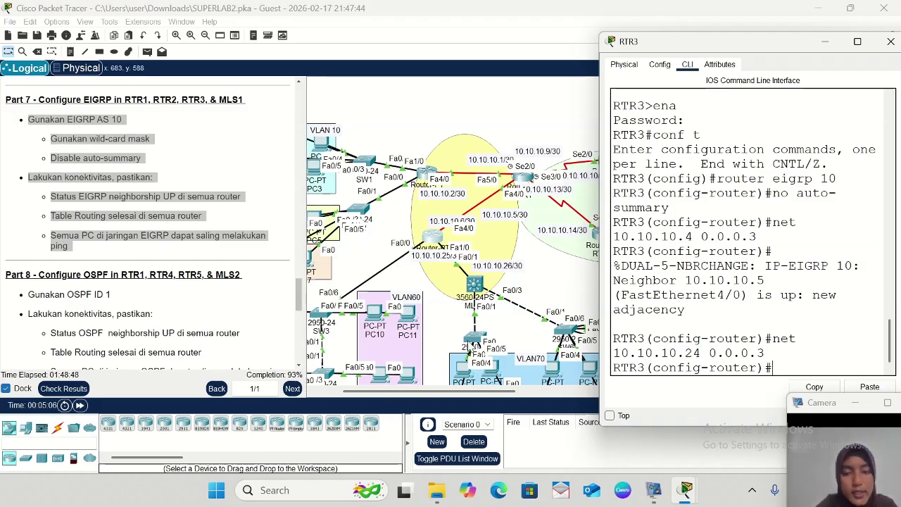
pyautogui.hscroll(-3, 426, 332)
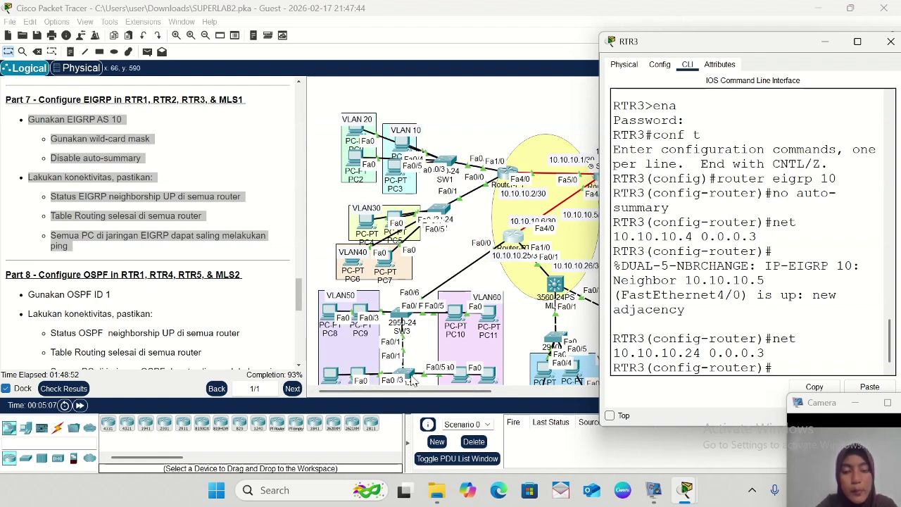
pyautogui.hscroll(3, 503, 322)
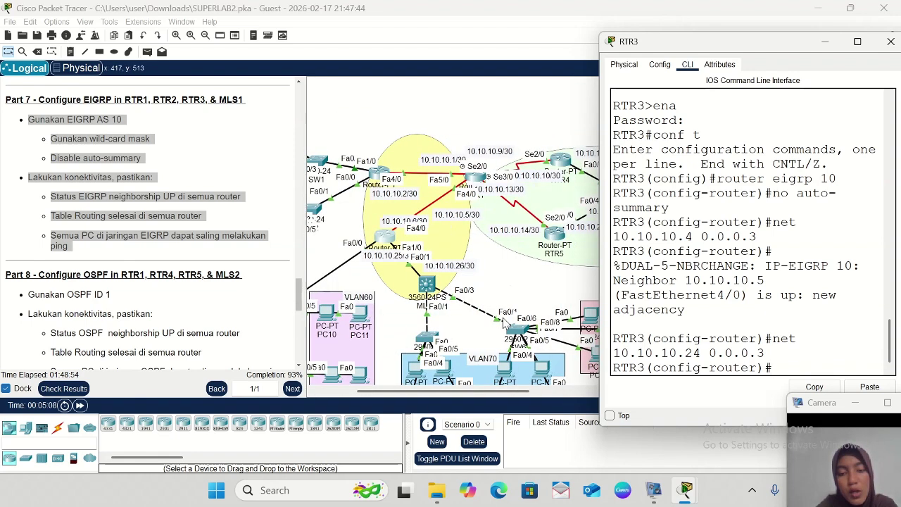
pyautogui.scroll(-3, 513, 372)
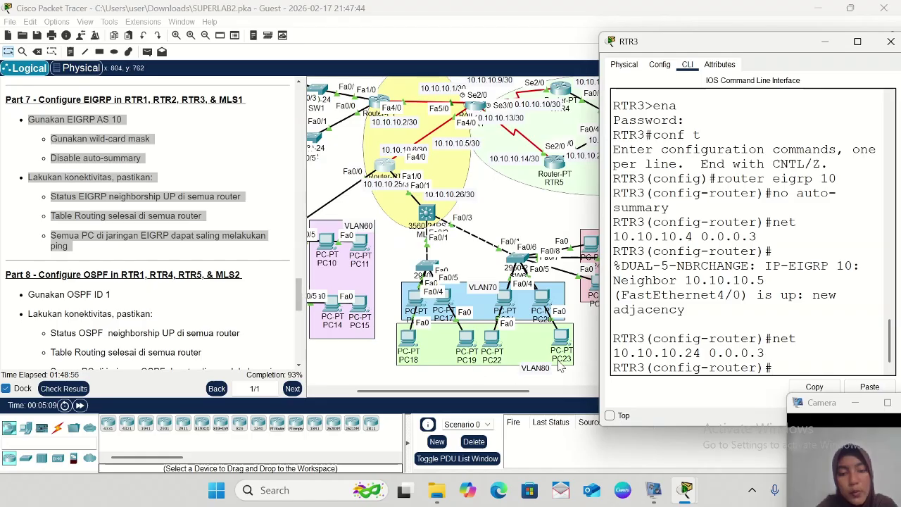
pyautogui.hscroll(5, 332, 284)
pyautogui.hscroll(-5, 332, 284)
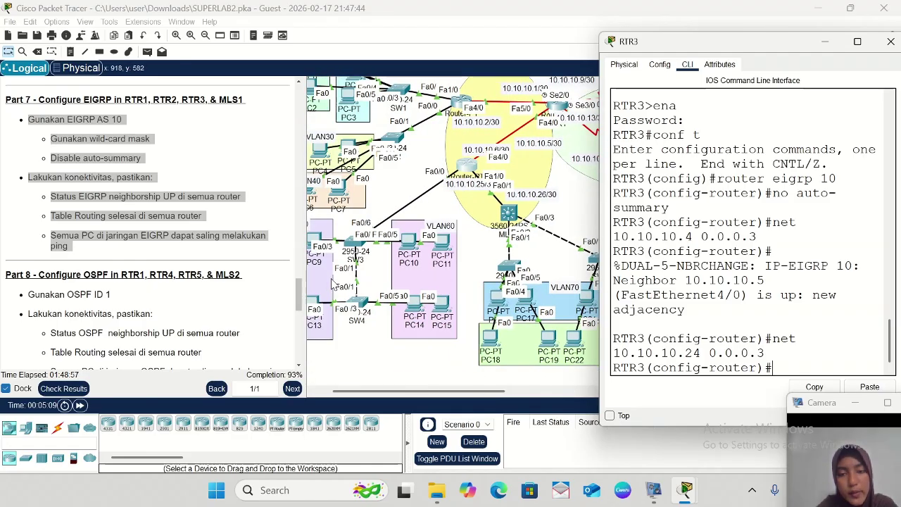
pyautogui.scroll(3, 333, 284)
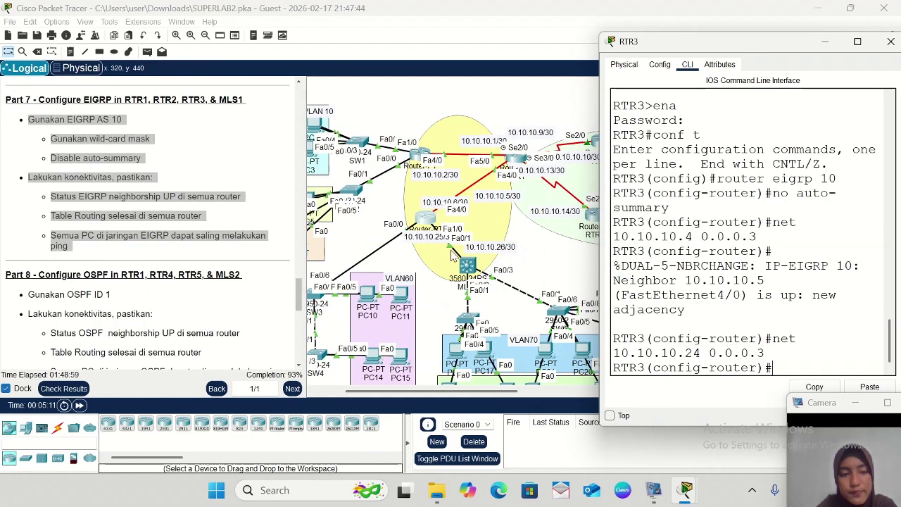
# - Edit the recalled network line into 192.168.50.0 0.0.0.255 and add it to RTR3's EIGRP
pyautogui.press('Up')
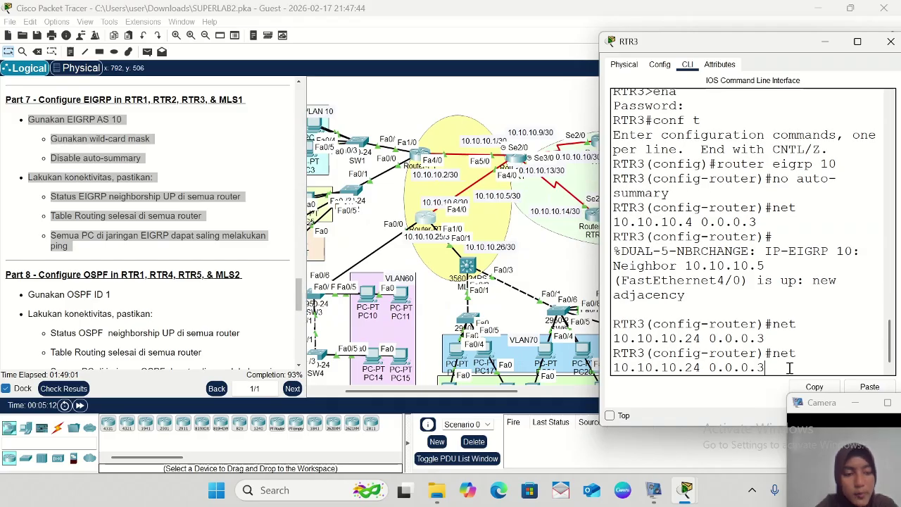
pyautogui.press('Left')
pyautogui.press('Left')
pyautogui.press('Left')
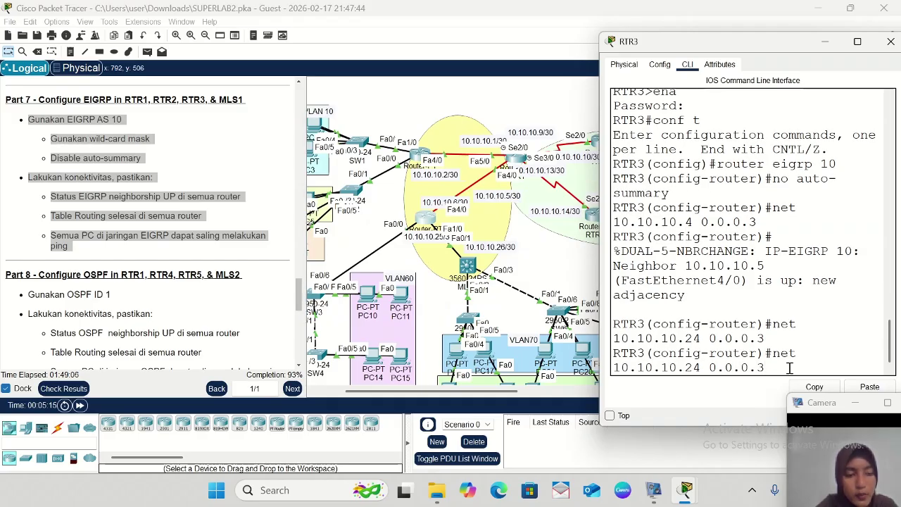
pyautogui.press('BackSpace')
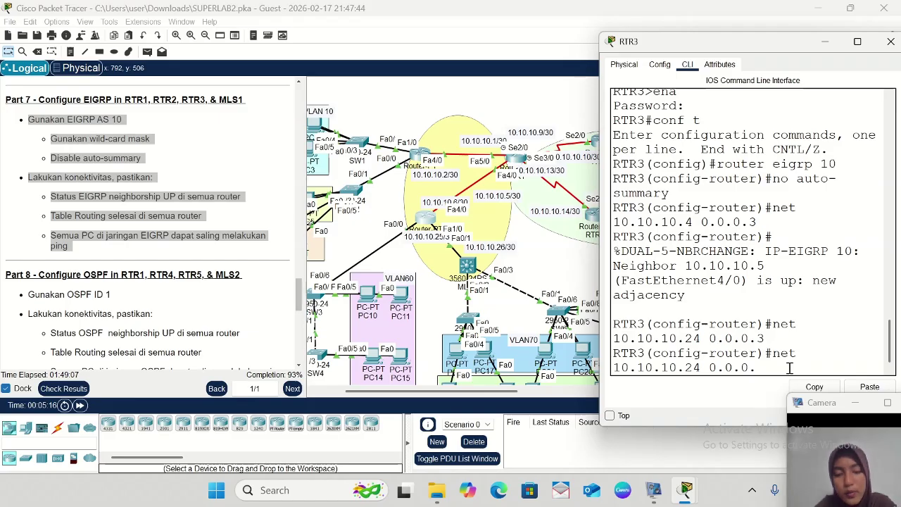
pyautogui.write('255')
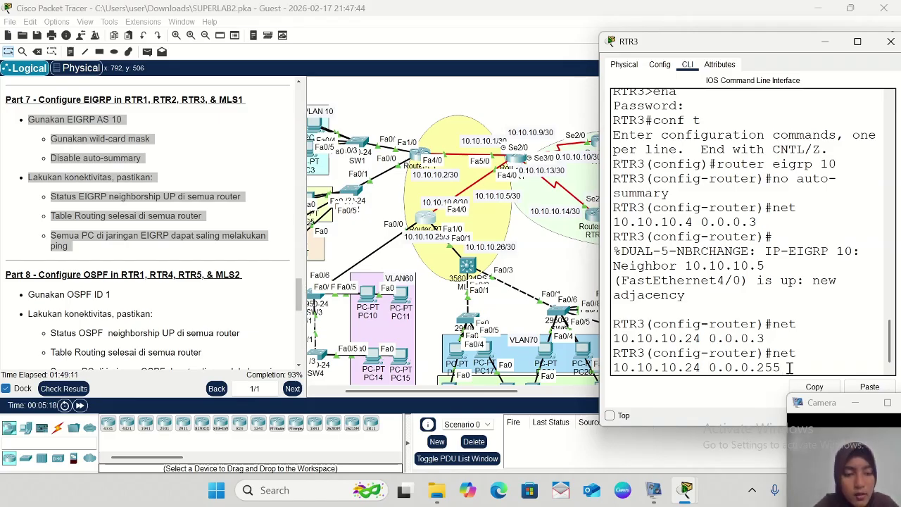
pyautogui.press('Left')
pyautogui.press('Left')
pyautogui.press('Left')
pyautogui.press('Left')
pyautogui.press('Left')
pyautogui.press('Left')
pyautogui.press('Left')
pyautogui.press('Left')
pyautogui.press('Left')
pyautogui.press('Left')
pyautogui.press('BackSpace')
pyautogui.press('BackSpace')
pyautogui.press('BackSpace')
pyautogui.press('BackSpace')
pyautogui.press('BackSpace')
pyautogui.press('BackSpace')
pyautogui.press('BackSpace')
pyautogui.press('BackSpace')
pyautogui.press('BackSpace')
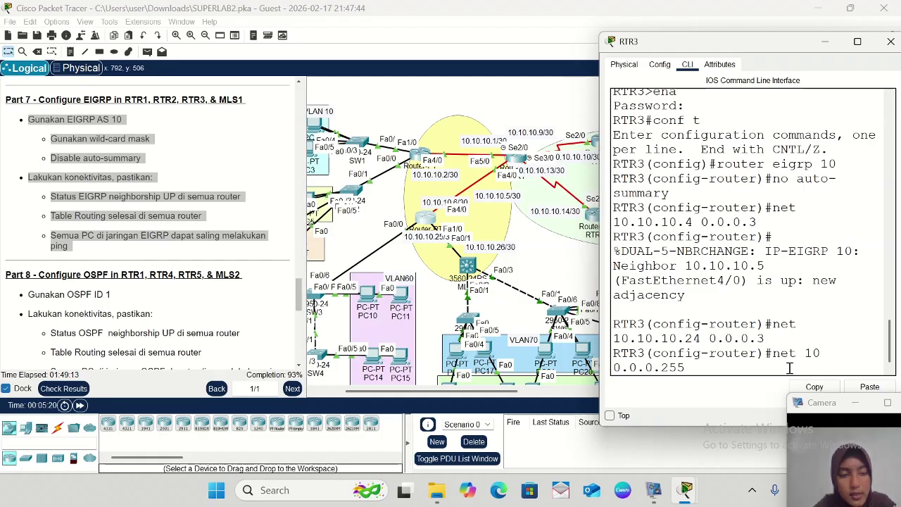
pyautogui.write('92.')
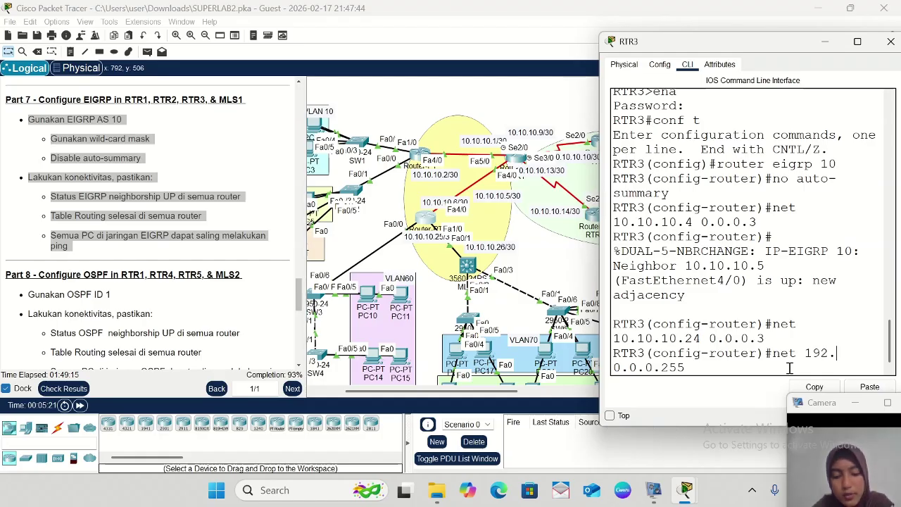
pyautogui.write('168.')
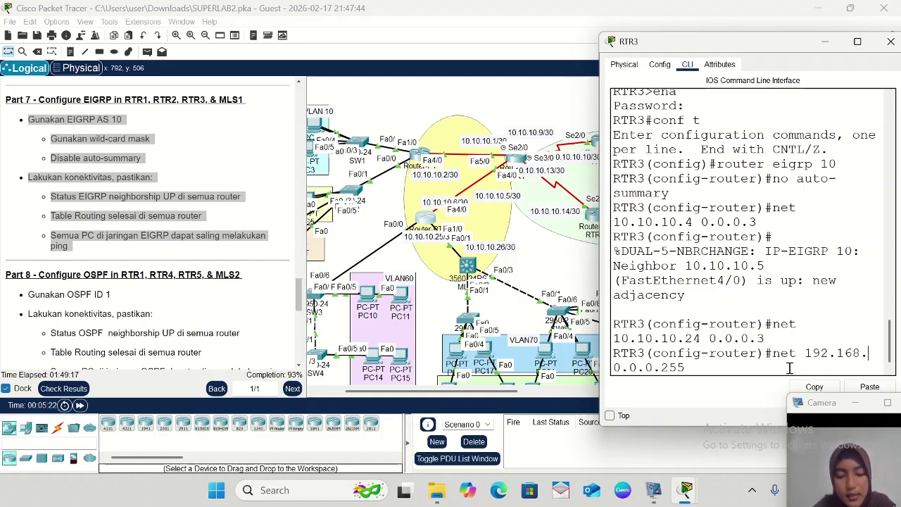
pyautogui.write('50.0')
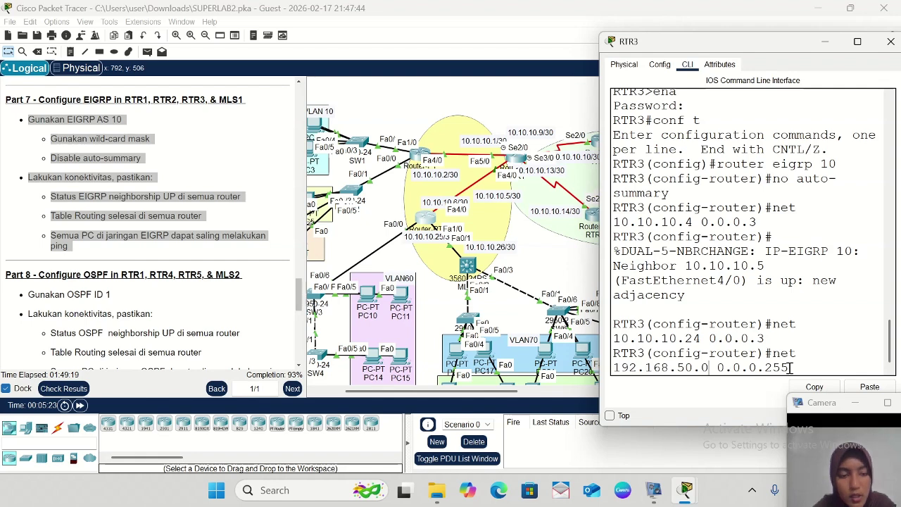
pyautogui.press('Return')
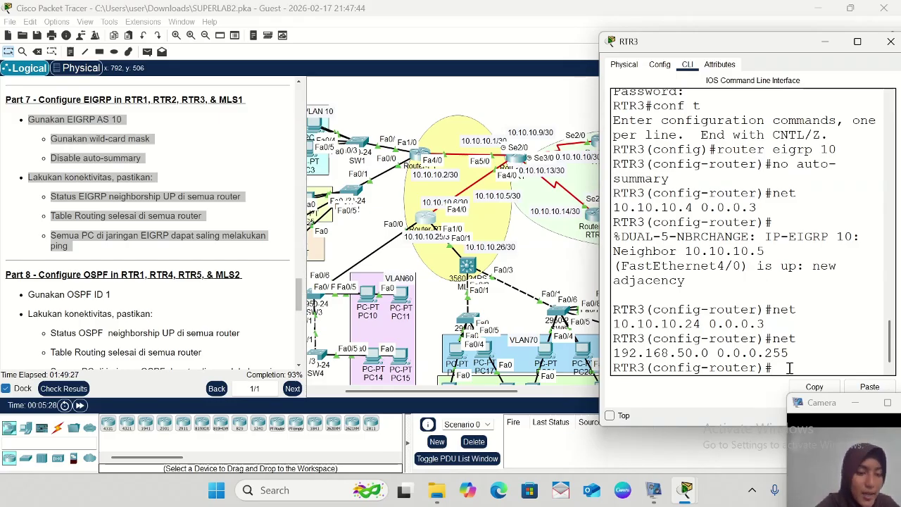
# - Add networks 192.168.60.0, 70.0, 80.0 and 90.0 with wildcard 0.0.0.255 to RTR3's EIGRP
pyautogui.press('Up')
pyautogui.press('Up')
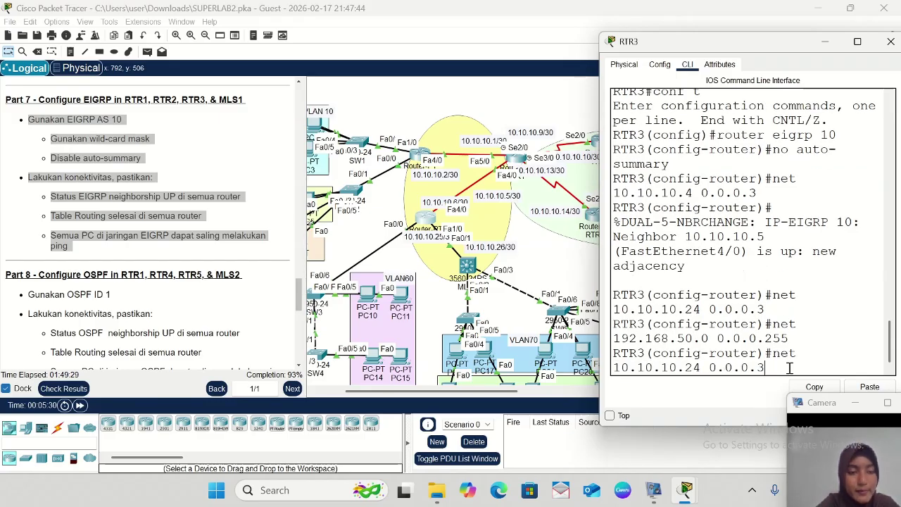
pyautogui.press('Down')
pyautogui.press('Left')
pyautogui.press('Left')
pyautogui.press('Left')
pyautogui.press('Left')
pyautogui.press('Left')
pyautogui.press('Left')
pyautogui.press('Left')
pyautogui.press('Left')
pyautogui.press('Left')
pyautogui.press('Left')
pyautogui.press('Left')
pyautogui.press('Left')
pyautogui.press('BackSpace')
pyautogui.write('6')
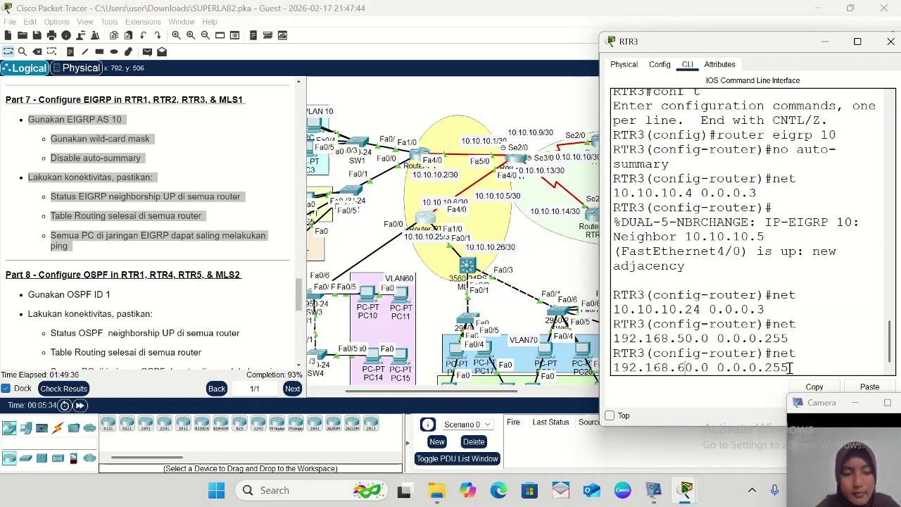
pyautogui.press('Return')
pyautogui.press('Up')
pyautogui.press('BackSpace')
pyautogui.write('7')
pyautogui.press('Return')
pyautogui.press('Up')
pyautogui.press('Left')
pyautogui.press('Left')
pyautogui.press('Left')
pyautogui.press('Left')
pyautogui.press('Left')
pyautogui.press('Left')
pyautogui.press('Left')
pyautogui.press('Left')
pyautogui.press('Left')
pyautogui.press('Left')
pyautogui.press('Left')
pyautogui.press('Left')
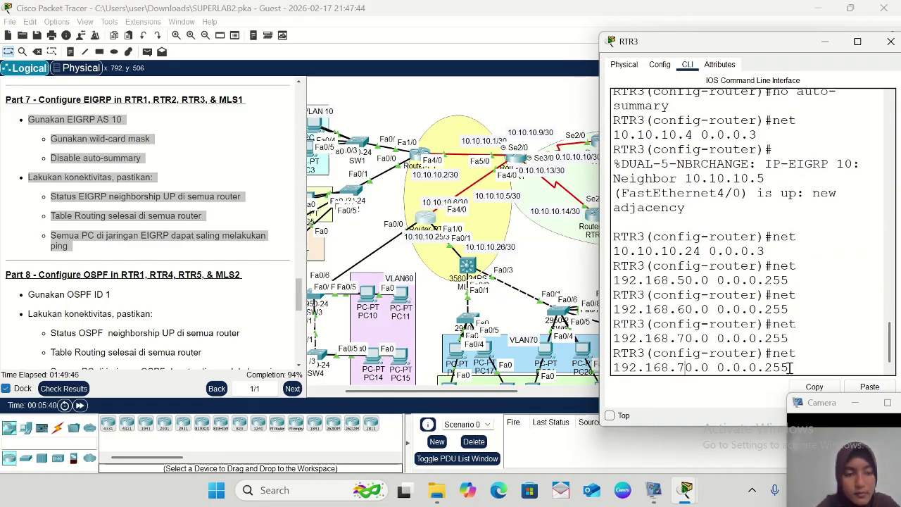
pyautogui.press('BackSpace')
pyautogui.write('8')
pyautogui.press('Return')
pyautogui.press('Up')
pyautogui.press('Left')
pyautogui.press('Left')
pyautogui.press('Left')
pyautogui.press('Left')
pyautogui.press('Left')
pyautogui.press('Left')
pyautogui.press('Left')
pyautogui.press('Left')
pyautogui.press('Left')
pyautogui.press('Left')
pyautogui.press('Left')
pyautogui.press('Left')
pyautogui.press('Left')
pyautogui.press('BackSpace')
pyautogui.write('9')
pyautogui.press('Return')
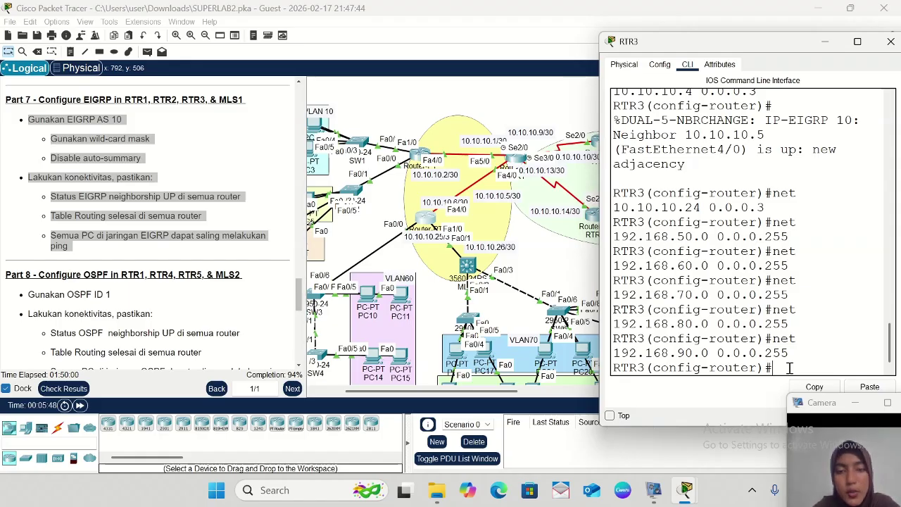
# - Minimize RTR3's console, reopen it from the RTR3 router, and narrow it beside the topology
pyautogui.click(827, 44)
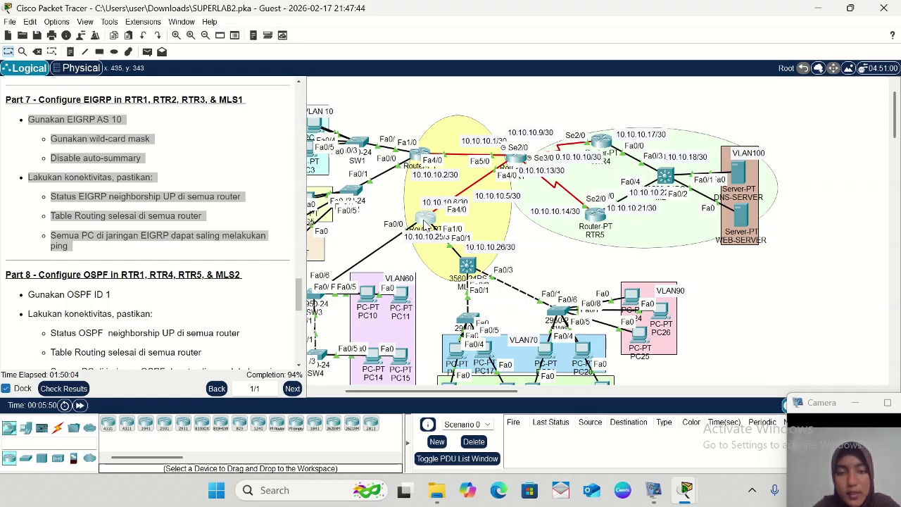
pyautogui.click(424, 224)
pyautogui.scroll(-1, 705, 385)
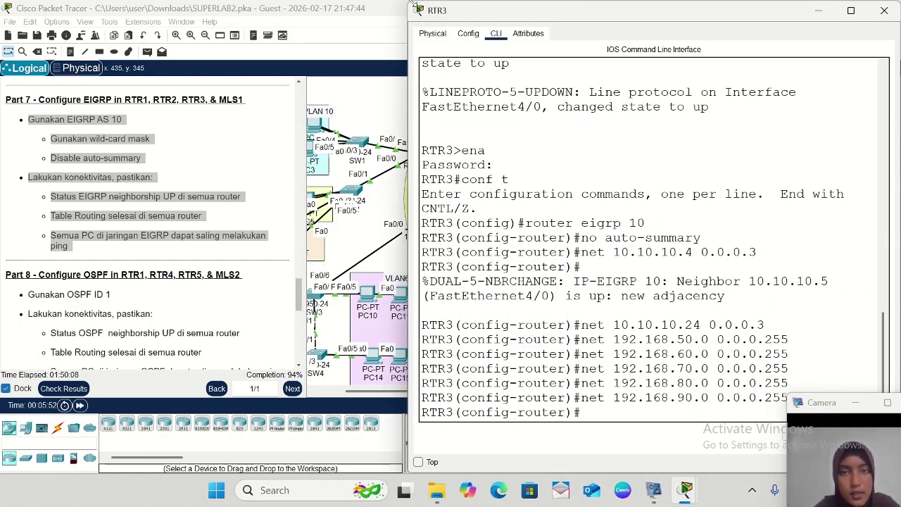
pyautogui.moveTo(415, 4); pyautogui.dragTo(564, 40)
pyautogui.moveTo(744, 55); pyautogui.dragTo(745, 39)
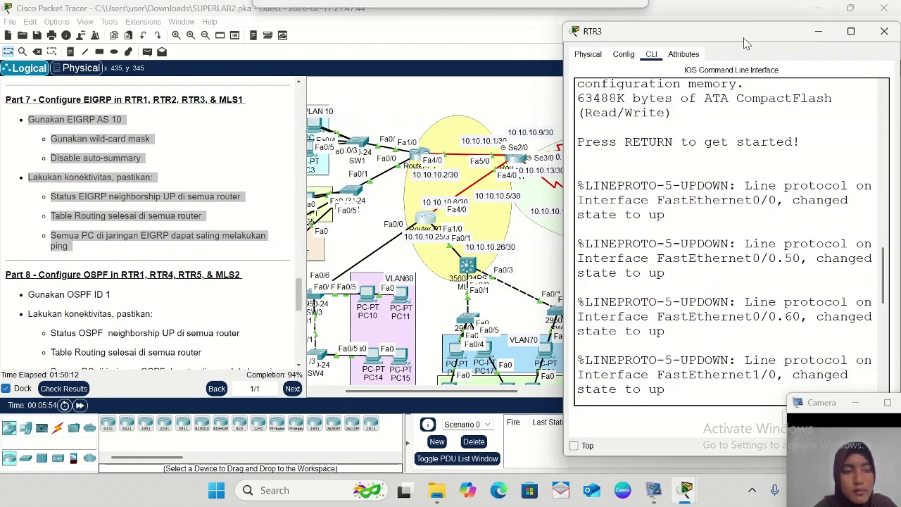
# - Exit RTR3's router configuration mode with 'ex'
pyautogui.write('ena conf t router eigrp 10 no auto-summary net 10.10.10.4 0.0.0.3 net 10.10.10.24 0.0.0.3 net 192.168.50.0 0.0.0.255 net 192.168.60.0 0.0.0.255 net 192.168.70.0 0.0.0.255 net 192.168.80.0 0.0.0.255 net 192.168.90.0 0.0.0.255')
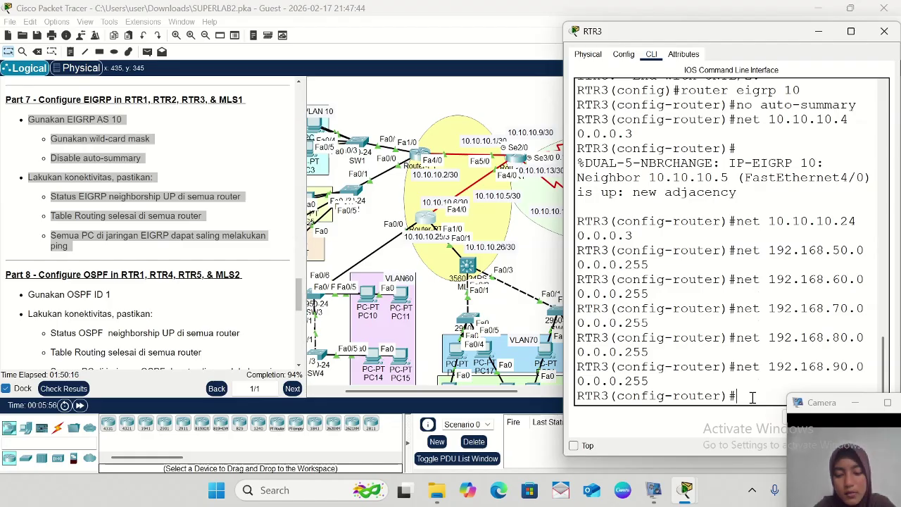
pyautogui.write('ex')
pyautogui.press('Return')
# - Run 'do sh ip eigrp neigh' on RTR3 and highlight neighbor 10.10.10.5 on Fa4/0
pyautogui.write('d')
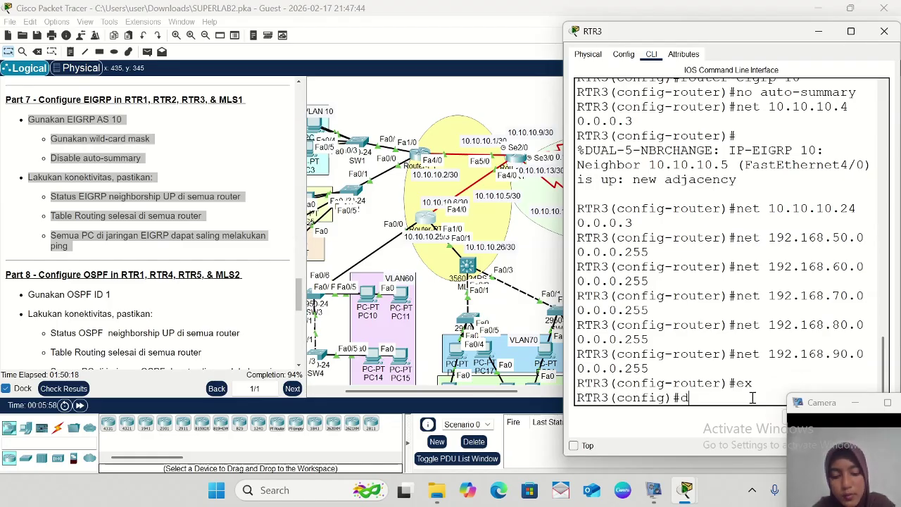
pyautogui.write('o sh ip')
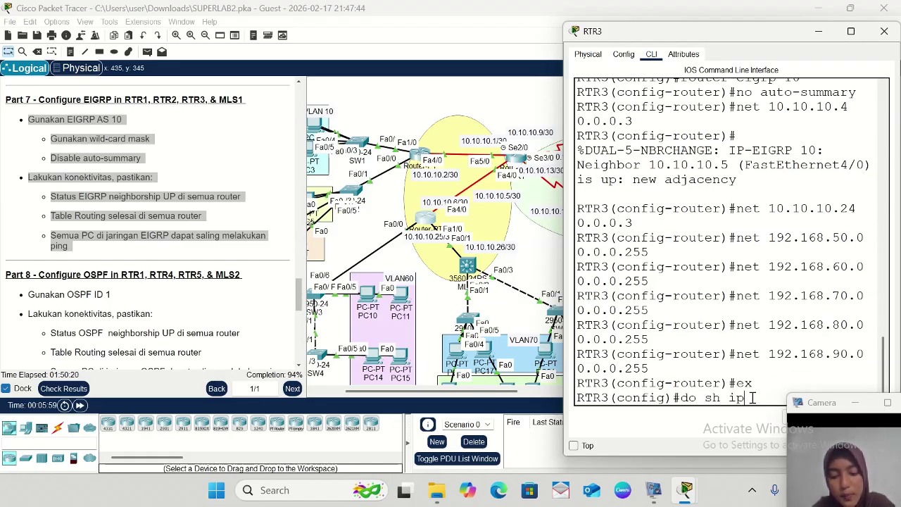
pyautogui.write('eigrp')
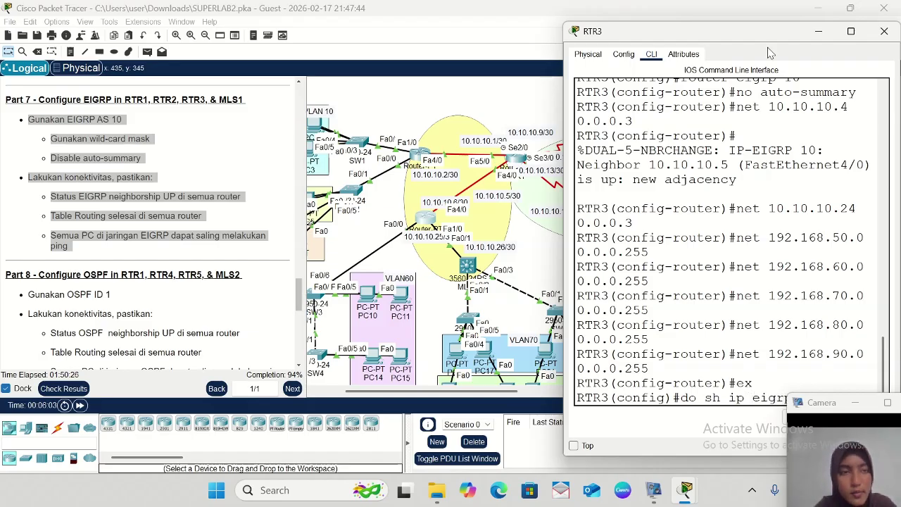
pyautogui.moveTo(769, 41); pyautogui.dragTo(768, 30)
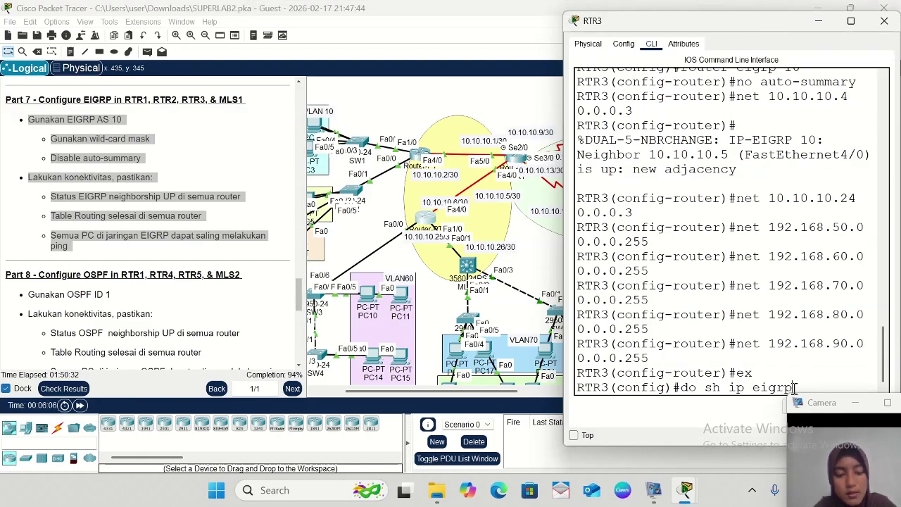
pyautogui.write('neig')
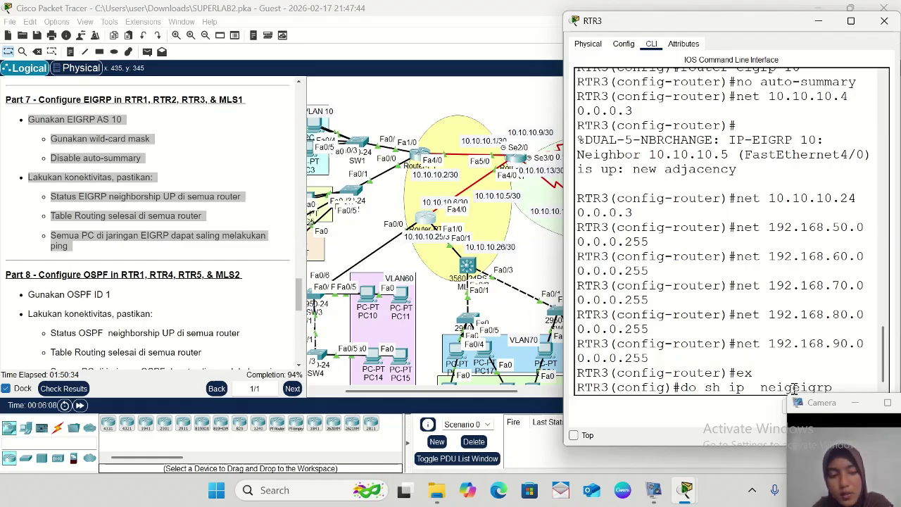
pyautogui.press('BackSpace')
pyautogui.press('BackSpace')
pyautogui.press('BackSpace')
pyautogui.press('BackSpace')
pyautogui.press('BackSpace')
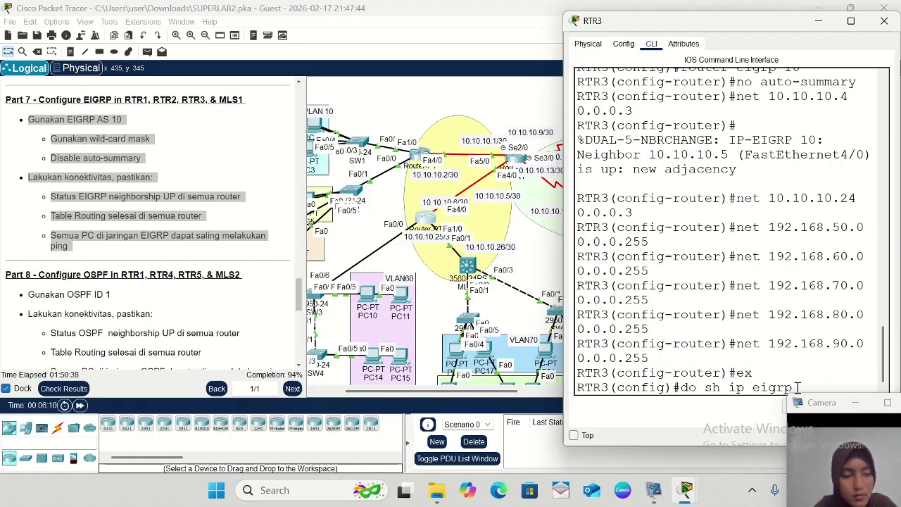
pyautogui.write('ne')
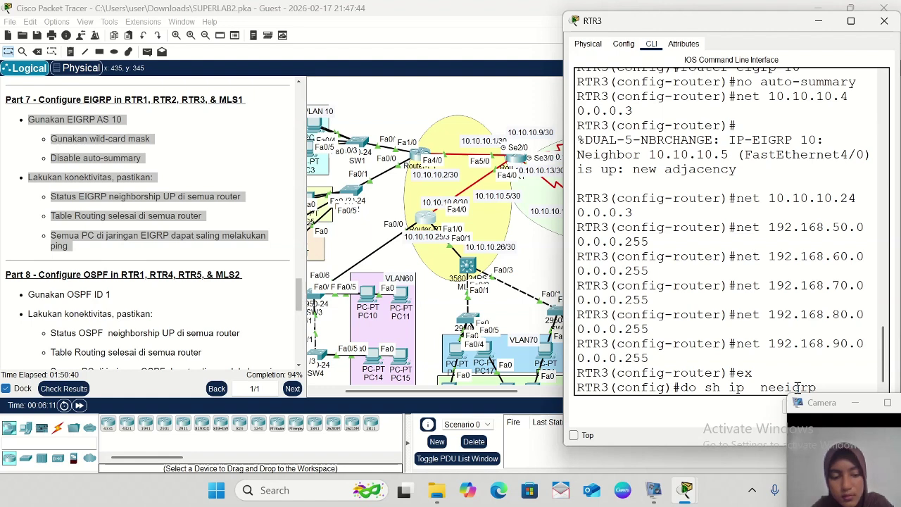
pyautogui.press('BackSpace')
pyautogui.press('BackSpace')
pyautogui.press('BackSpace')
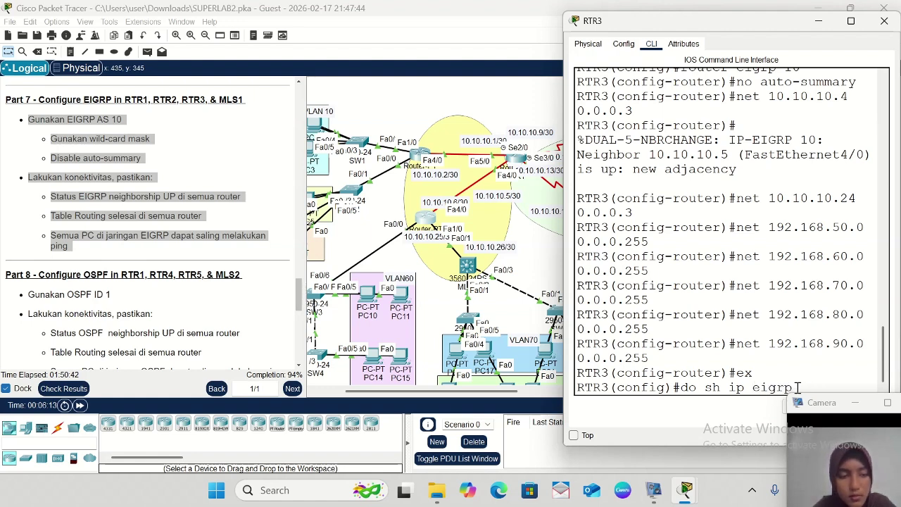
pyautogui.write('ne')
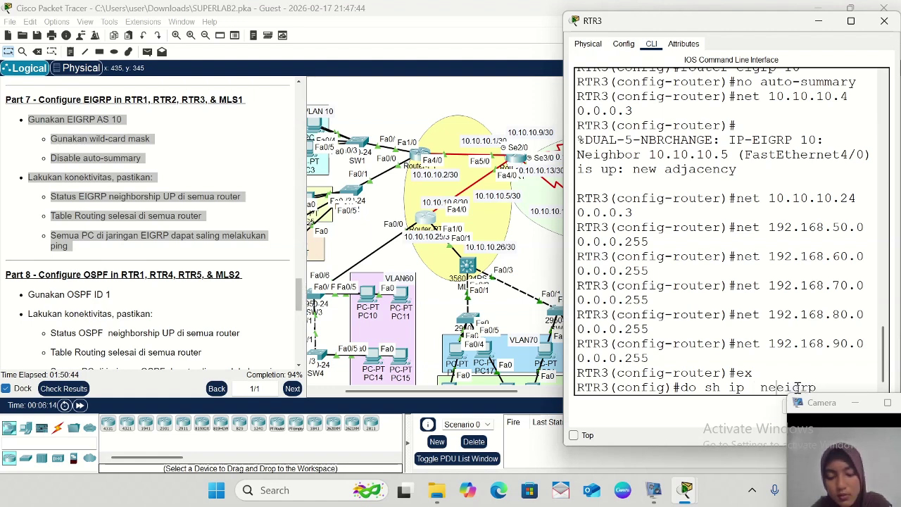
pyautogui.press('BackSpace')
pyautogui.press('BackSpace')
pyautogui.press('BackSpace')
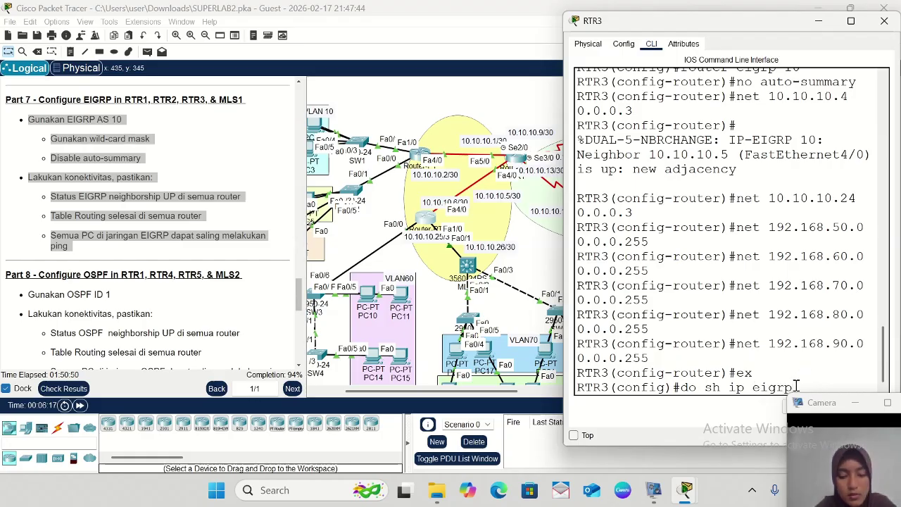
pyautogui.write('n')
pyautogui.press('BackSpace')
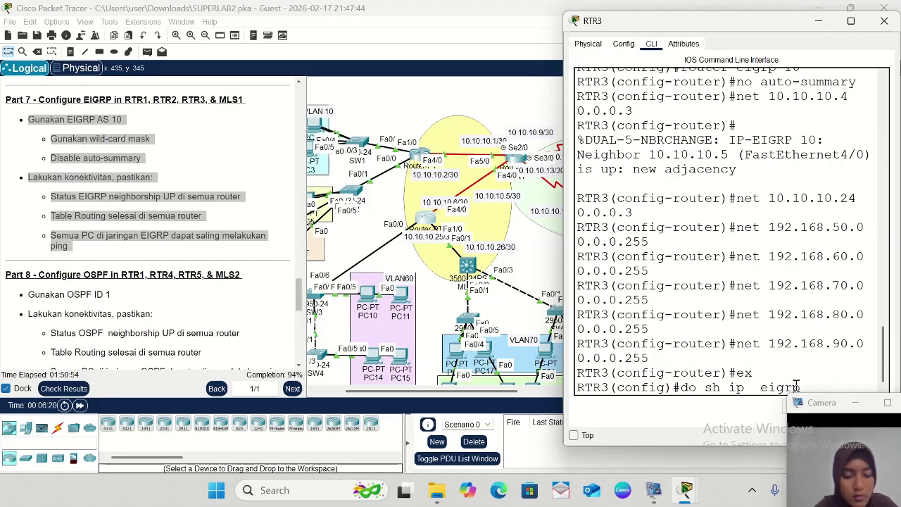
pyautogui.write('ne')
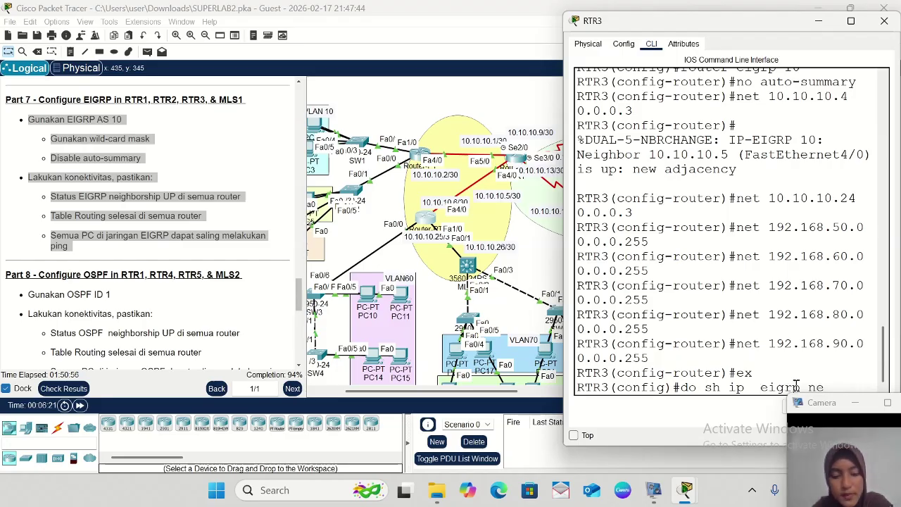
pyautogui.write('igh')
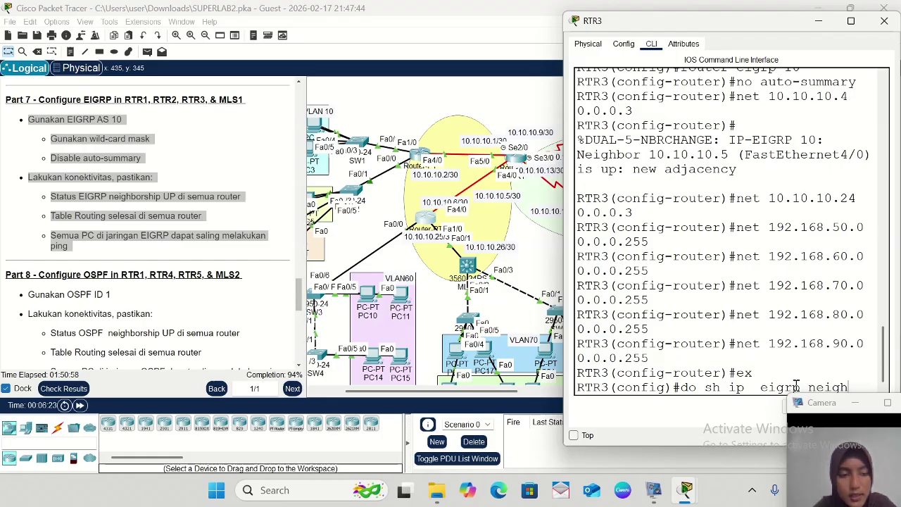
pyautogui.press('Return')
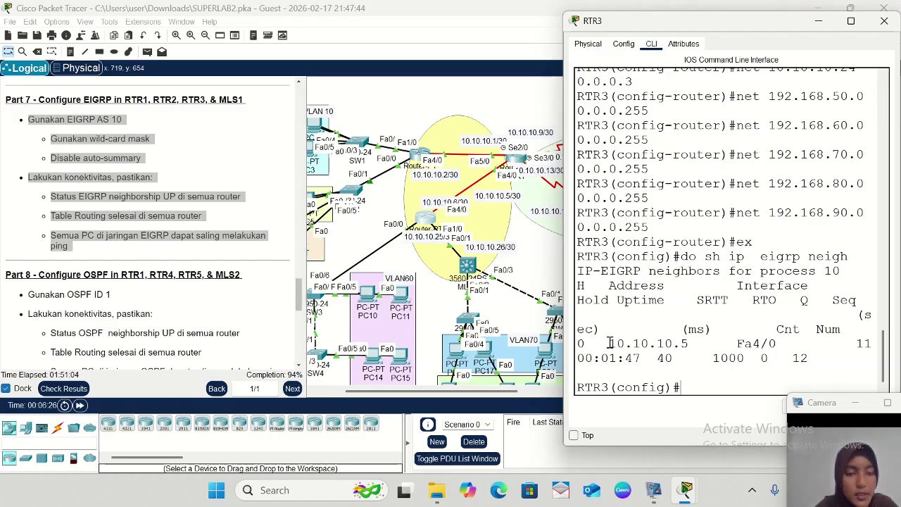
pyautogui.moveTo(609, 344); pyautogui.dragTo(750, 368)
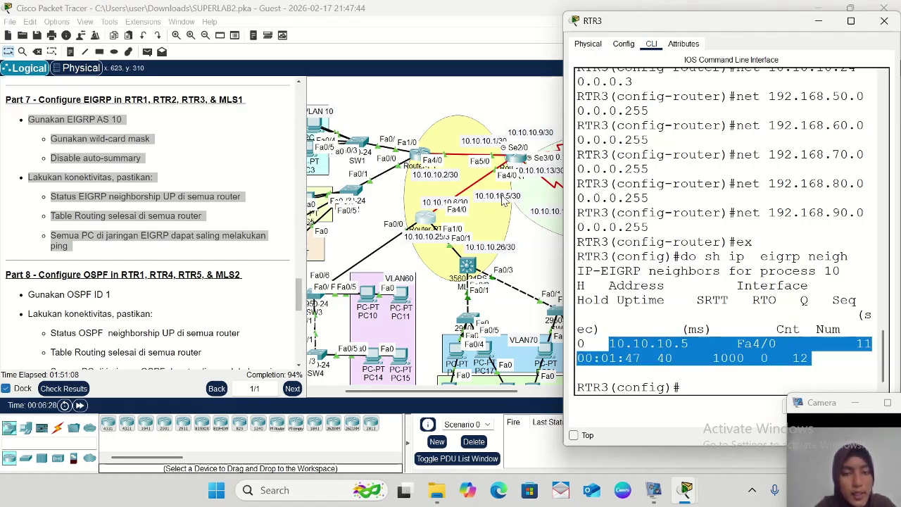
# - Run 'do sh ip rout' on RTR3 and highlight the EIGRP route to 10.10.10.0 via 10.10.10.5
pyautogui.click(691, 389)
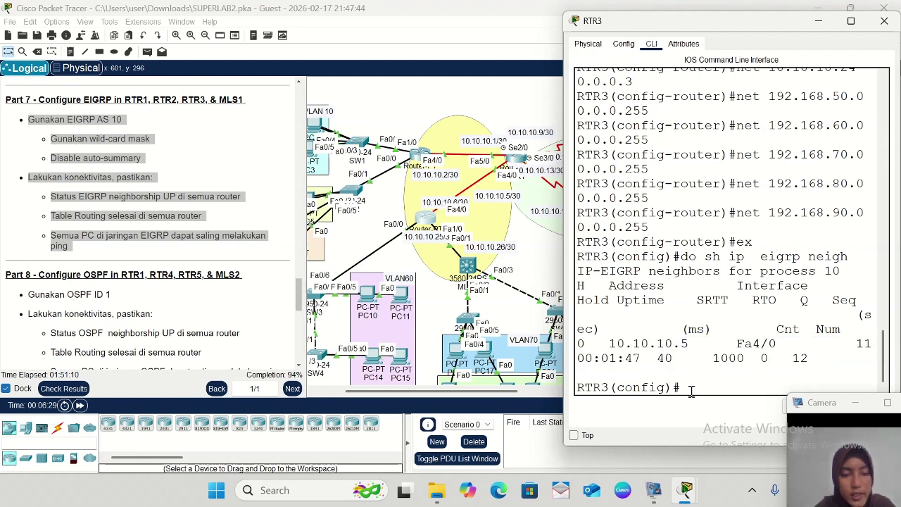
pyautogui.write('do s')
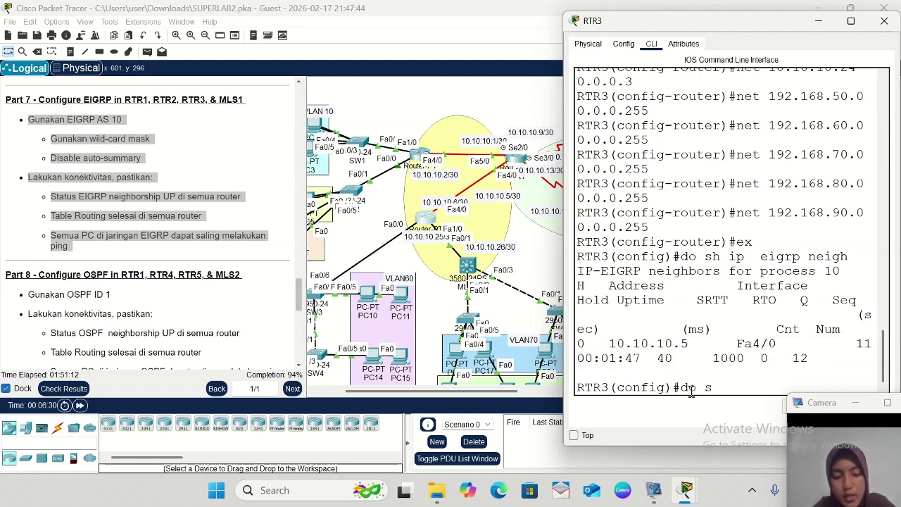
pyautogui.write('h ip r')
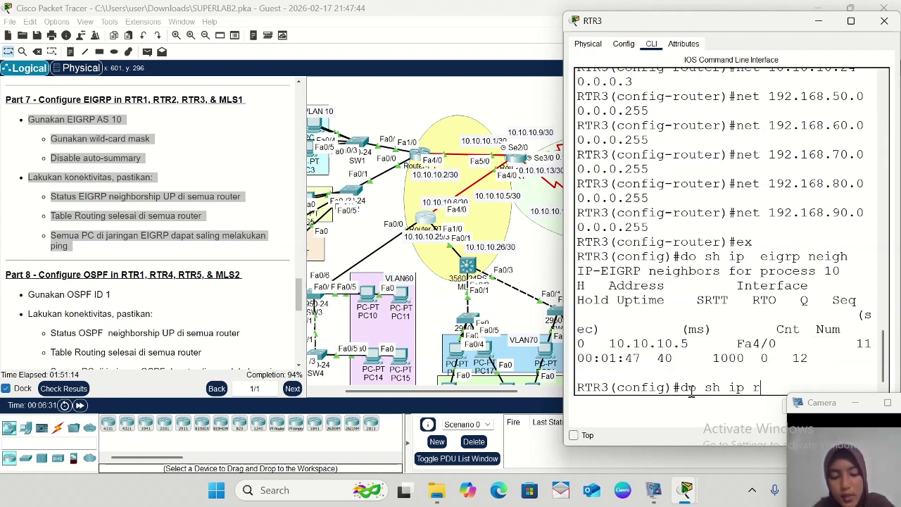
pyautogui.write('out')
pyautogui.press('Return')
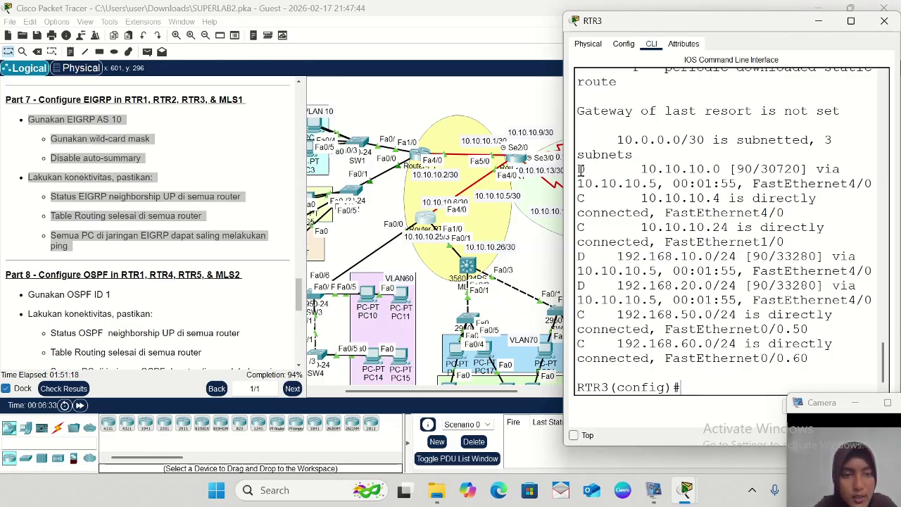
pyautogui.moveTo(580, 169); pyautogui.dragTo(855, 172)
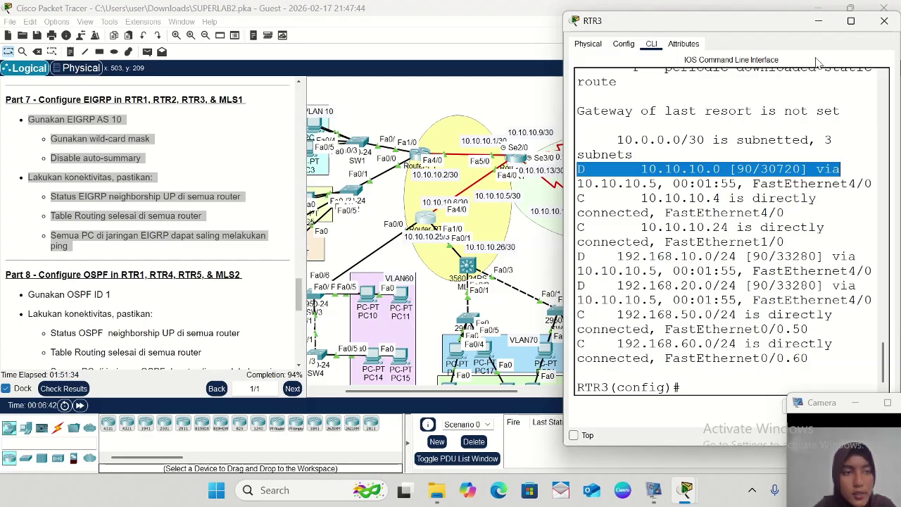
# - On RTR1, run 'do sh ip eigrp neigh' and highlight neighbors 10.10.10.2 and 10.10.10.6
pyautogui.click(817, 21)
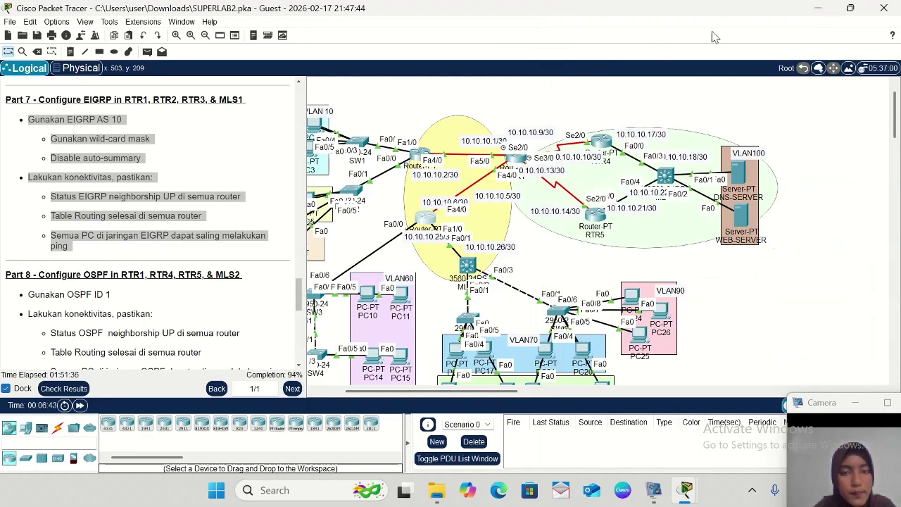
pyautogui.click(517, 160)
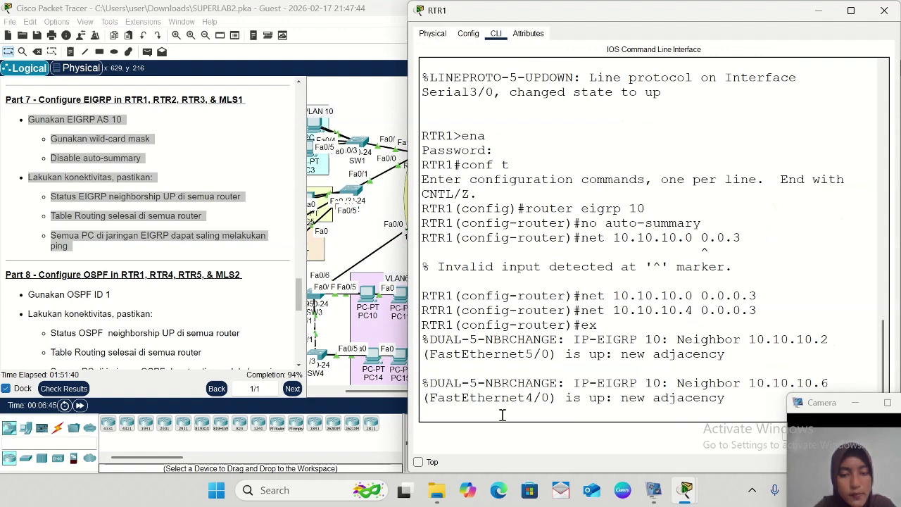
pyautogui.press('Return')
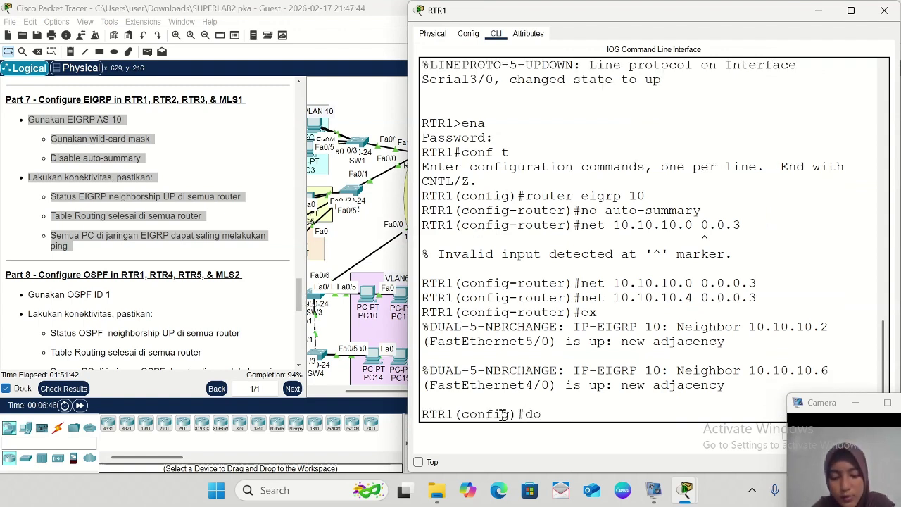
pyautogui.write('do sh ip')
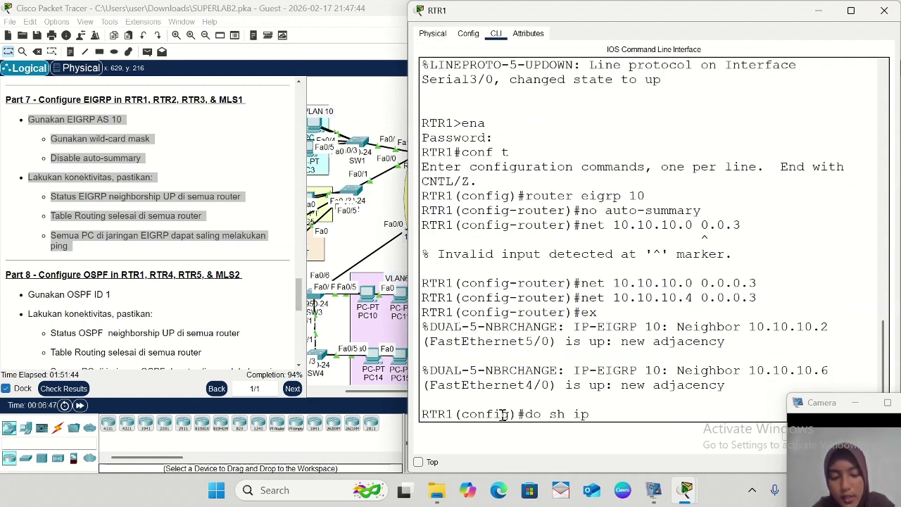
pyautogui.write(' eigrp')
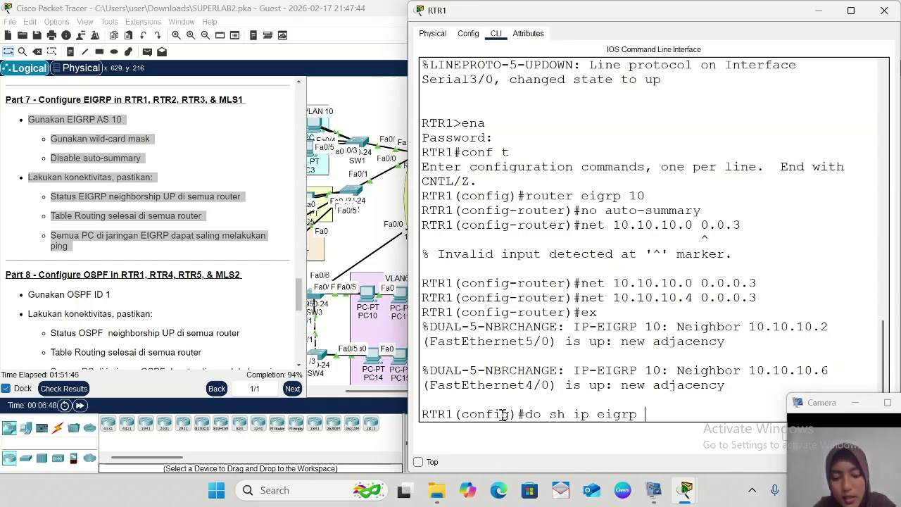
pyautogui.write(' neig')
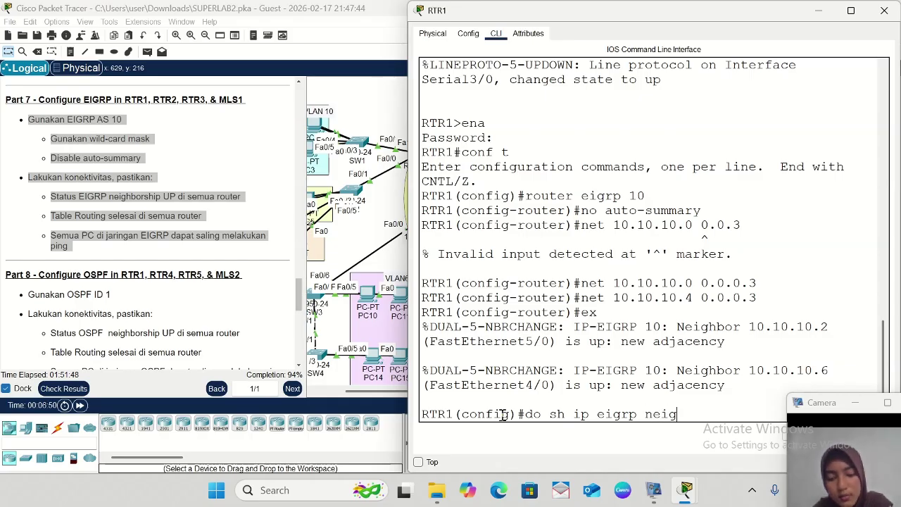
pyautogui.write('h')
pyautogui.press('Return')
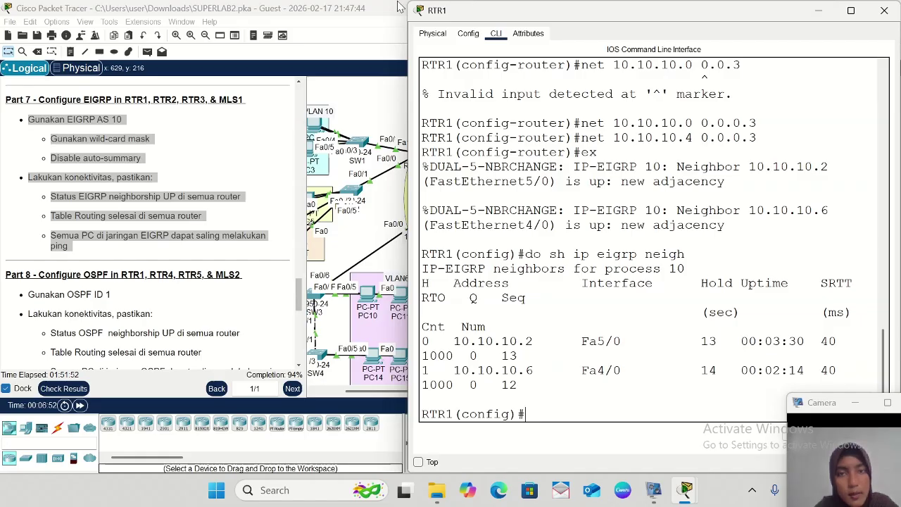
pyautogui.moveTo(408, 3); pyautogui.dragTo(517, 12)
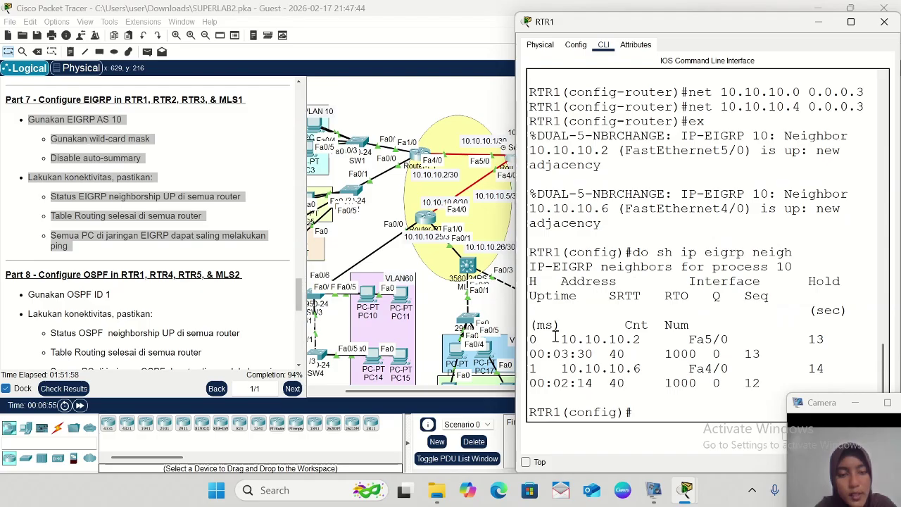
pyautogui.moveTo(559, 339); pyautogui.dragTo(648, 382)
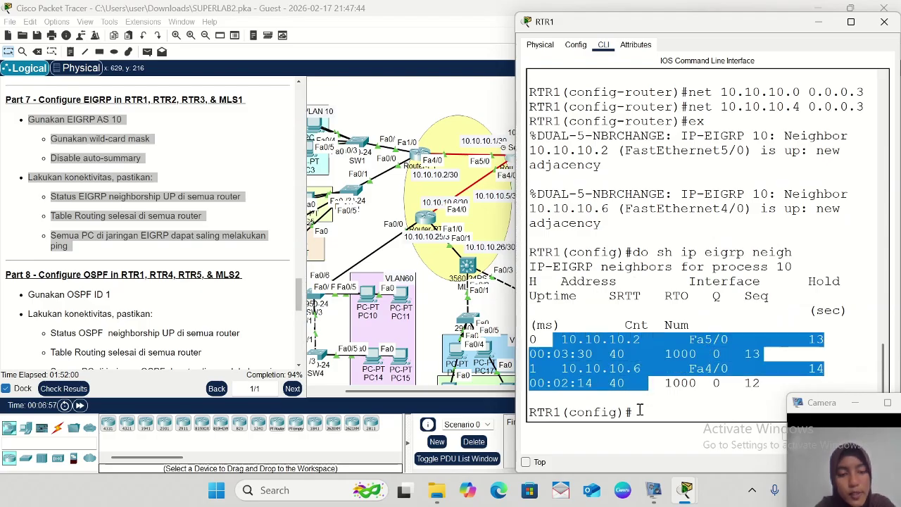
pyautogui.click(639, 411)
# - Run 'do sh ip route' on RTR1, highlight the EIGRP D routes, and minimize the window
pyautogui.write('do sh')
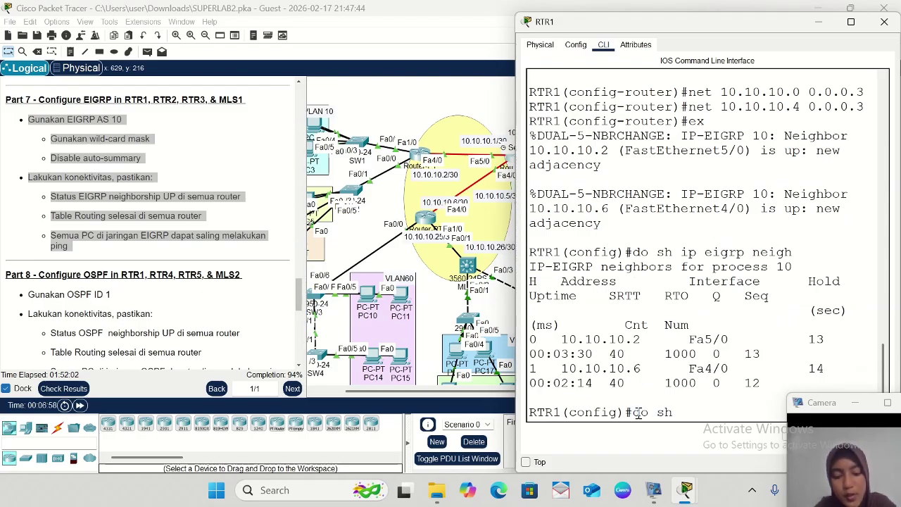
pyautogui.write(' ip route')
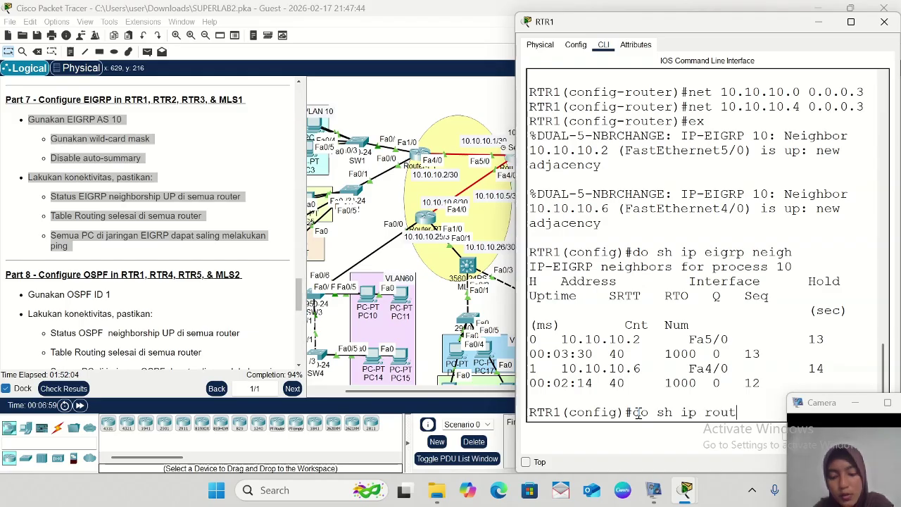
pyautogui.press('Return')
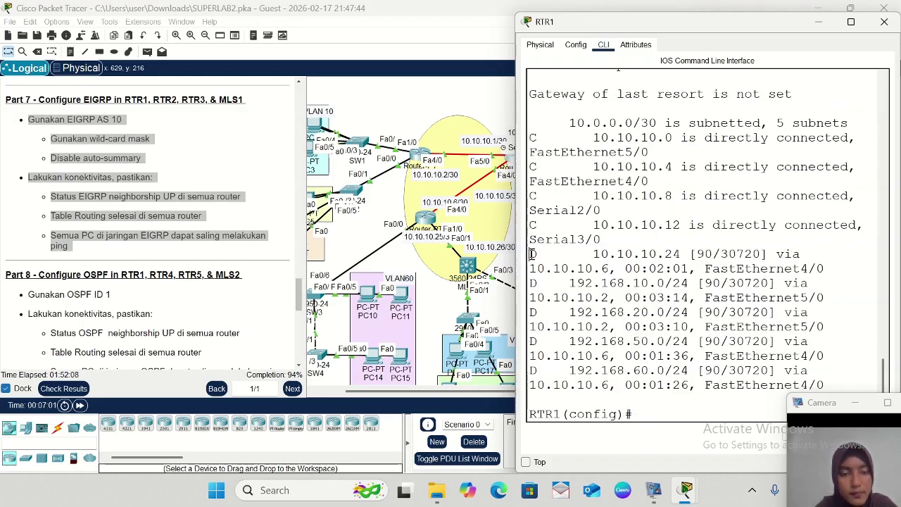
pyautogui.moveTo(532, 254); pyautogui.dragTo(767, 397)
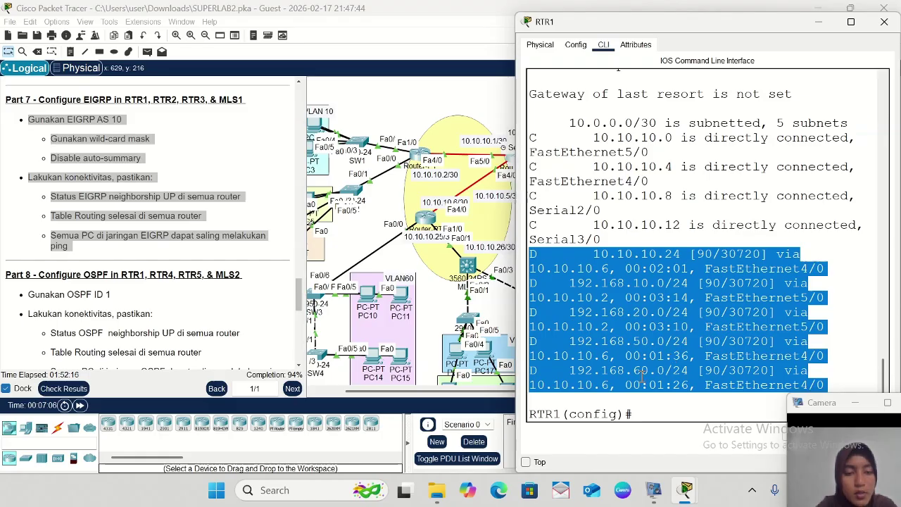
pyautogui.click(631, 414)
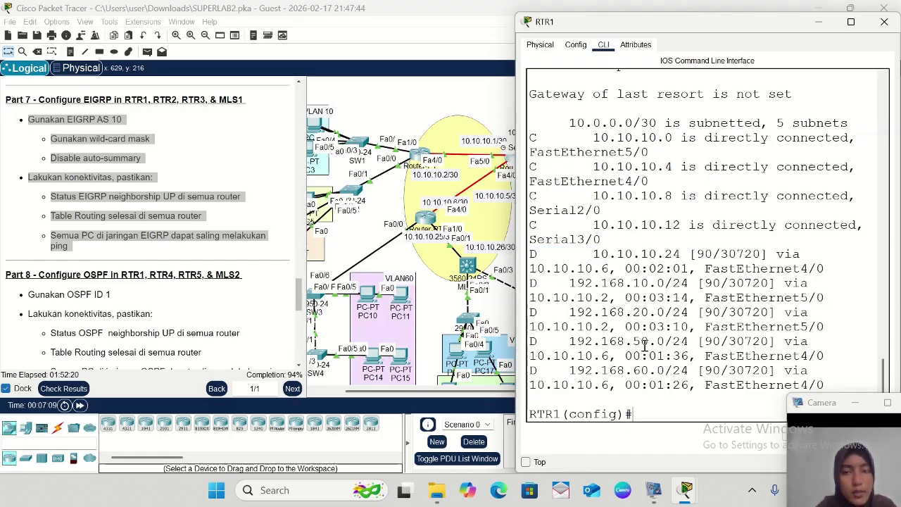
pyautogui.click(817, 22)
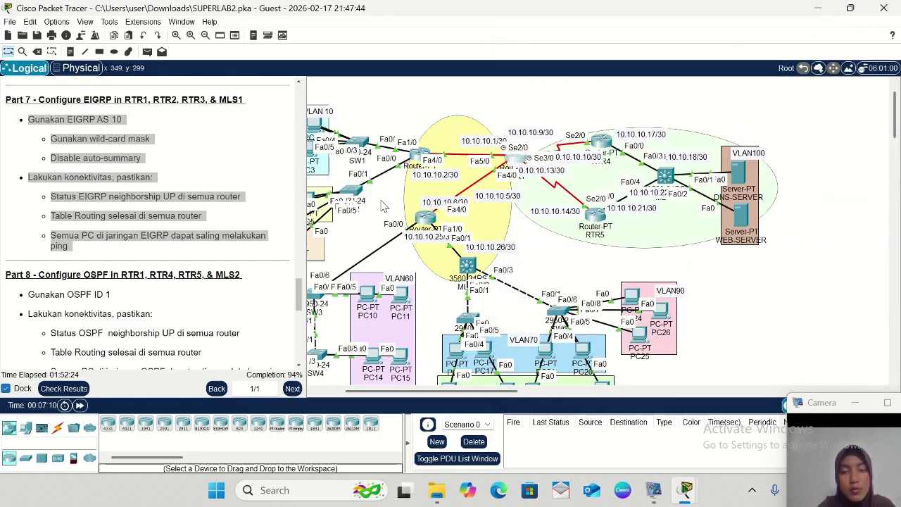
# - Add networks 192.168.30.0 and 192.168.40.0 to RTR2's EIGRP by editing the recalled statement
pyautogui.hscroll(-3, 378, 208)
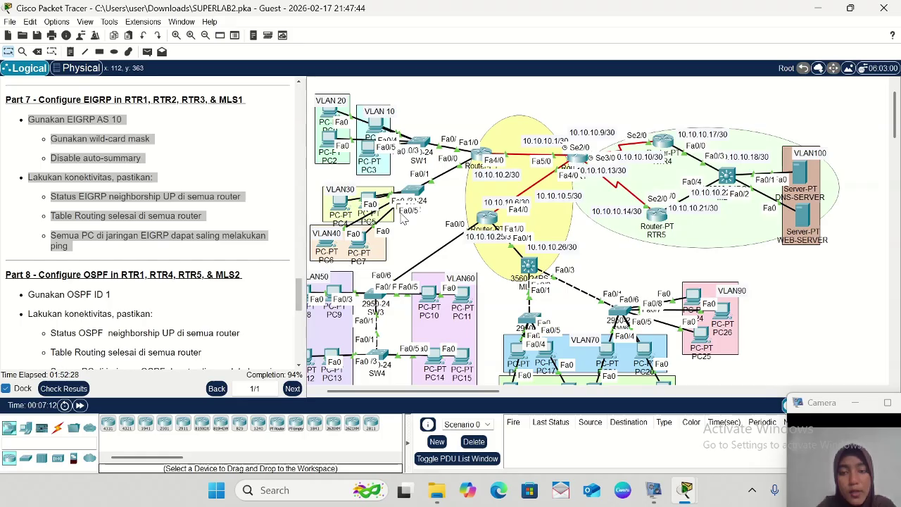
pyautogui.click(481, 155)
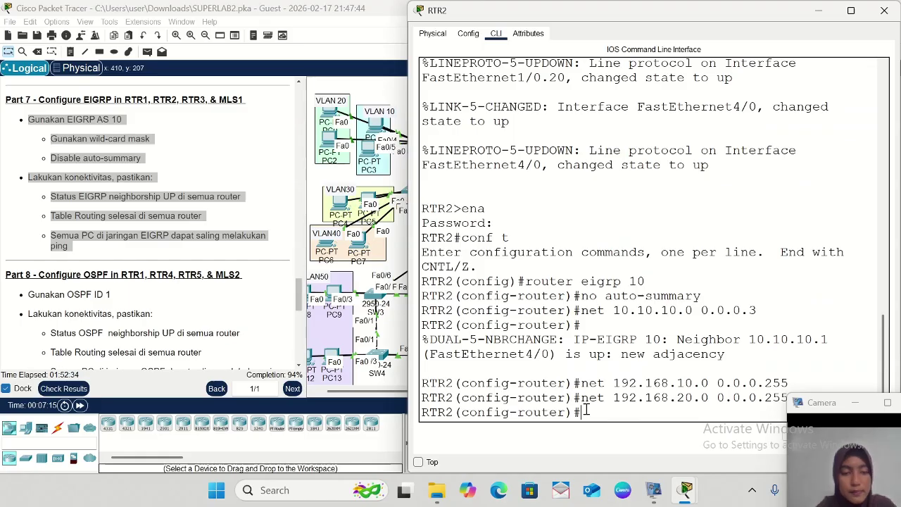
pyautogui.press('Up')
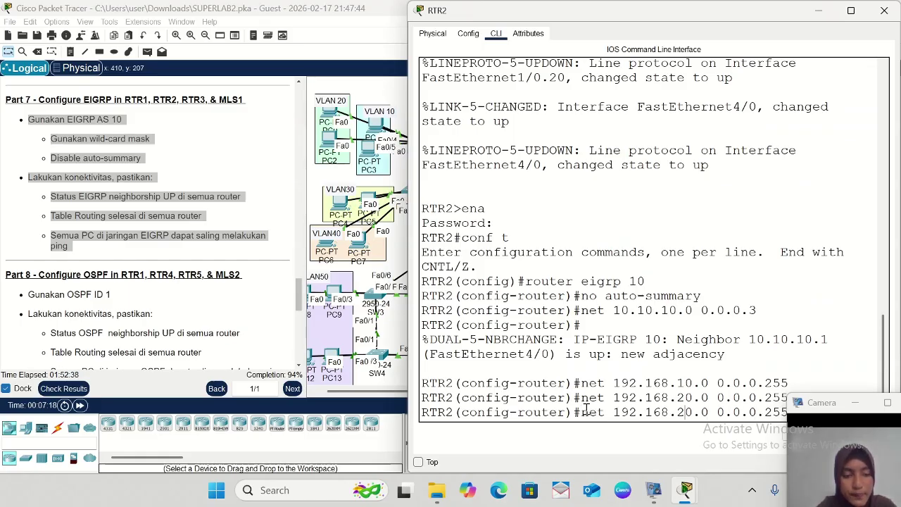
pyautogui.press('Left')
pyautogui.press('Left')
pyautogui.press('Left')
pyautogui.press('Left')
pyautogui.press('Left')
pyautogui.press('Left')
pyautogui.press('Left')
pyautogui.press('Left')
pyautogui.press('Left')
pyautogui.press('Left')
pyautogui.press('Left')
pyautogui.press('Left')
pyautogui.press('Left')
pyautogui.press('Left')
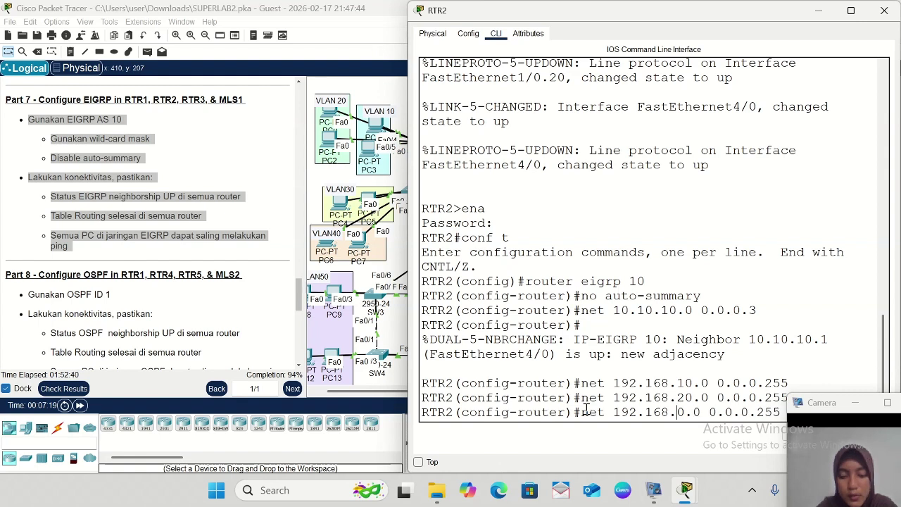
pyautogui.press('Delete')
pyautogui.write('3')
pyautogui.press('Return')
pyautogui.press('Up')
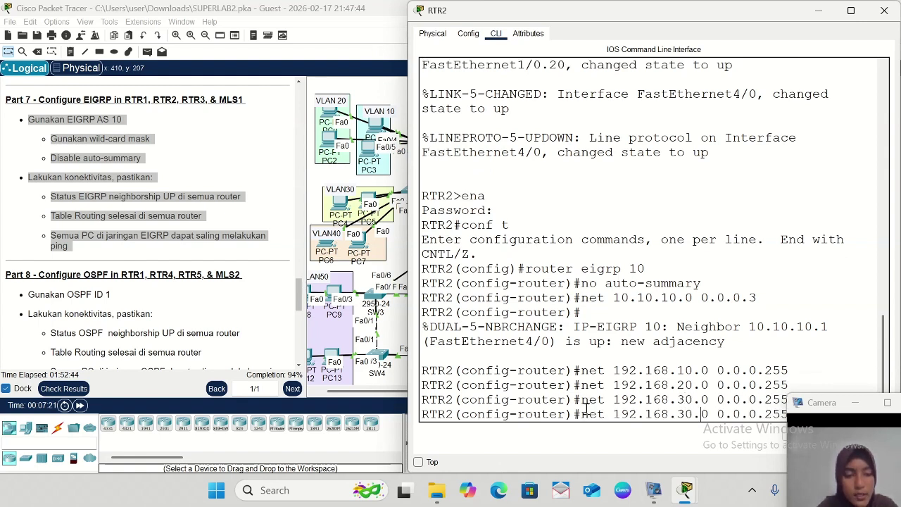
pyautogui.press('Left')
pyautogui.press('Left')
pyautogui.press('Left')
pyautogui.press('Left')
pyautogui.press('Left')
pyautogui.press('Left')
pyautogui.press('Left')
pyautogui.press('Left')
pyautogui.press('Left')
pyautogui.press('Left')
pyautogui.press('Left')
pyautogui.press('Left')
pyautogui.press('Left')
pyautogui.press('Left')
pyautogui.press('Delete')
pyautogui.write('4')
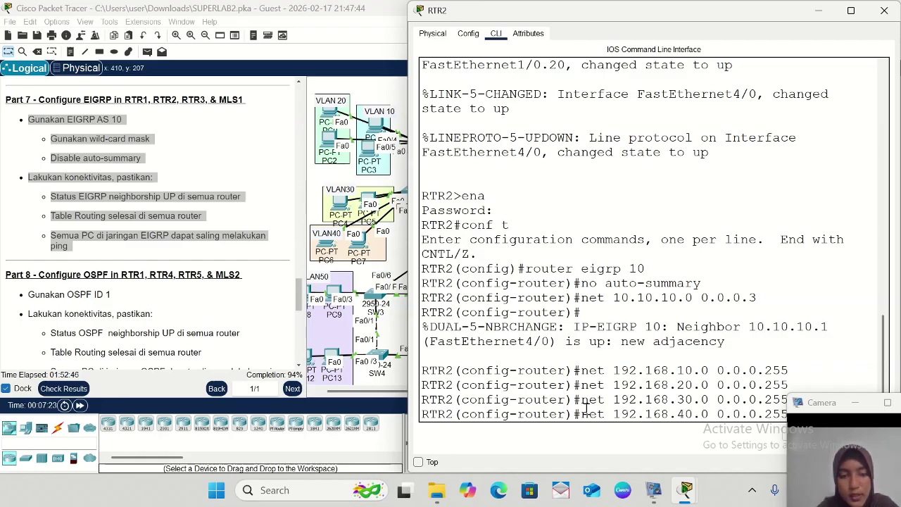
pyautogui.press('Return')
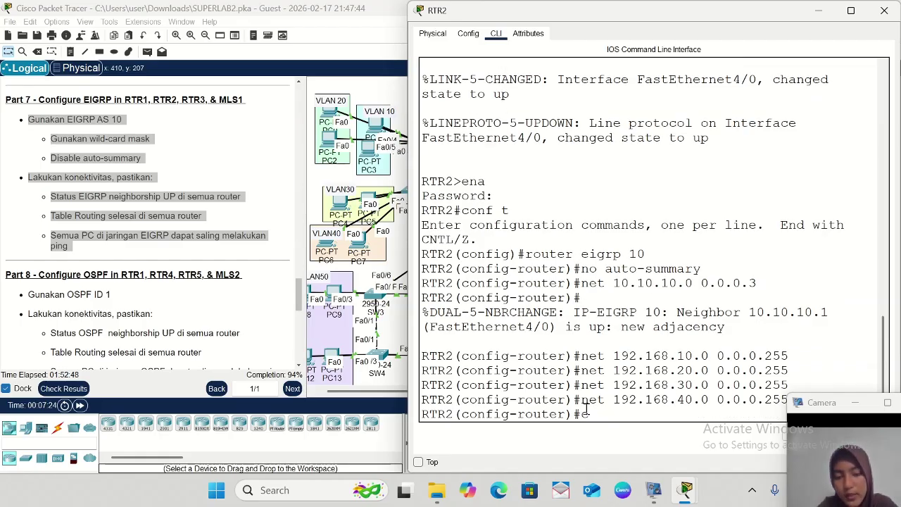
# - Exit router configuration on RTR2 and confirm EIGRP neighbor 10.10.10.1 with 'do sh ip eigrp neigh'
pyautogui.write('ex')
pyautogui.press('Return')
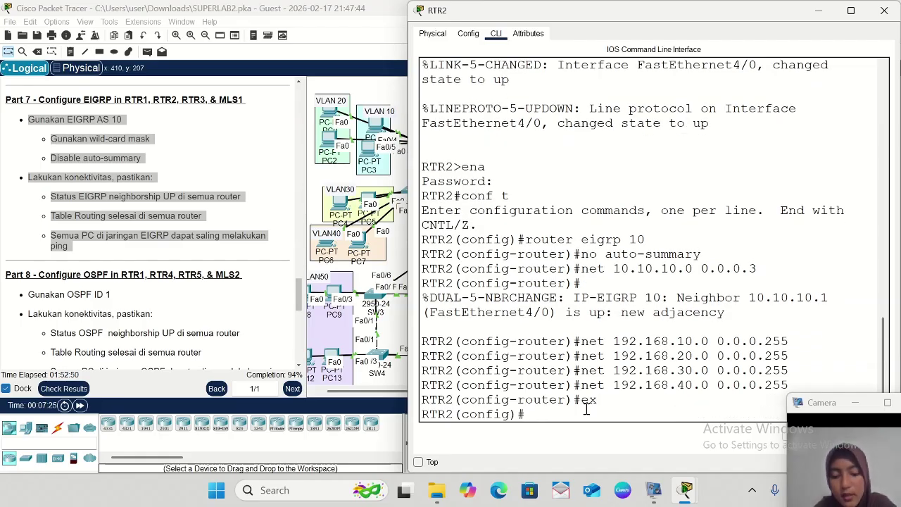
pyautogui.write('do sh ')
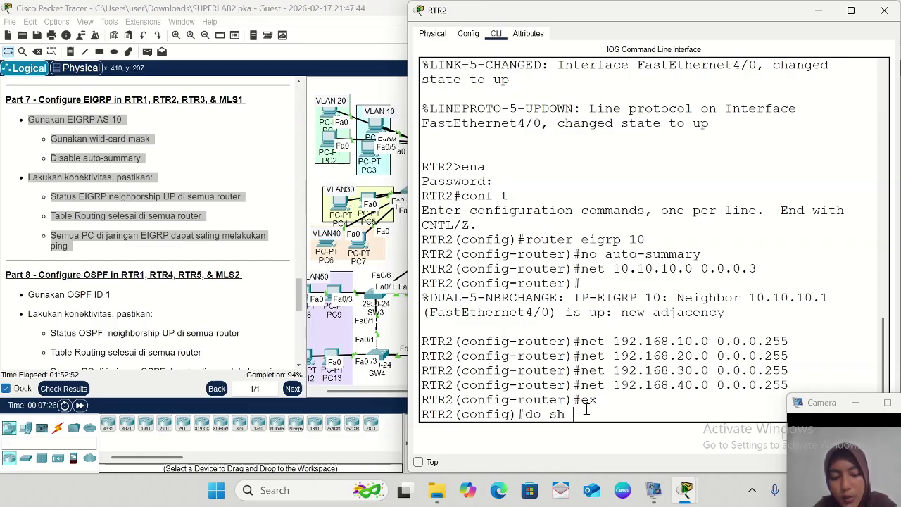
pyautogui.write('ip ei')
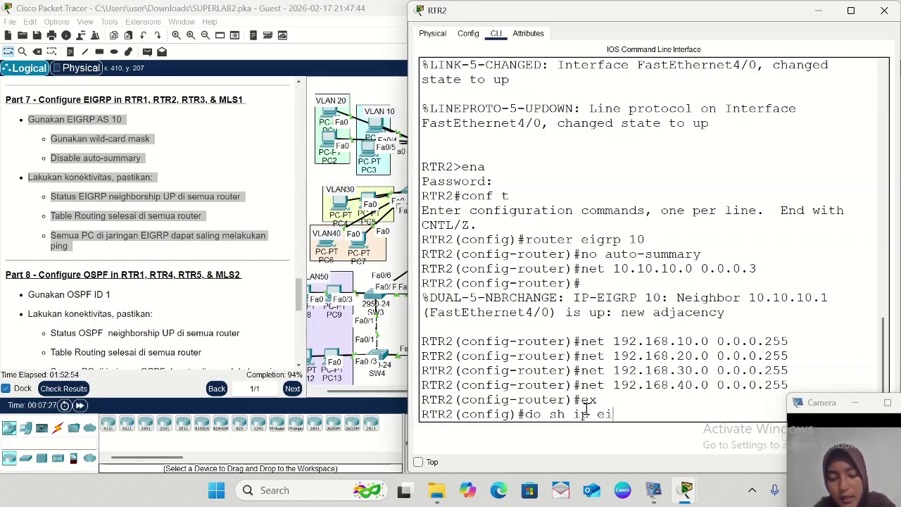
pyautogui.write('grp')
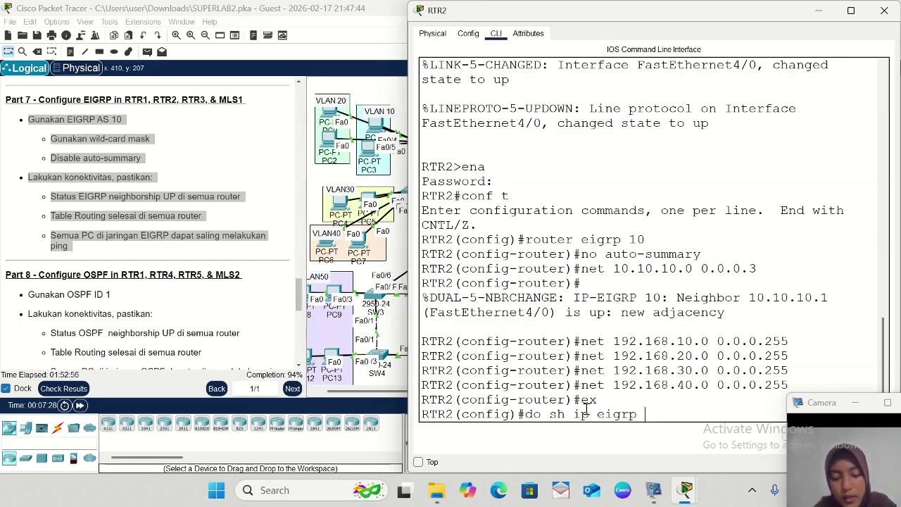
pyautogui.write(' neigh')
pyautogui.press('Return')
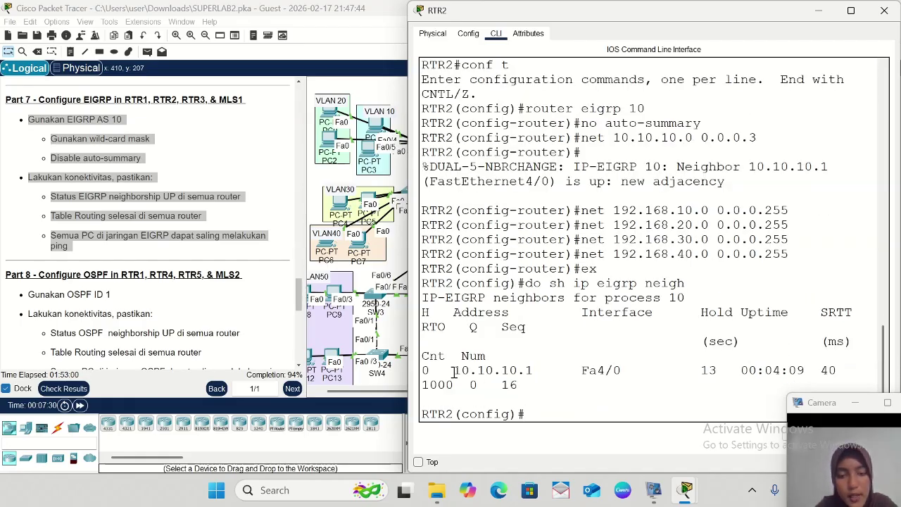
pyautogui.moveTo(459, 371); pyautogui.dragTo(521, 383)
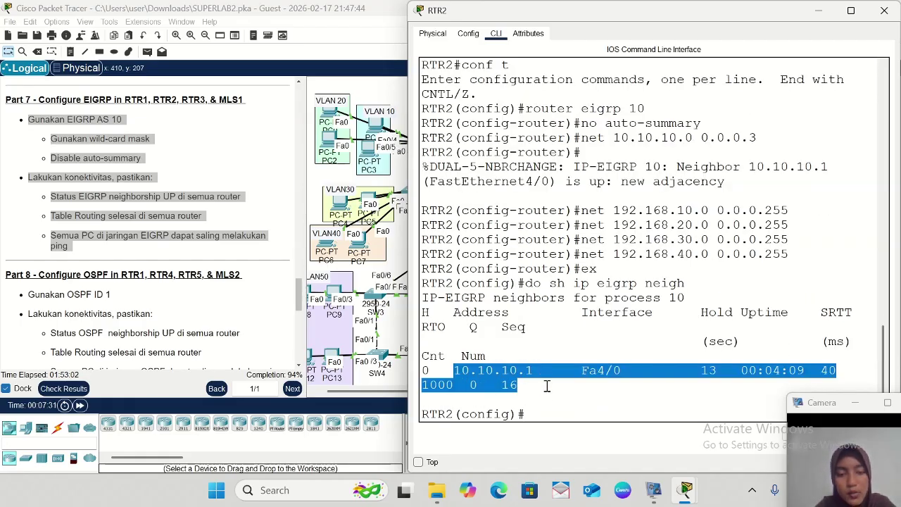
pyautogui.click(534, 412)
# - Review RTR2's routing table with 'do sh ip route', then minimize its console
pyautogui.write('do sh ip')
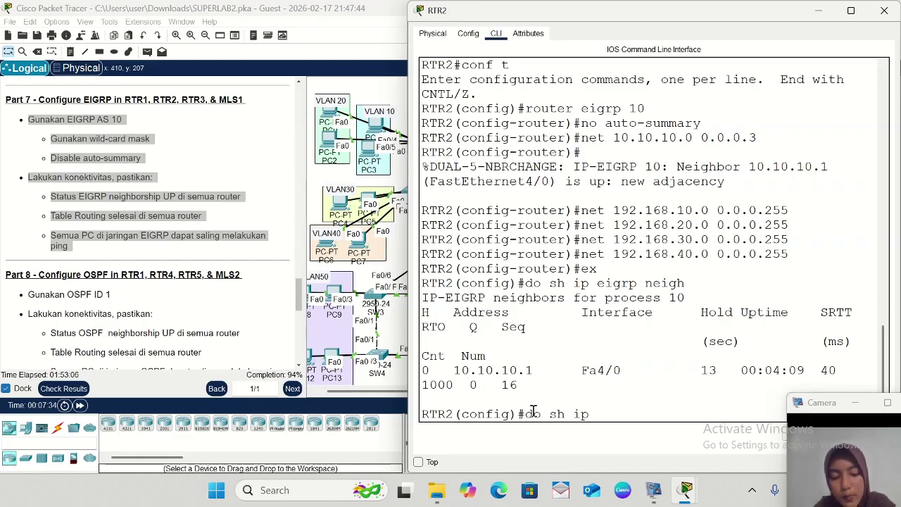
pyautogui.write(' route')
pyautogui.press('Return')
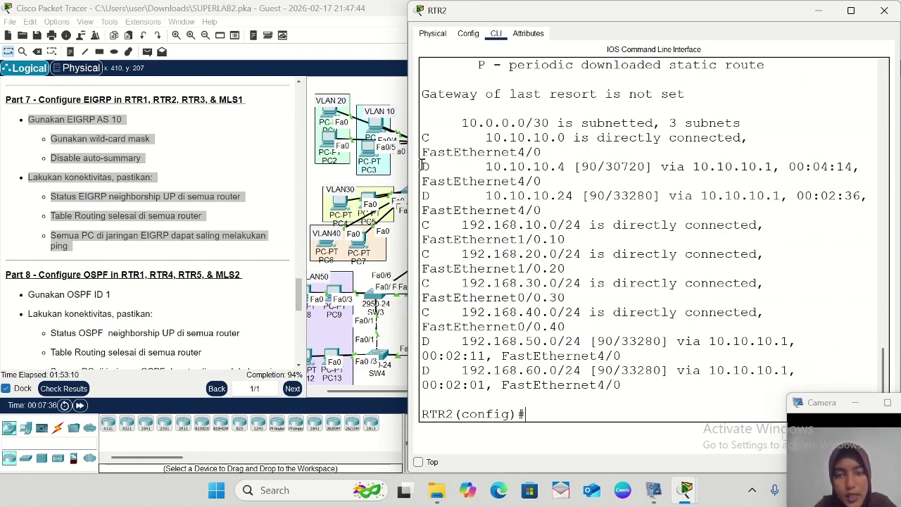
pyautogui.moveTo(424, 166); pyautogui.dragTo(774, 390)
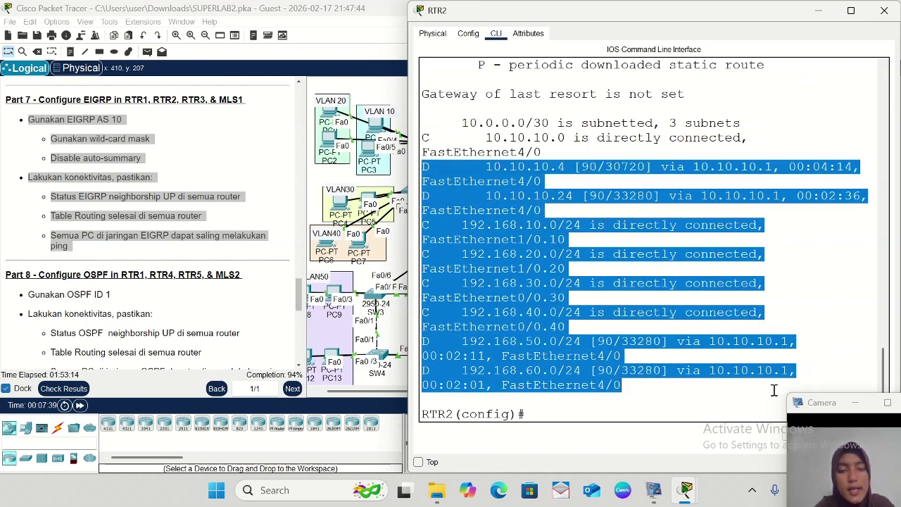
pyautogui.click(546, 413)
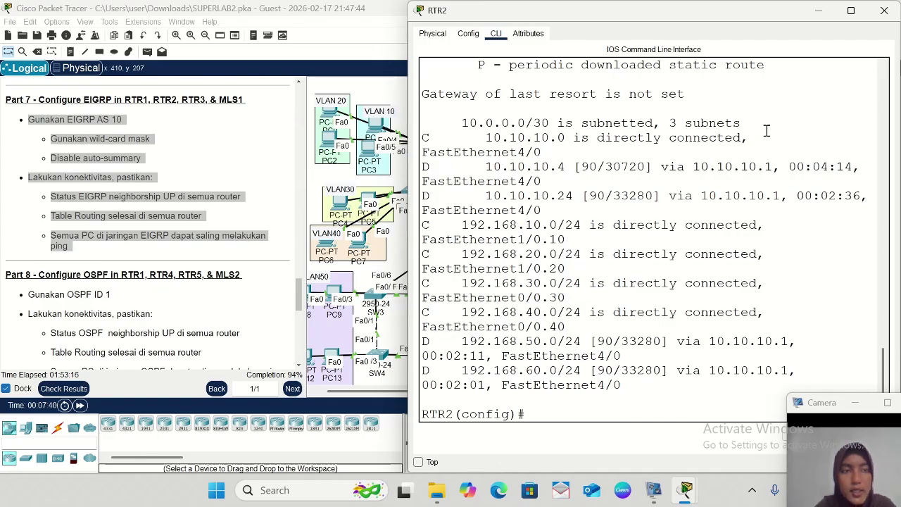
pyautogui.click(819, 15)
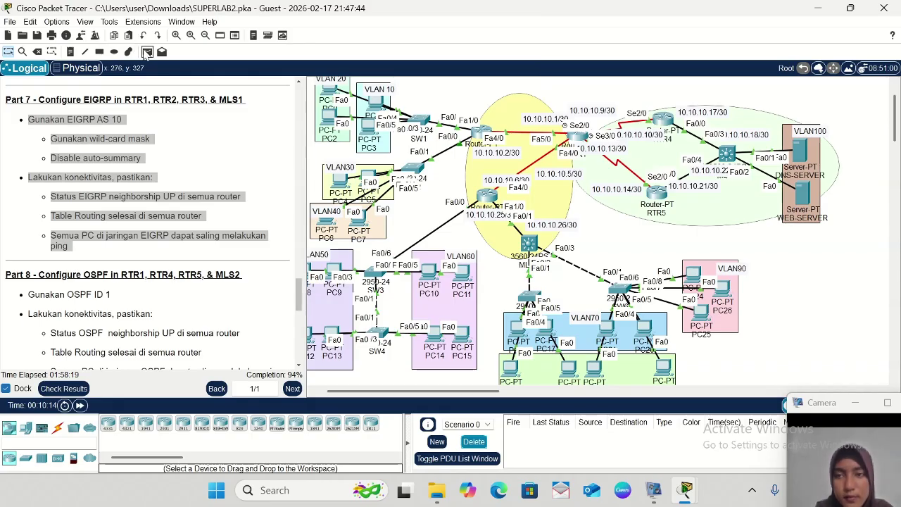
# - Send two Simple PDU pings from PC2 to PC25, both failing, then open MLS1
pyautogui.click(146, 53)
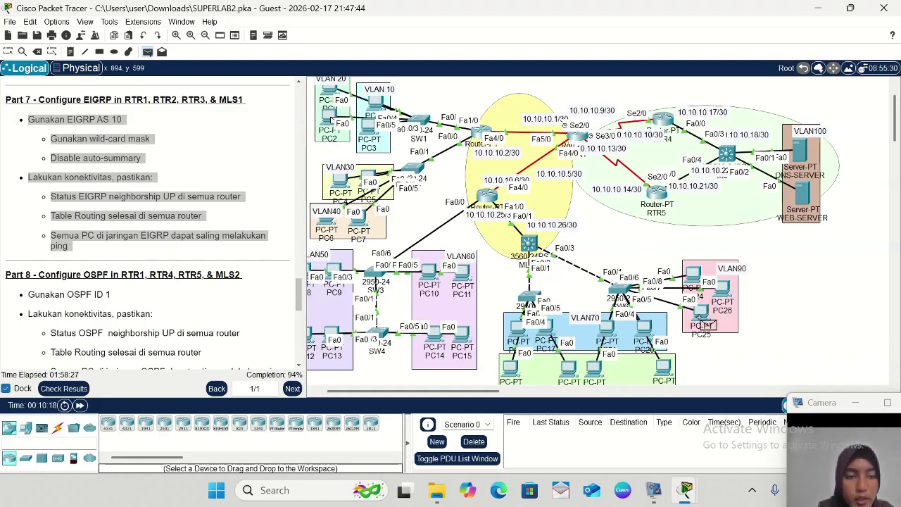
pyautogui.click(703, 325)
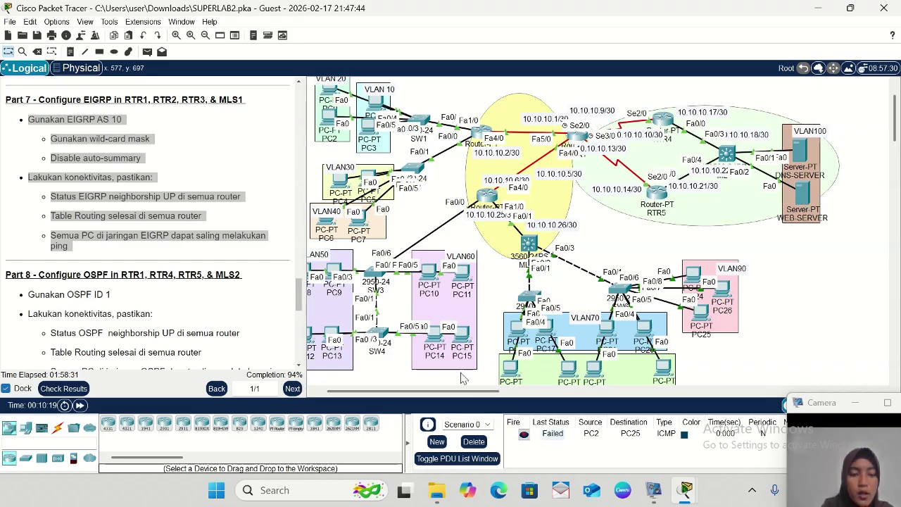
pyautogui.click(148, 52)
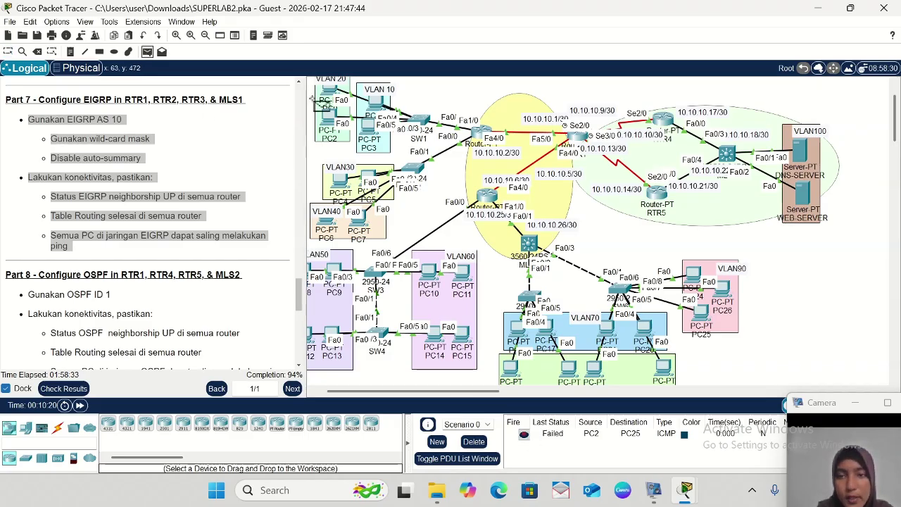
pyautogui.click(331, 117)
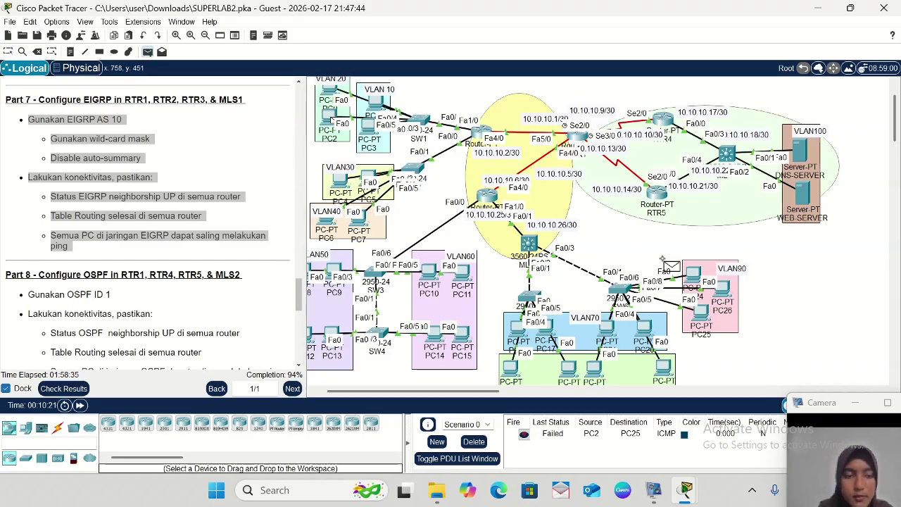
pyautogui.click(700, 318)
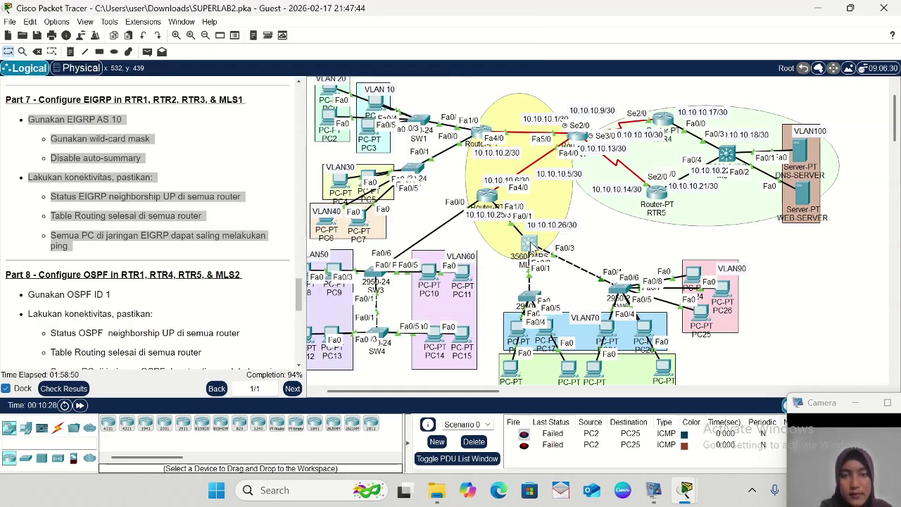
pyautogui.click(531, 243)
# - Show MLS1's CLI in a smaller window moved beside the topology, scrolled to the bottom
pyautogui.click(404, 36)
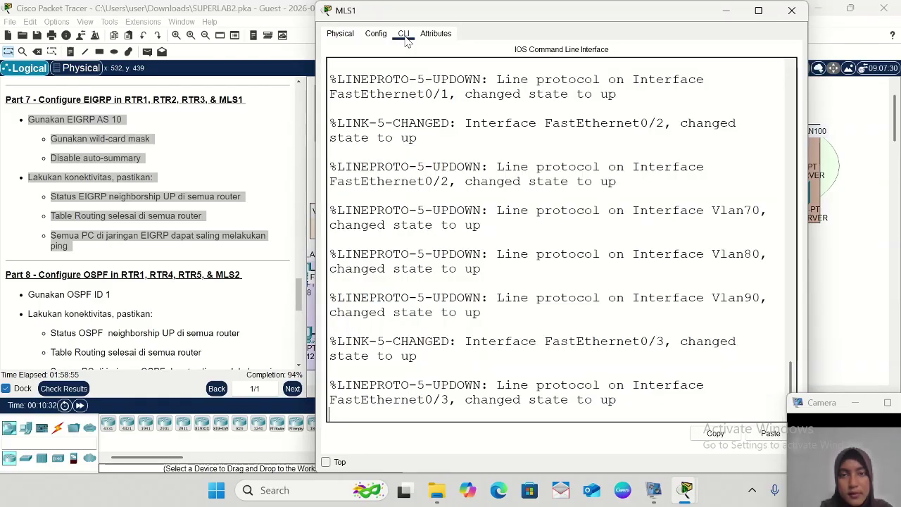
pyautogui.moveTo(319, 5); pyautogui.dragTo(449, 76)
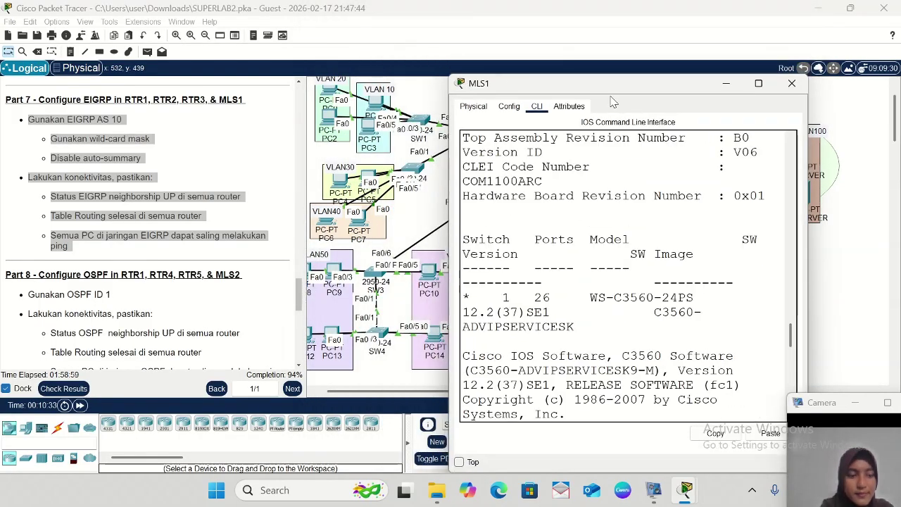
pyautogui.moveTo(616, 92); pyautogui.dragTo(723, 54)
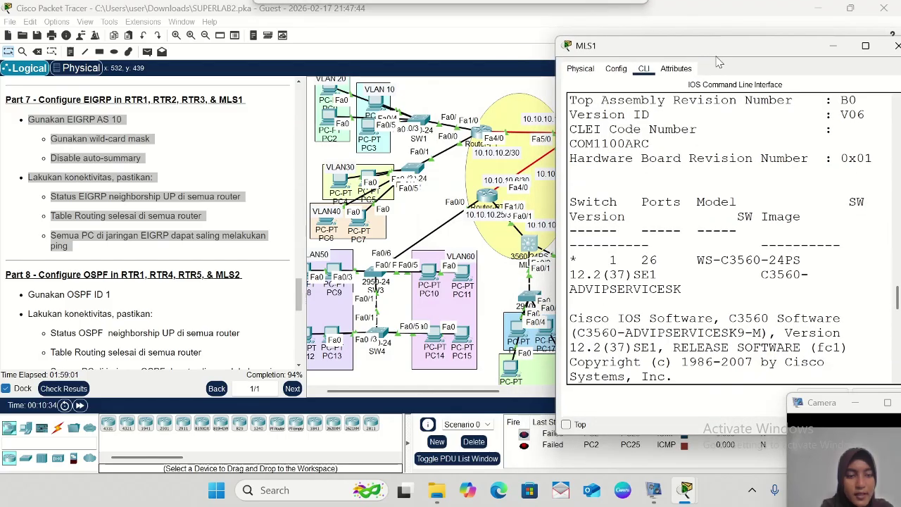
pyautogui.moveTo(681, 275); pyautogui.dragTo(705, 94)
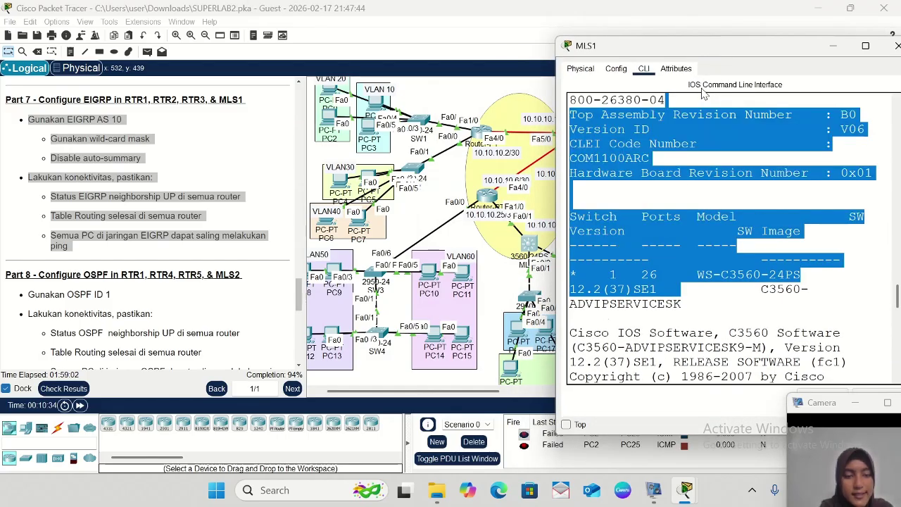
pyautogui.click(728, 314)
pyautogui.scroll(-8, 728, 315)
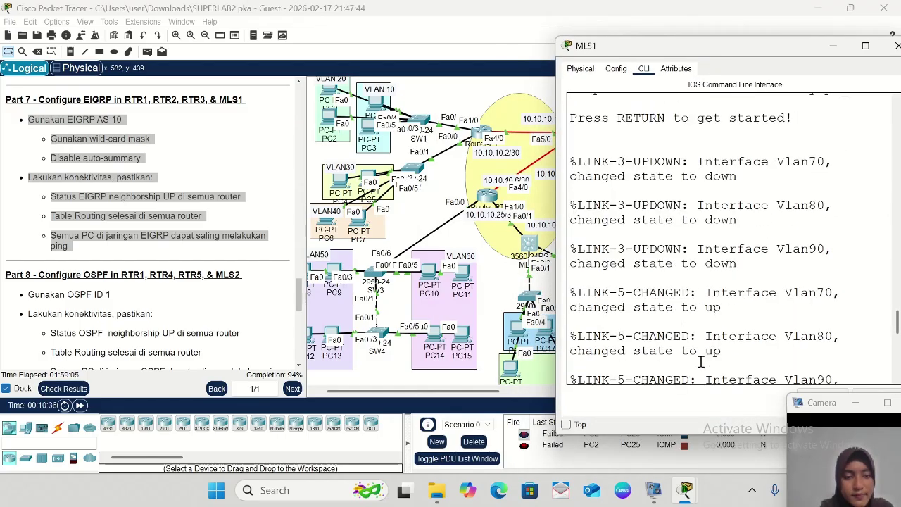
pyautogui.scroll(-10, 701, 362)
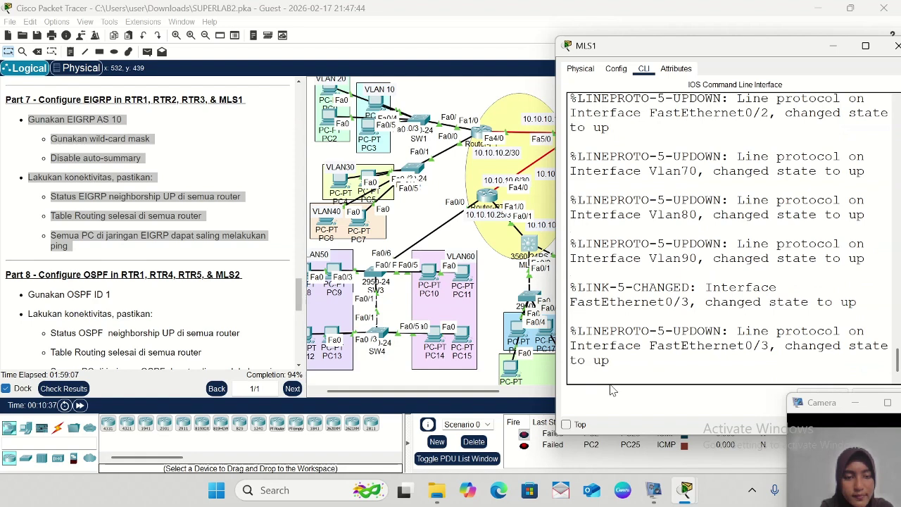
# - Enter privileged mode with 'ena' and the password, then global configuration with 'conf t'
pyautogui.press('Return')
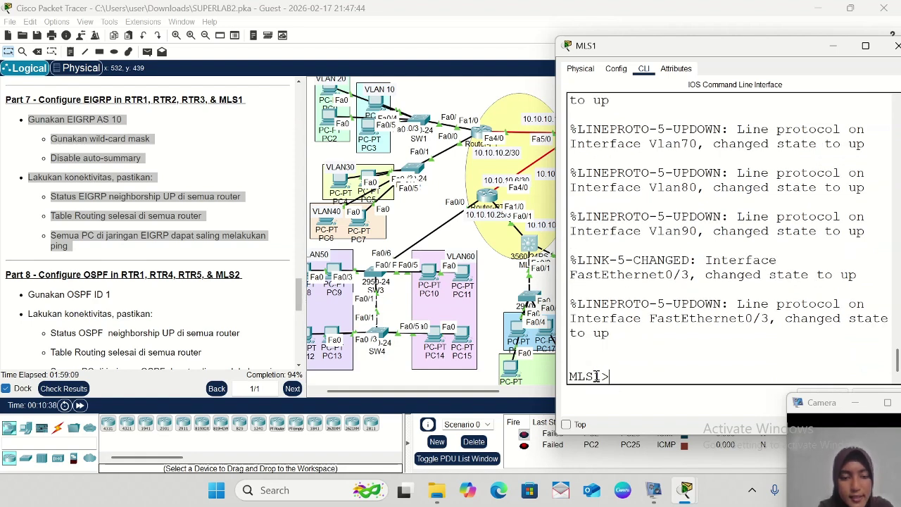
pyautogui.write('ena')
pyautogui.press('Return')
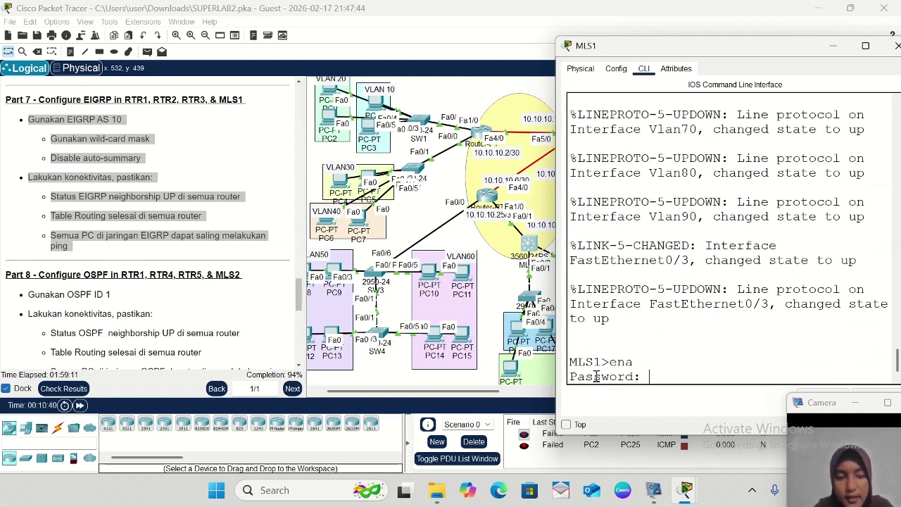
pyautogui.press('Return')
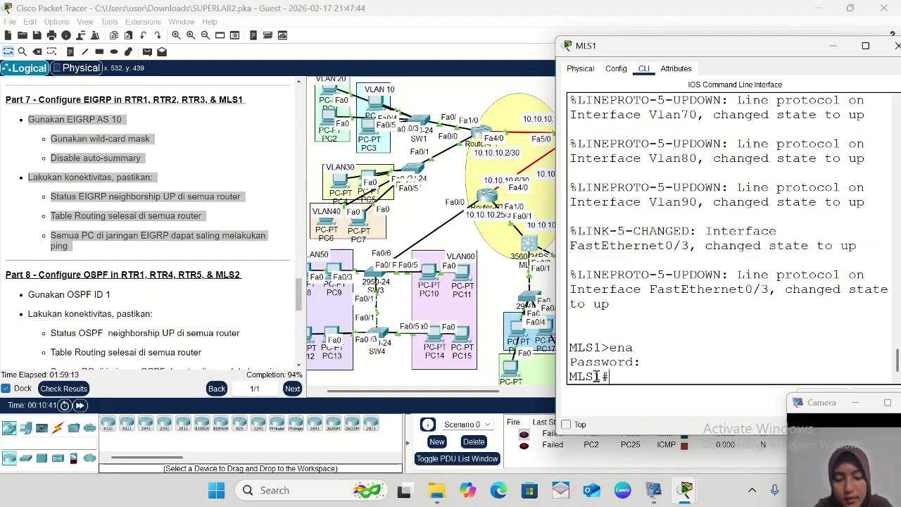
pyautogui.write('conf t')
pyautogui.press('Return')
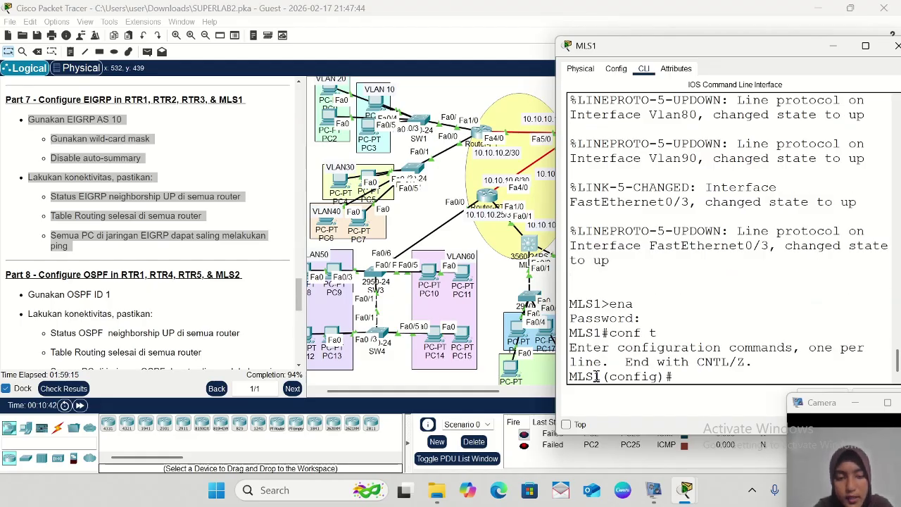
pyautogui.hscroll(3, 450, 225)
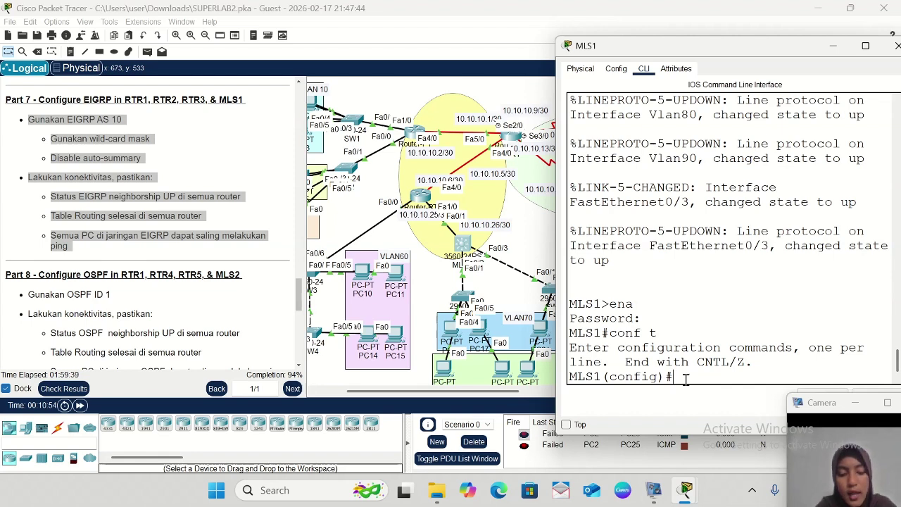
# - Enable IP routing on MLS1 and start EIGRP 10 advertising 10.10.10.24 0.0.0.3
pyautogui.write('ip routi')
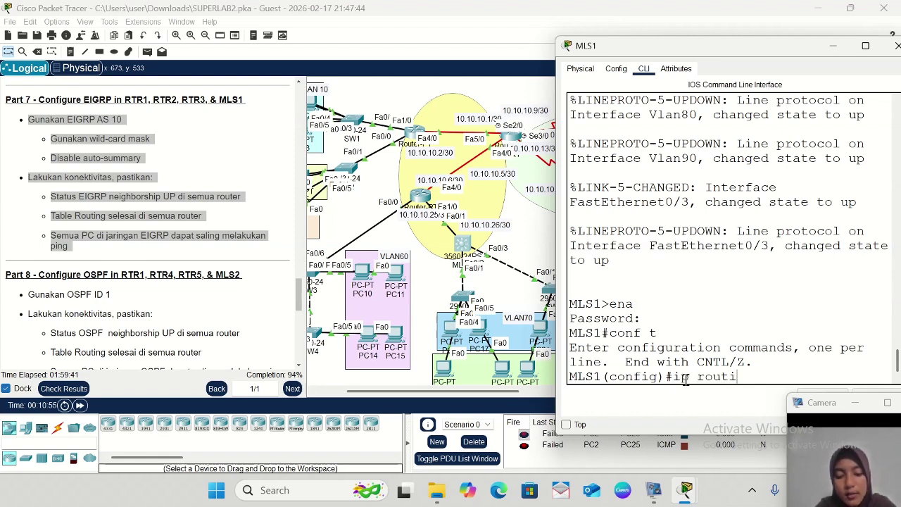
pyautogui.write('ng')
pyautogui.press('Return')
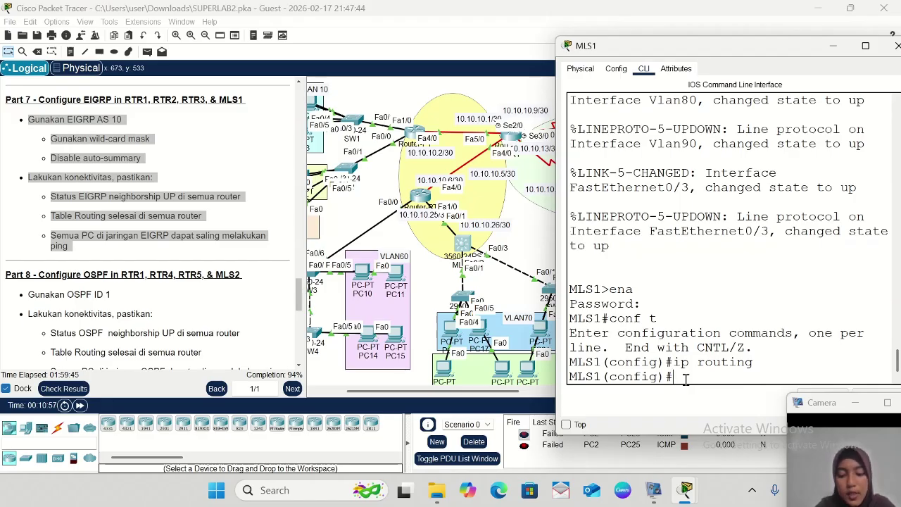
pyautogui.write('router')
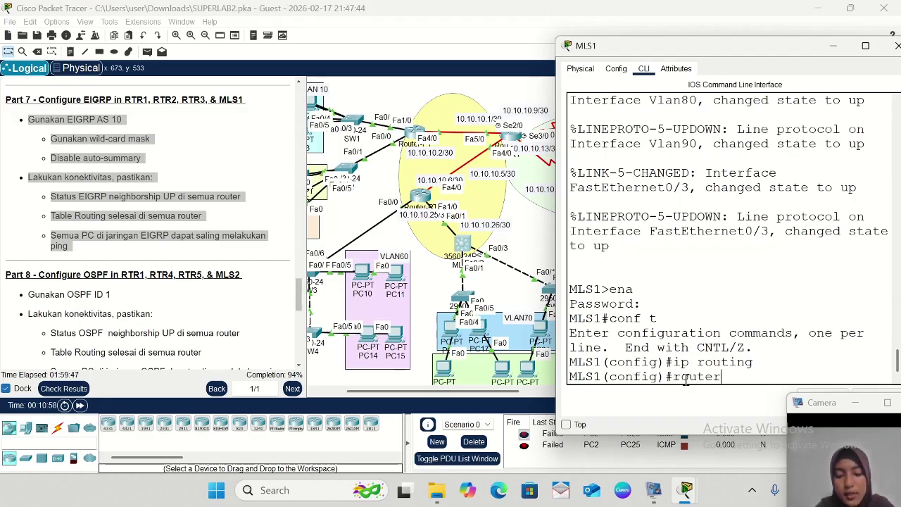
pyautogui.write(' eigrp 10')
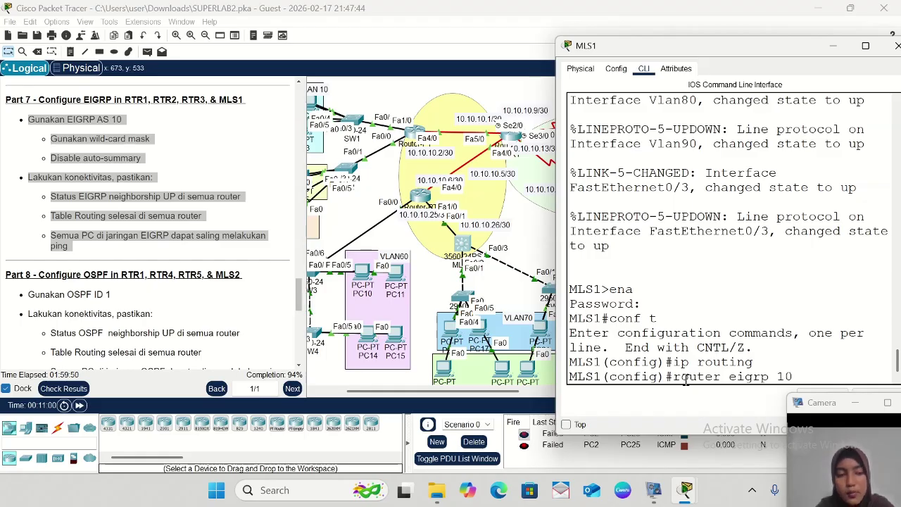
pyautogui.press('Return')
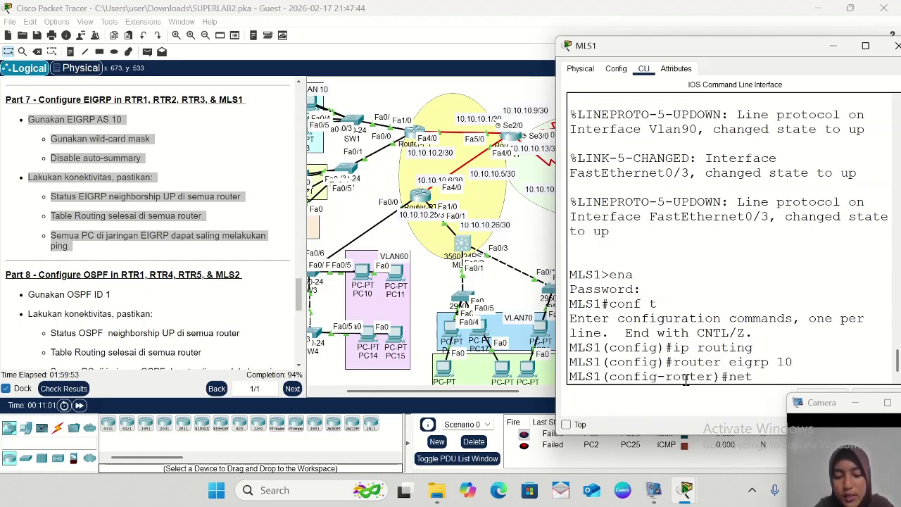
pyautogui.write('net 10')
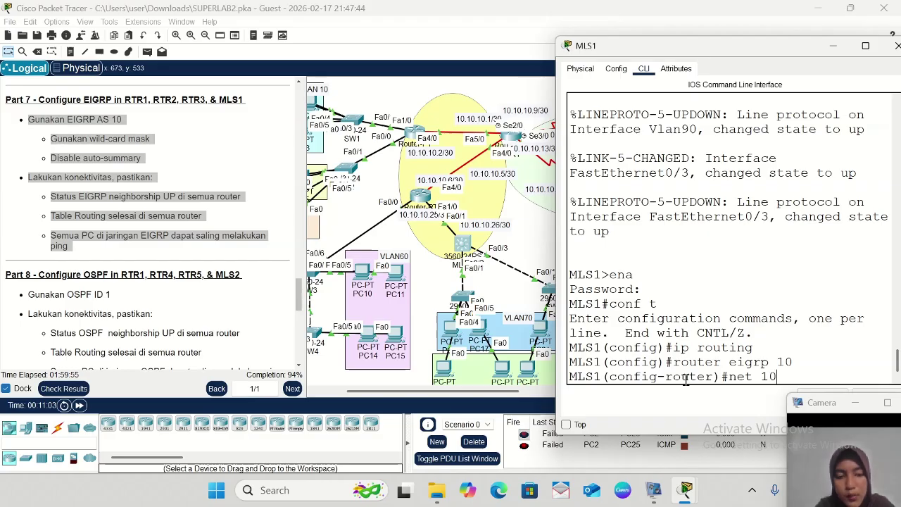
pyautogui.write('.10.10.24')
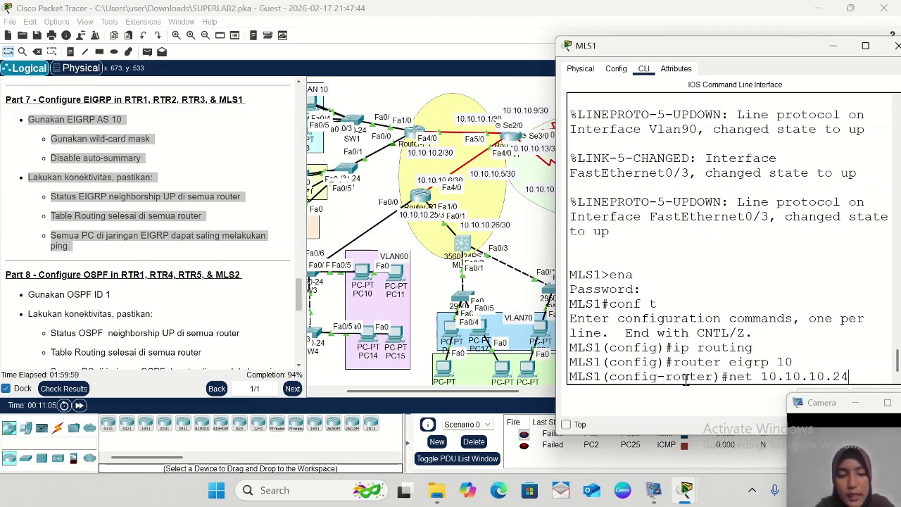
pyautogui.write(' 0.')
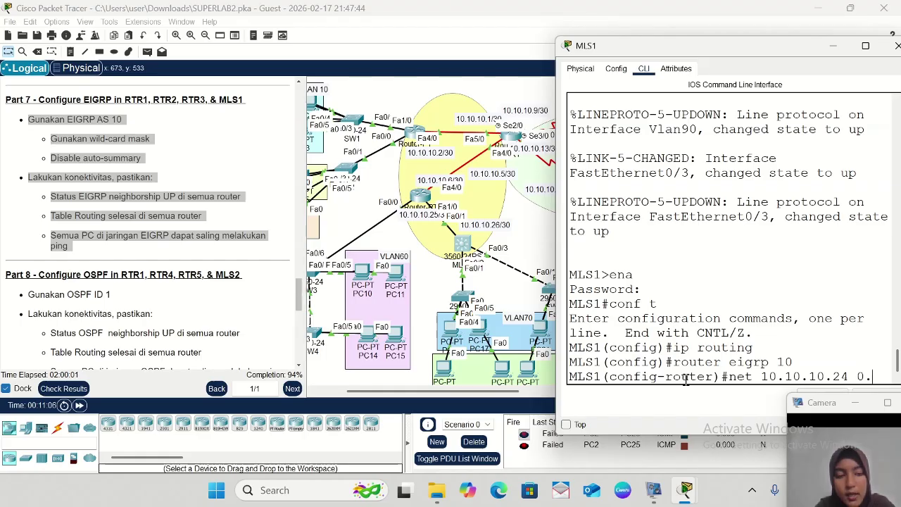
pyautogui.write('0.0')
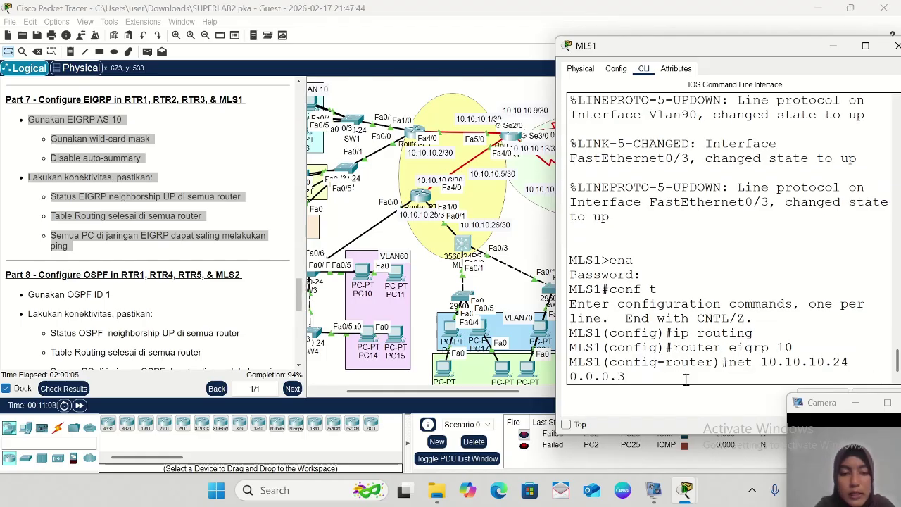
pyautogui.write('.3')
pyautogui.press('Return')
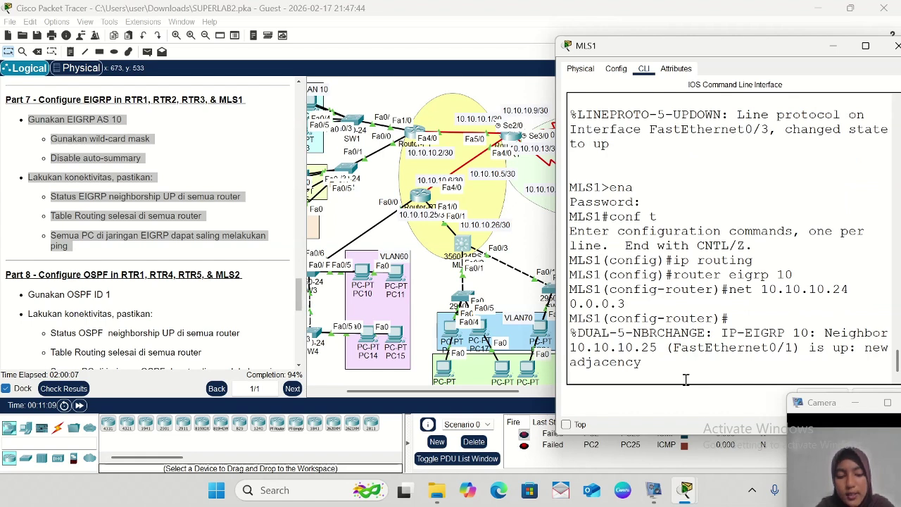
# - Advertise 192.168.70.0 0.0.0.255 in EIGRP 10 by editing a recalled network statement
pyautogui.press('Up')
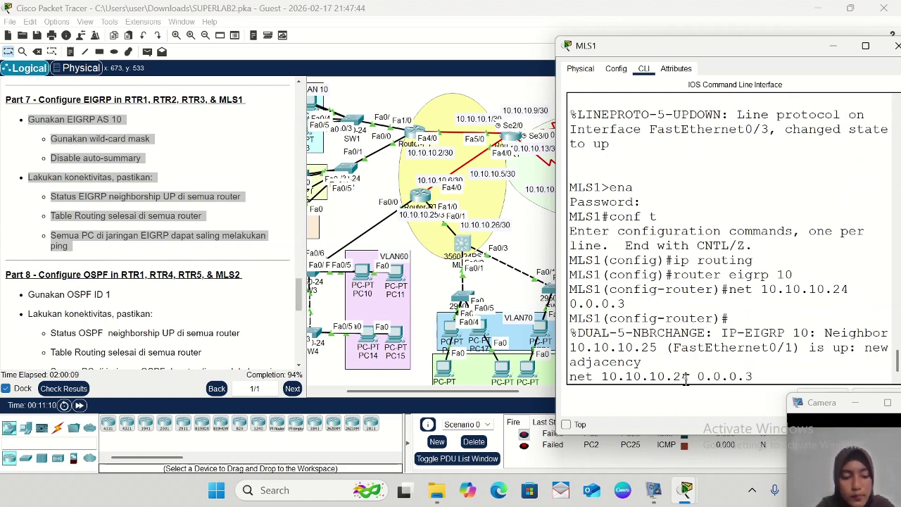
pyautogui.press('BackSpace')
pyautogui.press('BackSpace')
pyautogui.press('BackSpace')
pyautogui.press('BackSpace')
pyautogui.press('BackSpace')
pyautogui.press('BackSpace')
pyautogui.press('BackSpace')
pyautogui.press('BackSpace')
pyautogui.press('BackSpace')
pyautogui.press('BackSpace')
pyautogui.press('BackSpace')
pyautogui.press('BackSpace')
pyautogui.press('BackSpace')
pyautogui.press('BackSpace')
pyautogui.press('BackSpace')
pyautogui.press('BackSpace')
pyautogui.press('BackSpace')
pyautogui.press('BackSpace')
pyautogui.press('BackSpace')
pyautogui.press('BackSpace')
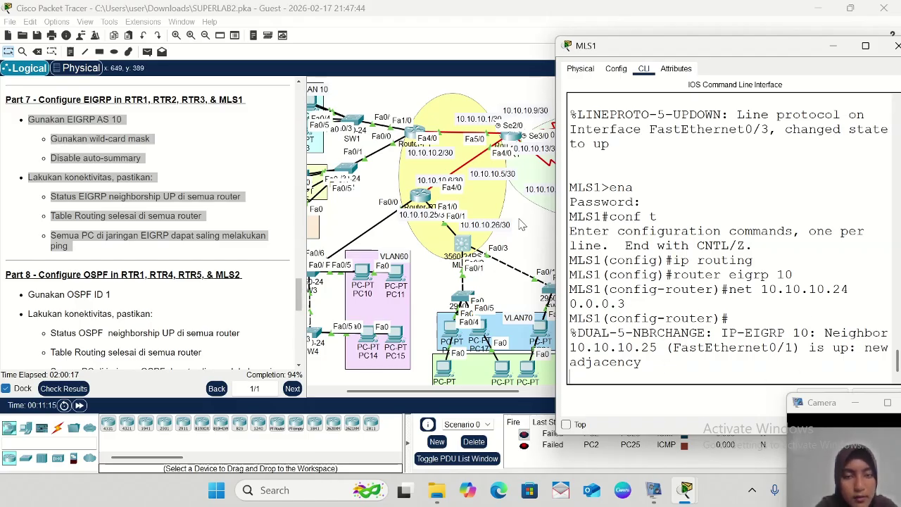
pyautogui.press('Return')
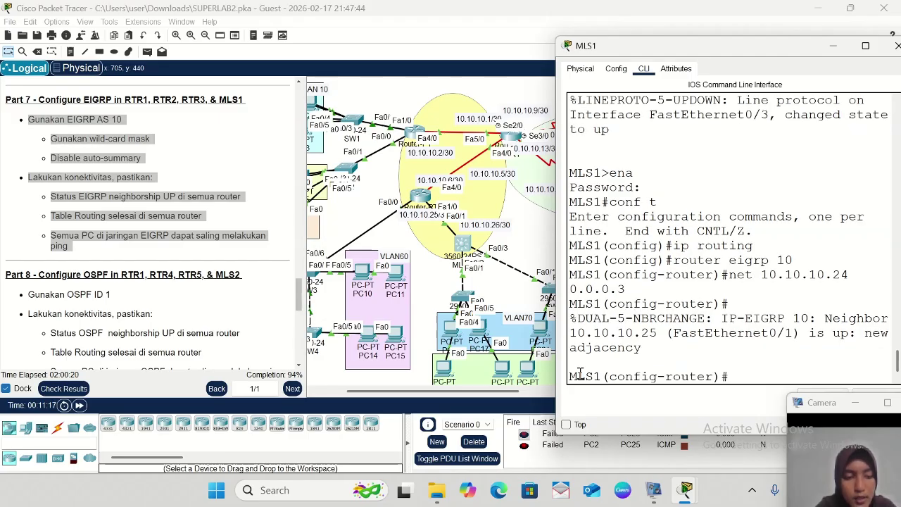
pyautogui.press('Up')
pyautogui.press('Up')
pyautogui.press('Up')
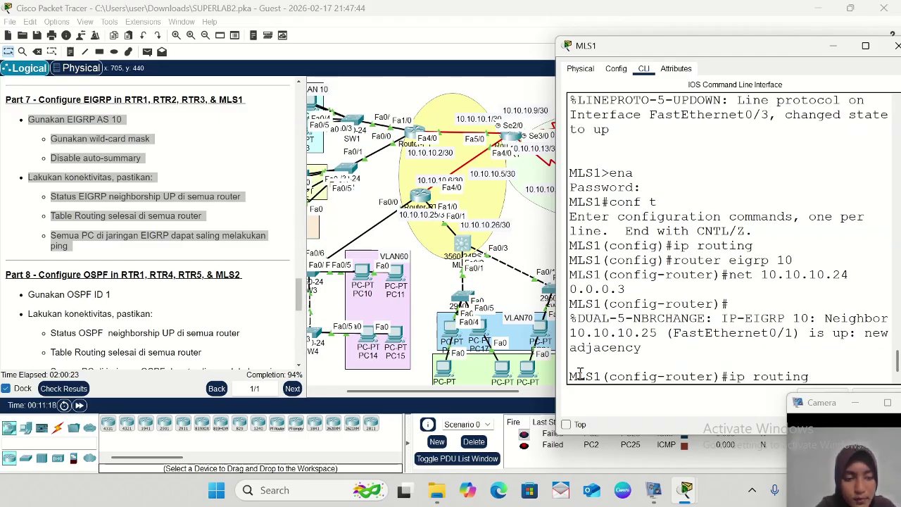
pyautogui.press('Down')
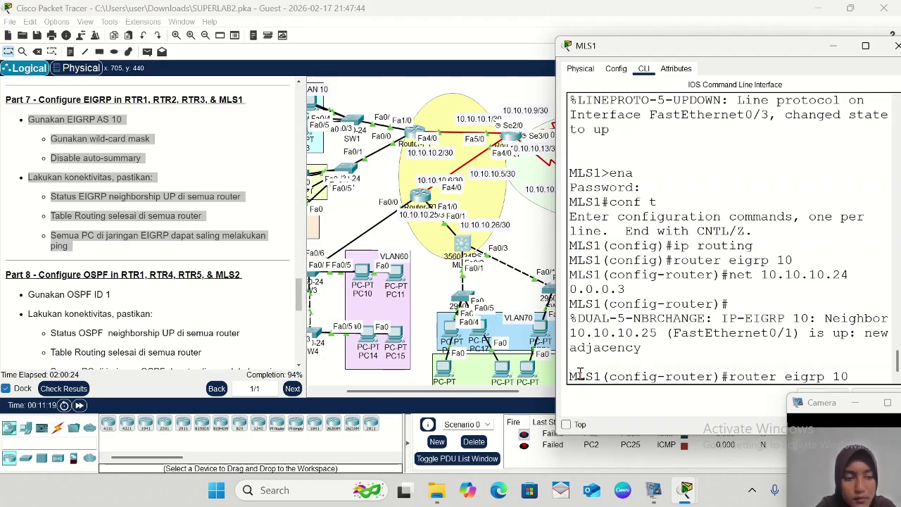
pyautogui.press('Down')
pyautogui.press('BackSpace')
pyautogui.press('BackSpace')
pyautogui.press('BackSpace')
pyautogui.press('BackSpace')
pyautogui.press('BackSpace')
pyautogui.press('BackSpace')
pyautogui.press('BackSpace')
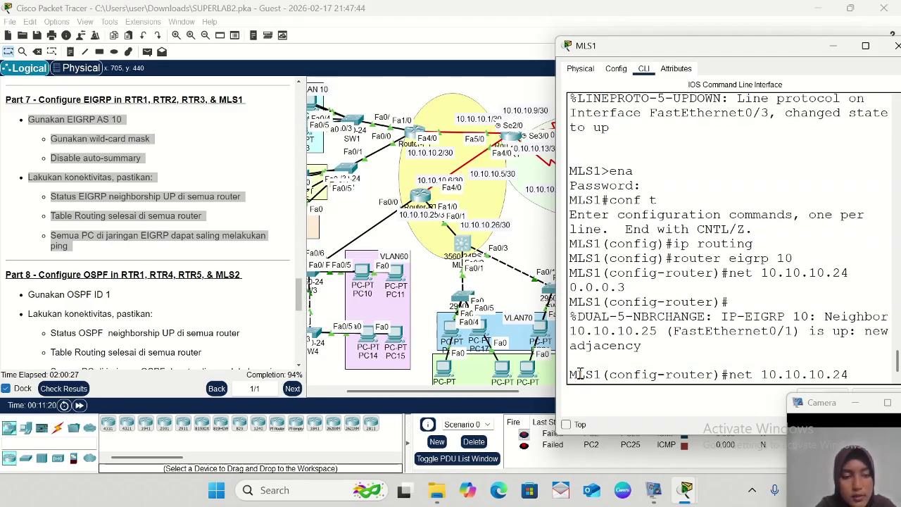
pyautogui.press('BackSpace')
pyautogui.press('BackSpace')
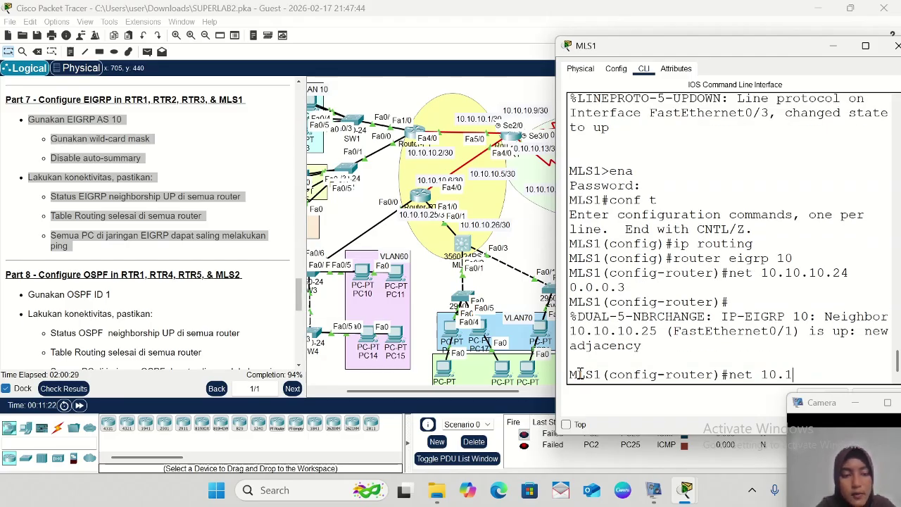
pyautogui.press('BackSpace')
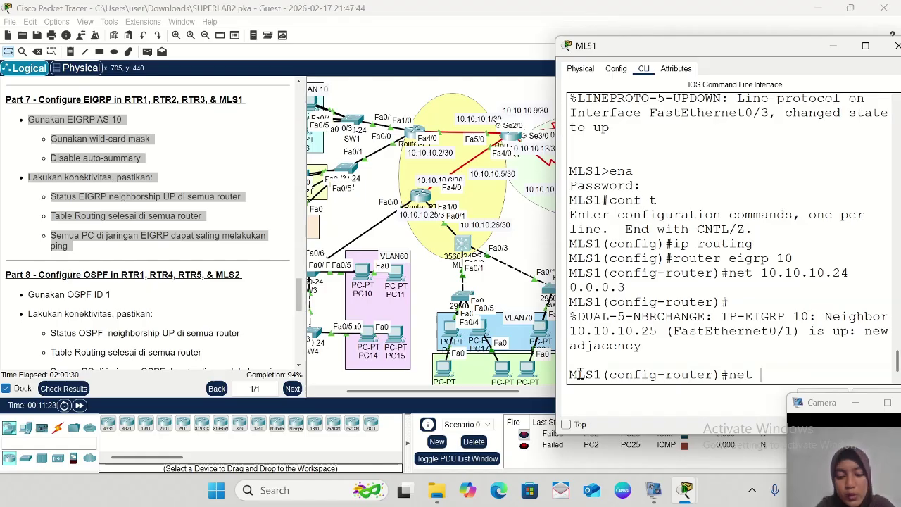
pyautogui.write('192.1')
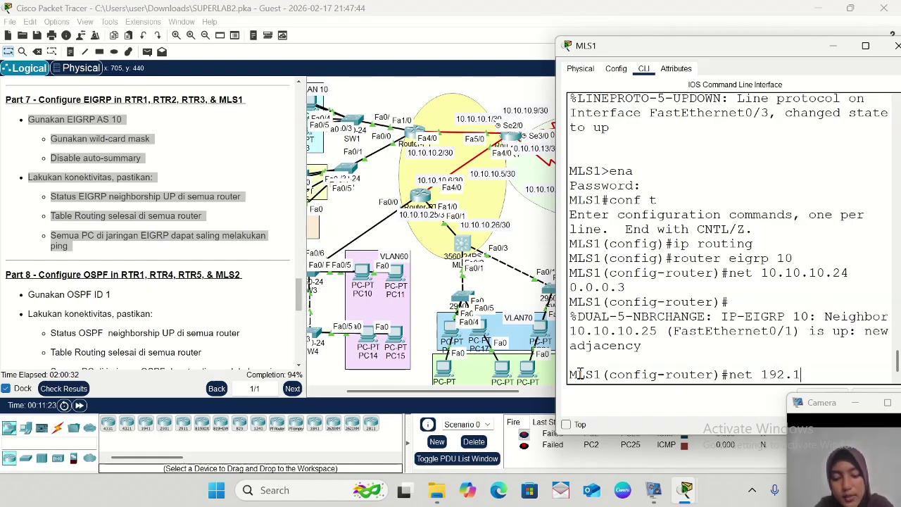
pyautogui.write('68.7')
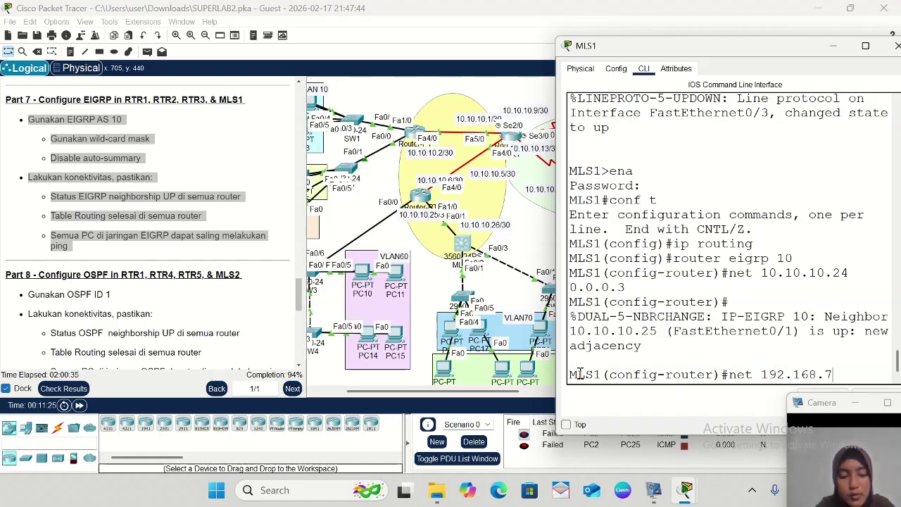
pyautogui.write('0.0')
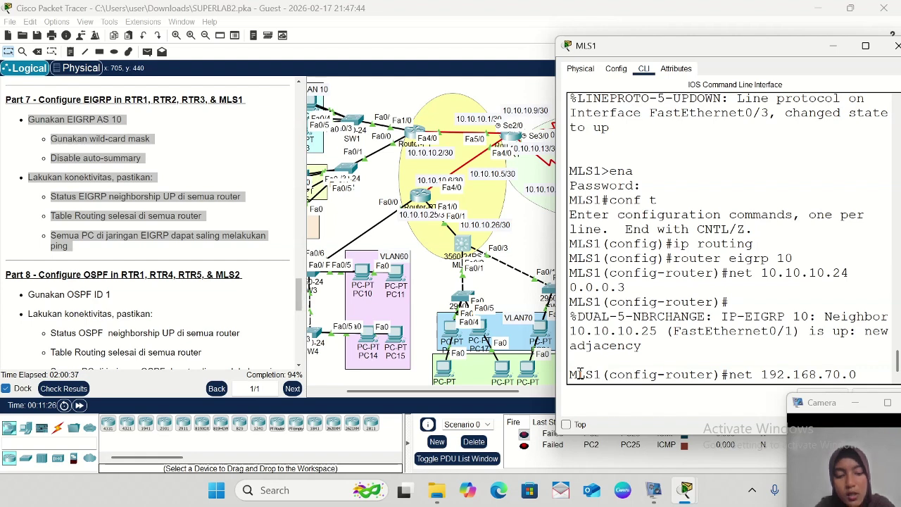
pyautogui.write(' 0.0')
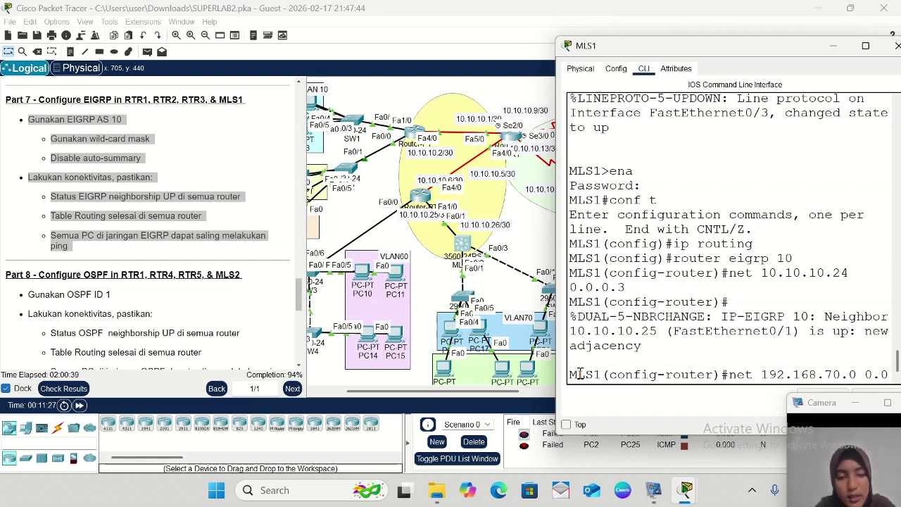
pyautogui.write('.0')
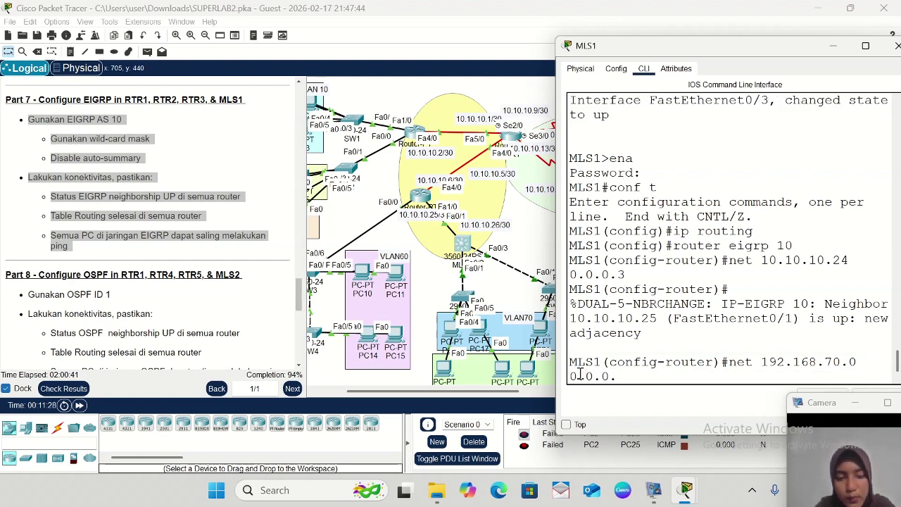
pyautogui.write('.255')
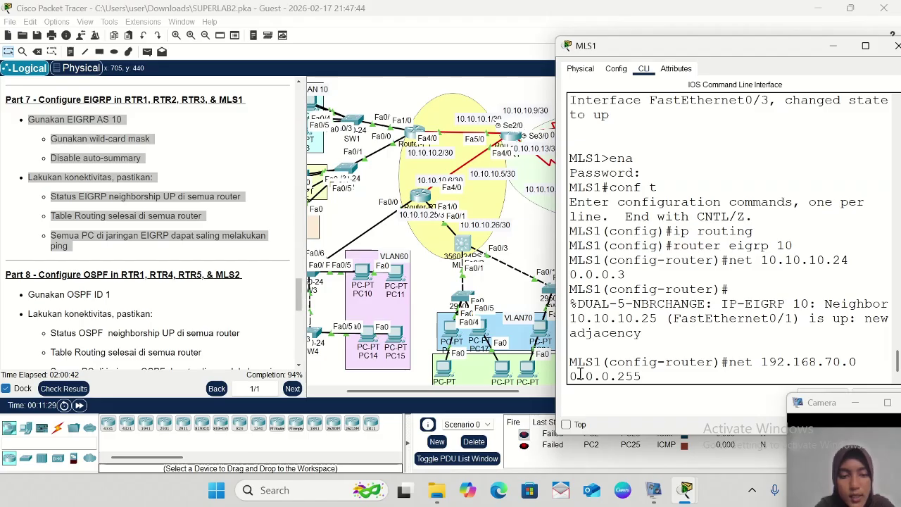
pyautogui.press('Return')
# - Add networks 192.168.80.0 and 192.168.90.0 with wildcard 0.0.0.255, then exit router configuration
pyautogui.press('Up')
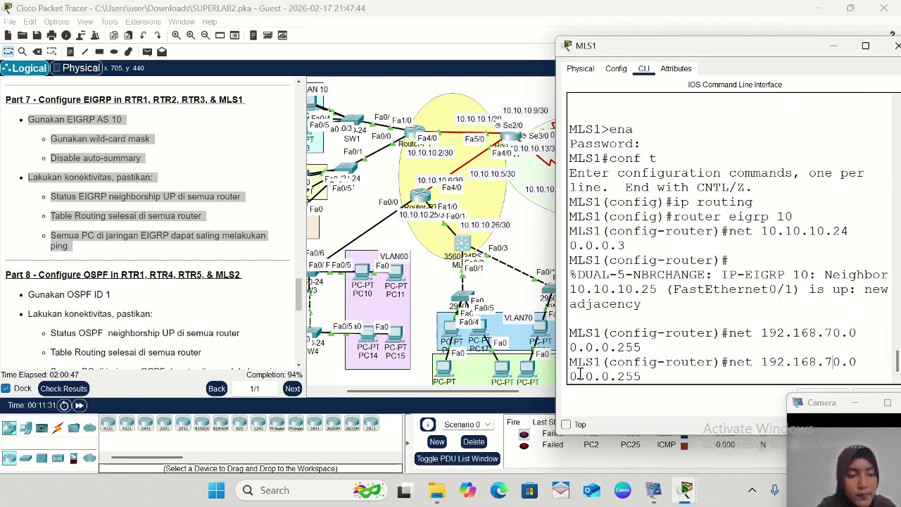
pyautogui.press('BackSpace')
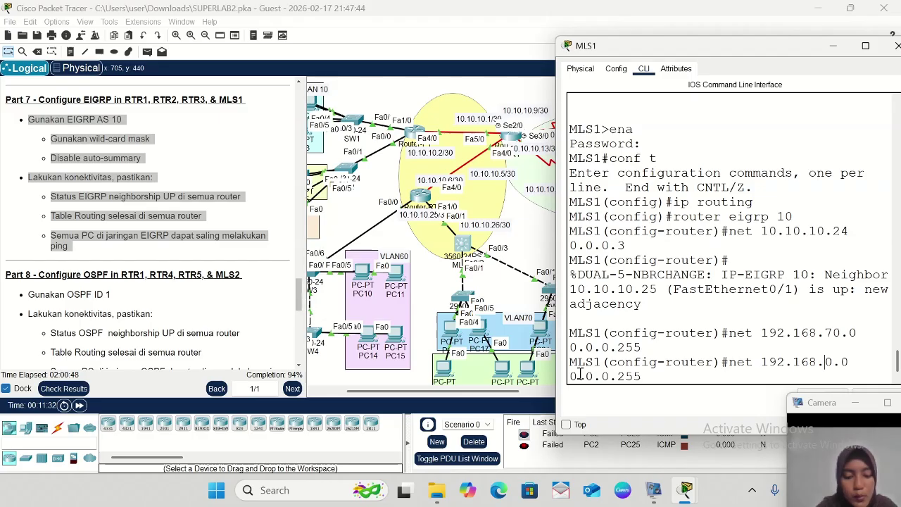
pyautogui.write('8')
pyautogui.press('Return')
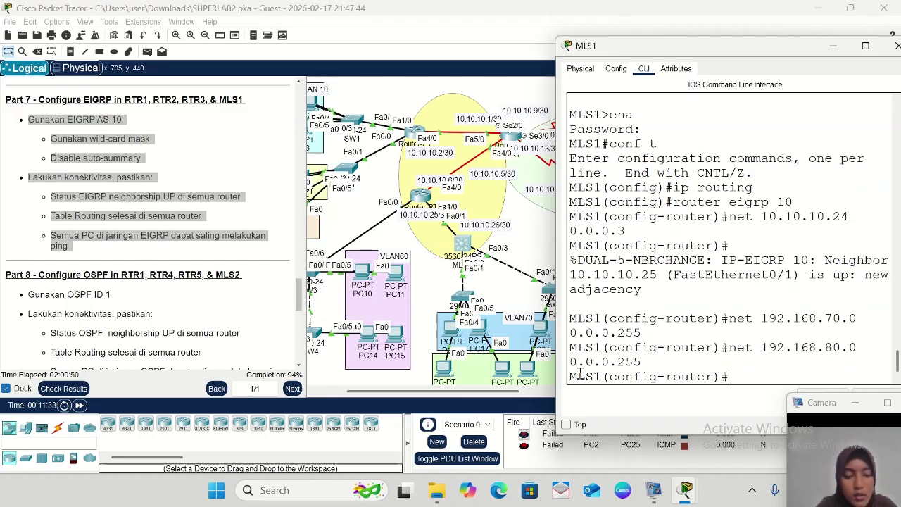
pyautogui.press('Up')
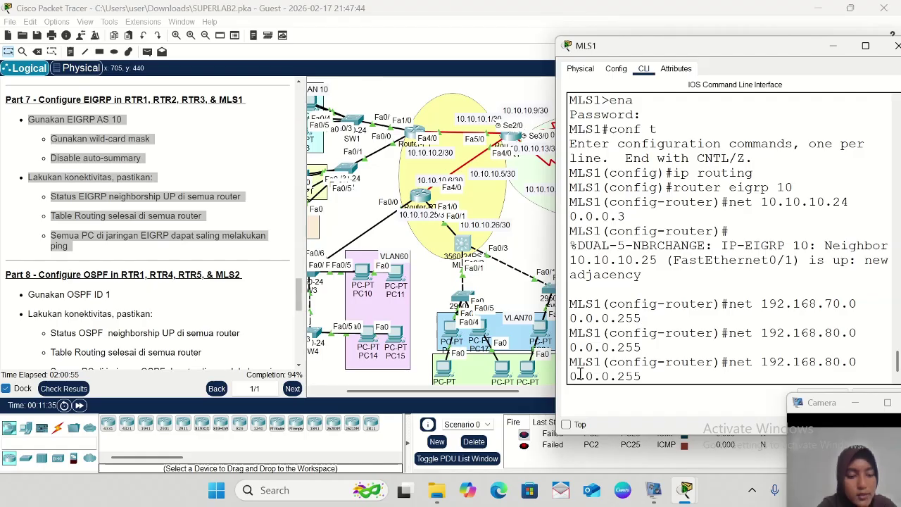
pyautogui.press('Left')
pyautogui.press('Left')
pyautogui.press('Left')
pyautogui.press('BackSpace')
pyautogui.write('9')
pyautogui.press('Return')
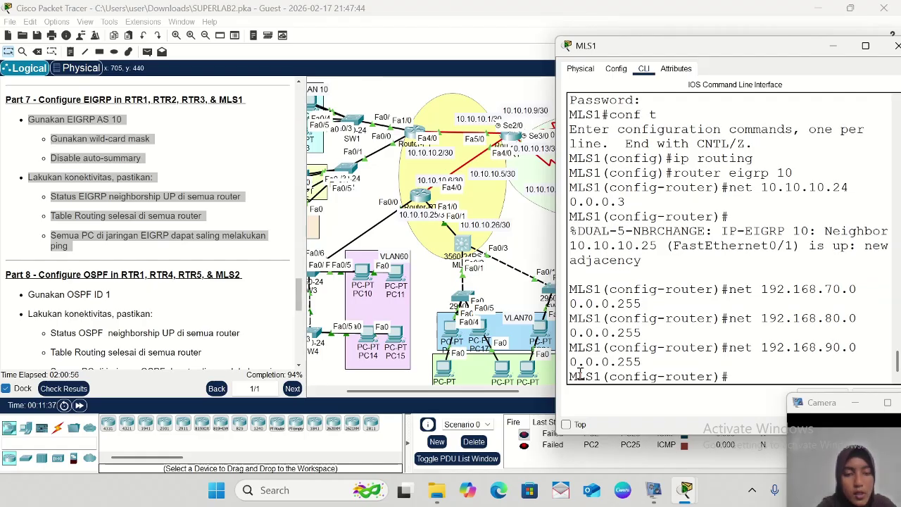
pyautogui.write('ex')
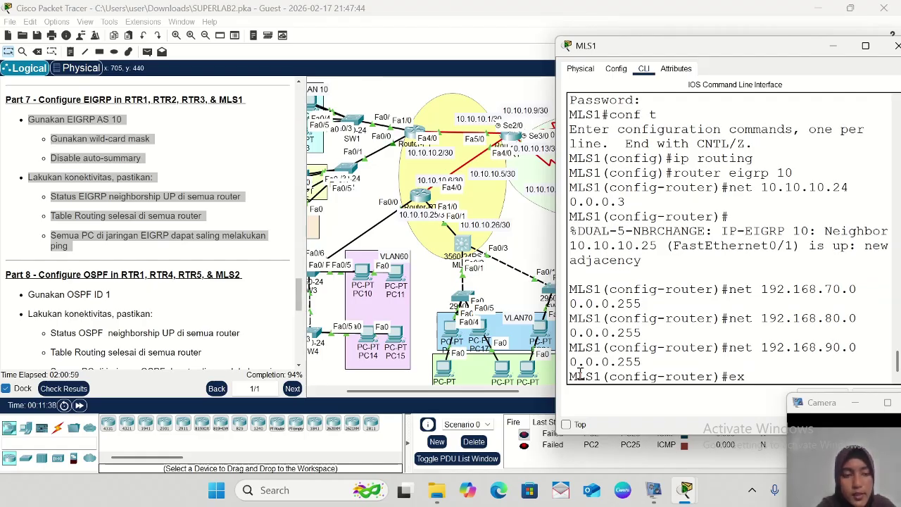
pyautogui.press('Return')
# - Show MLS1's full routing table with do sh ip route, then minimize its console
pyautogui.write('do')
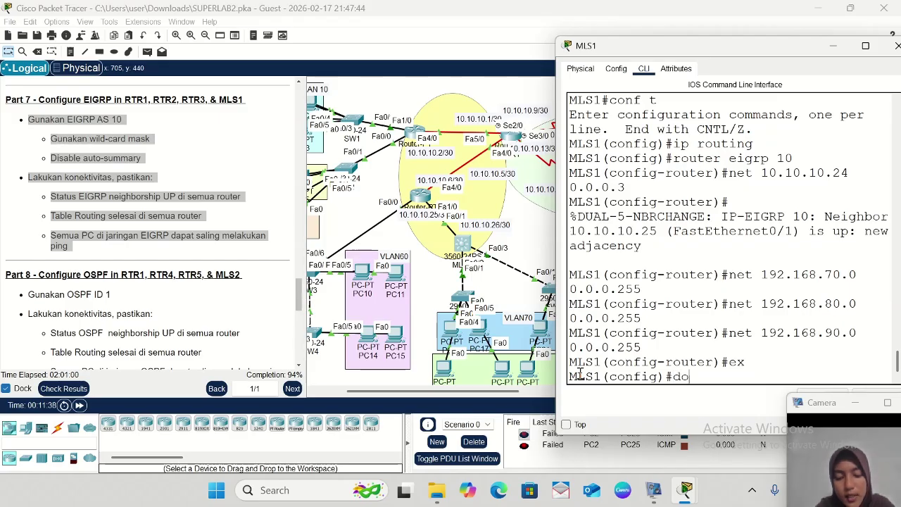
pyautogui.write(' sh ip')
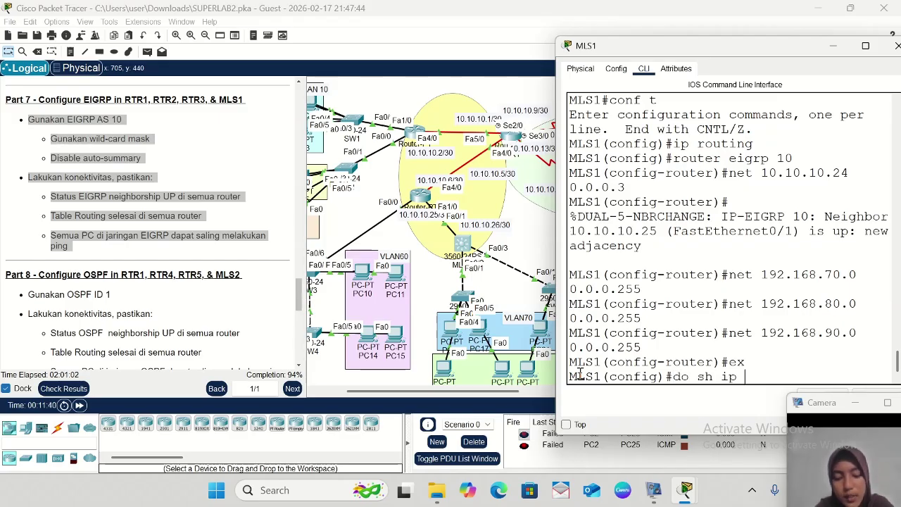
pyautogui.write(' route')
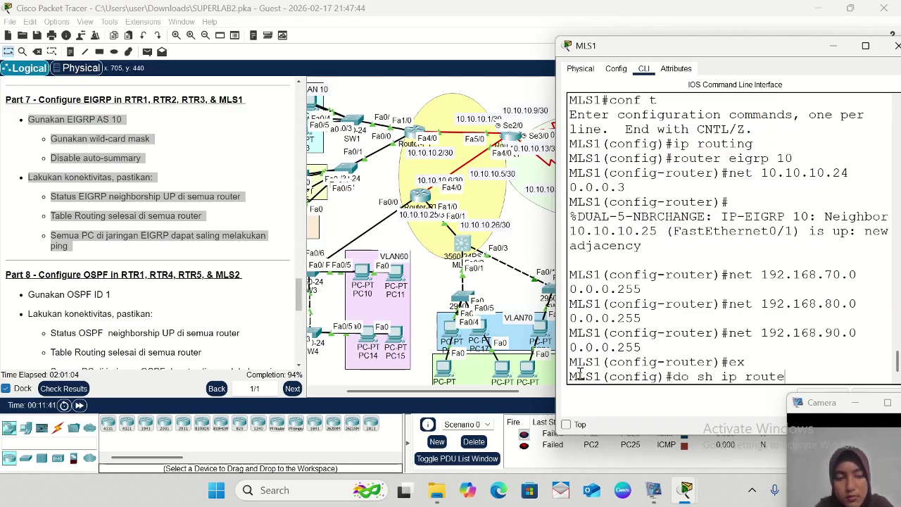
pyautogui.press('Return')
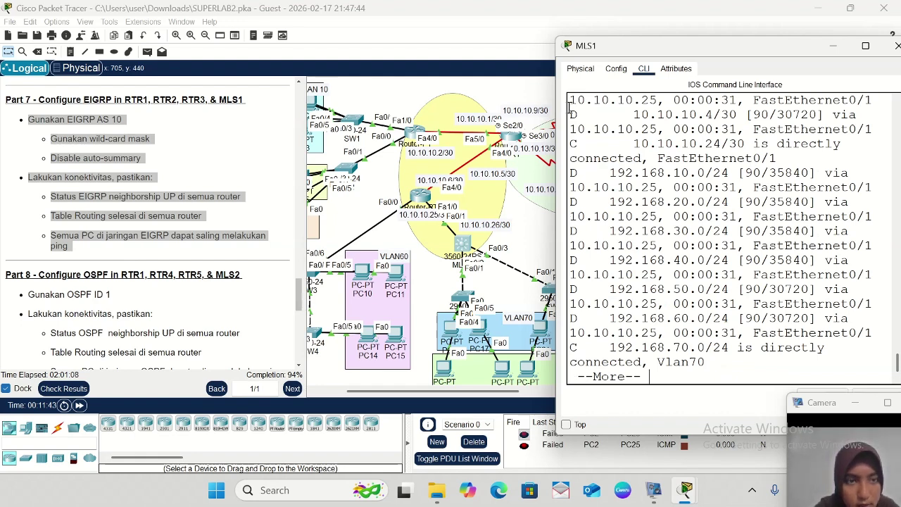
pyautogui.moveTo(570, 102); pyautogui.dragTo(757, 386)
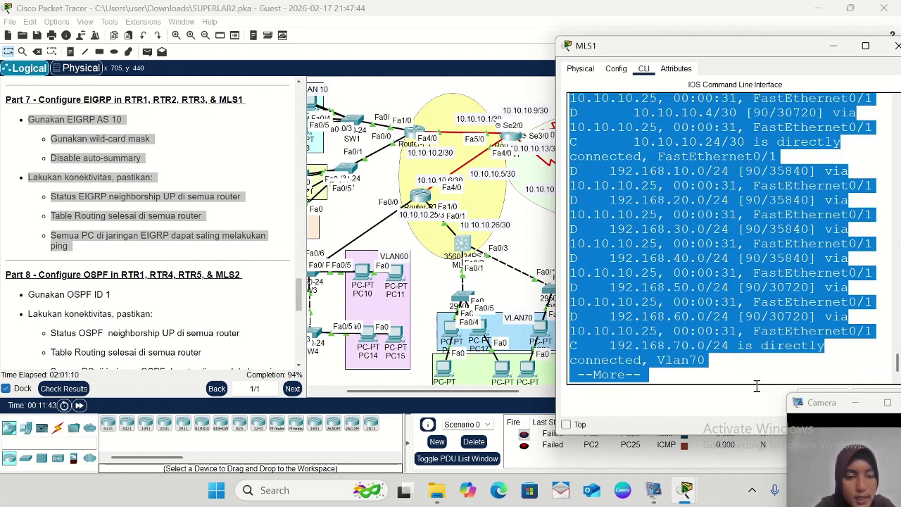
pyautogui.click(674, 381)
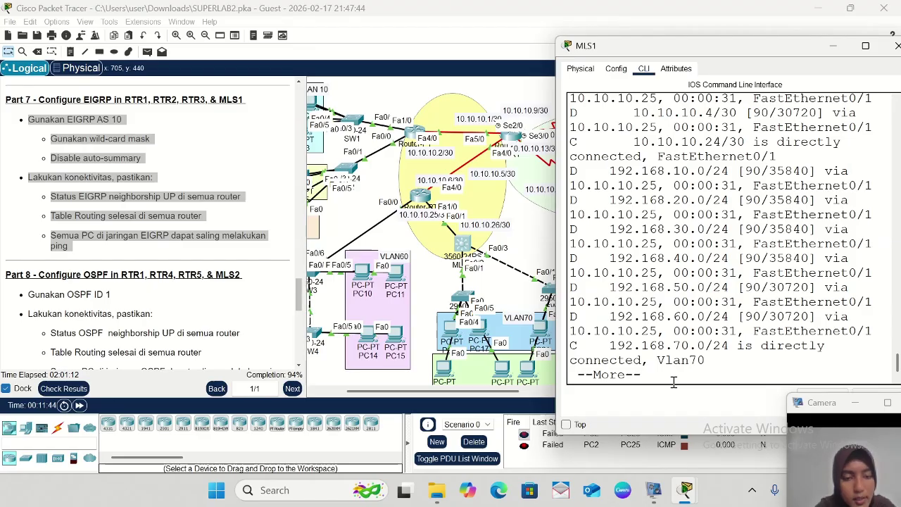
pyautogui.press('space')
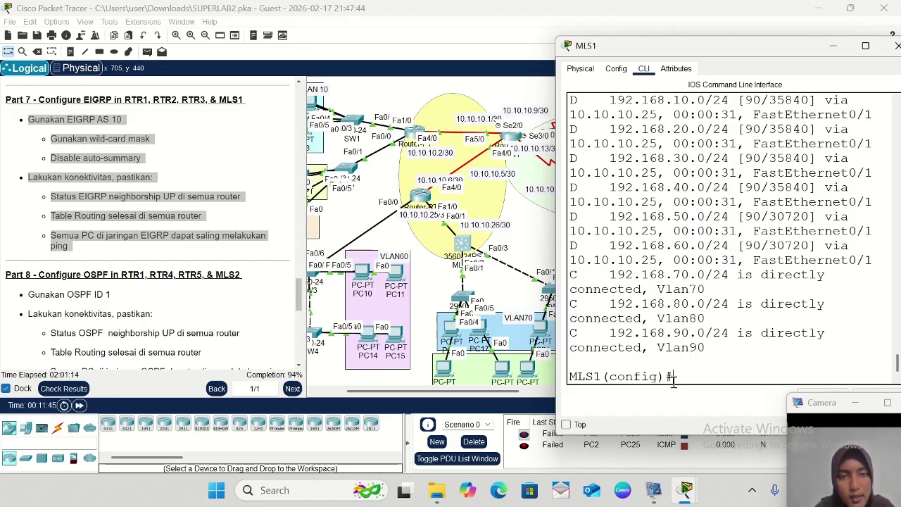
pyautogui.click(832, 52)
# - Delete the old failed pings and send a fresh simple PDU from PC2 to PC25
pyautogui.hscroll(-3, 524, 255)
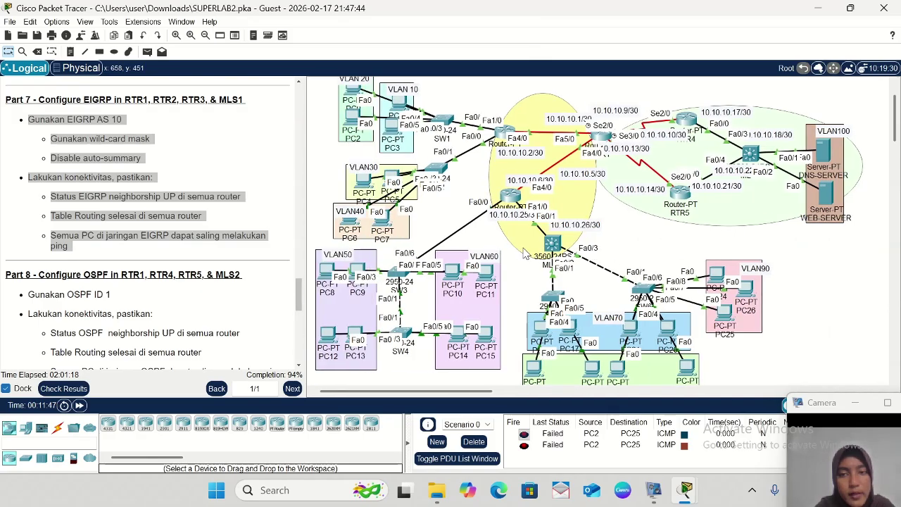
pyautogui.hscroll(-1, 524, 255)
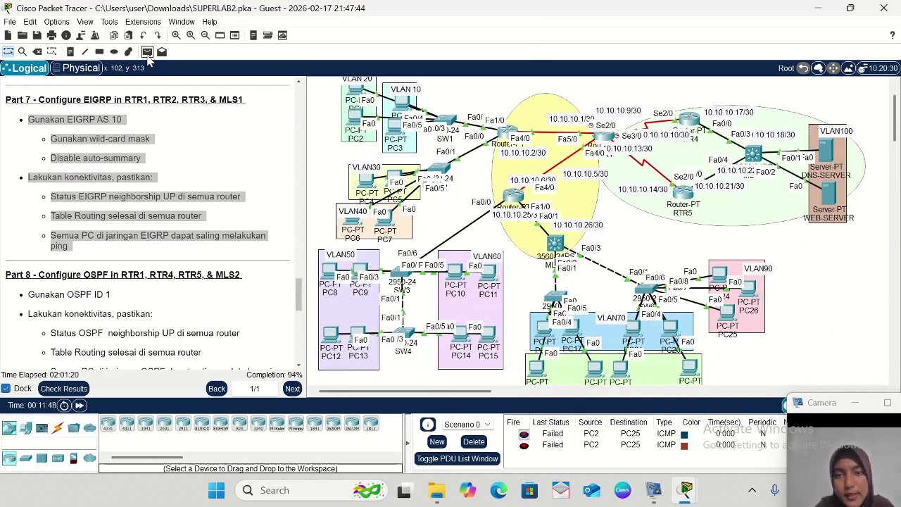
pyautogui.click(147, 52)
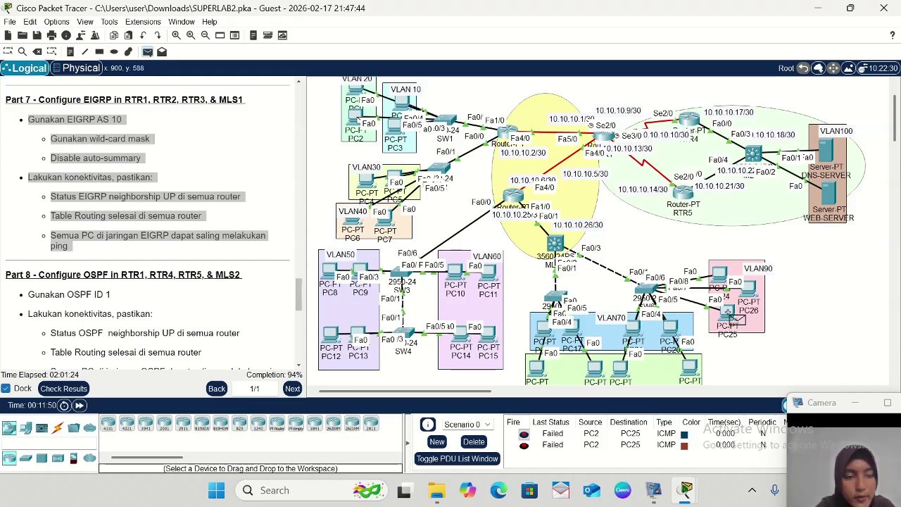
pyautogui.click(728, 315)
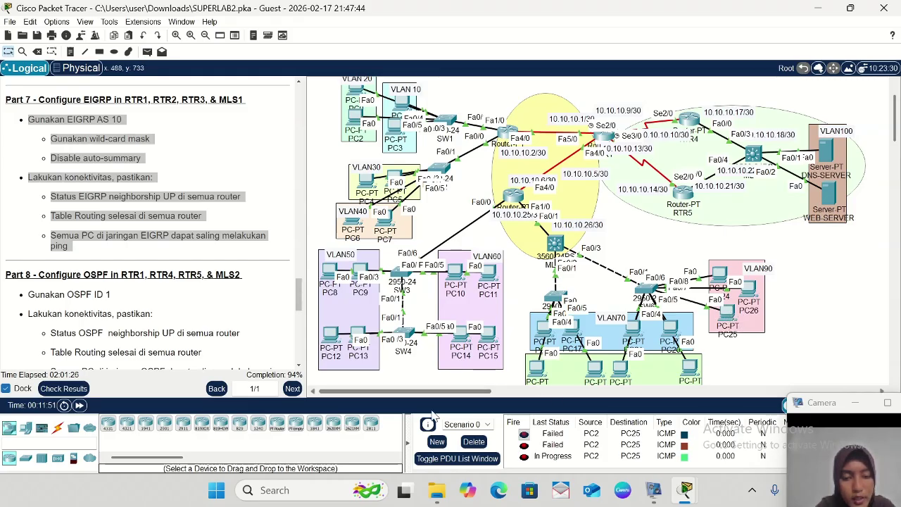
pyautogui.click(474, 442)
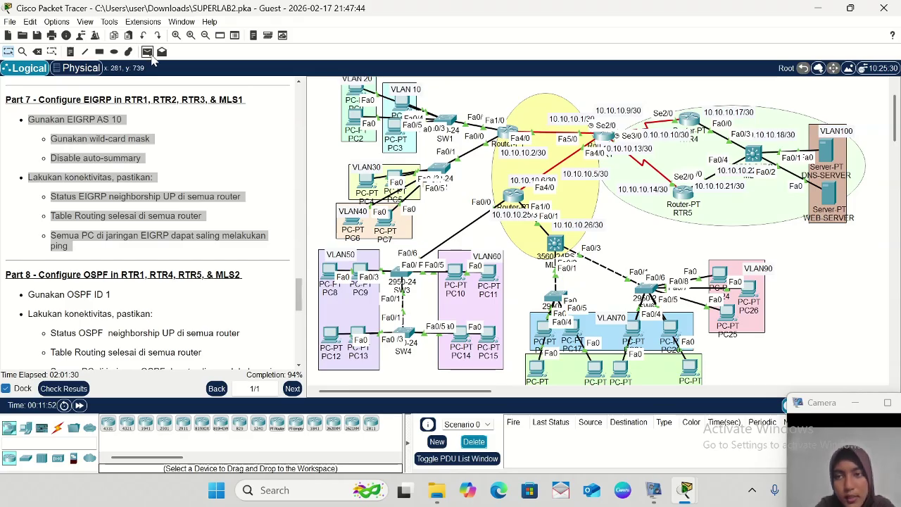
pyautogui.click(147, 51)
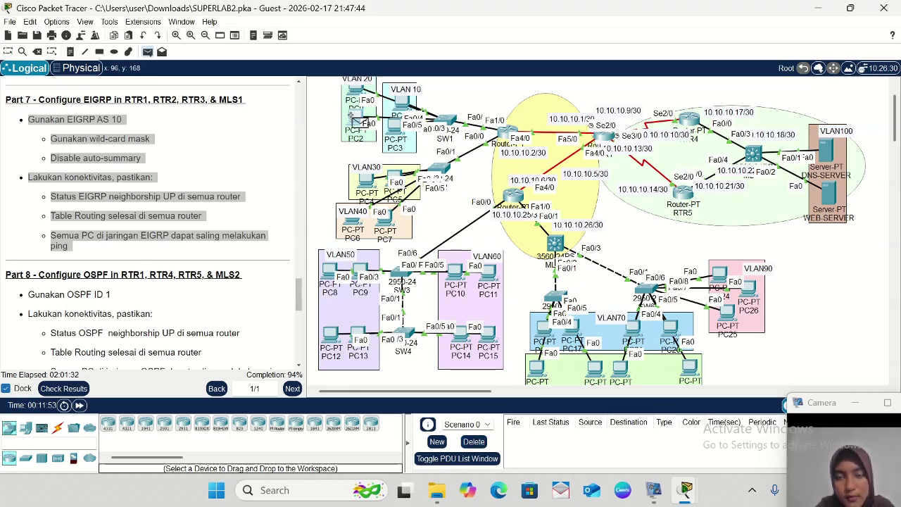
pyautogui.click(728, 318)
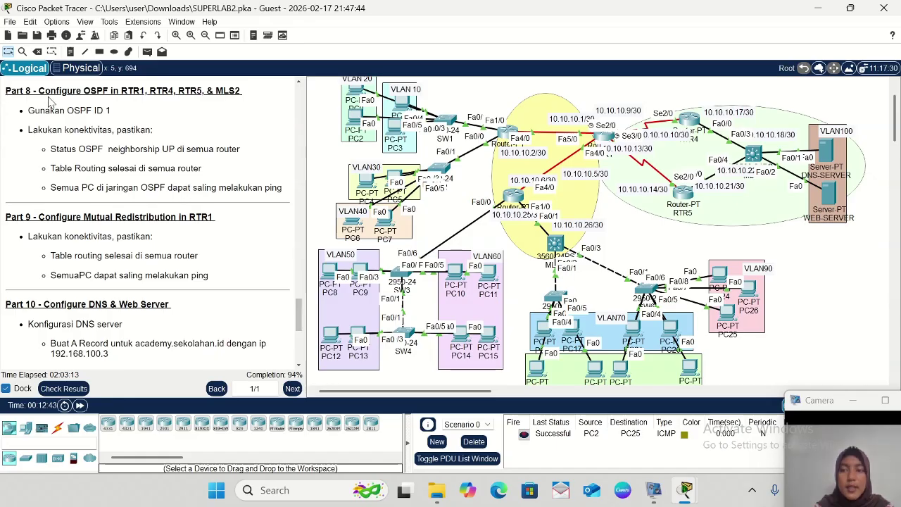
# - Review the Part 8 OSPF requirement bullets, then open RTR1's console
pyautogui.moveTo(6, 90); pyautogui.dragTo(252, 108)
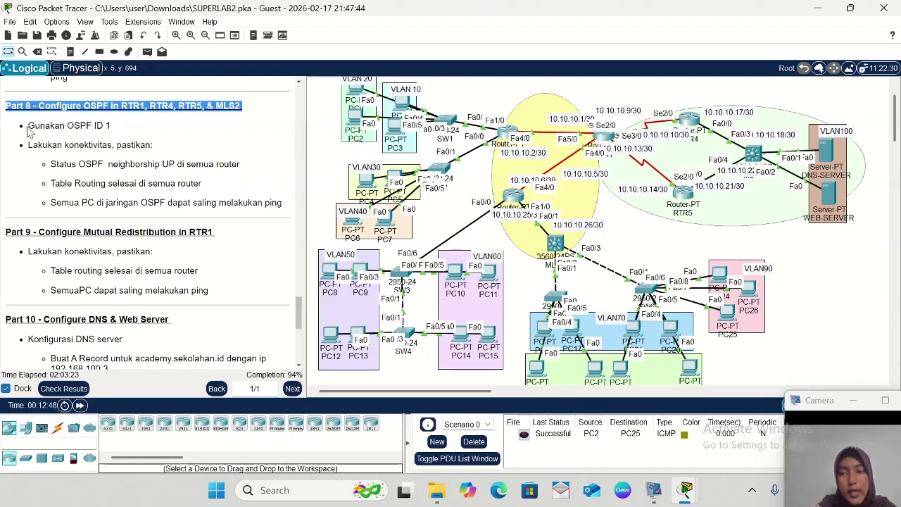
pyautogui.moveTo(28, 125); pyautogui.dragTo(40, 125)
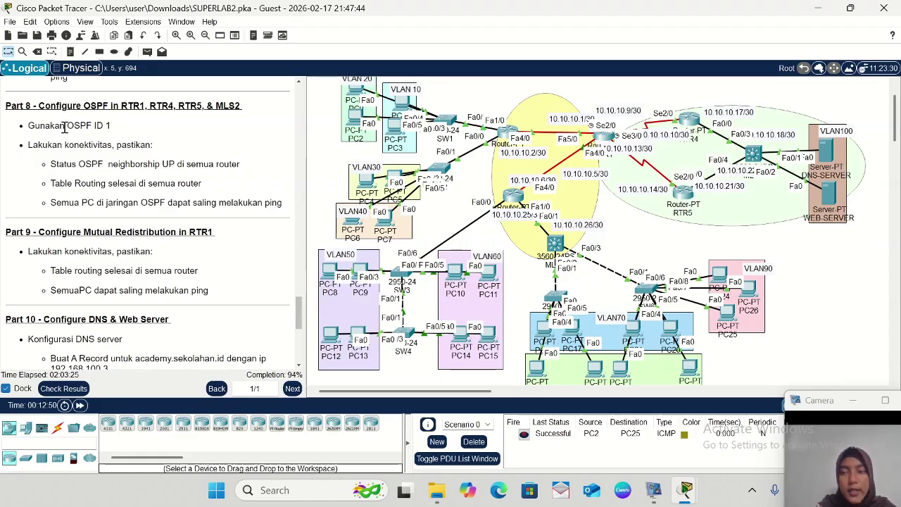
pyautogui.moveTo(155, 144); pyautogui.dragTo(267, 201)
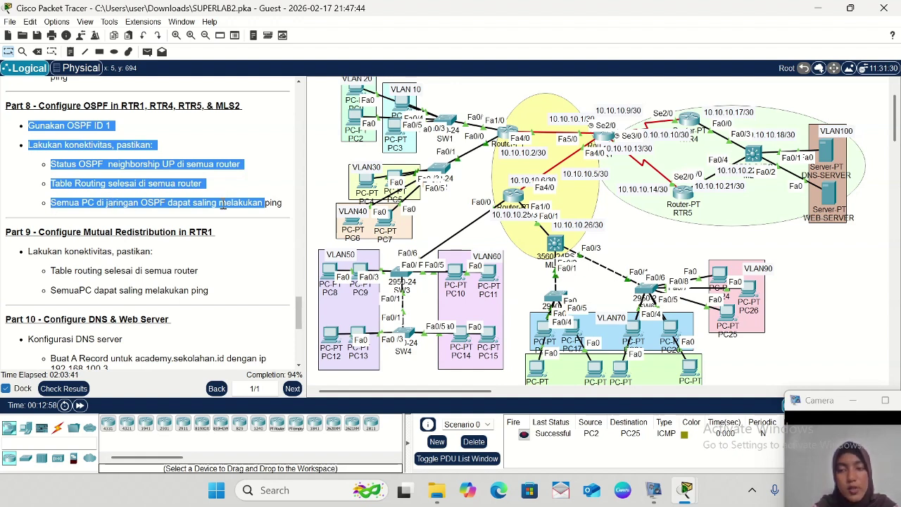
pyautogui.click(288, 212)
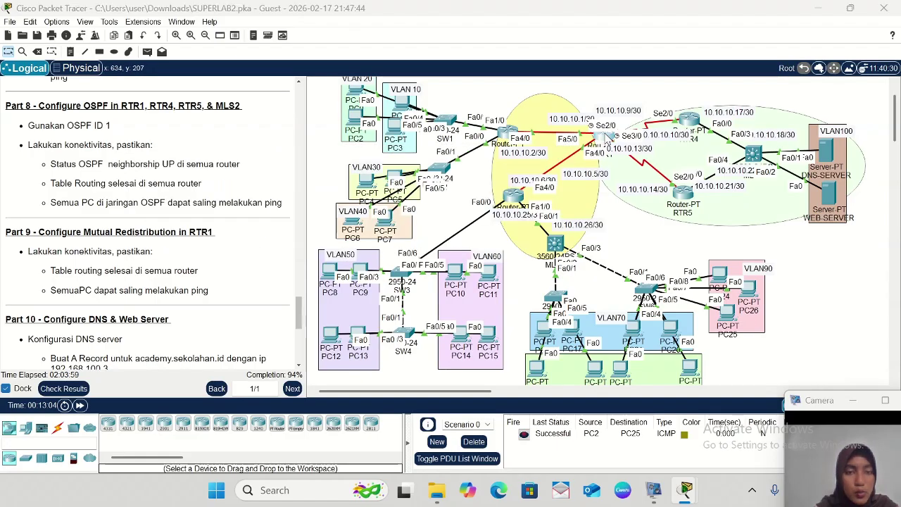
pyautogui.click(603, 137)
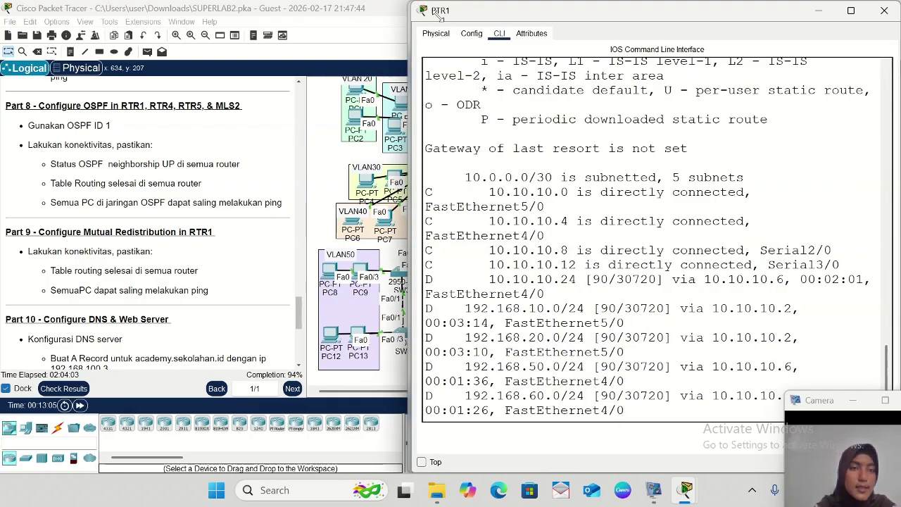
# - Narrow the RTR1 console, place it beside the topology, and scroll to the RTR1(config)# prompt
pyautogui.moveTo(406, 4); pyautogui.dragTo(549, 58)
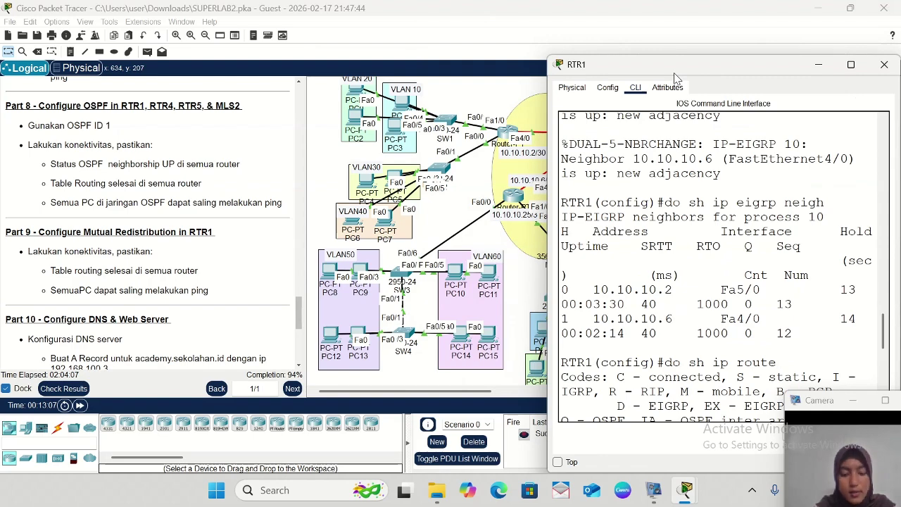
pyautogui.moveTo(674, 73); pyautogui.dragTo(663, 71)
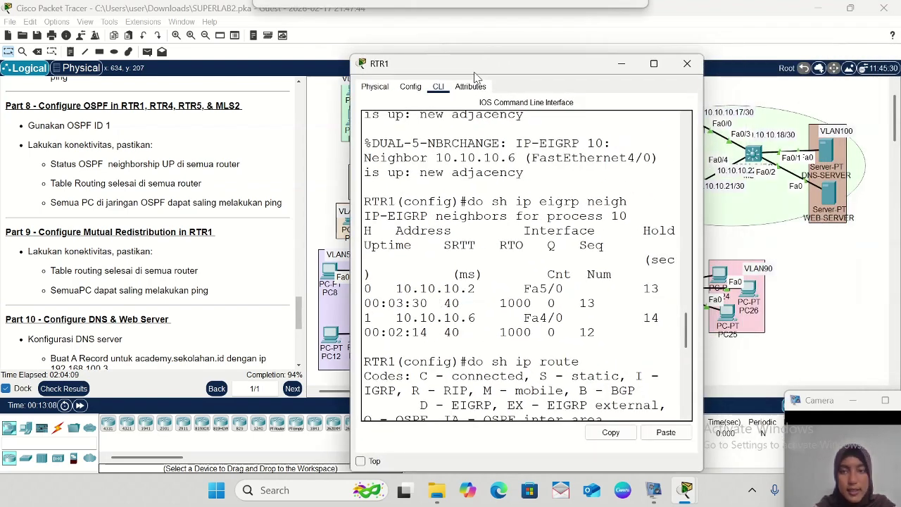
pyautogui.moveTo(486, 67); pyautogui.dragTo(382, 54)
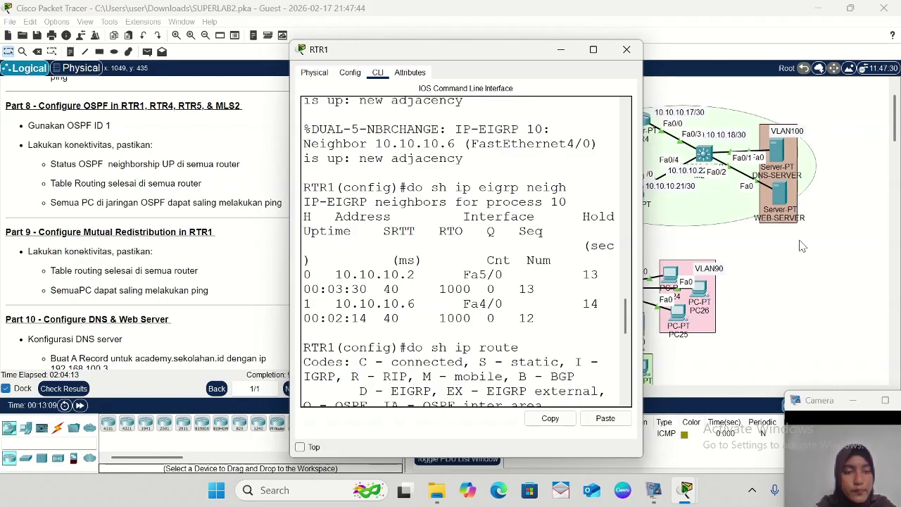
pyautogui.hscroll(4, 799, 245)
pyautogui.hscroll(-4, 799, 245)
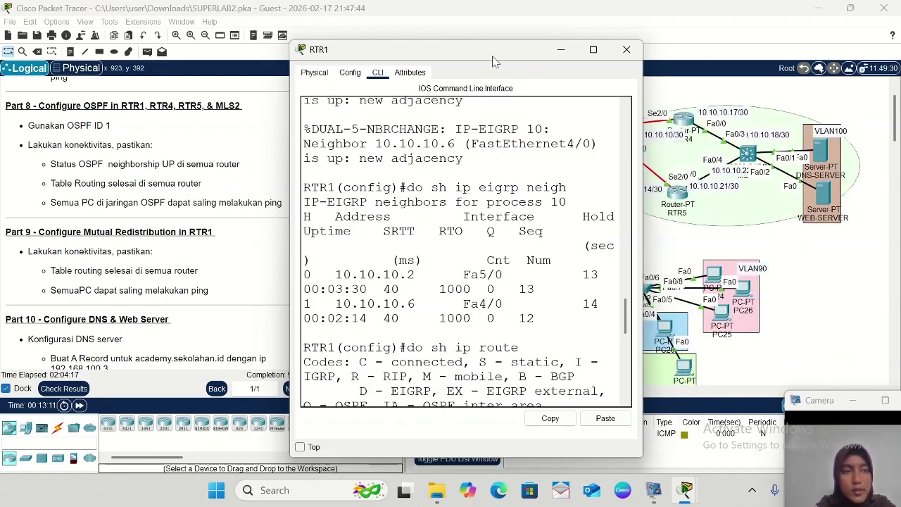
pyautogui.moveTo(520, 62); pyautogui.dragTo(779, 36)
pyautogui.hscroll(5, 512, 244)
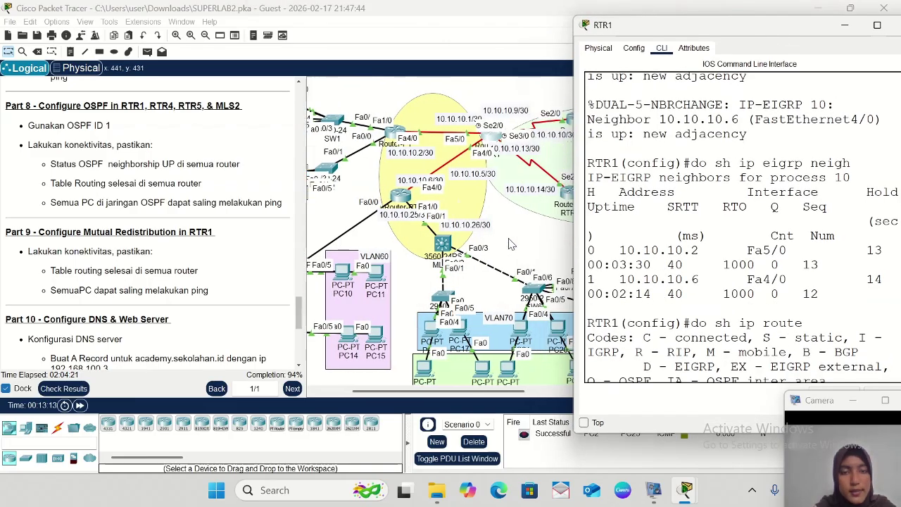
pyautogui.hscroll(1, 511, 244)
pyautogui.scroll(-10, 828, 374)
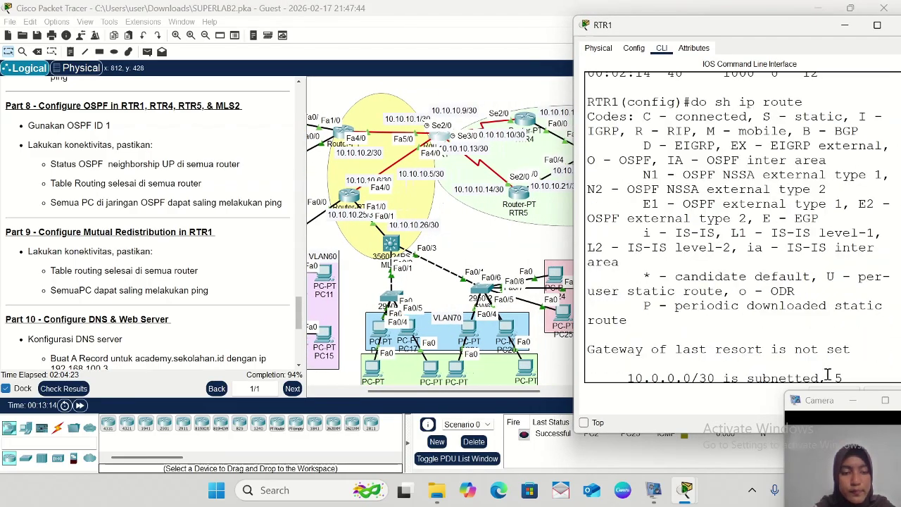
pyautogui.scroll(-1, 828, 374)
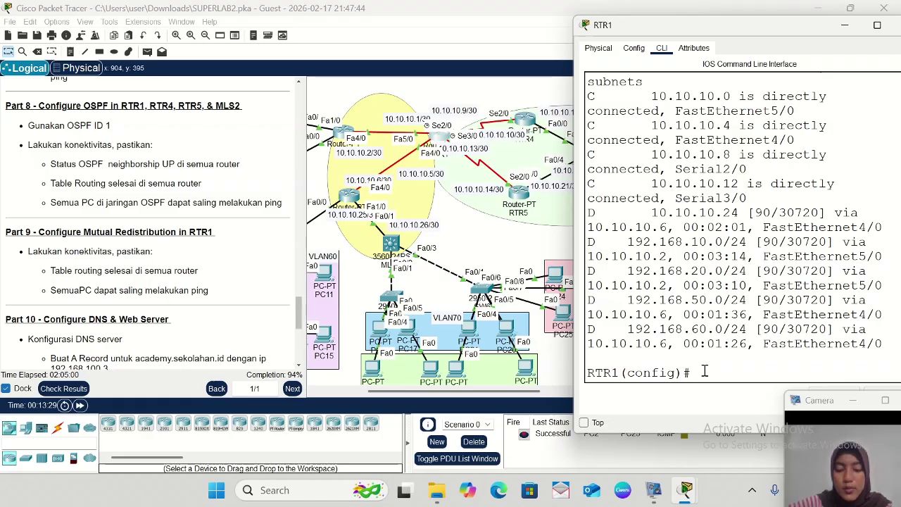
# - Configure RTR1 OSPF 1 with networks 10.10.10.8 and 10.10.10.12, wildcard 0.0.0.3, area 0, then minimize
pyautogui.write('route')
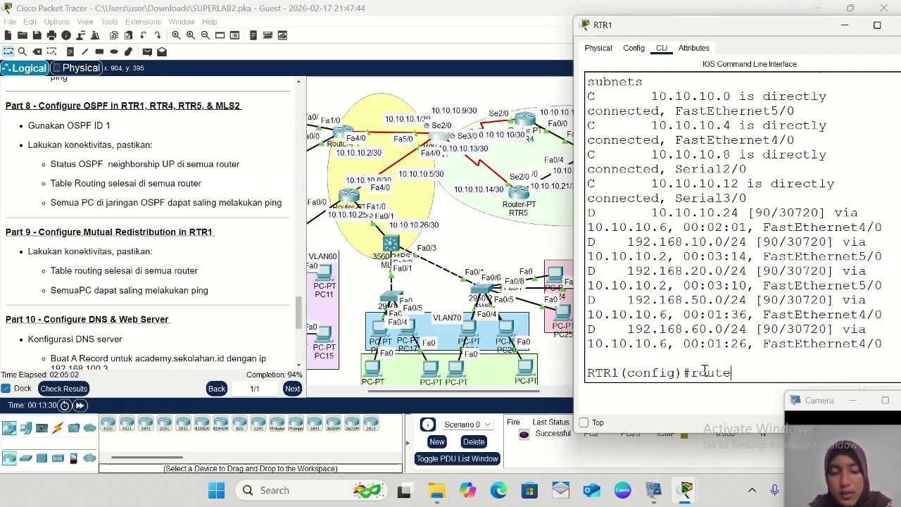
pyautogui.write('r ospf 1')
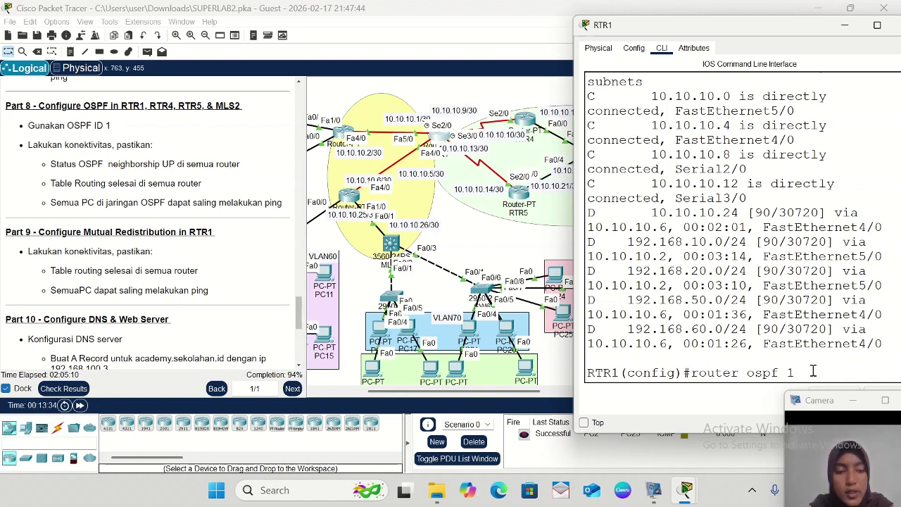
pyautogui.press('Return')
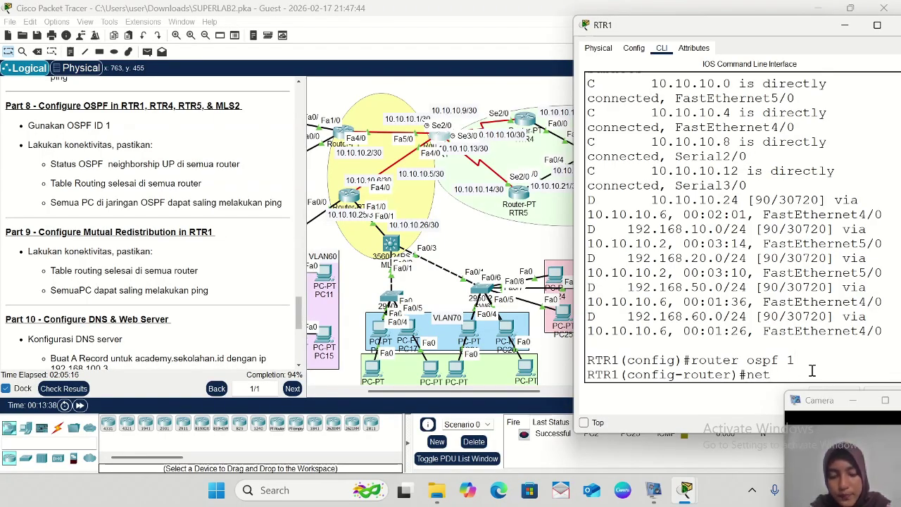
pyautogui.write('net 10.10.10.')
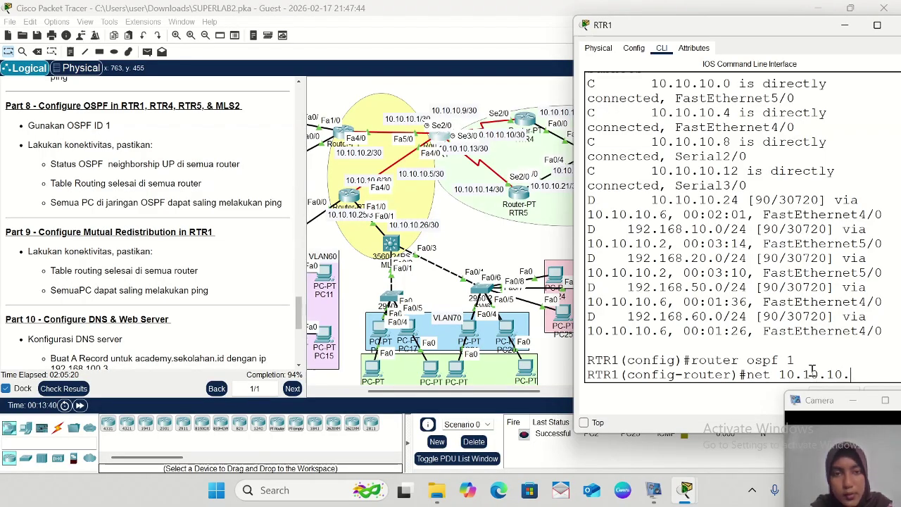
pyautogui.write('8 0.0.')
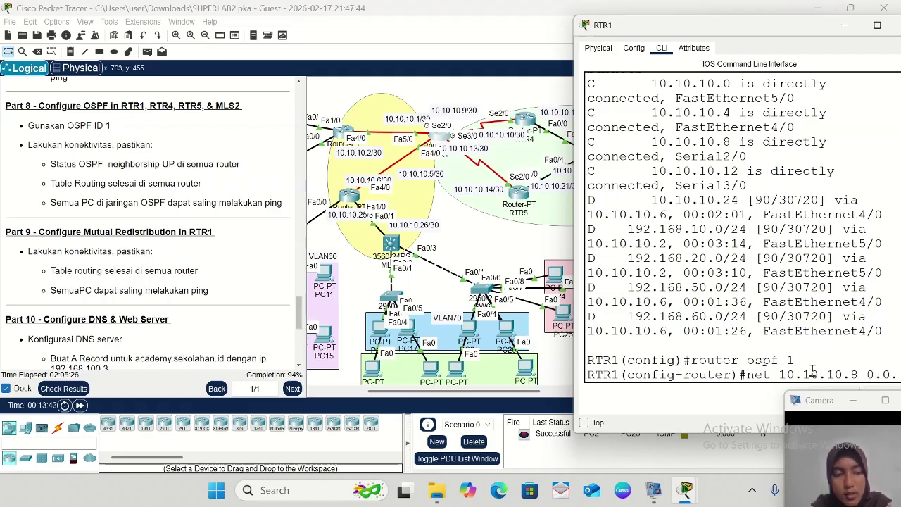
pyautogui.write('0')
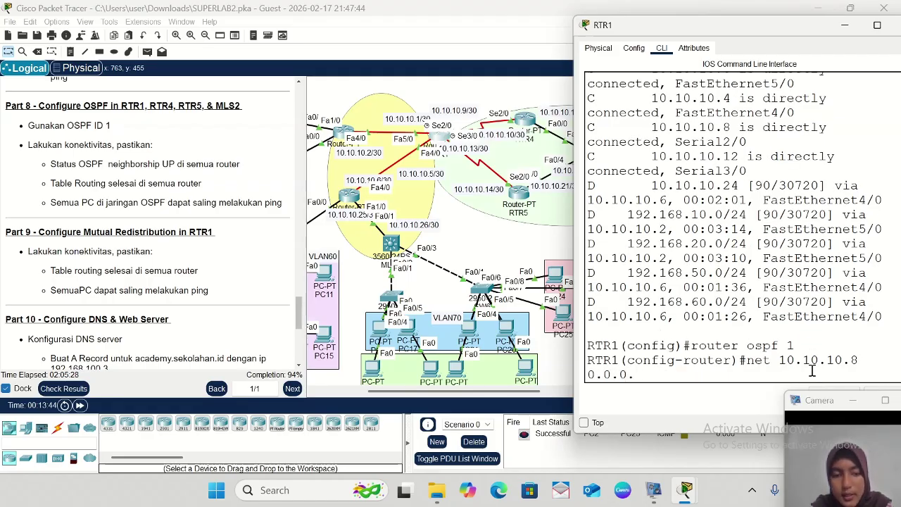
pyautogui.write('.3 ar')
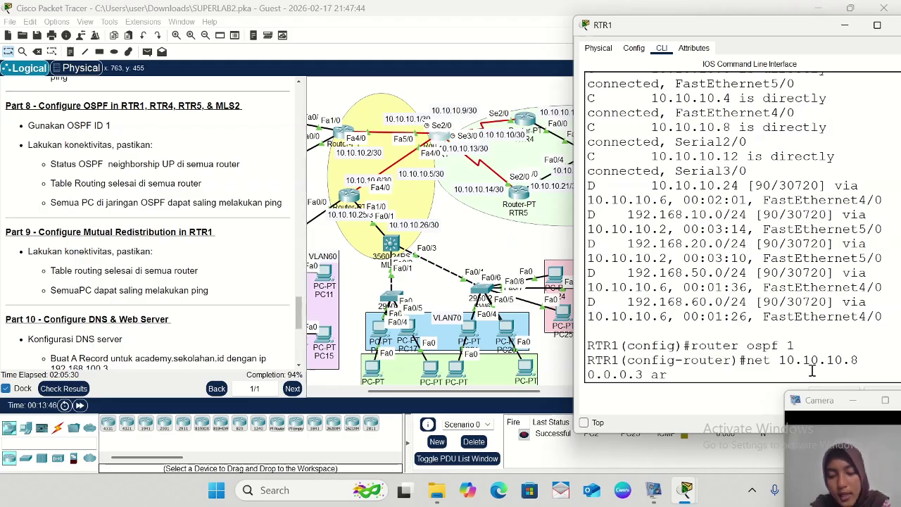
pyautogui.write('ea 0')
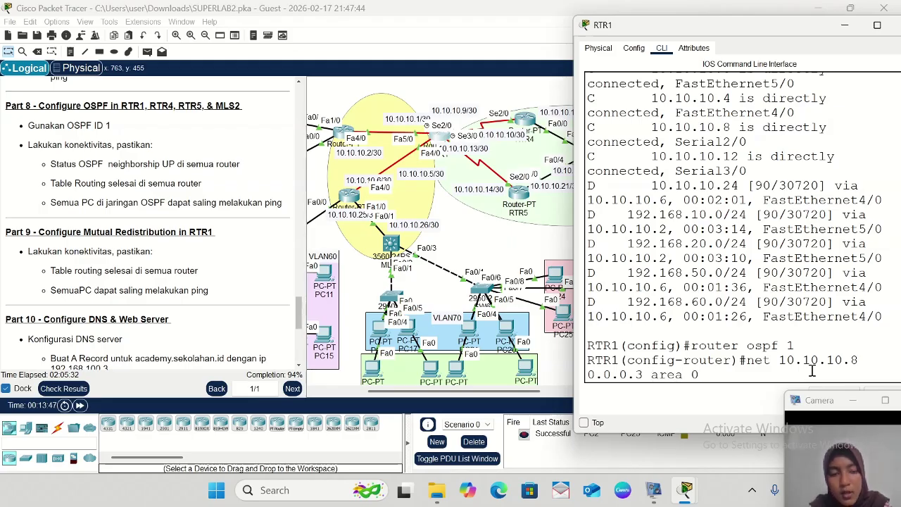
pyautogui.press('Return')
pyautogui.press('Up')
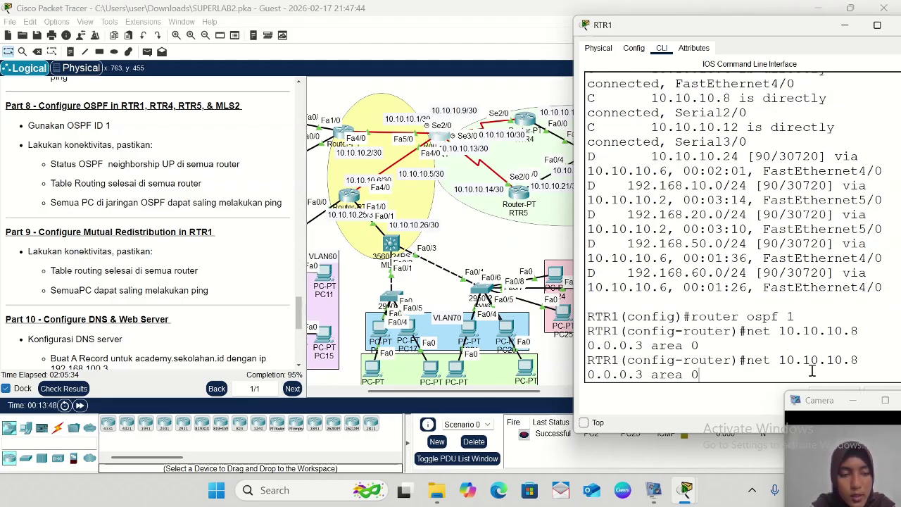
pyautogui.press('Up')
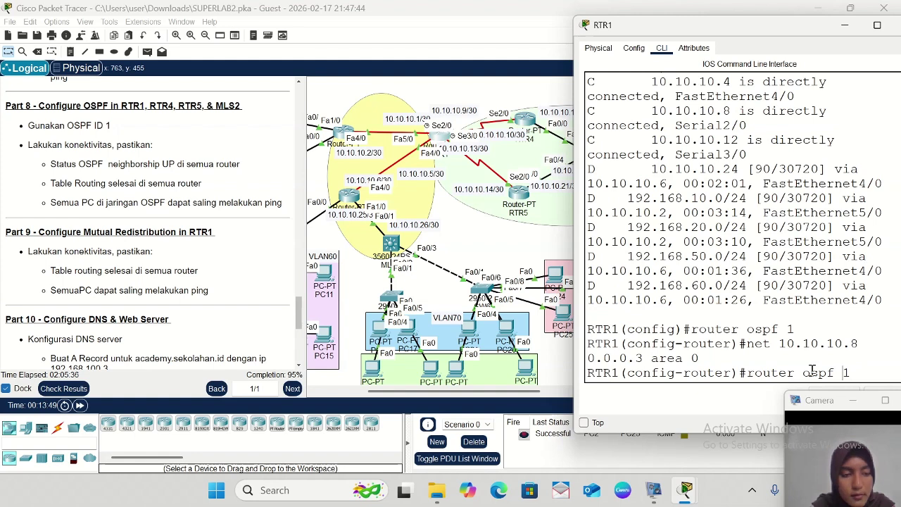
pyautogui.press('Down')
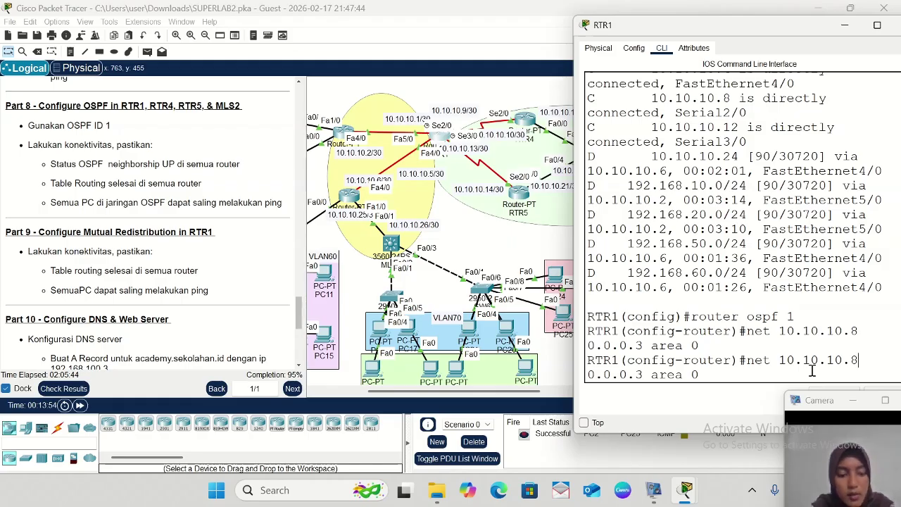
pyautogui.press('Return')
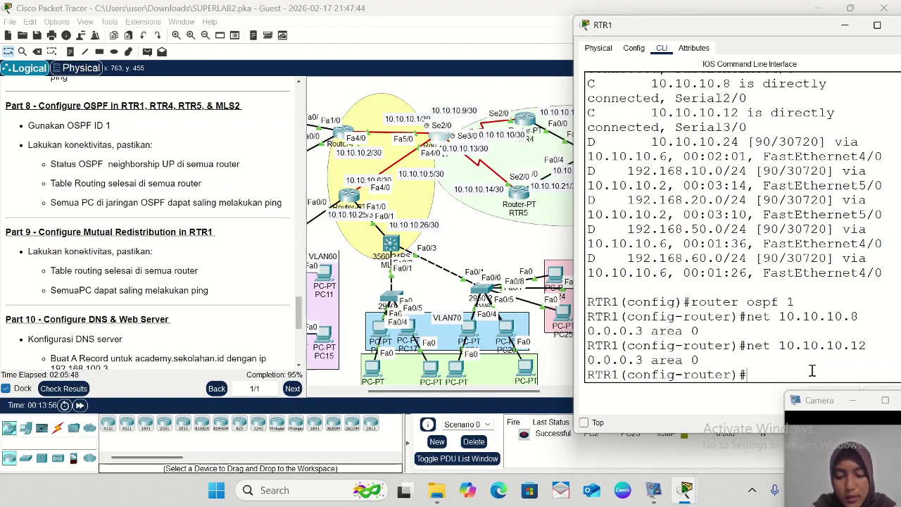
pyautogui.click(844, 27)
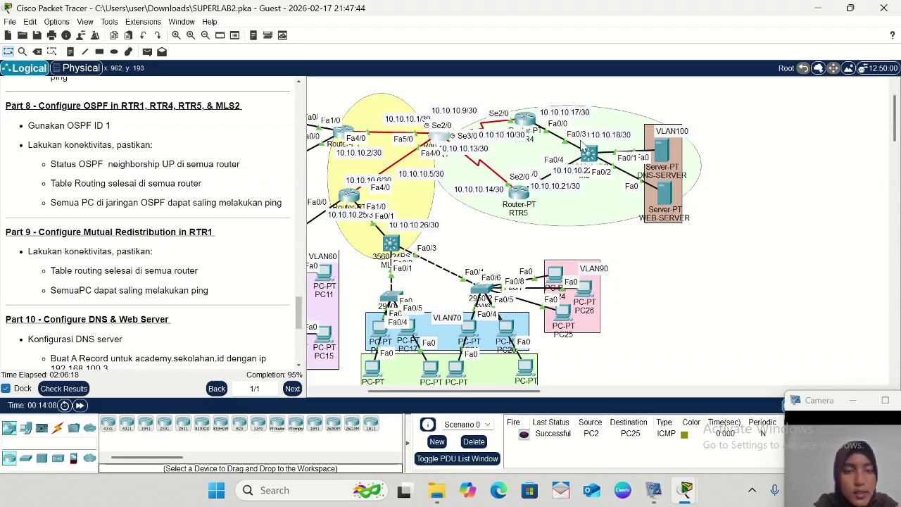
# - Open the RTR4 router's device window from the logical workspace
pyautogui.moveTo(598, 162)
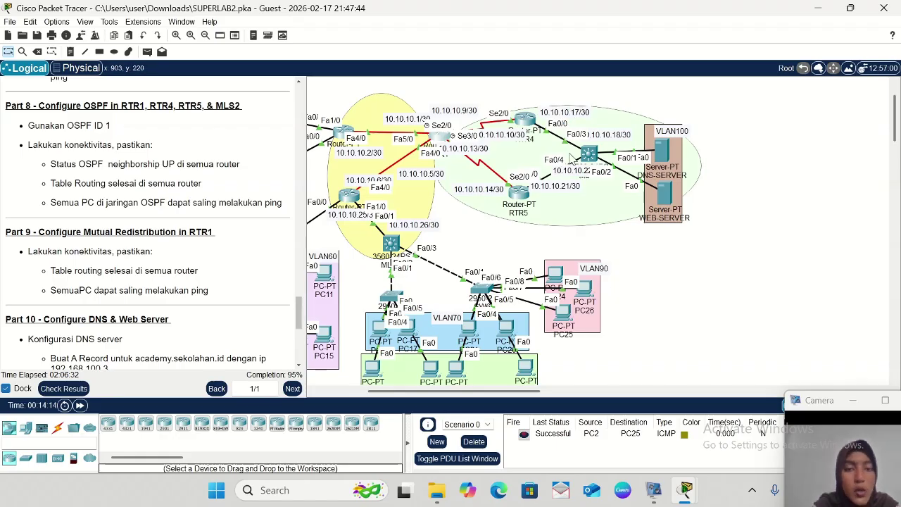
pyautogui.click(523, 120)
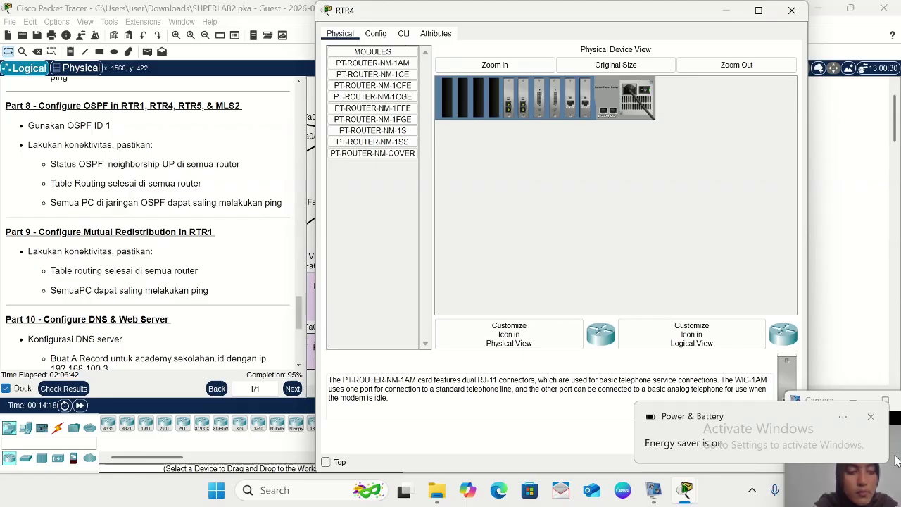
# - Dismiss the energy saver notice, show RTR4's CLI, and dock the narrowed window beside the map
pyautogui.click(871, 420)
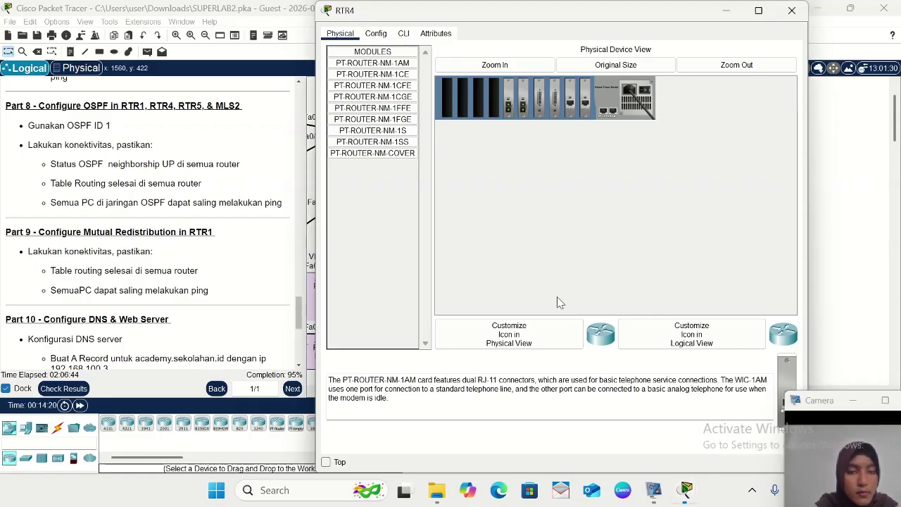
pyautogui.click(403, 34)
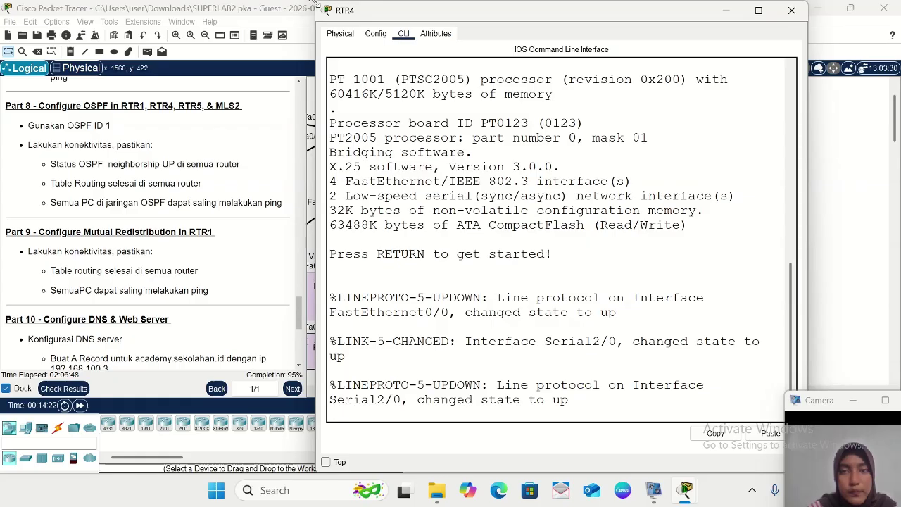
pyautogui.moveTo(315, 5); pyautogui.dragTo(484, 68)
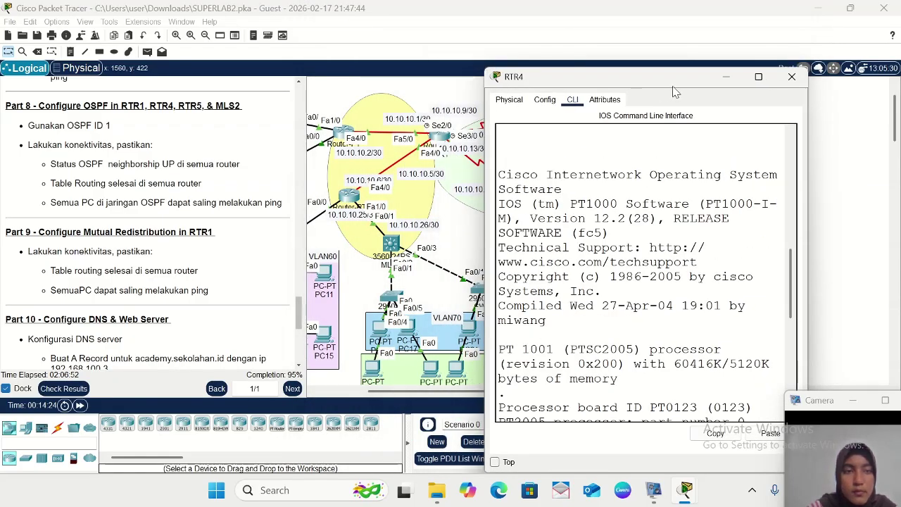
pyautogui.moveTo(689, 77); pyautogui.dragTo(798, 26)
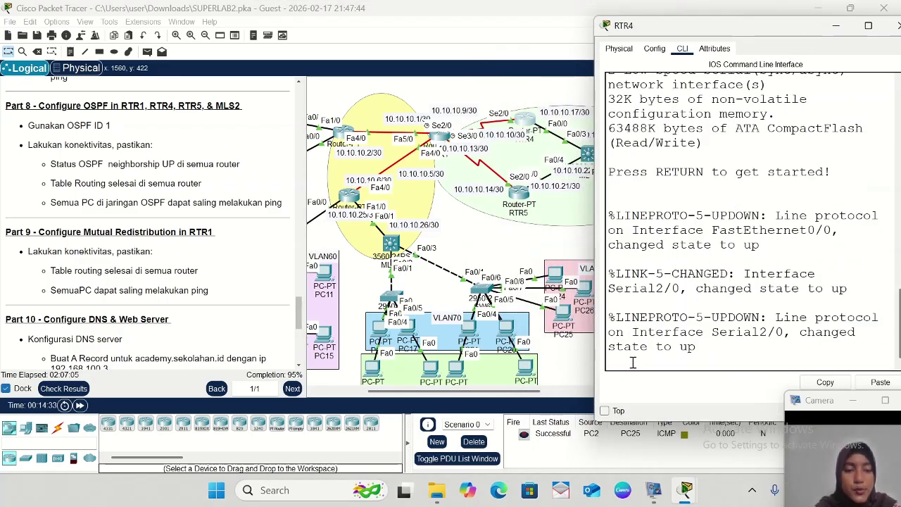
# - Enter privileged and global configuration mode on RTR4 and start OSPF process 1
pyautogui.press('Return')
pyautogui.write('ena')
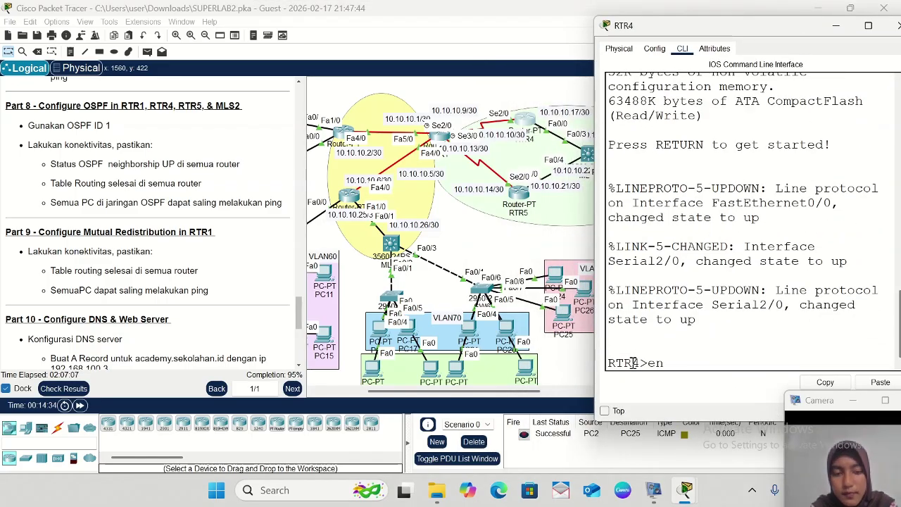
pyautogui.press('Return')
pyautogui.press('Return')
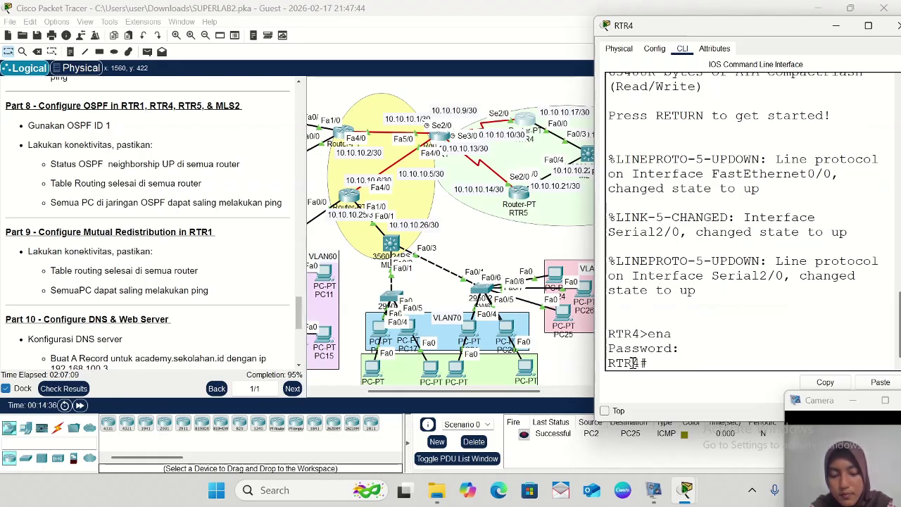
pyautogui.write('conf t')
pyautogui.press('Return')
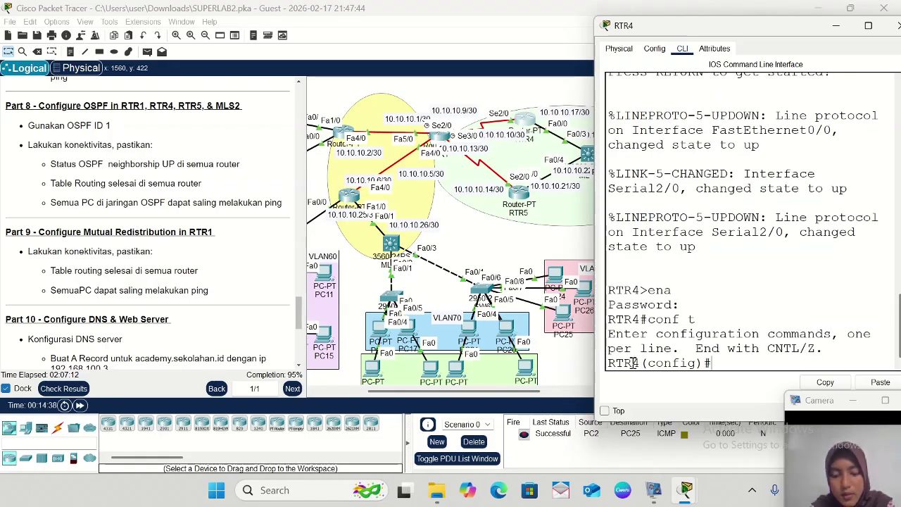
pyautogui.write('router')
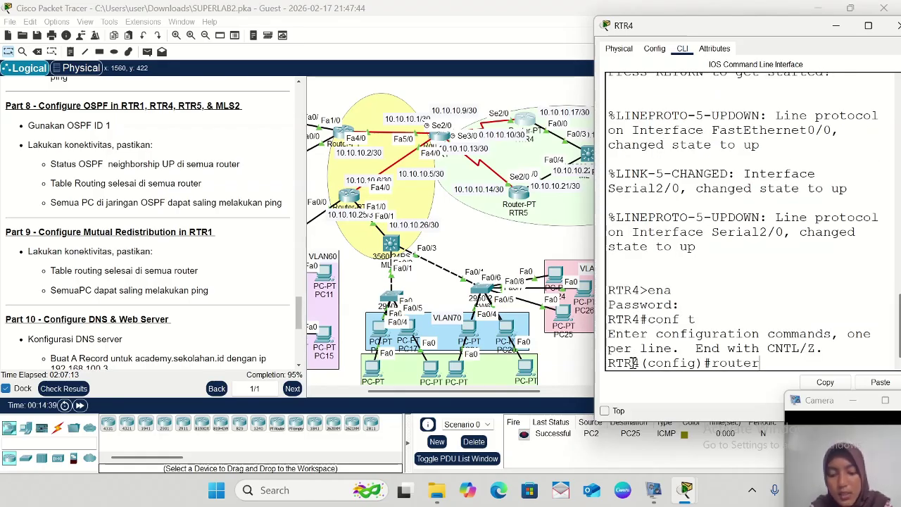
pyautogui.write(' ospf')
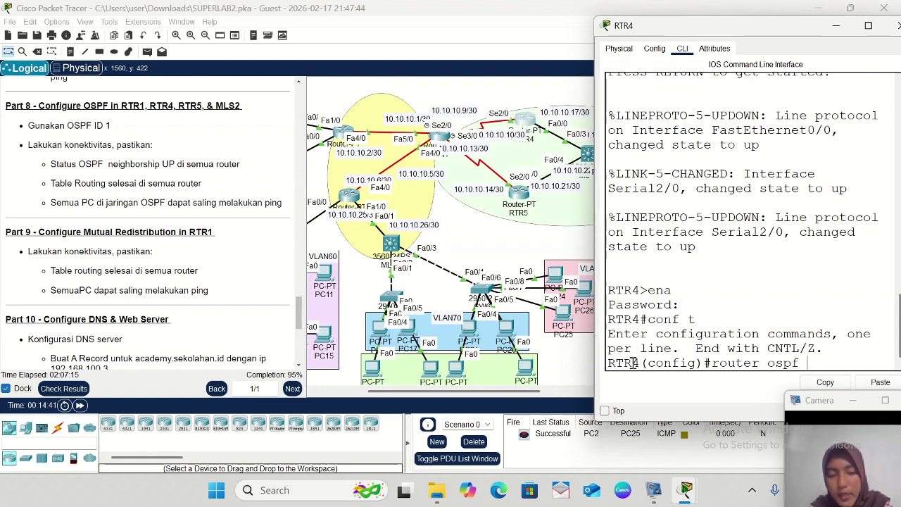
pyautogui.write(' 1')
pyautogui.press('Return')
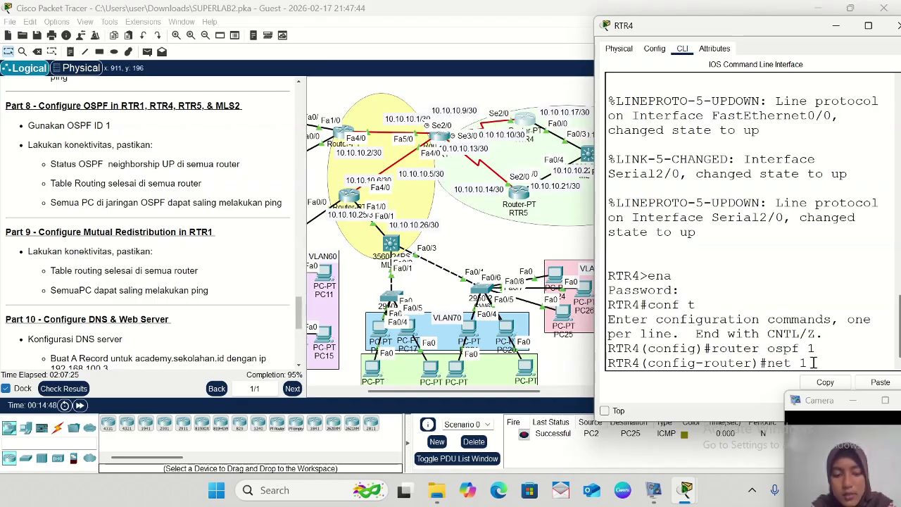
# - Advertise network 10.10.10.8 0.0.0.3 in area 0, correcting the misspelled area keyword
pyautogui.write('0.10.10')
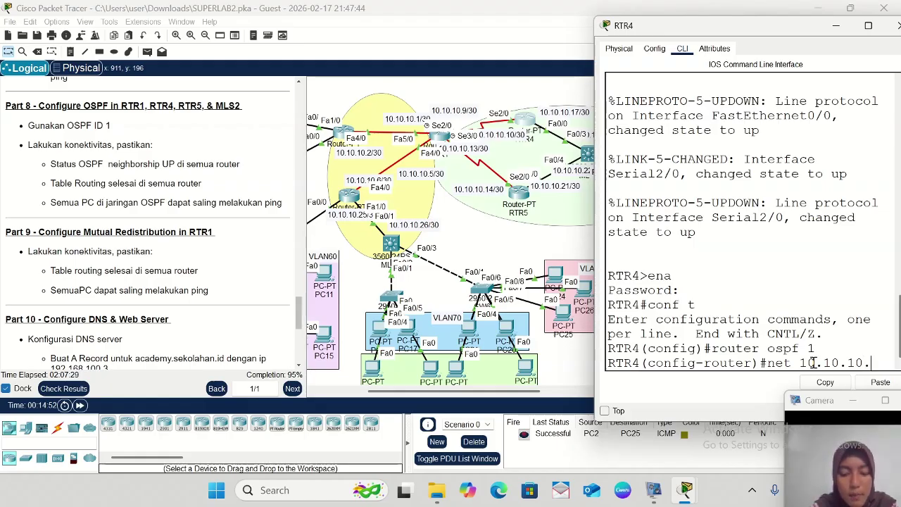
pyautogui.write('.8 0.')
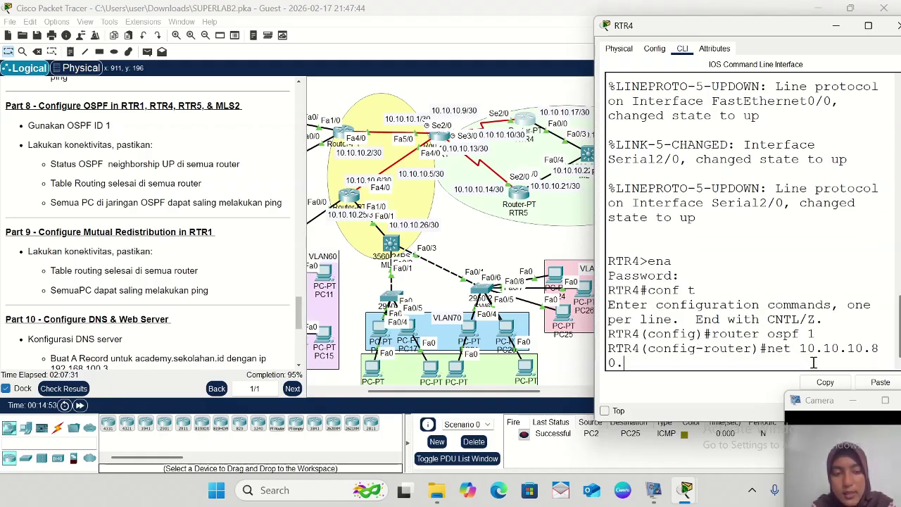
pyautogui.write('0.0.')
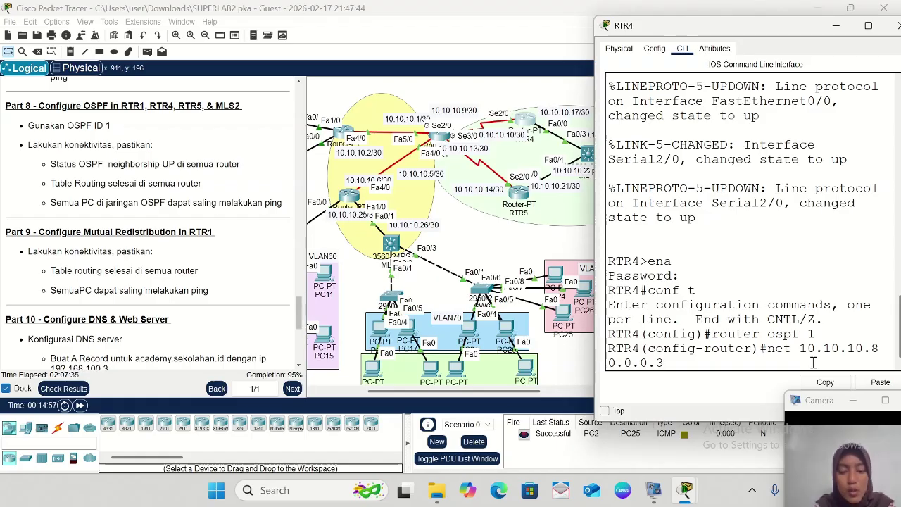
pyautogui.write('3 arae')
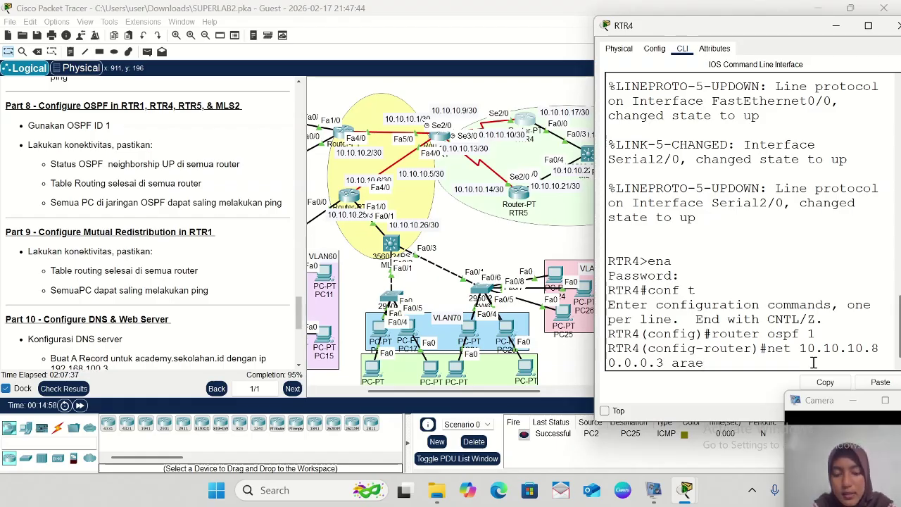
pyautogui.press('BackSpace')
pyautogui.press('BackSpace')
pyautogui.write('ea 0')
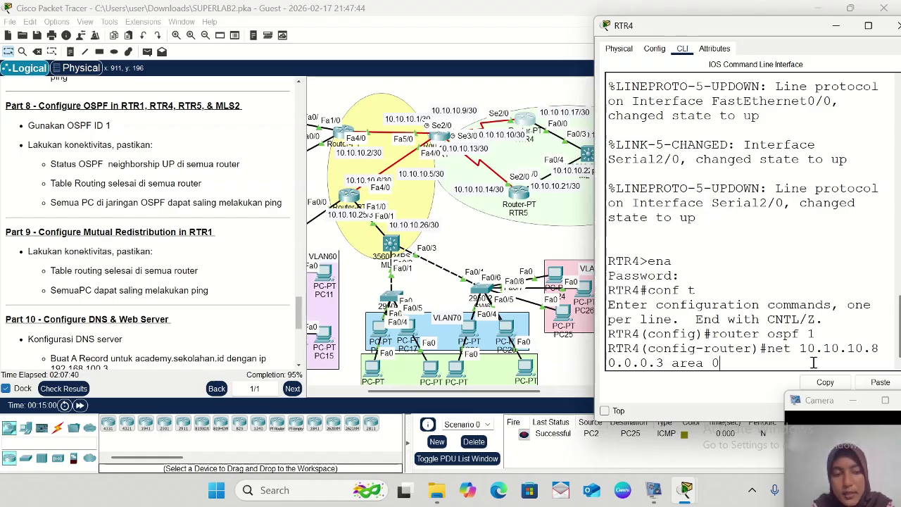
pyautogui.press('Return')
pyautogui.press('Up')
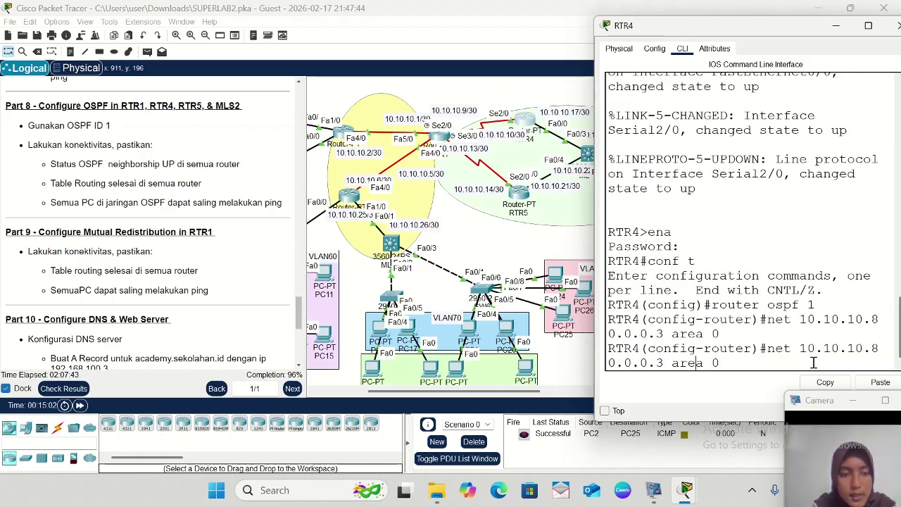
pyautogui.press('Left')
pyautogui.press('Left')
pyautogui.press('Left')
pyautogui.press('Left')
pyautogui.press('Left')
pyautogui.press('Left')
pyautogui.press('Left')
pyautogui.press('Left')
pyautogui.press('Left')
pyautogui.press('Left')
pyautogui.press('Left')
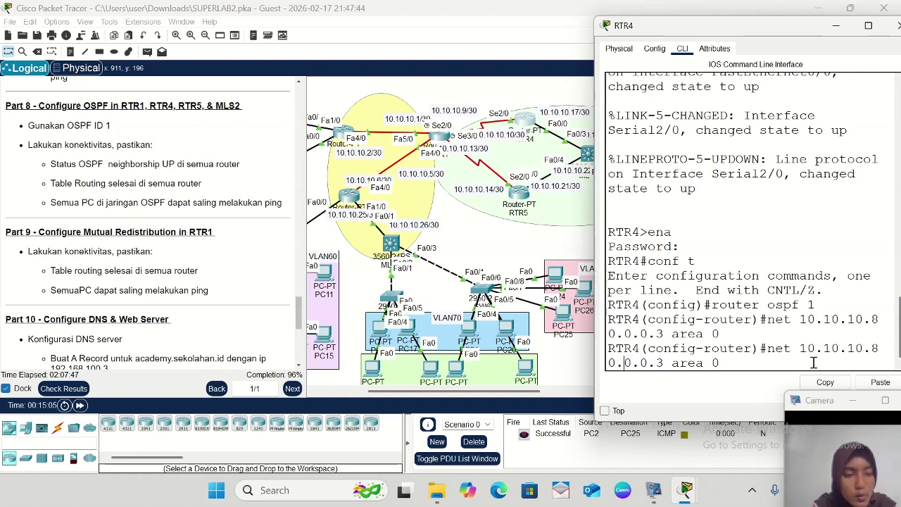
pyautogui.press('Up')
pyautogui.press('Down')
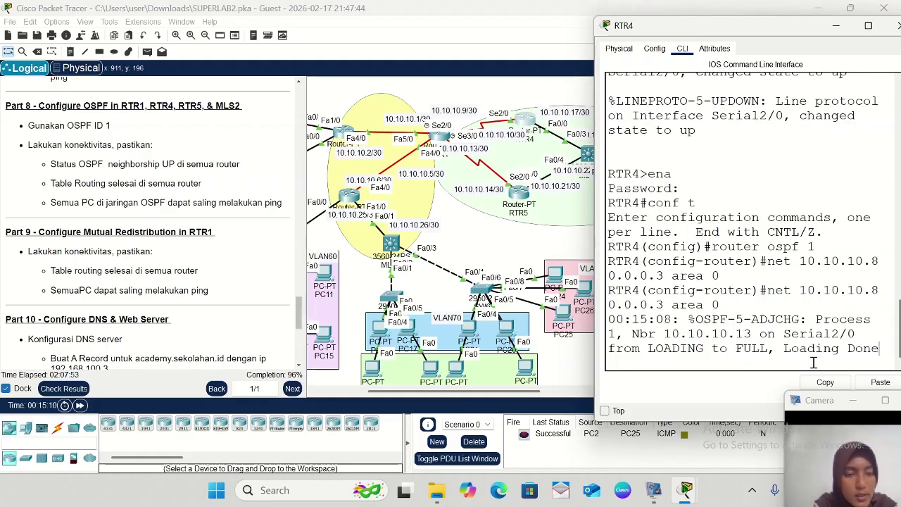
pyautogui.press('Return')
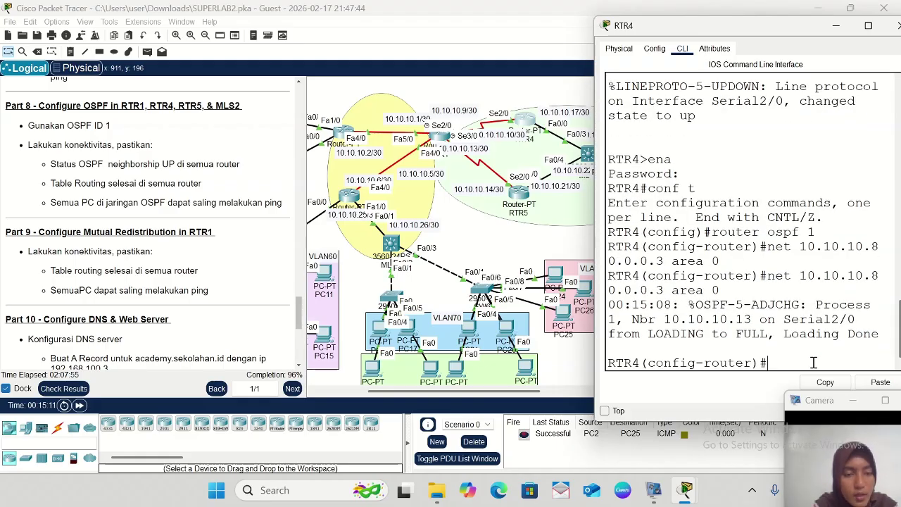
pyautogui.press('Up')
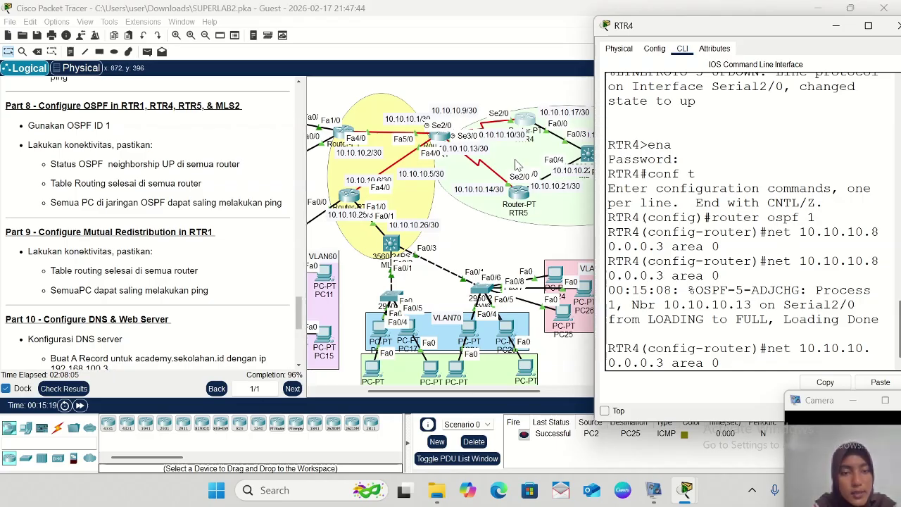
# - Add network 10.10.10.16 0.0.0.3 to RTR4's OSPF area 0, exit, and minimize the console
pyautogui.hscroll(2, 567, 140)
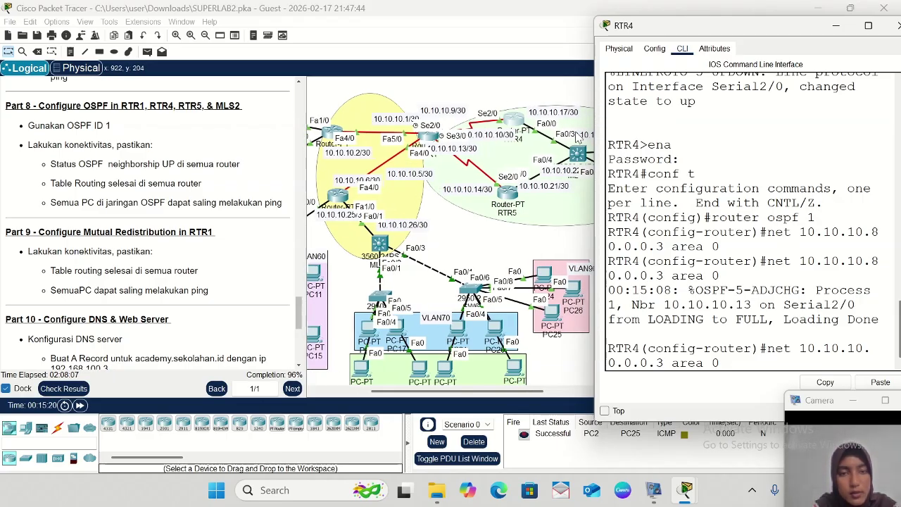
pyautogui.hscroll(3, 559, 148)
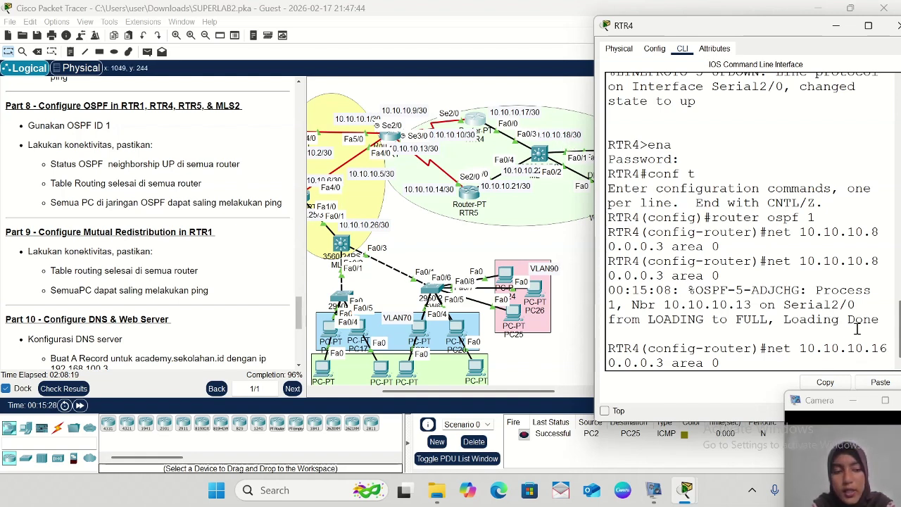
pyautogui.press('Return')
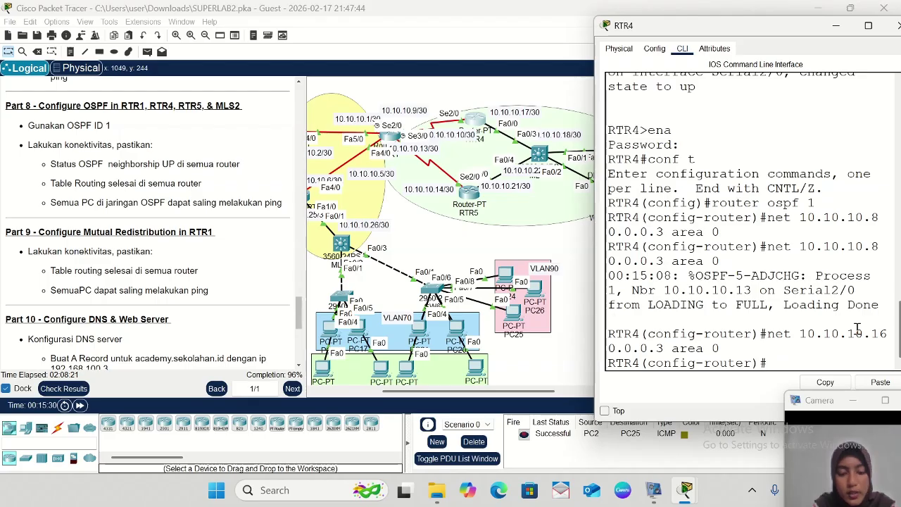
pyautogui.write('ex')
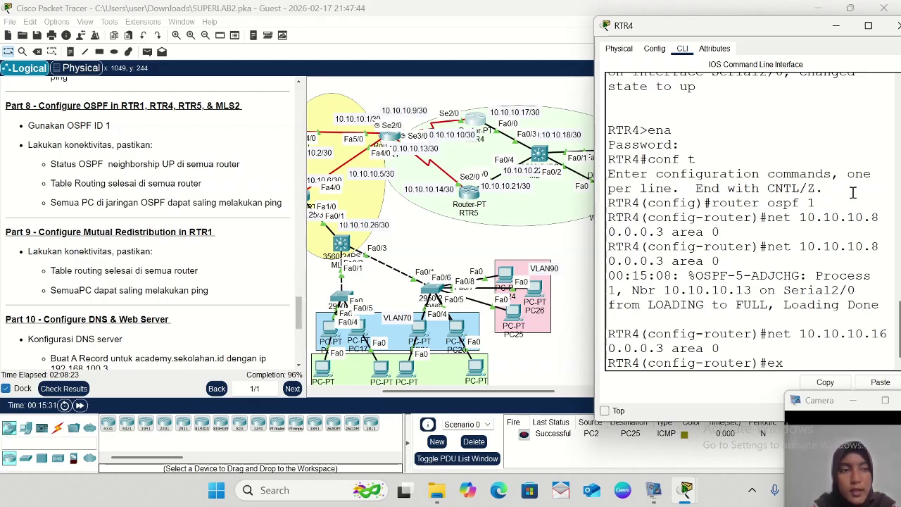
pyautogui.click(835, 26)
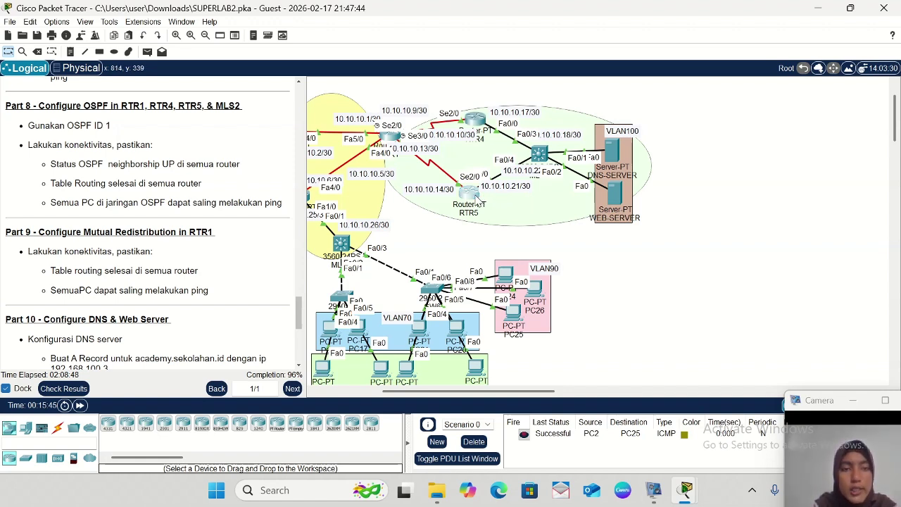
# - Open RTR5's device window from the workspace
pyautogui.click(476, 202)
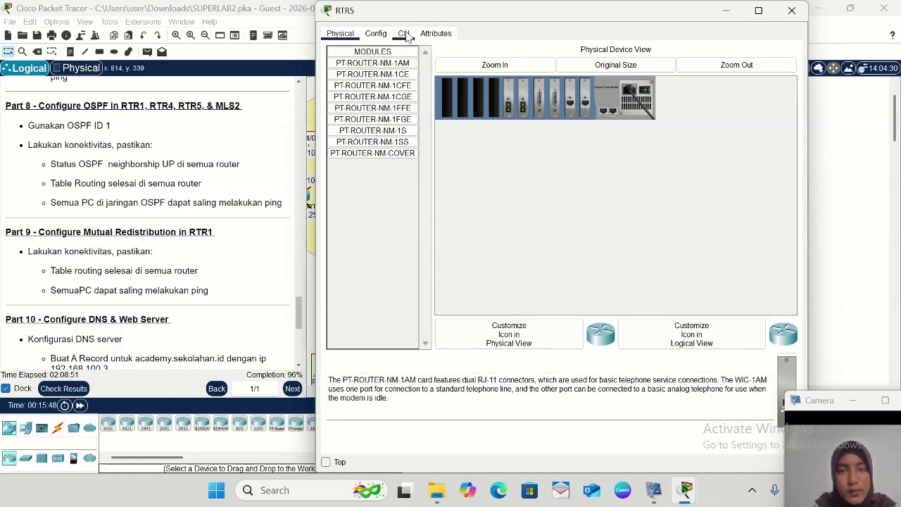
# - Switch RTR5 to its CLI, then shrink and move the console aside to reveal the topology
pyautogui.click(404, 34)
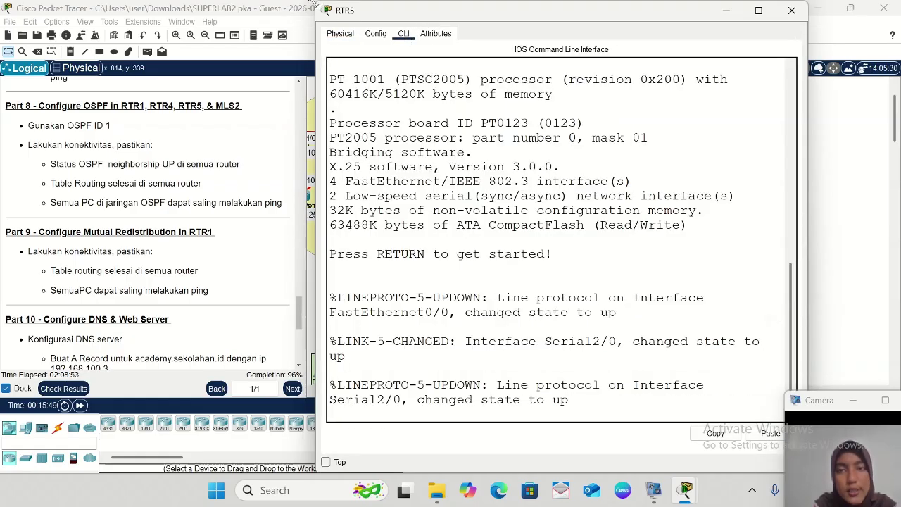
pyautogui.moveTo(316, 5); pyautogui.dragTo(496, 59)
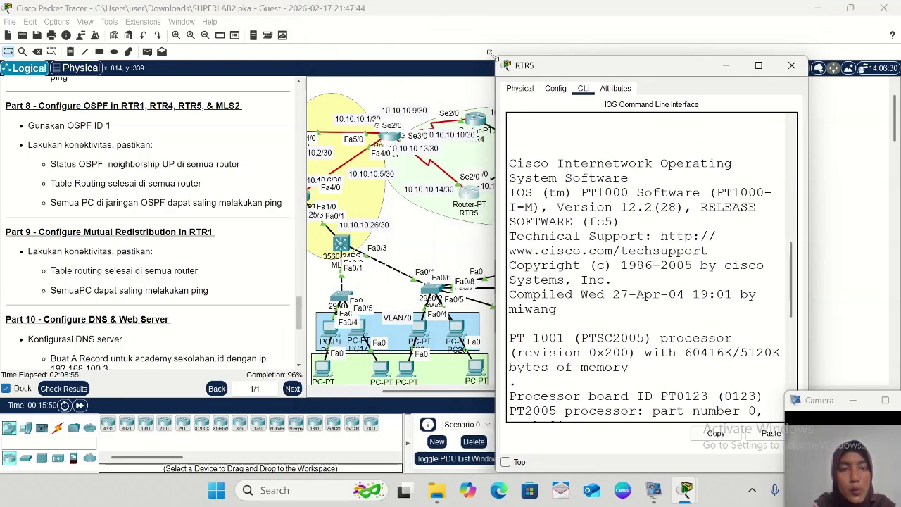
pyautogui.moveTo(660, 75); pyautogui.dragTo(794, 25)
pyautogui.scroll(-9, 790, 274)
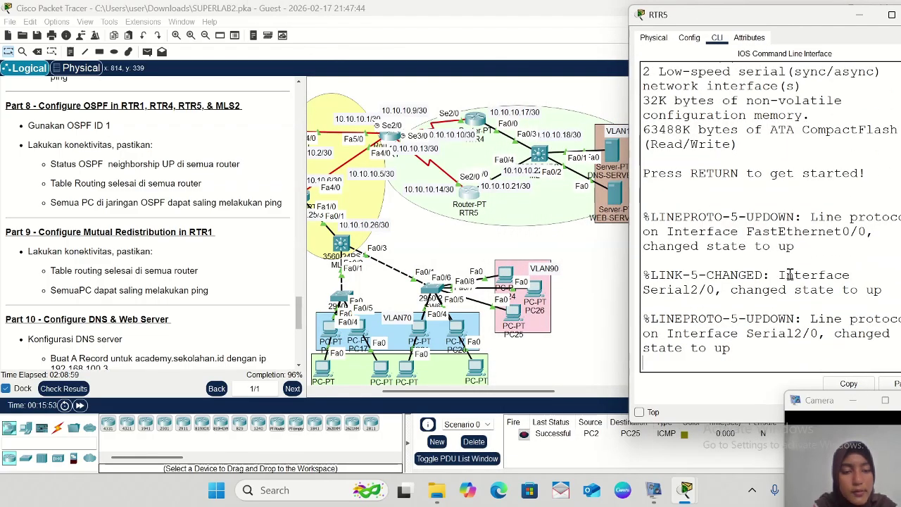
pyautogui.press('Return')
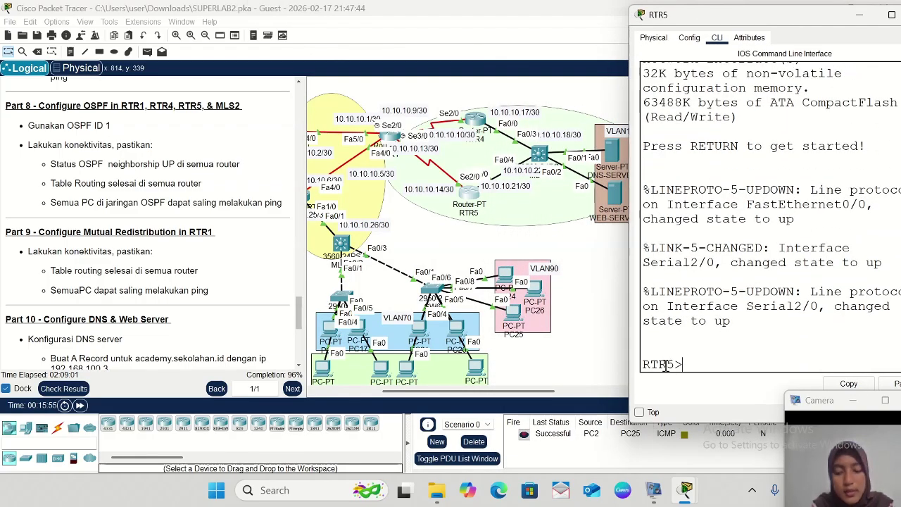
# - On RTR5, enter configuration mode, start router ospf 1, and add network 10.10.10.12 0.0.0.3 area 0
pyautogui.write('ena')
pyautogui.press('Return')
pyautogui.press('Return')
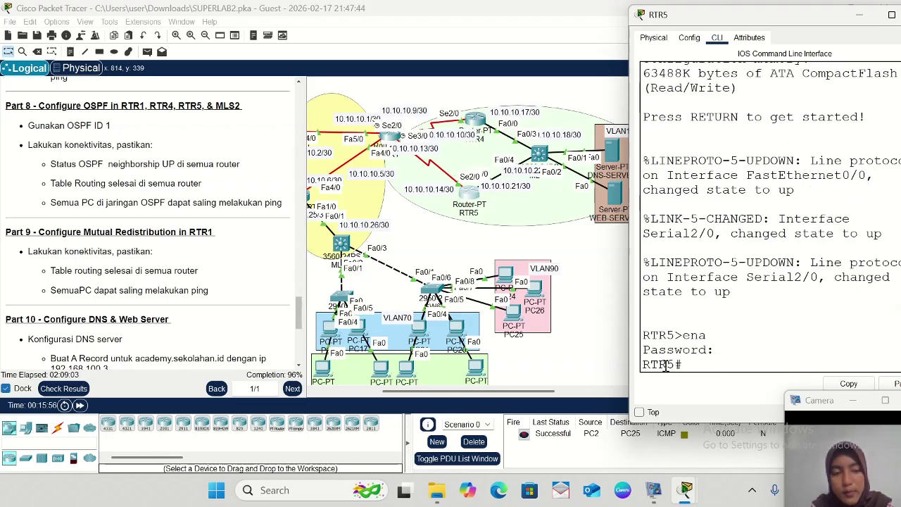
pyautogui.write('conf t')
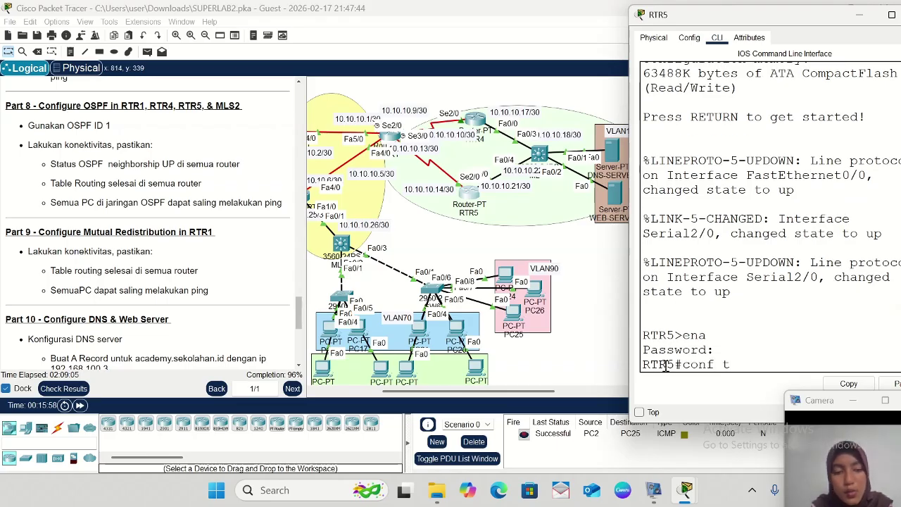
pyautogui.press('Return')
pyautogui.write('ro')
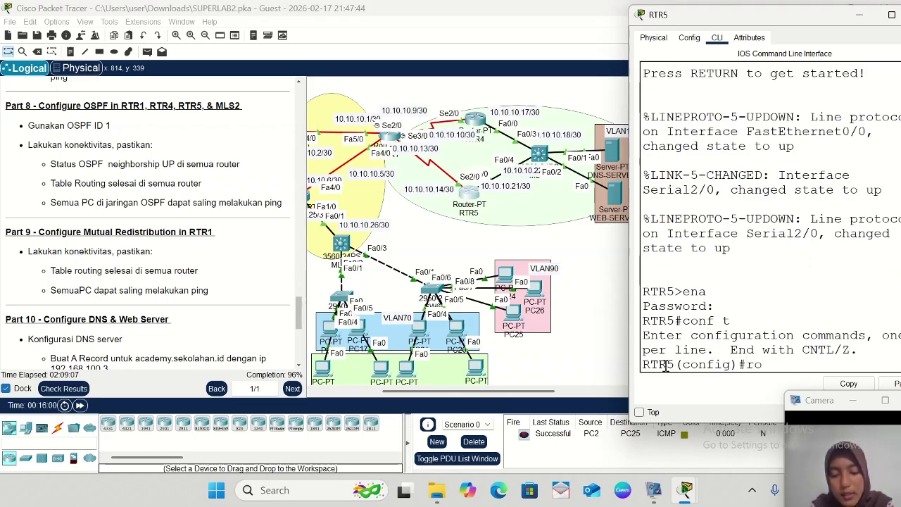
pyautogui.write('uter o')
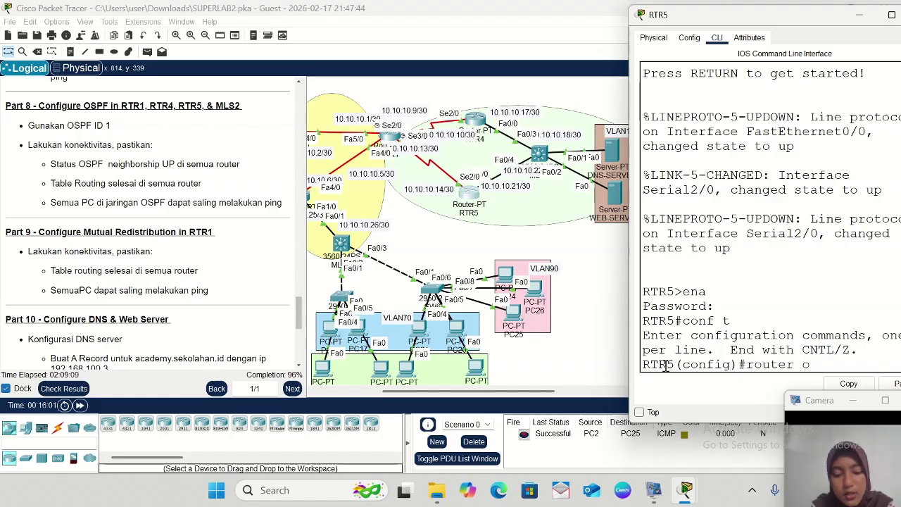
pyautogui.write('spf ')
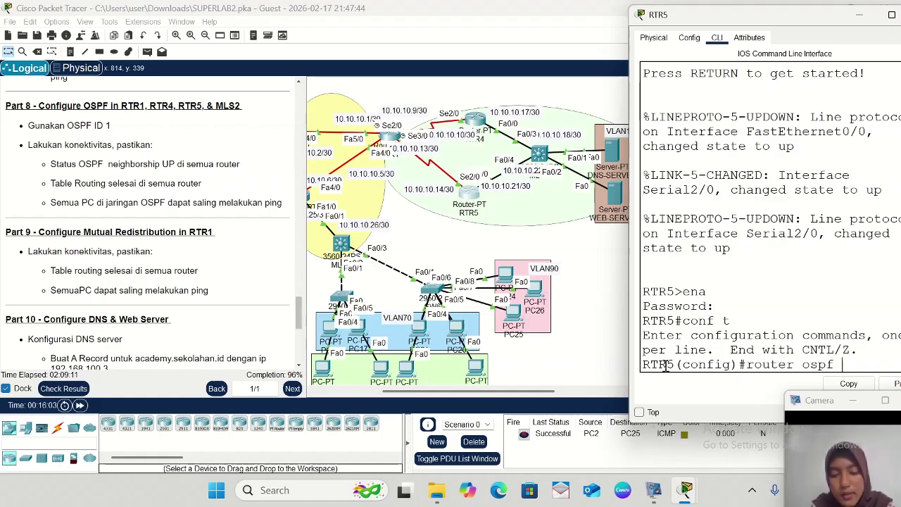
pyautogui.write('1')
pyautogui.press('Return')
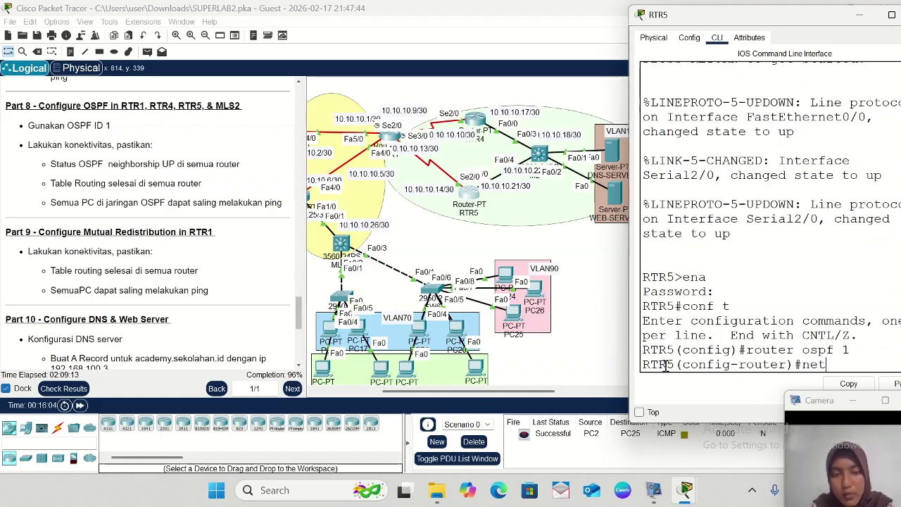
pyautogui.write('net 10.1')
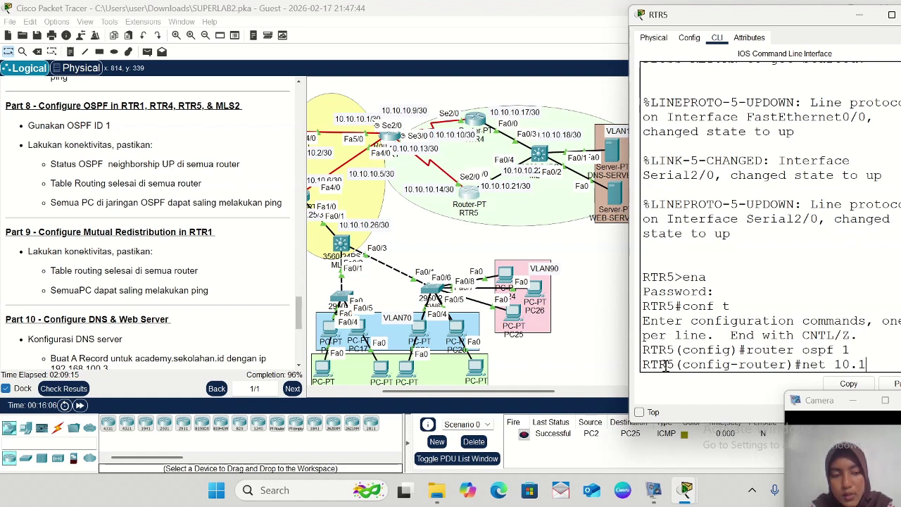
pyautogui.write('0.10.')
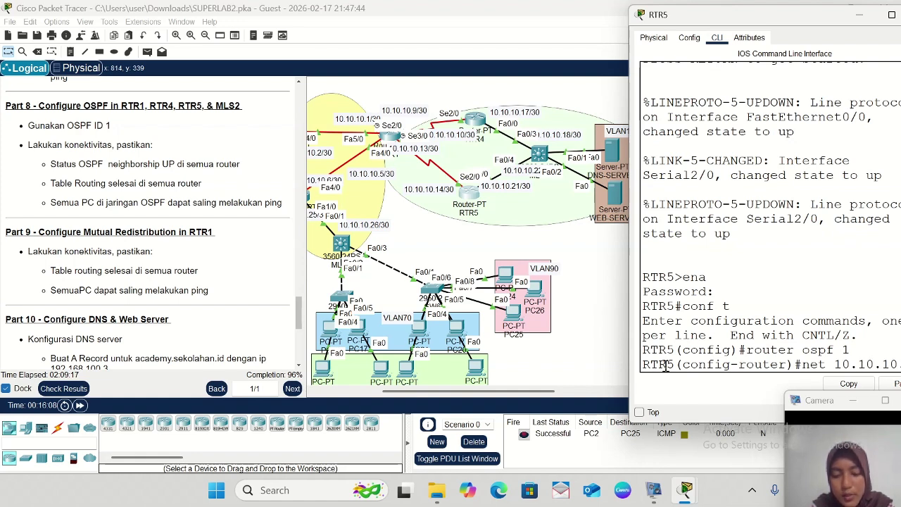
pyautogui.write('12 0.')
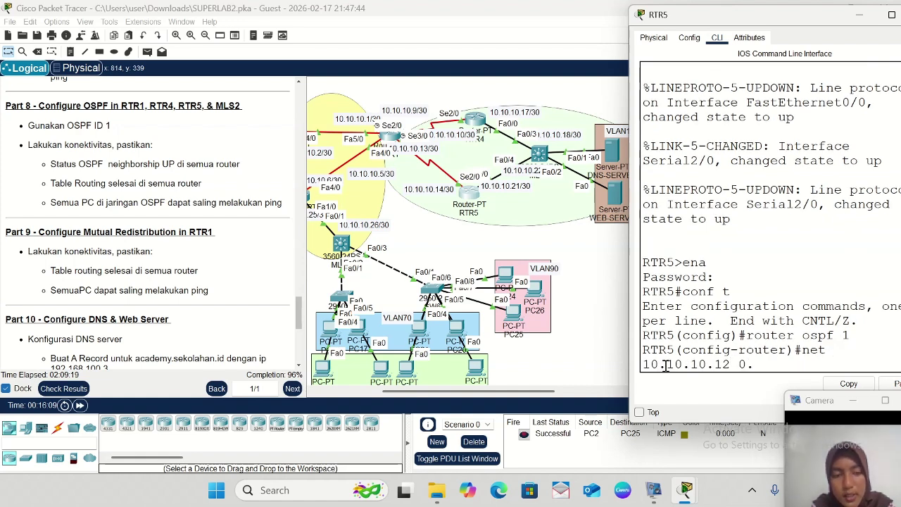
pyautogui.write('0.0.')
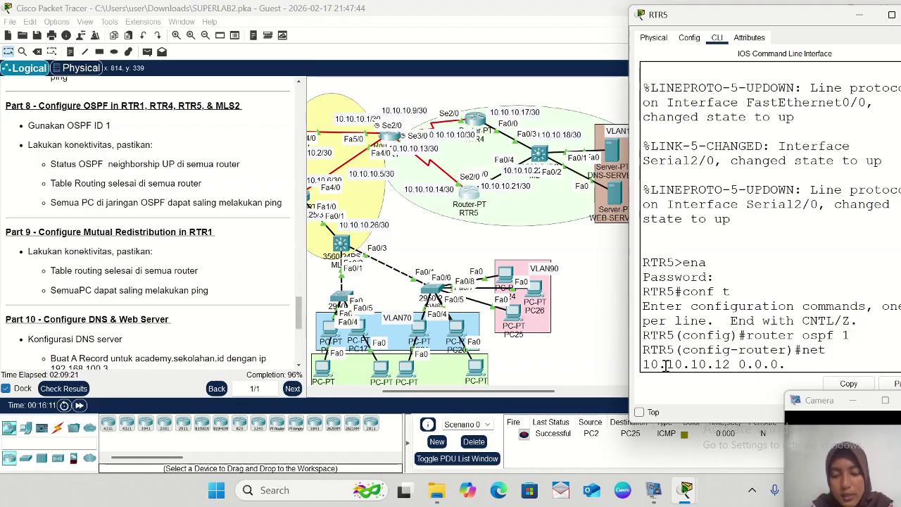
pyautogui.write('3 arae')
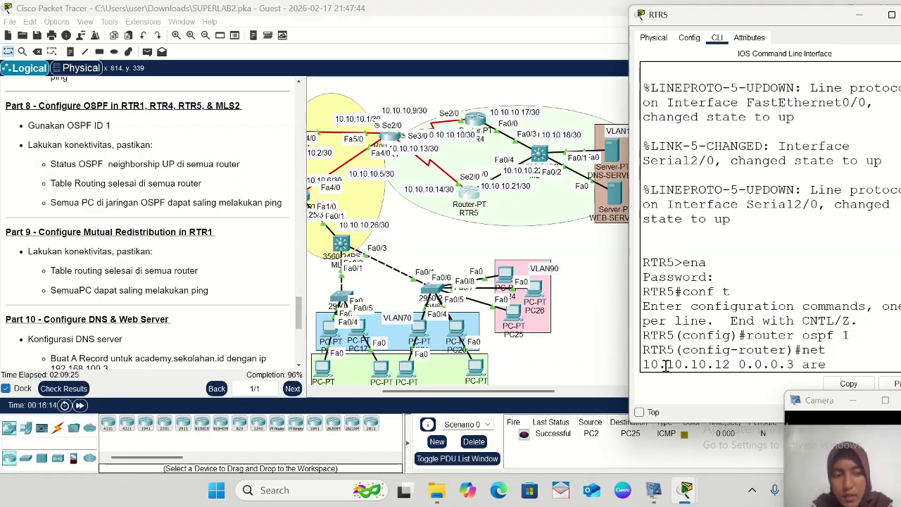
pyautogui.write(' 0')
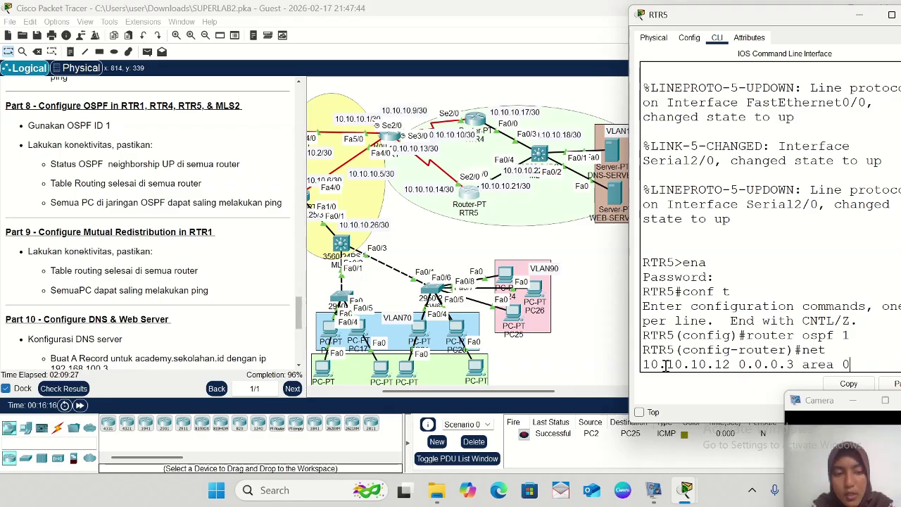
pyautogui.press('Return')
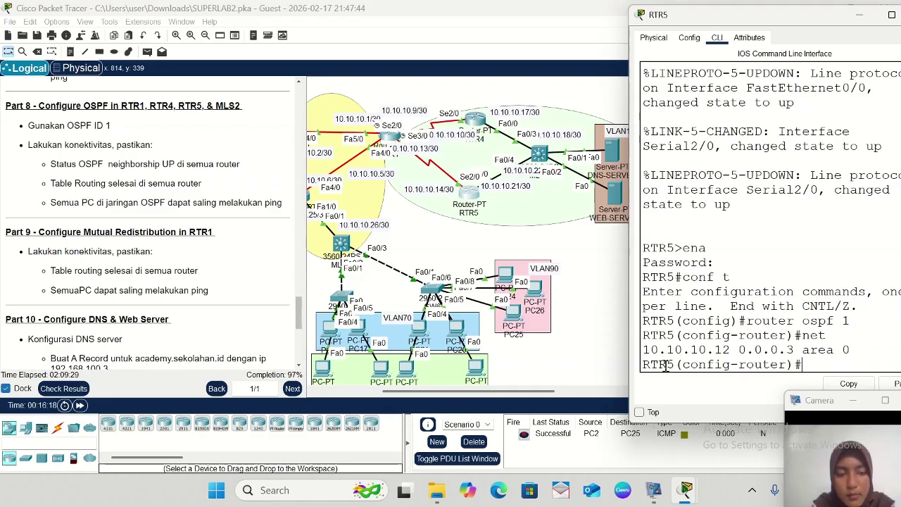
pyautogui.press('Up')
pyautogui.press('Return')
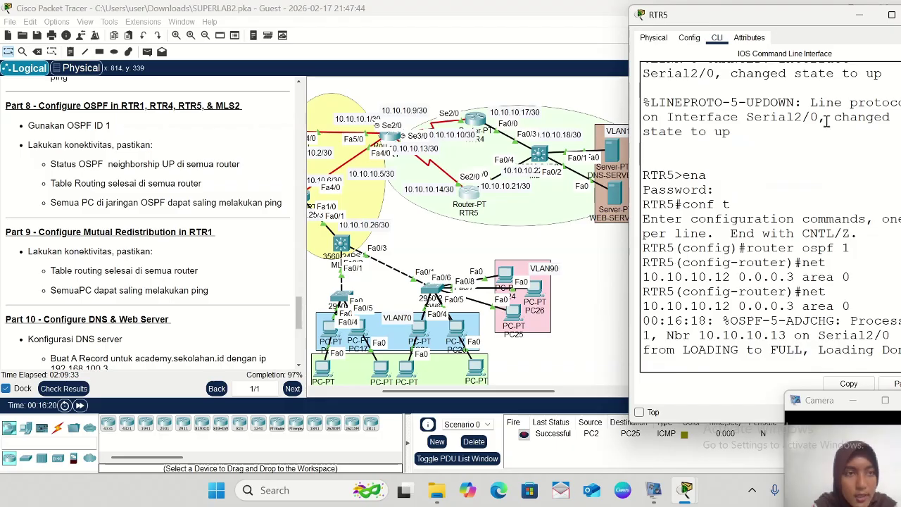
# - Edit the recalled RTR5 network statement to add network 10.10.10.20 0.0.0.3 area 0
pyautogui.moveTo(799, 19); pyautogui.dragTo(769, 47)
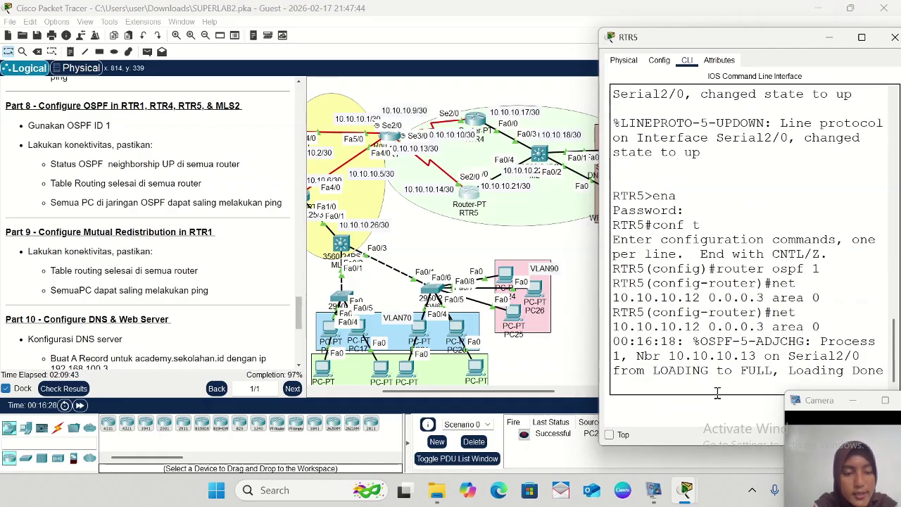
pyautogui.press('Return')
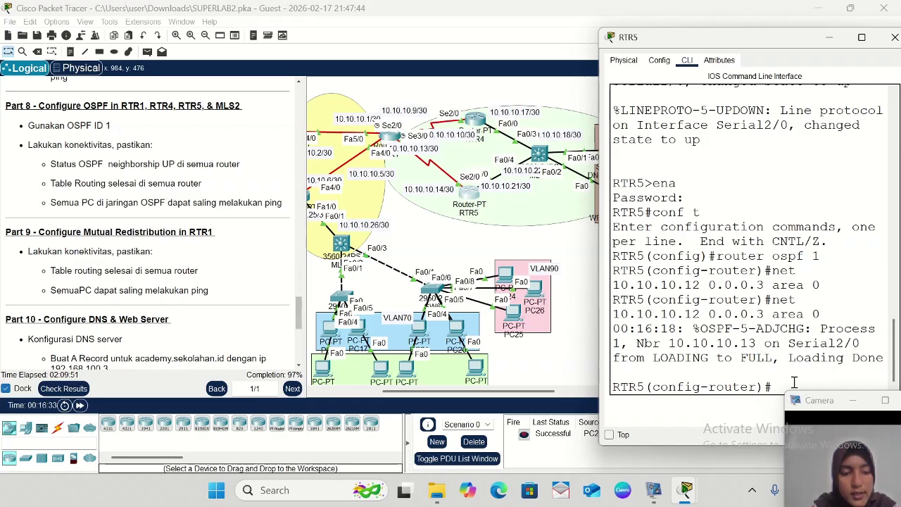
pyautogui.press('Up')
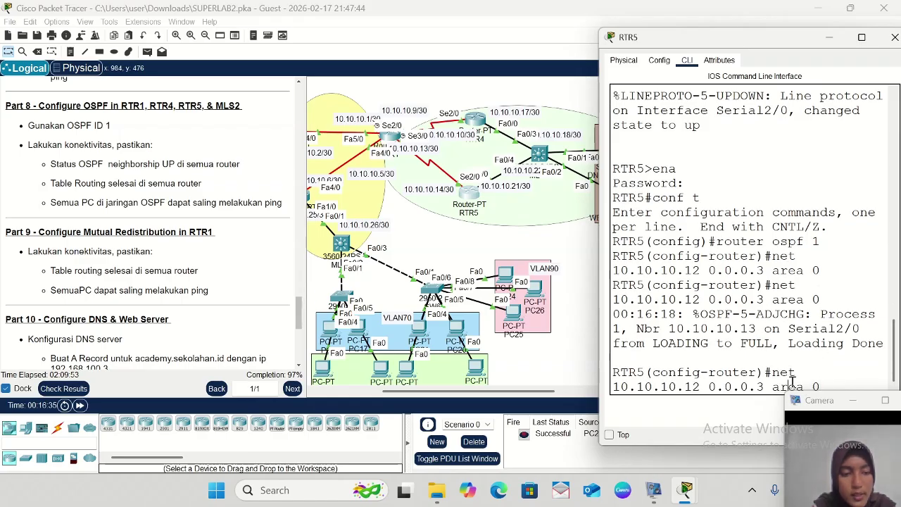
pyautogui.press('Left')
pyautogui.press('Left')
pyautogui.press('Left')
pyautogui.press('Left')
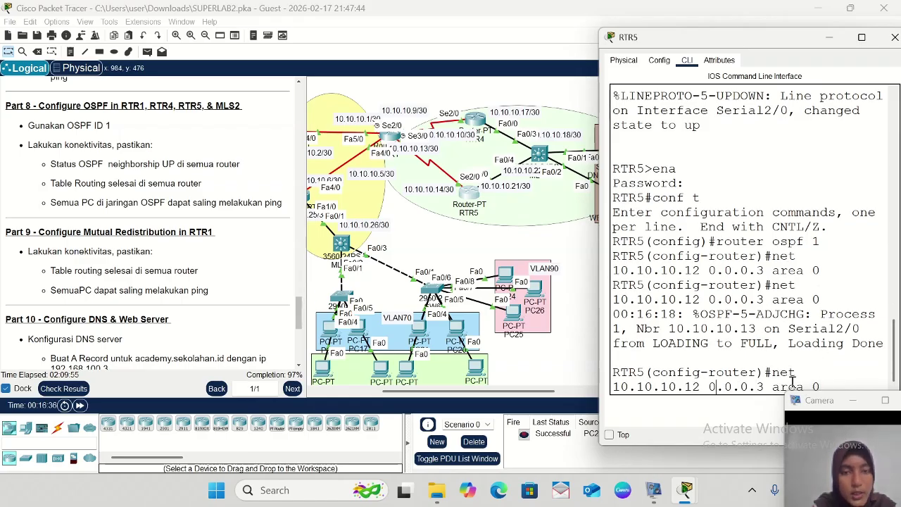
pyautogui.press('BackSpace')
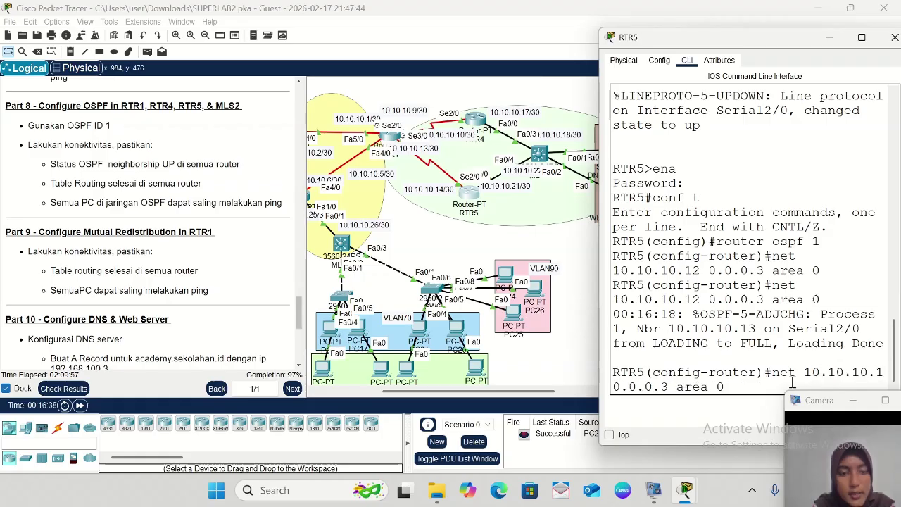
pyautogui.press('BackSpace')
pyautogui.write('2')
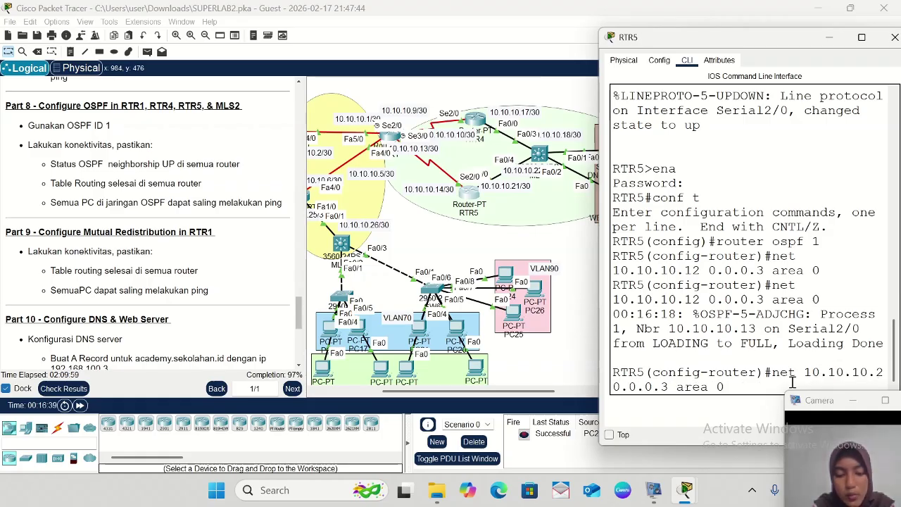
pyautogui.write('0')
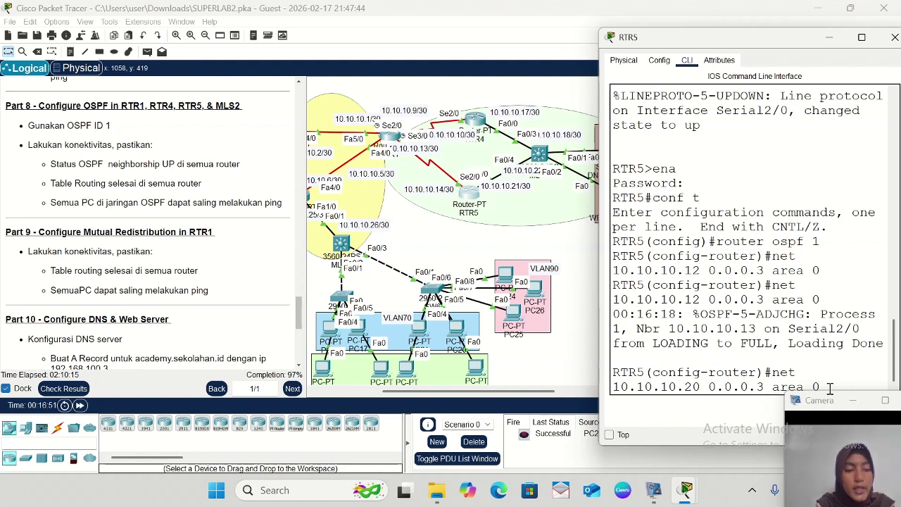
pyautogui.press('Return')
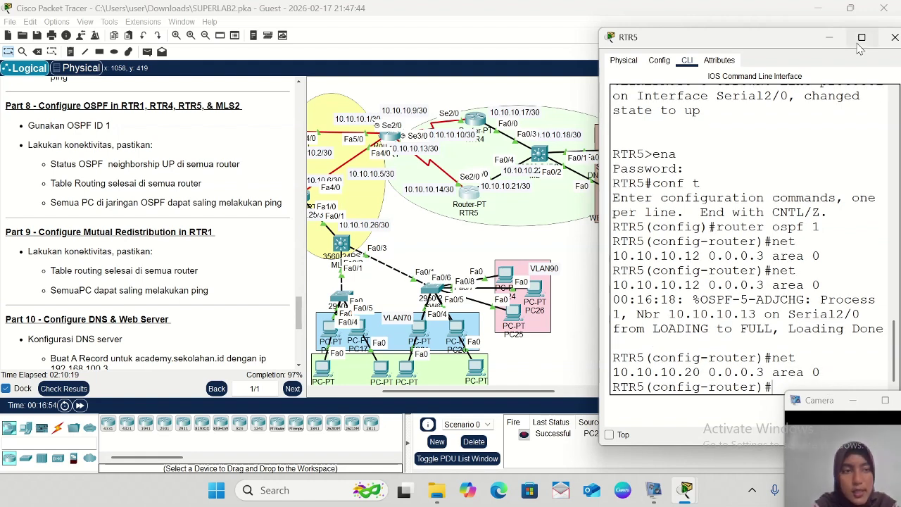
# - Minimize RTR5, open MLS2's CLI, and shrink and move its console to the right
pyautogui.click(829, 36)
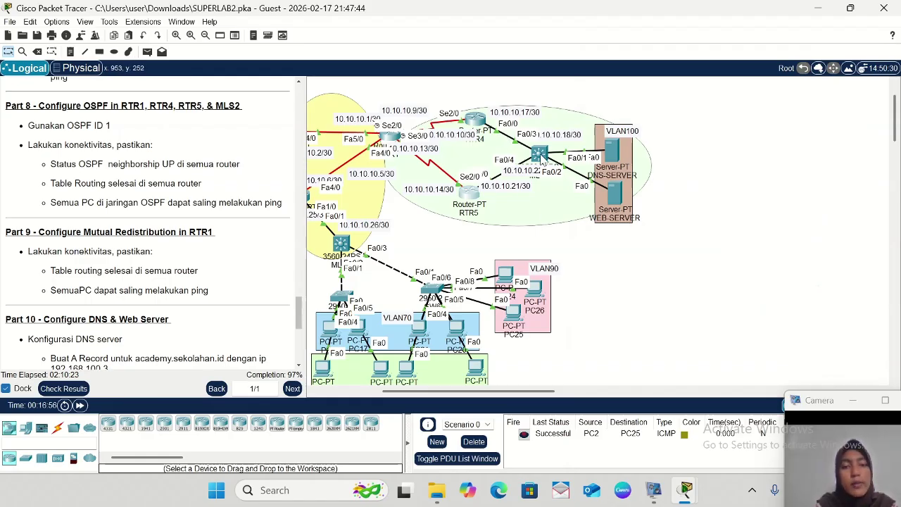
pyautogui.click(542, 160)
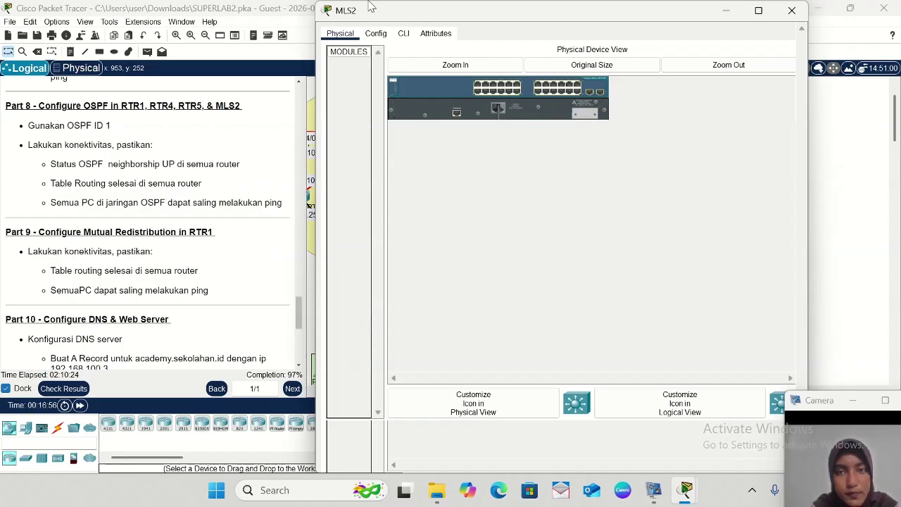
pyautogui.click(403, 34)
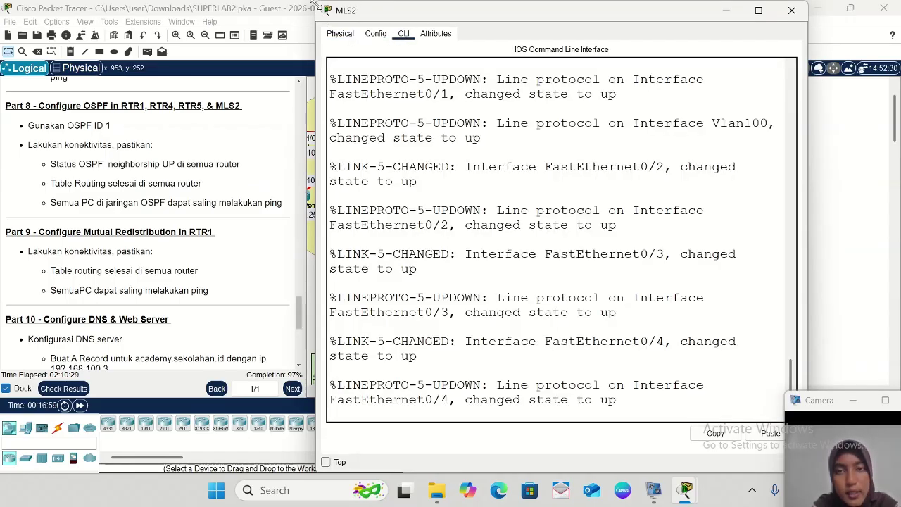
pyautogui.moveTo(317, 5); pyautogui.dragTo(442, 80)
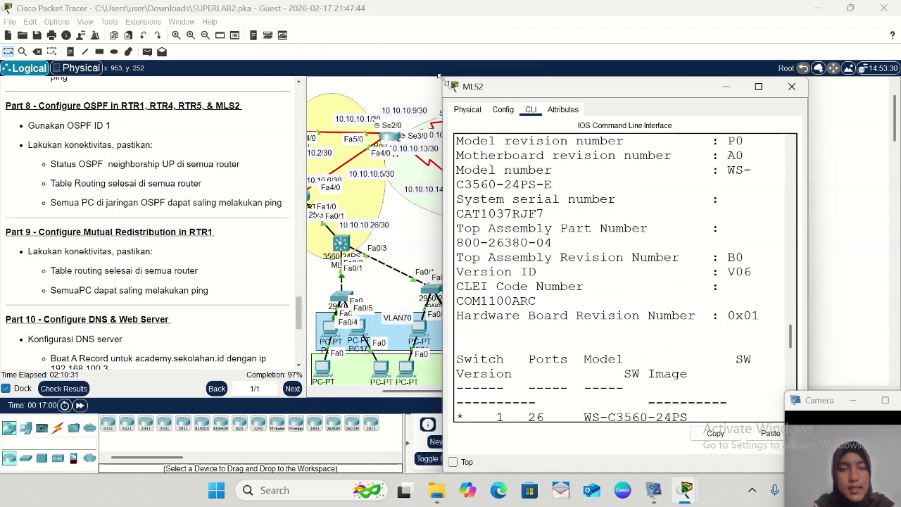
pyautogui.moveTo(633, 91); pyautogui.dragTo(740, 45)
pyautogui.hscroll(5, 473, 255)
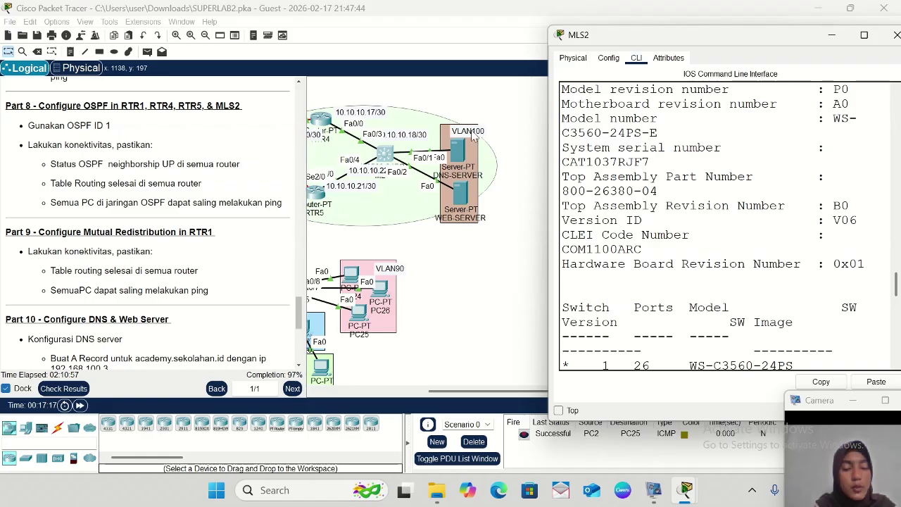
pyautogui.scroll(-6, 661, 359)
pyautogui.scroll(-8, 662, 359)
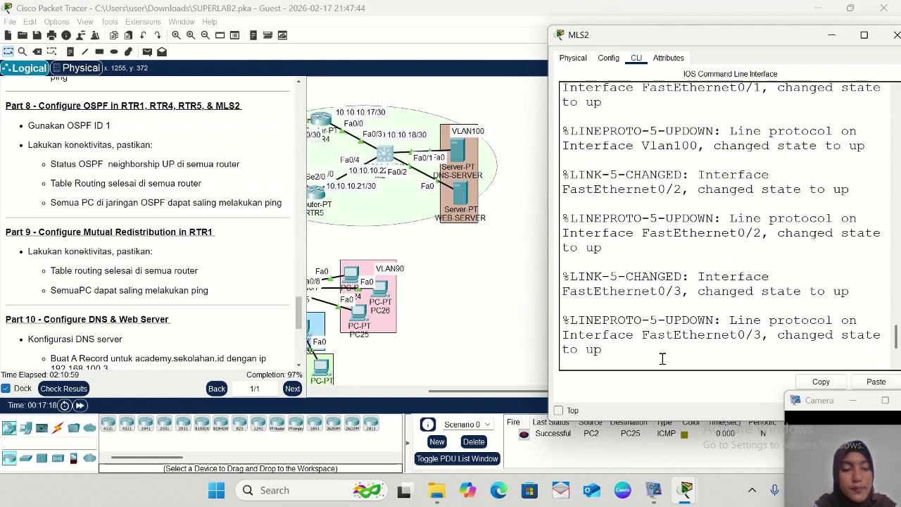
# - On MLS2, enter privileged and global configuration mode and enable ip routing
pyautogui.press('Return')
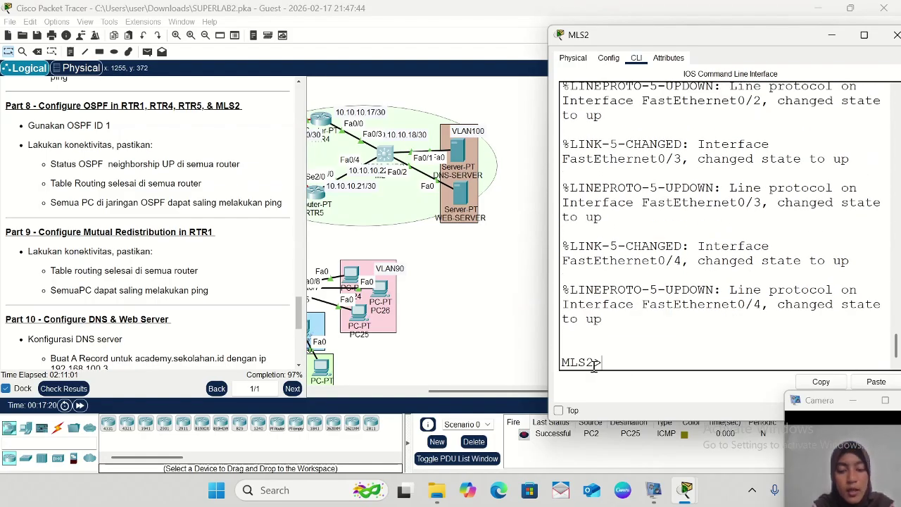
pyautogui.write('ena')
pyautogui.press('Return')
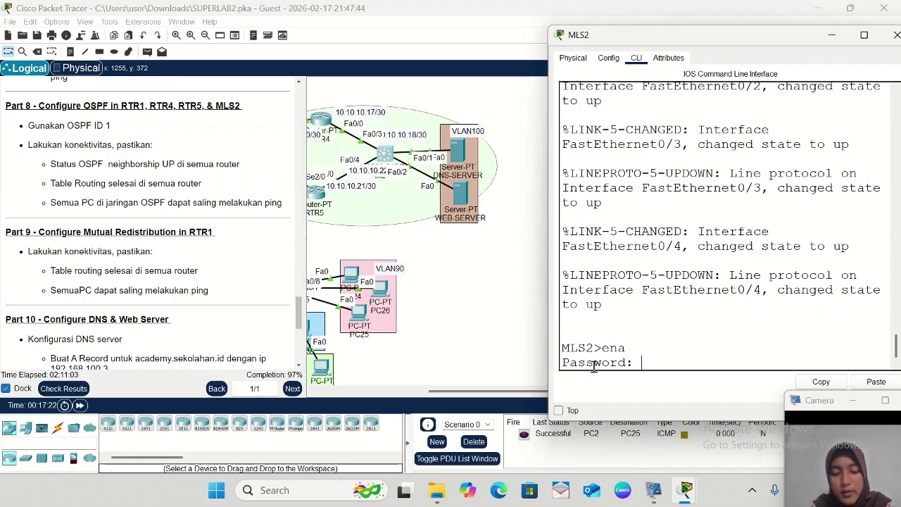
pyautogui.press('Return')
pyautogui.press('Return')
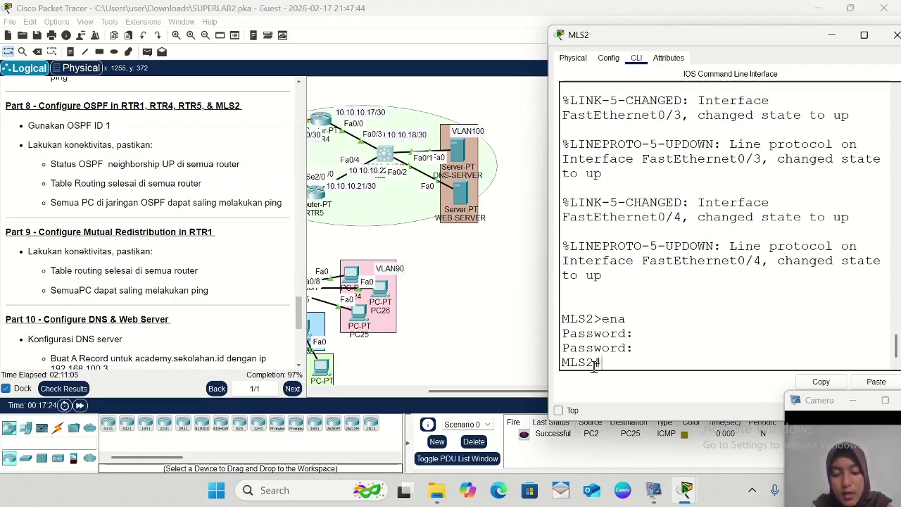
pyautogui.write('conf t')
pyautogui.press('Return')
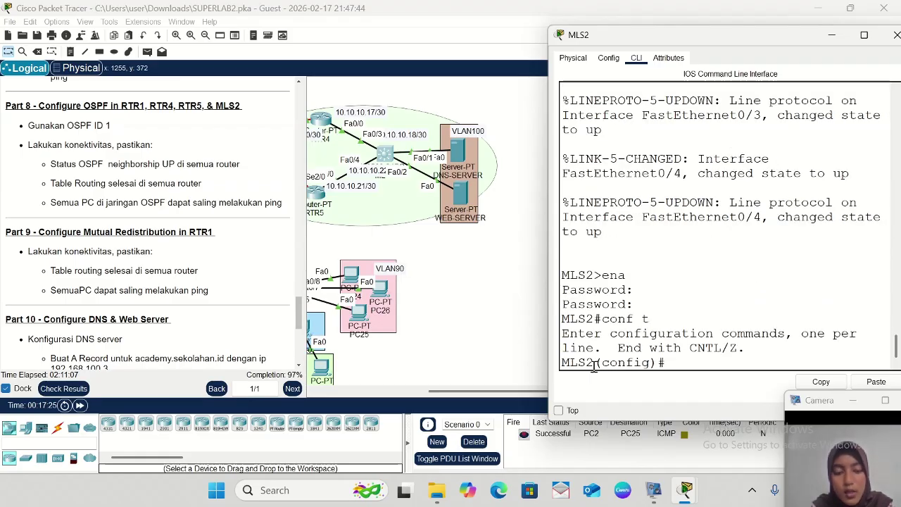
pyautogui.write('ip')
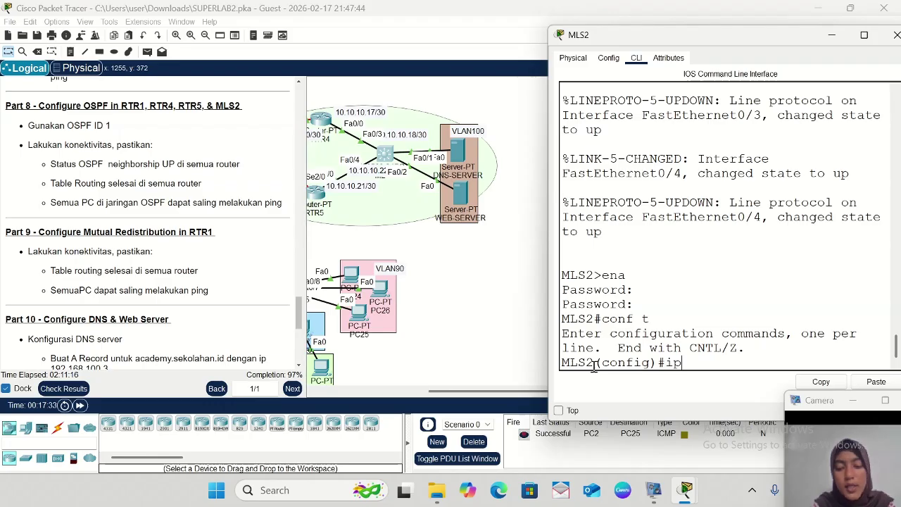
pyautogui.write(' routi')
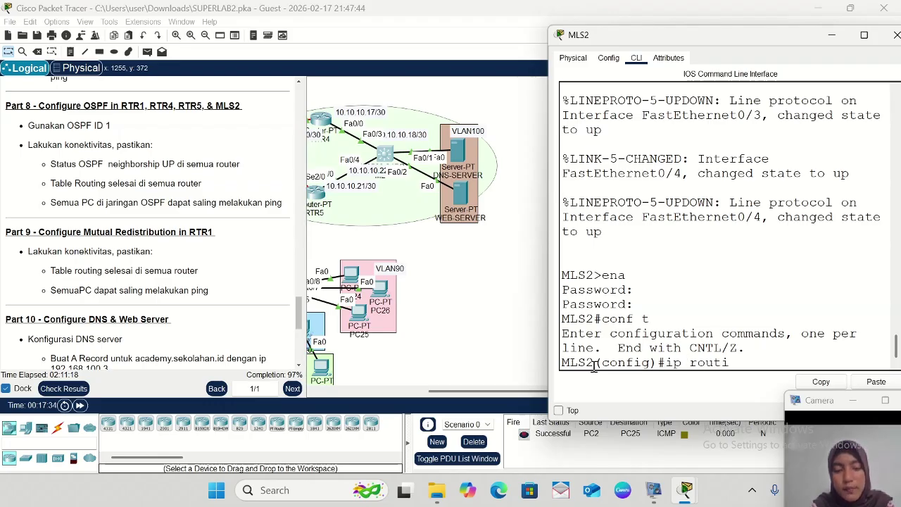
pyautogui.write('ng')
pyautogui.press('Return')
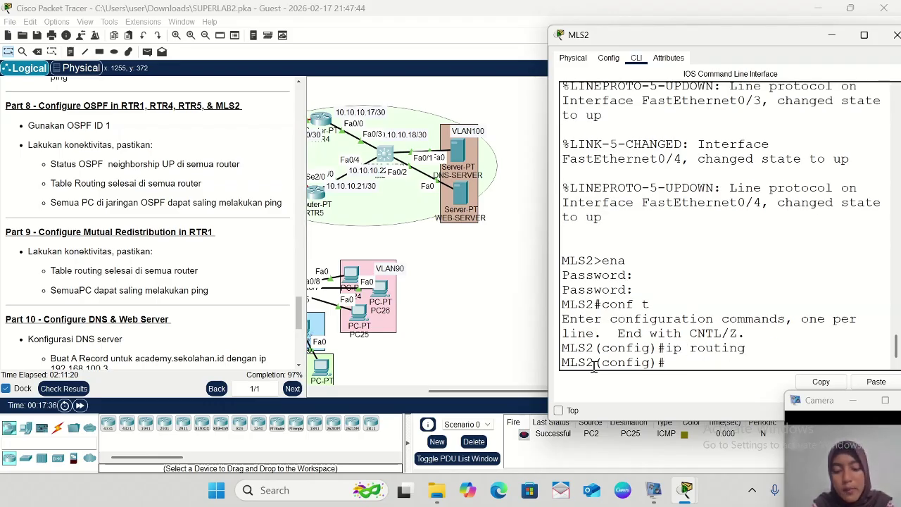
# - Start router ospf 1 and advertise 10.10.10.16 0.0.0.3 and 10.10.10.20 0.0.0.3 in area 0
pyautogui.write('router')
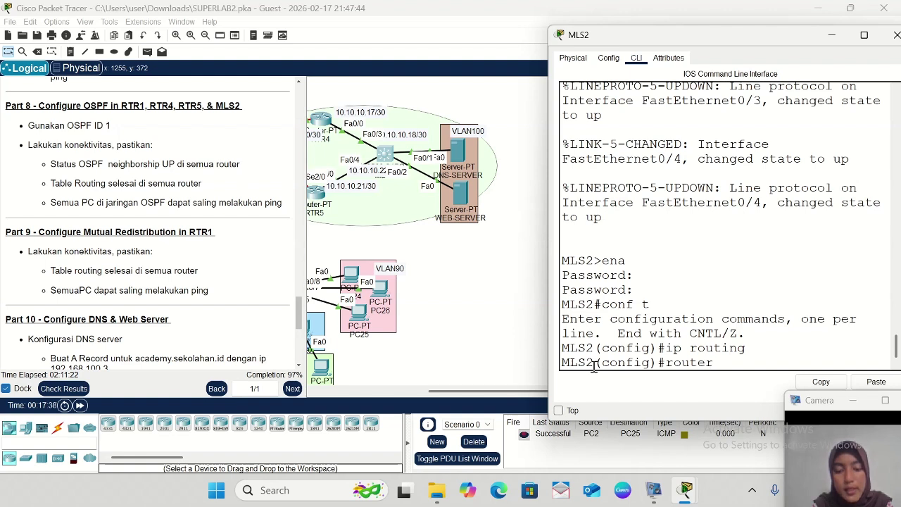
pyautogui.write(' ospf')
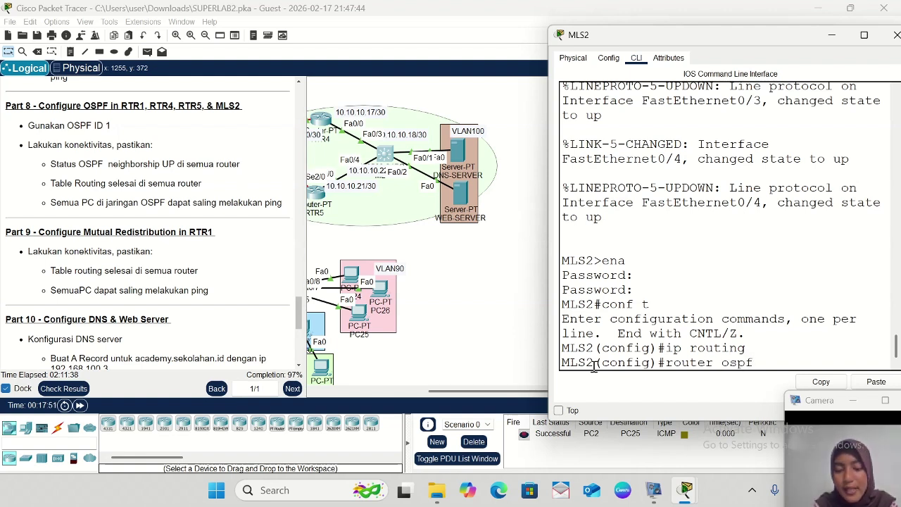
pyautogui.write(' 1')
pyautogui.press('Return')
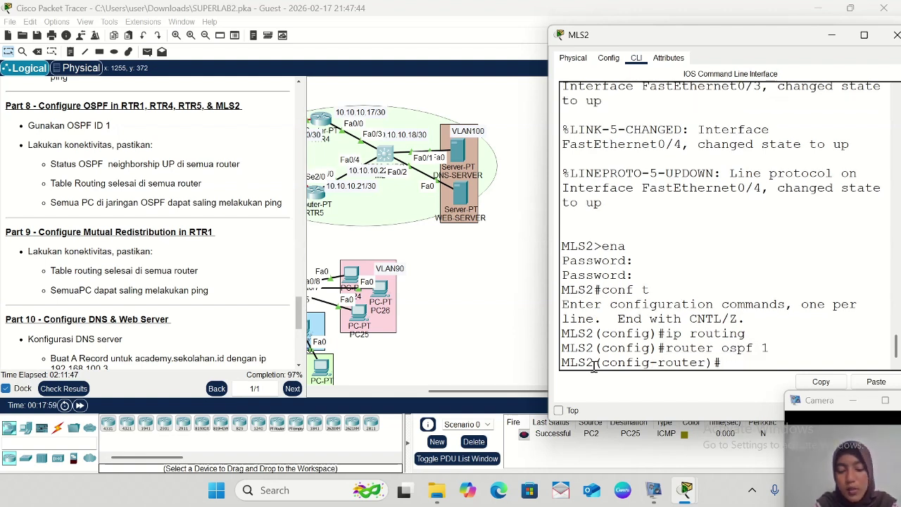
pyautogui.write('net ')
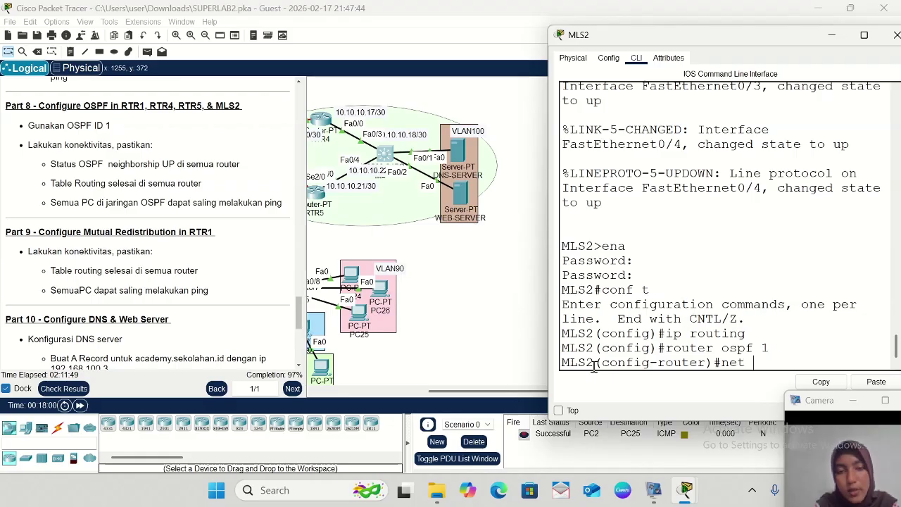
pyautogui.write('10.10')
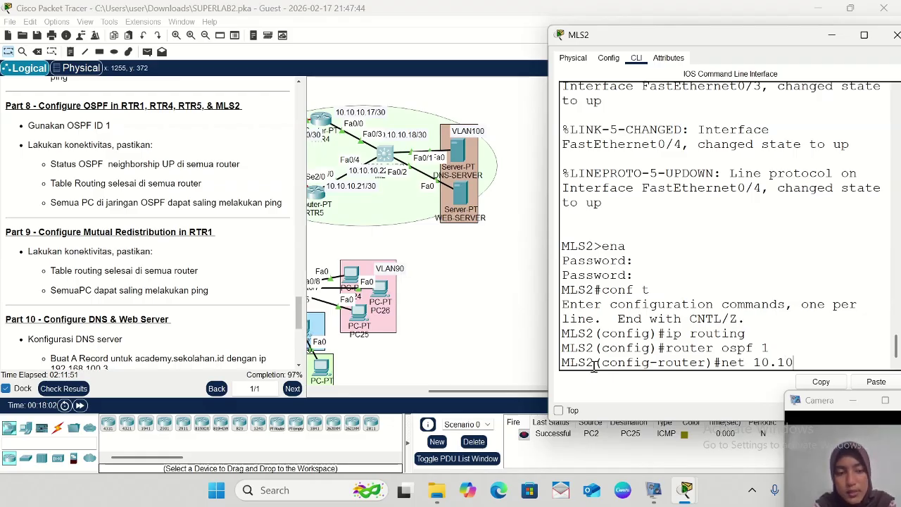
pyautogui.write('.')
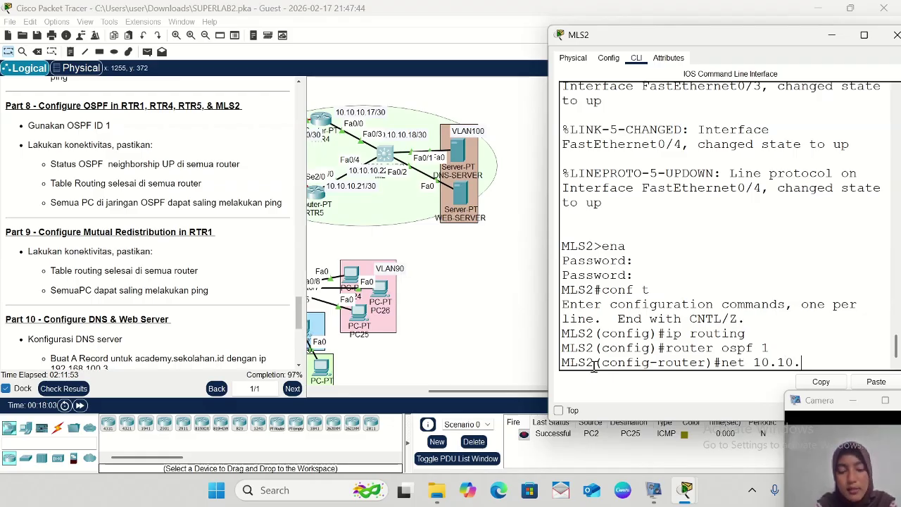
pyautogui.write('10.')
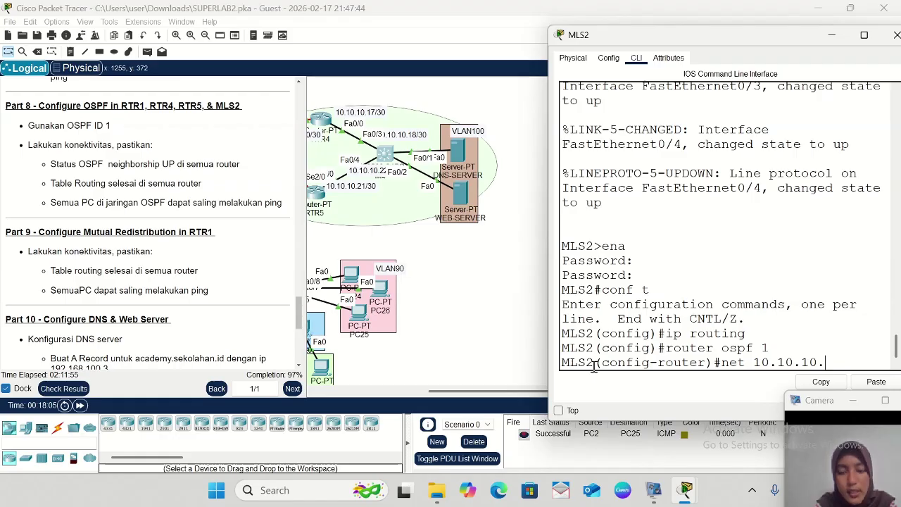
pyautogui.write('16 0')
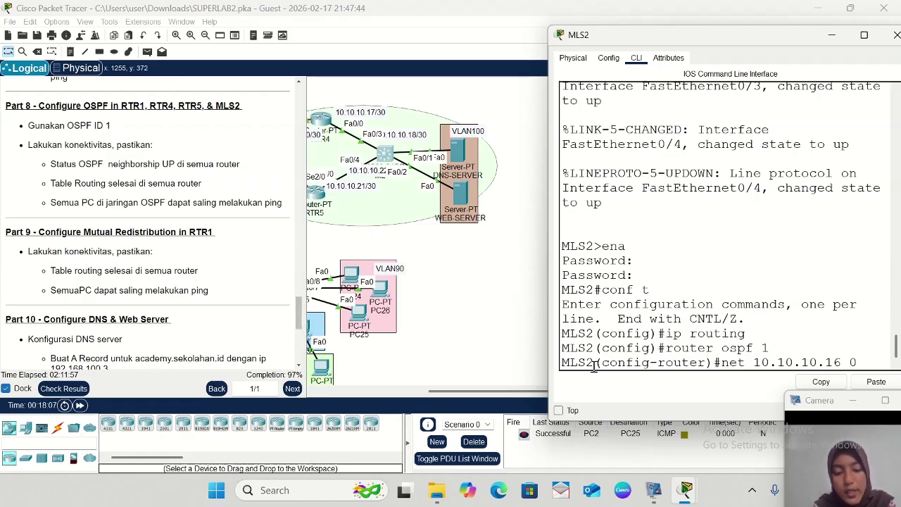
pyautogui.write('.0.0.')
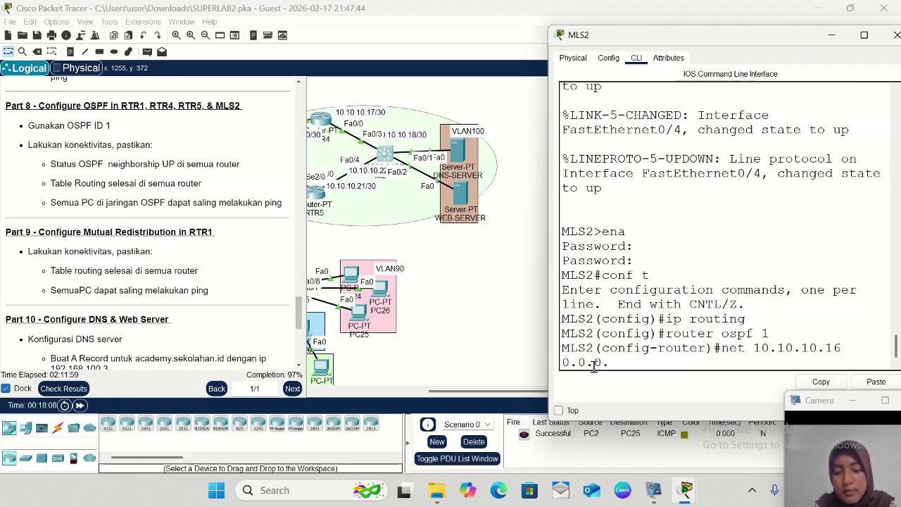
pyautogui.write('3 are')
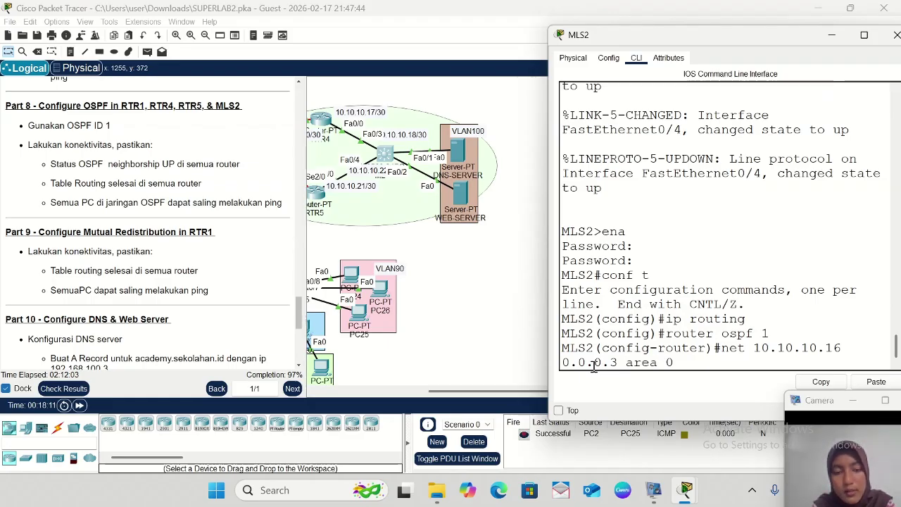
pyautogui.write('a 0')
pyautogui.press('Return')
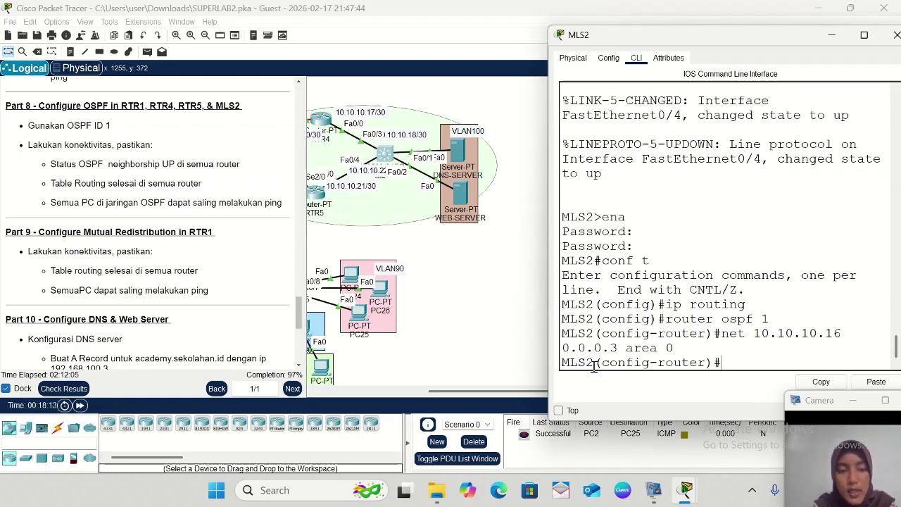
pyautogui.press('Up')
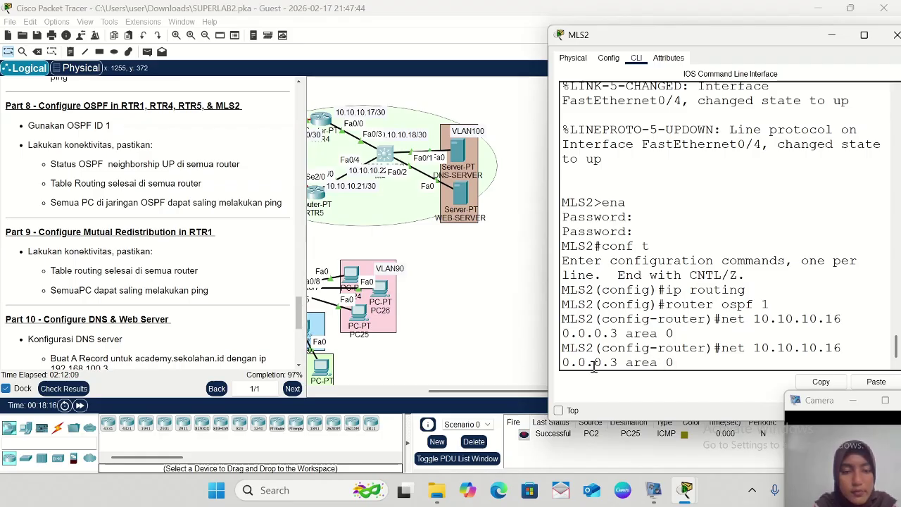
pyautogui.press('Left')
pyautogui.press('Left')
pyautogui.press('Left')
pyautogui.press('Left')
pyautogui.press('Left')
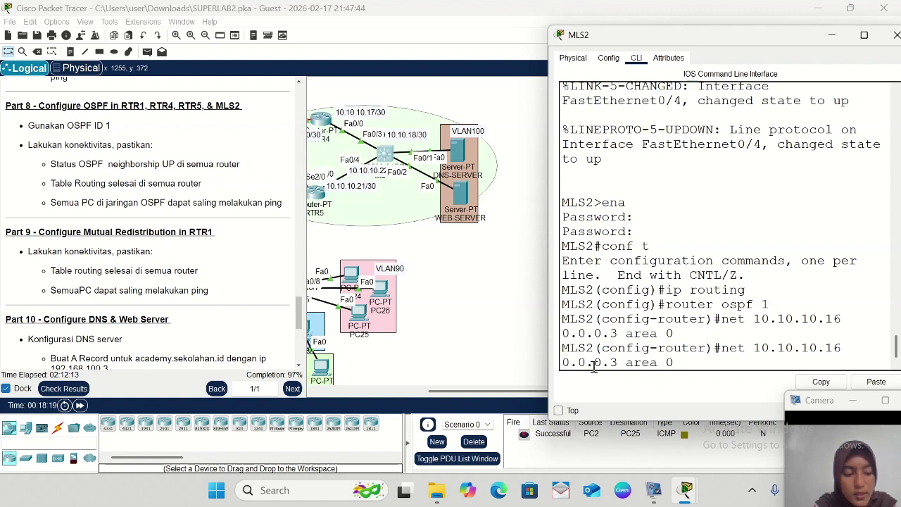
pyautogui.press('BackSpace')
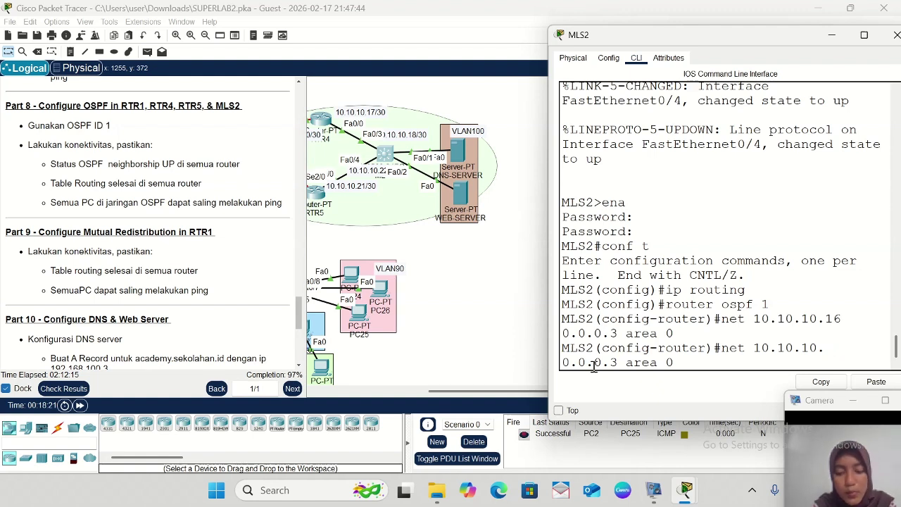
pyautogui.write('20')
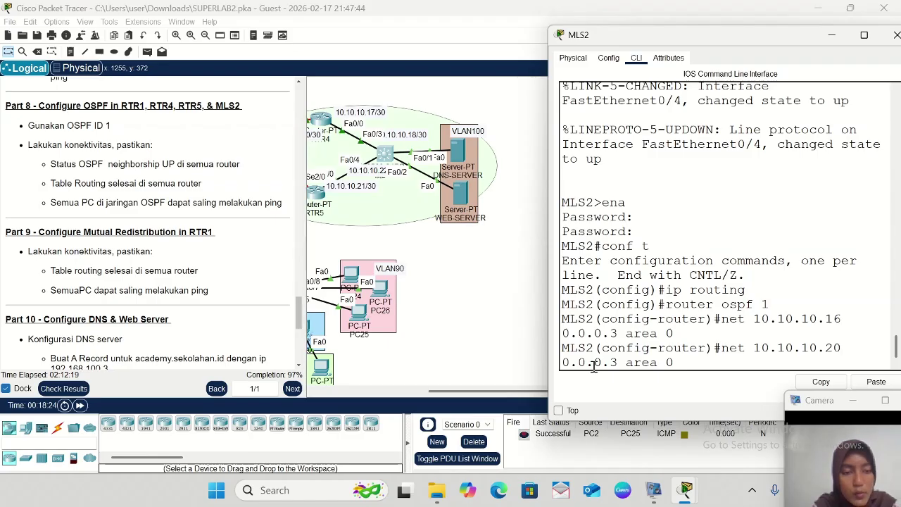
pyautogui.press('Return')
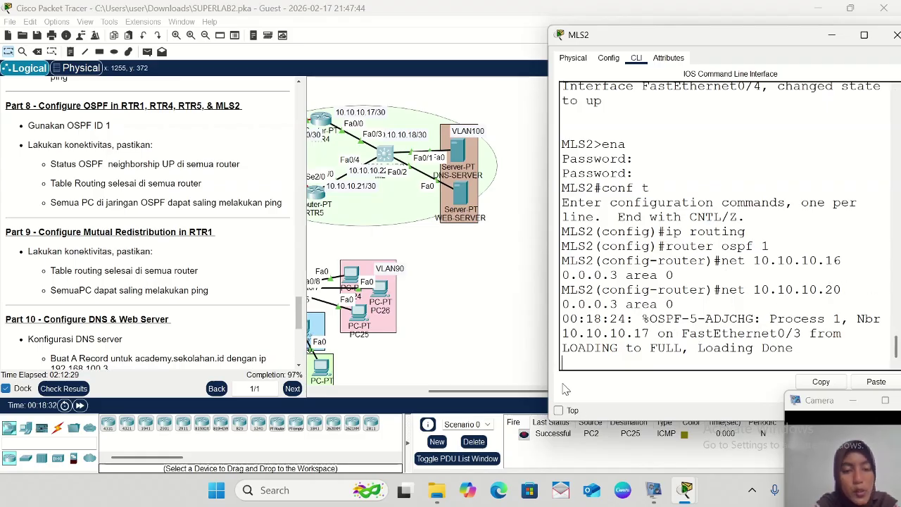
# - Re-advertise network 10.10.10.20 with wildcard 0.0.0.255 in area 0
pyautogui.press('Return')
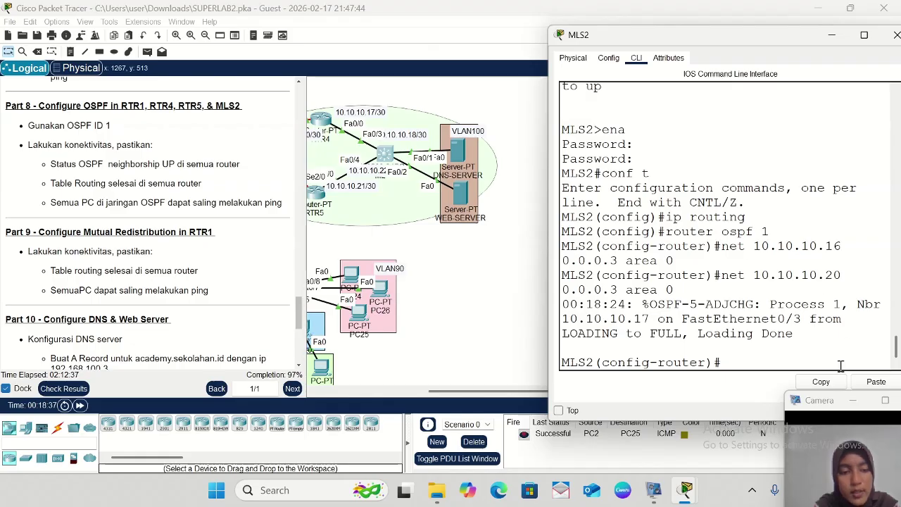
pyautogui.press('Up')
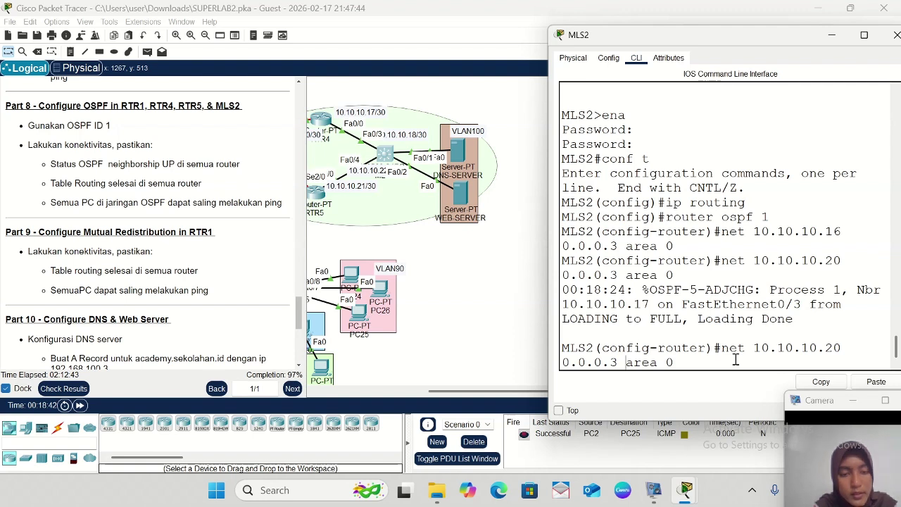
pyautogui.press('BackSpace')
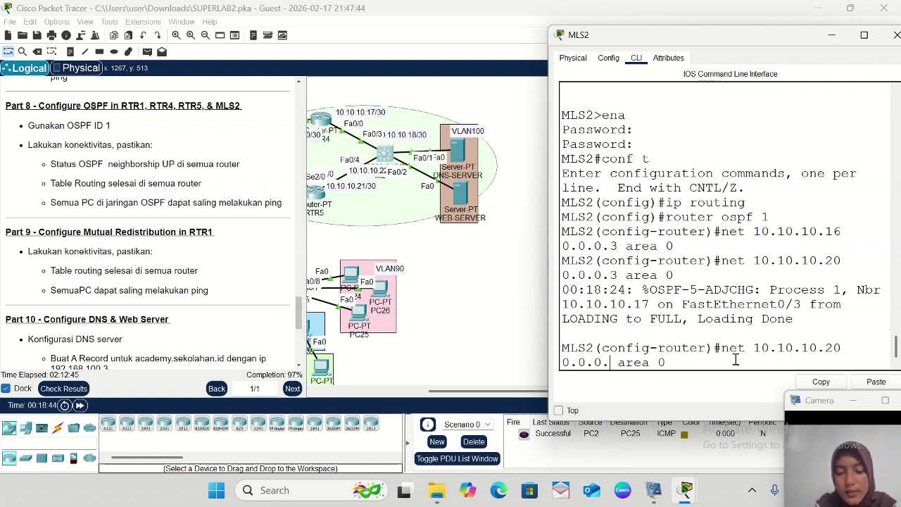
pyautogui.write('2')
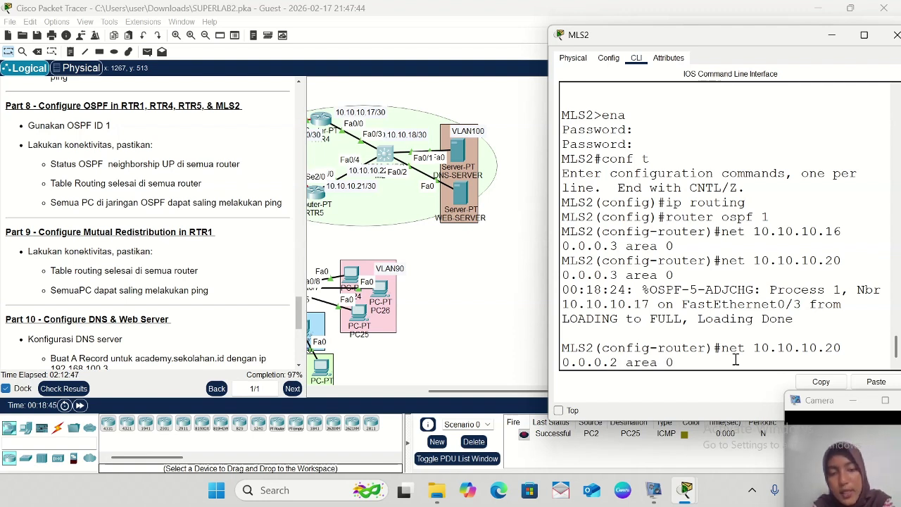
pyautogui.write('55')
pyautogui.press('Return')
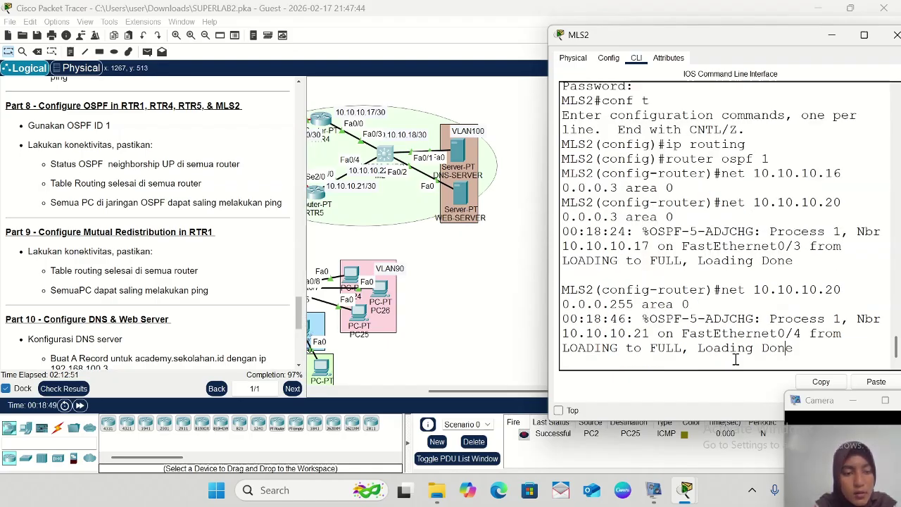
# - Advertise network 192.168.100.2 0.0.0.255 in area 0, exit, and close MLS2's window
pyautogui.press('Return')
pyautogui.press('Up')
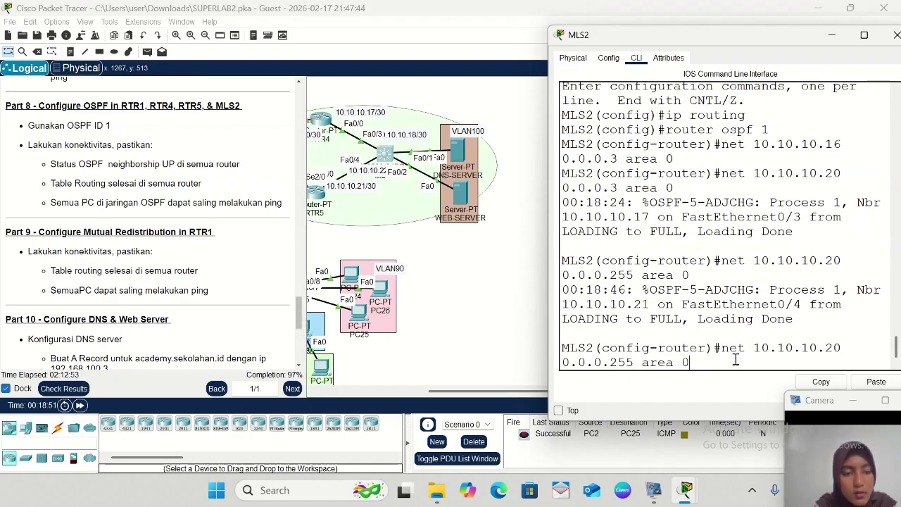
pyautogui.press('Left')
pyautogui.press('Left')
pyautogui.press('Left')
pyautogui.press('Left')
pyautogui.press('Left')
pyautogui.press('Left')
pyautogui.press('Left')
pyautogui.press('Left')
pyautogui.press('Left')
pyautogui.press('Left')
pyautogui.press('Left')
pyautogui.press('Left')
pyautogui.press('Left')
pyautogui.press('Left')
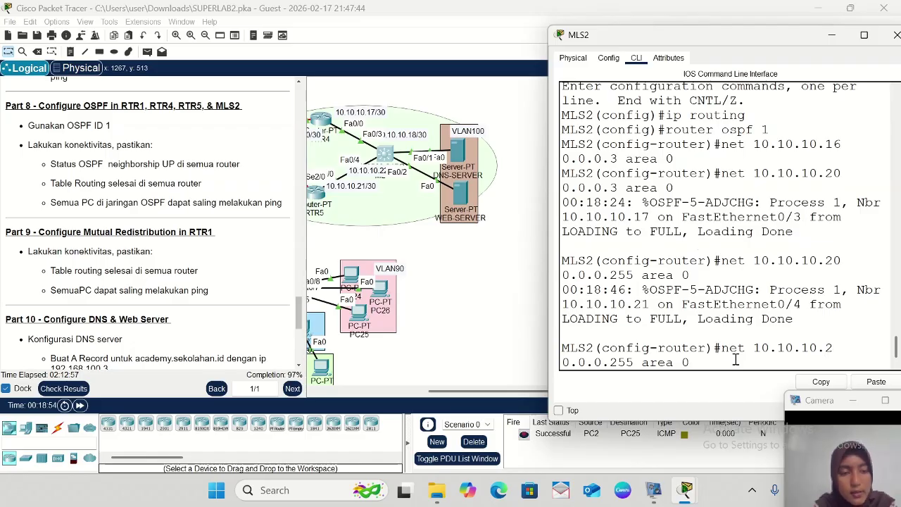
pyautogui.press('BackSpace')
pyautogui.press('BackSpace')
pyautogui.press('BackSpace')
pyautogui.press('BackSpace')
pyautogui.press('BackSpace')
pyautogui.press('BackSpace')
pyautogui.press('BackSpace')
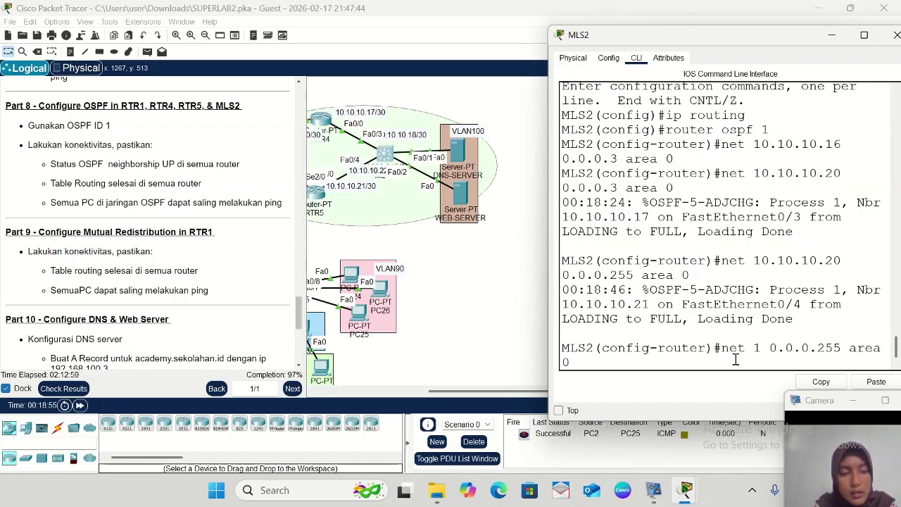
pyautogui.write('92.168.1')
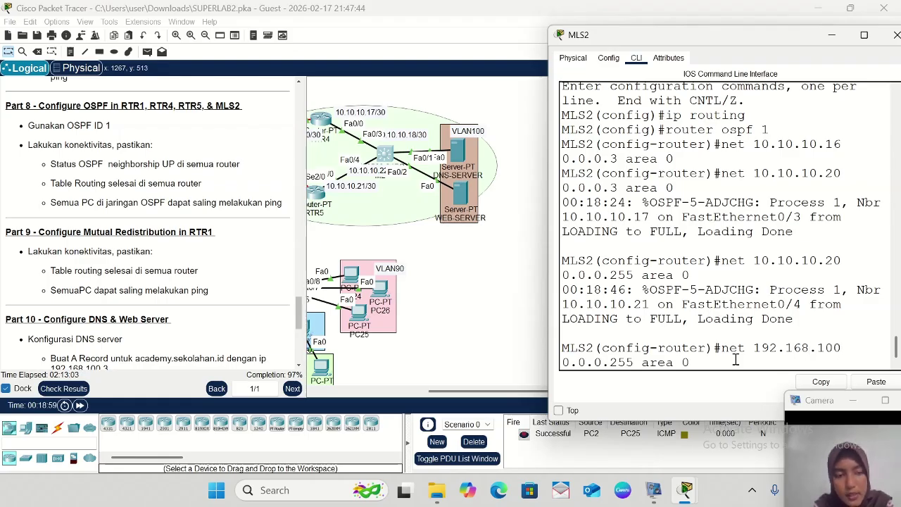
pyautogui.write('00.2')
pyautogui.press('Return')
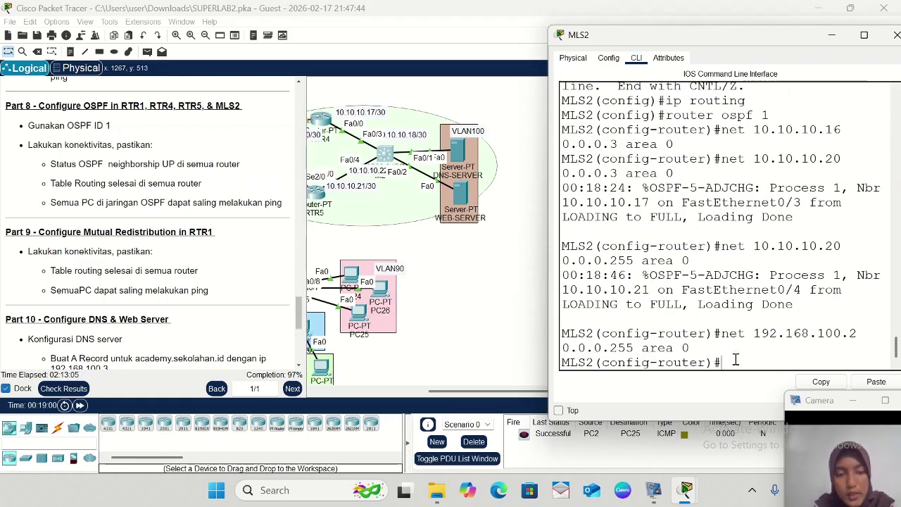
pyautogui.write('ex')
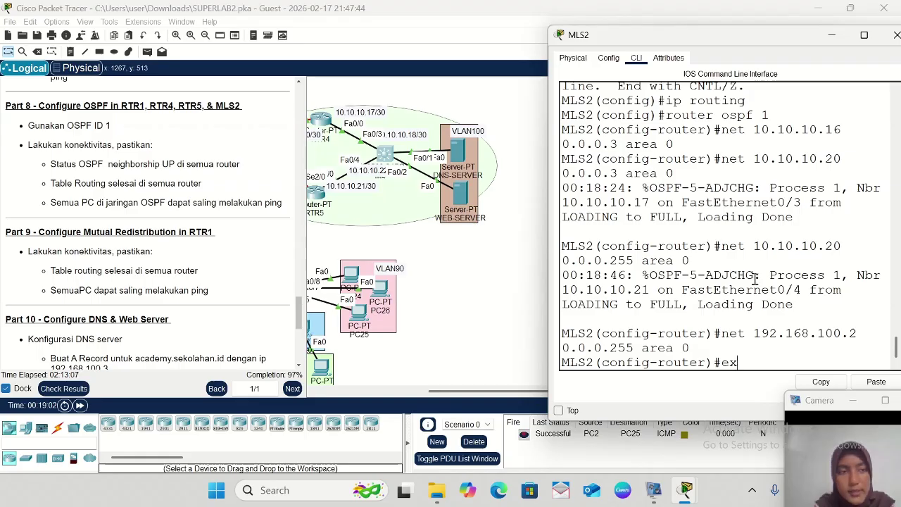
pyautogui.hotkey('alt', 'F4')
pyautogui.hscroll(-4, 556, 169)
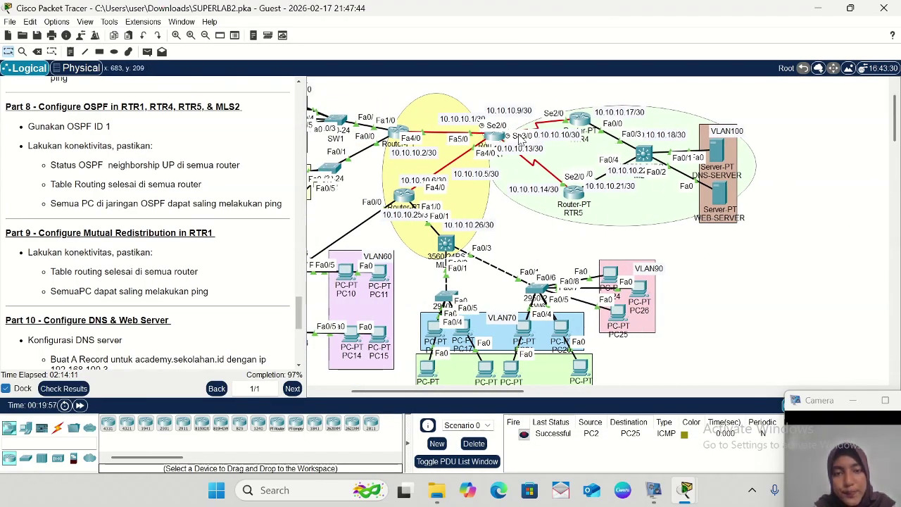
# - On RTR1, run 'do sh ip ospf neigh' to confirm 10.10.10.21 and 10.10.10.17 are FULL
pyautogui.click(496, 137)
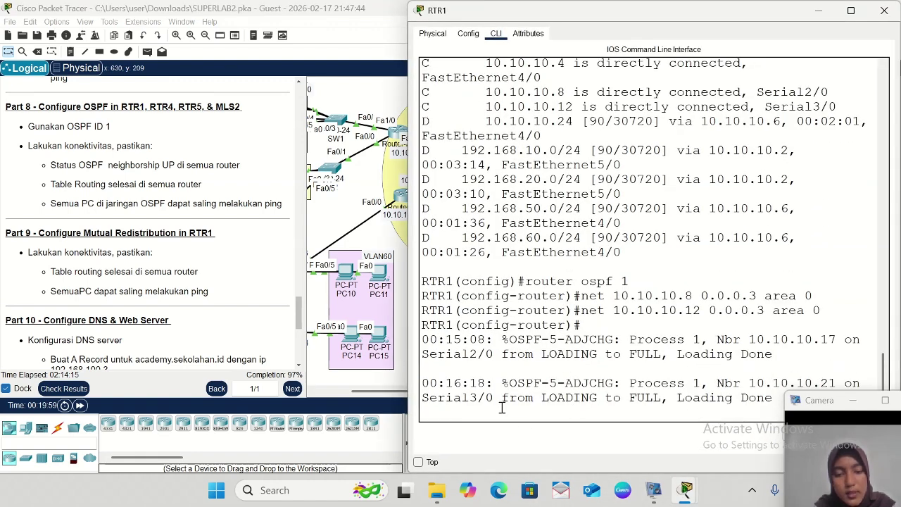
pyautogui.press('Return')
pyautogui.write('er)#e')
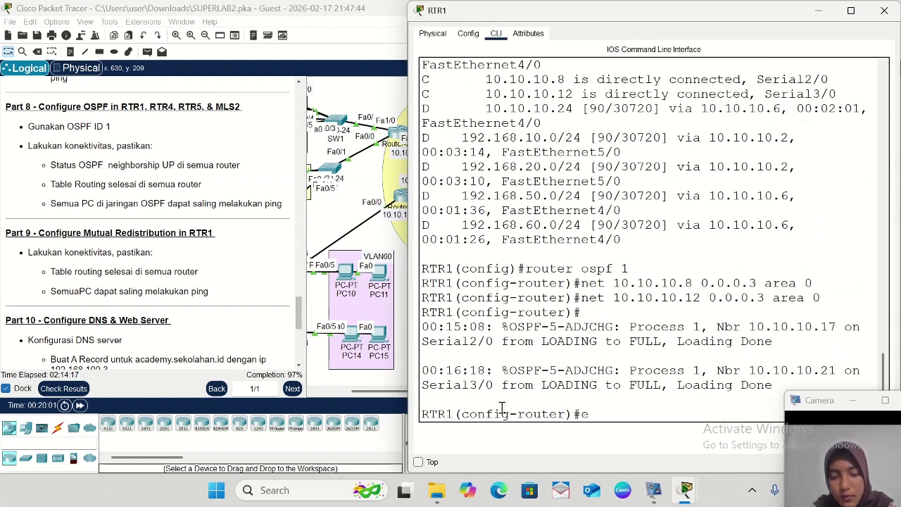
pyautogui.write('x')
pyautogui.press('Return')
pyautogui.write('do sh')
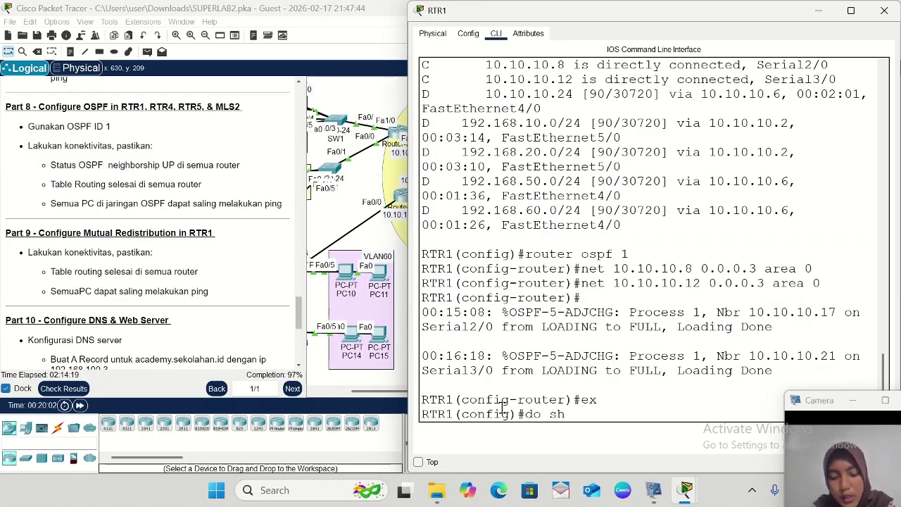
pyautogui.write(' ip')
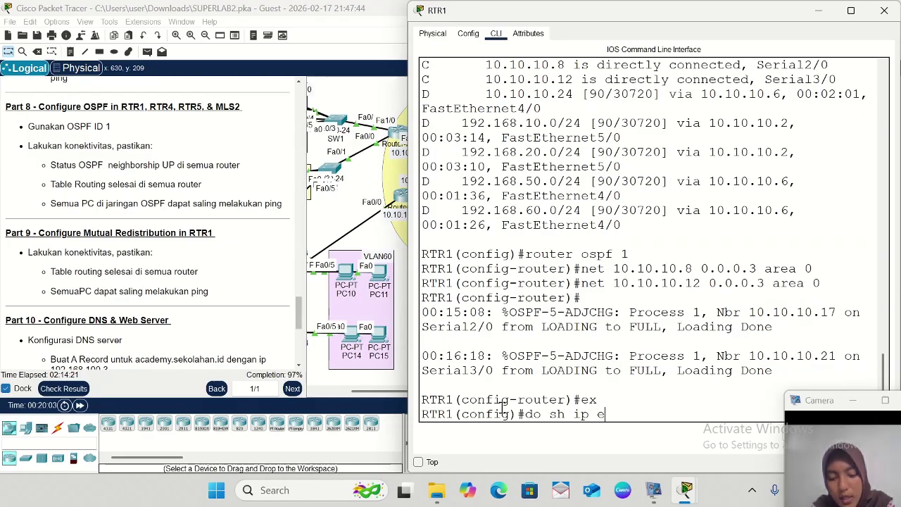
pyautogui.write(' o')
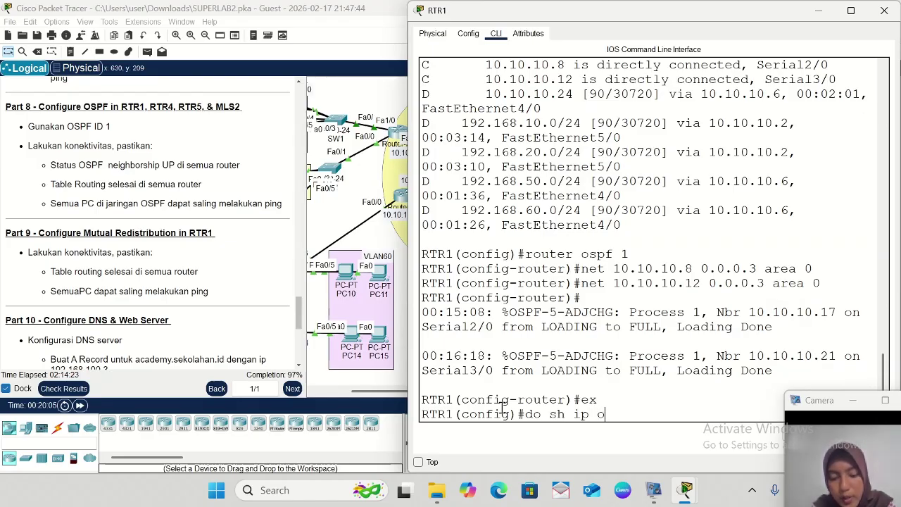
pyautogui.write('spf')
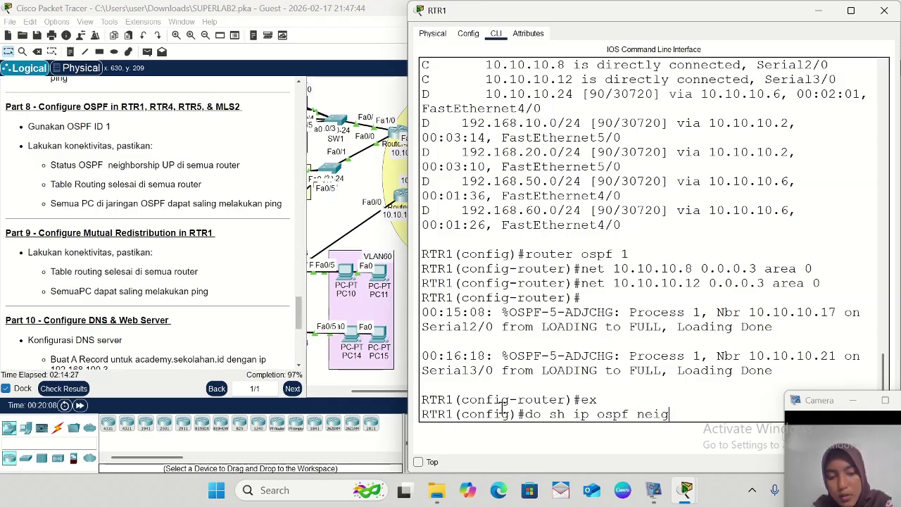
pyautogui.write(' neigh')
pyautogui.press('Return')
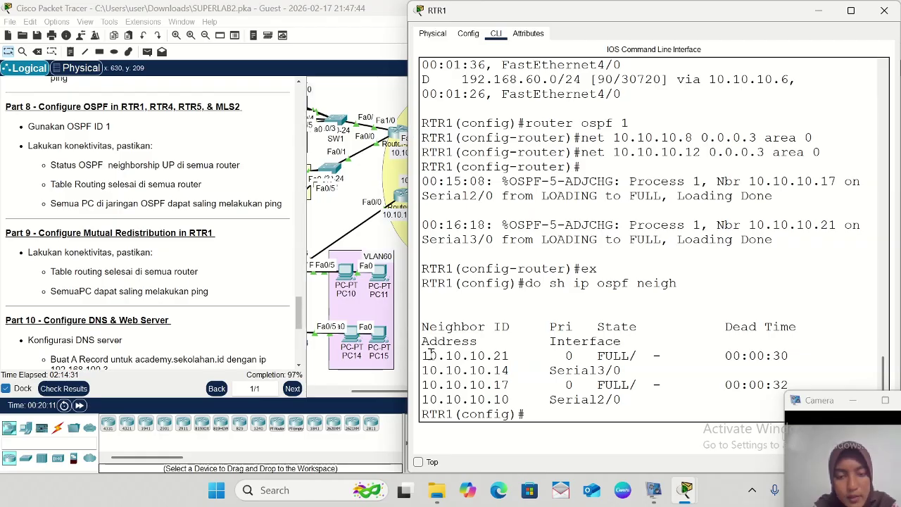
pyautogui.moveTo(423, 355); pyautogui.dragTo(573, 413)
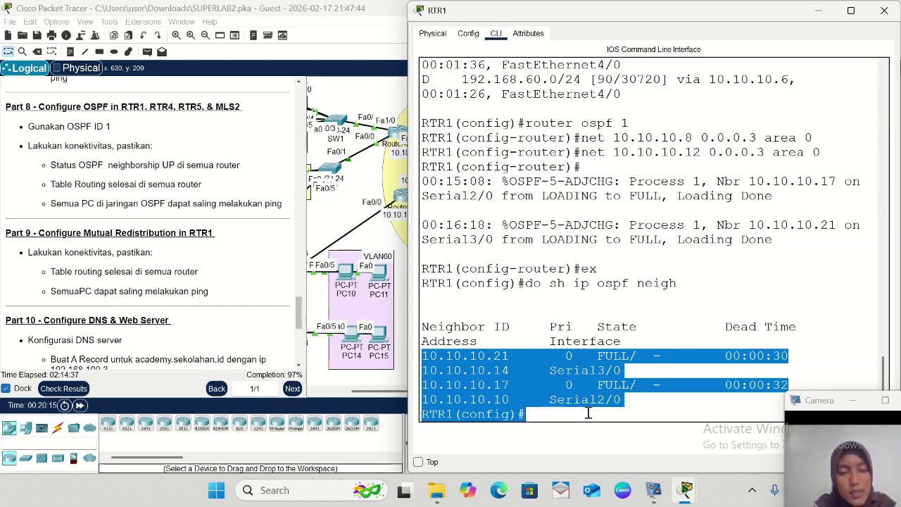
# - Show RTR1's routing table with 'do sh ip route', review the OSPF routes, then minimize RTR1
pyautogui.click(542, 418)
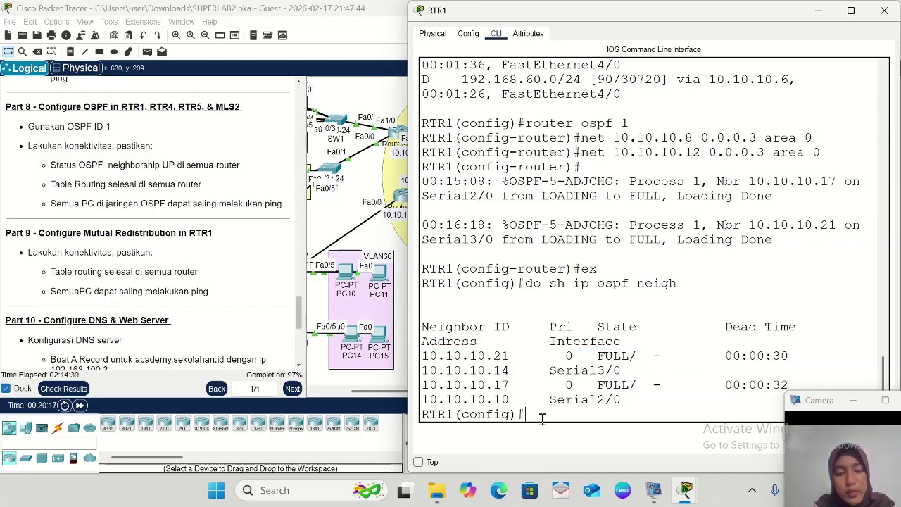
pyautogui.write('do')
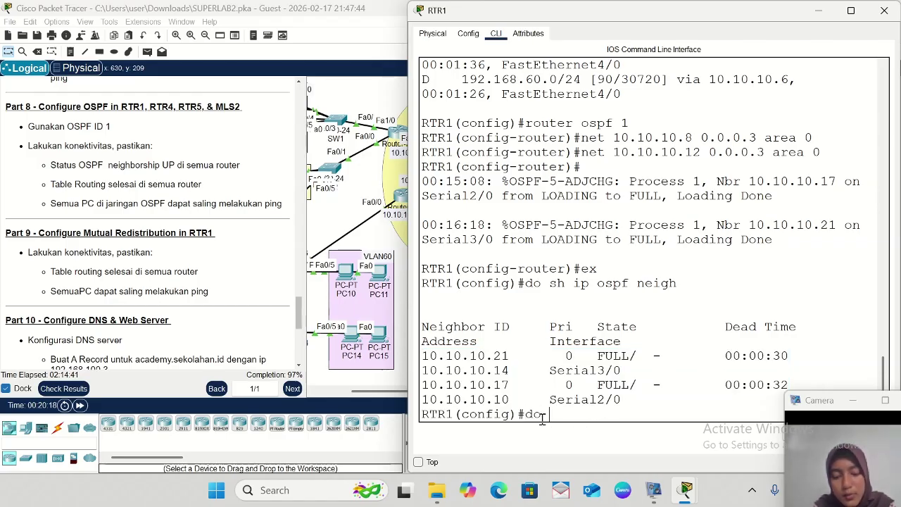
pyautogui.write(' ship ')
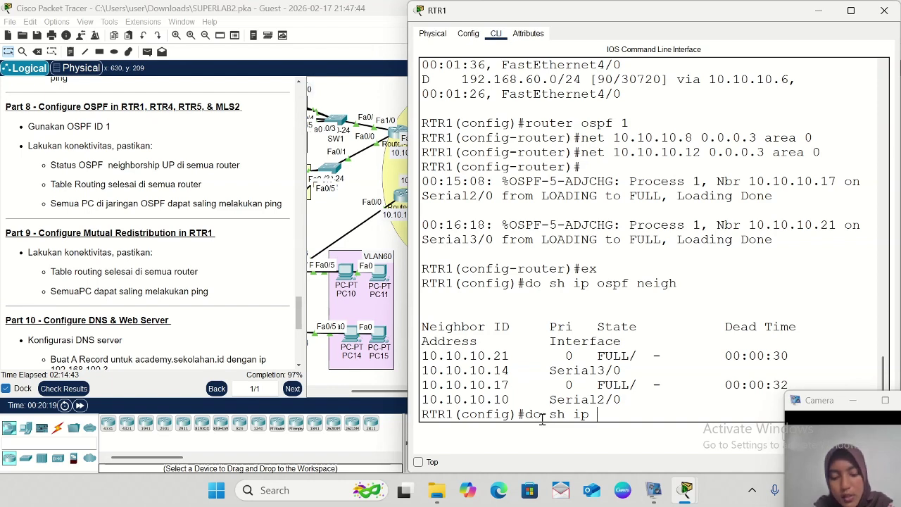
pyautogui.write('route')
pyautogui.press('Return')
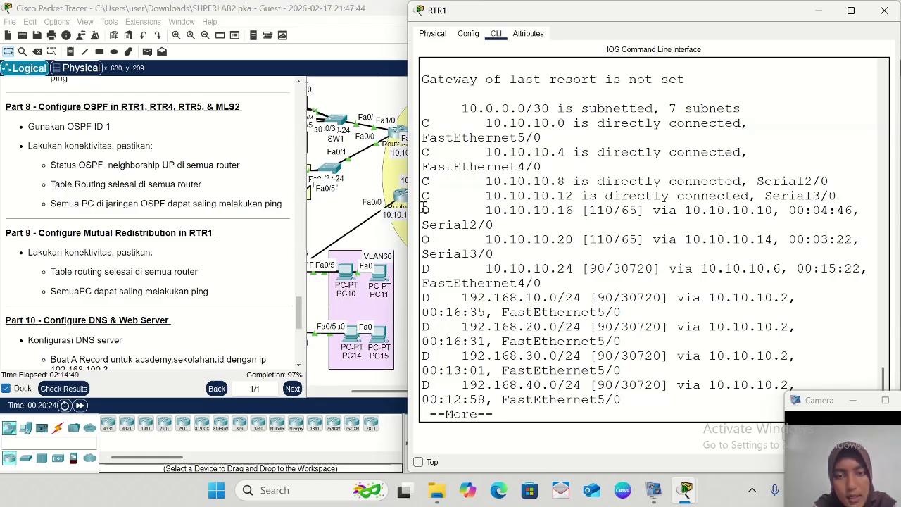
pyautogui.moveTo(426, 209); pyautogui.dragTo(753, 399)
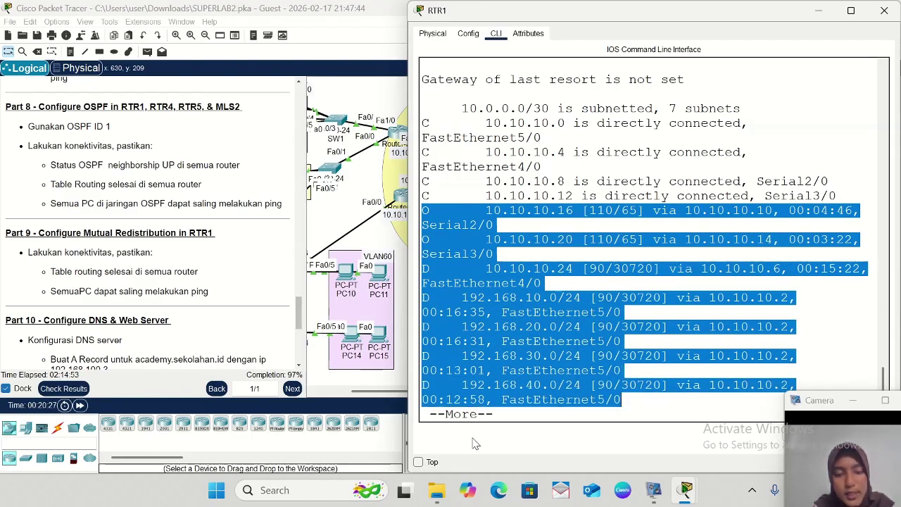
pyautogui.click(507, 417)
pyautogui.press('space')
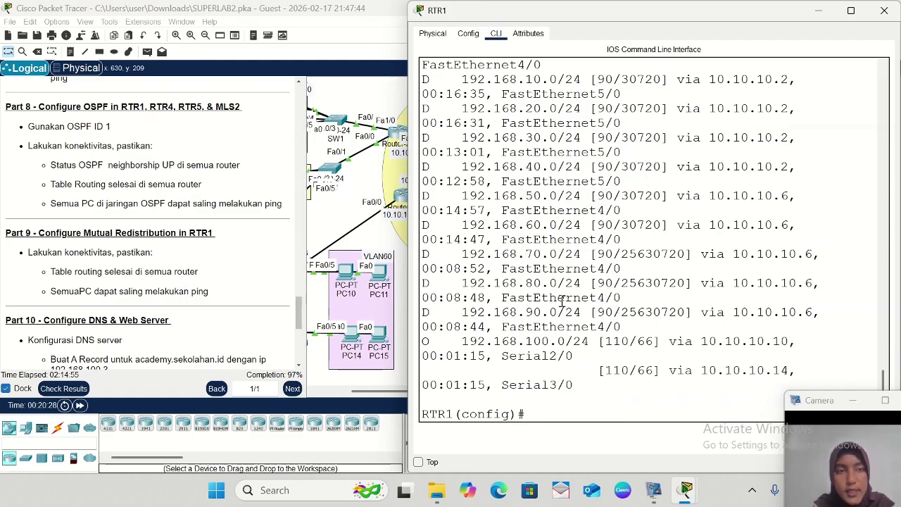
pyautogui.click(819, 18)
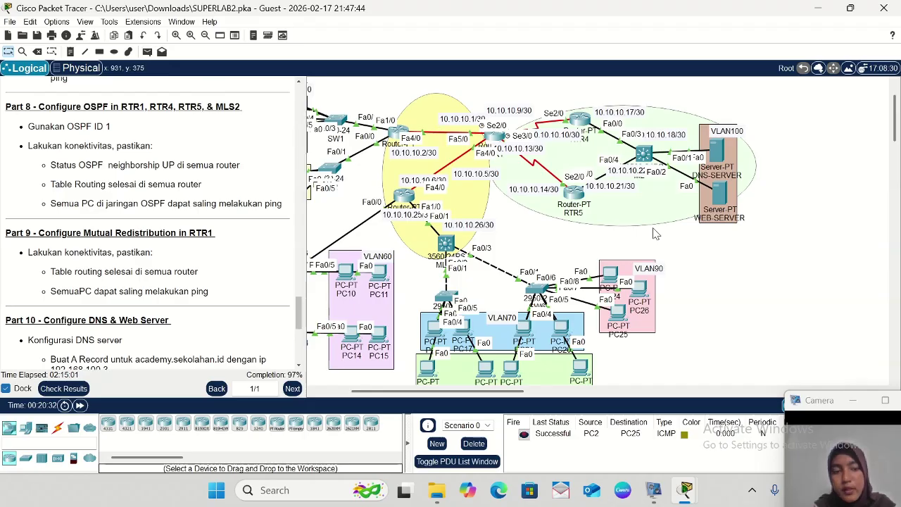
# - Send a simple PDU from DNS-SERVER to WEB-SERVER, then highlight the Part 9 instructions
pyautogui.click(147, 52)
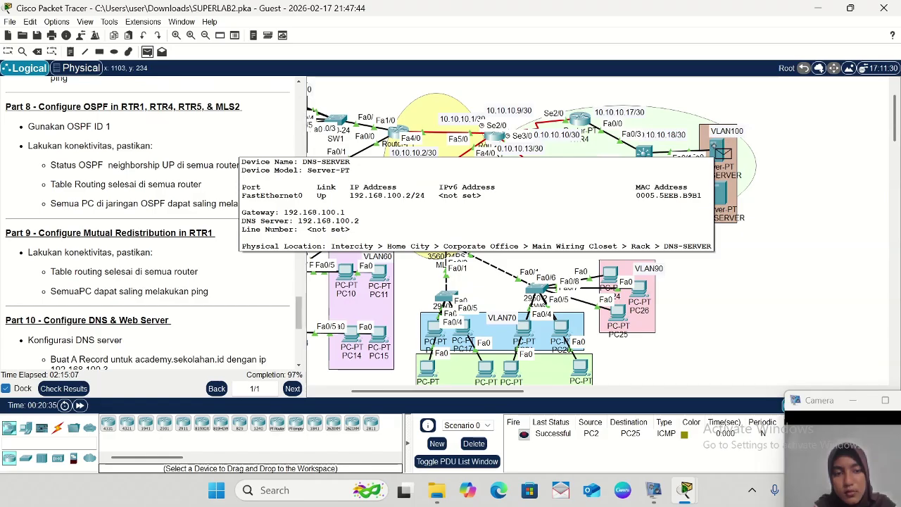
pyautogui.click(719, 150)
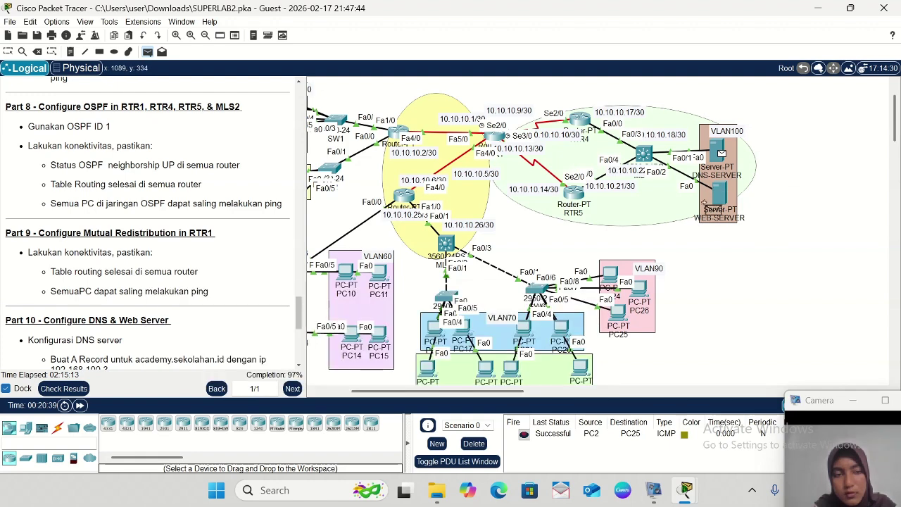
pyautogui.click(719, 204)
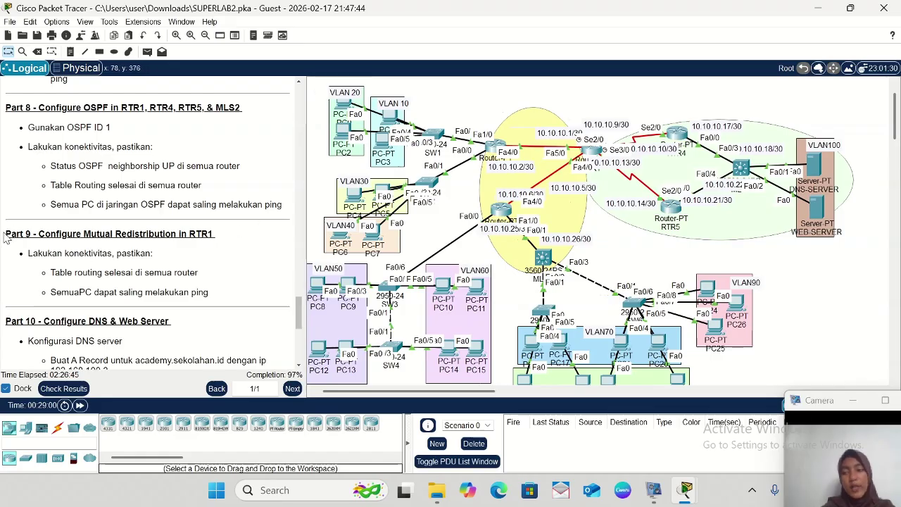
pyautogui.moveTo(6, 233); pyautogui.dragTo(228, 294)
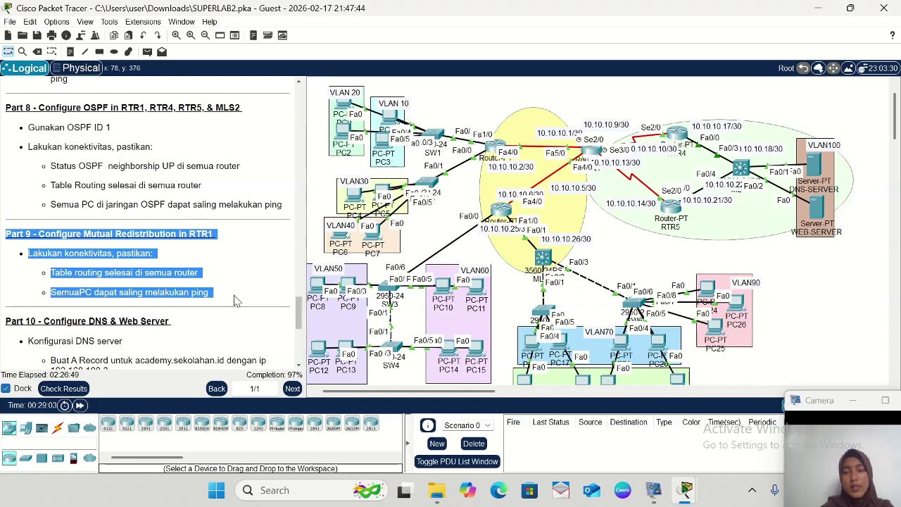
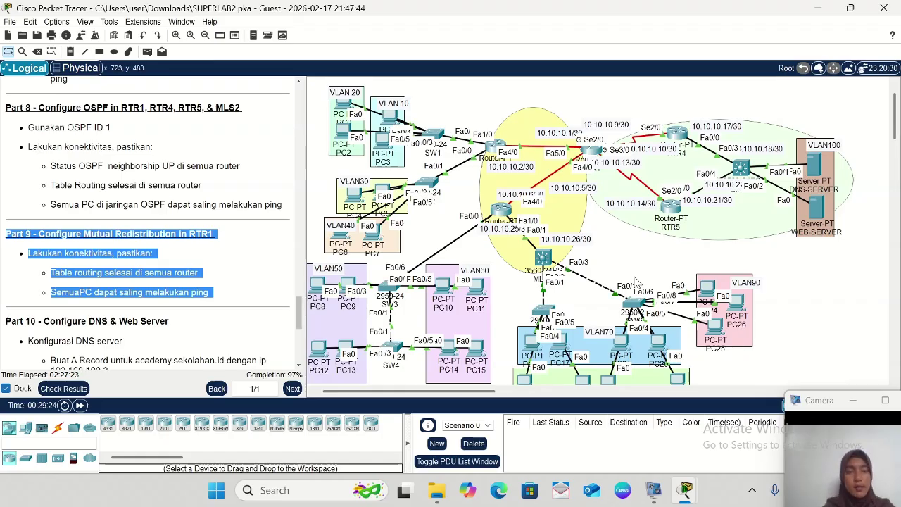
# - Open RTR1's CLI beside the topology and display its EIGRP and OSPF routing table
pyautogui.click(614, 265)
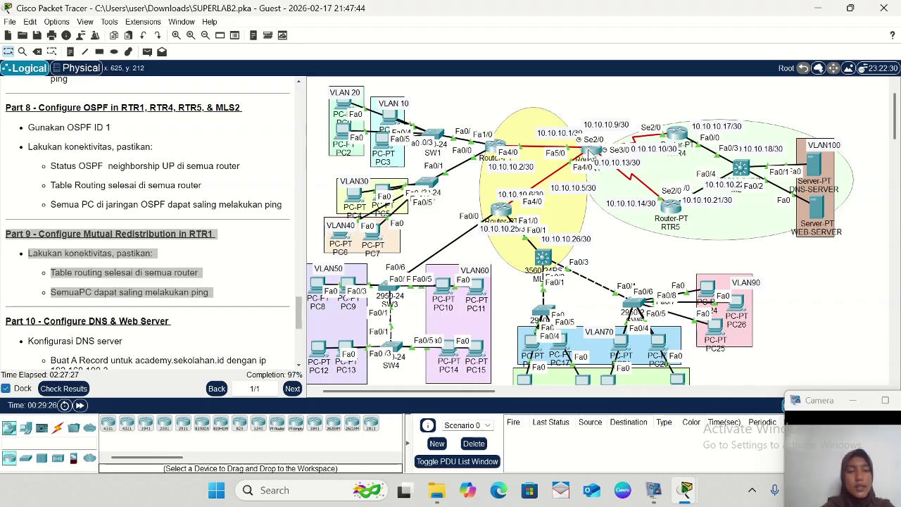
pyautogui.click(590, 150)
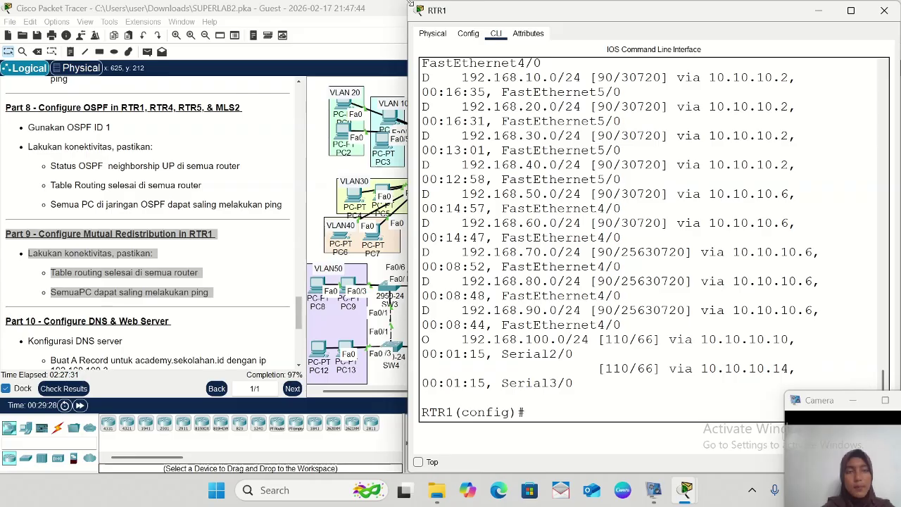
pyautogui.moveTo(410, 4); pyautogui.dragTo(568, 50)
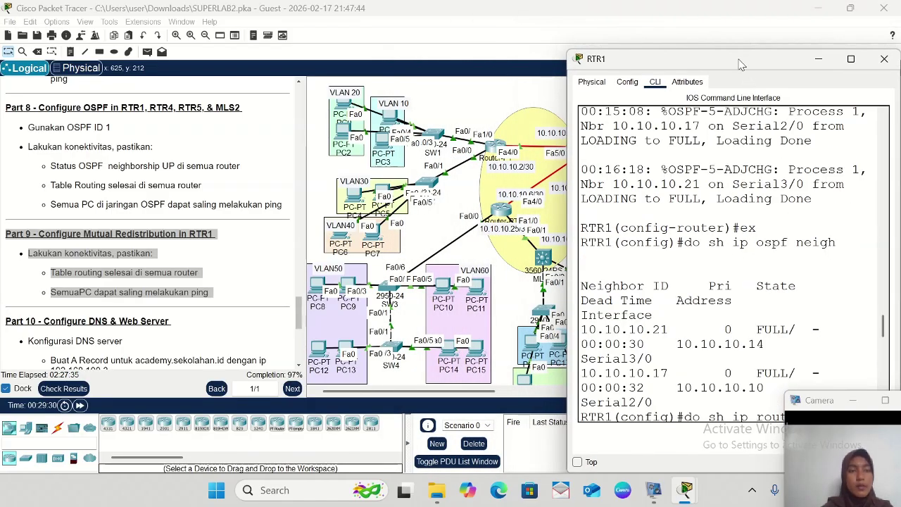
pyautogui.moveTo(740, 65); pyautogui.dragTo(750, 39)
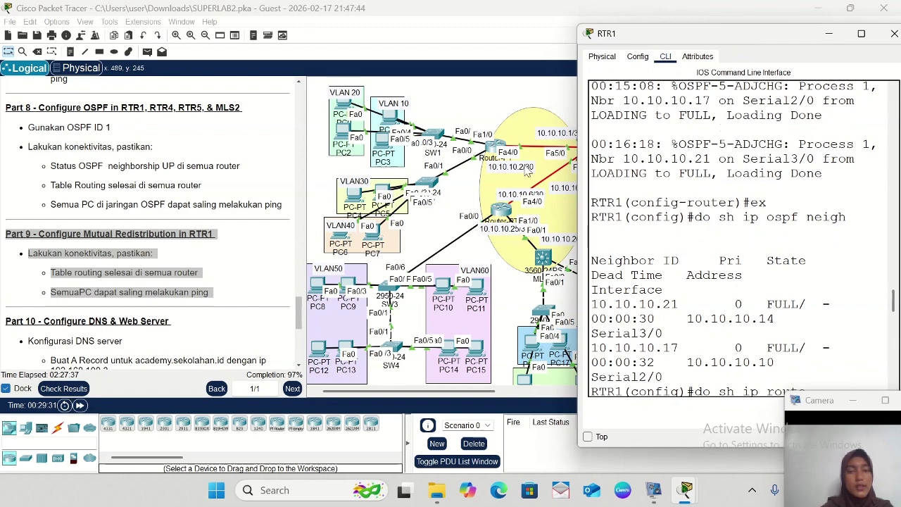
pyautogui.hscroll(5, 527, 172)
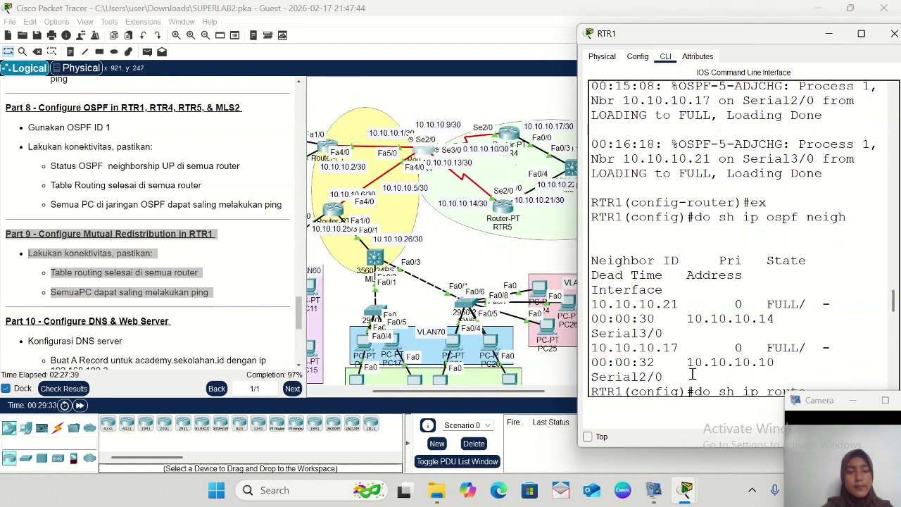
pyautogui.press('Return')
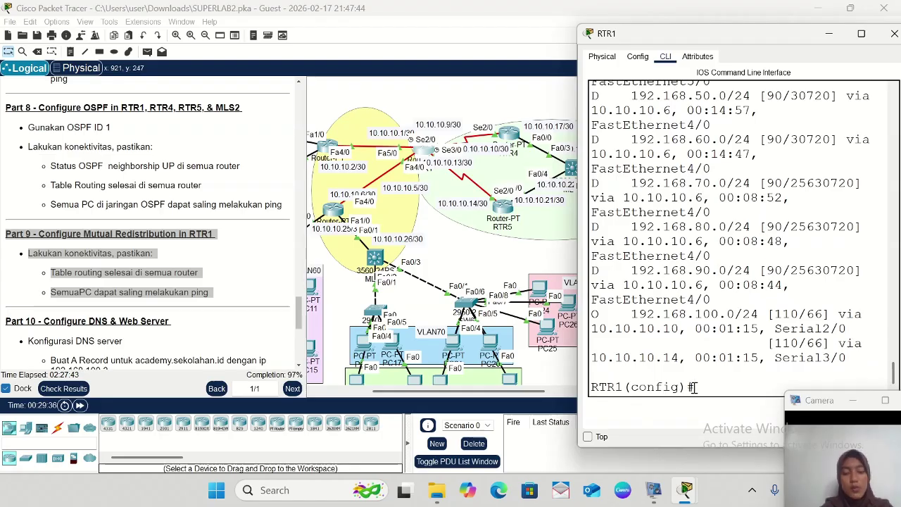
# - Under router eigrp 10 on RTR1, redistribute OSPF 1 with metric 1 1 1 1 1
pyautogui.write('route')
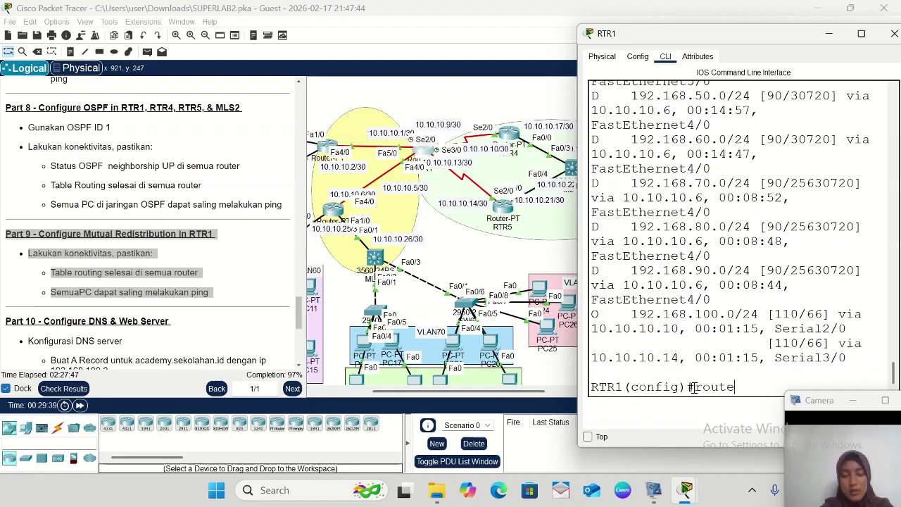
pyautogui.write('r eigr')
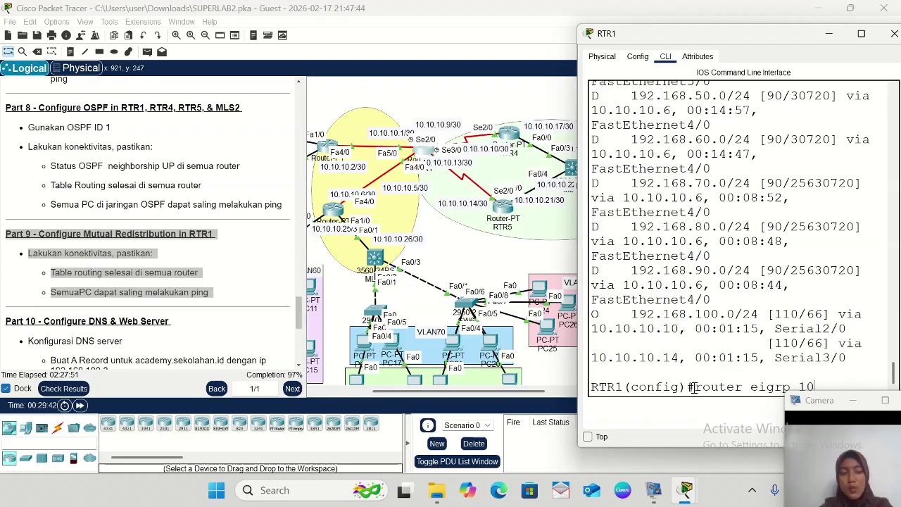
pyautogui.write('p 10')
pyautogui.press('Return')
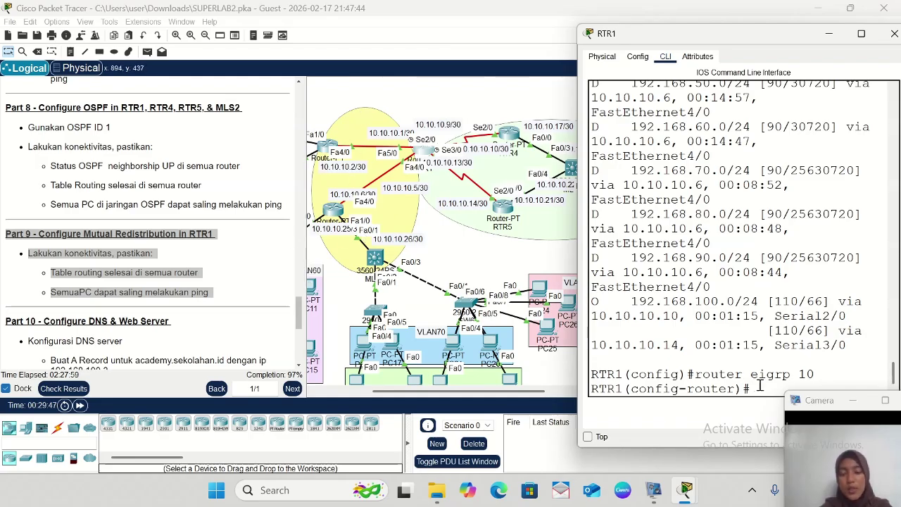
pyautogui.write('redistribute')
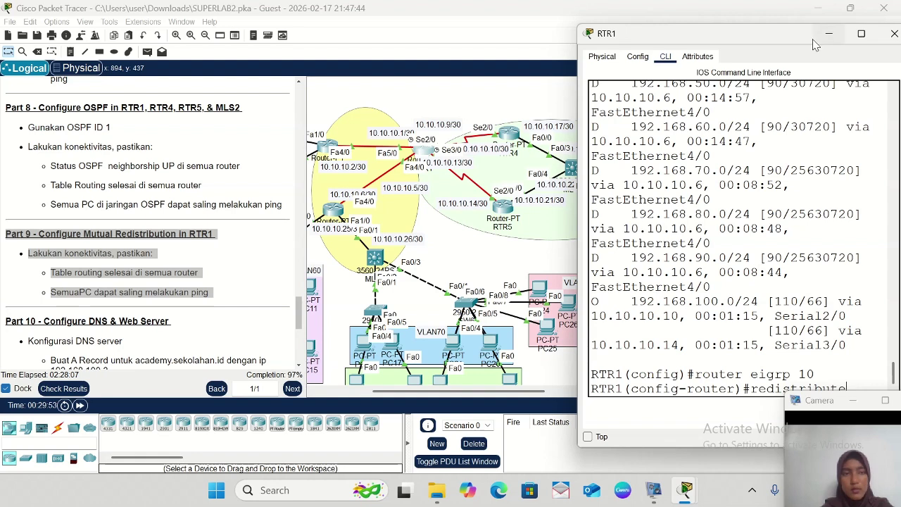
pyautogui.moveTo(764, 44); pyautogui.dragTo(759, 26)
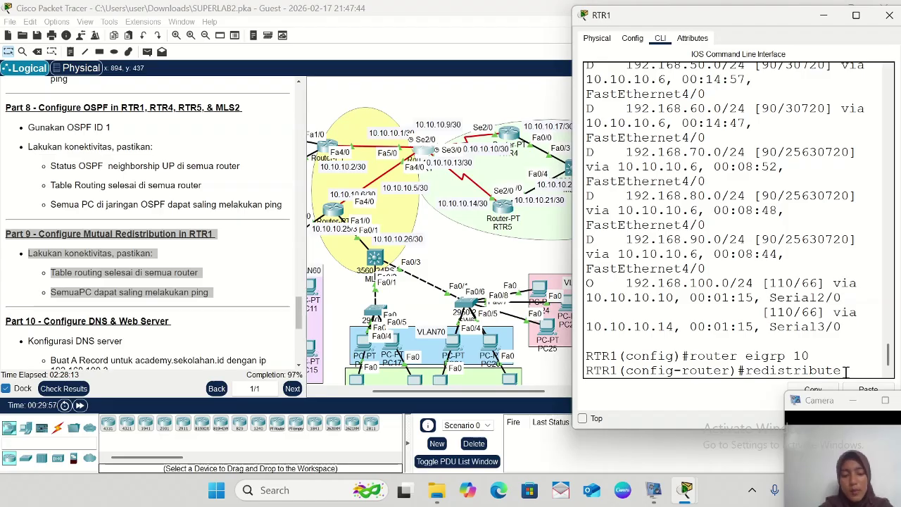
pyautogui.write('sp')
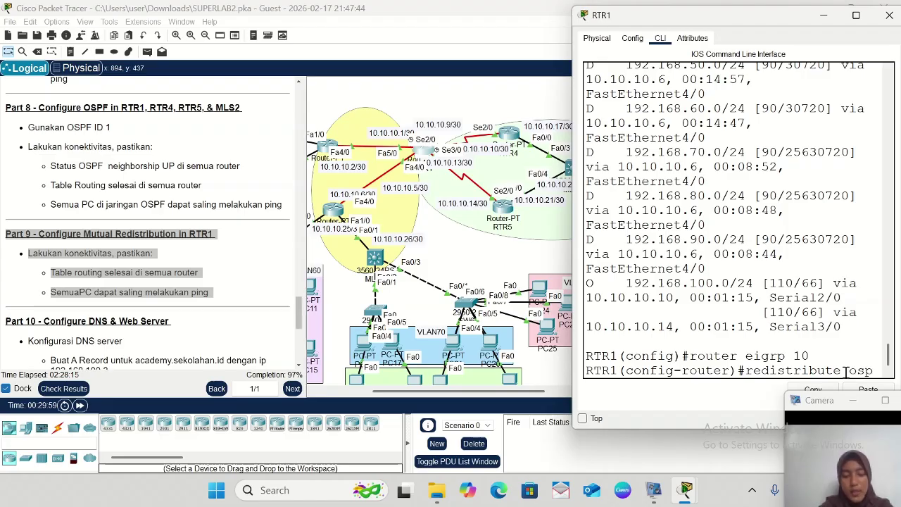
pyautogui.write('f 1')
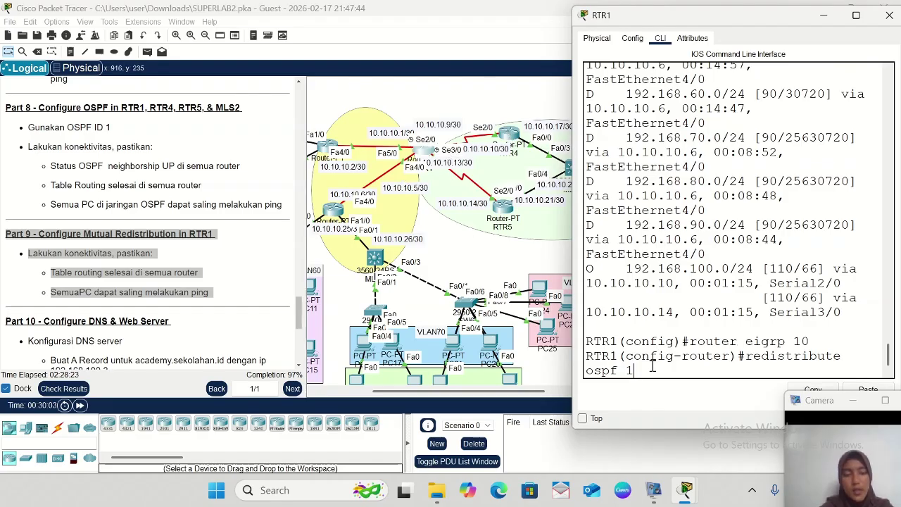
pyautogui.write('met')
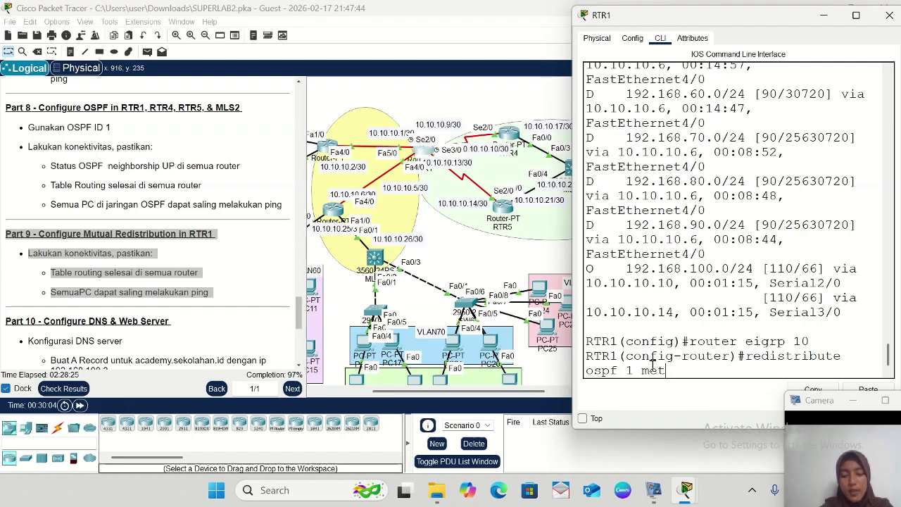
pyautogui.write('ric')
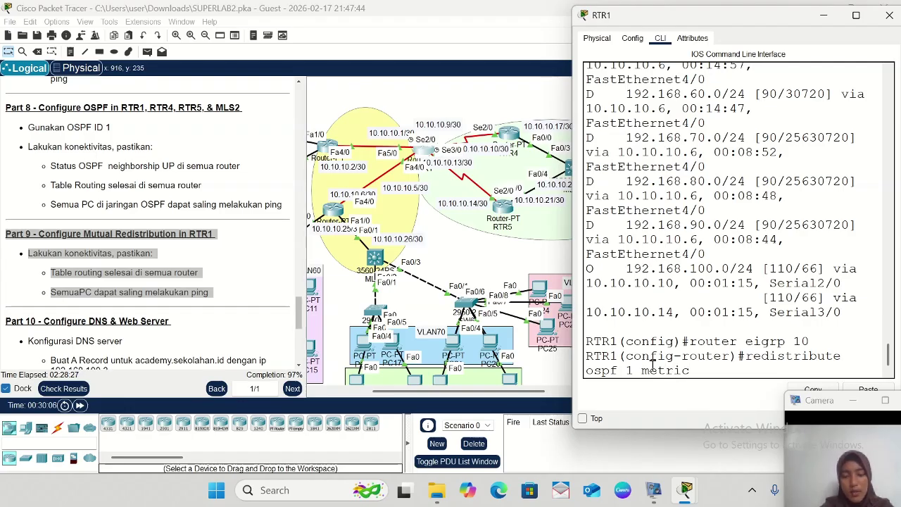
pyautogui.write(' 1')
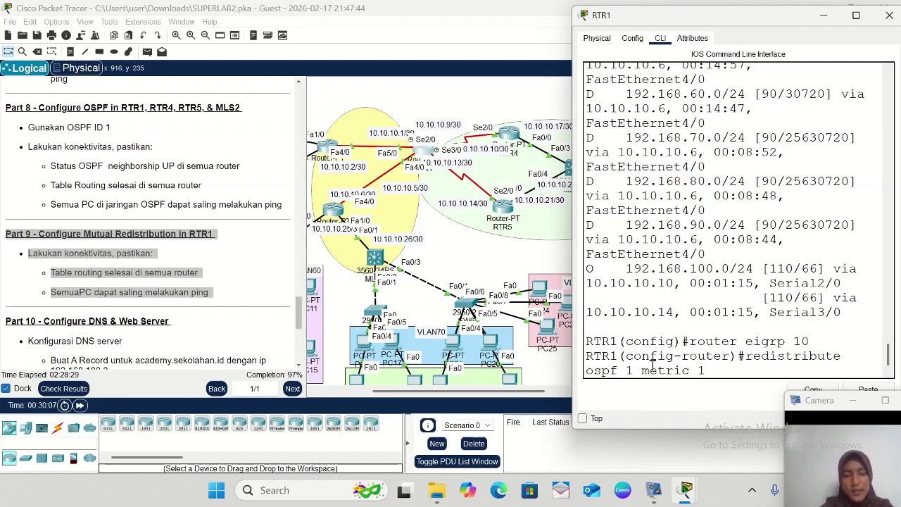
pyautogui.write(' 1 1 1 1')
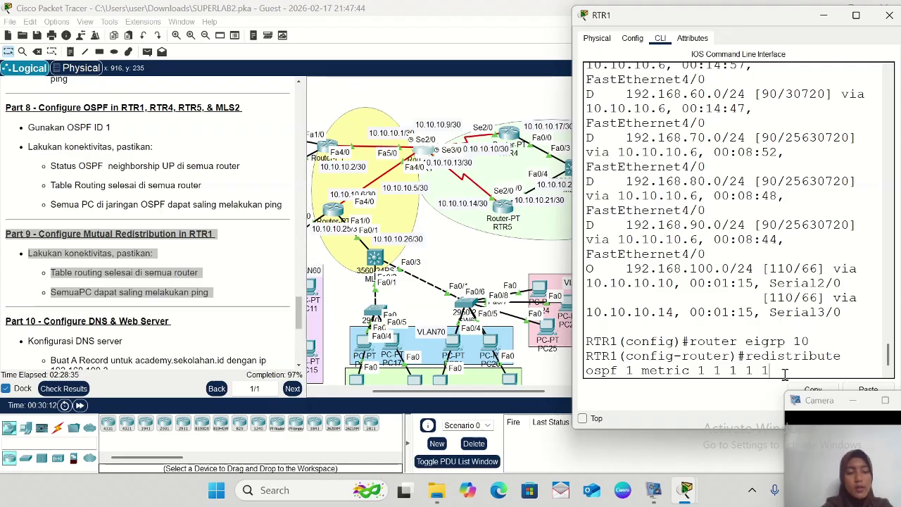
pyautogui.press('Return')
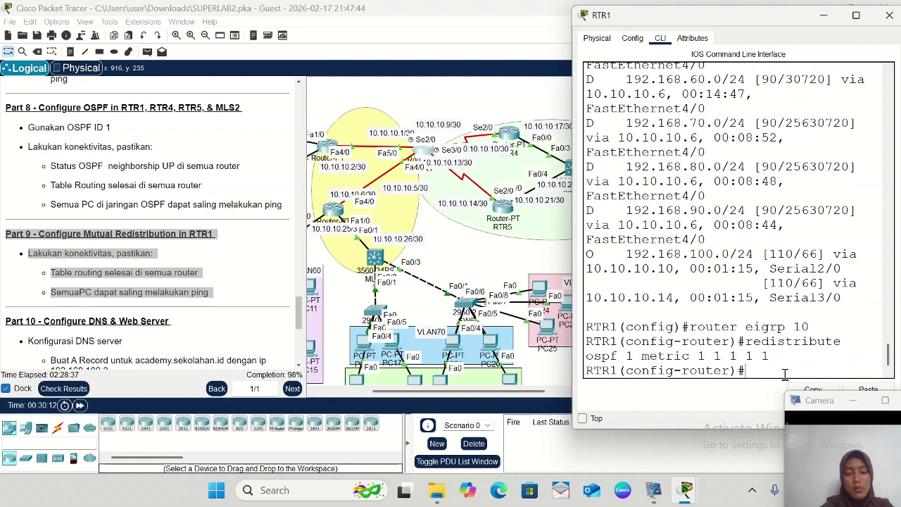
# - Under router ospf 1 on RTR1, redistribute EIGRP 10 with subnets
pyautogui.write('rou')
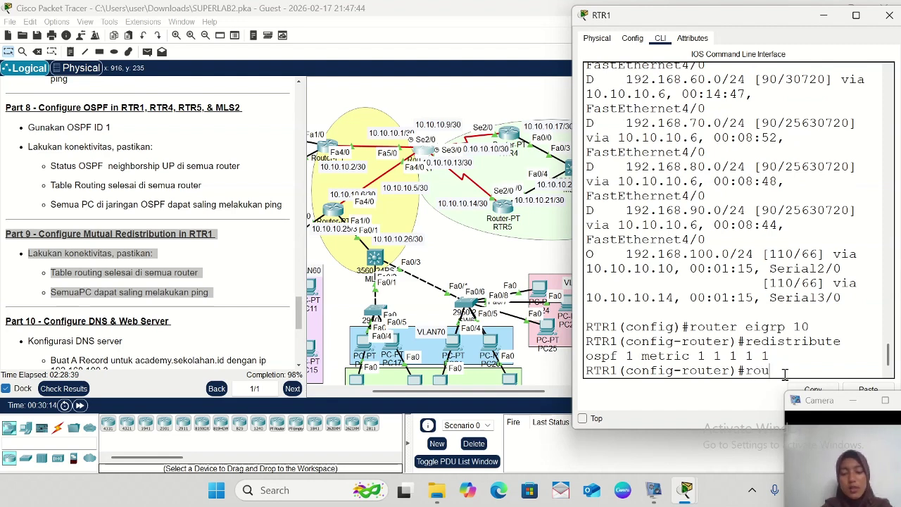
pyautogui.write('ter')
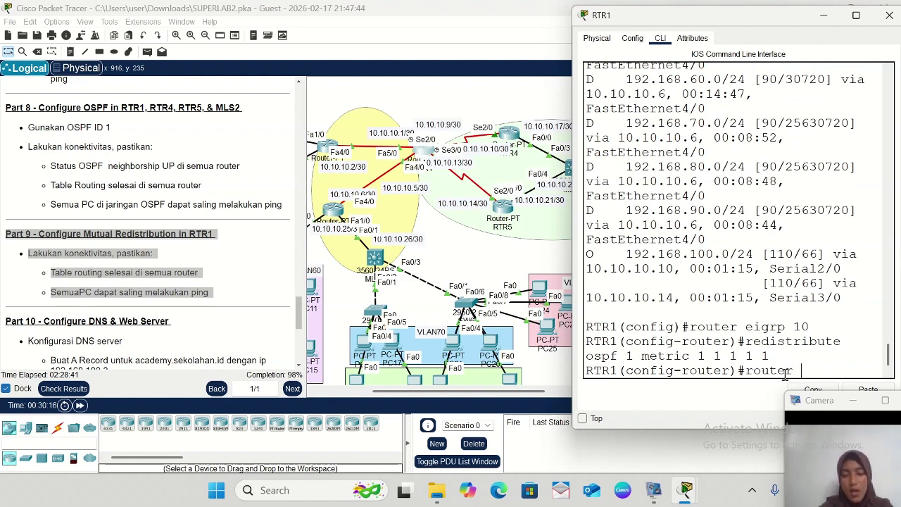
pyautogui.write(' ospf')
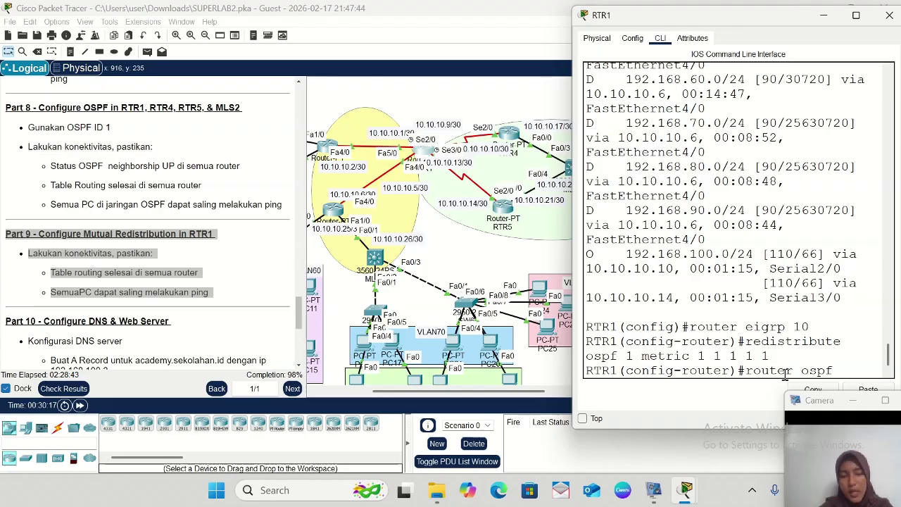
pyautogui.write(' 1')
pyautogui.press('Return')
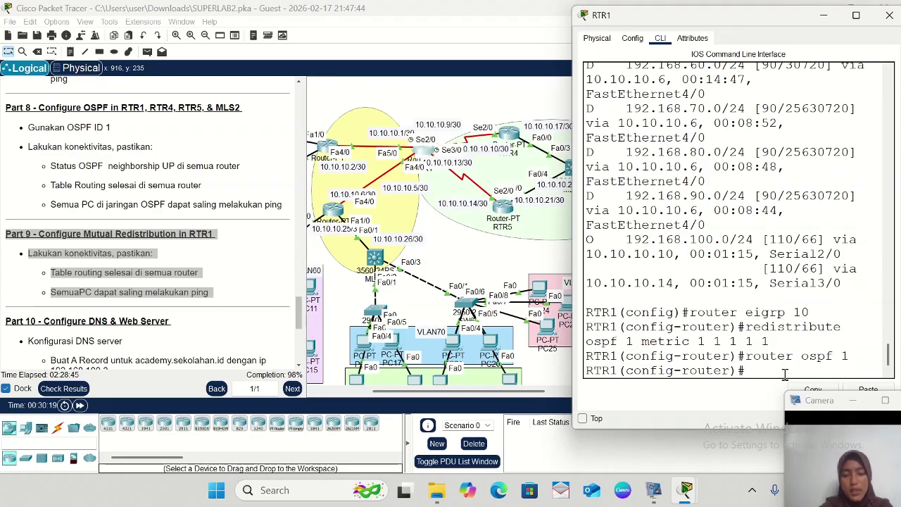
pyautogui.write('redi')
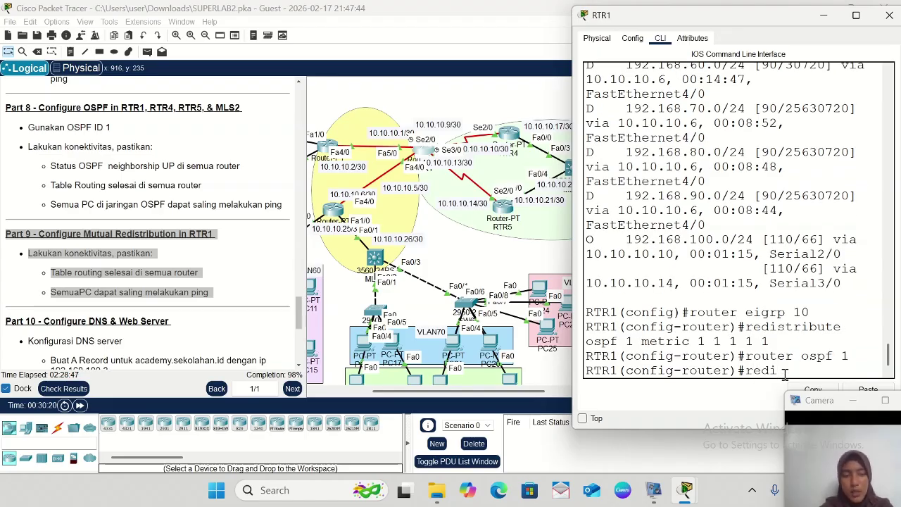
pyautogui.write('stri')
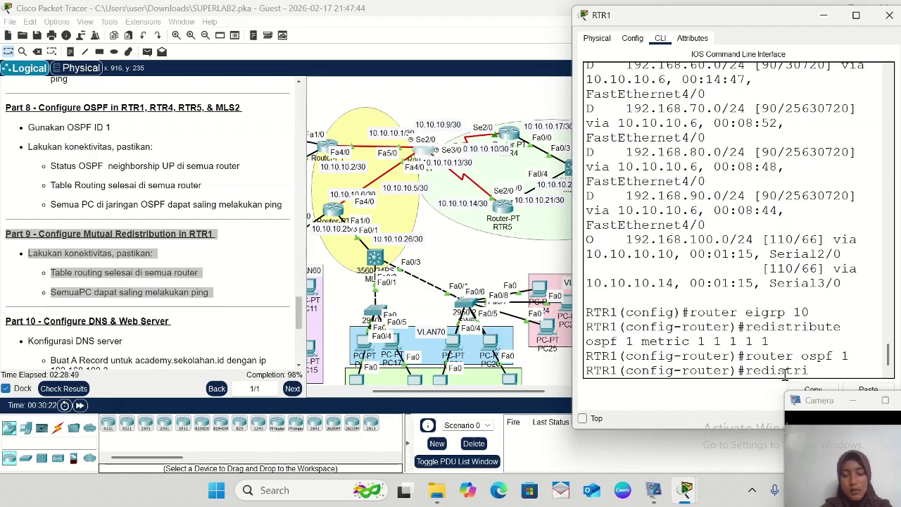
pyautogui.write('bute')
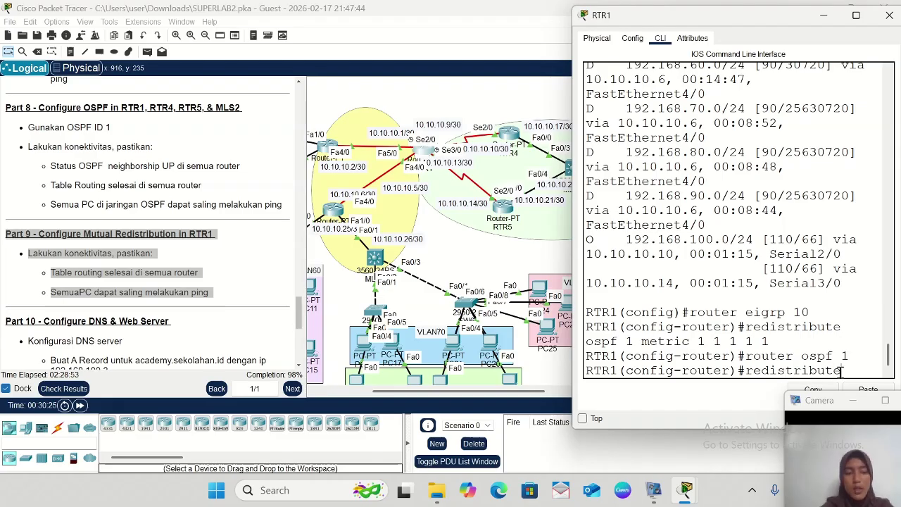
pyautogui.write(' e')
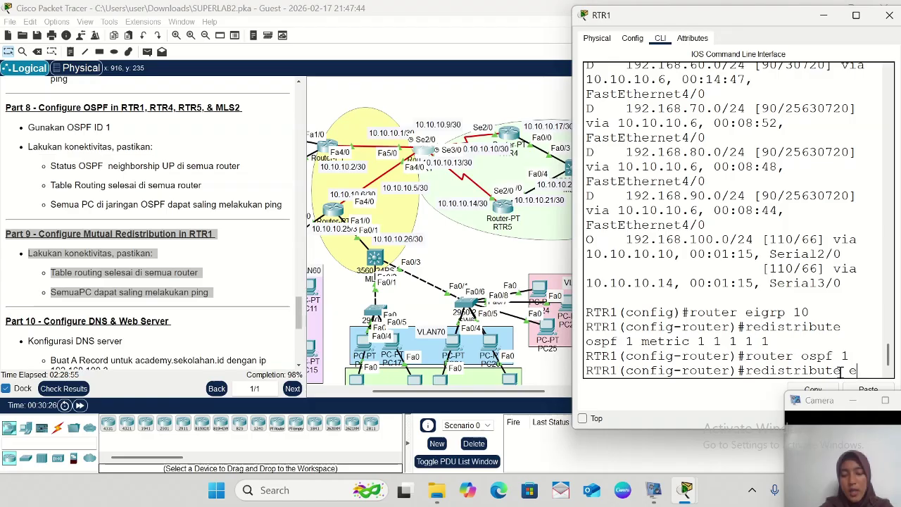
pyautogui.write('igrp')
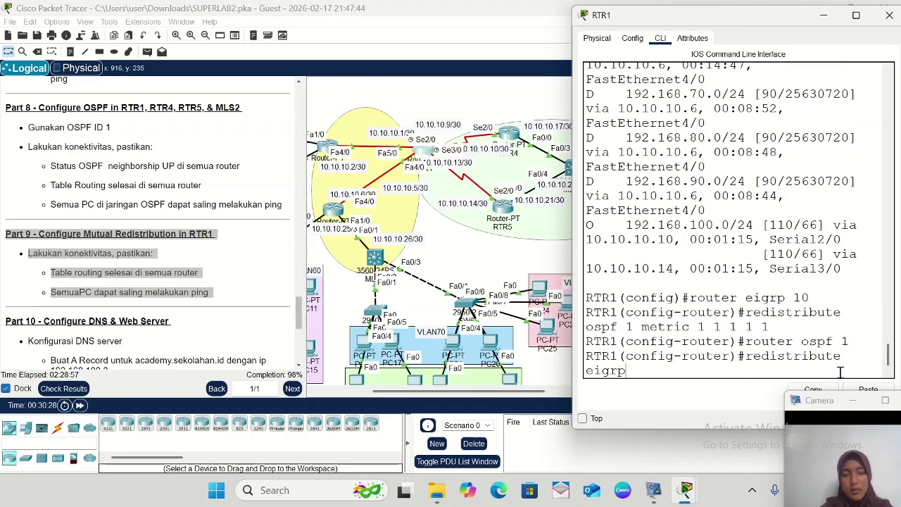
pyautogui.write(' 10 sub')
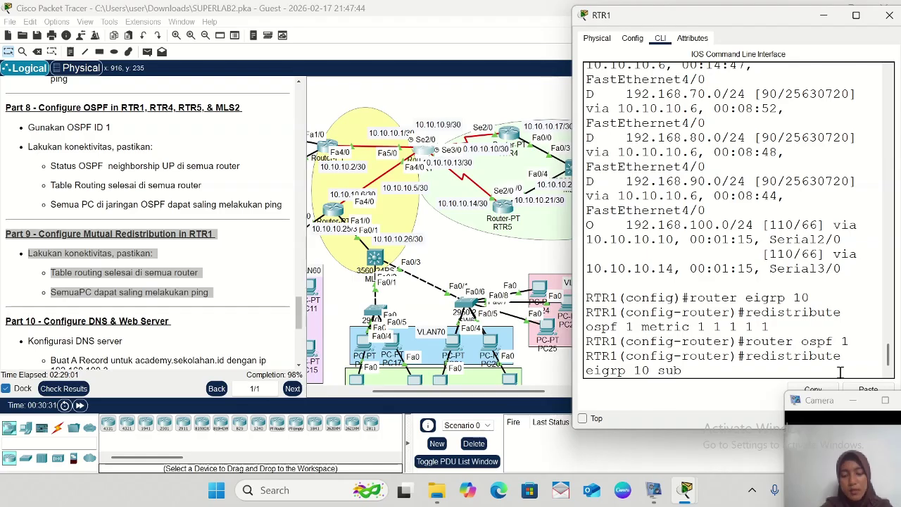
pyautogui.write('net')
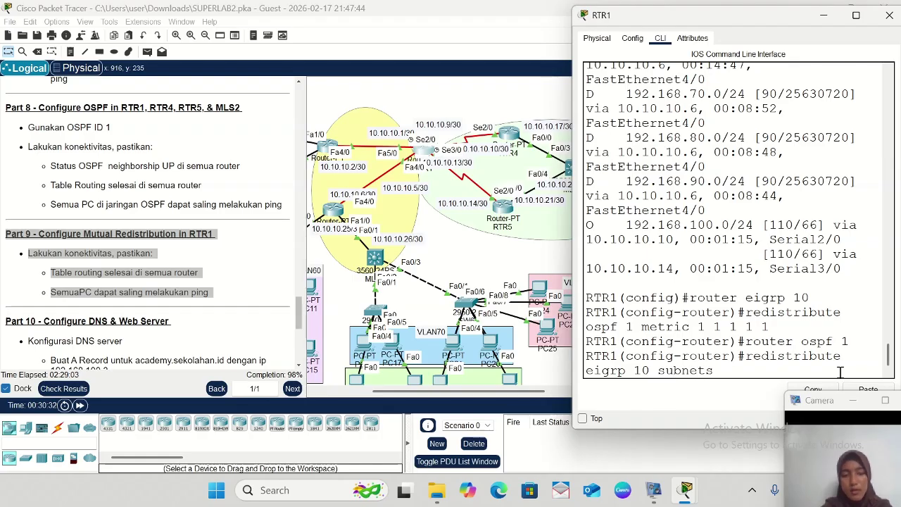
pyautogui.write('s')
pyautogui.press('Return')
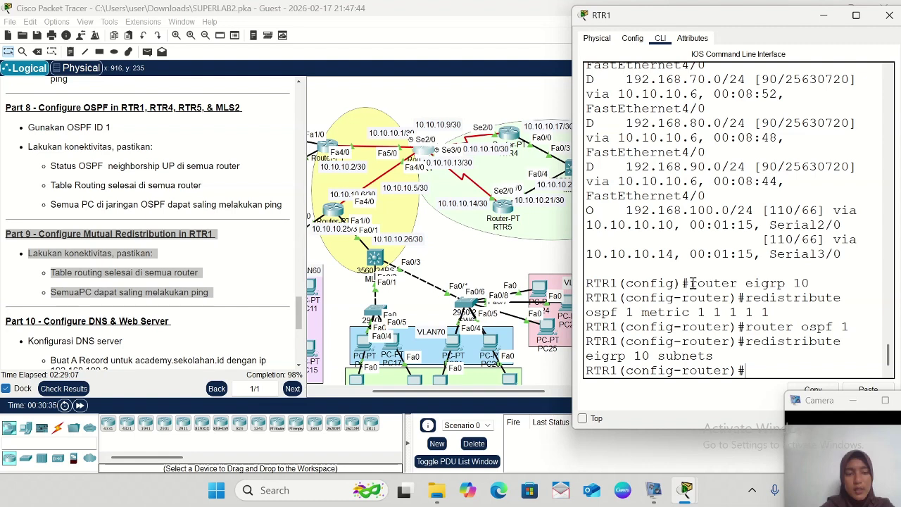
# - Highlight the four redistribution commands just entered on RTR1
pyautogui.moveTo(691, 283); pyautogui.dragTo(822, 280)
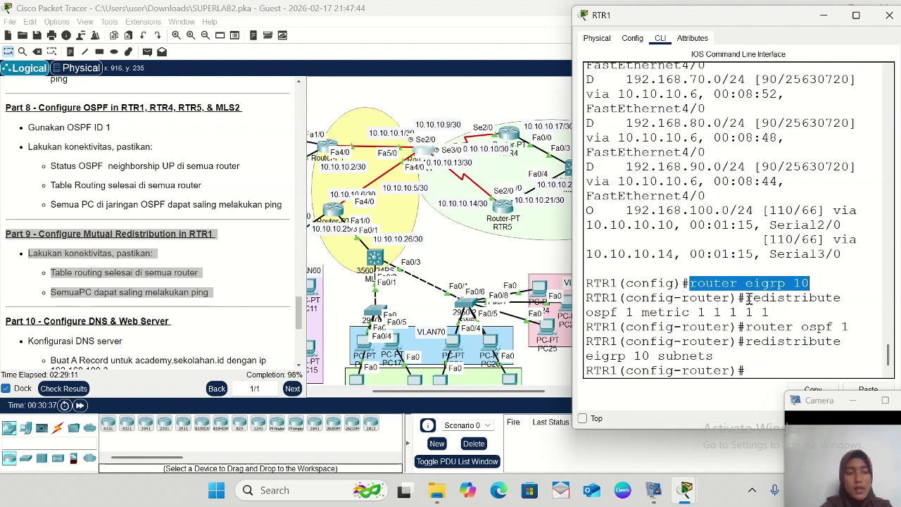
pyautogui.moveTo(745, 298); pyautogui.dragTo(843, 307)
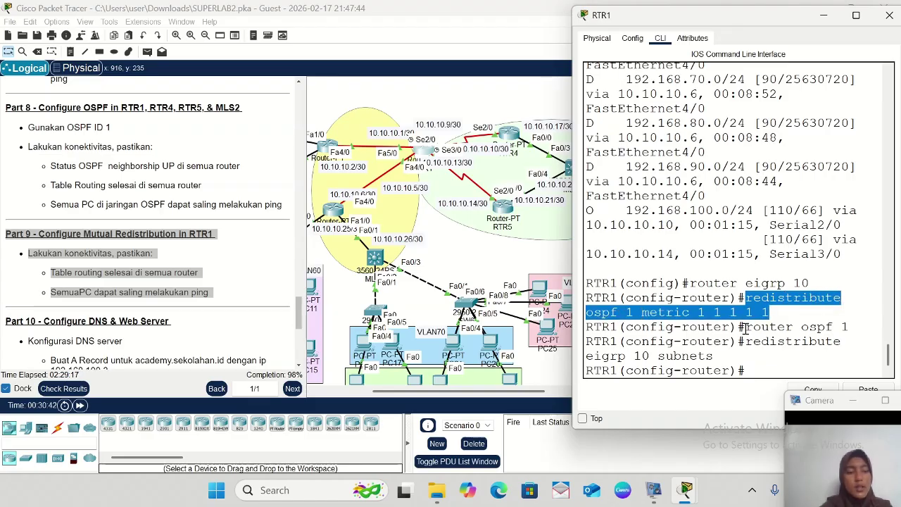
pyautogui.moveTo(744, 328); pyautogui.dragTo(854, 330)
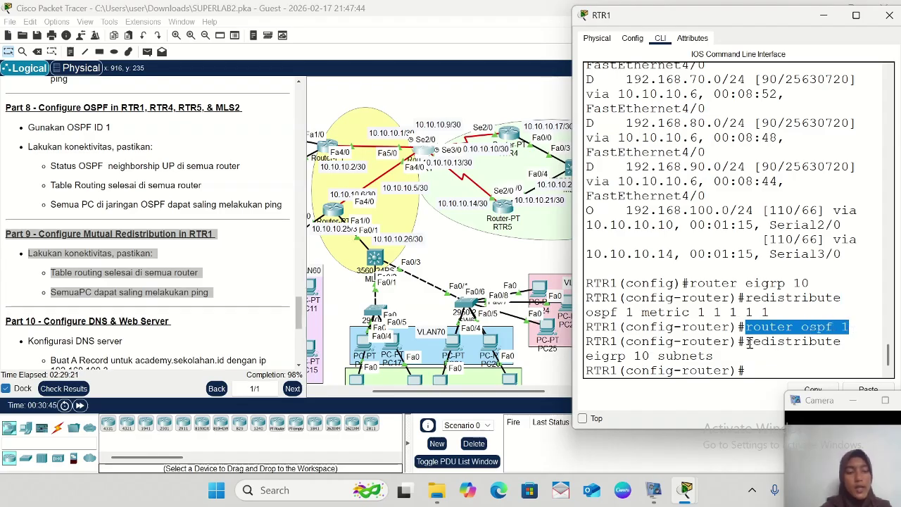
pyautogui.moveTo(748, 342); pyautogui.dragTo(850, 354)
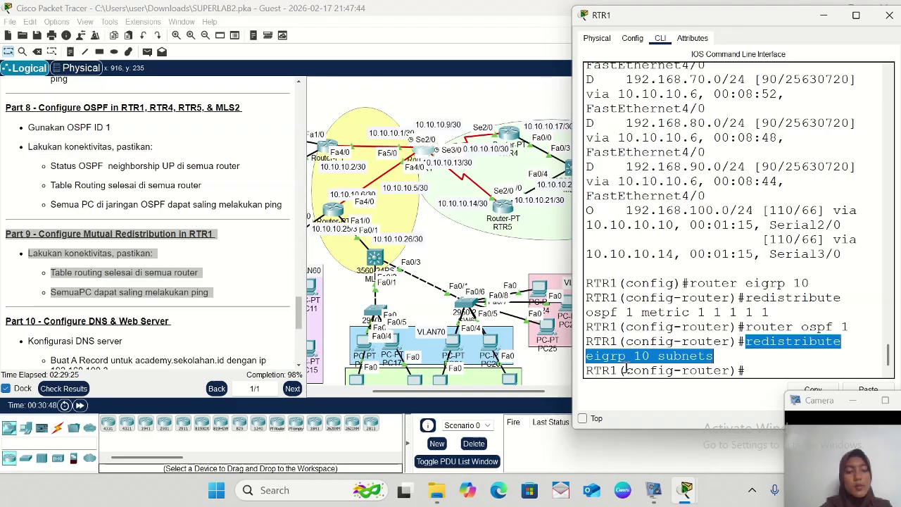
pyautogui.click(752, 377)
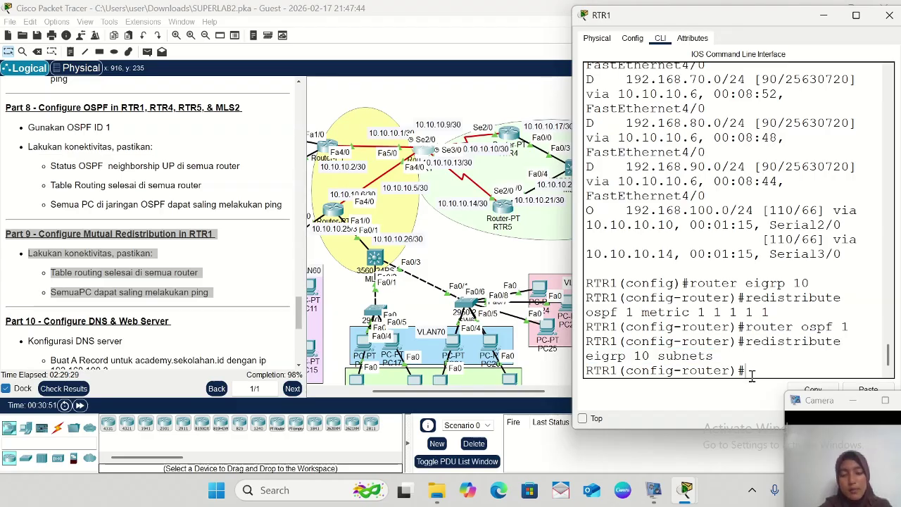
# - Exit router configuration, review RTR1's updated routing table, and minimize its console
pyautogui.write('ex')
pyautogui.press('Return')
pyautogui.write('do sh')
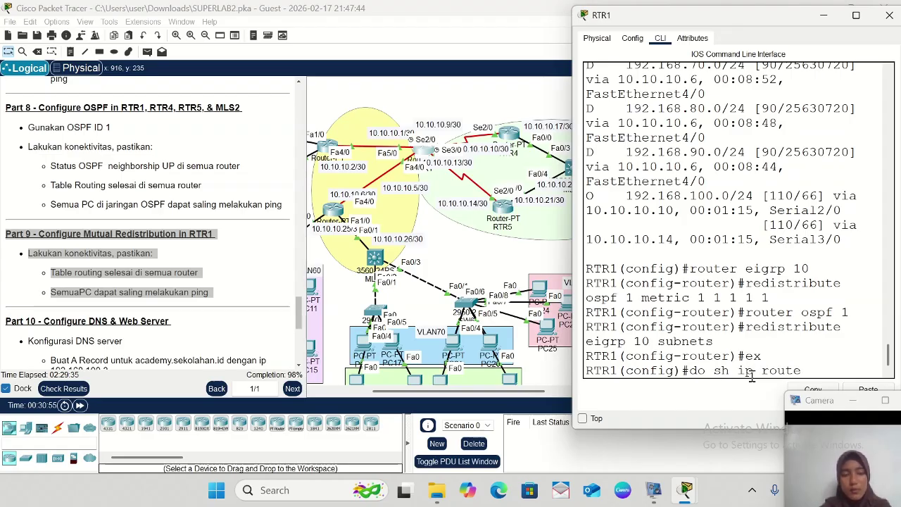
pyautogui.write(' ip route')
pyautogui.press('Return')
pyautogui.press('space')
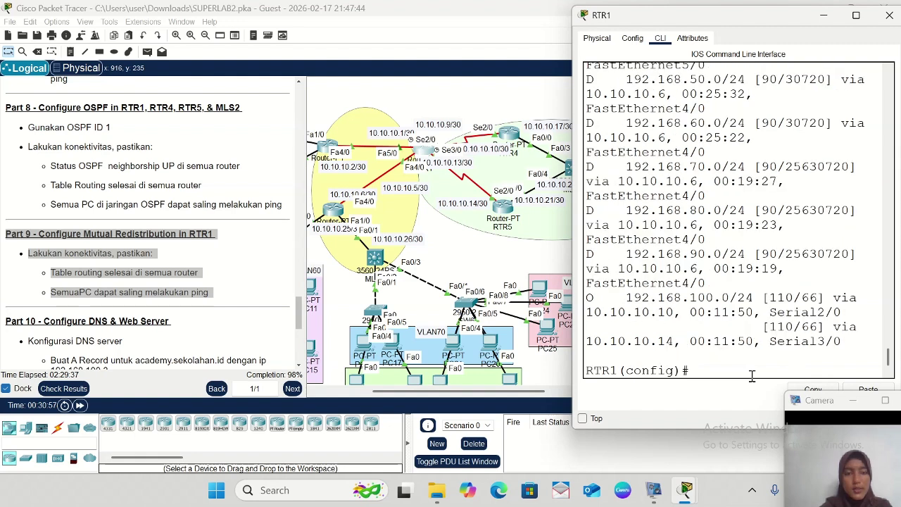
pyautogui.click(823, 15)
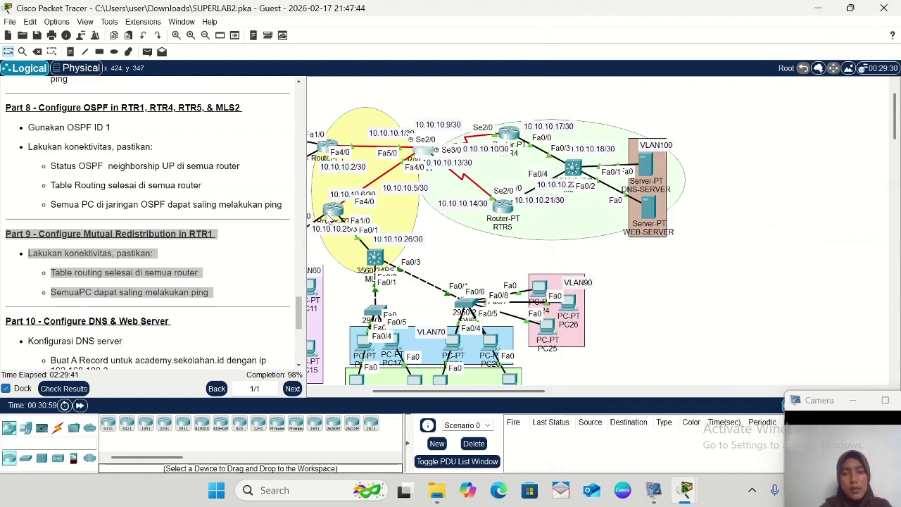
# - Open RTR3's CLI and enter privileged and global configuration mode with 'ena' and 'conf t'
pyautogui.click(330, 212)
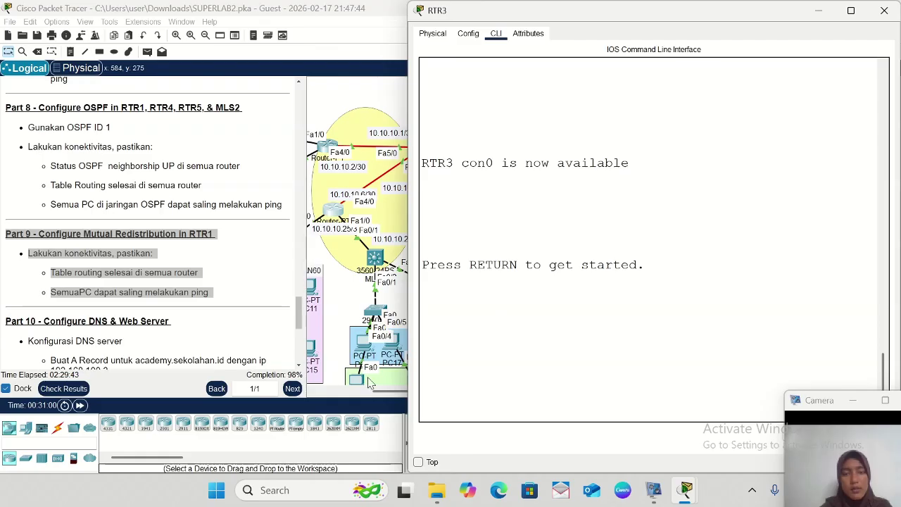
pyautogui.scroll(-2, 387, 357)
pyautogui.press('Return')
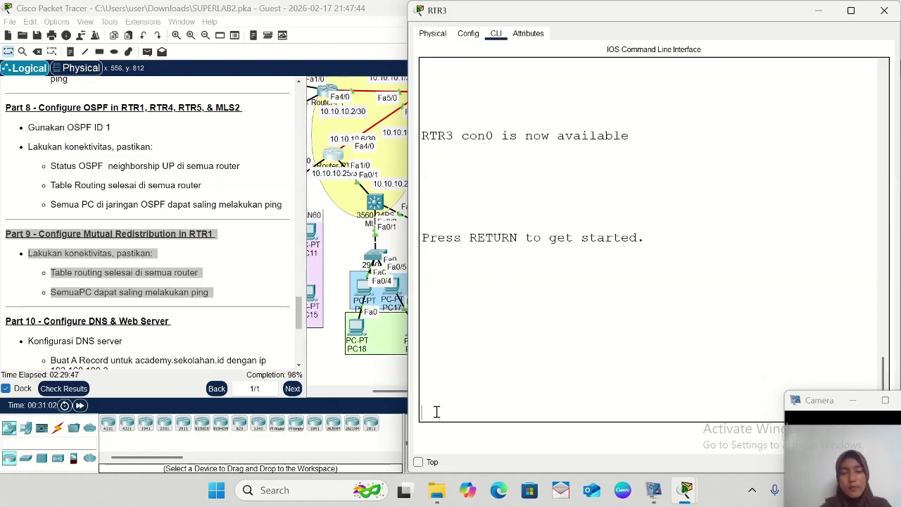
pyautogui.press('Return')
pyautogui.write('ena')
pyautogui.press('Return')
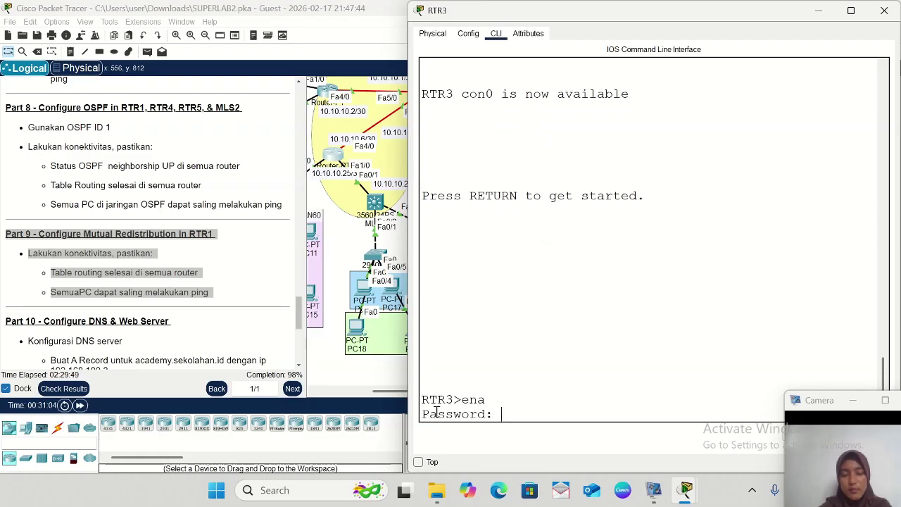
pyautogui.press('Return')
pyautogui.write('co')
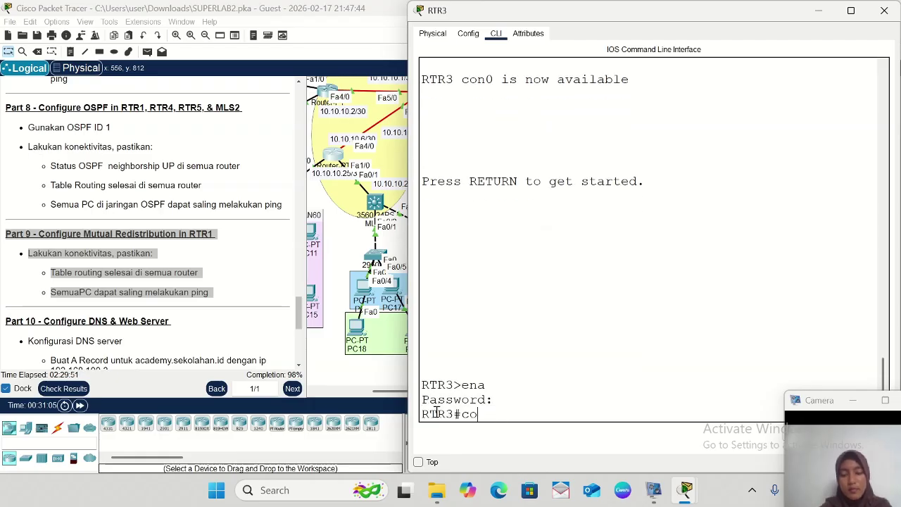
pyautogui.write('nf t')
pyautogui.press('Return')
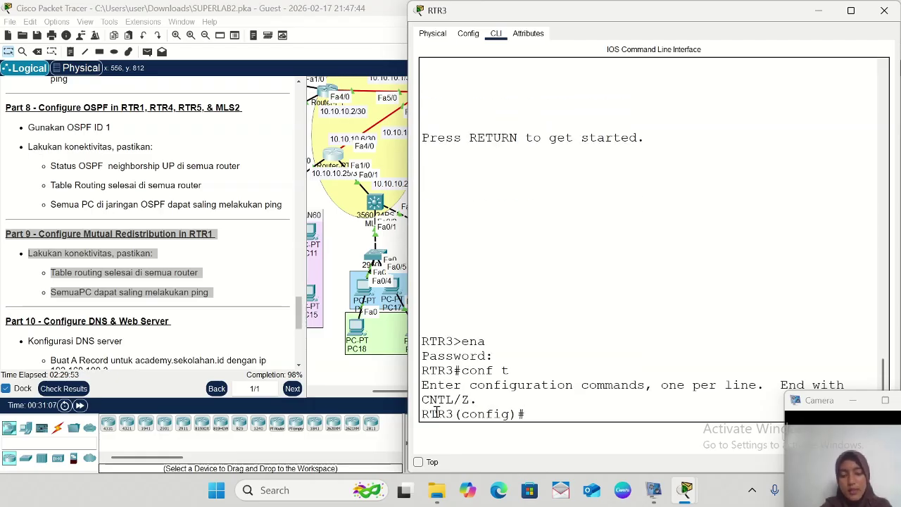
# - Show RTR3's routing table, highlight the D EX routes including 192.168.100.0/24, then minimize it
pyautogui.write('do sh ip rout')
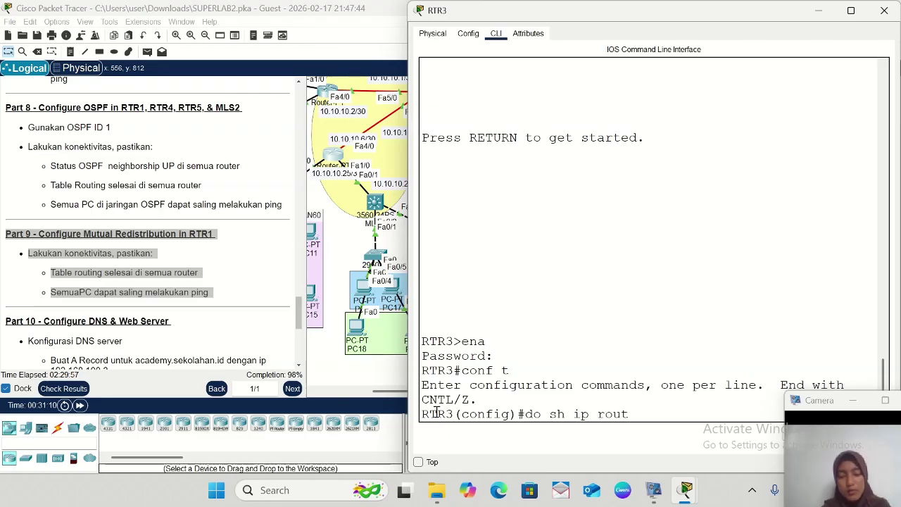
pyautogui.write('e')
pyautogui.press('Return')
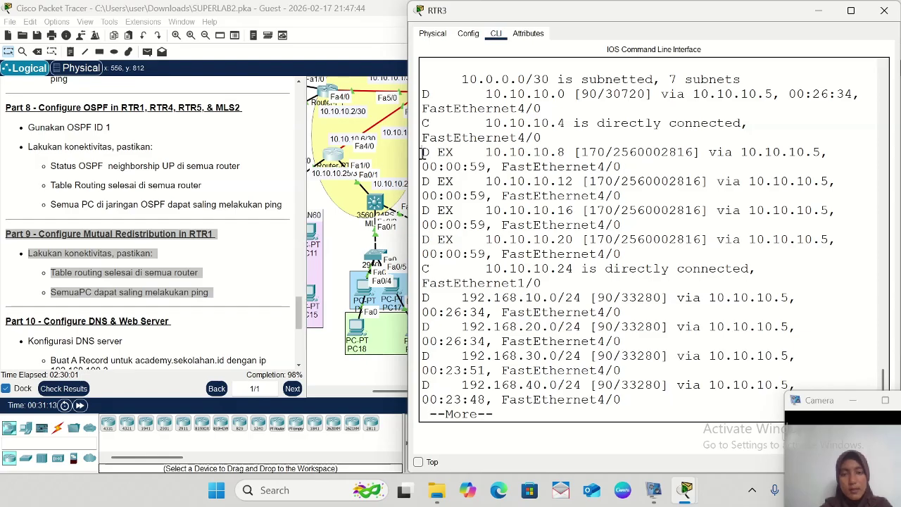
pyautogui.moveTo(423, 152); pyautogui.dragTo(658, 394)
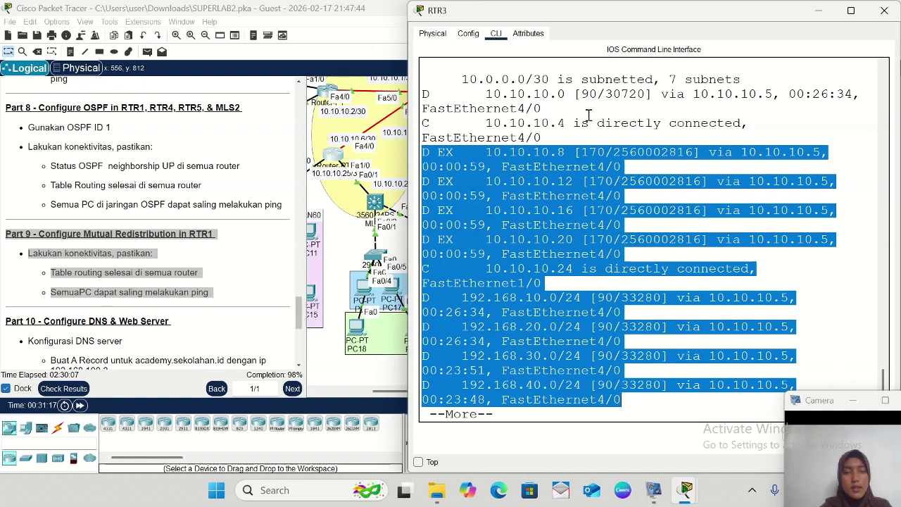
pyautogui.scroll(3, 358, 242)
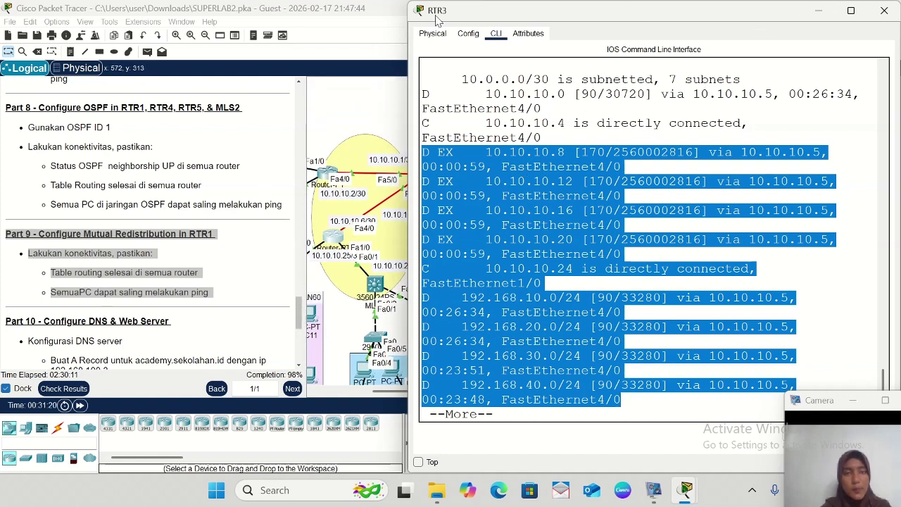
pyautogui.moveTo(407, 3); pyautogui.dragTo(556, 29)
pyautogui.scroll(-5, 809, 293)
pyautogui.hotkey('ctrl', 'a')
pyautogui.scroll(-10, 809, 292)
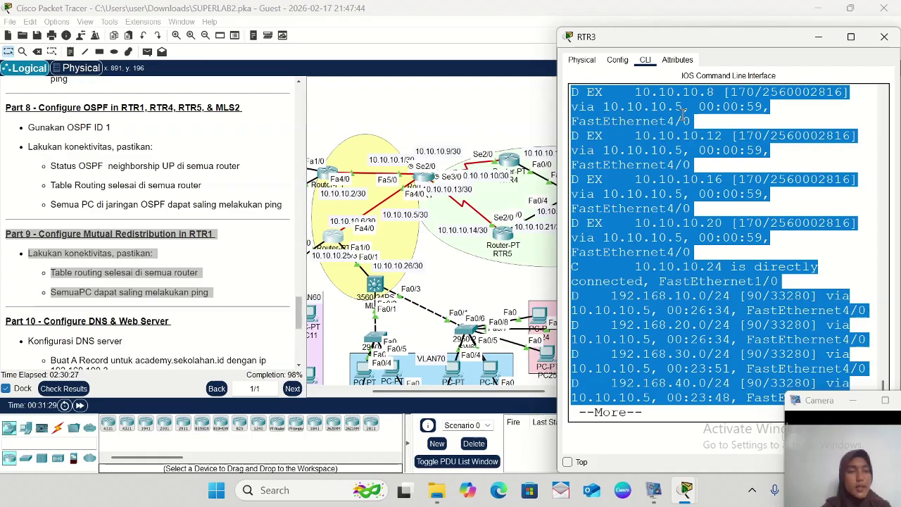
pyautogui.click(658, 414)
pyautogui.press('space')
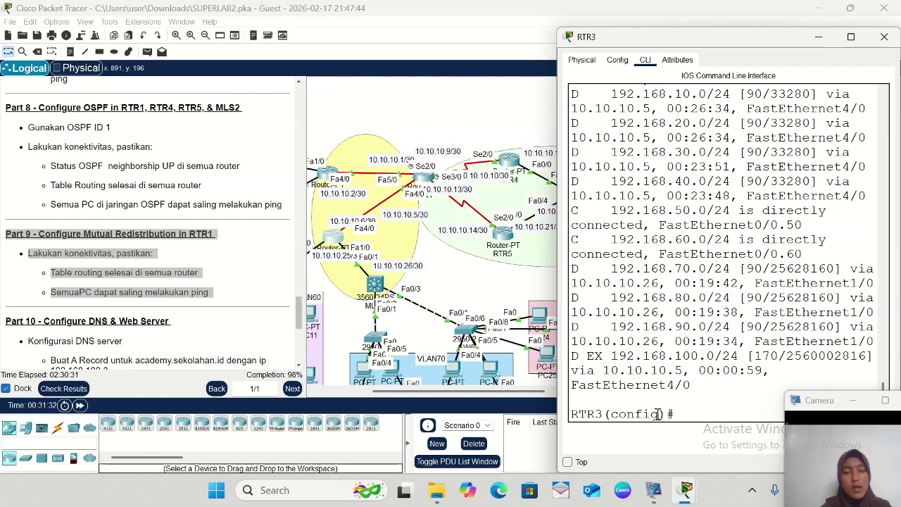
pyautogui.click(819, 40)
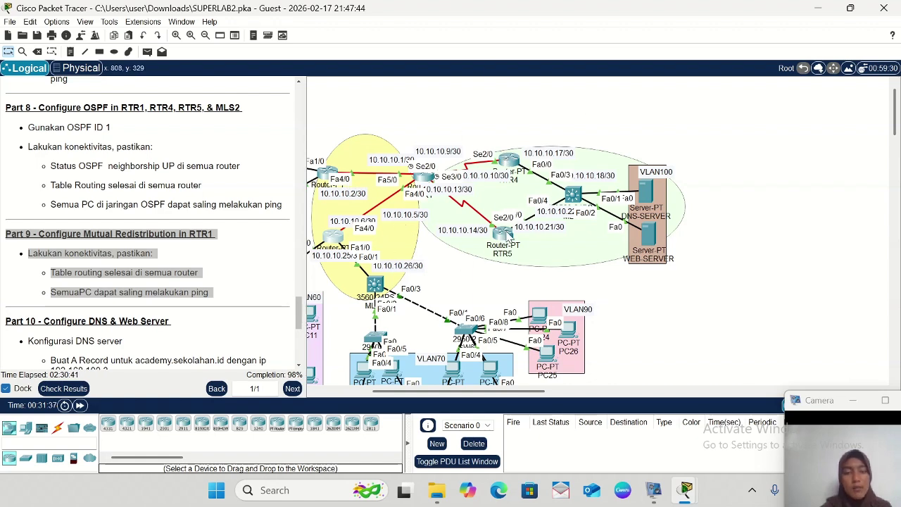
# - Open RTR5's CLI and enter privileged and global configuration mode
pyautogui.click(508, 236)
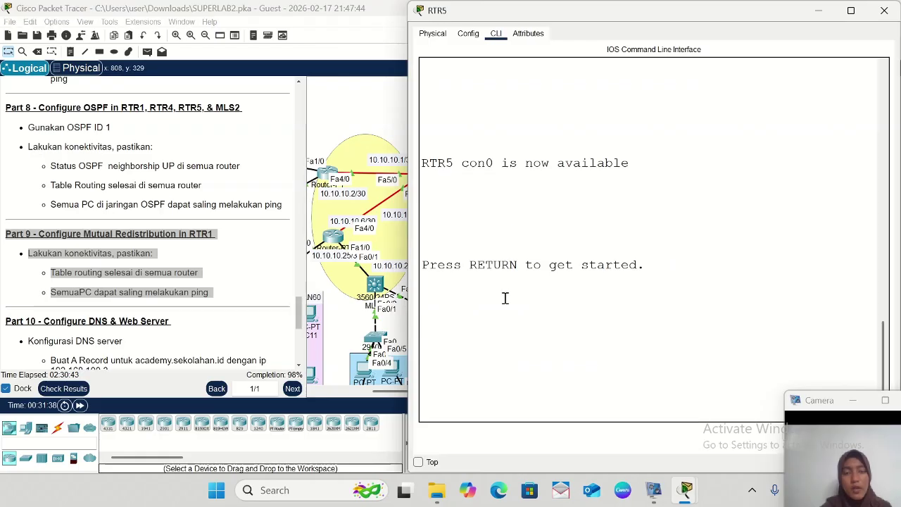
pyautogui.press('Return')
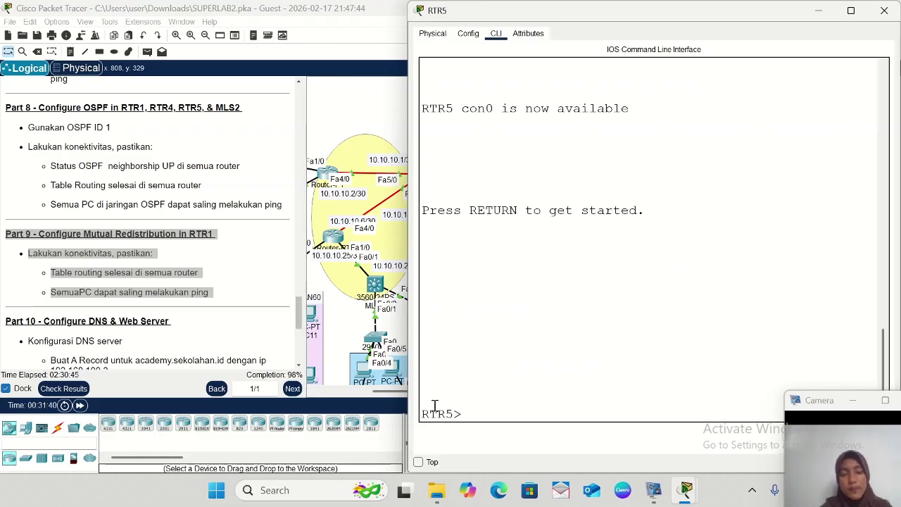
pyautogui.write('ena')
pyautogui.press('Return')
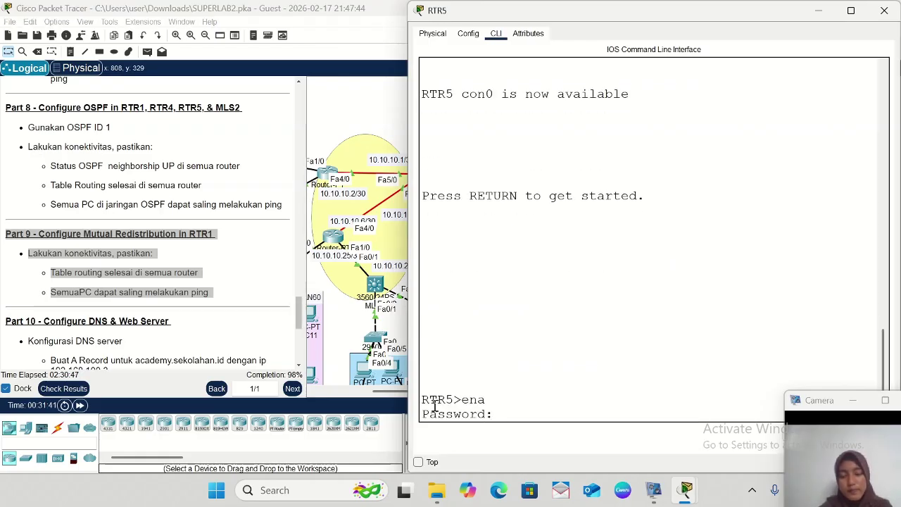
pyautogui.press('Return')
pyautogui.write('conf t')
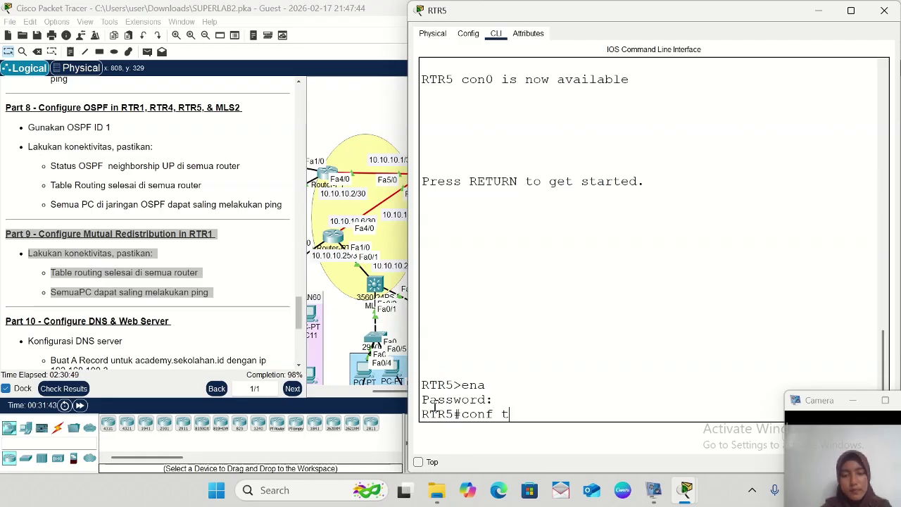
pyautogui.press('Return')
# - Show RTR5's routing table, highlight the O E2 routes via 10.10.10.13, then minimize it
pyautogui.write('do s')
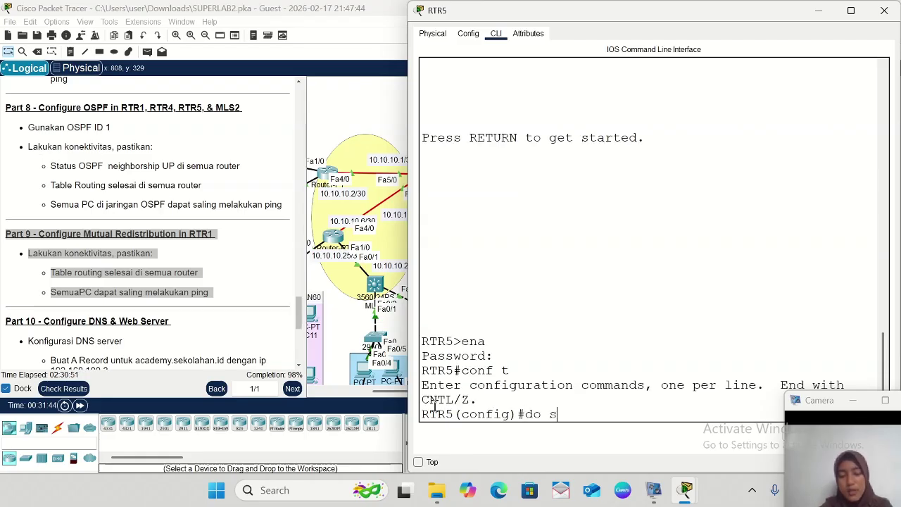
pyautogui.write('h ip rout')
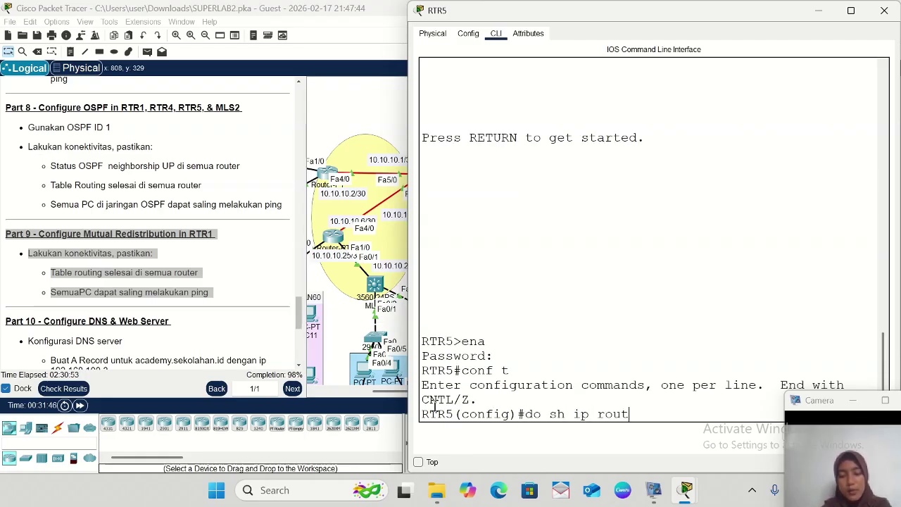
pyautogui.write('e')
pyautogui.press('Return')
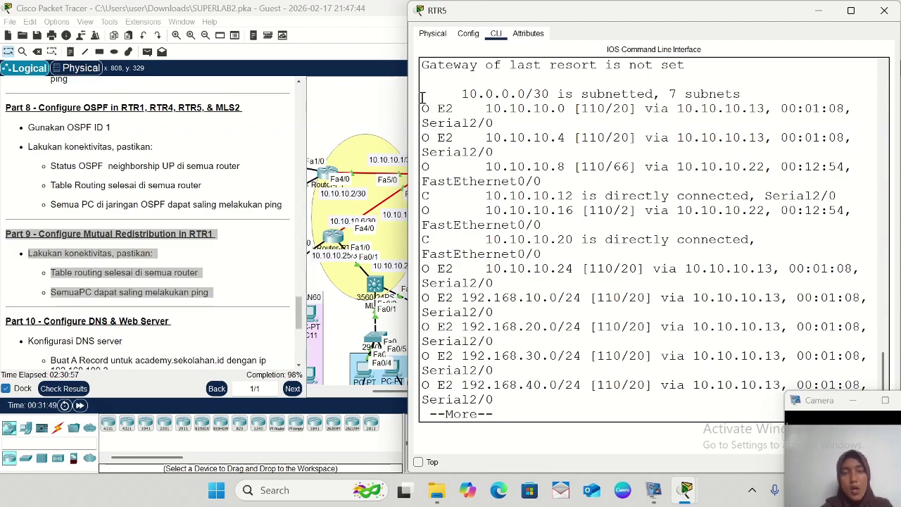
pyautogui.moveTo(422, 98); pyautogui.dragTo(665, 322)
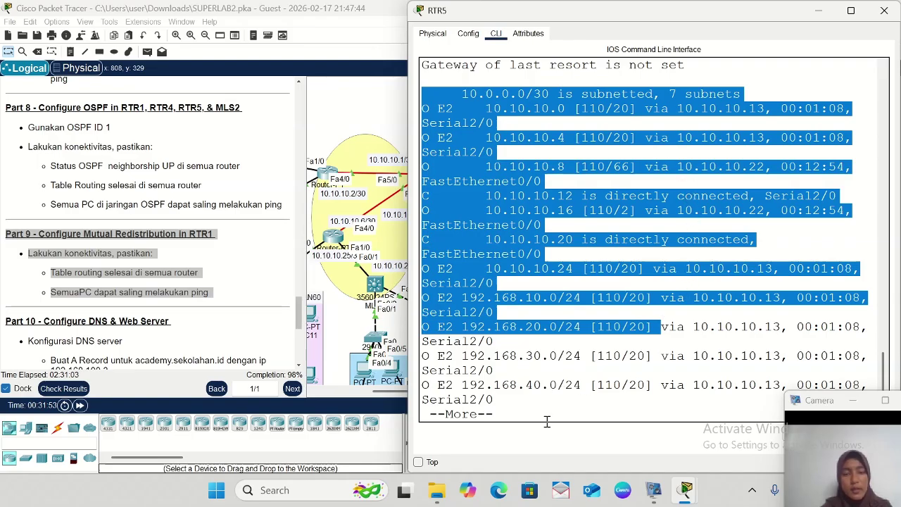
pyautogui.moveTo(509, 411); pyautogui.dragTo(425, 63)
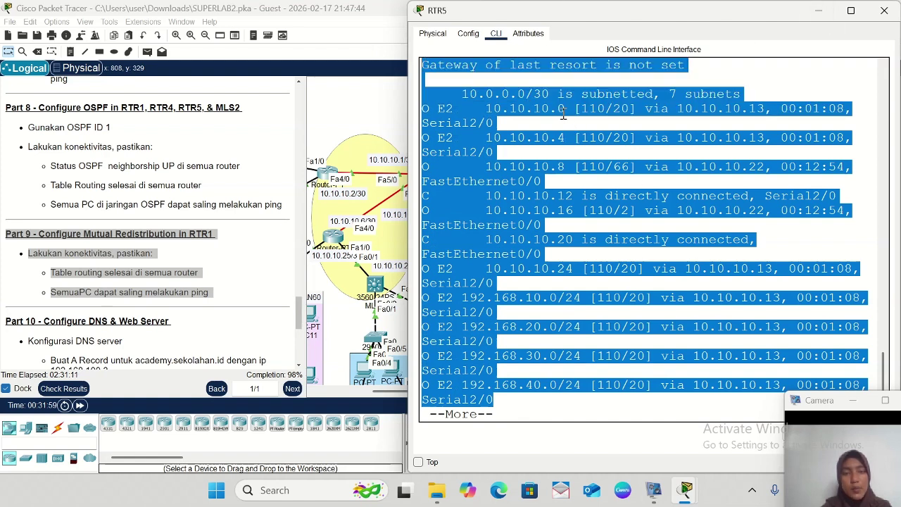
pyautogui.hscroll(1, 381, 190)
pyautogui.hscroll(-1, 381, 190)
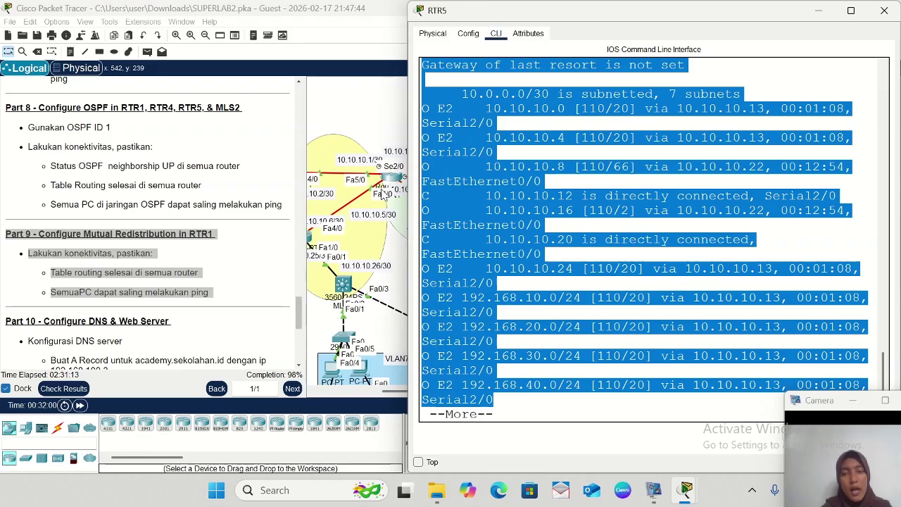
pyautogui.hscroll(1, 384, 195)
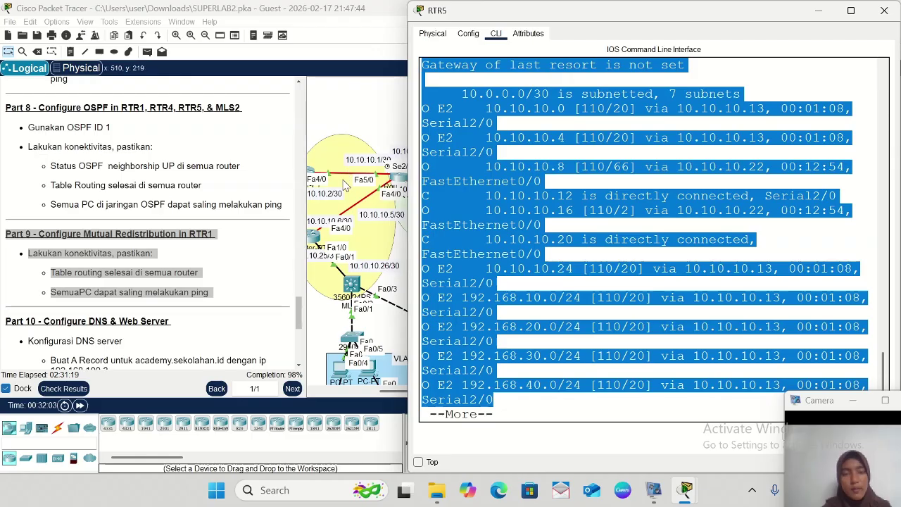
pyautogui.click(819, 14)
# - Send two simple PDU pings from PC0 to WEB-SERVER
pyautogui.hscroll(-3, 604, 319)
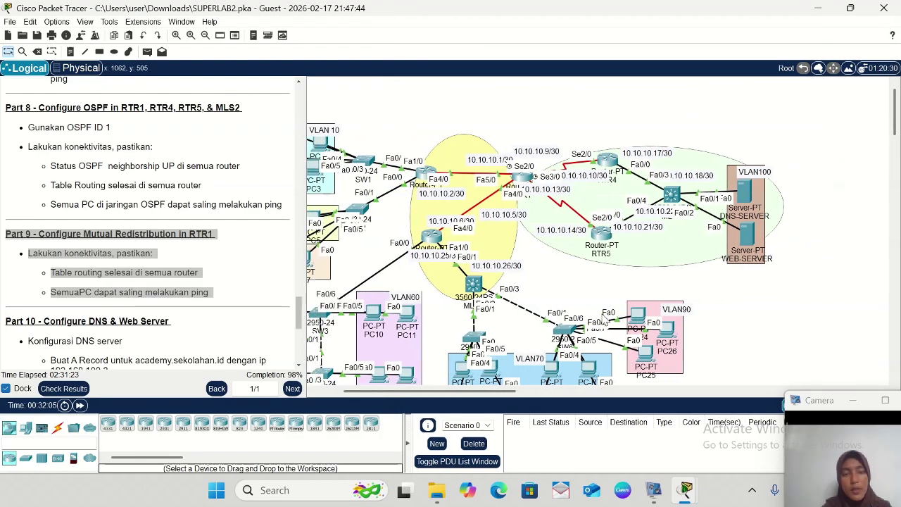
pyautogui.hscroll(-2, 398, 199)
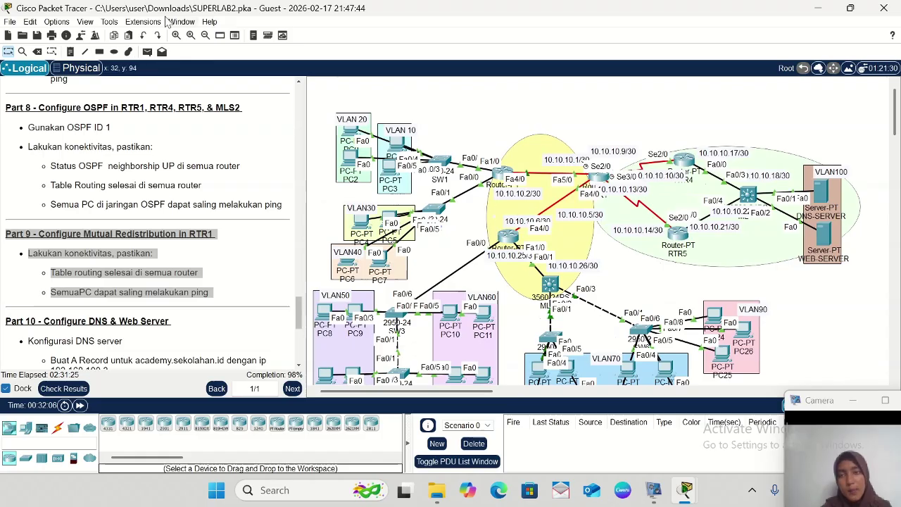
pyautogui.click(147, 56)
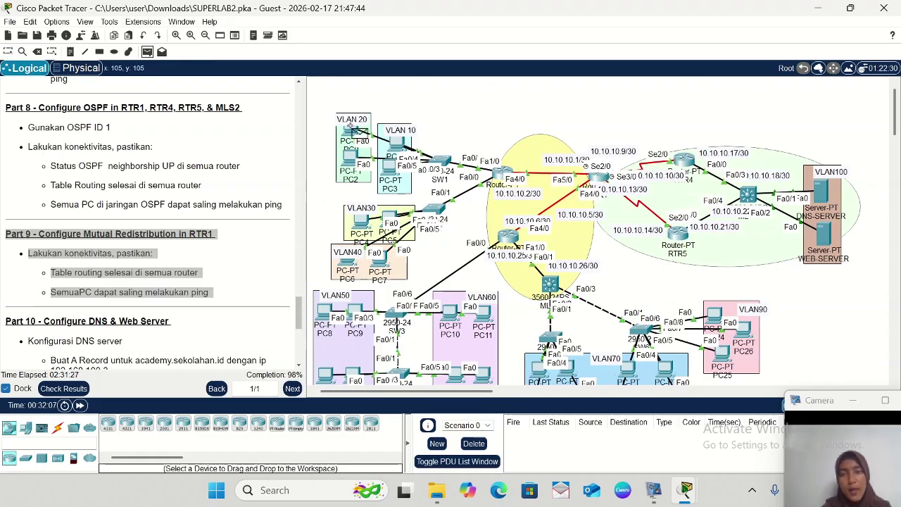
pyautogui.click(350, 133)
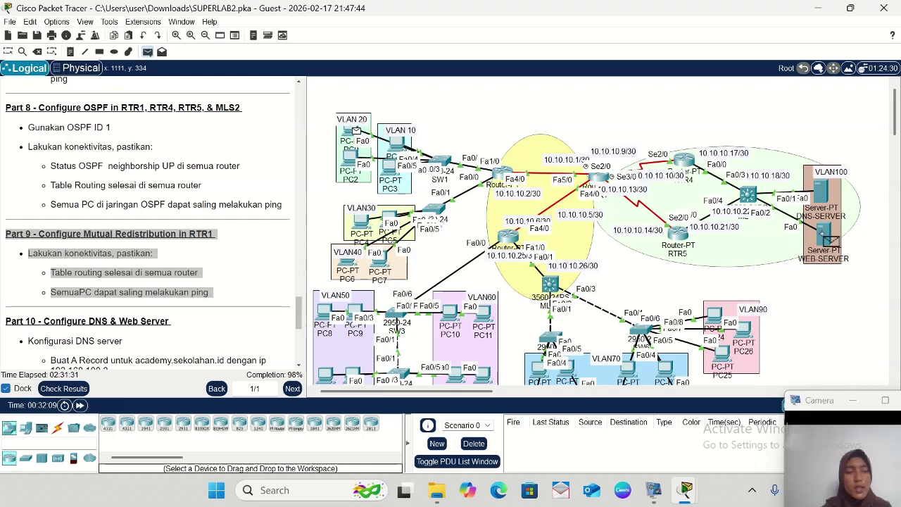
pyautogui.click(824, 238)
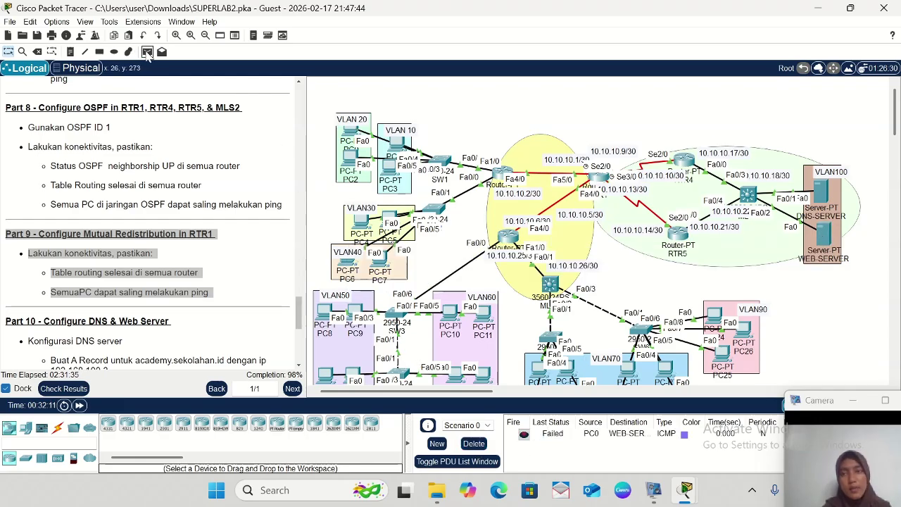
pyautogui.click(147, 52)
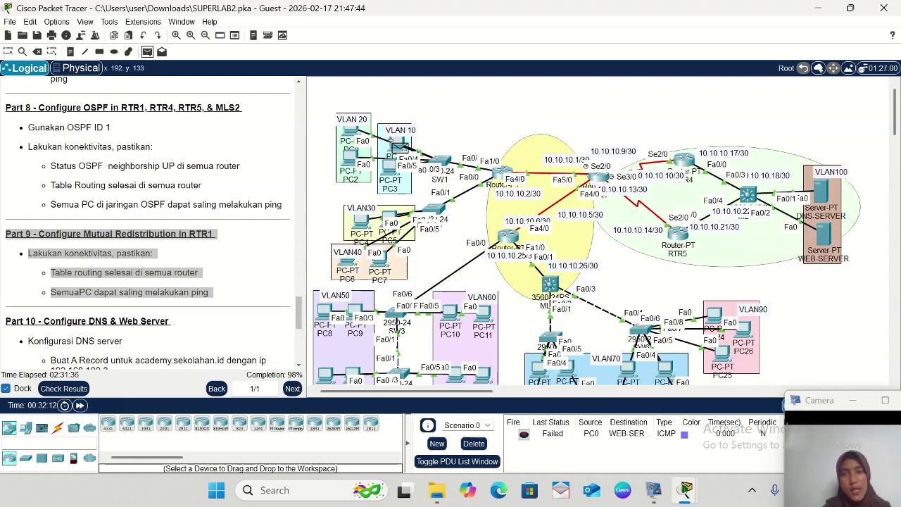
pyautogui.click(346, 128)
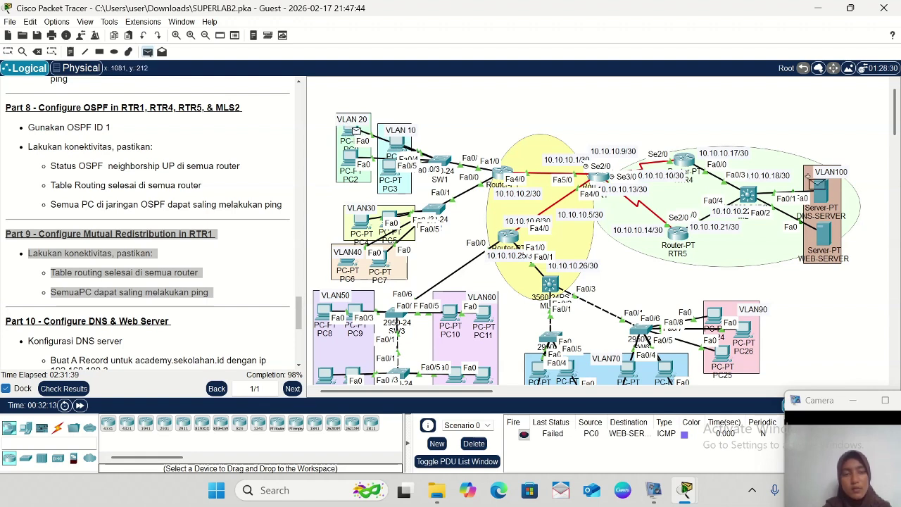
pyautogui.click(823, 239)
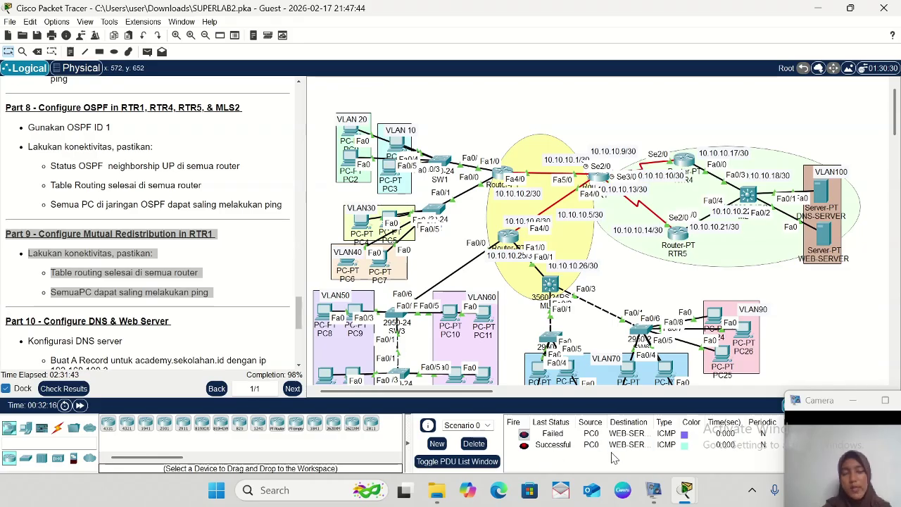
# - Send a simple PDU ping from PC1 to DNS-SERVER
pyautogui.click(148, 53)
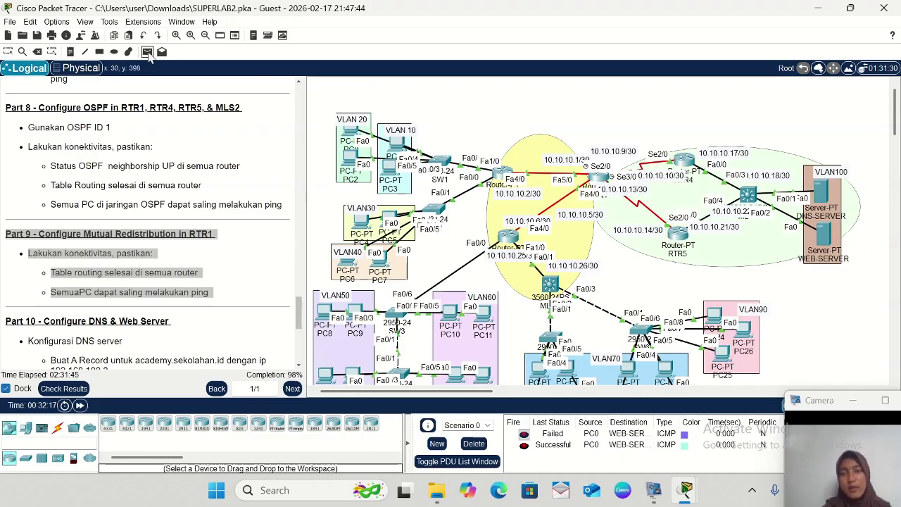
pyautogui.click(399, 143)
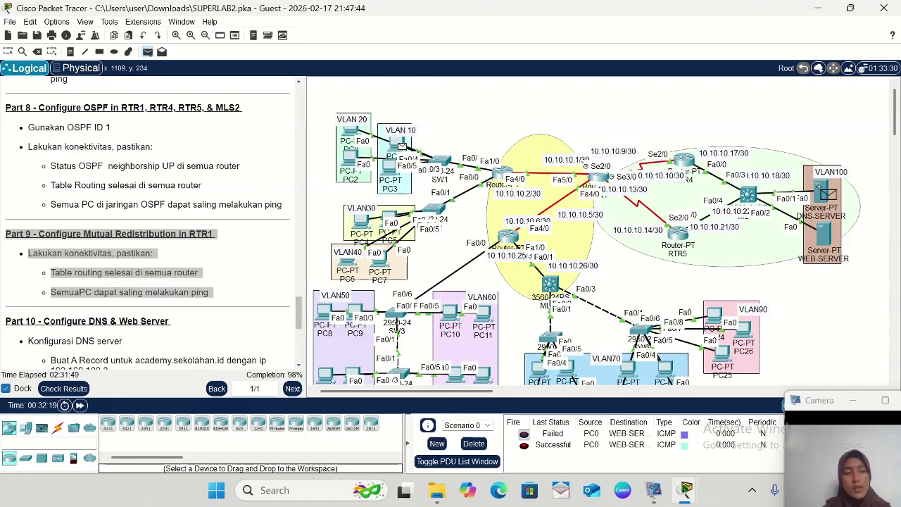
pyautogui.click(825, 192)
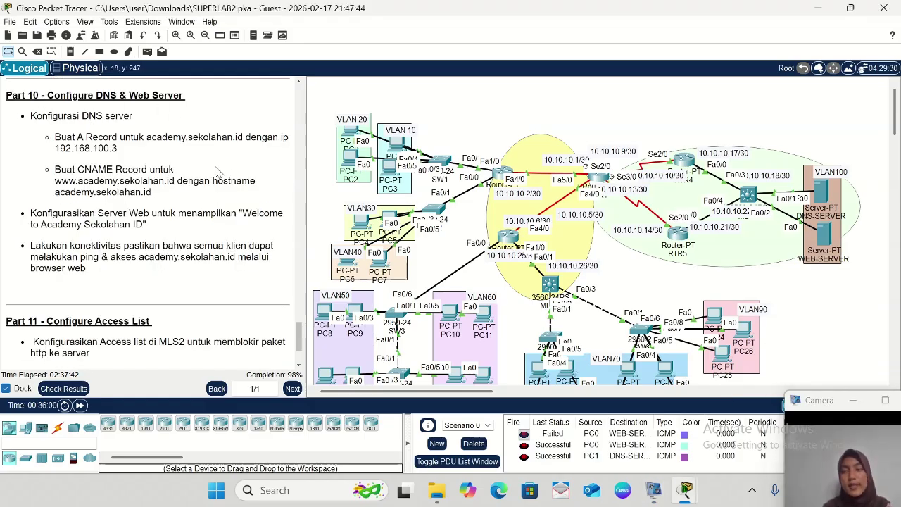
# - Highlight the Part 10 DNS instructions, then open the DNS-SERVER device window
pyautogui.moveTo(264, 222); pyautogui.dragTo(282, 286)
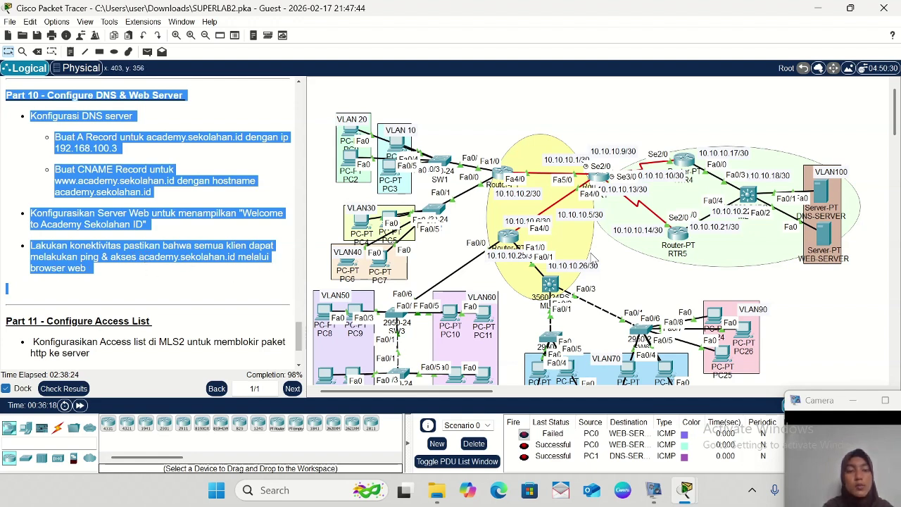
pyautogui.click(775, 286)
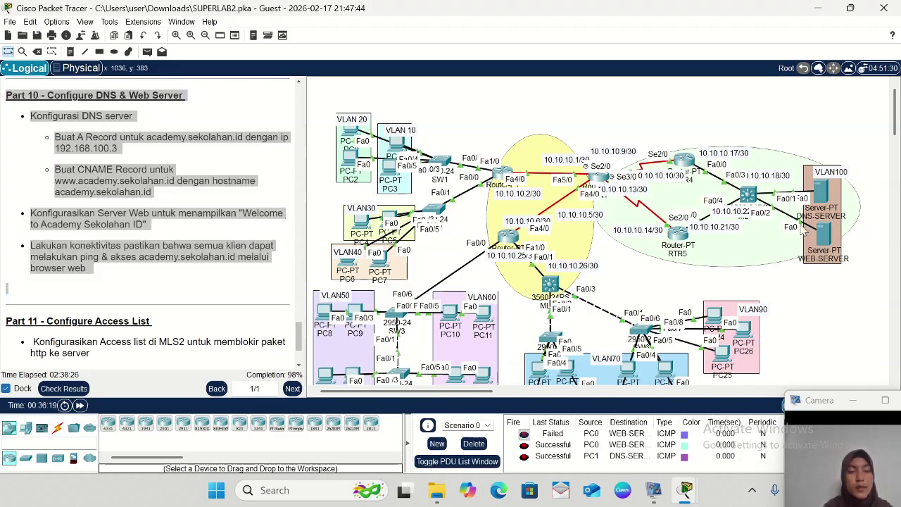
pyautogui.click(821, 194)
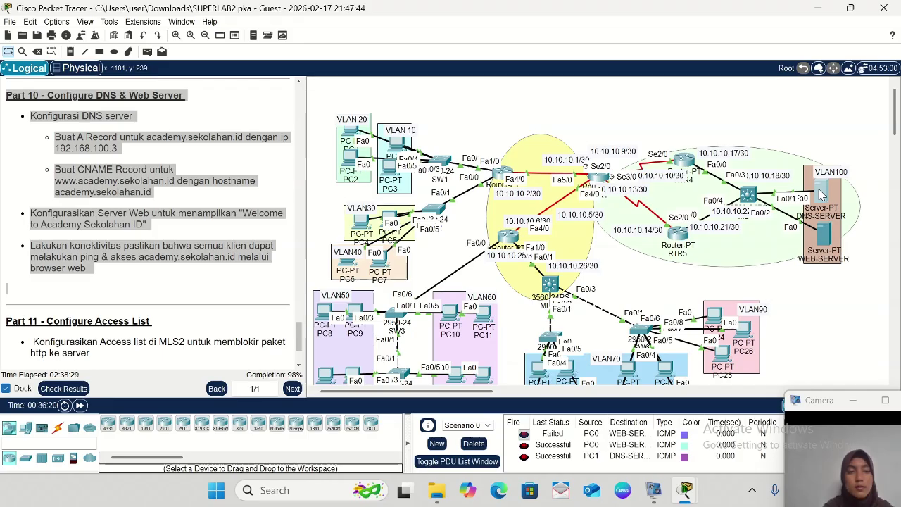
pyautogui.click(820, 196)
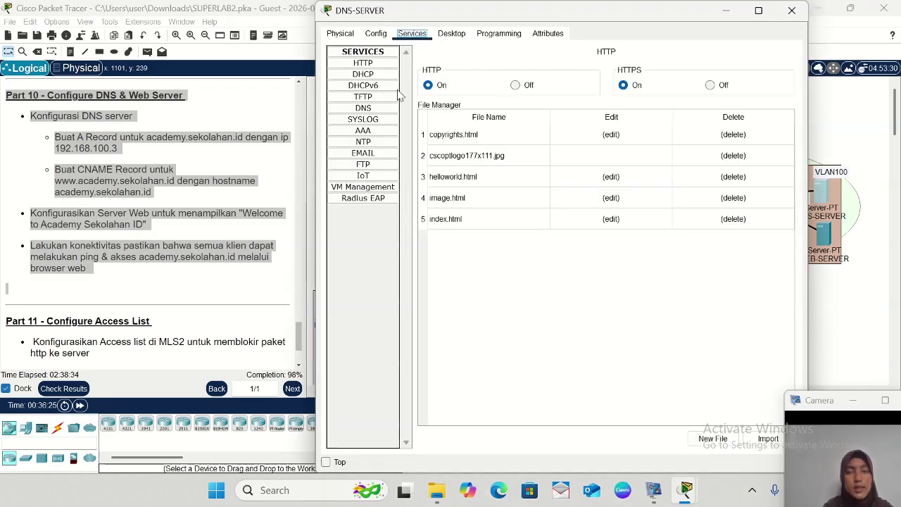
# - Turn DNS service on and add an A record academysekolahan.com → 192.168.100.3
pyautogui.click(376, 113)
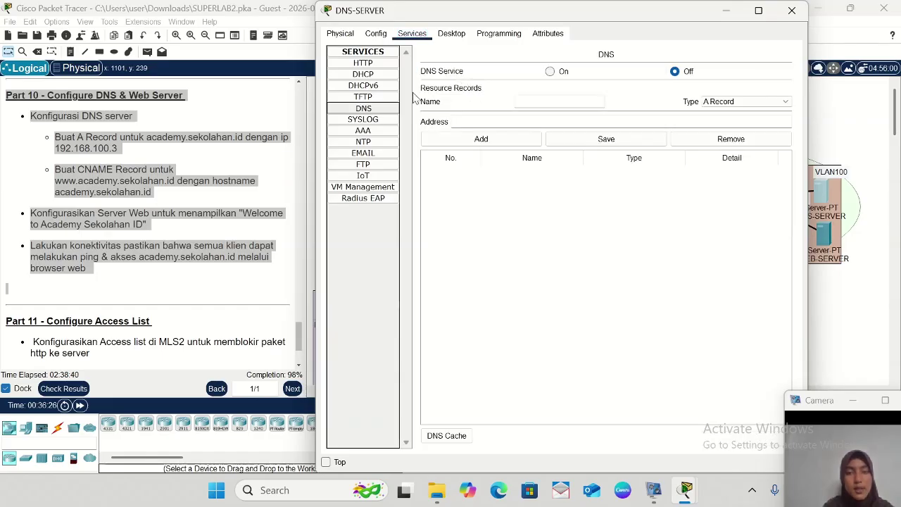
pyautogui.click(550, 73)
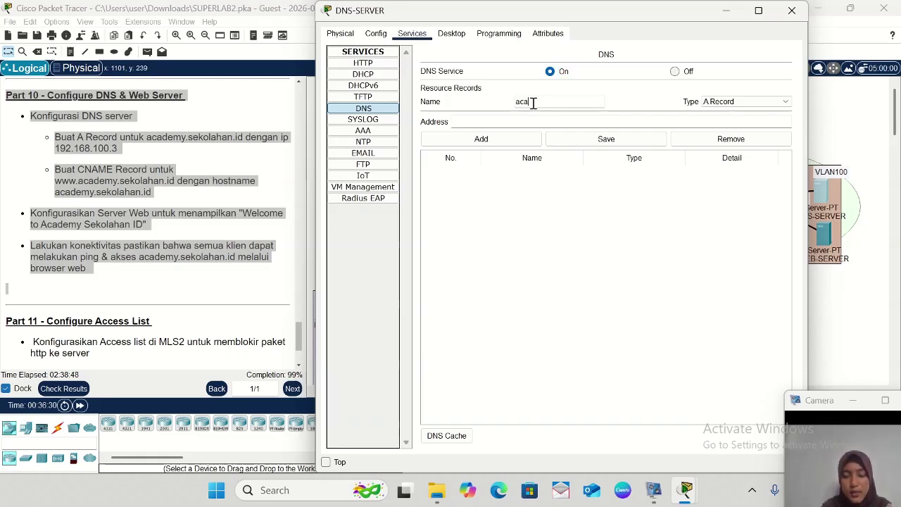
pyautogui.write('em')
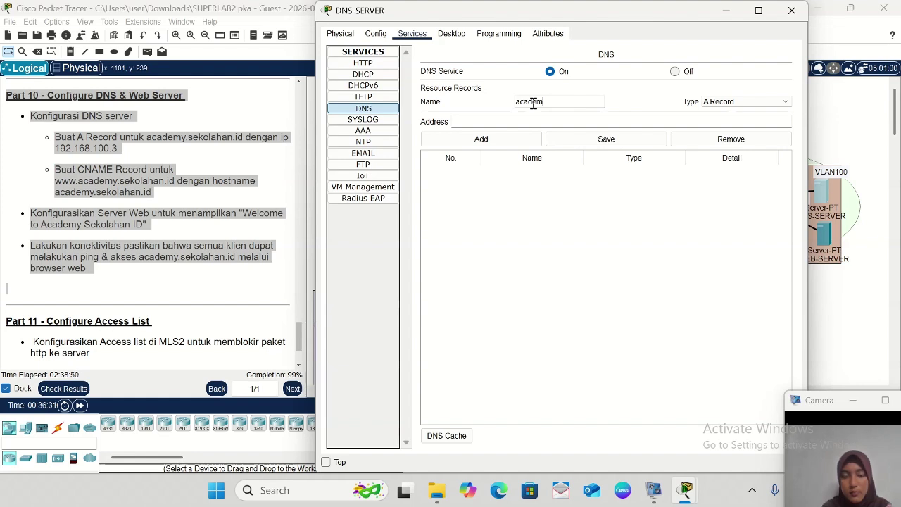
pyautogui.write('ysekolahan.com')
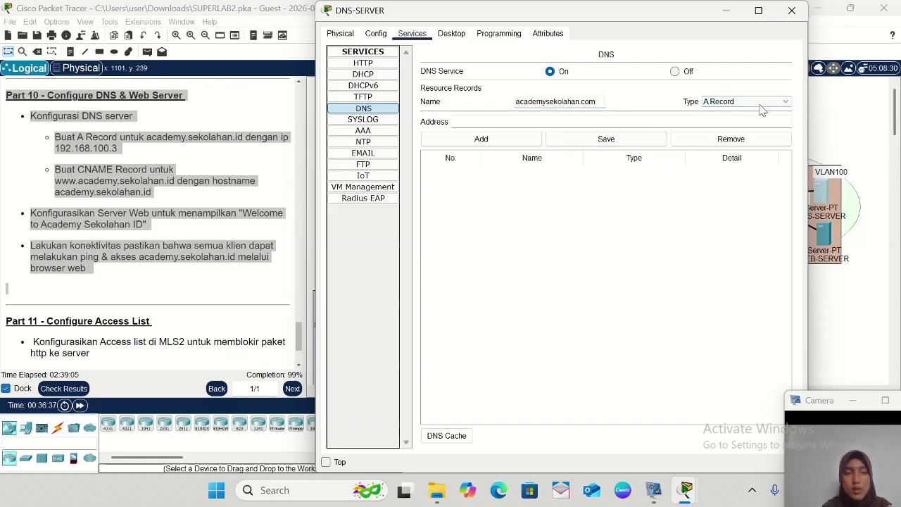
pyautogui.click(503, 121)
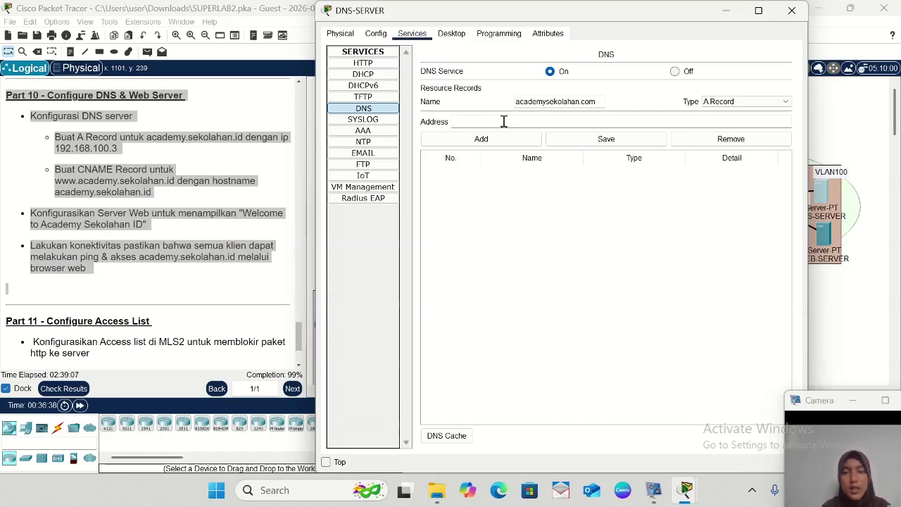
pyautogui.write('192')
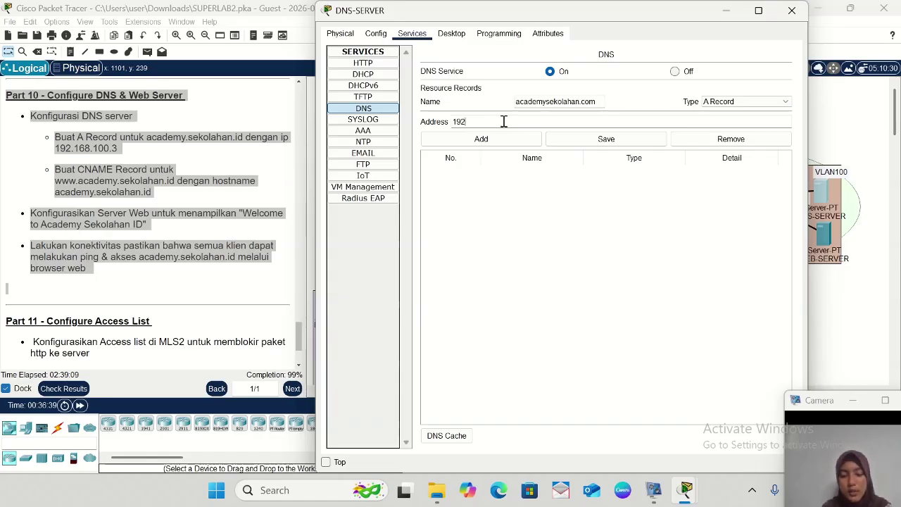
pyautogui.write('.168.')
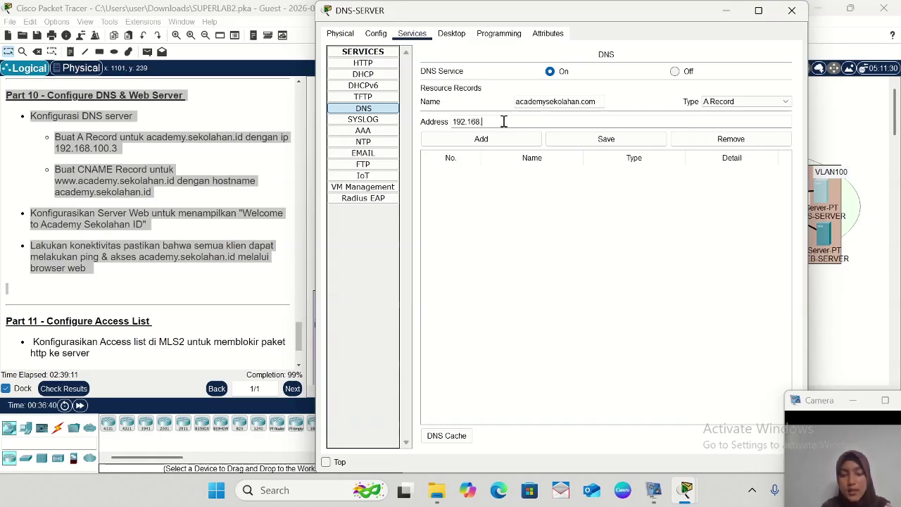
pyautogui.write('100.3')
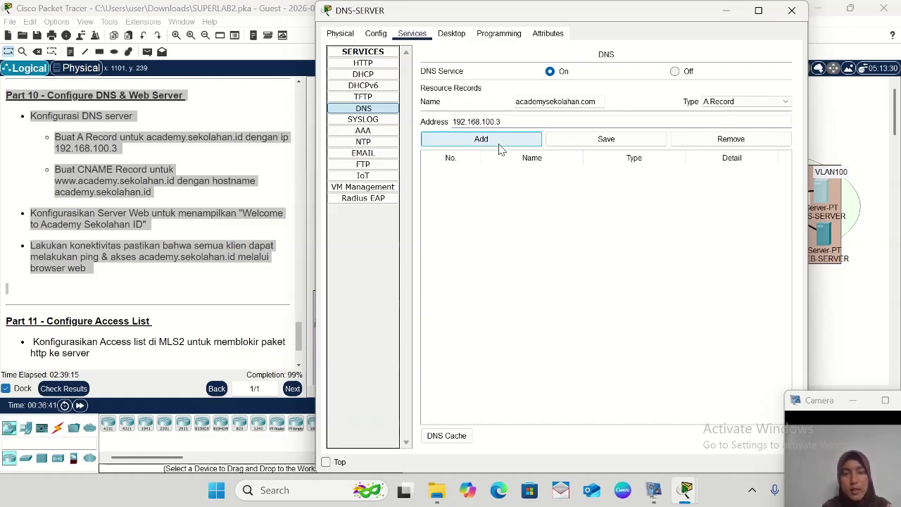
pyautogui.click(500, 144)
pyautogui.click(546, 104)
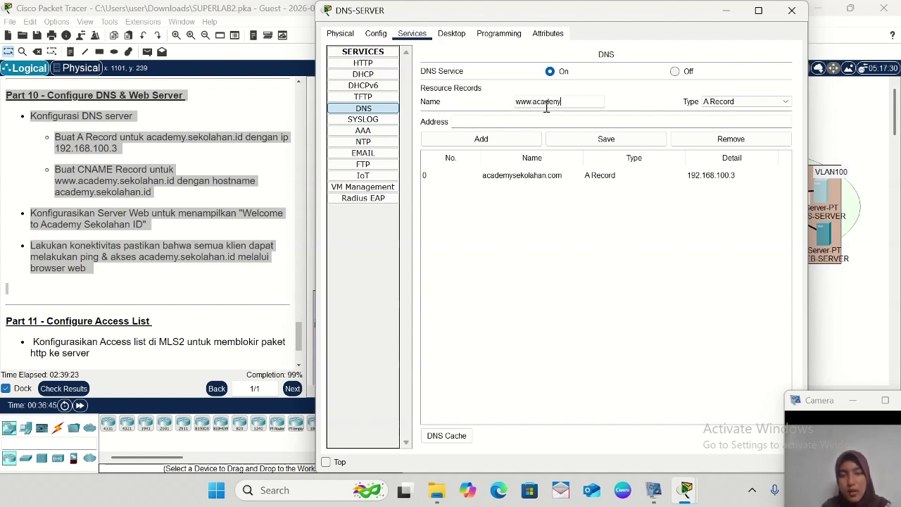
pyautogui.write('www.academysekolah')
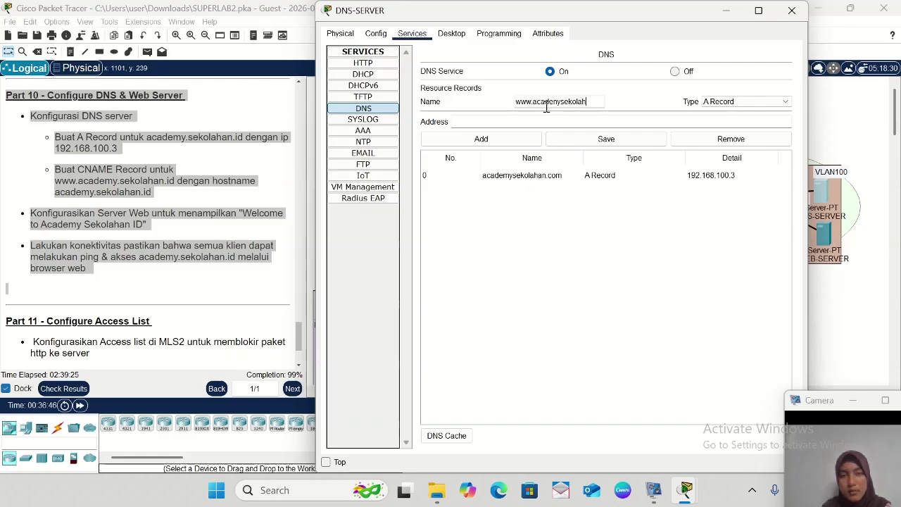
pyautogui.write('an.')
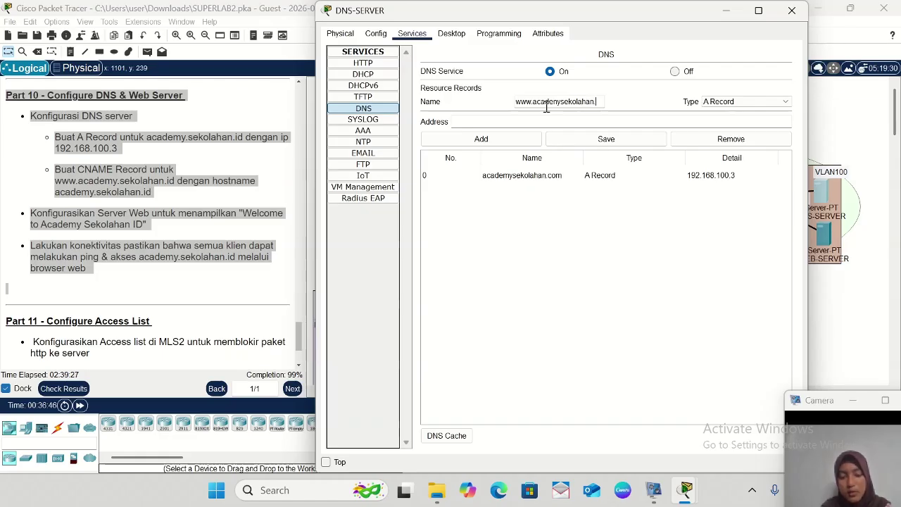
pyautogui.write('com')
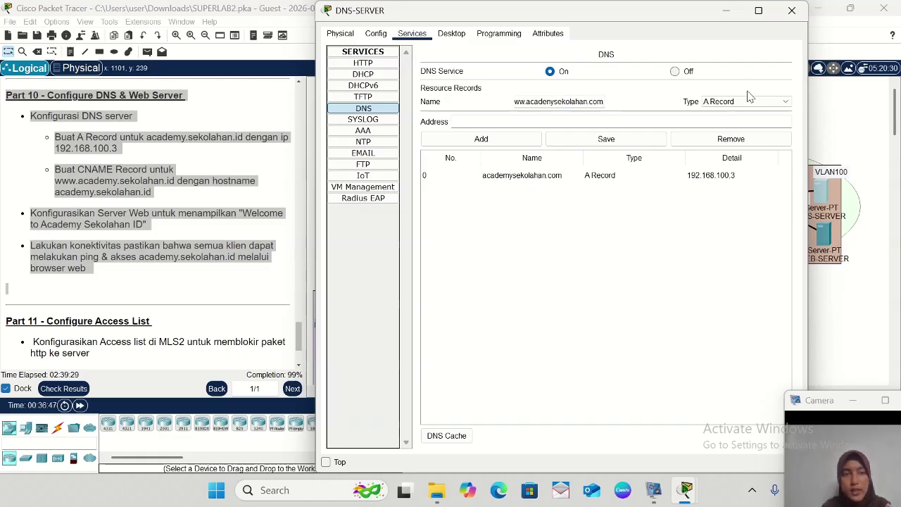
pyautogui.press('Tab')
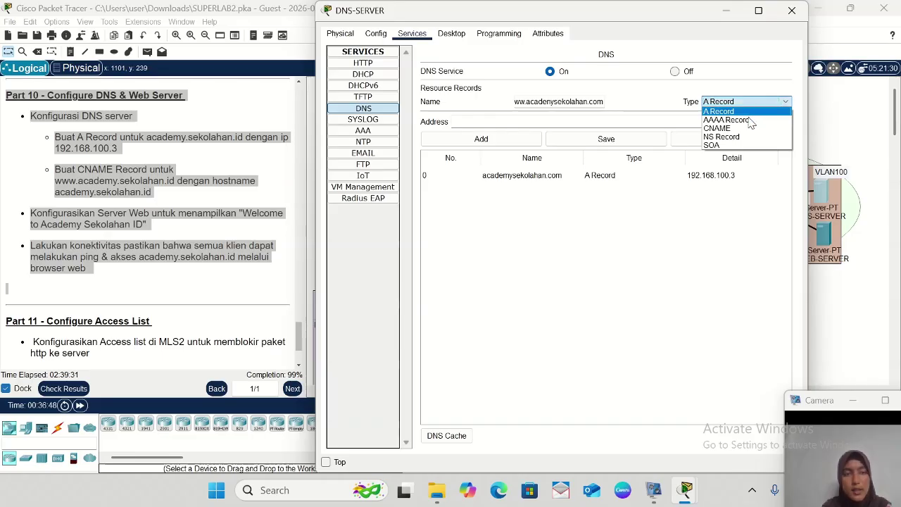
pyautogui.click(746, 128)
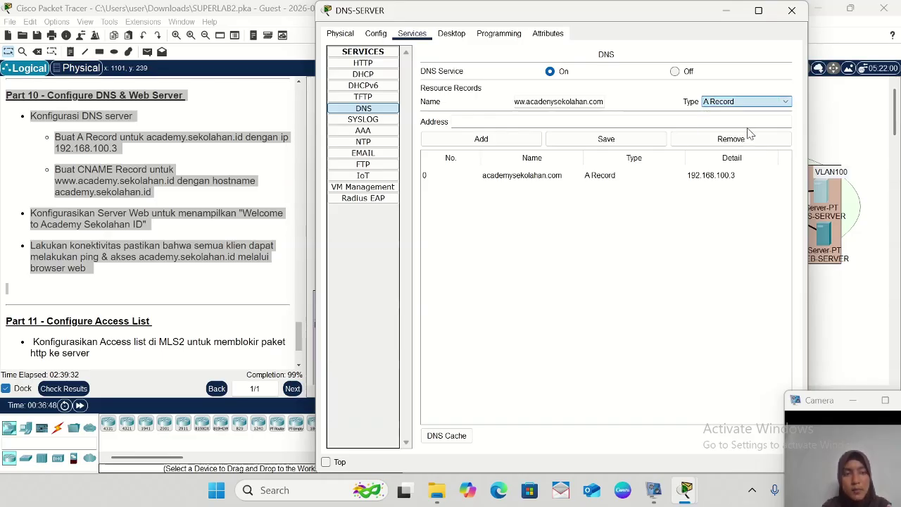
pyautogui.click(537, 121)
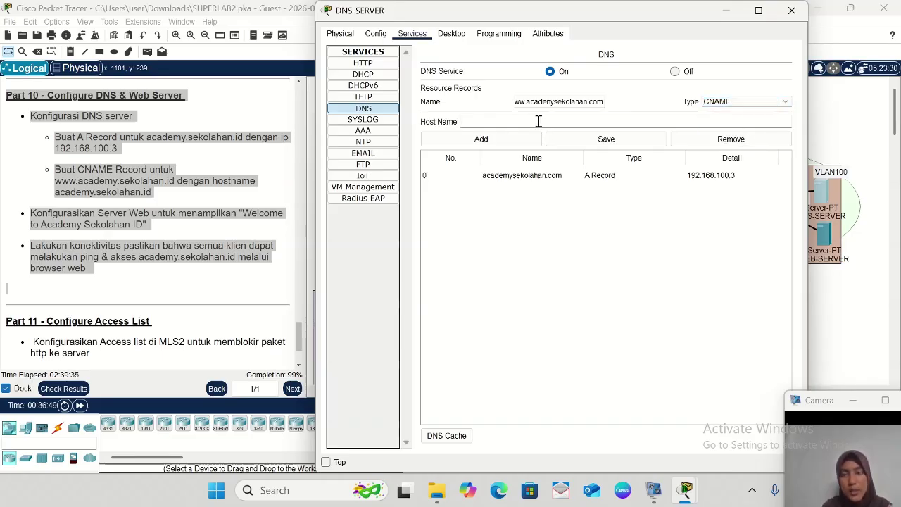
pyautogui.write('aca')
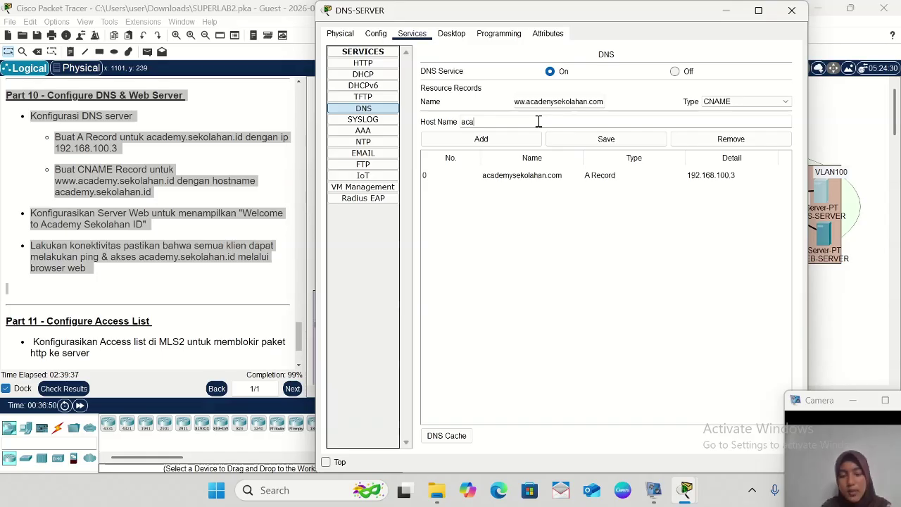
pyautogui.write('demysekolahan')
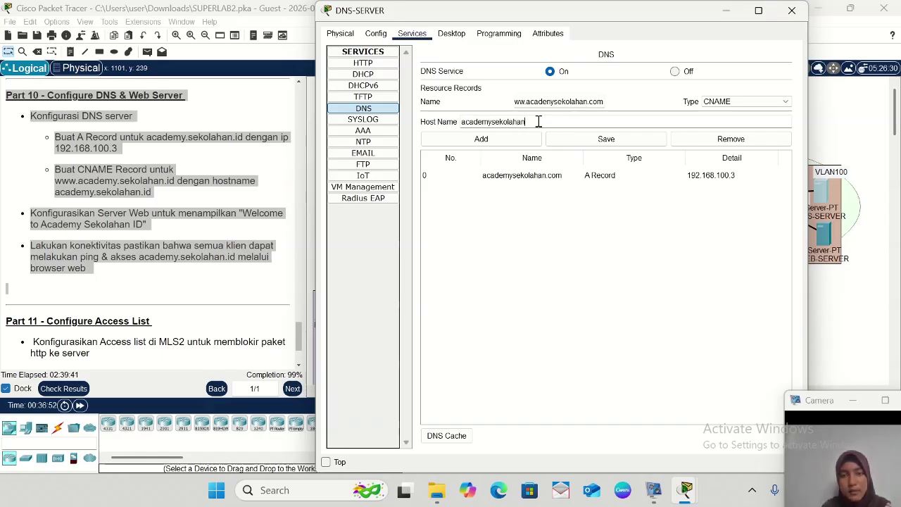
pyautogui.write('.com')
pyautogui.click(514, 144)
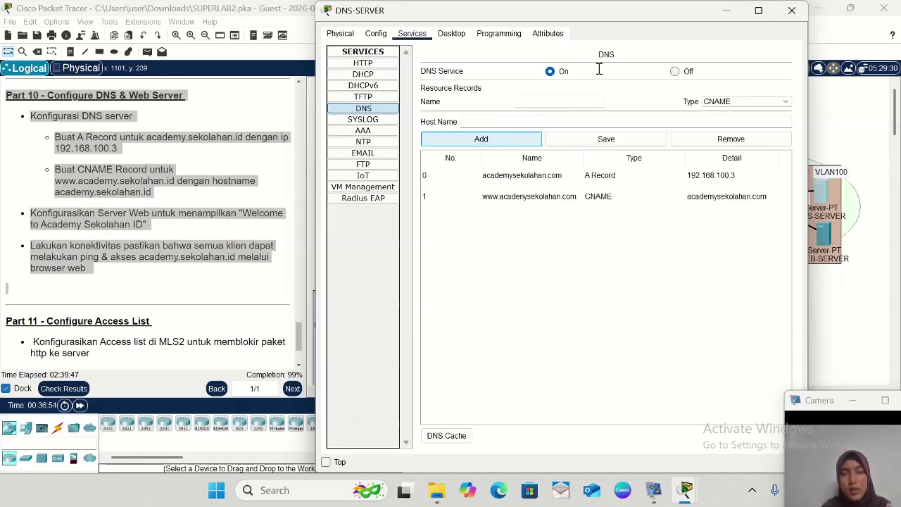
pyautogui.click(728, 11)
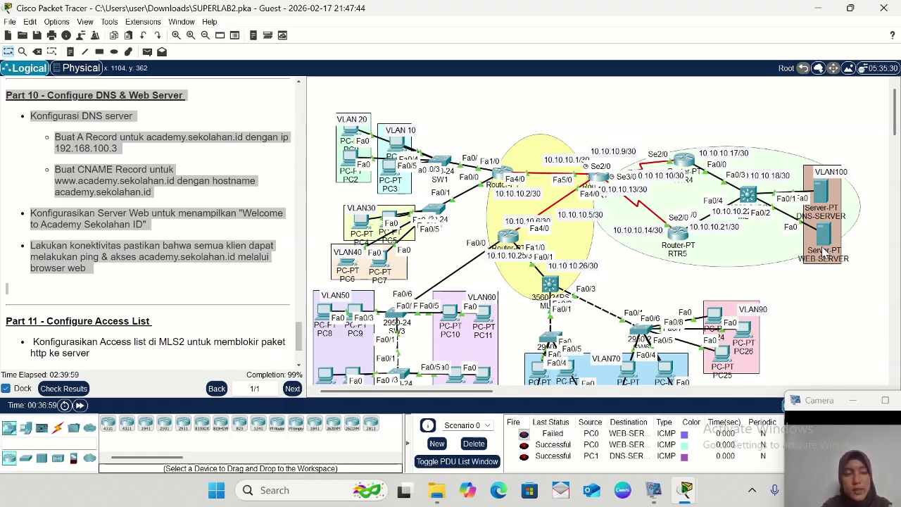
pyautogui.moveTo(827, 239)
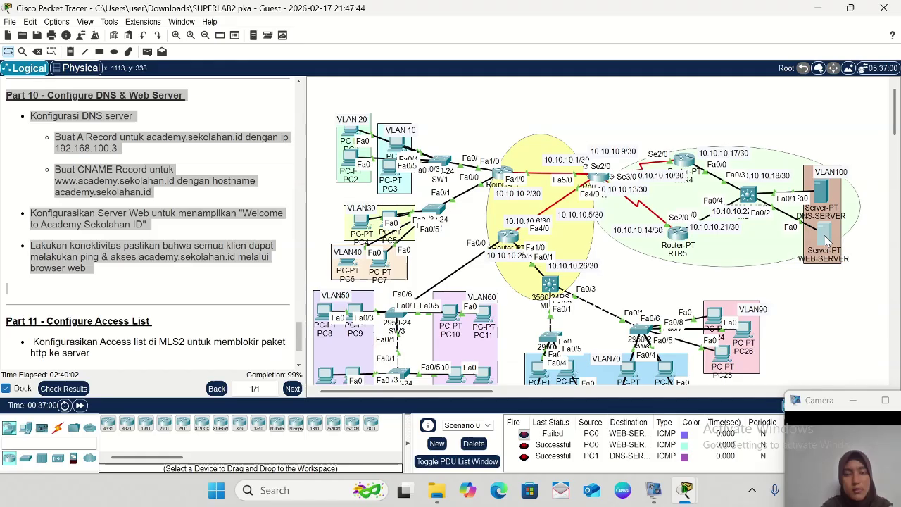
# - Open index.html for editing in the WEB-SERVER's HTTP service
pyautogui.click(827, 239)
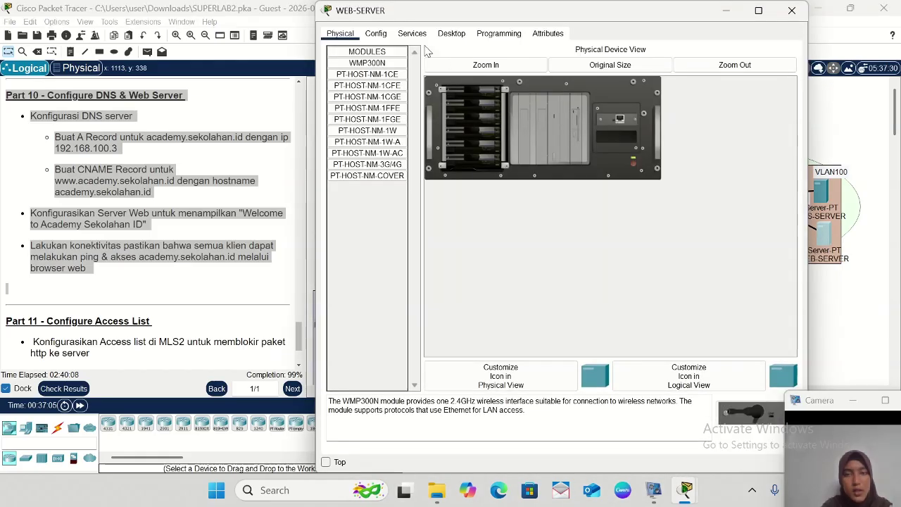
pyautogui.click(412, 33)
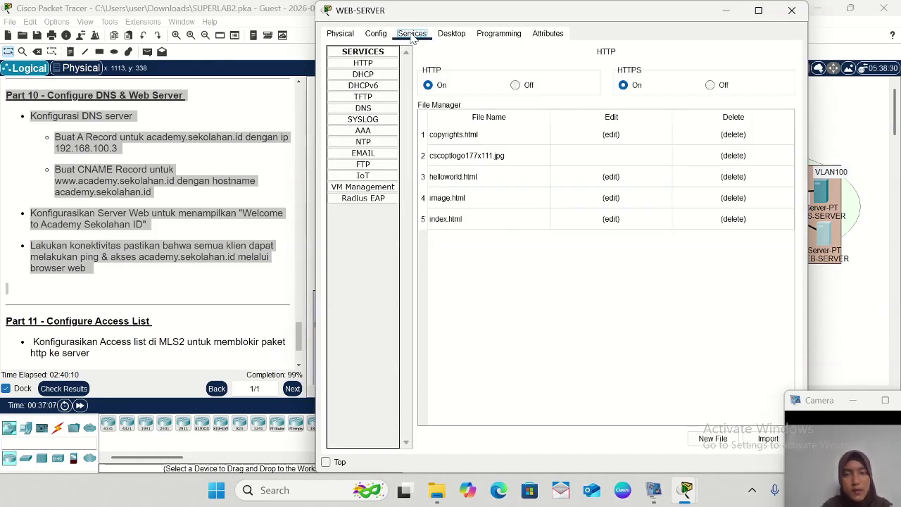
pyautogui.click(383, 63)
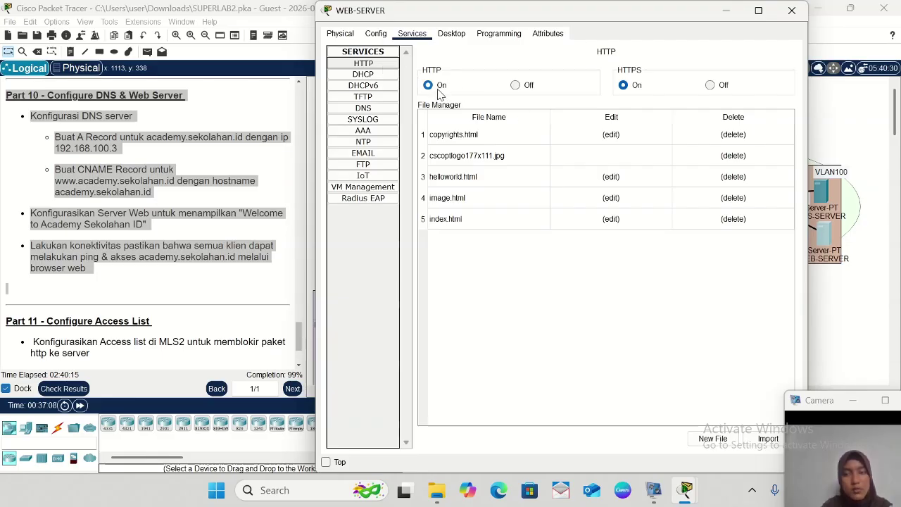
pyautogui.click(611, 220)
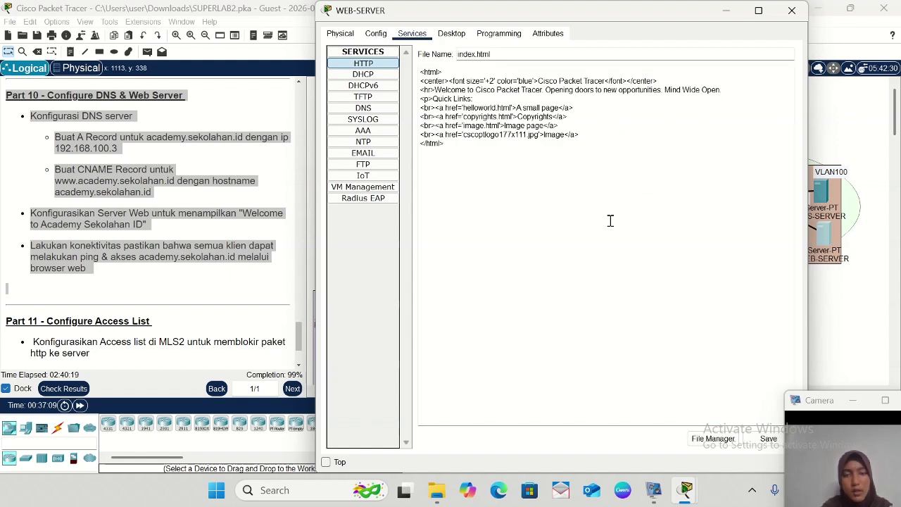
# - Replace 'Cisco Packet Tracer' on the index.html welcome line with 'AcademySekolahan.com'
pyautogui.click(546, 93)
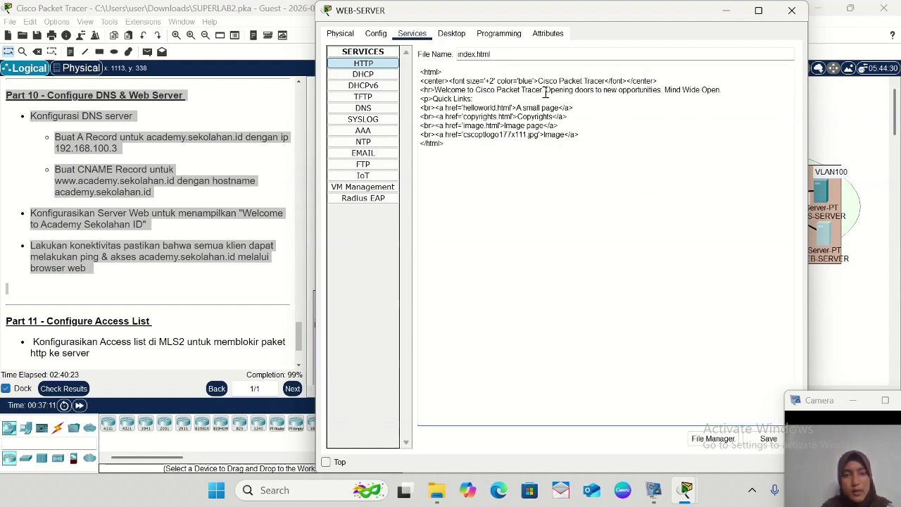
pyautogui.press('BackSpace')
pyautogui.press('BackSpace')
pyautogui.press('BackSpace')
pyautogui.press('BackSpace')
pyautogui.press('BackSpace')
pyautogui.press('BackSpace')
pyautogui.press('BackSpace')
pyautogui.press('BackSpace')
pyautogui.press('BackSpace')
pyautogui.press('BackSpace')
pyautogui.press('BackSpace')
pyautogui.press('BackSpace')
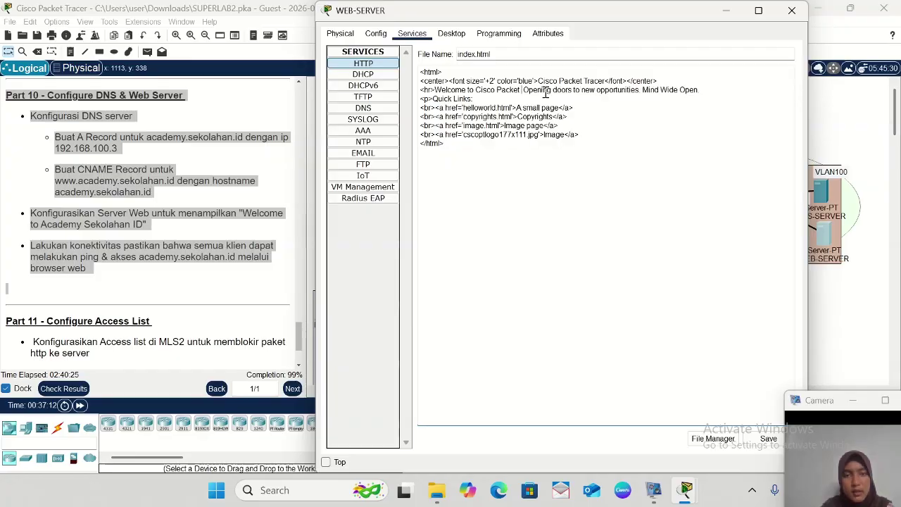
pyautogui.press('BackSpace')
pyautogui.press('BackSpace')
pyautogui.press('BackSpace')
pyautogui.press('BackSpace')
pyautogui.press('BackSpace')
pyautogui.press('BackSpace')
pyautogui.press('BackSpace')
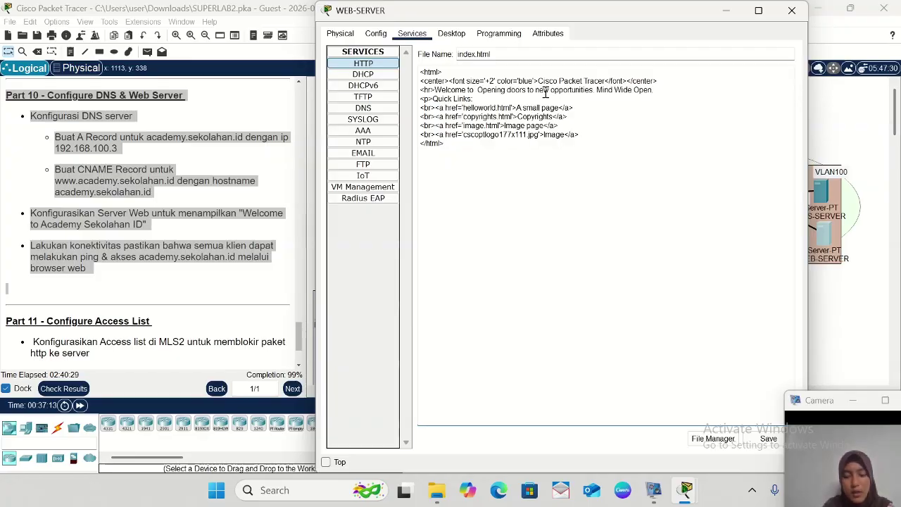
pyautogui.write('A')
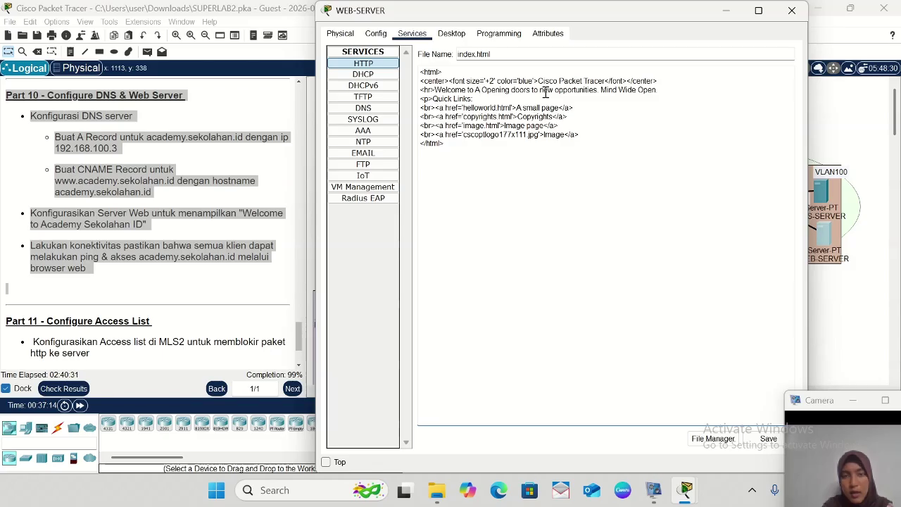
pyautogui.write('cademy')
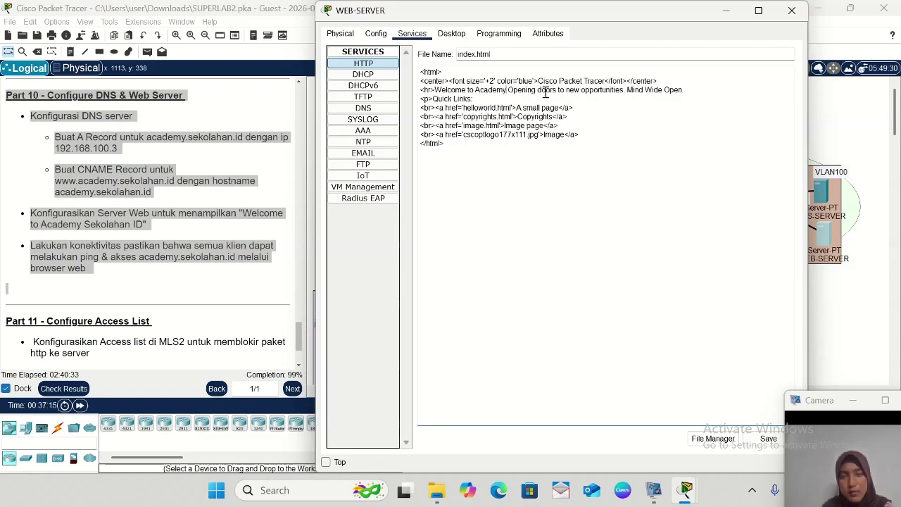
pyautogui.write('S')
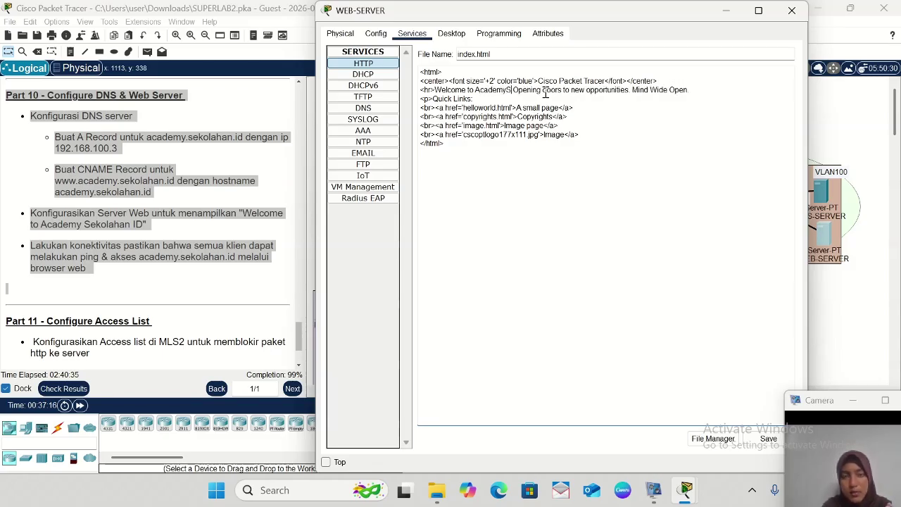
pyautogui.write('ekolahan')
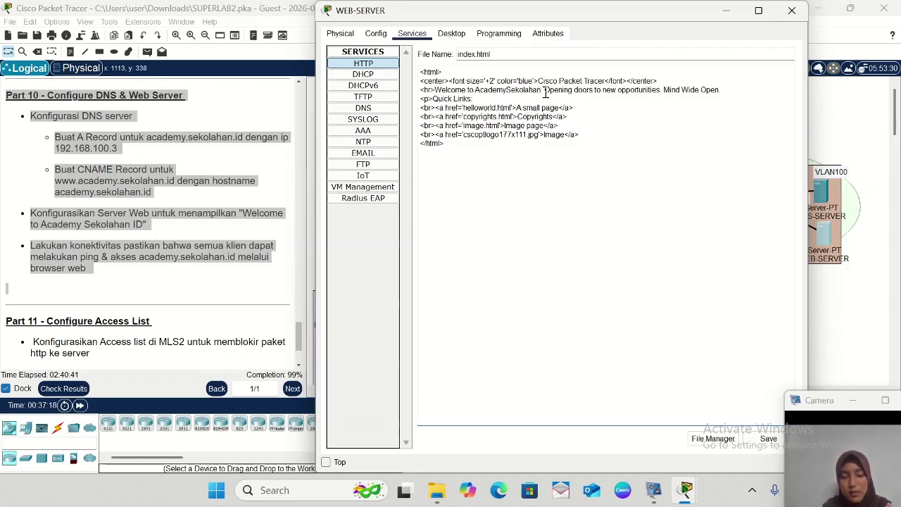
pyautogui.write(' ID')
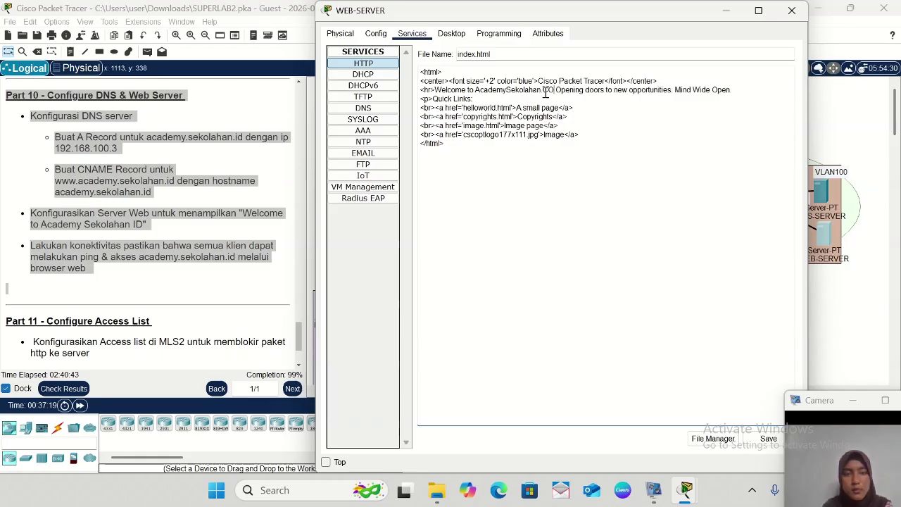
pyautogui.press('BackSpace')
pyautogui.press('BackSpace')
pyautogui.press('BackSpace')
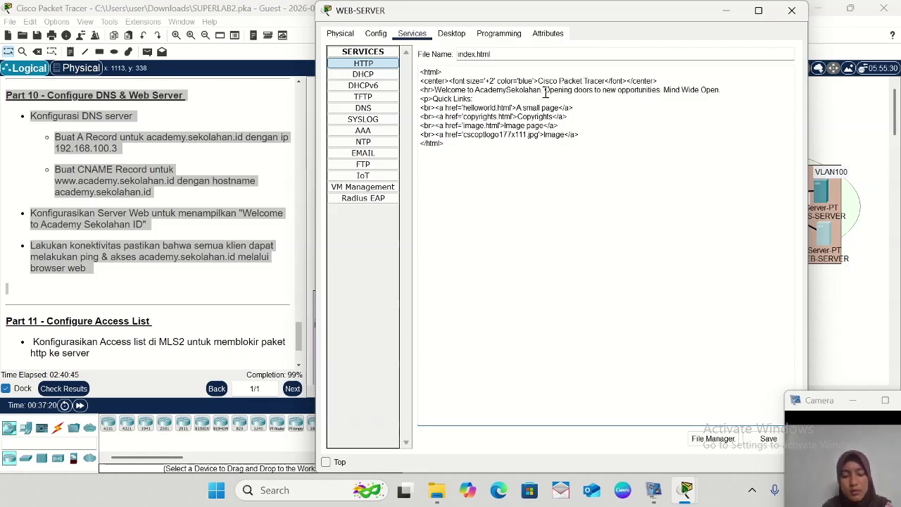
pyautogui.write('cad')
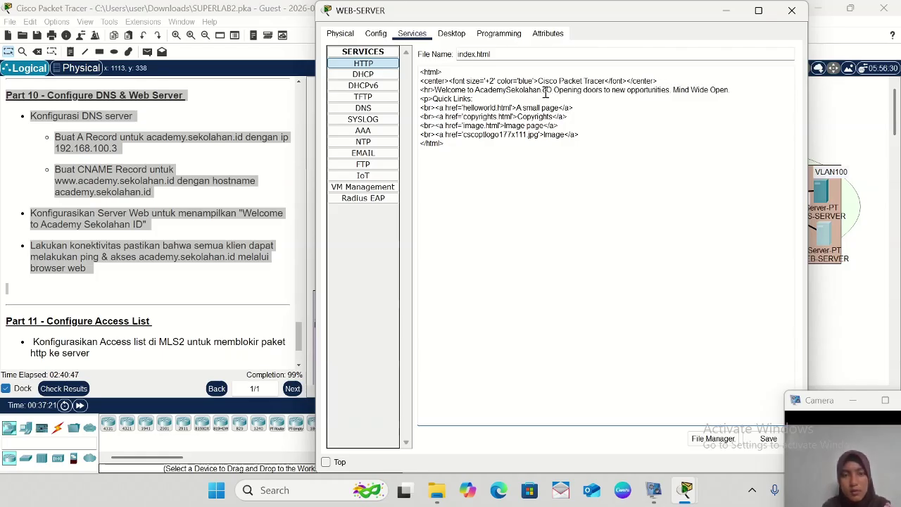
pyautogui.press('BackSpace')
pyautogui.write('om')
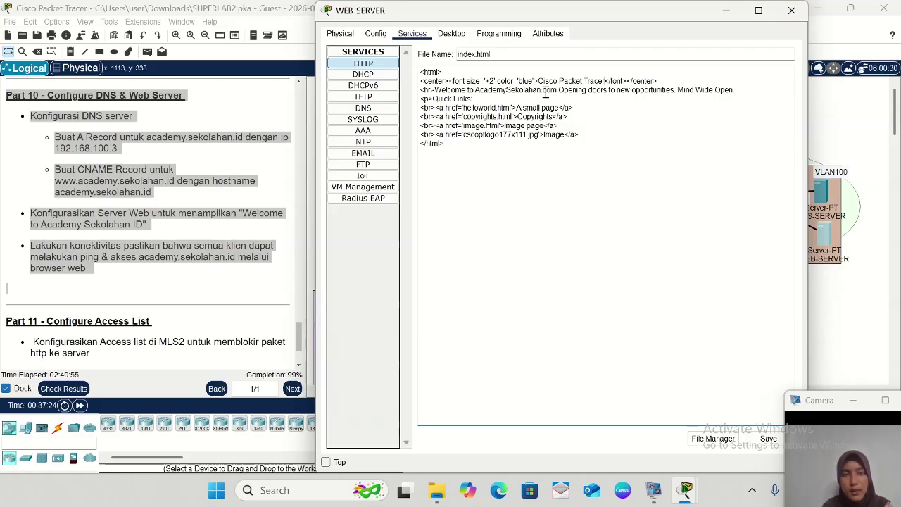
# - Change the blue index.html heading from 'Cisco Packet Tracer' to 'AcademySekolahan.com', fixing typos
pyautogui.press('BackSpace')
pyautogui.press('BackSpace')
pyautogui.press('BackSpace')
pyautogui.press('BackSpace')
pyautogui.press('BackSpace')
pyautogui.press('BackSpace')
pyautogui.press('BackSpace')
pyautogui.press('BackSpace')
pyautogui.press('BackSpace')
pyautogui.press('BackSpace')
pyautogui.press('BackSpace')
pyautogui.press('BackSpace')
pyautogui.press('BackSpace')
pyautogui.press('BackSpace')
pyautogui.press('BackSpace')
pyautogui.press('BackSpace')
pyautogui.press('BackSpace')
pyautogui.press('BackSpace')
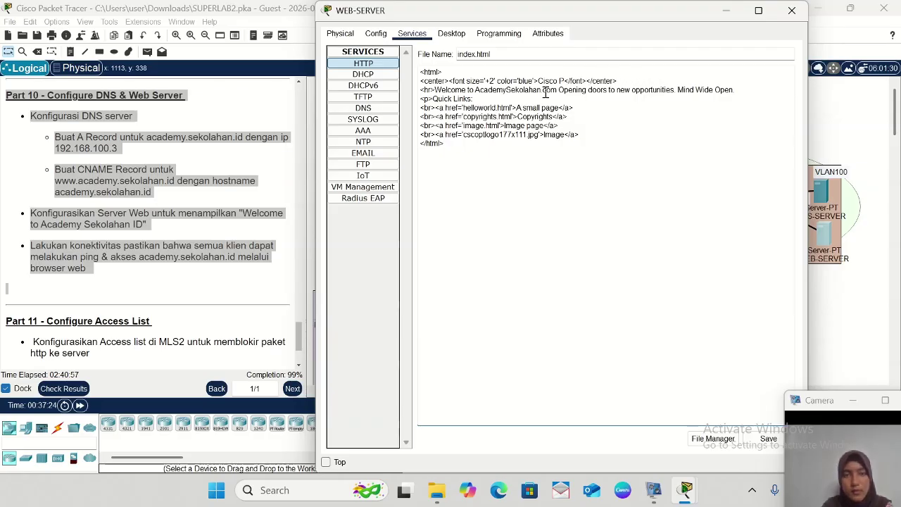
pyautogui.press('BackSpace')
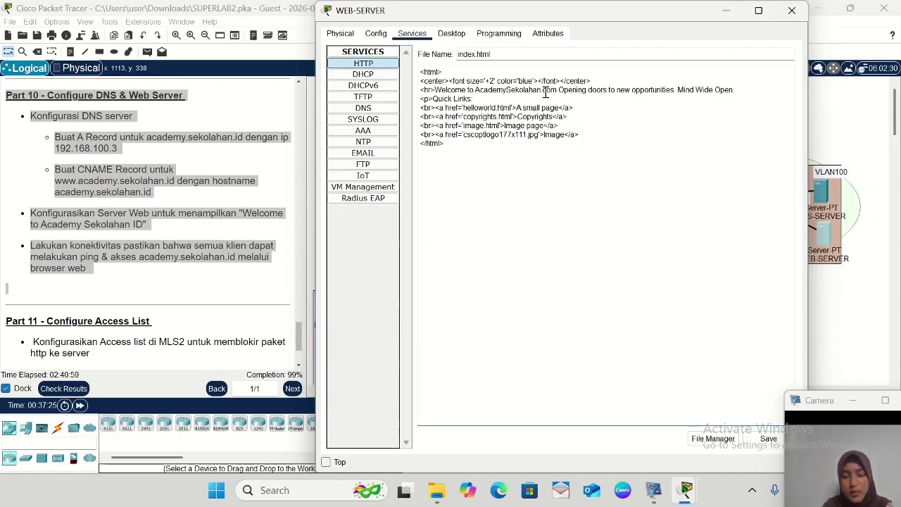
pyautogui.write('Academy')
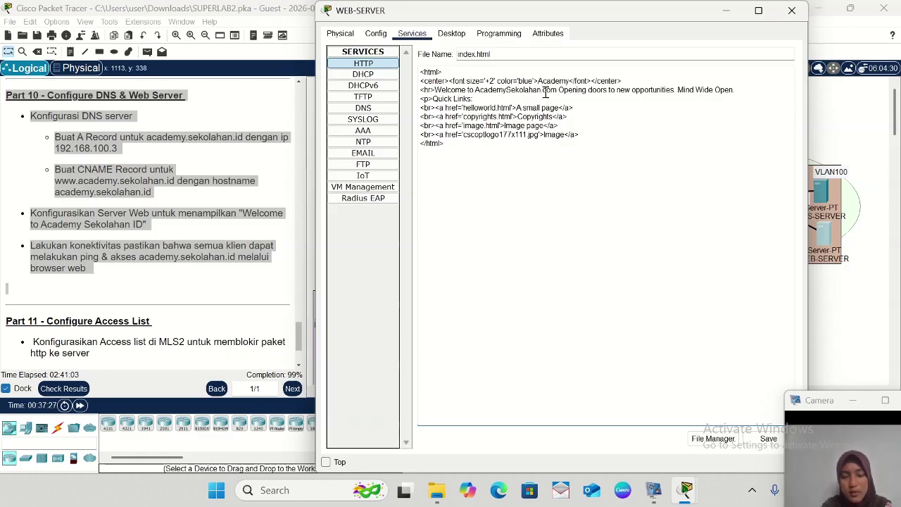
pyautogui.write('SEKOLAH')
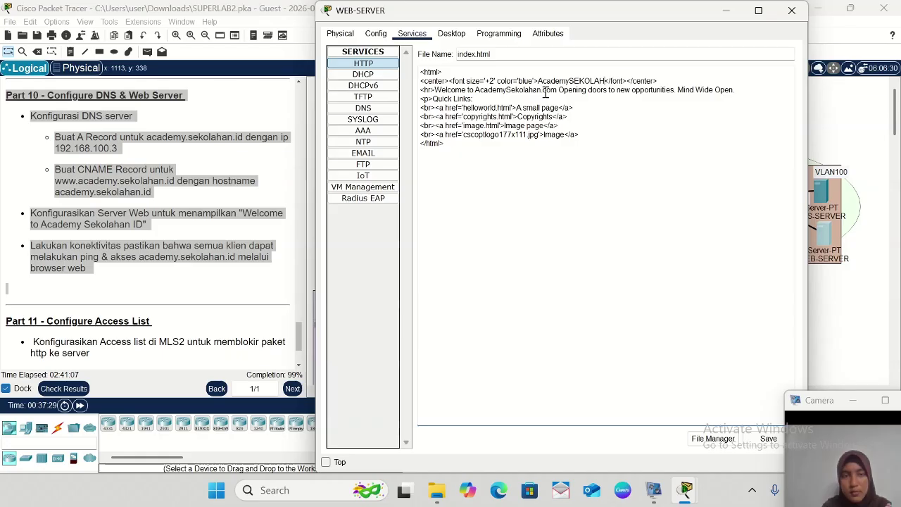
pyautogui.press('BackSpace')
pyautogui.press('BackSpace')
pyautogui.press('BackSpace')
pyautogui.press('BackSpace')
pyautogui.press('BackSpace')
pyautogui.press('BackSpace')
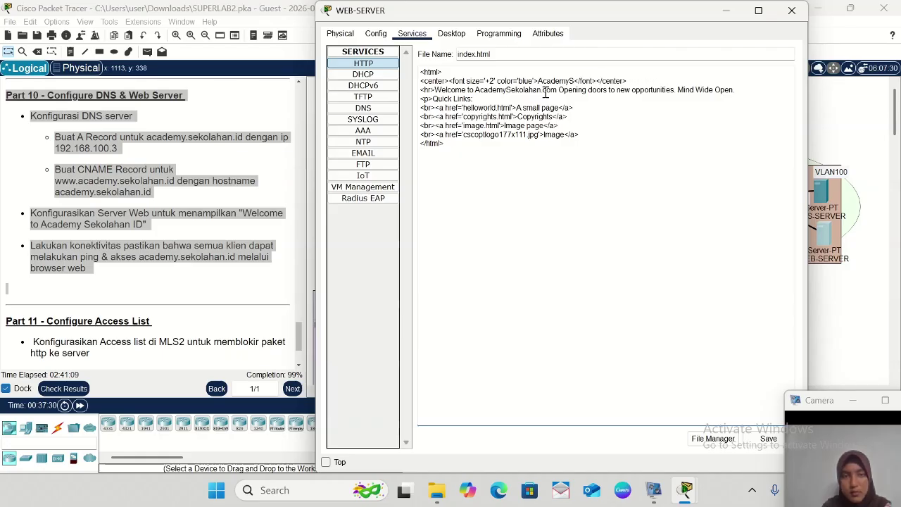
pyautogui.write('ekolaha')
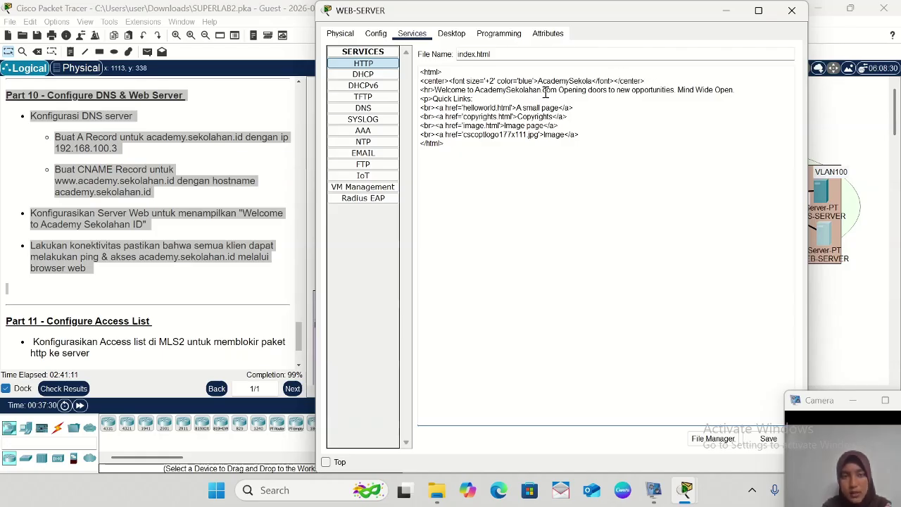
pyautogui.write('n.')
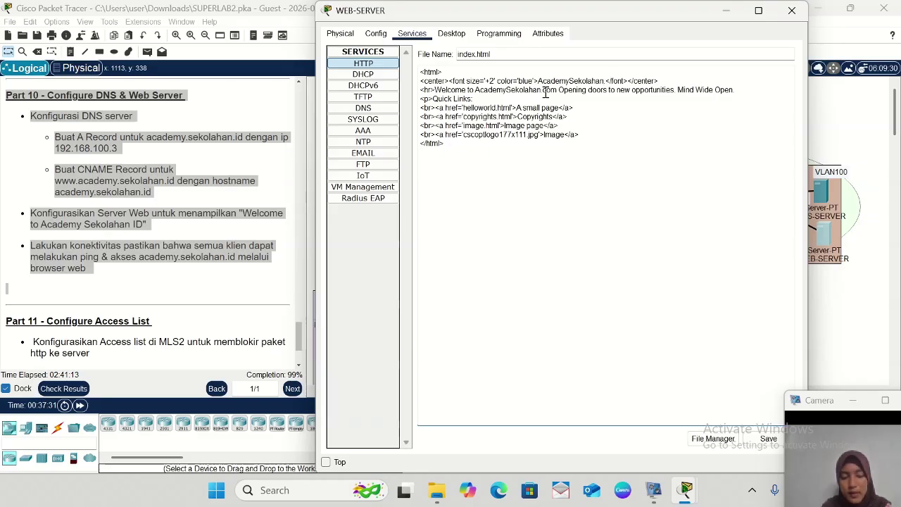
pyautogui.write('C')
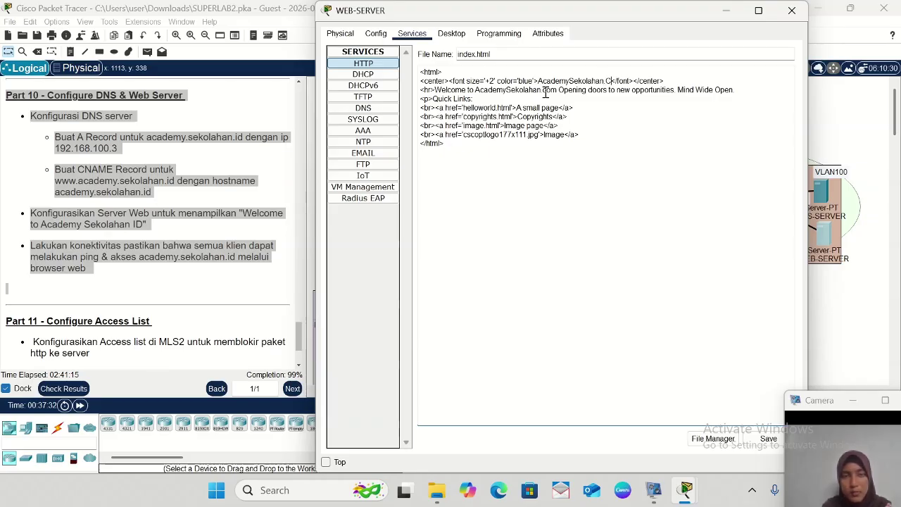
pyautogui.write('om')
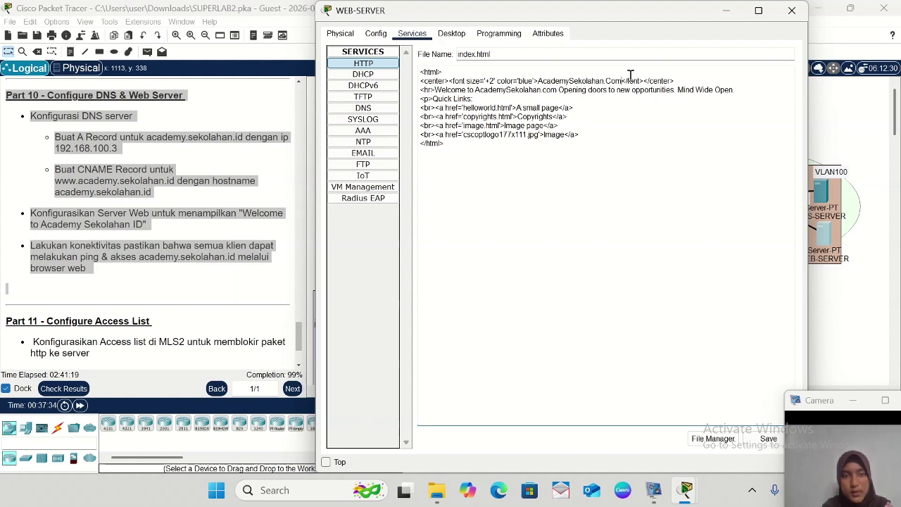
pyautogui.press('BackSpace')
pyautogui.press('BackSpace')
pyautogui.press('BackSpace')
pyautogui.write('.com')
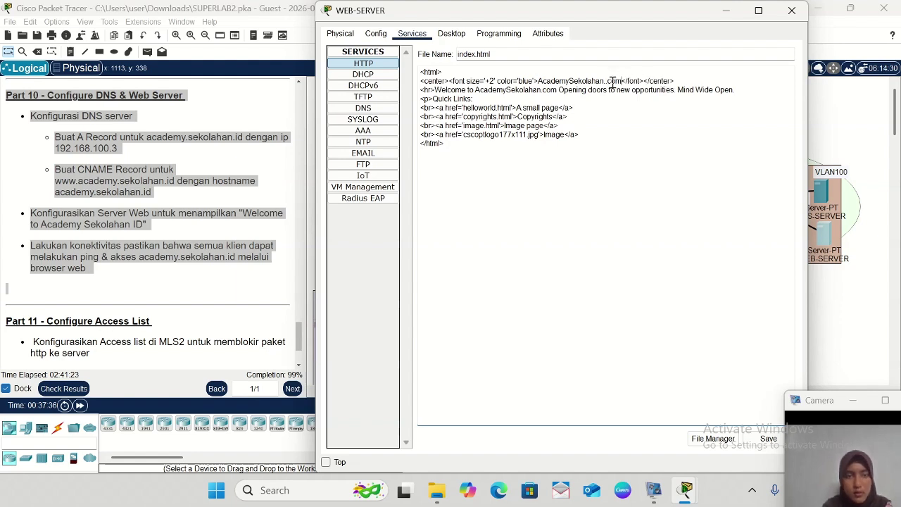
pyautogui.click(608, 83)
pyautogui.press('BackSpace')
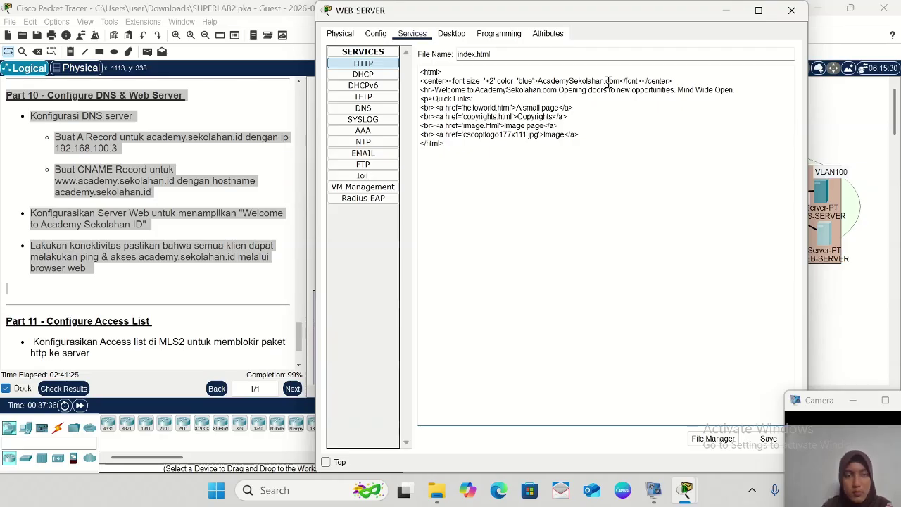
# - Save index.html over the existing file, then check PC26's IP settings (192.168.90.2, DNS 192.168.100.2)
pyautogui.click(768, 440)
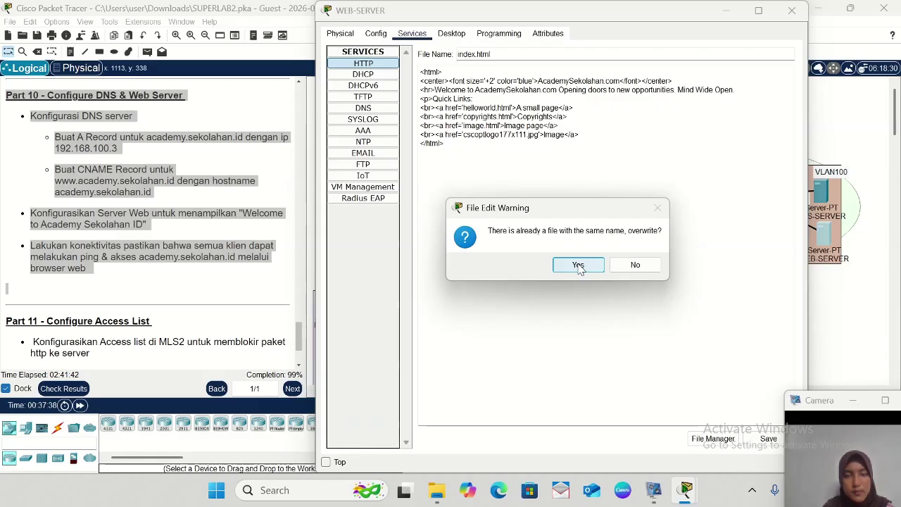
pyautogui.click(578, 266)
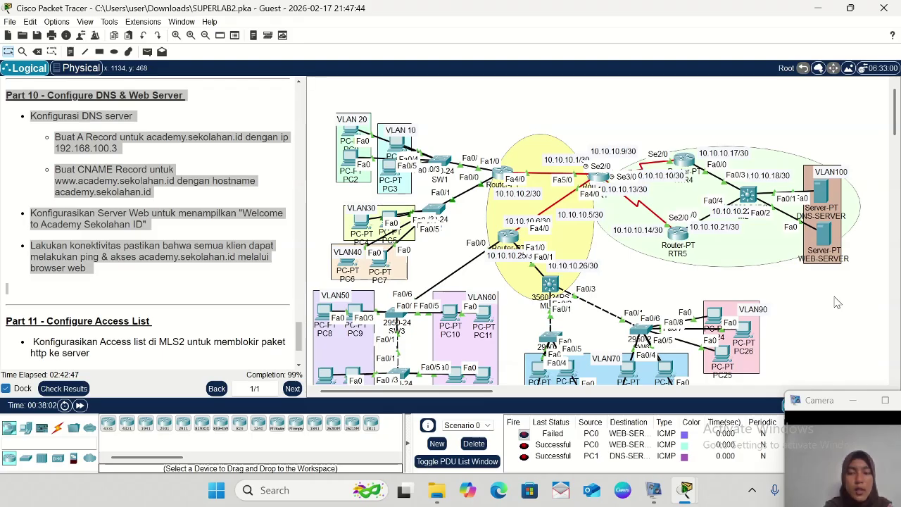
pyautogui.click(747, 334)
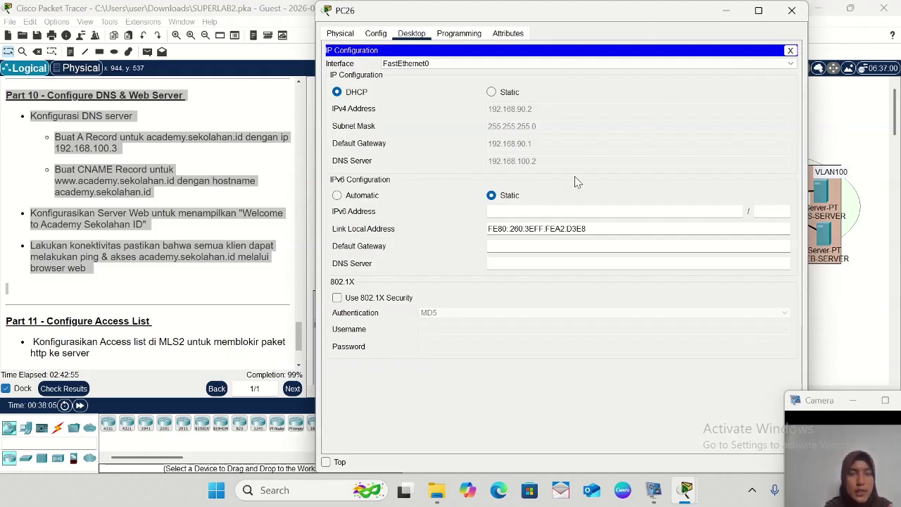
pyautogui.click(790, 52)
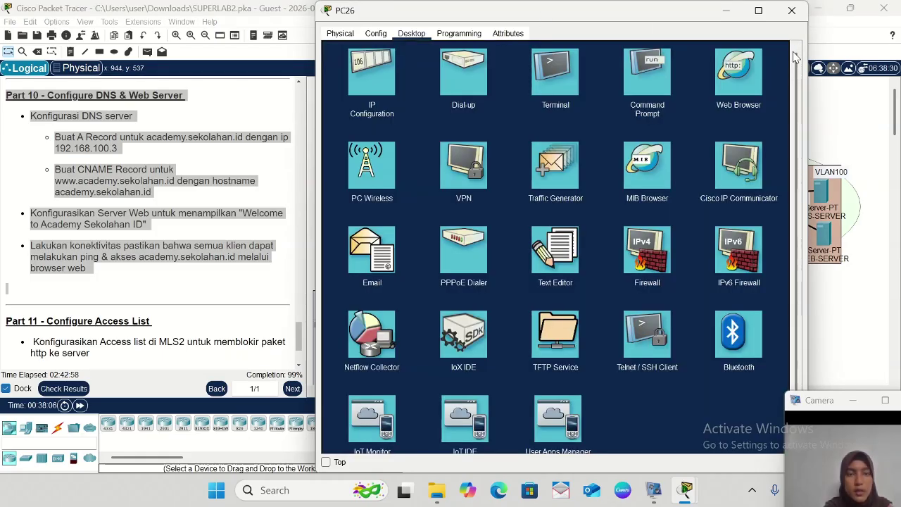
# - Load academysekolahan.com in PC26's web browser and confirm the AcademySekolahan.com welcome page appears
pyautogui.click(729, 89)
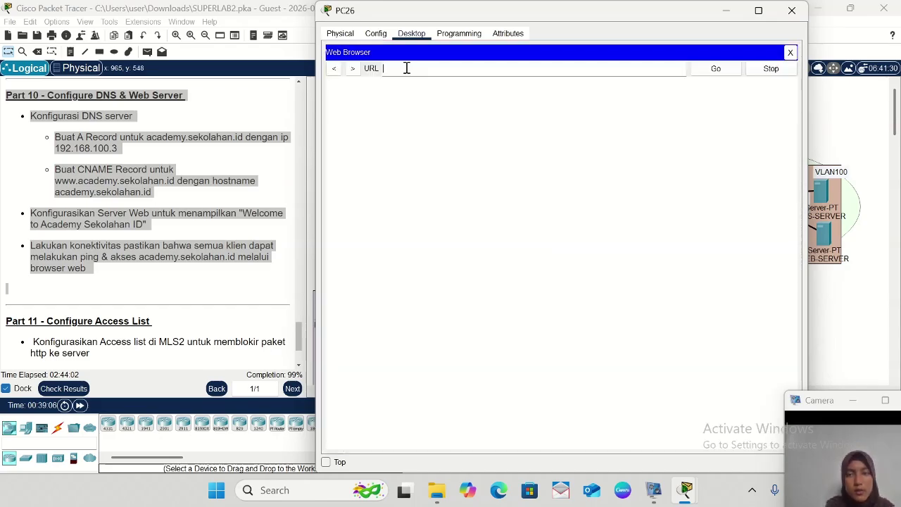
pyautogui.click(407, 68)
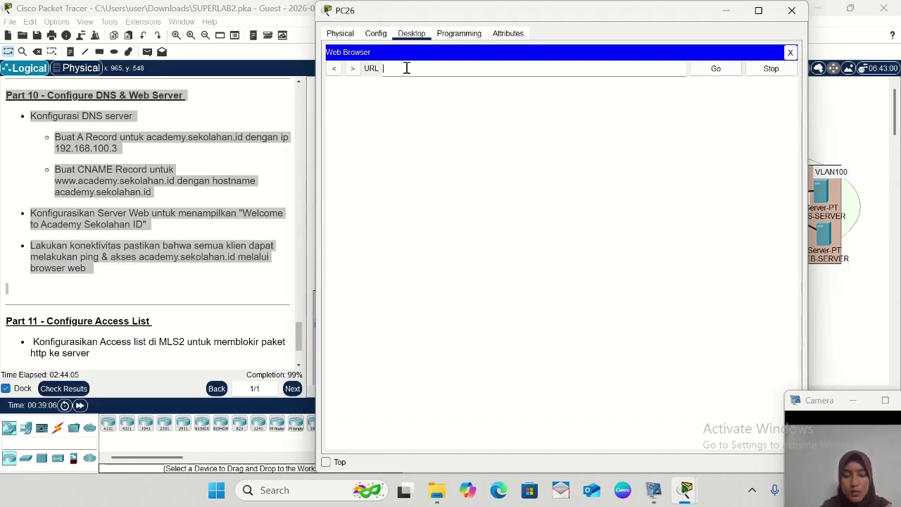
pyautogui.write('a')
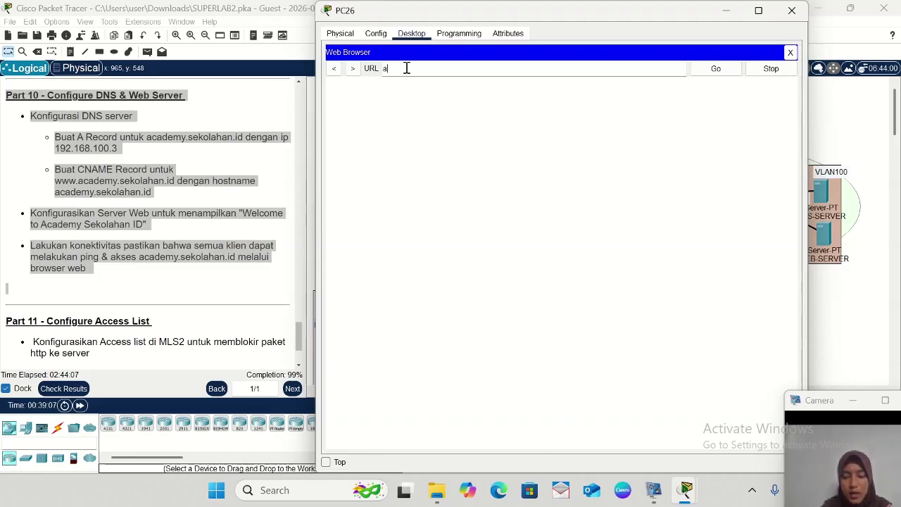
pyautogui.write('c')
pyautogui.write('ademy')
pyautogui.write('.sek')
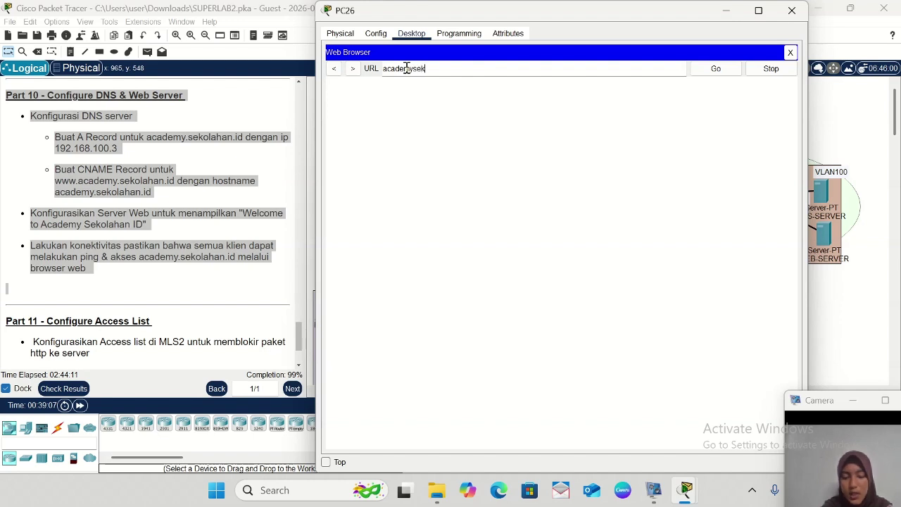
pyautogui.write('olahan')
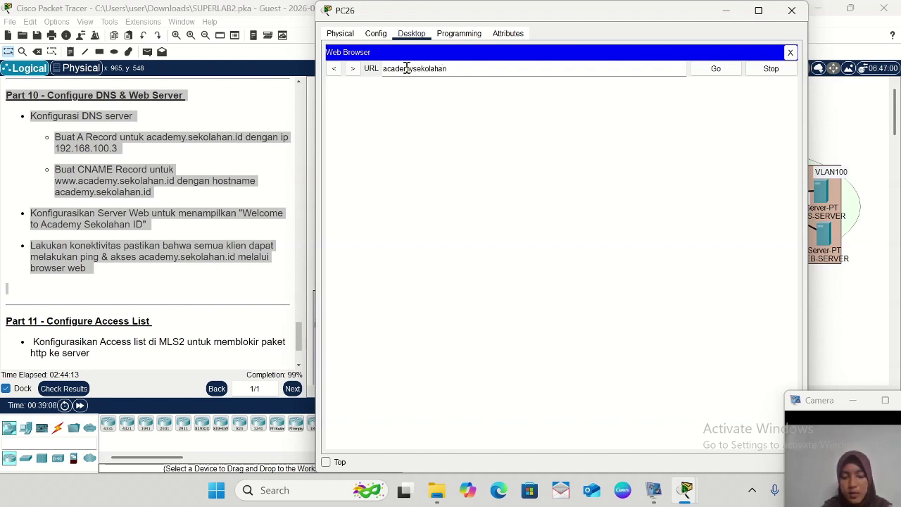
pyautogui.write('.com')
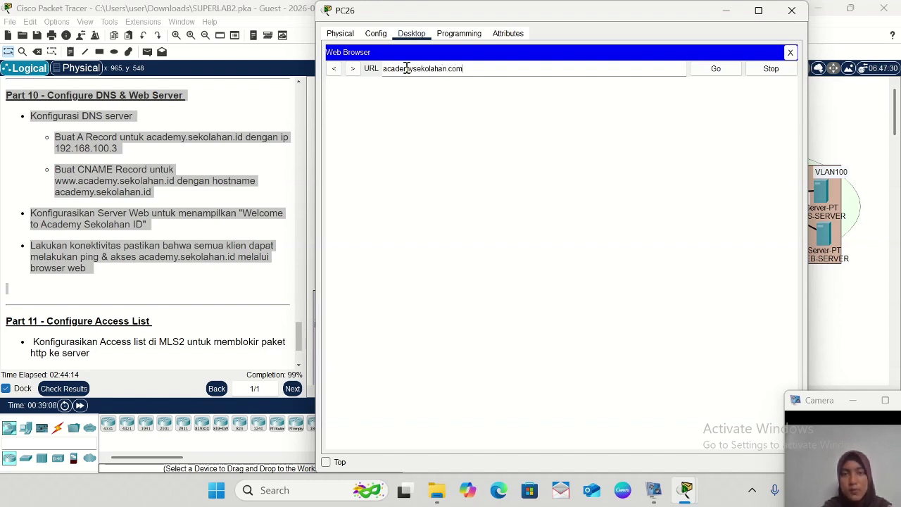
pyautogui.click(727, 71)
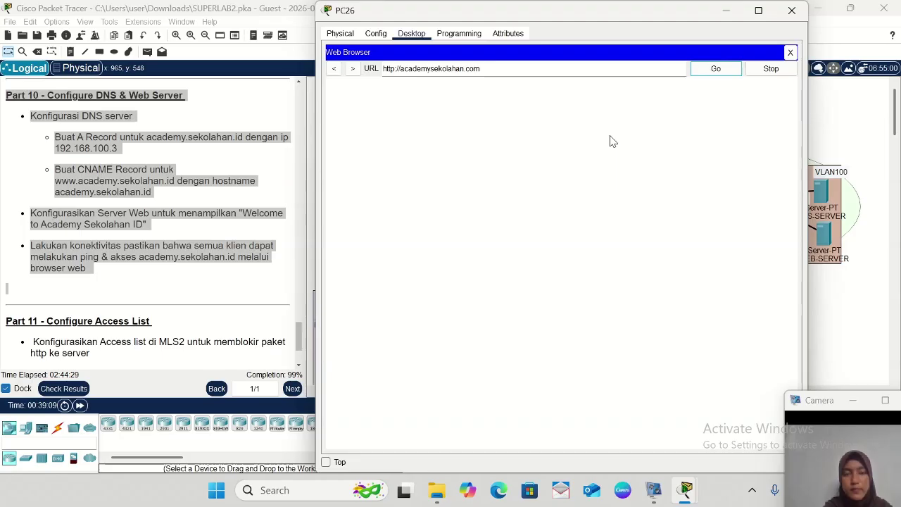
pyautogui.click(710, 68)
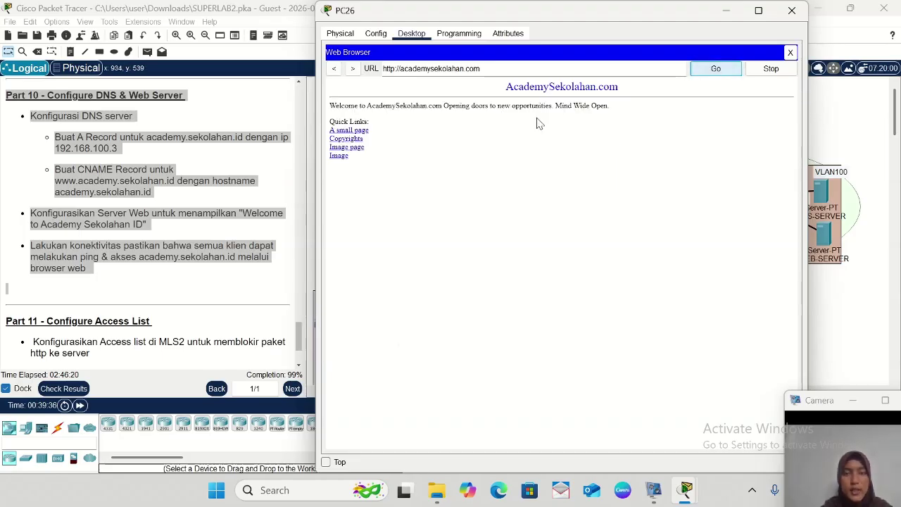
pyautogui.click(334, 105)
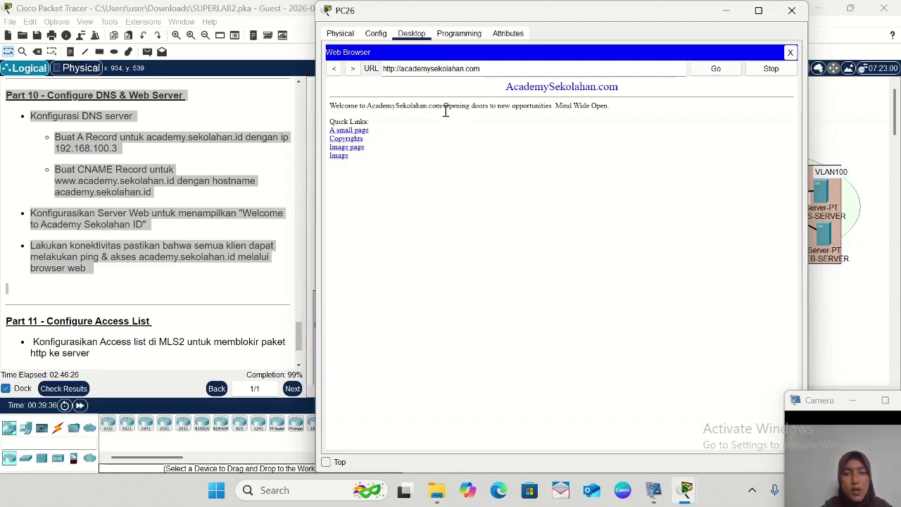
pyautogui.hotkey('shift', 'Down')
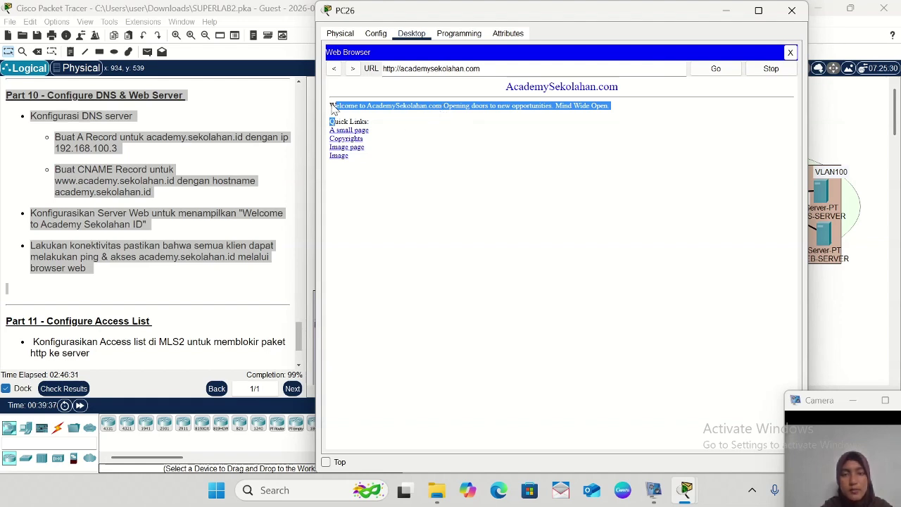
pyautogui.click(727, 11)
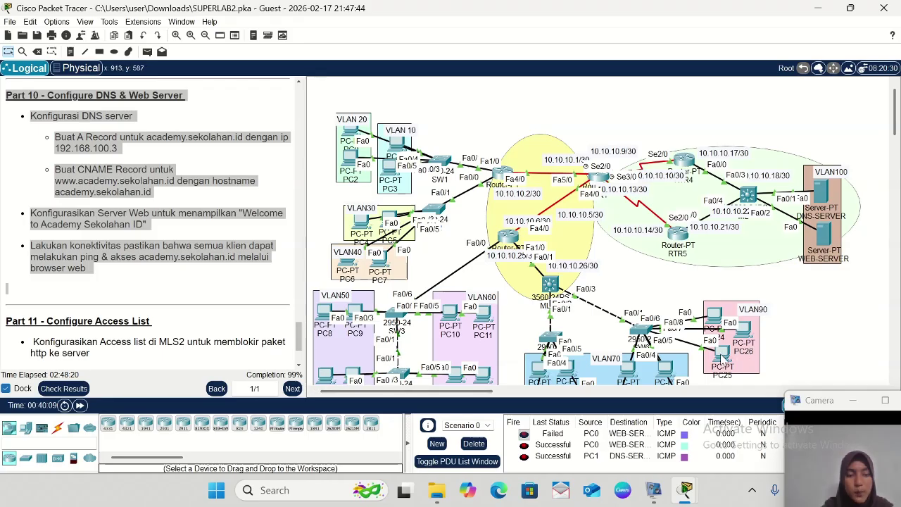
# - Ping academysekolahan.com from PC25's Command Prompt, getting four replies from 192.168.100.3
pyautogui.moveTo(723, 358)
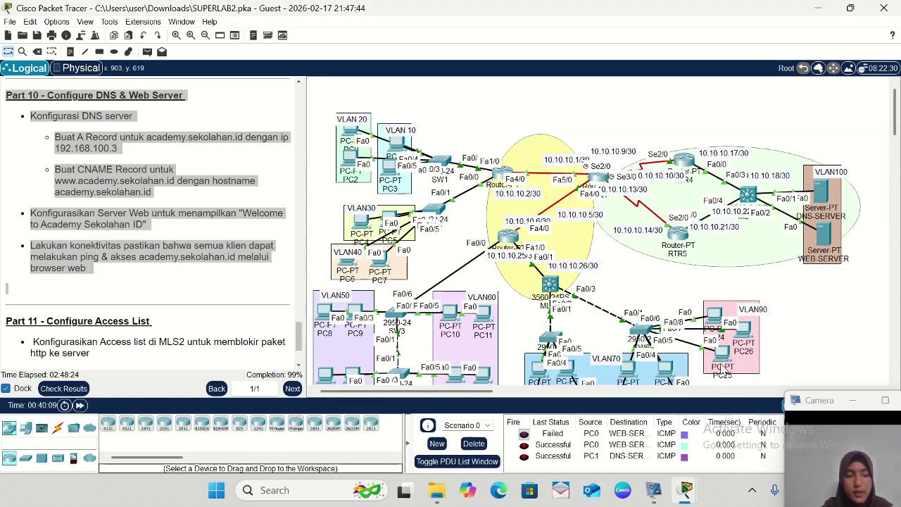
pyautogui.click(722, 357)
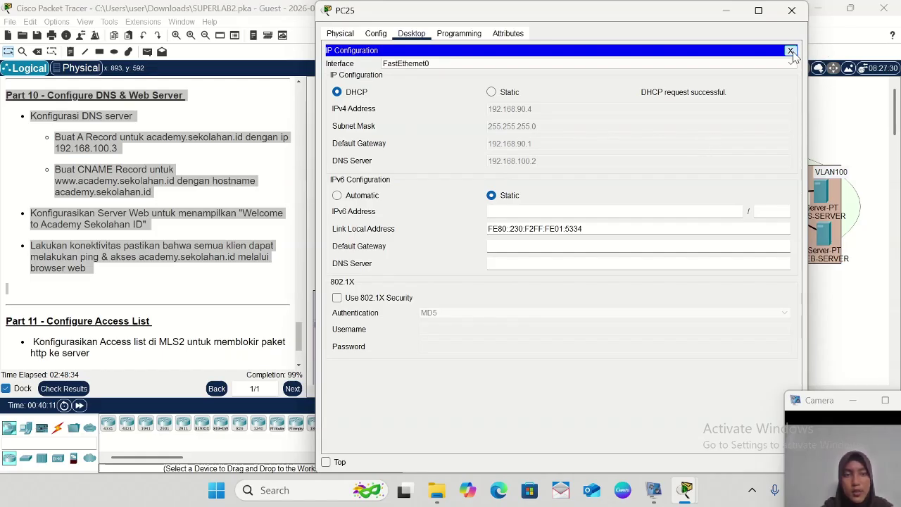
pyautogui.click(790, 51)
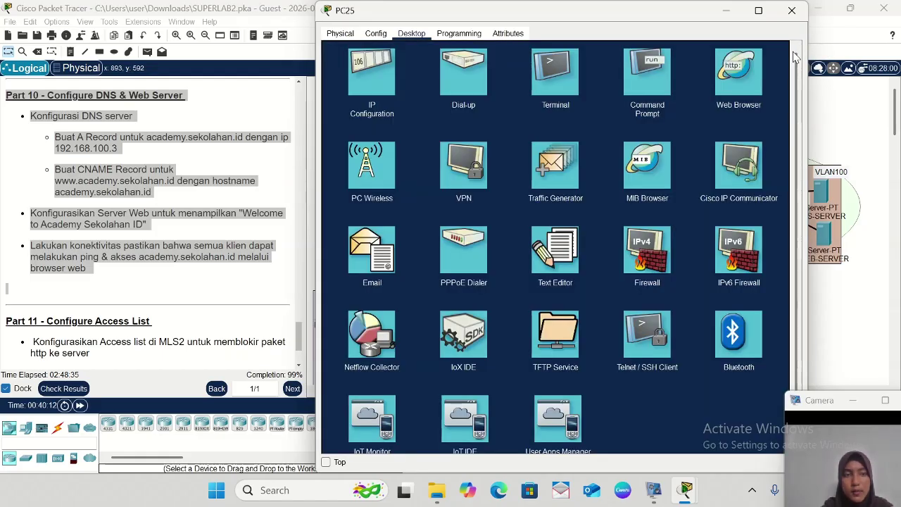
pyautogui.click(639, 68)
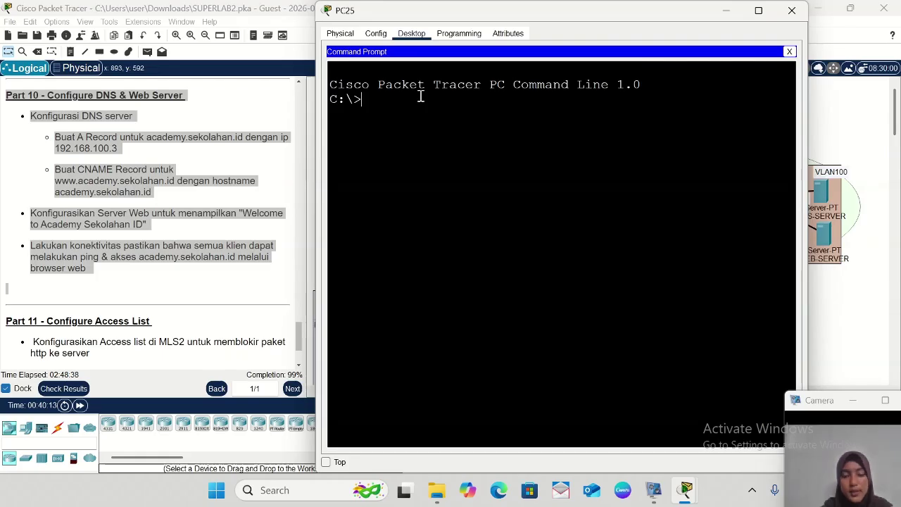
pyautogui.write('ping')
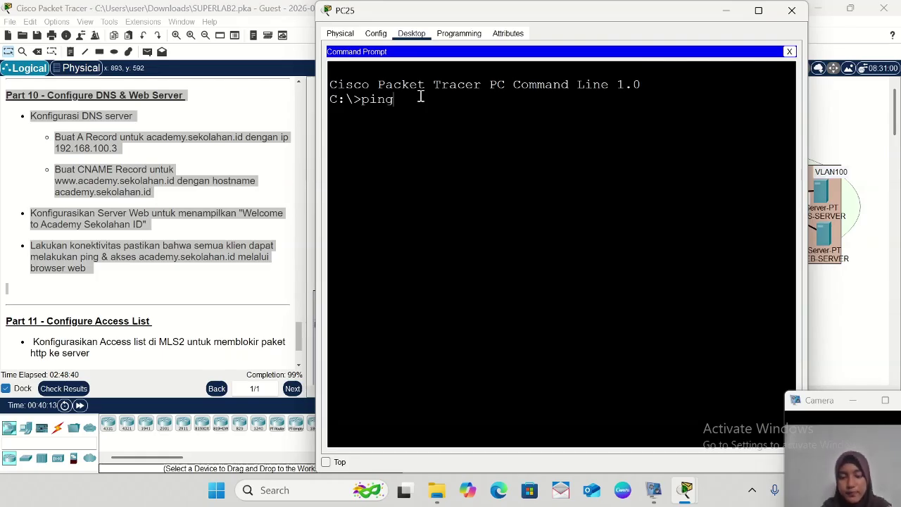
pyautogui.write(' academ')
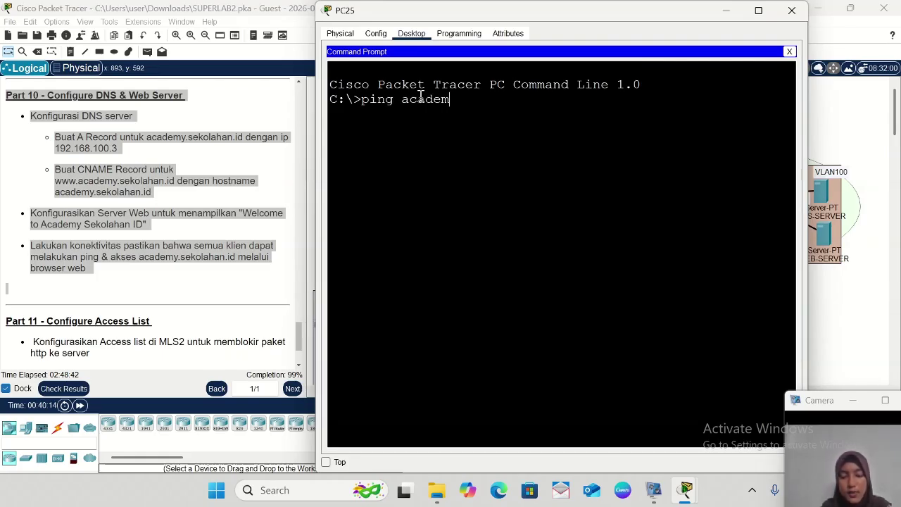
pyautogui.write('ysekolahan.com')
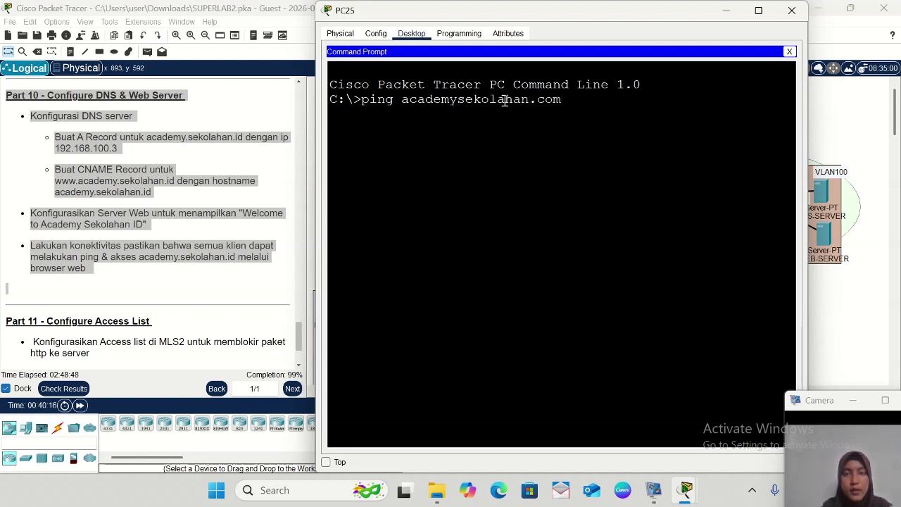
pyautogui.press('Return')
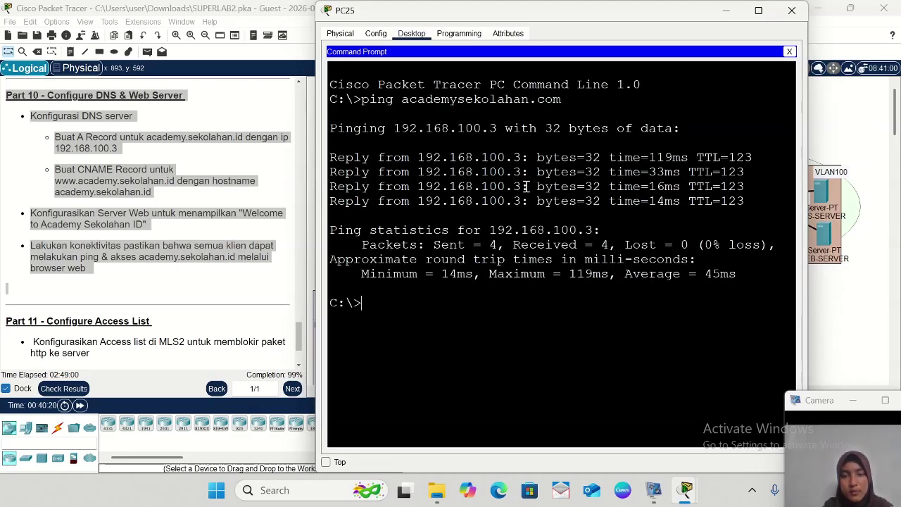
pyautogui.click(727, 11)
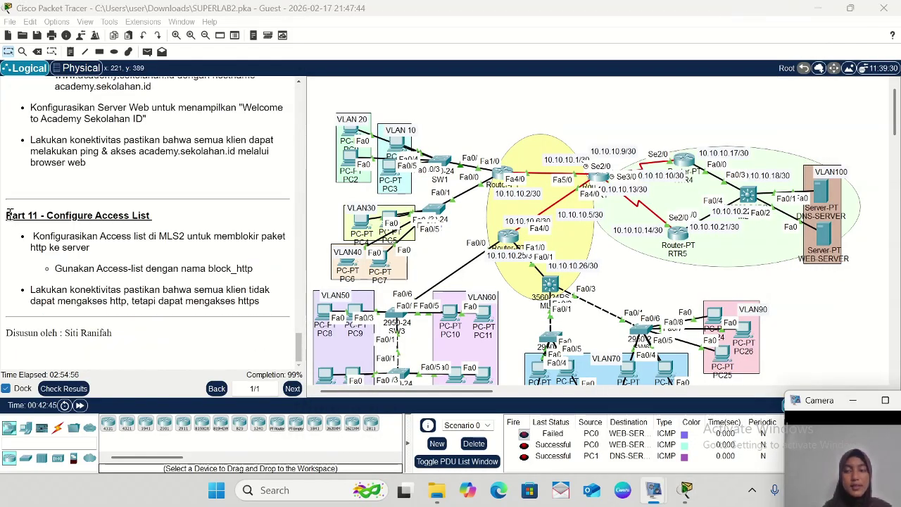
# - Highlight the Part 11 access-list instructions in the activity text
pyautogui.moveTo(9, 214); pyautogui.dragTo(206, 236)
pyautogui.moveTo(258, 268); pyautogui.dragTo(252, 322)
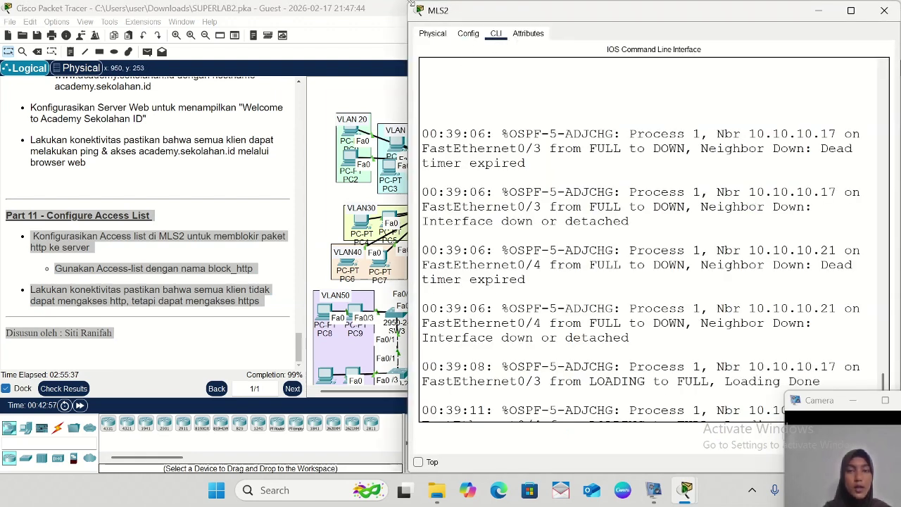
# - Resize the MLS2 CLI window and enter global configuration mode with enable and conf t
pyautogui.moveTo(412, 4); pyautogui.dragTo(591, 73)
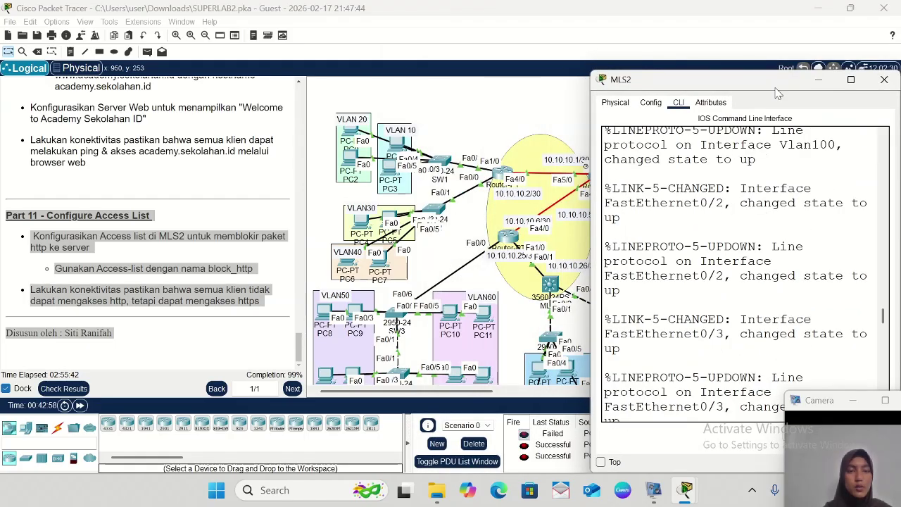
pyautogui.moveTo(777, 94); pyautogui.dragTo(477, 63)
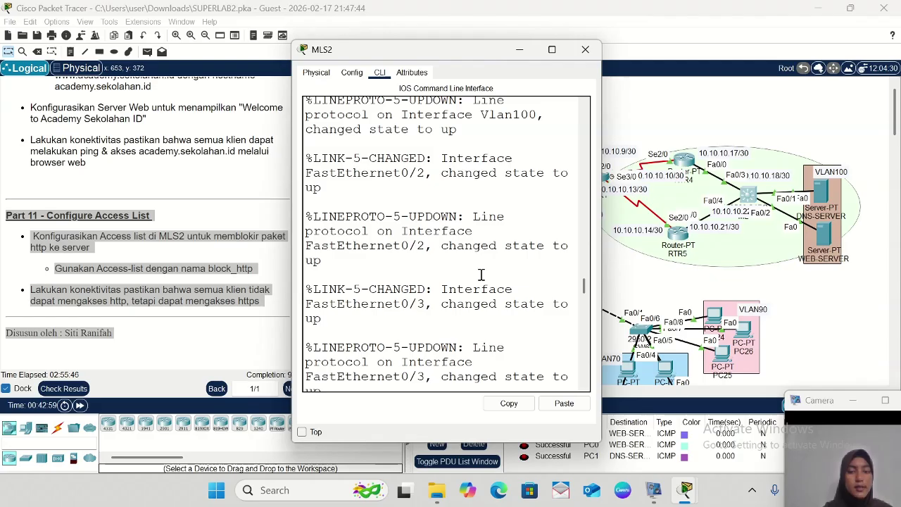
pyautogui.scroll(-6, 482, 274)
pyautogui.scroll(-3, 496, 363)
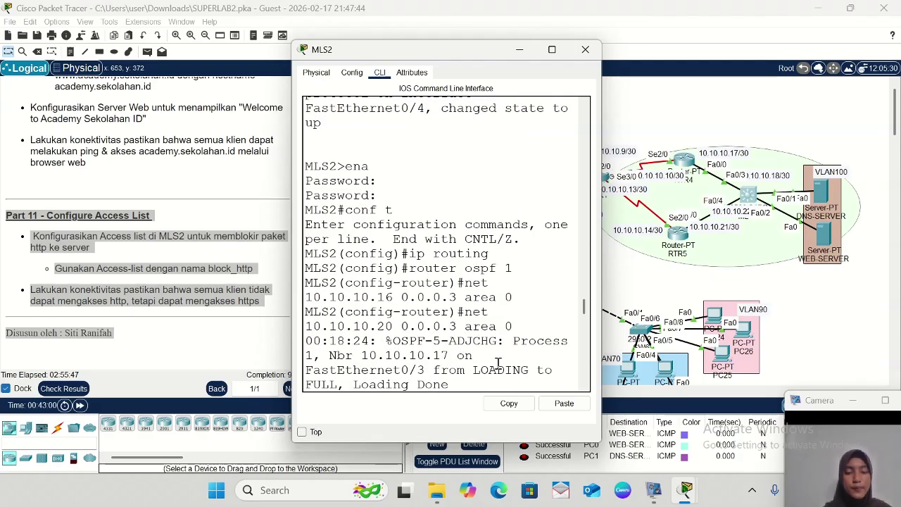
pyautogui.scroll(-5, 497, 362)
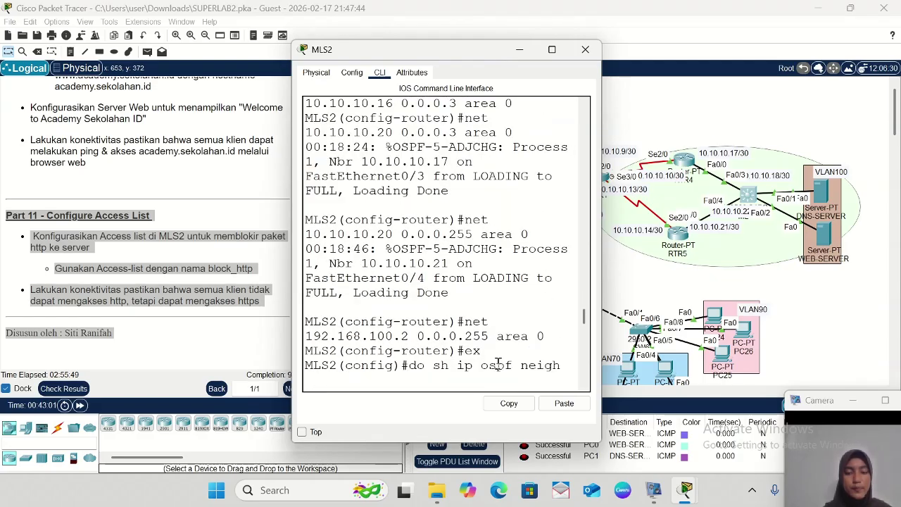
pyautogui.scroll(-5, 337, 378)
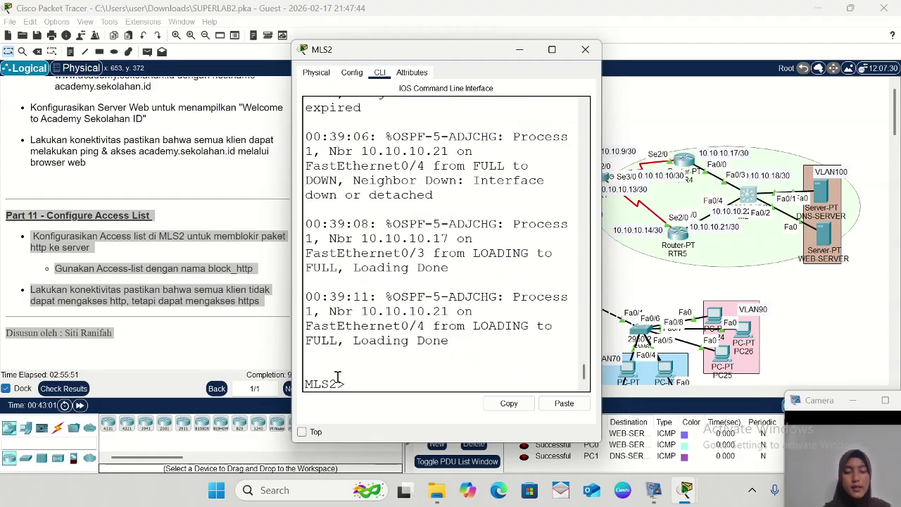
pyautogui.write('ena')
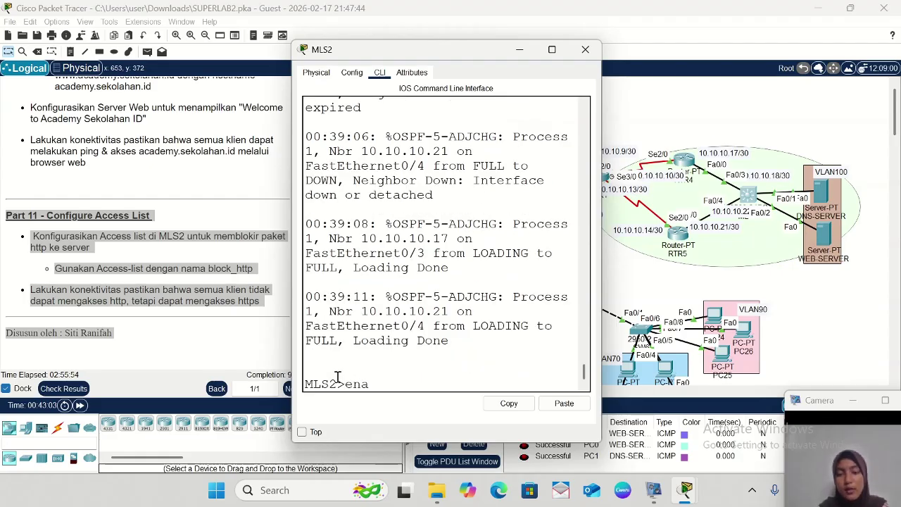
pyautogui.press('Return')
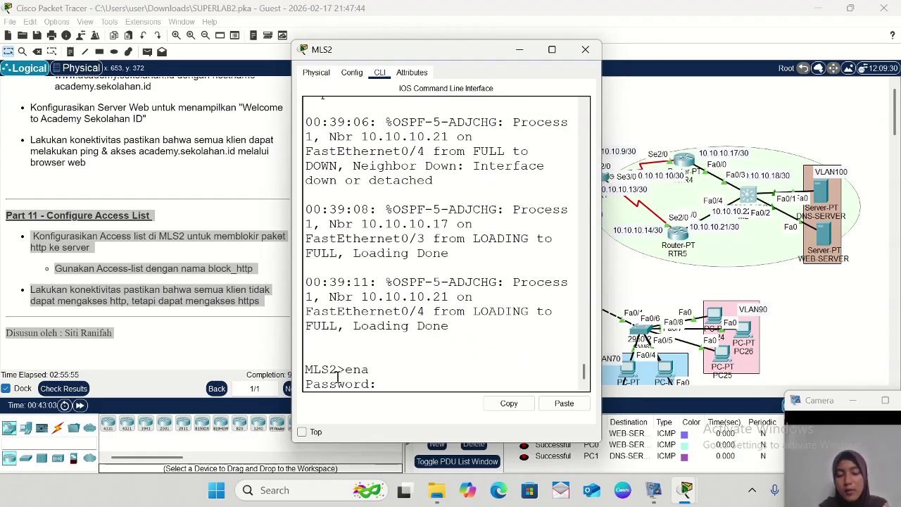
pyautogui.press('Return')
pyautogui.write('co')
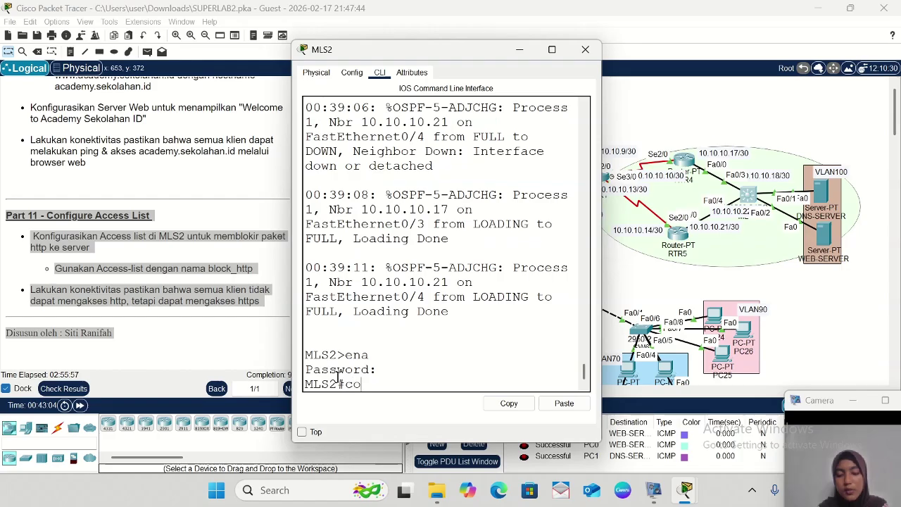
pyautogui.write('nf t')
pyautogui.press('Return')
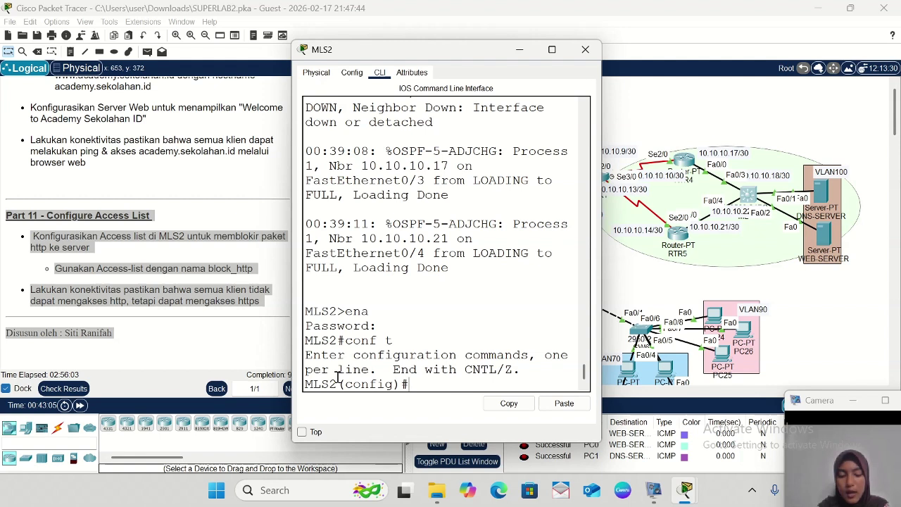
# - Create ACL block_http: deny tcp any 192.168.100.0 0.0.0.3 eq 80, permit ip any any
pyautogui.write('ip')
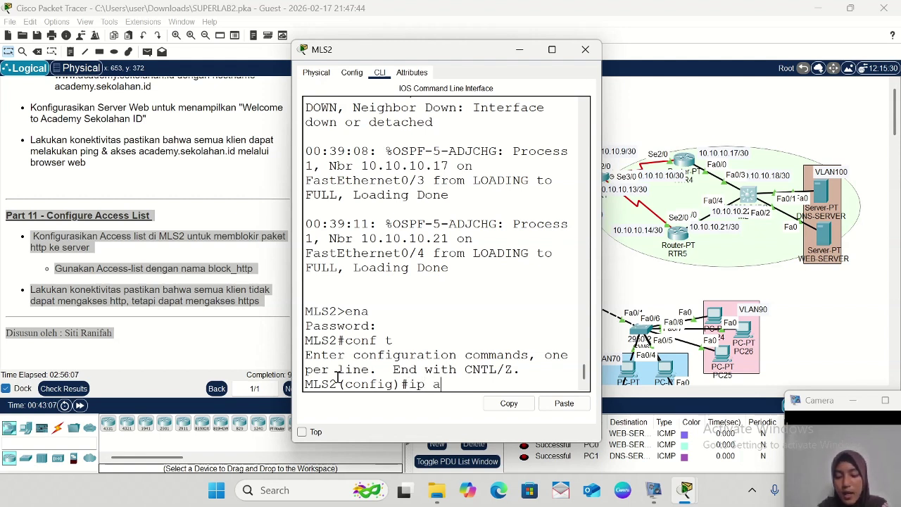
pyautogui.write(' access-lis')
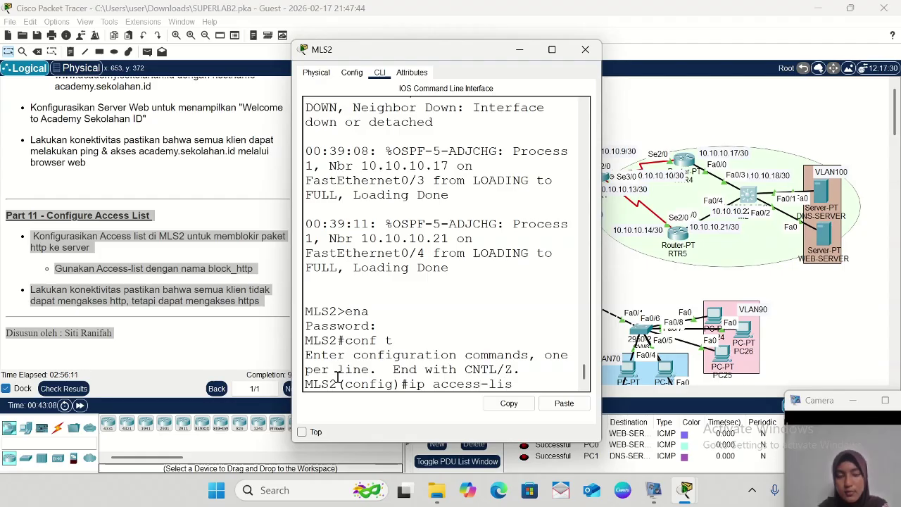
pyautogui.write('t e')
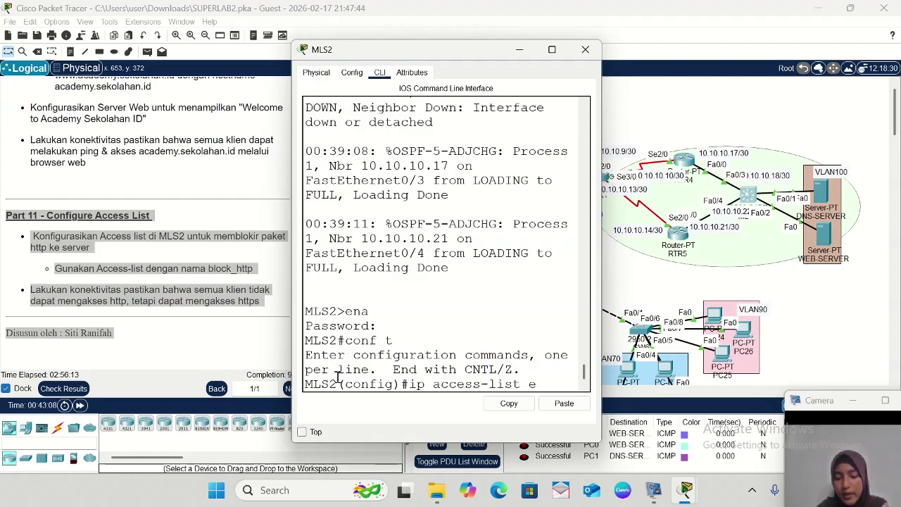
pyautogui.write('xtended')
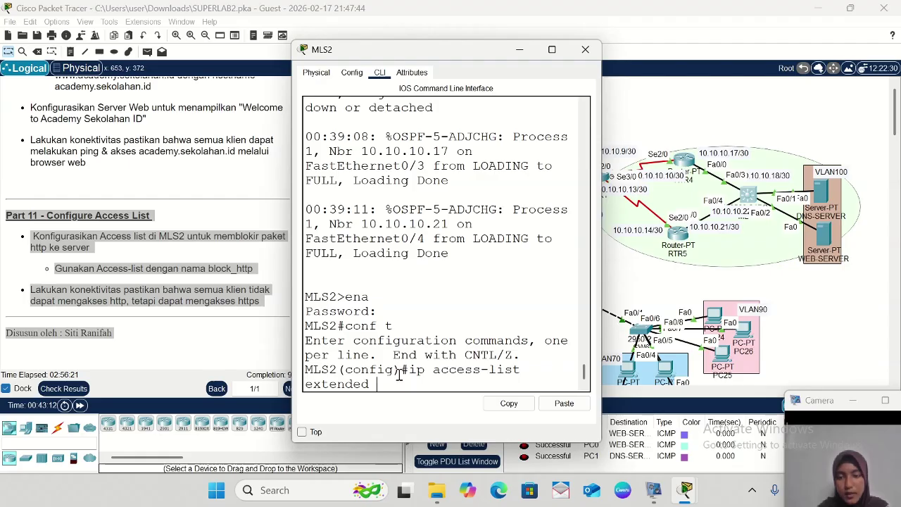
pyautogui.write('block')
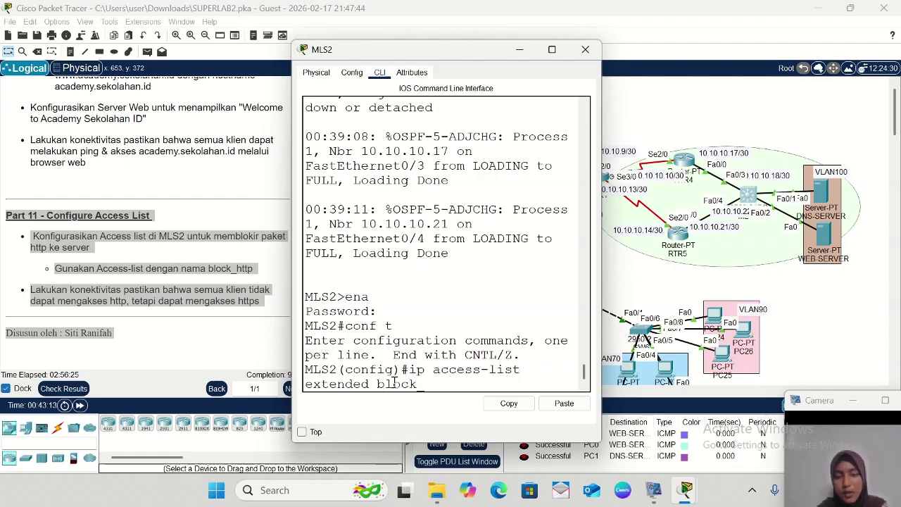
pyautogui.write('_http')
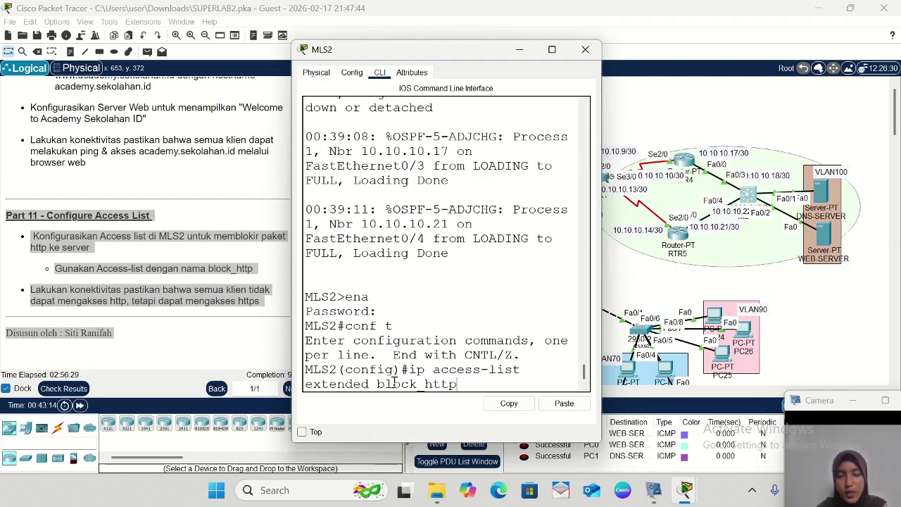
pyautogui.press('Return')
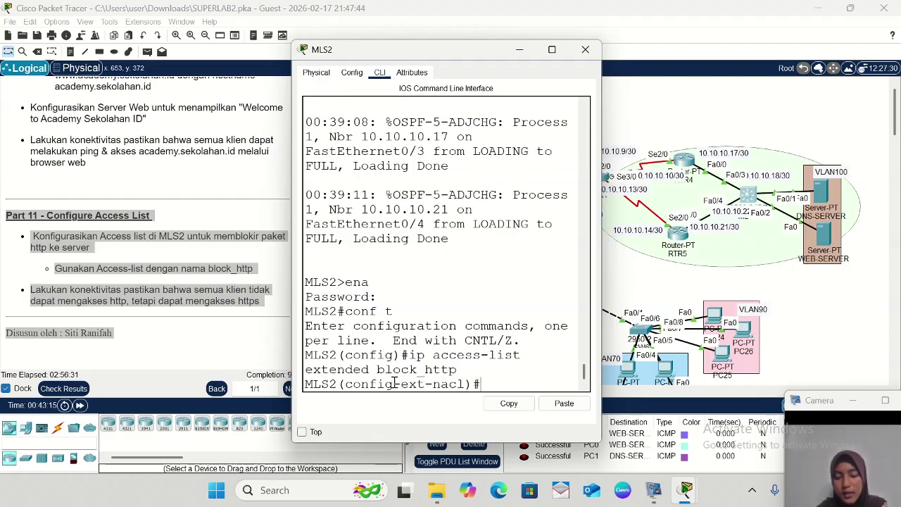
pyautogui.write('deny tcp')
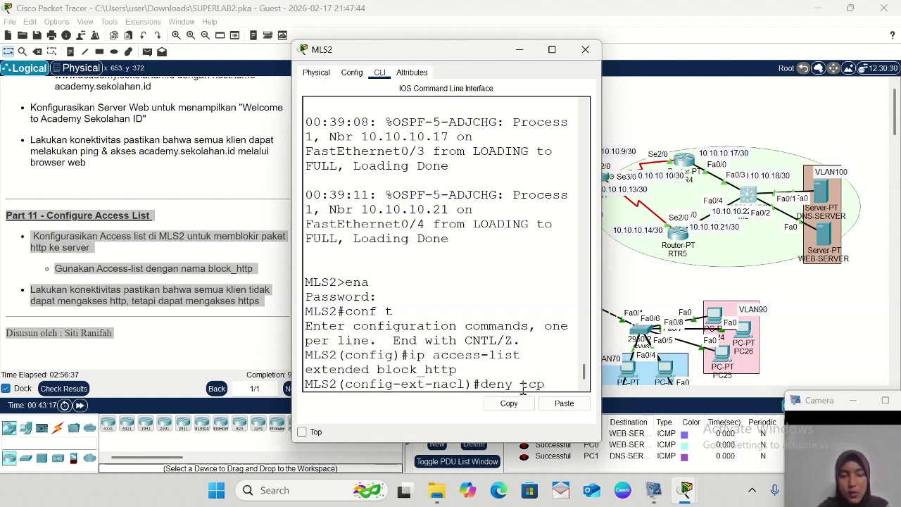
pyautogui.moveTo(520, 384); pyautogui.dragTo(551, 385)
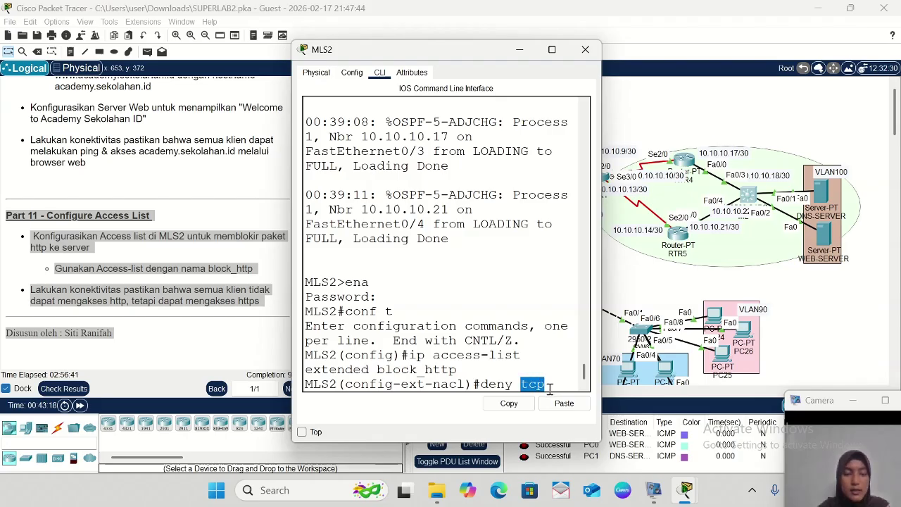
pyautogui.click(550, 390)
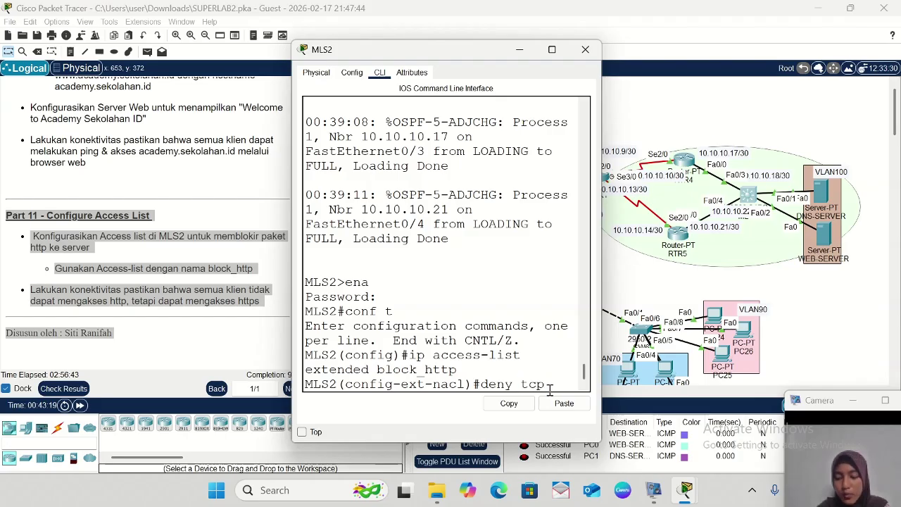
pyautogui.write('any')
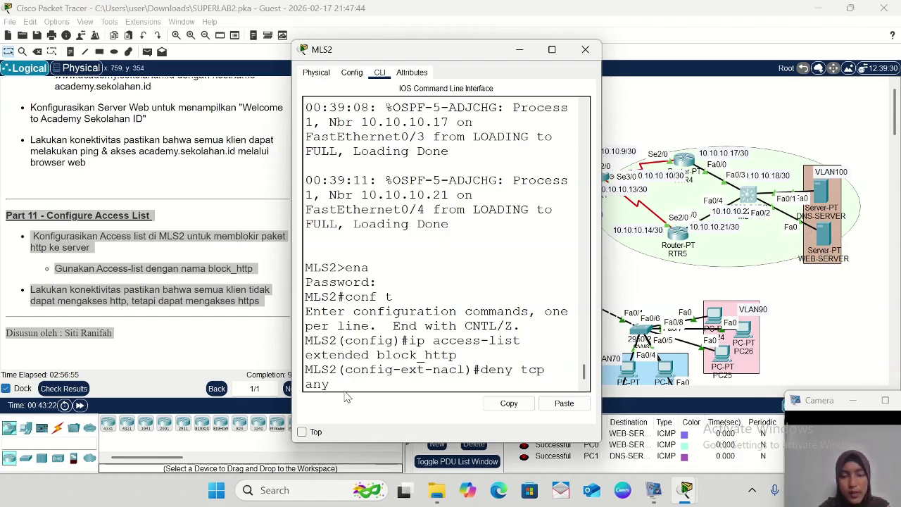
pyautogui.write('10')
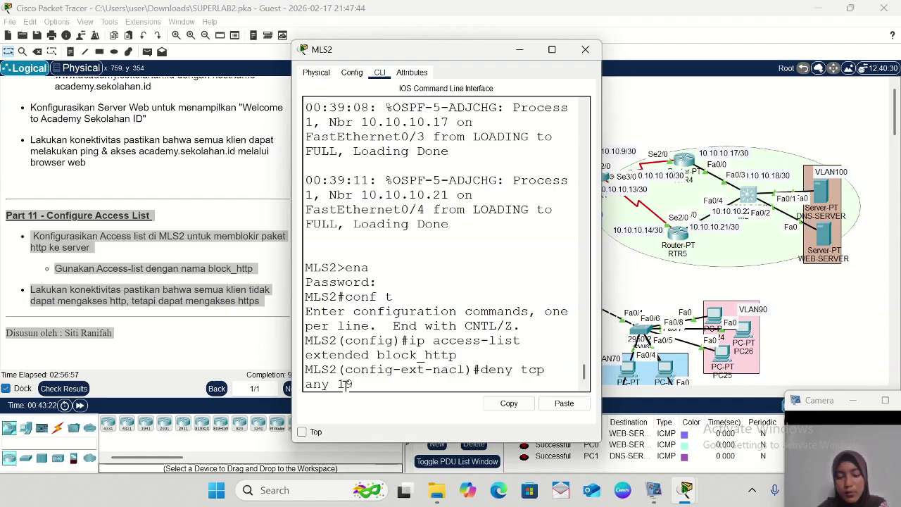
pyautogui.write('2.16')
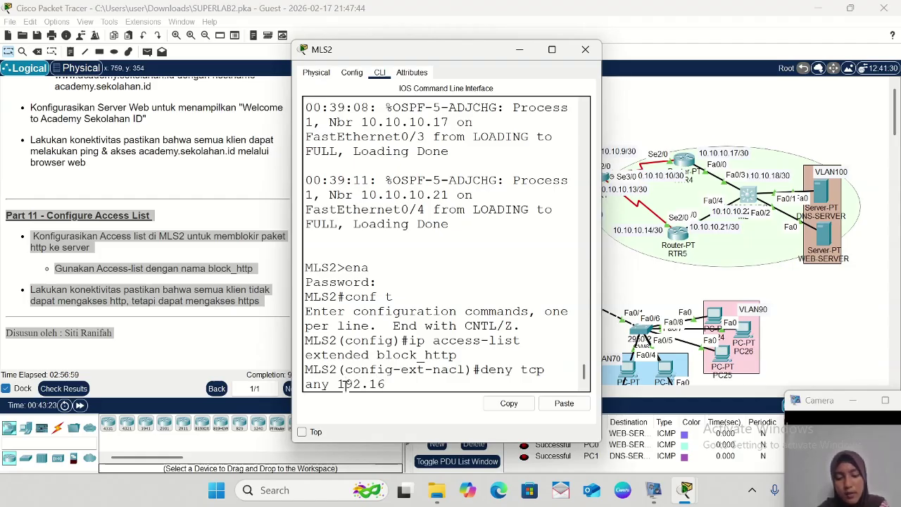
pyautogui.write('8.100.0')
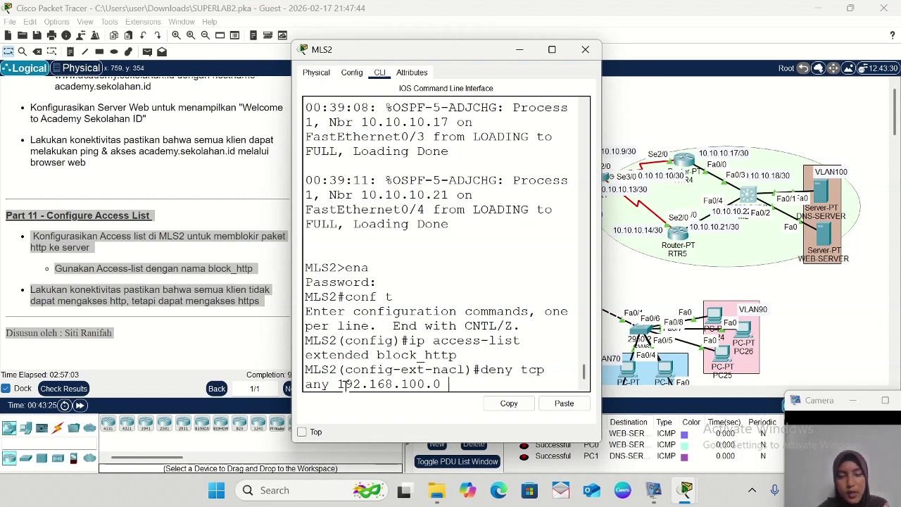
pyautogui.write(' 0.0.')
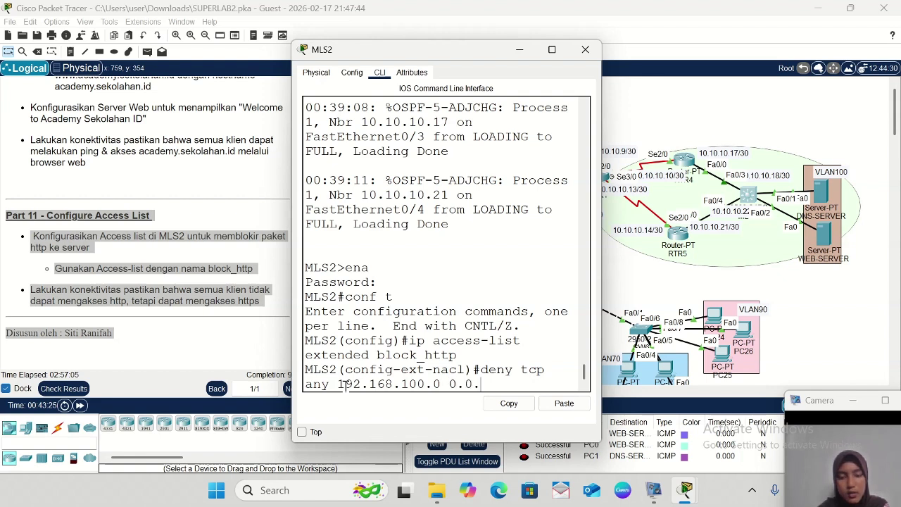
pyautogui.write('0')
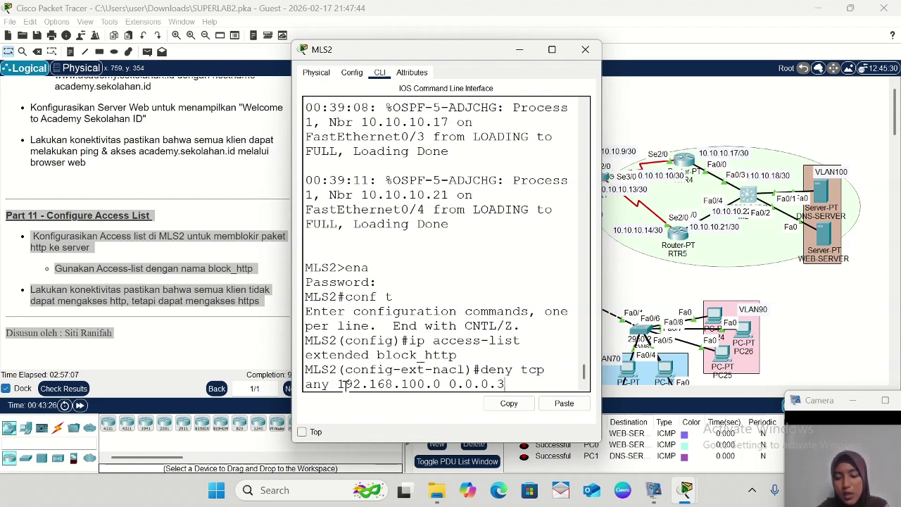
pyautogui.write('.3')
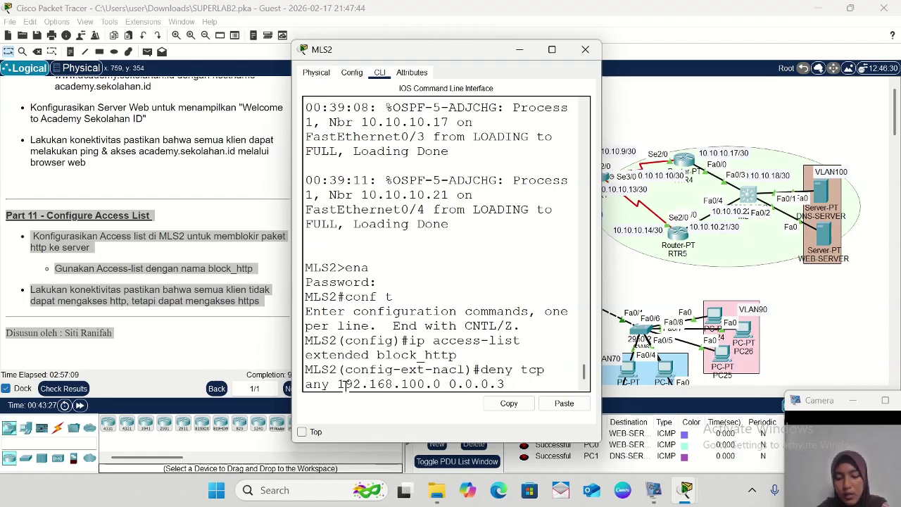
pyautogui.write(' eq')
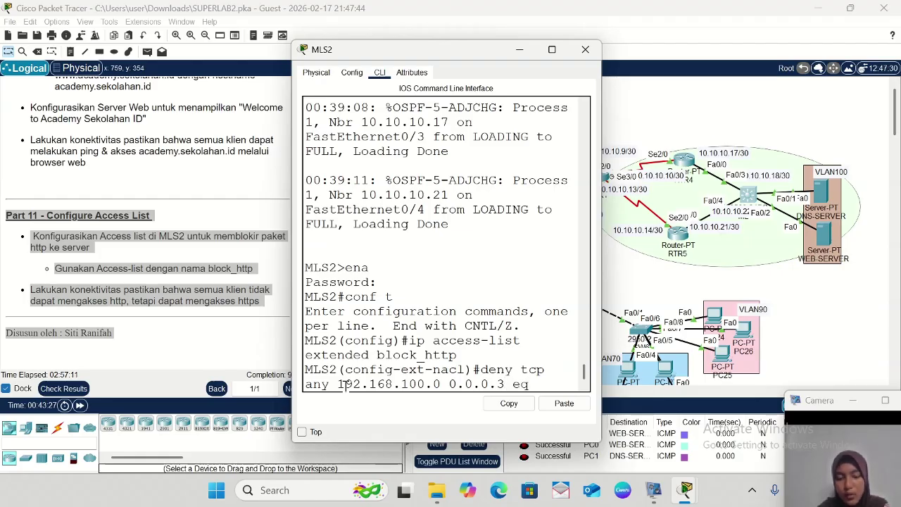
pyautogui.write(' 80')
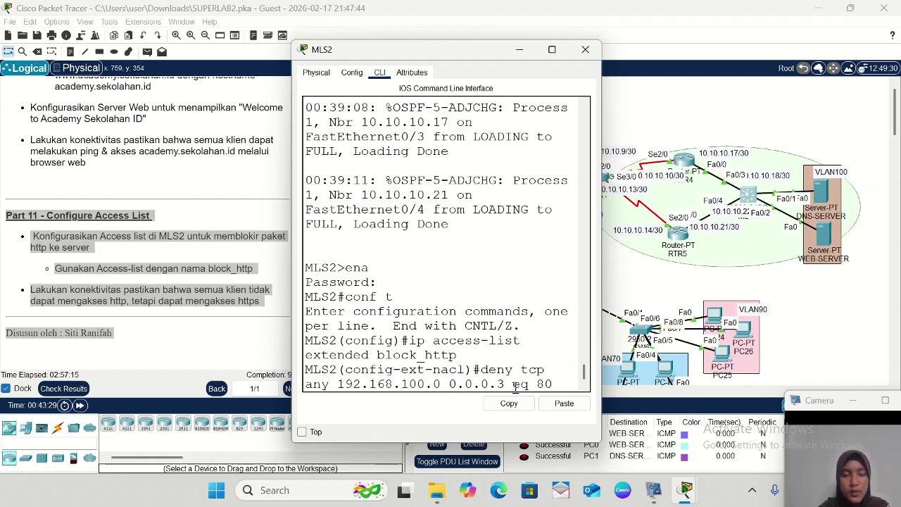
pyautogui.moveTo(513, 386); pyautogui.dragTo(557, 386)
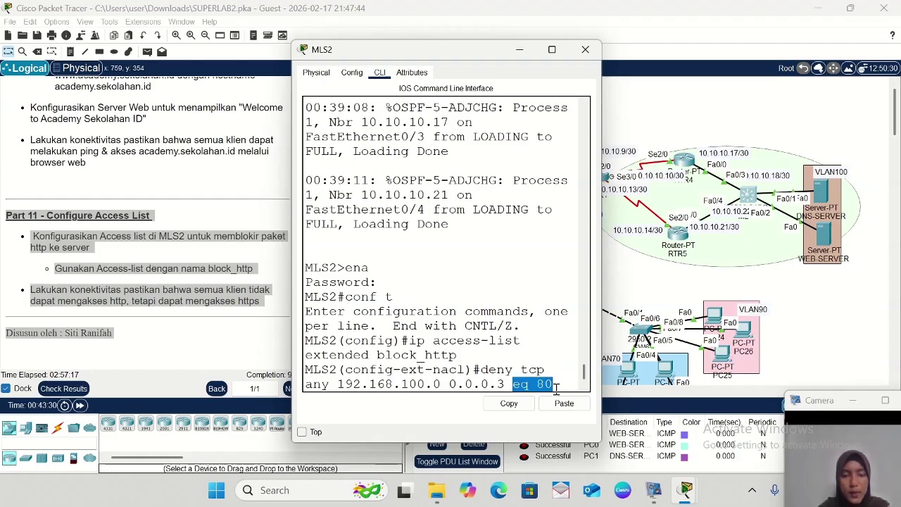
pyautogui.click(561, 386)
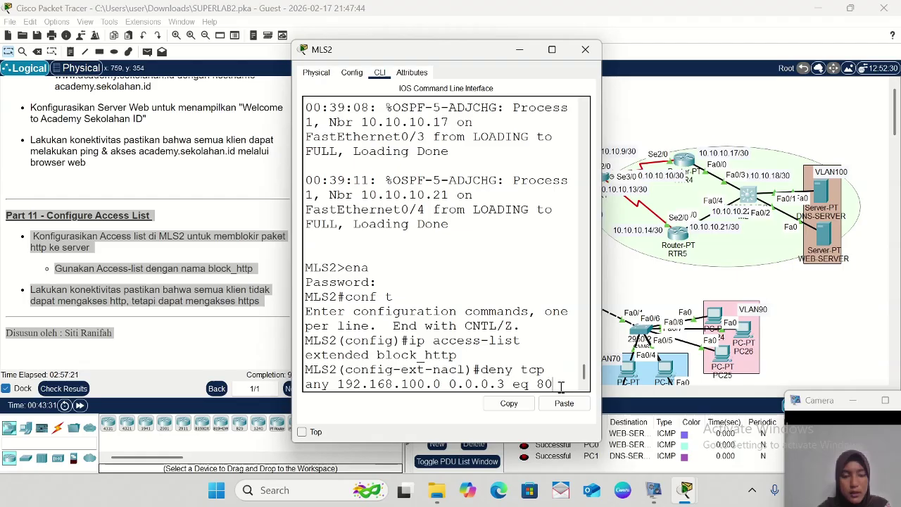
pyautogui.press('Return')
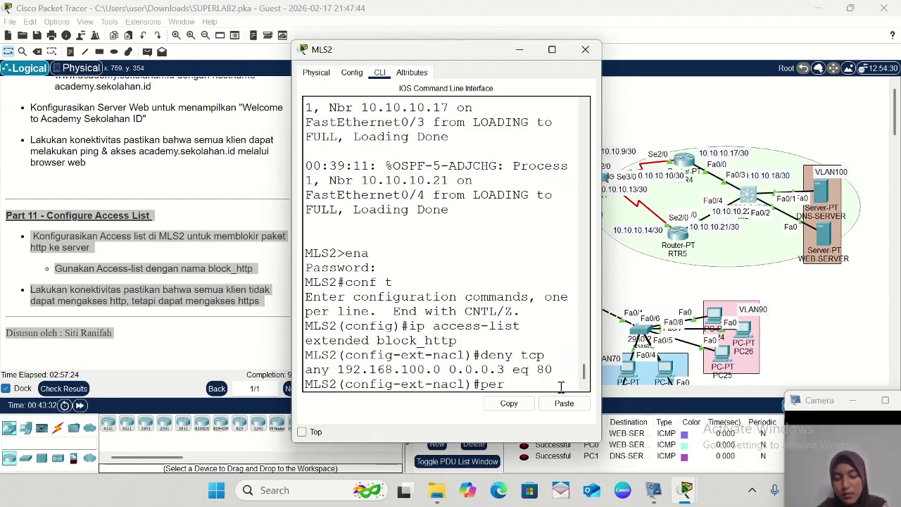
pyautogui.write('mit')
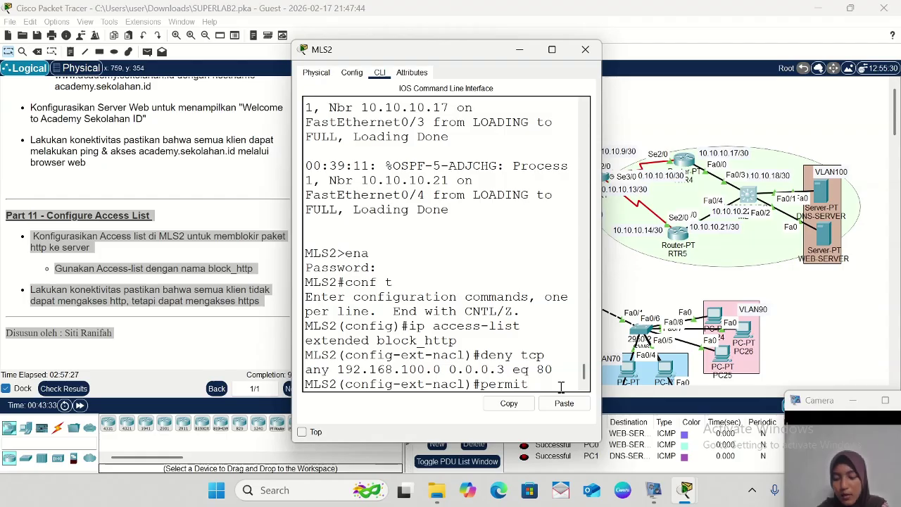
pyautogui.write(' ip ')
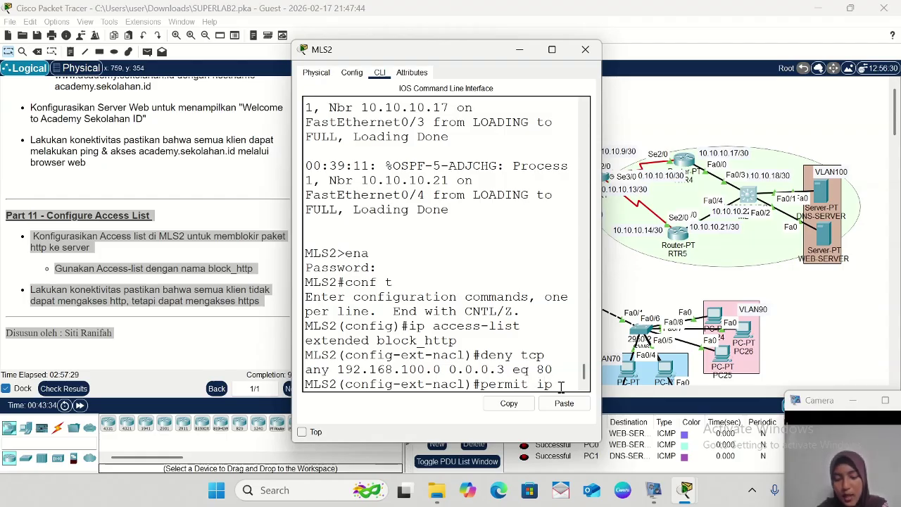
pyautogui.write('any any')
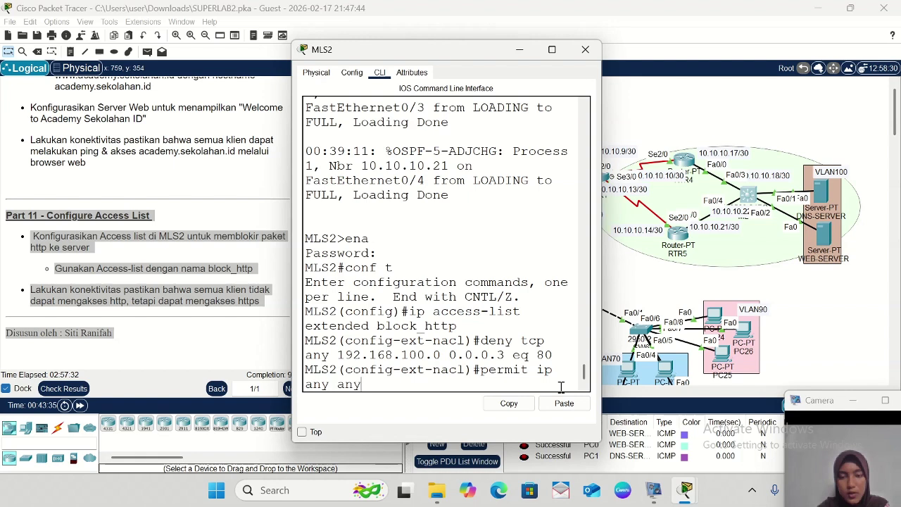
pyautogui.press('Return')
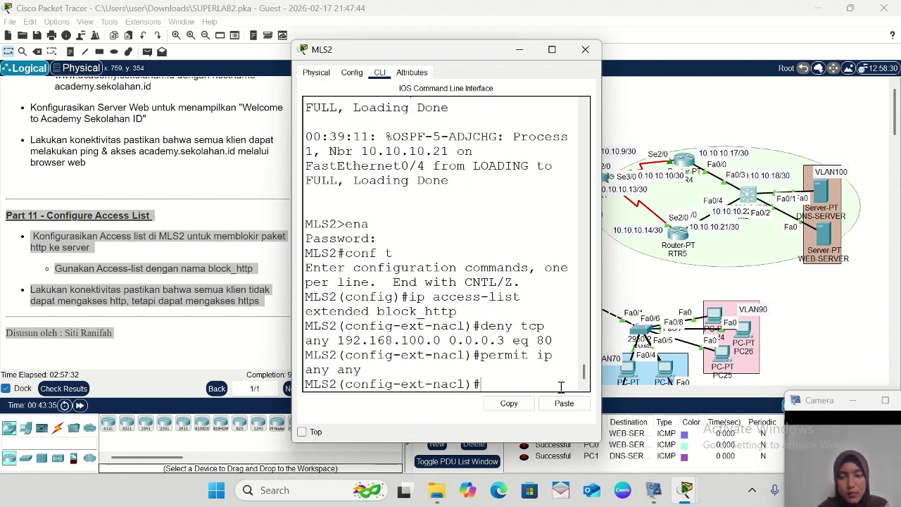
# - Apply access list block_http outbound on MLS2's interface VLAN 100
pyautogui.write('int vlan 100')
pyautogui.press('Return')
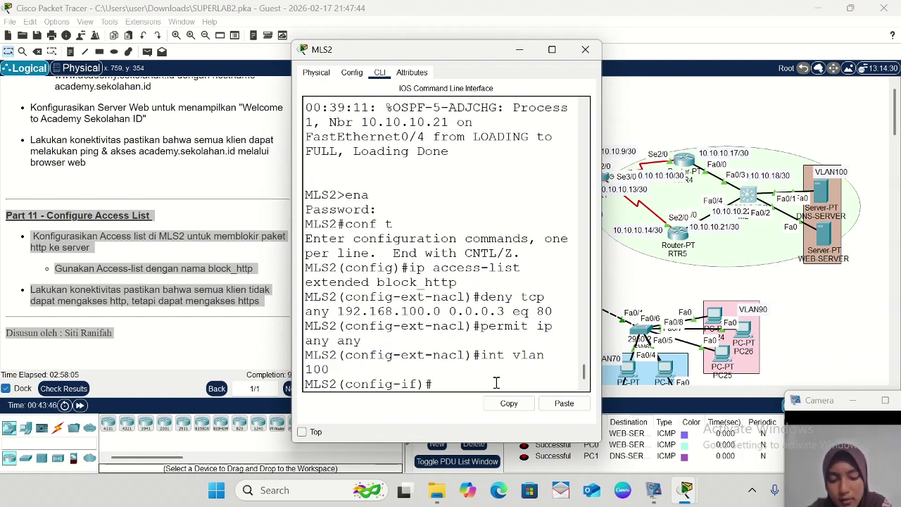
pyautogui.write('ip ac')
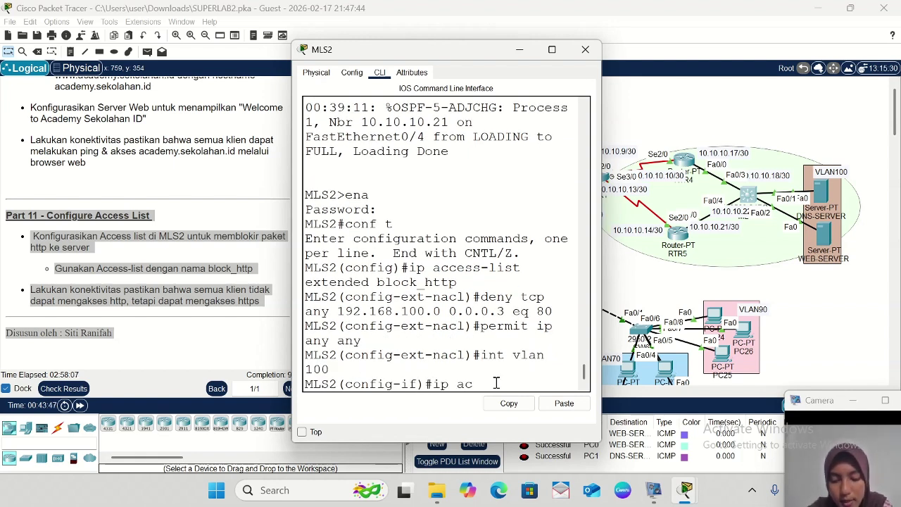
pyautogui.write('cess-')
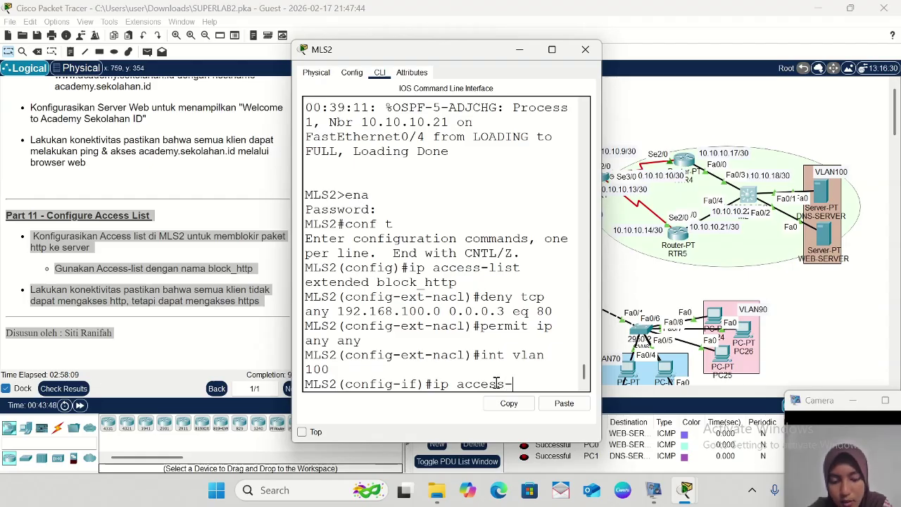
pyautogui.write('group')
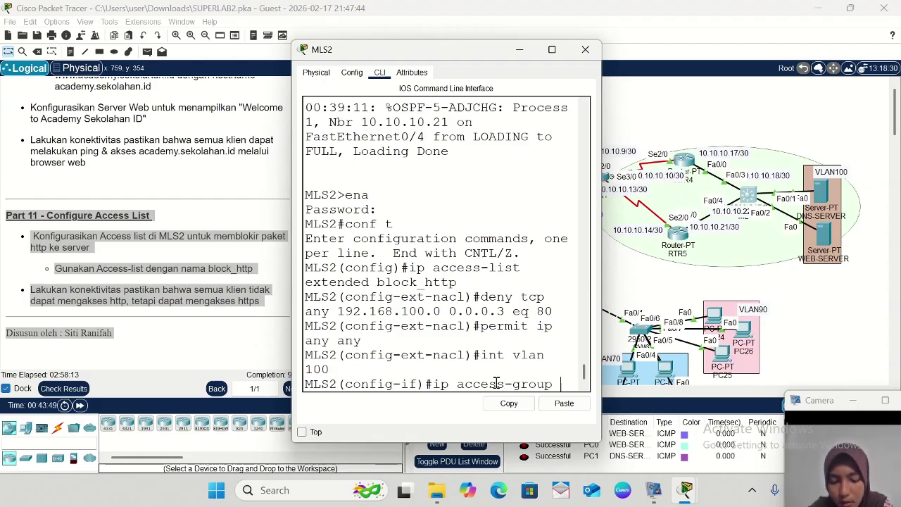
pyautogui.write(' b')
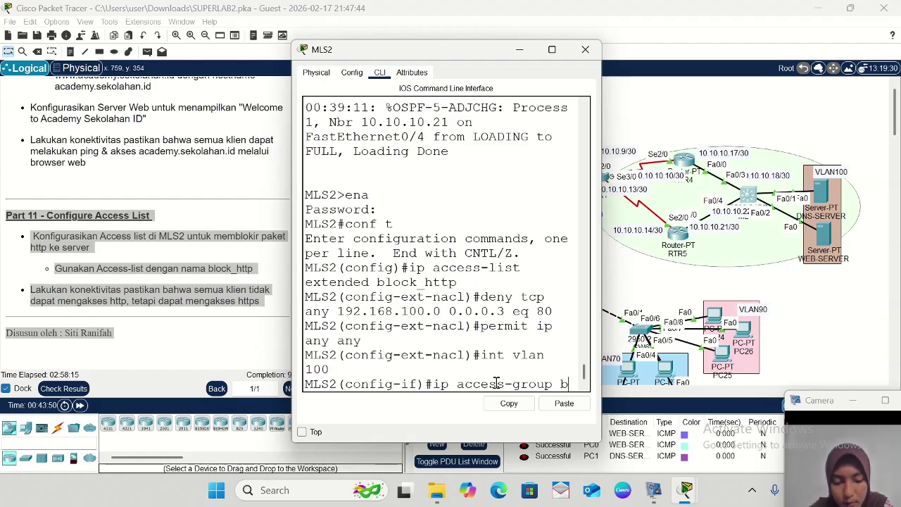
pyautogui.write('lock')
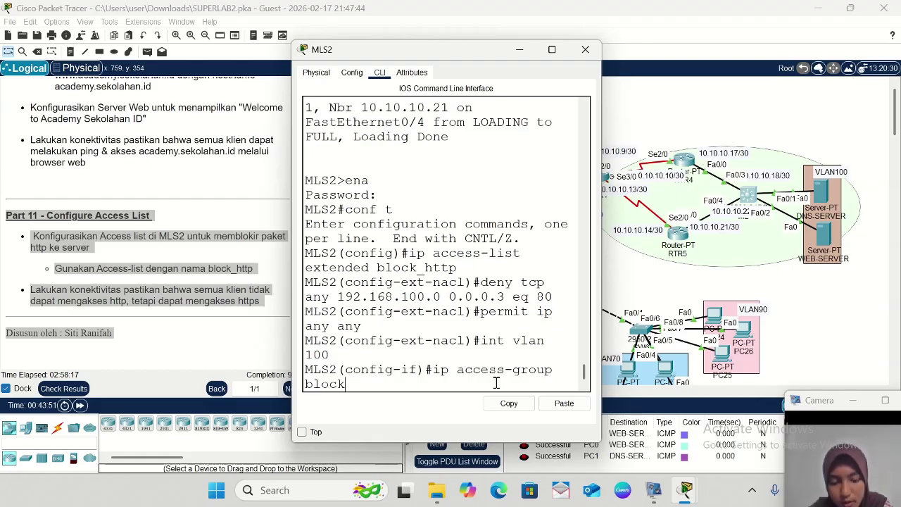
pyautogui.write('_')
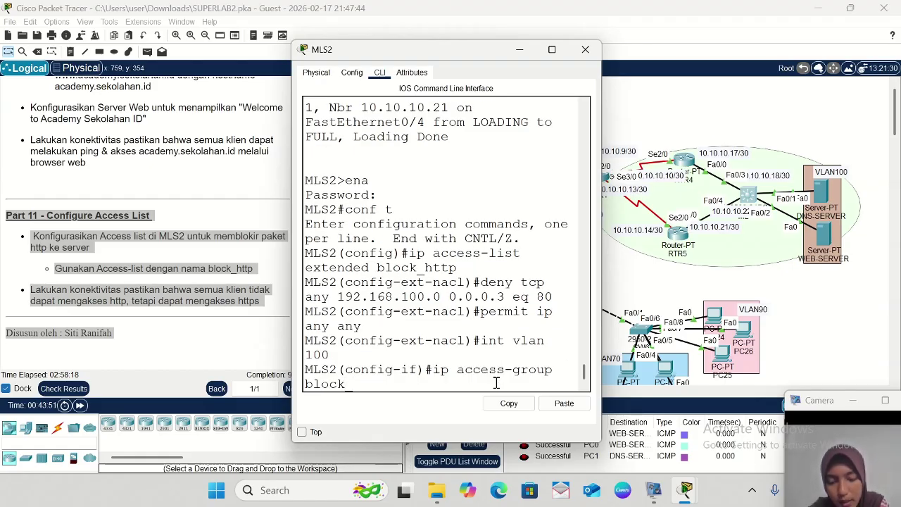
pyautogui.write('http')
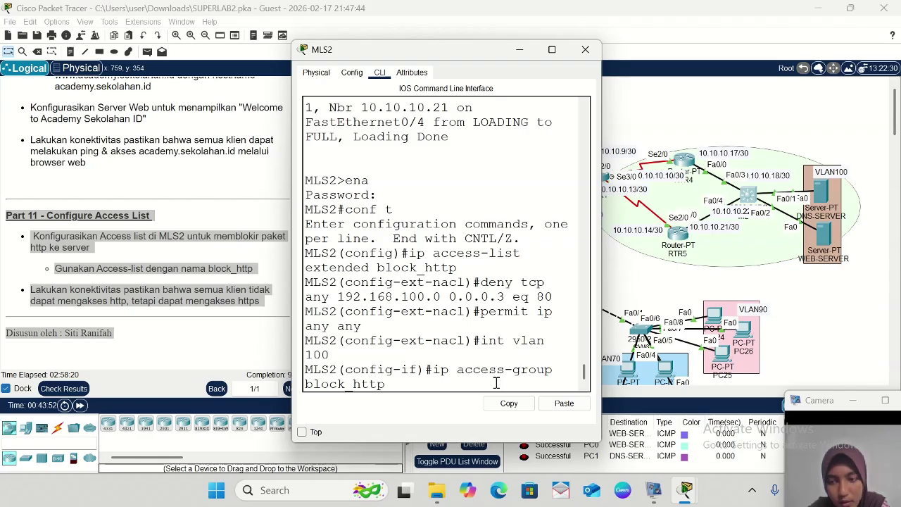
pyautogui.write(' out')
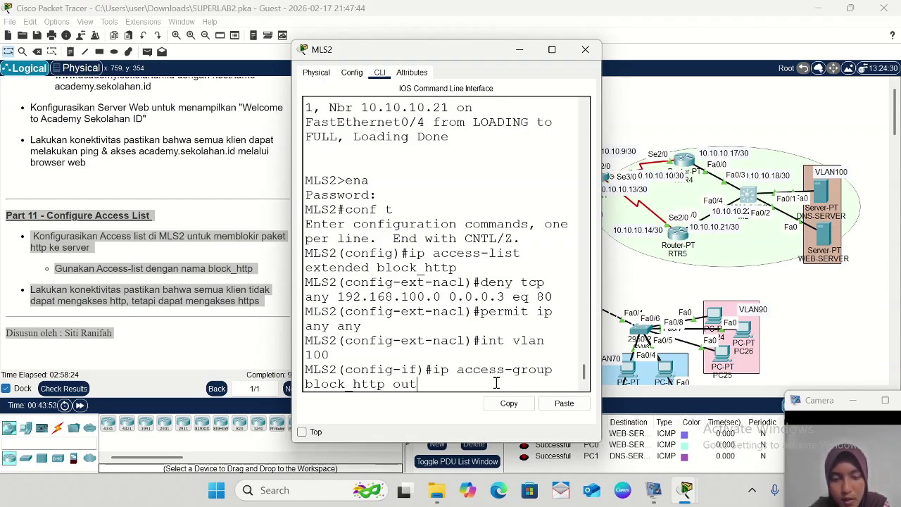
pyautogui.press('Return')
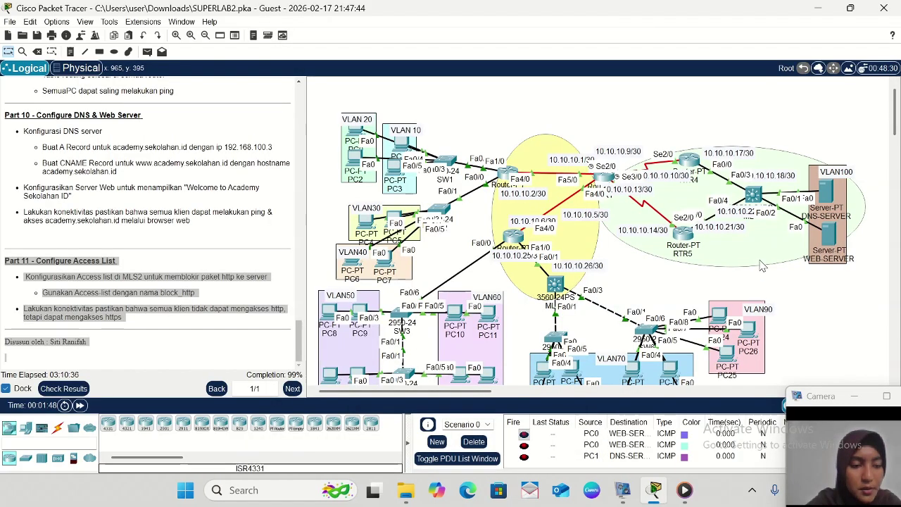
# - Browse to academysekolahan.com from PC26's web browser and confirm it returns Request Timeout
pyautogui.click(757, 330)
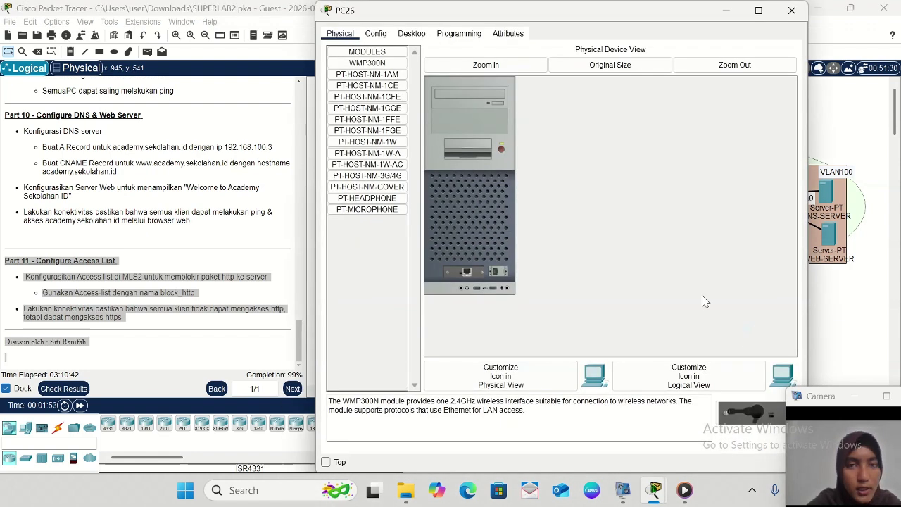
pyautogui.click(415, 33)
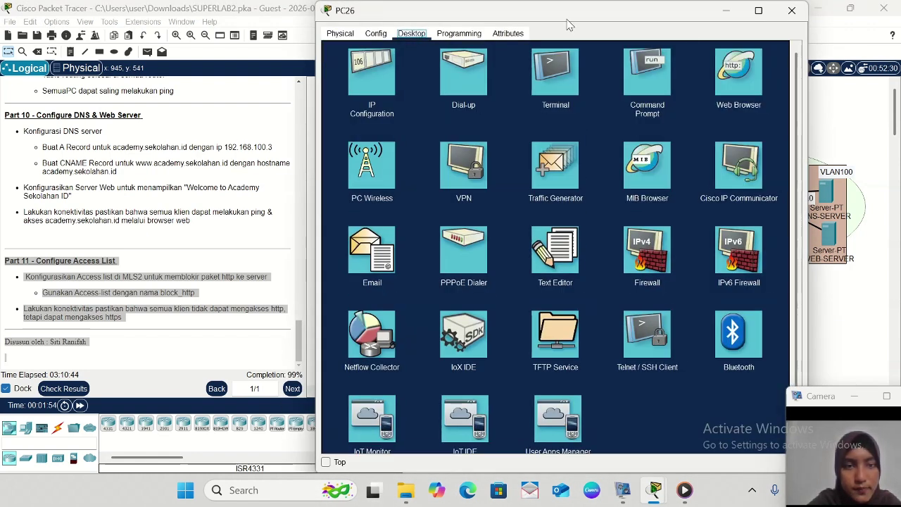
pyautogui.click(737, 92)
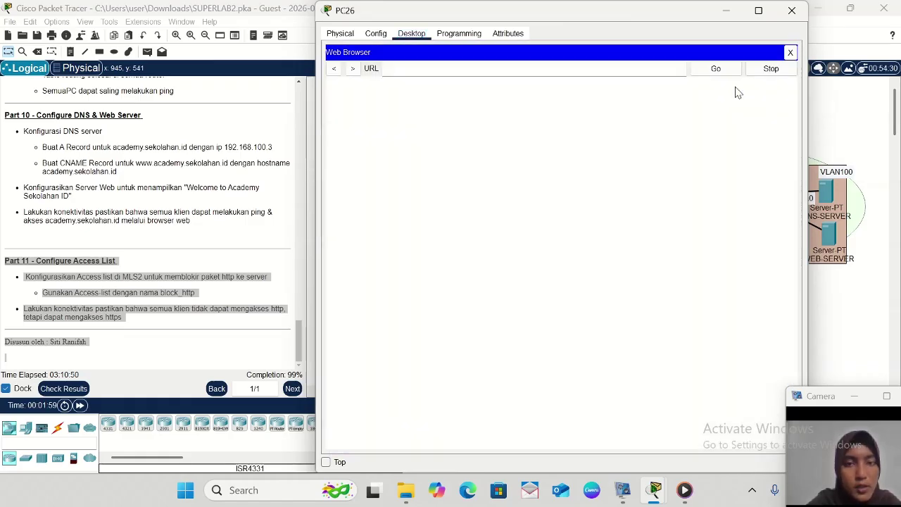
pyautogui.click(545, 74)
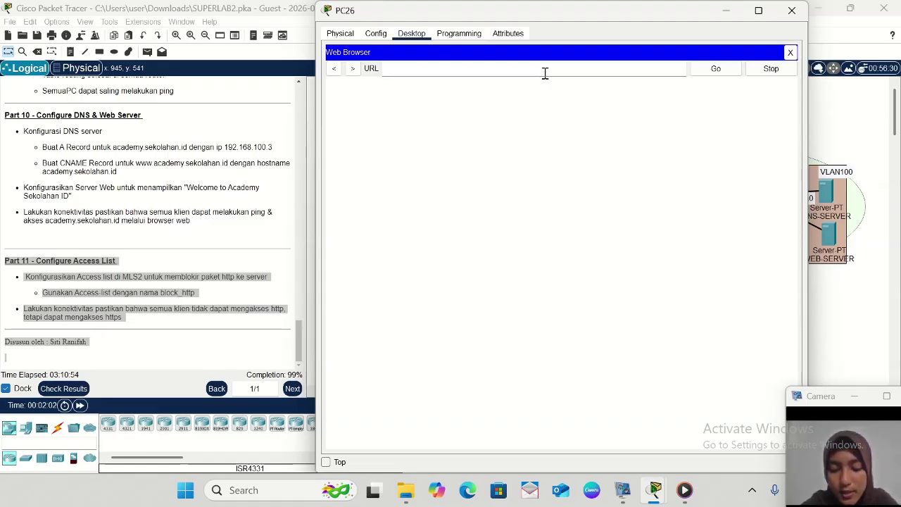
pyautogui.write('acadwe.')
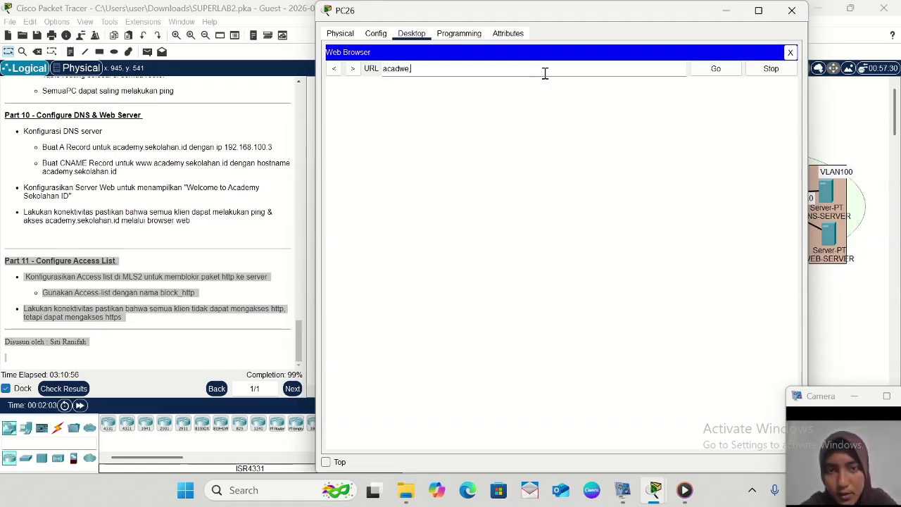
pyautogui.press('BackSpace')
pyautogui.press('BackSpace')
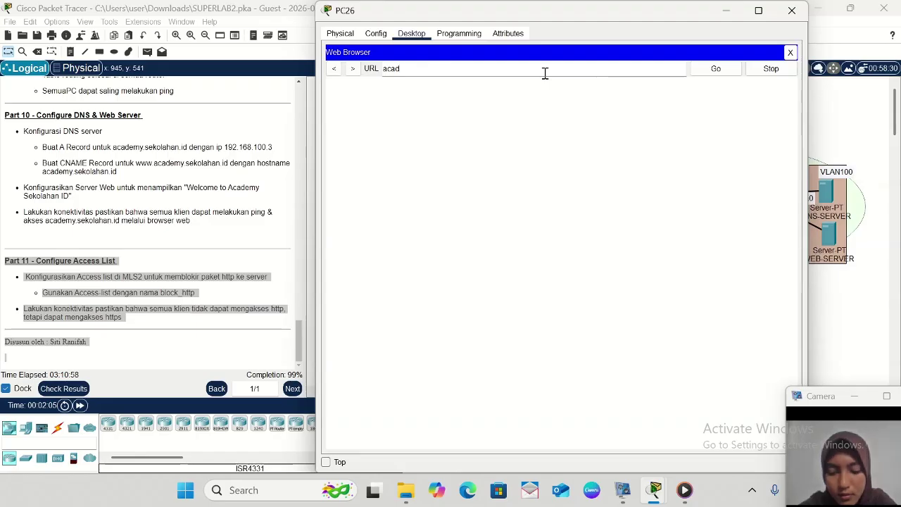
pyautogui.write('emysekolahan')
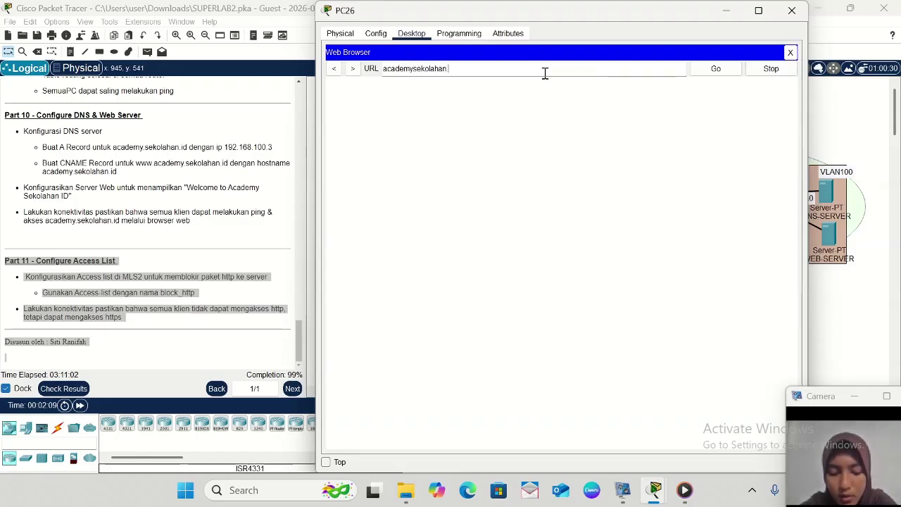
pyautogui.write('.com')
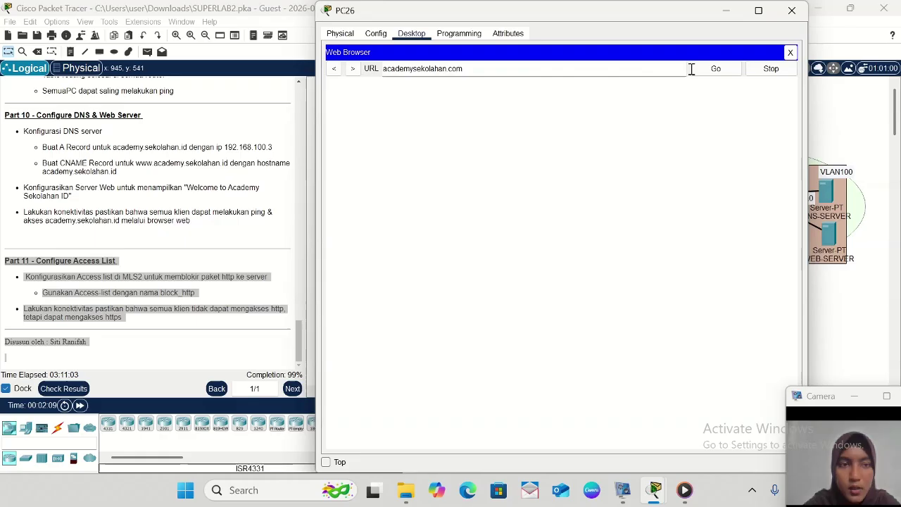
pyautogui.click(732, 75)
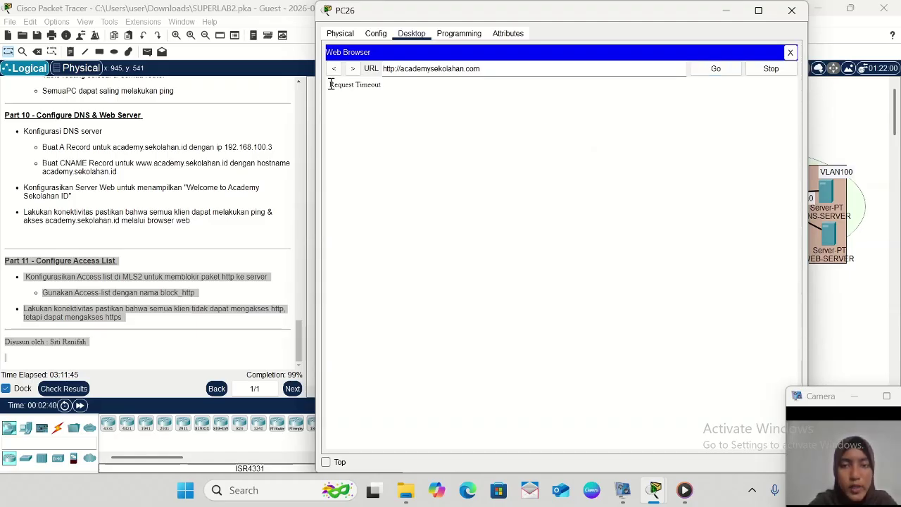
pyautogui.moveTo(330, 84); pyautogui.dragTo(392, 91)
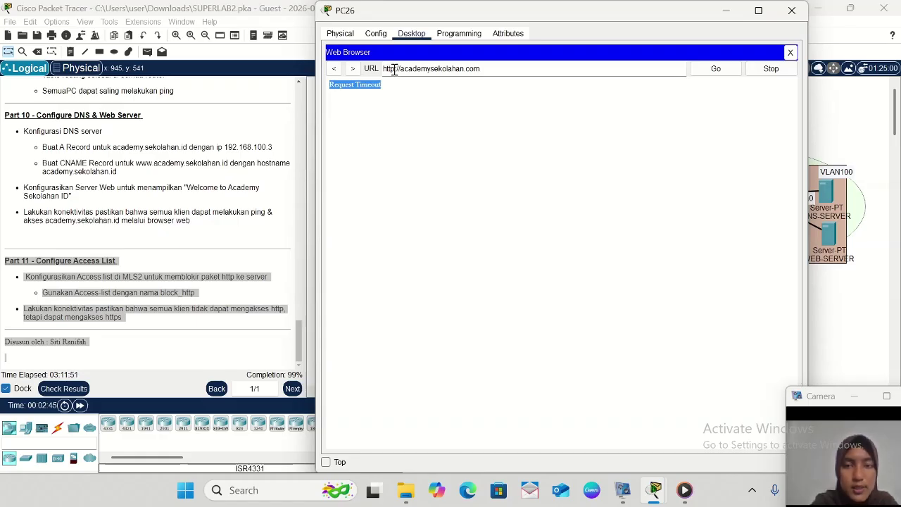
pyautogui.click(393, 69)
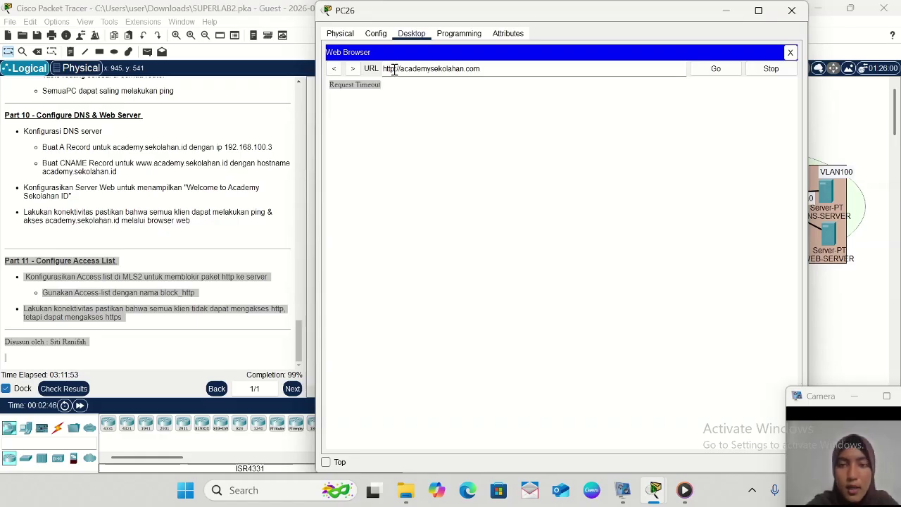
pyautogui.write('s')
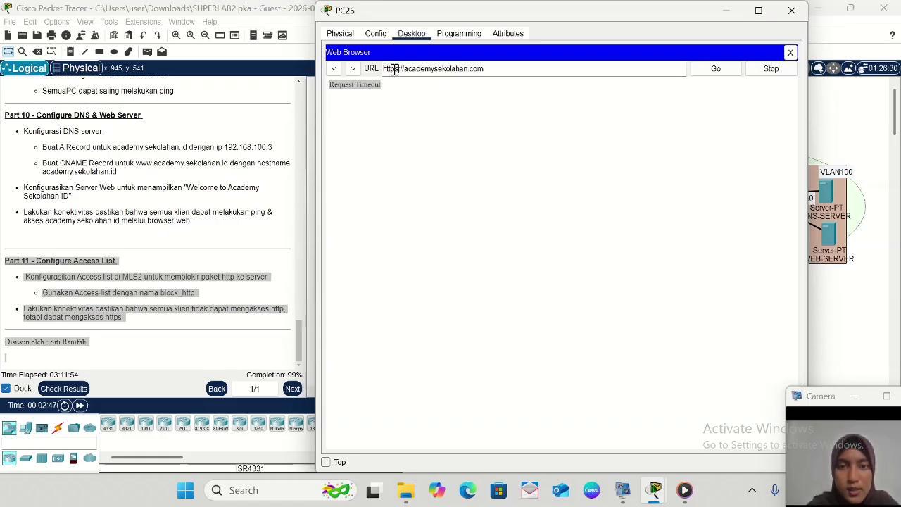
pyautogui.click(713, 69)
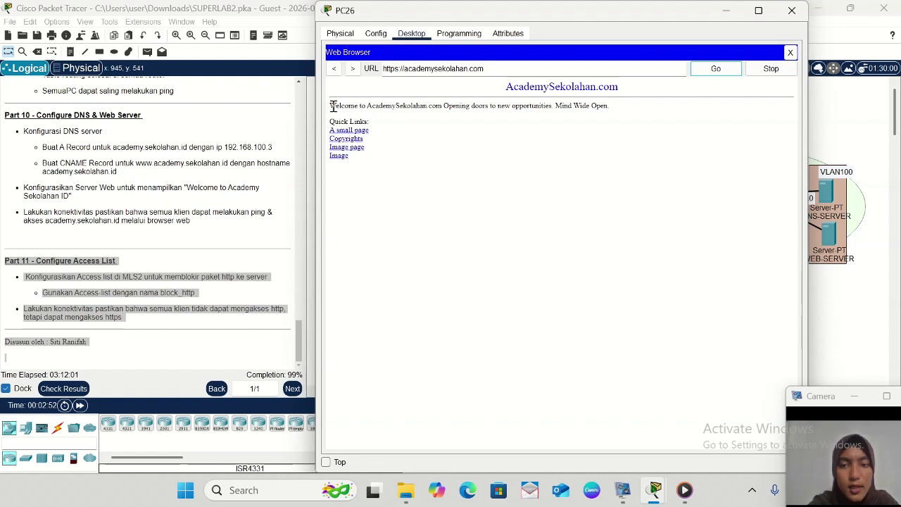
pyautogui.moveTo(332, 106); pyautogui.dragTo(445, 109)
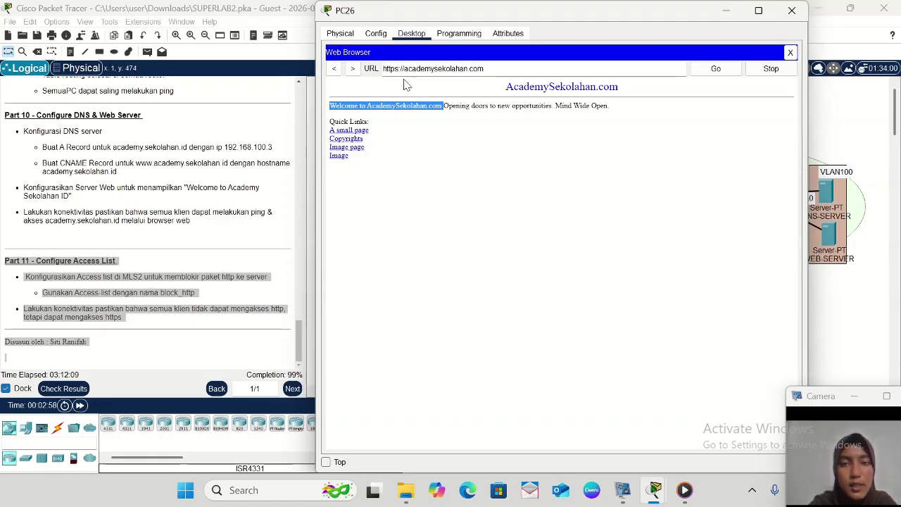
pyautogui.click(414, 141)
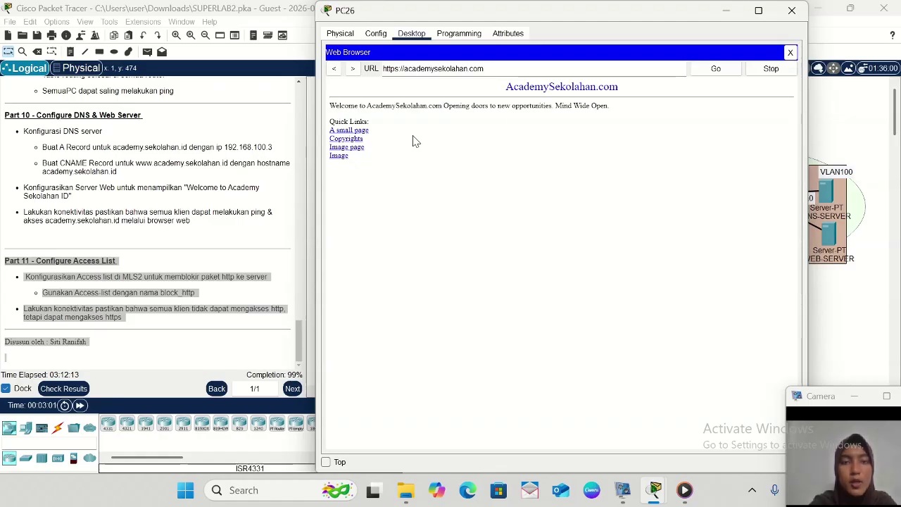
pyautogui.click(723, 13)
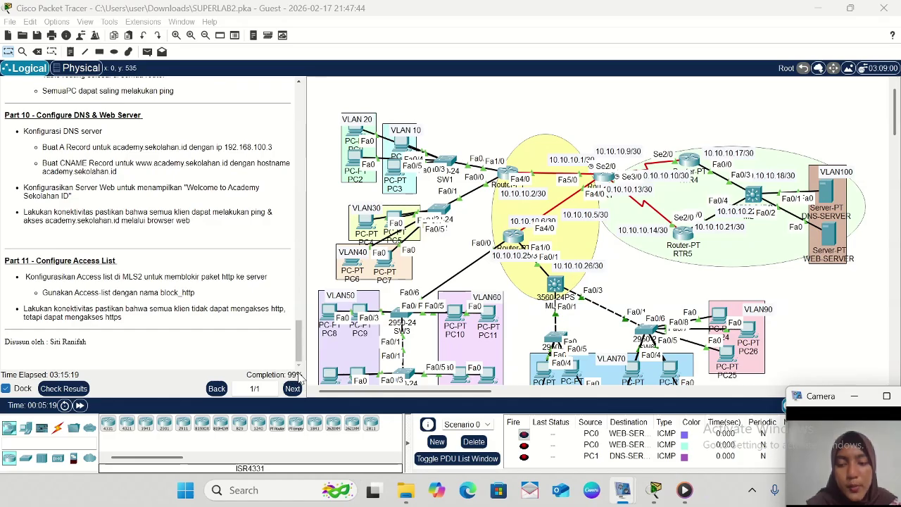
pyautogui.click(62, 390)
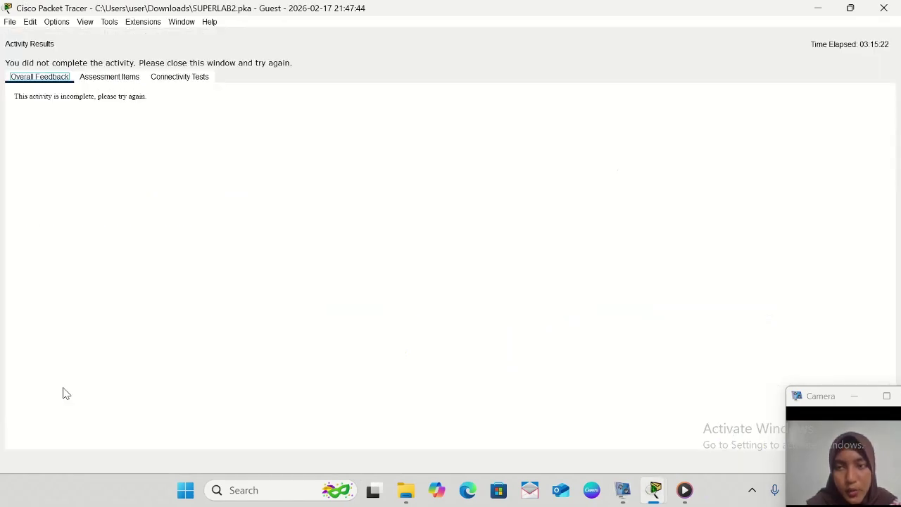
pyautogui.click(132, 79)
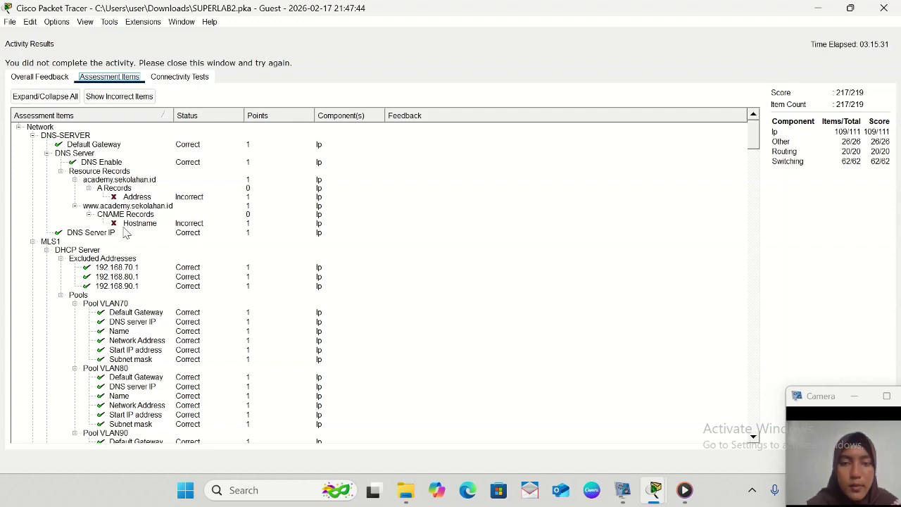
pyautogui.click(884, 9)
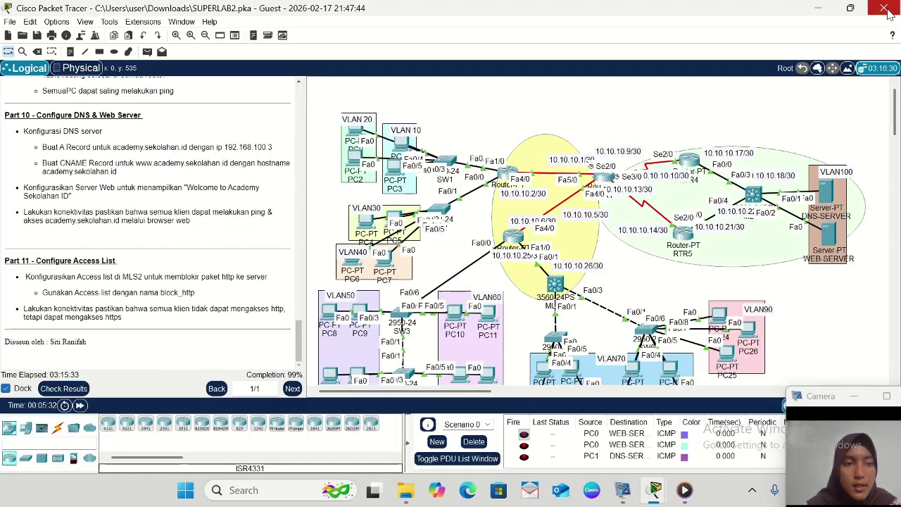
# - In DNS-SERVER's DNS service, add an A record academy.sekolahan.id with address 192.168.100.3
pyautogui.click(829, 200)
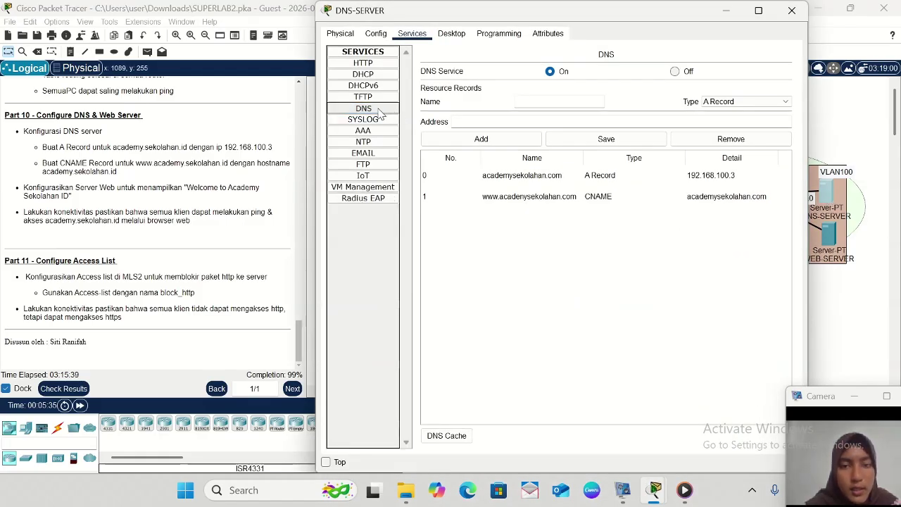
pyautogui.click(517, 102)
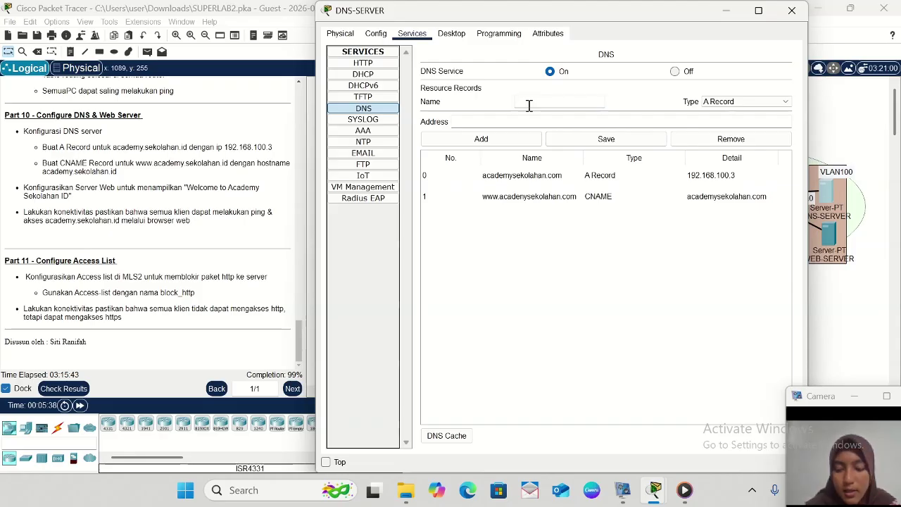
pyautogui.write('ACADEM')
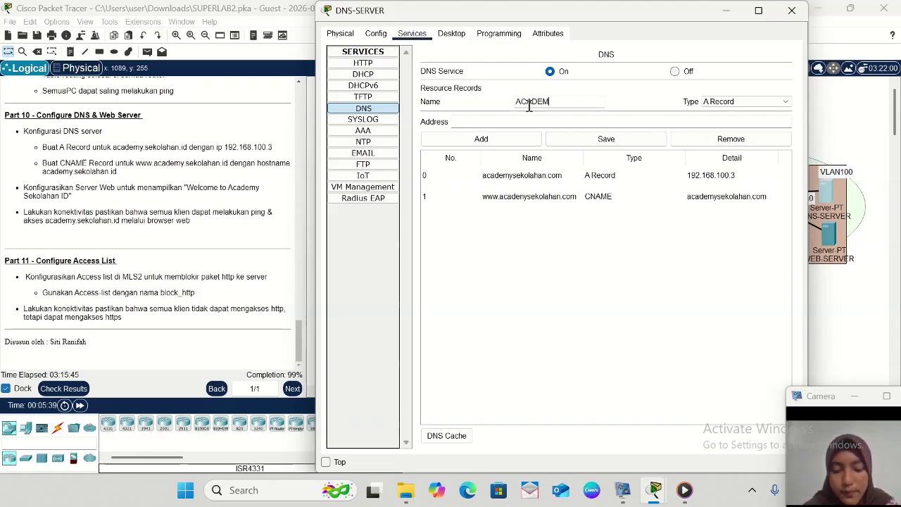
pyautogui.write('Y.SEKOL')
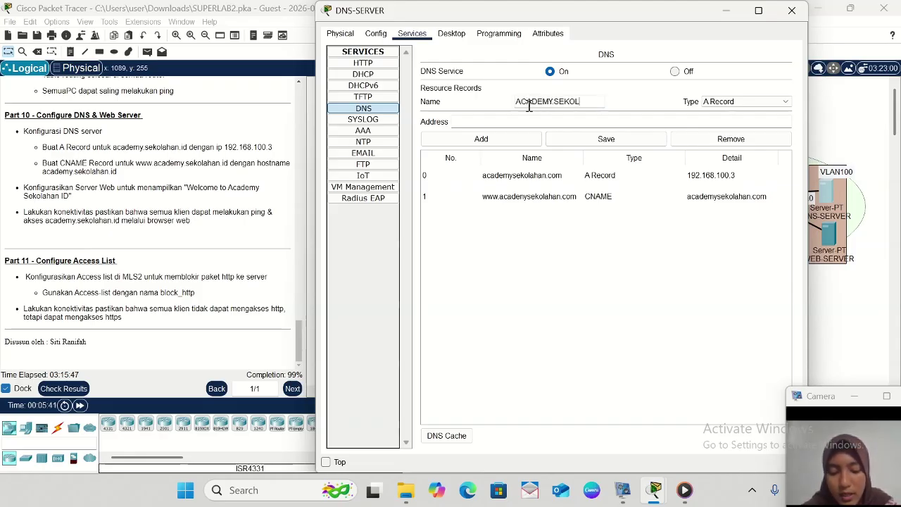
pyautogui.press('BackSpace')
pyautogui.press('BackSpace')
pyautogui.press('BackSpace')
pyautogui.press('BackSpace')
pyautogui.press('BackSpace')
pyautogui.press('BackSpace')
pyautogui.press('BackSpace')
pyautogui.press('BackSpace')
pyautogui.press('BackSpace')
pyautogui.press('BackSpace')
pyautogui.press('BackSpace')
pyautogui.press('BackSpace')
pyautogui.press('BackSpace')
pyautogui.press('BackSpace')
pyautogui.press('BackSpace')
pyautogui.press('BackSpace')
pyautogui.press('BackSpace')
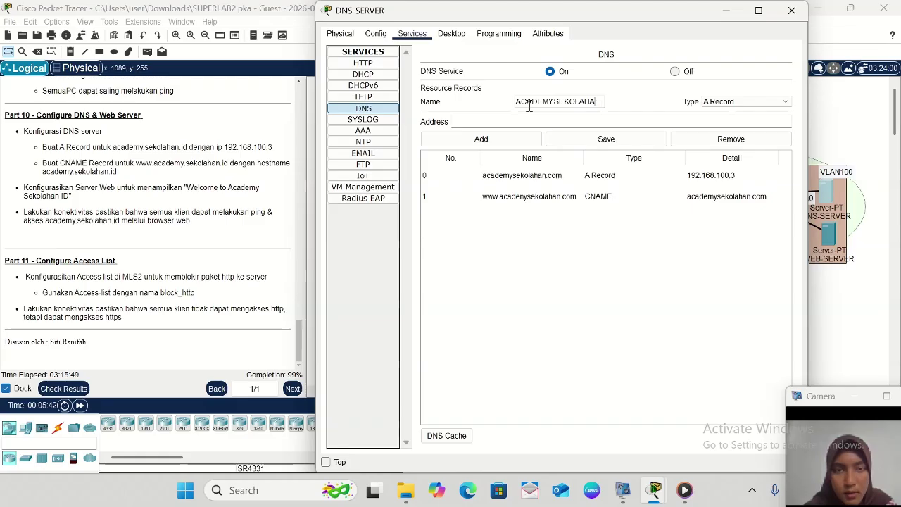
pyautogui.write('ac')
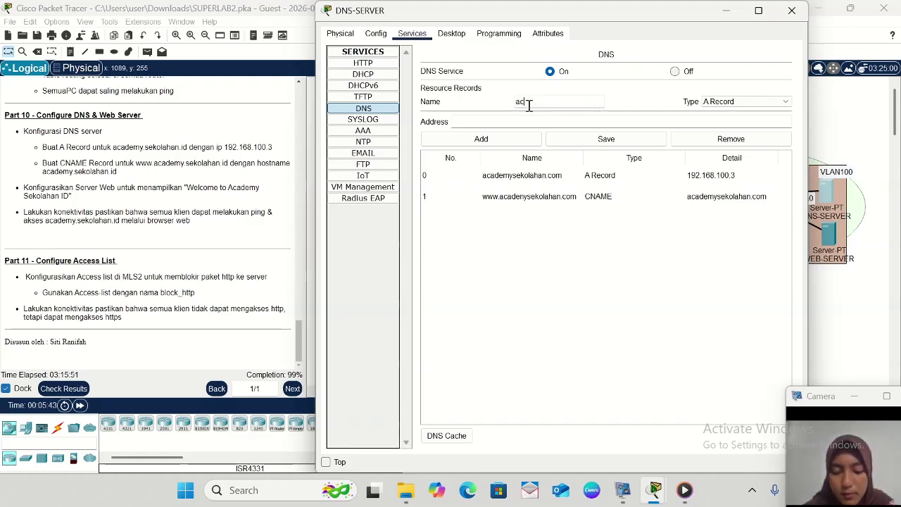
pyautogui.write('ademy.s')
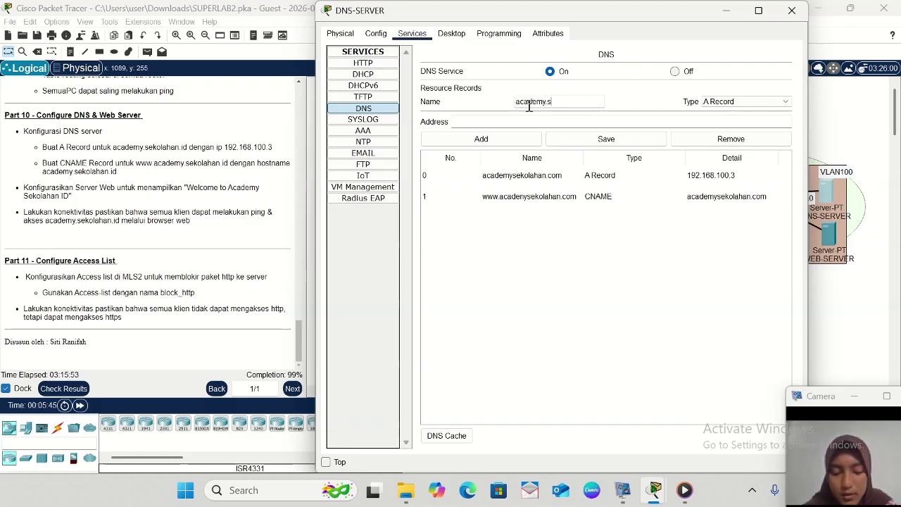
pyautogui.write('ekolahan')
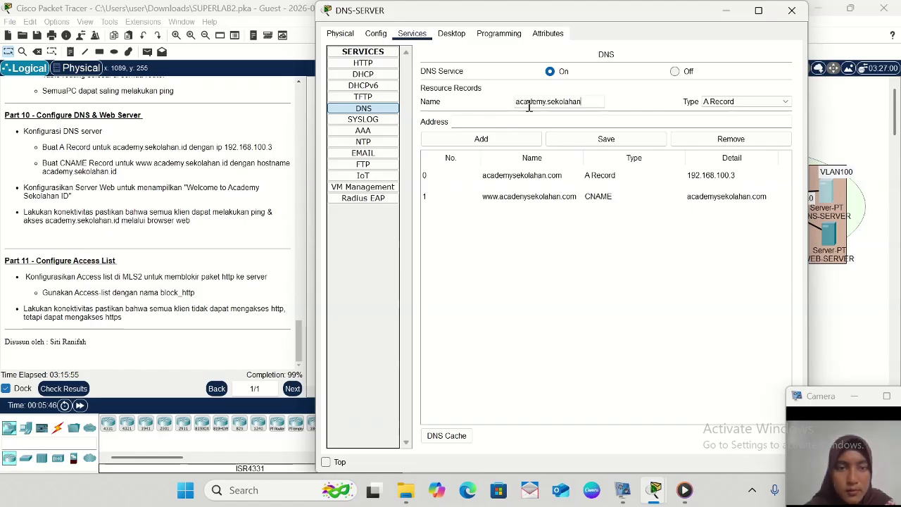
pyautogui.write('.id')
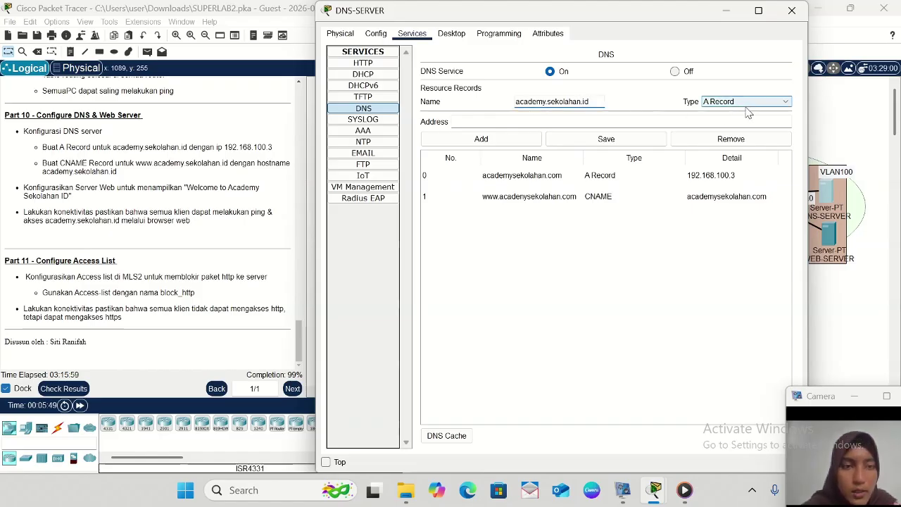
pyautogui.click(534, 119)
pyautogui.write('192')
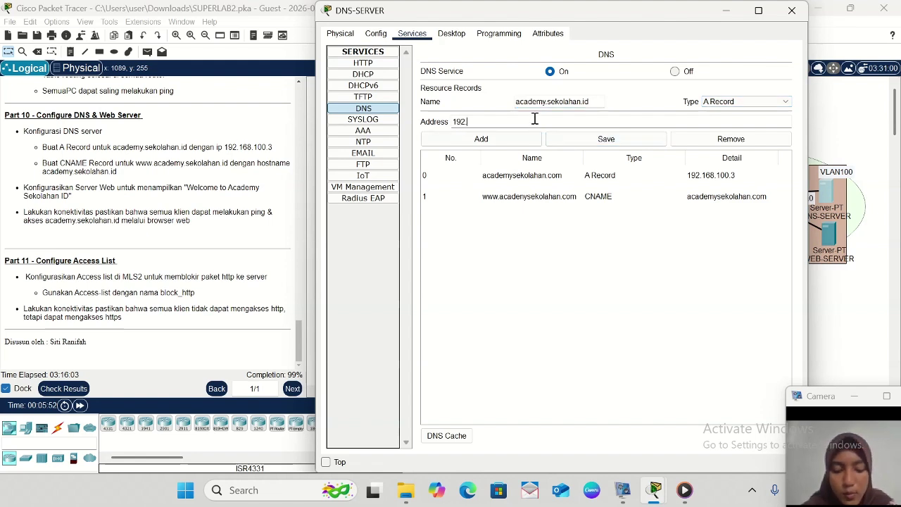
pyautogui.write('.168.')
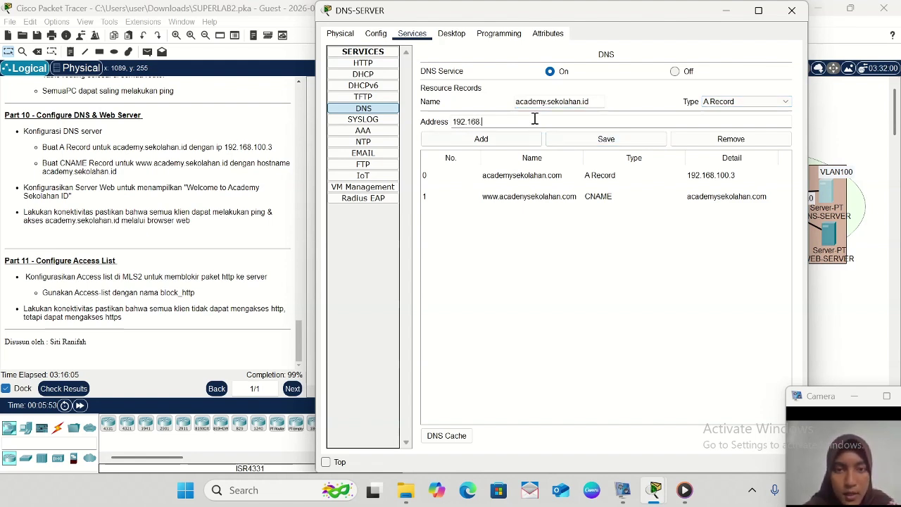
pyautogui.write('100.3')
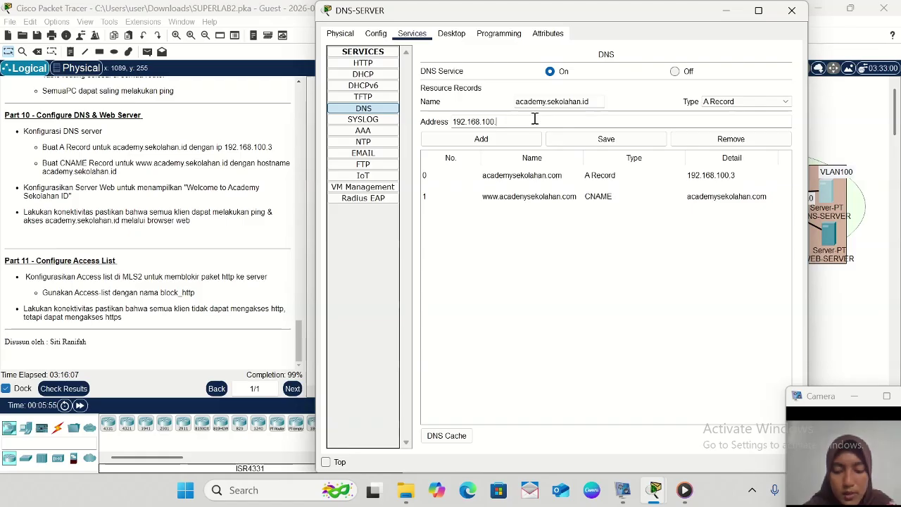
pyautogui.click(491, 138)
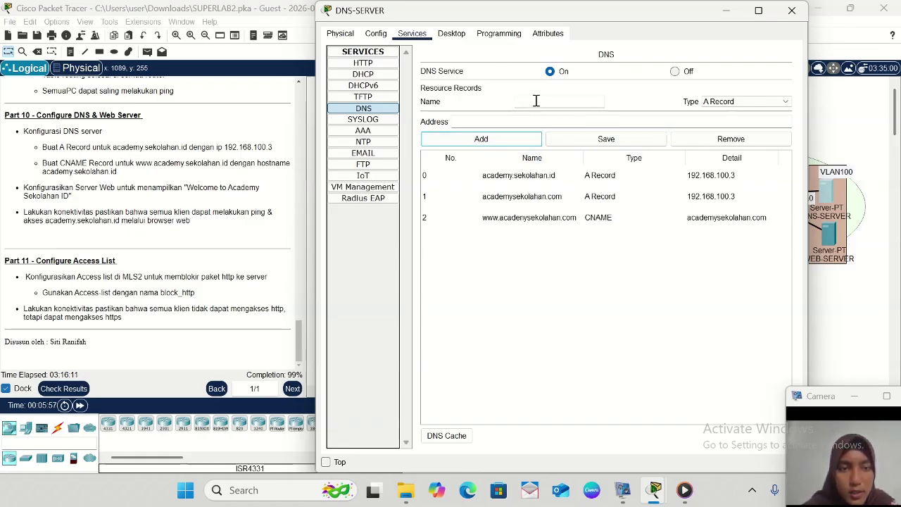
pyautogui.click(787, 104)
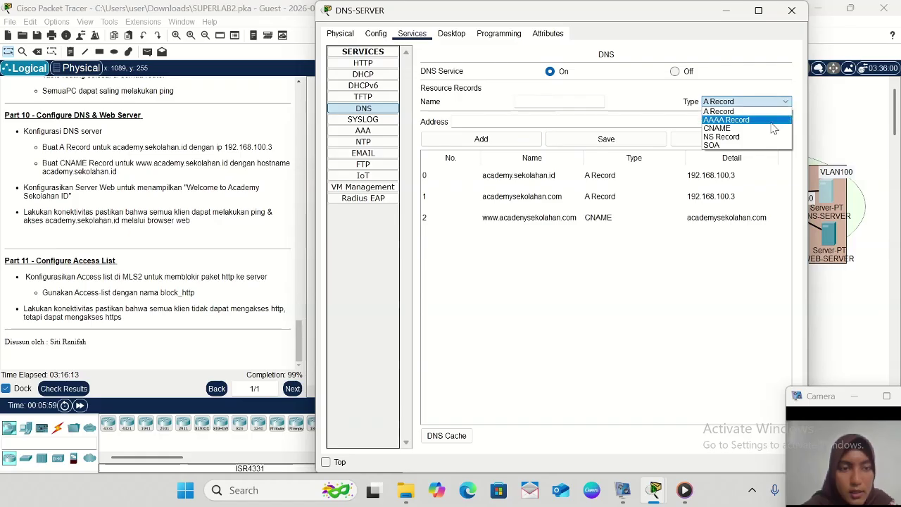
pyautogui.click(771, 126)
pyautogui.click(581, 104)
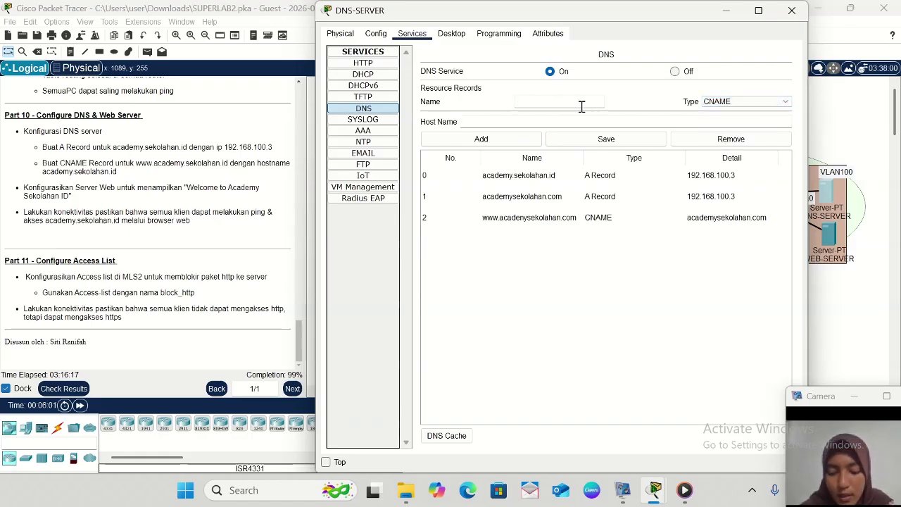
pyautogui.write('www.')
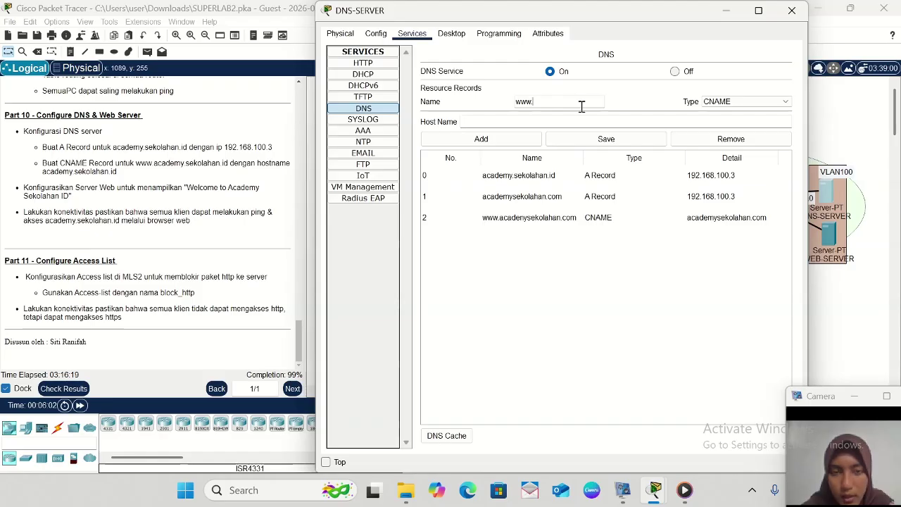
pyautogui.write('aca')
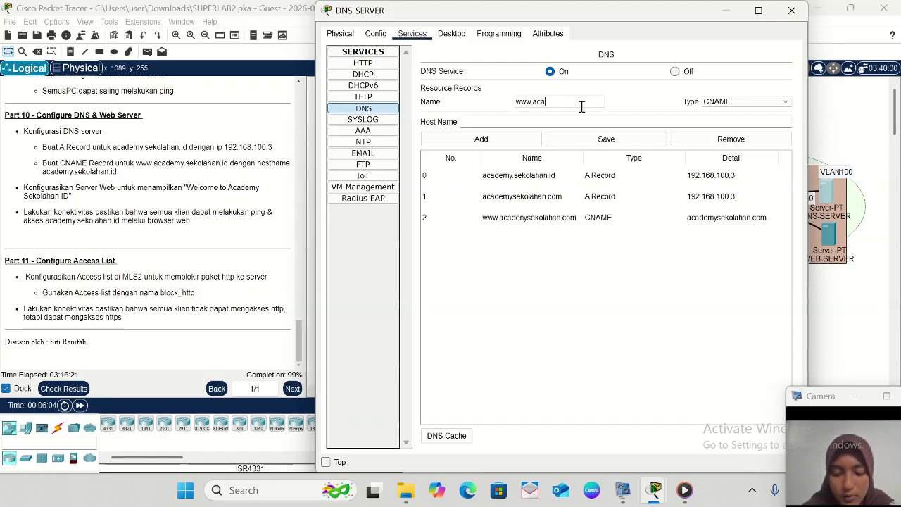
pyautogui.write('demy.se')
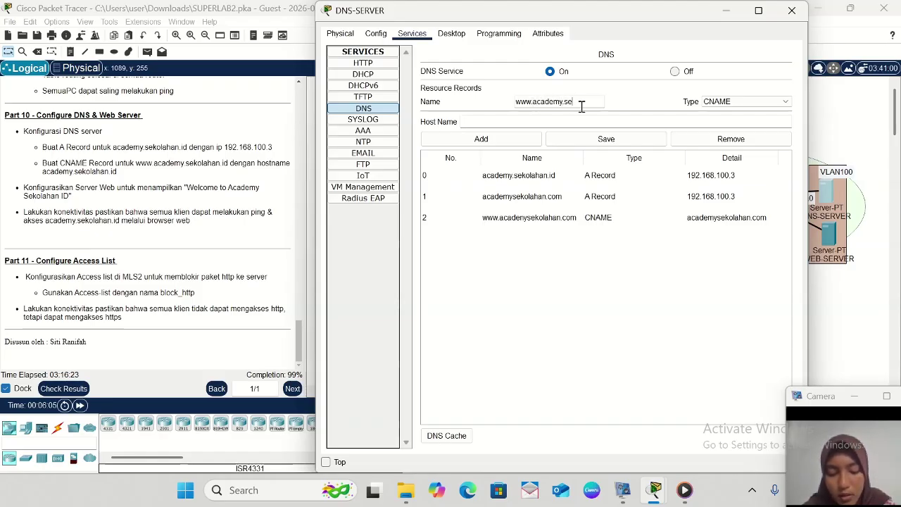
pyautogui.write('kolahan')
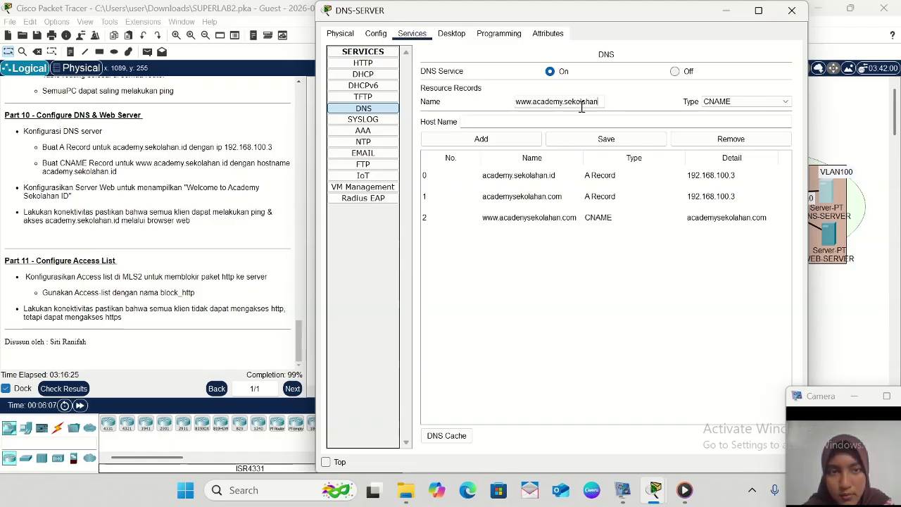
pyautogui.write('.id')
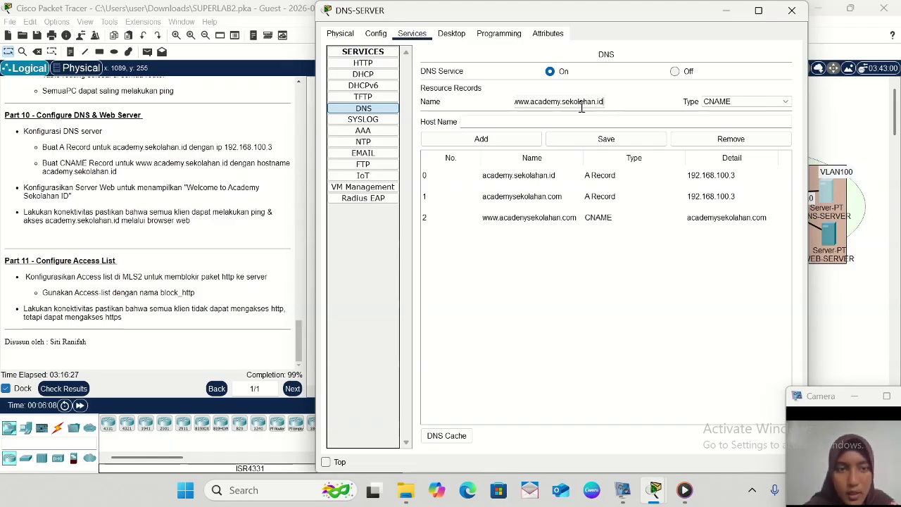
pyautogui.click(571, 120)
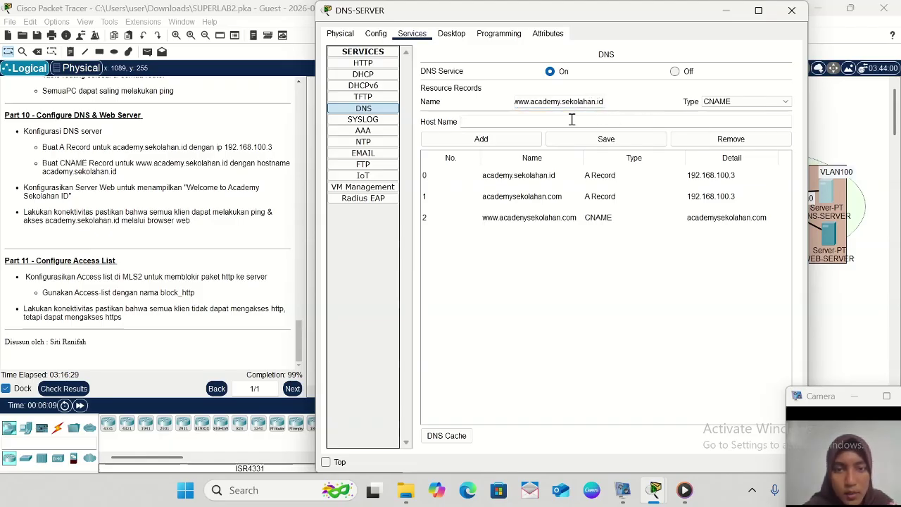
pyautogui.write('ac')
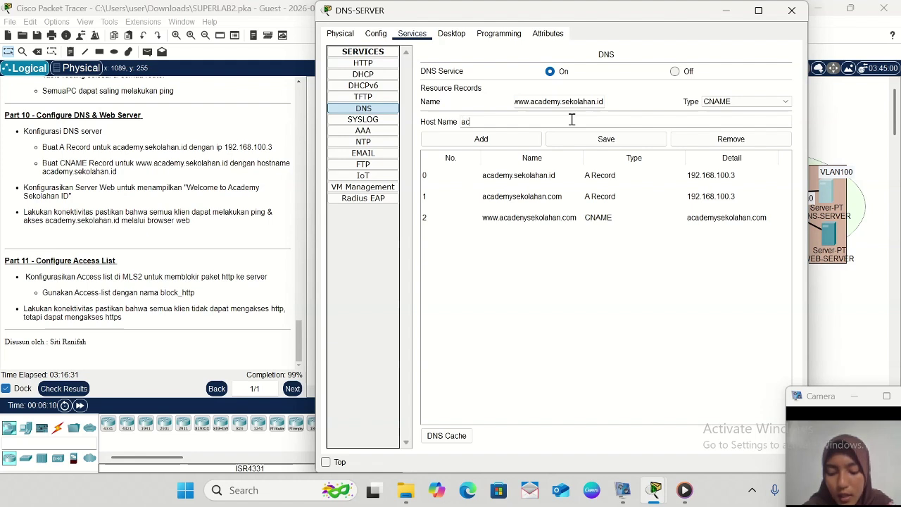
pyautogui.write('ademy.')
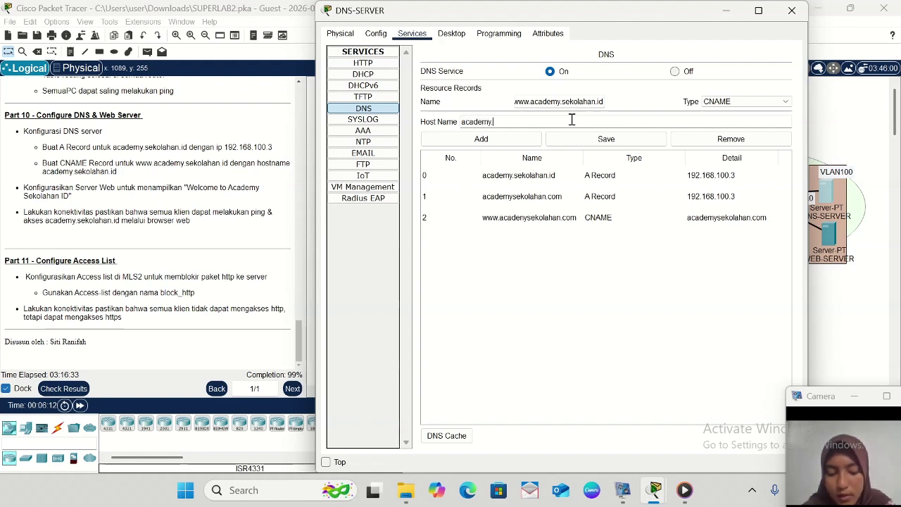
pyautogui.write('sekolah')
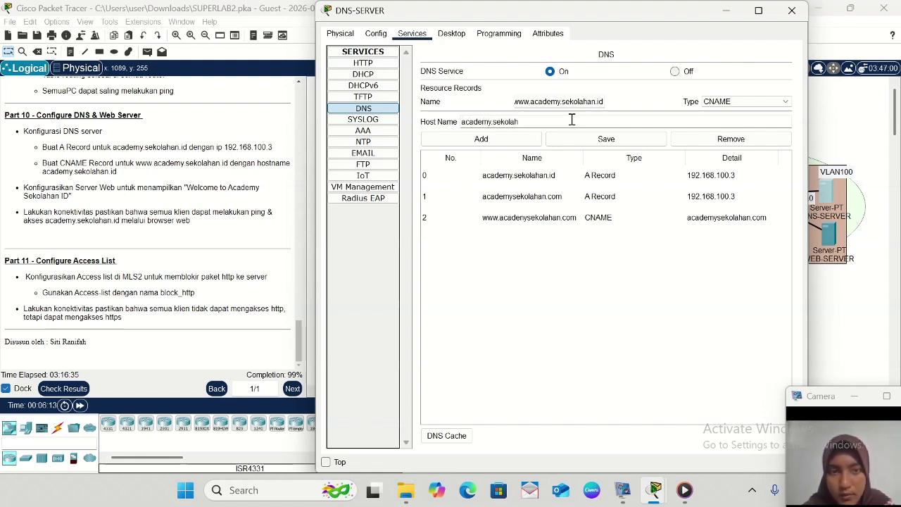
pyautogui.write('an.id')
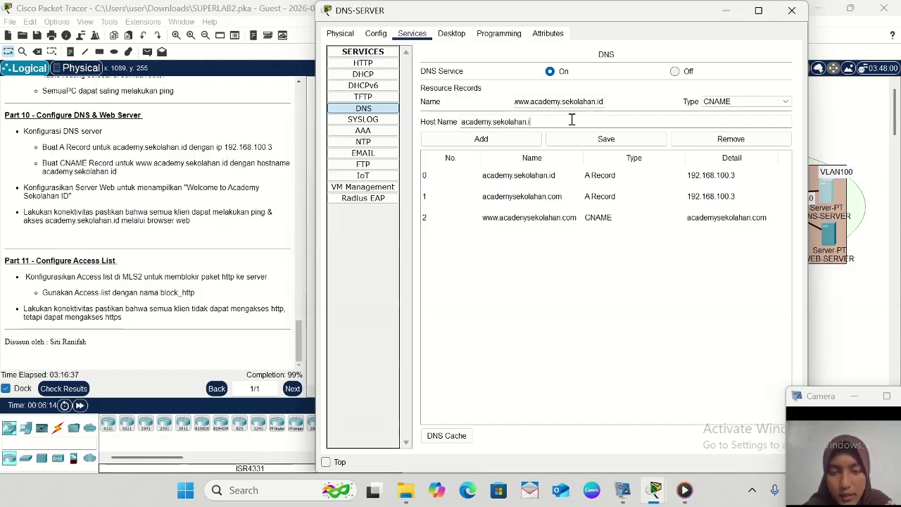
pyautogui.click(523, 144)
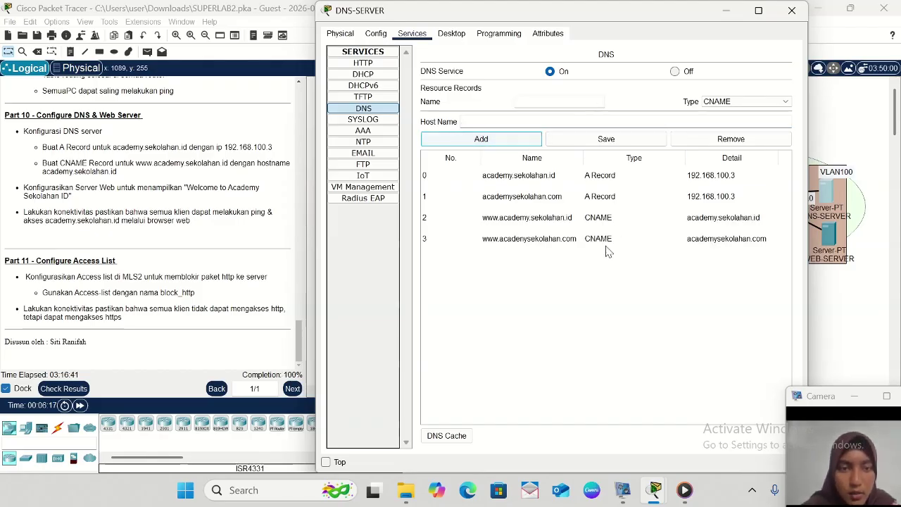
pyautogui.click(728, 13)
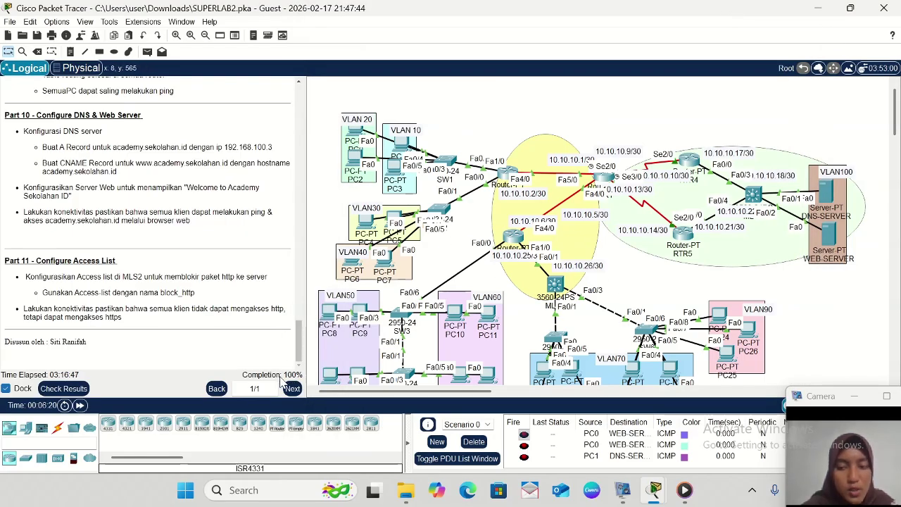
pyautogui.click(63, 389)
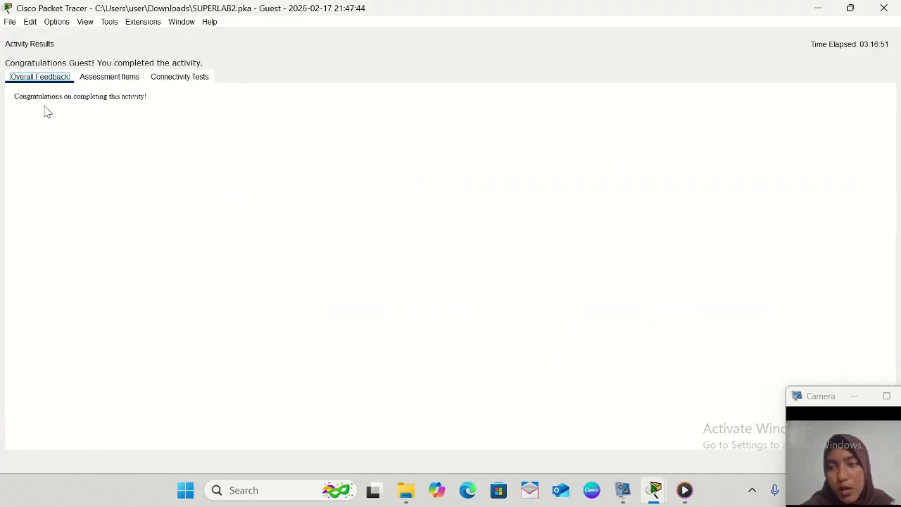
pyautogui.moveTo(18, 99); pyautogui.dragTo(152, 102)
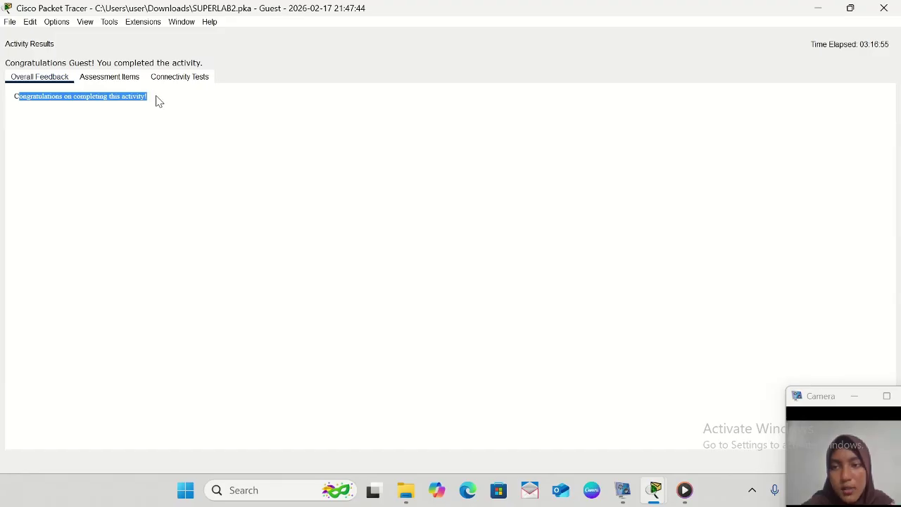
pyautogui.click(116, 81)
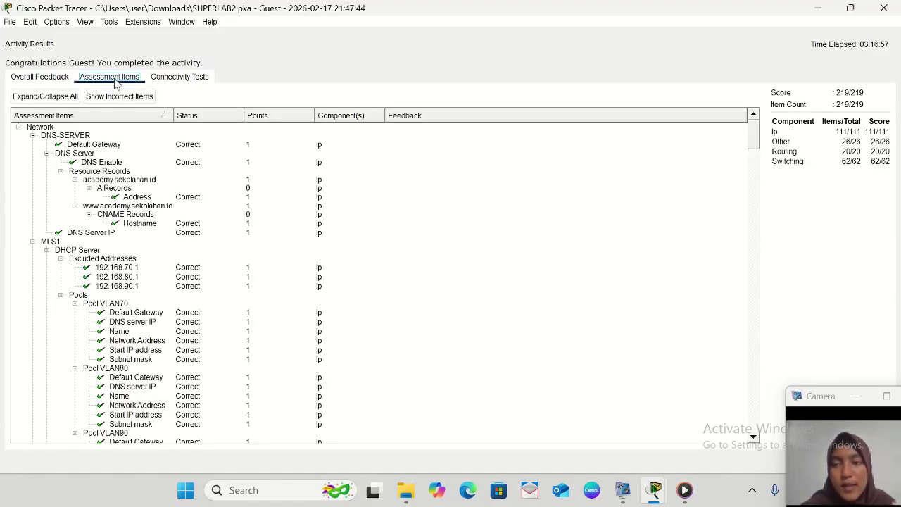
pyautogui.scroll(-15, 220, 294)
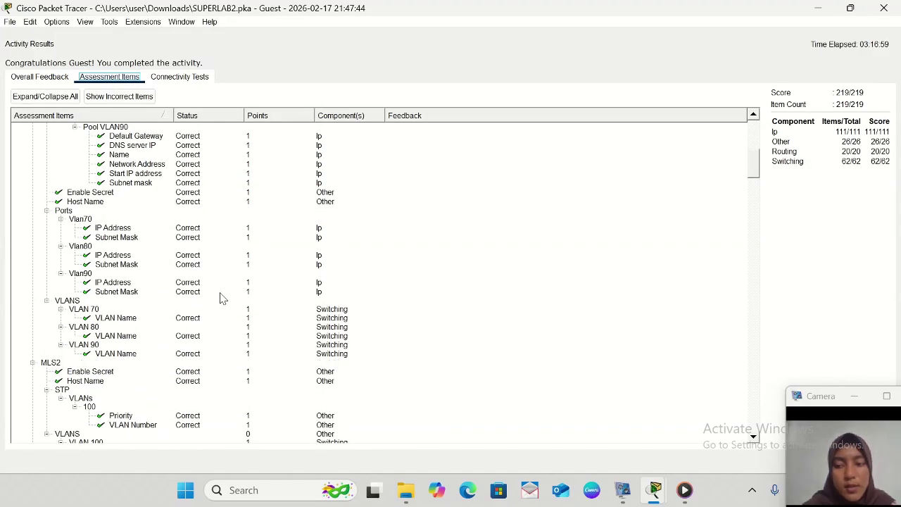
pyautogui.scroll(-15, 219, 298)
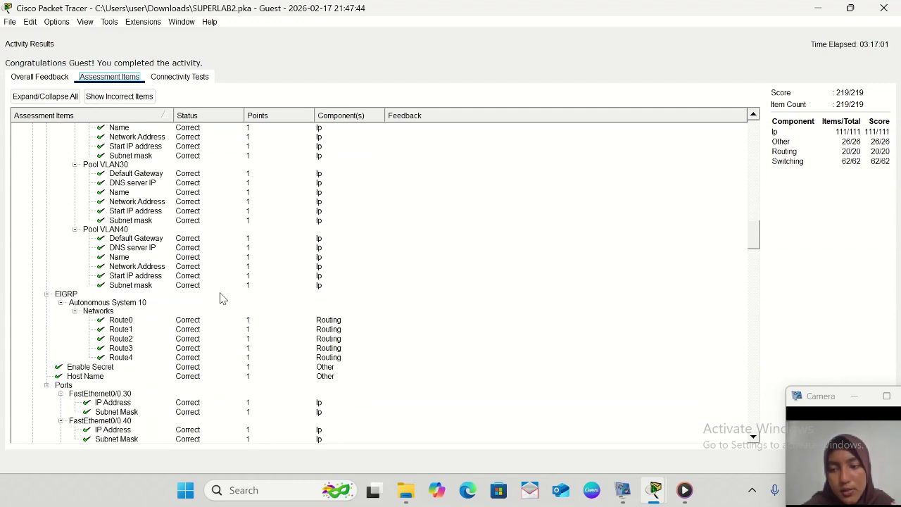
pyautogui.scroll(-15, 219, 298)
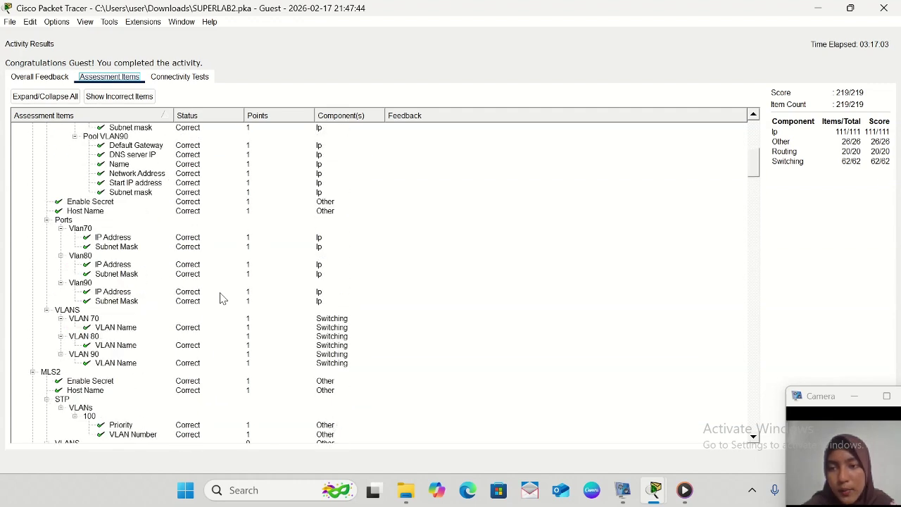
pyautogui.press('Home')
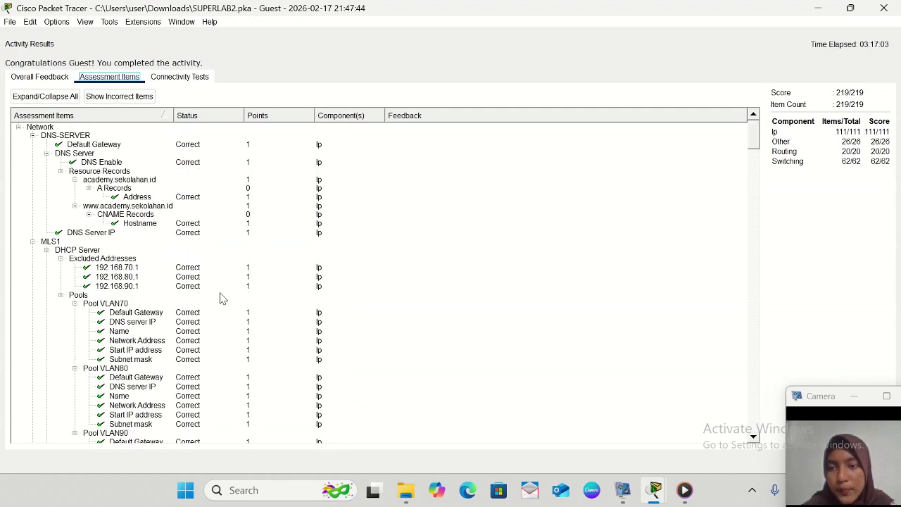
pyautogui.click(884, 9)
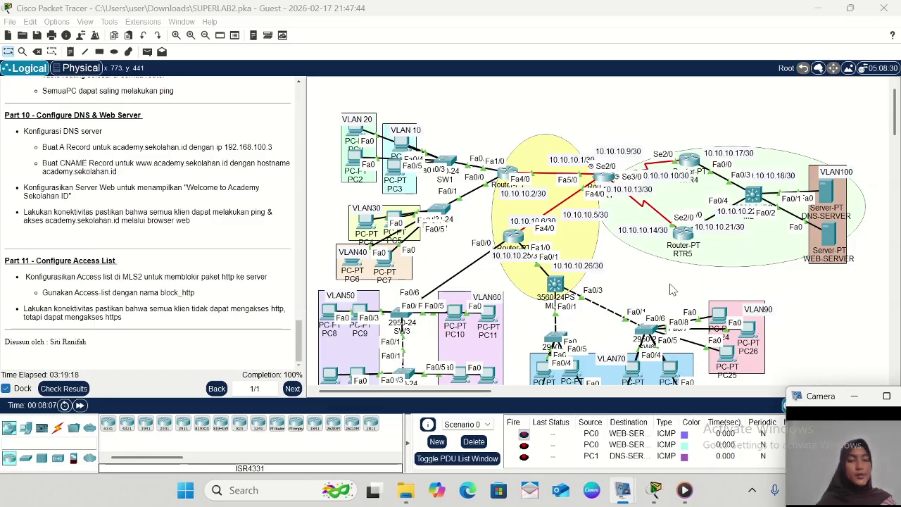